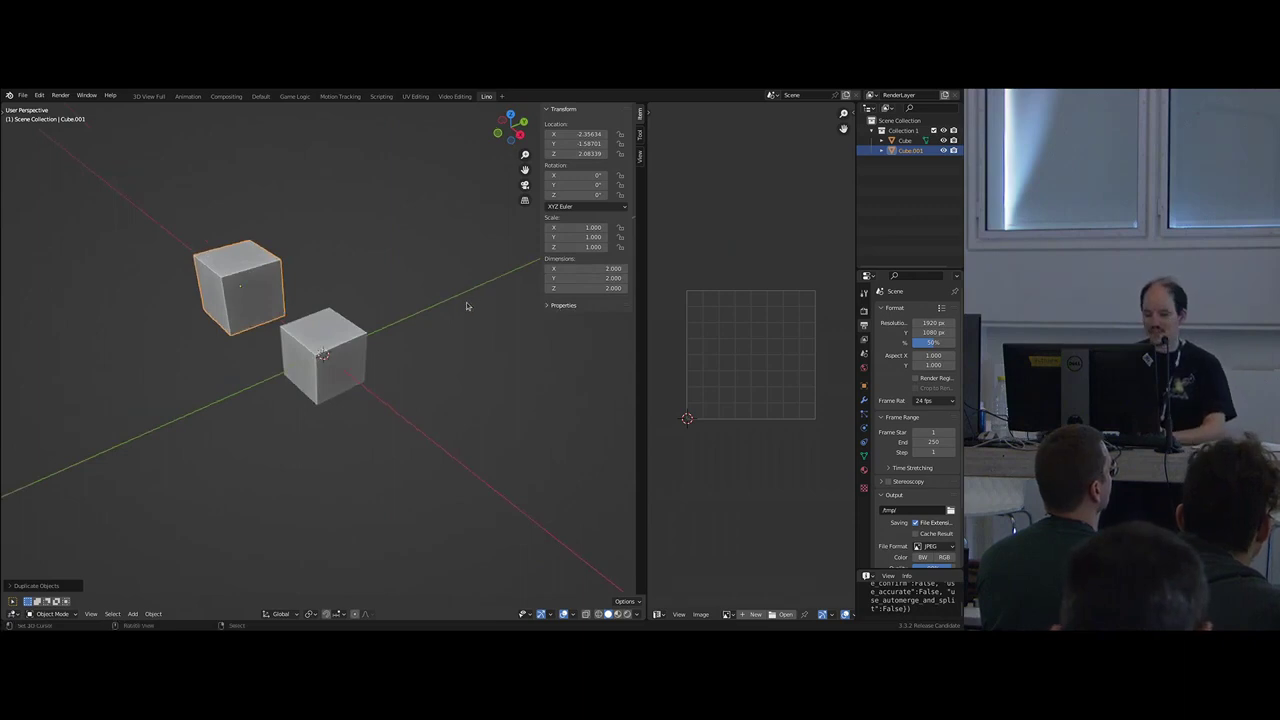
# - Duplicate the upper cube and place the copy beside it
pyautogui.moveTo(462, 298); pyautogui.dragTo(366, 312, button='middle')
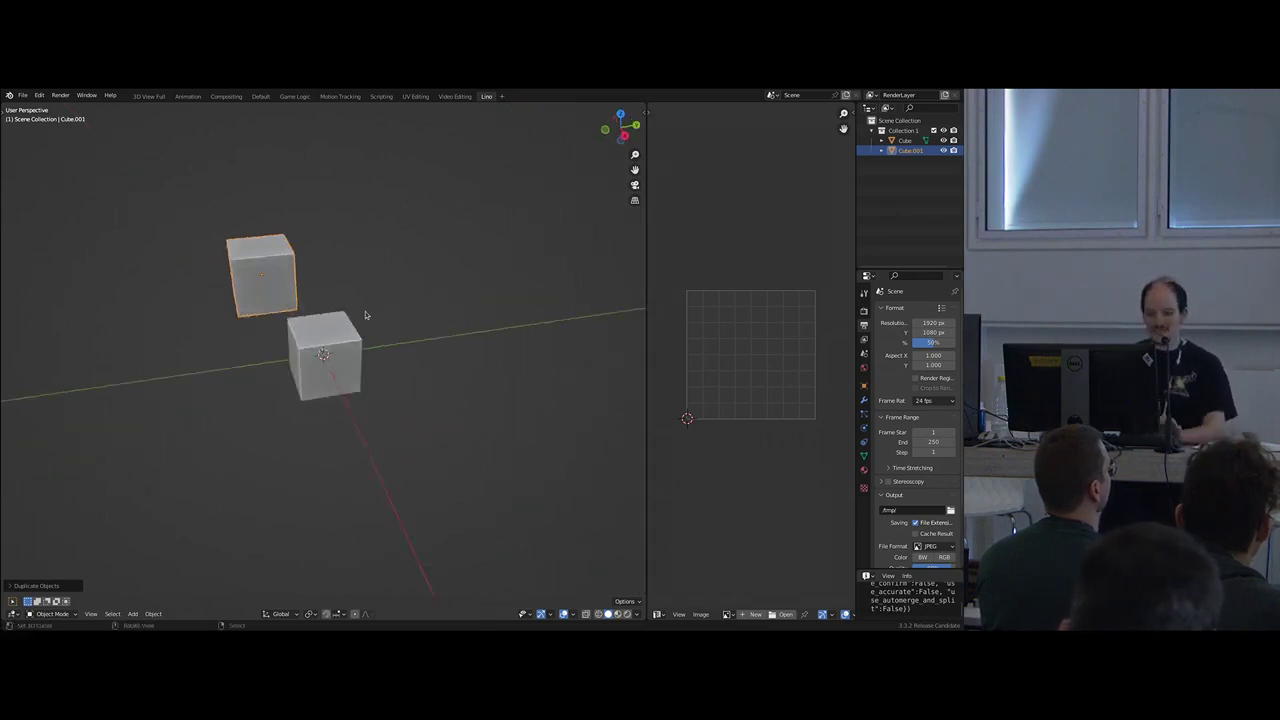
pyautogui.hotkey('shift', 'd')
pyautogui.click(285, 335)
pyautogui.keyDown('shift'); pyautogui.moveTo(285, 335); pyautogui.dragTo(339, 343, button='middle'); pyautogui.keyUp('shift')
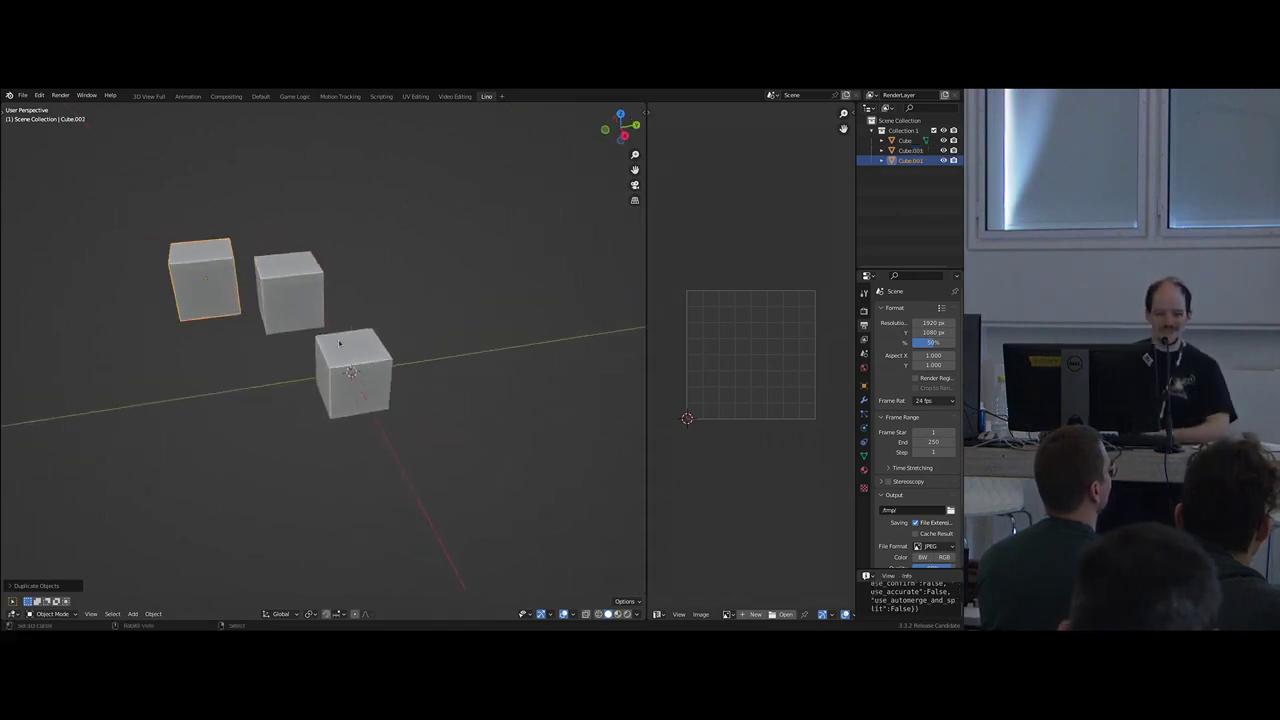
# - Duplicate the newest cube's geometry in Edit Mode, place the copy, and return to Object Mode
pyautogui.press('Tab')
pyautogui.moveTo(230, 288); pyautogui.dragTo(238, 298, button='middle')
pyautogui.hotkey('shift', 'd')
pyautogui.click(212, 320)
pyautogui.press('Tab')
# - Delete the two duplicated cubes, keeping only the one at the world origin
pyautogui.rightClick(260, 306)
pyautogui.keyDown('shift'); pyautogui.rightClick(220, 278); pyautogui.keyUp('shift')
pyautogui.press('x')
pyautogui.click(222, 270)
# - Make two linked duplicates of the origin cube and place them in a row behind it
pyautogui.rightClick(322, 355)
pyautogui.hotkey('shift', 'd')
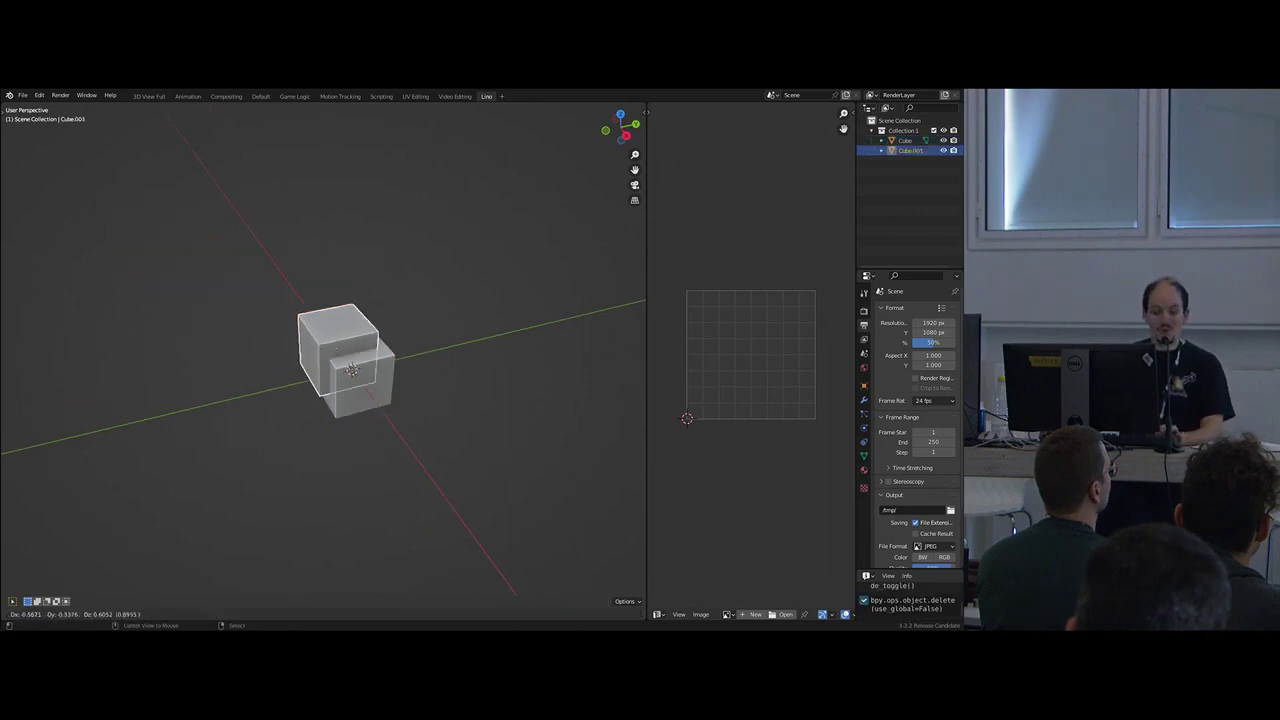
pyautogui.click(304, 348)
pyautogui.hotkey('shift', 'd')
pyautogui.click(222, 322)
# - Bevel one upper edge of the original cube in Edit Mode, adding several segments to round it
pyautogui.rightClick(357, 388)
pyautogui.press('Tab')
pyautogui.press('2')
pyautogui.rightClick(357, 390)
pyautogui.hotkey('ctrl', 'b')
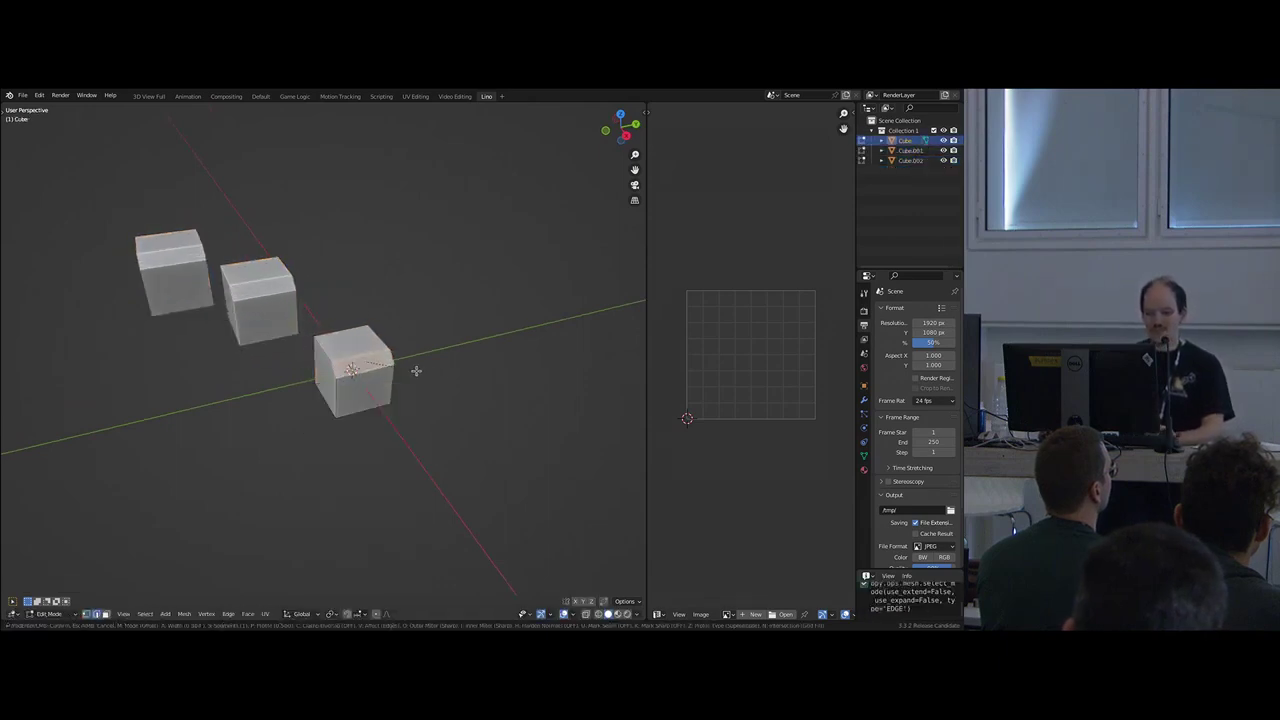
pyautogui.scroll(5, 430, 372)
pyautogui.click(418, 389)
pyautogui.moveTo(340, 366)
pyautogui.mouseDown(button='middle')
pyautogui.moveTo(360, 391)
pyautogui.moveTo(370, 350)
pyautogui.moveTo(347, 370)
pyautogui.moveTo(330, 348)
pyautogui.mouseUp(button='middle')
pyautogui.press('Tab')
pyautogui.press('Tab')
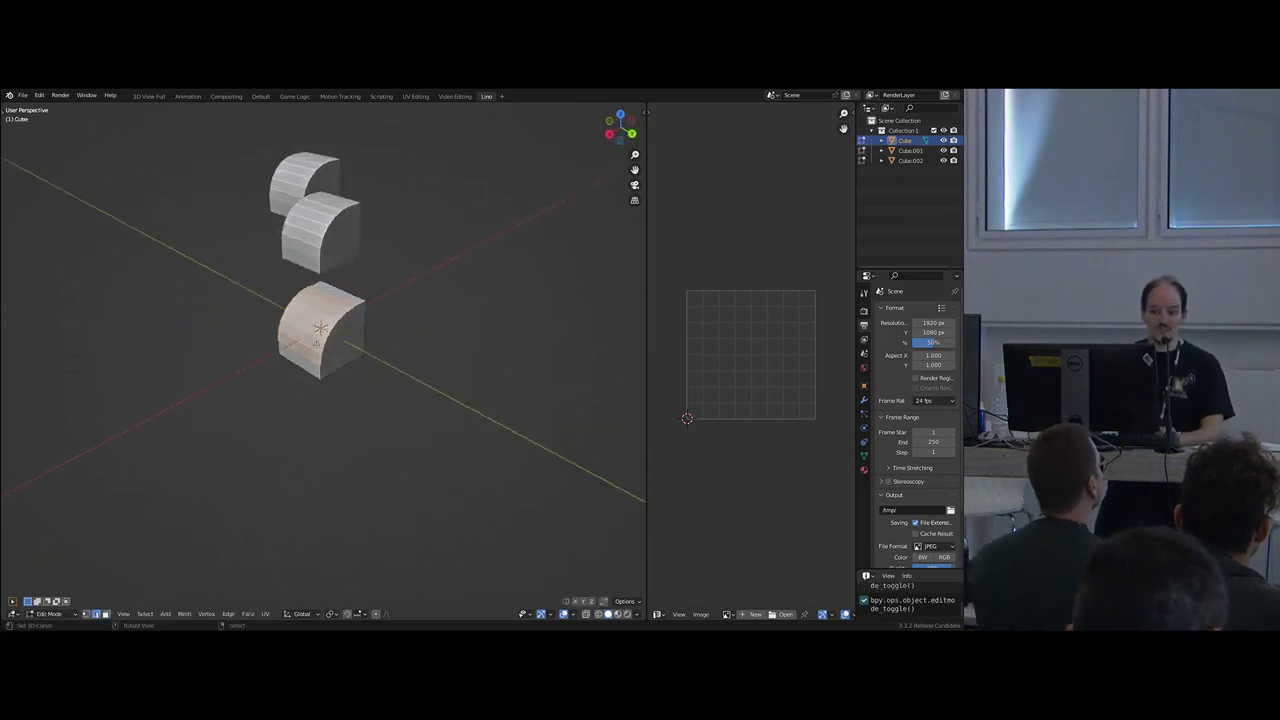
# - Add a cube inside the beveled cube's mesh at the 3D cursor and scale it to about 0.6
pyautogui.hotkey('shift', 'a')
pyautogui.click(339, 368)
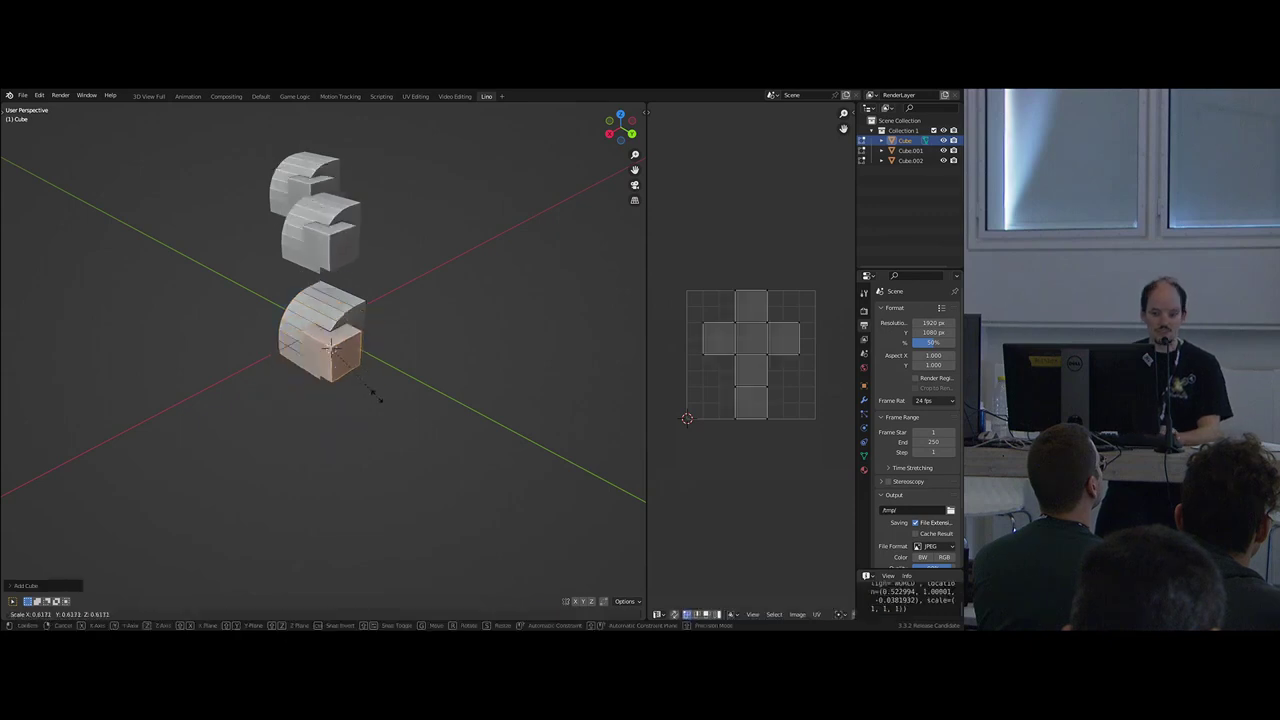
pyautogui.press('Tab')
# - Select the two linked duplicates and delete them
pyautogui.moveTo(325, 259); pyautogui.dragTo(364, 258, button='middle')
pyautogui.rightClick(286, 251)
pyautogui.keyDown('shift'); pyautogui.click(241, 204); pyautogui.keyUp('shift')
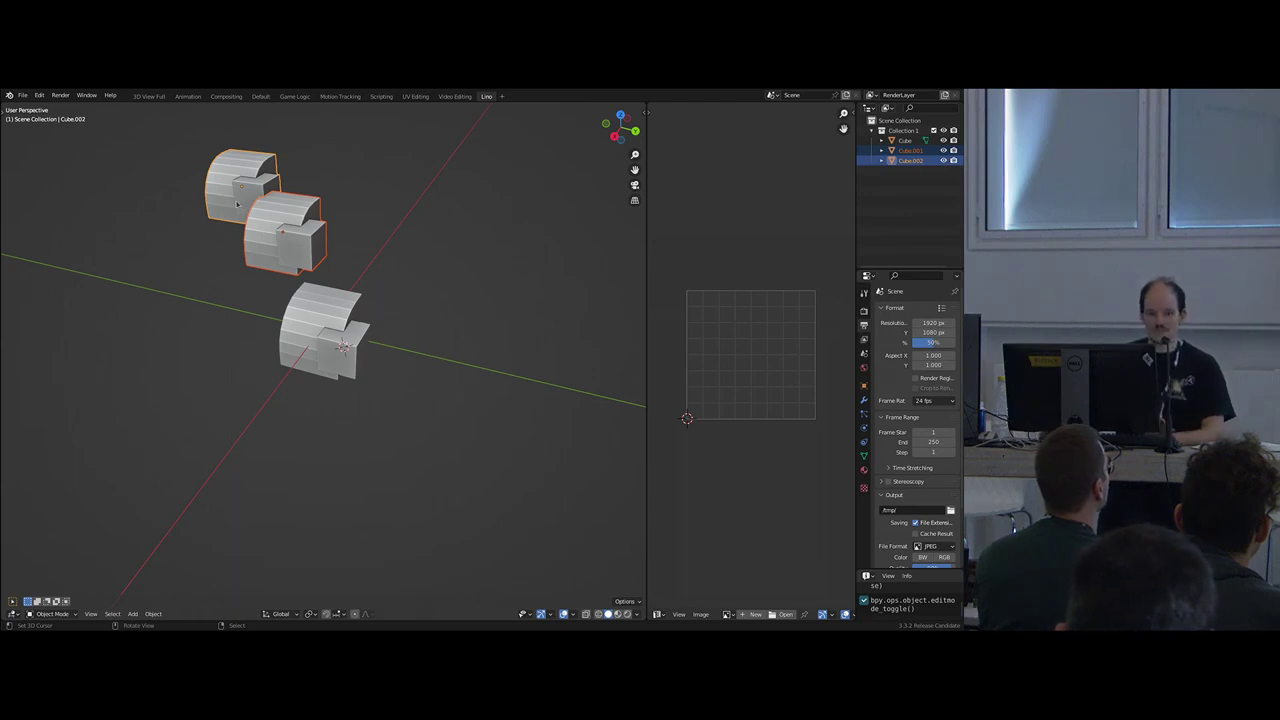
pyautogui.moveTo(290, 240); pyautogui.dragTo(345, 277, button='middle')
pyautogui.press('Delete')
# - Move the beveled cube object into a new collection named "cube"
pyautogui.click(340, 315)
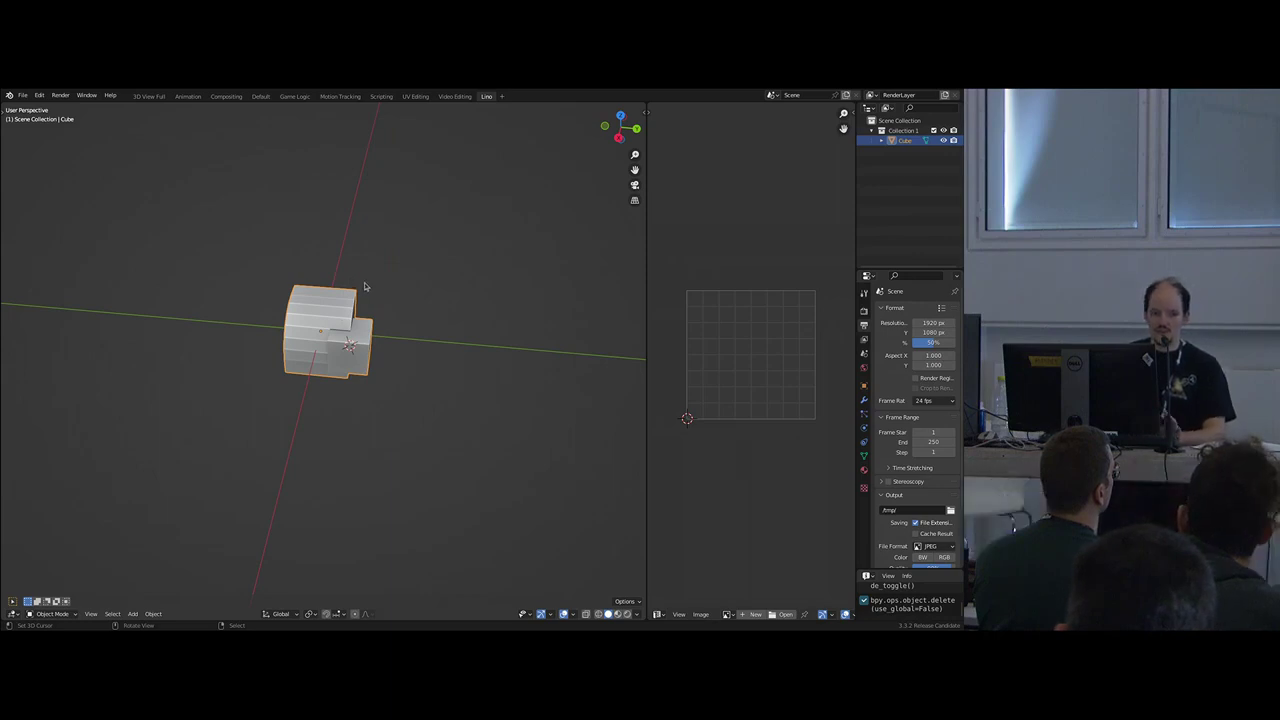
pyautogui.moveTo(369, 258); pyautogui.dragTo(418, 277, button='middle')
pyautogui.press('m')
pyautogui.click(375, 295)
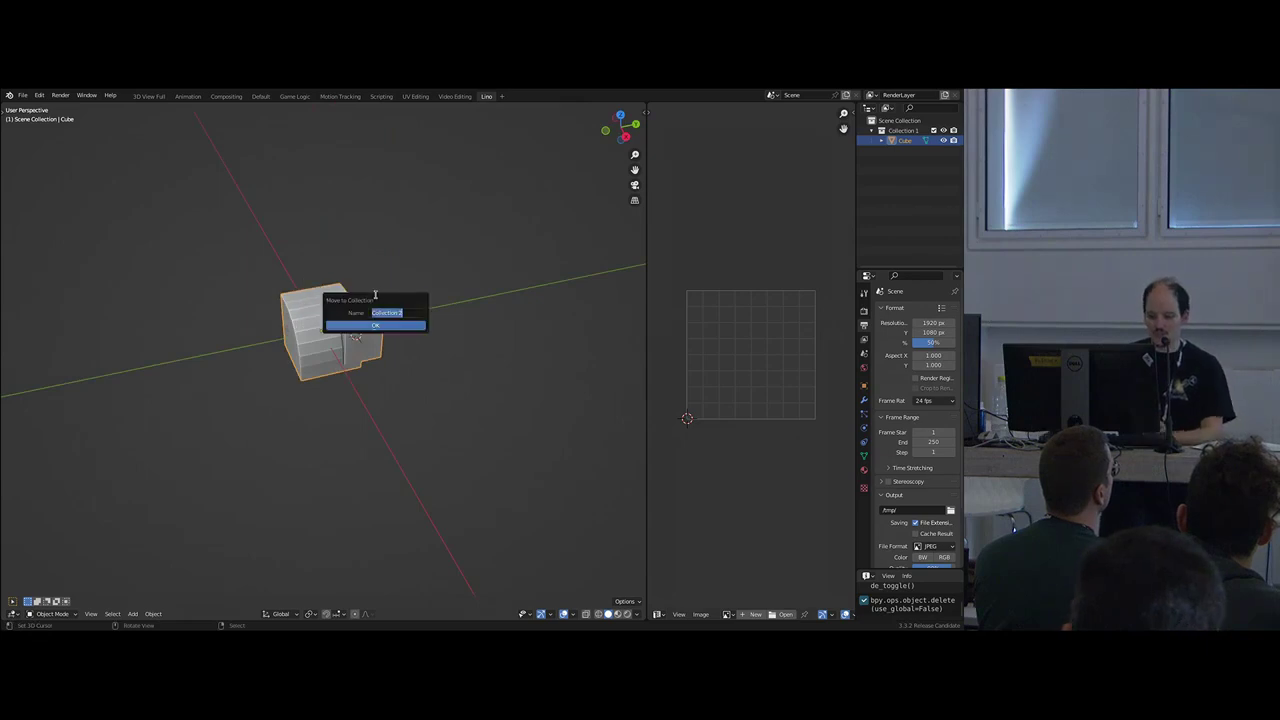
pyautogui.press('Return')
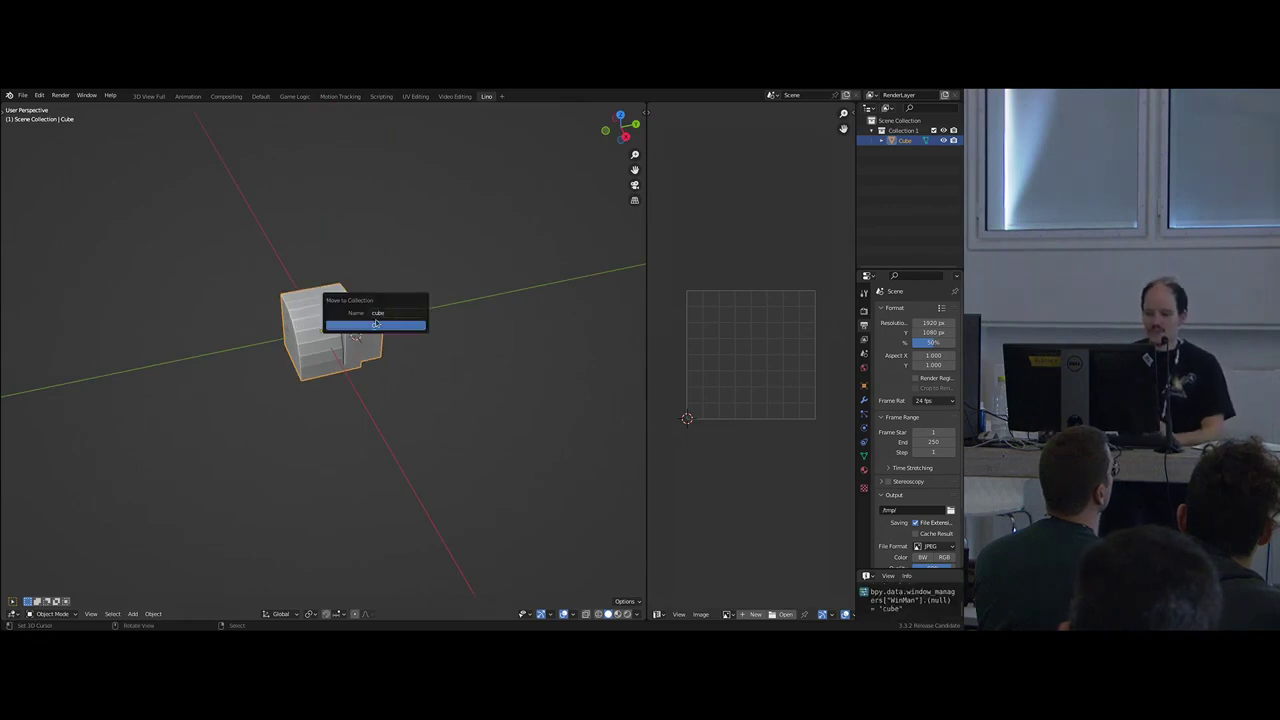
pyautogui.click(376, 324)
# - Add a cube mesh object and move it beside the beveled block
pyautogui.hotkey('shift', 'a')
pyautogui.moveTo(380, 322)
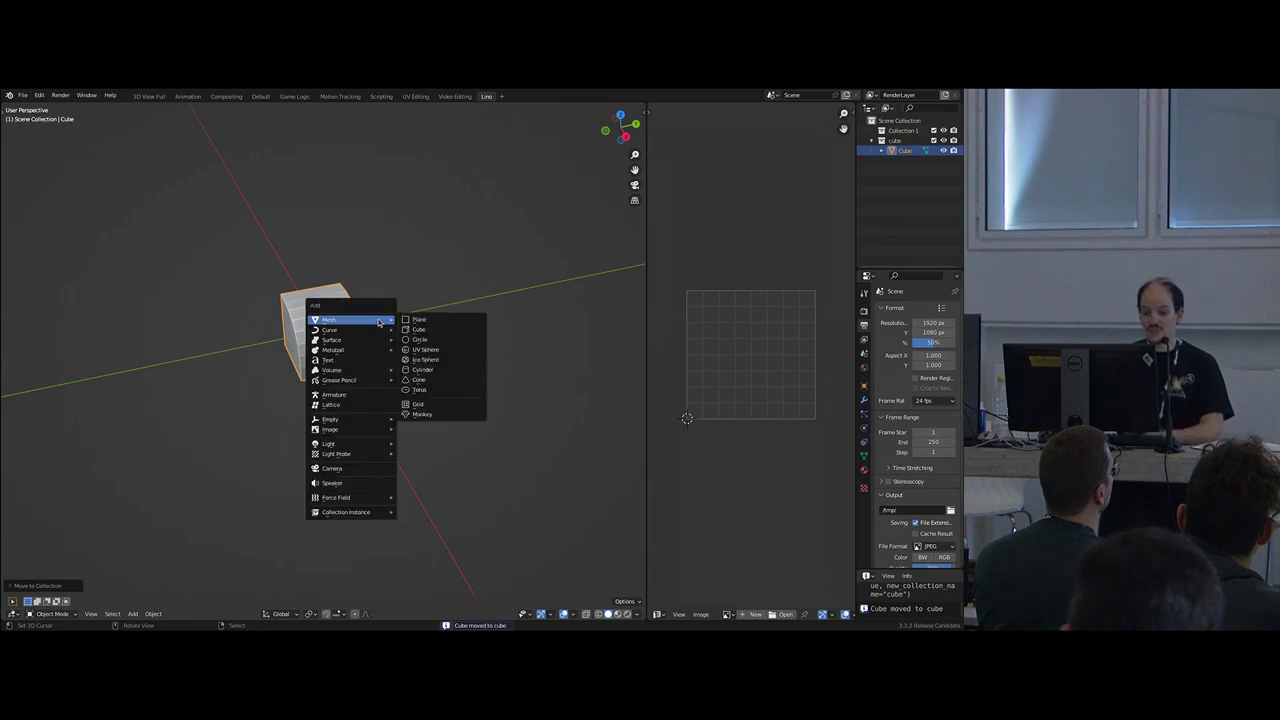
pyautogui.click(440, 340)
pyautogui.press('g')
pyautogui.click(437, 314)
pyautogui.keyDown('shift'); pyautogui.moveTo(437, 314); pyautogui.dragTo(398, 275, button='middle'); pyautogui.keyUp('shift')
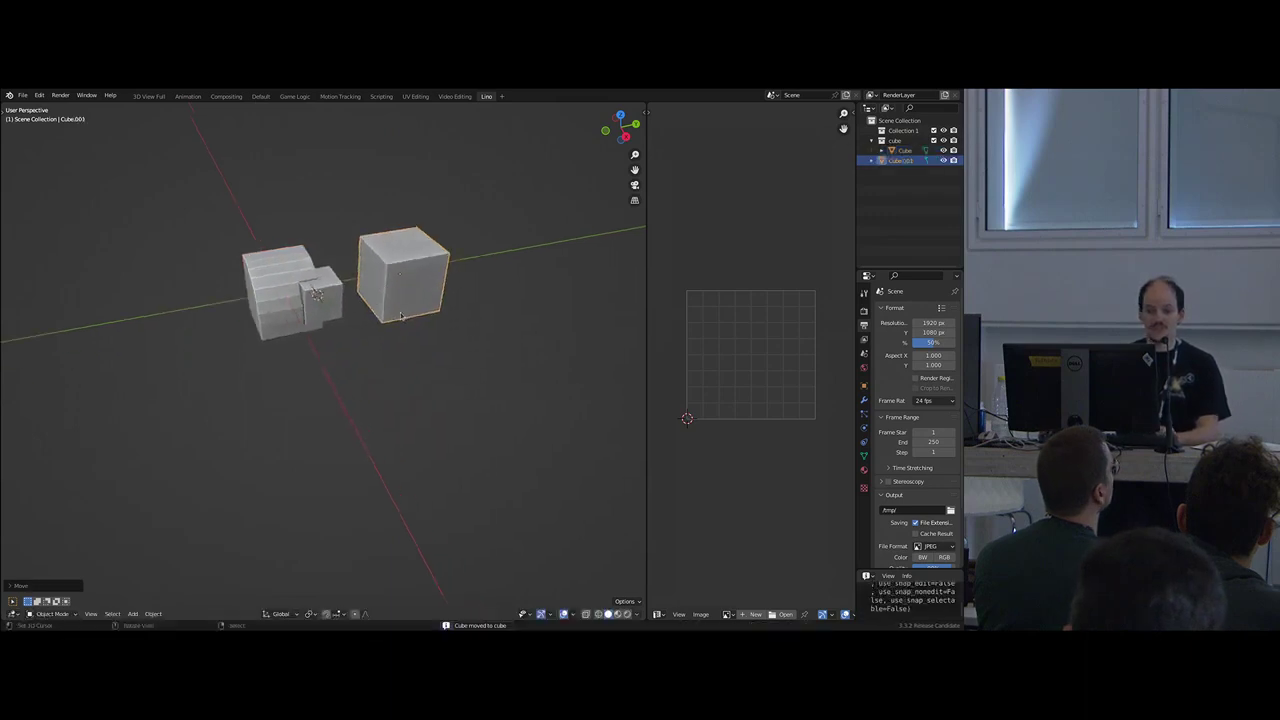
# - Add a Monkey mesh and move it clear of the beveled block
pyautogui.hotkey('shift', 'a')
pyautogui.moveTo(374, 273)
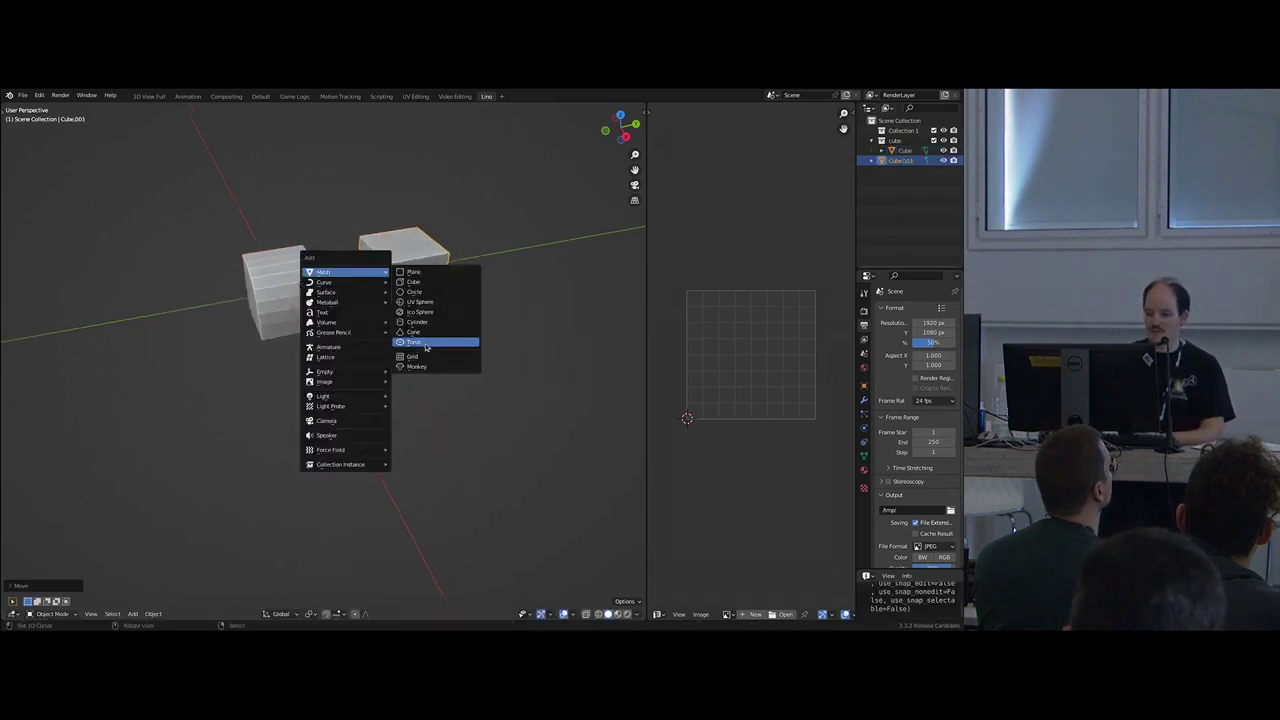
pyautogui.click(418, 366)
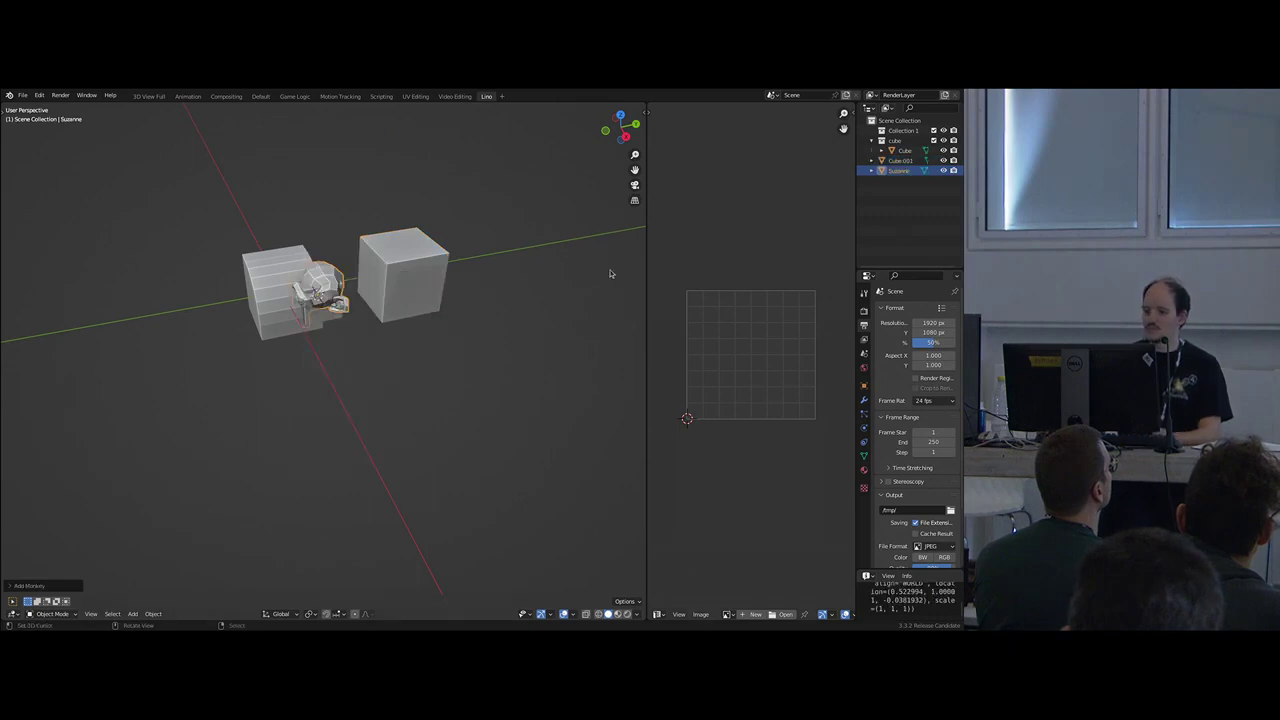
pyautogui.press('g')
pyautogui.click(453, 214)
# - Move the plain cube and the monkey into the cube collection and exclude that collection from the view layer
pyautogui.keyDown('shift'); pyautogui.click(900, 161); pyautogui.keyUp('shift')
pyautogui.moveTo(900, 161); pyautogui.dragTo(904, 140)
pyautogui.click(874, 142)
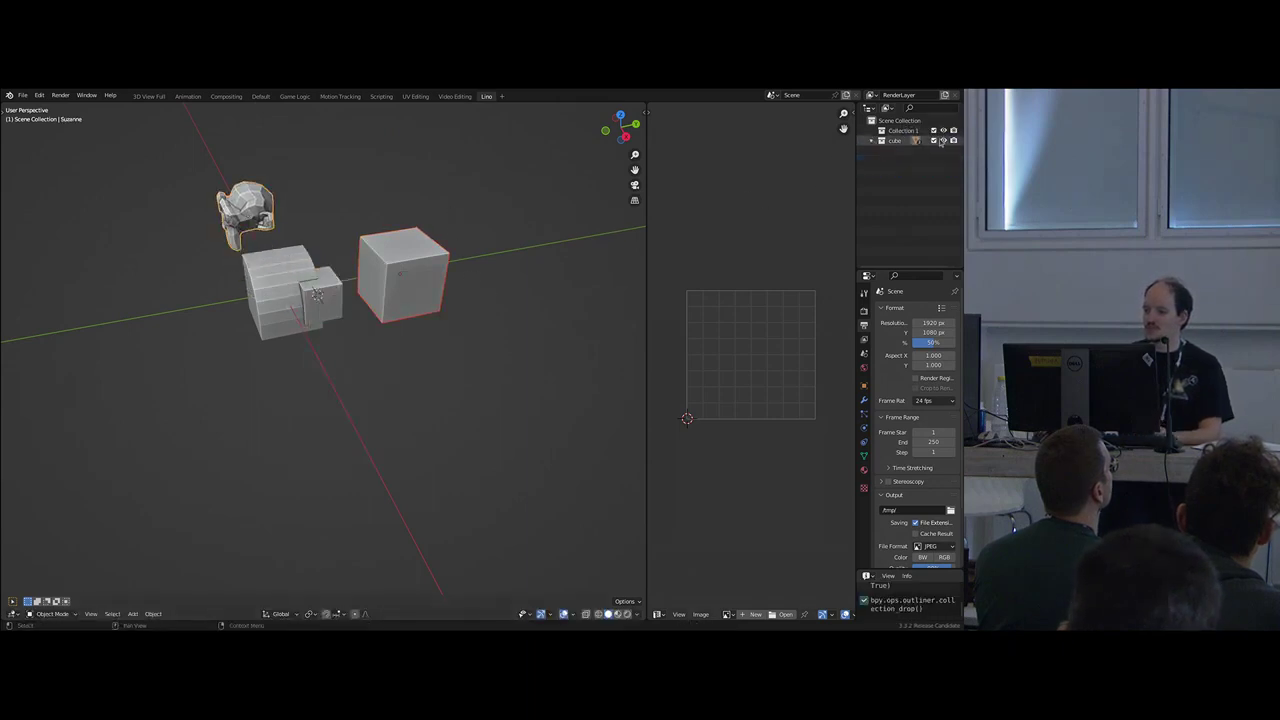
pyautogui.click(934, 141)
# - Reset the 3D cursor to the world origin, add an instance of the cube collection, and move it away from the origin
pyautogui.hotkey('shift', 's')
pyautogui.click(290, 327)
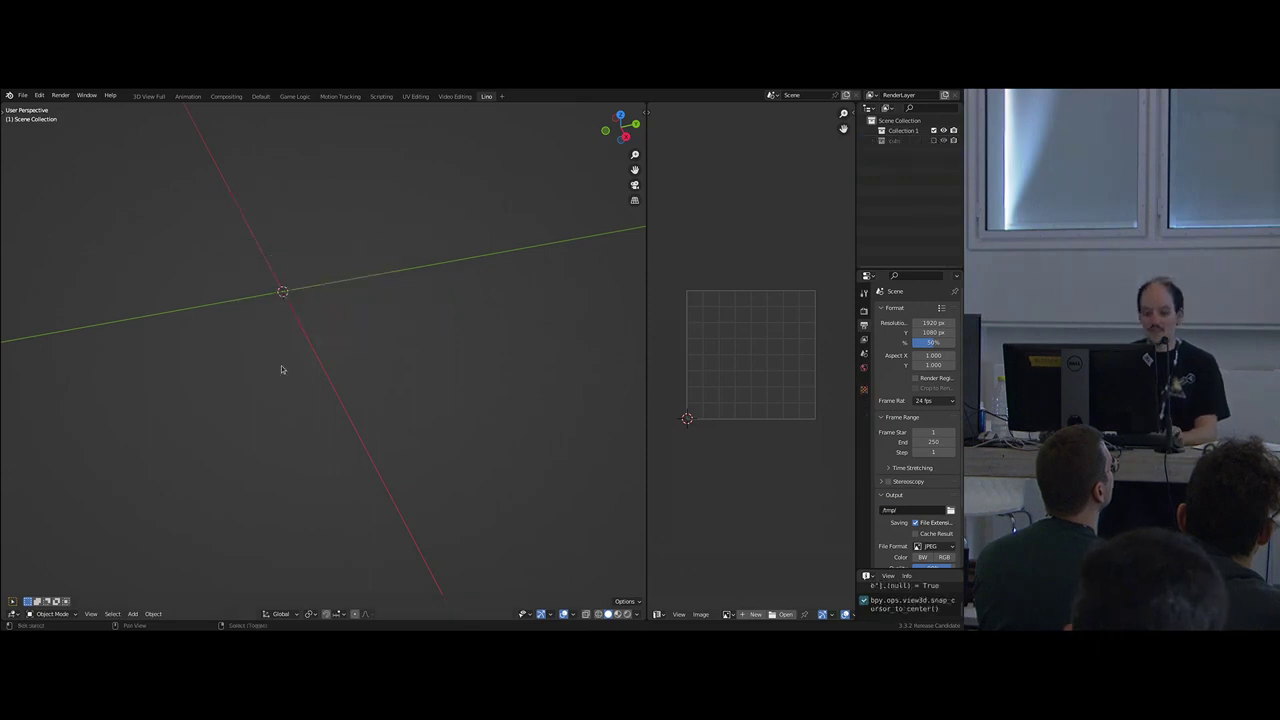
pyautogui.hotkey('shift', 'a')
pyautogui.moveTo(283, 537)
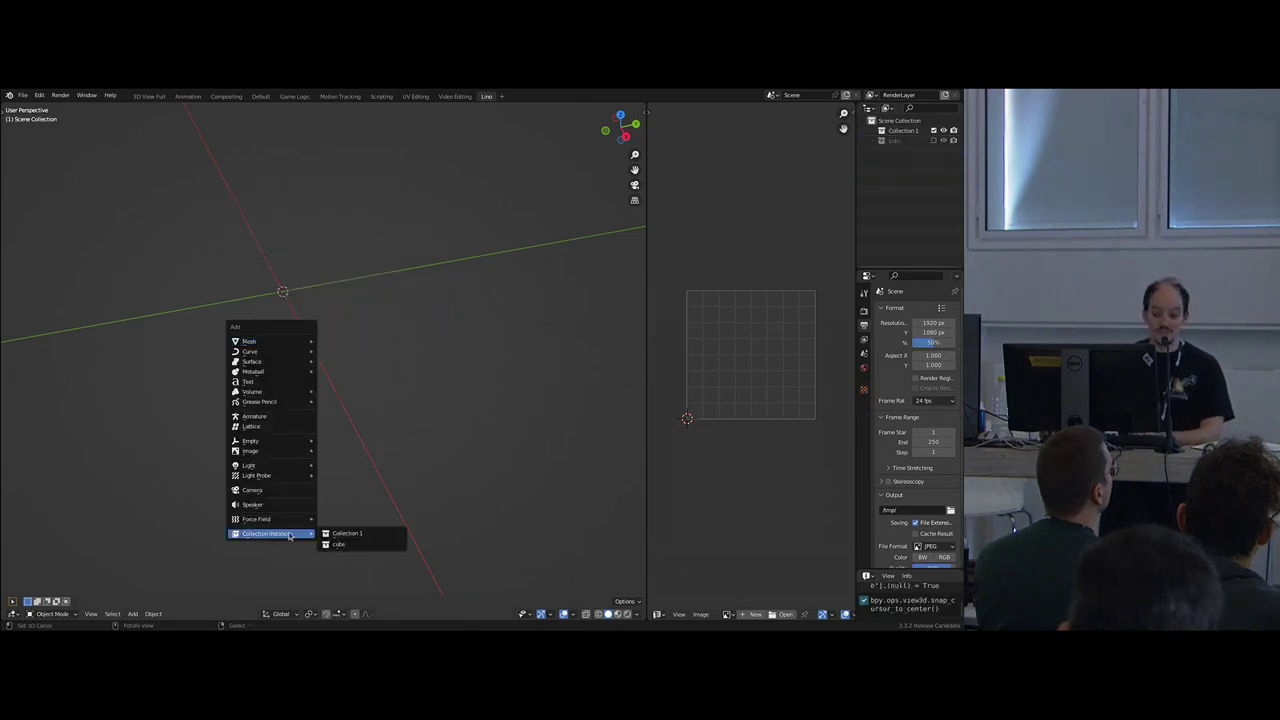
pyautogui.click(338, 544)
pyautogui.moveTo(362, 349); pyautogui.dragTo(430, 380, button='middle')
pyautogui.press('g')
pyautogui.click(219, 301)
pyautogui.keyDown('shift'); pyautogui.moveTo(219, 301); pyautogui.dragTo(403, 374, button='middle'); pyautogui.keyUp('shift')
# - Duplicate the collection instance twice and spread the copies out behind the first one
pyautogui.scroll(-3, 403, 374)
pyautogui.hotkey('shift', 'd')
pyautogui.click(366, 274)
pyautogui.hotkey('shift', 'd')
pyautogui.click(195, 275)
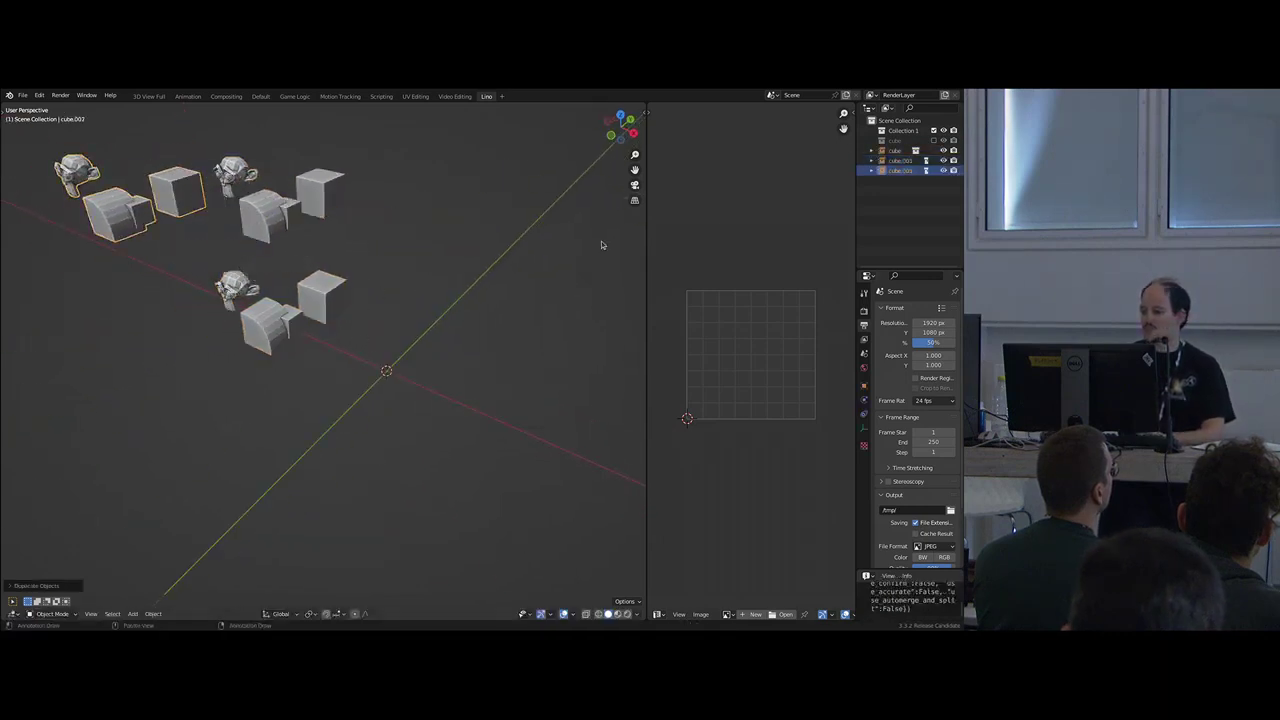
# - Re-enable the source cube collection and move its plain cube slightly
pyautogui.click(935, 141)
pyautogui.click(470, 340)
pyautogui.click(460, 341)
pyautogui.press('g')
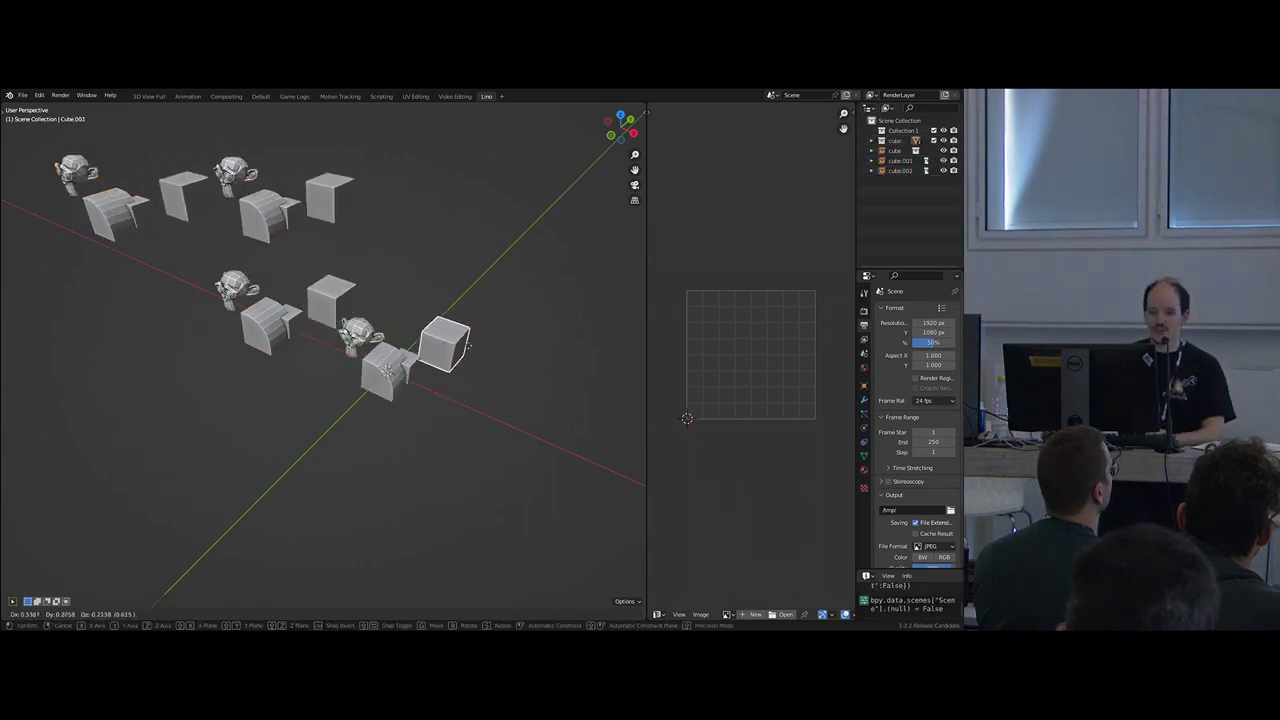
pyautogui.click(468, 341)
pyautogui.moveTo(468, 341); pyautogui.dragTo(498, 318, button='middle')
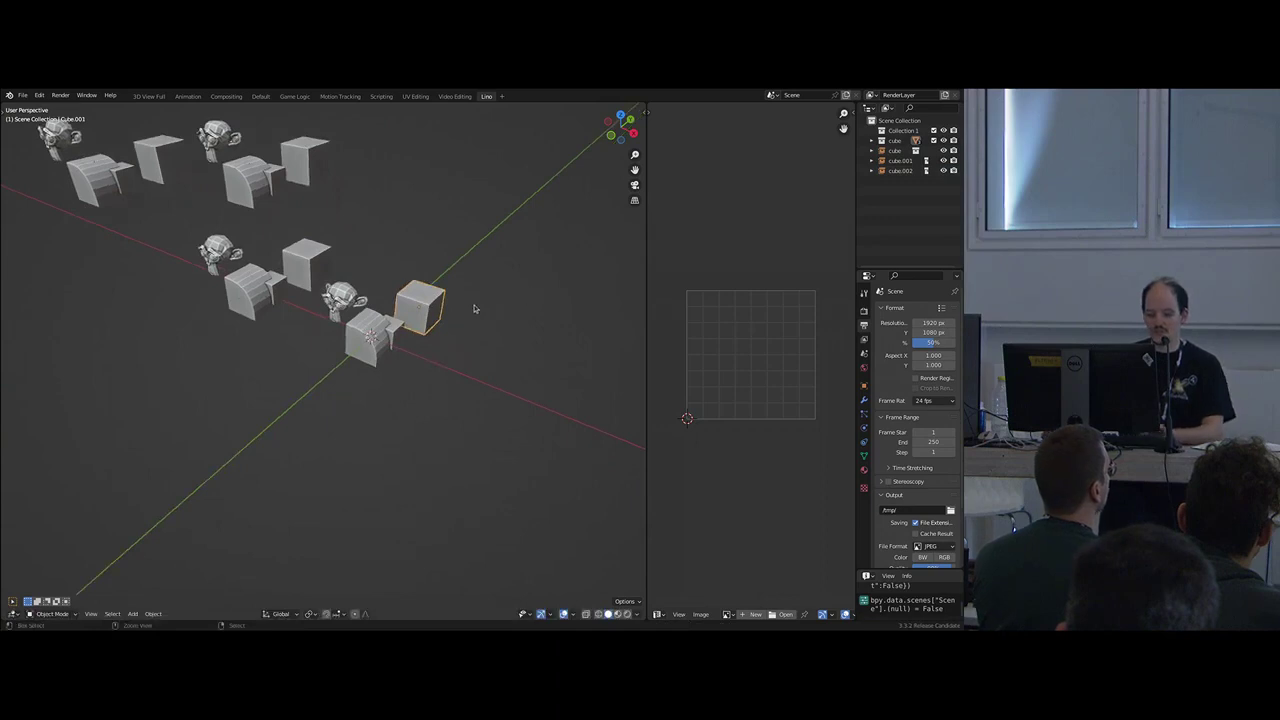
# - Add a level 3 Subdivision Surface to the source plain cube and move it closer to the beveled block
pyautogui.hotkey('ctrl', '3')
pyautogui.moveTo(449, 316)
pyautogui.mouseDown(button='middle')
pyautogui.moveTo(477, 342)
pyautogui.moveTo(443, 318)
pyautogui.mouseUp(button='middle')
pyautogui.press('g')
pyautogui.click(440, 326)
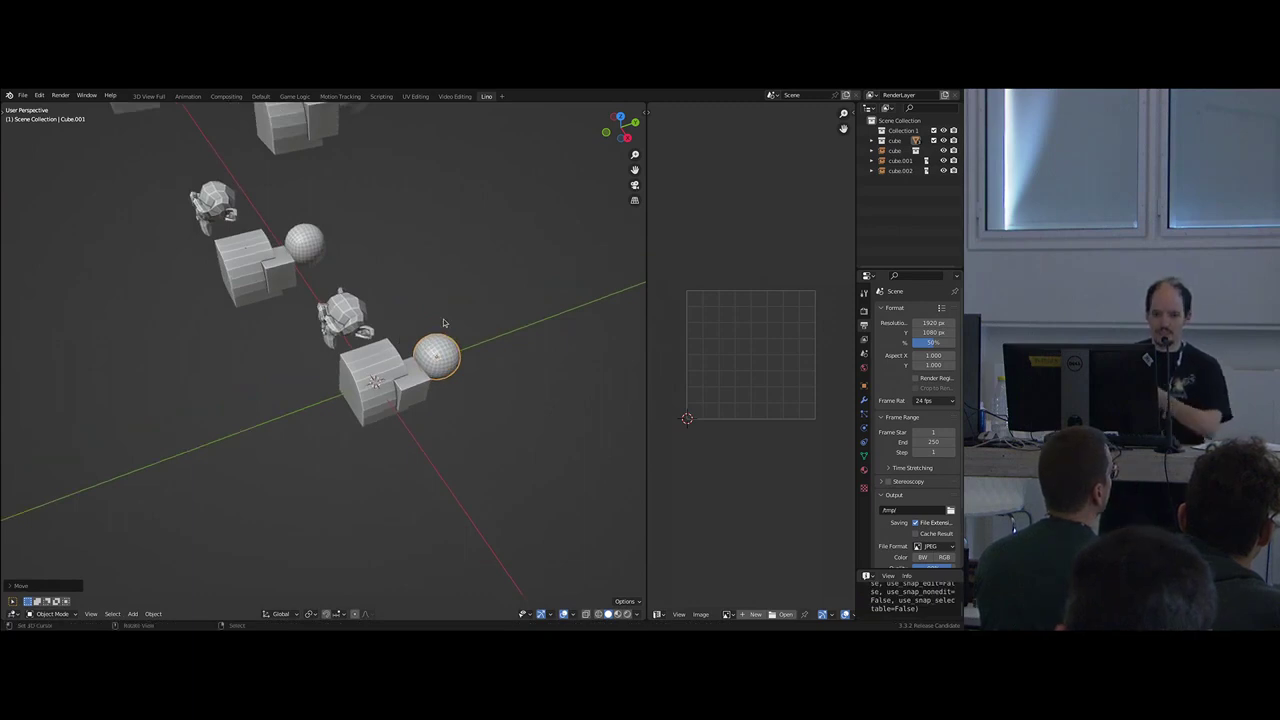
pyautogui.scroll(-4, 408, 281)
pyautogui.moveTo(398, 284); pyautogui.dragTo(425, 262, button='middle')
pyautogui.press('Tab')
pyautogui.press('Tab')
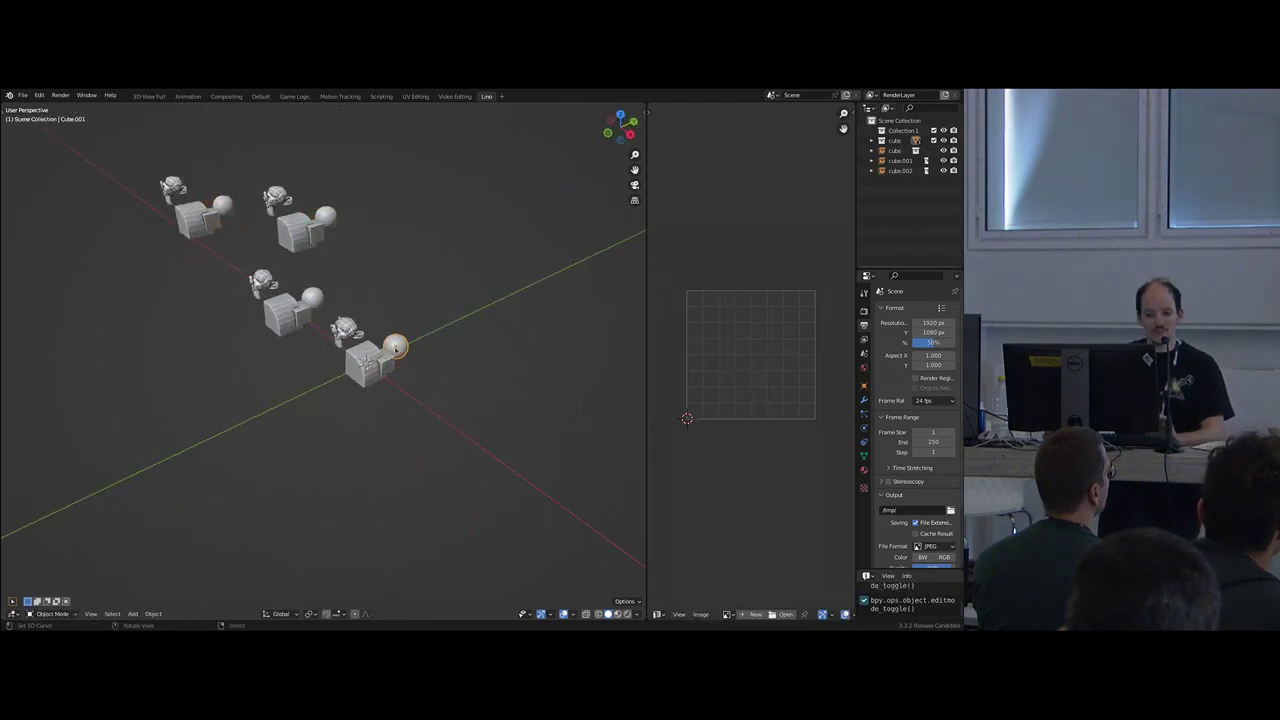
# - Select the two nearest collection instances and move them farther from the source objects
pyautogui.rightClick(290, 311)
pyautogui.keyDown('shift'); pyautogui.rightClick(302, 232); pyautogui.keyUp('shift')
pyautogui.press('g')
pyautogui.click(297, 232)
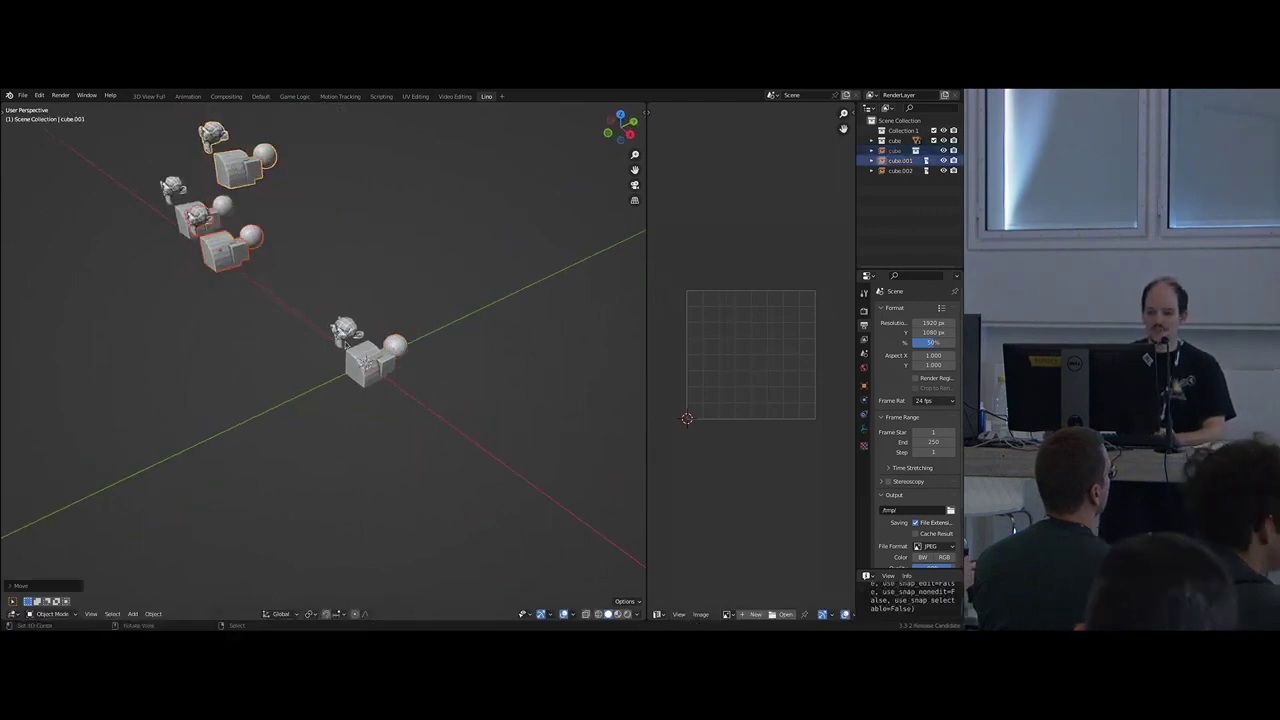
# - Add a level 3 Subdivision Surface to the source monkey and reposition it near the beveled block
pyautogui.rightClick(348, 331)
pyautogui.hotkey('ctrl', '3')
pyautogui.scroll(5, 357, 363)
pyautogui.moveTo(335, 340); pyautogui.dragTo(370, 384, button='middle')
pyautogui.scroll(3, 410, 374)
pyautogui.press('g')
pyautogui.click(396, 388)
# - Duplicate the smoothed source monkey and place the copy beside it
pyautogui.scroll(-4, 396, 388)
pyautogui.hotkey('shift', 'd')
pyautogui.click(363, 326)
pyautogui.scroll(-6, 363, 326)
pyautogui.keyDown('shift'); pyautogui.moveTo(363, 326); pyautogui.dragTo(478, 408, button='middle'); pyautogui.keyUp('shift')
# - Select all three collection instances, duplicate them, and place the copies next to the originals
pyautogui.rightClick(322, 325)
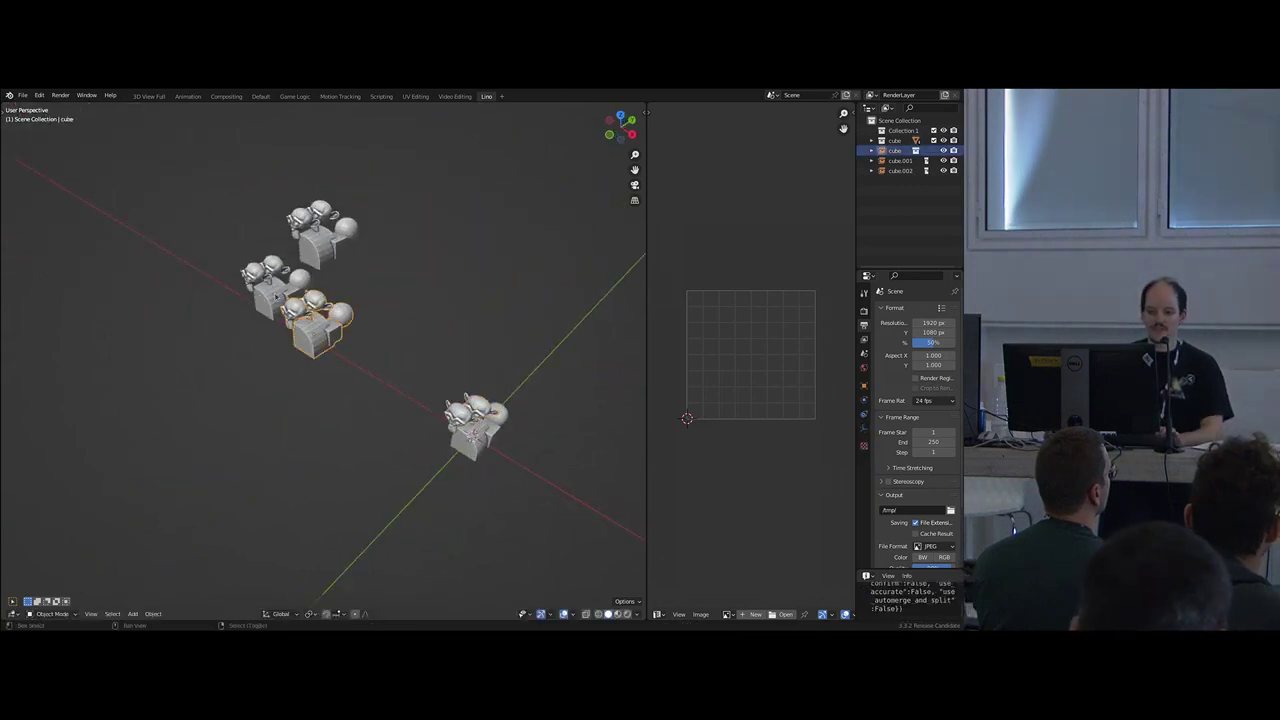
pyautogui.keyDown('shift'); pyautogui.rightClick(275, 292); pyautogui.keyUp('shift')
pyautogui.keyDown('shift'); pyautogui.rightClick(326, 240); pyautogui.keyUp('shift')
pyautogui.moveTo(337, 308); pyautogui.dragTo(266, 230, button='middle')
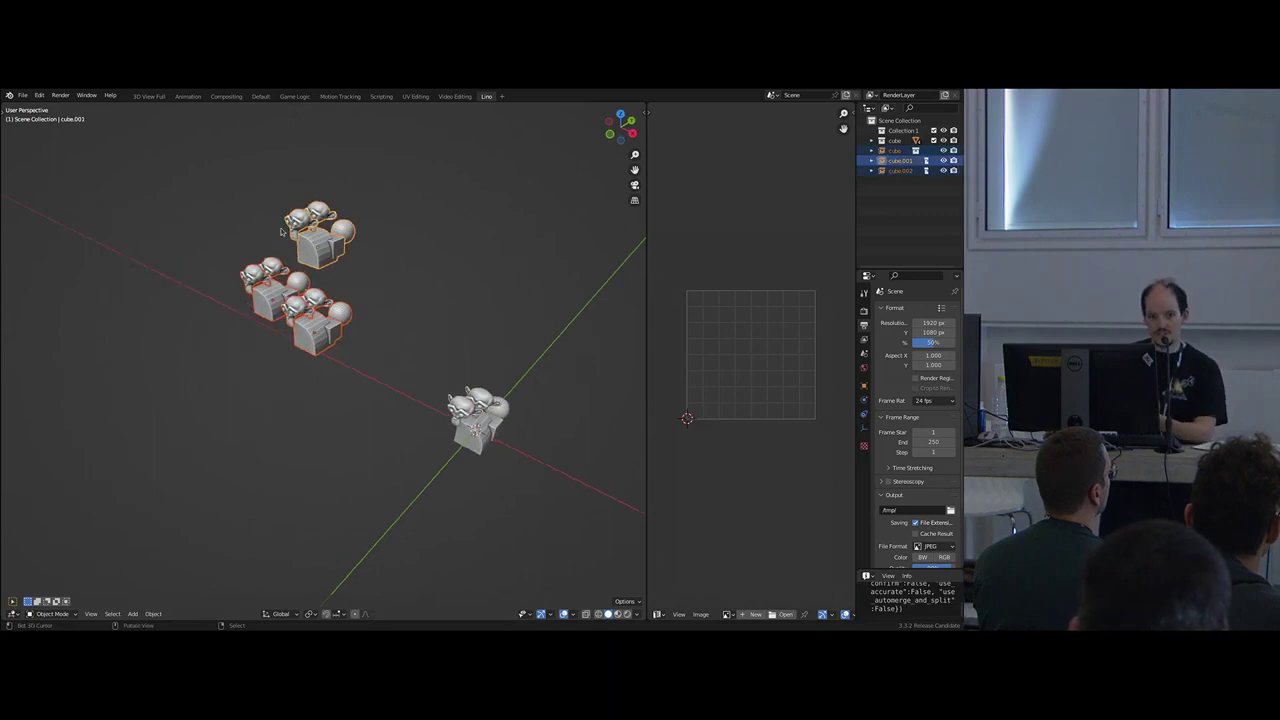
pyautogui.hotkey('shift', 'd')
pyautogui.click(302, 328)
# - Box-select the group of instances and duplicate it twice to build a larger cluster
pyautogui.press('b')
pyautogui.moveTo(195, 186); pyautogui.dragTo(323, 396)
pyautogui.hotkey('shift', 'd')
pyautogui.click(242, 338)
pyautogui.press('b')
pyautogui.moveTo(88, 132); pyautogui.dragTo(352, 418)
pyautogui.hotkey('shift', 'd')
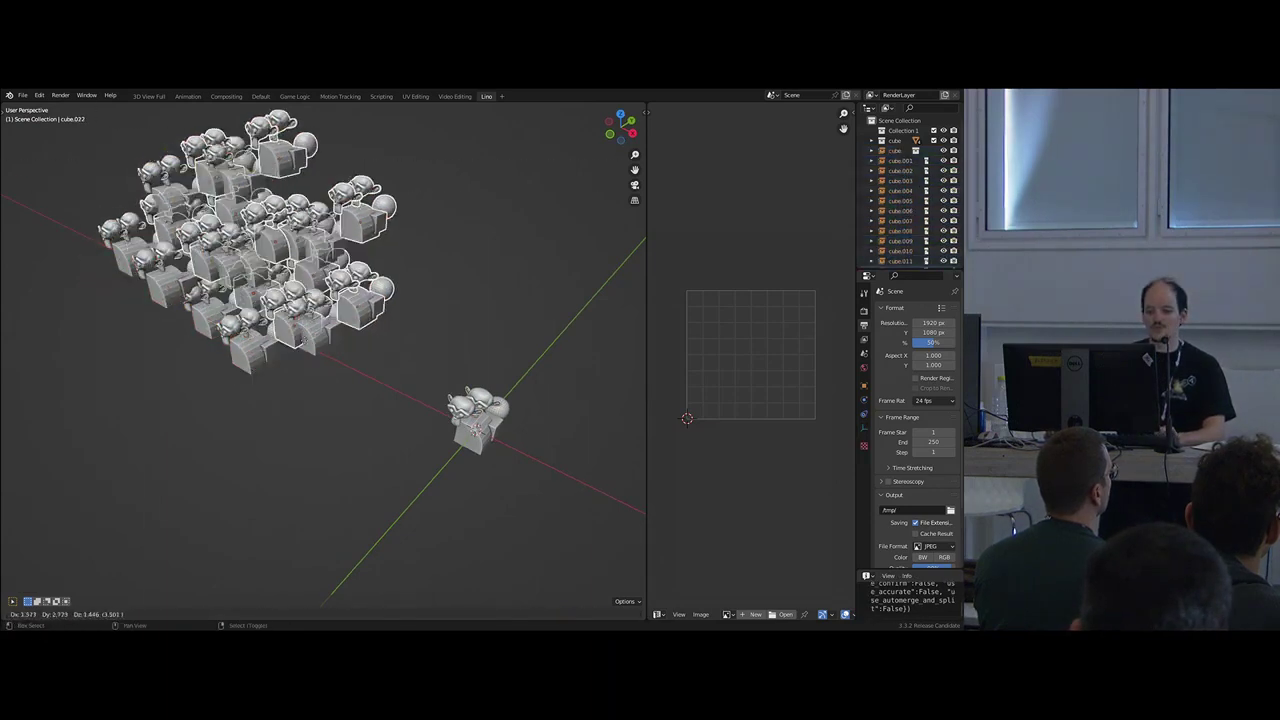
pyautogui.click(452, 376)
# - Duplicate the enlarged instance cluster again and reposition the new copies alongside it
pyautogui.press('b')
pyautogui.moveTo(120, 123); pyautogui.dragTo(392, 342)
pyautogui.keyDown('shift'); pyautogui.moveTo(390, 342); pyautogui.dragTo(400, 402, button='middle'); pyautogui.keyUp('shift')
pyautogui.hotkey('shift', 'd')
pyautogui.click(330, 264)
pyautogui.keyDown('shift'); pyautogui.moveTo(330, 264); pyautogui.dragTo(413, 248, button='middle'); pyautogui.keyUp('shift')
pyautogui.press('g')
pyautogui.click(383, 430)
# - Box-select the instances for one more duplication and move the copies level with the rest of the crowd
pyautogui.scroll(3, 383, 430)
pyautogui.moveTo(383, 430); pyautogui.dragTo(453, 358, button='middle')
pyautogui.scroll(-5, 453, 358)
pyautogui.moveTo(256, 231); pyautogui.dragTo(437, 403)
pyautogui.hotkey('shift', 'd')
pyautogui.click(365, 352)
pyautogui.moveTo(365, 352); pyautogui.dragTo(418, 326, button='middle')
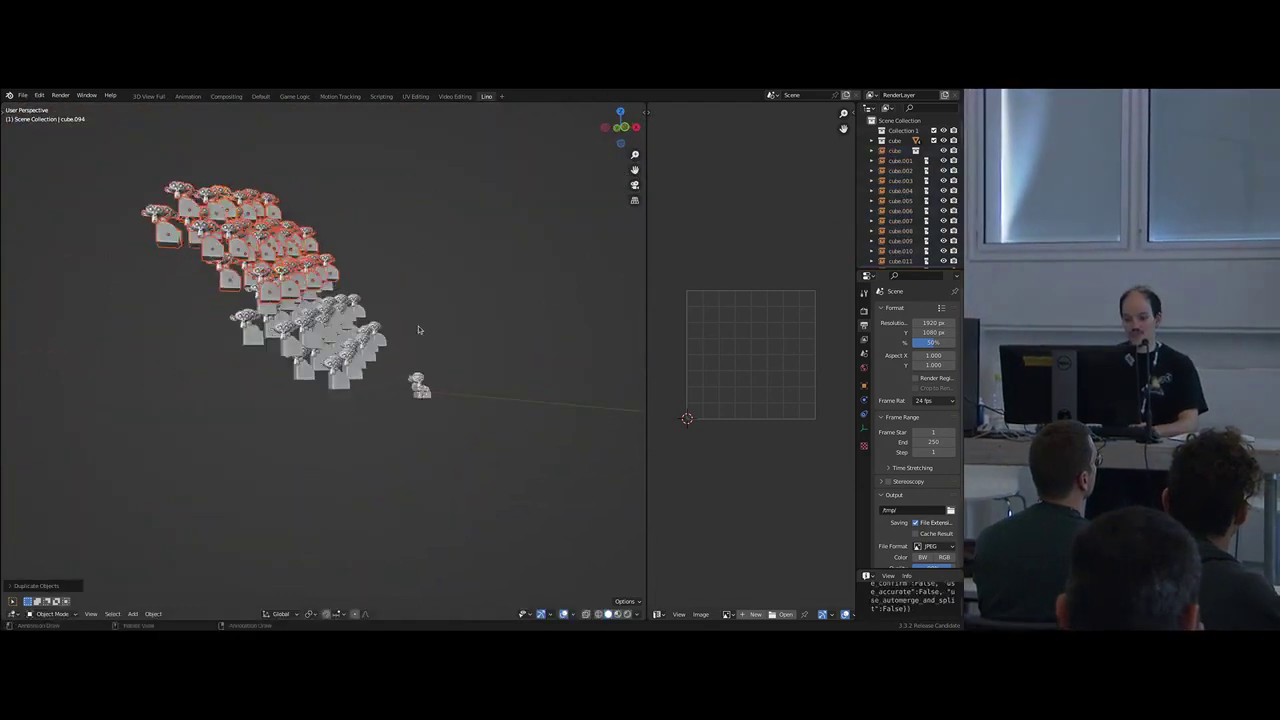
pyautogui.press('g')
pyautogui.click(418, 378)
pyautogui.moveTo(418, 378); pyautogui.dragTo(397, 423, button='middle')
pyautogui.scroll(9, 399, 440)
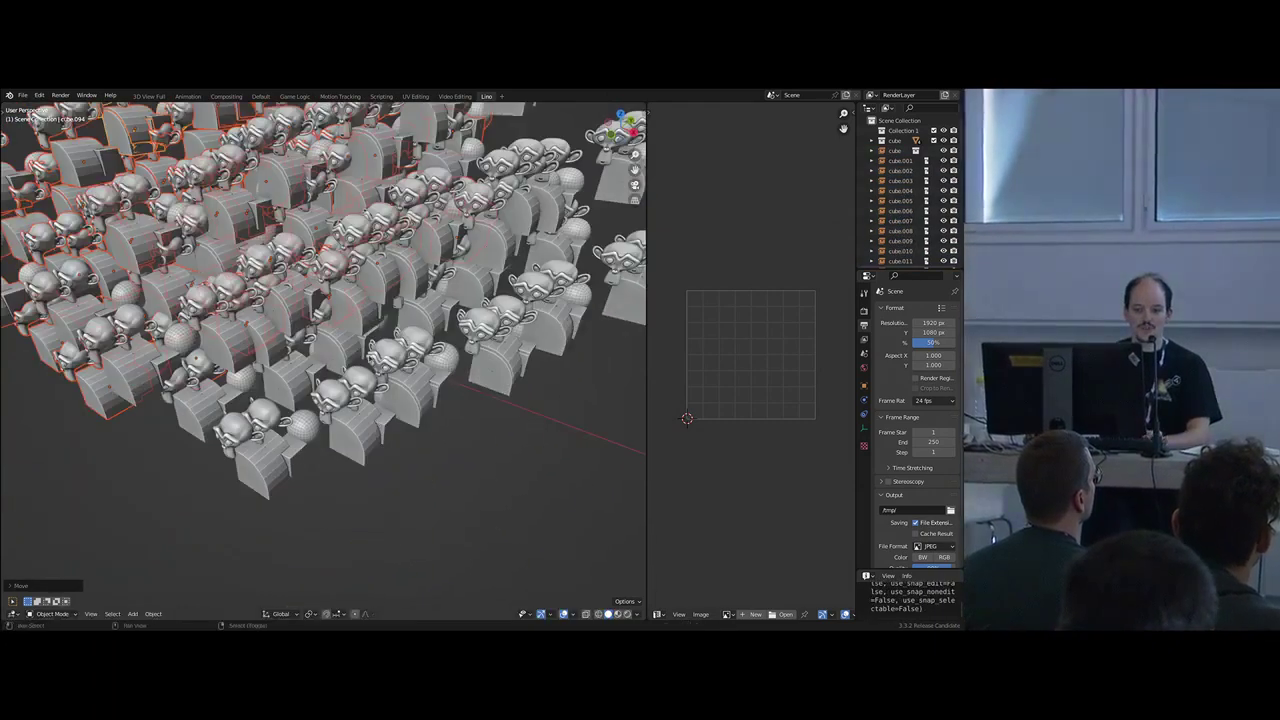
# - Select the whole crowd of instances and move it into a new collection named "cube2"
pyautogui.scroll(-8, 366, 415)
pyautogui.moveTo(101, 221); pyautogui.dragTo(453, 474)
pyautogui.press('m')
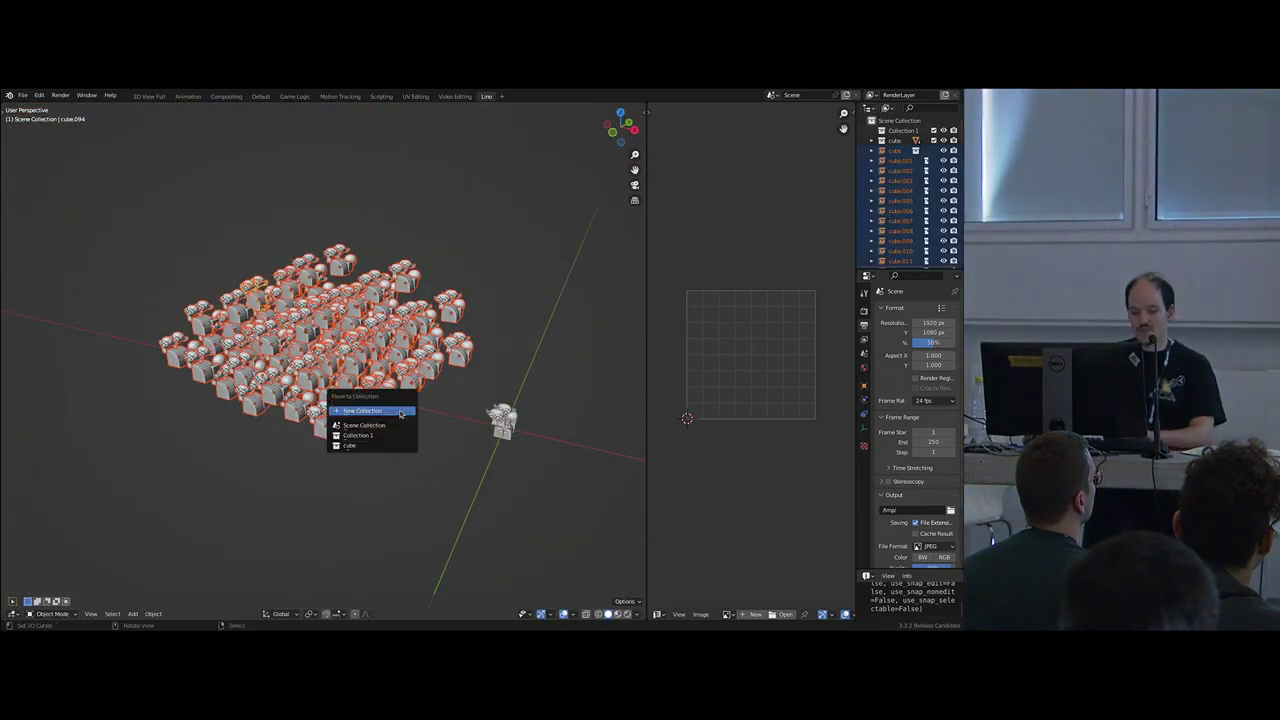
pyautogui.click(399, 410)
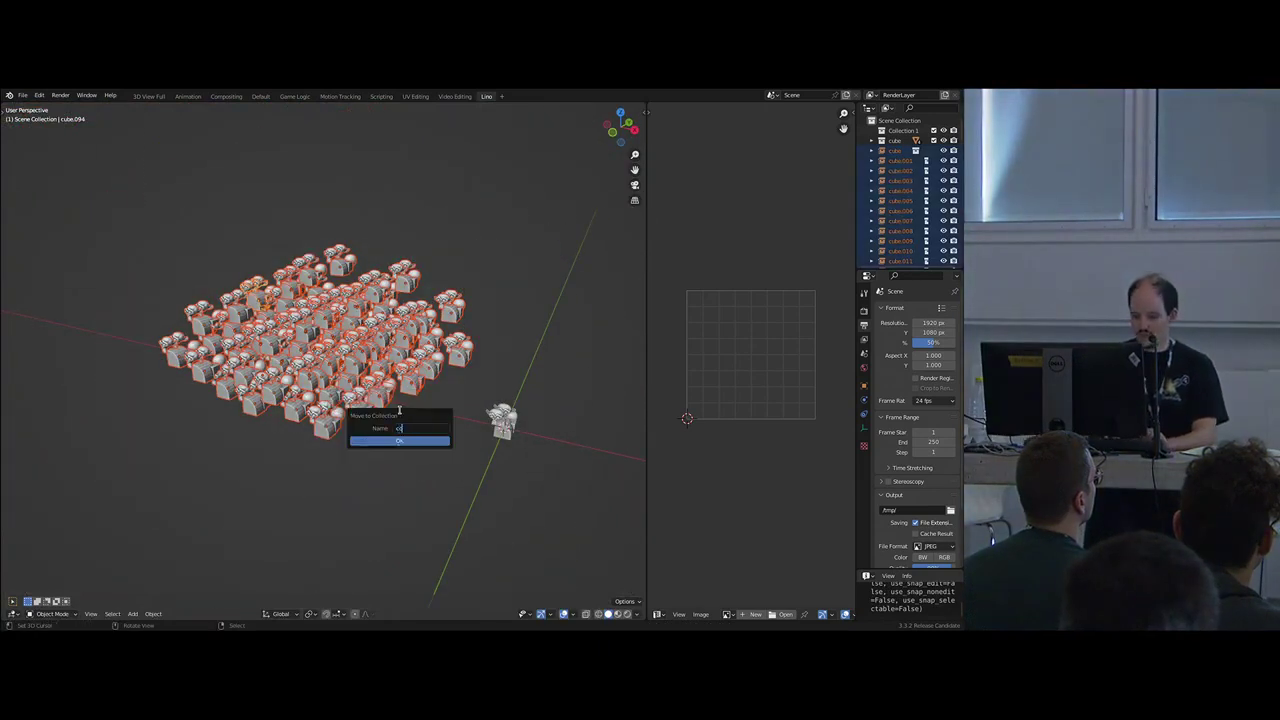
pyautogui.write('cube2')
pyautogui.press('Return')
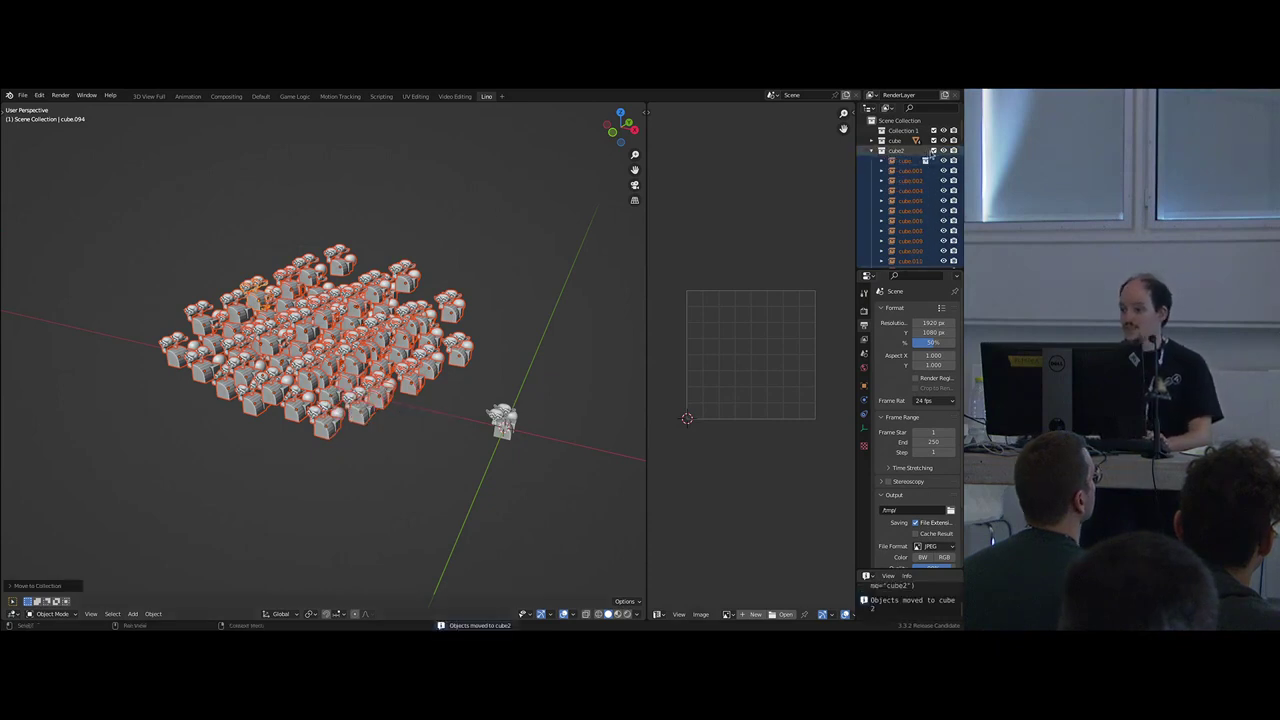
# - Exclude the "cube" and "cube2" collections from the view layer and add a collection instance of cube2
pyautogui.click(933, 150)
pyautogui.click(933, 140)
pyautogui.hotkey('shift', 'a')
pyautogui.moveTo(408, 308)
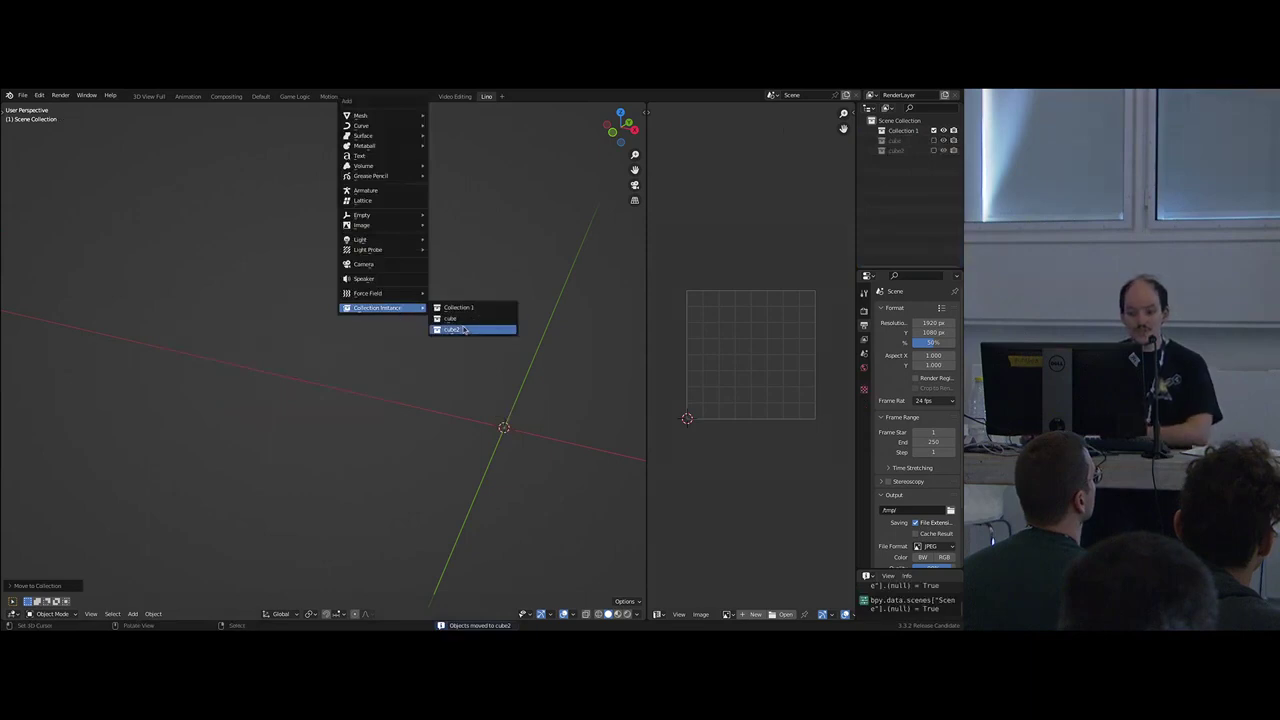
pyautogui.click(462, 331)
# - Duplicate the cube2 instance three times and place the copies around the original
pyautogui.keyDown('shift'); pyautogui.moveTo(484, 428); pyautogui.dragTo(391, 389, button='middle'); pyautogui.keyUp('shift')
pyautogui.hotkey('shift', 'd')
pyautogui.click(335, 328)
pyautogui.hotkey('shift', 'd')
pyautogui.click(188, 325)
pyautogui.hotkey('shift', 'd')
pyautogui.click(302, 420)
# - Duplicate the four cube2 instances together, and duplicate all instances once more to enlarge the crowd
pyautogui.keyDown('shift'); pyautogui.rightClick(332, 362); pyautogui.keyUp('shift')
pyautogui.keyDown('shift'); pyautogui.rightClick(290, 292); pyautogui.keyUp('shift')
pyautogui.keyDown('shift'); pyautogui.rightClick(118, 288); pyautogui.keyUp('shift')
pyautogui.hotkey('shift', 'd')
pyautogui.click(302, 357)
pyautogui.scroll(3, 312, 375)
pyautogui.scroll(-5, 312, 375)
pyautogui.press('a')
pyautogui.hotkey('shift', 'd')
pyautogui.click(372, 420)
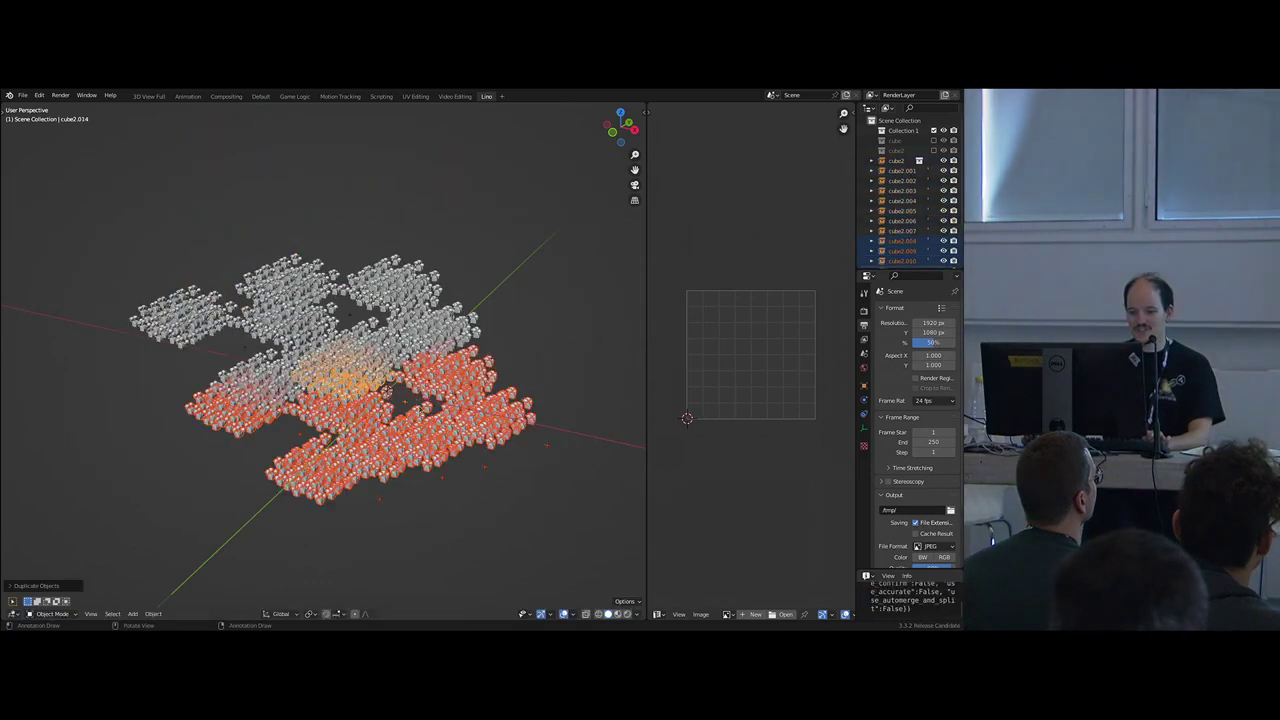
# - Deselect everything and examine the crowd of cube2 instances up close and from a distance
pyautogui.scroll(6, 372, 400)
pyautogui.hotkey('alt', 'a')
pyautogui.moveTo(375, 260); pyautogui.dragTo(404, 162, button='middle')
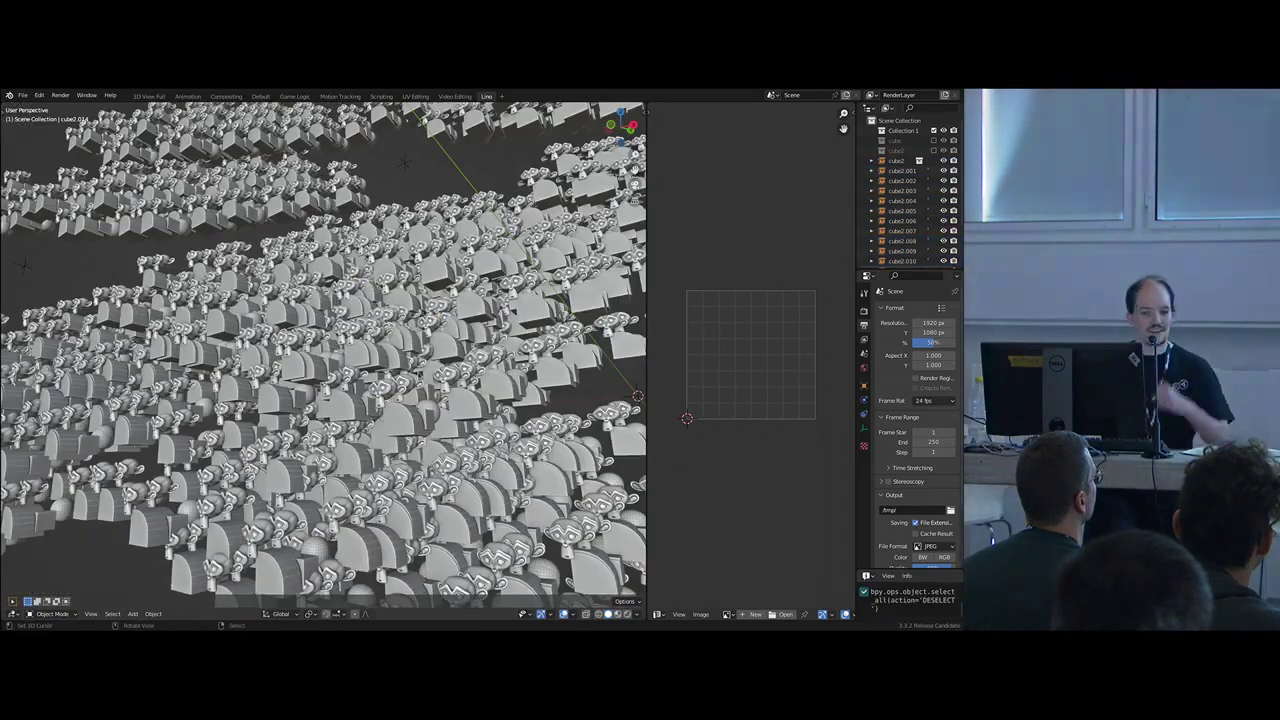
pyautogui.scroll(-8, 404, 200)
pyautogui.moveTo(404, 180); pyautogui.dragTo(470, 212, button='middle')
pyautogui.moveTo(123, 203); pyautogui.dragTo(596, 564)
pyautogui.scroll(-2, 533, 467)
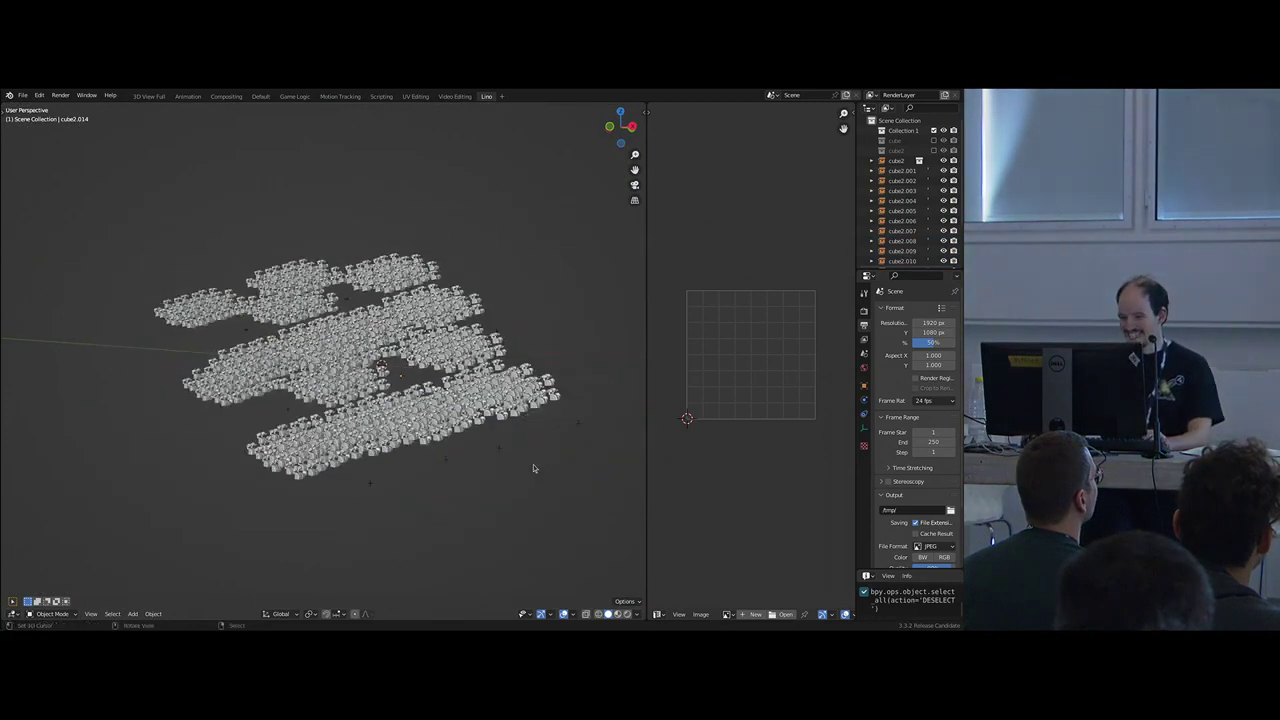
# - Delete all the cube2 instances and re-enable the "cube" and "cube2" collections
pyautogui.press('a')
pyautogui.press('Delete')
pyautogui.click(933, 140)
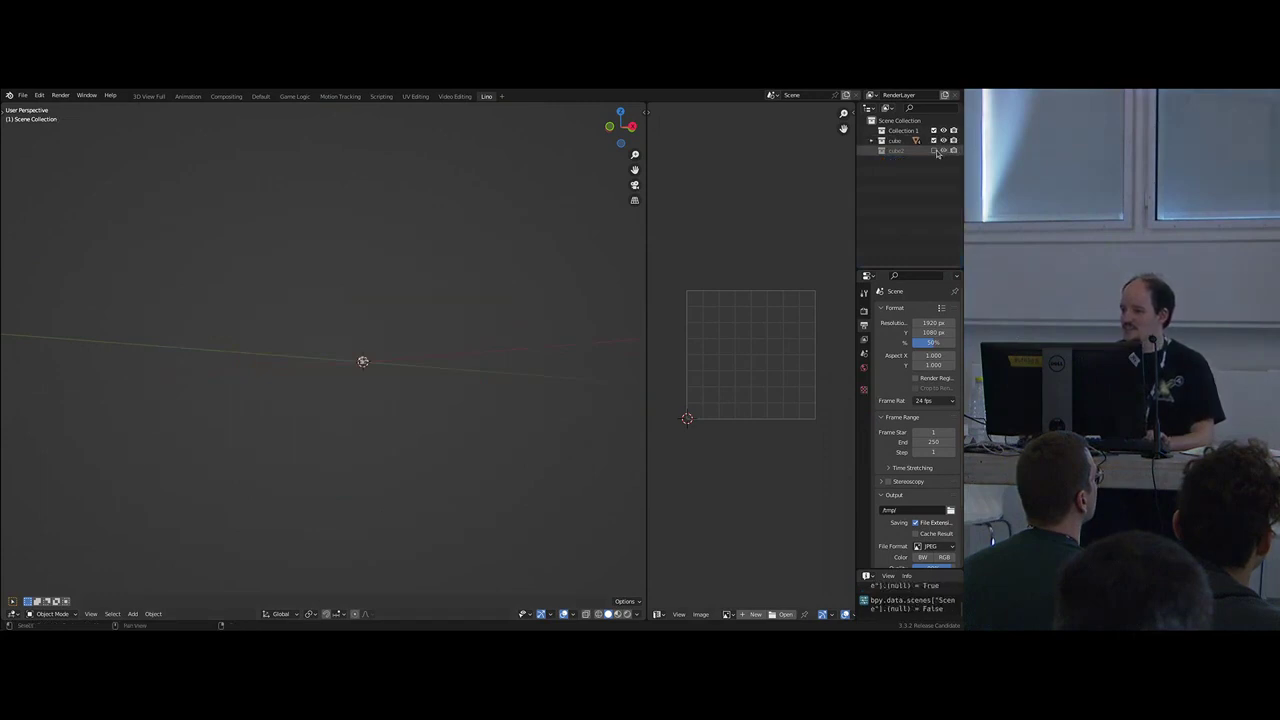
pyautogui.click(935, 151)
# - Delete all the remaining objects so the scene is empty
pyautogui.moveTo(545, 279); pyautogui.dragTo(390, 330, button='middle')
pyautogui.scroll(4, 390, 330)
pyautogui.press('x')
pyautogui.click(389, 330)
pyautogui.scroll(3, 454, 374)
pyautogui.press('a')
pyautogui.moveTo(476, 326); pyautogui.dragTo(443, 342, button='middle')
pyautogui.press('x')
pyautogui.click(454, 373)
# - Add a mesh cube at the scene origin and frame it in the view
pyautogui.hotkey('shift', 'a')
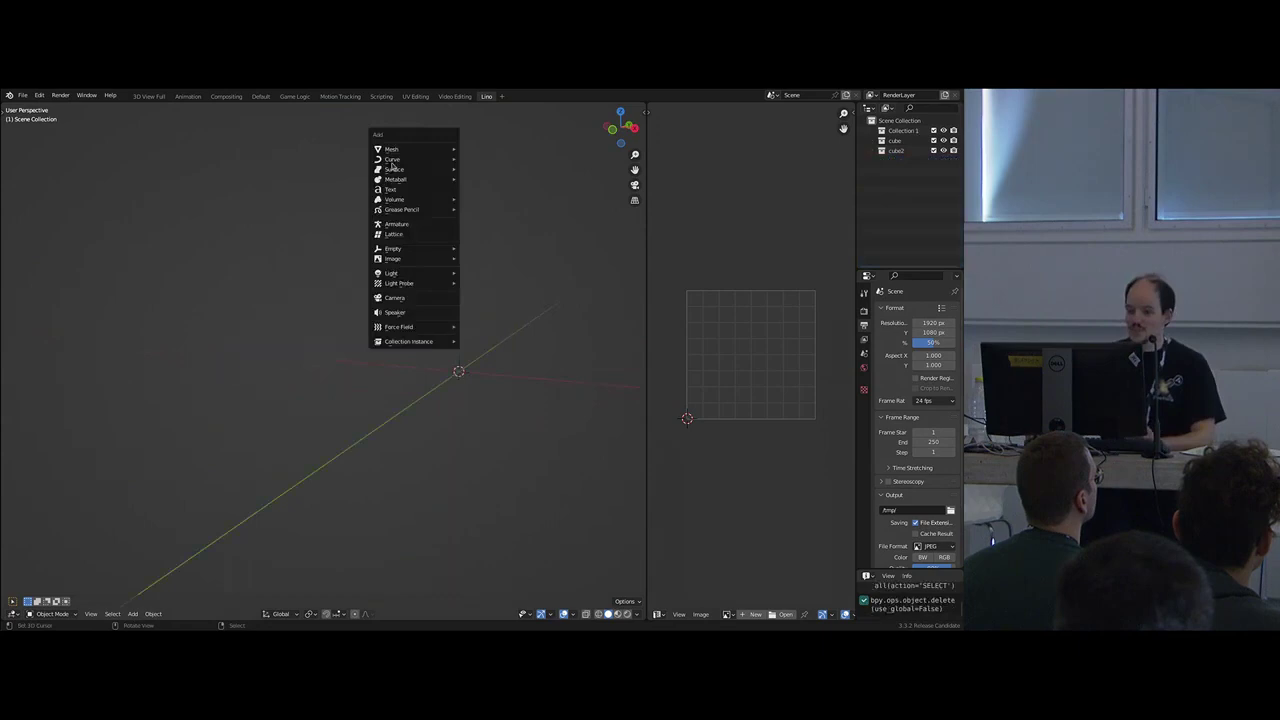
pyautogui.moveTo(392, 149)
pyautogui.click(480, 157)
pyautogui.press('KP_Decimal')
pyautogui.moveTo(463, 259); pyautogui.dragTo(428, 291, button='middle')
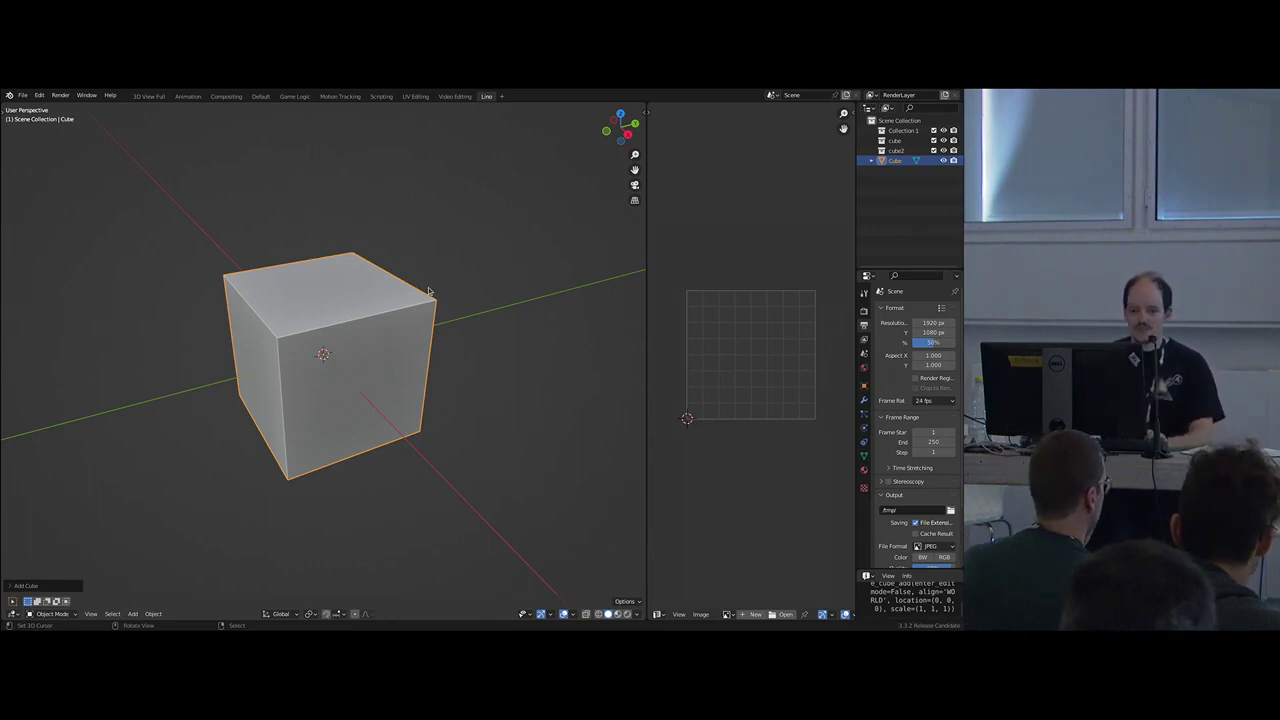
# - Flatten the cube into a slab in Edit Mode by scaling it to 0.1 along Z
pyautogui.press('Tab')
pyautogui.press('s')
pyautogui.press('z')
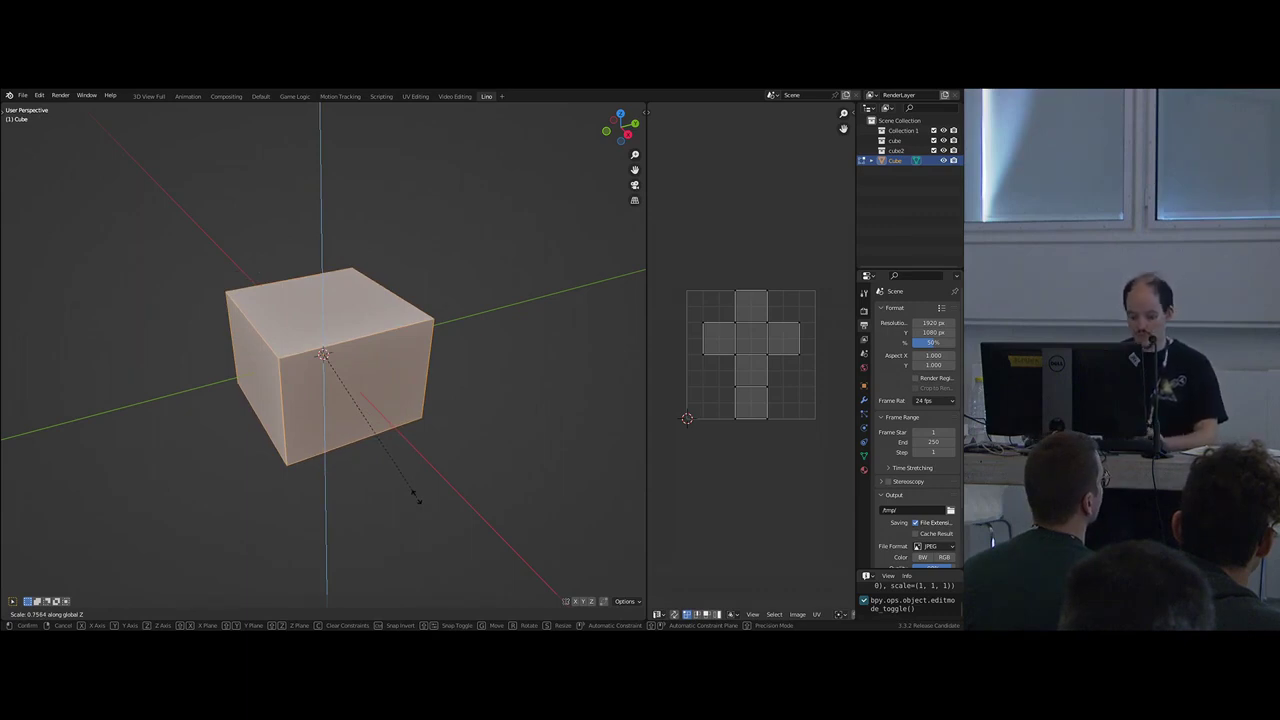
pyautogui.write('.1')
pyautogui.press('Return')
pyautogui.keyDown('shift'); pyautogui.moveTo(406, 402); pyautogui.dragTo(453, 386, button='middle'); pyautogui.keyUp('shift')
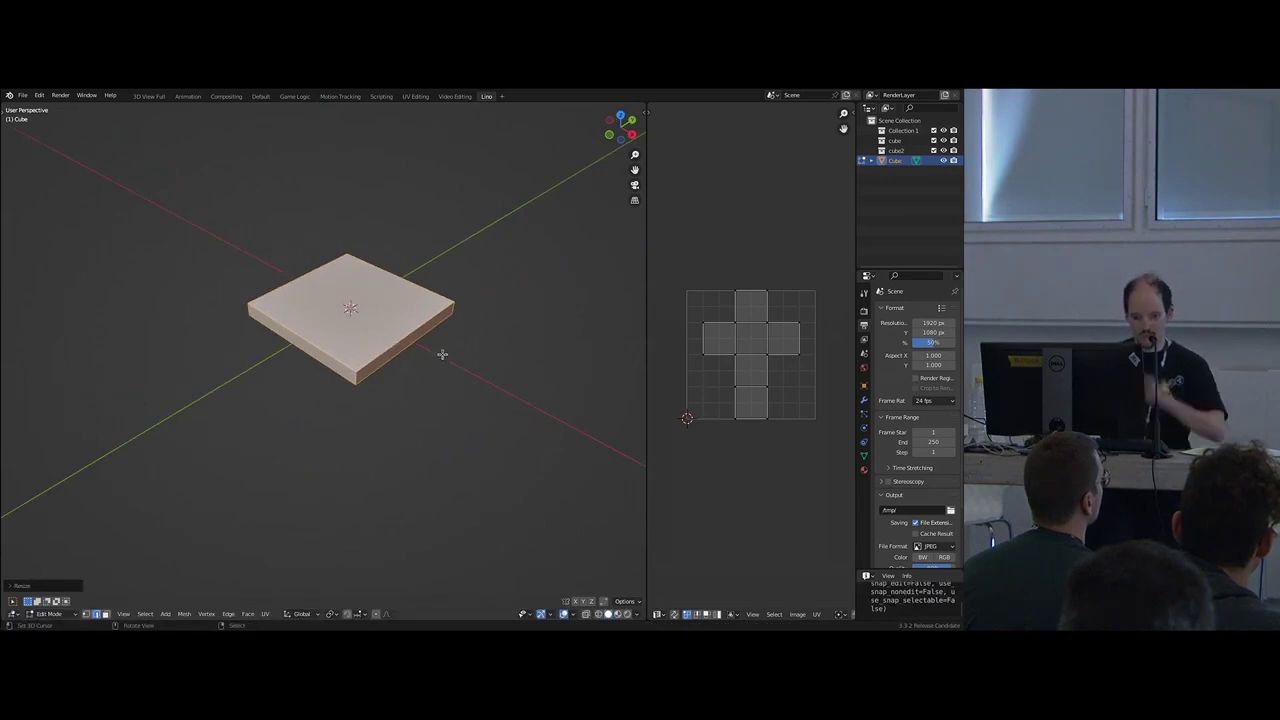
# - Annotate the slab's top with two crossing lines and letters marking its quadrants, and clear the annotation
pyautogui.moveTo(477, 357); pyautogui.dragTo(335, 270, button='middle')
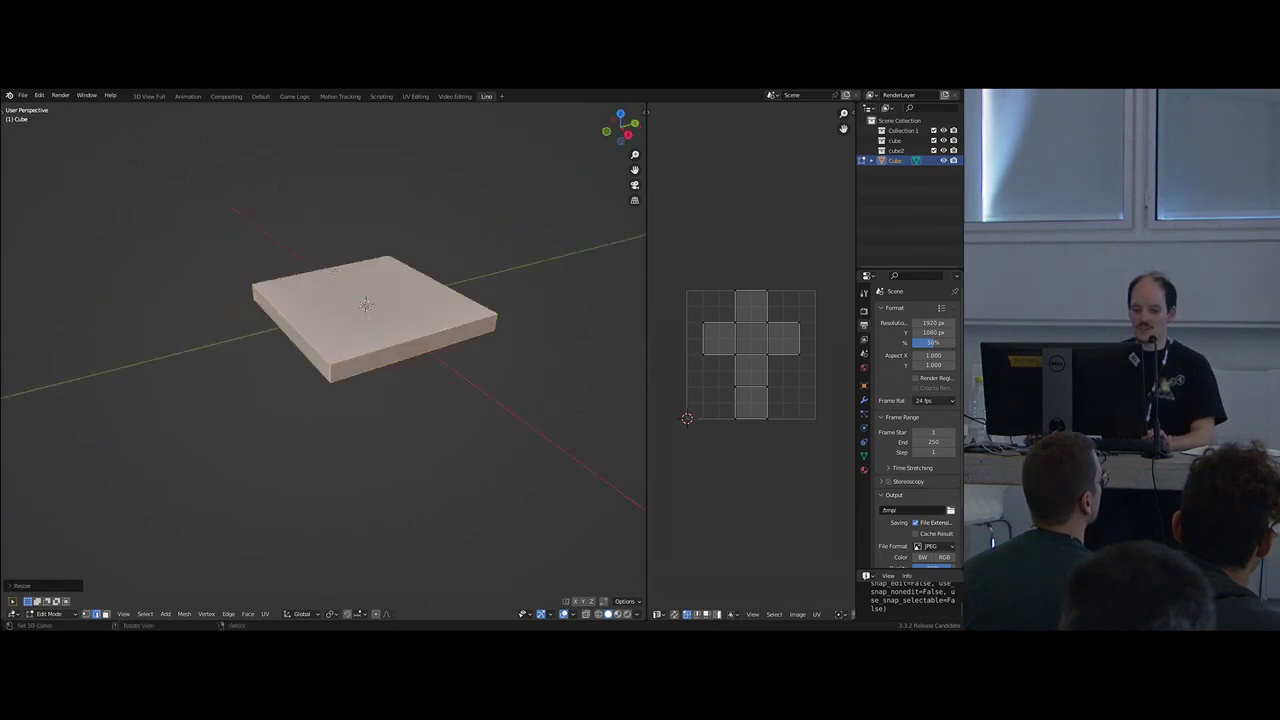
pyautogui.moveTo(401, 327); pyautogui.dragTo(425, 347)
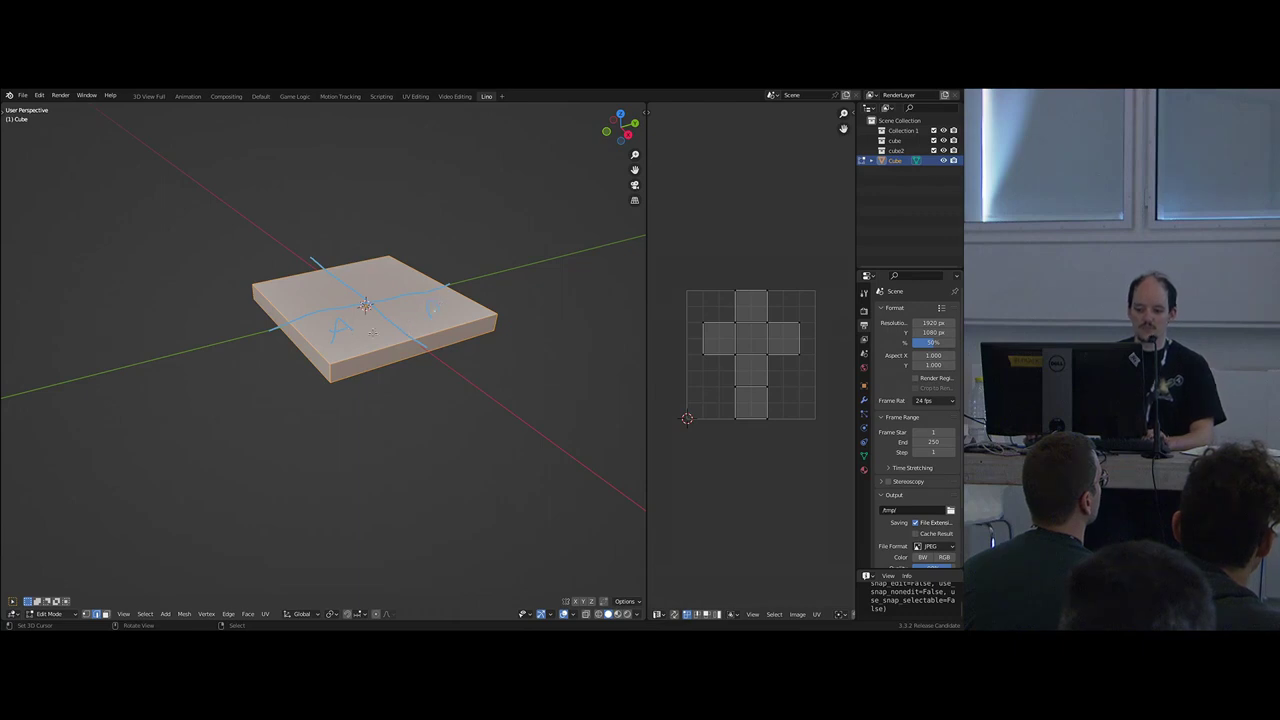
pyautogui.moveTo(372, 332); pyautogui.dragTo(378, 342, button='middle')
pyautogui.press('Escape')
# - Add a cube to the slab's mesh, scale it down, and raise it onto one quadrant of the top
pyautogui.hotkey('shift', 'a')
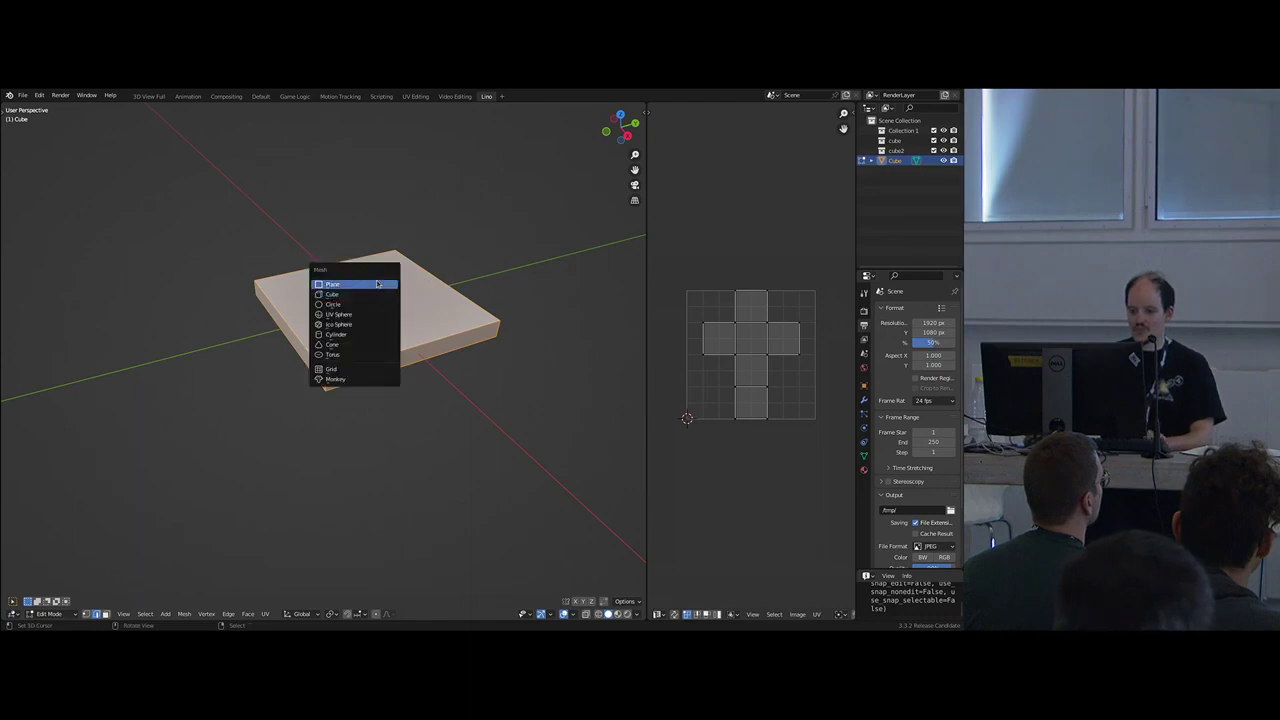
pyautogui.click(379, 294)
pyautogui.moveTo(380, 295); pyautogui.dragTo(355, 350, button='middle')
pyautogui.press('s')
pyautogui.click(390, 328)
pyautogui.press('g')
pyautogui.click(396, 372)
pyautogui.press('g')
pyautogui.press('z')
pyautogui.click(445, 316)
# - Add a monkey head to the mesh, scale it down, and raise it onto another quadrant of the slab
pyautogui.hotkey('shift', 'a')
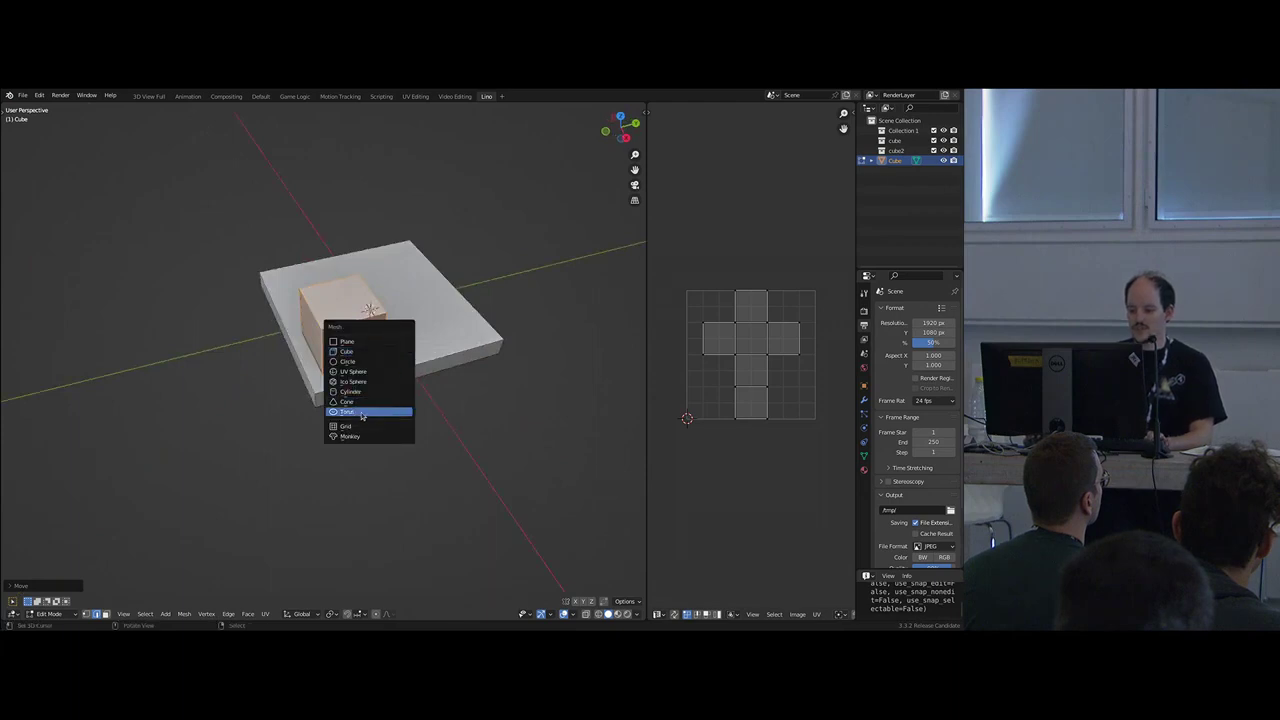
pyautogui.click(354, 437)
pyautogui.moveTo(355, 436); pyautogui.dragTo(398, 432, button='middle')
pyautogui.press('s')
pyautogui.click(391, 333)
pyautogui.press('g')
pyautogui.click(480, 317)
pyautogui.moveTo(481, 318); pyautogui.dragTo(533, 302, button='middle')
pyautogui.press('g')
pyautogui.press('z')
pyautogui.click(535, 280)
# - Add a scaled-down cylinder on a third quadrant of the slab and return to Object Mode
pyautogui.moveTo(505, 329); pyautogui.dragTo(336, 205, button='middle')
pyautogui.hotkey('shift', 'a')
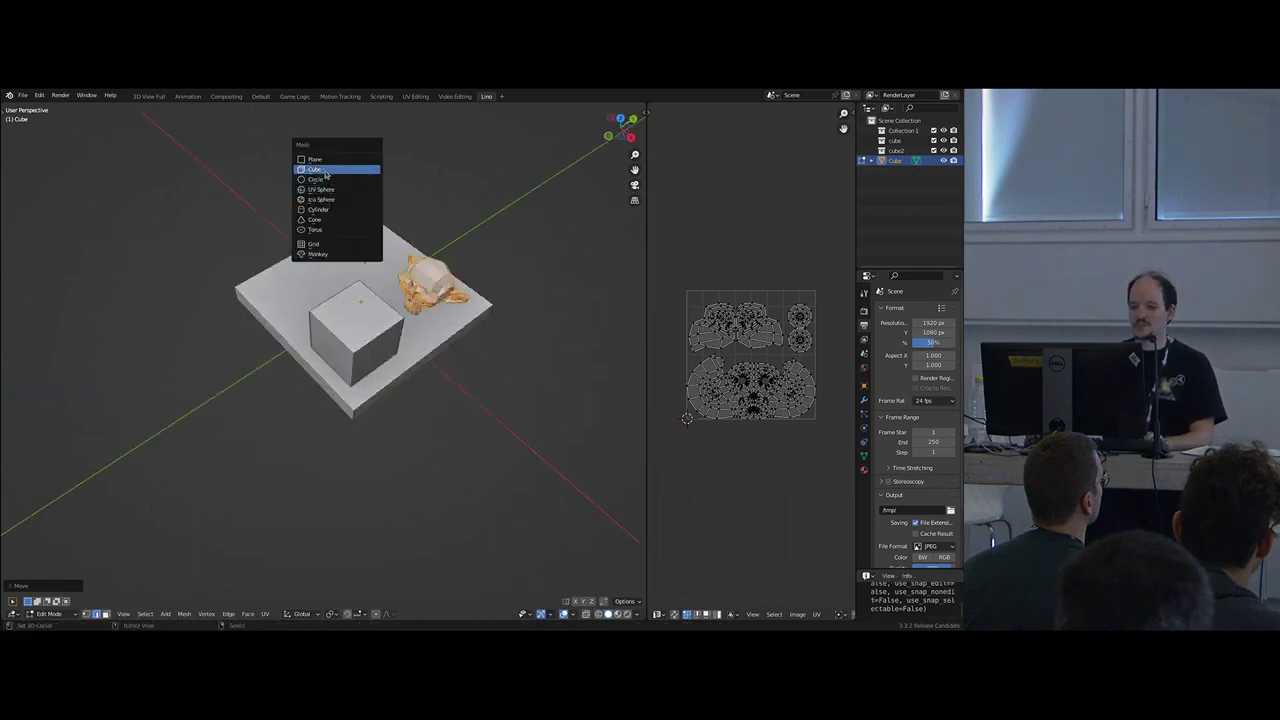
pyautogui.click(318, 209)
pyautogui.moveTo(420, 290); pyautogui.dragTo(500, 360, button='middle')
pyautogui.press('s')
pyautogui.click(374, 294)
pyautogui.press('g')
pyautogui.click(364, 272)
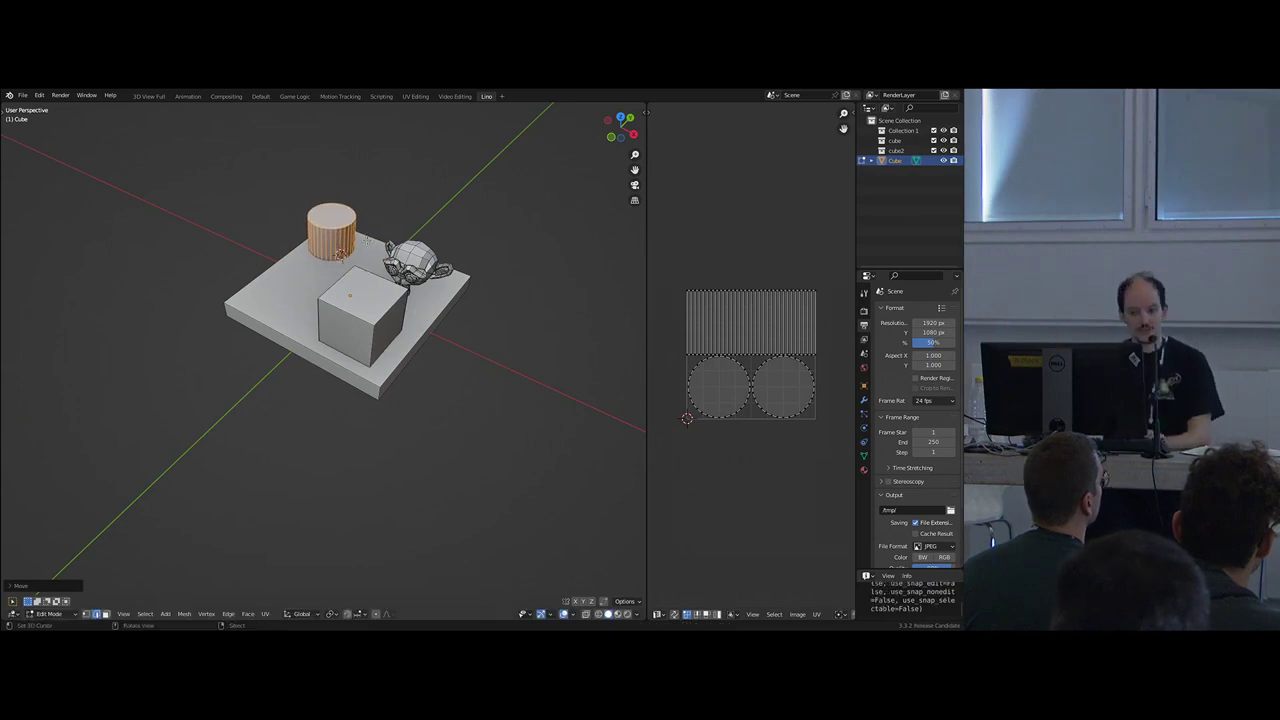
pyautogui.press('Tab')
# - Add a Mirror modifier to the slab object and enable its bisect on X
pyautogui.moveTo(362, 271); pyautogui.dragTo(397, 287, button='middle')
pyautogui.scroll(1, 782, 327)
pyautogui.click(864, 399)
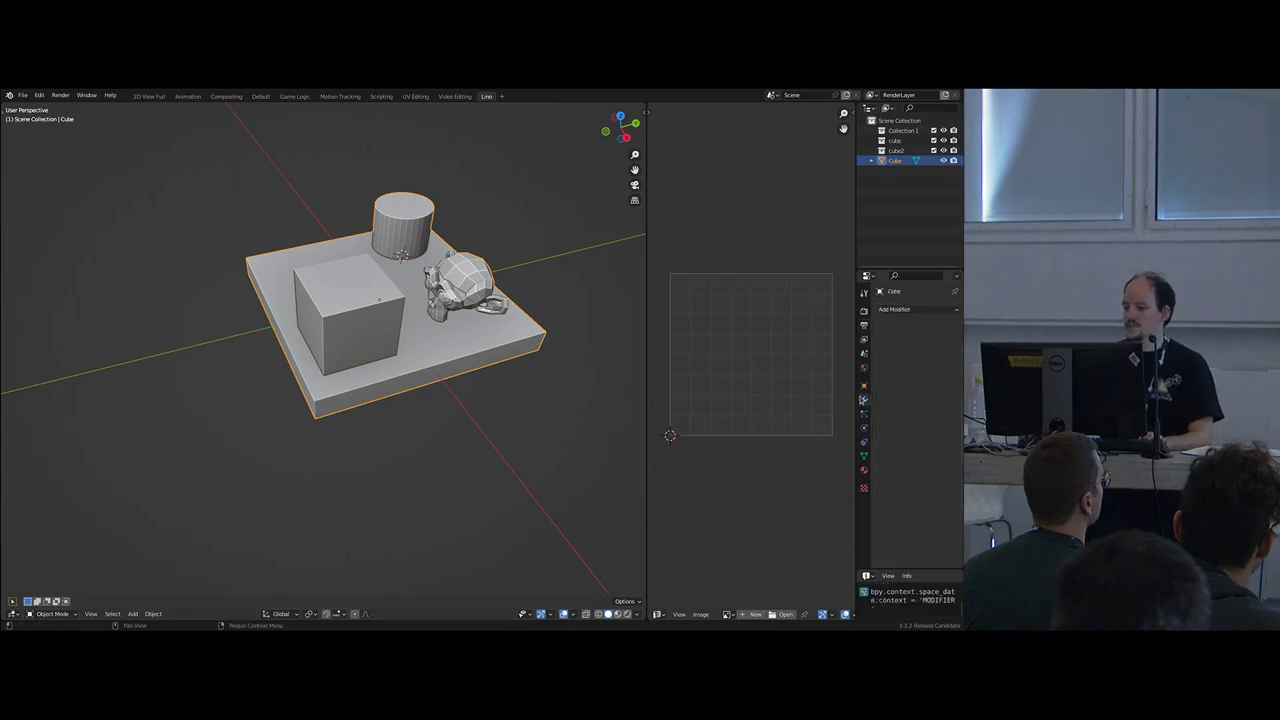
pyautogui.click(893, 312)
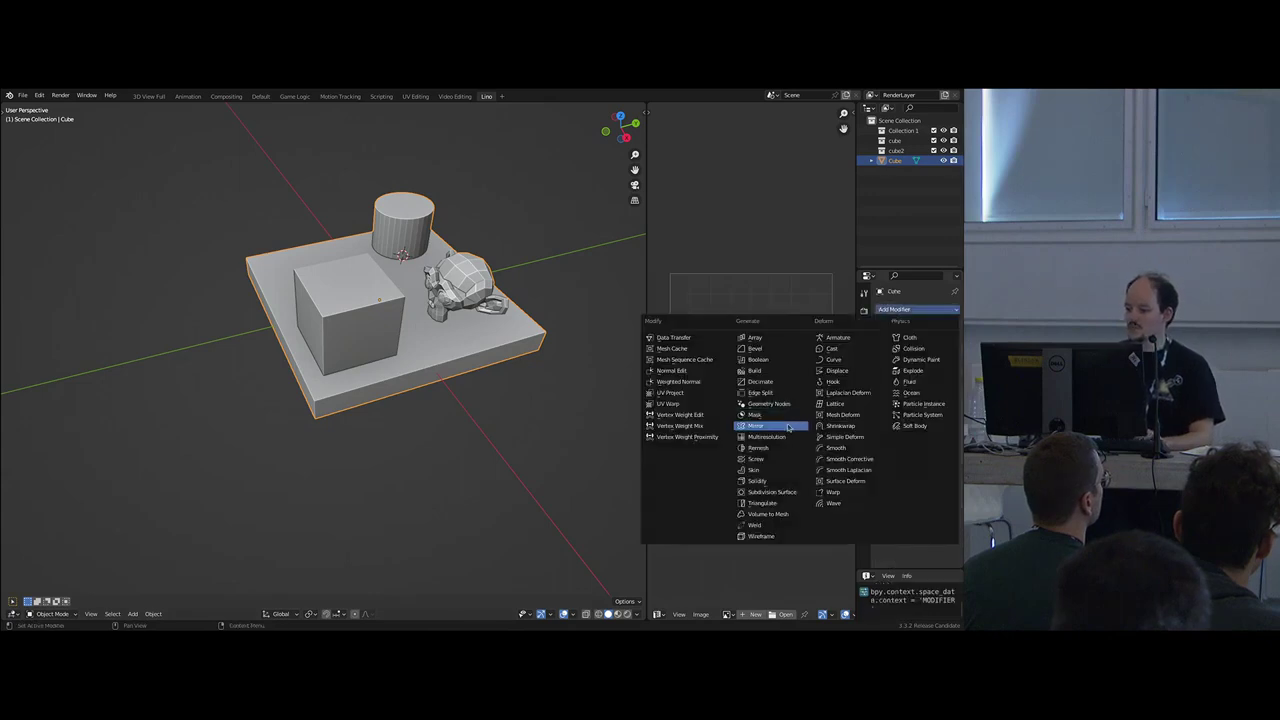
pyautogui.click(772, 426)
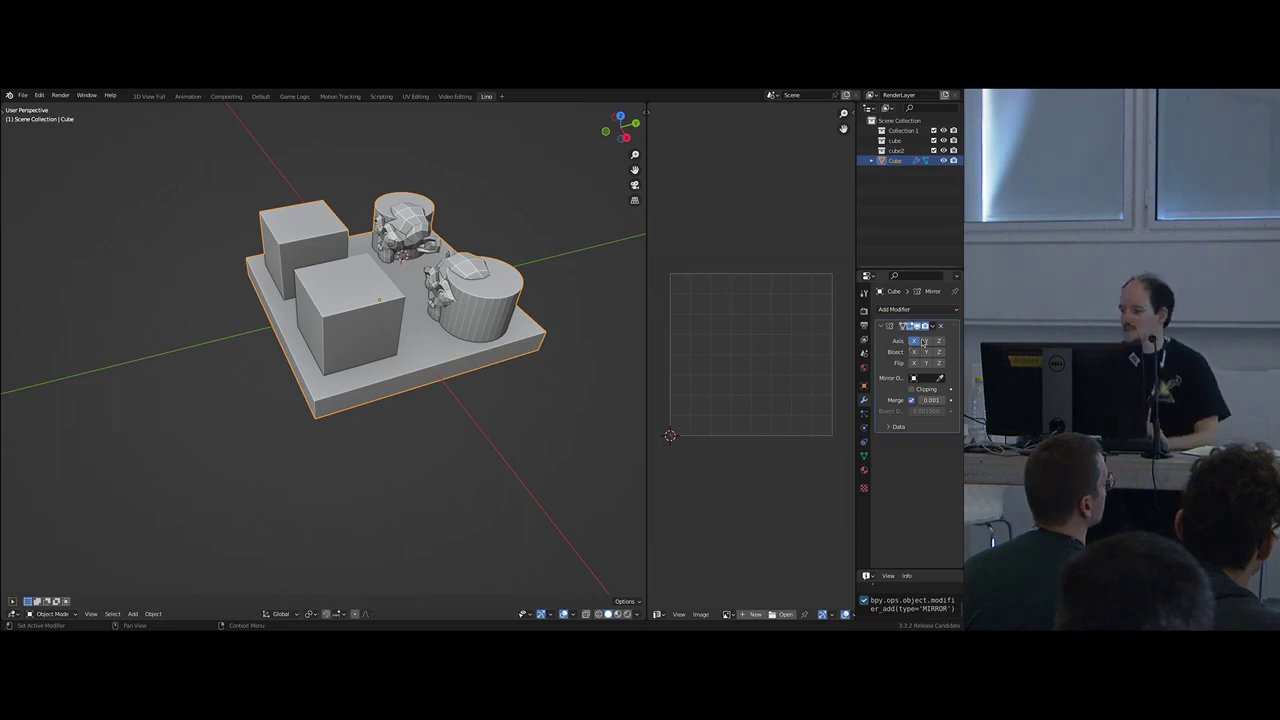
pyautogui.click(913, 352)
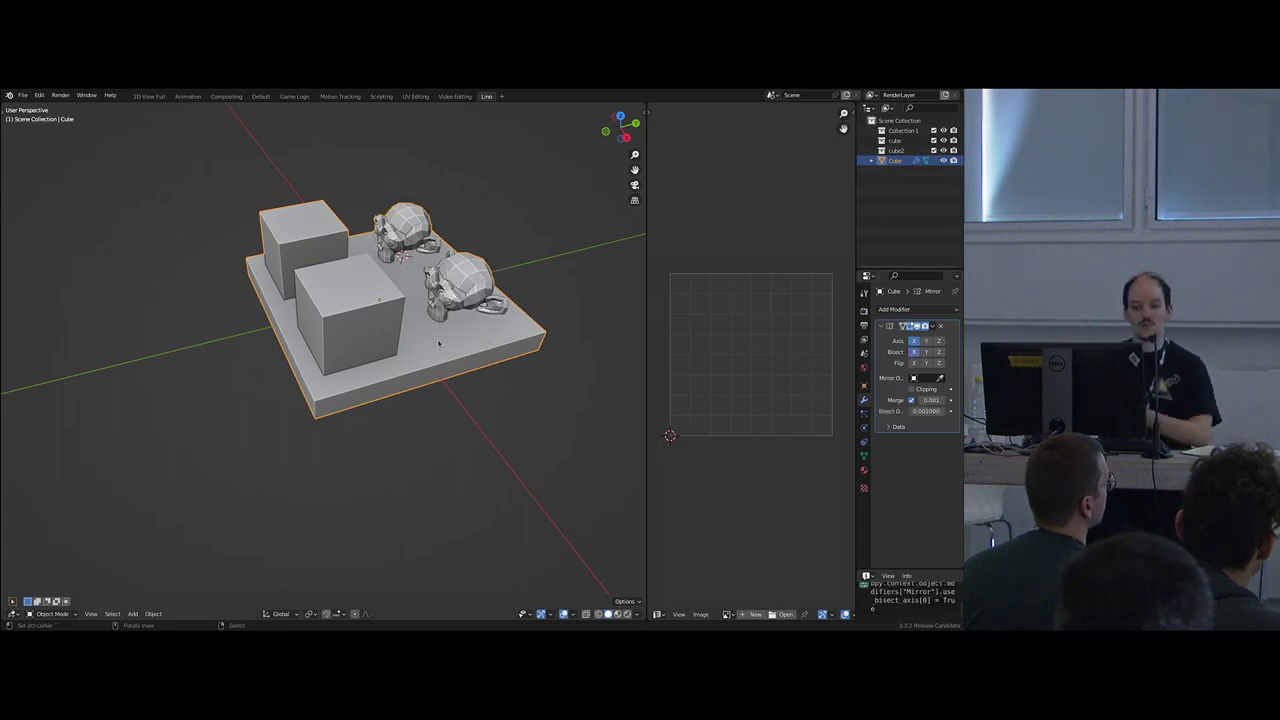
pyautogui.moveTo(441, 345); pyautogui.dragTo(377, 353, button='middle')
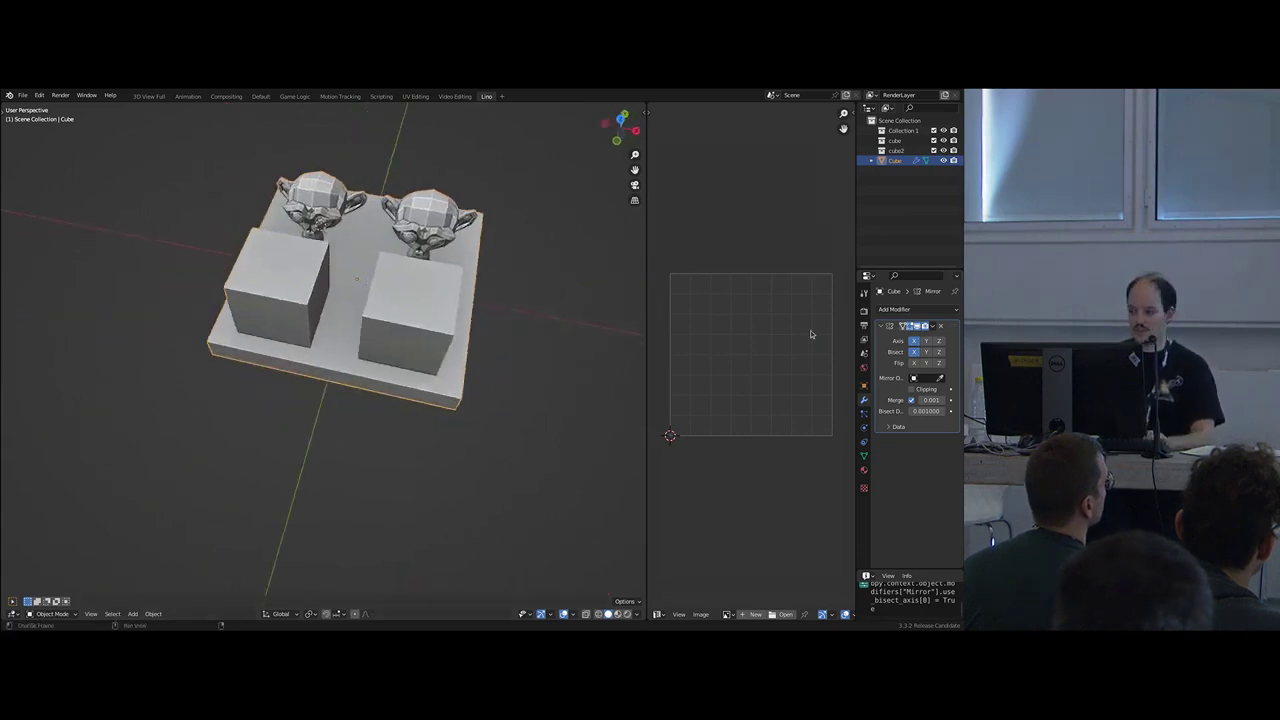
# - Switch the mirror's X axis and X bisect off and back on to compare the shapes
pyautogui.click(914, 341)
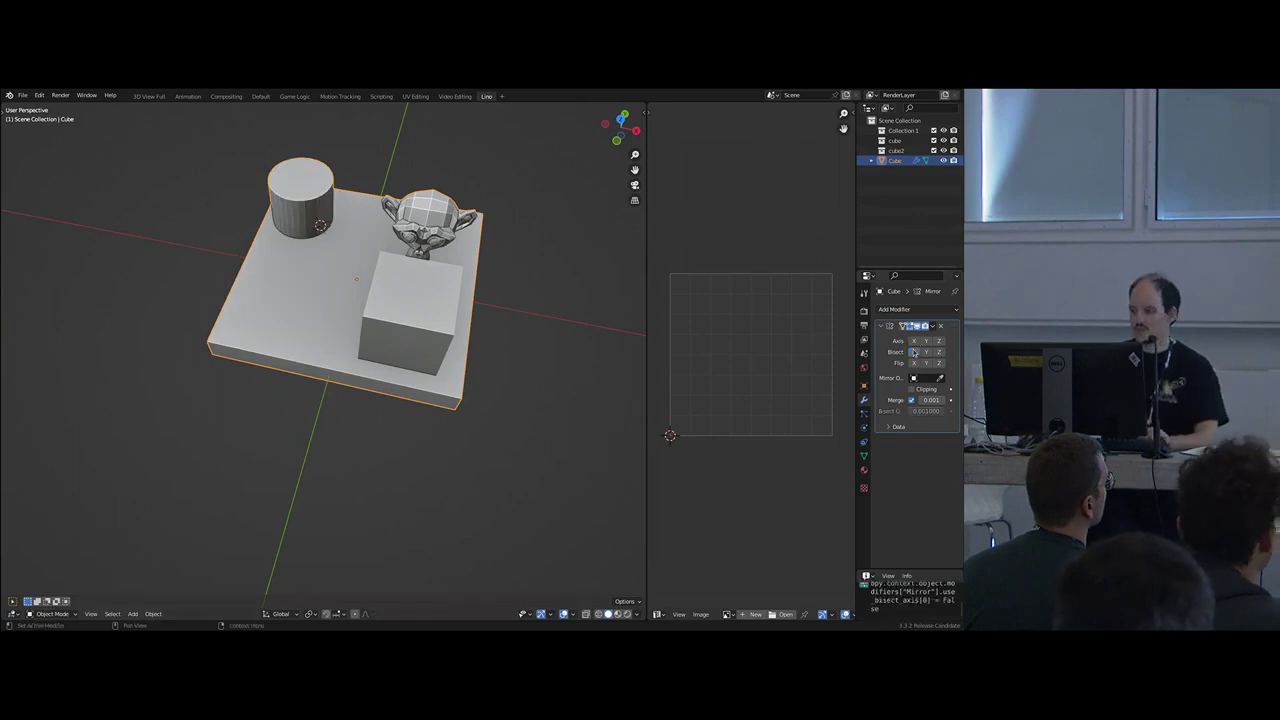
pyautogui.click(913, 341)
pyautogui.click(914, 352)
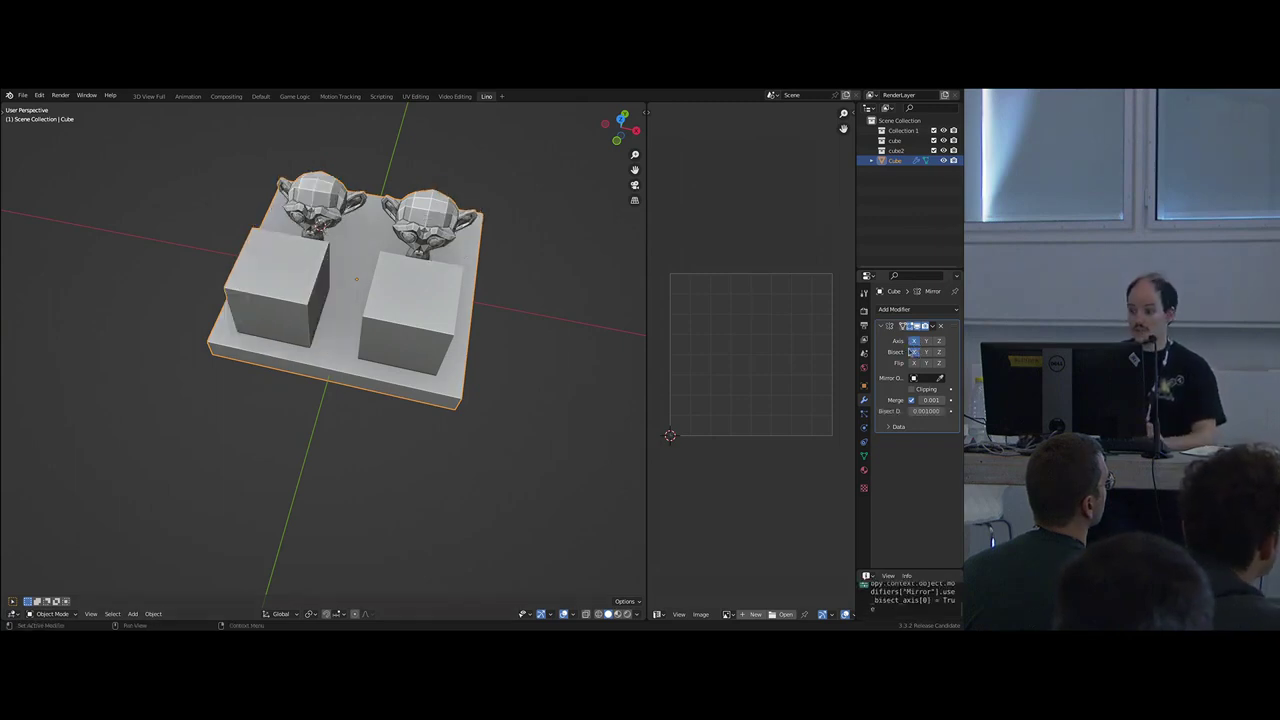
# - Toggle the Mirror modifier's bisect flip on X repeatedly to compare both sides, leaving it enabled
pyautogui.click(913, 364)
pyautogui.click(913, 364)
pyautogui.click(913, 364)
pyautogui.click(913, 364)
pyautogui.click(913, 364)
pyautogui.click(913, 364)
pyautogui.click(913, 364)
pyautogui.click(913, 364)
pyautogui.click(913, 364)
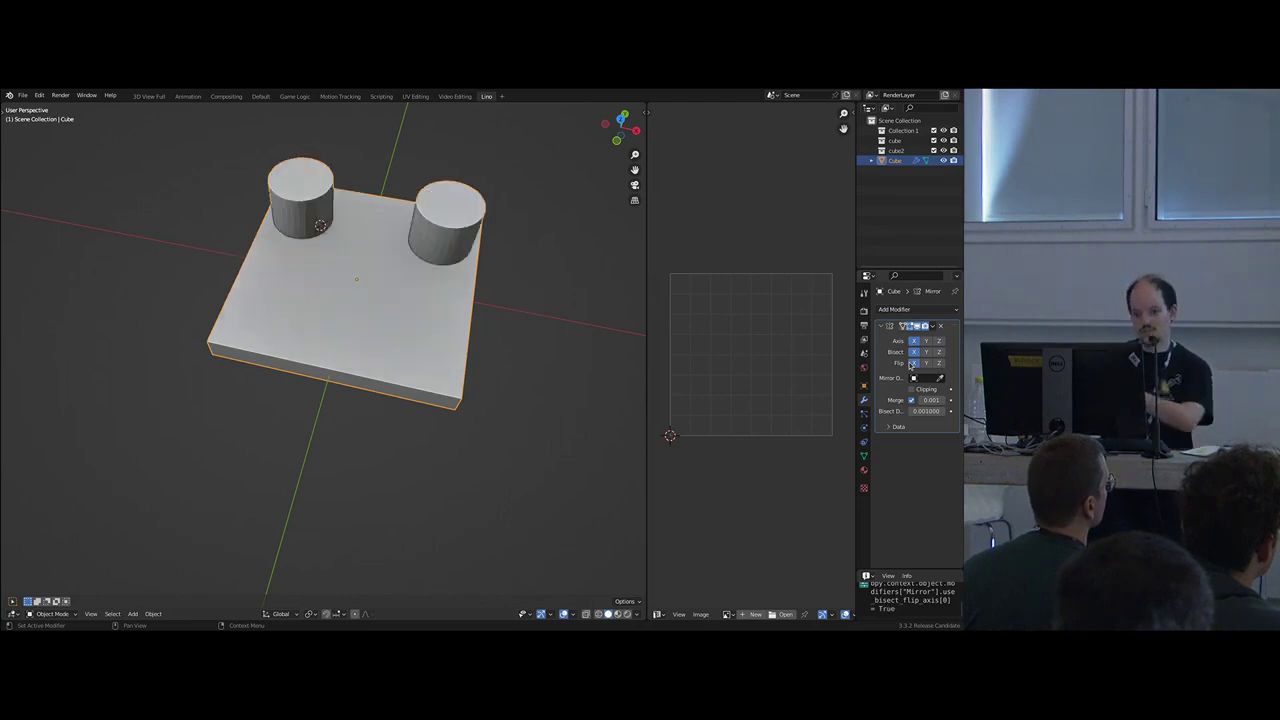
# - Enable mirroring on the Y axis and turn on bisect for Y and Z
pyautogui.scroll(-4, 424, 340)
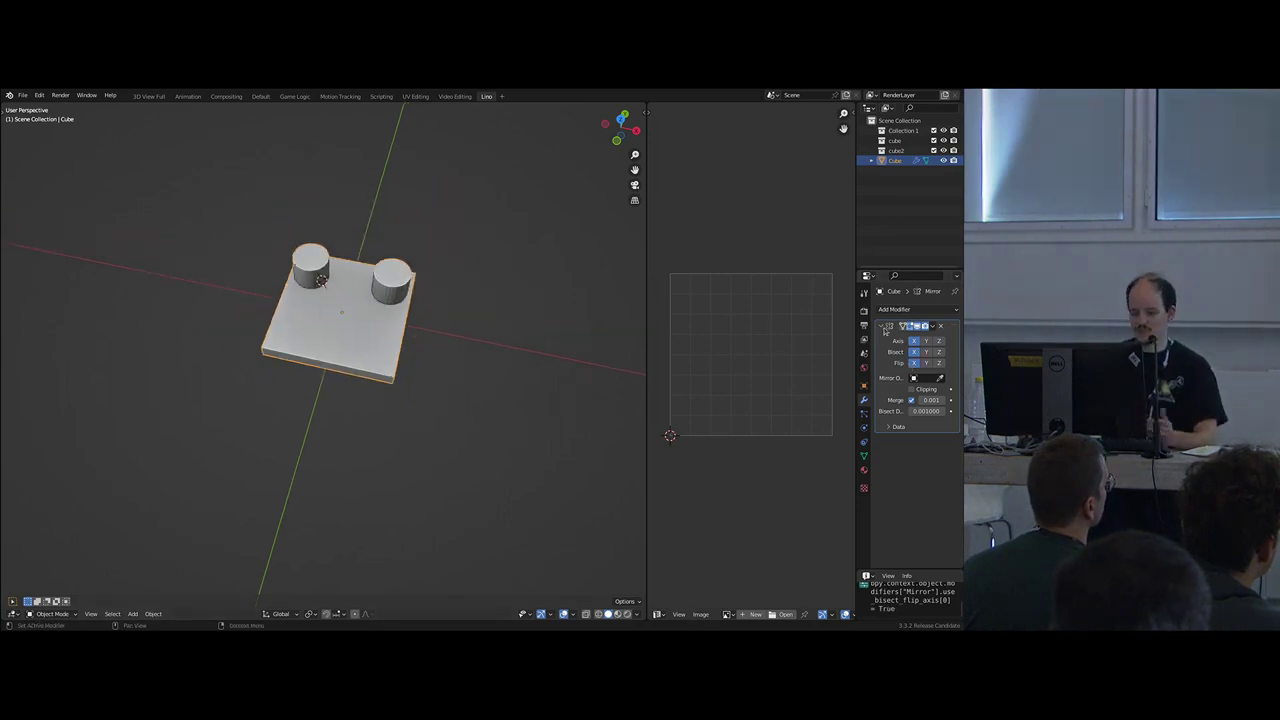
pyautogui.click(926, 341)
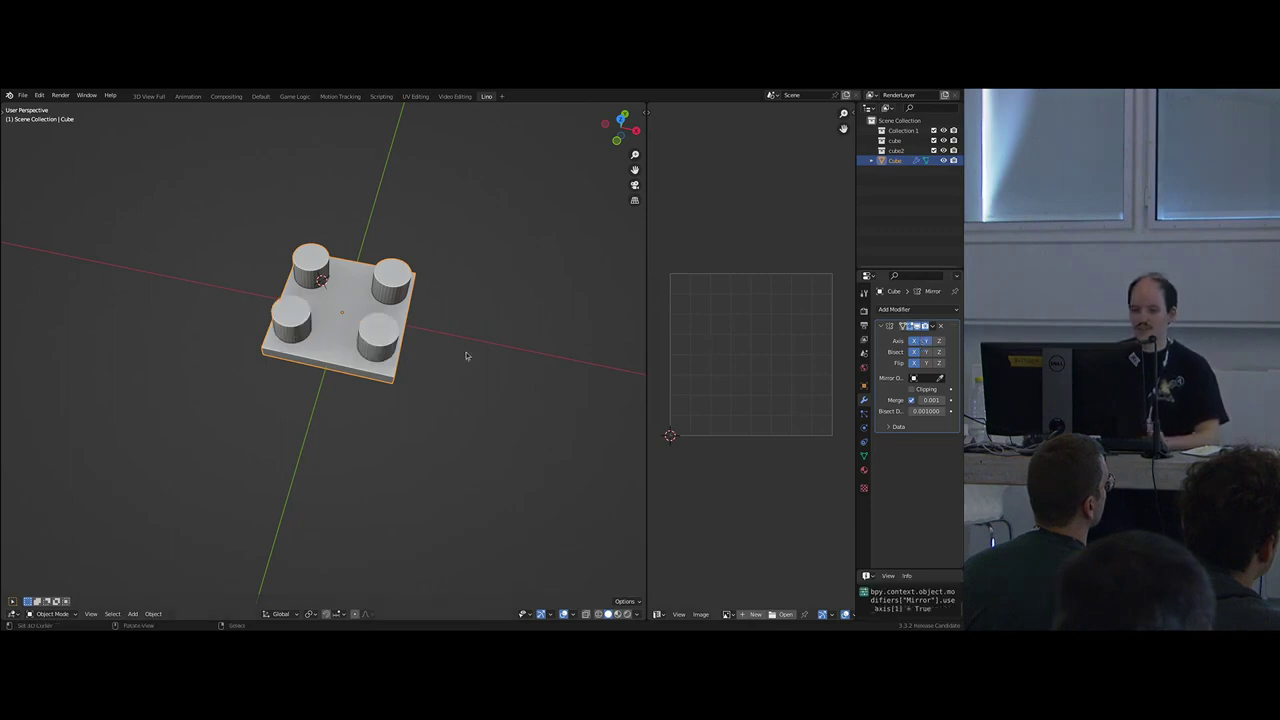
pyautogui.moveTo(928, 352); pyautogui.dragTo(939, 352)
# - Make a linked duplicate of the mirrored slab beside it and enable its bisect flip on Y
pyautogui.moveTo(474, 342); pyautogui.dragTo(515, 376, button='middle')
pyautogui.hotkey('shift', 'd')
pyautogui.click(303, 366)
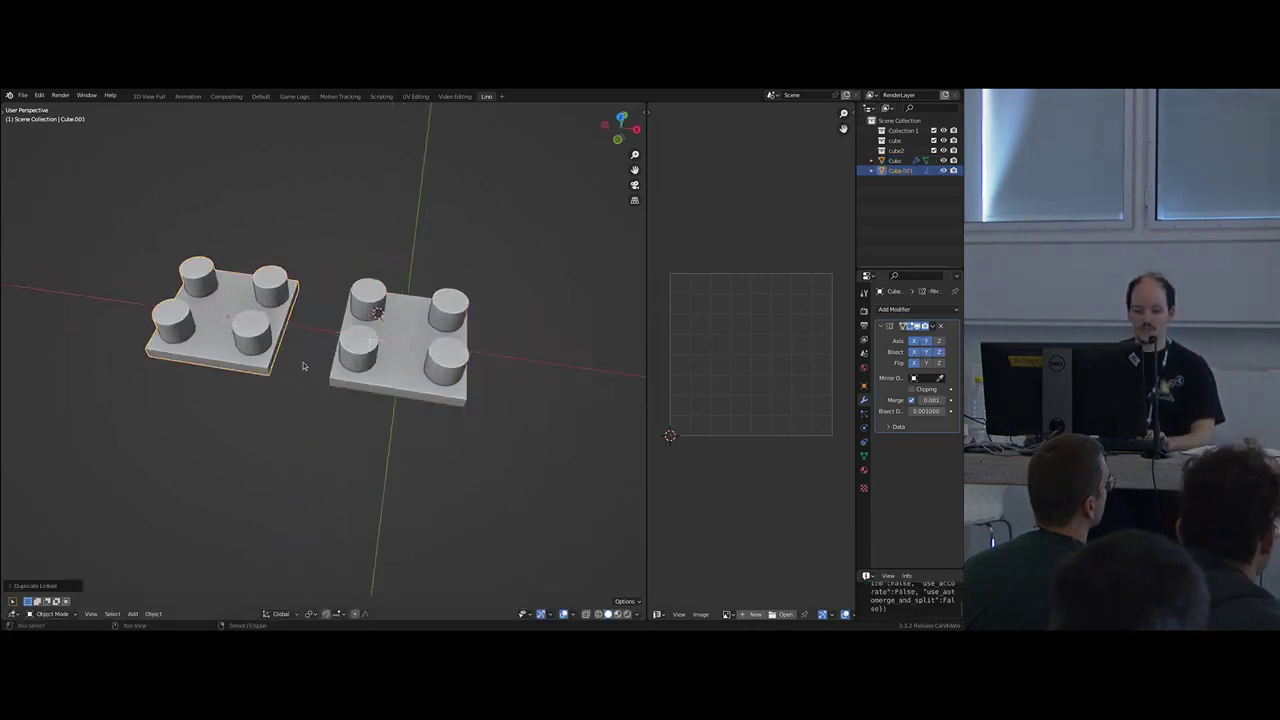
pyautogui.keyDown('shift'); pyautogui.moveTo(303, 366); pyautogui.dragTo(336, 386, button='middle'); pyautogui.keyUp('shift')
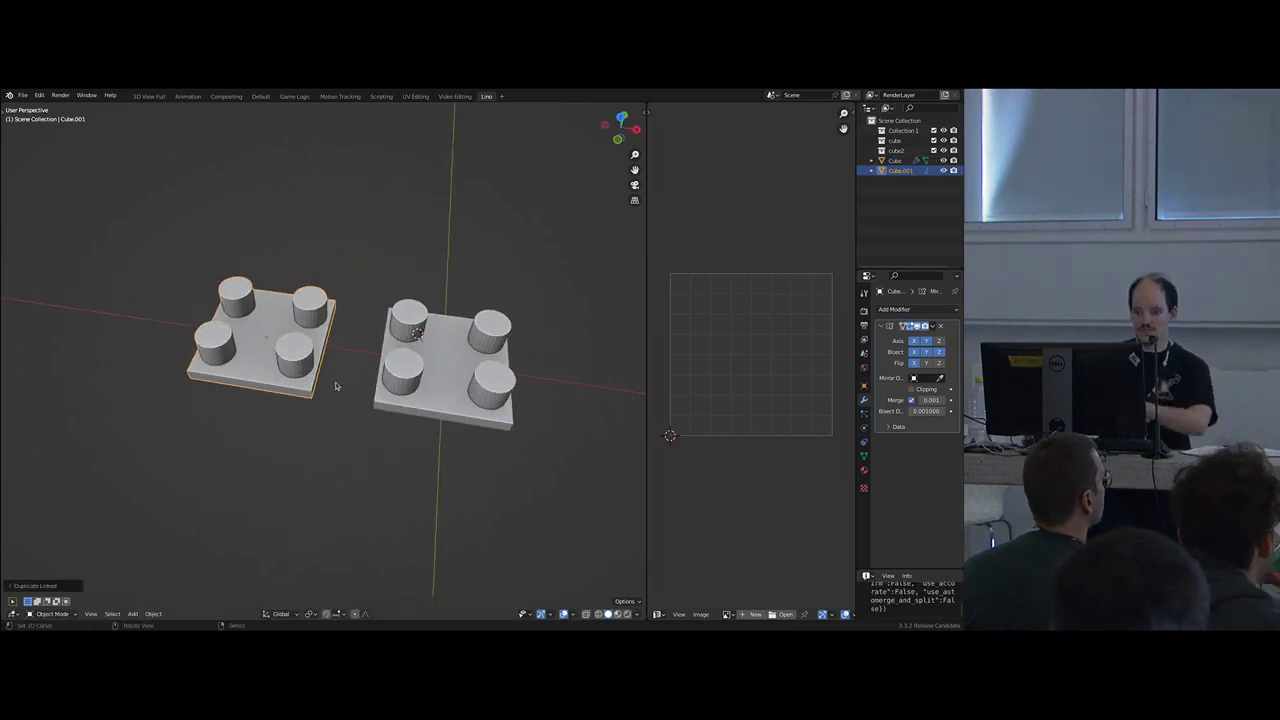
pyautogui.click(926, 341)
pyautogui.click(926, 341)
pyautogui.click(926, 365)
# - Make a linked duplicate of the plain slab along X and disable its bisect flip on X
pyautogui.keyDown('shift'); pyautogui.moveTo(409, 402); pyautogui.dragTo(495, 403, button='middle'); pyautogui.keyUp('shift')
pyautogui.hotkey('alt', 'd')
pyautogui.press('x')
pyautogui.click(320, 398)
pyautogui.click(916, 364)
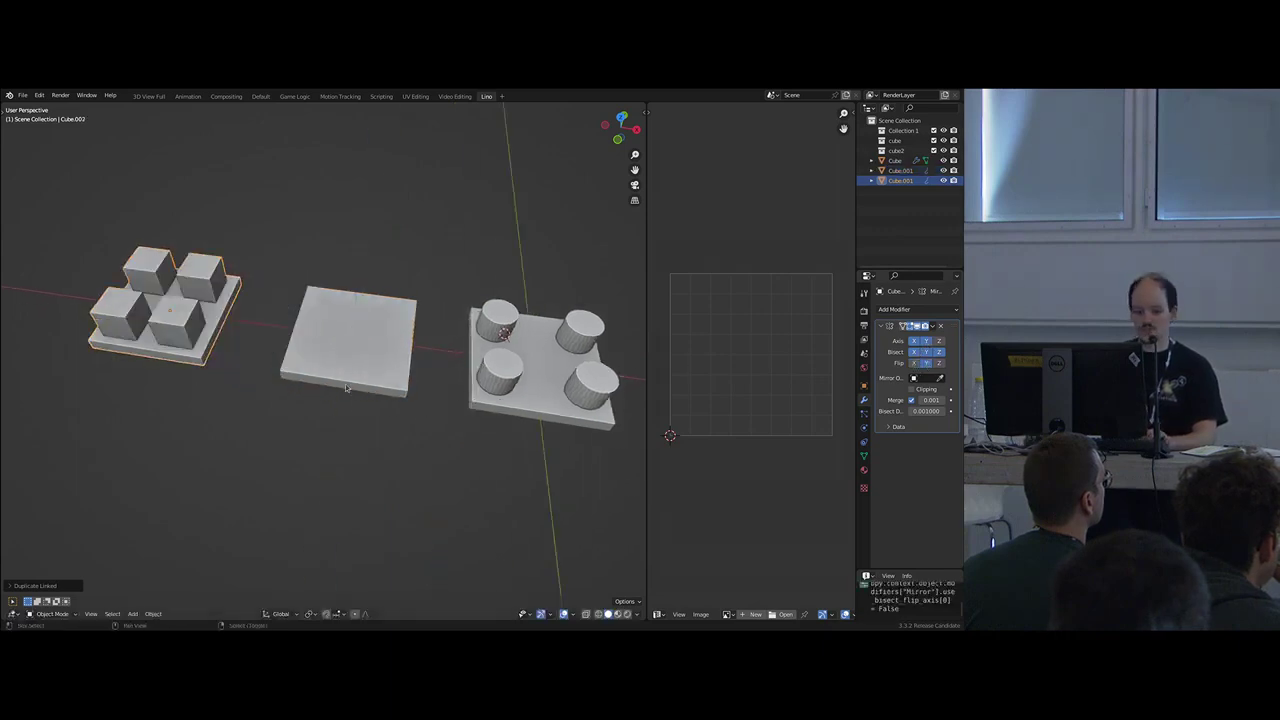
# - Make a linked duplicate of the slab with cubes along X and leave its X and Y bisect flips off
pyautogui.moveTo(330, 380); pyautogui.dragTo(430, 293, button='middle')
pyautogui.hotkey('alt', 'd')
pyautogui.press('x')
pyautogui.click(245, 378)
pyautogui.keyDown('shift'); pyautogui.moveTo(245, 378); pyautogui.dragTo(300, 355, button='middle'); pyautogui.keyUp('shift')
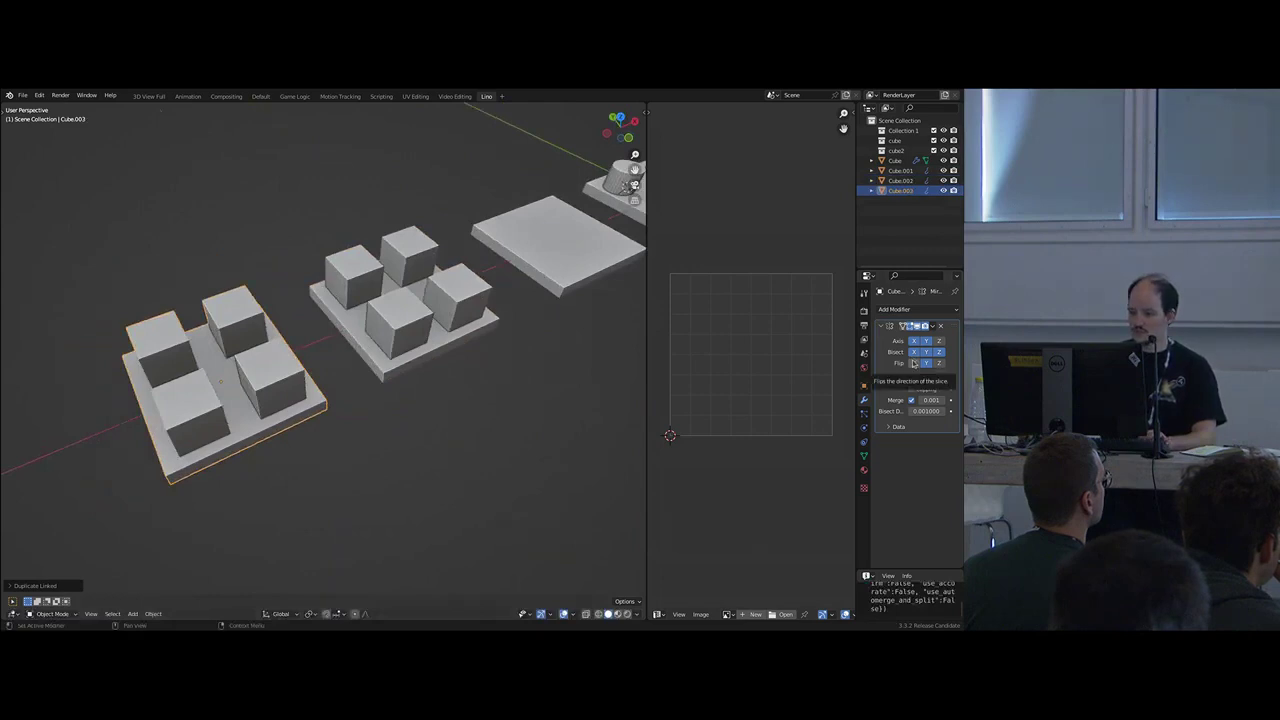
pyautogui.click(913, 364)
pyautogui.click(926, 364)
pyautogui.click(914, 364)
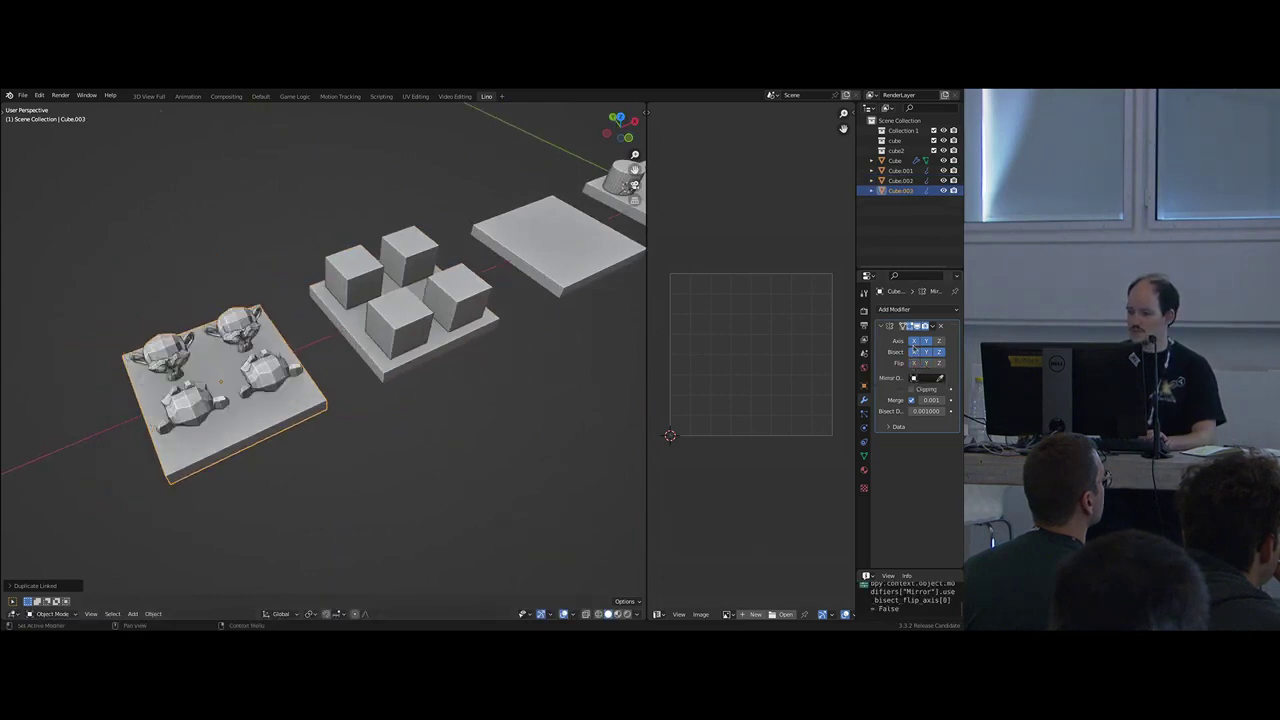
pyautogui.moveTo(430, 380); pyautogui.dragTo(401, 364, button='middle')
pyautogui.scroll(-4, 427, 364)
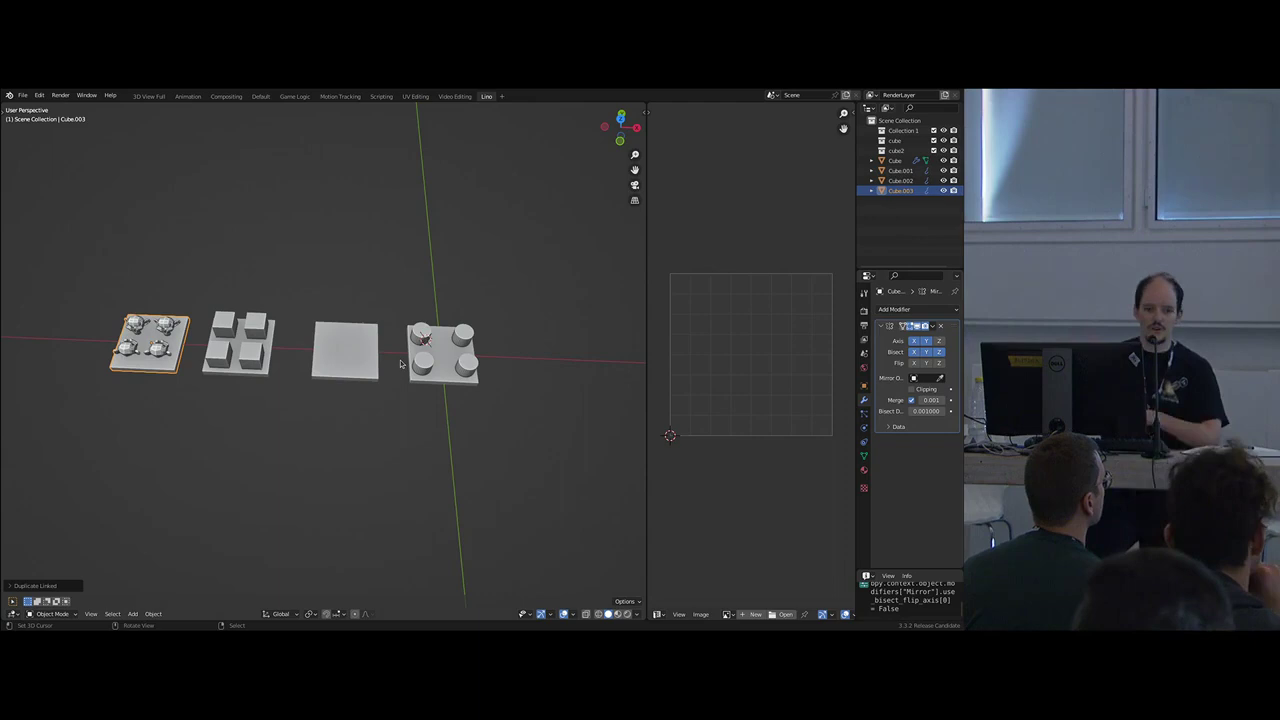
pyautogui.keyDown('shift'); pyautogui.rightClick(242, 364); pyautogui.keyUp('shift')
pyautogui.keyDown('shift'); pyautogui.rightClick(338, 366); pyautogui.keyUp('shift')
pyautogui.keyDown('shift'); pyautogui.rightClick(437, 370); pyautogui.keyUp('shift')
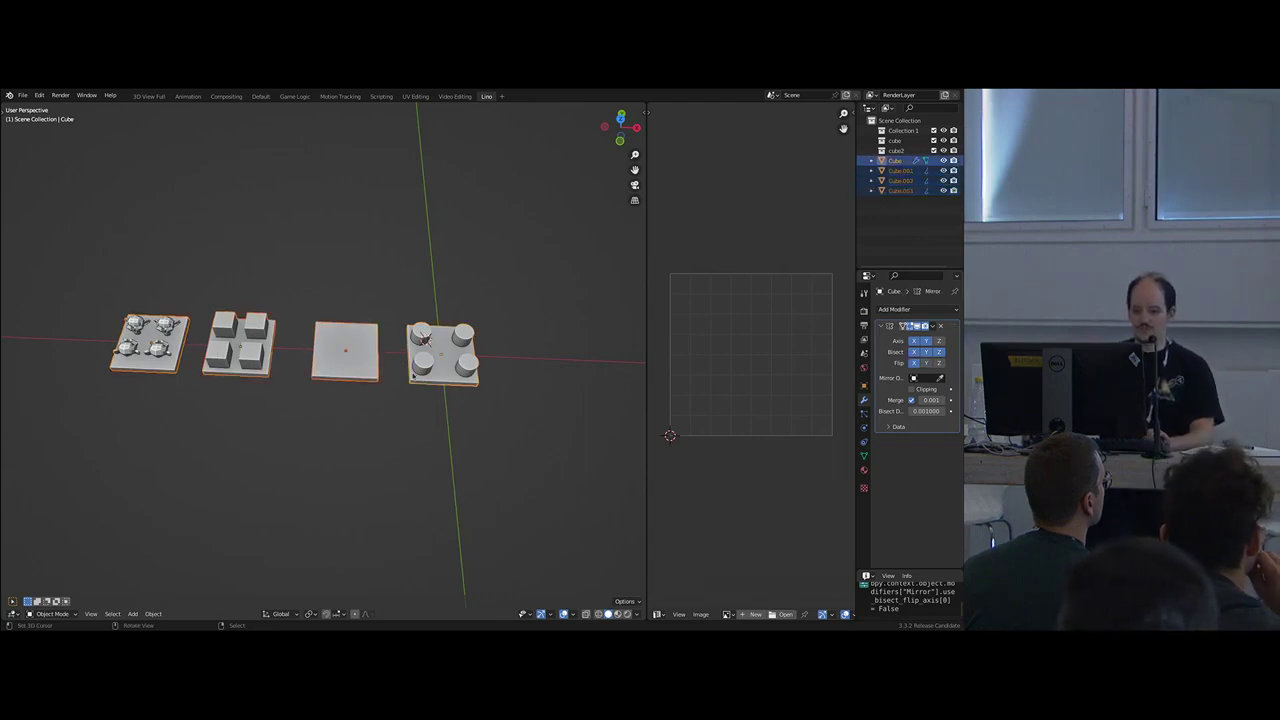
pyautogui.press('Delete')
pyautogui.keyDown('shift'); pyautogui.moveTo(491, 366); pyautogui.dragTo(392, 349, button='middle'); pyautogui.keyUp('shift')
pyautogui.hotkey('ctrl', 'z')
# - Select the three linked duplicates and delete them, keeping only the original slab
pyautogui.rightClick(228, 338)
pyautogui.keyDown('shift'); pyautogui.rightClick(122, 338); pyautogui.keyUp('shift')
pyautogui.keyDown('shift'); pyautogui.rightClick(45, 334); pyautogui.keyUp('shift')
pyautogui.press('Delete')
# - Enter Edit Mode on the remaining slab and remove its Mirror modifier
pyautogui.rightClick(300, 350)
pyautogui.scroll(4, 305, 350)
pyautogui.press('Tab')
pyautogui.moveTo(310, 350); pyautogui.dragTo(250, 308, button='middle')
pyautogui.click(939, 327)
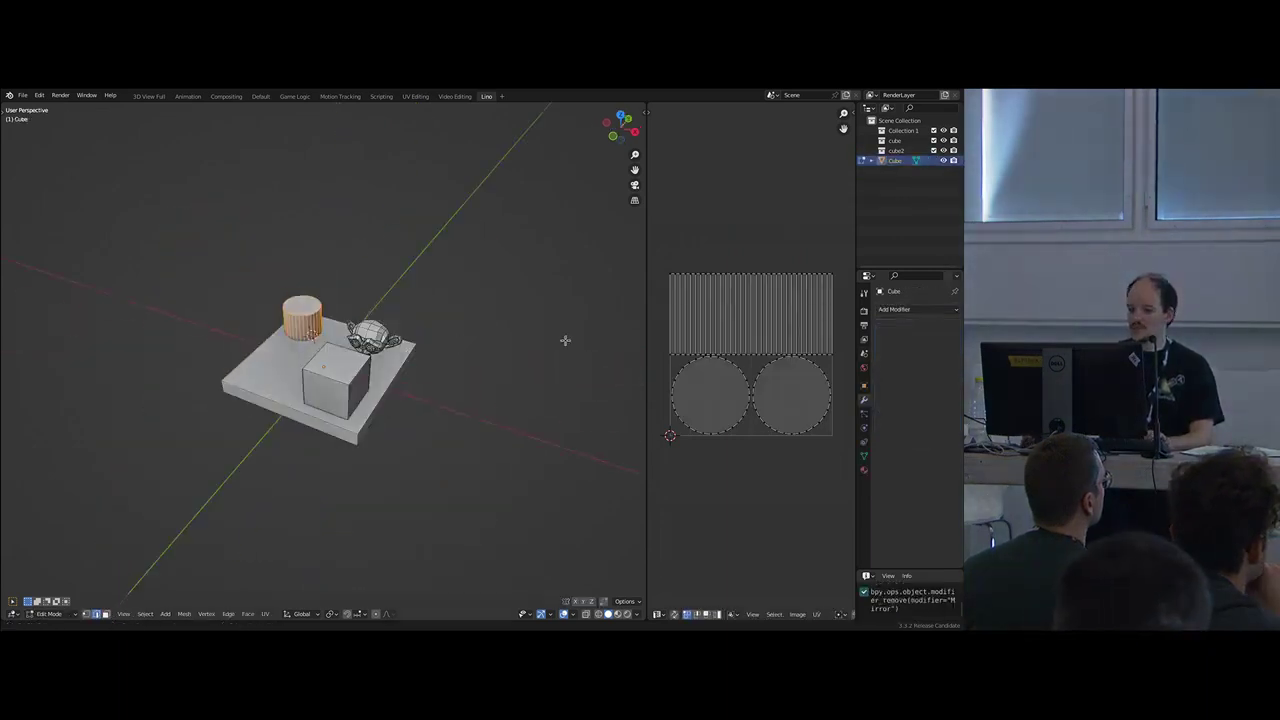
# - Select the linked geometry of the cube, cylinder and monkey head on the slab and delete its vertices
pyautogui.moveTo(563, 340); pyautogui.dragTo(477, 331, button='middle')
pyautogui.scroll(3, 477, 331)
pyautogui.hotkey('alt', 'a')
pyautogui.press('l')
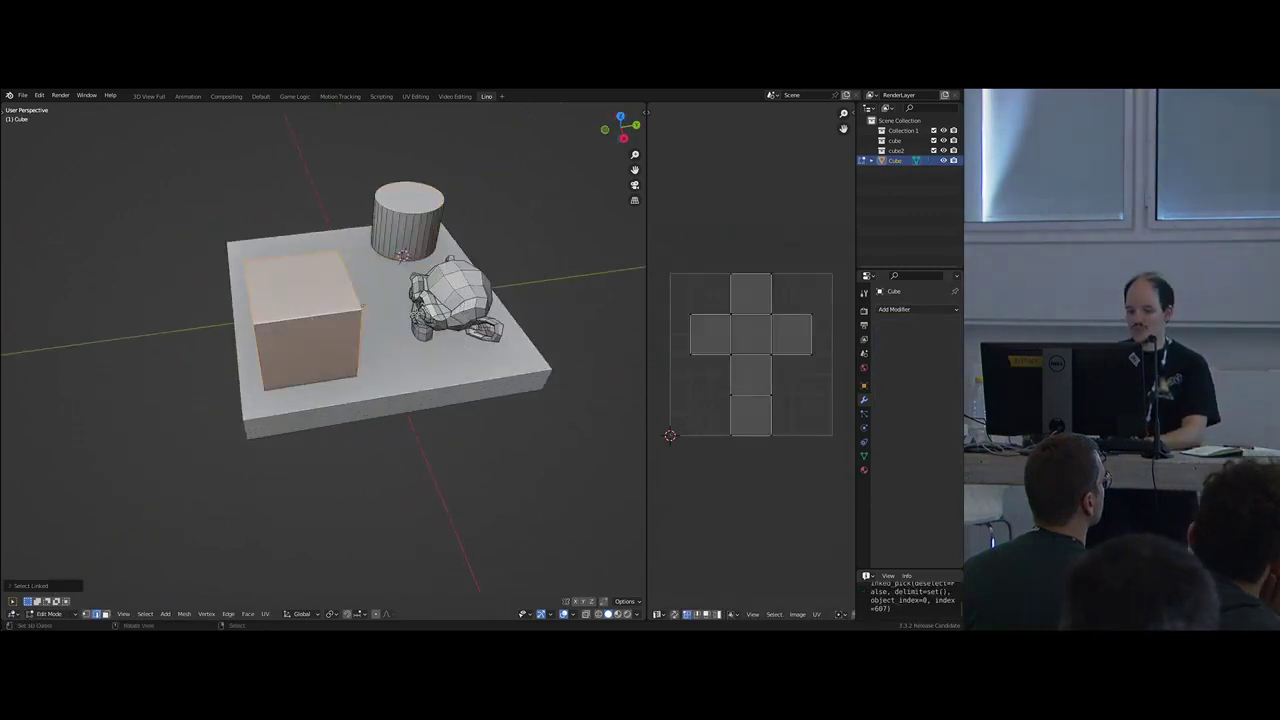
pyautogui.press('l')
pyautogui.press('l')
pyautogui.press('x')
pyautogui.click(400, 241)
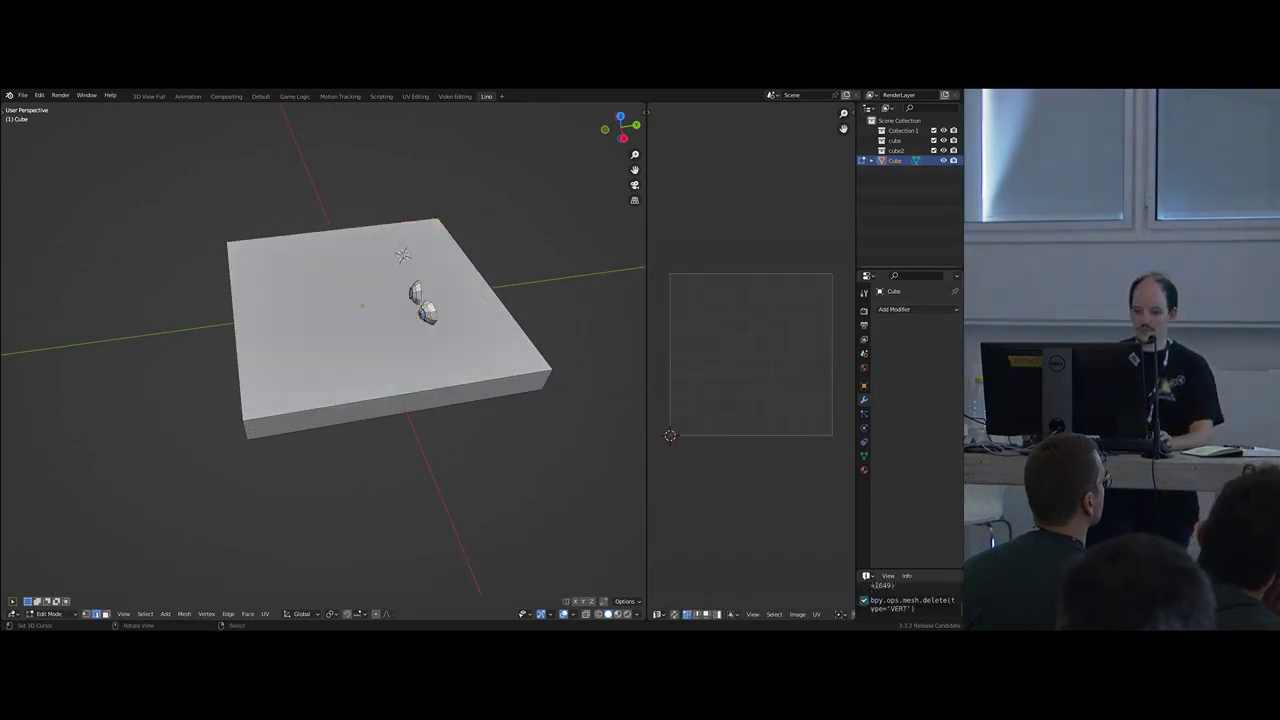
# - Select the linked geometry of the two remaining small round meshes on the slab and delete it
pyautogui.moveTo(471, 331); pyautogui.dragTo(510, 330, button='middle')
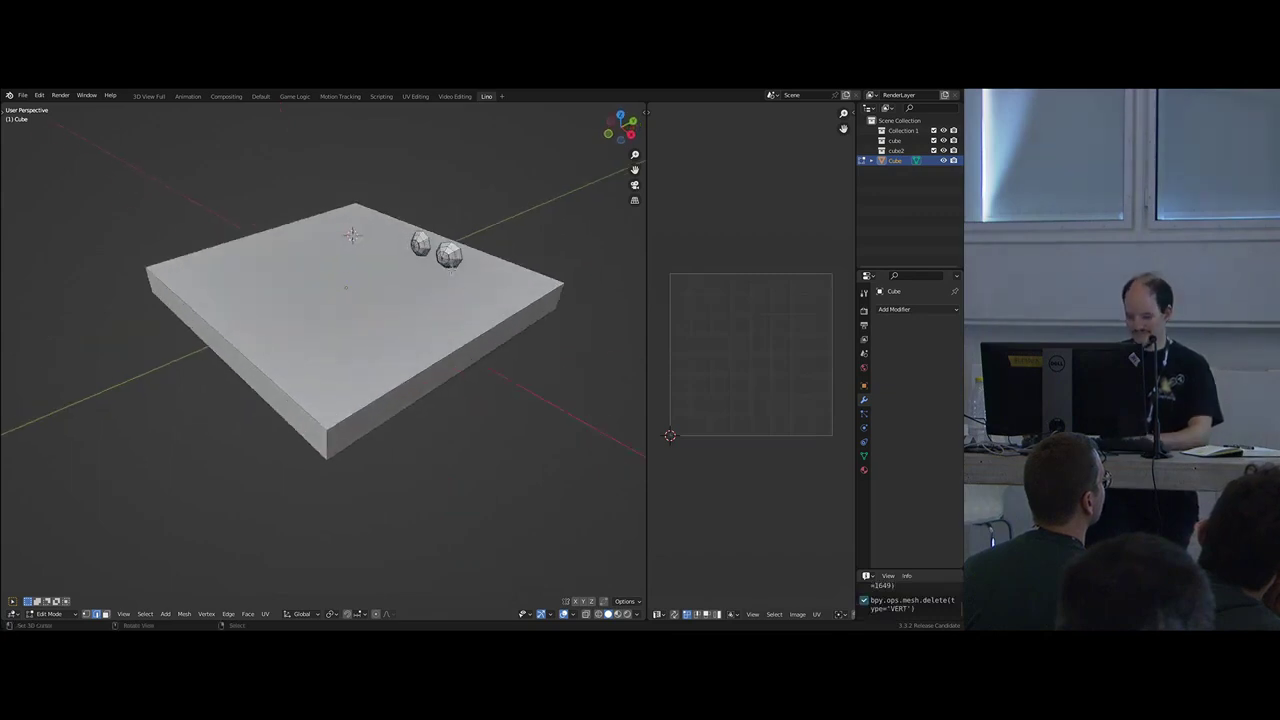
pyautogui.press('l')
pyautogui.press('l')
pyautogui.press('x')
pyautogui.click(418, 242)
# - Stretch the entire slab along Y into an elongated rectangular plate
pyautogui.keyDown('shift'); pyautogui.moveTo(430, 314); pyautogui.dragTo(355, 359, button='middle'); pyautogui.keyUp('shift')
pyautogui.scroll(-3, 463, 337)
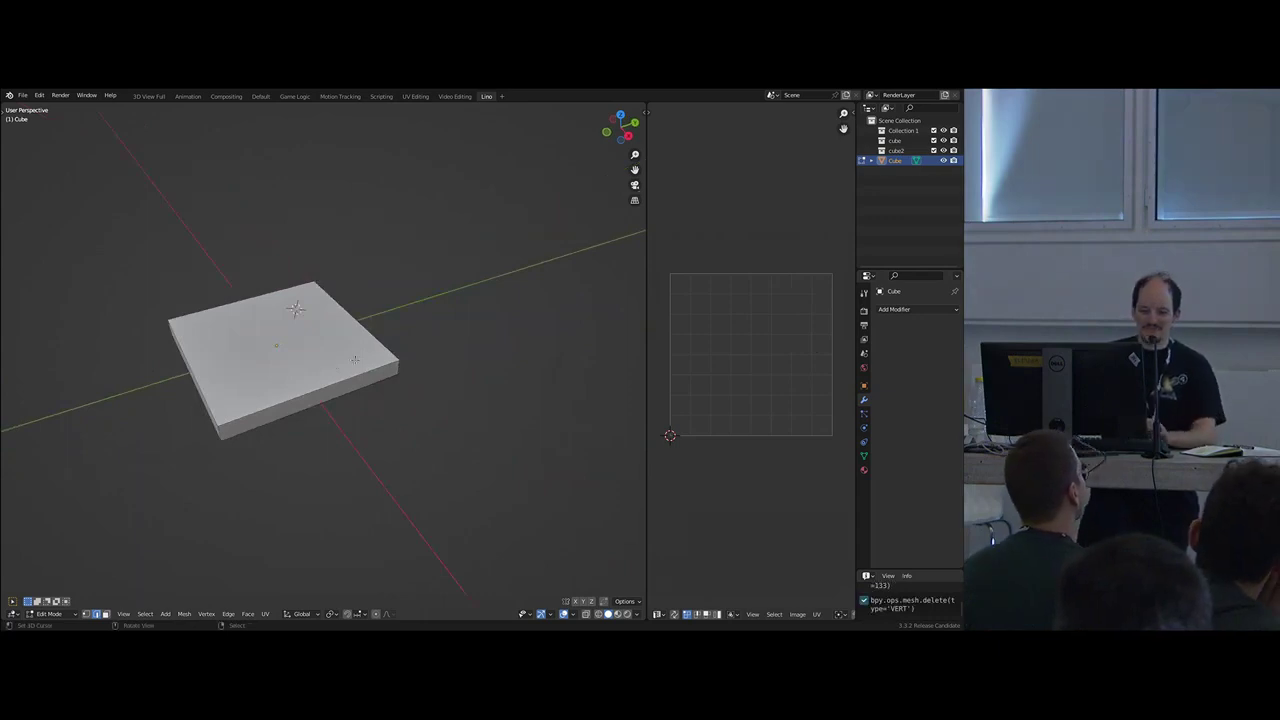
pyautogui.scroll(-2, 396, 357)
pyautogui.moveTo(449, 366); pyautogui.dragTo(363, 380, button='middle')
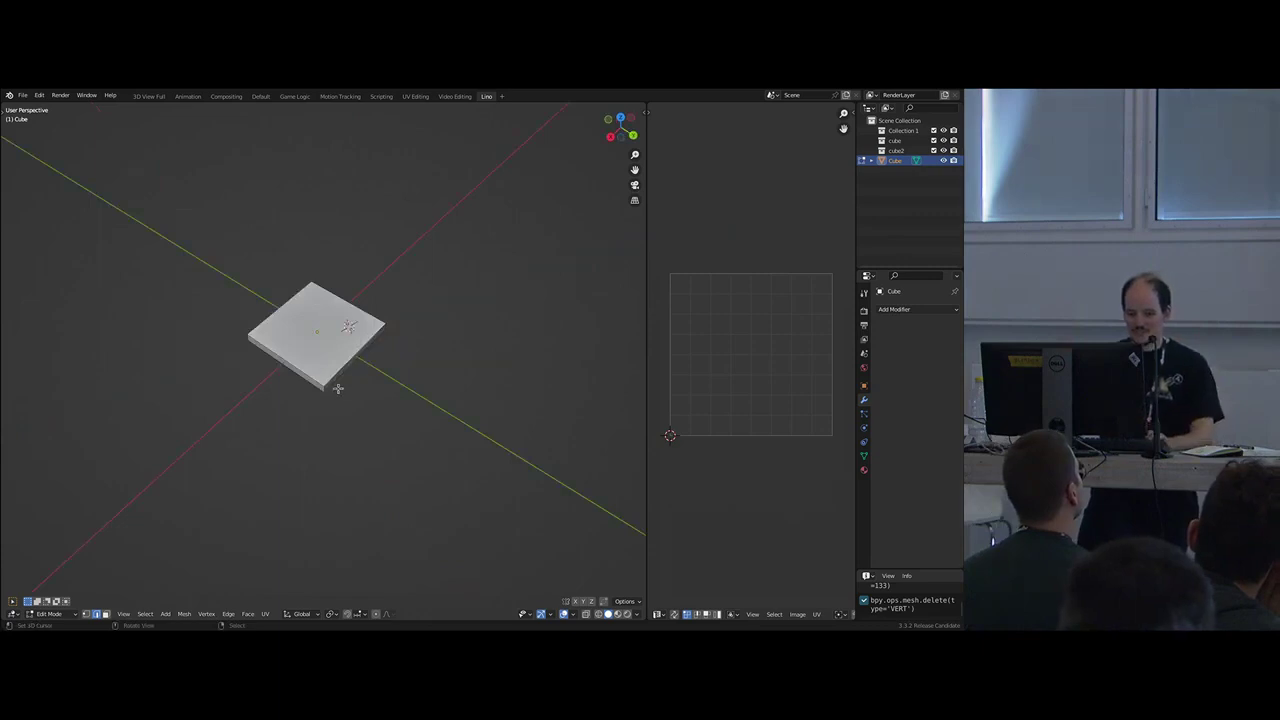
pyautogui.keyDown('shift'); pyautogui.moveTo(391, 333); pyautogui.dragTo(381, 327, button='middle'); pyautogui.keyUp('shift')
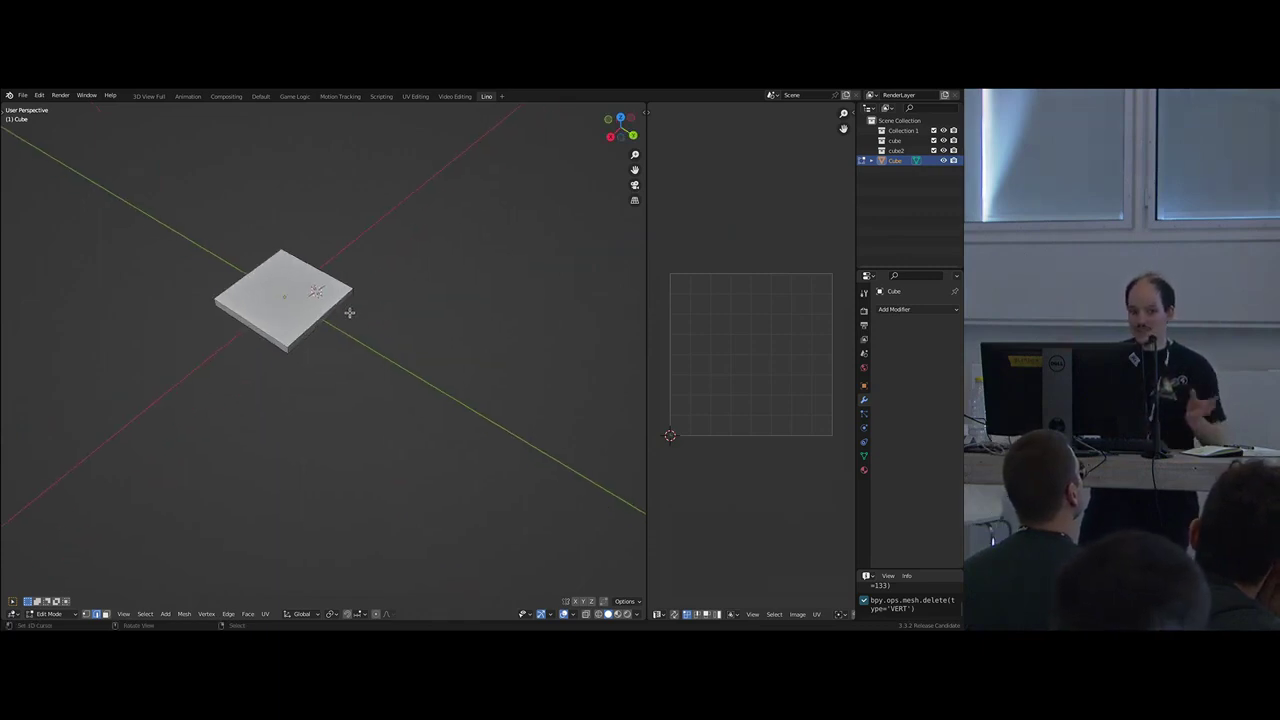
pyautogui.press('a')
pyautogui.moveTo(374, 326); pyautogui.dragTo(405, 378, button='middle')
pyautogui.press('s')
pyautogui.press('y')
pyautogui.press('Return')
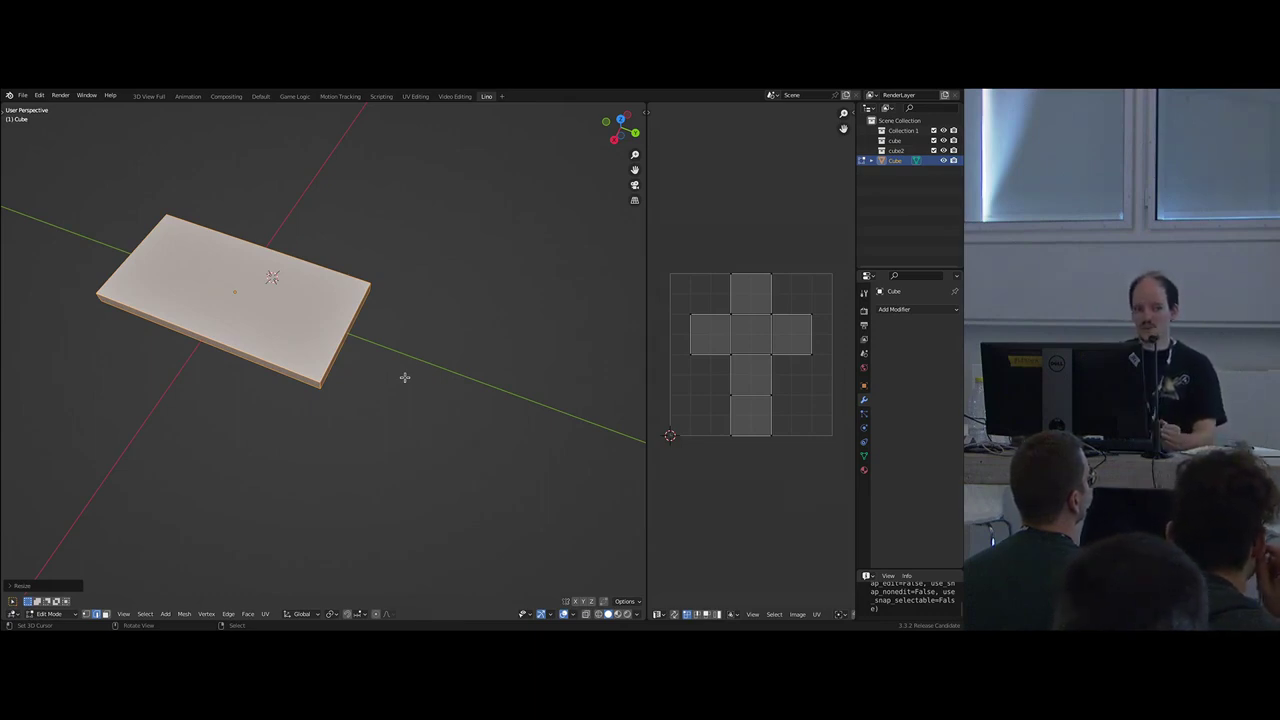
# - Add centred loop cuts across and along the slab to divide its top into quarters
pyautogui.hotkey('ctrl', 'r')
pyautogui.click(298, 369)
pyautogui.click(298, 369)
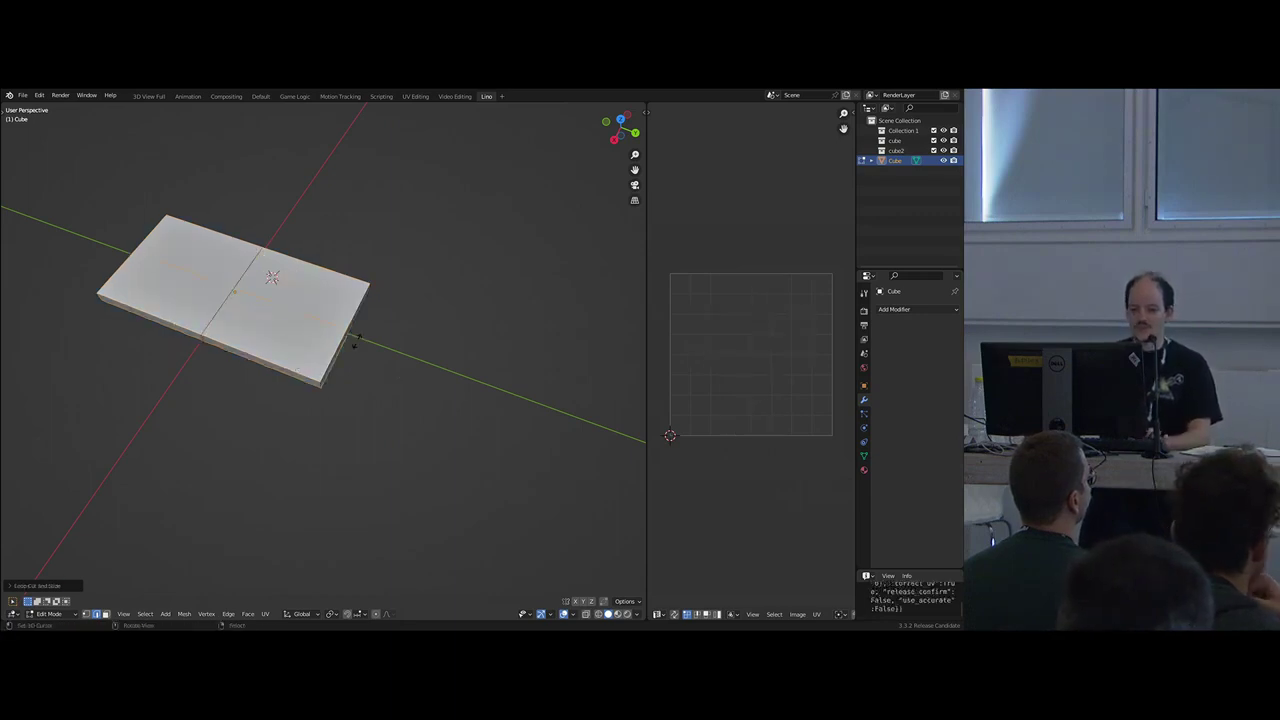
pyautogui.press('Tab')
pyautogui.moveTo(283, 331); pyautogui.dragTo(352, 416, button='middle')
pyautogui.press('Tab')
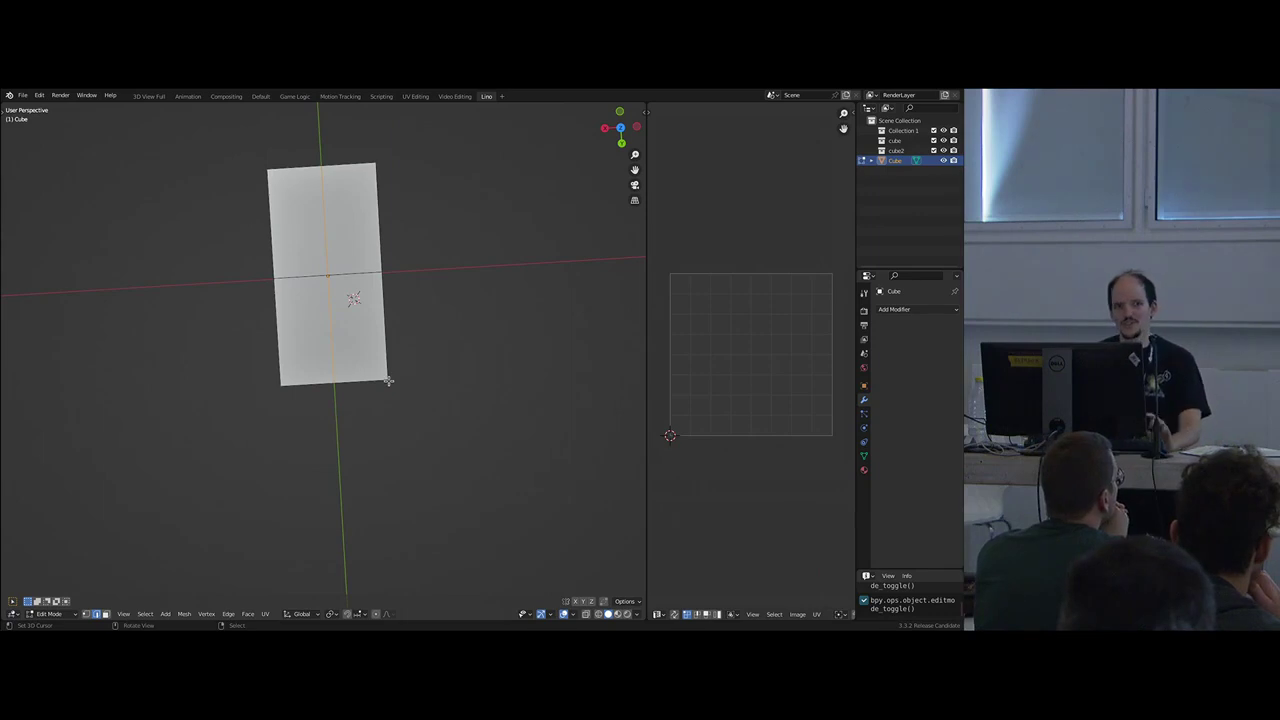
# - Cut a horizontal edge loop around the slab's sides at mid-height
pyautogui.moveTo(368, 361); pyautogui.dragTo(410, 302, button='middle')
pyautogui.scroll(4, 372, 372)
pyautogui.moveTo(338, 352); pyautogui.dragTo(335, 384, button='middle')
pyautogui.hotkey('ctrl', 'r')
pyautogui.click(323, 389)
pyautogui.rightClick(323, 389)
pyautogui.scroll(2, 335, 410)
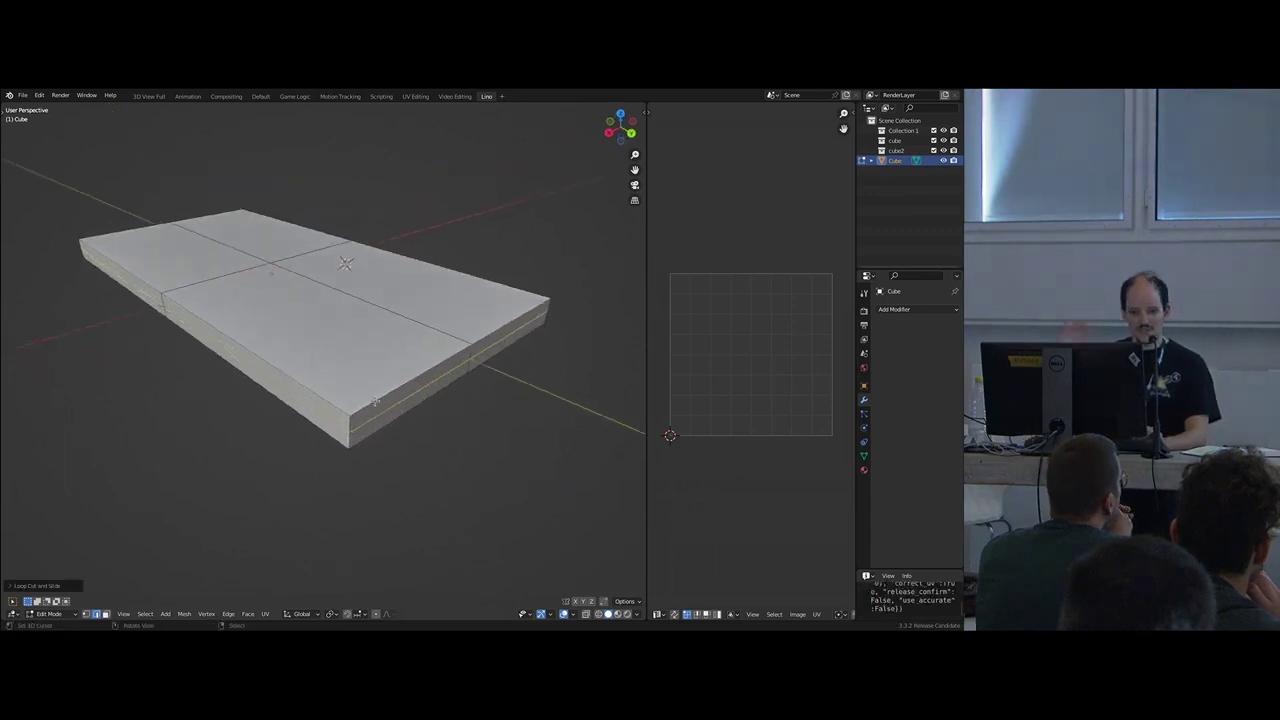
pyautogui.click(375, 401)
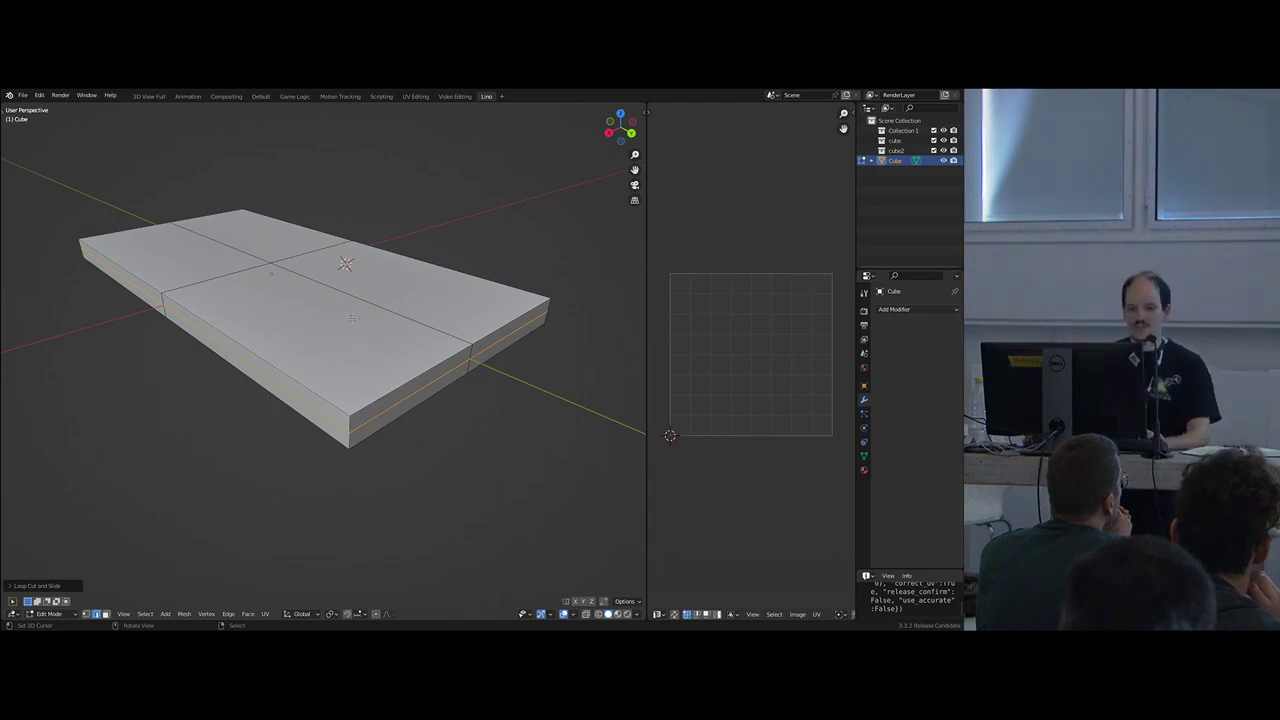
# - Cut an edge loop across the slab near its front end and select the large top face behind it
pyautogui.moveTo(335, 323); pyautogui.dragTo(367, 338, button='middle')
pyautogui.scroll(-2, 345, 331)
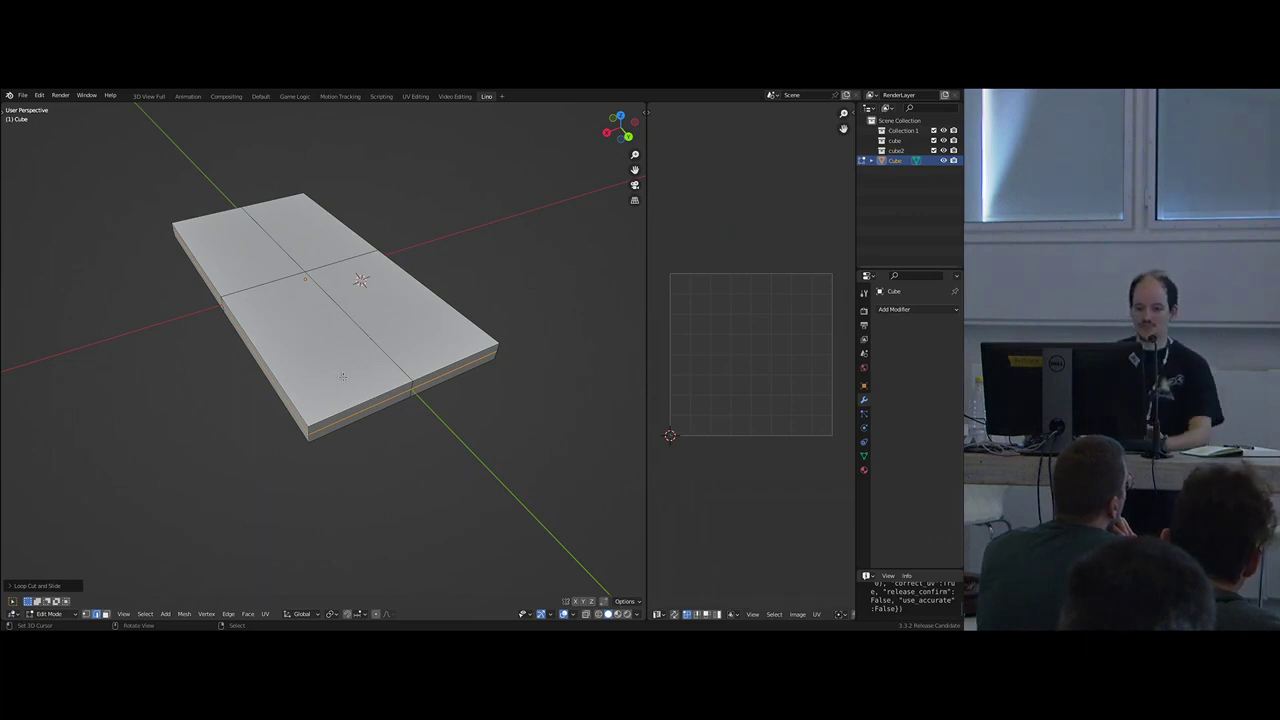
pyautogui.press('3')
pyautogui.click(342, 376)
pyautogui.moveTo(342, 376); pyautogui.dragTo(352, 339, button='middle')
pyautogui.hotkey('ctrl', 'r')
pyautogui.click(338, 384)
pyautogui.click(327, 382)
pyautogui.press('3')
pyautogui.rightClick(318, 336)
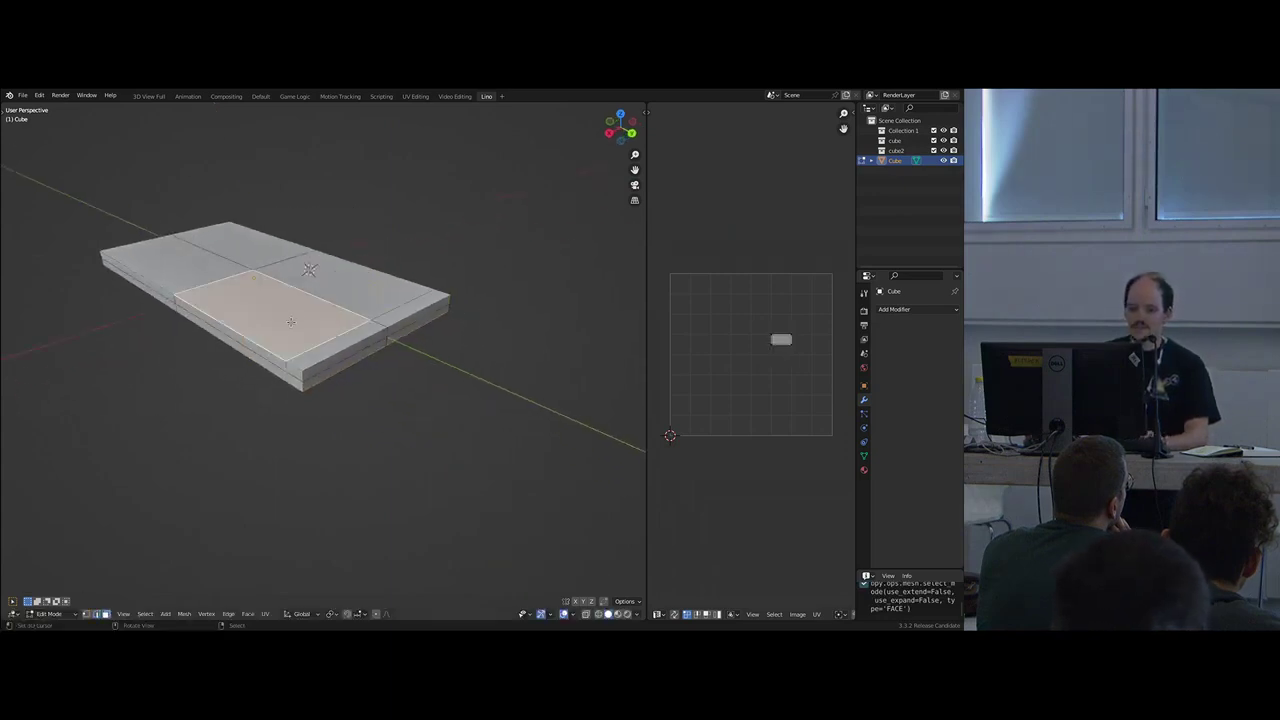
# - Select the edge loop near the slab's front end and move it along Y
pyautogui.scroll(2, 431, 386)
pyautogui.moveTo(431, 386)
pyautogui.keyDown('shift'); pyautogui.mouseDown(button='middle')
pyautogui.moveTo(500, 452)
pyautogui.moveTo(424, 402)
pyautogui.mouseUp(button='middle'); pyautogui.keyUp('shift')
pyautogui.press('2')
pyautogui.keyDown('alt'); pyautogui.rightClick(417, 450); pyautogui.keyUp('alt')
pyautogui.press('g')
pyautogui.press('y')
pyautogui.click(446, 432)
# - Inset the large top face and snap the 3D cursor to the slab's centre vertex
pyautogui.rightClick(341, 369)
pyautogui.press('3')
pyautogui.click(339, 374)
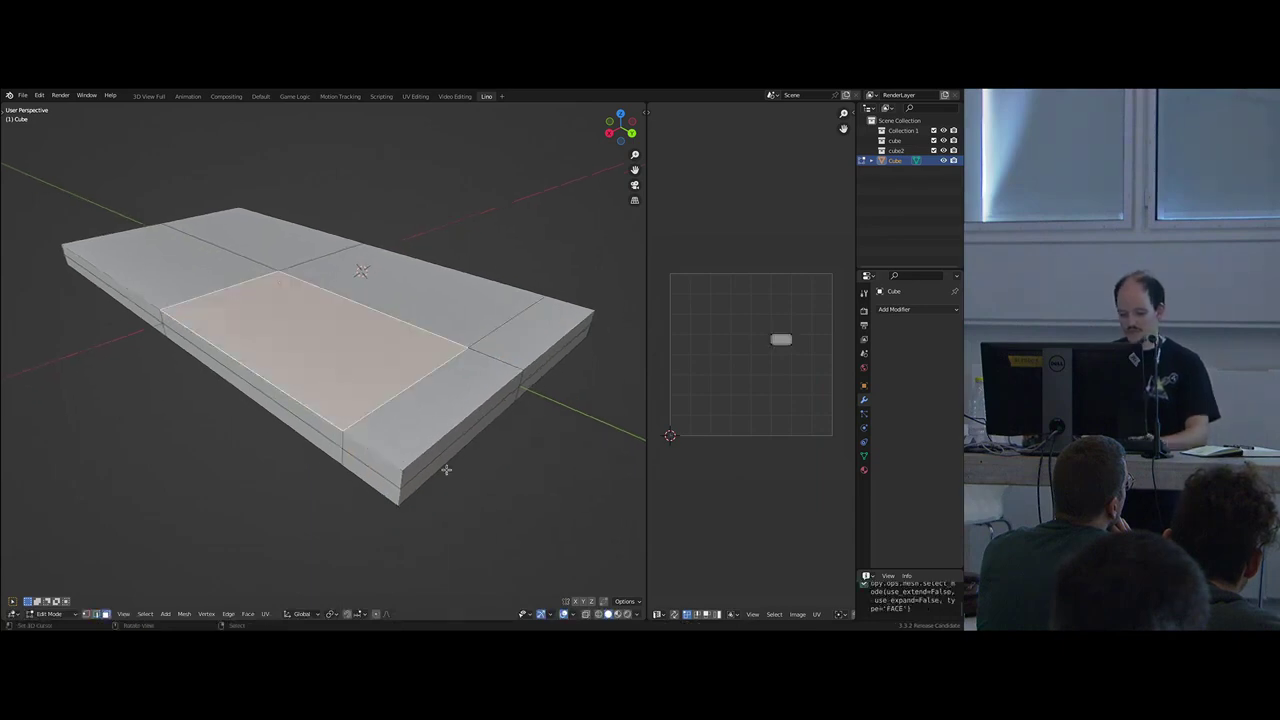
pyautogui.press('i')
pyautogui.click(301, 301)
pyautogui.rightClick(274, 272)
pyautogui.press('1')
pyautogui.rightClick(279, 273)
pyautogui.hotkey('shift', 's')
pyautogui.click(279, 350)
# - Change the pivot point and scale the inset's inner long edge to 0 along X onto the slab's lengthwise centre line
pyautogui.press('2')
pyautogui.rightClick(252, 293)
pyautogui.moveTo(301, 307); pyautogui.dragTo(353, 346, button='middle')
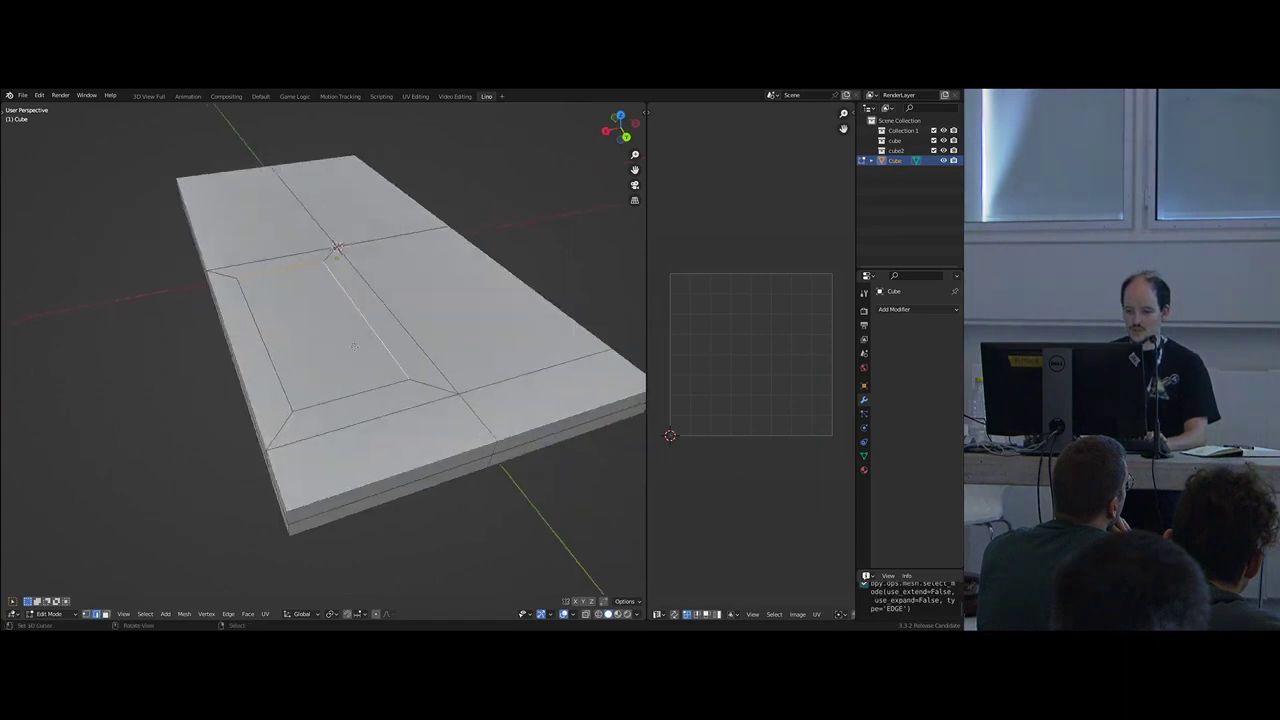
pyautogui.press('.')
pyautogui.click(499, 353)
pyautogui.press('.')
pyautogui.click(449, 311)
pyautogui.press('s')
pyautogui.press('x')
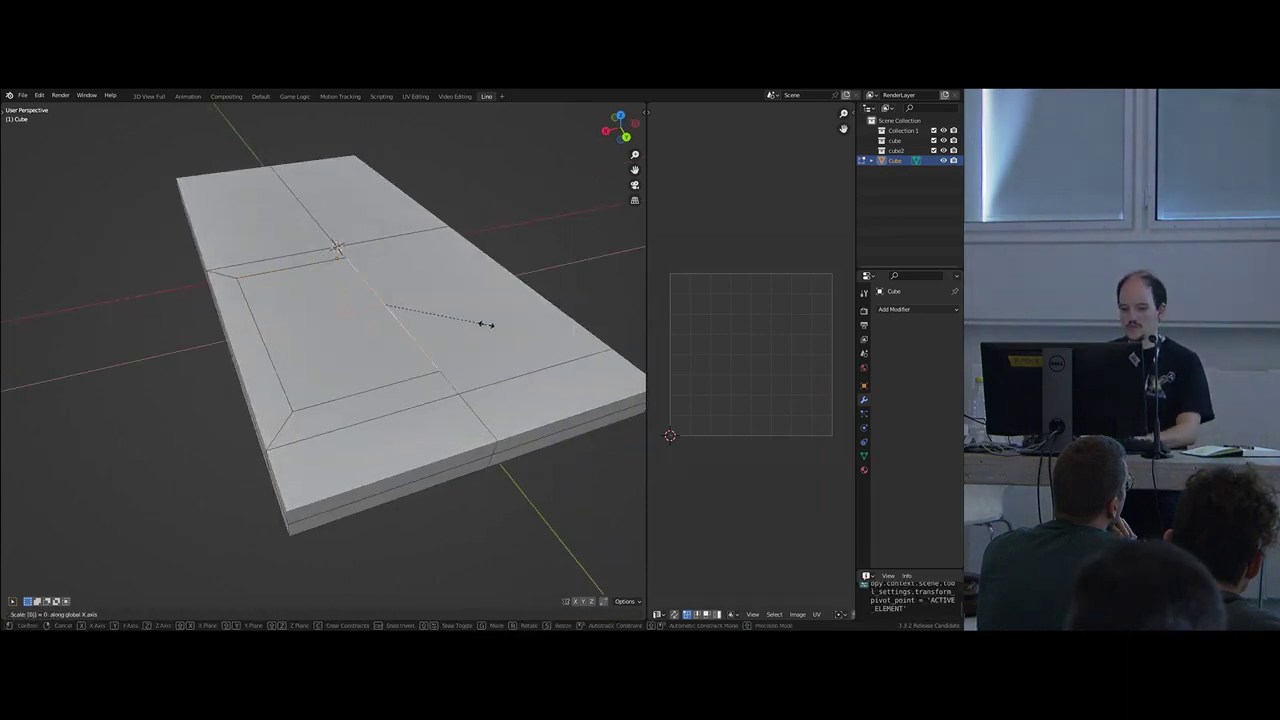
pyautogui.click(486, 323)
# - Scale the inset's rear edge to 0 along Y so it lies on the slab's cross centre line
pyautogui.moveTo(486, 323); pyautogui.dragTo(384, 366, button='middle')
pyautogui.press('s')
pyautogui.press('y')
pyautogui.press('0')
pyautogui.press('Return')
# - Extrude the inset face upward into a raised block and move its front top edge along Y to form a slope
pyautogui.press('3')
pyautogui.rightClick(394, 398)
pyautogui.press('e')
pyautogui.click(372, 352)
pyautogui.press('2')
pyautogui.rightClick(338, 328)
pyautogui.press('g')
pyautogui.press('y')
pyautogui.moveTo(333, 328); pyautogui.dragTo(359, 360, button='middle')
pyautogui.click(368, 352)
# - Bevel the slab's upper outer edges and return to Object Mode
pyautogui.hotkey('alt', 'a')
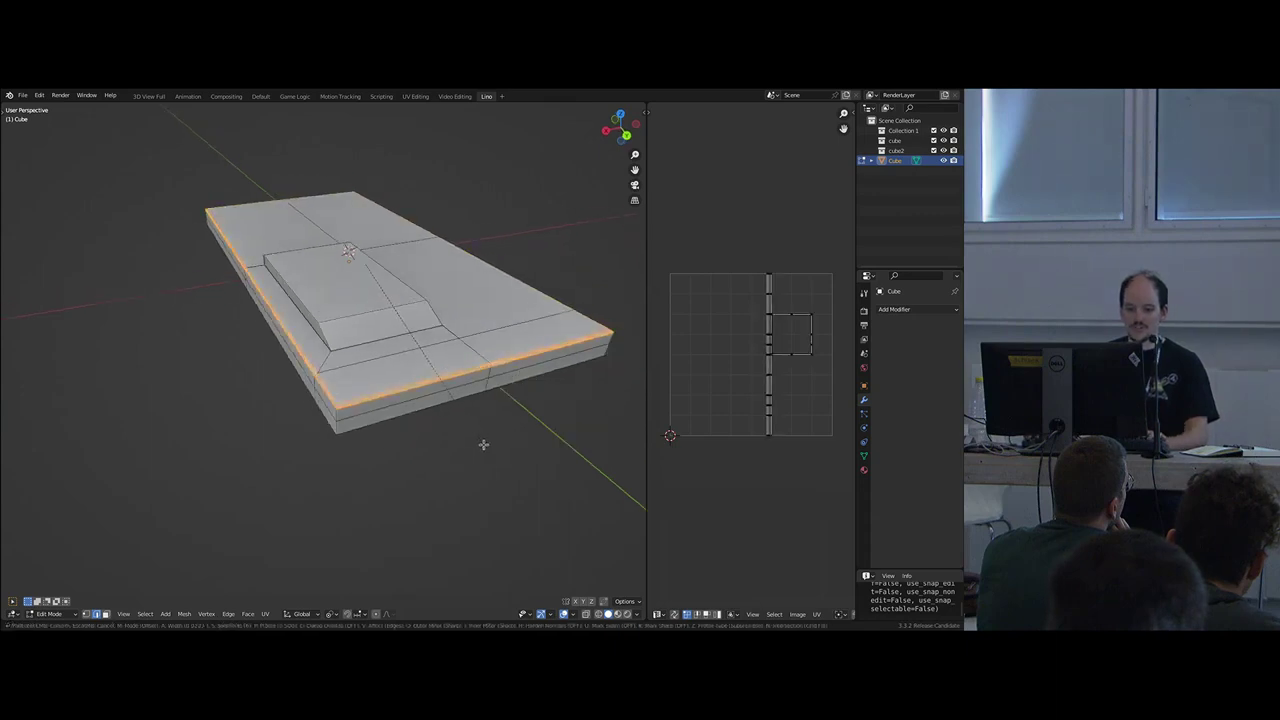
pyautogui.press('Tab')
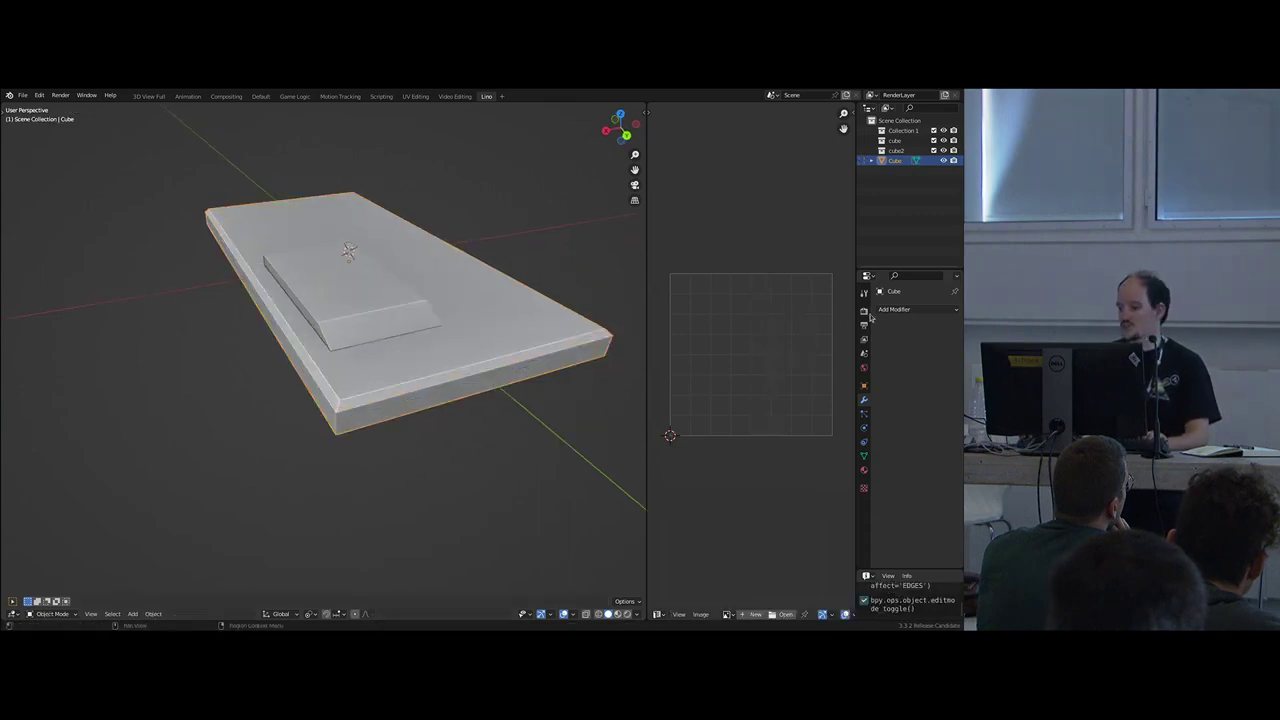
# - Try an Array modifier on the slab to preview it repeating along X, and remove the modifier
pyautogui.click(903, 310)
pyautogui.click(756, 337)
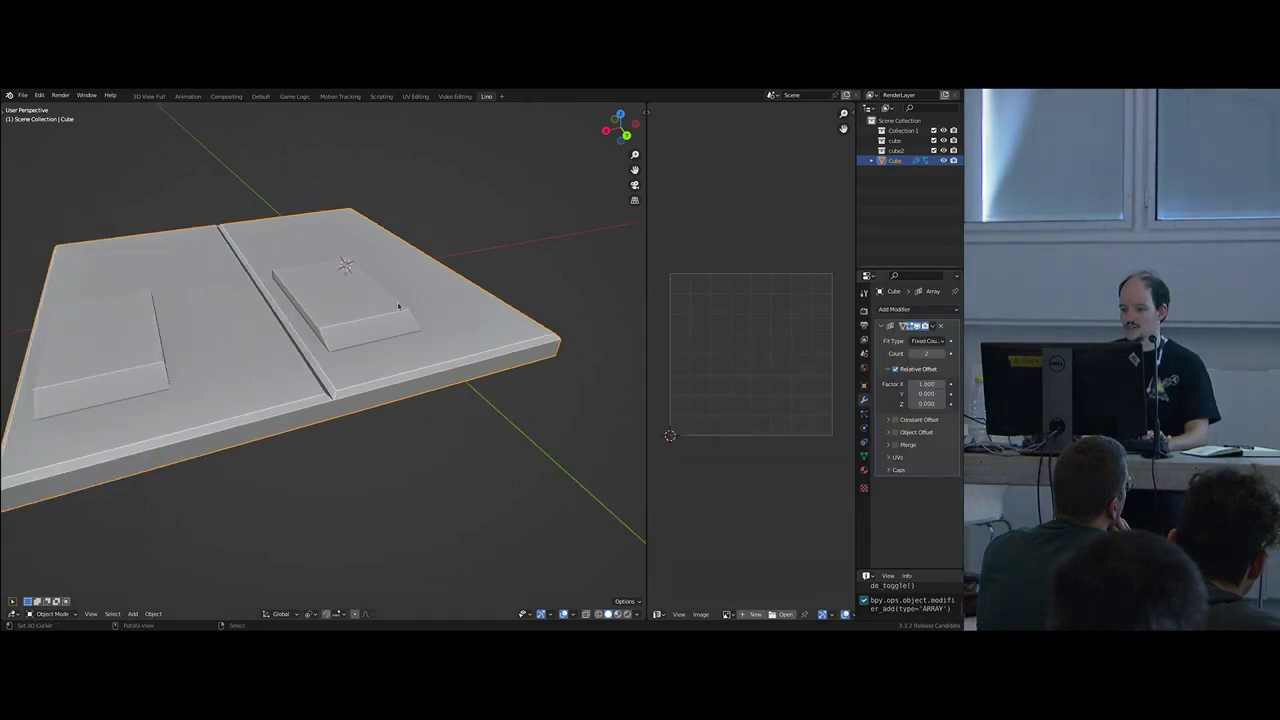
pyautogui.scroll(3, 316, 375)
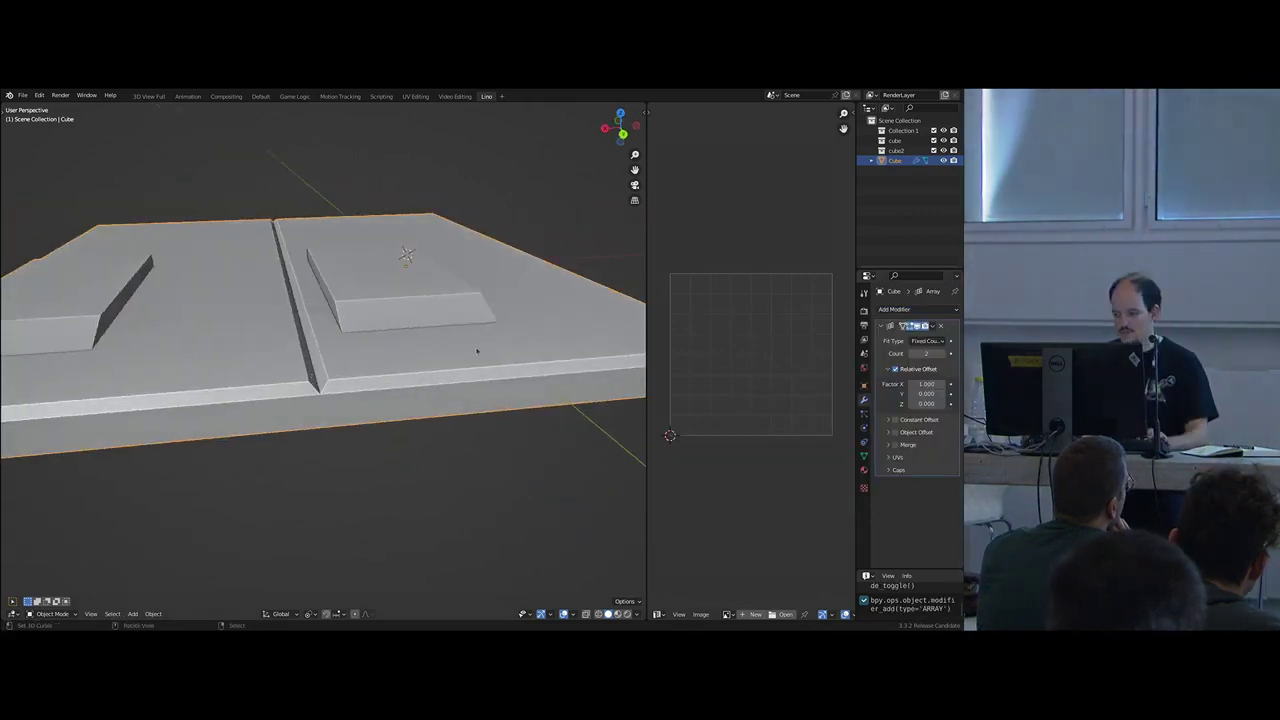
pyautogui.click(941, 327)
# - Duplicate the raised block's top face in Edit Mode and scale the copy down to about 0.42
pyautogui.moveTo(357, 284); pyautogui.dragTo(318, 324, button='middle')
pyautogui.press('Tab')
pyautogui.rightClick(297, 313)
pyautogui.click(318, 324)
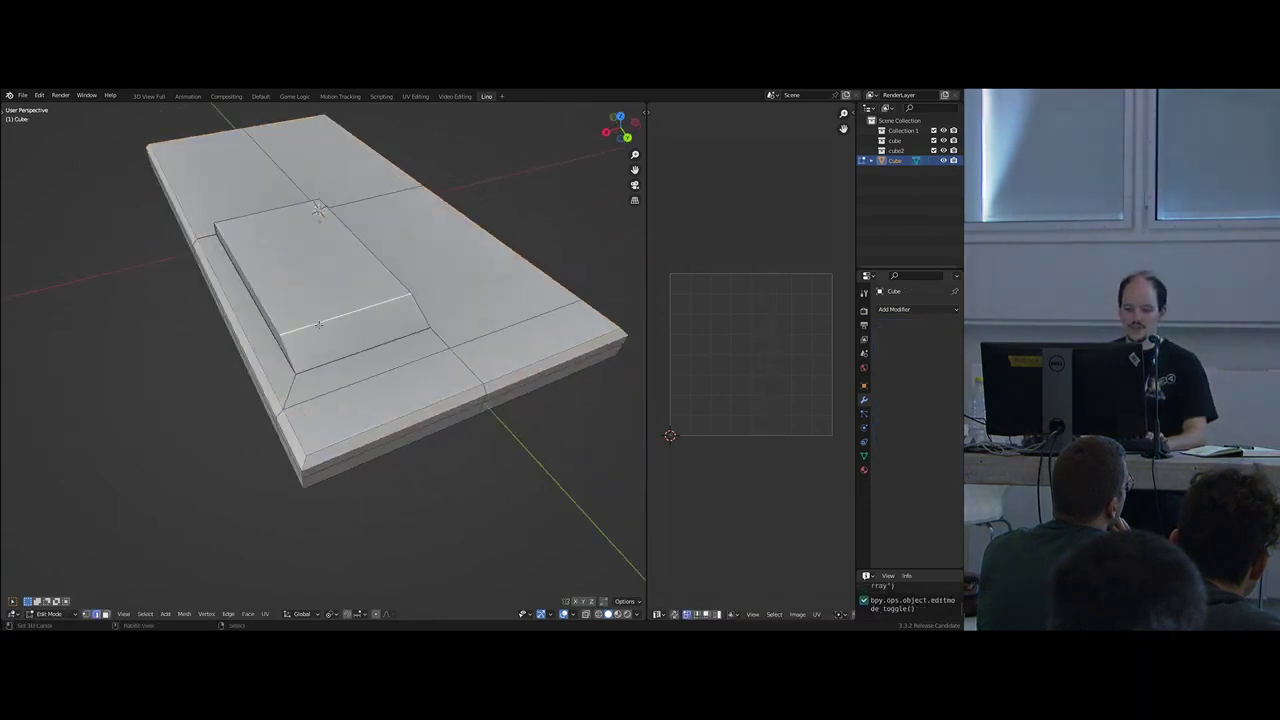
pyautogui.press('3')
pyautogui.rightClick(328, 288)
pyautogui.hotkey('shift', 'd')
pyautogui.rightClick(332, 292)
pyautogui.press('s')
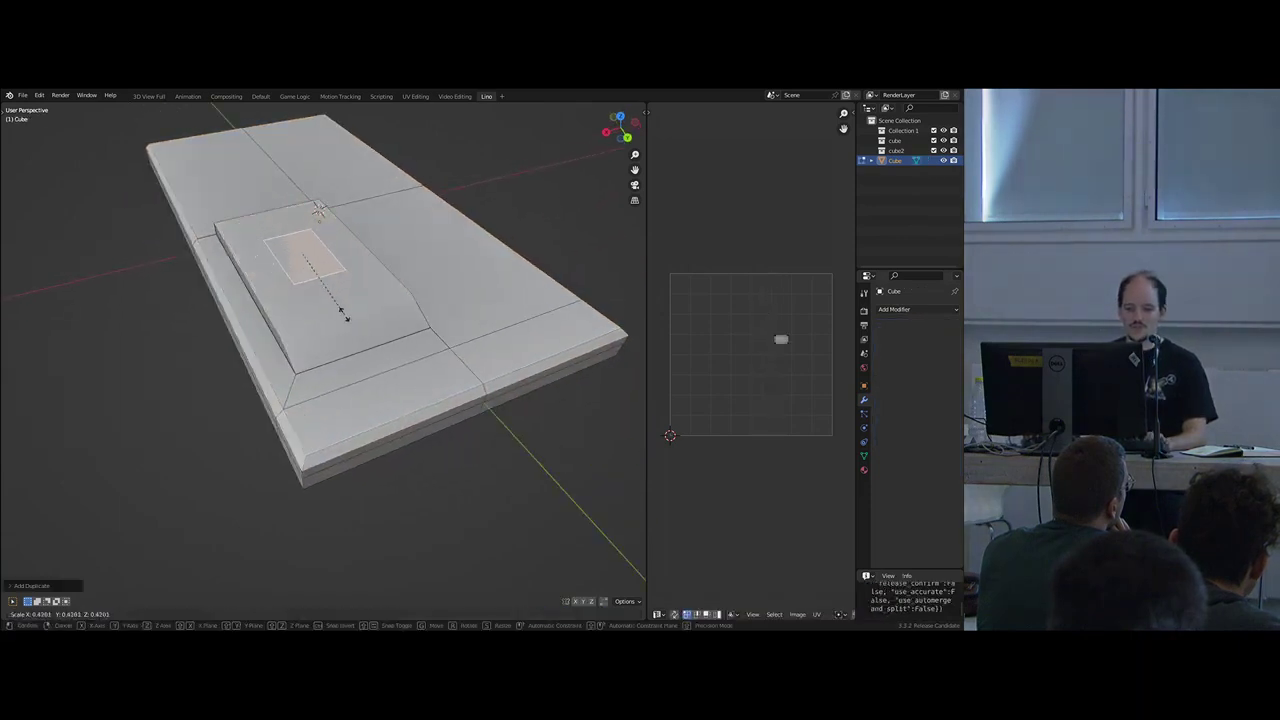
pyautogui.click(343, 308)
# - Move the duplicated face along Y to the sloped end, adjust its height along Z and extrude it into a box
pyautogui.press('g')
pyautogui.press('y')
pyautogui.click(379, 366)
pyautogui.moveTo(379, 366); pyautogui.dragTo(394, 348, button='middle')
pyautogui.press('g')
pyautogui.press('z')
pyautogui.click(391, 339)
pyautogui.press('e')
pyautogui.click(384, 361)
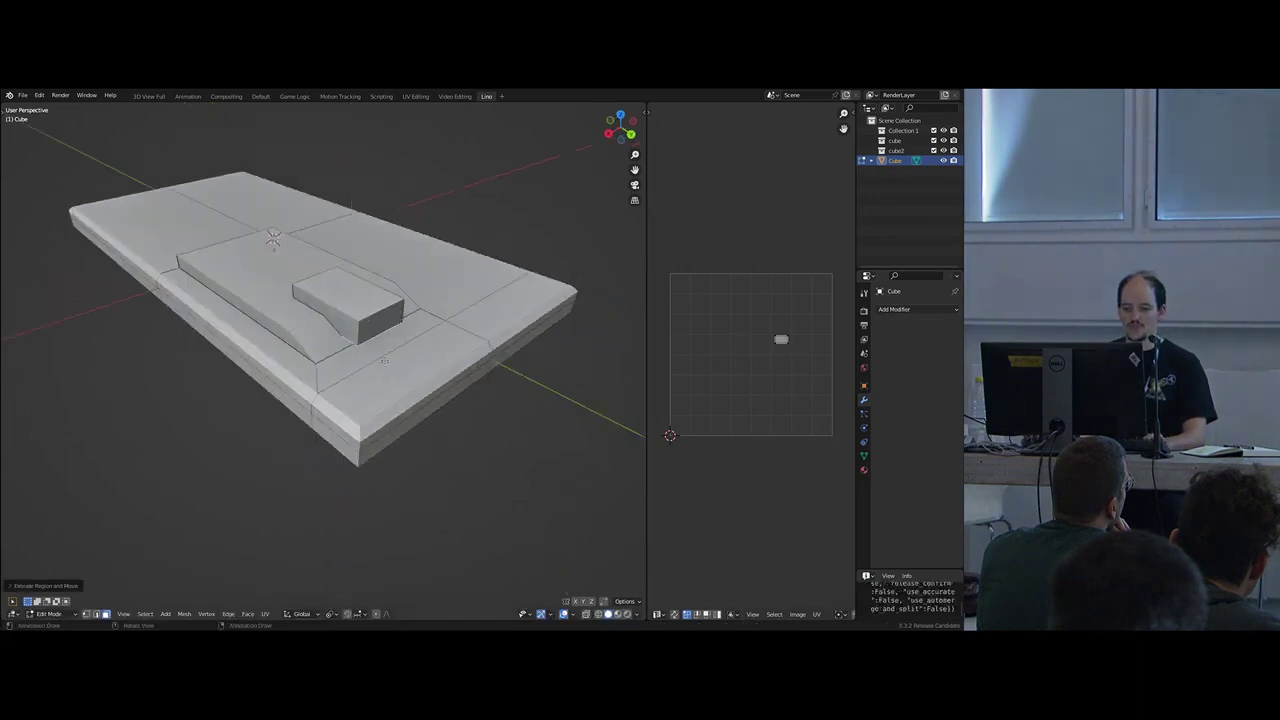
# - Grow the selection to the whole box, move it along X and triangulate its faces
pyautogui.press('ctrl+KP_Add')
pyautogui.moveTo(463, 386); pyautogui.dragTo(424, 402, button='middle')
pyautogui.press('g')
pyautogui.press('x')
pyautogui.click(408, 405)
pyautogui.hotkey('ctrl', 'f')
pyautogui.click(408, 406)
pyautogui.hotkey('ctrl', 't')
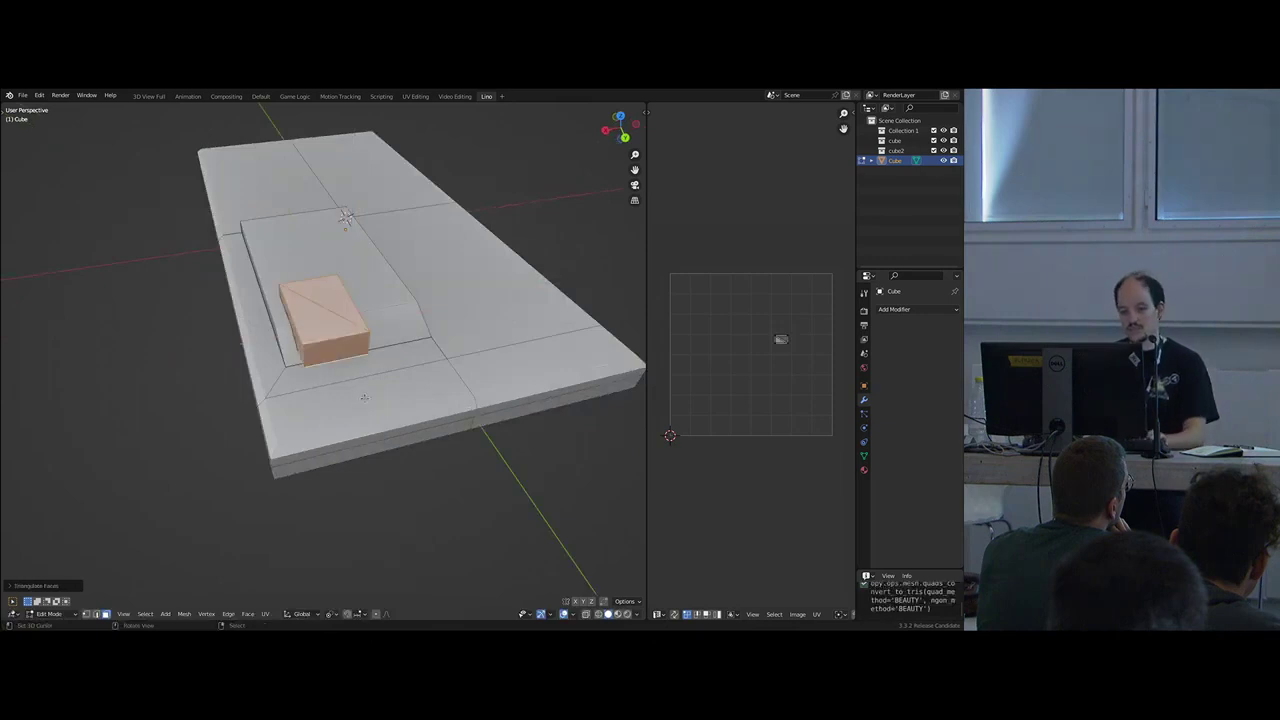
# - Correct the box's normals and cut it out of the raised block's slope with Intersect (Boolean)
pyautogui.click(640, 613)
pyautogui.click(628, 341)
pyautogui.moveTo(424, 358); pyautogui.dragTo(478, 330, button='middle')
pyautogui.hotkey('alt', 'n')
pyautogui.click(414, 343)
pyautogui.hotkey('ctrl', 'f')
pyautogui.moveTo(370, 331); pyautogui.dragTo(332, 352, button='middle')
pyautogui.press('r')
pyautogui.click(325, 318)
# - Select an edge of the notch in the raised block and move it along Y
pyautogui.press('2')
pyautogui.click(312, 294)
pyautogui.moveTo(312, 294); pyautogui.dragTo(351, 323, button='middle')
pyautogui.press('g')
pyautogui.press('y')
pyautogui.click(340, 345)
# - Duplicate a face of the notch in place and scale the copy along X
pyautogui.press('3')
pyautogui.click(338, 336)
pyautogui.hotkey('shift', 'd')
pyautogui.rightClick(385, 337)
pyautogui.press('s')
pyautogui.press('x')
pyautogui.click(410, 340)
# - Reposition the duplicated notch face along Z and Y, extrude it into a small box and select the whole box
pyautogui.press('g')
pyautogui.press('z')
pyautogui.click(375, 318)
pyautogui.press('y')
pyautogui.click(355, 316)
pyautogui.press('e')
pyautogui.click(337, 348)
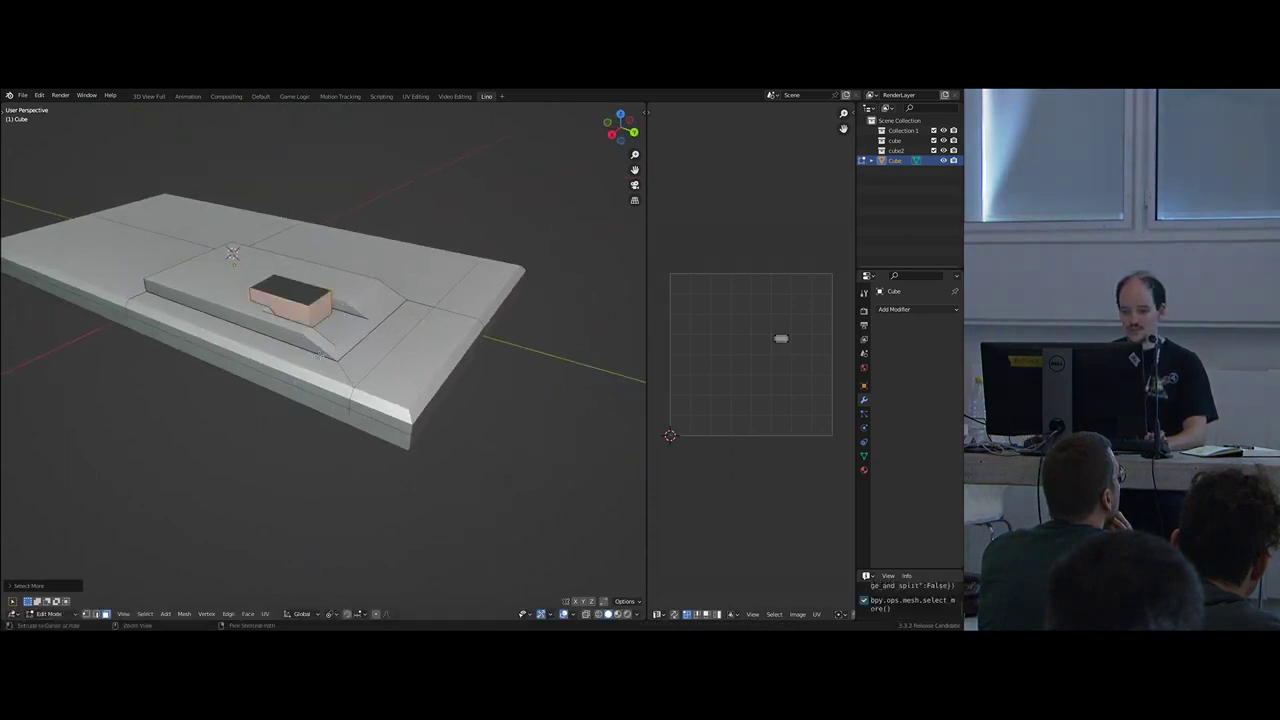
# - Recalculate the small box's normals and subtract it from the notch with Intersect (Boolean)
pyautogui.hotkey('shift', 'n')
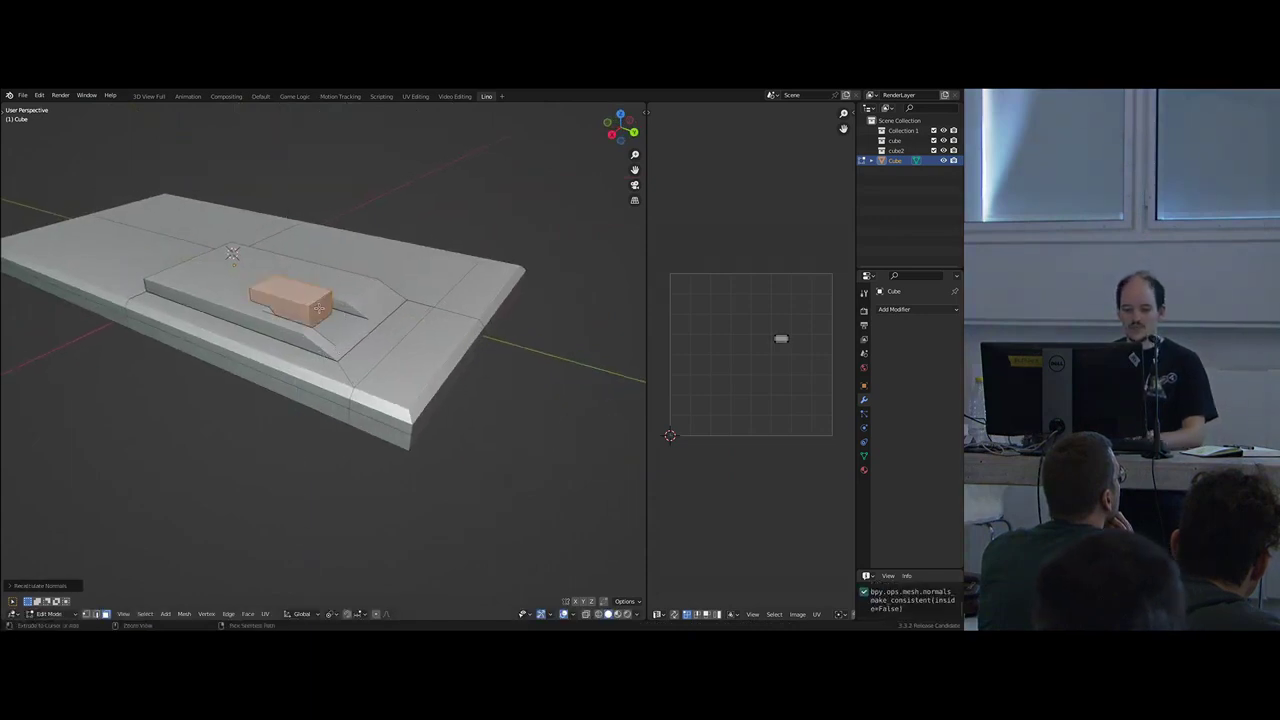
pyautogui.hotkey('ctrl', 'f')
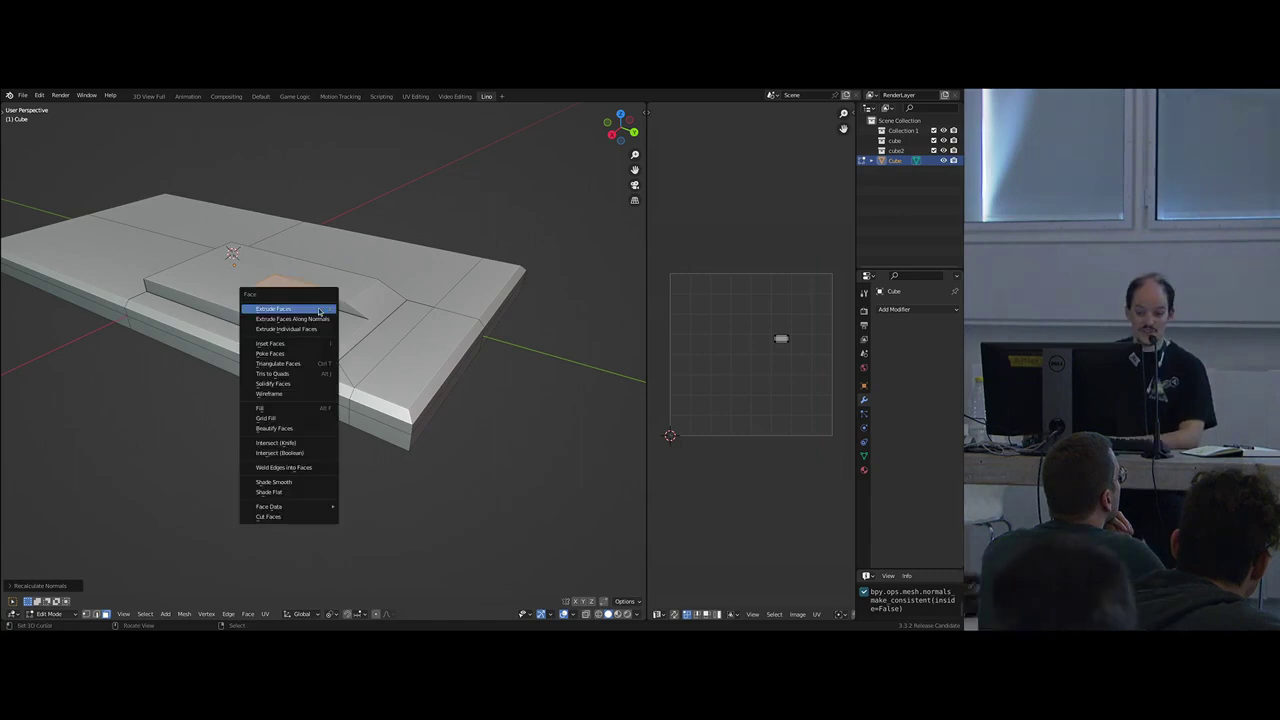
pyautogui.click(305, 453)
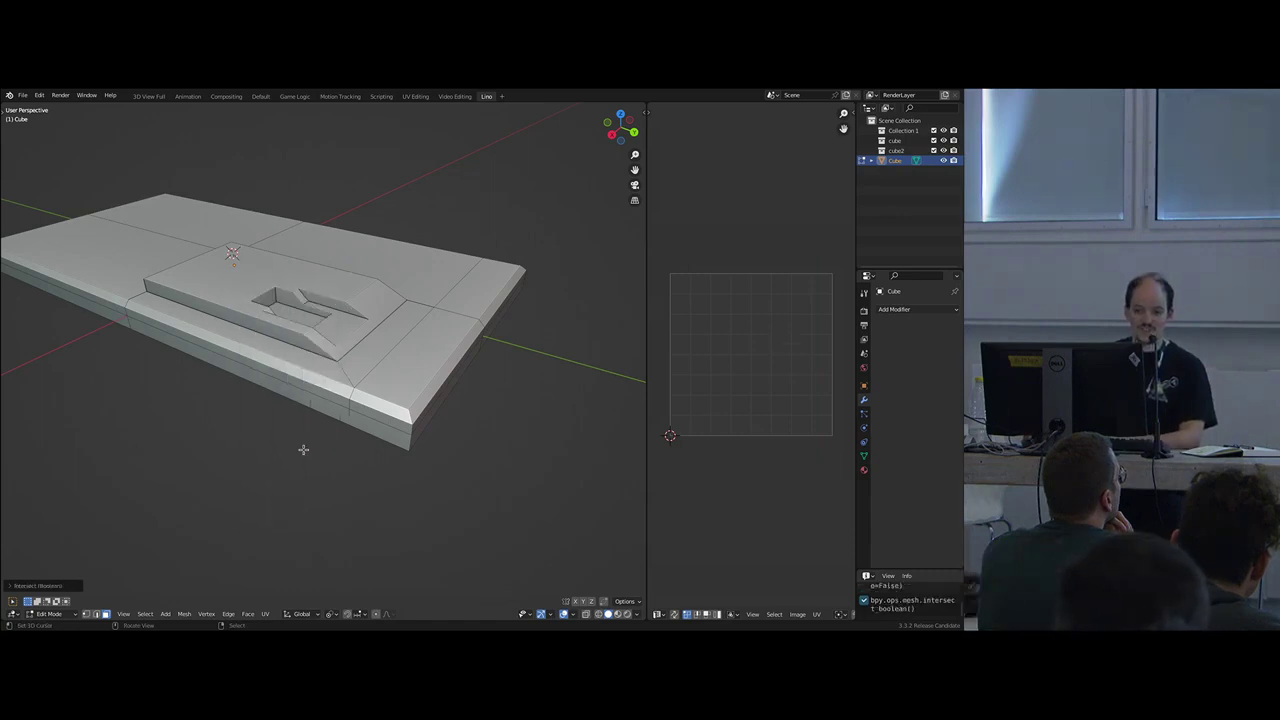
# - Duplicate the back wall face of the new recess in place and scale the copy down
pyautogui.moveTo(410, 208); pyautogui.dragTo(350, 240, button='middle')
pyautogui.scroll(4, 331, 221)
pyautogui.rightClick(350, 240)
pyautogui.hotkey('shift', 'd')
pyautogui.rightClick(435, 368)
pyautogui.press('s')
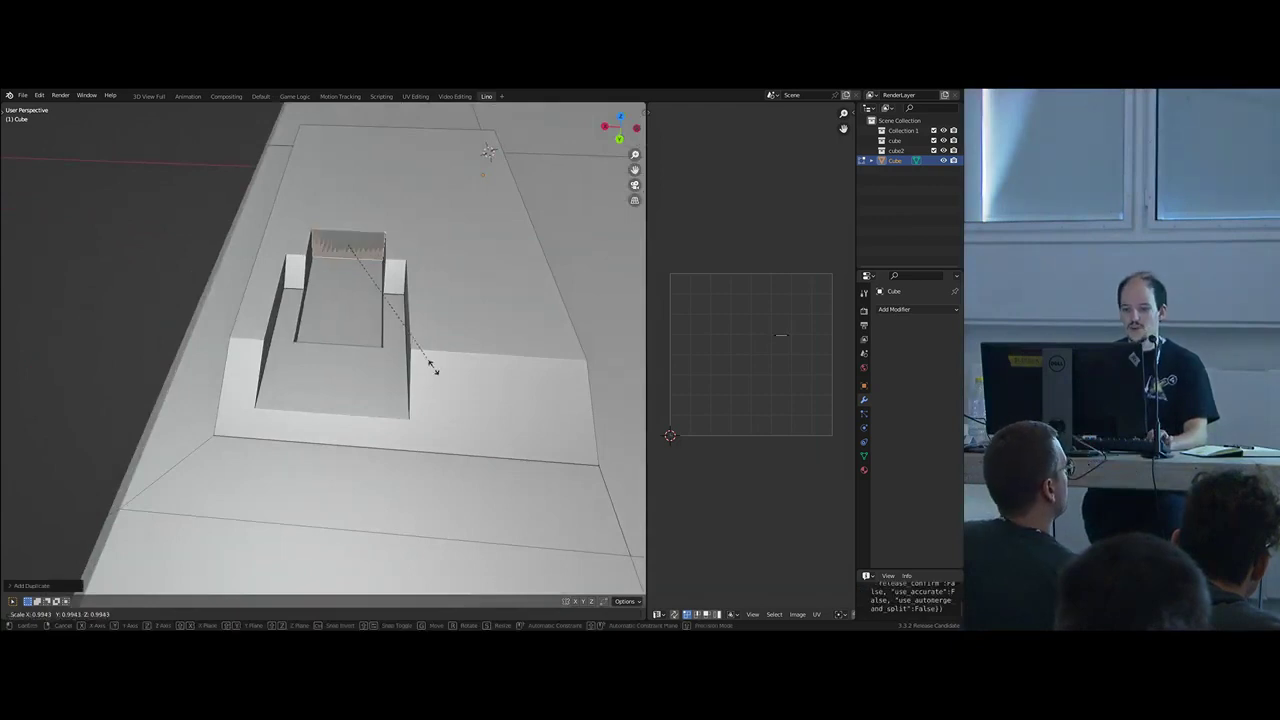
pyautogui.click(417, 406)
# - Extrude the duplicated recess face outward into a block and bevel its long edges into rounded corners
pyautogui.moveTo(417, 406); pyautogui.dragTo(365, 346, button='middle')
pyautogui.press('e')
pyautogui.click(430, 345)
pyautogui.press('2')
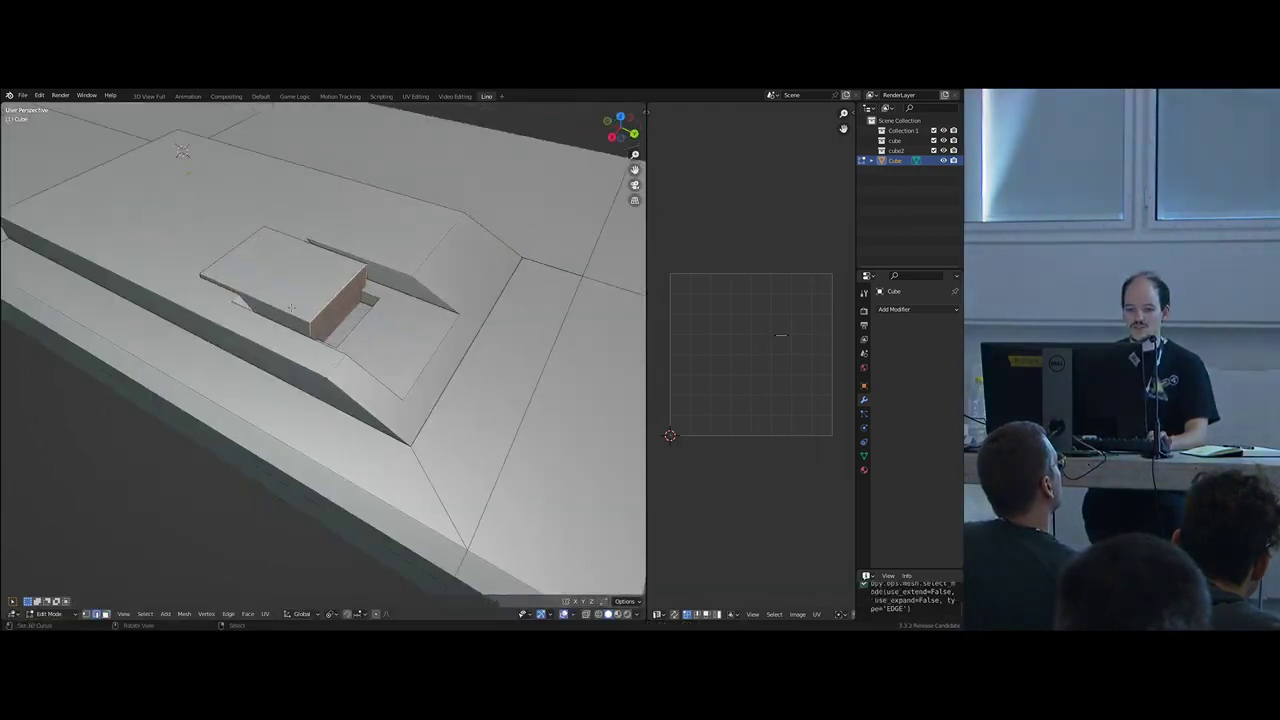
pyautogui.hotkey('ctrl', 'b')
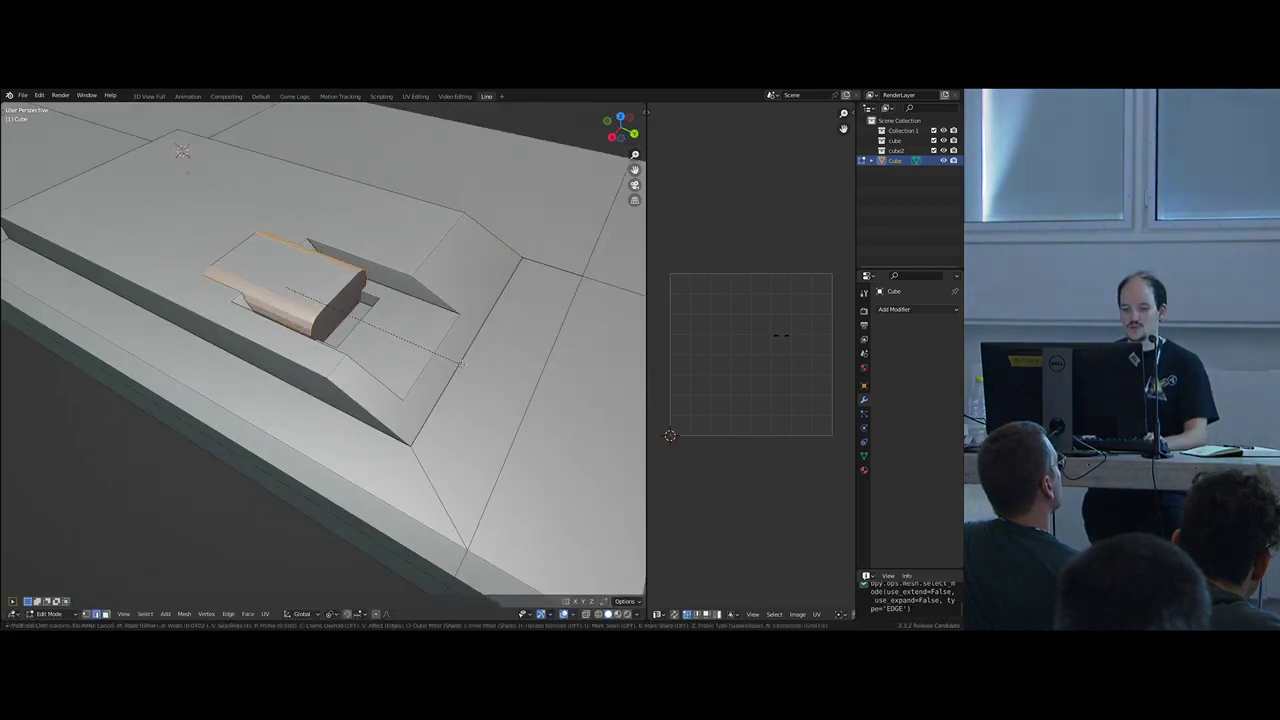
pyautogui.click(466, 366)
# - Select the whole rounded block and reposition it along Z
pyautogui.moveTo(466, 366); pyautogui.dragTo(389, 322, button='middle')
pyautogui.press('l')
pyautogui.press('g')
pyautogui.press('z')
pyautogui.click(367, 324)
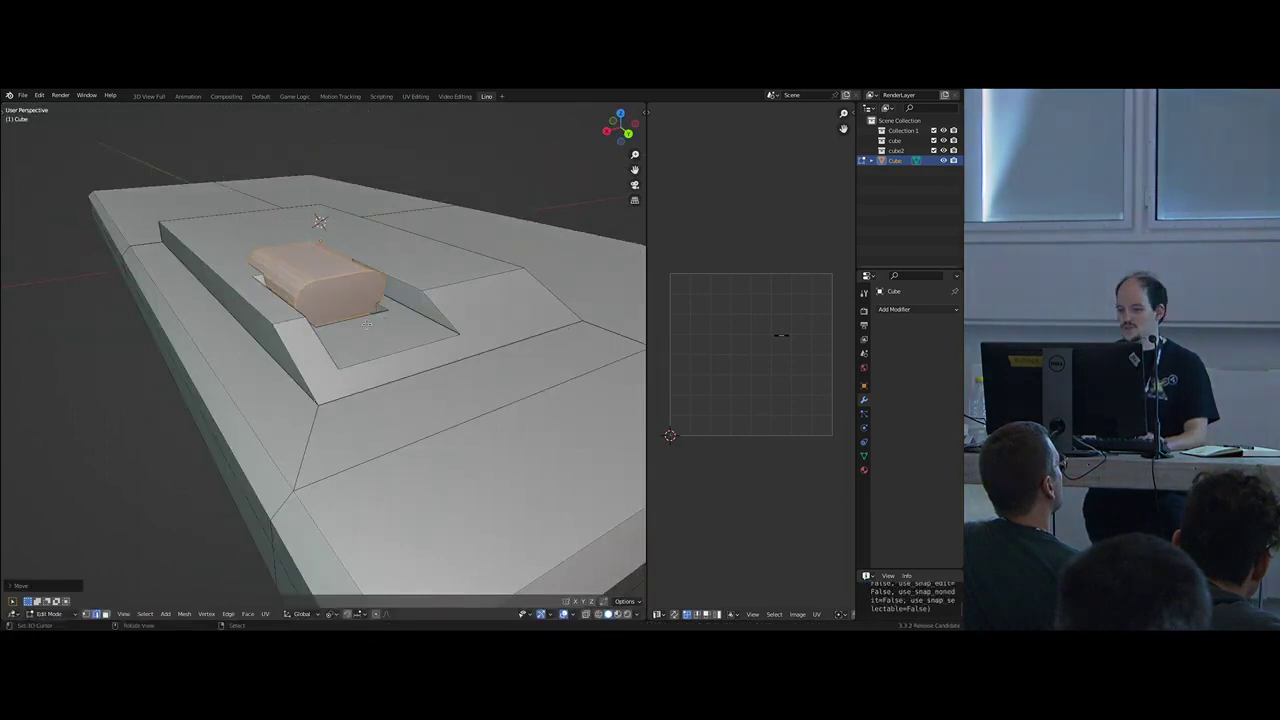
# - Enable Auto Smooth in the mesh normals settings with a 60° angle
pyautogui.click(865, 459)
pyautogui.scroll(-1, 897, 461)
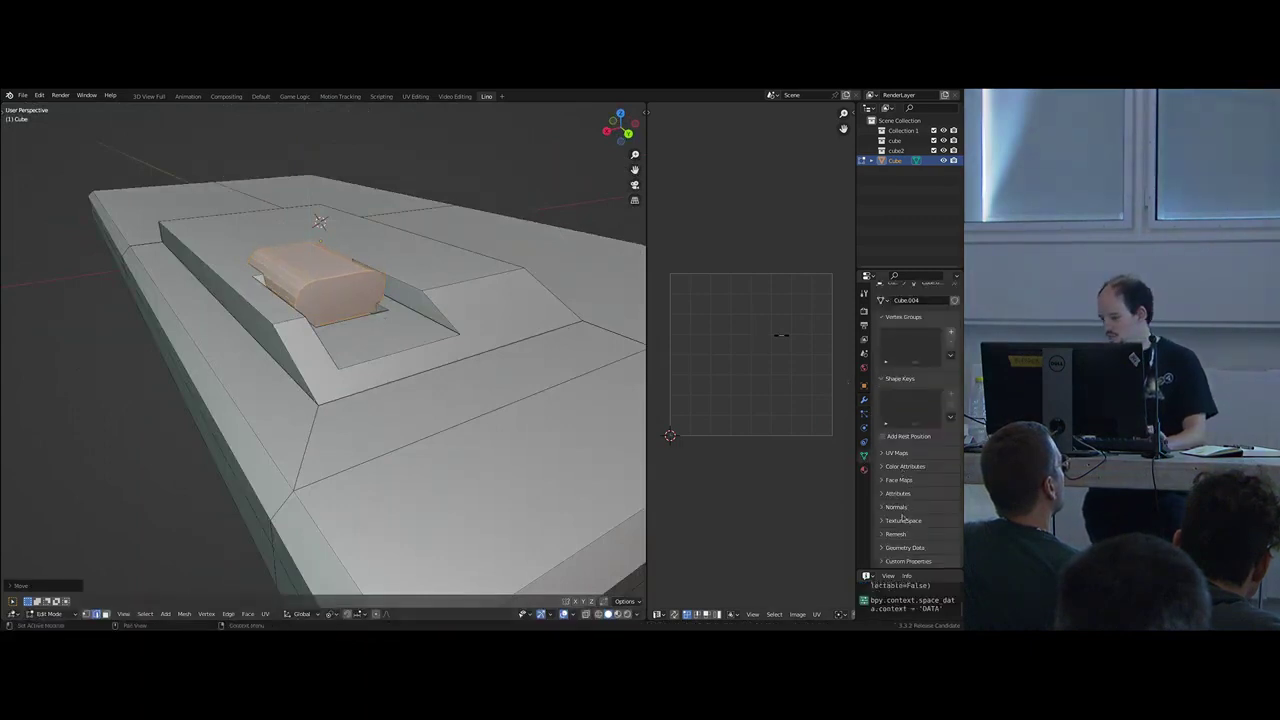
pyautogui.click(896, 507)
pyautogui.click(911, 522)
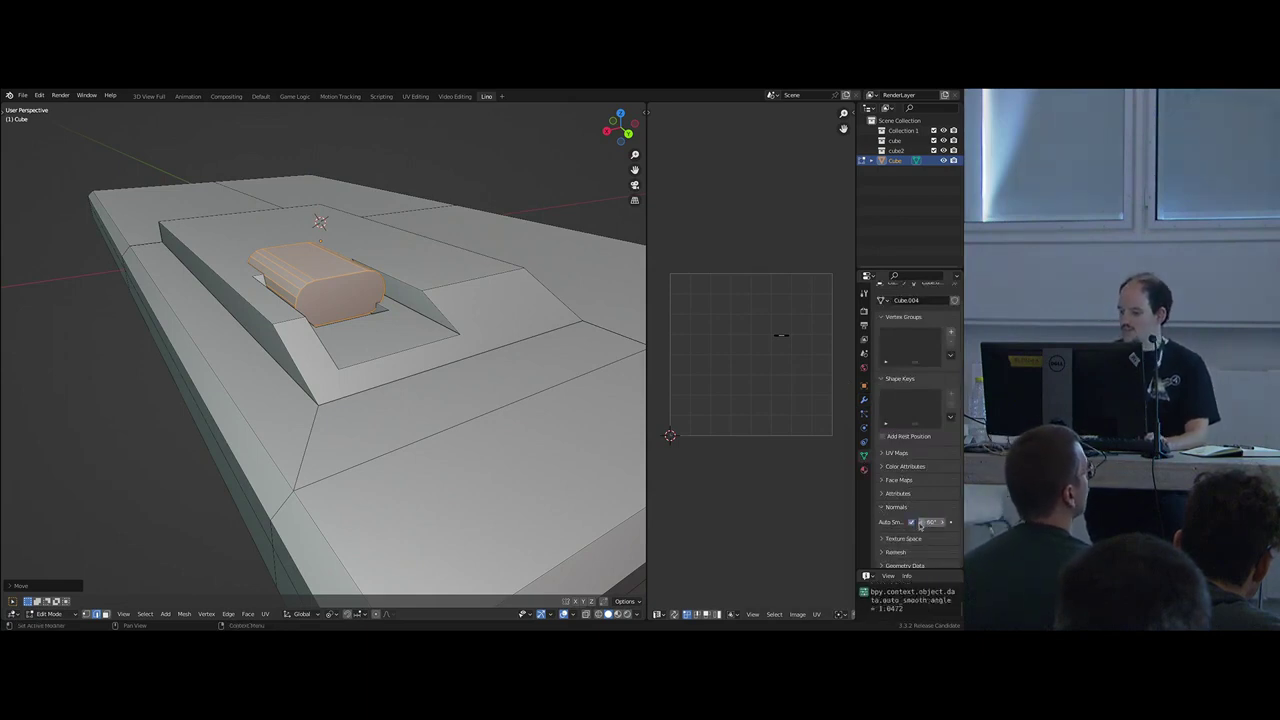
# - Shade the entire mesh smooth and set the Auto Smooth angle to 30°
pyautogui.press('a')
pyautogui.hotkey('ctrl', 'f')
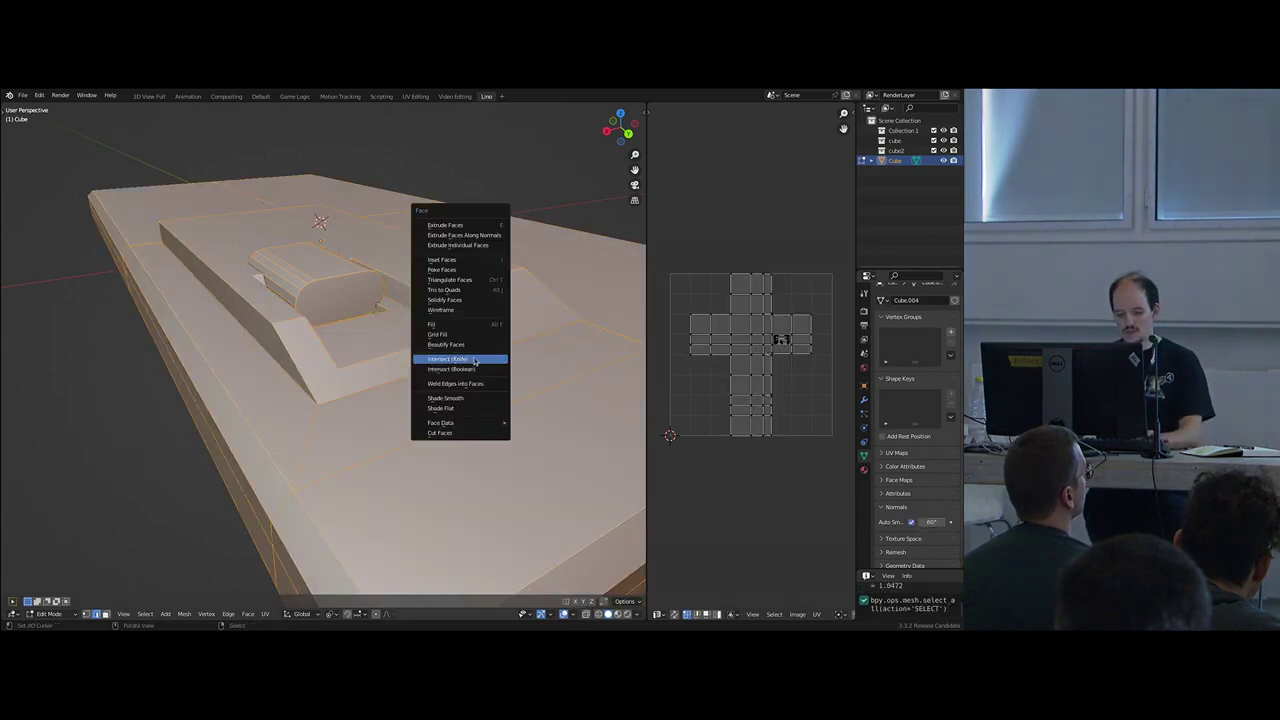
pyautogui.press('h')
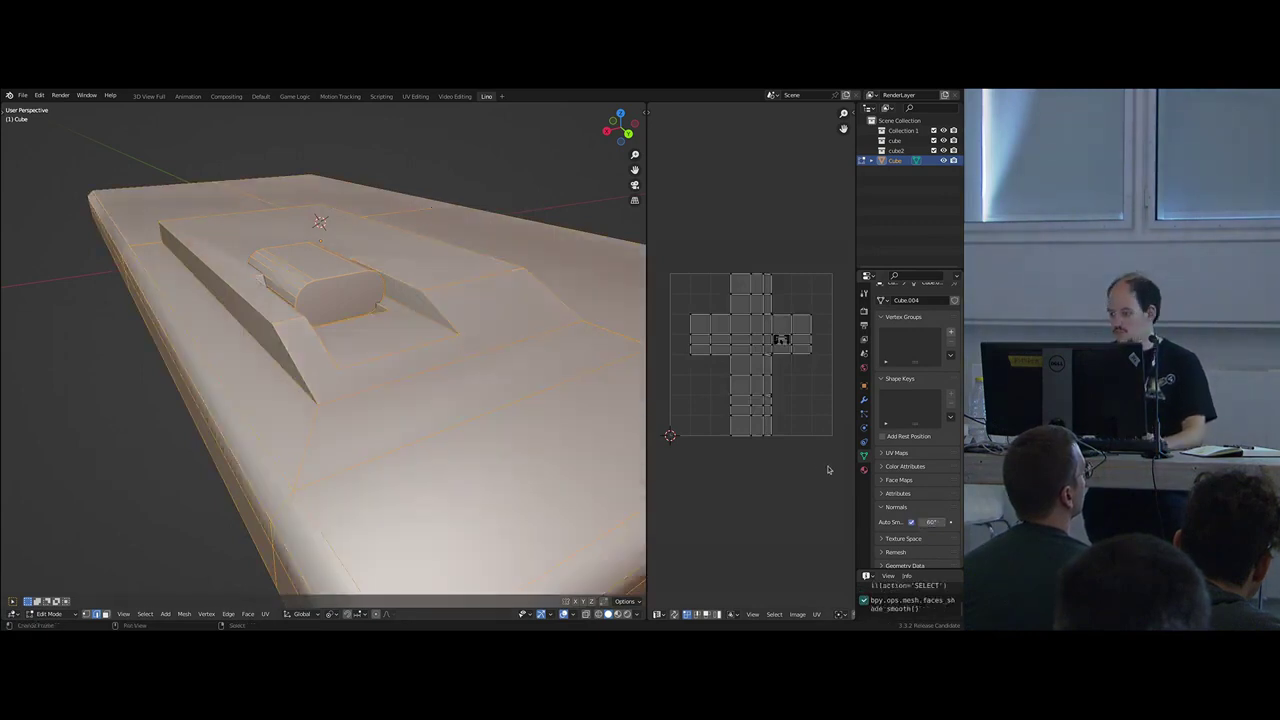
pyautogui.write('30')
pyautogui.press('Return')
pyautogui.scroll(-3, 340, 365)
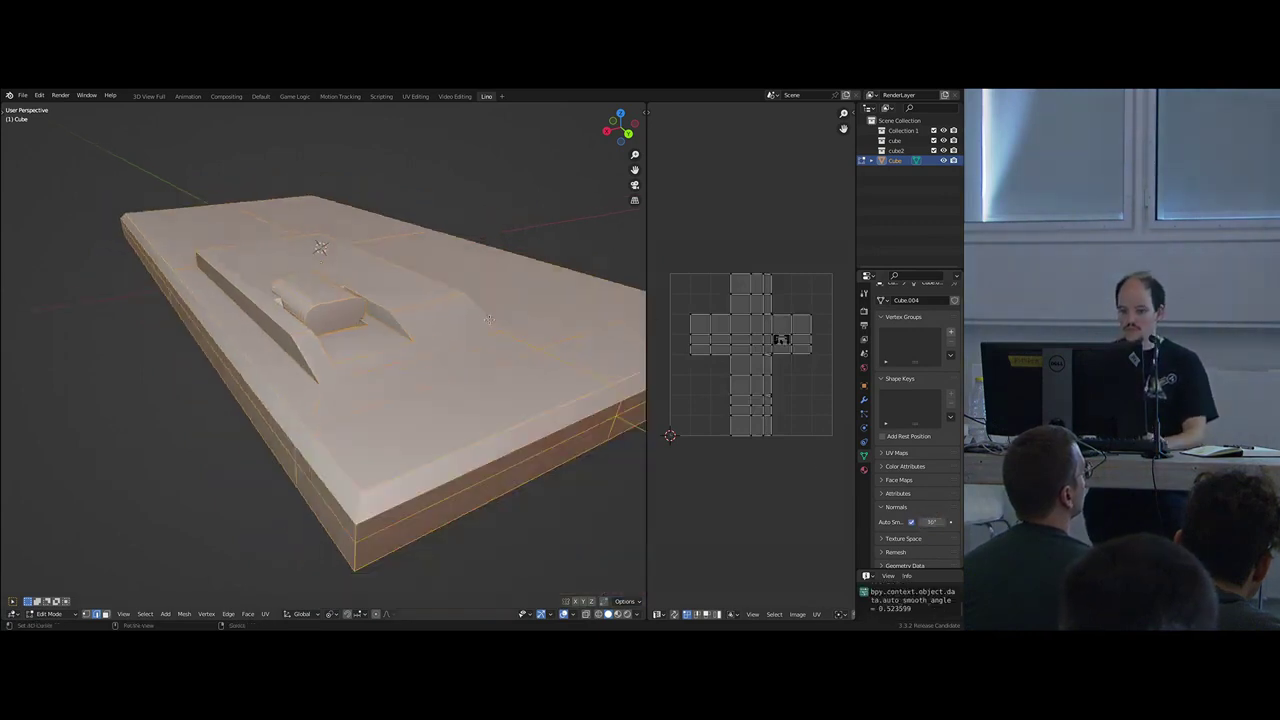
pyautogui.moveTo(340, 365); pyautogui.dragTo(299, 392, button='middle')
pyautogui.scroll(2, 299, 392)
# - Select the sloped front face around the notch and mark its boundary edges as sharp
pyautogui.hotkey('alt', 'a')
pyautogui.rightClick(437, 386)
pyautogui.press('3')
pyautogui.rightClick(437, 386)
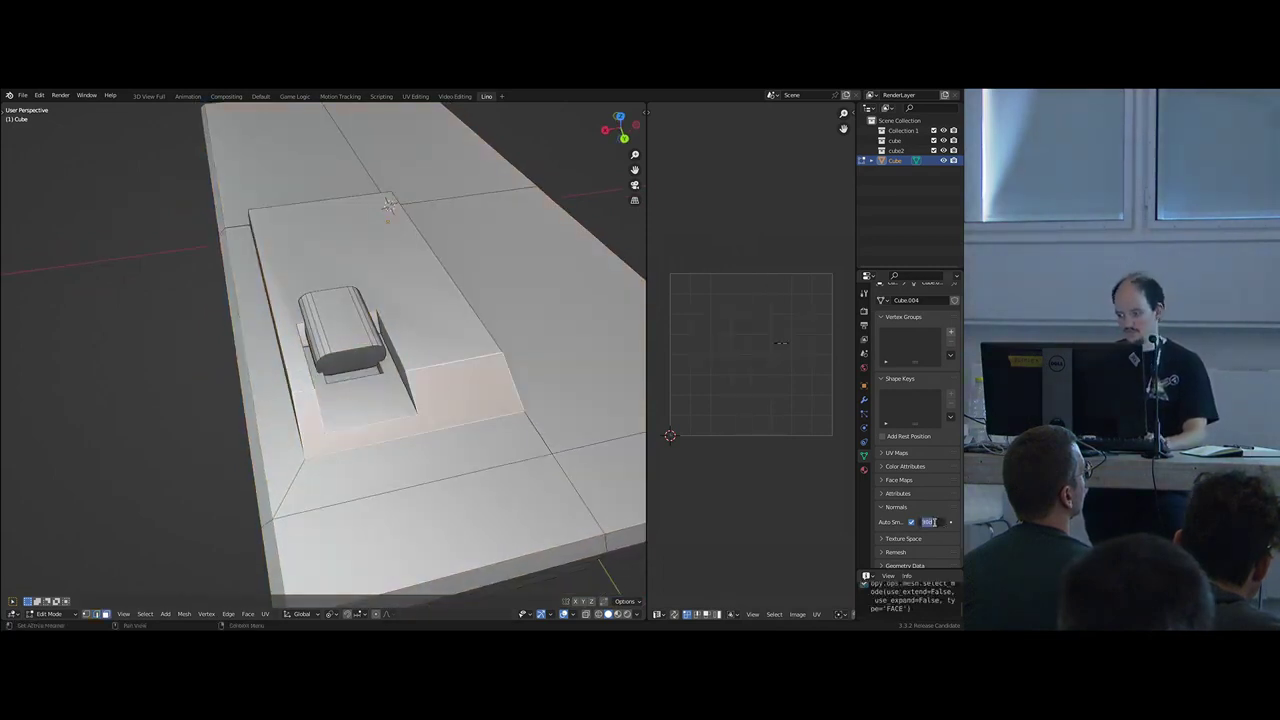
pyautogui.moveTo(300, 334); pyautogui.dragTo(368, 370, button='middle')
pyautogui.hotkey('ctrl', 'e')
# - Duplicate the rounded block's end face and move the copy outward along Y
pyautogui.scroll(1, 382, 310)
pyautogui.rightClick(392, 328)
pyautogui.hotkey('shift', 'd')
pyautogui.rightClick(368, 370)
pyautogui.press('g')
pyautogui.press('y')
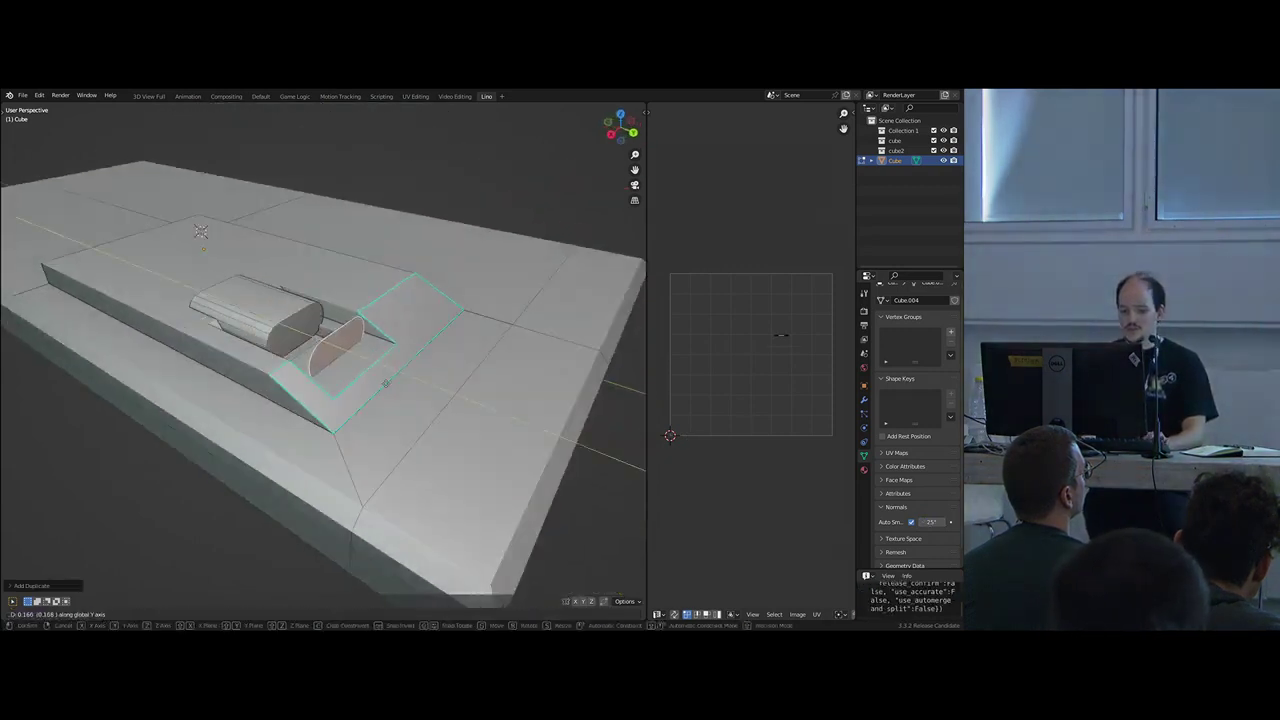
pyautogui.click(390, 382)
# - Extrude the duplicated end face into a short rounded block, select the whole block and recalculate its normals
pyautogui.press('e')
pyautogui.click(389, 388)
pyautogui.press('ctrl+KP_Add')
pyautogui.press('ctrl+KP_Add')
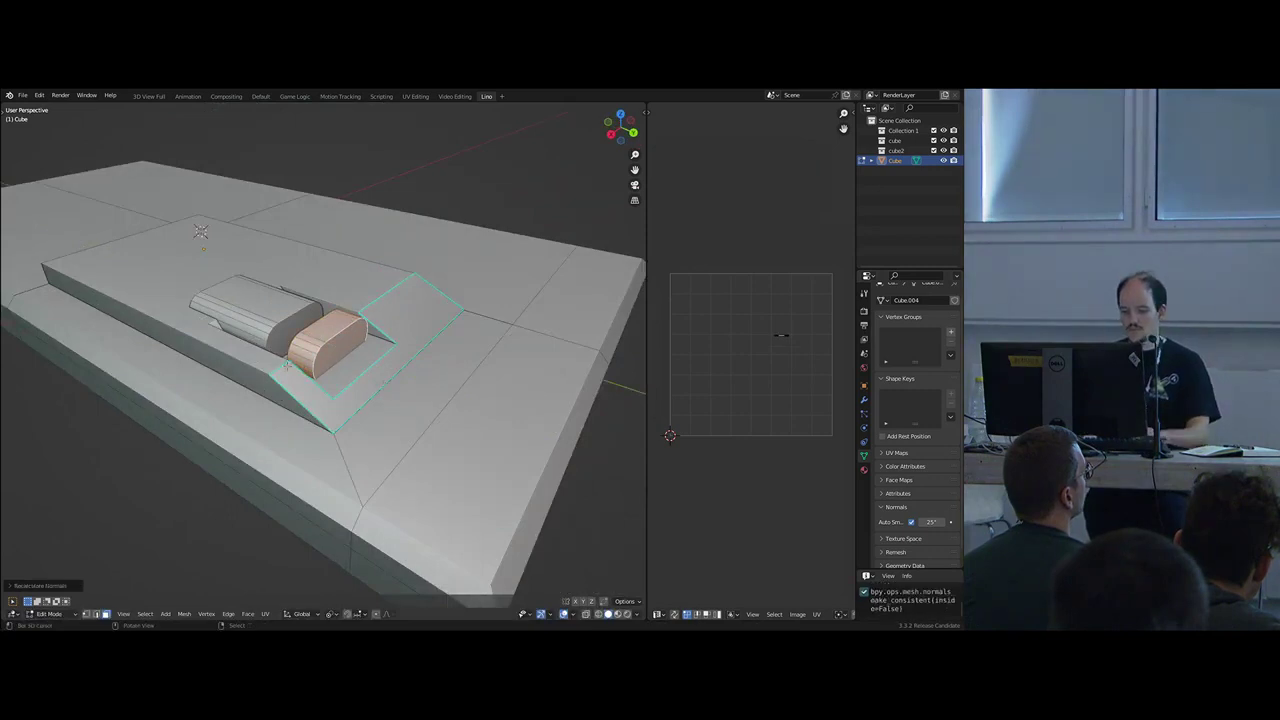
# - Duplicate the short rounded block and move the copy farther out along Y
pyautogui.moveTo(287, 366); pyautogui.dragTo(310, 362, button='middle')
pyautogui.hotkey('shift', 'd')
pyautogui.press('y')
pyautogui.rightClick(448, 427)
pyautogui.press('g')
pyautogui.press('y')
pyautogui.click(533, 436)
# - Snap the 3D cursor to the middle block's end face and add a cylinder there
pyautogui.moveTo(533, 436); pyautogui.dragTo(335, 363, button='middle')
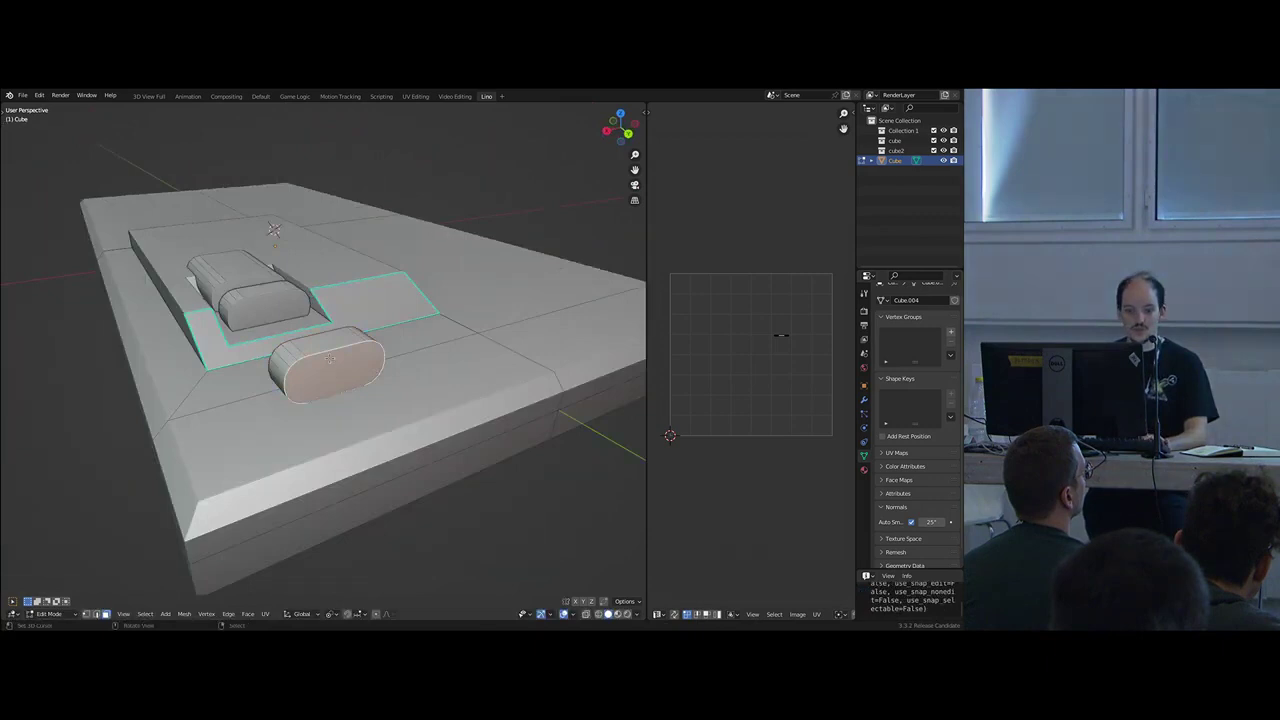
pyautogui.hotkey('shift', 's')
pyautogui.click(329, 385)
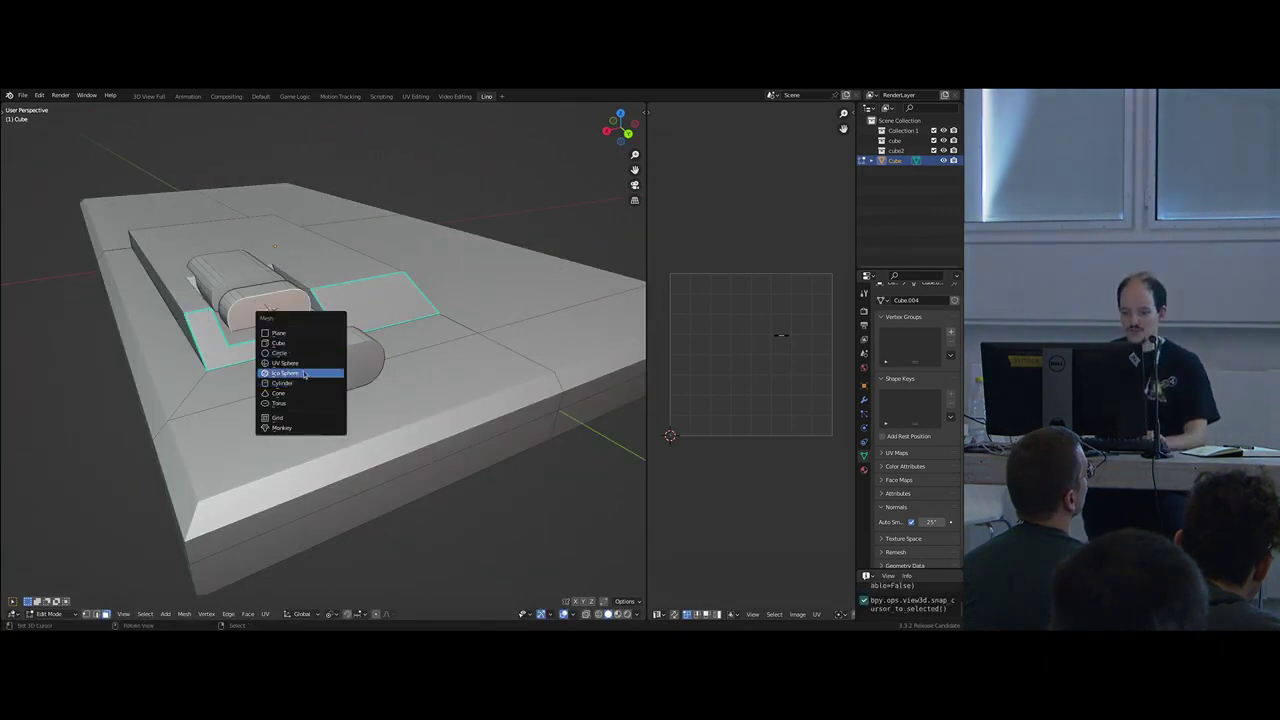
pyautogui.click(304, 386)
# - Shade the cylinder smooth, rotate it 90° about X and scale it down to rod thickness
pyautogui.press('s')
pyautogui.click(309, 344)
pyautogui.hotkey('ctrl', 'f')
pyautogui.click(309, 344)
pyautogui.hotkey('ctrl', 'z')
pyautogui.write('rx90')
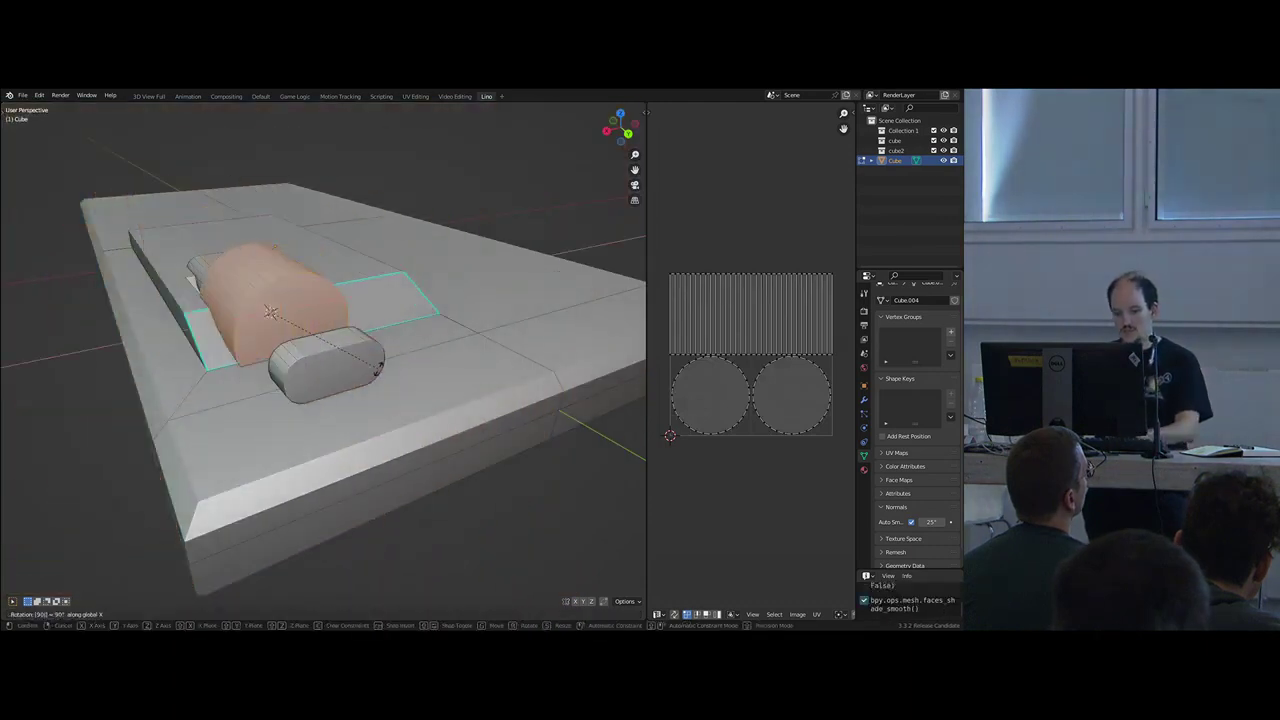
pyautogui.press('Return')
pyautogui.press('s')
pyautogui.click(306, 337)
# - Stretch the cylinder along Y into a long rod running through the rounded blocks
pyautogui.press('g')
pyautogui.press('y')
pyautogui.moveTo(304, 336); pyautogui.dragTo(362, 377, button='middle')
pyautogui.rightClick(354, 370)
pyautogui.press('s')
pyautogui.press('y')
pyautogui.click(600, 507)
# - Position the rod along Y and place two parallel rods side by side along X through the blocks
pyautogui.press('g')
pyautogui.press('y')
pyautogui.click(458, 396)
pyautogui.press('g')
pyautogui.press('x')
pyautogui.click(346, 406)
# - Add edge loops across one rod between the middle block and the end block
pyautogui.hotkey('ctrl', 'r')
pyautogui.click(372, 373)
pyautogui.click(368, 376)
pyautogui.hotkey('ctrl', 'r')
pyautogui.click(395, 384)
pyautogui.click(395, 384)
# - Select the rod's face ring nearest the end block and shrink it into a thin section
pyautogui.press('3')
pyautogui.keyDown('alt'); pyautogui.click(361, 375); pyautogui.keyUp('alt')
pyautogui.hotkey('alt', 's')
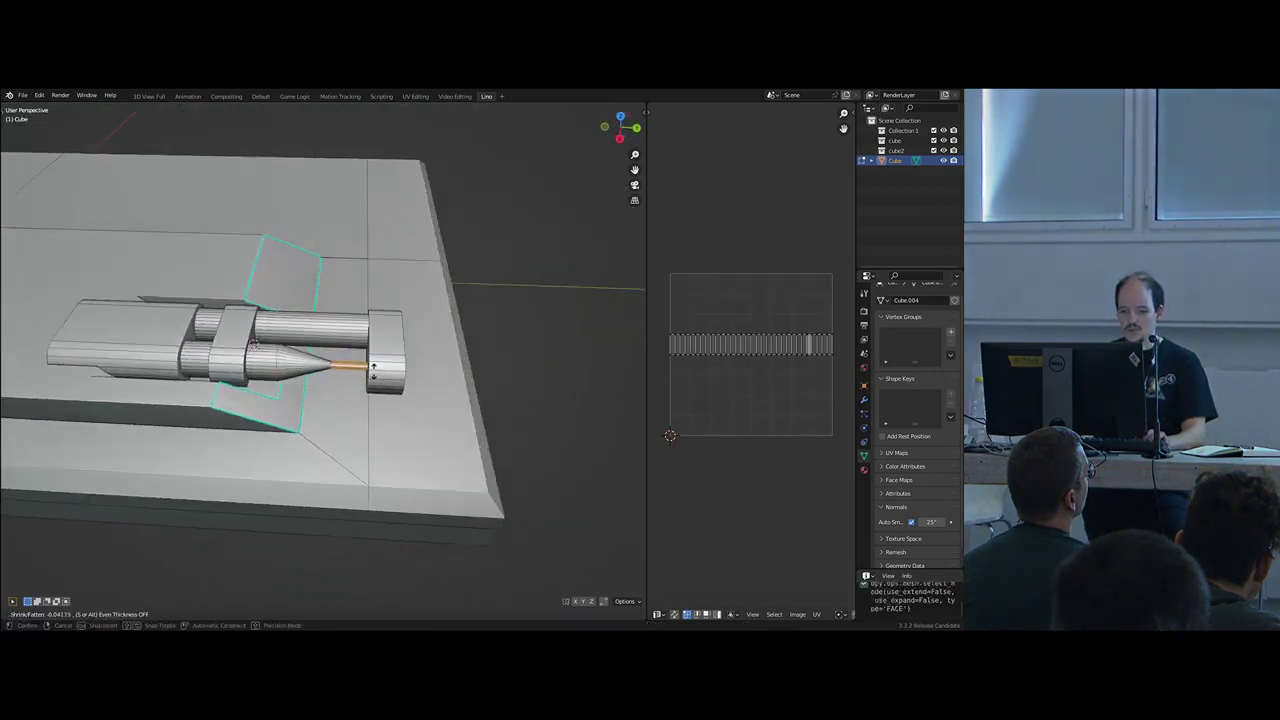
pyautogui.click(372, 366)
pyautogui.scroll(4, 350, 370)
pyautogui.press('2')
pyautogui.keyDown('alt'); pyautogui.rightClick(296, 374); pyautogui.keyUp('alt')
pyautogui.press('g')
pyautogui.rightClick(294, 379)
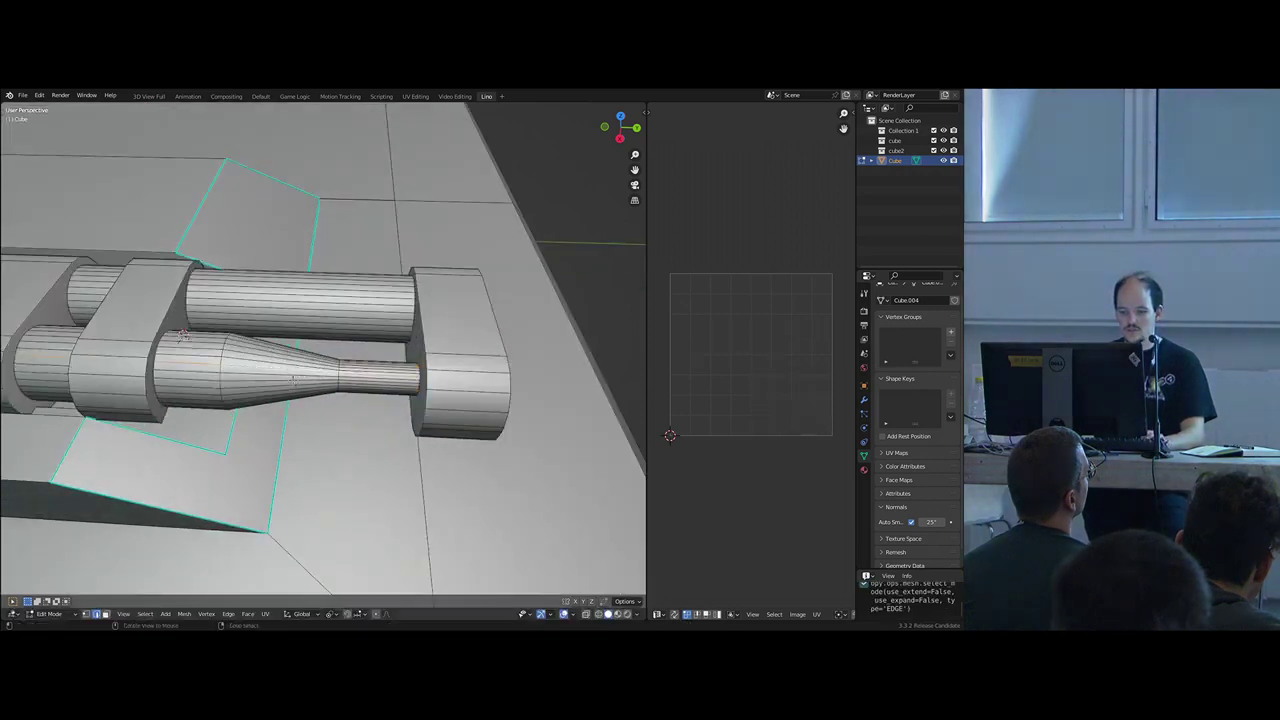
# - Select the tapered face ring and scale it to 0 along Y to form a flat shoulder
pyautogui.press('3')
pyautogui.keyDown('alt'); pyautogui.click(290, 378); pyautogui.keyUp('alt')
pyautogui.press('s')
pyautogui.press('y')
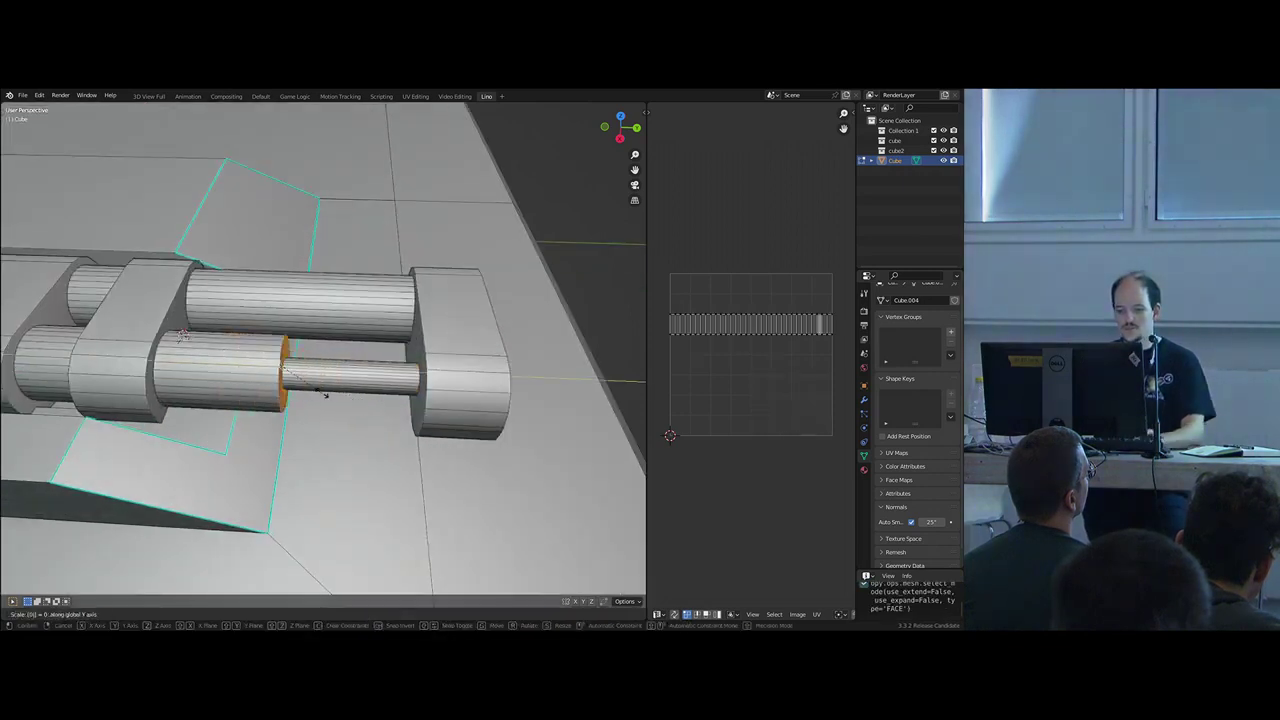
pyautogui.press('Return')
# - Move the shoulder's outer edge loop back along Y to form a short chamfer
pyautogui.press('2')
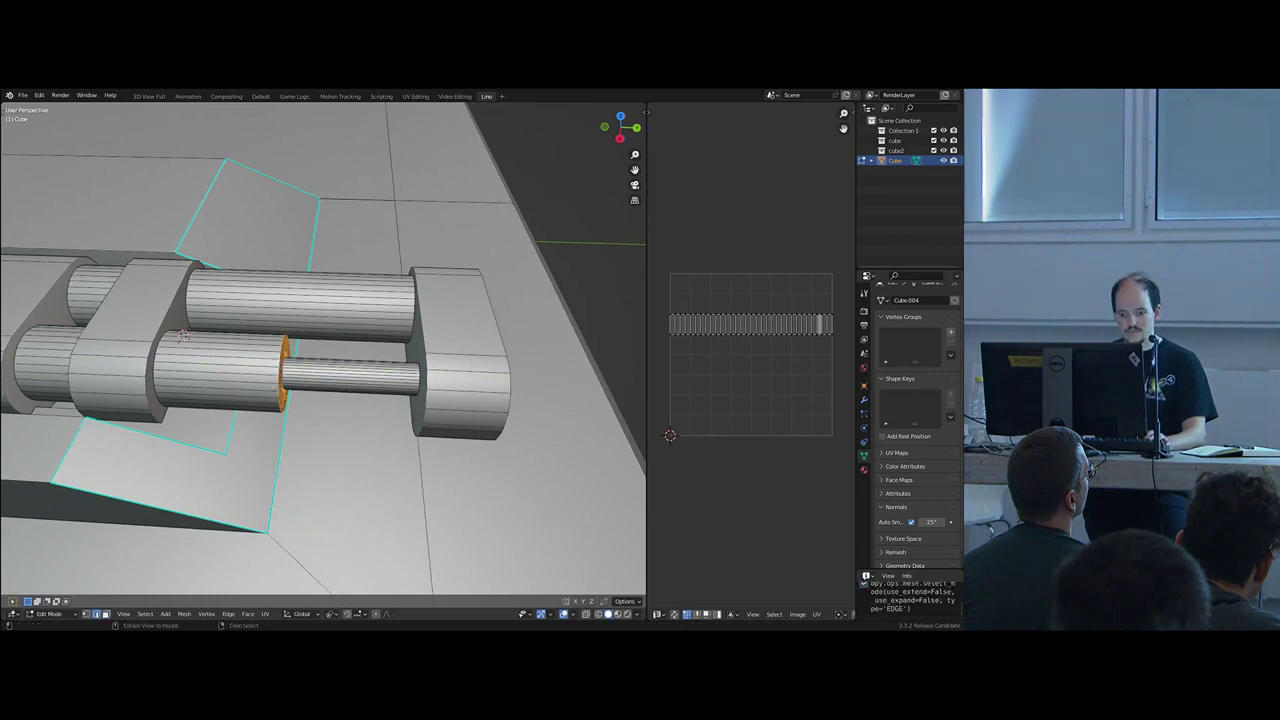
pyautogui.click(283, 390)
pyautogui.press('g')
pyautogui.press('y')
pyautogui.click(302, 402)
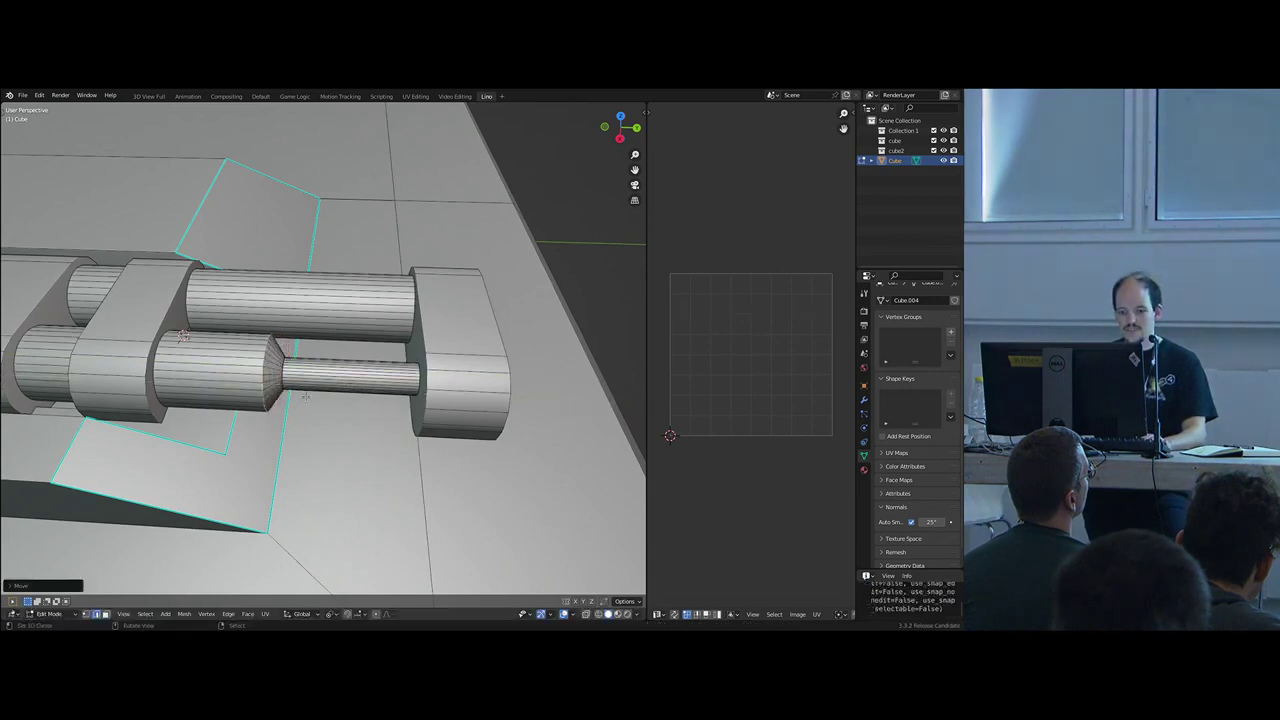
# - Select the chamfer's face ring and move it along Y close to the middle block
pyautogui.press('3')
pyautogui.keyDown('alt'); pyautogui.rightClick(277, 385); pyautogui.keyUp('alt')
pyautogui.press('g')
pyautogui.press('y')
pyautogui.click(195, 383)
# - Duplicate the chamfer ring, move the copy along Y towards the end block and flip it by scaling Y by -1
pyautogui.hotkey('shift', 'd')
pyautogui.hotkey('shift', 'y')
pyautogui.rightClick(421, 397)
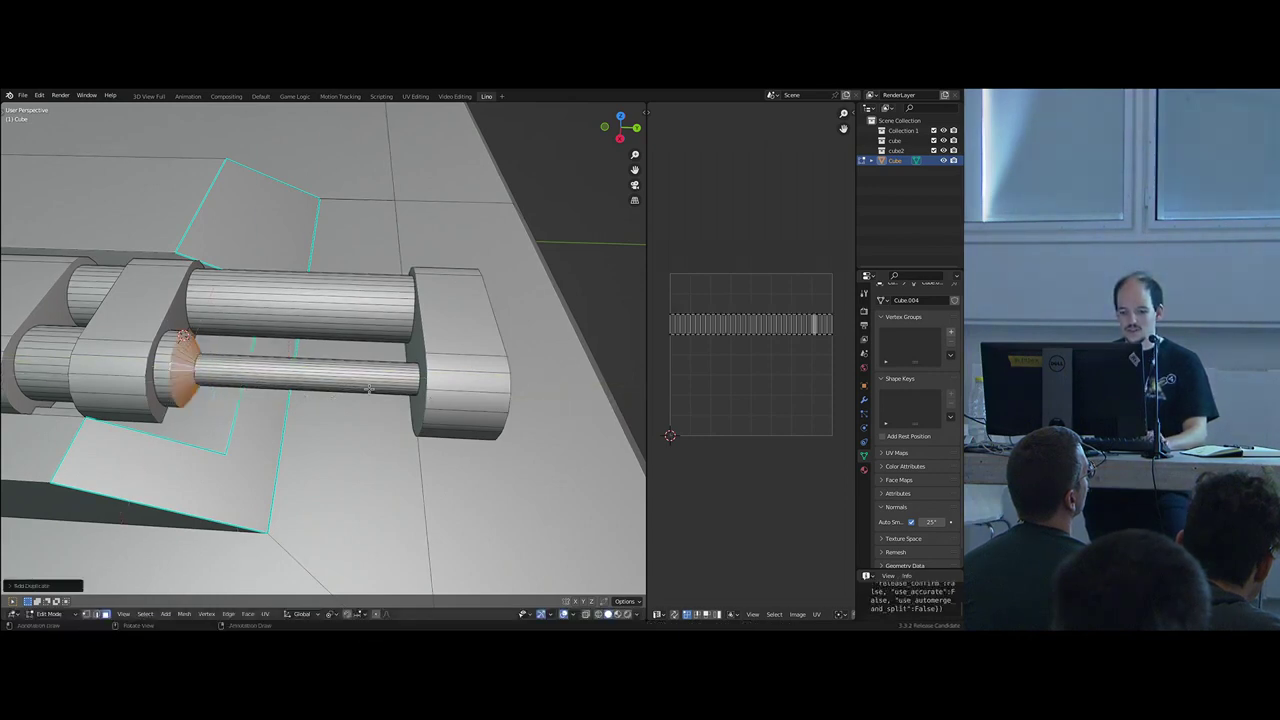
pyautogui.press('g')
pyautogui.press('y')
pyautogui.click(459, 388)
pyautogui.write('sy-1')
pyautogui.press('Return')
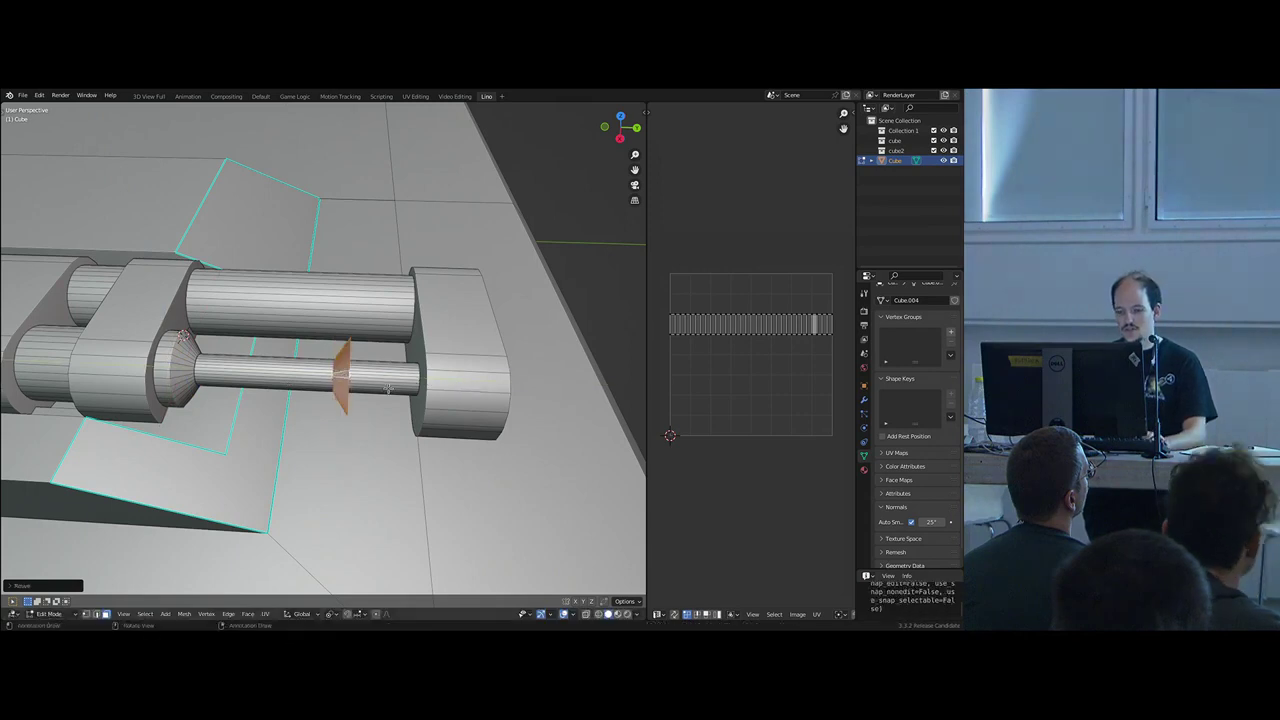
# - Extrude the flipped chamfer ring along Y into the end block to form a matching collar
pyautogui.press('g')
pyautogui.press('y')
pyautogui.rightClick(394, 396)
pyautogui.press('e')
pyautogui.rightClick(390, 397)
pyautogui.press('g')
pyautogui.press('y')
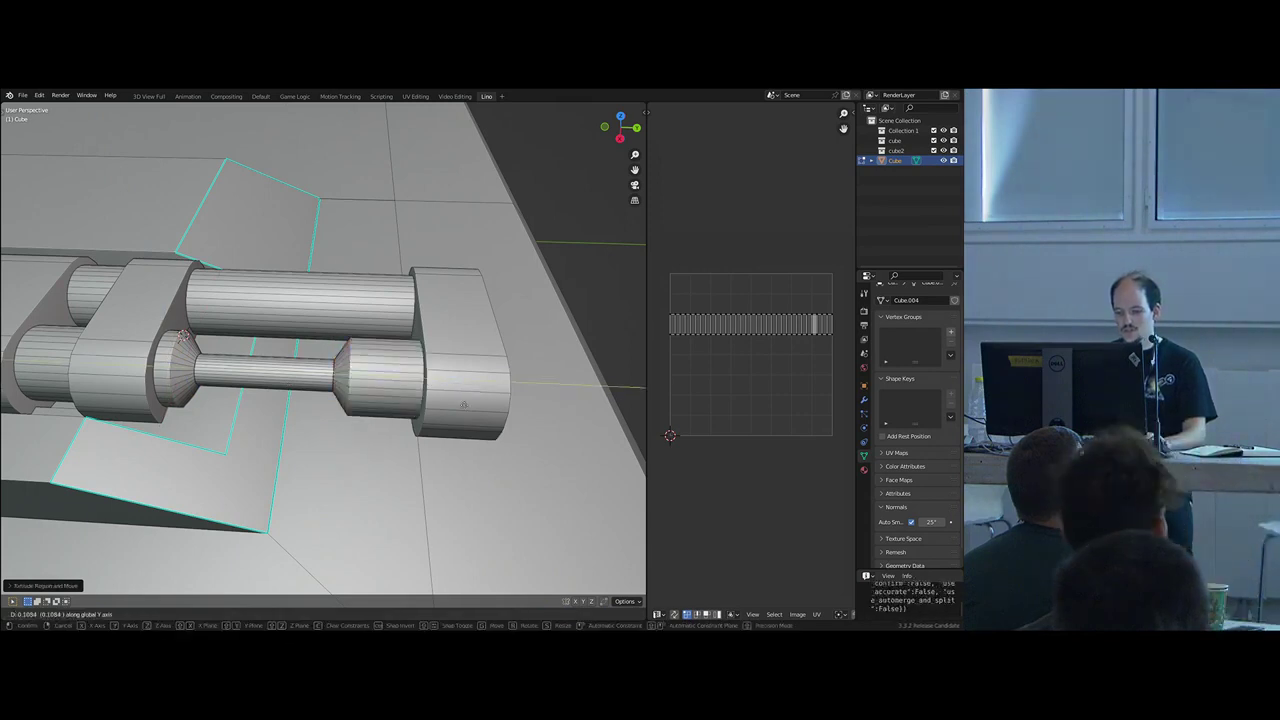
pyautogui.click(470, 402)
# - Select the whole collar, recalculate its normals and shift it along Y
pyautogui.keyDown('alt'); pyautogui.rightClick(416, 392); pyautogui.keyUp('alt')
pyautogui.hotkey('ctrl', 'l')
pyautogui.hotkey('shift', 'n')
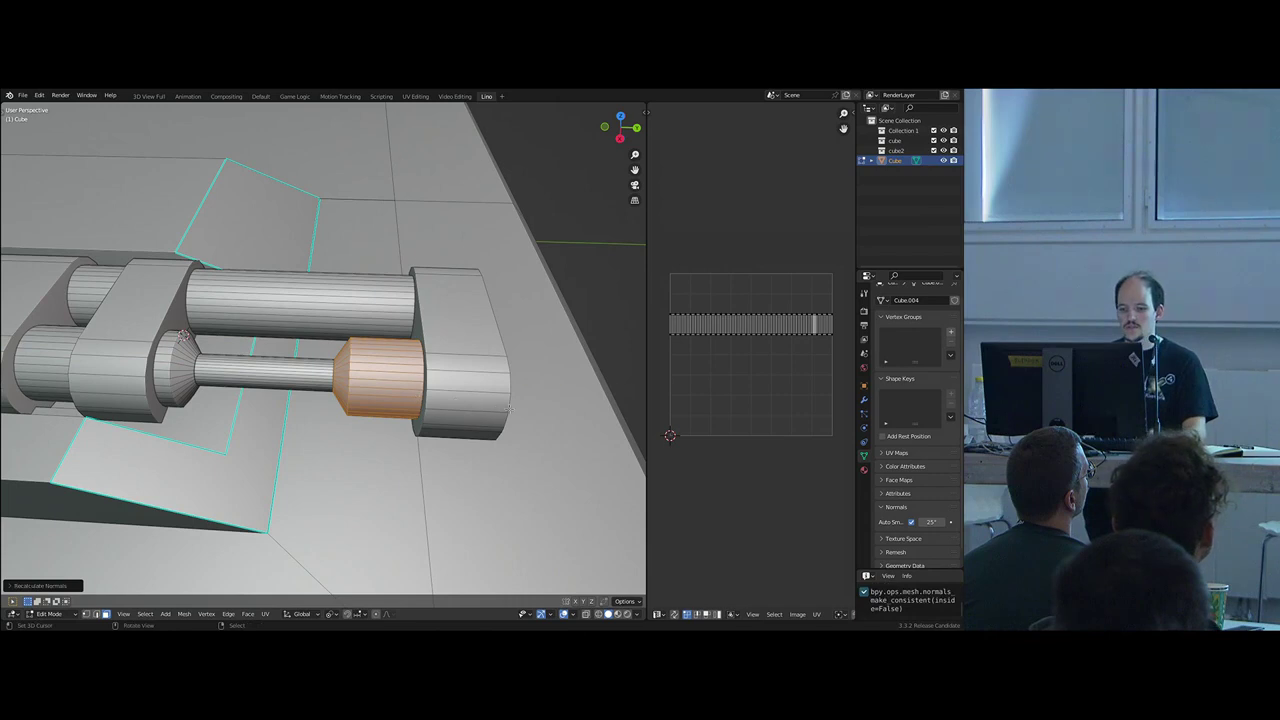
pyautogui.press('g')
pyautogui.press('y')
pyautogui.click(488, 395)
# - Select the thin rod section's face ring and switch the transform orientation to Gimbal
pyautogui.keyDown('alt'); pyautogui.rightClick(292, 377); pyautogui.keyUp('alt')
pyautogui.moveTo(372, 420); pyautogui.dragTo(386, 396, button='middle')
pyautogui.press('s')
pyautogui.hotkey('shift', 'y')
pyautogui.rightClick(394, 404)
pyautogui.press(',')
pyautogui.press('s')
pyautogui.hotkey('shift', 'y')
pyautogui.press('Escape')
# - Set the transform pivot point to Median Point, keeping only the thin rod section selected
pyautogui.moveTo(432, 460); pyautogui.dragTo(426, 408, button='middle')
pyautogui.press('l')
pyautogui.press(',')
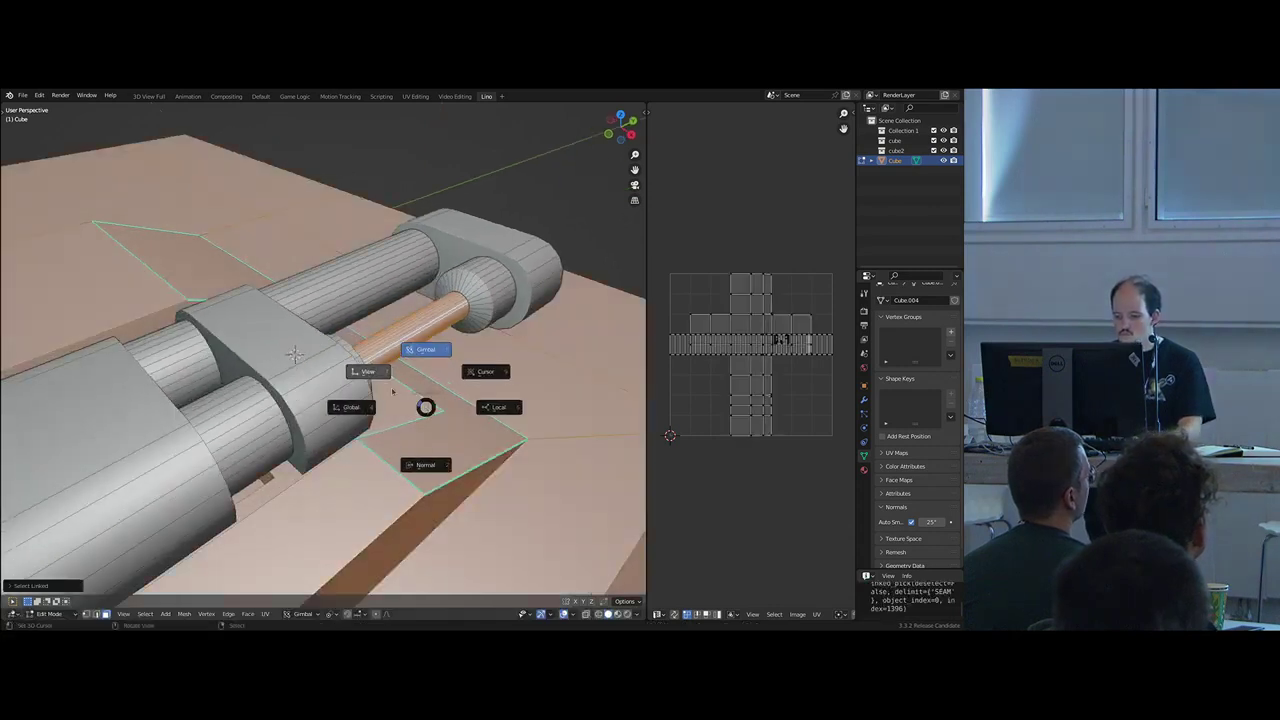
pyautogui.press('Escape')
pyautogui.press('.')
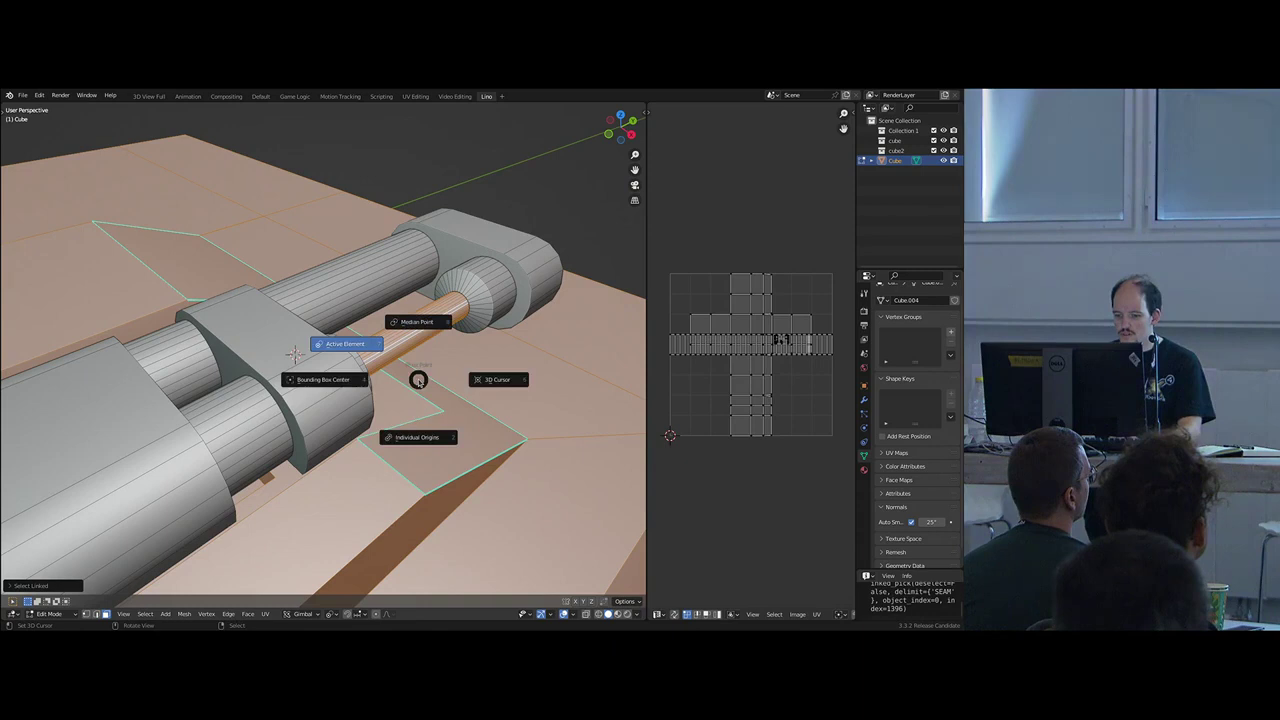
pyautogui.click(420, 327)
pyautogui.hotkey('ctrl', 'z')
# - Thicken the thin rod section by scaling it on every axis except Y
pyautogui.press('s')
pyautogui.rightClick(480, 401)
pyautogui.press('s')
pyautogui.hotkey('shift', 'y')
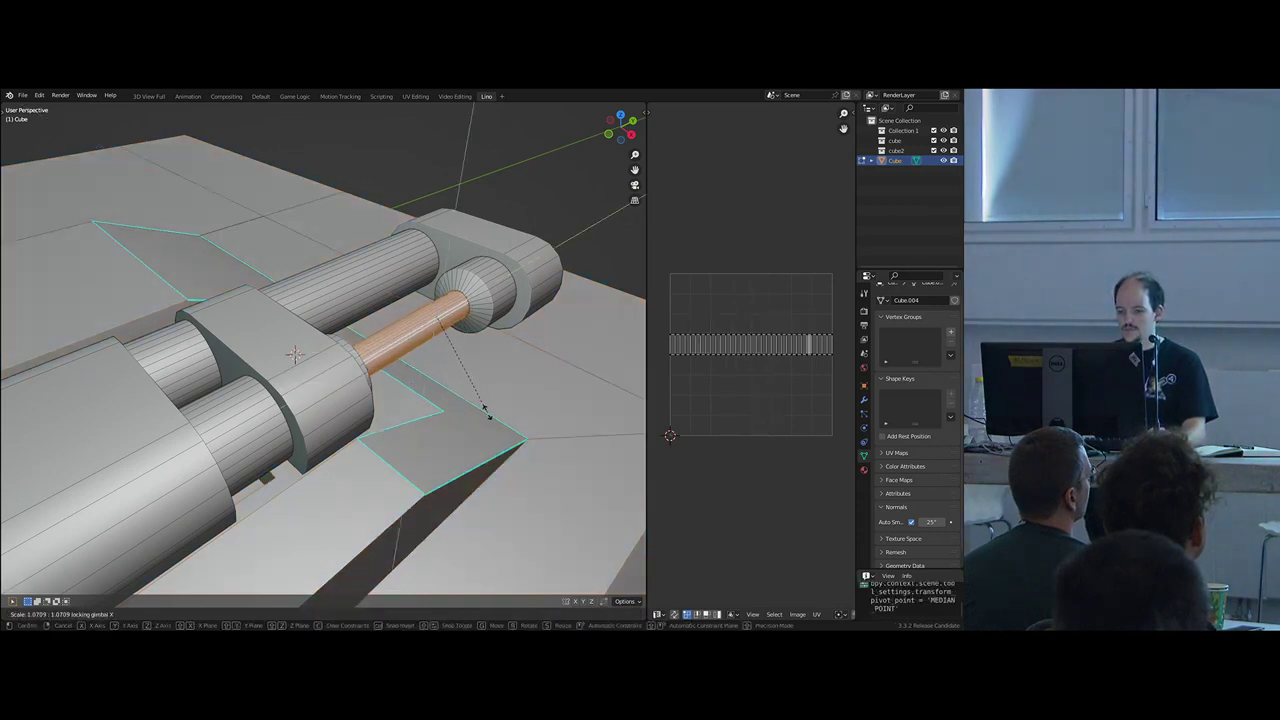
pyautogui.click(503, 445)
# - Select all parts of the detailed rod, duplicate them and move the copy along X over the plain rod
pyautogui.moveTo(503, 445); pyautogui.dragTo(272, 392, button='middle')
pyautogui.click(336, 400)
pyautogui.press('l')
pyautogui.press('l')
pyautogui.hotkey('shift', 'd')
pyautogui.press('z')
pyautogui.rightClick(316, 376)
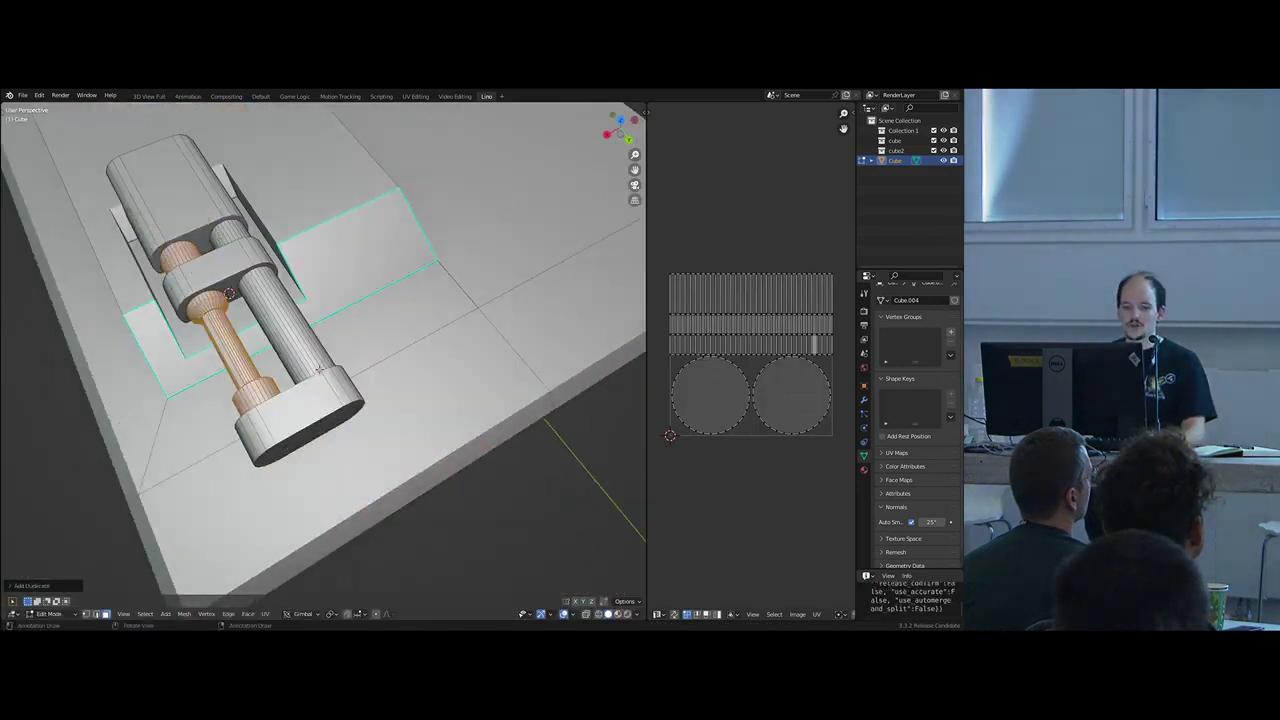
pyautogui.press('g')
pyautogui.press('x')
pyautogui.click(296, 370)
# - Select the original plain rod and hide it
pyautogui.hotkey('alt', 'a')
pyautogui.press('l')
pyautogui.hotkey('alt', 'a')
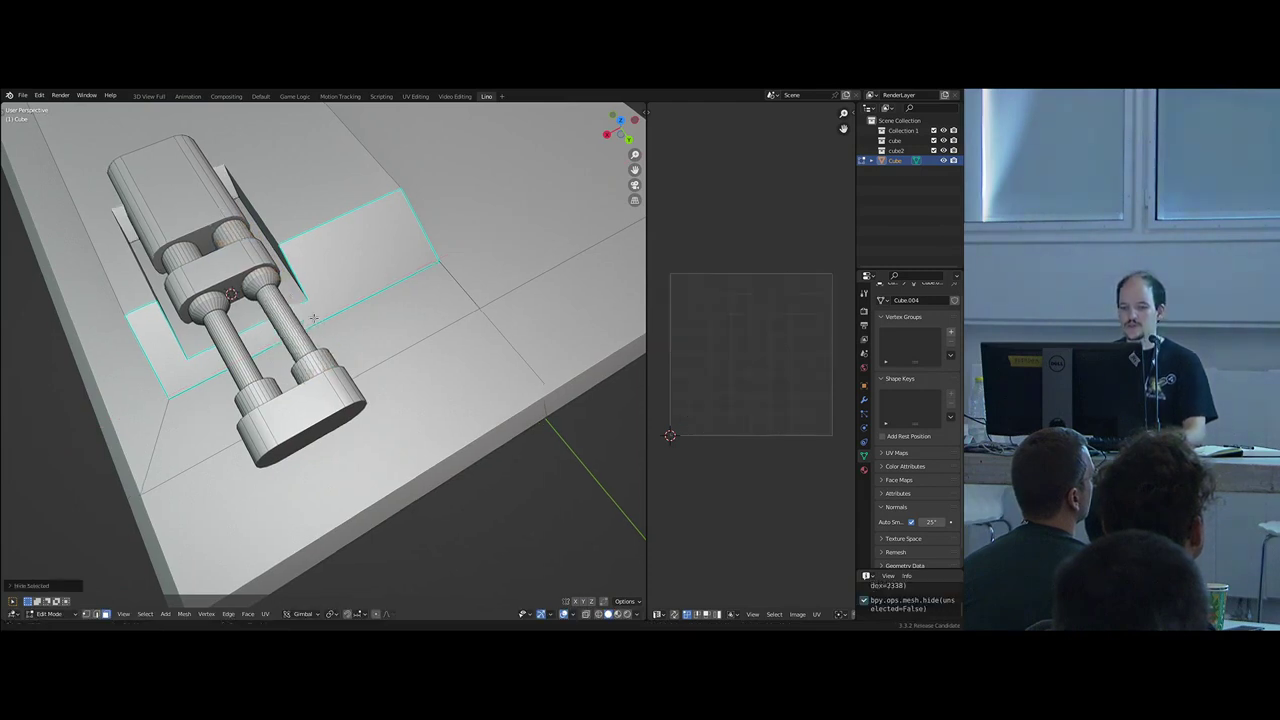
# - Select the leftover linked geometry around the rod and delete its vertices
pyautogui.press('Tab')
pyautogui.moveTo(276, 336); pyautogui.dragTo(354, 377, button='middle')
pyautogui.scroll(-5, 350, 380)
pyautogui.press('Tab')
pyautogui.press('l')
pyautogui.rightClick(325, 379)
pyautogui.press('l')
pyautogui.press('x')
pyautogui.click(325, 378)
pyautogui.press('Tab')
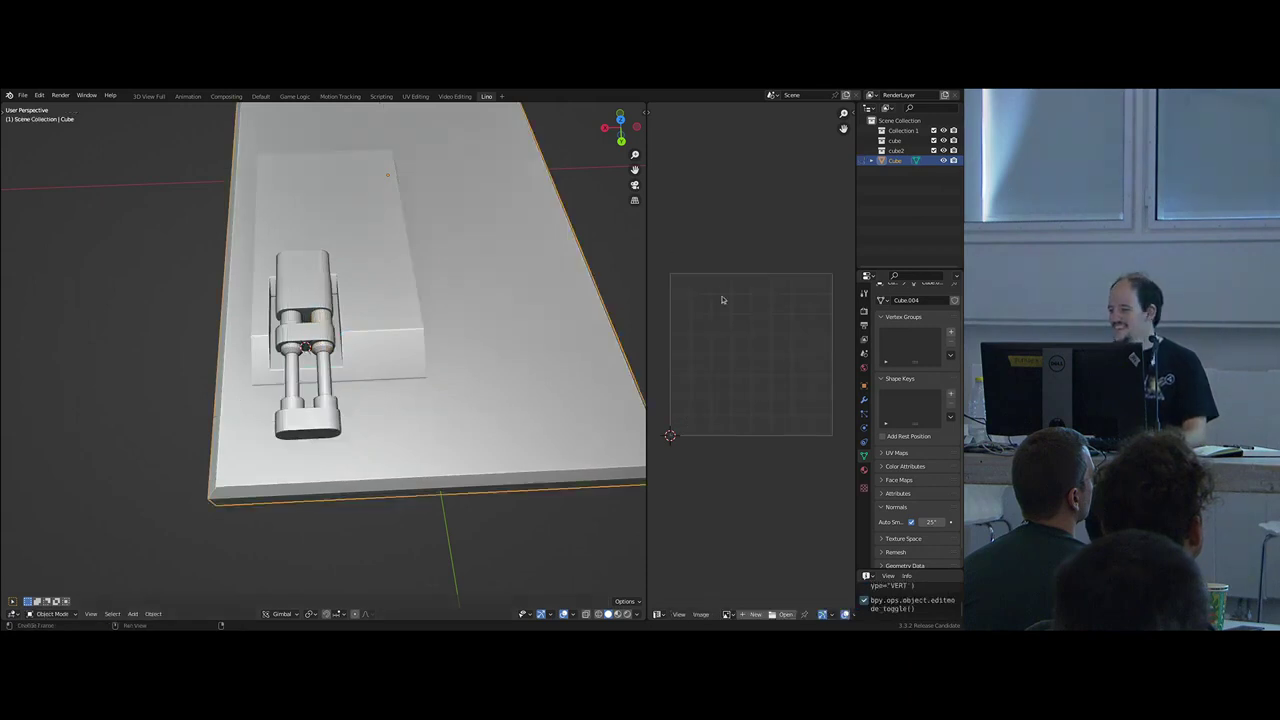
# - Add a Mirror modifier with the X and Y axes and bisect on X, Y and Z, and deselect the panel
pyautogui.click(864, 401)
pyautogui.click(893, 310)
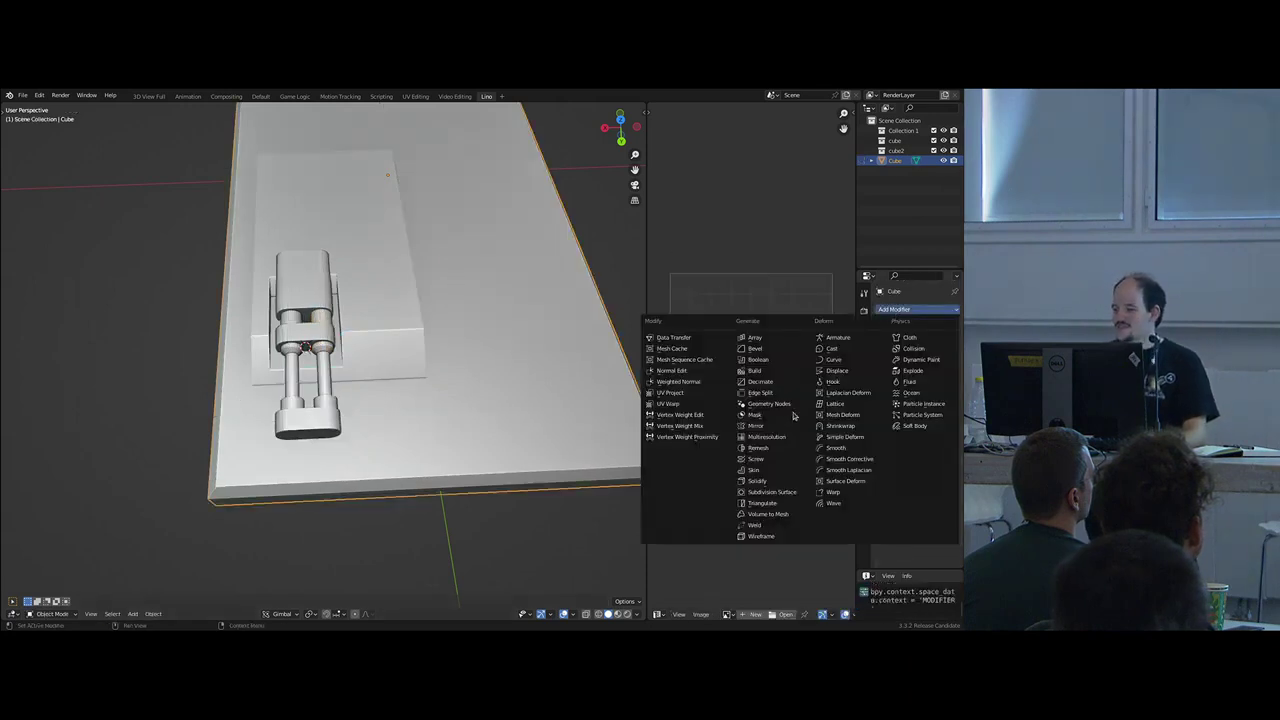
pyautogui.click(772, 426)
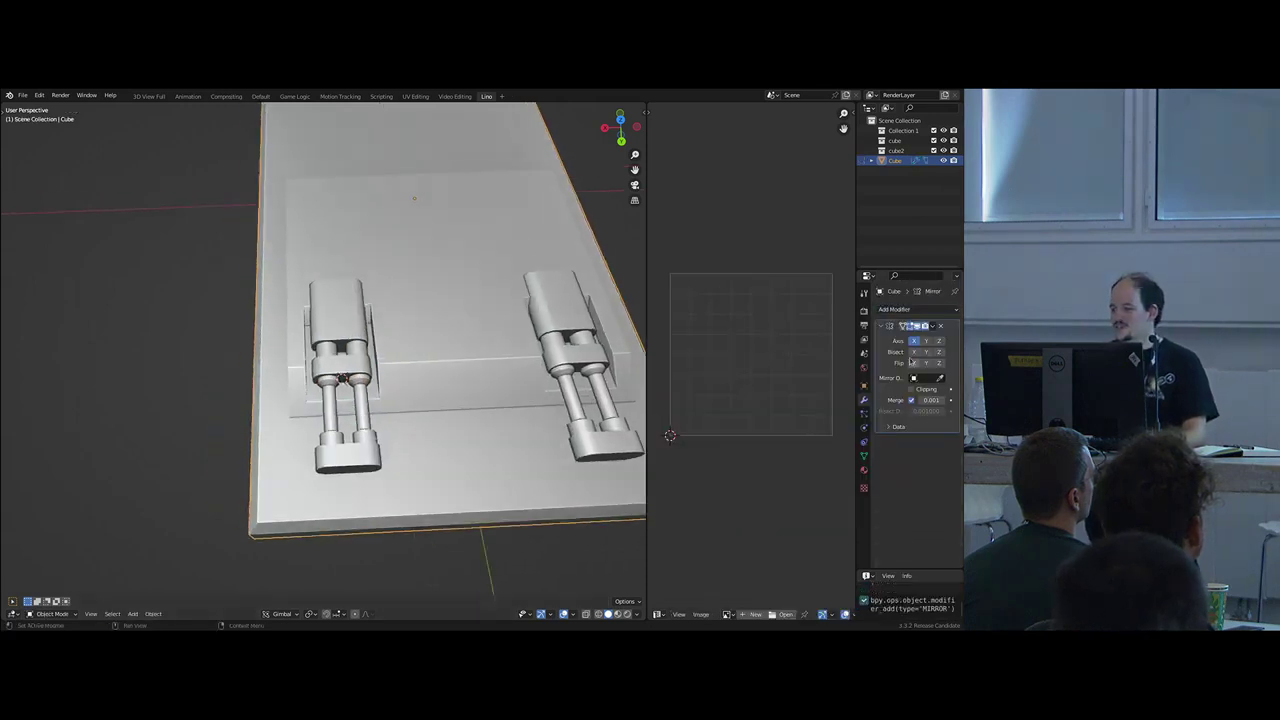
pyautogui.click(926, 352)
pyautogui.scroll(-5, 540, 330)
pyautogui.moveTo(480, 320); pyautogui.dragTo(342, 396, button='middle')
pyautogui.hotkey('alt', 'a')
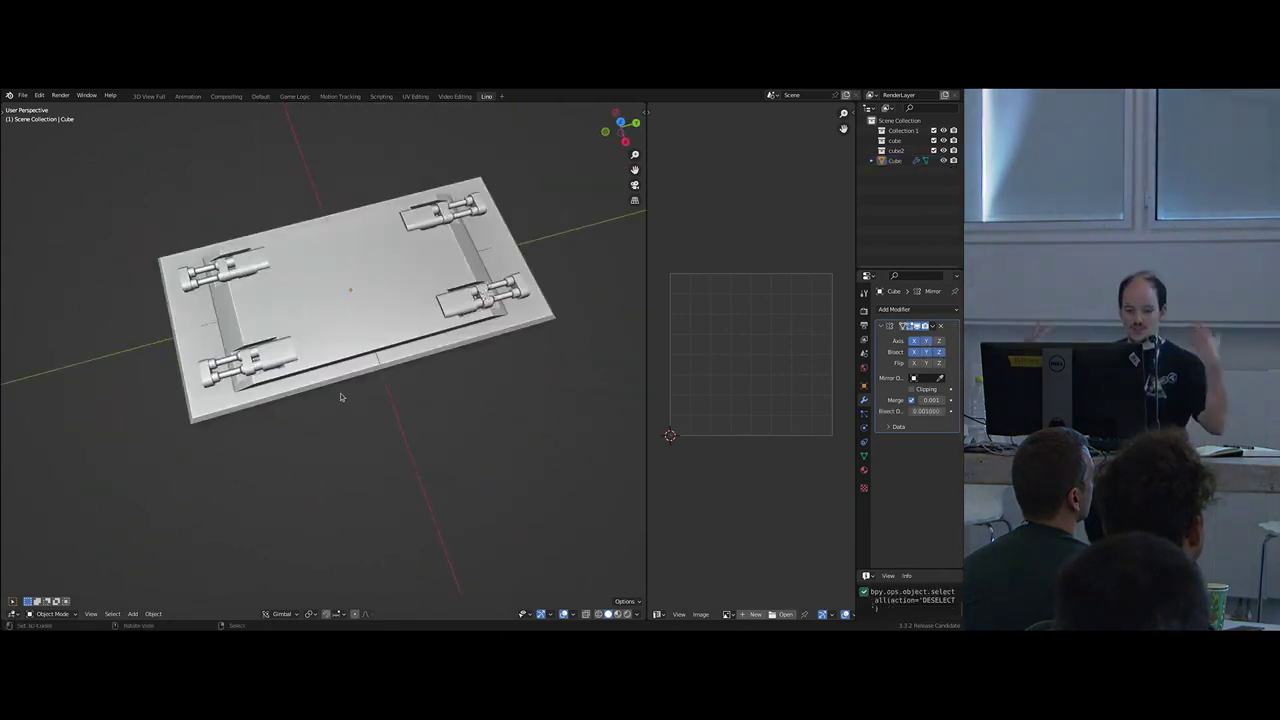
# - Extrude the end face of the rod casing, enlarge it, and extrude it again into a wider section toward the panel's middle
pyautogui.press('Tab')
pyautogui.scroll(8, 330, 360)
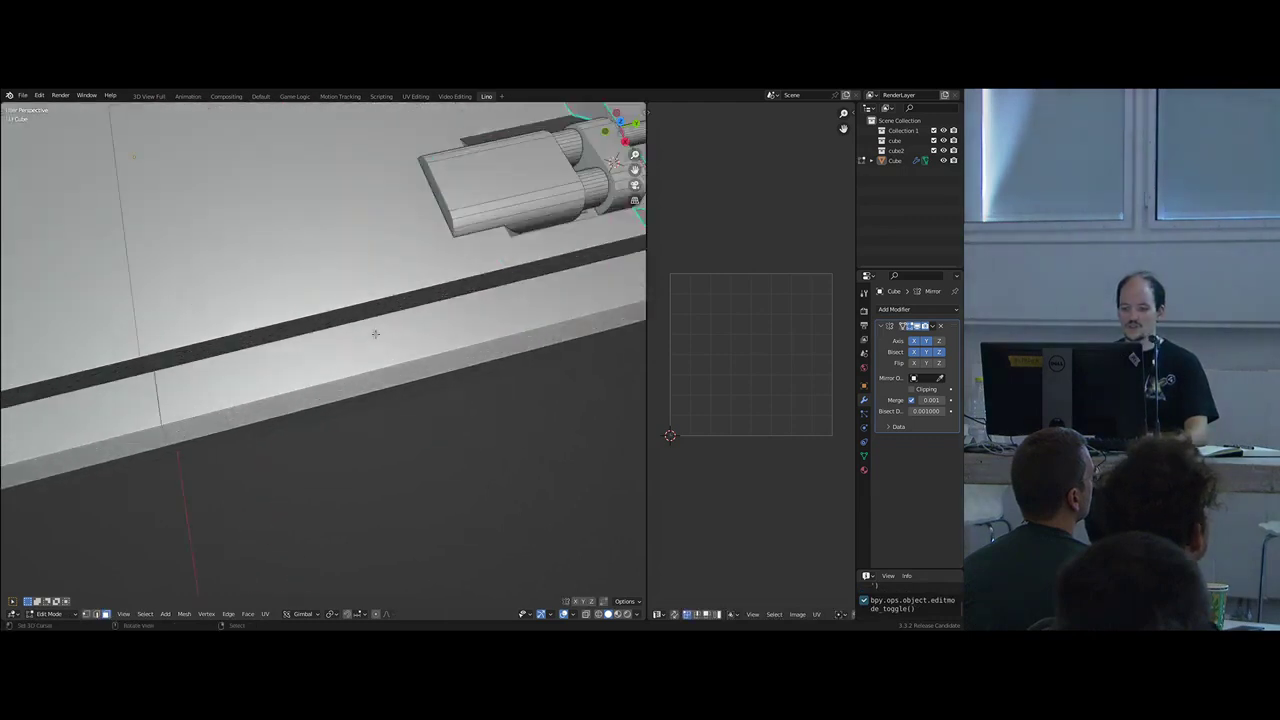
pyautogui.moveTo(360, 300); pyautogui.dragTo(380, 287, button='middle')
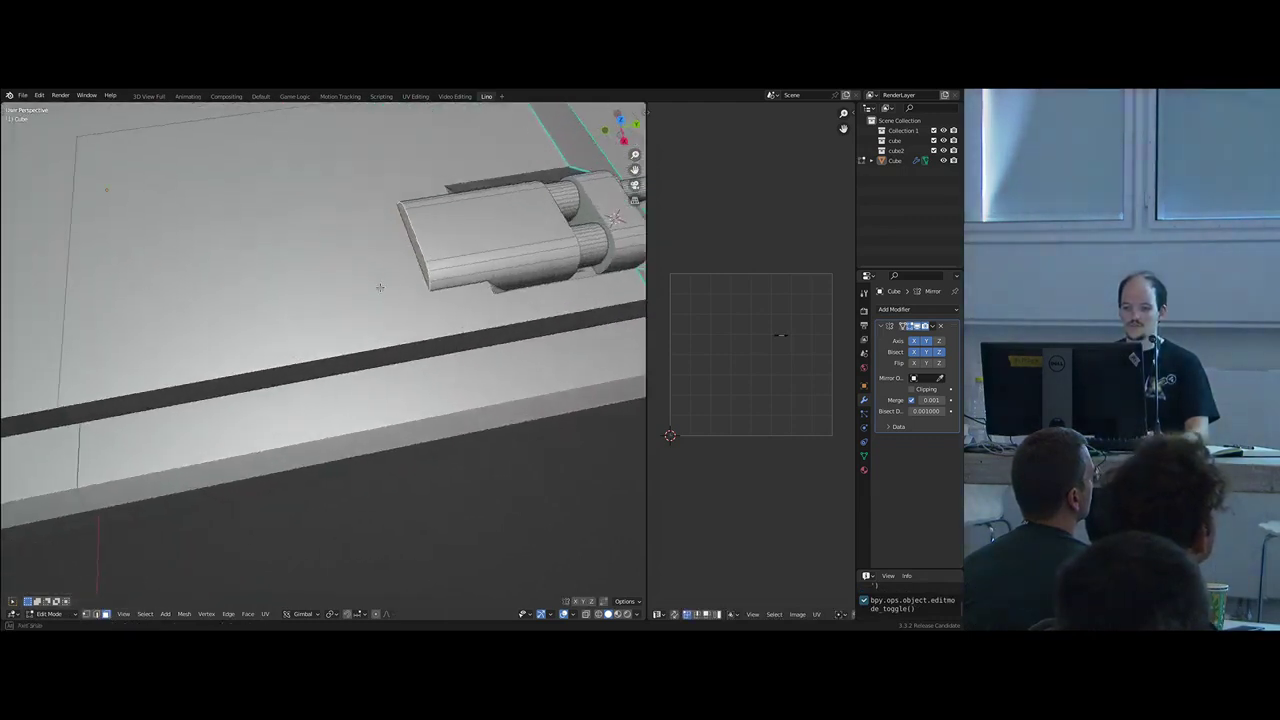
pyautogui.press('e')
pyautogui.rightClick(460, 333)
pyautogui.press('s')
pyautogui.click(472, 355)
pyautogui.press('e')
pyautogui.click(286, 366)
pyautogui.scroll(-4, 298, 358)
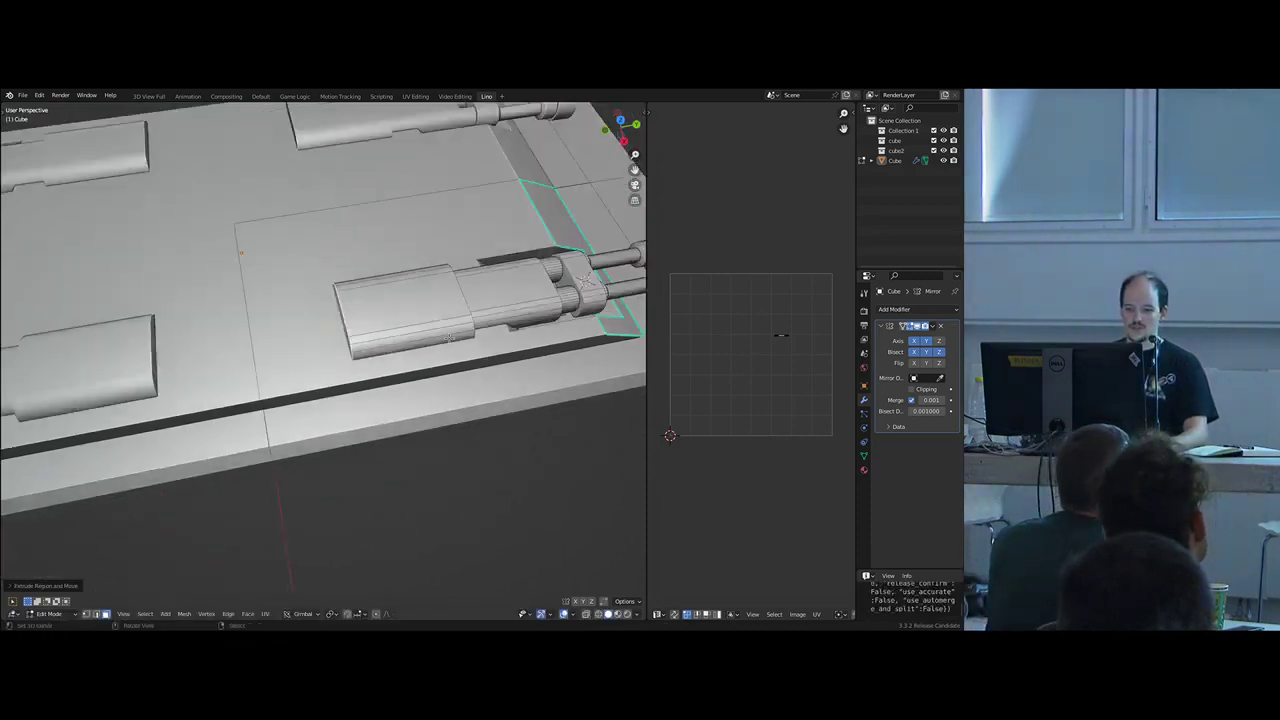
# - Enable the Mirror modifier's Clipping and move the wider casing's end face along Y to the mirror centre line
pyautogui.press('g')
pyautogui.press('y')
pyautogui.click(381, 325)
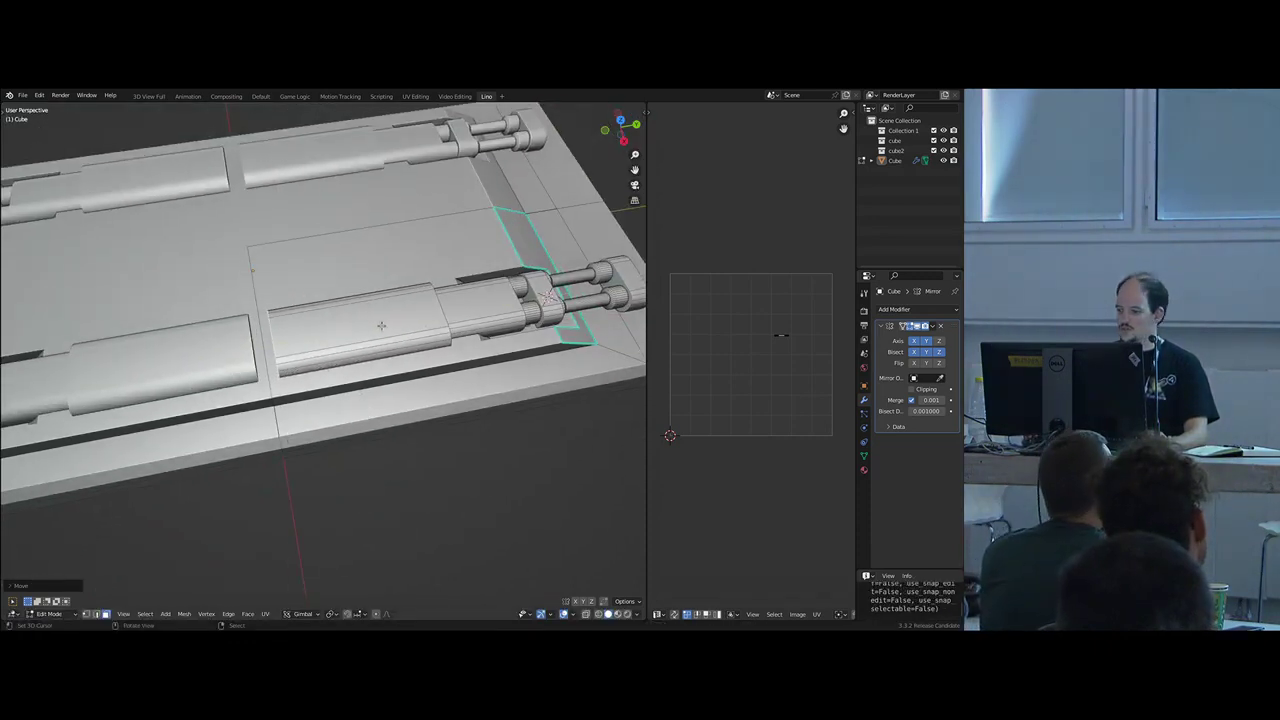
pyautogui.click(925, 391)
pyautogui.press('g')
pyautogui.press('y')
pyautogui.click(318, 388)
pyautogui.moveTo(318, 388); pyautogui.dragTo(474, 335, button='middle')
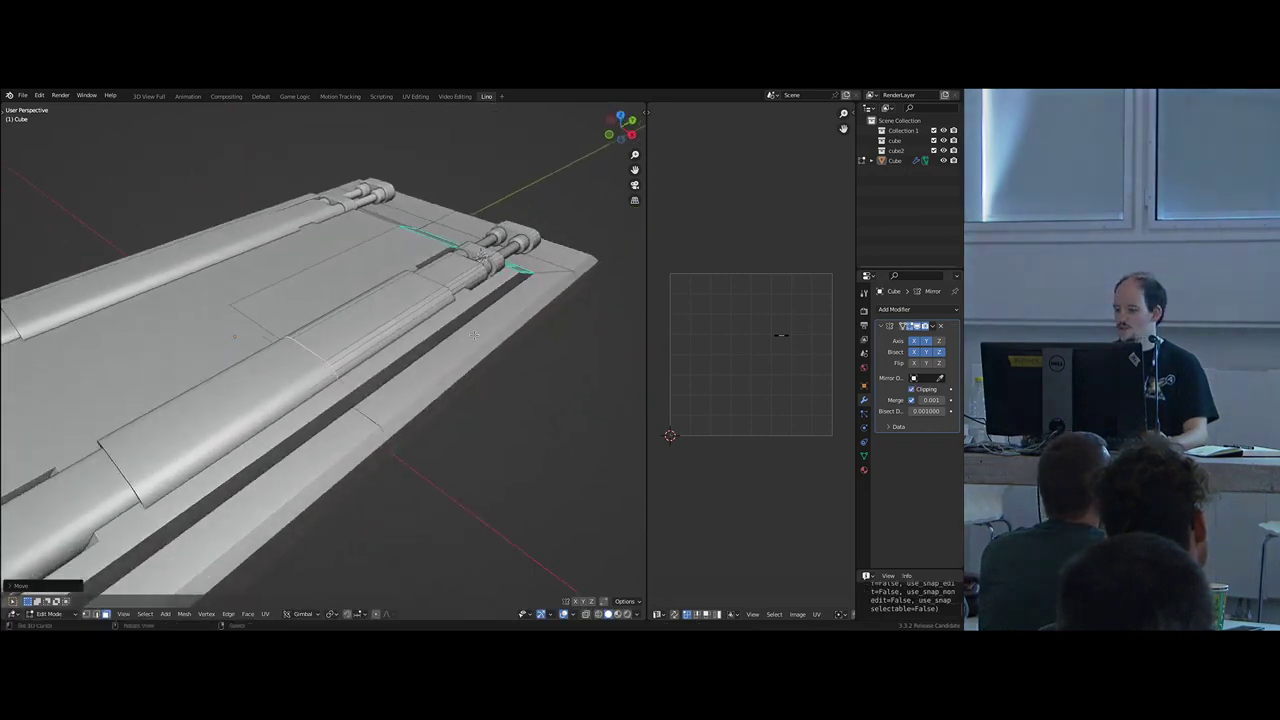
# - Compare the panel with the Mirror modifier's Y axis switched off and back on
pyautogui.click(928, 343)
pyautogui.scroll(-2, 534, 357)
pyautogui.press('Tab')
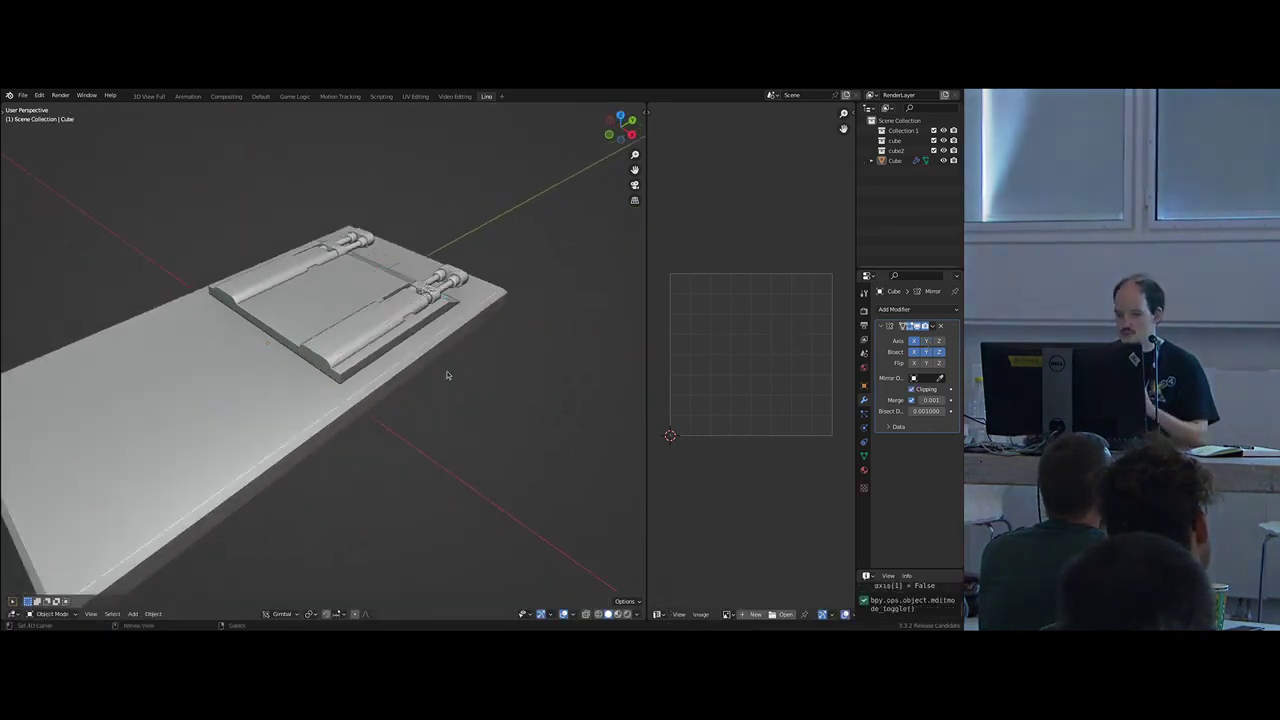
pyautogui.click(929, 341)
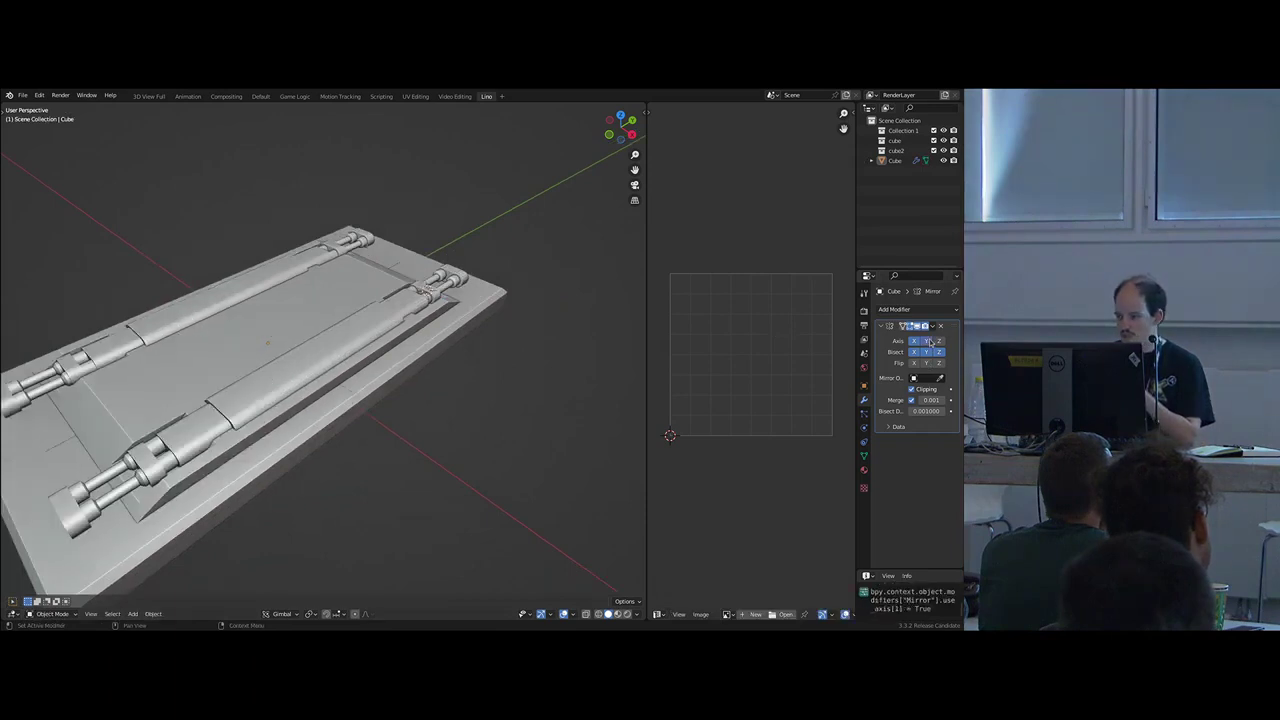
# - Duplicate the sloped faces at the recess's end and move the copy along Y onto the panel's rim
pyautogui.scroll(5, 389, 401)
pyautogui.press('Tab')
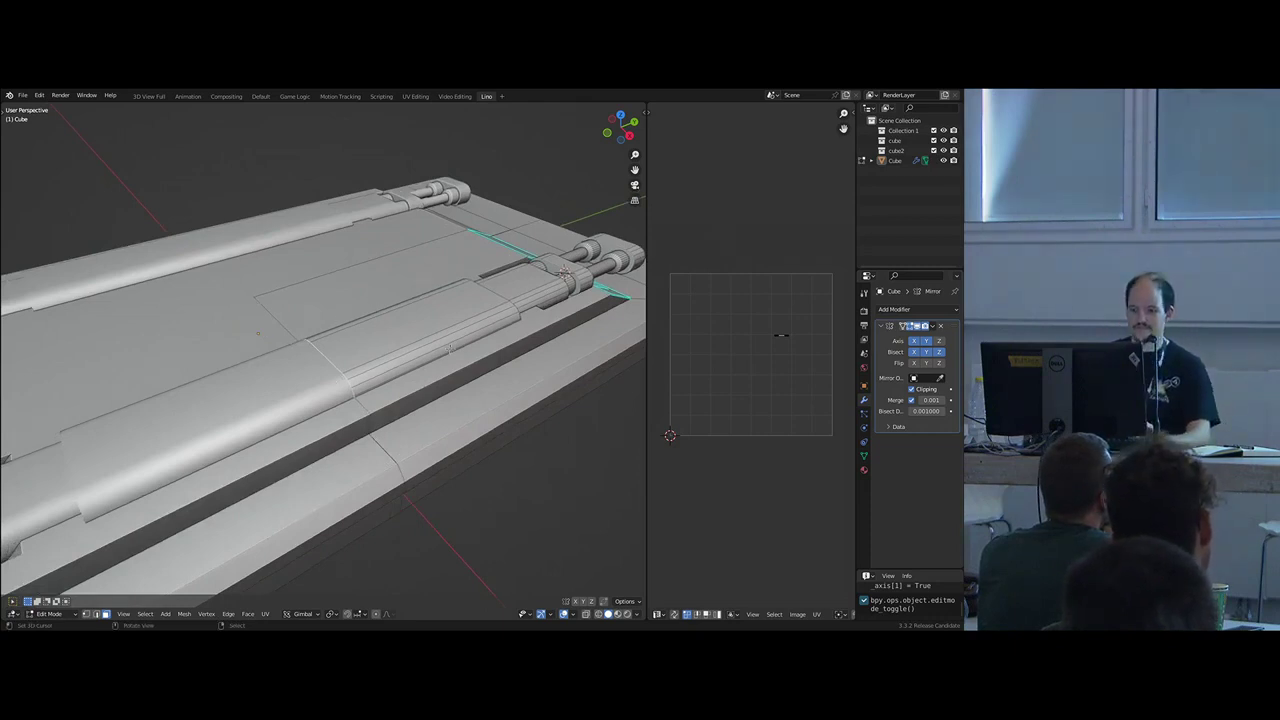
pyautogui.moveTo(448, 348); pyautogui.dragTo(355, 302, button='middle')
pyautogui.moveTo(354, 352); pyautogui.dragTo(260, 385, button='middle')
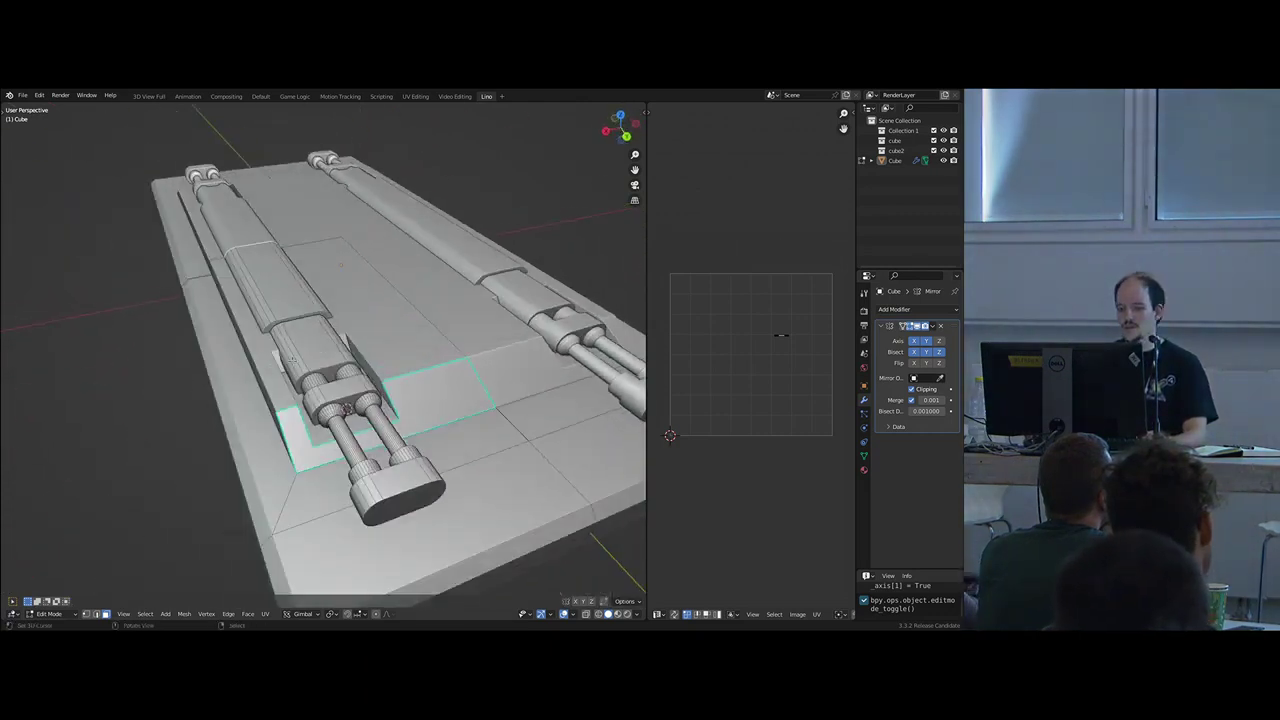
pyautogui.press('2')
pyautogui.hotkey('ctrl', 'r')
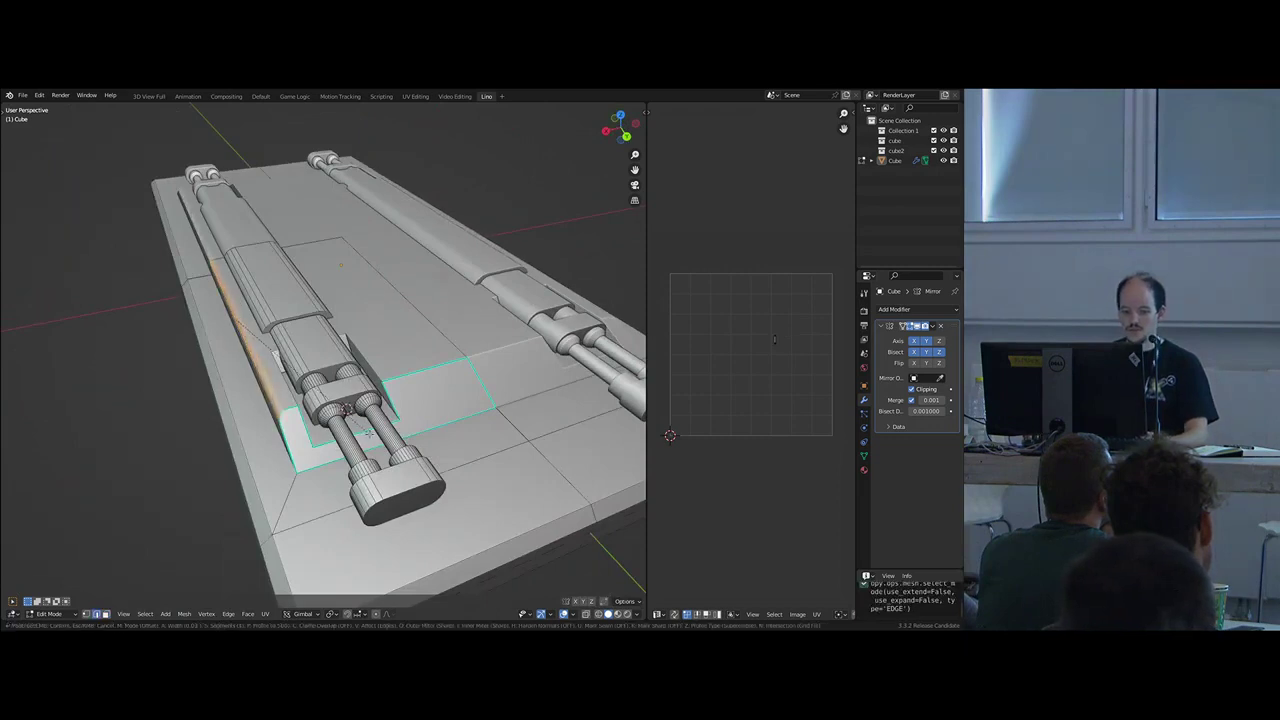
pyautogui.press('Escape')
pyautogui.moveTo(369, 432); pyautogui.dragTo(366, 374, button='middle')
pyautogui.press('3')
pyautogui.hotkey('shift', 'd')
pyautogui.press('g')
pyautogui.press('y')
pyautogui.click(436, 404)
# - Delete the vertices of the duplicated slope faces
pyautogui.moveTo(436, 404); pyautogui.dragTo(455, 388, button='middle')
pyautogui.press('2')
pyautogui.rightClick(335, 349)
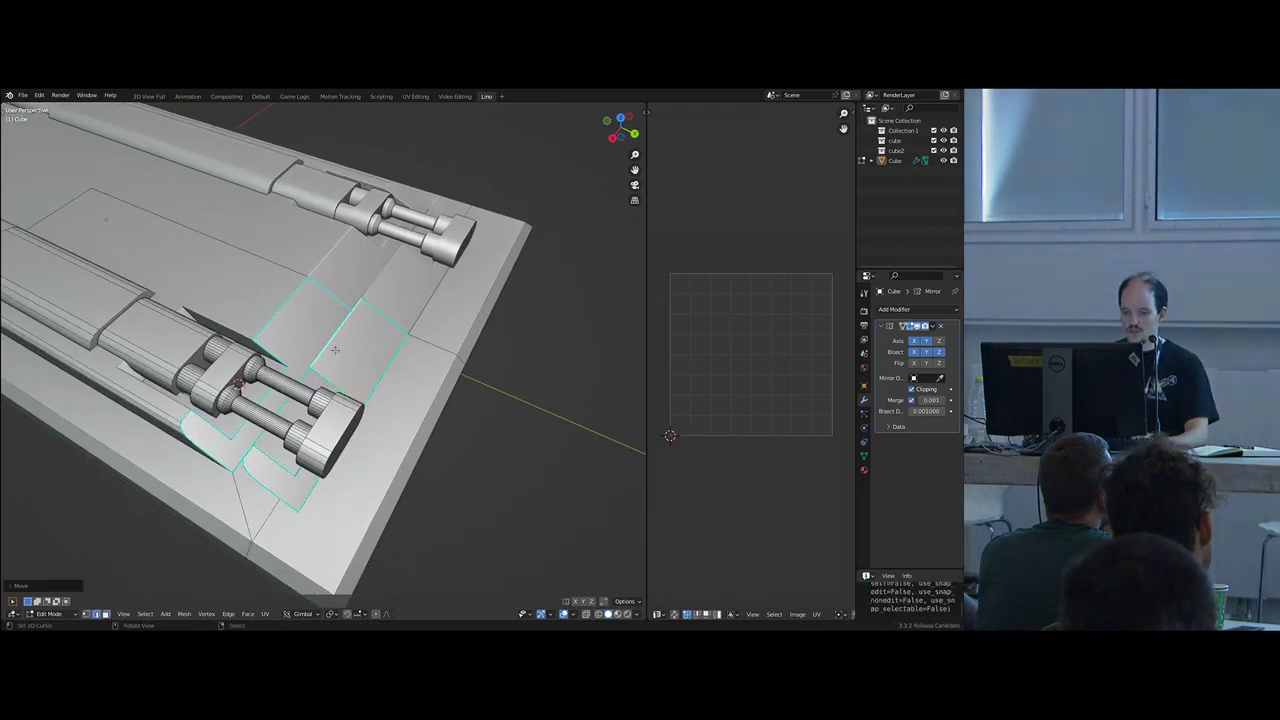
pyautogui.moveTo(356, 354); pyautogui.dragTo(384, 354, button='middle')
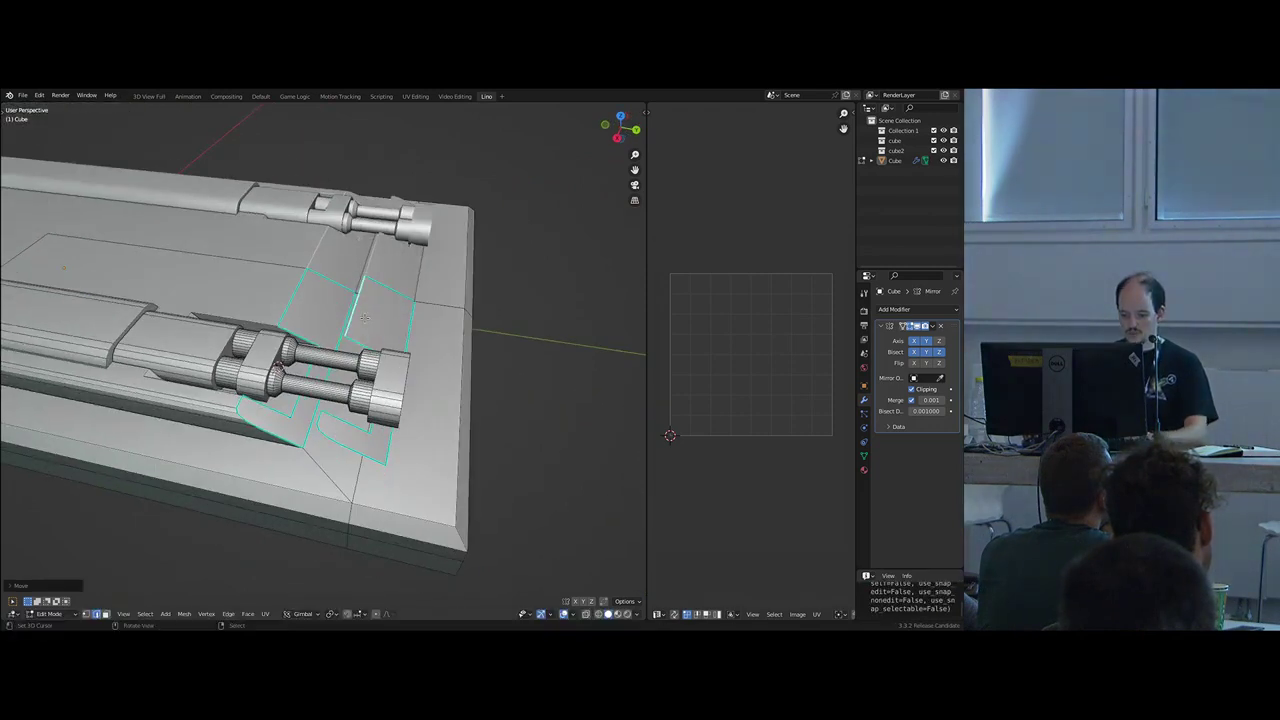
pyautogui.press('x')
pyautogui.click(310, 311)
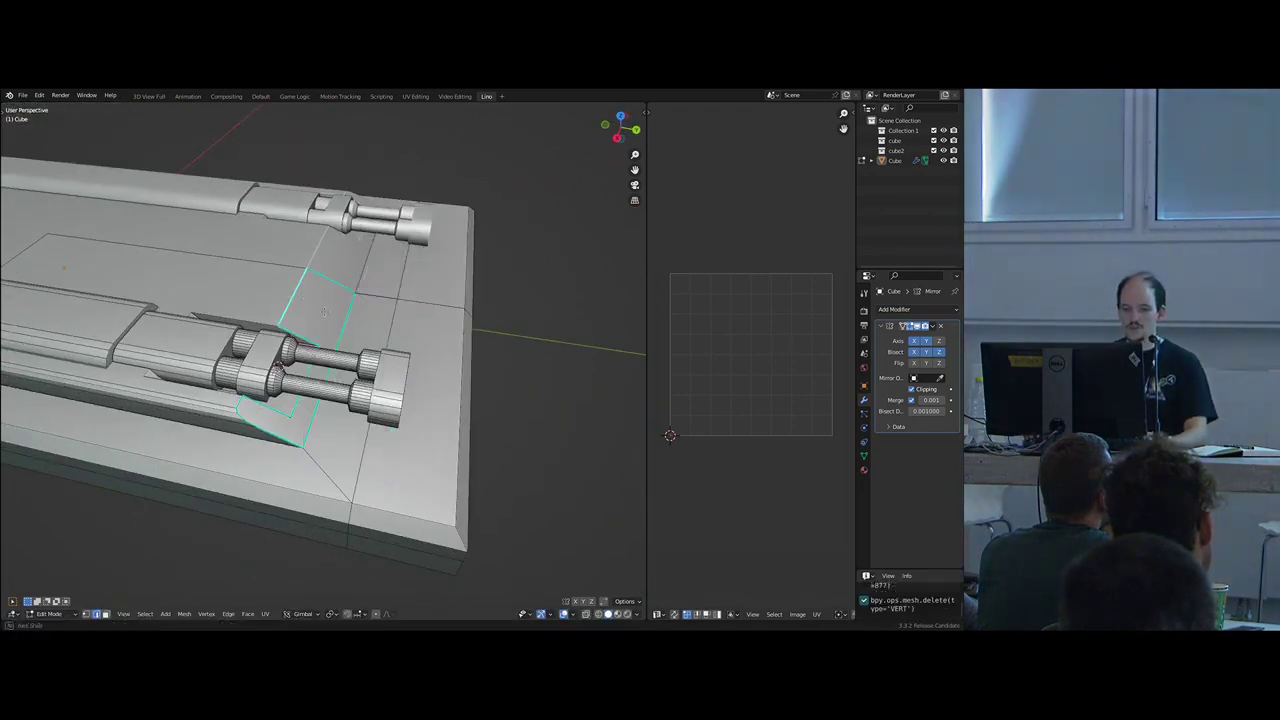
# - Extrude the recess's end edge along Y and shift the new geometry along Z to form a central block on the panel's rim
pyautogui.moveTo(323, 312); pyautogui.dragTo(235, 273, button='middle')
pyautogui.press('e')
pyautogui.press('y')
pyautogui.moveTo(308, 306); pyautogui.dragTo(357, 340, button='middle')
pyautogui.press('g')
pyautogui.press('z')
pyautogui.click(375, 340)
pyautogui.press('g')
pyautogui.press('z')
pyautogui.click(385, 324)
pyautogui.press('g')
pyautogui.press('z')
pyautogui.click(422, 311)
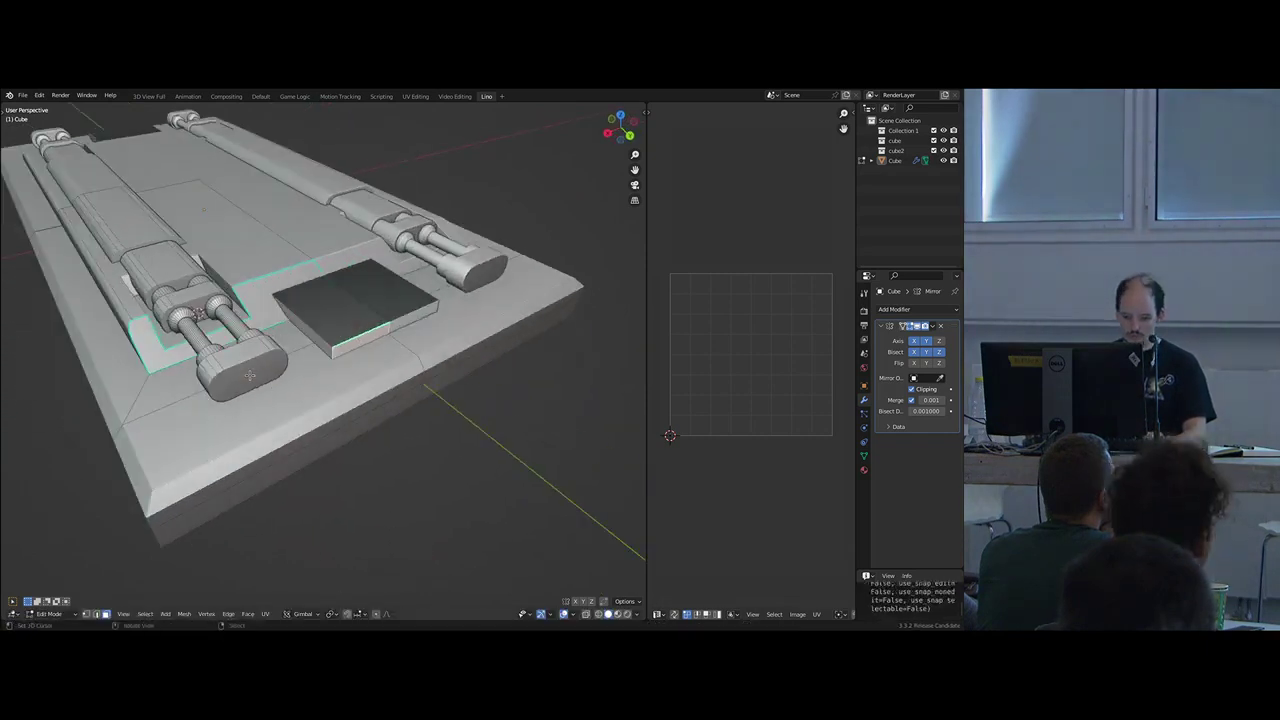
# - Duplicate the rounded end face of the rod and move the copy along Y and X toward the panel's outer corner
pyautogui.rightClick(250, 375)
pyautogui.moveTo(250, 375); pyautogui.dragTo(318, 362, button='middle')
pyautogui.hotkey('shift', 'd')
pyautogui.press('g')
pyautogui.press('y')
pyautogui.click(480, 390)
pyautogui.moveTo(480, 390); pyautogui.dragTo(434, 414, button='middle')
pyautogui.press('g')
pyautogui.press('x')
pyautogui.click(366, 459)
# - Extrude the duplicated rounded face along Y into a short bar
pyautogui.moveTo(320, 447); pyautogui.dragTo(352, 443, button='middle')
pyautogui.press('e')
pyautogui.press('y')
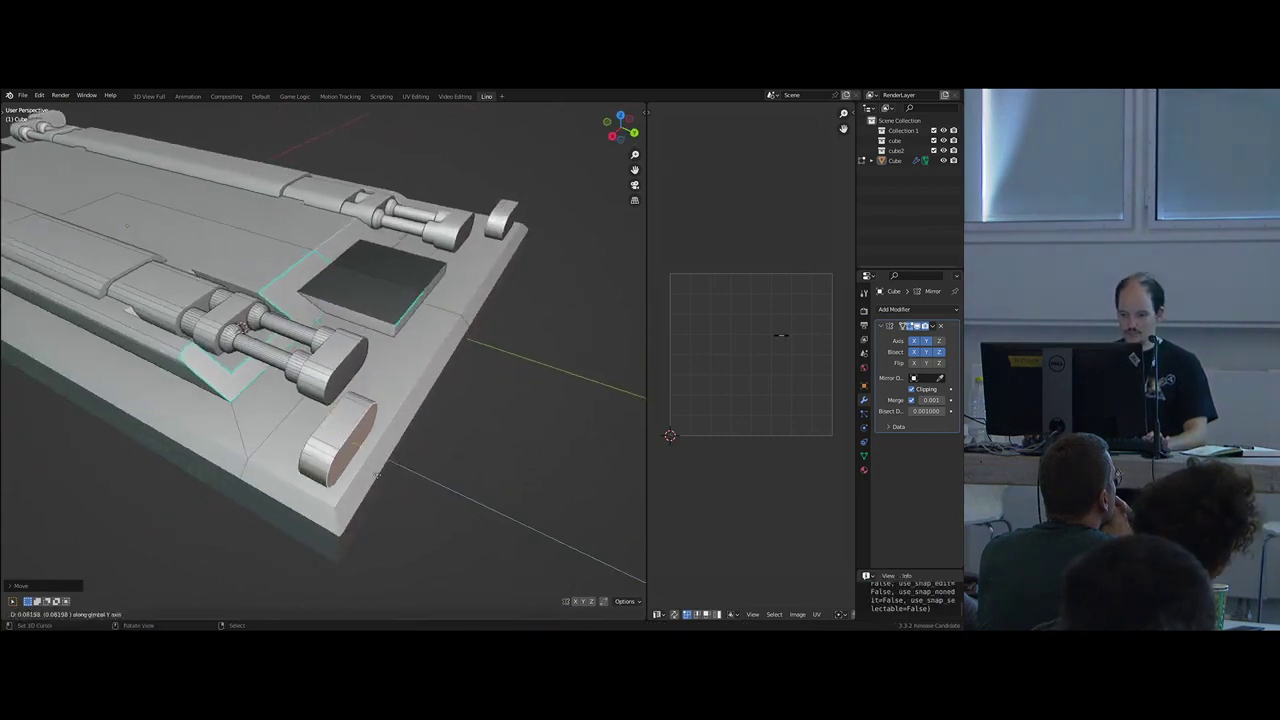
pyautogui.press('Tab')
pyautogui.press('ctrl+KP_Add')
# - Select the faces around the short bar's inner rounded end and extrude them toward the central block
pyautogui.moveTo(425, 380); pyautogui.dragTo(357, 406, button='middle')
pyautogui.scroll(6, 357, 406)
pyautogui.rightClick(226, 240)
pyautogui.hotkey('alt', 'z')
pyautogui.keyDown('ctrl'); pyautogui.click(248, 353); pyautogui.keyUp('ctrl')
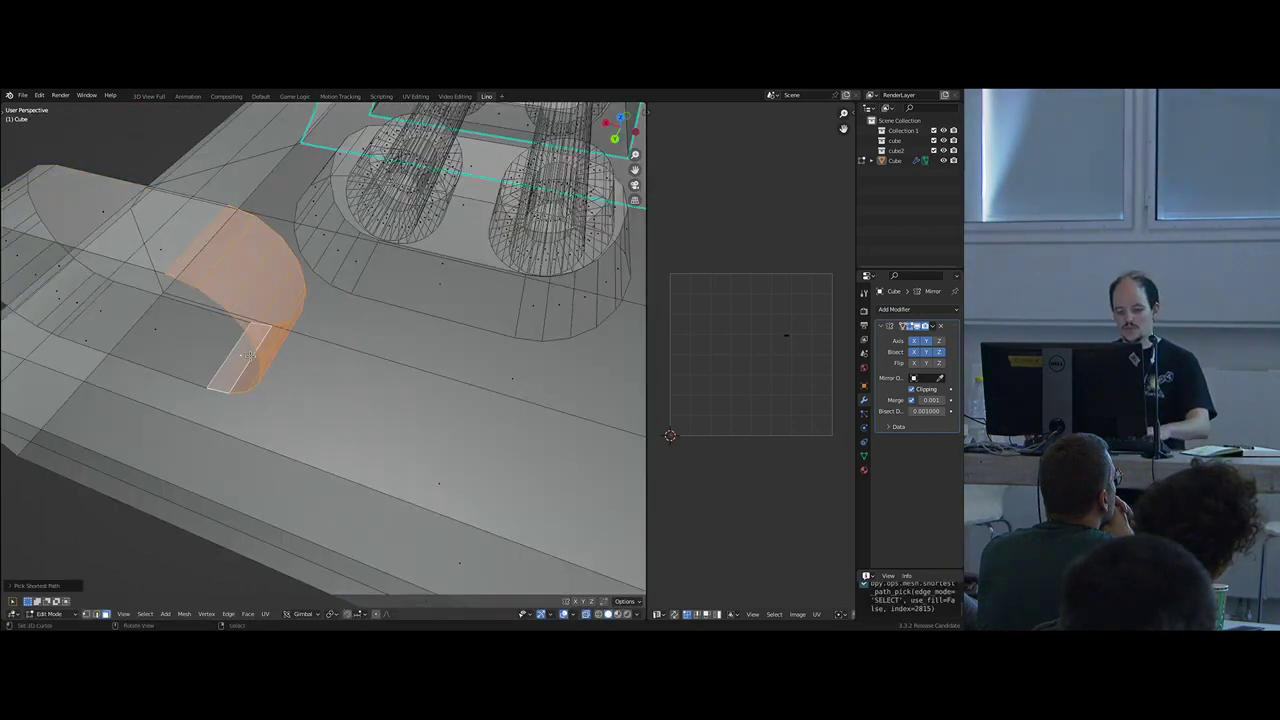
pyautogui.hotkey('alt', 'space')
pyautogui.press('Escape')
pyautogui.hotkey('alt', 'z')
pyautogui.scroll(-6, 330, 341)
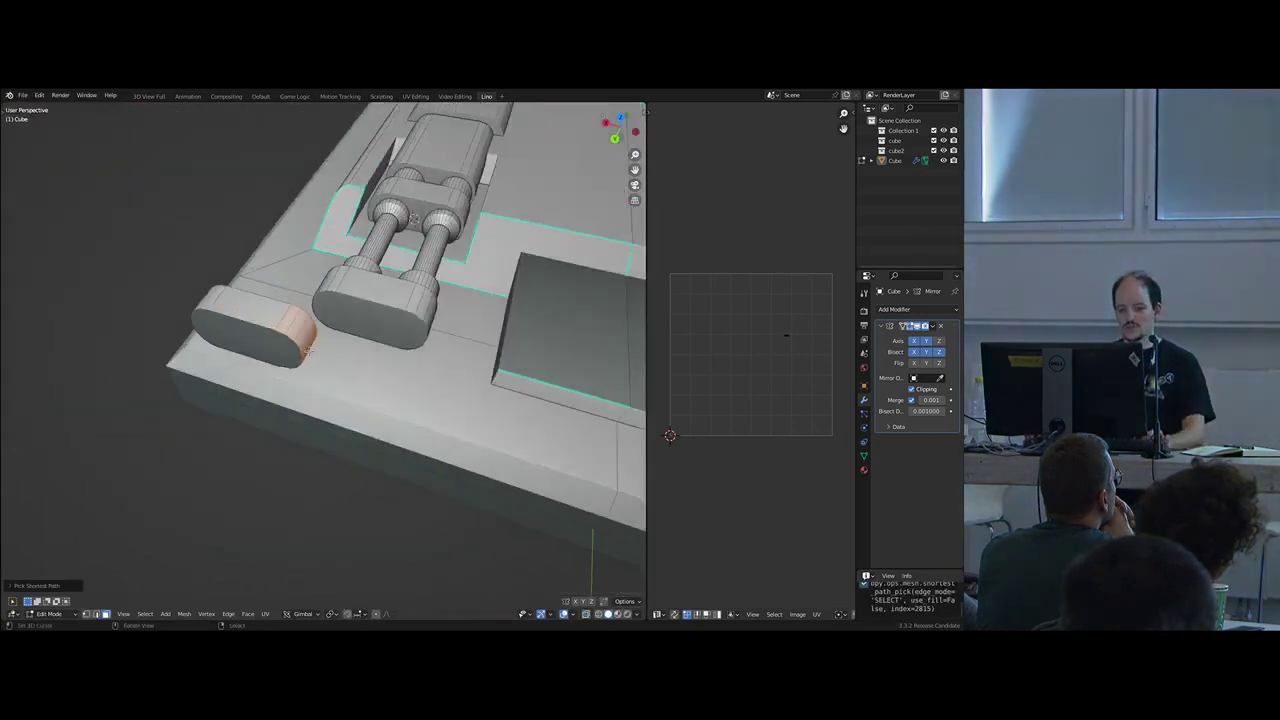
pyautogui.moveTo(330, 341); pyautogui.dragTo(385, 338, button='middle')
pyautogui.press('e')
pyautogui.click(545, 336)
pyautogui.moveTo(544, 336); pyautogui.dragTo(432, 372, button='middle')
# - Select the whole lengthened bar and move it along Y into place on the panel's rim
pyautogui.press('l')
pyautogui.press('g')
pyautogui.press('y')
pyautogui.click(423, 366)
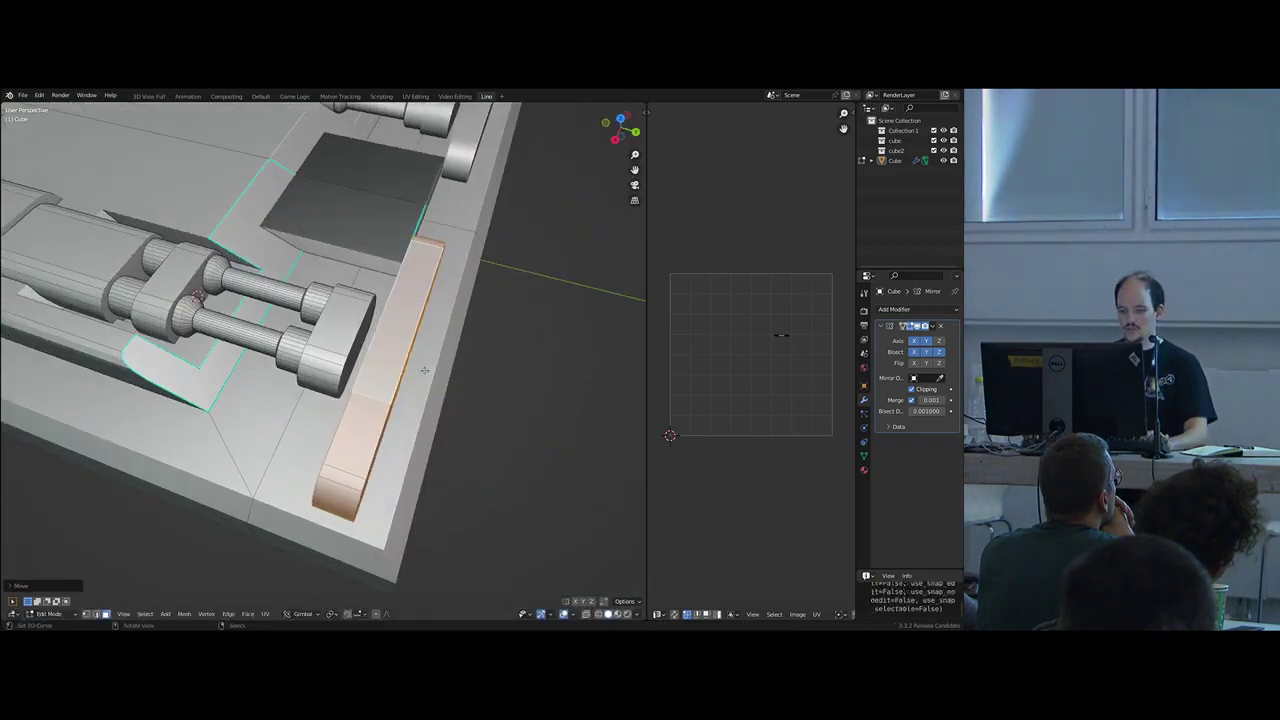
# - Recalculate the central block's normals and move its upper side edge along X to narrow the top
pyautogui.rightClick(363, 218)
pyautogui.hotkey('shift', 'n')
pyautogui.press('2')
pyautogui.moveTo(362, 218); pyautogui.dragTo(369, 243, button='middle')
pyautogui.rightClick(350, 240)
pyautogui.press('g')
pyautogui.press('x')
pyautogui.click(362, 230)
pyautogui.press('l')
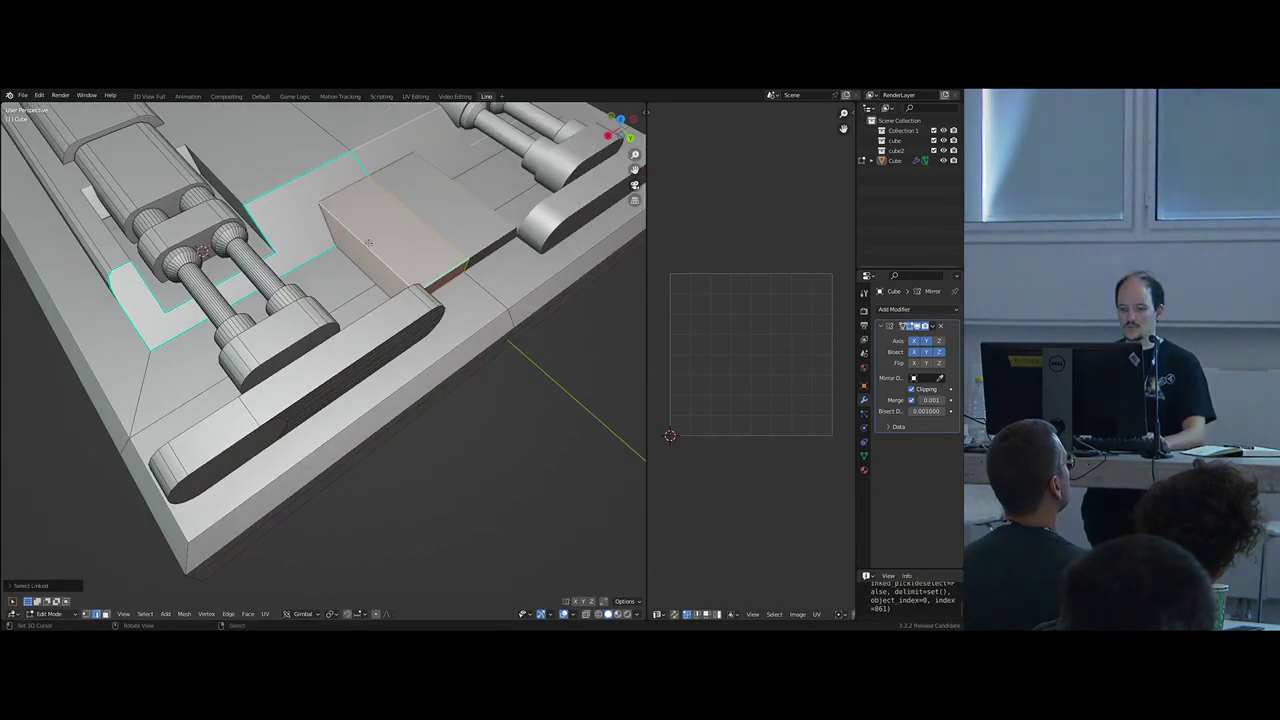
# - Round the central block's side edge with a bevel
pyautogui.click(414, 264)
pyautogui.press('Tab')
pyautogui.scroll(-5, 410, 275)
pyautogui.moveTo(368, 352)
pyautogui.mouseDown(button='middle')
pyautogui.moveTo(320, 390)
pyautogui.moveTo(370, 393)
pyautogui.moveTo(352, 356)
pyautogui.mouseUp(button='middle')
pyautogui.press('Tab')
# - Add a cube at the 3D cursor on the recess floor and scale it down, with the Mirror modifier's Clipping off
pyautogui.scroll(3, 335, 355)
pyautogui.press('3')
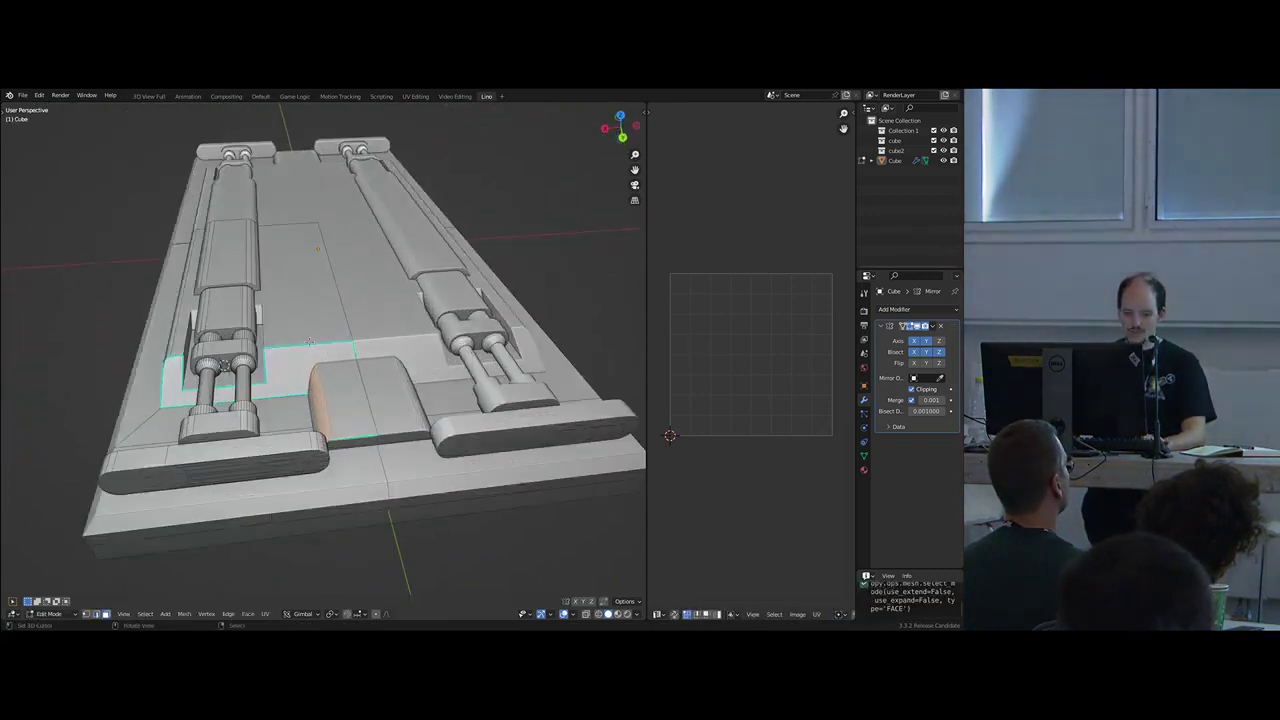
pyautogui.keyDown('shift'); pyautogui.click(318, 350); pyautogui.keyUp('shift')
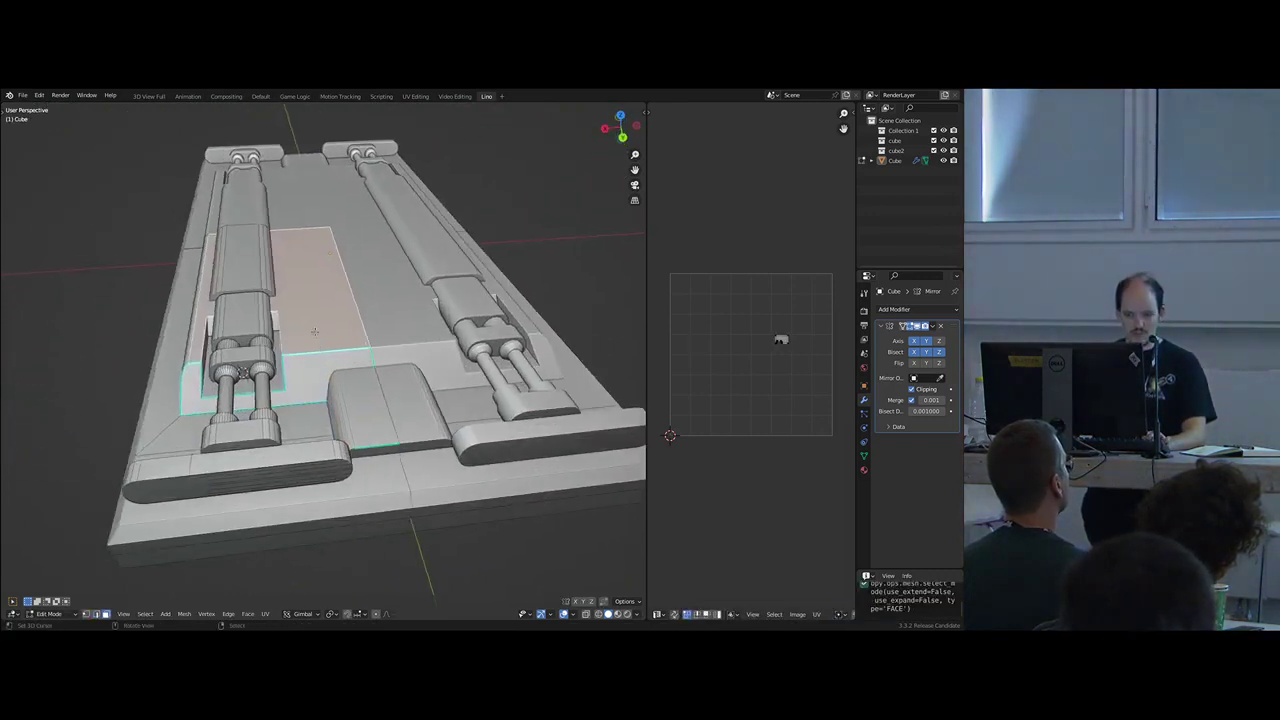
pyautogui.hotkey('shift', 'a')
pyautogui.click(297, 293)
pyautogui.press('s')
pyautogui.click(343, 351)
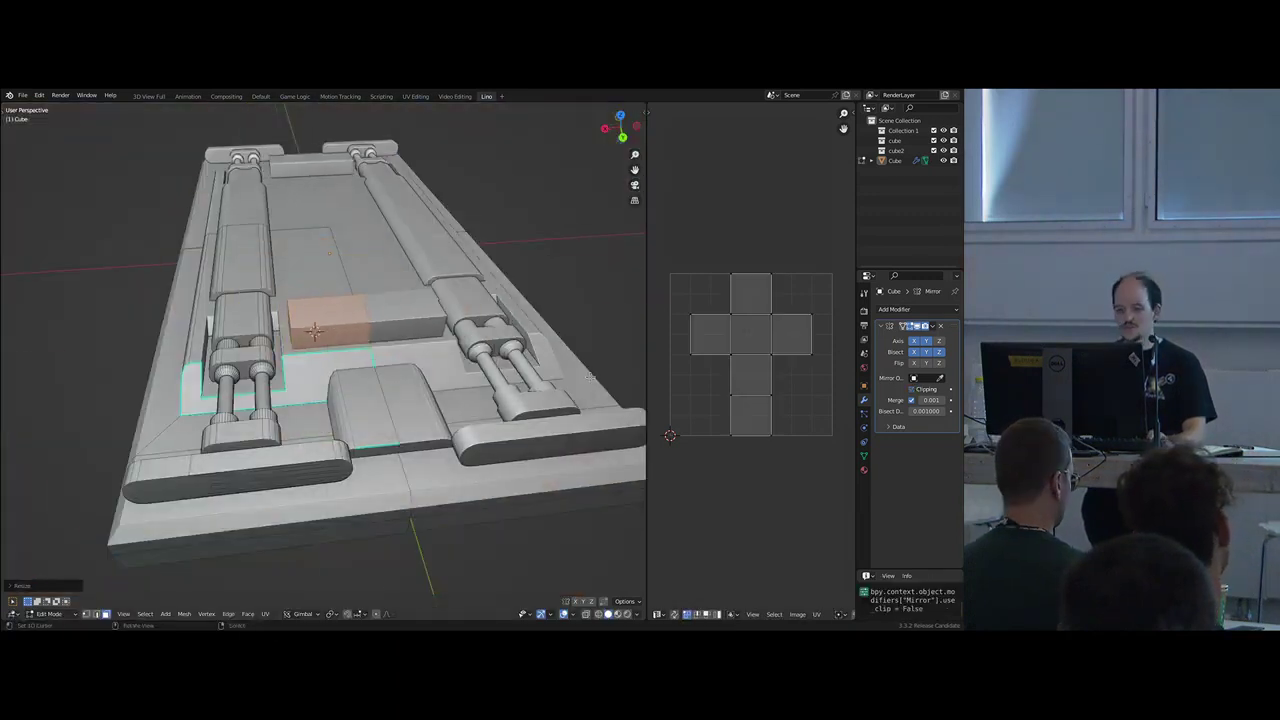
pyautogui.press('s')
pyautogui.click(488, 354)
# - Move the small cube along Z into the recess floor and scale its top face to taper the sides
pyautogui.moveTo(456, 356); pyautogui.dragTo(472, 346, button='middle')
pyautogui.scroll(3, 440, 348)
pyautogui.press('g')
pyautogui.press('z')
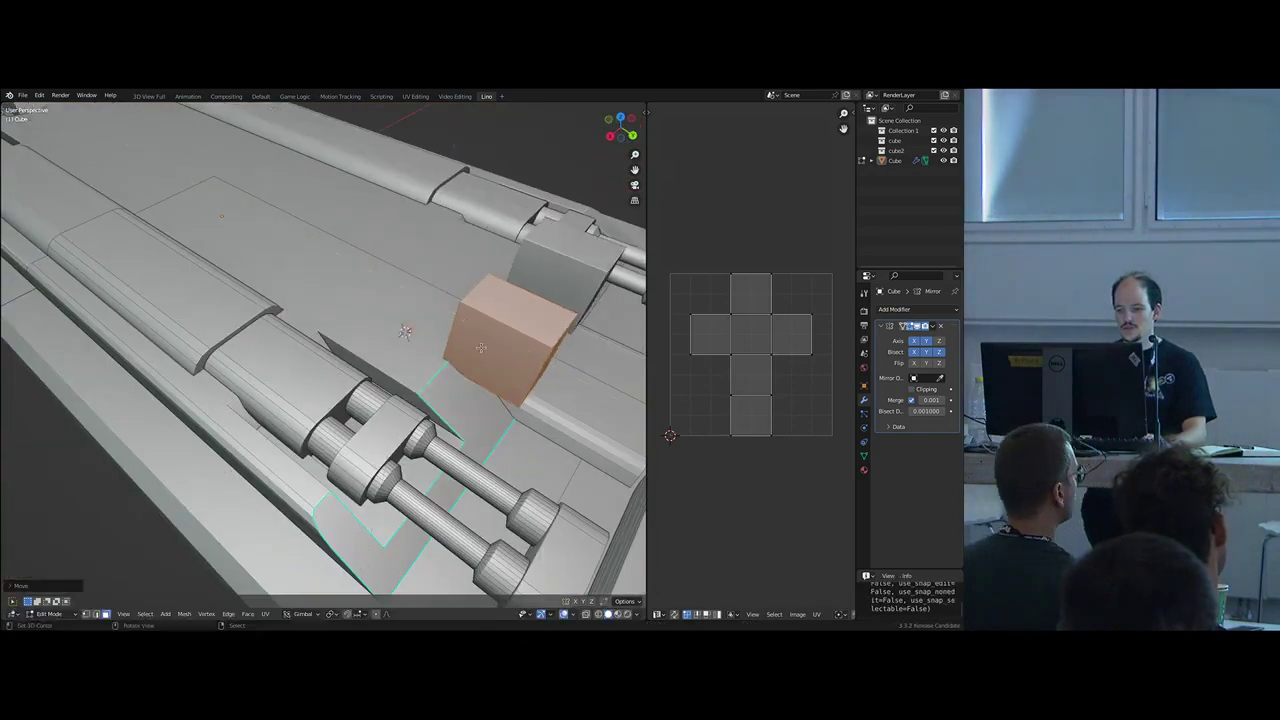
pyautogui.moveTo(400, 300); pyautogui.dragTo(440, 285, button='middle')
pyautogui.moveTo(529, 261); pyautogui.dragTo(527, 320, button='middle')
pyautogui.click(525, 284)
pyautogui.press('s')
pyautogui.click(526, 323)
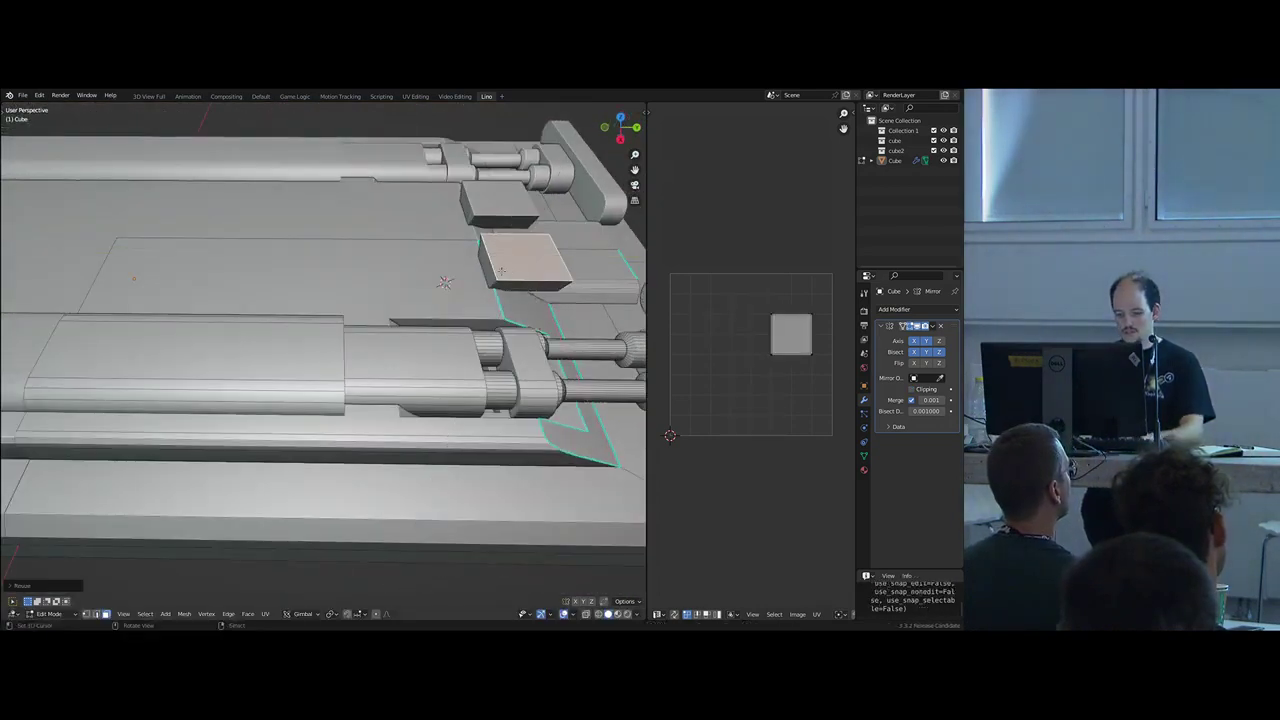
# - Stretch the tapered cube into a long bar by moving its inner end face to the panel's centre
pyautogui.rightClick(483, 268)
pyautogui.press('l')
pyautogui.moveTo(483, 268)
pyautogui.mouseDown(button='middle')
pyautogui.moveTo(424, 304)
pyautogui.moveTo(491, 292)
pyautogui.mouseUp(button='middle')
pyautogui.hotkey('ctrl', 'z')
pyautogui.scroll(-2, 491, 292)
pyautogui.press('g')
pyautogui.click(330, 305)
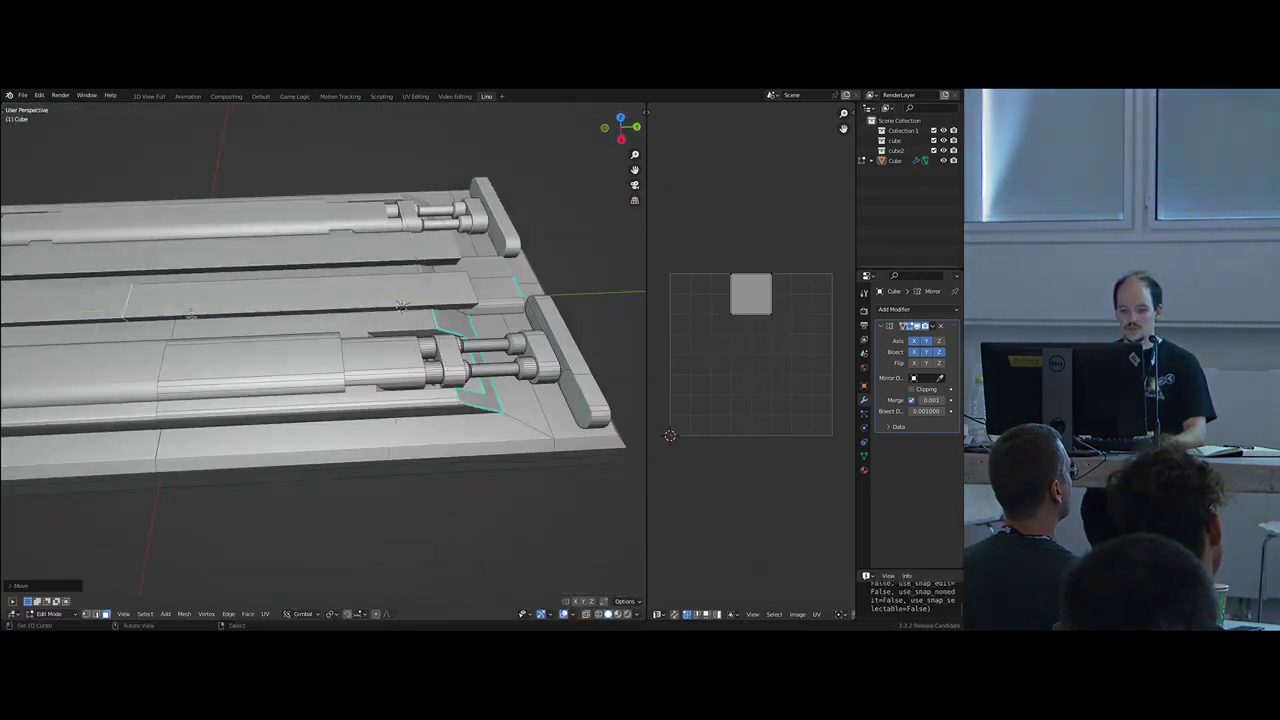
# - Select the linked panel base together with the long tapered bar and hide everything else
pyautogui.moveTo(330, 305); pyautogui.dragTo(324, 321, button='middle')
pyautogui.press('l')
pyautogui.press('l')
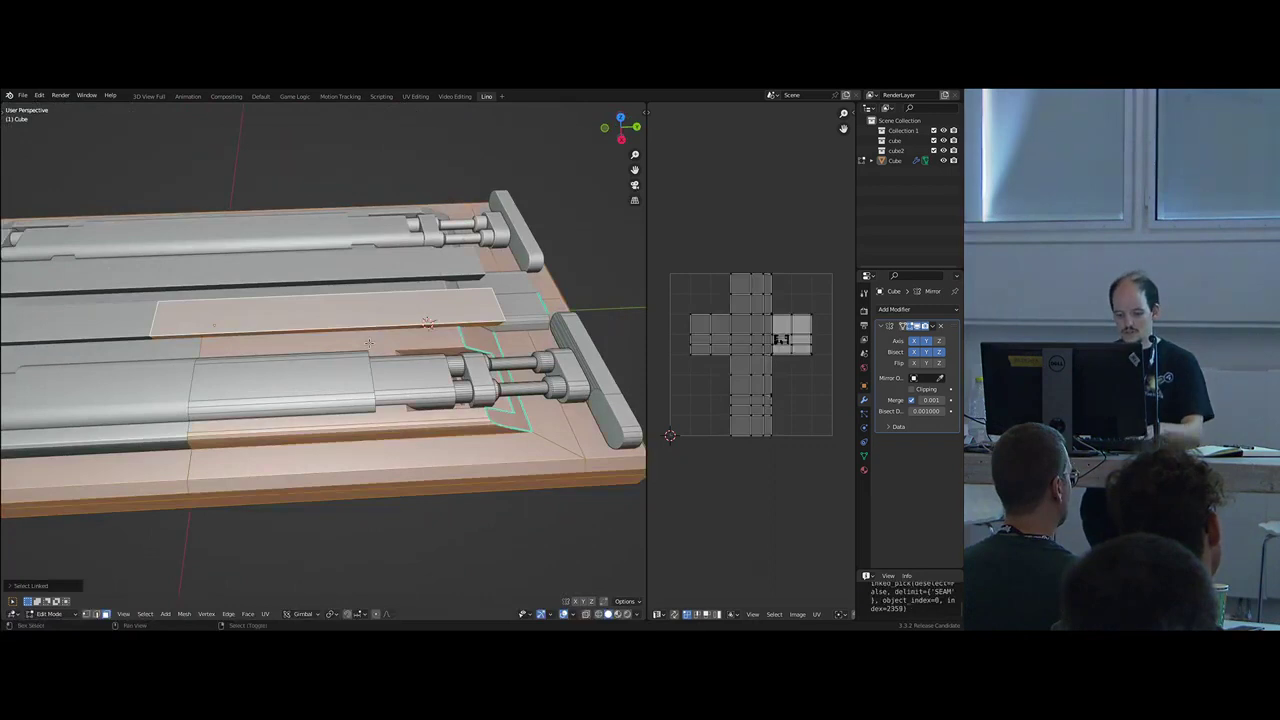
pyautogui.hotkey('shift', 'h')
# - Intersect the long tapered bar with the panel base, reveal the hidden parts and clear the selection
pyautogui.rightClick(350, 321)
pyautogui.press('l')
pyautogui.hotkey('ctrl', 'f')
pyautogui.click(350, 323)
pyautogui.moveTo(350, 323); pyautogui.dragTo(296, 408, button='middle')
pyautogui.hotkey('alt', 'h')
pyautogui.hotkey('alt', 'a')
pyautogui.rightClick(301, 344)
# - Return to Object Mode and turn off the Mirror modifier's X axis
pyautogui.press('Tab')
pyautogui.scroll(-5, 322, 352)
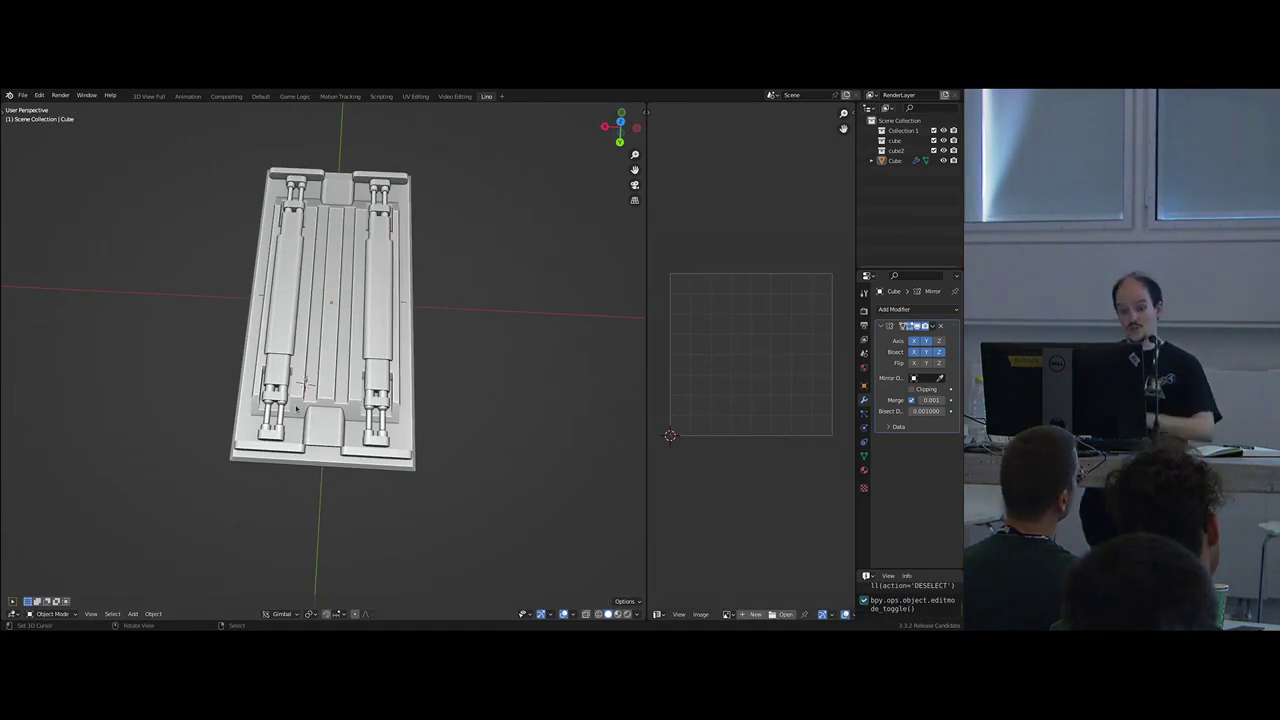
pyautogui.click(913, 342)
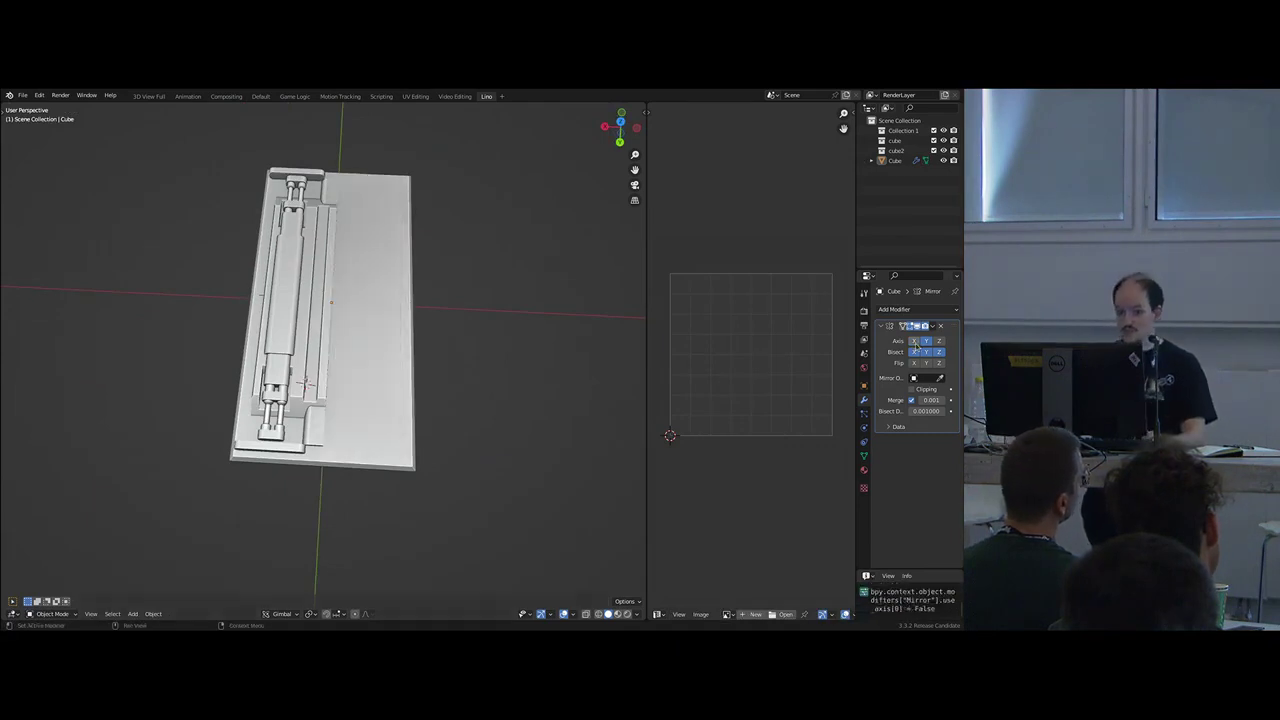
# - In Edit Mode, extend the raised plate at the panel's end along X until it nearly reaches the panel's far side
pyautogui.scroll(5, 394, 349)
pyautogui.press('Tab')
pyautogui.moveTo(437, 337); pyautogui.dragTo(305, 284, button='middle')
pyautogui.press('2')
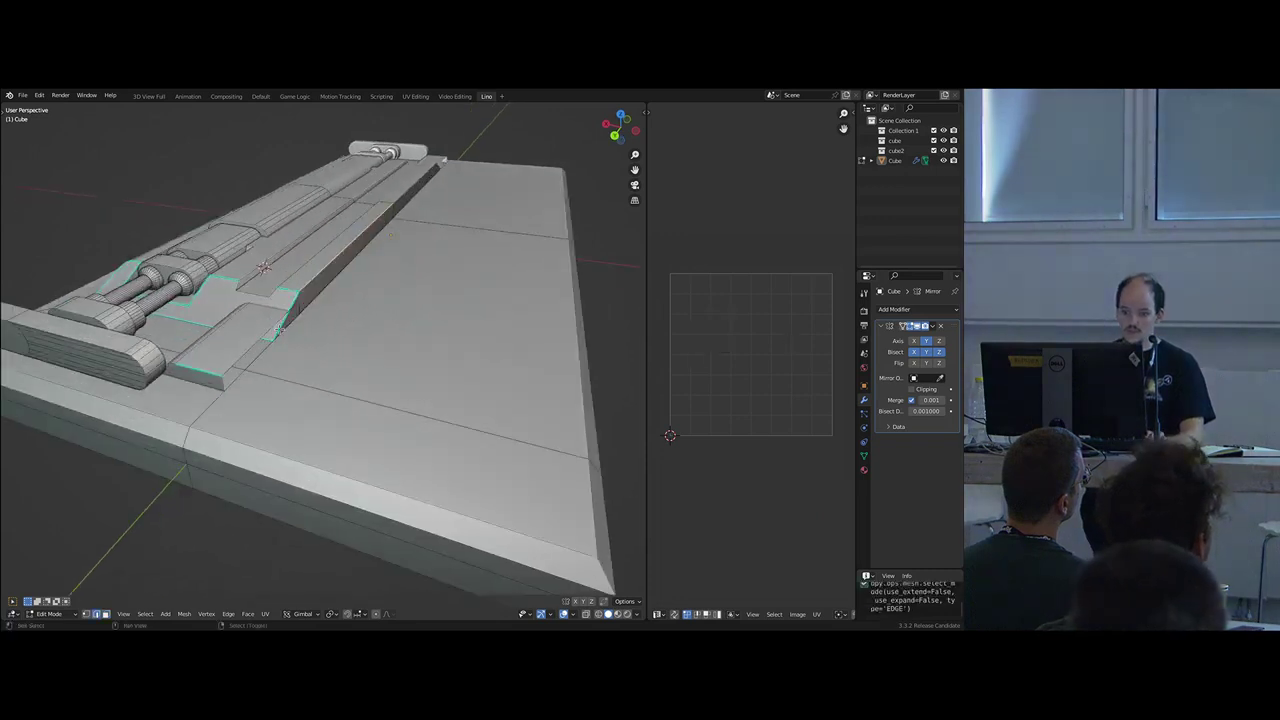
pyautogui.press('3')
pyautogui.rightClick(251, 356)
pyautogui.press('g')
pyautogui.press('x')
pyautogui.click(488, 418)
pyautogui.scroll(-2, 488, 416)
pyautogui.keyDown('shift'); pyautogui.moveTo(486, 412); pyautogui.dragTo(386, 396, button='middle'); pyautogui.keyUp('shift')
pyautogui.press('g')
pyautogui.press('x')
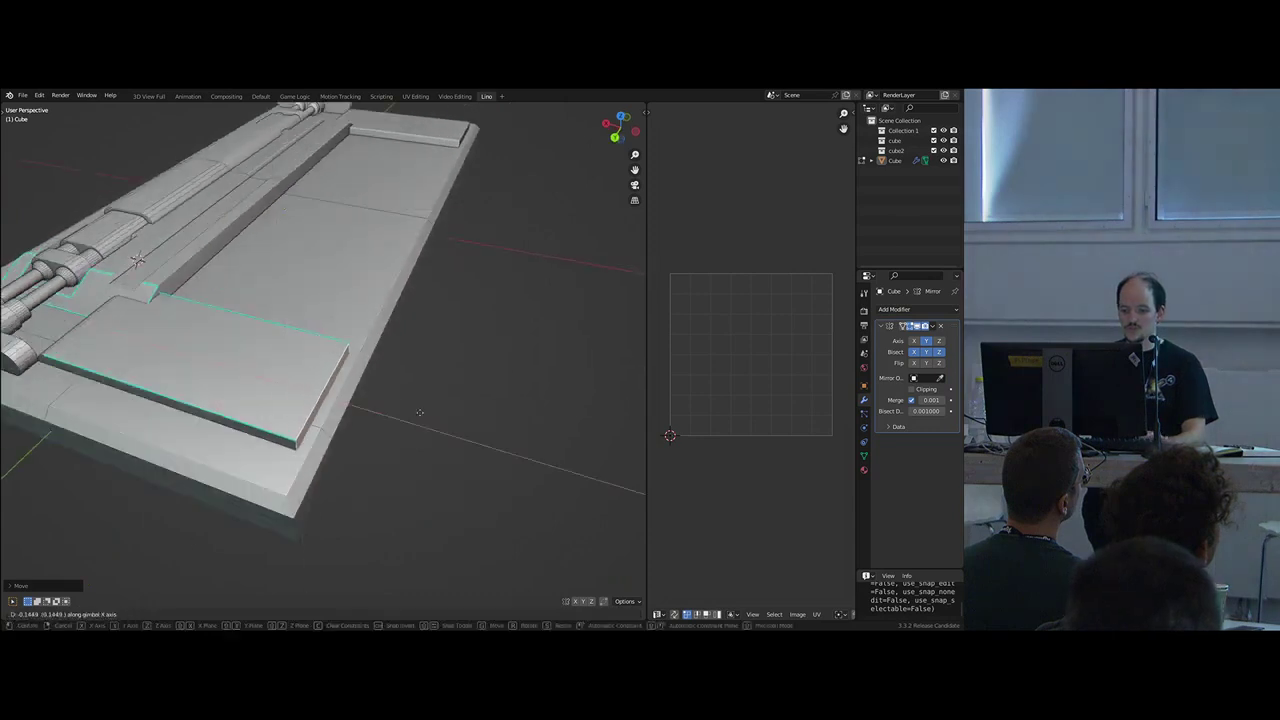
pyautogui.click(492, 438)
# - Add a centred loop cut across the extended end plate and bevel it into a strip with an offset of about 0.143
pyautogui.moveTo(483, 437); pyautogui.dragTo(270, 303, button='middle')
pyautogui.rightClick(350, 289)
pyautogui.moveTo(350, 289); pyautogui.dragTo(345, 346, button='middle')
pyautogui.hotkey('ctrl', 'r')
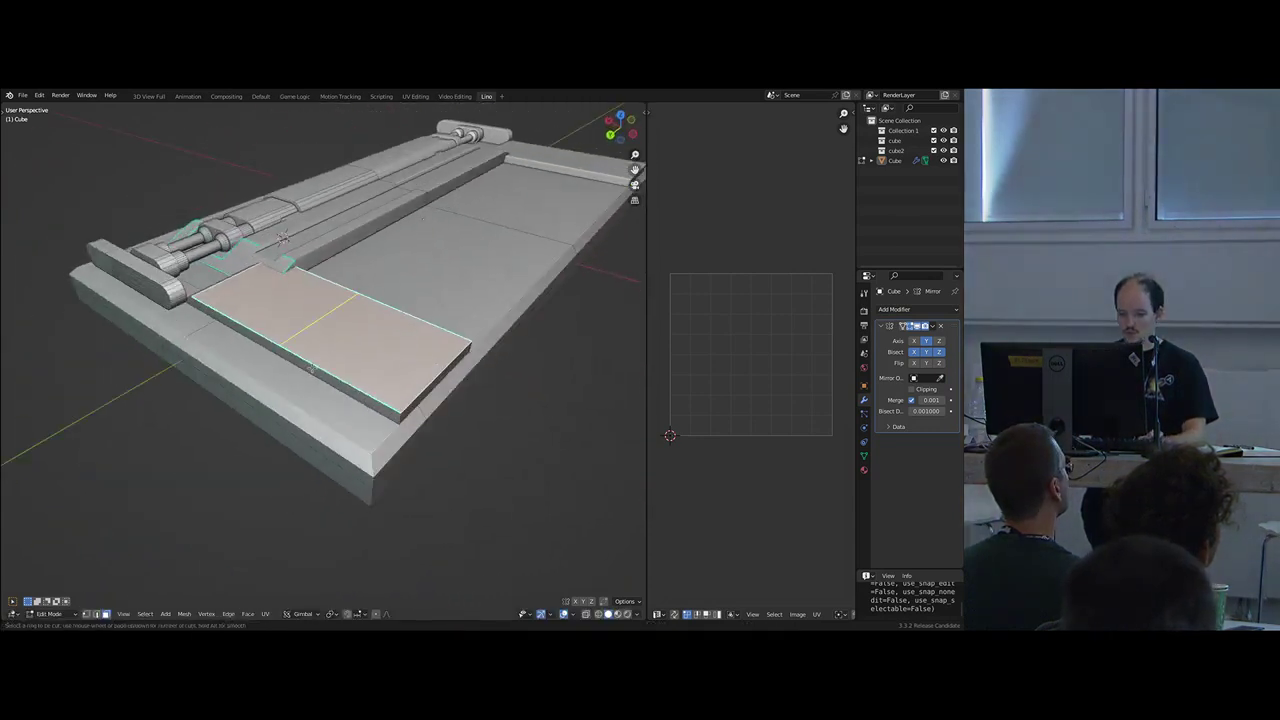
pyautogui.click(334, 372)
pyautogui.rightClick(334, 372)
pyautogui.click(390, 395)
# - Sink the plate's middle strip with Extrude Manifold and scale its floor to form a groove with sloped walls
pyautogui.moveTo(390, 395); pyautogui.dragTo(414, 318, button='middle')
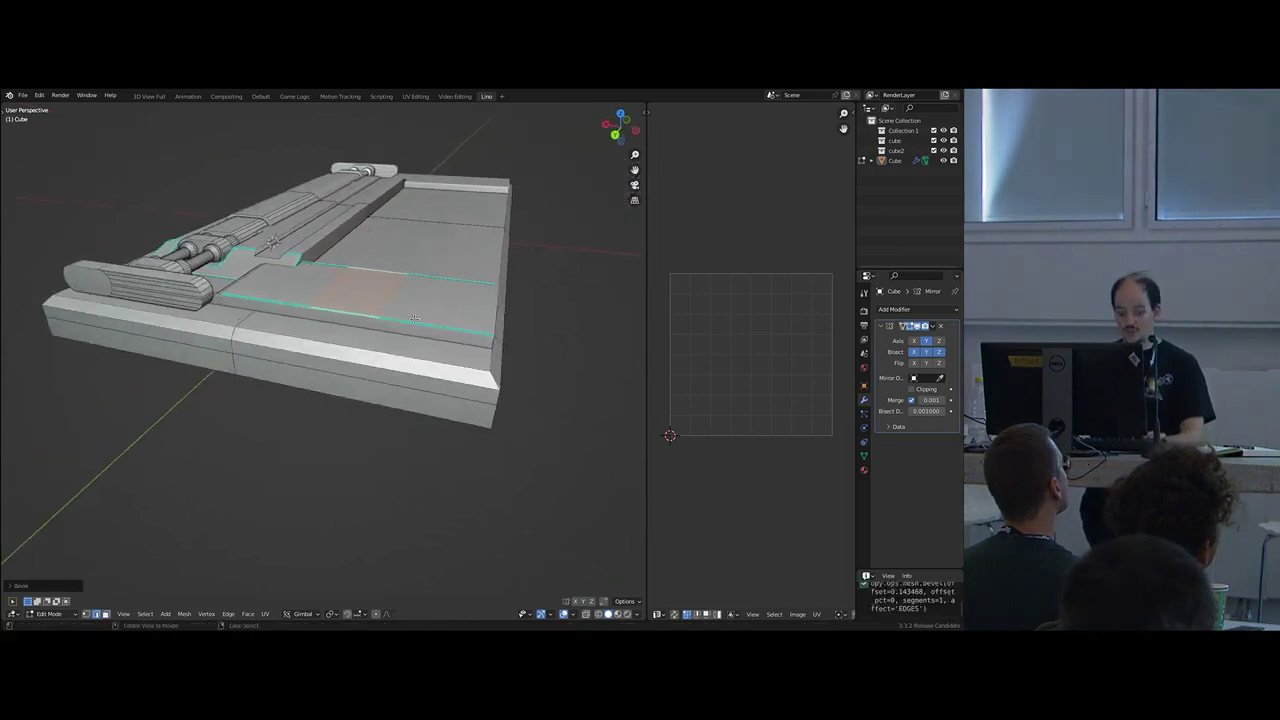
pyautogui.hotkey('alt', 'e')
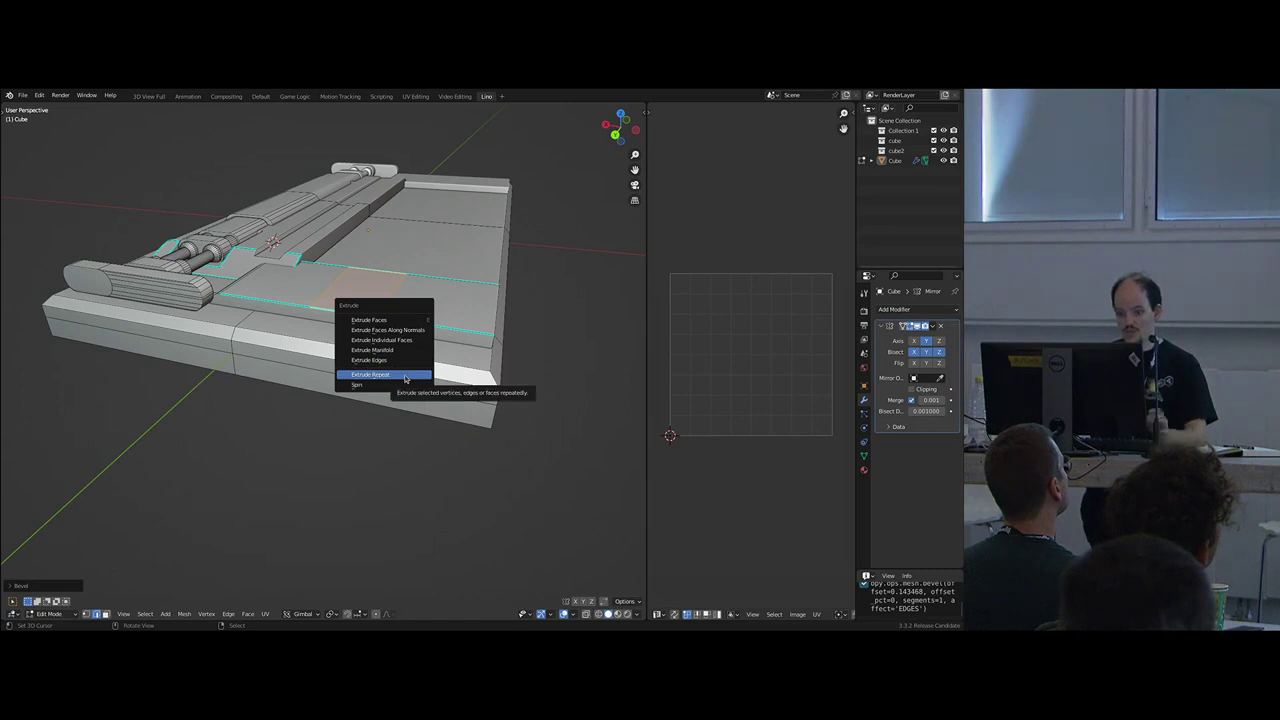
pyautogui.click(428, 350)
pyautogui.click(438, 364)
pyautogui.moveTo(445, 357); pyautogui.dragTo(460, 356, button='middle')
pyautogui.press('s')
pyautogui.moveTo(461, 353); pyautogui.dragTo(449, 454, button='middle')
pyautogui.click(452, 351)
# - Duplicate the groove's floor face in place, scale it down and extrude it upward into a block
pyautogui.hotkey('shift', 'd')
pyautogui.rightClick(456, 375)
pyautogui.press('s')
pyautogui.click(388, 410)
pyautogui.moveTo(376, 405); pyautogui.dragTo(403, 389, button='middle')
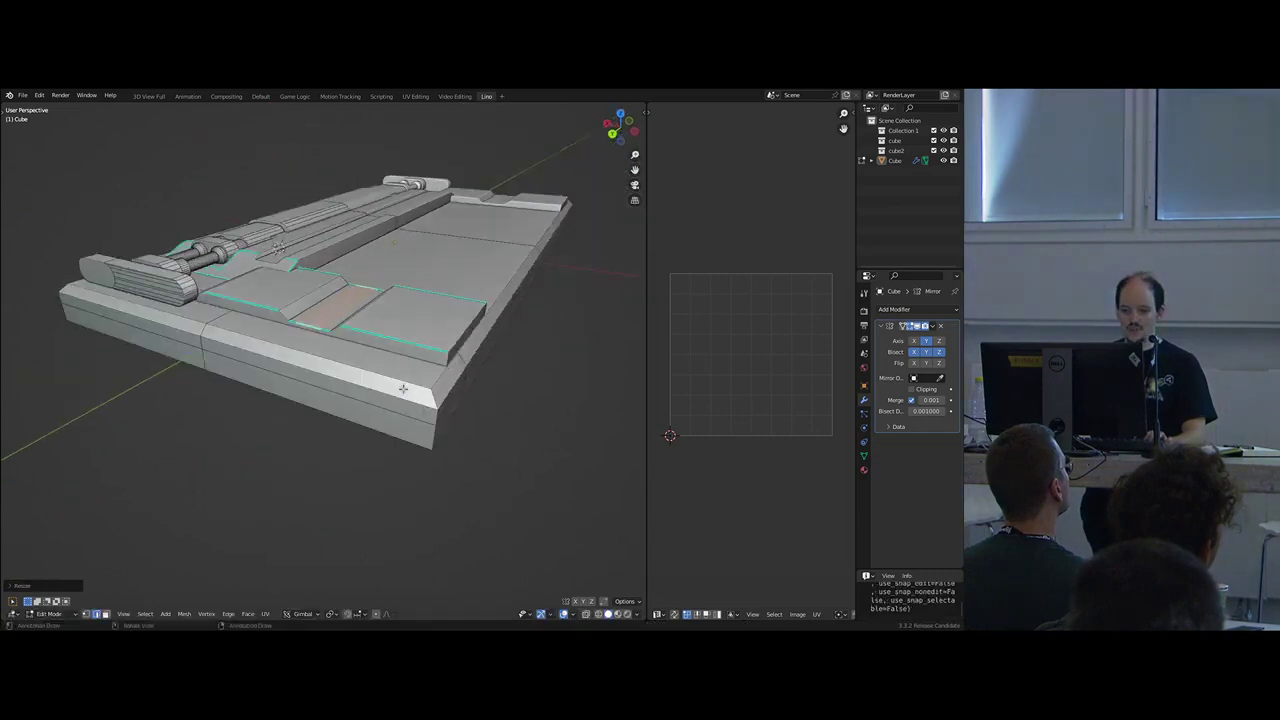
pyautogui.click(404, 374)
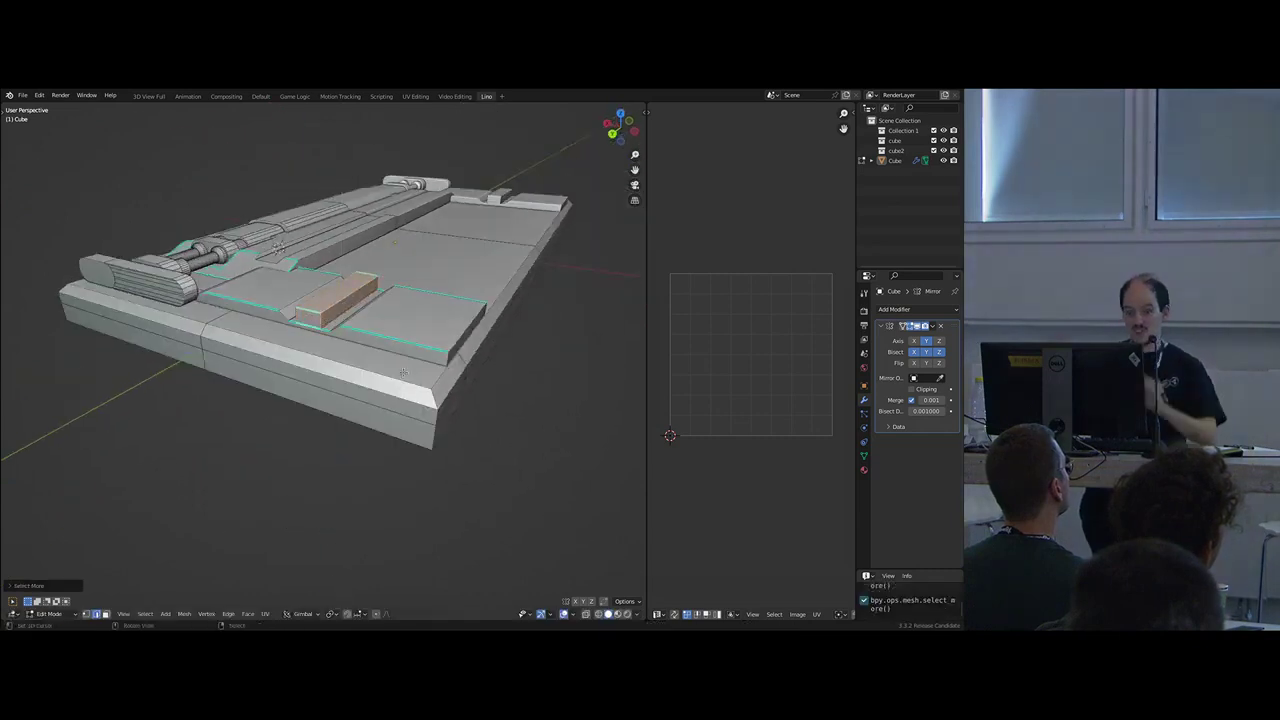
# - Stretch the block in the groove along Y into a bar and adjust its height along Z
pyautogui.moveTo(374, 320); pyautogui.dragTo(335, 326, button='middle')
pyautogui.press('s')
pyautogui.press('y')
pyautogui.click(449, 335)
pyautogui.moveTo(447, 337); pyautogui.dragTo(462, 308, button='middle')
pyautogui.press('g')
pyautogui.press('z')
pyautogui.click(424, 380)
pyautogui.moveTo(423, 380); pyautogui.dragTo(296, 337, button='middle')
pyautogui.moveTo(241, 265); pyautogui.dragTo(228, 283, button='middle')
pyautogui.scroll(-4, 228, 283)
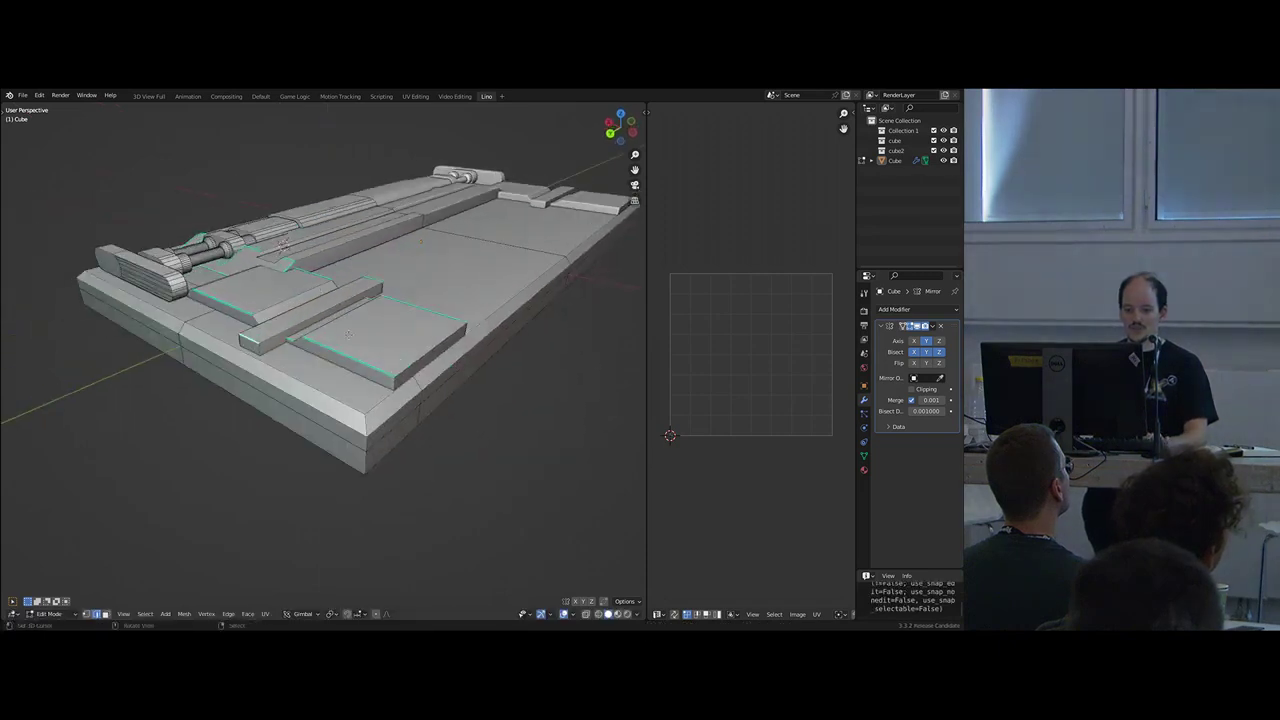
pyautogui.moveTo(385, 298); pyautogui.dragTo(432, 308, button='middle')
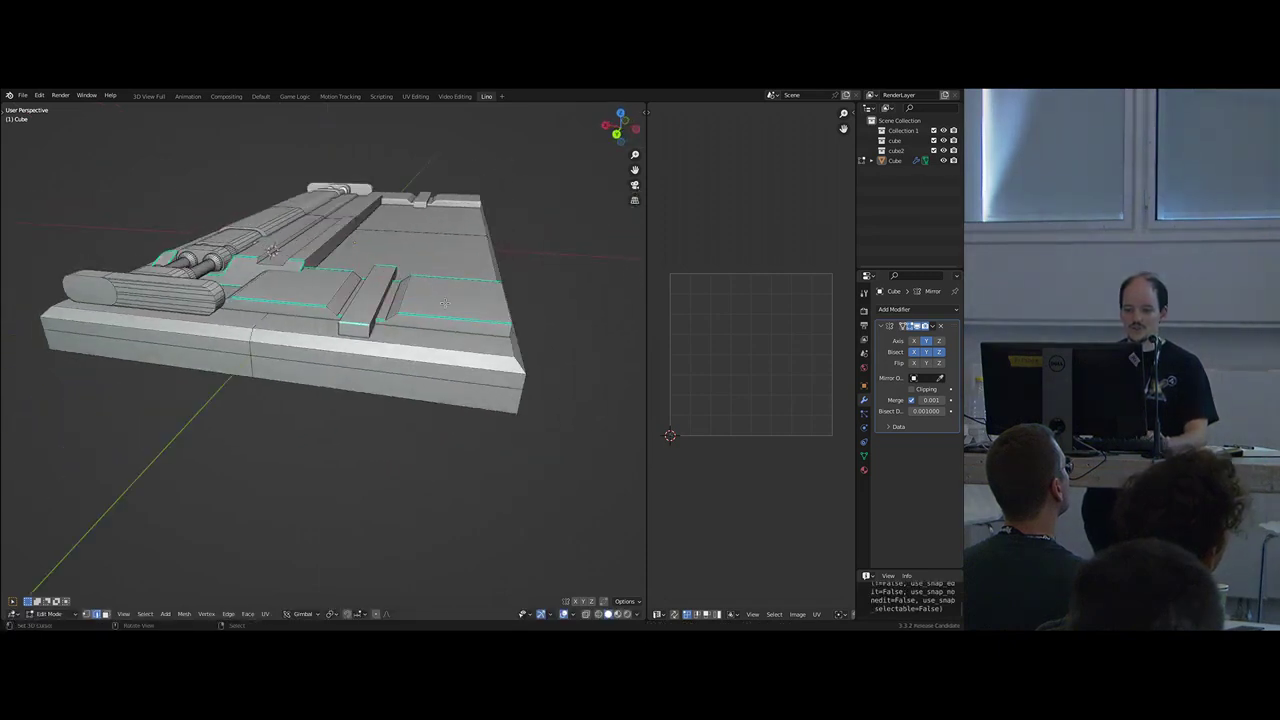
# - Bevel the top edge of the bar's outer end with an offset of about 0.04
pyautogui.scroll(4, 444, 302)
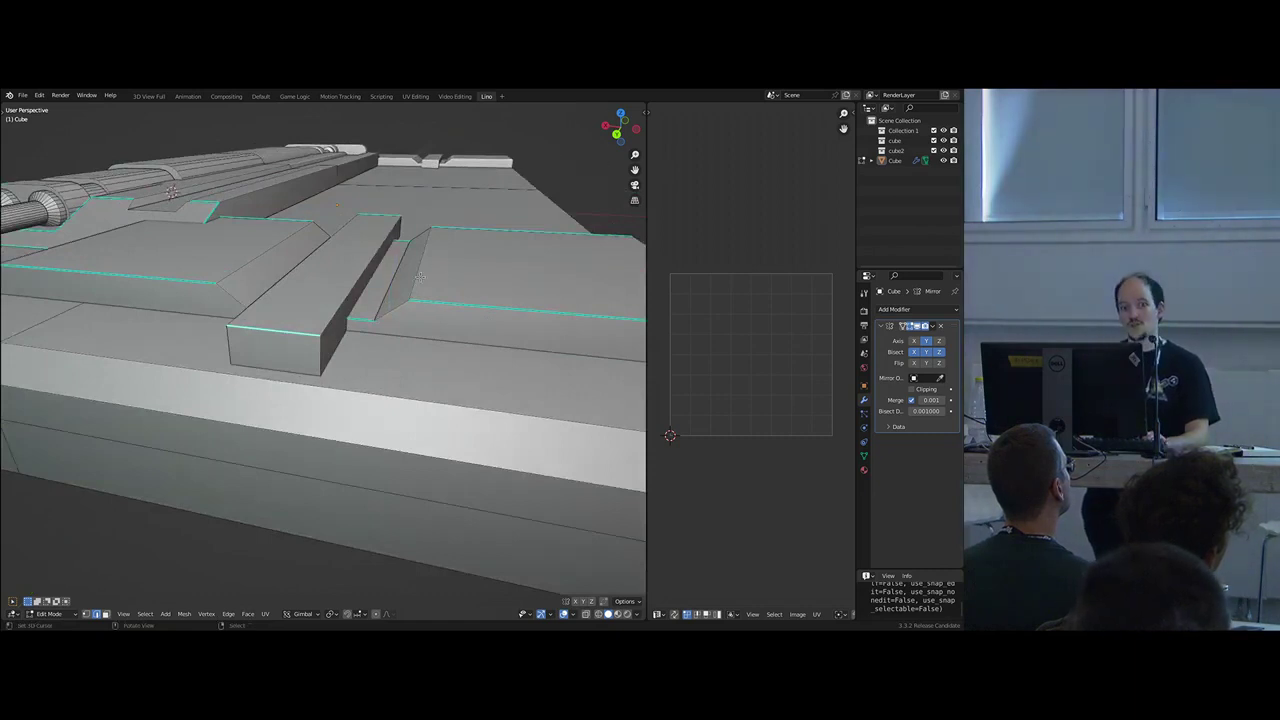
pyautogui.click(291, 332)
pyautogui.press('s')
pyautogui.click(417, 363)
pyautogui.scroll(-4, 400, 362)
pyautogui.moveTo(300, 350); pyautogui.dragTo(223, 372, button='middle')
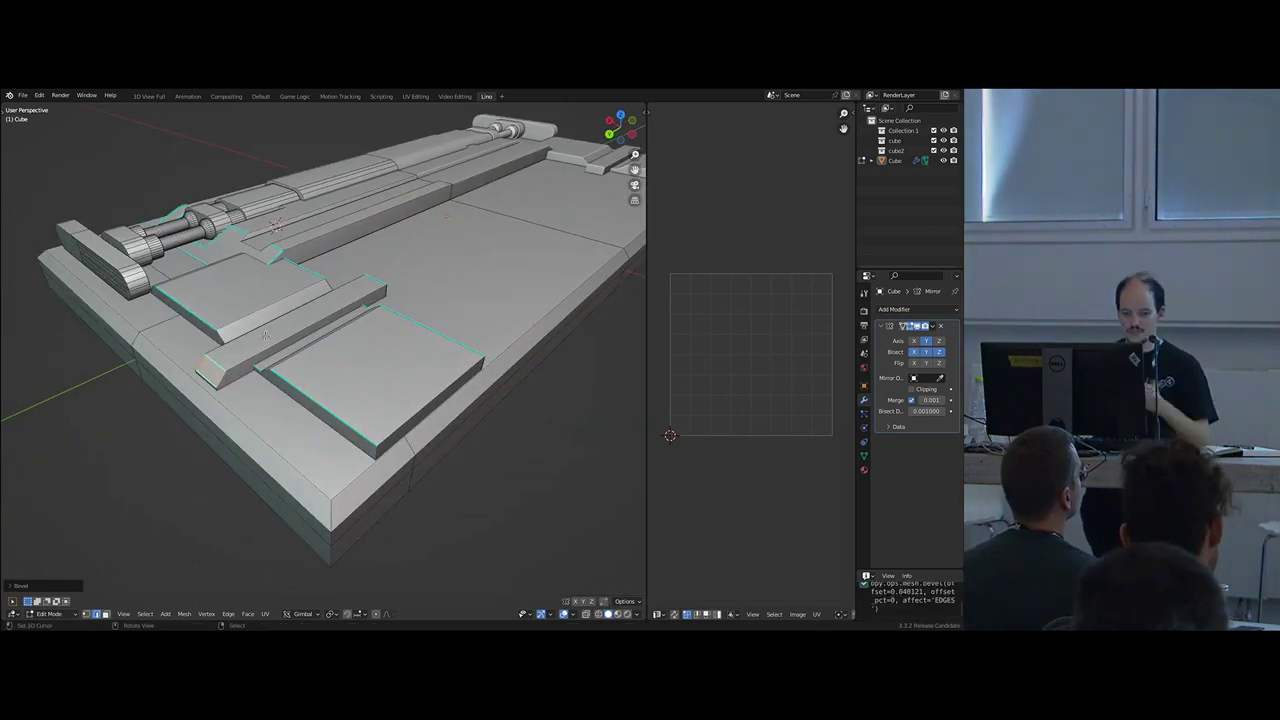
# - Bevel the groove's wall edges with 3 segments and an offset of about 0.027, and round the bar's outer end
pyautogui.scroll(4, 301, 327)
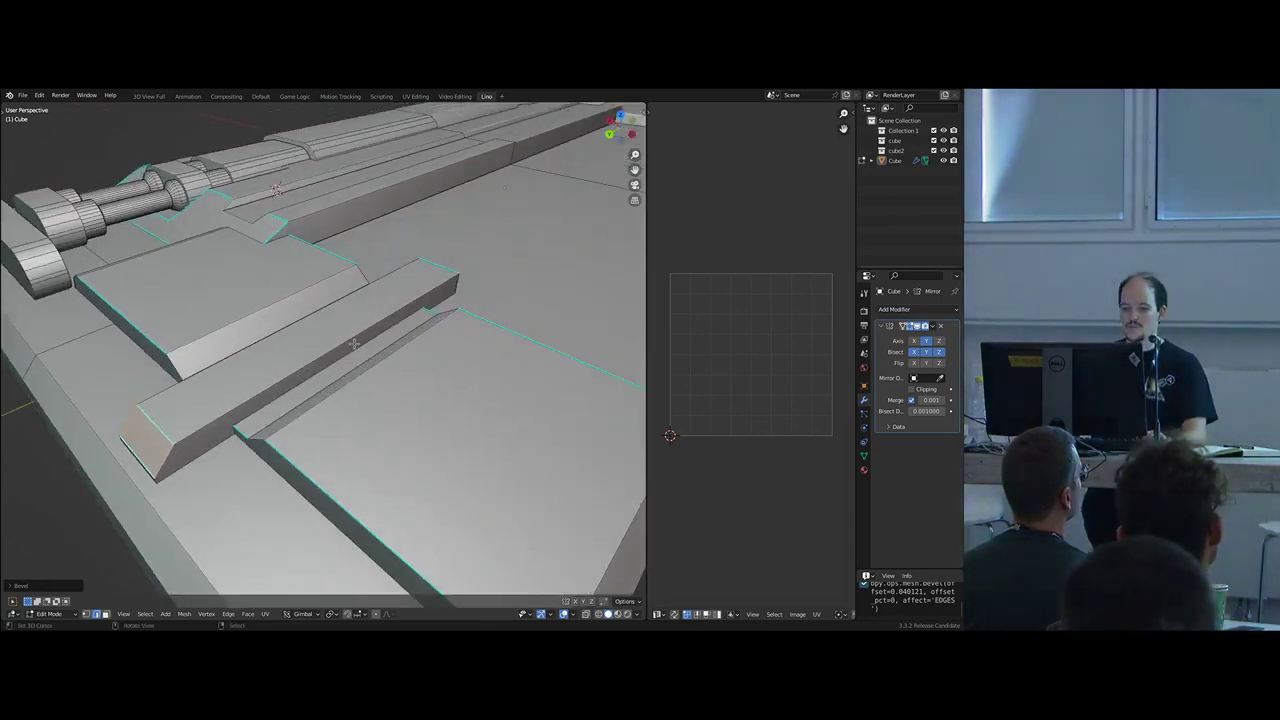
pyautogui.moveTo(322, 338); pyautogui.dragTo(331, 347, button='middle')
pyautogui.hotkey('ctrl', 'b')
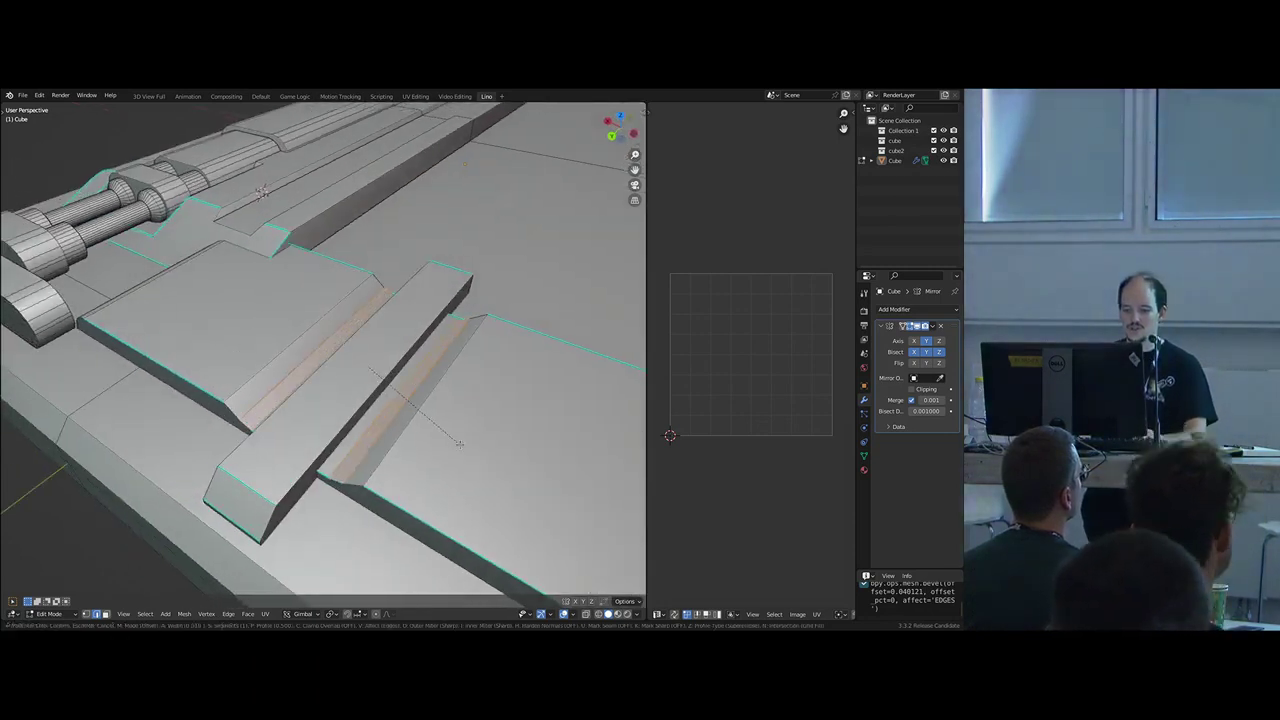
pyautogui.click(462, 448)
pyautogui.scroll(-3, 455, 438)
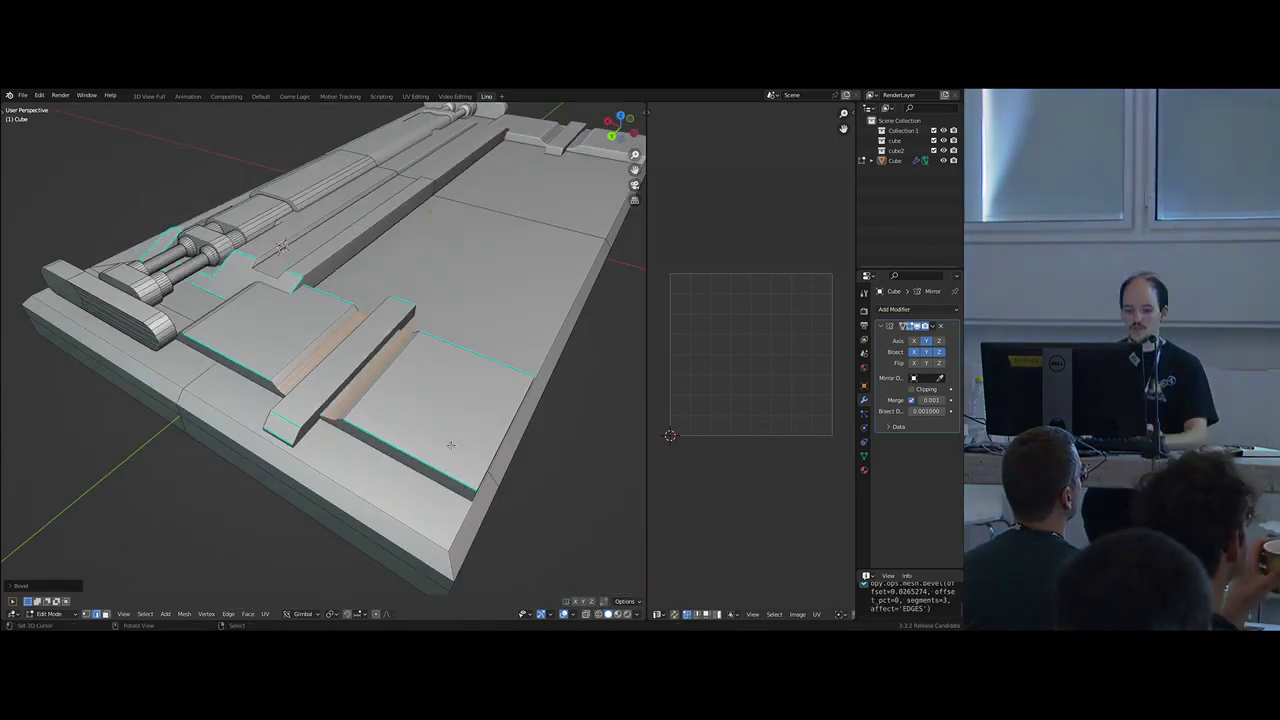
pyautogui.click(417, 465)
pyautogui.moveTo(414, 465); pyautogui.dragTo(318, 432, button='middle')
# - Move the inner end faces of the grooved plate along Y to lengthen it toward the panel's centre
pyautogui.press('3')
pyautogui.rightClick(259, 363)
pyautogui.rightClick(286, 350)
pyautogui.press('g')
pyautogui.click(310, 371)
pyautogui.rightClick(216, 389)
pyautogui.press('g')
pyautogui.press('y')
pyautogui.click(520, 462)
pyautogui.press('Home')
pyautogui.press('g')
pyautogui.press('y')
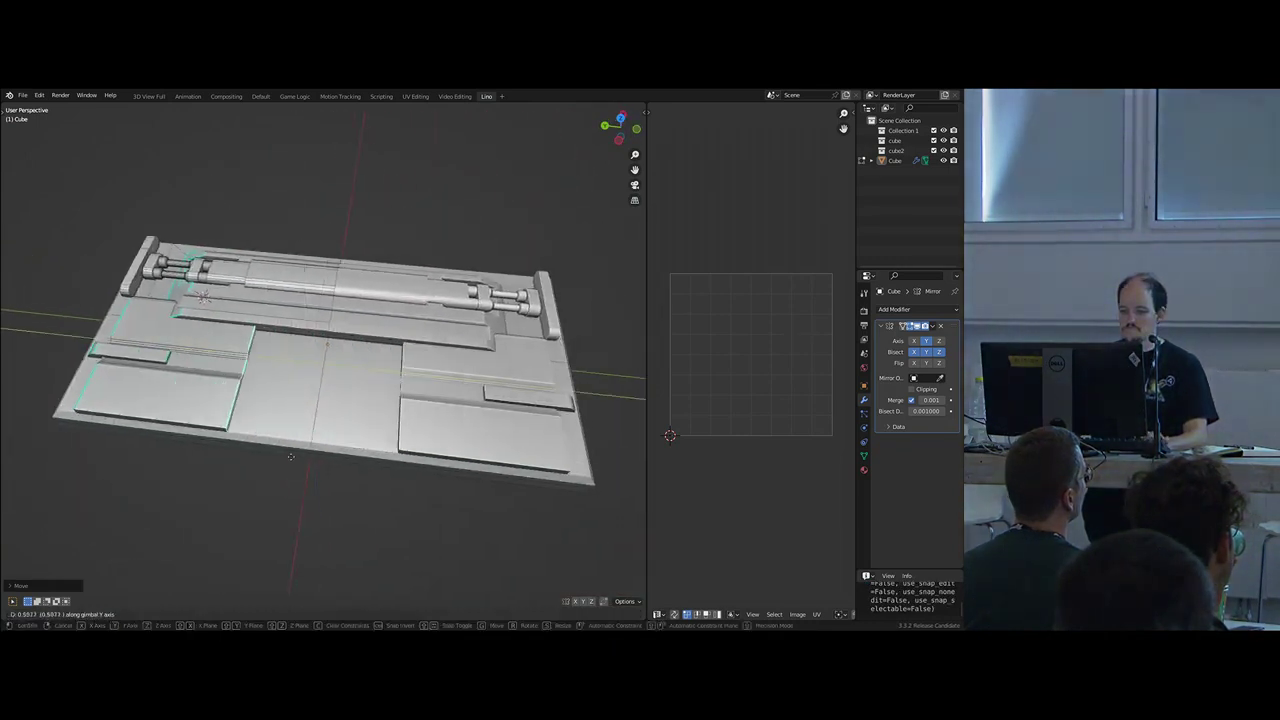
pyautogui.click(287, 466)
# - Duplicate the grooved plate's side strip along the panel's long edge and move the copy along Y toward the centre
pyautogui.scroll(2, 289, 463)
pyautogui.moveTo(289, 463); pyautogui.dragTo(196, 404, button='middle')
pyautogui.press('2')
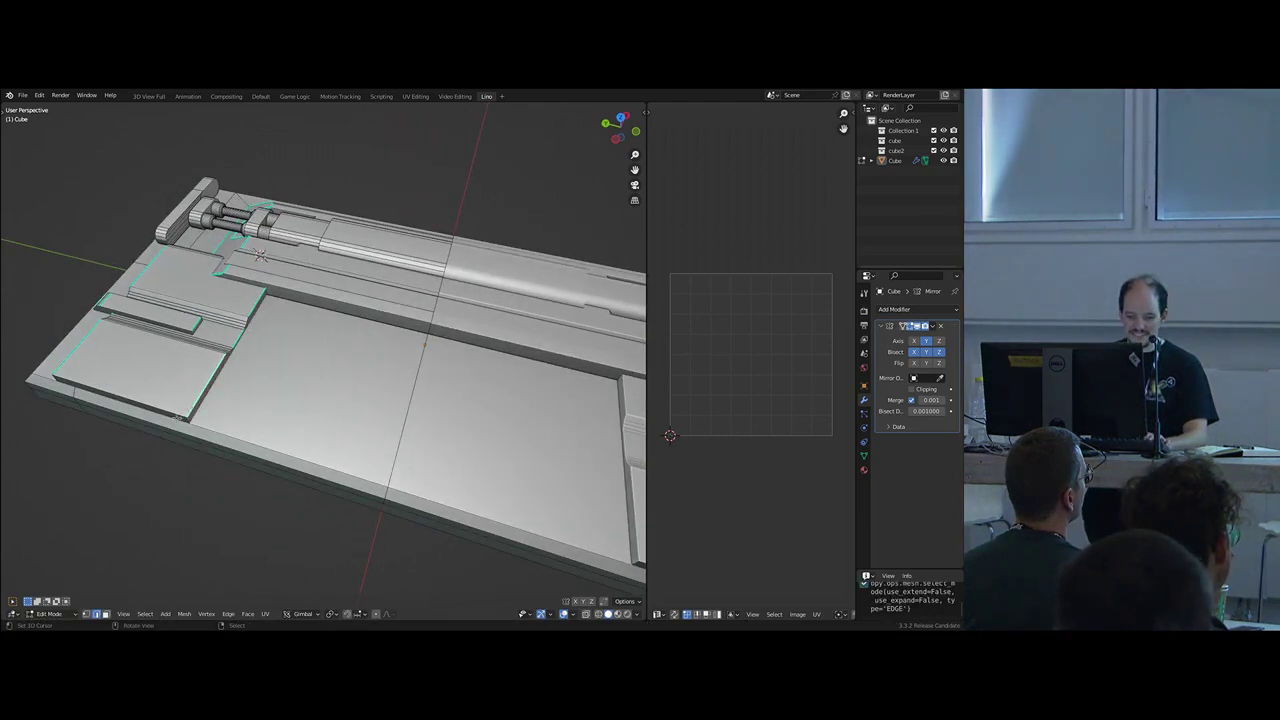
pyautogui.hotkey('shift', 'd')
pyautogui.press('y')
pyautogui.rightClick(266, 460)
pyautogui.moveTo(266, 460); pyautogui.dragTo(298, 442, button='middle')
pyautogui.press('g')
pyautogui.press('y')
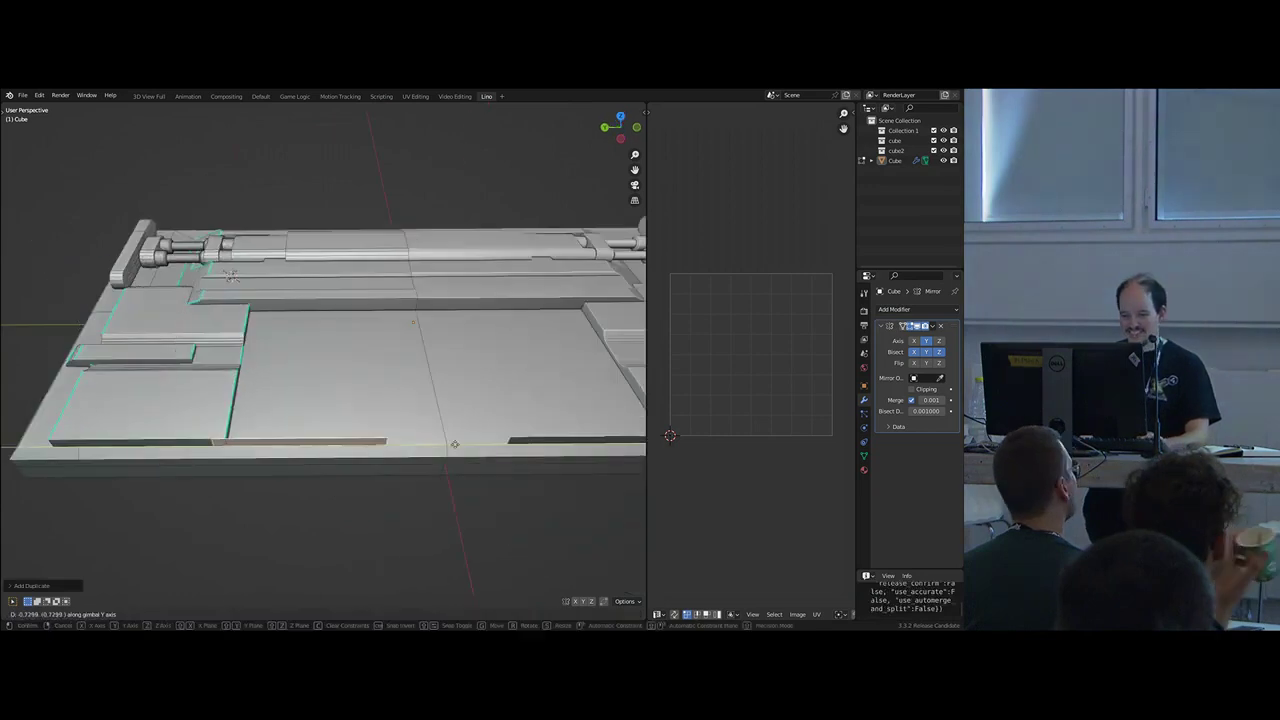
pyautogui.click(532, 447)
pyautogui.moveTo(436, 450); pyautogui.dragTo(480, 469, button='middle')
# - Extrude the duplicated strip along X into a central plate and recalculate its normals
pyautogui.press('e')
pyautogui.press('x')
pyautogui.click(326, 380)
pyautogui.press('ctrl+KP_Add')
pyautogui.press('ctrl+KP_Add')
pyautogui.hotkey('shift', 'n')
# - Lengthen the bar by moving its inner end along Y to the central plate
pyautogui.moveTo(326, 380)
pyautogui.mouseDown(button='middle')
pyautogui.moveTo(285, 326)
pyautogui.moveTo(172, 311)
pyautogui.moveTo(344, 426)
pyautogui.moveTo(370, 395)
pyautogui.moveTo(329, 364)
pyautogui.mouseUp(button='middle')
pyautogui.scroll(4, 172, 311)
pyautogui.click(172, 311)
pyautogui.scroll(-4, 172, 311)
pyautogui.press('g')
pyautogui.press('y')
pyautogui.click(391, 443)
# - Bevel a loop cut on the central plate by about 0.175 and shift the resulting strip along X in line with the bar
pyautogui.click(383, 412)
pyautogui.moveTo(383, 412); pyautogui.dragTo(404, 393, button='middle')
pyautogui.press('g')
pyautogui.press('x')
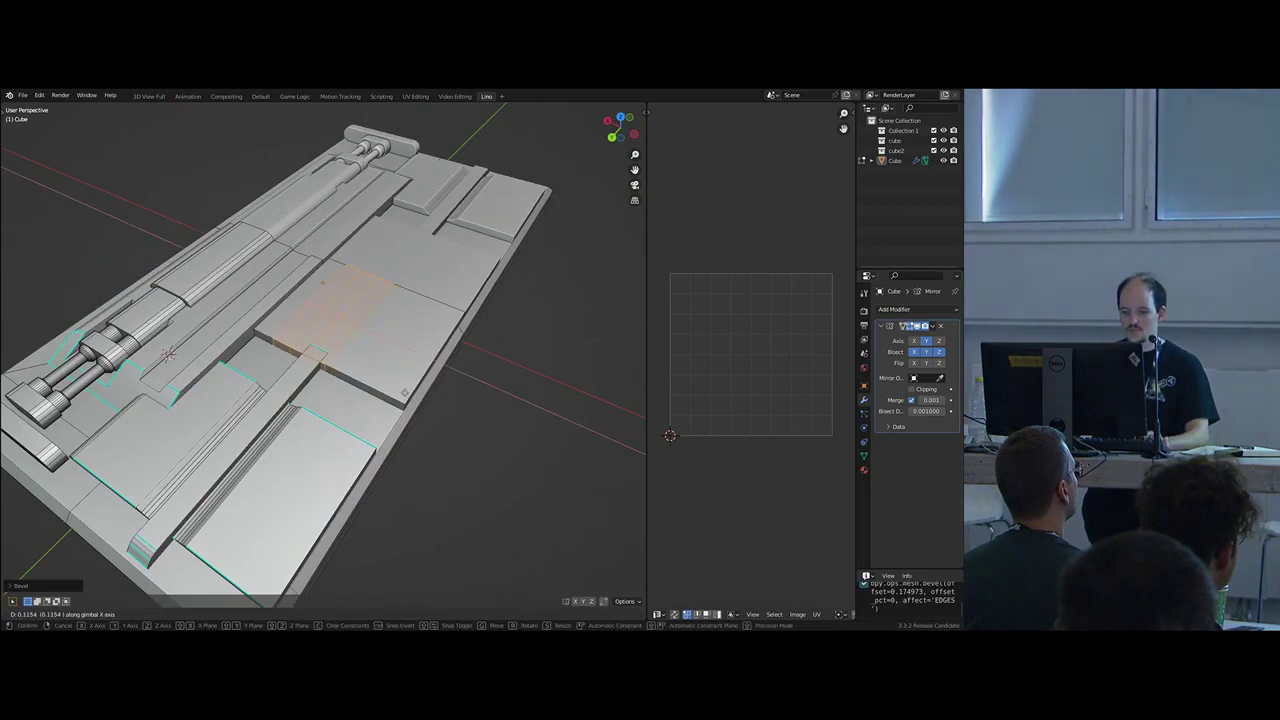
pyautogui.click(518, 442)
pyautogui.click(353, 343)
pyautogui.press('3')
pyautogui.rightClick(316, 354)
pyautogui.moveTo(318, 354); pyautogui.dragTo(332, 318, button='middle')
pyautogui.press('g')
pyautogui.press('z')
pyautogui.rightClick(362, 336)
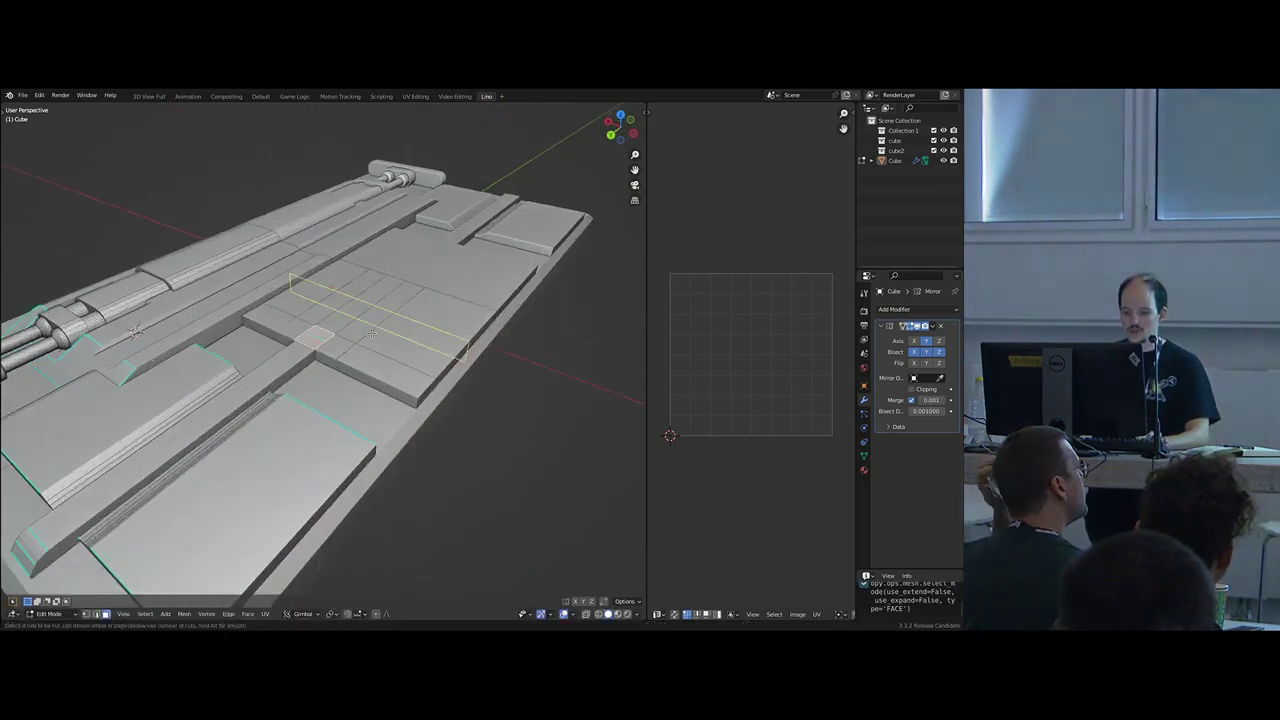
# - Add a loop cut across the central plate and raise the face at the bar's end along Z
pyautogui.click(371, 333)
pyautogui.click(348, 350)
pyautogui.press('3')
pyautogui.click(322, 343)
pyautogui.press('g')
pyautogui.press('z')
pyautogui.click(333, 354)
# - Shape the raised face into a sloped hump by moving and sliding its corner vertices
pyautogui.moveTo(333, 354); pyautogui.dragTo(295, 386, button='middle')
pyautogui.scroll(2, 270, 368)
pyautogui.press('1')
pyautogui.press('g')
pyautogui.click(330, 372)
pyautogui.rightClick(328, 294)
pyautogui.press('g')
pyautogui.press('g')
pyautogui.click(404, 328)
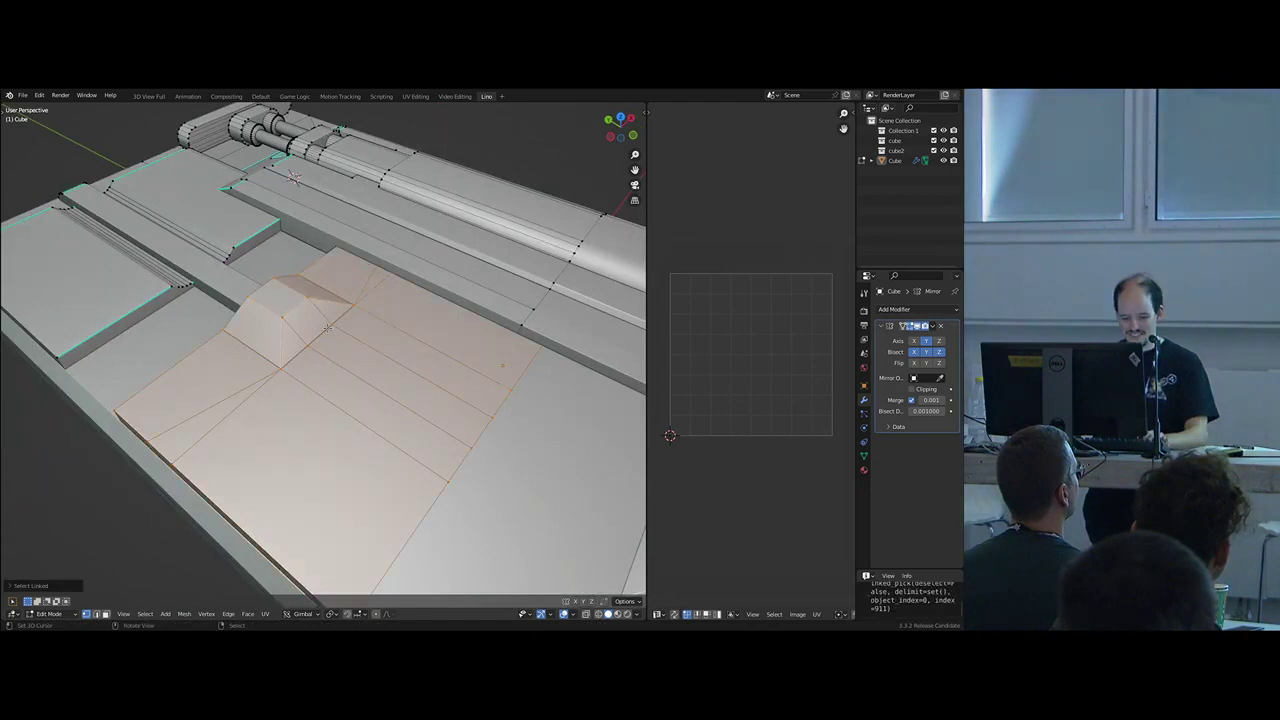
# - Bevel the hump's lengthwise edges with several segments to round its profile
pyautogui.moveTo(338, 338); pyautogui.dragTo(440, 335, button='middle')
pyautogui.press('2')
pyautogui.rightClick(323, 325)
pyautogui.moveTo(293, 307); pyautogui.dragTo(397, 370, button='middle')
pyautogui.hotkey('ctrl', 'b')
pyautogui.click(439, 423)
pyautogui.moveTo(439, 423); pyautogui.dragTo(290, 335, button='middle')
# - Select the hump's end faces facing the bar and extrude them outward
pyautogui.hotkey('alt', 'a')
pyautogui.press('3')
pyautogui.click(228, 330)
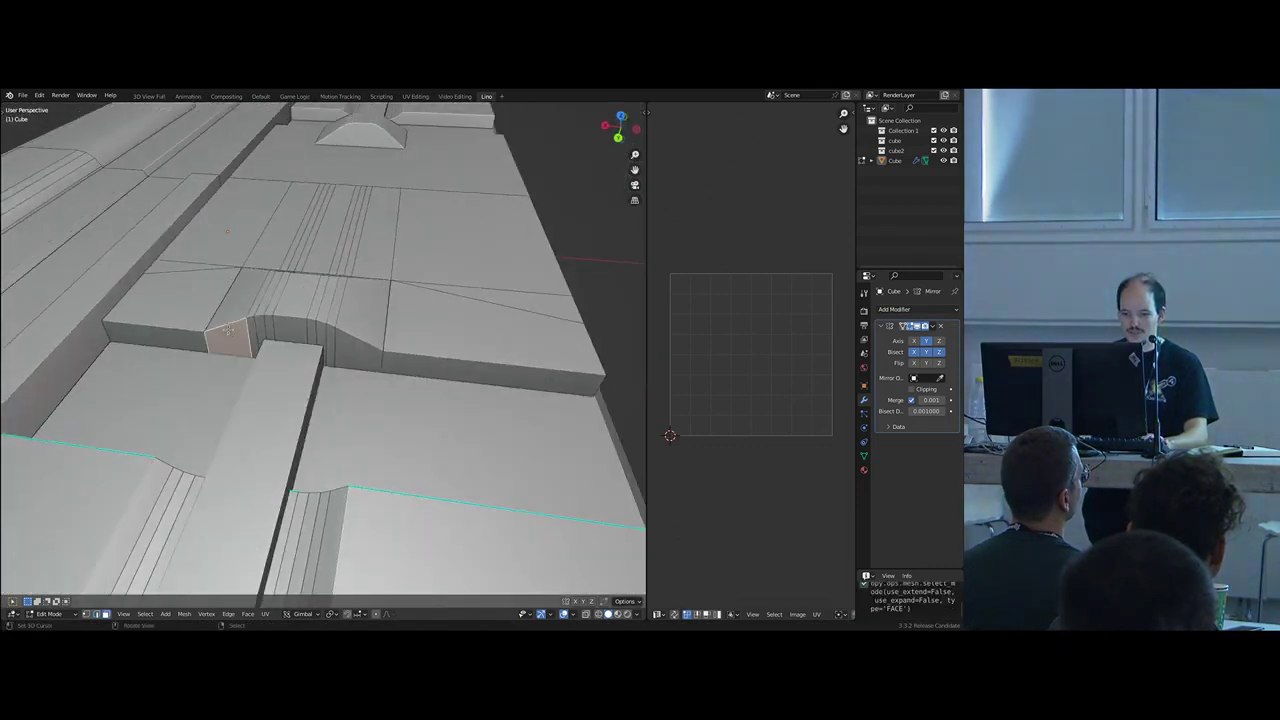
pyautogui.moveTo(356, 311); pyautogui.dragTo(411, 439, button='middle')
pyautogui.keyDown('ctrl'); pyautogui.rightClick(316, 347); pyautogui.keyUp('ctrl')
pyautogui.press('e')
pyautogui.click(310, 404)
# - Adjust the extruded end of the rounded hump along Y so it covers the bar's inner end
pyautogui.press('g')
pyautogui.press('y')
pyautogui.moveTo(403, 394); pyautogui.dragTo(363, 404, button='middle')
pyautogui.click(280, 436)
pyautogui.scroll(-3, 363, 404)
pyautogui.press('g')
pyautogui.press('y')
pyautogui.click(383, 396)
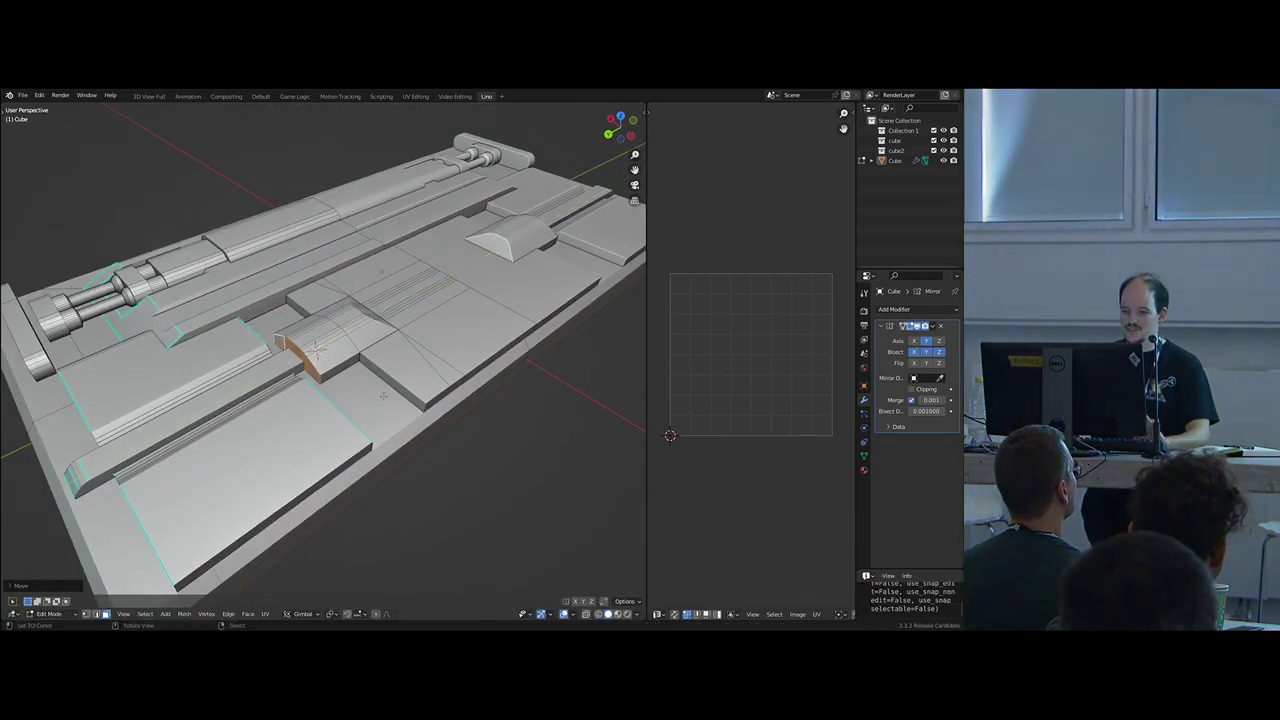
# - Turn on Clipping in the Mirror modifier, move the linked central plate, and check the panel in Object Mode
pyautogui.press('l')
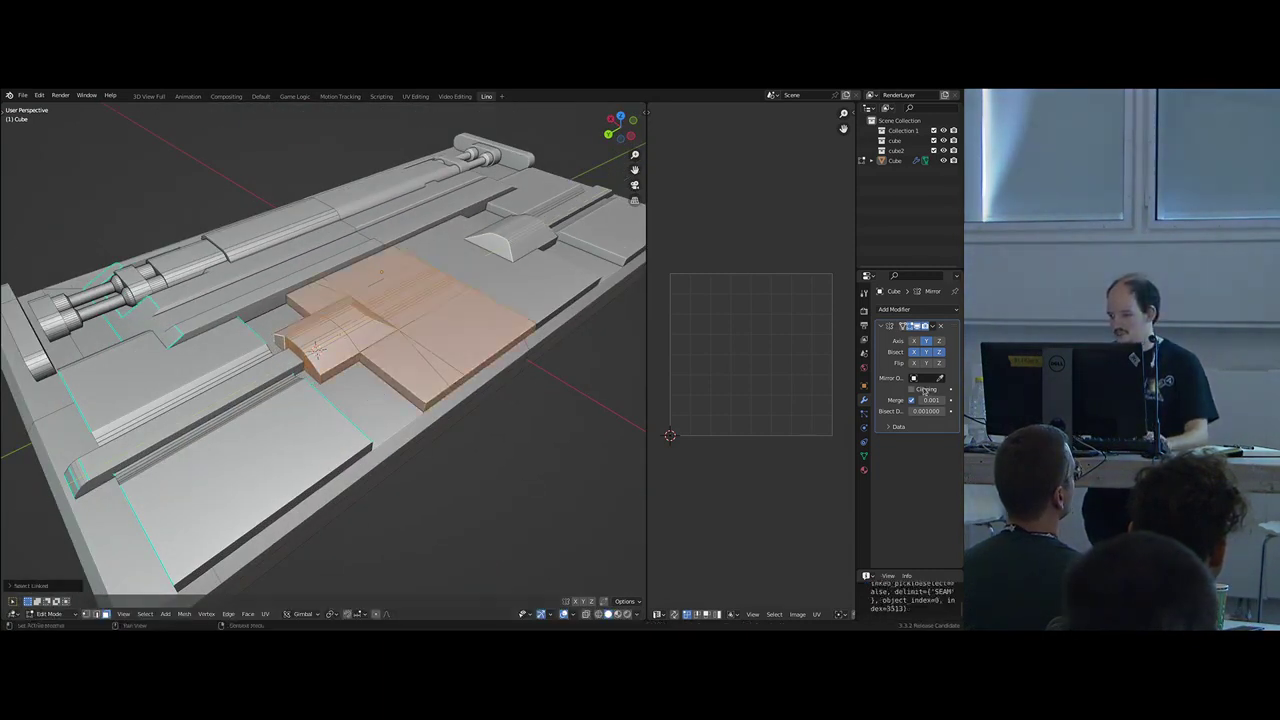
pyautogui.press('g')
pyautogui.click(357, 414)
pyautogui.press('Tab')
pyautogui.scroll(-6, 357, 414)
pyautogui.moveTo(357, 414); pyautogui.dragTo(378, 368, button='middle')
pyautogui.scroll(7, 378, 368)
# - Select an edge path at the bar's outer end, bevel it, and check the panel in Object Mode
pyautogui.press('Tab')
pyautogui.hotkey('alt', 'a')
pyautogui.press('2')
pyautogui.keyDown('shift'); pyautogui.moveTo(160, 300); pyautogui.dragTo(187, 446, button='middle'); pyautogui.keyUp('shift')
pyautogui.keyDown('ctrl'); pyautogui.rightClick(177, 346); pyautogui.keyUp('ctrl')
pyautogui.hotkey('alt', 'z')
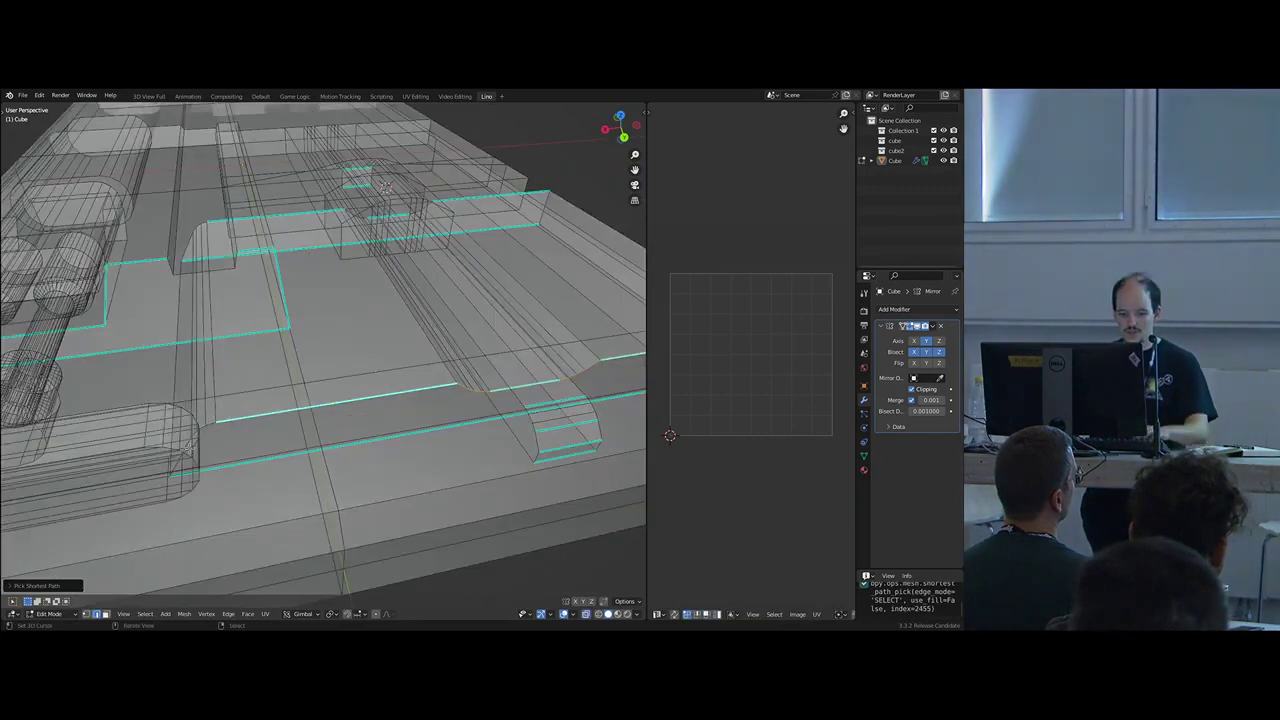
pyautogui.hotkey('alt', 'z')
pyautogui.scroll(-3, 311, 457)
pyautogui.moveTo(311, 457); pyautogui.dragTo(440, 383, button='middle')
pyautogui.hotkey('ctrl', 'b')
pyautogui.click(370, 484)
pyautogui.scroll(-4, 369, 480)
pyautogui.press('Tab')
pyautogui.scroll(-3, 363, 429)
pyautogui.scroll(6, 352, 440)
# - Duplicate the central plate's side face in the gap, lower it along Z, and extrude it across the gap
pyautogui.press('Tab')
pyautogui.press('3')
pyautogui.click(250, 345)
pyautogui.click(471, 354)
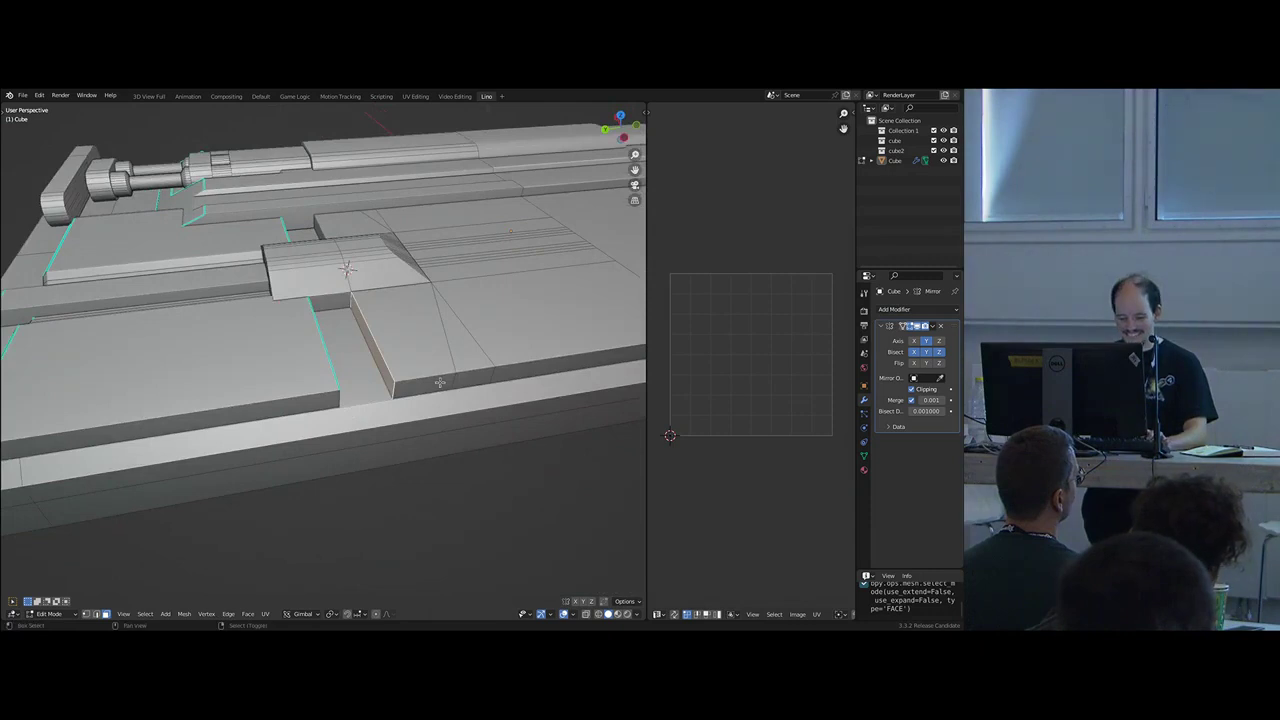
pyautogui.hotkey('shift', 'd')
pyautogui.press('z')
pyautogui.click(436, 420)
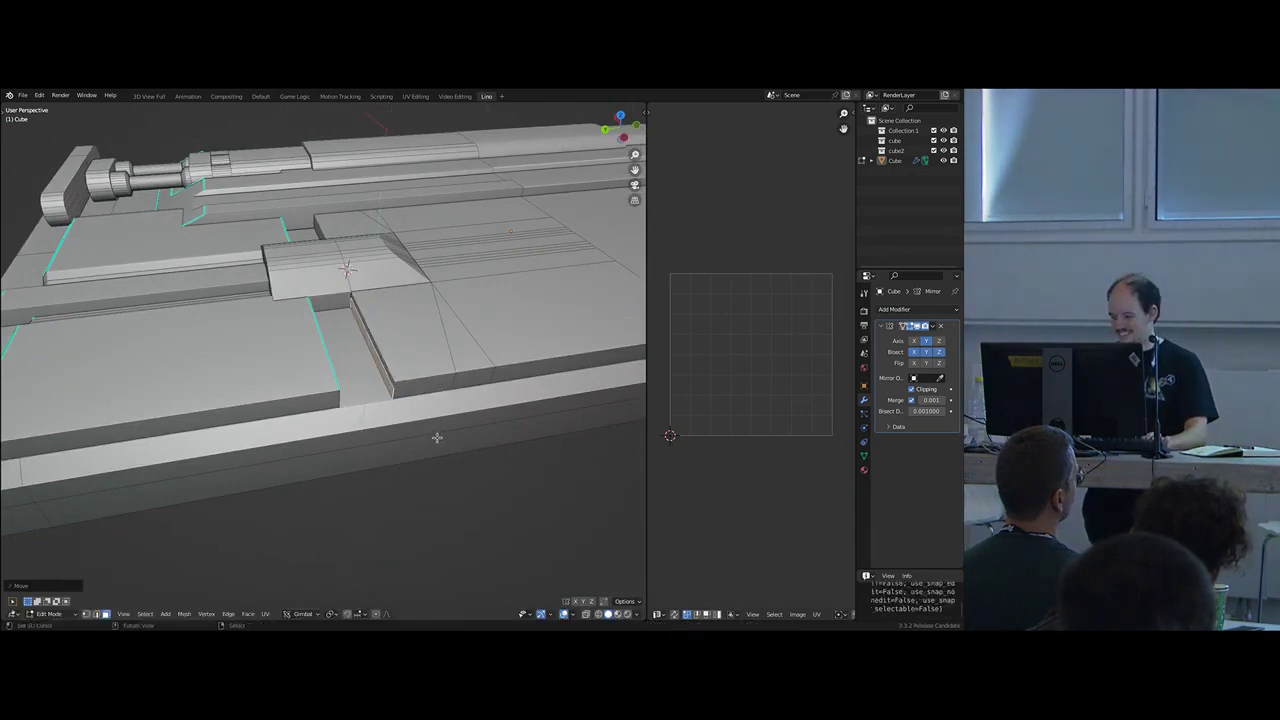
pyautogui.press('e')
pyautogui.click(375, 402)
# - Adjust an end face of the new gap strip along X and recalculate the normals of the whole mesh
pyautogui.hotkey('alt', 'z')
pyautogui.moveTo(364, 368); pyautogui.dragTo(375, 383, button='middle')
pyautogui.click(322, 336)
pyautogui.moveTo(322, 336); pyautogui.dragTo(392, 412, button='middle')
pyautogui.press('g')
pyautogui.press('x')
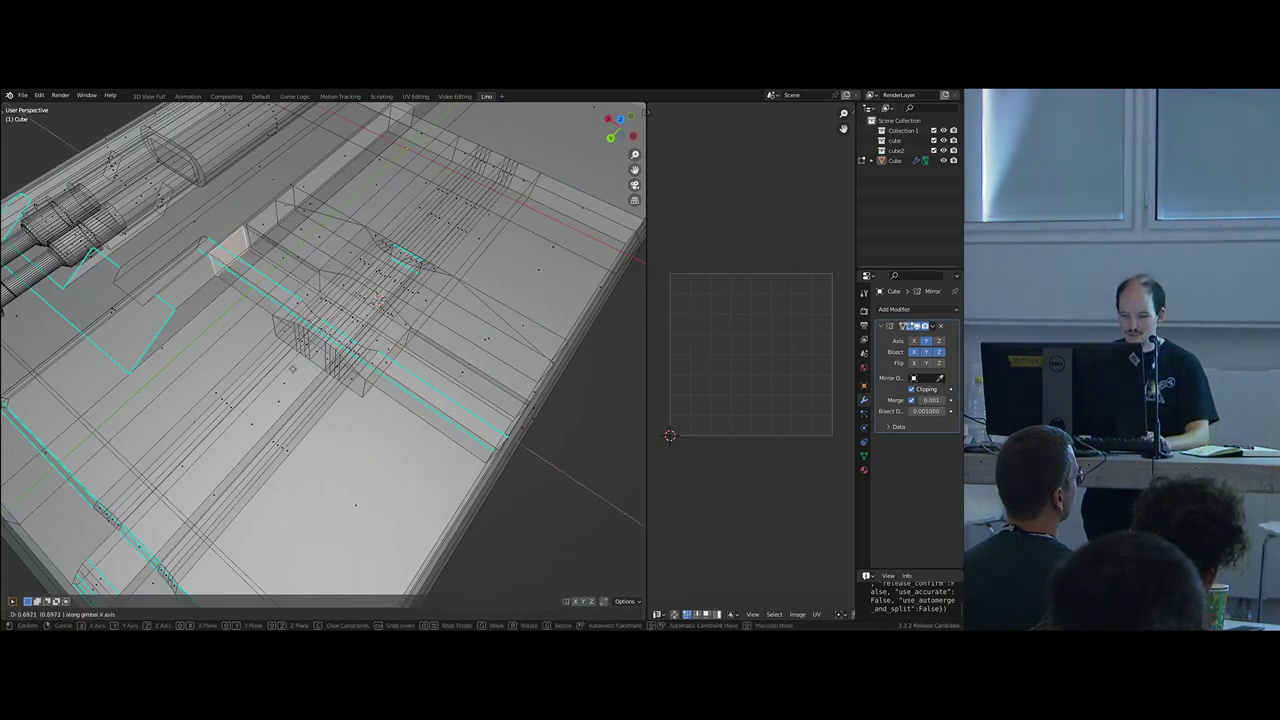
pyautogui.click(292, 369)
pyautogui.press('ctrl+KP_Add')
pyautogui.press('a')
pyautogui.hotkey('shift', 'n')
pyautogui.scroll(-5, 292, 369)
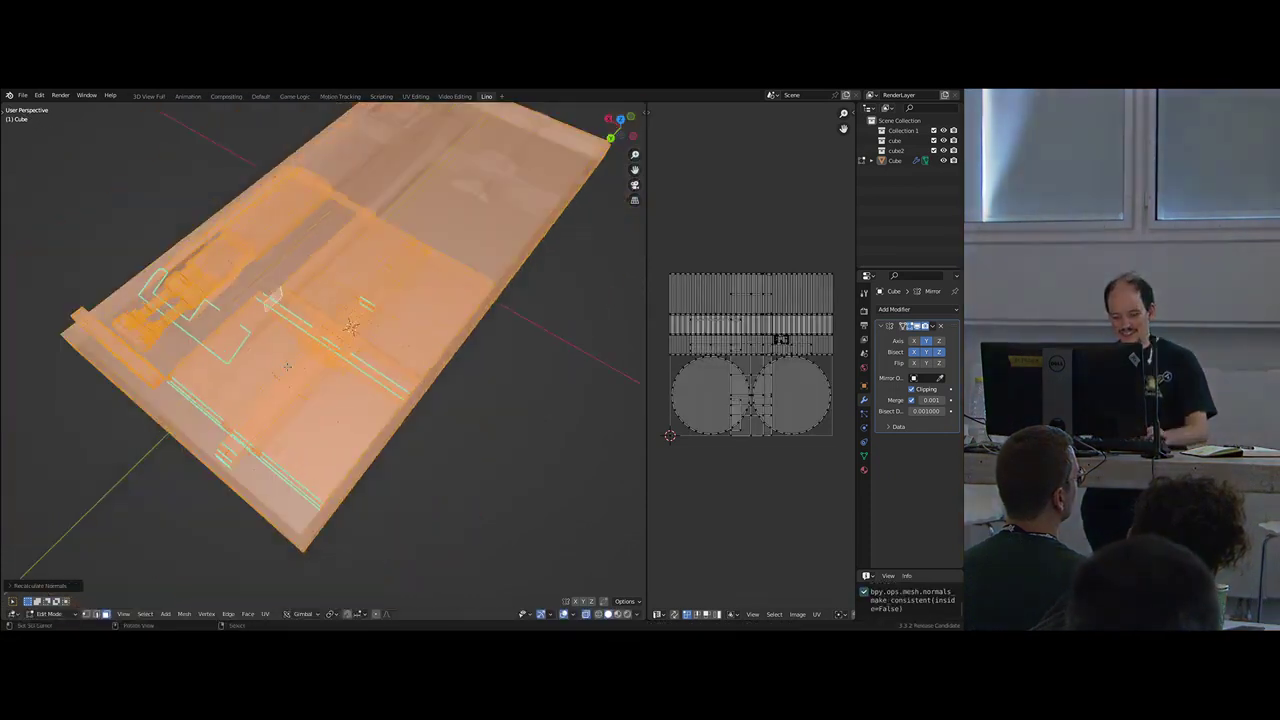
pyautogui.hotkey('alt', 'z')
pyautogui.moveTo(315, 398); pyautogui.dragTo(328, 294, button='middle')
pyautogui.press('Tab')
pyautogui.scroll(-3, 256, 381)
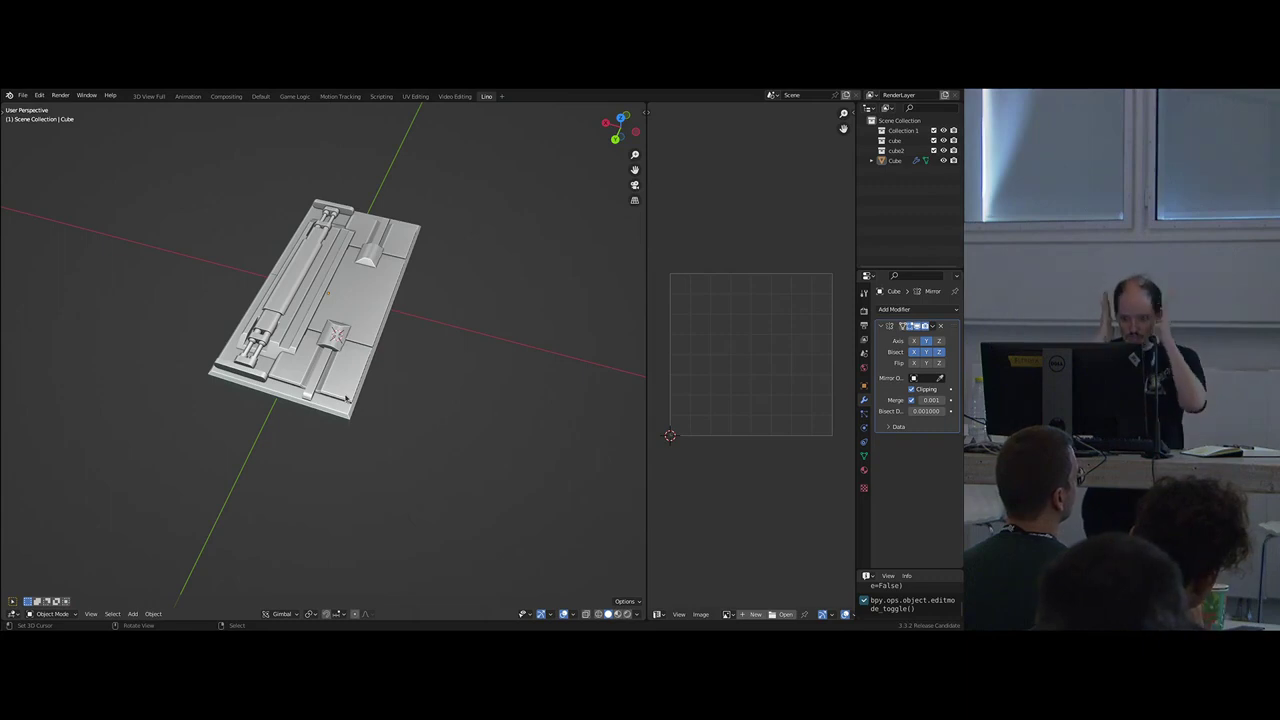
# - Add a loop cut across the central plate beside the rounded hump and bevel it into a narrow strip
pyautogui.moveTo(395, 310); pyautogui.dragTo(302, 320, button='middle')
pyautogui.press('Tab')
pyautogui.scroll(5, 355, 345)
pyautogui.hotkey('alt', 'a')
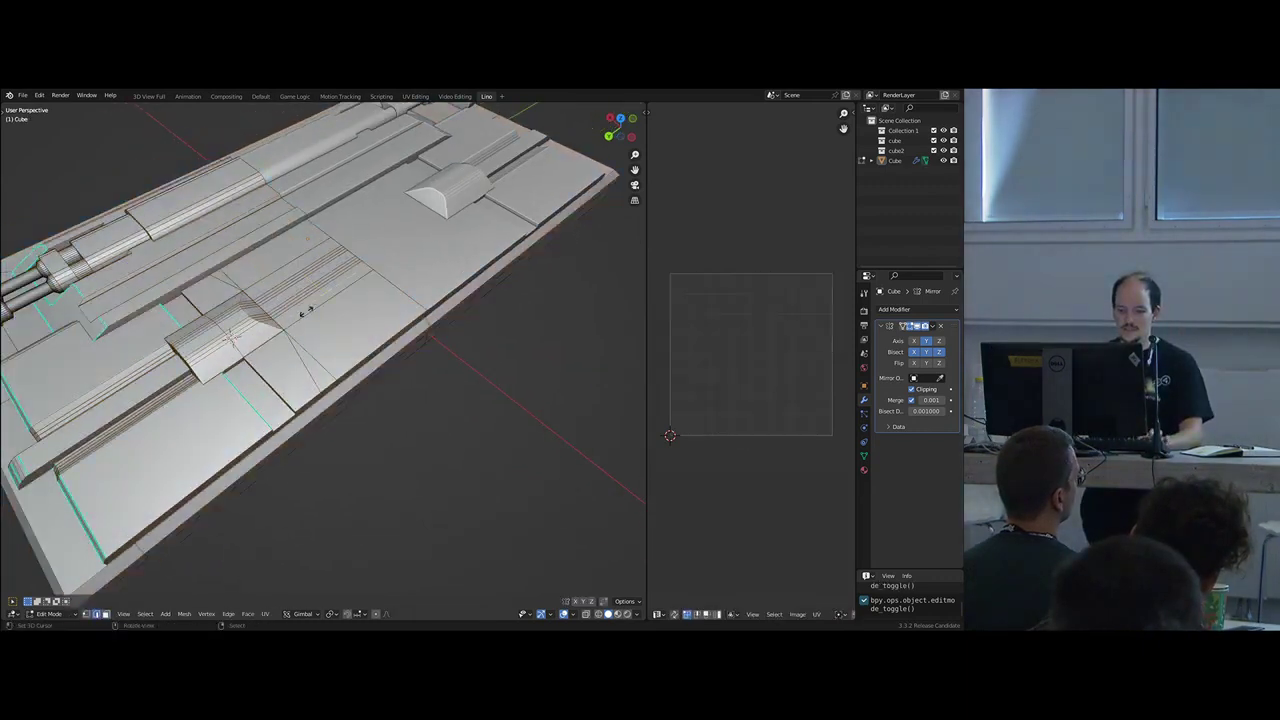
pyautogui.click(305, 312)
pyautogui.hotkey('ctrl', 'f')
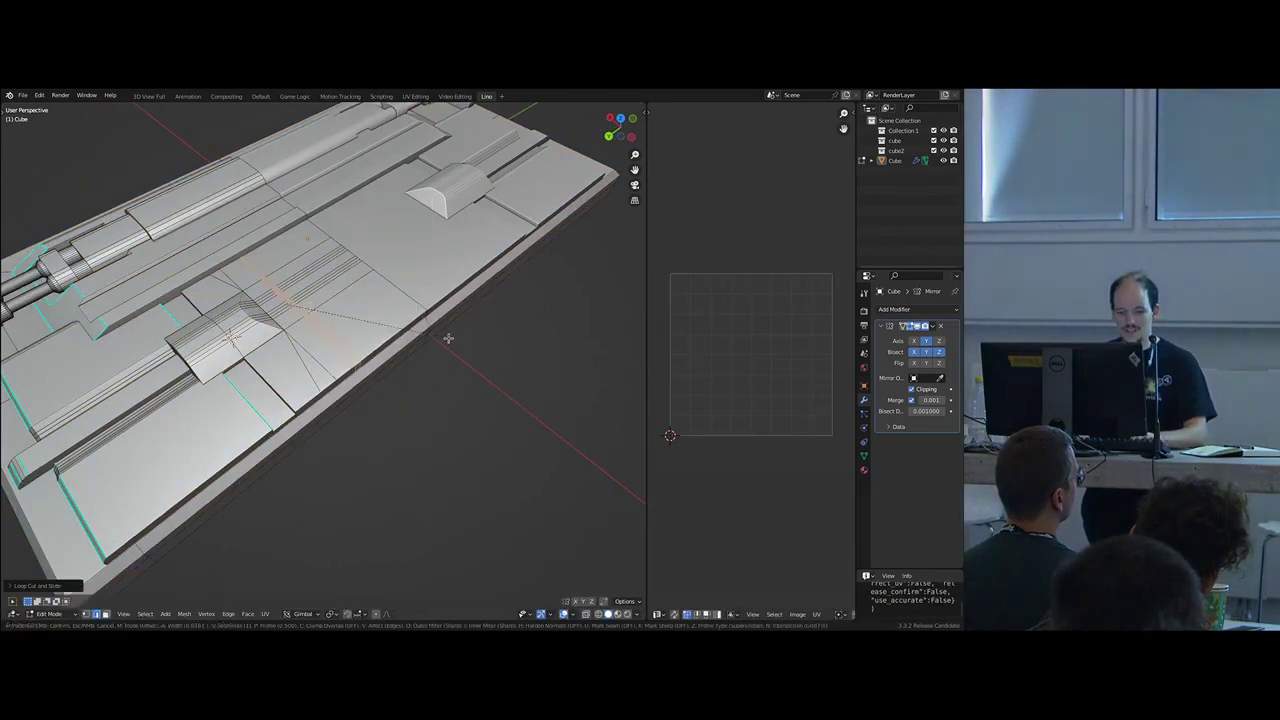
pyautogui.click(452, 339)
# - Select the central plate's faces between the new strip and the panel's middle and move them along Z
pyautogui.press('3')
pyautogui.click(366, 312)
pyautogui.keyDown('ctrl'); pyautogui.click(305, 243); pyautogui.keyUp('ctrl')
pyautogui.moveTo(350, 304); pyautogui.dragTo(366, 288, button='middle')
pyautogui.press('g')
pyautogui.press('z')
pyautogui.click(369, 316)
pyautogui.press('Tab')
pyautogui.scroll(-5, 403, 368)
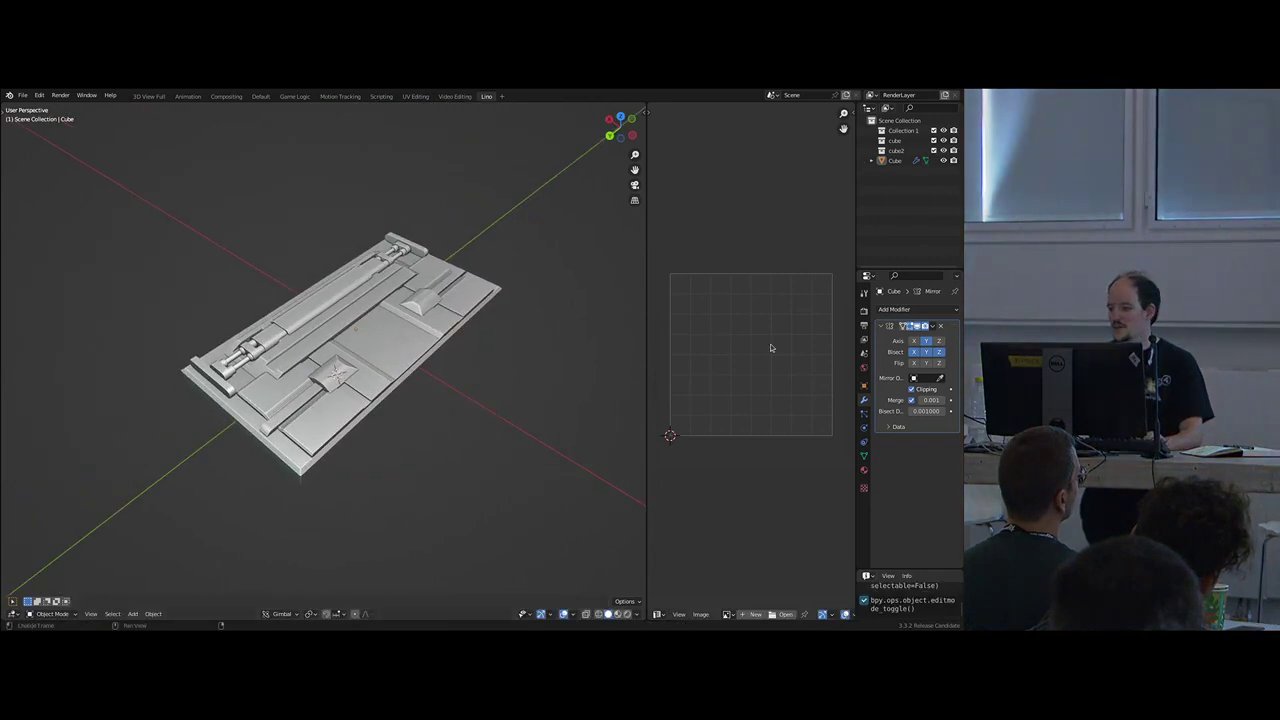
# - Turn on X mirroring in the Mirror modifier and flip the X bisect to show the other half
pyautogui.click(915, 341)
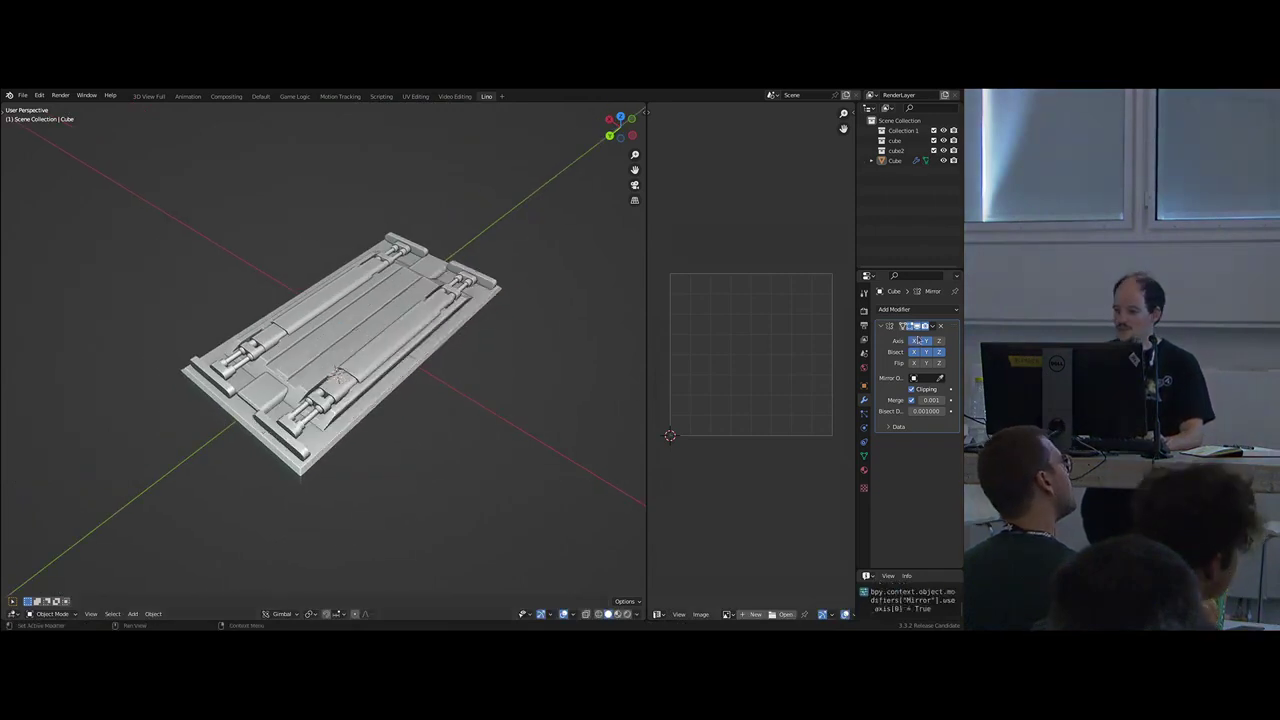
pyautogui.click(913, 362)
pyautogui.moveTo(390, 360); pyautogui.dragTo(327, 332, button='middle')
# - Delete the leftover face along the lengthwise centre seam between the humps and return to Object Mode
pyautogui.press('Tab')
pyautogui.scroll(6, 353, 347)
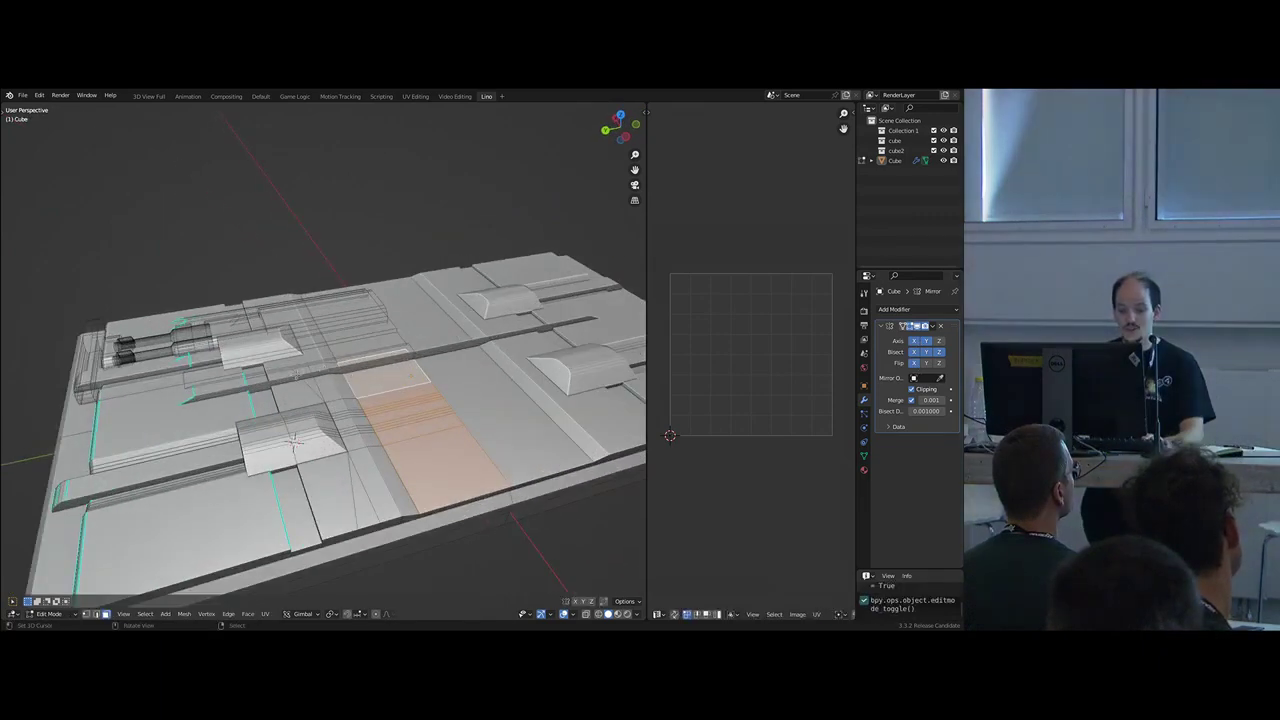
pyautogui.click(280, 384)
pyautogui.press('x')
pyautogui.press('f')
pyautogui.press('Tab')
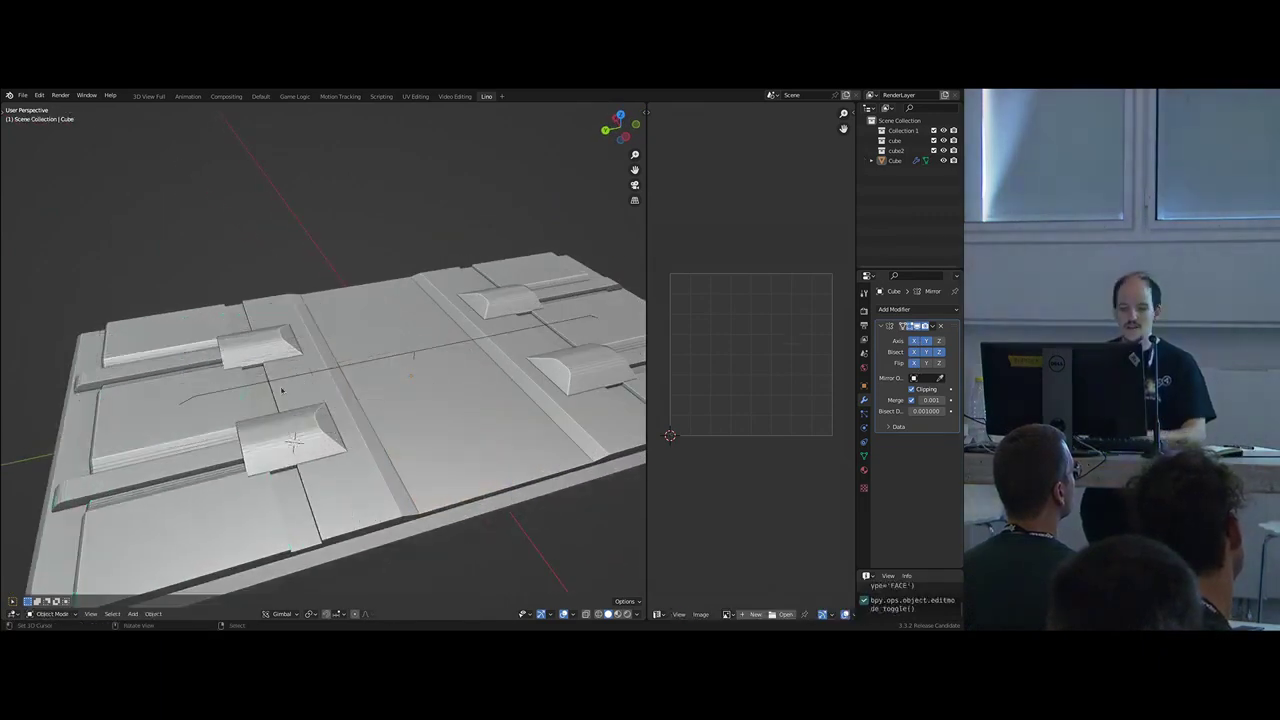
# - Examine the gap at the plate's outer edge in Rendered shading without overlays, and return to Solid shading
pyautogui.press('z')
pyautogui.click(314, 270)
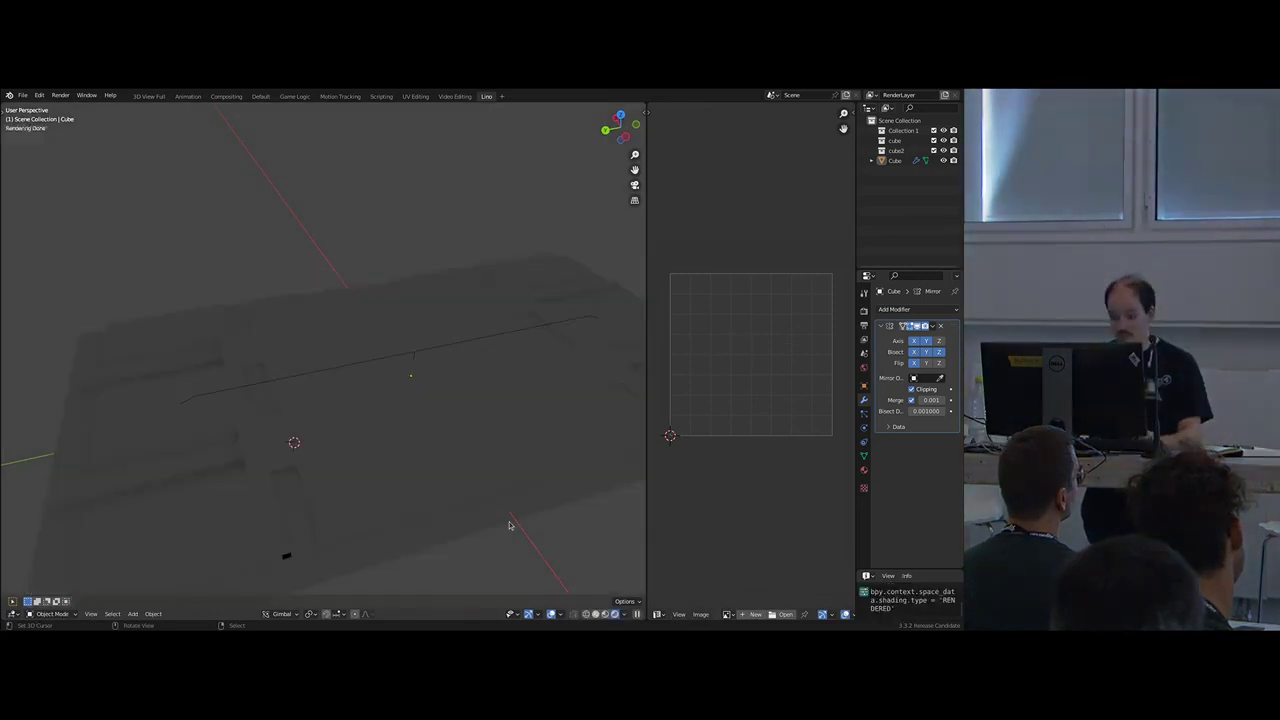
pyautogui.moveTo(320, 522); pyautogui.dragTo(349, 439, button='middle')
pyautogui.scroll(2, 342, 400)
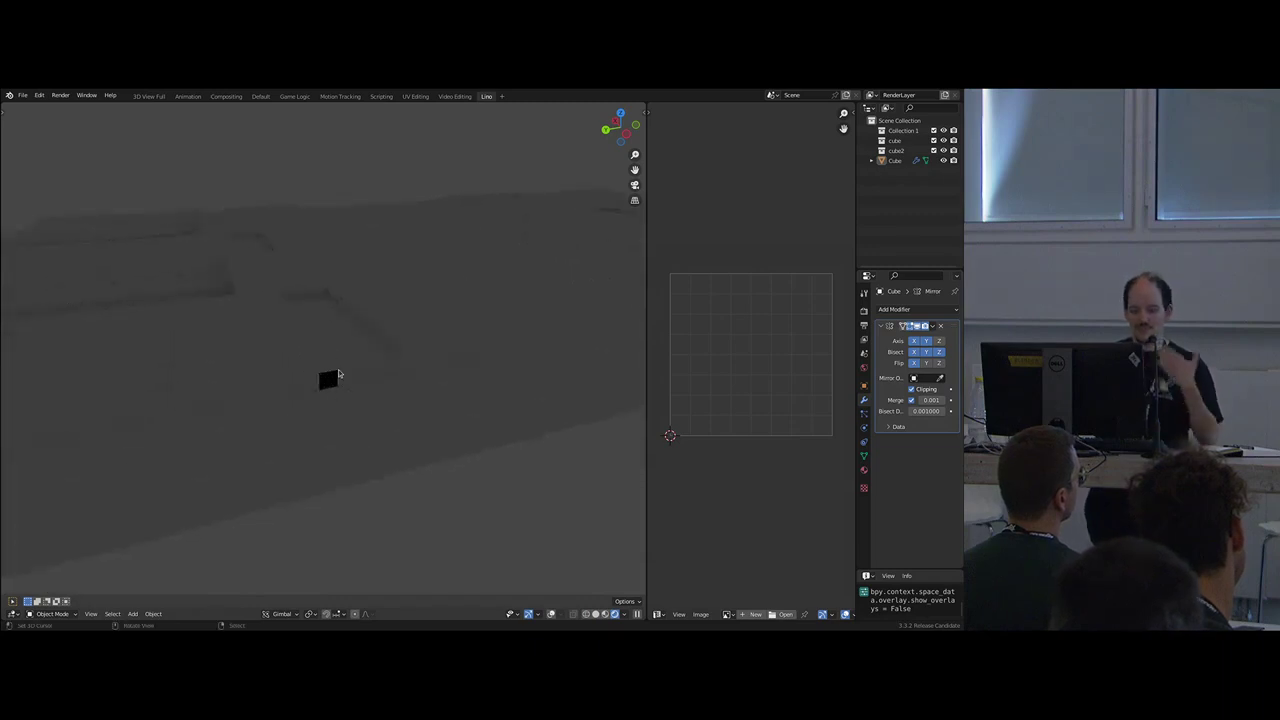
pyautogui.click(550, 614)
pyautogui.press('z')
pyautogui.click(429, 466)
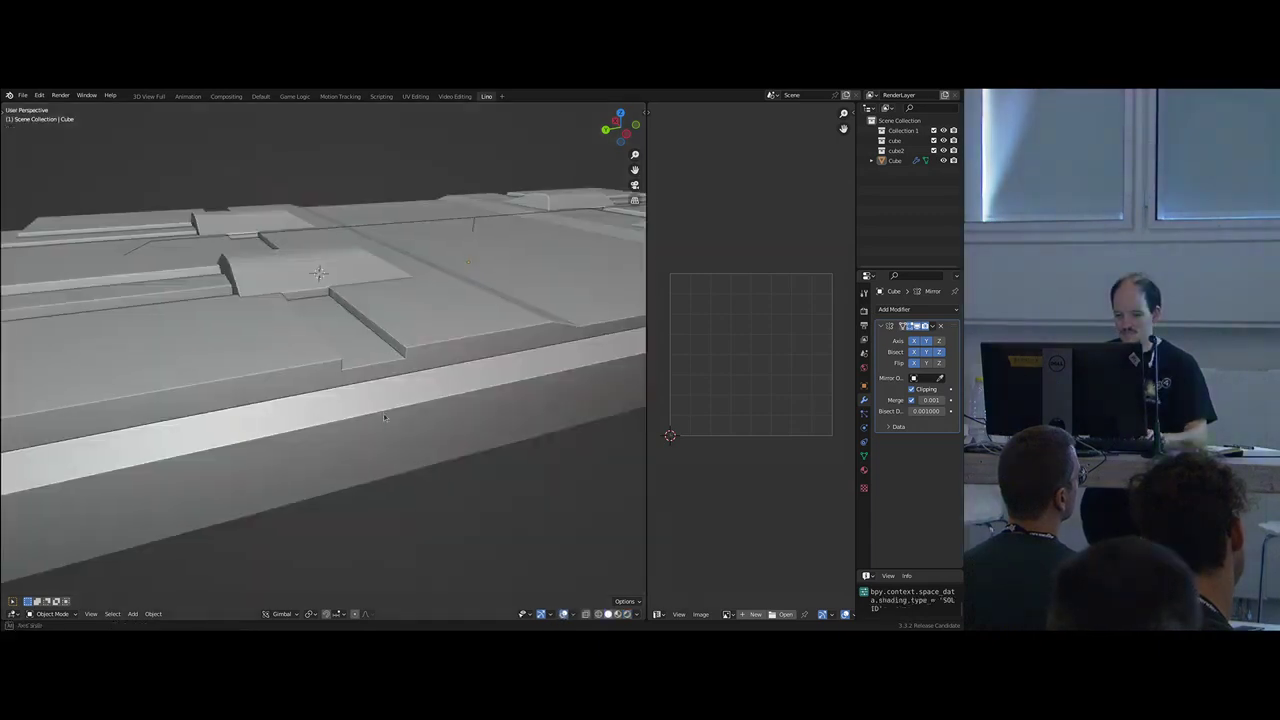
# - Move the outer face of the strip filling the gap between the plates along Y and check the panel in Object Mode
pyautogui.press('Tab')
pyautogui.keyDown('shift'); pyautogui.moveTo(486, 392); pyautogui.dragTo(479, 434, button='middle'); pyautogui.keyUp('shift')
pyautogui.press('g')
pyautogui.press('y')
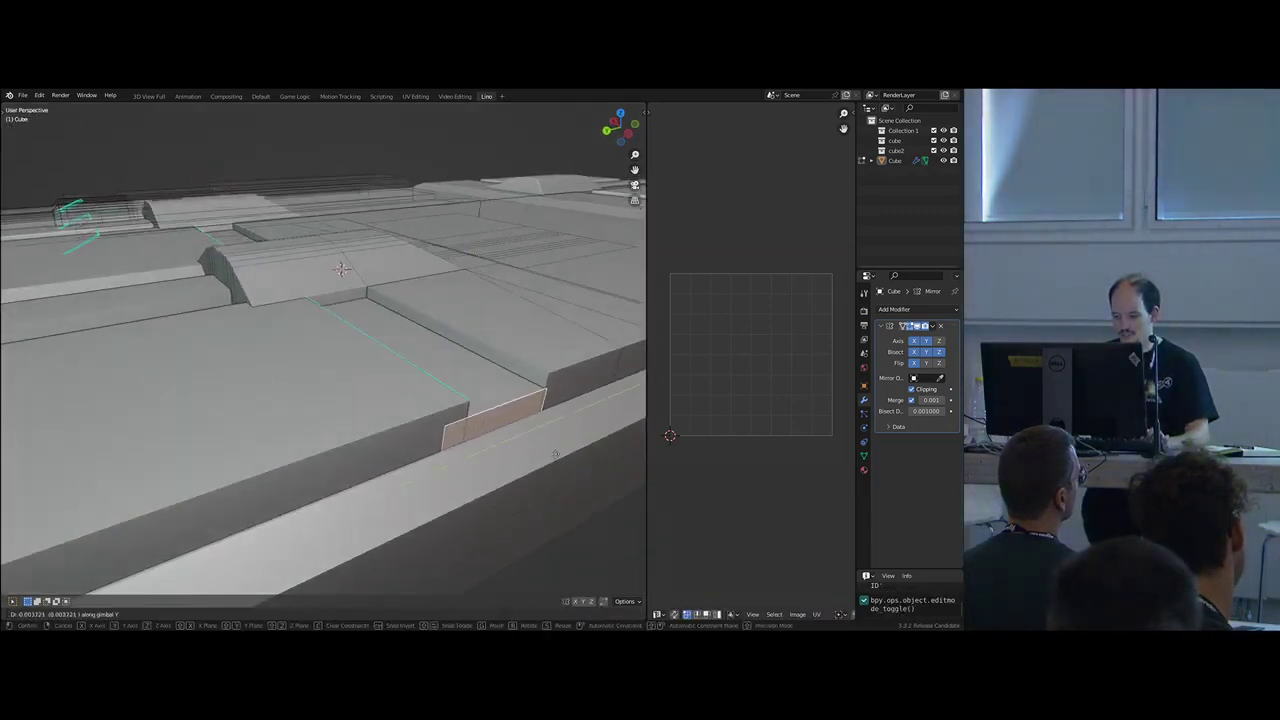
pyautogui.click(561, 459)
pyautogui.press('Tab')
pyautogui.scroll(-8, 480, 450)
pyautogui.moveTo(401, 437); pyautogui.dragTo(420, 397, button='middle')
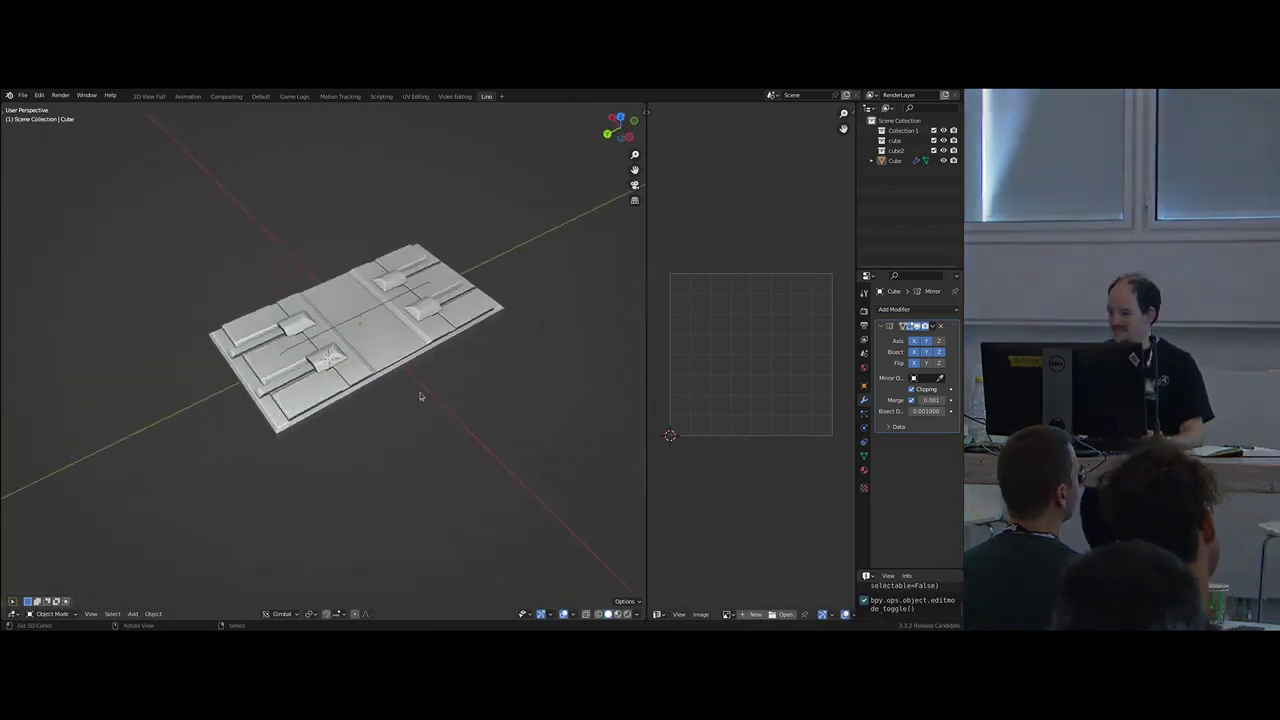
pyautogui.moveTo(467, 327); pyautogui.dragTo(465, 396, button='middle')
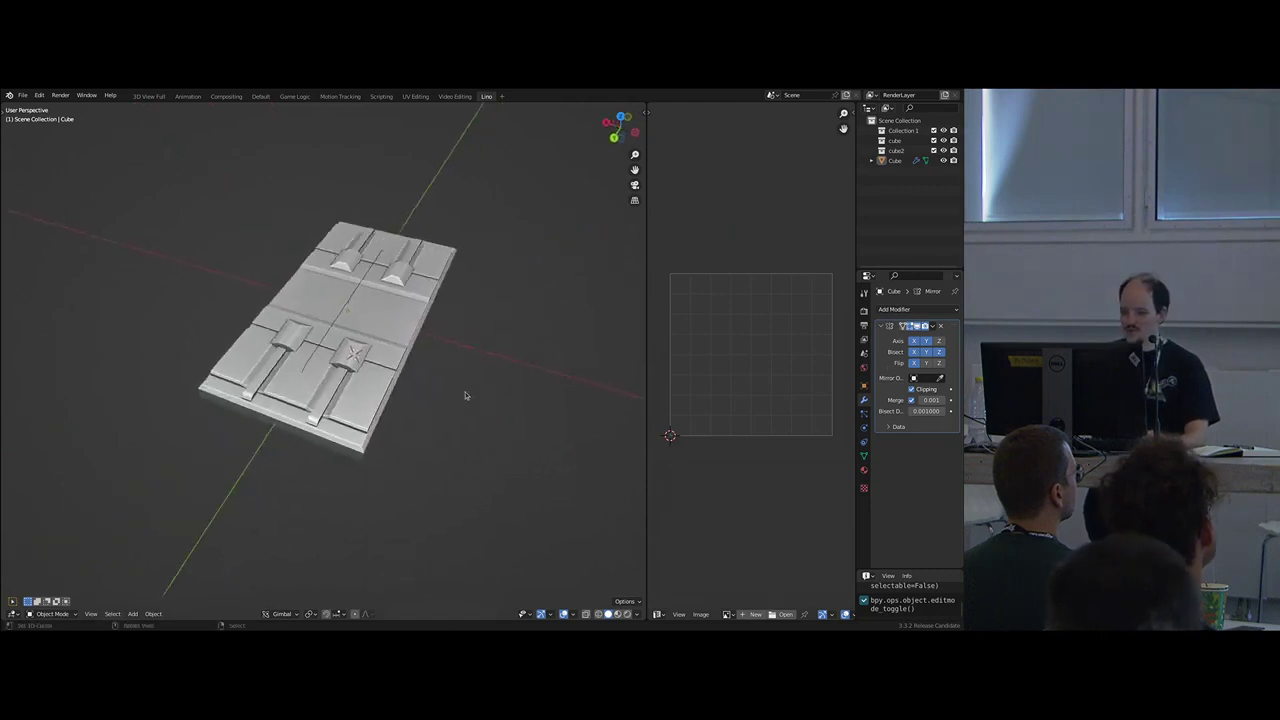
# - Compare both halves by switching the X flip off and on, and turn off Y and X mirroring
pyautogui.click(915, 366)
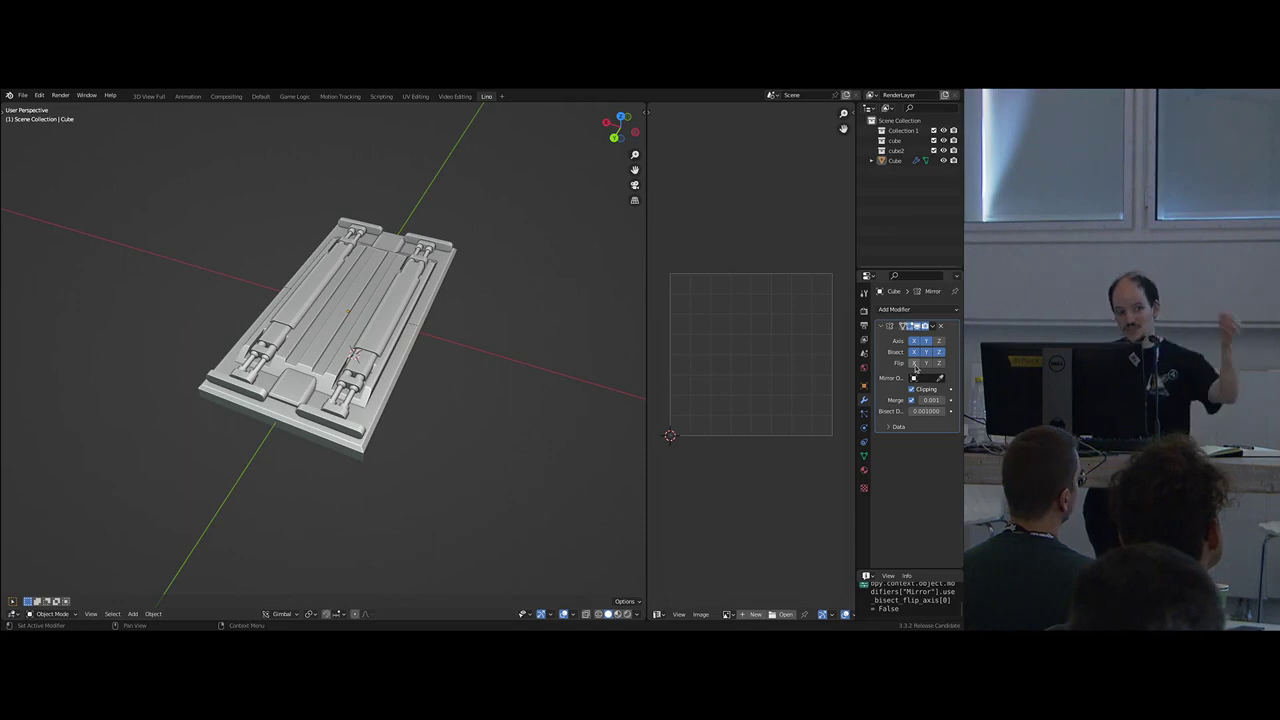
pyautogui.click(915, 368)
pyautogui.click(926, 341)
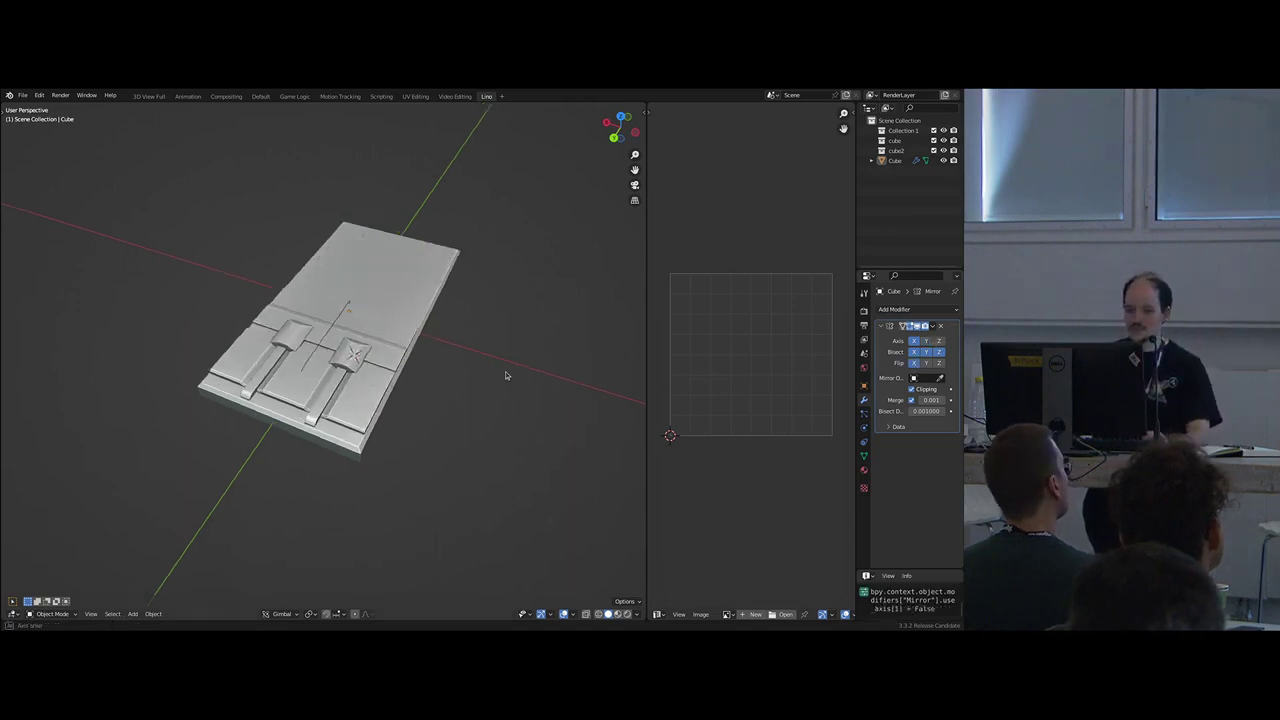
pyautogui.moveTo(505, 371); pyautogui.dragTo(600, 365, button='middle')
pyautogui.click(914, 341)
pyautogui.moveTo(429, 338); pyautogui.dragTo(424, 323, button='middle')
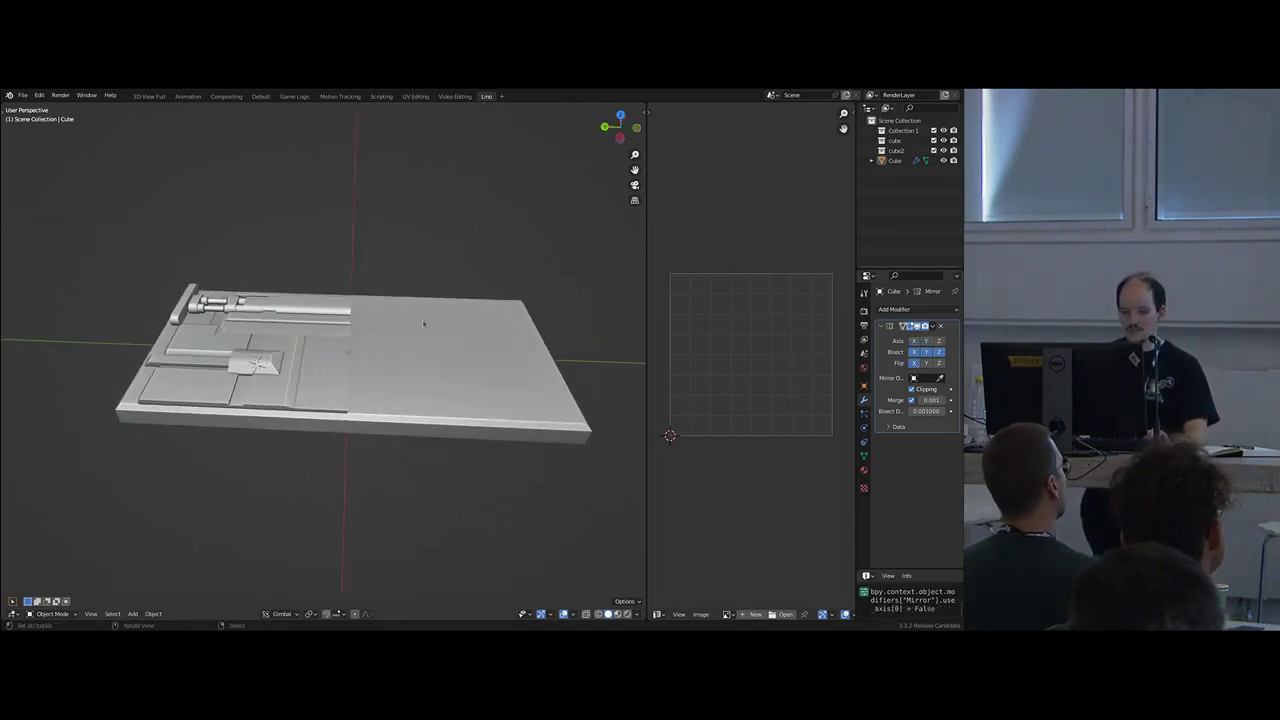
pyautogui.moveTo(428, 384); pyautogui.dragTo(369, 327, button='middle')
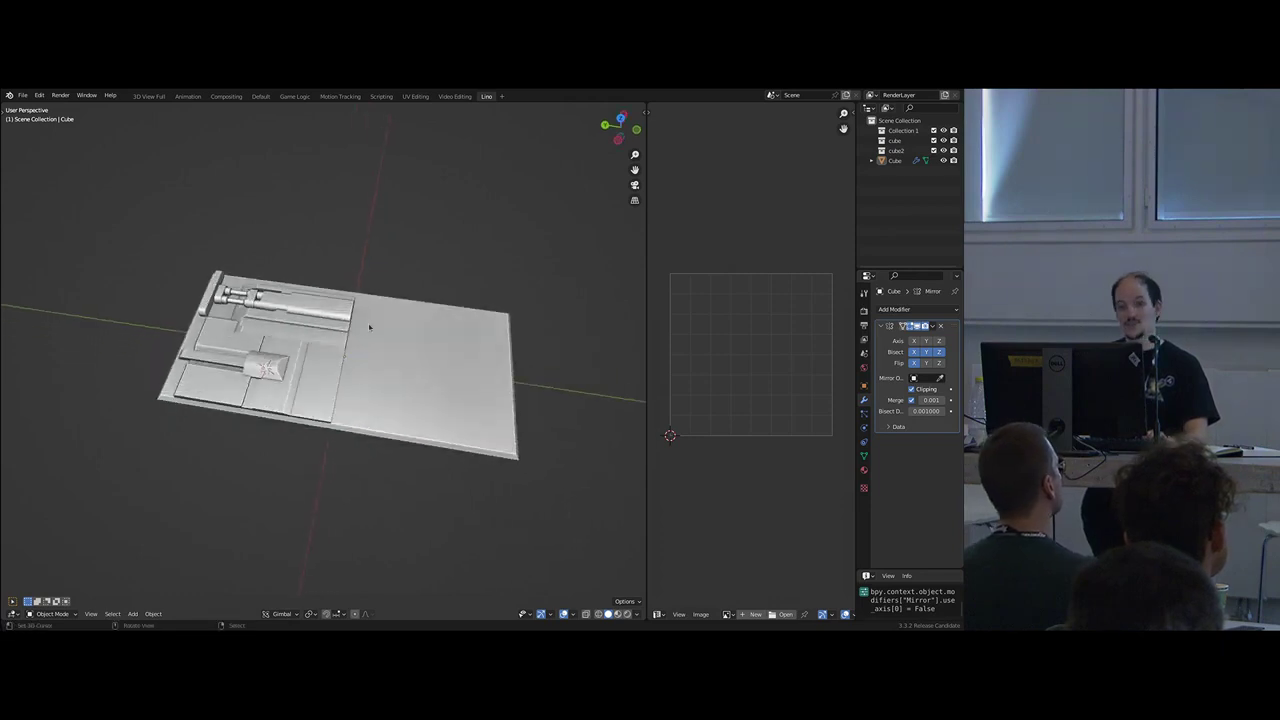
# - Bevel the edges by the sloped strip on the central plate and check the result in Object Mode
pyautogui.click(341, 389)
pyautogui.press('Tab')
pyautogui.scroll(4, 400, 425)
pyautogui.press('2')
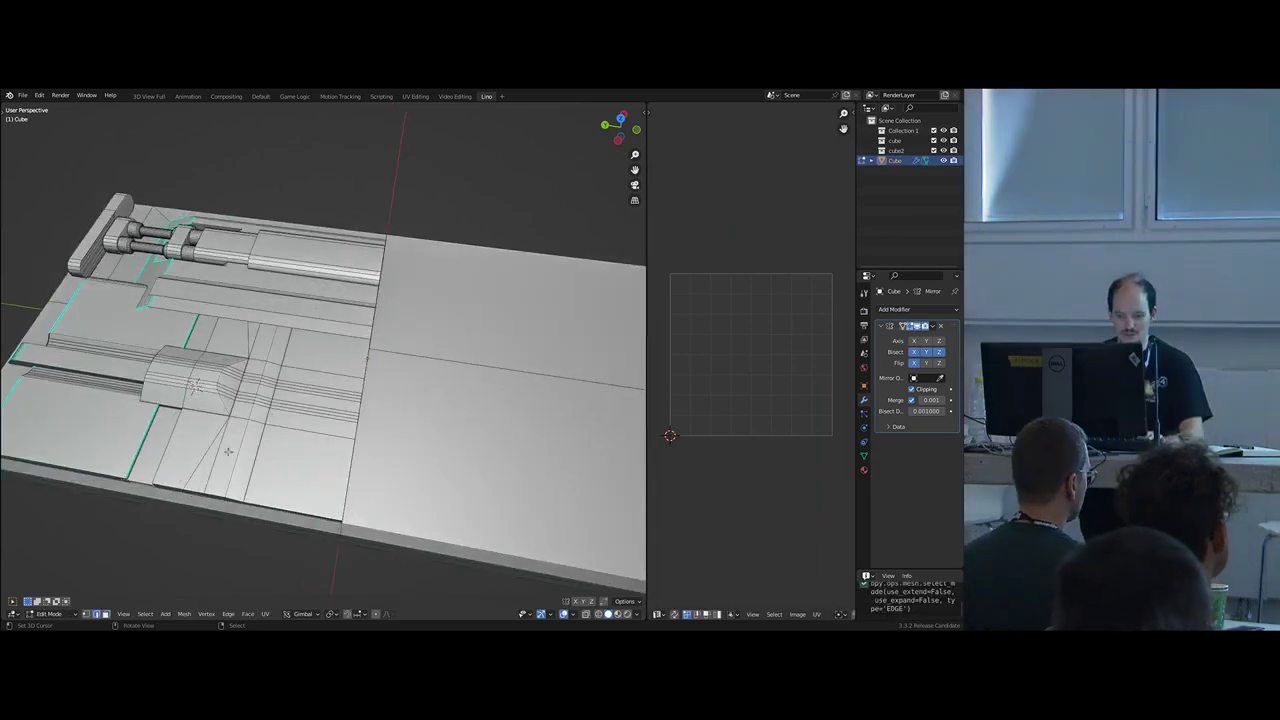
pyautogui.hotkey('ctrl', 'b')
pyautogui.click(423, 450)
pyautogui.moveTo(423, 450); pyautogui.dragTo(353, 380, button='middle')
pyautogui.press('Tab')
pyautogui.press('Tab')
pyautogui.press('Tab')
pyautogui.press('Tab')
# - Select the long rounded bar's end faces at the panel's middle and extend them along Y into the empty half
pyautogui.press('3')
pyautogui.rightClick(350, 438)
pyautogui.scroll(3, 354, 371)
pyautogui.rightClick(354, 371)
pyautogui.moveTo(395, 428); pyautogui.dragTo(305, 385, button='middle')
pyautogui.scroll(-3, 394, 398)
pyautogui.scroll(1, 390, 410)
pyautogui.press('e')
pyautogui.rightClick(384, 434)
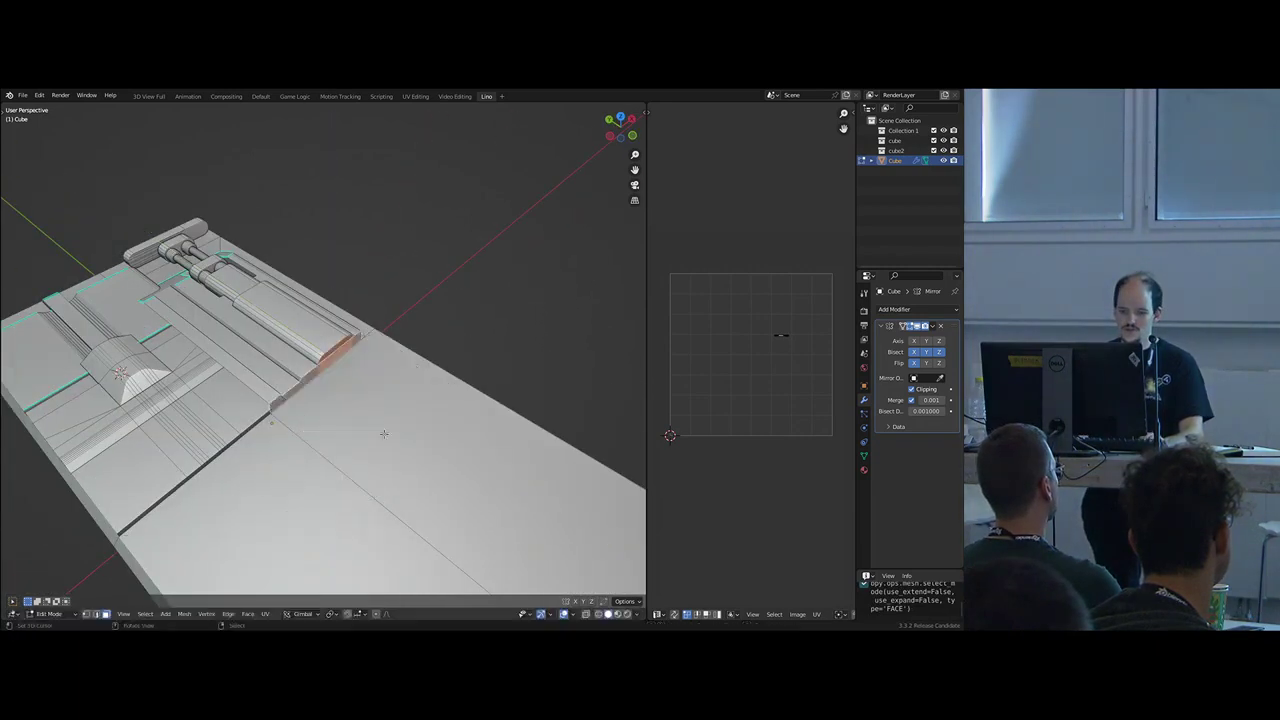
pyautogui.moveTo(328, 373); pyautogui.dragTo(351, 369, button='middle')
pyautogui.press('g')
pyautogui.press('y')
pyautogui.click(390, 413)
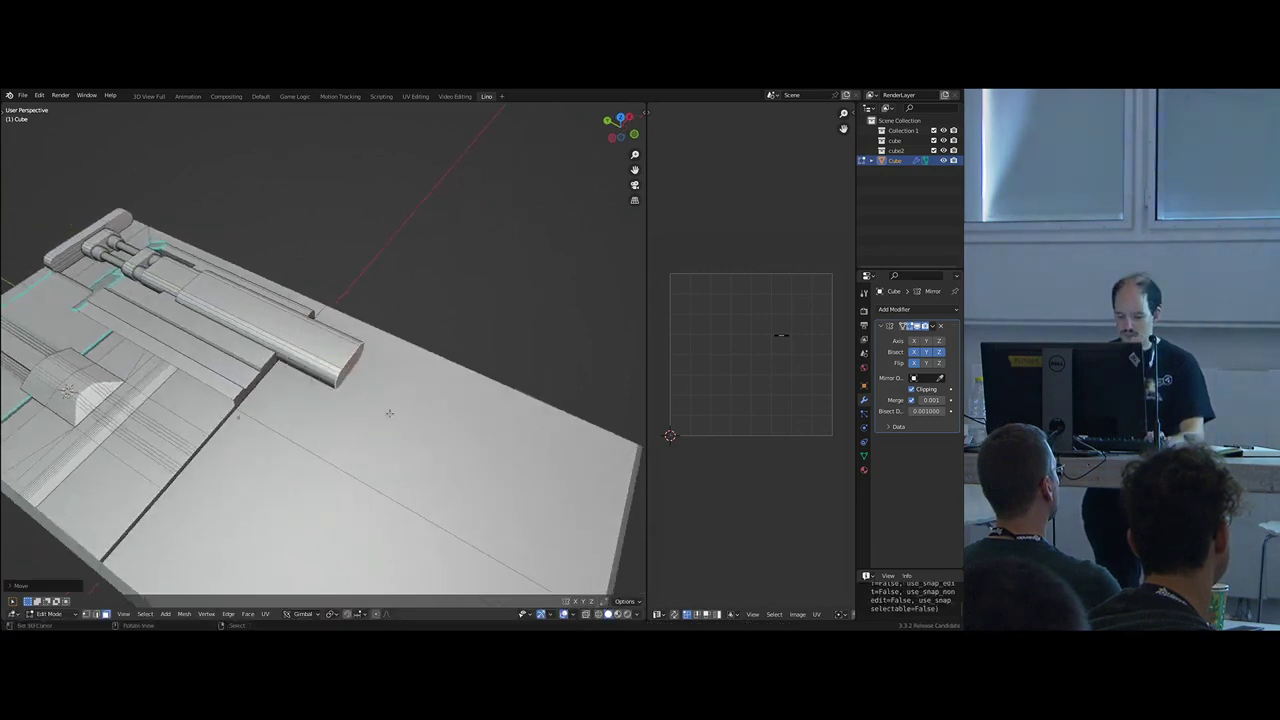
# - Extrude the rounded bar's end further and fatten the new section into a thicker collar
pyautogui.press('e')
pyautogui.click(459, 442)
pyautogui.moveTo(476, 438); pyautogui.dragTo(441, 423, button='middle')
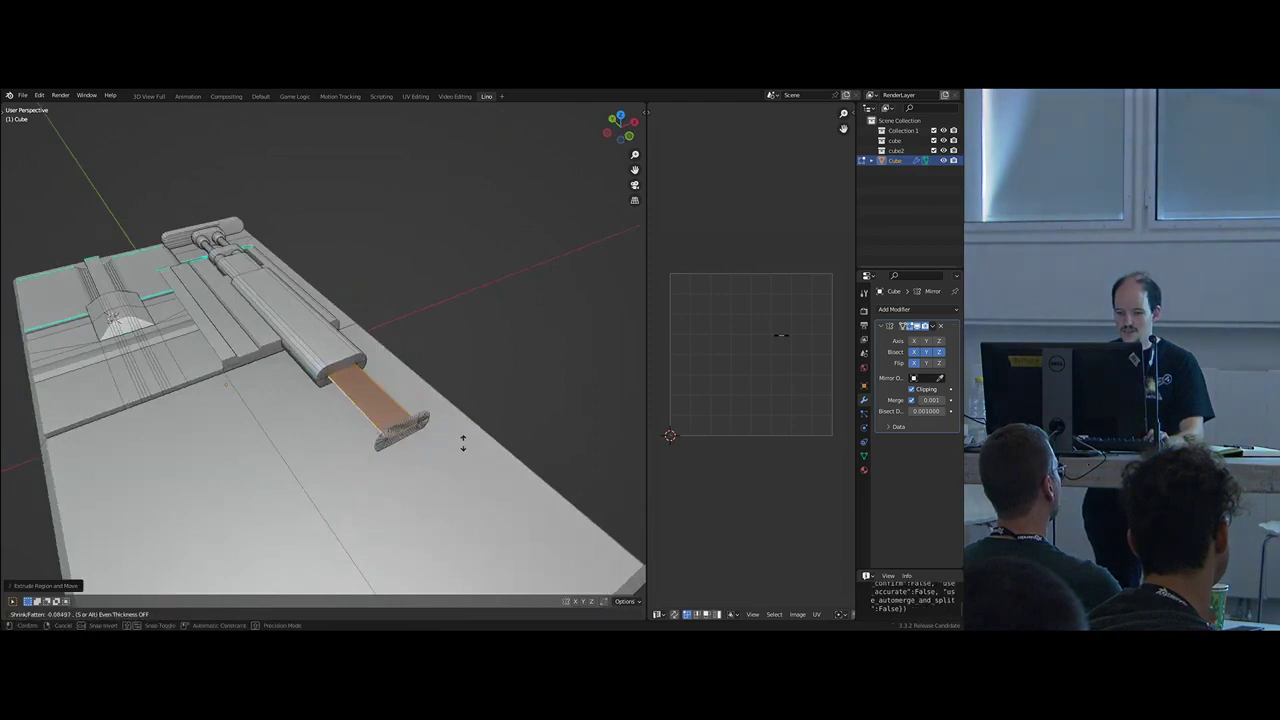
pyautogui.click(422, 336)
pyautogui.moveTo(422, 336); pyautogui.dragTo(472, 258, button='middle')
pyautogui.scroll(3, 472, 258)
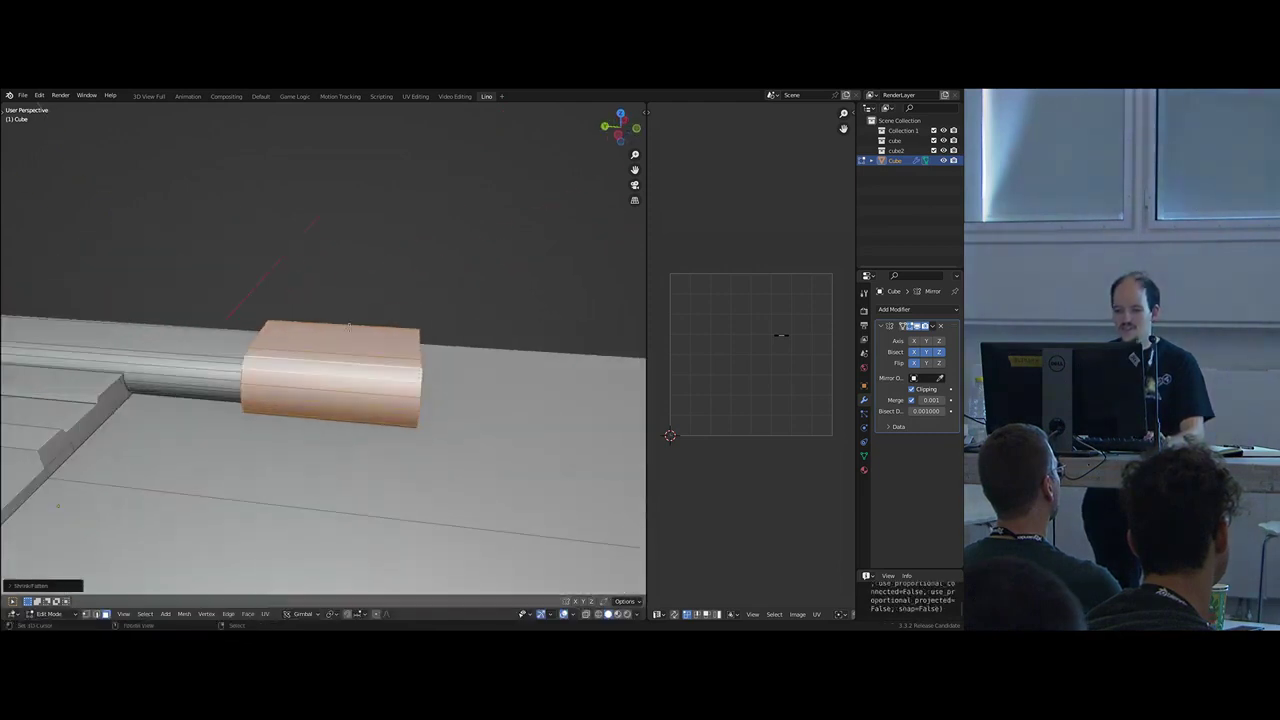
# - Duplicate a face of the collar, scale the copy, and move it along X away from the collar
pyautogui.rightClick(345, 337)
pyautogui.moveTo(345, 337); pyautogui.dragTo(381, 389, button='middle')
pyautogui.hotkey('shift', 'd')
pyautogui.press('s')
pyautogui.click(422, 384)
pyautogui.press('g')
pyautogui.press('x')
pyautogui.click(466, 438)
# - Form the duplicated face into a small block along X and recalculate its normals
pyautogui.moveTo(466, 438); pyautogui.dragTo(486, 388, button='middle')
pyautogui.press('g')
pyautogui.press('x')
pyautogui.click(481, 396)
pyautogui.click(464, 419)
pyautogui.hotkey('shift', 'n')
pyautogui.moveTo(464, 419); pyautogui.dragTo(373, 345, button='middle')
# - Adjust the small block's face along X to set how far it projects from the collar
pyautogui.rightClick(416, 380)
pyautogui.scroll(-2, 430, 388)
pyautogui.press('g')
pyautogui.press('x')
pyautogui.click(466, 412)
pyautogui.scroll(2, 392, 395)
# - Select the block's outer edges and bevel them into rounded corners
pyautogui.press('2')
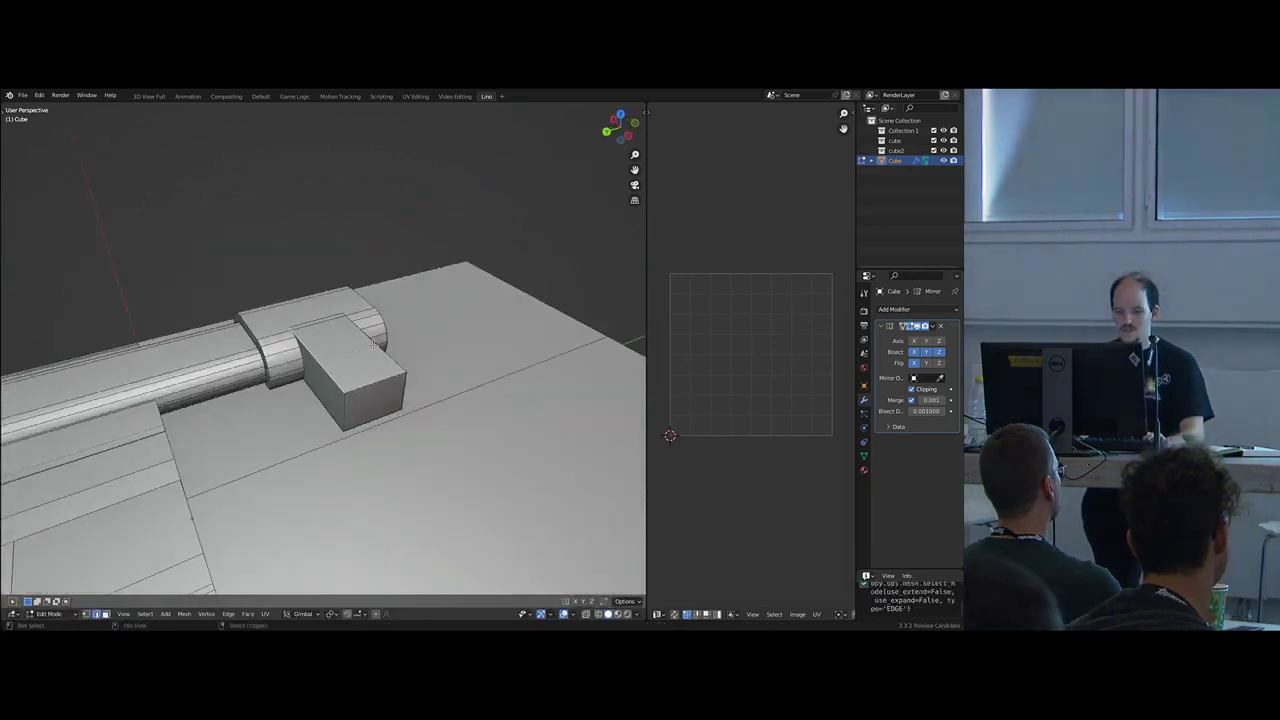
pyautogui.click(391, 414)
pyautogui.rightClick(372, 399)
pyautogui.moveTo(372, 399); pyautogui.dragTo(320, 375, button='middle')
pyautogui.press('g')
pyautogui.click(380, 411)
# - Shift the rounded block along Y and place a duplicate of it farther along the collar's side in Y
pyautogui.press('g')
pyautogui.press('y')
pyautogui.click(287, 376)
pyautogui.hotkey('shift', 'd')
pyautogui.hotkey('shift', 'y')
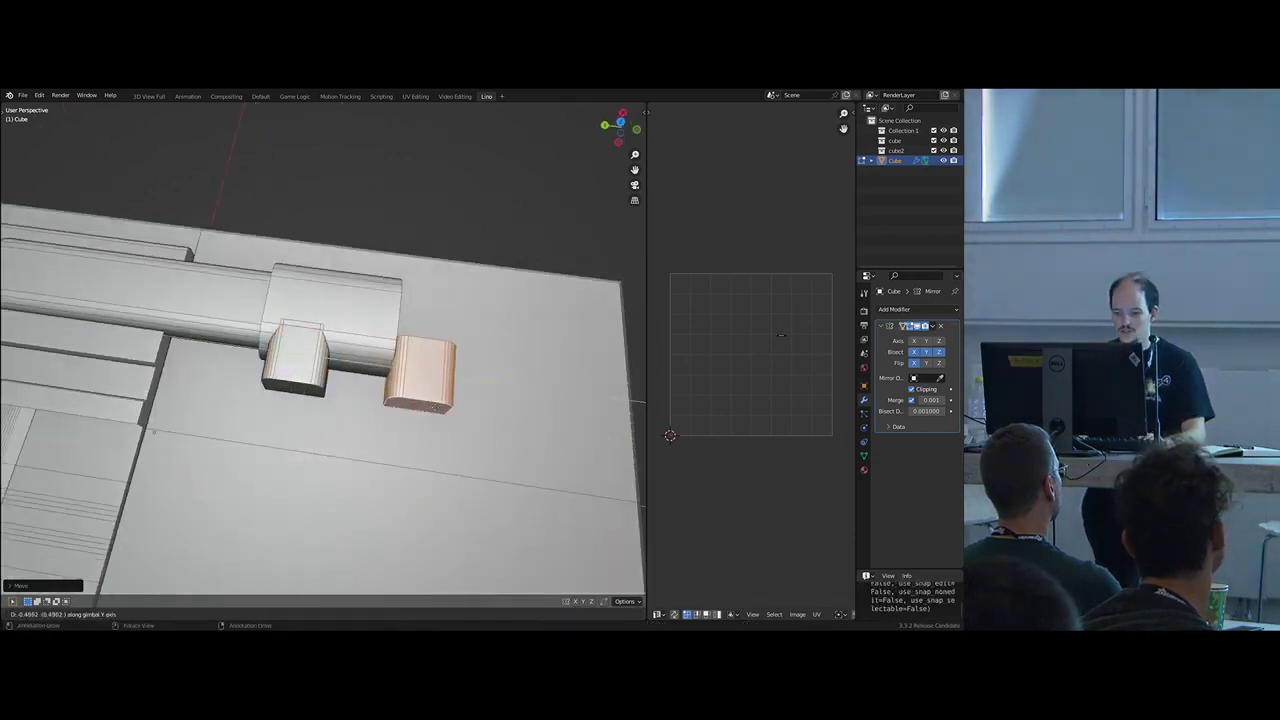
pyautogui.click(398, 403)
# - Adjust the collar's end face along Y and extrude it outward beyond the second rounded block
pyautogui.scroll(-1, 394, 385)
pyautogui.moveTo(390, 373); pyautogui.dragTo(310, 352, button='middle')
pyautogui.rightClick(338, 278)
pyautogui.rightClick(378, 346)
pyautogui.press('g')
pyautogui.press('y')
pyautogui.click(372, 343)
pyautogui.press('g')
pyautogui.press('y')
pyautogui.click(373, 342)
pyautogui.press('e')
pyautogui.click(396, 371)
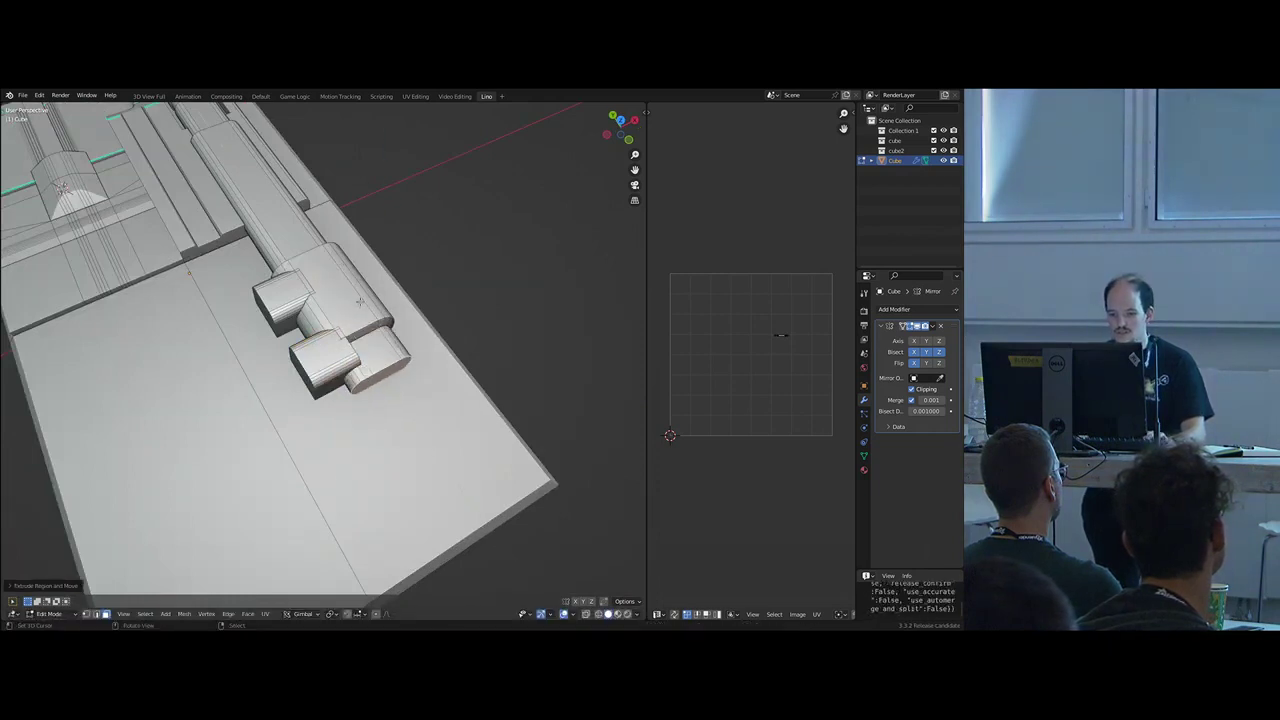
# - Undo the collar's end extrusion and form a separate, scaled rounded end piece beyond the collar along Y
pyautogui.press('ctrl+KP_Add')
pyautogui.moveTo(380, 293); pyautogui.dragTo(434, 400, button='middle')
pyautogui.hotkey('ctrl', 'z')
pyautogui.hotkey('ctrl', 'z')
pyautogui.hotkey('shift', 'd')
pyautogui.rightClick(531, 403)
pyautogui.press('g')
pyautogui.press('y')
pyautogui.click(481, 425)
pyautogui.hotkey('ctrl', 'z')
pyautogui.press('2')
pyautogui.press('s')
pyautogui.click(460, 348)
# - Copy the second block's top face onto the rounded end piece and extrude it into a small box
pyautogui.scroll(-1, 460, 348)
pyautogui.press('3')
pyautogui.moveTo(394, 338); pyautogui.dragTo(279, 348, button='middle')
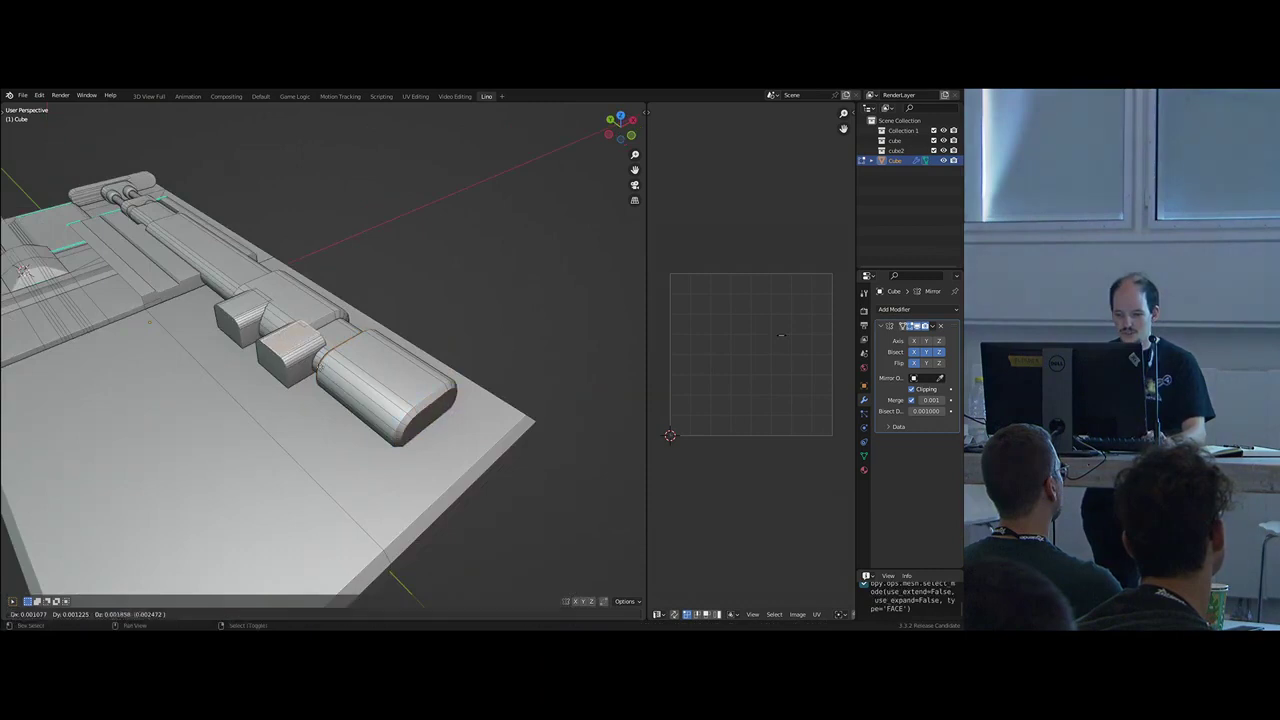
pyautogui.click(319, 367)
pyautogui.press('g')
pyautogui.click(406, 438)
pyautogui.moveTo(406, 438); pyautogui.dragTo(440, 417, button='middle')
pyautogui.press('g')
pyautogui.click(421, 417)
pyautogui.press('e')
pyautogui.click(409, 413)
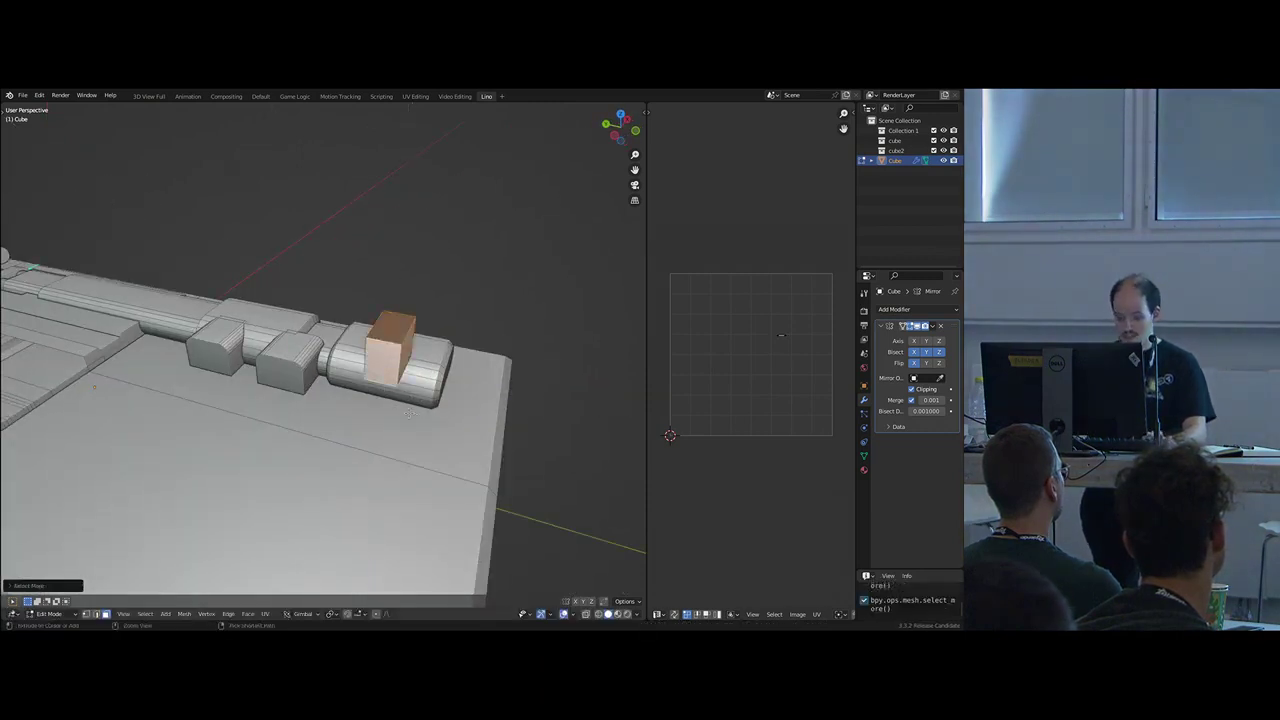
# - Scale the small box's top face and shift it along Y so the box leans over the end piece
pyautogui.moveTo(391, 399); pyautogui.dragTo(409, 297, button='middle')
pyautogui.press('s')
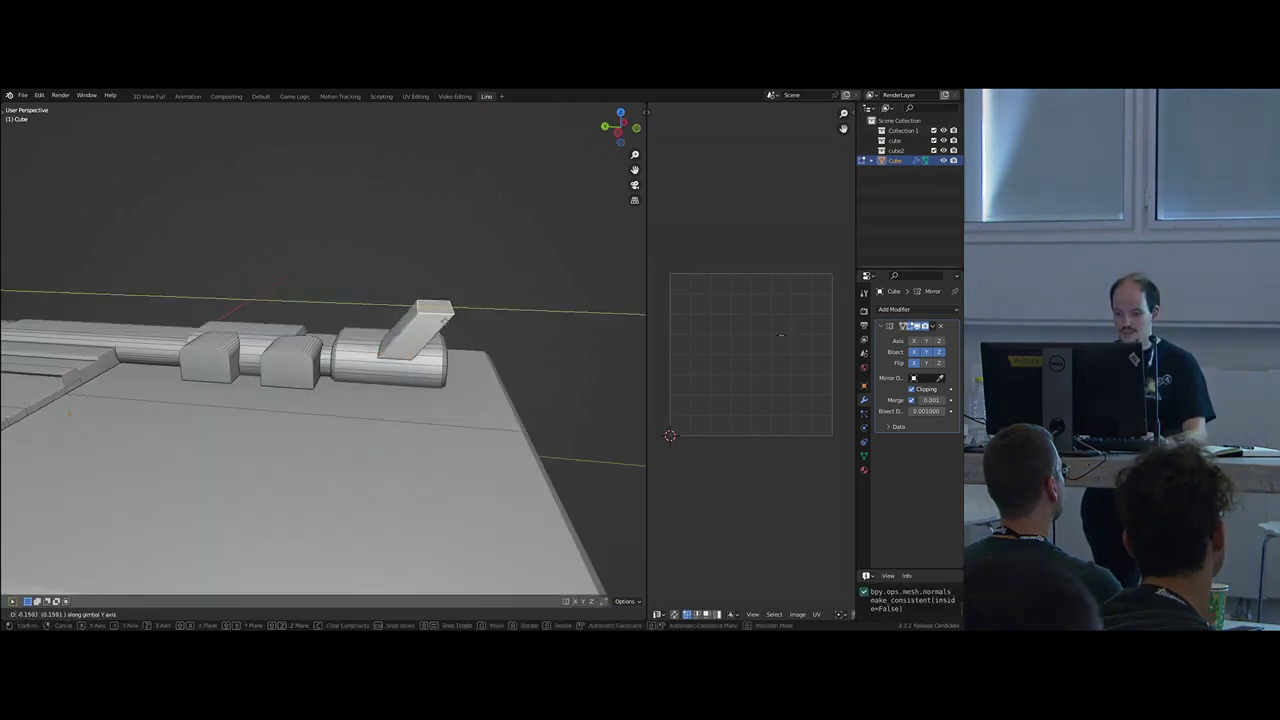
pyautogui.click(543, 357)
pyautogui.moveTo(543, 357); pyautogui.dragTo(308, 342, button='middle')
pyautogui.press('g')
pyautogui.press('y')
pyautogui.click(389, 367)
# - Reposition the leaning box's side face along X and bevel the box's edges
pyautogui.click(297, 381)
pyautogui.press('g')
pyautogui.press('x')
pyautogui.click(340, 417)
pyautogui.hotkey('ctrl', 'l')
pyautogui.press('2')
pyautogui.keyDown('ctrl'); pyautogui.keyDown('alt'); pyautogui.rightClick(307, 335); pyautogui.keyUp('alt'); pyautogui.keyUp('ctrl')
pyautogui.scroll(5, 306, 333)
pyautogui.hotkey('ctrl', 'b')
pyautogui.click(298, 359)
# - Cut the leaning box out of the rounded end piece with a boolean intersection
pyautogui.hotkey('ctrl', 'l')
pyautogui.scroll(-5, 200, 263)
pyautogui.moveTo(203, 266); pyautogui.dragTo(508, 390, button='middle')
pyautogui.hotkey('alt', 'h')
pyautogui.hotkey('ctrl', 'f')
pyautogui.click(238, 323)
# - Extrude a face of the end piece's new recess in place and narrow it along X
pyautogui.press('Tab')
pyautogui.moveTo(423, 389); pyautogui.dragTo(356, 348, button='middle')
pyautogui.press('Tab')
pyautogui.press('3')
pyautogui.rightClick(352, 328)
pyautogui.press('e')
pyautogui.rightClick(416, 372)
pyautogui.moveTo(516, 374); pyautogui.dragTo(480, 371, button='middle')
pyautogui.press('s')
pyautogui.press('x')
pyautogui.click(374, 363)
# - Position the narrowed recess face along Z and Y and extrude it into a small inner detail
pyautogui.press('g')
pyautogui.press('z')
pyautogui.moveTo(374, 363); pyautogui.dragTo(437, 377, button='middle')
pyautogui.press('y')
pyautogui.click(404, 380)
pyautogui.press('e')
pyautogui.click(422, 379)
pyautogui.press('Tab')
pyautogui.scroll(-7, 420, 379)
pyautogui.scroll(2, 357, 423)
pyautogui.scroll(2, 330, 387)
# - Take a copy of the first block's top face and slide it horizontally over the block's outer edge
pyautogui.press('Tab')
pyautogui.moveTo(330, 387); pyautogui.dragTo(336, 356, button='middle')
pyautogui.scroll(2, 345, 362)
pyautogui.rightClick(334, 352)
pyautogui.scroll(3, 320, 345)
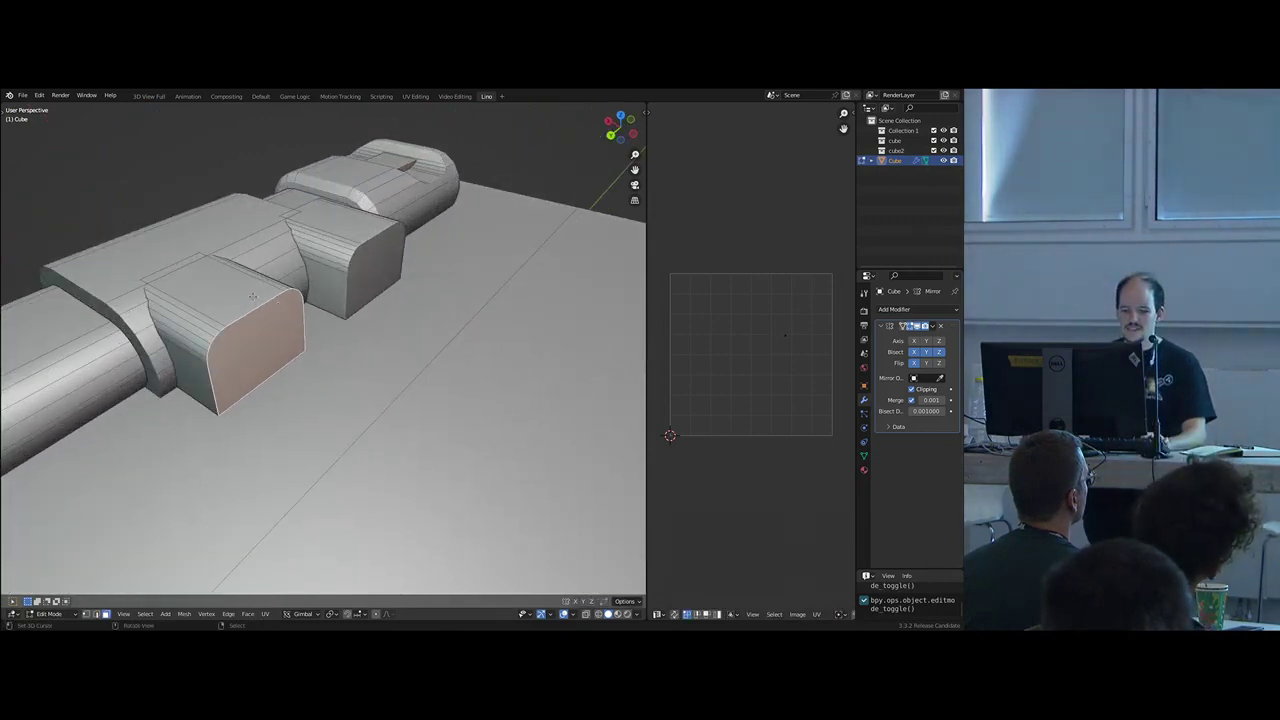
pyautogui.rightClick(246, 298)
pyautogui.moveTo(246, 298); pyautogui.dragTo(292, 280, button='middle')
pyautogui.press('g')
pyautogui.hotkey('shift', 'z')
pyautogui.click(295, 327)
pyautogui.click(279, 325)
pyautogui.press('g')
pyautogui.hotkey('shift', 'z')
pyautogui.click(330, 333)
# - Extrude the scaled face into a cutter box and subtract it from the first block with a boolean intersection
pyautogui.press('g')
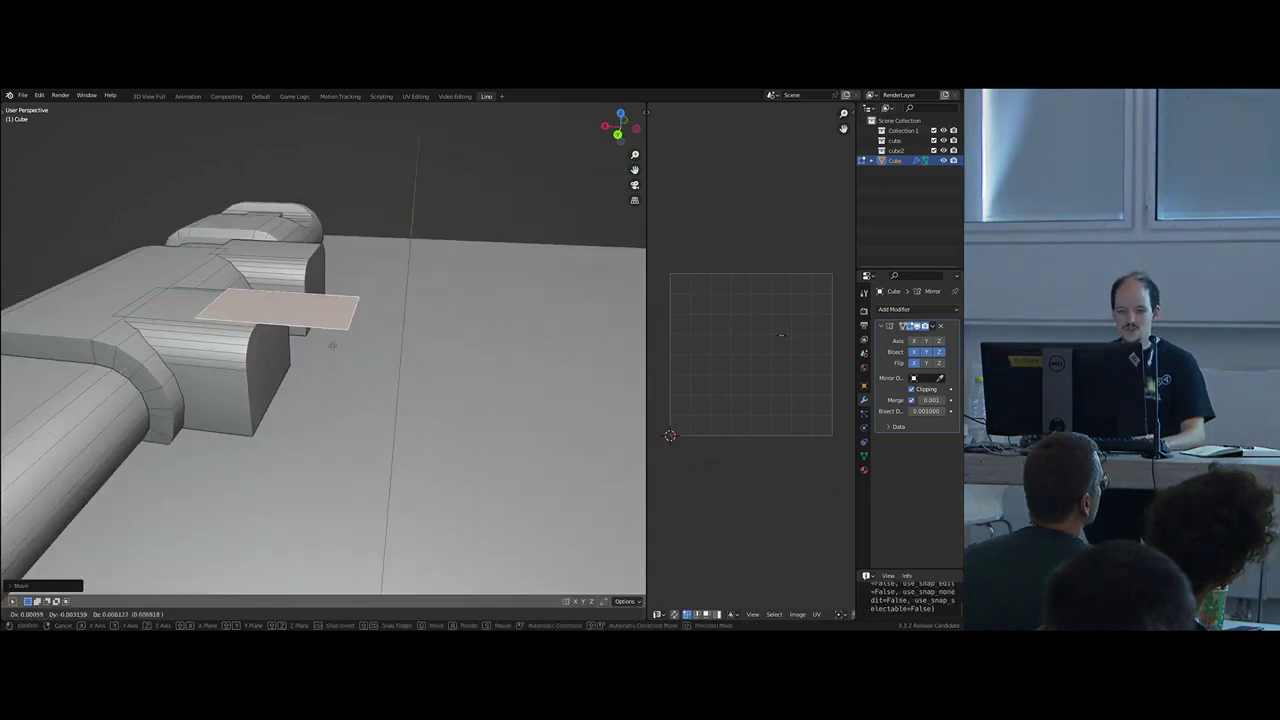
pyautogui.click(334, 338)
pyautogui.press('s')
pyautogui.click(342, 343)
pyautogui.press('e')
pyautogui.click(321, 354)
pyautogui.hotkey('ctrl', 'l')
pyautogui.hotkey('shift', 'n')
pyautogui.hotkey('ctrl', 'f')
pyautogui.click(312, 354)
# - Move the new notch's inner edge along X to change how far it reaches into the first block
pyautogui.moveTo(312, 354); pyautogui.dragTo(326, 323, button='middle')
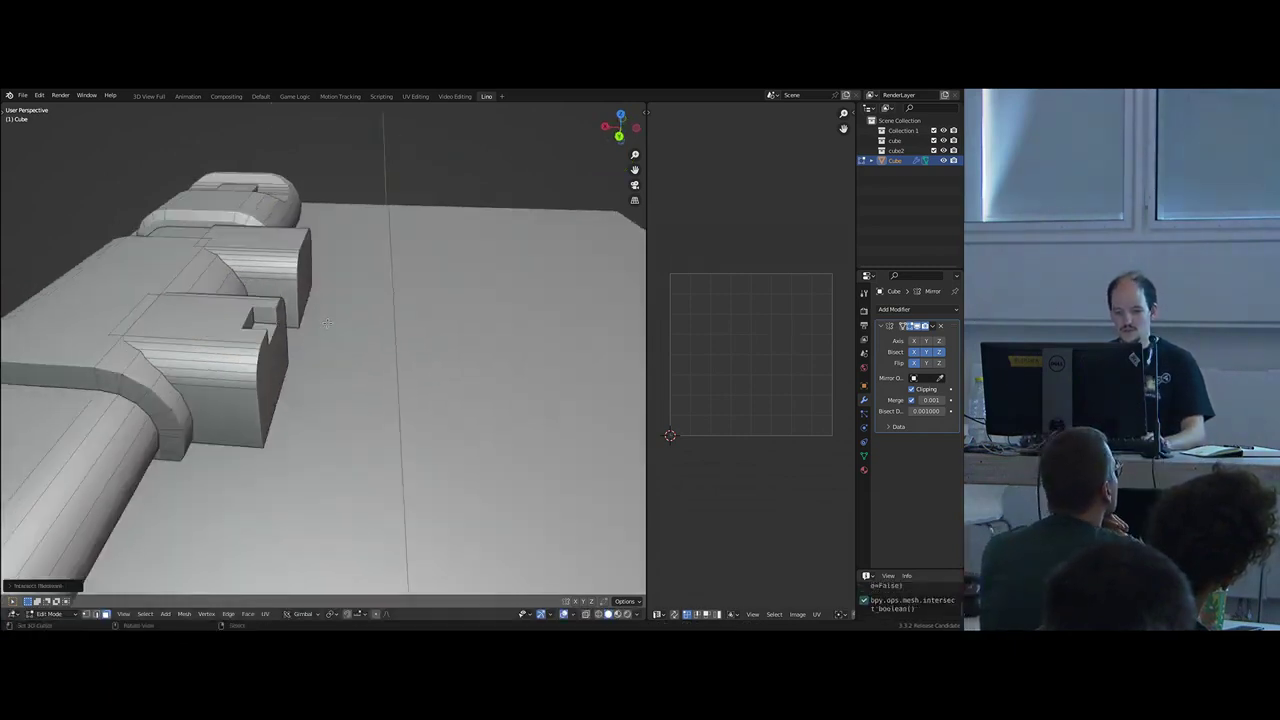
pyautogui.press('g')
pyautogui.press('x')
pyautogui.click(205, 315)
pyautogui.press('2')
pyautogui.moveTo(205, 315); pyautogui.dragTo(191, 312, button='middle')
pyautogui.rightClick(190, 311)
pyautogui.press('g')
pyautogui.press('x')
pyautogui.press('3')
pyautogui.press('Escape')
pyautogui.press('g')
pyautogui.press('x')
pyautogui.click(274, 335)
# - Shift the notch's inner wall face along X to adjust the notch's depth
pyautogui.press('3')
pyautogui.rightClick(203, 308)
pyautogui.press('g')
pyautogui.press('x')
pyautogui.click(232, 315)
# - Duplicate the notch's inner wall face, scale the copy, and move it outward along X
pyautogui.moveTo(250, 320); pyautogui.dragTo(176, 342, button='middle')
pyautogui.hotkey('shift', 'd')
pyautogui.rightClick(291, 311)
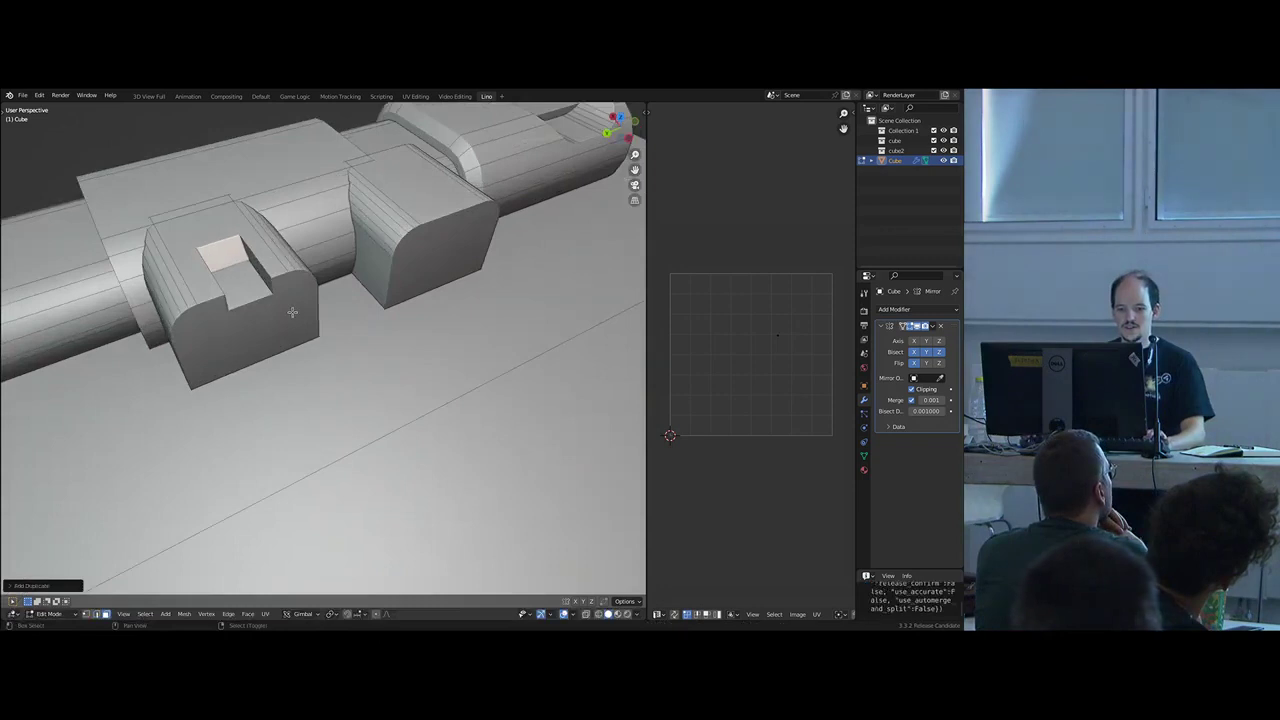
pyautogui.press('s')
pyautogui.click(313, 313)
pyautogui.press('g')
pyautogui.press('x')
pyautogui.click(349, 357)
# - Extrude the copied face along X into a bar projecting from the notch and select the bar's underside
pyautogui.moveTo(305, 364); pyautogui.dragTo(313, 287, button='middle')
pyautogui.press('g')
pyautogui.press('x')
pyautogui.click(432, 346)
pyautogui.press('e')
pyautogui.rightClick(446, 351)
pyautogui.press('g')
pyautogui.press('x')
pyautogui.click(345, 352)
pyautogui.rightClick(281, 242)
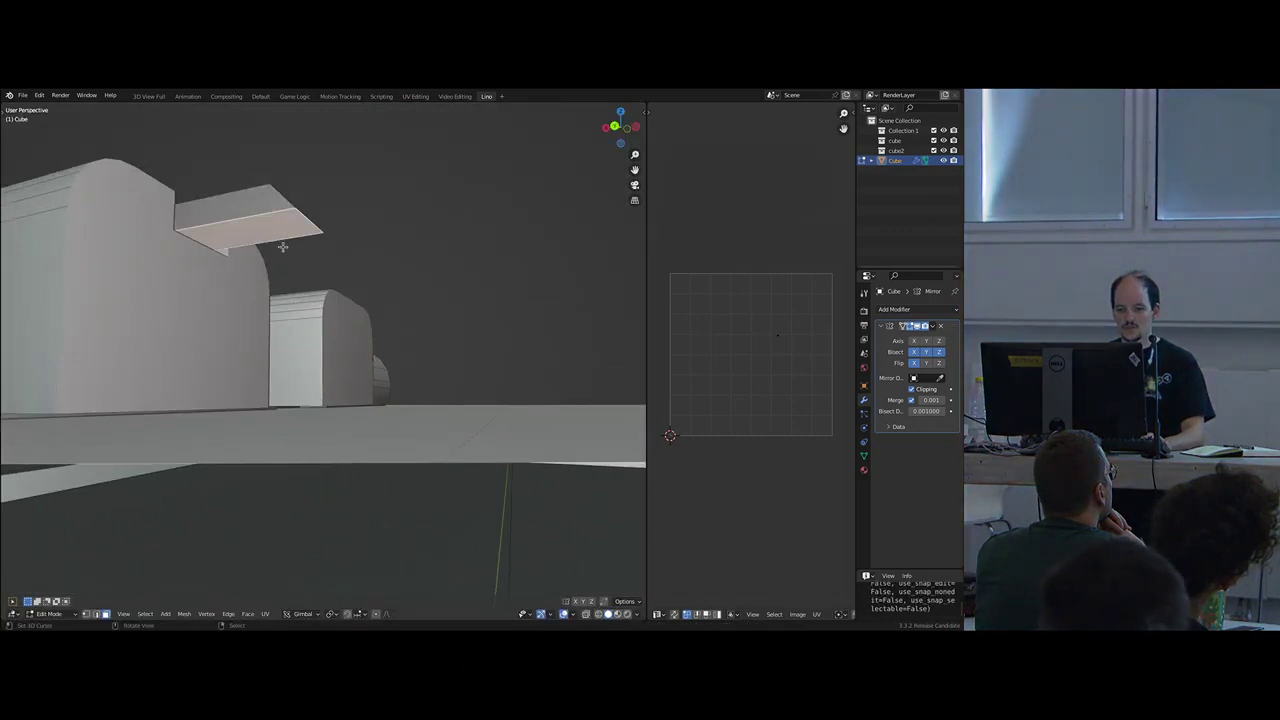
# - Extrude the bar's underside downward and move its outer top edge along X to slope the bar's end
pyautogui.press('e')
pyautogui.click(287, 437)
pyautogui.moveTo(287, 437); pyautogui.dragTo(335, 430, button='middle')
pyautogui.press('l')
pyautogui.press('2')
pyautogui.moveTo(284, 283); pyautogui.dragTo(293, 365, button='middle')
pyautogui.rightClick(375, 394)
pyautogui.press('g')
pyautogui.press('x')
pyautogui.click(391, 378)
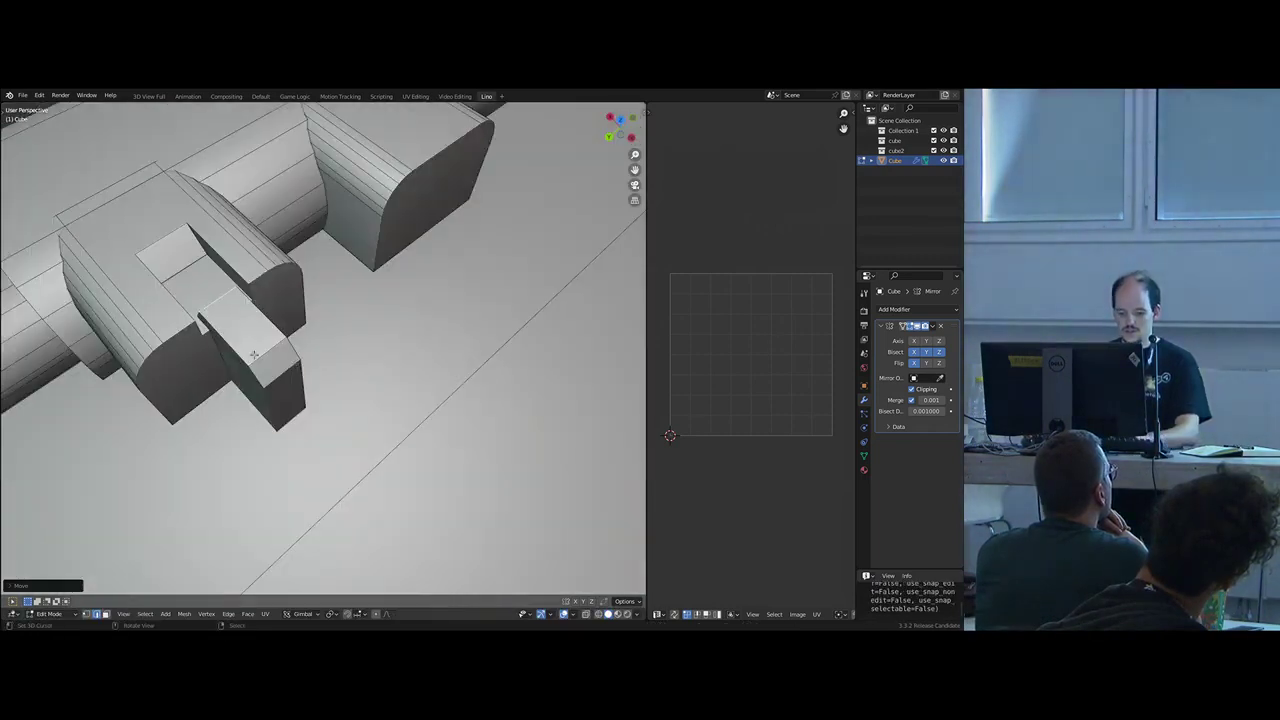
# - Duplicate the notched block together with its bar along Y onto the neighbouring plain block
pyautogui.moveTo(254, 355); pyautogui.dragTo(225, 350)
pyautogui.press('l')
pyautogui.moveTo(257, 363); pyautogui.dragTo(290, 362, button='middle')
pyautogui.press('l')
pyautogui.hotkey('shift', 'd')
pyautogui.press('y')
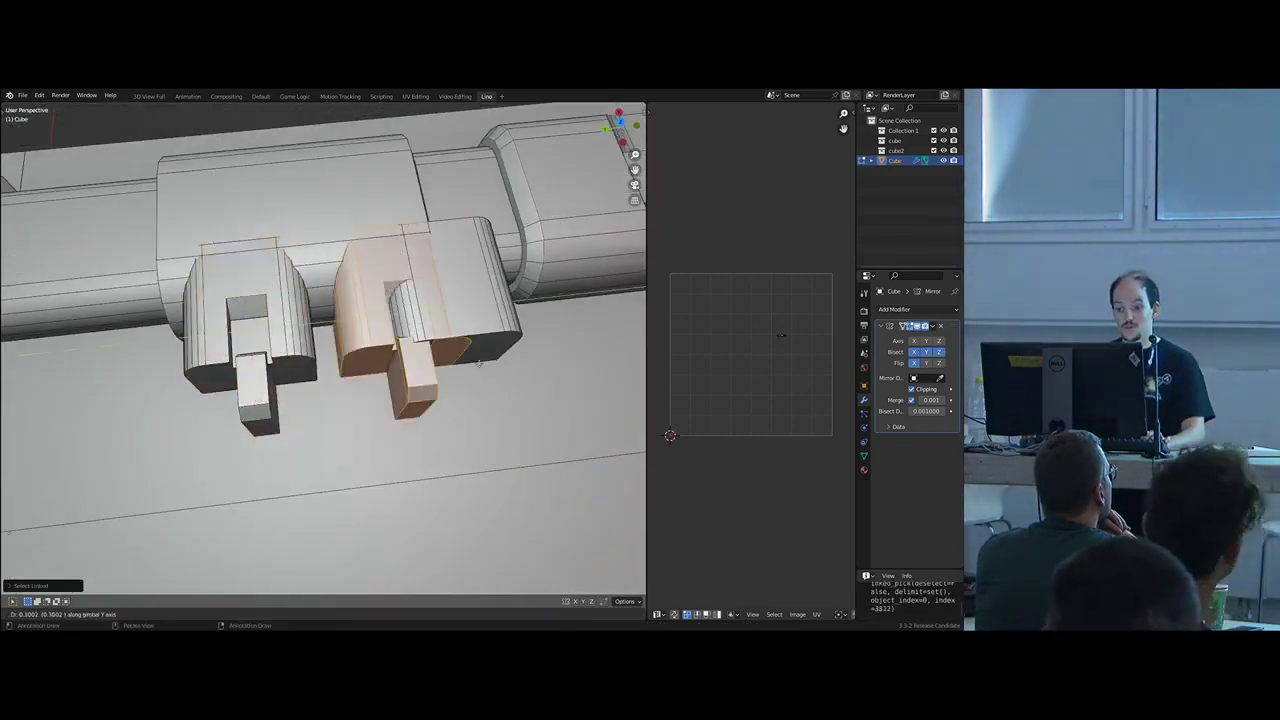
pyautogui.click(430, 340)
# - Hide the new copy, delete the plain block it replaces, and reveal the hidden geometry again
pyautogui.press('h')
pyautogui.press('l')
pyautogui.press('x')
pyautogui.click(431, 338)
pyautogui.hotkey('alt', 'h')
pyautogui.scroll(-2, 433, 336)
pyautogui.moveTo(433, 336); pyautogui.dragTo(360, 356, button='middle')
pyautogui.hotkey('alt', 'a')
pyautogui.scroll(2, 362, 344)
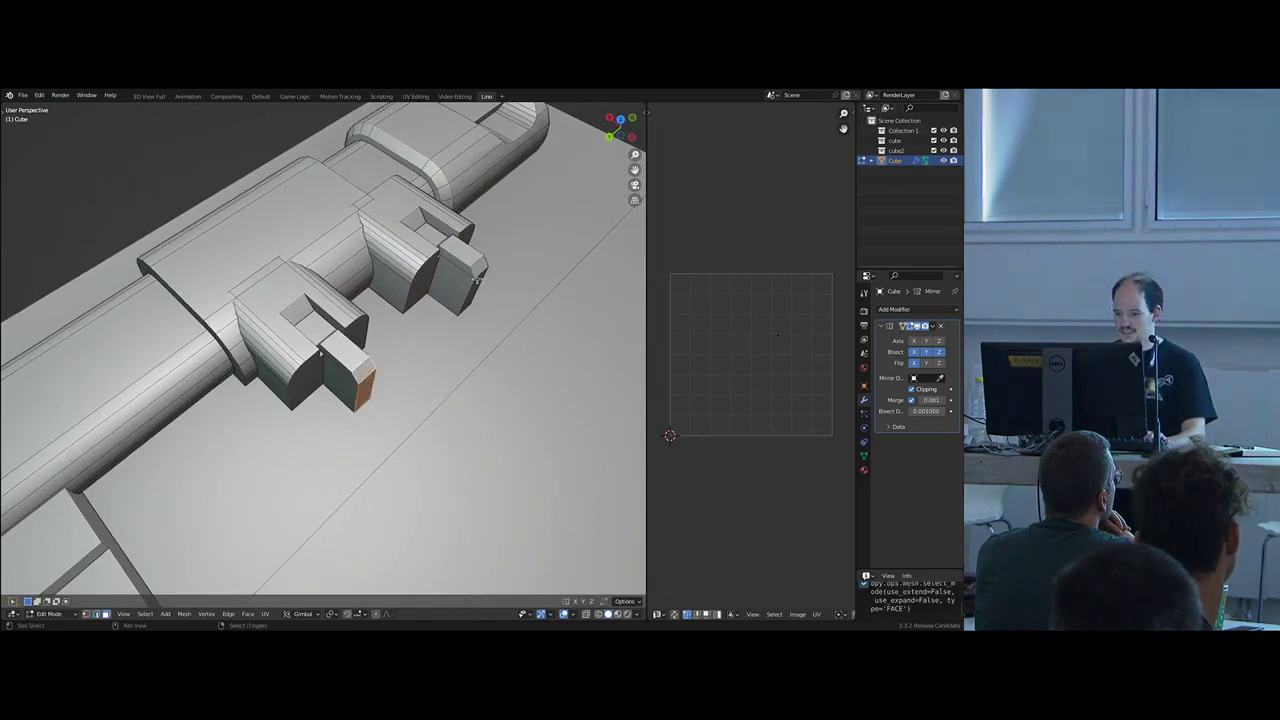
# - Move the end faces of both bars outward along X to lengthen the bars
pyautogui.click(477, 280)
pyautogui.press('g')
pyautogui.press('x')
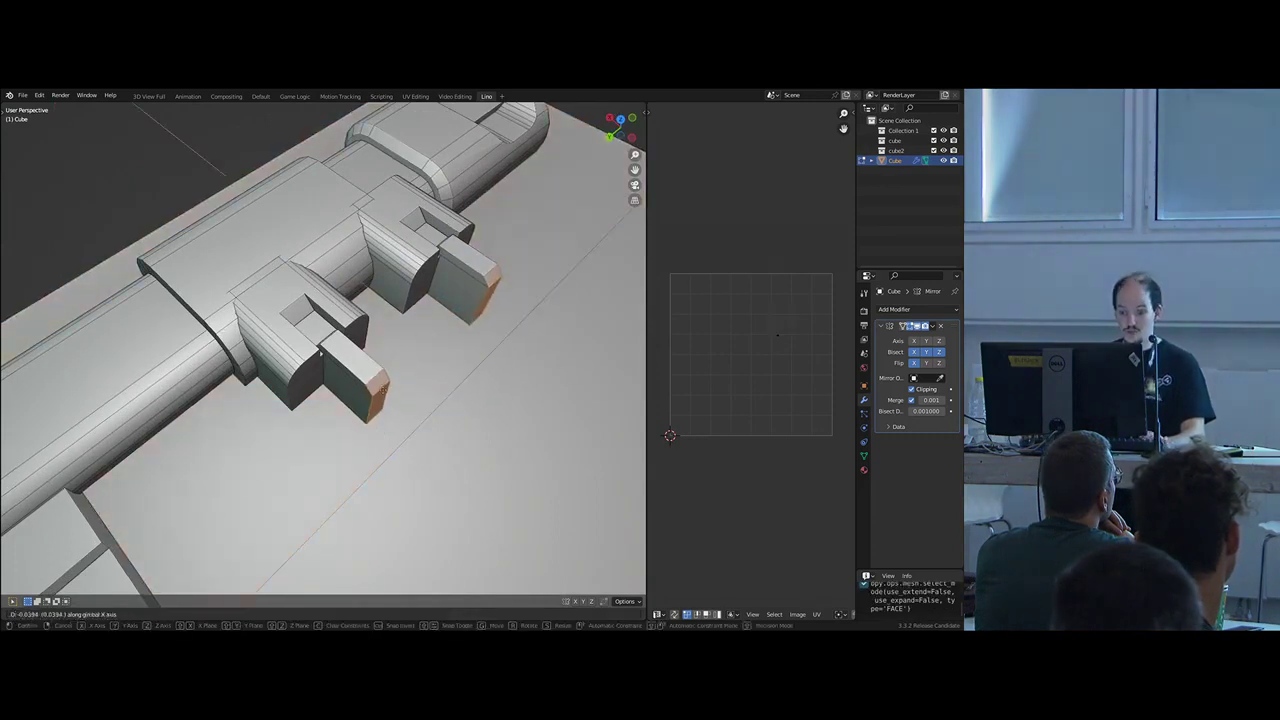
pyautogui.click(520, 338)
pyautogui.moveTo(370, 446); pyautogui.dragTo(353, 419, button='middle')
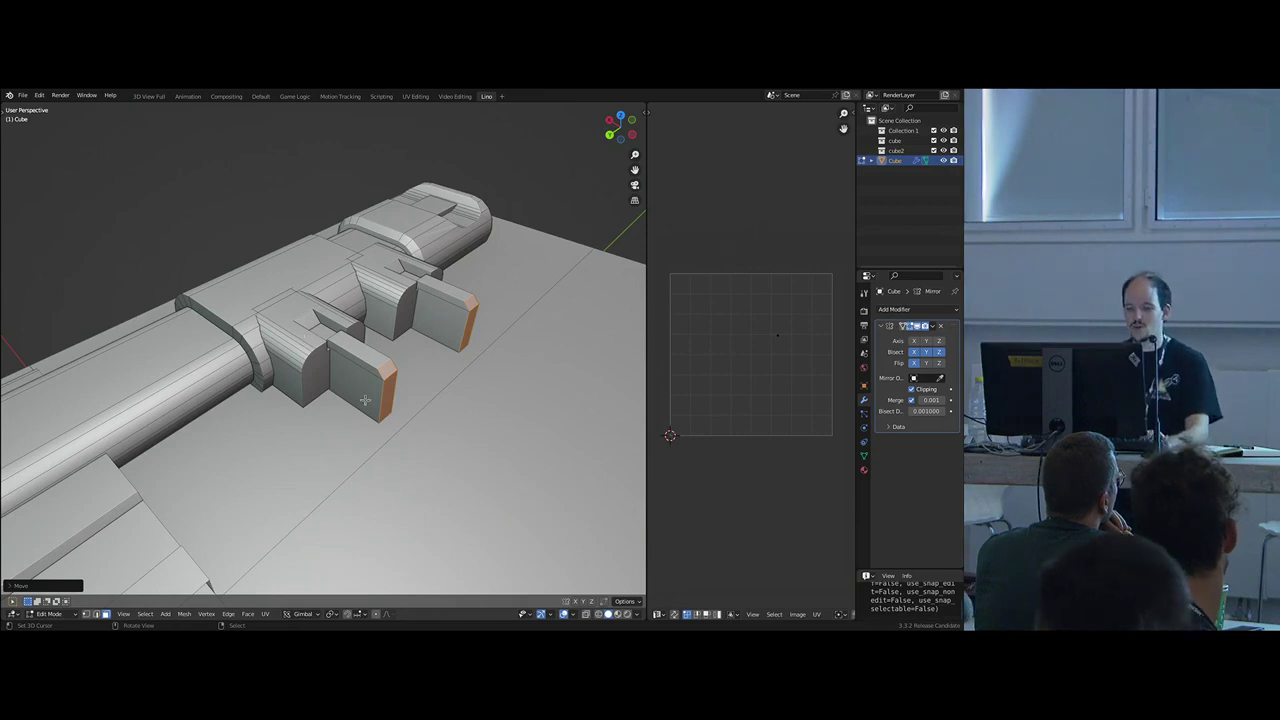
# - Duplicate the first bar's sloped end face, scale the copy, and move it along X back toward the block
pyautogui.press('Tab')
pyautogui.scroll(-6, 343, 406)
pyautogui.moveTo(343, 406); pyautogui.dragTo(342, 330, button='middle')
pyautogui.scroll(4, 300, 398)
pyautogui.press('Tab')
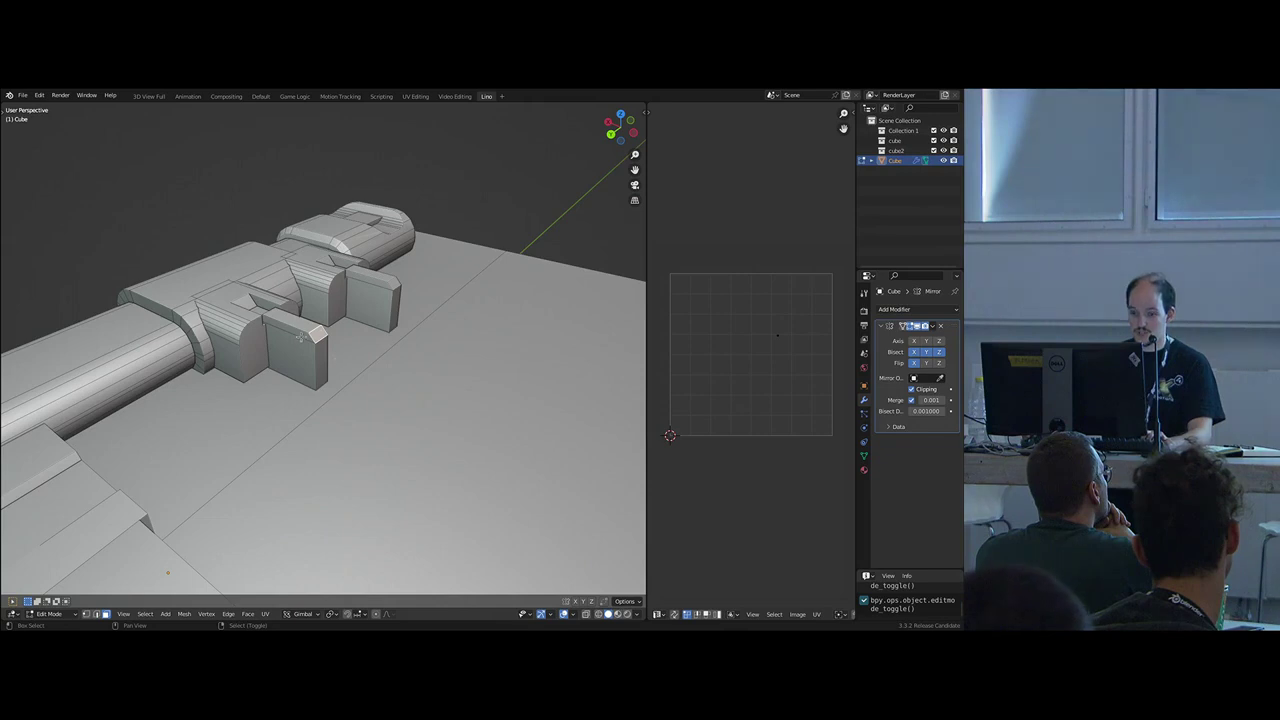
pyautogui.hotkey('shift', 'd')
pyautogui.press('s')
pyautogui.press('g')
pyautogui.press('x')
pyautogui.click(322, 384)
# - Stretch the copied face along Y into a long strip running behind both bars and shift it along Y
pyautogui.press('s')
pyautogui.press('y')
pyautogui.click(572, 329)
pyautogui.moveTo(445, 350); pyautogui.dragTo(358, 381, button='middle')
pyautogui.press('g')
pyautogui.press('y')
pyautogui.click(408, 381)
pyautogui.press('s')
pyautogui.press('y')
pyautogui.click(596, 416)
# - Fine-tune the strip's position and length along Y so it extends evenly past both notched blocks
pyautogui.press('g')
pyautogui.press('y')
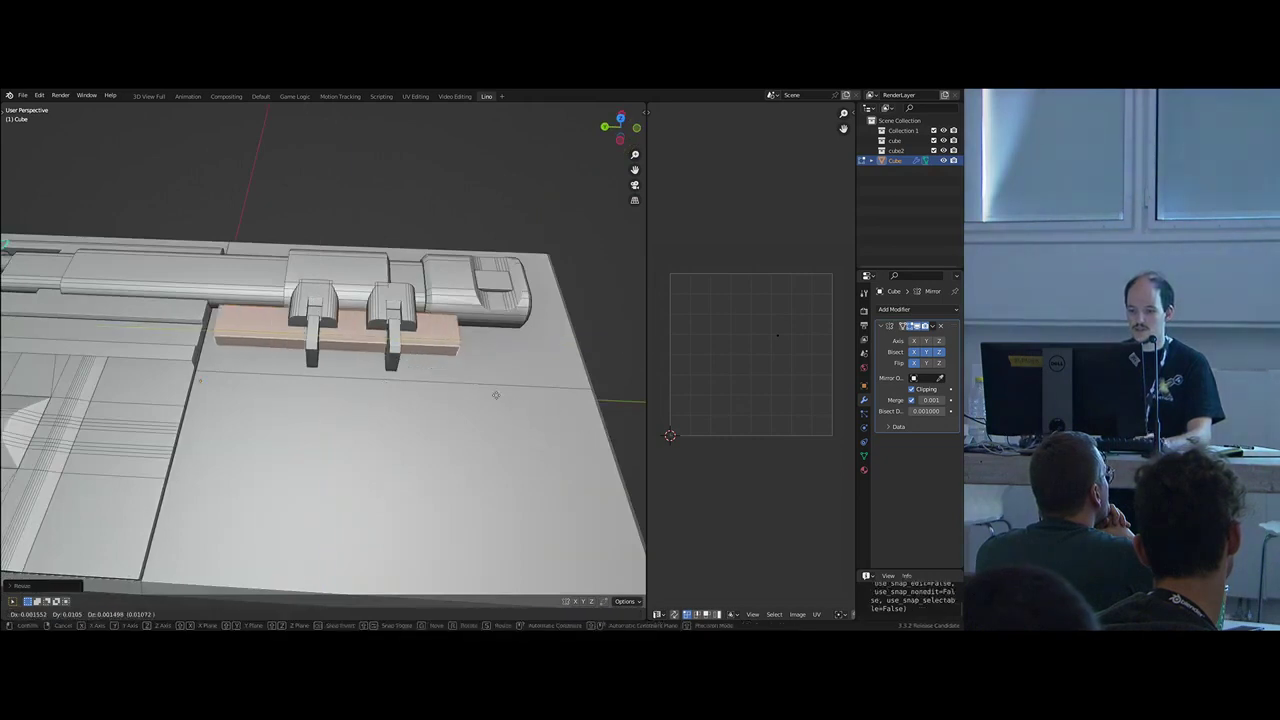
pyautogui.click(476, 396)
pyautogui.press('s')
pyautogui.press('y')
pyautogui.click(477, 389)
pyautogui.press('g')
pyautogui.press('y')
pyautogui.click(471, 391)
# - Select the whole linked strip, recalculate its normals, and return to Object Mode
pyautogui.moveTo(471, 391); pyautogui.dragTo(389, 436, button='middle')
pyautogui.scroll(3, 339, 394)
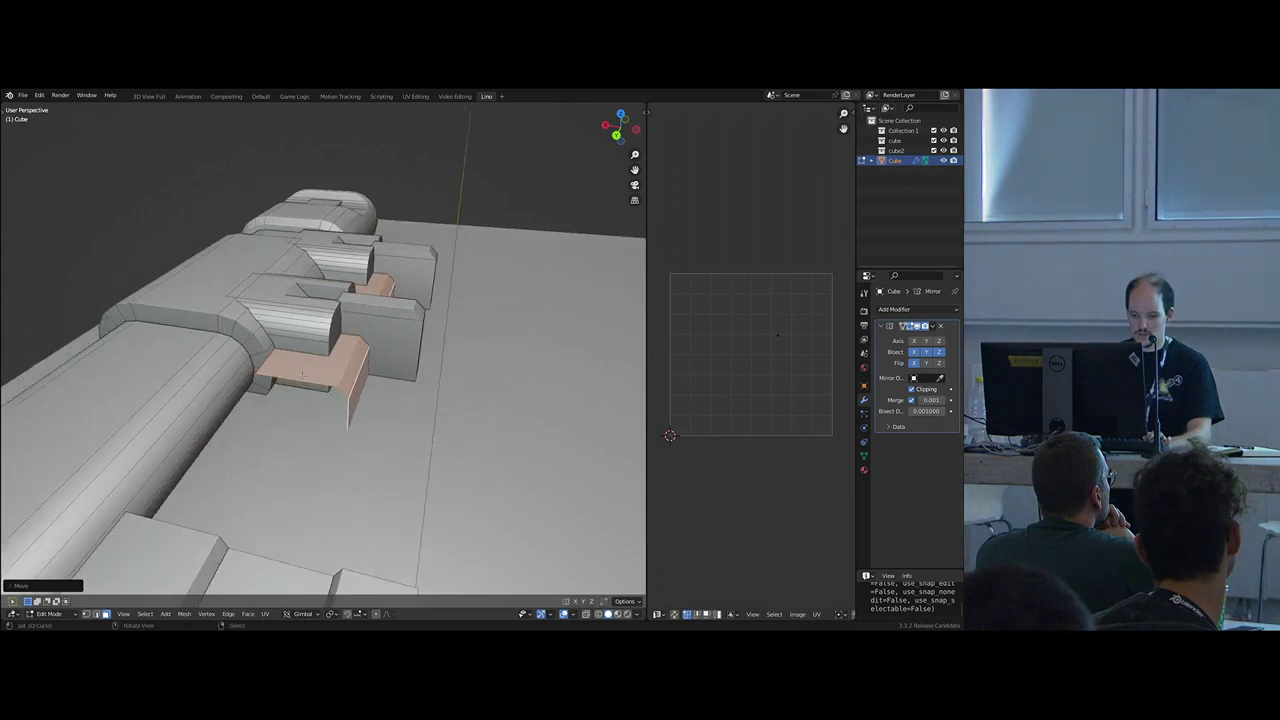
pyautogui.hotkey('alt', 'a')
pyautogui.click(355, 428)
pyautogui.hotkey('ctrl', 'l')
pyautogui.hotkey('shift', 'n')
pyautogui.press('Tab')
# - Enable the Mirror modifier's Y axis, turn off the X bisect flip, and turn on the Y bisect flip
pyautogui.scroll(-4, 353, 358)
pyautogui.moveTo(353, 358); pyautogui.dragTo(245, 423, button='middle')
pyautogui.scroll(-5, 278, 400)
pyautogui.hotkey('alt', 'a')
pyautogui.moveTo(340, 420); pyautogui.dragTo(440, 380, button='middle')
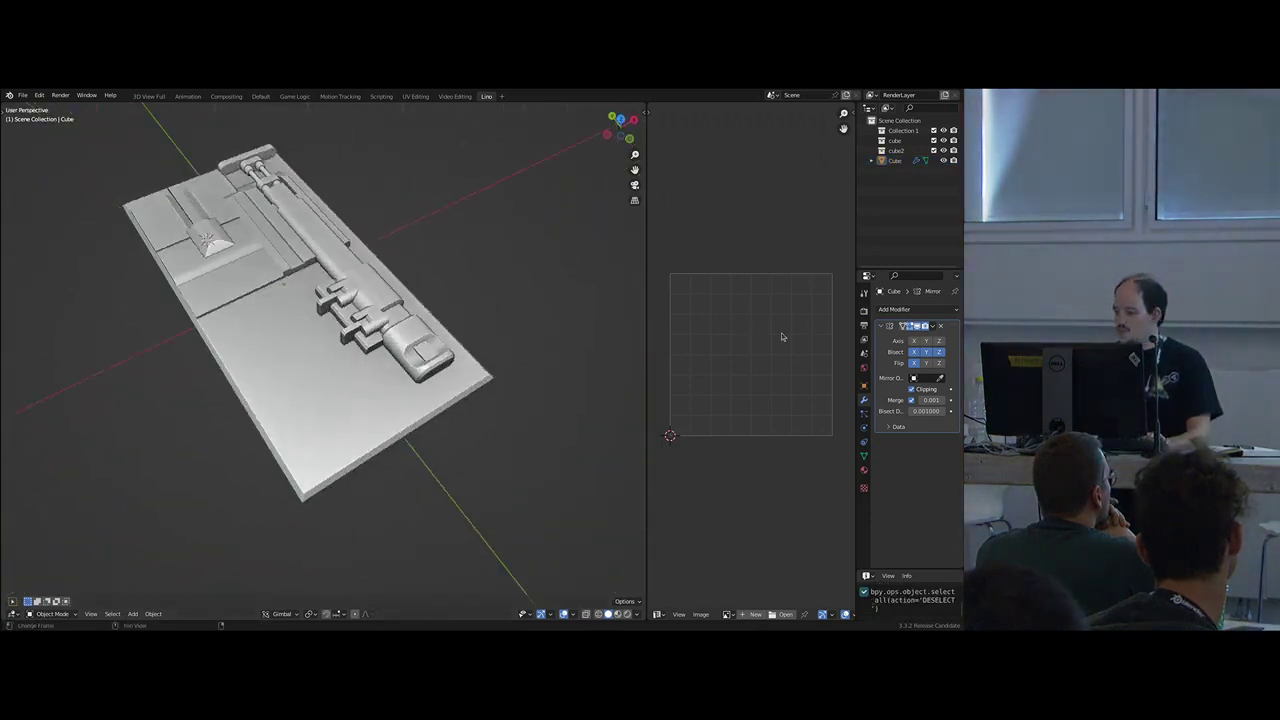
pyautogui.click(925, 341)
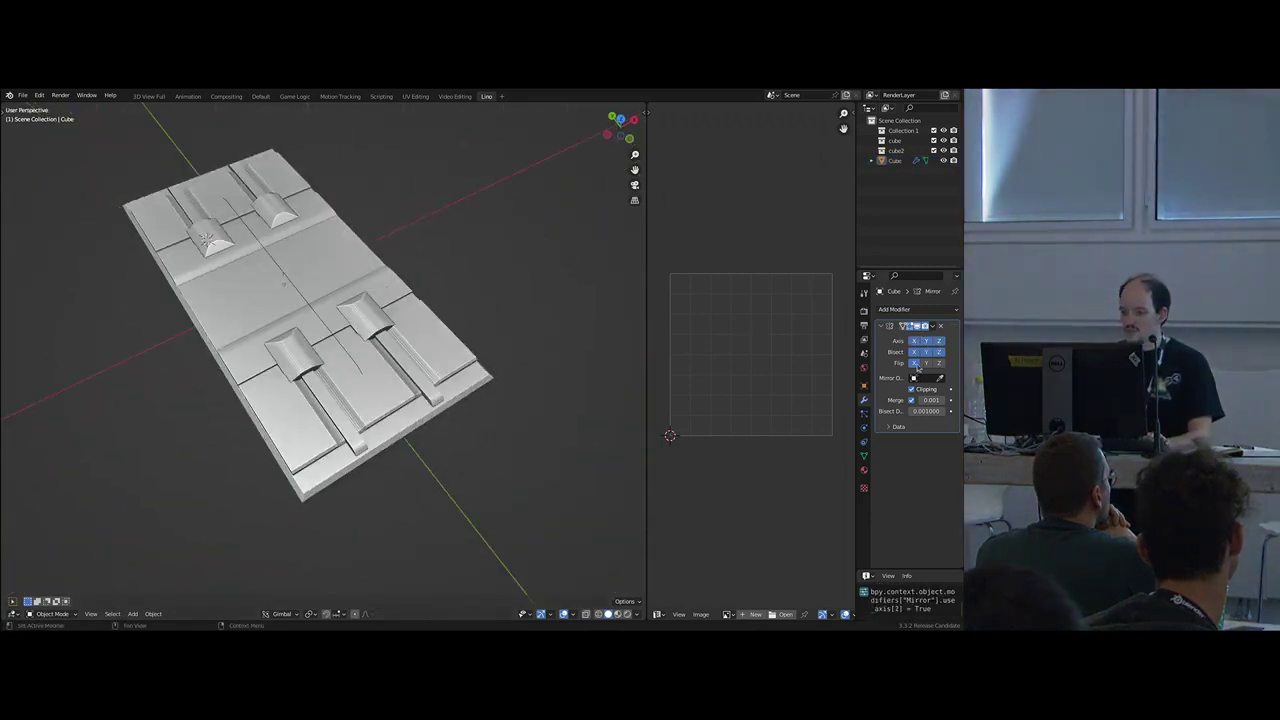
pyautogui.click(916, 364)
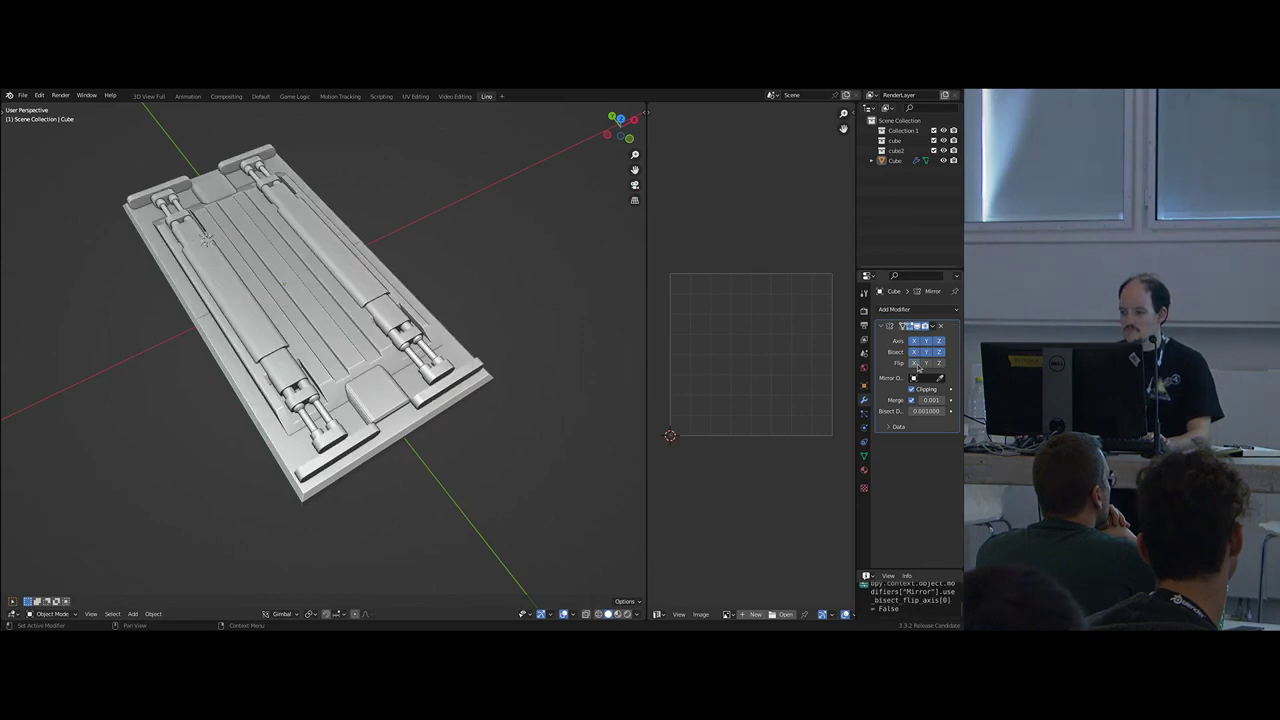
pyautogui.click(926, 364)
# - Enter Edit Mode and delete the stray vertical face standing between the two mirrored pipes
pyautogui.scroll(3, 422, 387)
pyautogui.moveTo(434, 437); pyautogui.dragTo(500, 346, button='middle')
pyautogui.scroll(-5, 437, 403)
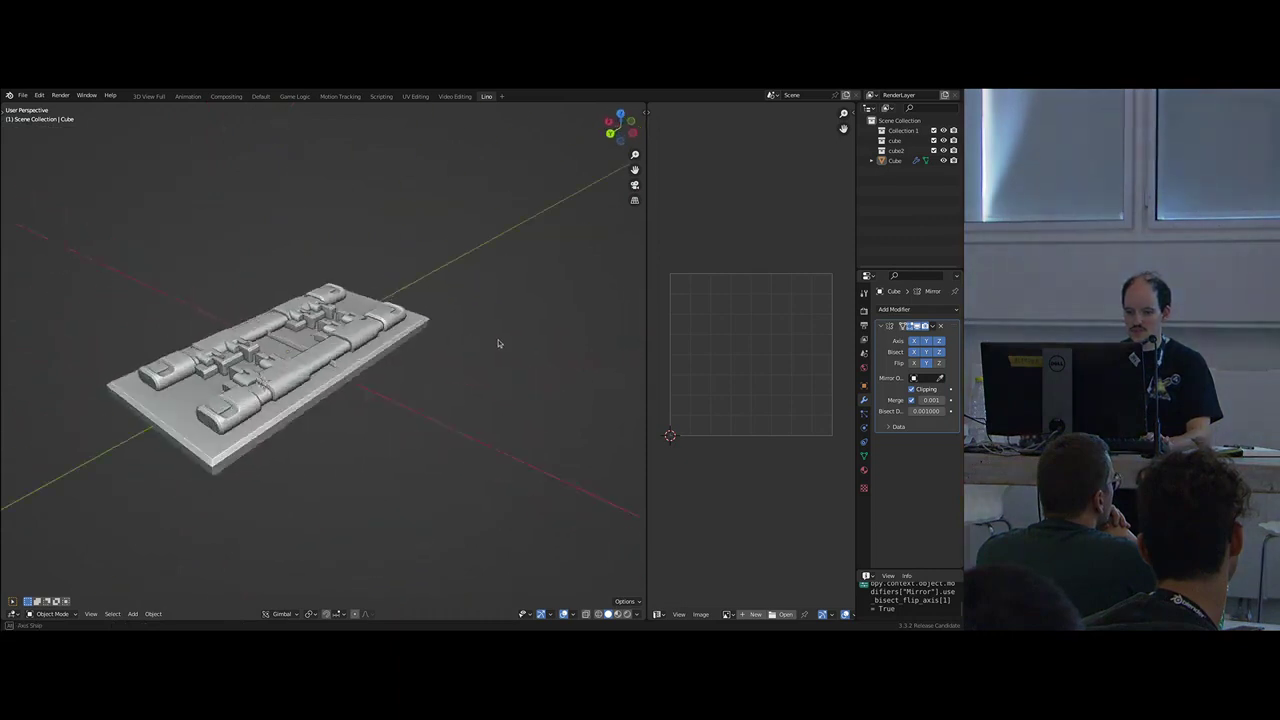
pyautogui.scroll(4, 400, 330)
pyautogui.press('Tab')
pyautogui.moveTo(400, 325); pyautogui.dragTo(312, 321, button='middle')
pyautogui.scroll(4, 312, 321)
pyautogui.click(311, 265)
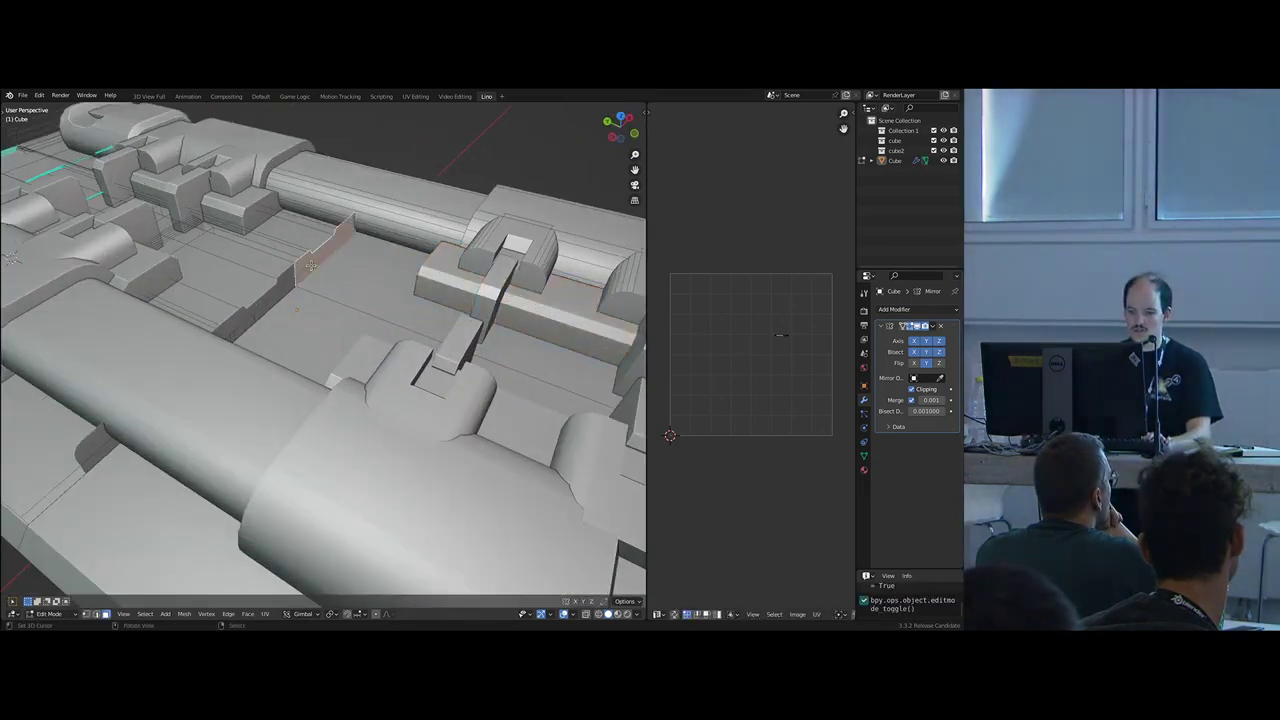
pyautogui.scroll(-4, 400, 325)
pyautogui.press('x')
pyautogui.press('f')
# - Move the selected geometry between the mirrored pipes along Z to set the central block's height
pyautogui.moveTo(357, 371); pyautogui.dragTo(305, 400, button='middle')
pyautogui.moveTo(440, 345); pyautogui.dragTo(542, 322, button='middle')
pyautogui.scroll(-4, 542, 322)
pyautogui.moveTo(380, 375)
pyautogui.mouseDown(button='middle')
pyautogui.moveTo(460, 429)
pyautogui.moveTo(402, 388)
pyautogui.mouseUp(button='middle')
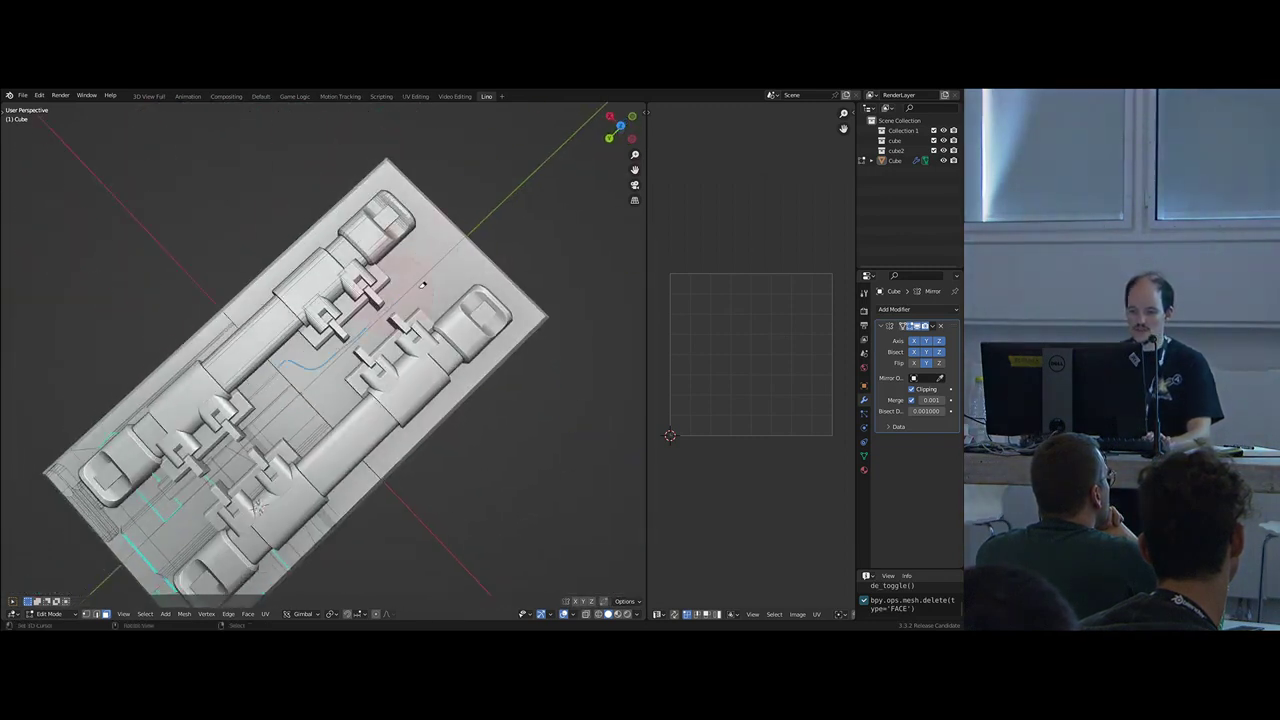
pyautogui.moveTo(422, 285); pyautogui.dragTo(455, 245, button='middle')
pyautogui.scroll(3, 400, 320)
pyautogui.rightClick(366, 345)
pyautogui.rightClick(338, 344)
pyautogui.moveTo(338, 344); pyautogui.dragTo(333, 287, button='middle')
pyautogui.rightClick(333, 286)
pyautogui.rightClick(350, 309)
pyautogui.press('g')
pyautogui.press('z')
pyautogui.click(350, 335)
# - Reposition two parts of the central block to shape it between the mirrored bars
pyautogui.moveTo(348, 345); pyautogui.dragTo(300, 425, button='middle')
pyautogui.press('g')
pyautogui.click(350, 337)
pyautogui.rightClick(307, 330)
pyautogui.press('g')
pyautogui.click(346, 368)
# - Scale the central block's selected face and move its end face along Y toward the panel's short edge
pyautogui.rightClick(314, 354)
pyautogui.rightClick(341, 338)
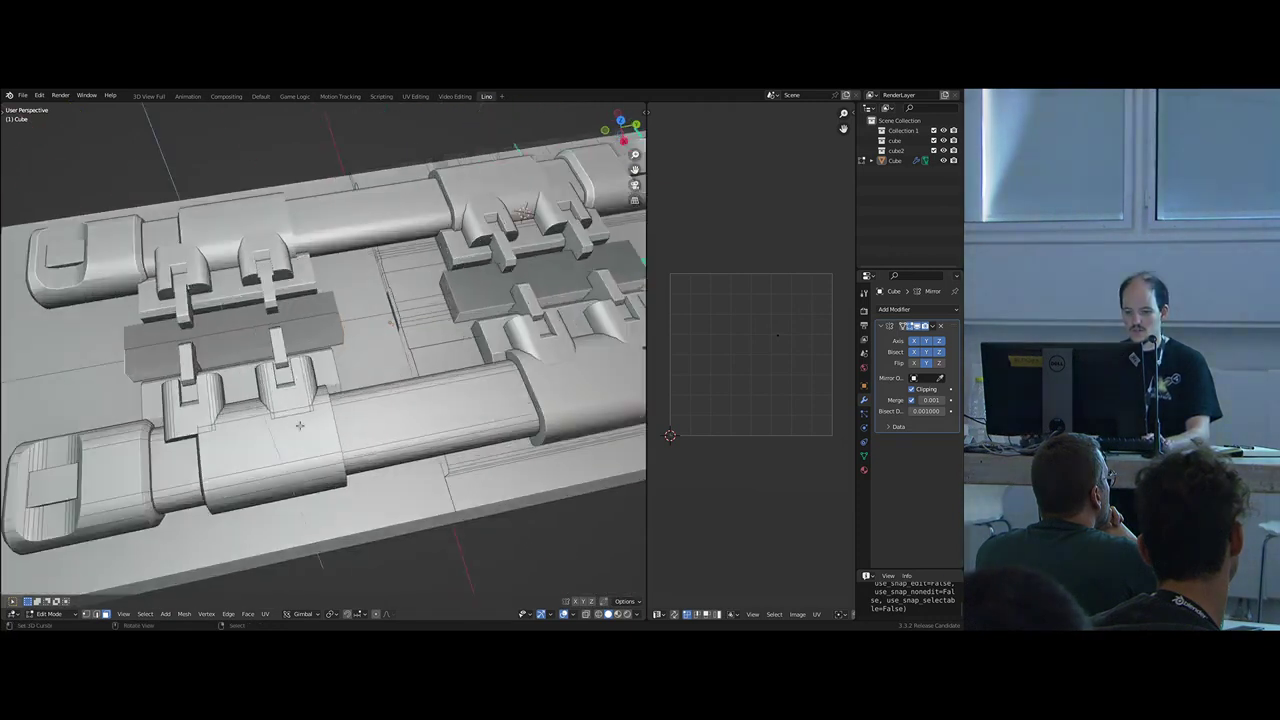
pyautogui.press('s')
pyautogui.click(450, 371)
pyautogui.moveTo(366, 345); pyautogui.dragTo(280, 319, button='middle')
pyautogui.press('g')
pyautogui.press('y')
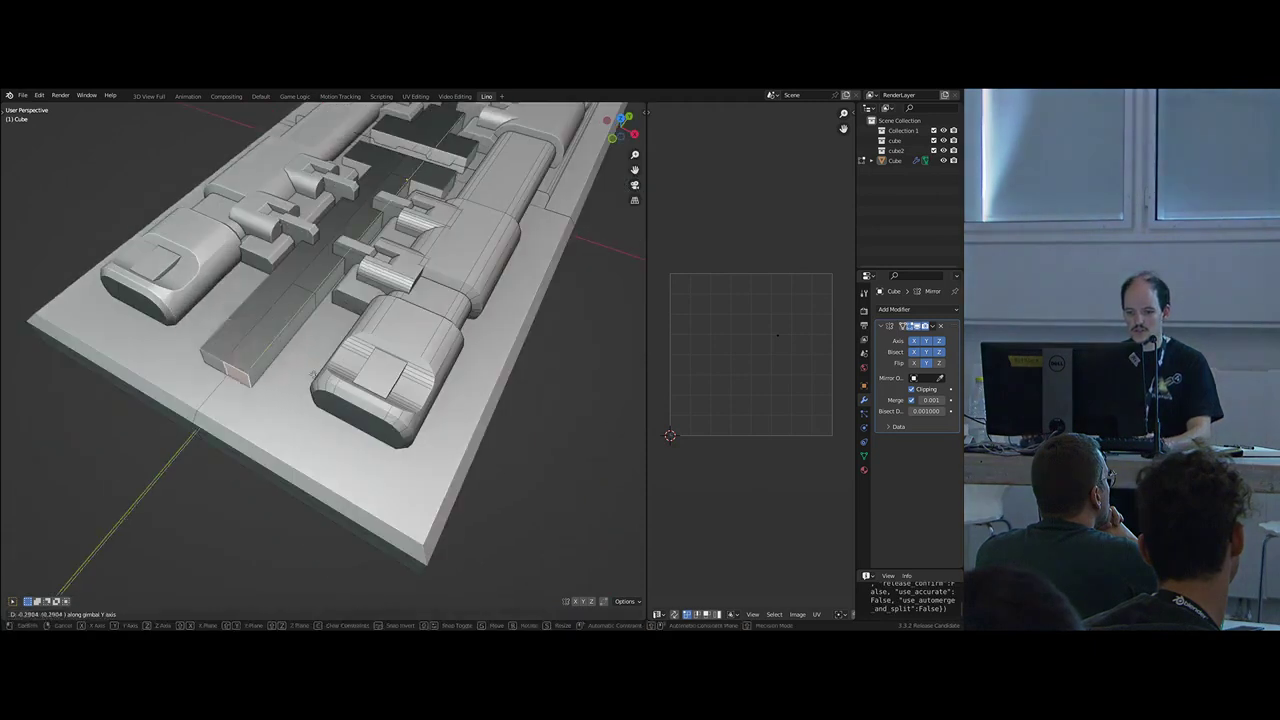
pyautogui.click(266, 403)
# - Adjust the central block's end along Y and move its outer side face along X to widen that section
pyautogui.rightClick(260, 345)
pyautogui.moveTo(266, 403); pyautogui.dragTo(292, 358, button='middle')
pyautogui.rightClick(158, 438)
pyautogui.press('g')
pyautogui.press('y')
pyautogui.click(225, 366)
pyautogui.rightClick(238, 350)
pyautogui.press('g')
pyautogui.press('x')
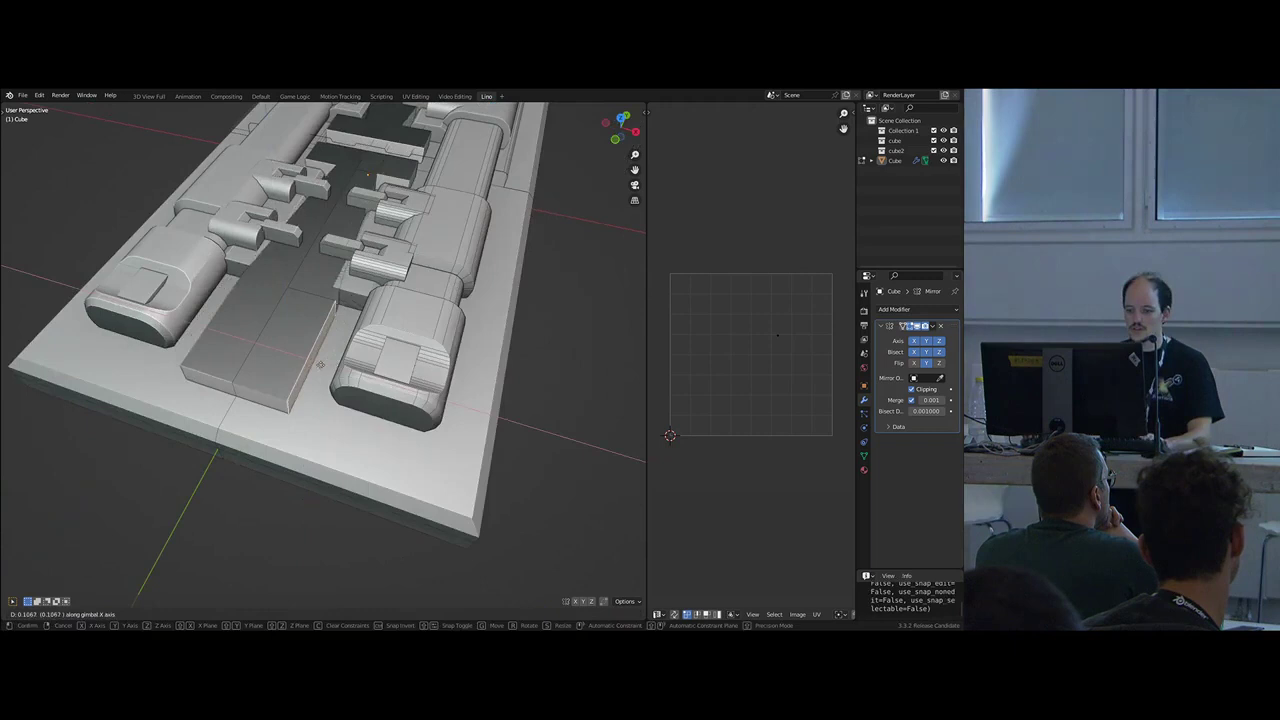
pyautogui.click(350, 373)
# - Isolate the base plate and central block, select the linked block, and recalculate its normals
pyautogui.press('l')
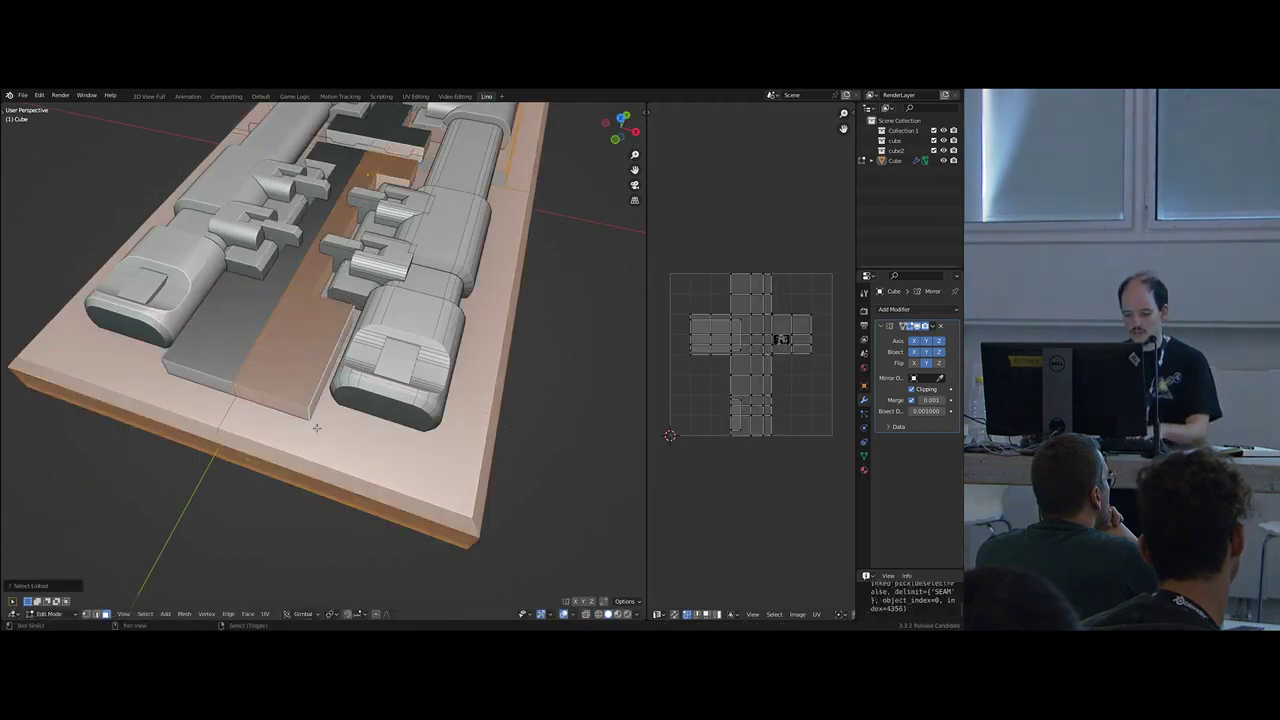
pyautogui.hotkey('shift', 'h')
pyautogui.rightClick(316, 376)
pyautogui.press('l')
pyautogui.hotkey('shift', 'n')
pyautogui.moveTo(316, 376); pyautogui.dragTo(462, 338, button='middle')
# - Try Intersect (Boolean) between the central block and the base plate, and undo it
pyautogui.hotkey('ctrl', 'f')
pyautogui.click(331, 358)
pyautogui.hotkey('ctrl', 'z')
pyautogui.scroll(2, 462, 338)
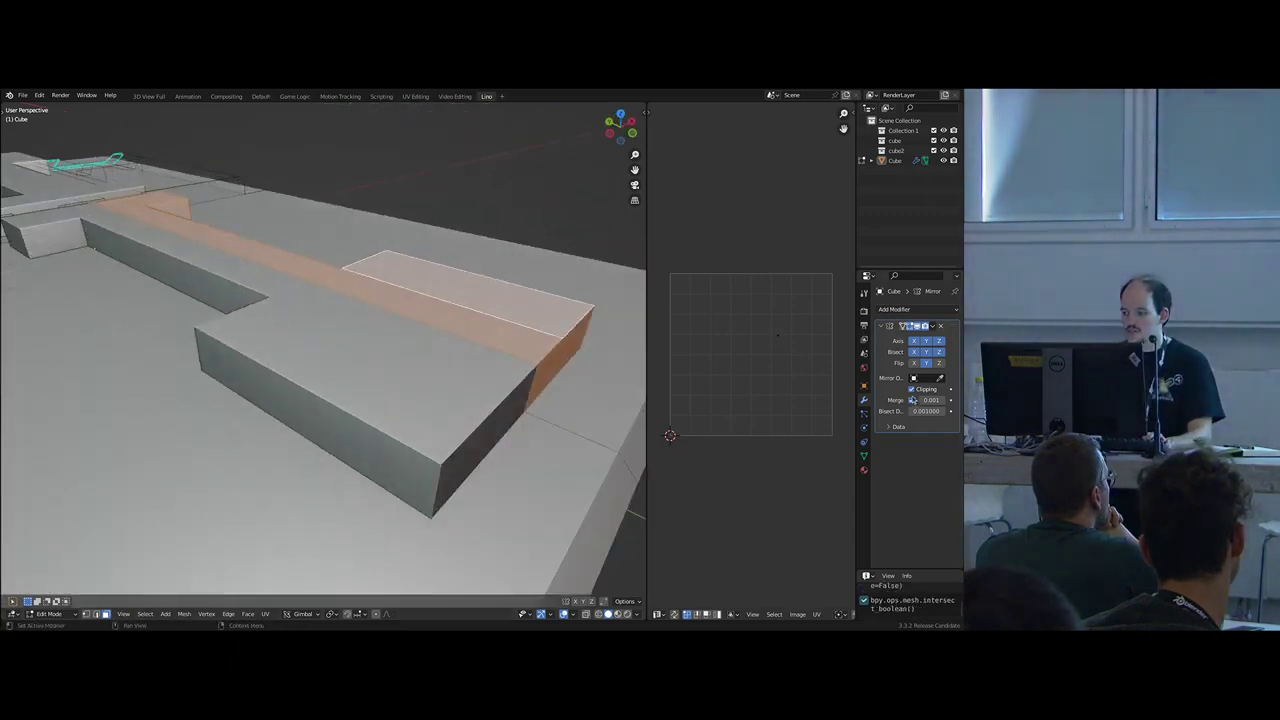
# - Disable clipping on the Mirror modifier and fill the central block's open inner side with a face
pyautogui.click(415, 339)
pyautogui.hotkey('alt', 'z')
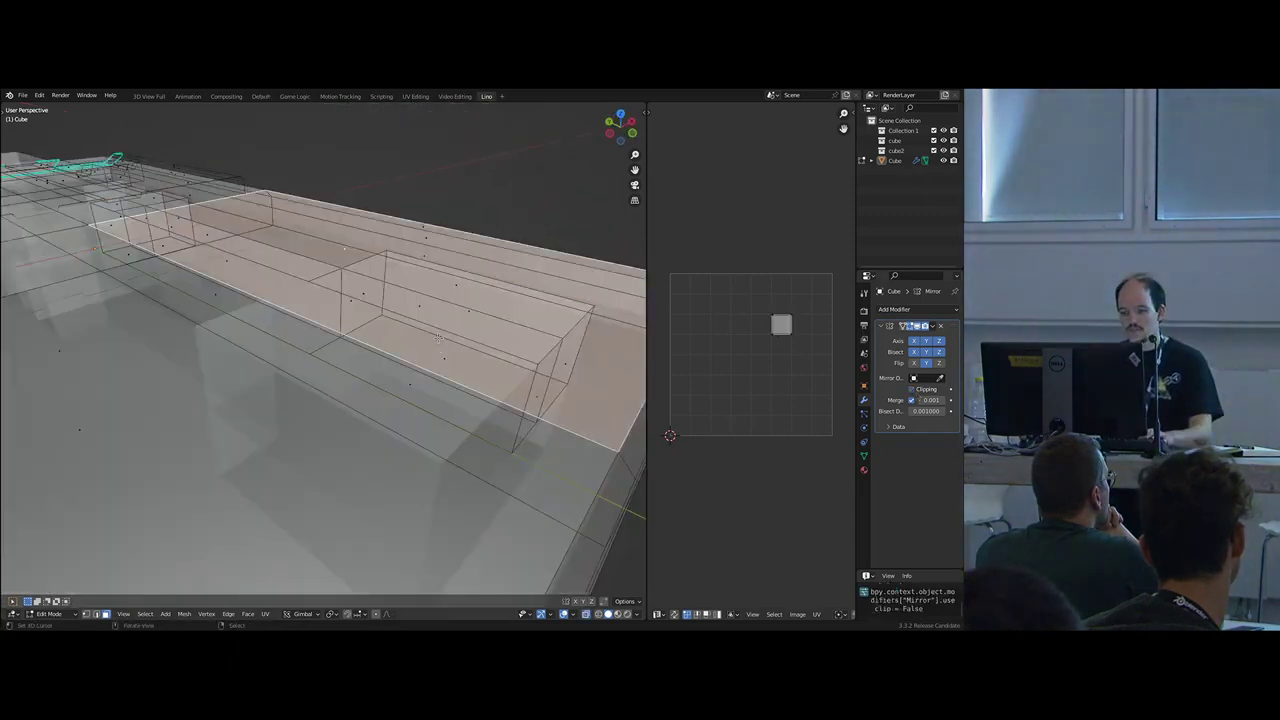
pyautogui.press('2')
pyautogui.click(415, 329)
pyautogui.press('f')
# - Move the filled inner side of the central block along X past the mirror centre line
pyautogui.moveTo(404, 318); pyautogui.dragTo(383, 363, button='middle')
pyautogui.press('g')
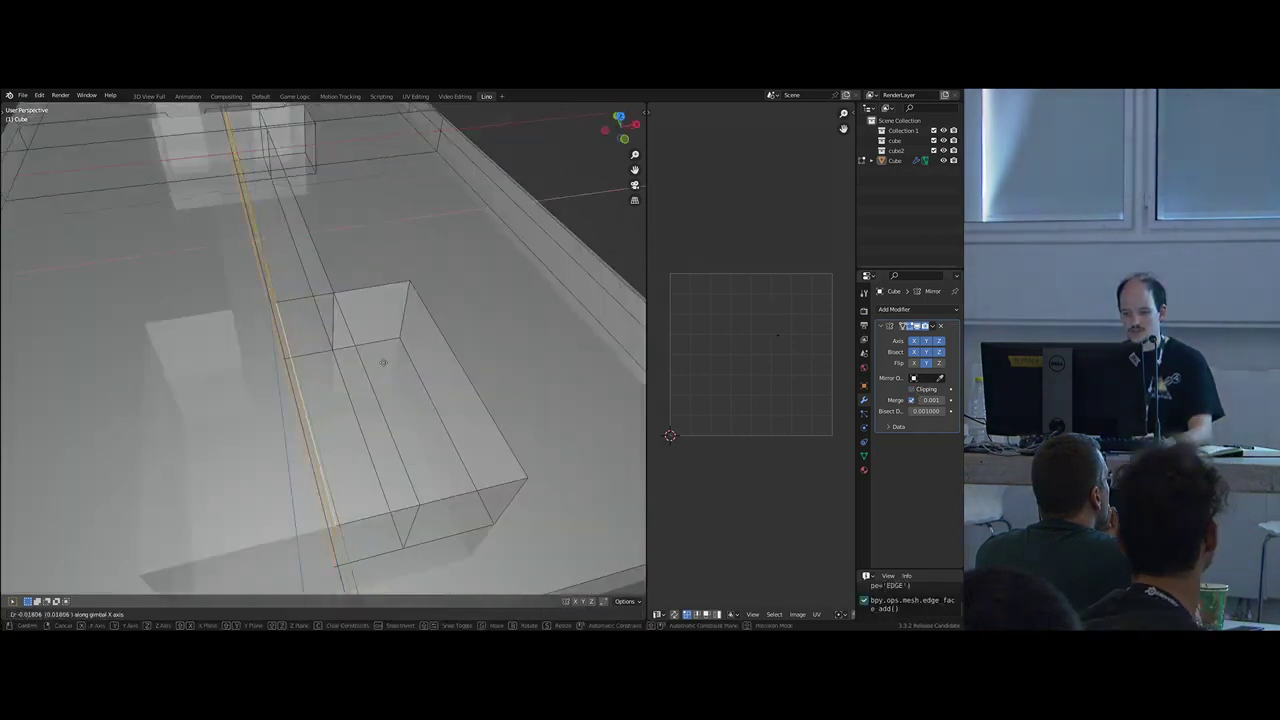
pyautogui.click(378, 366)
pyautogui.hotkey('alt', 'z')
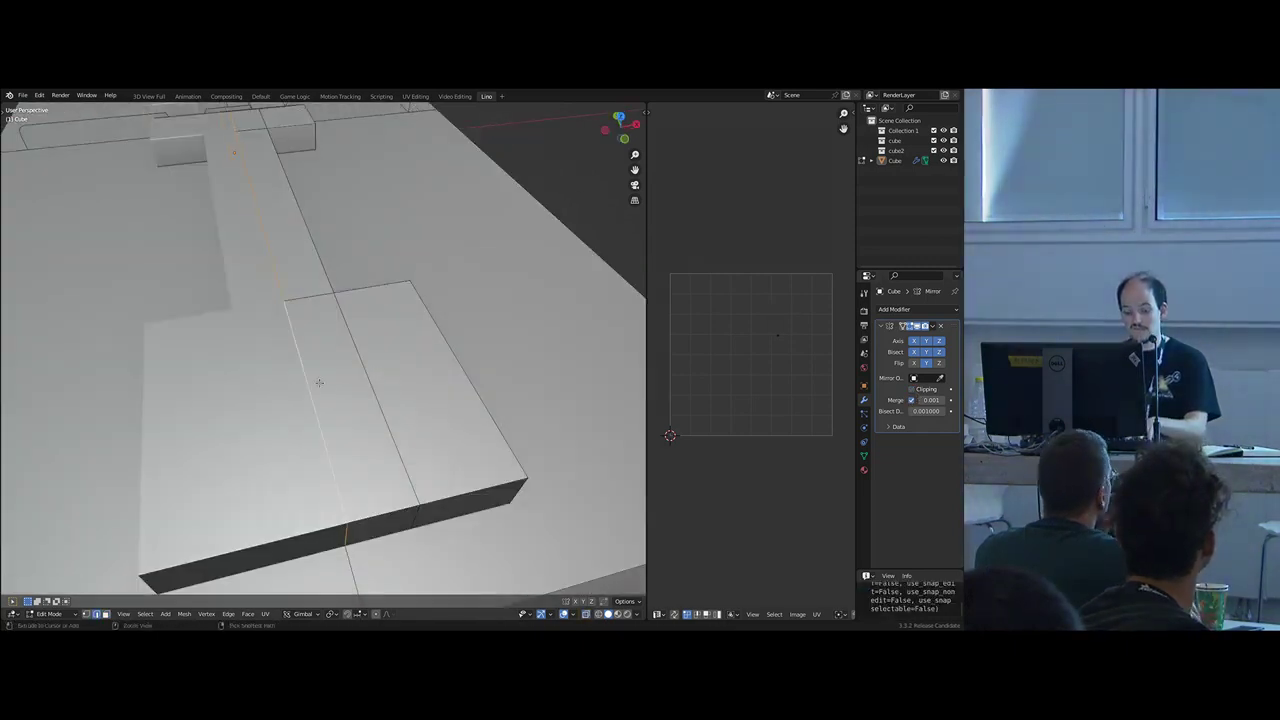
# - Select the linked central block and cut it out of the base plate with Intersect (Boolean)
pyautogui.press('l')
pyautogui.hotkey('ctrl', 'f')
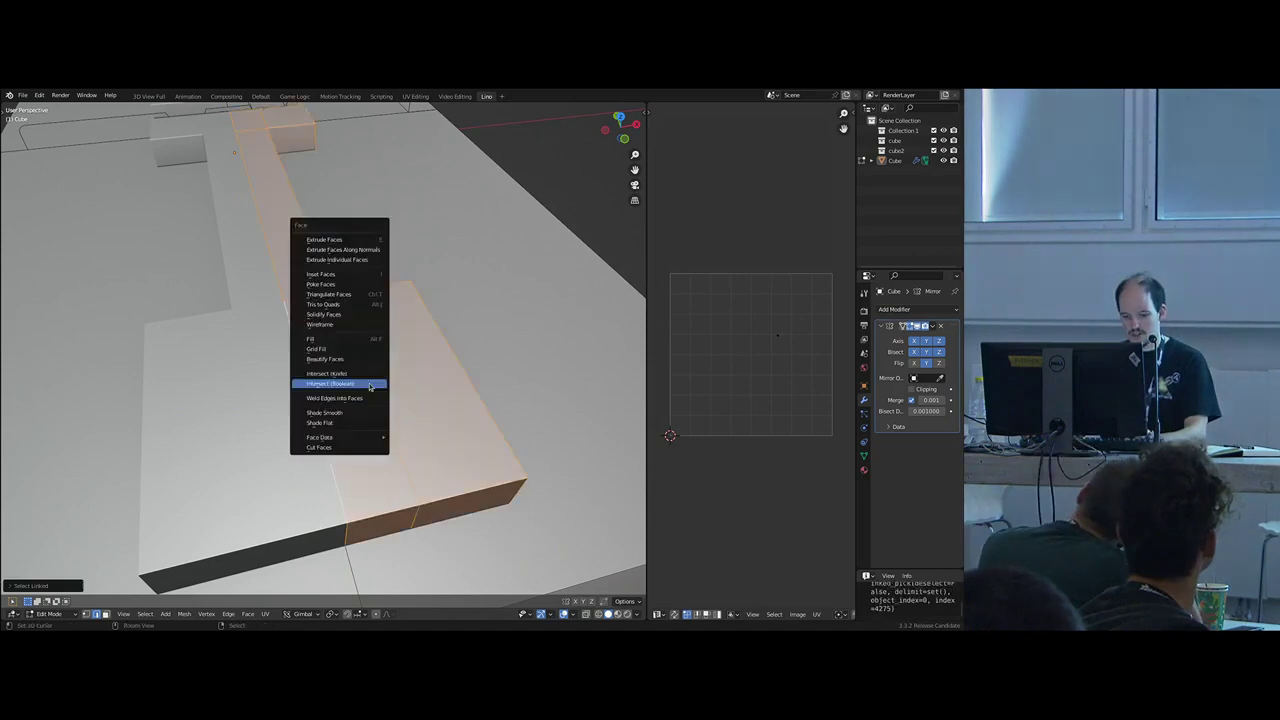
pyautogui.click(369, 383)
pyautogui.moveTo(372, 381); pyautogui.dragTo(419, 400, button='middle')
# - Try moving the leftover faces at the central cutout, undo the move, and delete them
pyautogui.press('3')
pyautogui.rightClick(350, 396)
pyautogui.rightClick(310, 310)
pyautogui.press('g')
pyautogui.click(378, 335)
pyautogui.scroll(-2, 378, 335)
pyautogui.hotkey('ctrl', 'z')
pyautogui.press('x')
pyautogui.click(378, 352)
# - Reveal the hidden geometry, move the selected edge of the central recess along Z, and return to Object Mode
pyautogui.press('2')
pyautogui.hotkey('alt', 'h')
pyautogui.rightClick(419, 403)
pyautogui.moveTo(288, 362); pyautogui.dragTo(362, 385, button='middle')
pyautogui.press('g')
pyautogui.press('z')
pyautogui.click(385, 430)
pyautogui.scroll(-4, 390, 430)
pyautogui.press('Tab')
pyautogui.moveTo(430, 450); pyautogui.dragTo(575, 324, button='middle')
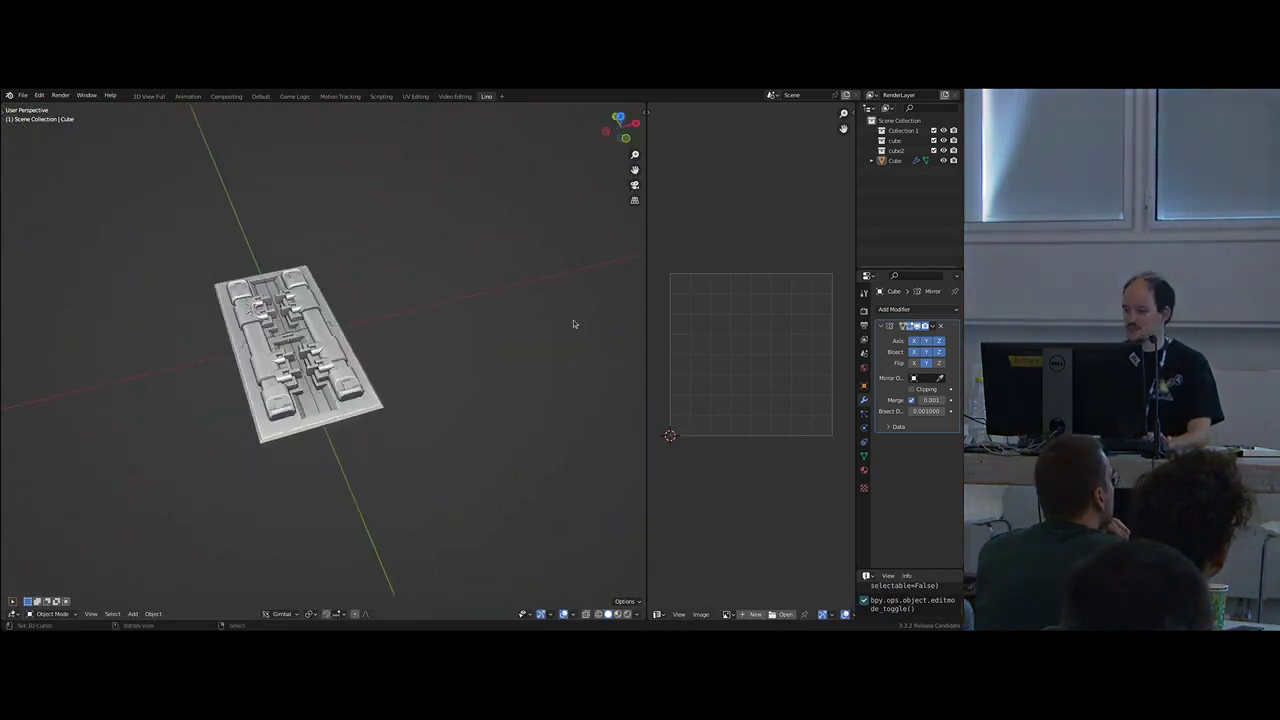
# - Try the Mirror modifier's bisect flip combinations on X and Y, ending with both flipped
pyautogui.click(913, 363)
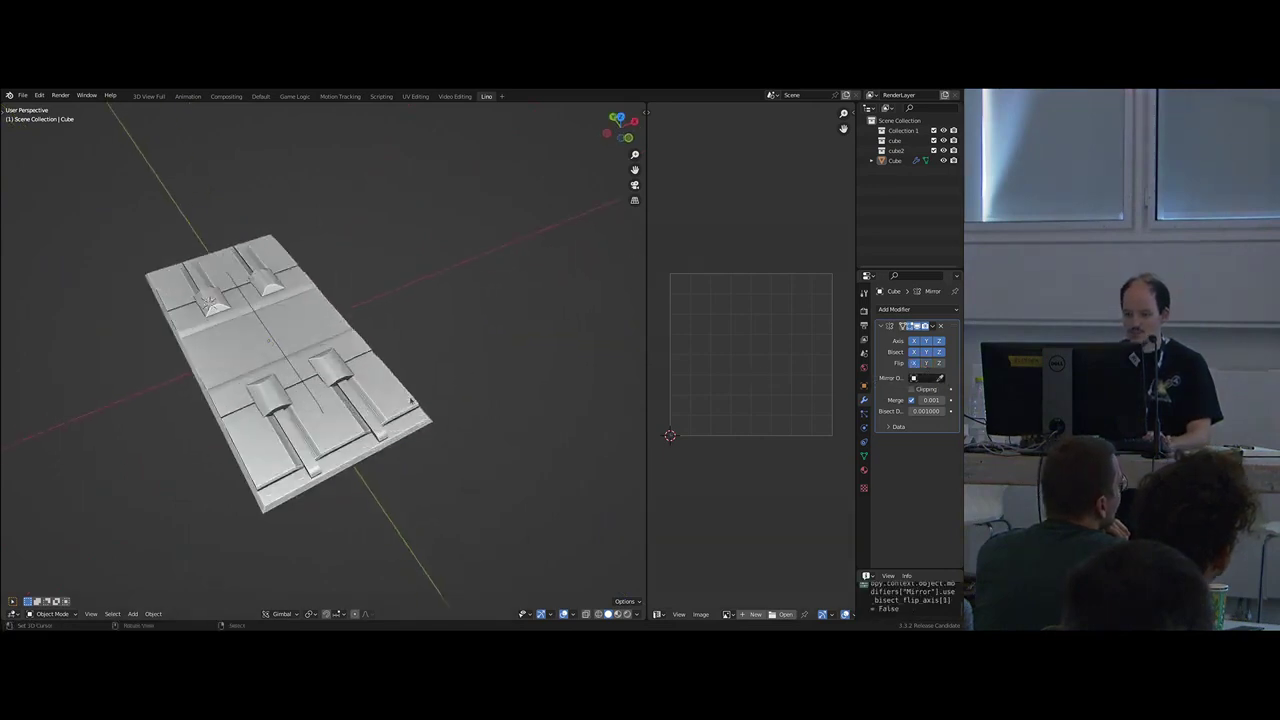
pyautogui.click(926, 363)
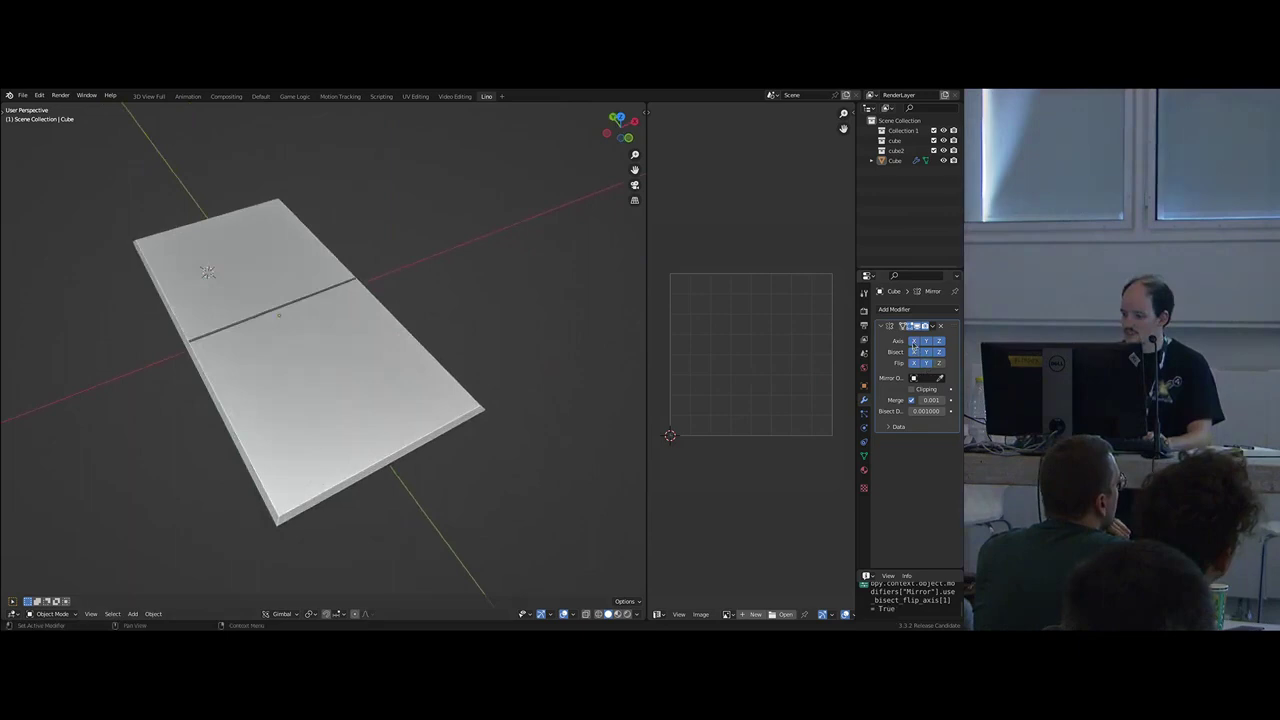
pyautogui.click(926, 363)
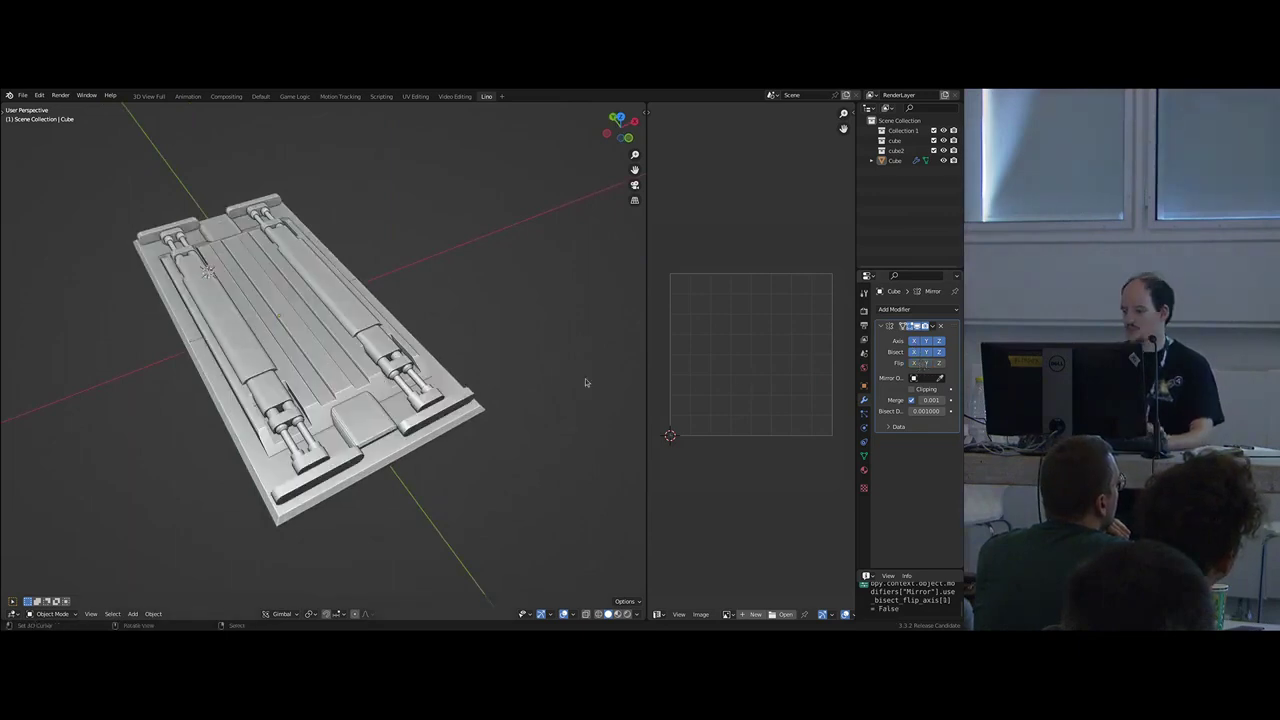
pyautogui.moveTo(204, 269); pyautogui.dragTo(196, 279, button='middle')
pyautogui.click(926, 363)
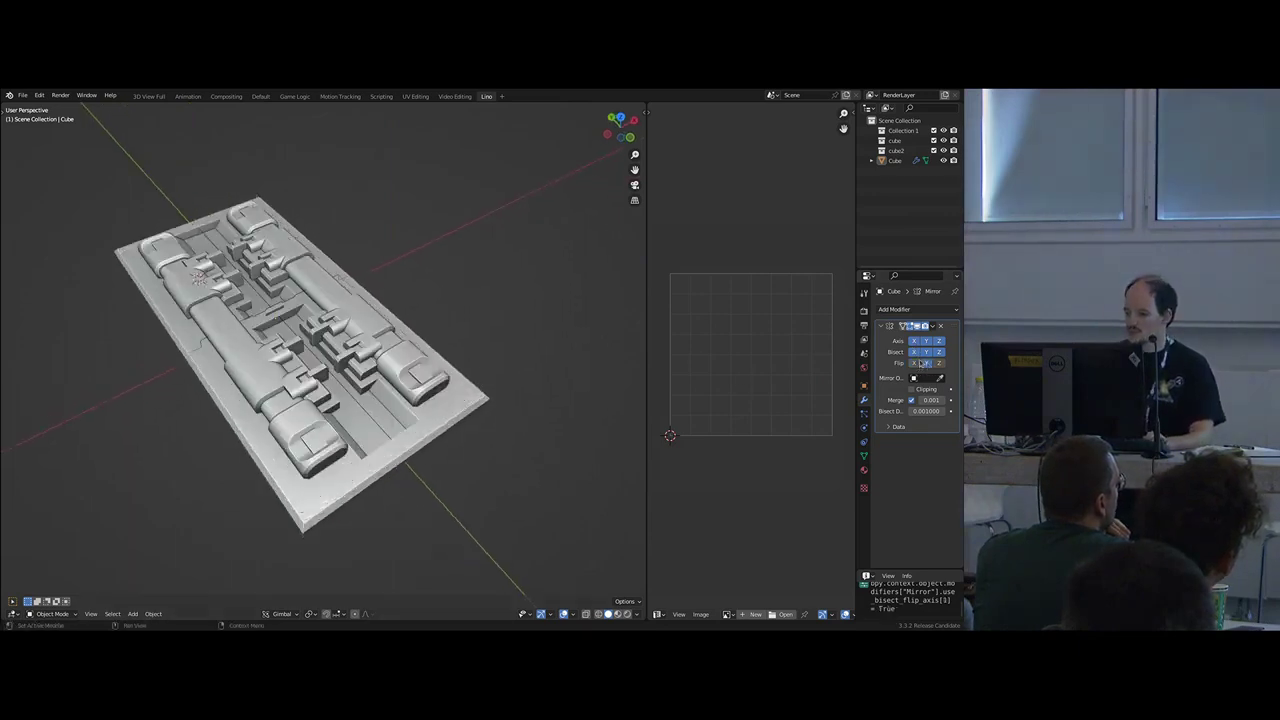
pyautogui.click(915, 363)
# - Enter Edit Mode and turn off the Mirror modifier's X and Y axes
pyautogui.moveTo(470, 360); pyautogui.dragTo(478, 356, button='middle')
pyautogui.press('Tab')
pyautogui.moveTo(384, 413); pyautogui.dragTo(265, 342, button='middle')
pyautogui.click(914, 341)
pyautogui.click(926, 341)
# - Place the 3D cursor near the plain panel's outer corner, and add a scaled-down cube there
pyautogui.scroll(3, 373, 358)
pyautogui.scroll(-1, 463, 391)
pyautogui.press('3')
pyautogui.rightClick(343, 357)
pyautogui.scroll(-5, 343, 357)
pyautogui.scroll(4, 265, 342)
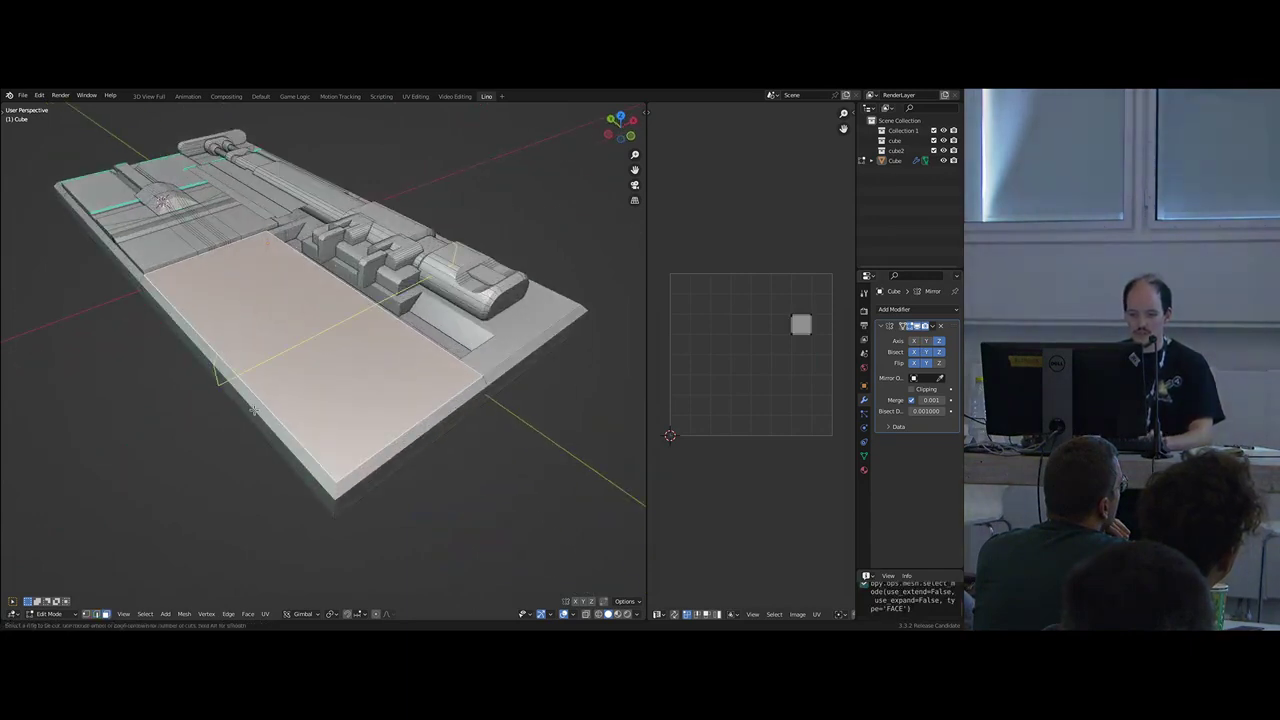
pyautogui.scroll(2, 352, 386)
pyautogui.keyDown('shift'); pyautogui.rightClick(319, 404); pyautogui.keyUp('shift')
pyautogui.hotkey('shift', 'a')
pyautogui.click(305, 403)
pyautogui.press('s')
pyautogui.click(332, 412)
pyautogui.moveTo(346, 446); pyautogui.dragTo(353, 398, button='middle')
# - Position the small cube at the plain panel's outer corner by moving it along Z, Y and X
pyautogui.press('g')
pyautogui.press('z')
pyautogui.rightClick(358, 397)
pyautogui.press('g')
pyautogui.moveTo(505, 360); pyautogui.dragTo(482, 380, button='middle')
pyautogui.press('z')
pyautogui.click(392, 355)
pyautogui.press('g')
pyautogui.press('y')
pyautogui.click(405, 391)
pyautogui.press('g')
pyautogui.press('x')
pyautogui.click(375, 390)
# - Taper the small cube by scaling one side face, and bevel its narrow end's corner edges
pyautogui.moveTo(366, 327); pyautogui.dragTo(285, 449, button='middle')
pyautogui.rightClick(416, 262)
pyautogui.press('s')
pyautogui.click(437, 357)
pyautogui.scroll(2, 284, 450)
pyautogui.press('2')
pyautogui.hotkey('ctrl', 'b')
pyautogui.click(448, 483)
# - Scale the whole tapered block, duplicate it beside the first, flip the copy with a Y scale of -1, and recalculate normals
pyautogui.hotkey('ctrl', 'l')
pyautogui.press('s')
pyautogui.click(326, 449)
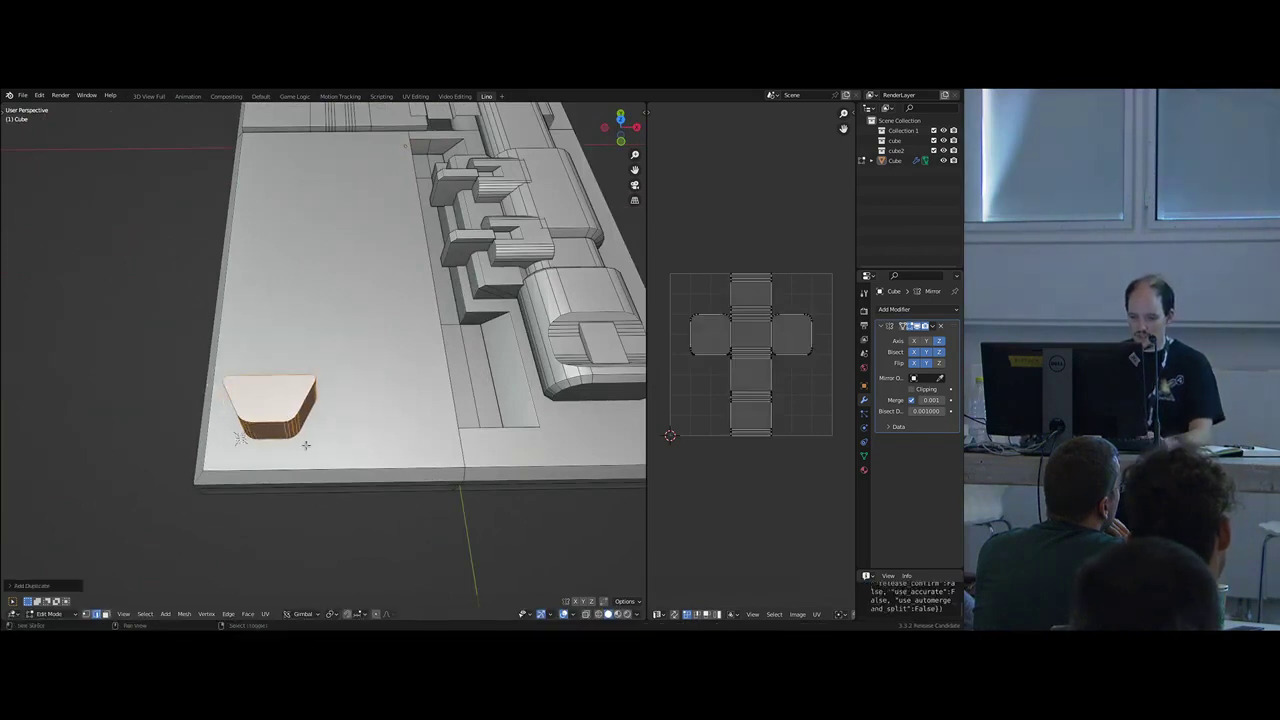
pyautogui.write('gy-1')
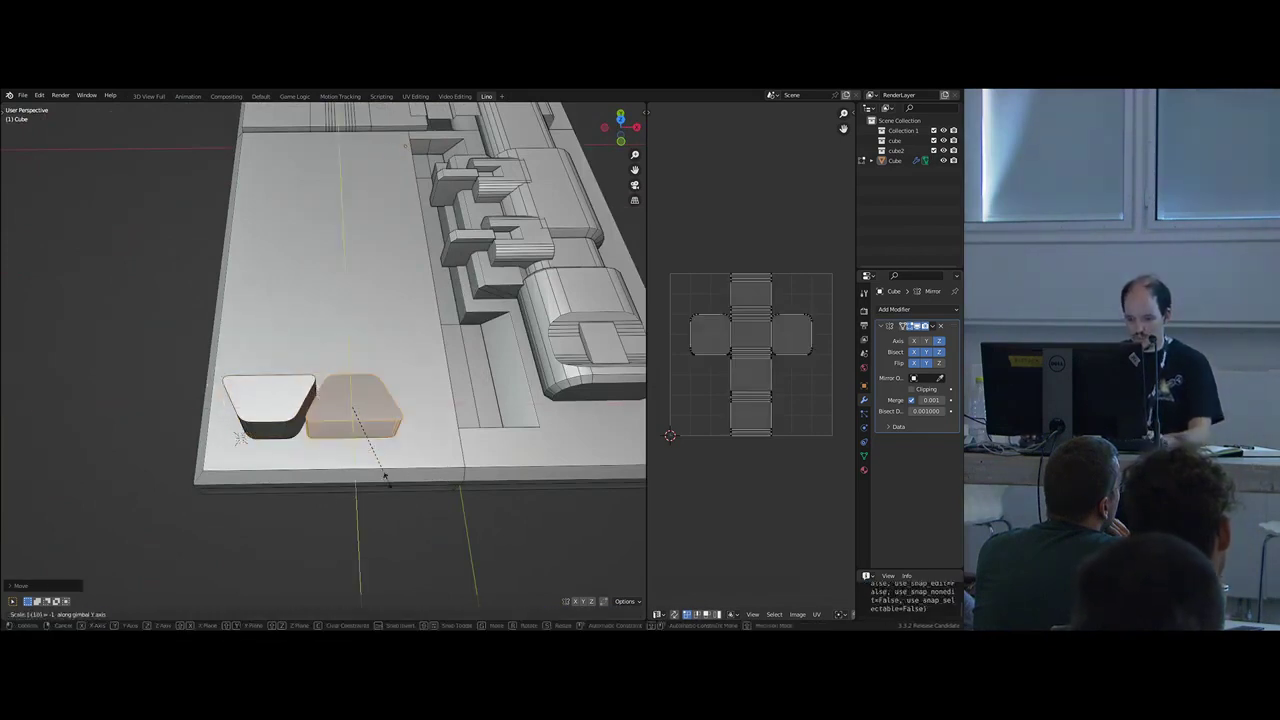
pyautogui.press('Return')
pyautogui.hotkey('shift', 'n')
# - Duplicate the first tapered block and move the copy along X to form a third block in the row
pyautogui.moveTo(360, 410)
pyautogui.mouseDown(button='middle')
pyautogui.moveTo(353, 442)
pyautogui.moveTo(357, 420)
pyautogui.mouseUp(button='middle')
pyautogui.click(287, 392)
pyautogui.press('l')
pyautogui.press('g')
pyautogui.press('x')
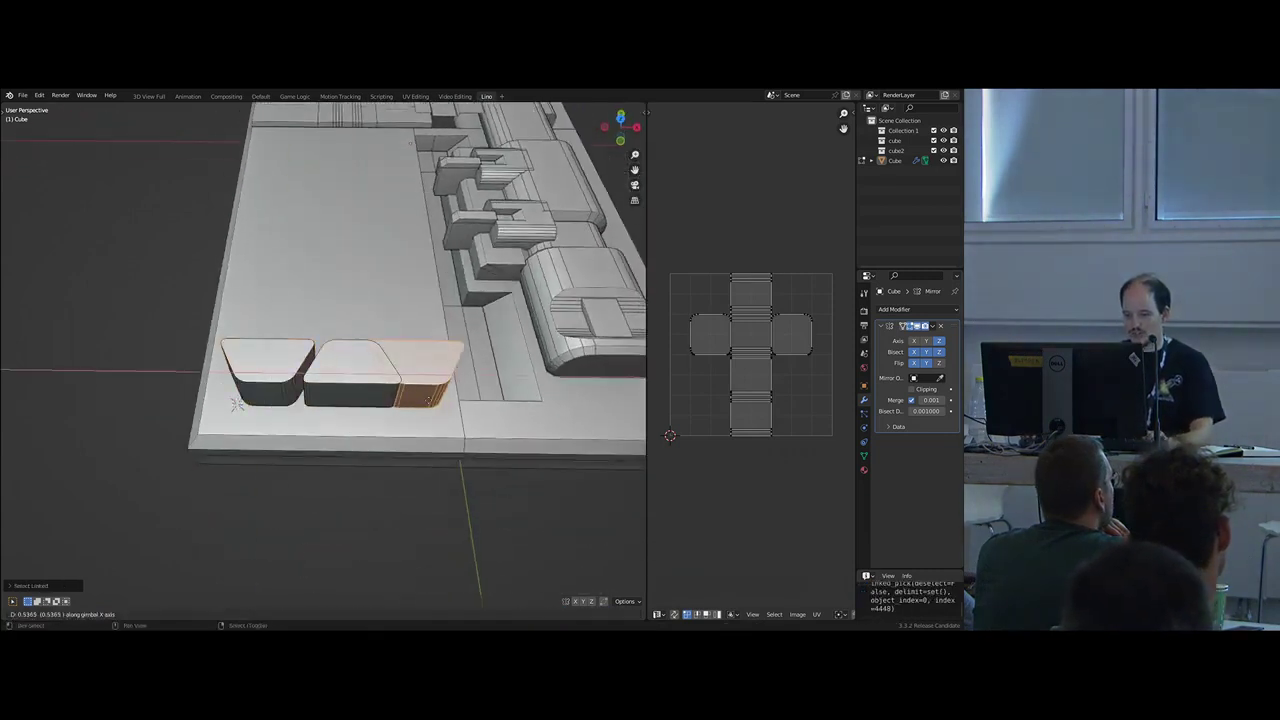
pyautogui.click(590, 387)
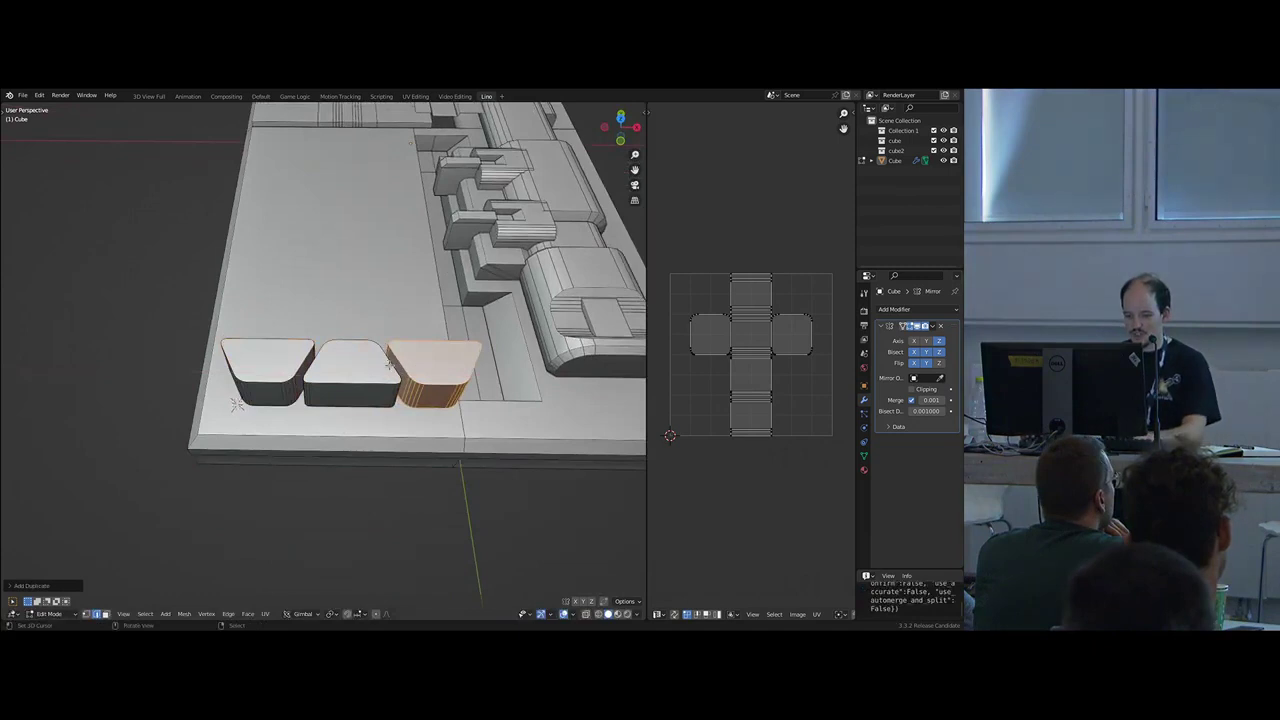
# - Select all three tapered blocks, then move and scale them together to fit along the panel's end
pyautogui.press('l')
pyautogui.press('l')
pyautogui.press('g')
pyautogui.click(452, 424)
pyautogui.moveTo(440, 422); pyautogui.dragTo(477, 374, button='middle')
pyautogui.press('g')
pyautogui.click(424, 442)
pyautogui.press('s')
pyautogui.click(487, 432)
# - In front view, lower the three tapered blocks along Z so they sink into the base plate
pyautogui.press('KP_1')
pyautogui.press('g')
pyautogui.press('z')
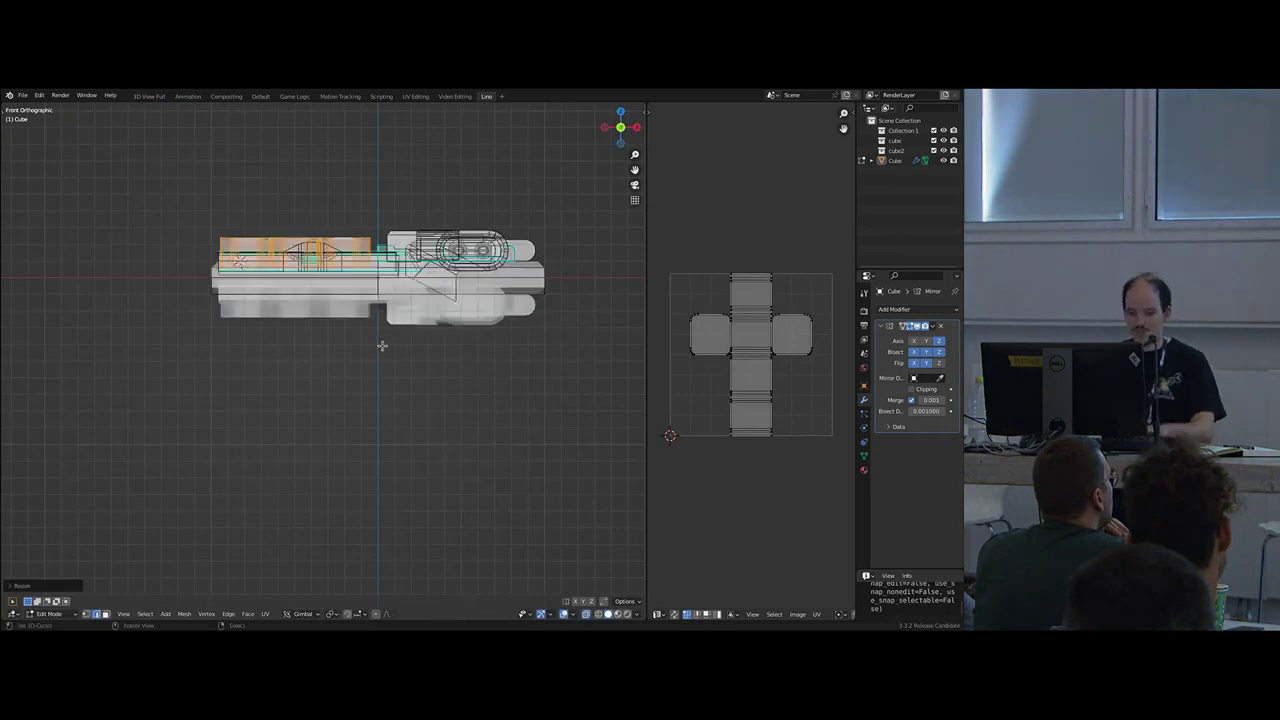
pyautogui.scroll(5, 386, 346)
pyautogui.click(335, 408)
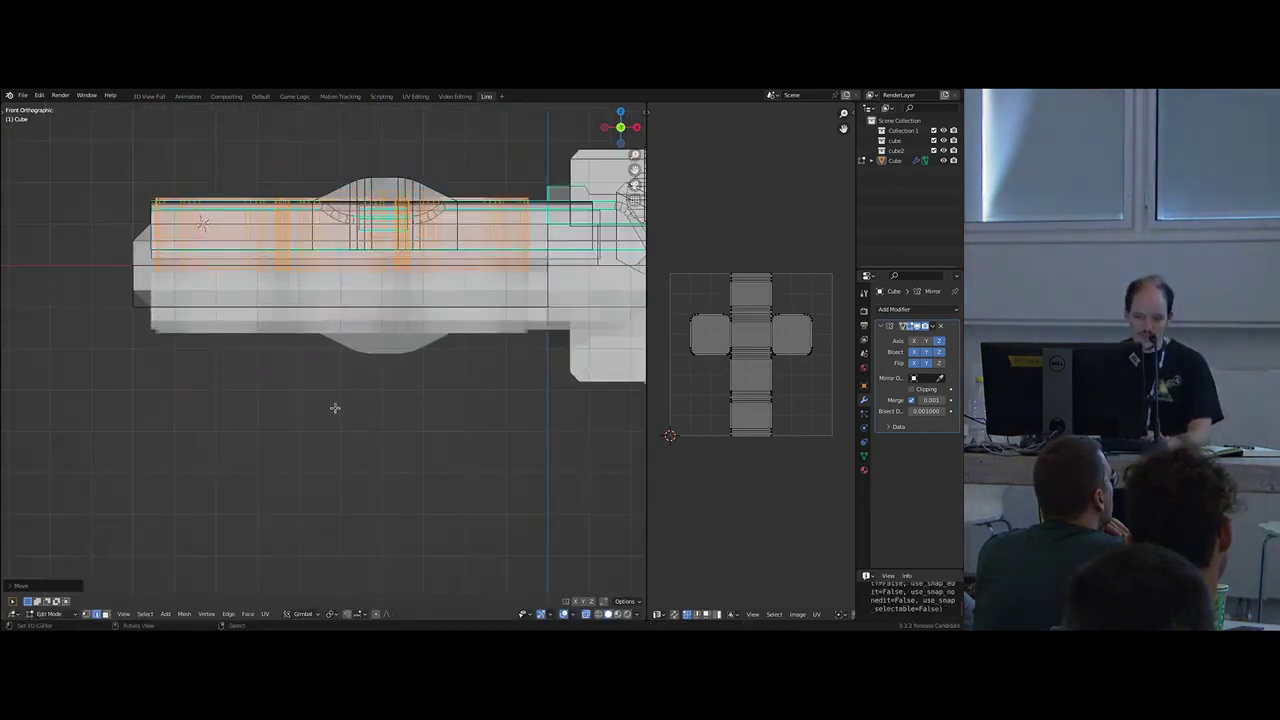
pyautogui.moveTo(160, 268); pyautogui.dragTo(242, 304, button='middle')
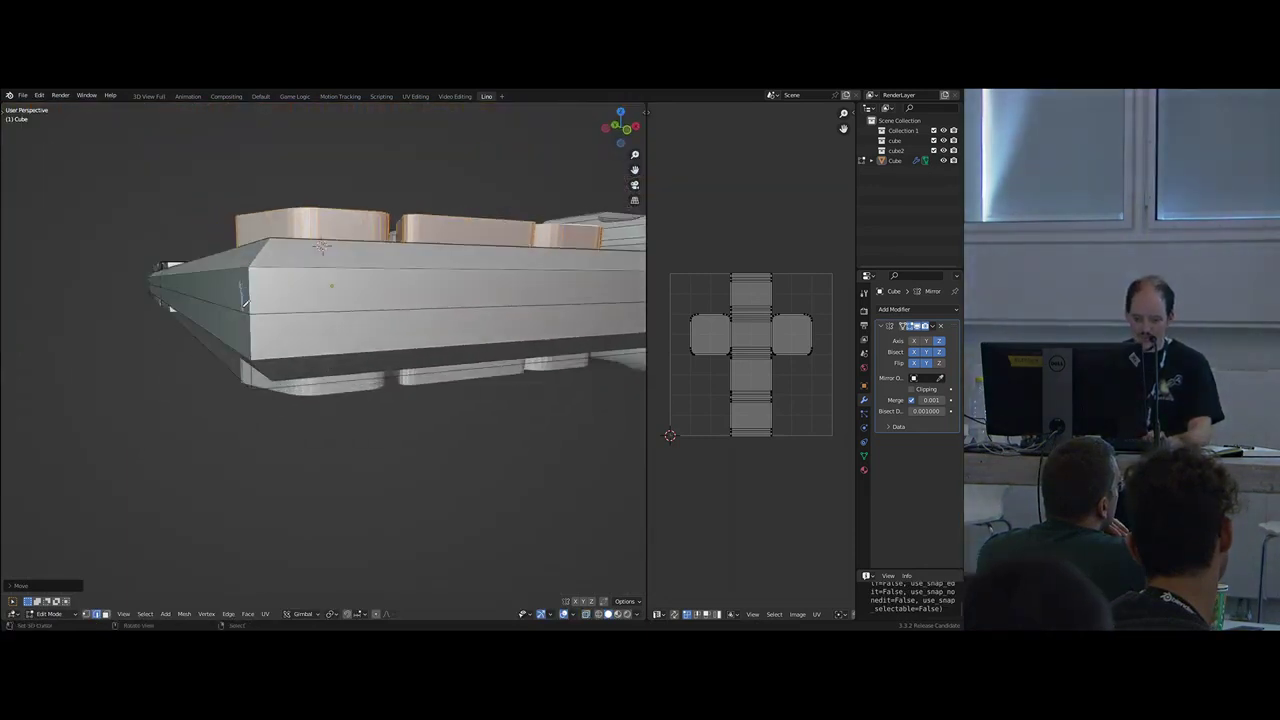
pyautogui.moveTo(228, 322); pyautogui.dragTo(398, 432, button='middle')
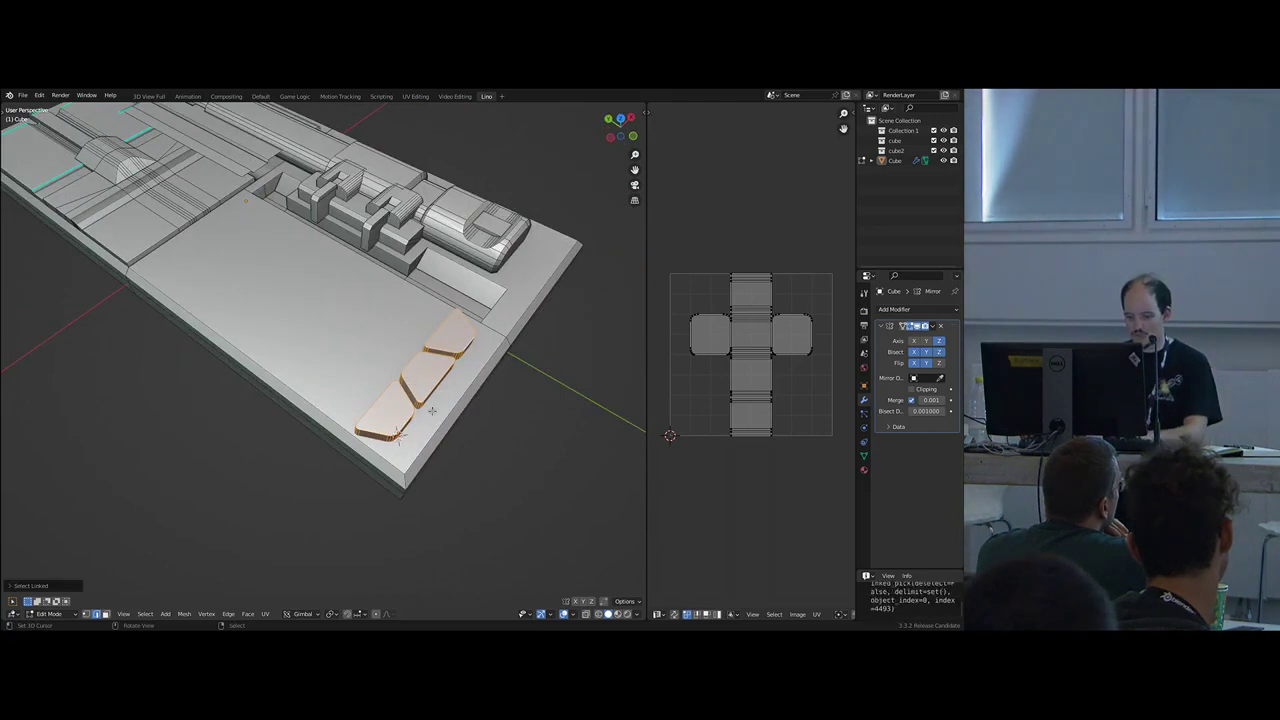
# - Add the linked base plate to the selection, shade the faces smooth, and hide everything unselected
pyautogui.press('l')
pyautogui.hotkey('ctrl', 'f')
pyautogui.click(415, 437)
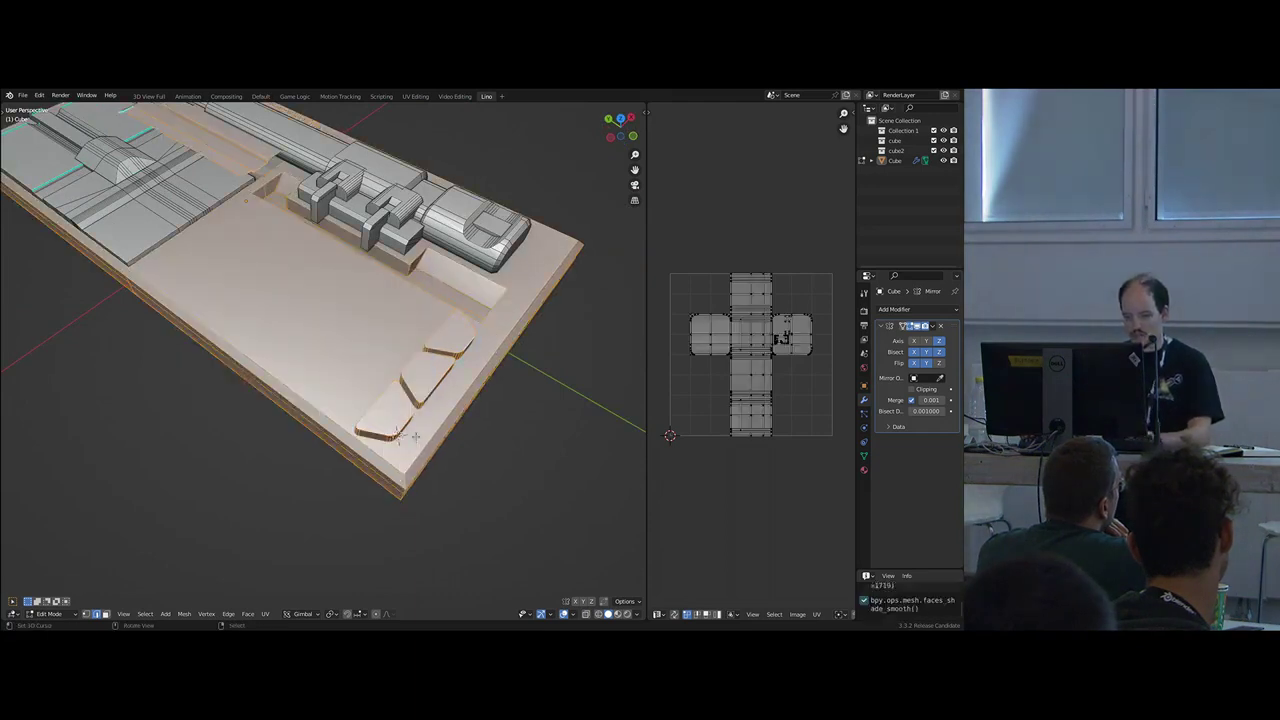
pyautogui.hotkey('shift', 'h')
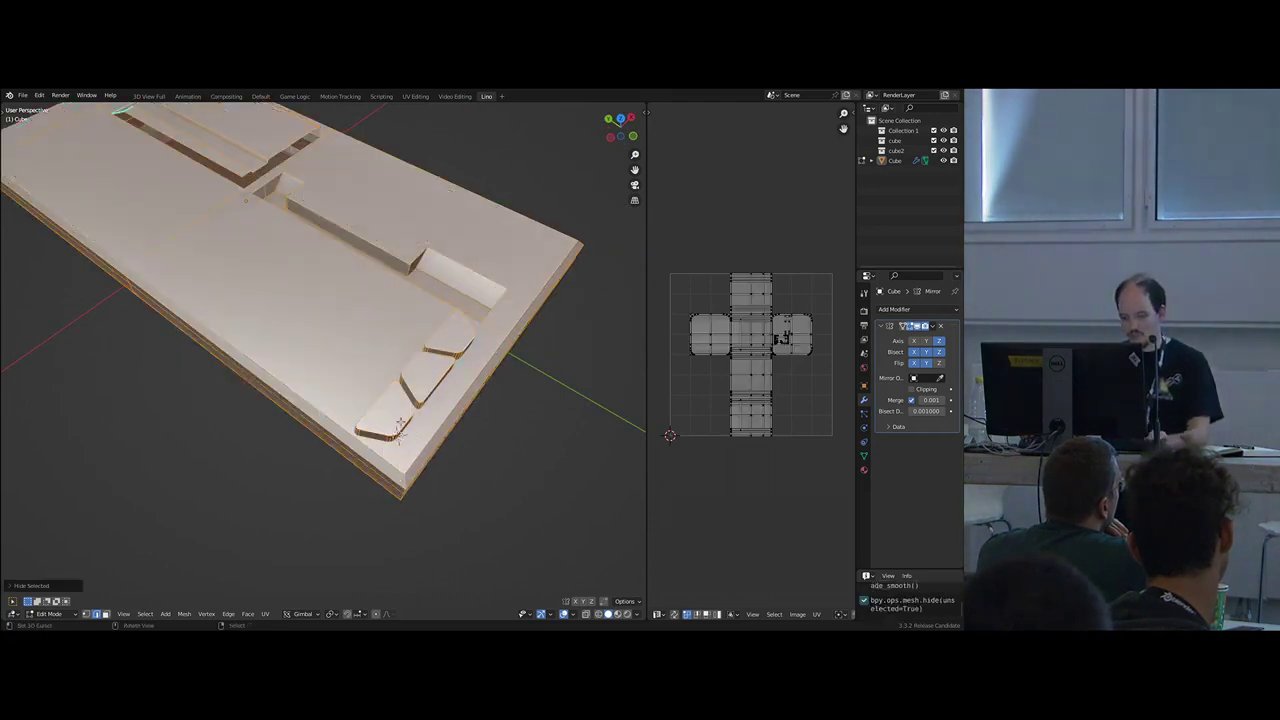
# - Cut the three tapered blocks out of the base plate with Intersect (Boolean), and reveal the hidden geometry
pyautogui.hotkey('alt', 'a')
pyautogui.press('l')
pyautogui.hotkey('ctrl', 'f')
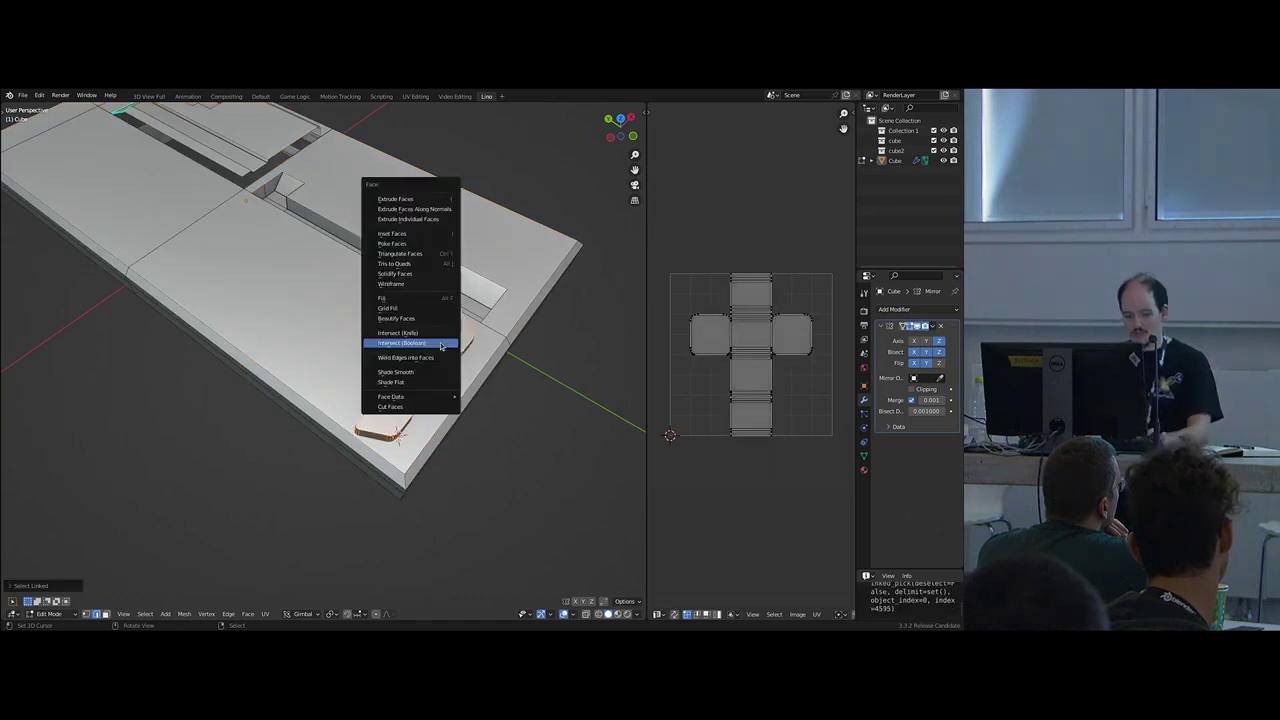
pyautogui.click(441, 346)
pyautogui.hotkey('alt', 'h')
pyautogui.moveTo(441, 346); pyautogui.dragTo(357, 386, button='middle')
# - Return to Object Mode and enable mirroring on X, Y and Z to inspect the tapered cutouts
pyautogui.press('Tab')
pyautogui.click(937, 342)
pyautogui.scroll(-4, 360, 384)
pyautogui.moveTo(400, 330); pyautogui.dragTo(779, 346, button='middle')
pyautogui.click(932, 342)
pyautogui.moveTo(383, 355); pyautogui.dragTo(360, 330, button='middle')
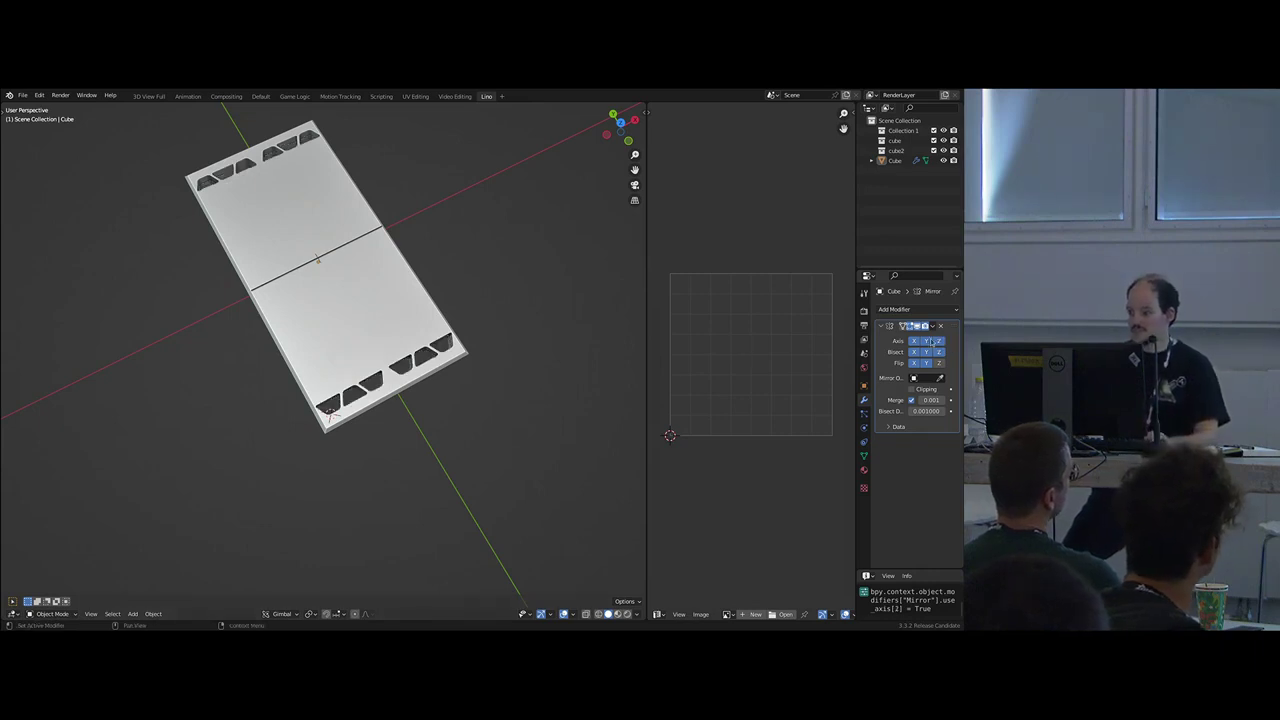
# - Turn off the Mirror modifier's X and Y axes, and enter Edit Mode at the long recess with nothing selected
pyautogui.moveTo(926, 342); pyautogui.dragTo(914, 341)
pyautogui.scroll(3, 530, 318)
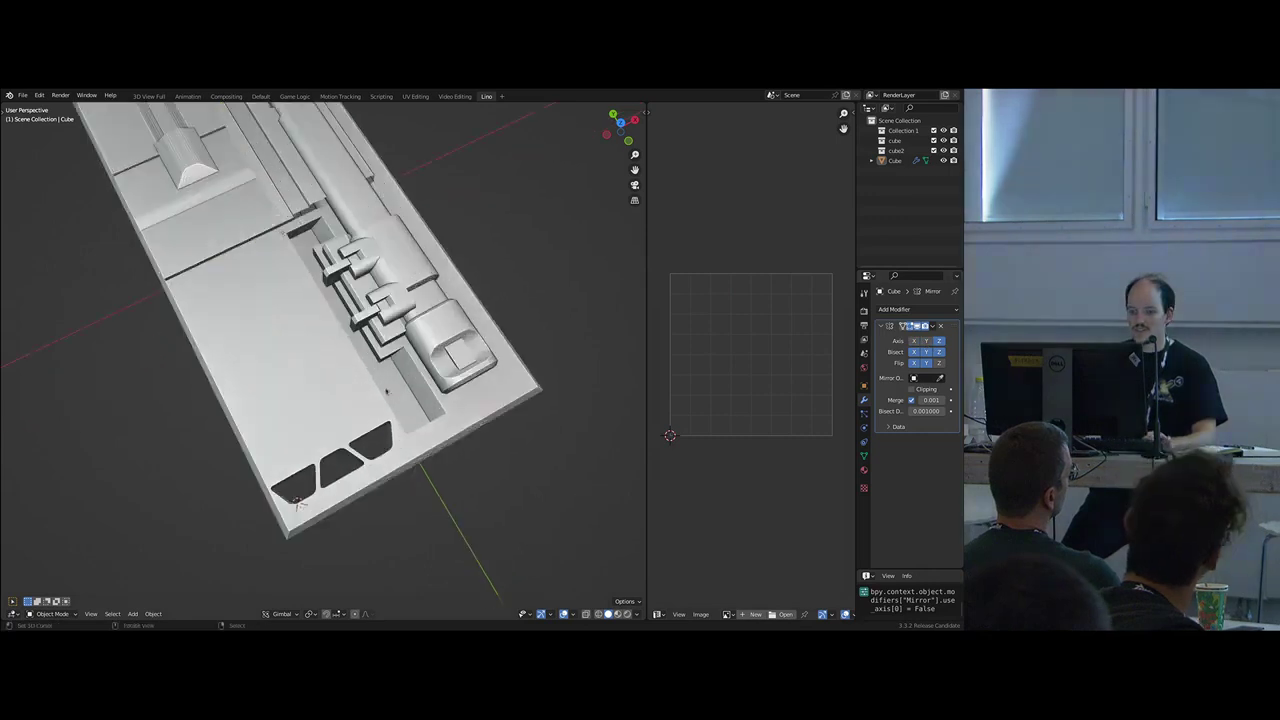
pyautogui.click(430, 395)
pyautogui.moveTo(430, 395); pyautogui.dragTo(350, 290, button='middle')
pyautogui.scroll(4, 343, 386)
pyautogui.press('Tab')
pyautogui.moveTo(345, 345); pyautogui.dragTo(360, 398, button='middle')
pyautogui.hotkey('alt', 'a')
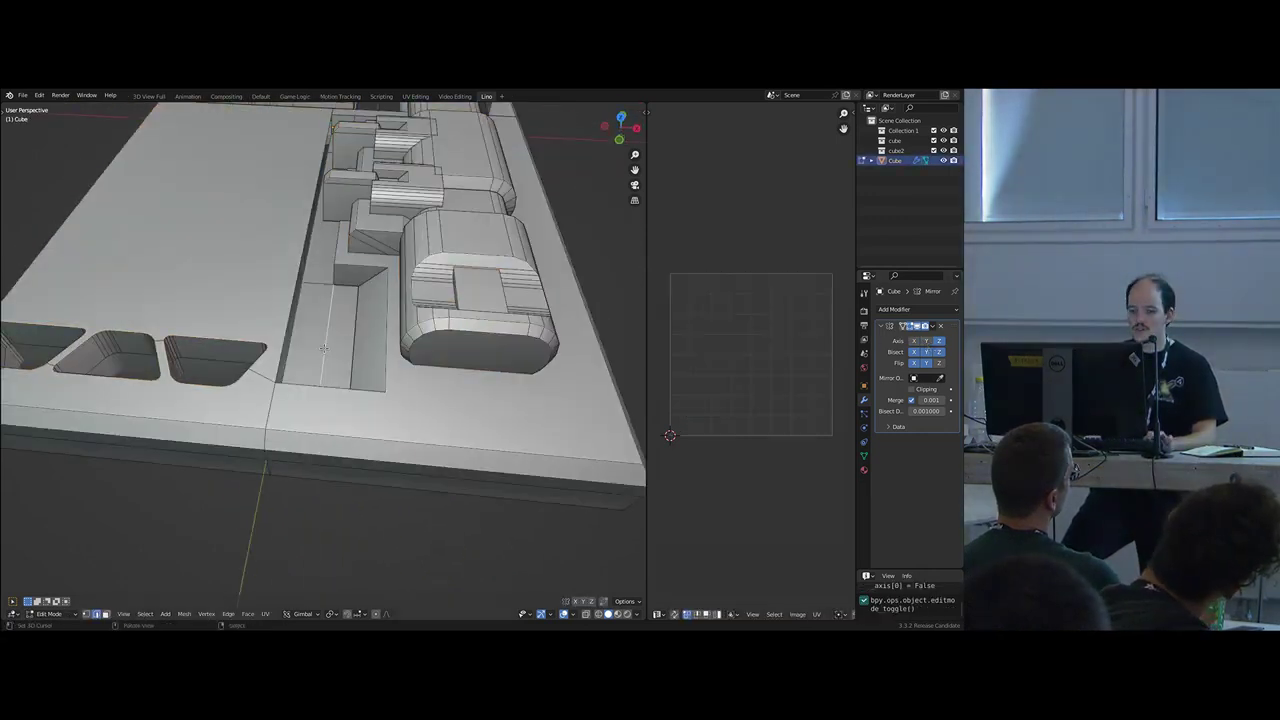
# - Select the floor faces of the long recess beside the mechanical parts and move them down along Z
pyautogui.press('3')
pyautogui.moveTo(296, 322); pyautogui.dragTo(300, 364, button='middle')
pyautogui.keyDown('shift'); pyautogui.click(337, 361); pyautogui.keyUp('shift')
pyautogui.keyDown('shift'); pyautogui.click(325, 248); pyautogui.keyUp('shift')
pyautogui.keyDown('shift'); pyautogui.moveTo(350, 158); pyautogui.dragTo(371, 353, button='middle'); pyautogui.keyUp('shift')
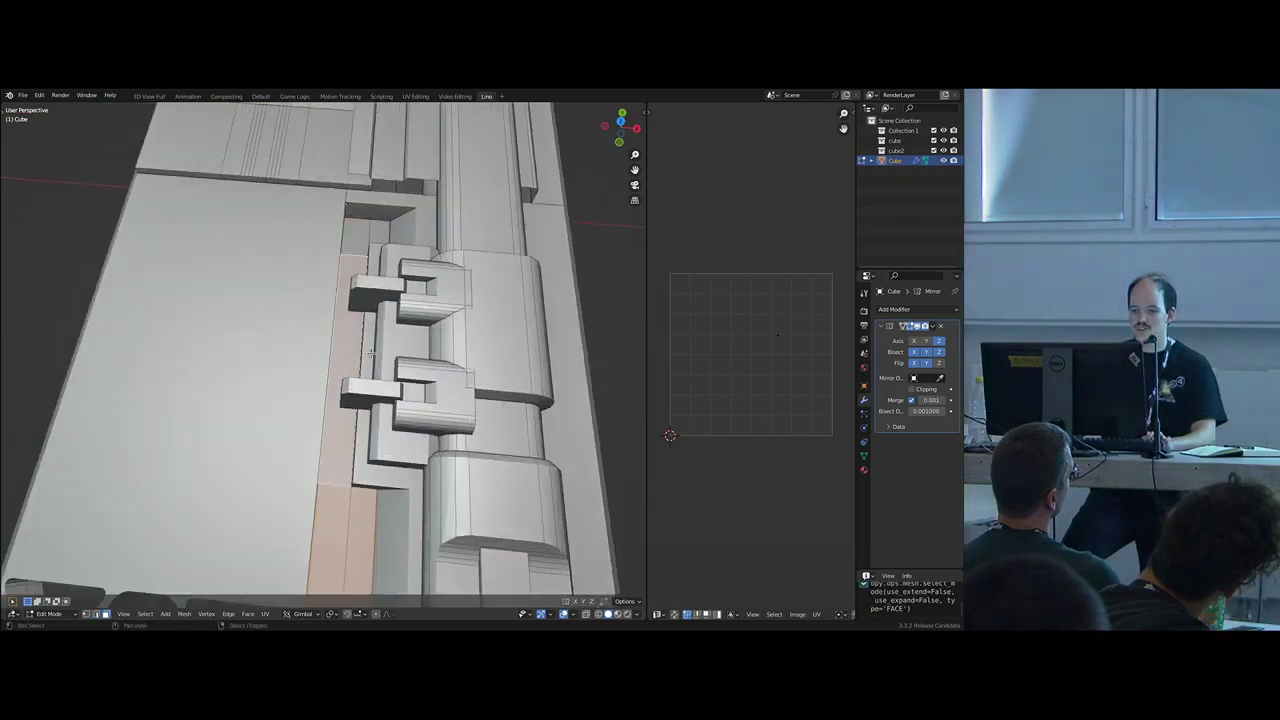
pyautogui.moveTo(376, 224); pyautogui.dragTo(400, 320, button='middle')
pyautogui.press('g')
pyautogui.press('z')
pyautogui.click(428, 363)
# - In Object Mode, re-enable mirroring on X and Y, and turn off the bisect flip on X
pyautogui.press('Tab')
pyautogui.scroll(-5, 428, 363)
pyautogui.moveTo(265, 366); pyautogui.dragTo(228, 398, button='middle')
pyautogui.hotkey('alt', 'a')
pyautogui.click(913, 341)
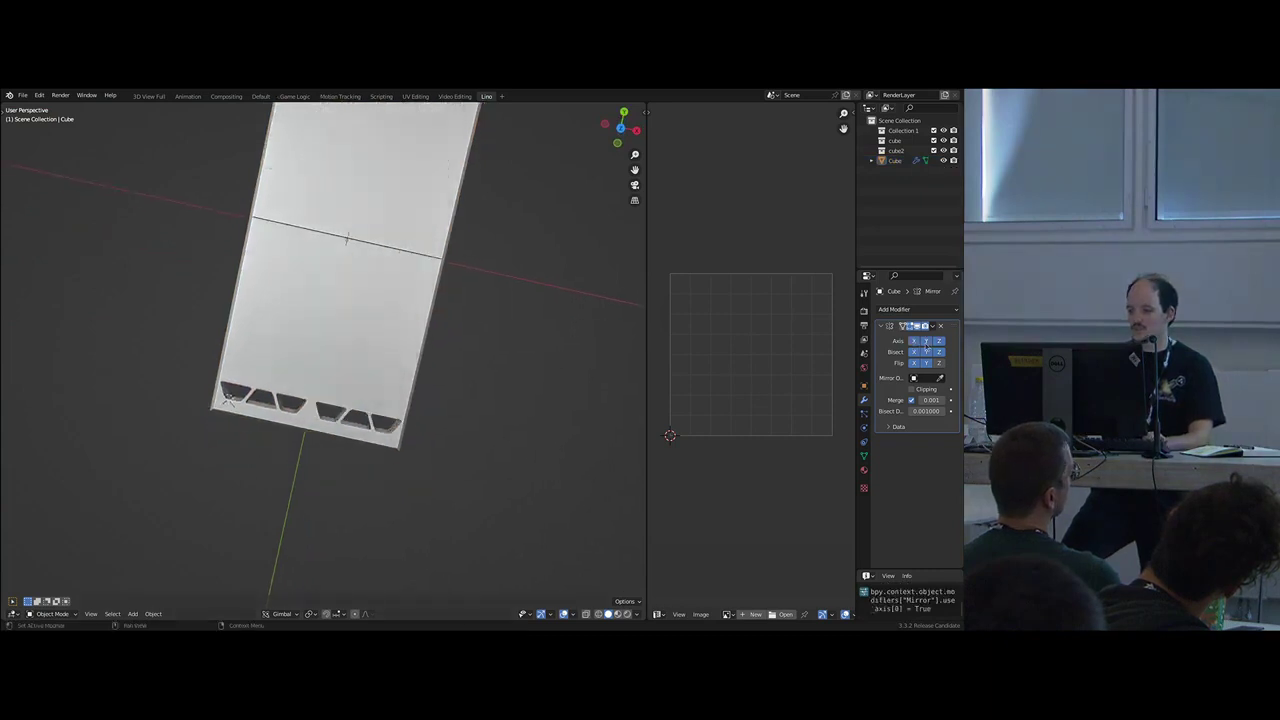
pyautogui.click(938, 365)
pyautogui.click(938, 365)
pyautogui.click(914, 365)
pyautogui.scroll(-3, 523, 357)
pyautogui.moveTo(525, 357); pyautogui.dragTo(600, 328, button='middle')
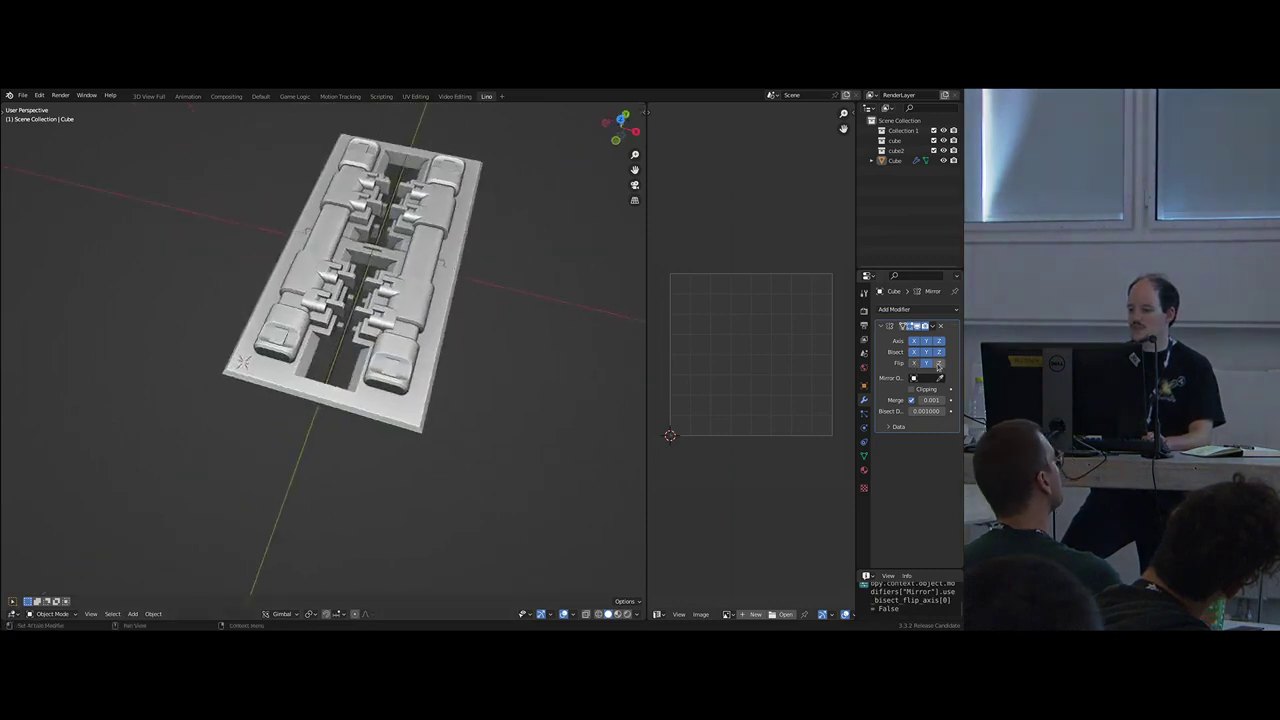
# - Compare the panel with Z mirroring off and on, and turn the X bisect flip back on
pyautogui.click(939, 341)
pyautogui.click(939, 341)
pyautogui.click(939, 341)
pyautogui.click(939, 341)
pyautogui.click(939, 341)
pyautogui.click(939, 341)
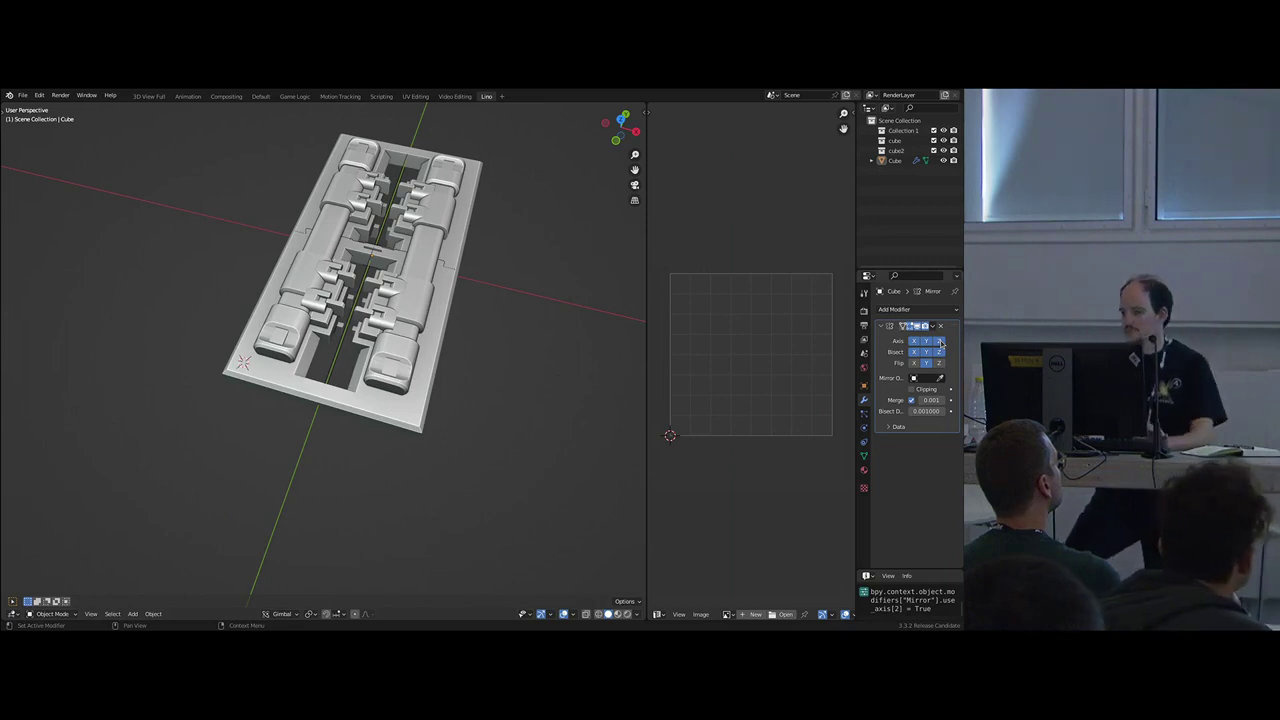
pyautogui.click(916, 363)
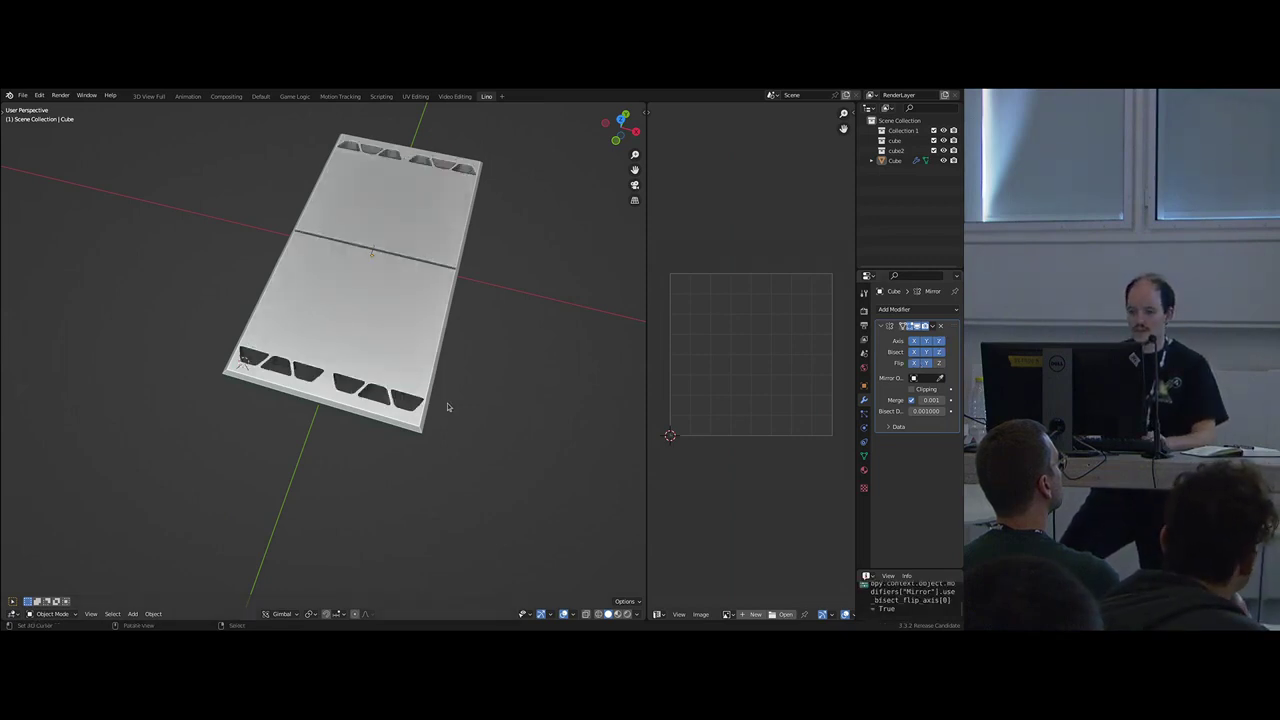
pyautogui.moveTo(447, 407); pyautogui.dragTo(476, 400, button='middle')
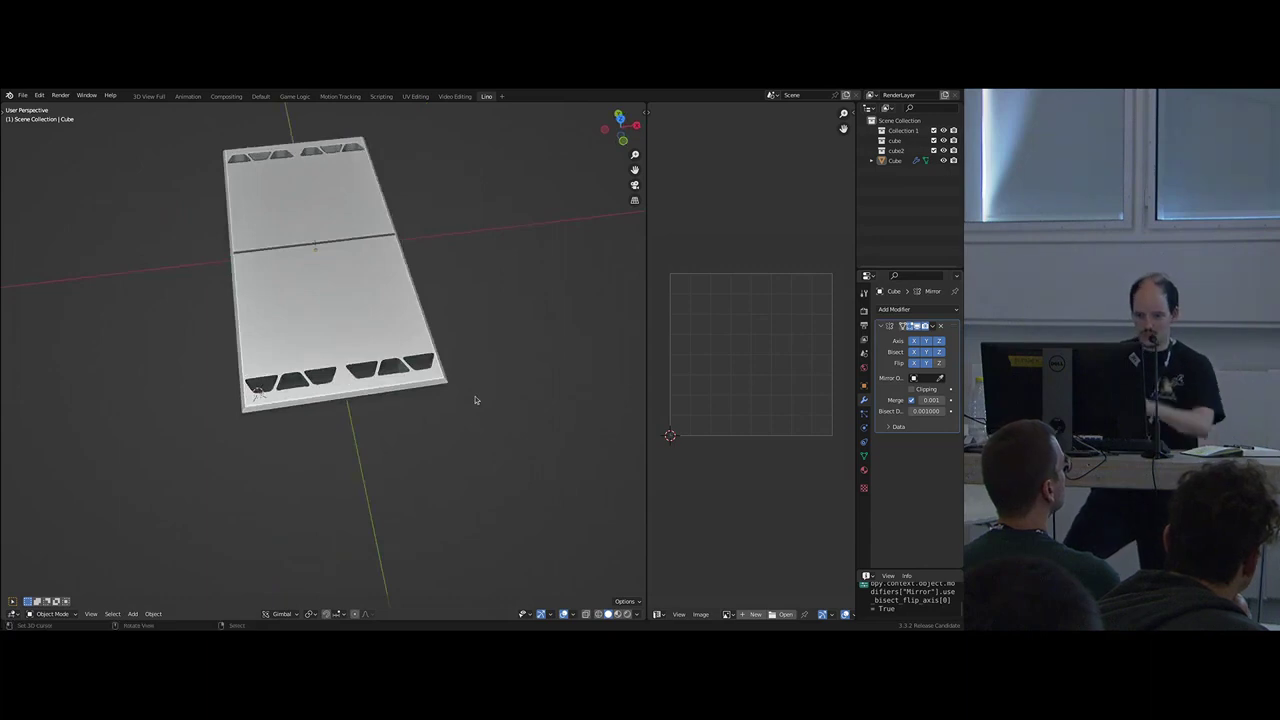
# - Delete the linked faces of the dark strip across the plate's middle, and return to Object Mode
pyautogui.press('Tab')
pyautogui.scroll(6, 382, 233)
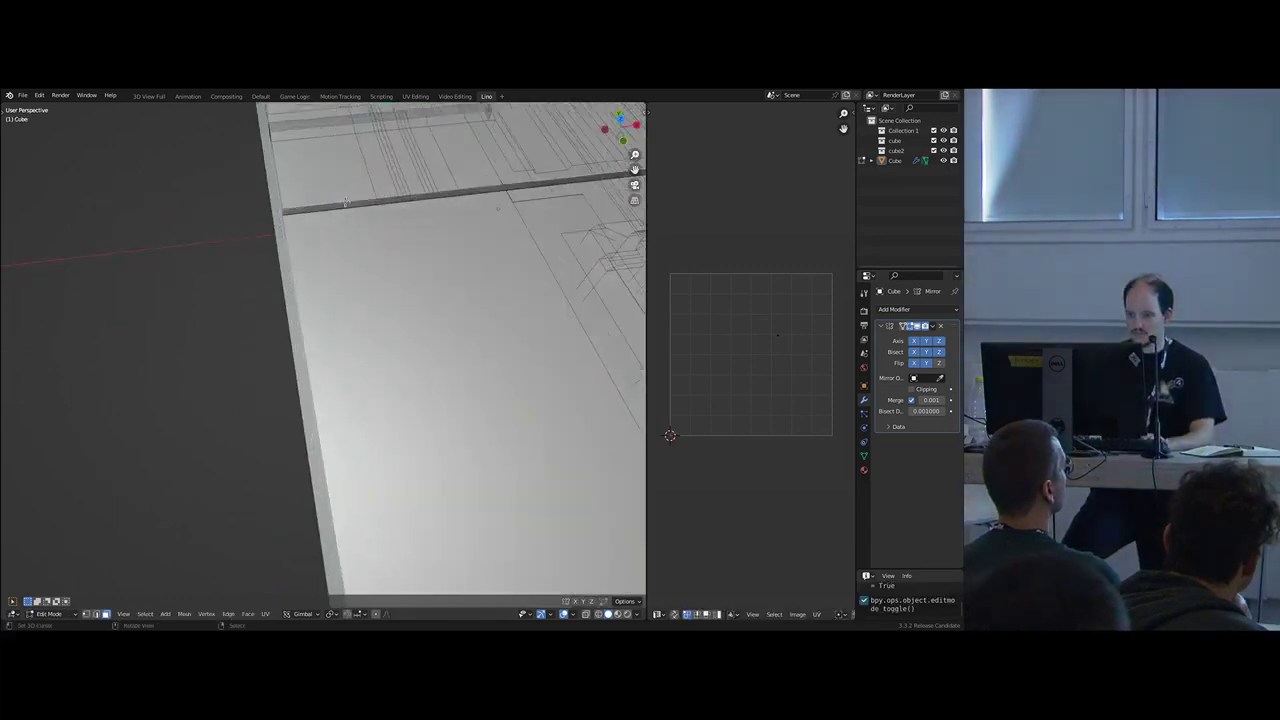
pyautogui.rightClick(346, 203)
pyautogui.rightClick(358, 202)
pyautogui.press('l')
pyautogui.press('x')
pyautogui.click(356, 225)
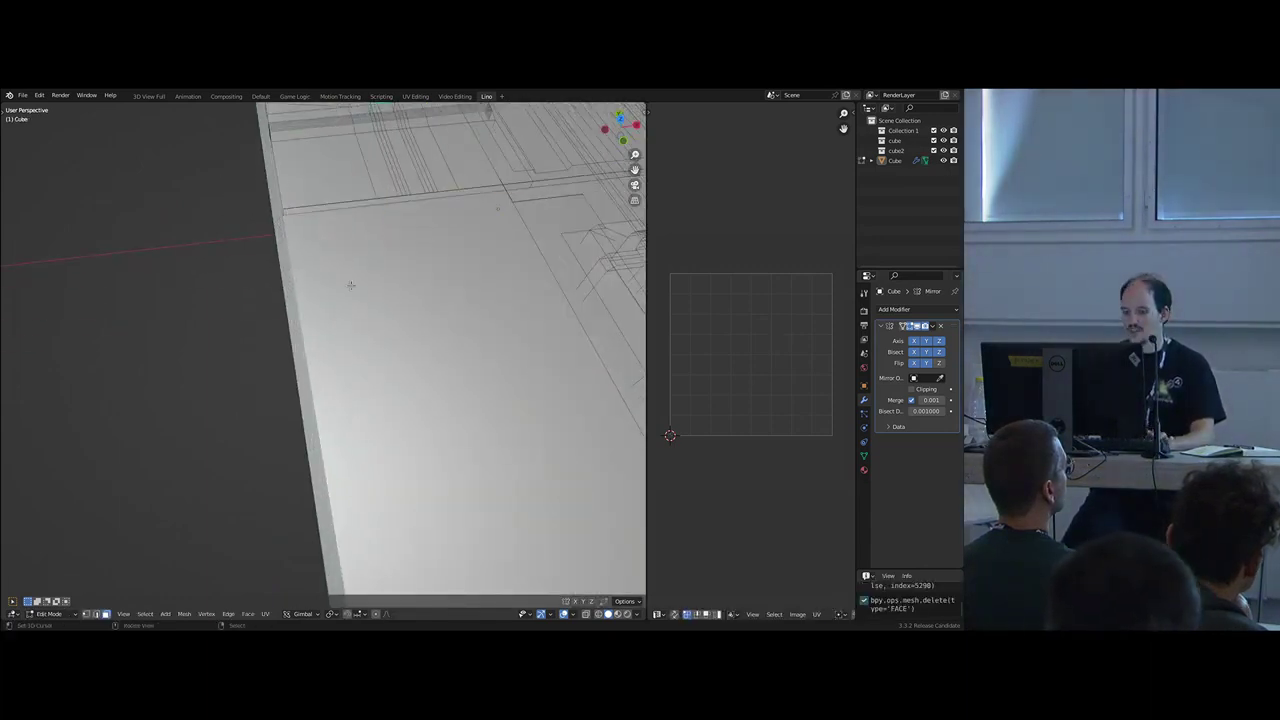
pyautogui.press('Tab')
pyautogui.scroll(-7, 350, 285)
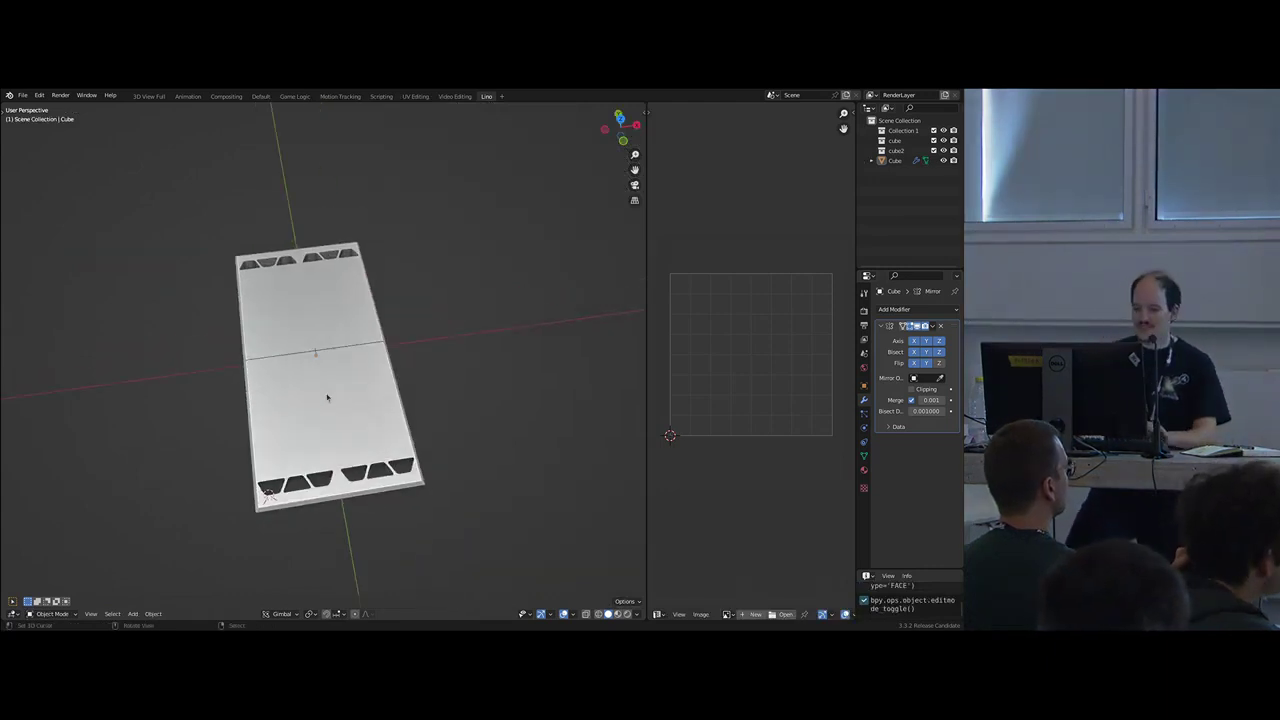
pyautogui.scroll(-4, 353, 419)
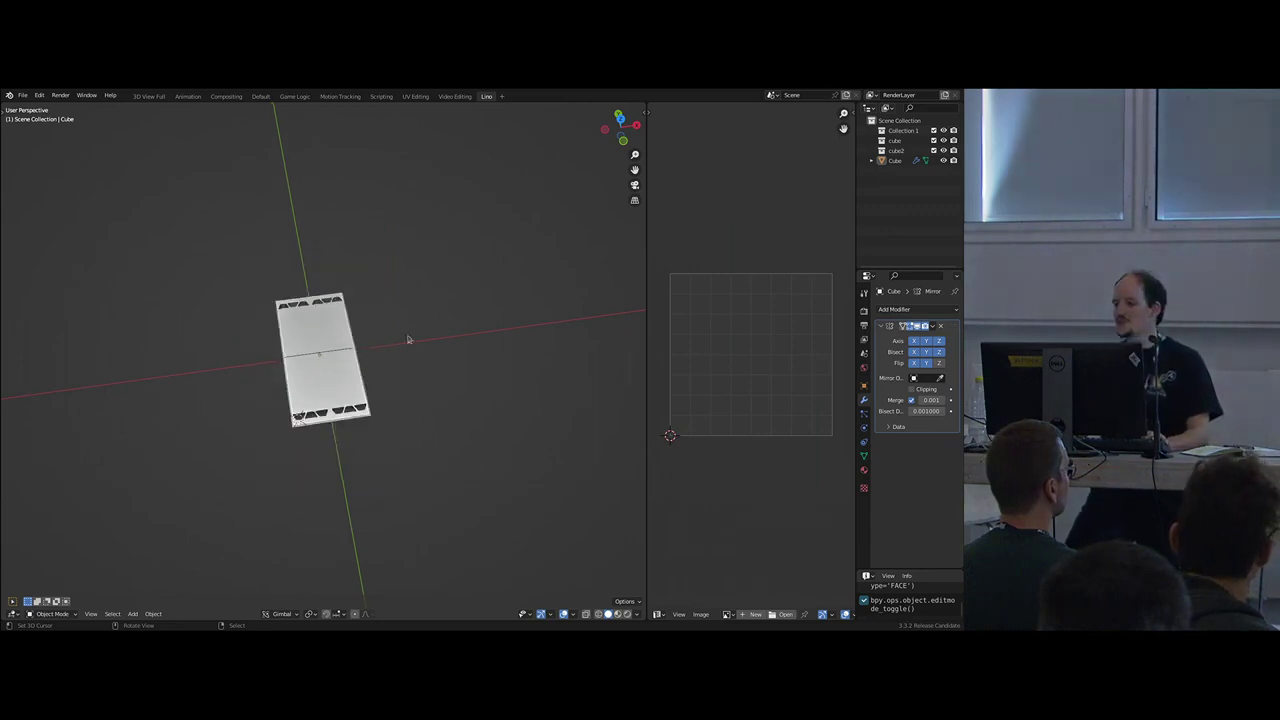
# - Move the panel object into a new collection named greeblebit
pyautogui.click(895, 163)
pyautogui.keyDown('shift'); pyautogui.moveTo(338, 342); pyautogui.dragTo(352, 369, button='middle'); pyautogui.keyUp('shift')
pyautogui.press('m')
pyautogui.click(350, 352)
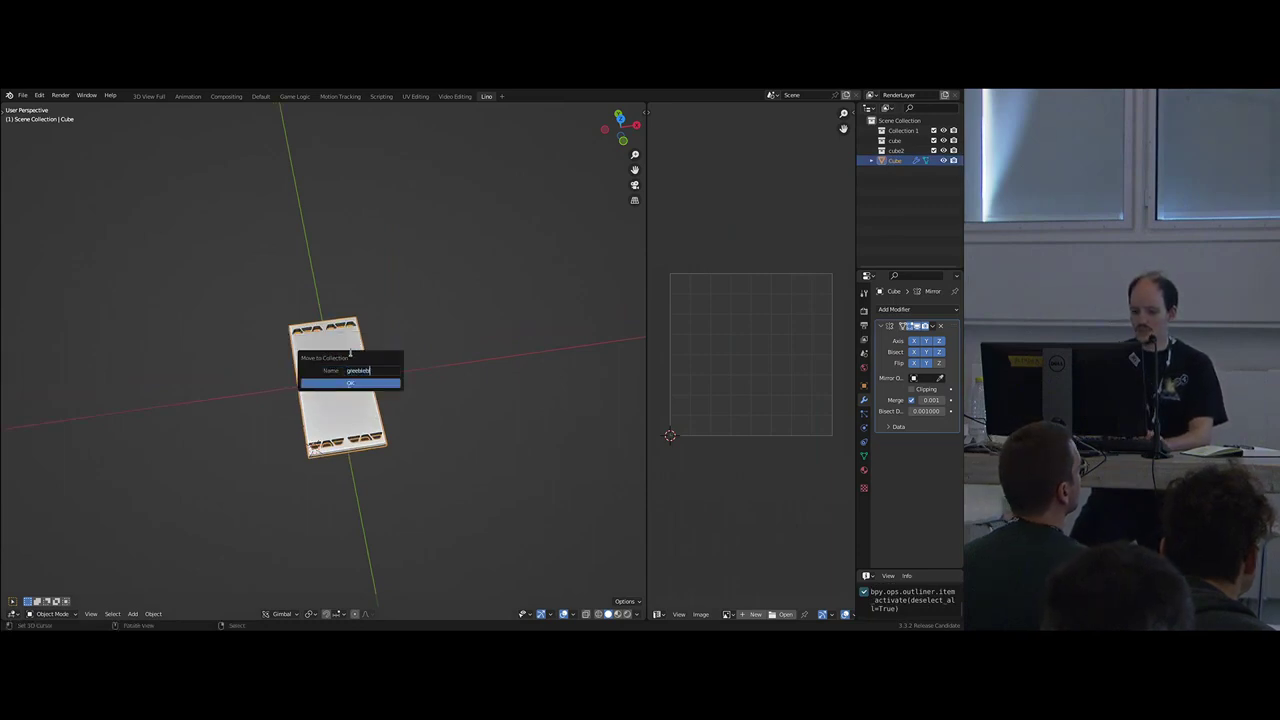
pyautogui.press('Return')
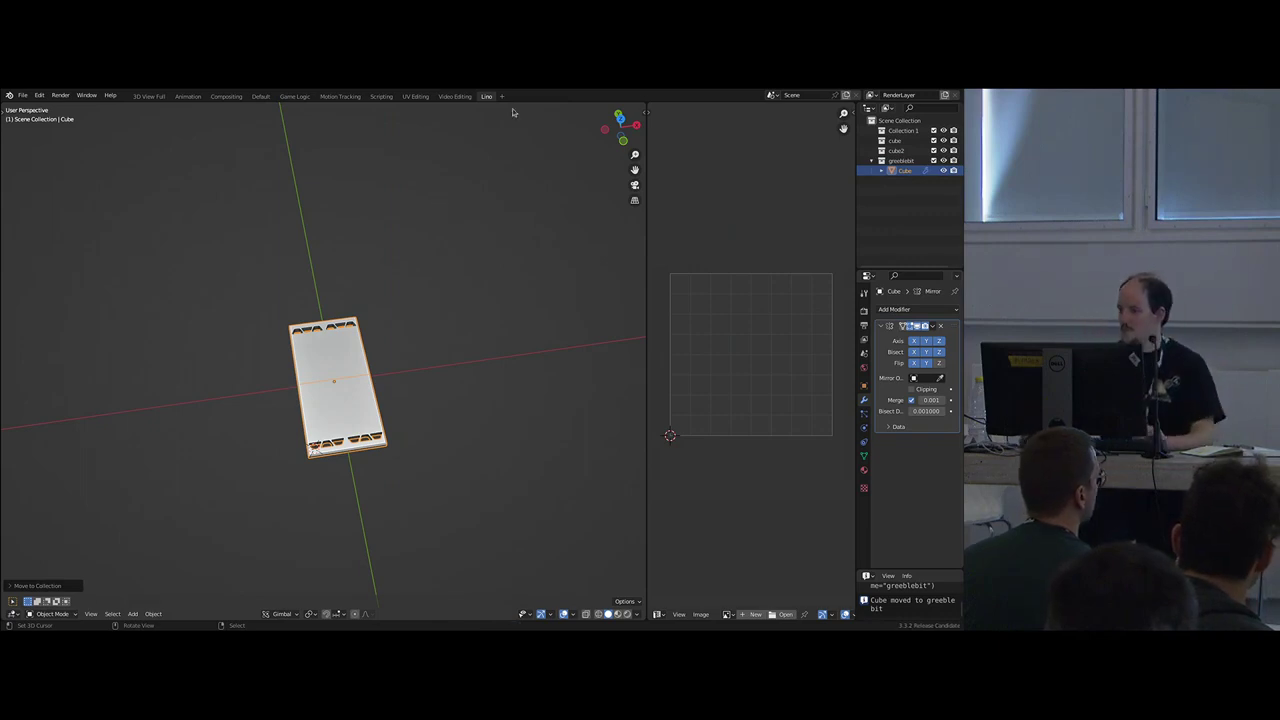
# - Delete the Collection 1, cube and cube2 collections together with their hierarchy
pyautogui.click(903, 130)
pyautogui.rightClick(906, 131)
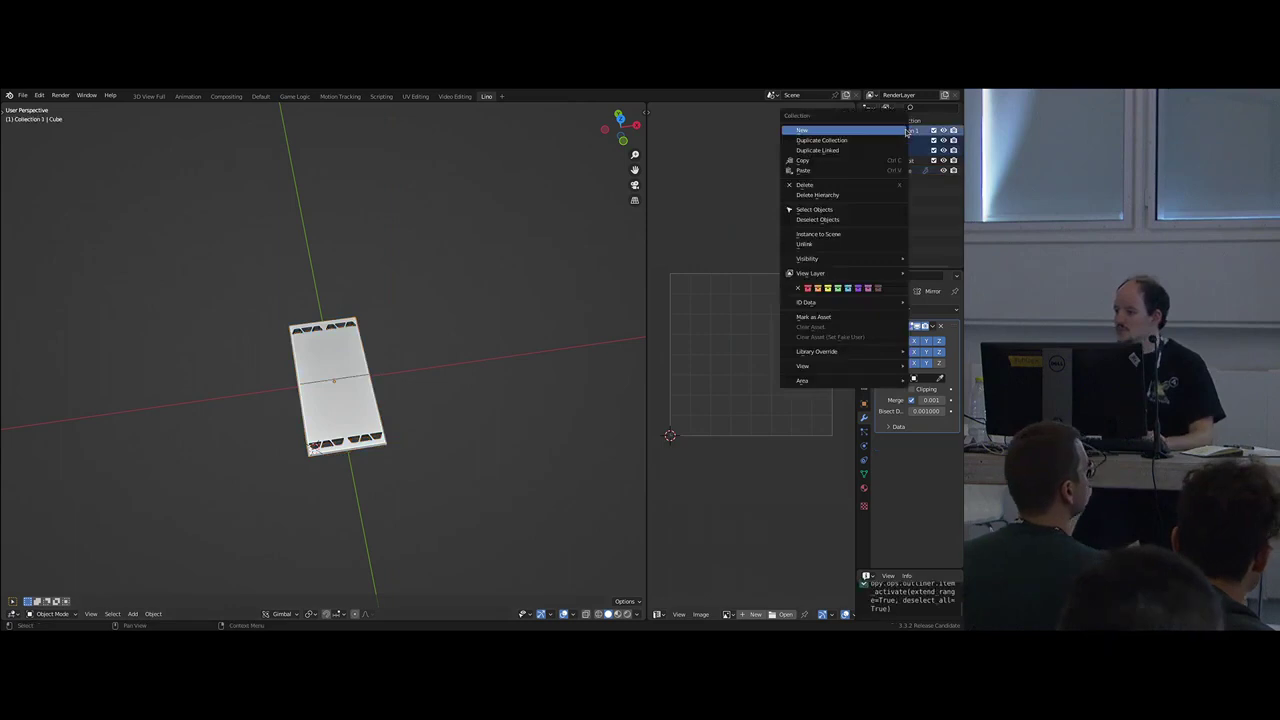
pyautogui.click(837, 195)
# - Make a linked duplicate of the panel in place and turn off its Mirror axes X, Y and Z
pyautogui.click(898, 141)
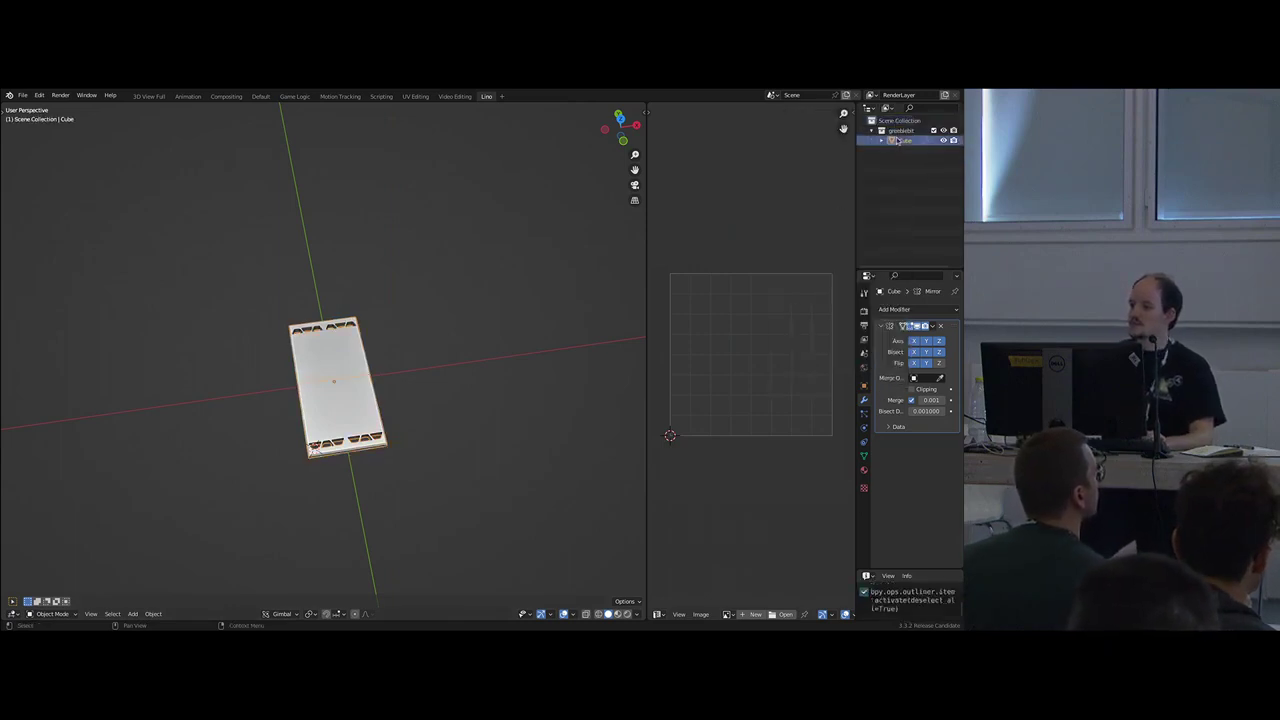
pyautogui.hotkey('alt', 'd')
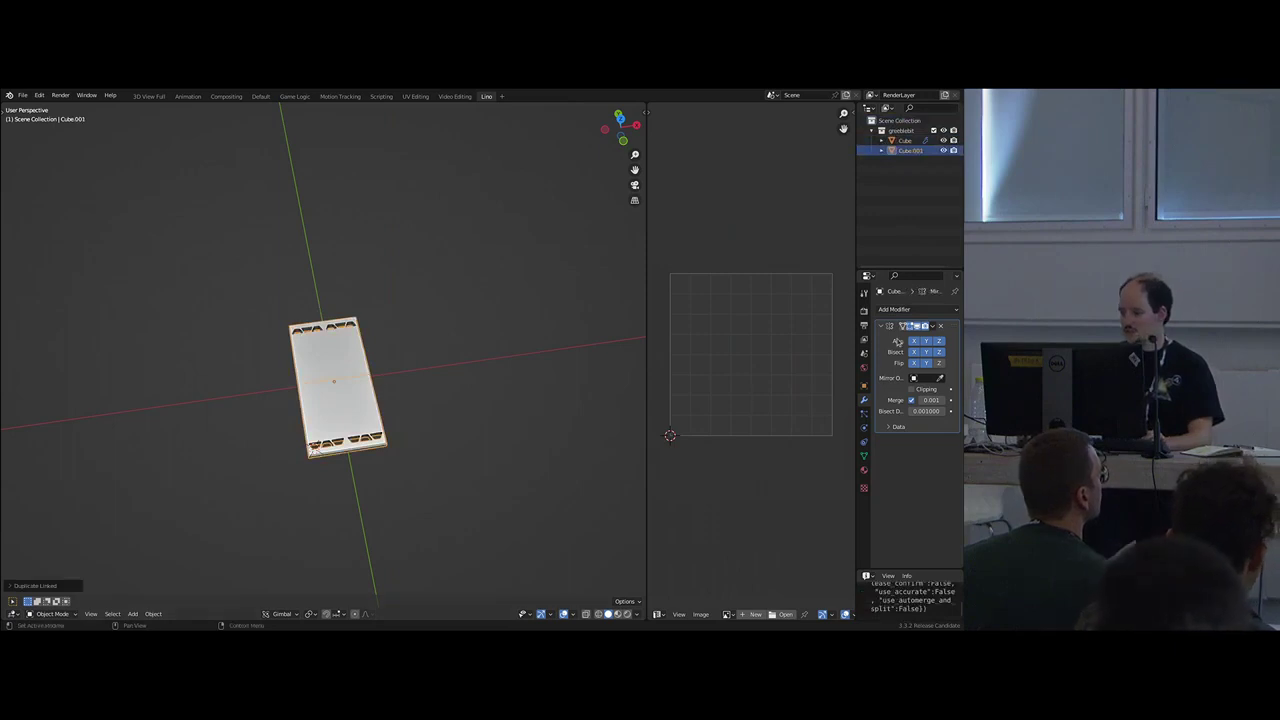
pyautogui.moveTo(914, 341); pyautogui.dragTo(939, 342)
# - Move the duplicated panel into a new collection named "a collection"
pyautogui.keyDown('shift'); pyautogui.moveTo(432, 374); pyautogui.dragTo(460, 368, button='middle'); pyautogui.keyUp('shift')
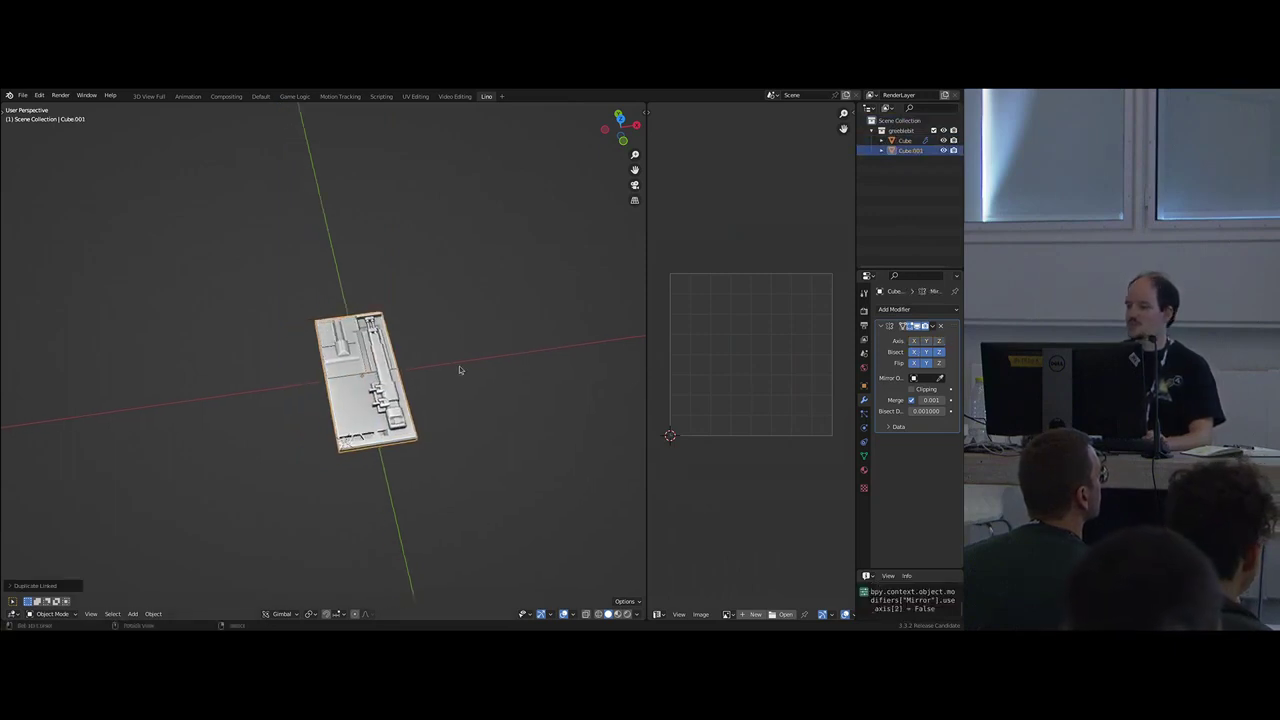
pyautogui.press('m')
pyautogui.click(403, 346)
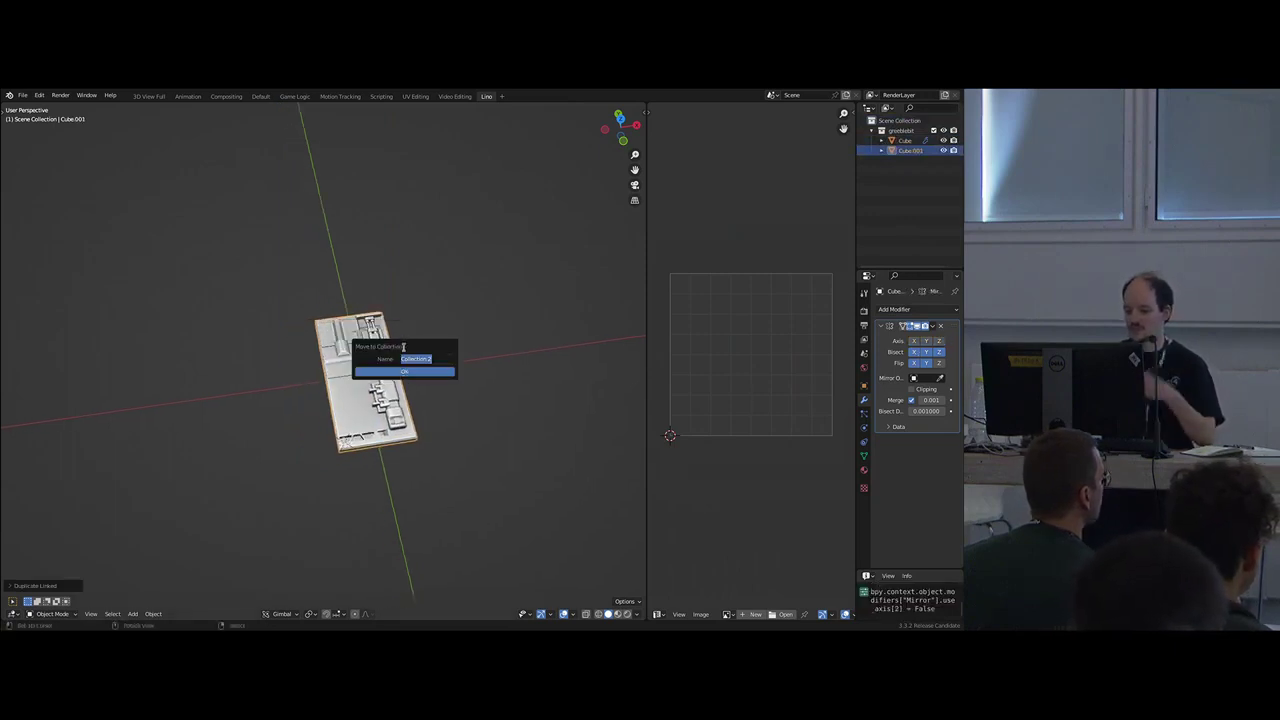
pyautogui.write('ster')
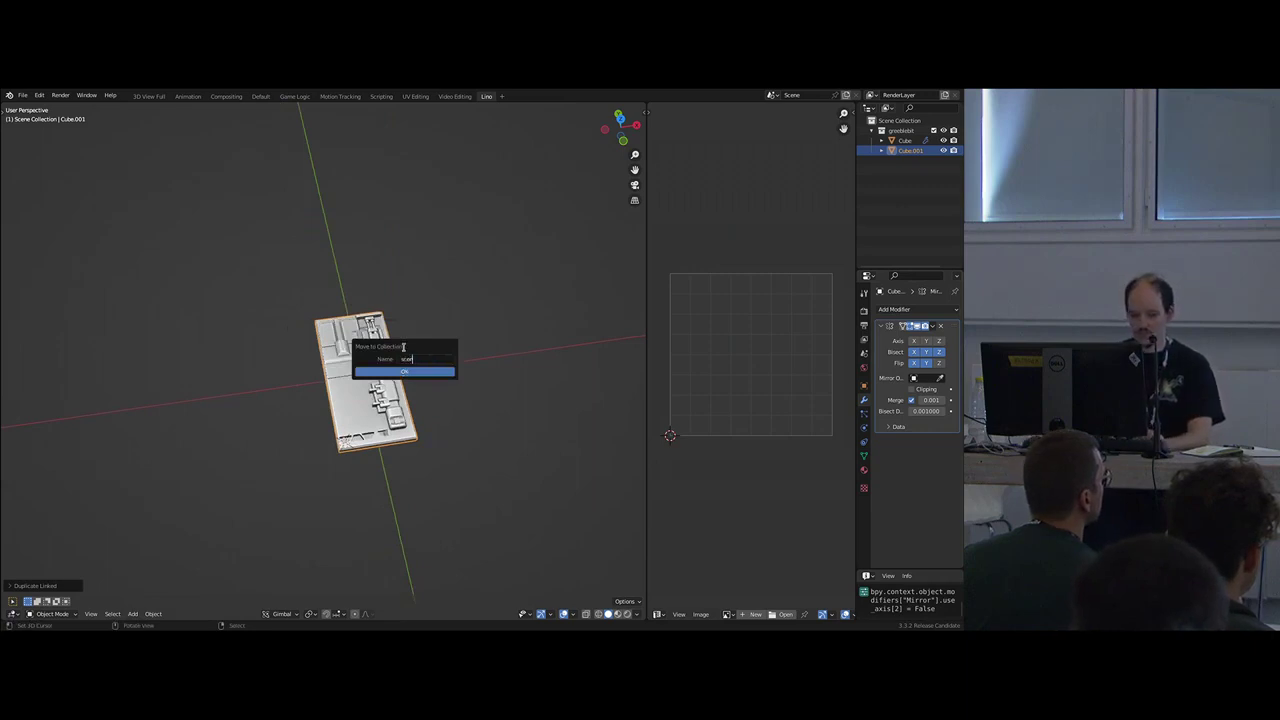
pyautogui.write('collection')
pyautogui.press('Return')
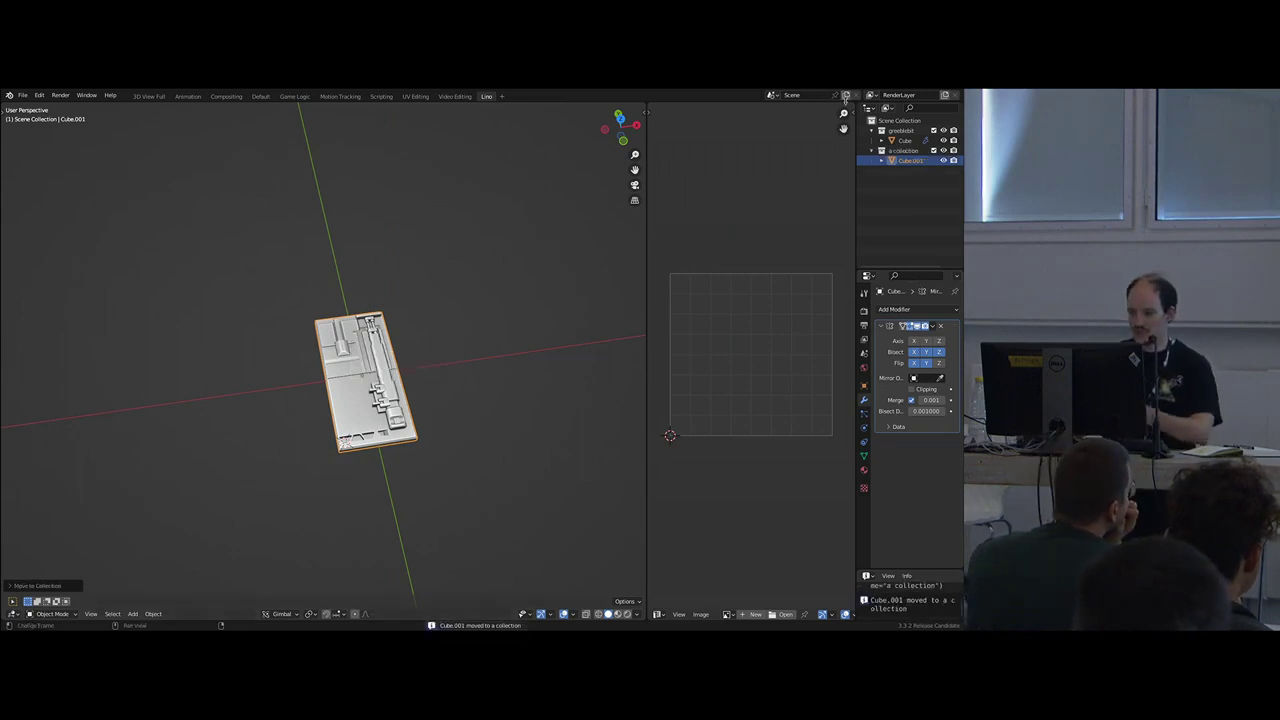
# - Exclude the greeblebit collection from the view layer so only the duplicated panel is displayed
pyautogui.click(933, 130)
pyautogui.scroll(-4, 409, 297)
pyautogui.press('g')
pyautogui.click(364, 397)
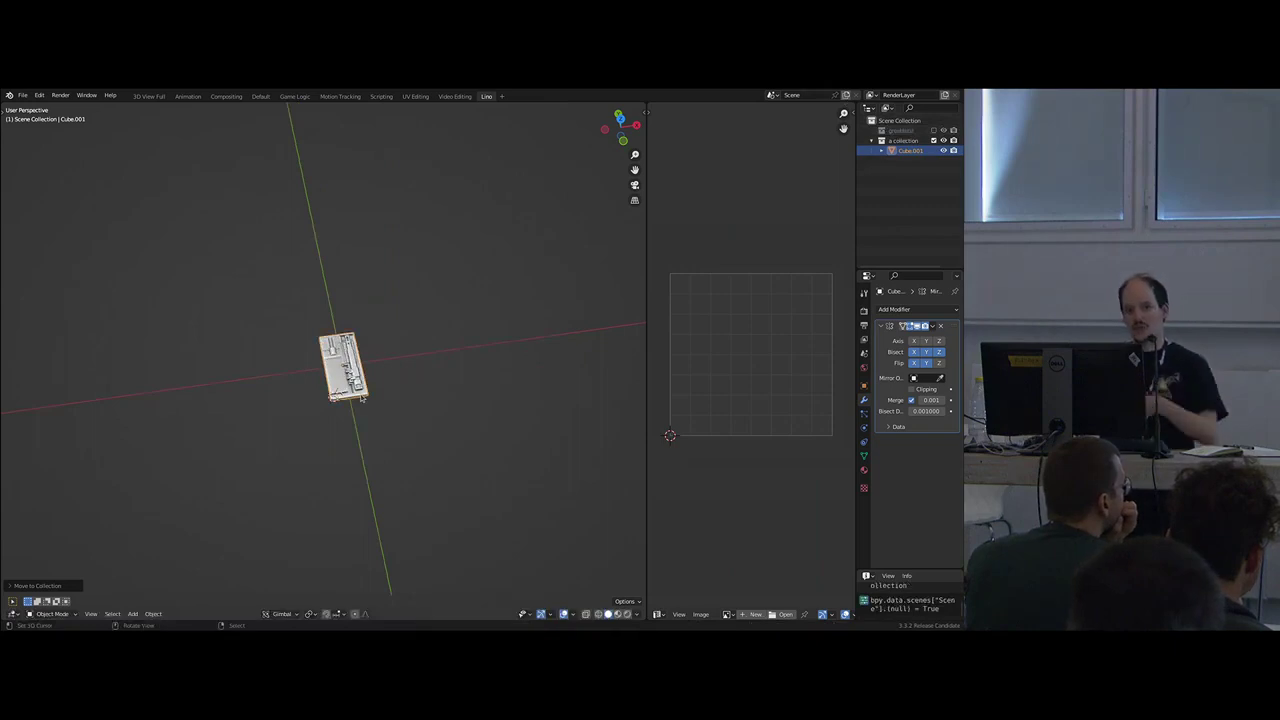
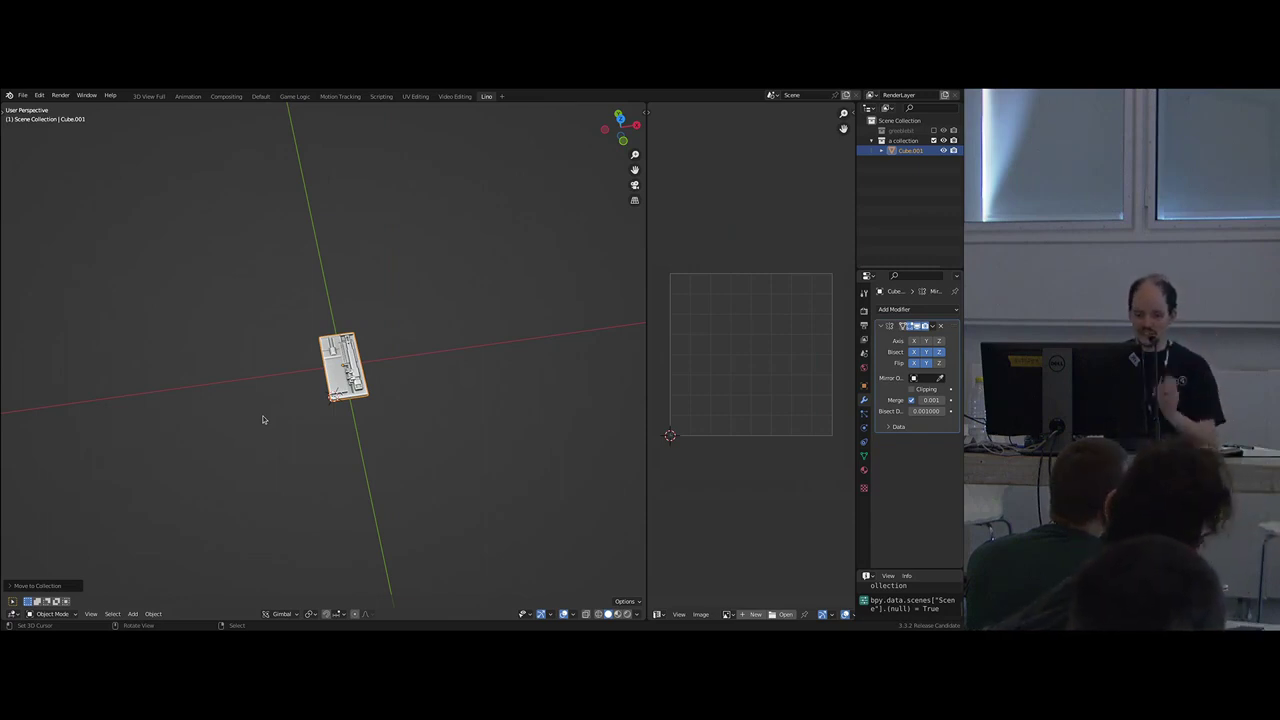
# - Leave fullscreen, switch to the Blender window with slideshow.blend, and examine the slide of detailed greeble artwork
pyautogui.click(68, 98)
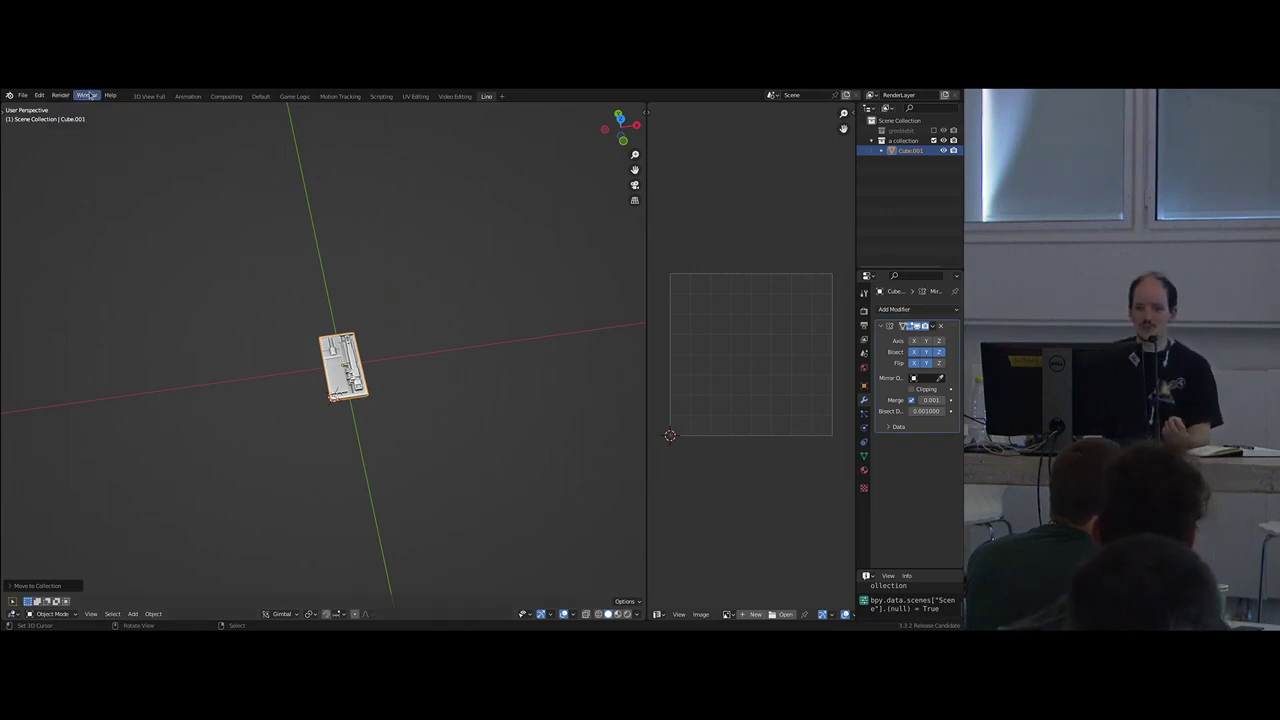
pyautogui.click(88, 96)
pyautogui.click(126, 137)
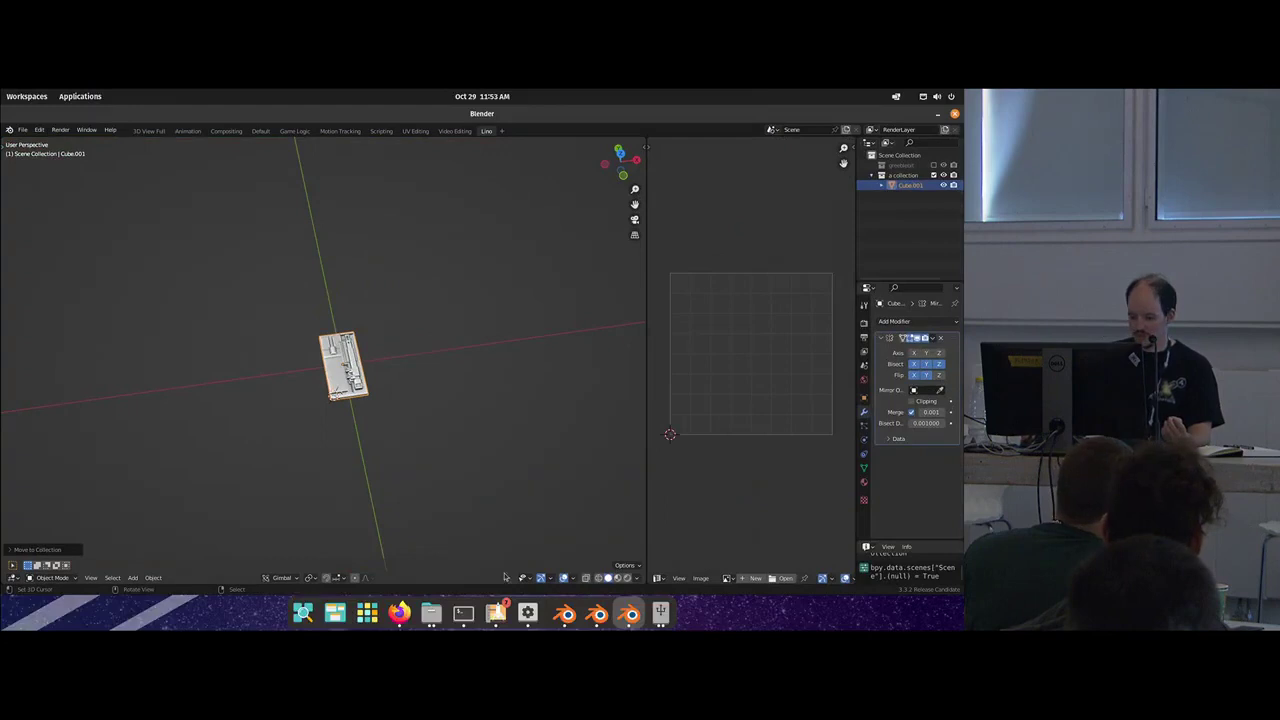
pyautogui.click(565, 612)
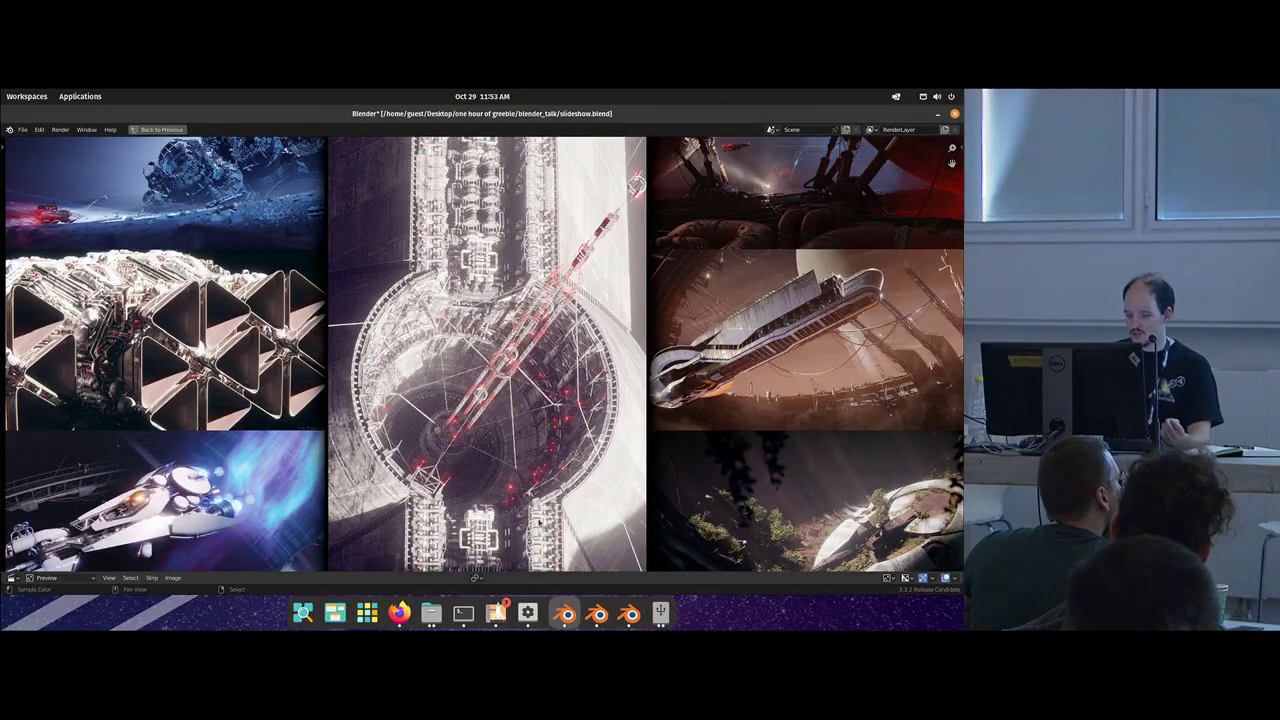
pyautogui.press('Right')
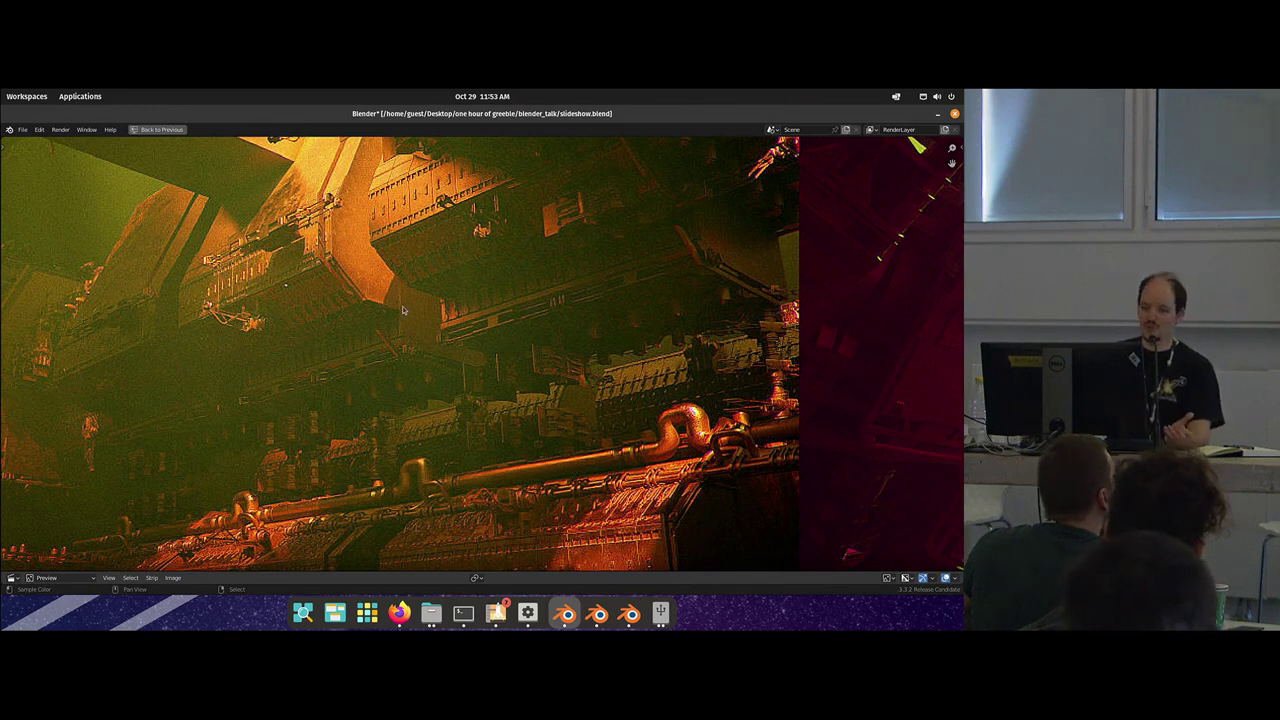
pyautogui.scroll(-4, 403, 310)
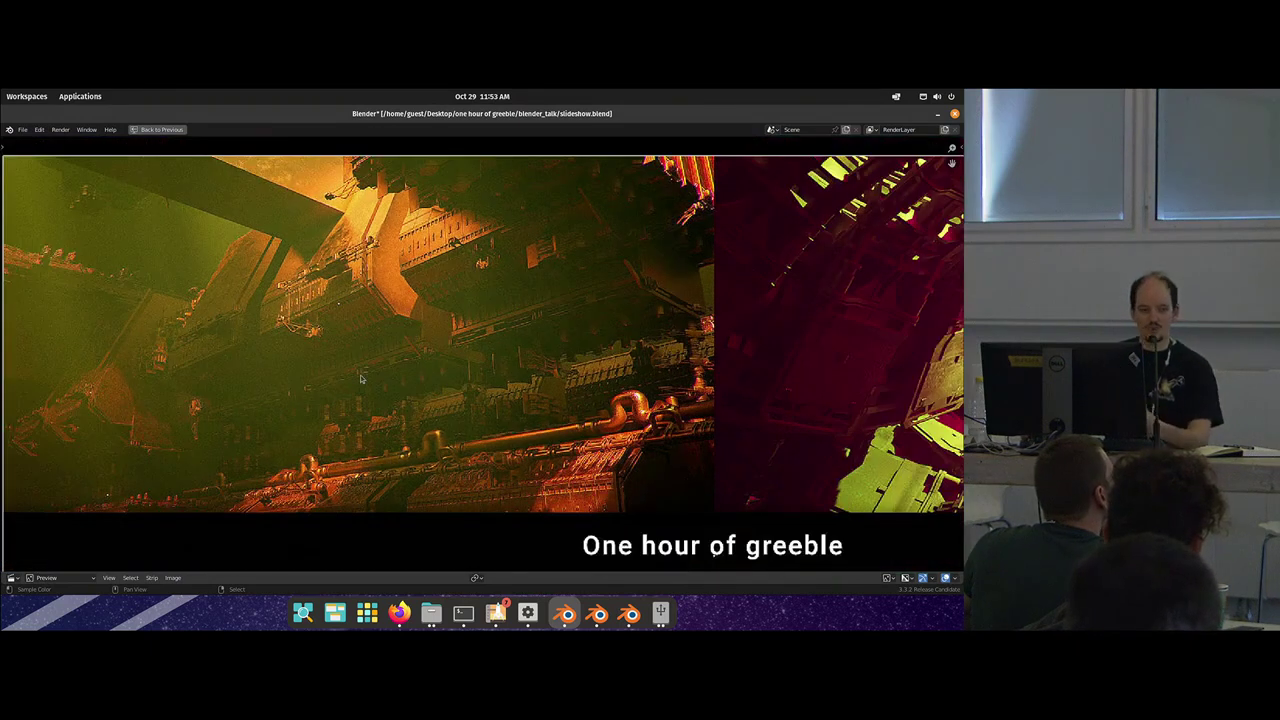
# - Switch back to the Blender modelling window and make it fullscreen again
pyautogui.click(629, 613)
pyautogui.click(87, 131)
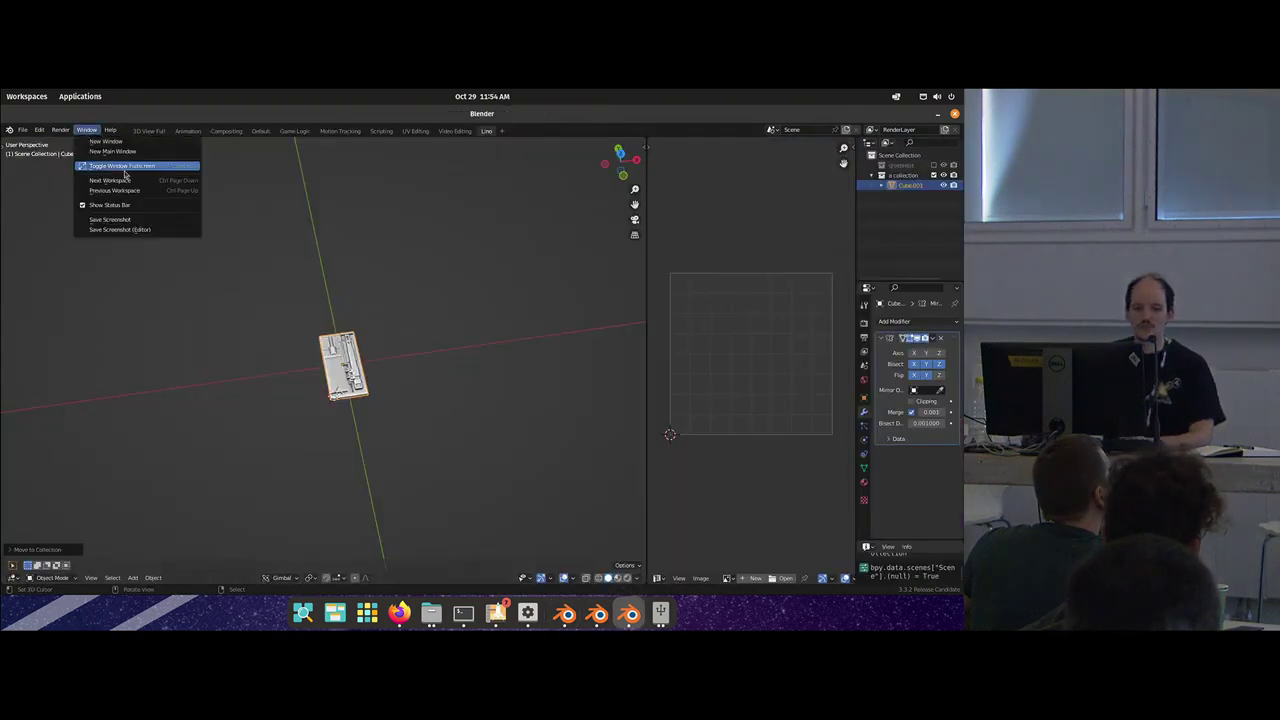
pyautogui.click(128, 166)
# - Enable mirroring on X and Y for the panel, compare the bisect flips, and keep the flip on X only
pyautogui.moveTo(449, 431); pyautogui.dragTo(394, 427, button='middle')
pyautogui.scroll(4, 394, 427)
pyautogui.click(937, 342)
pyautogui.click(914, 341)
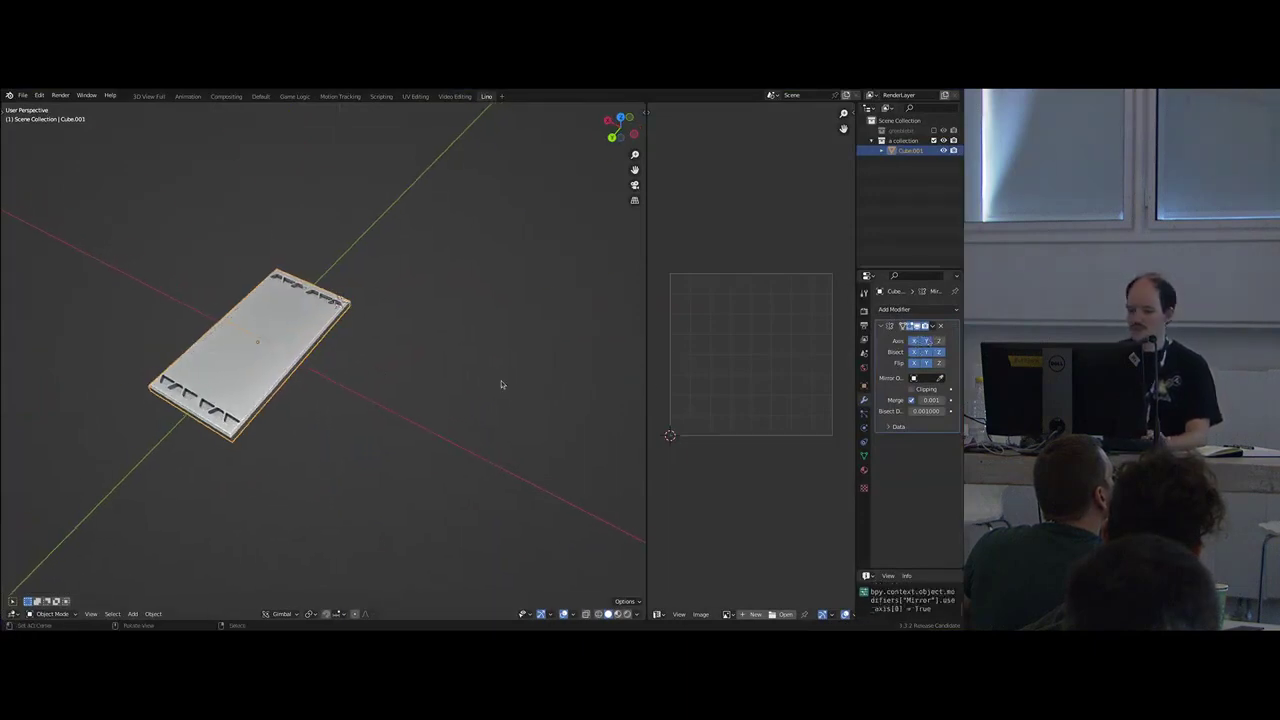
pyautogui.click(915, 364)
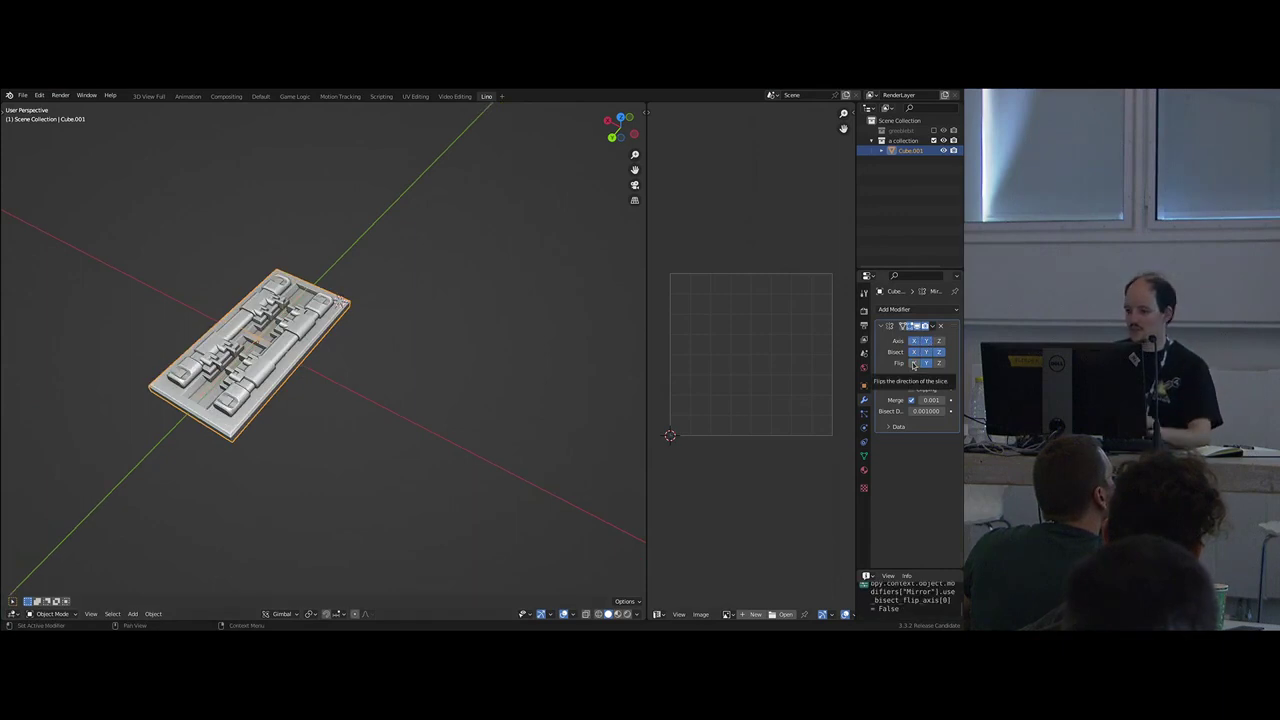
pyautogui.click(914, 364)
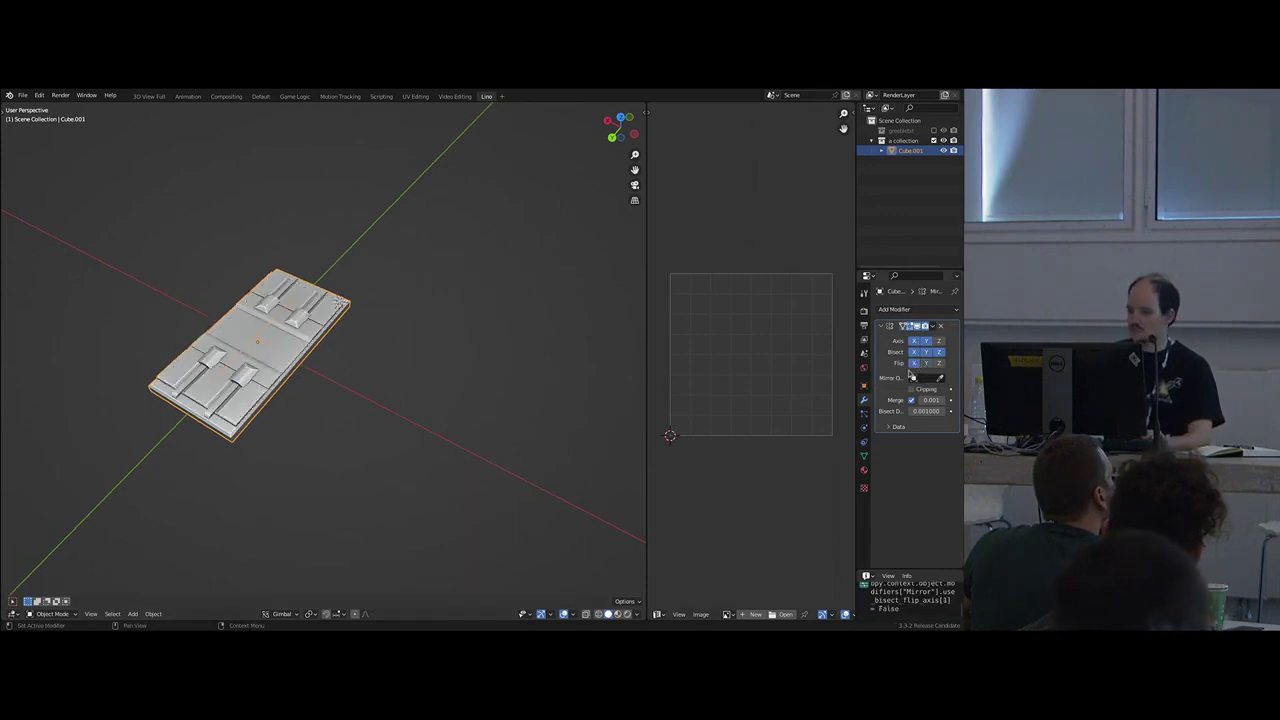
pyautogui.scroll(2, 400, 410)
# - Add an Array modifier to the panel and deselect it
pyautogui.click(911, 316)
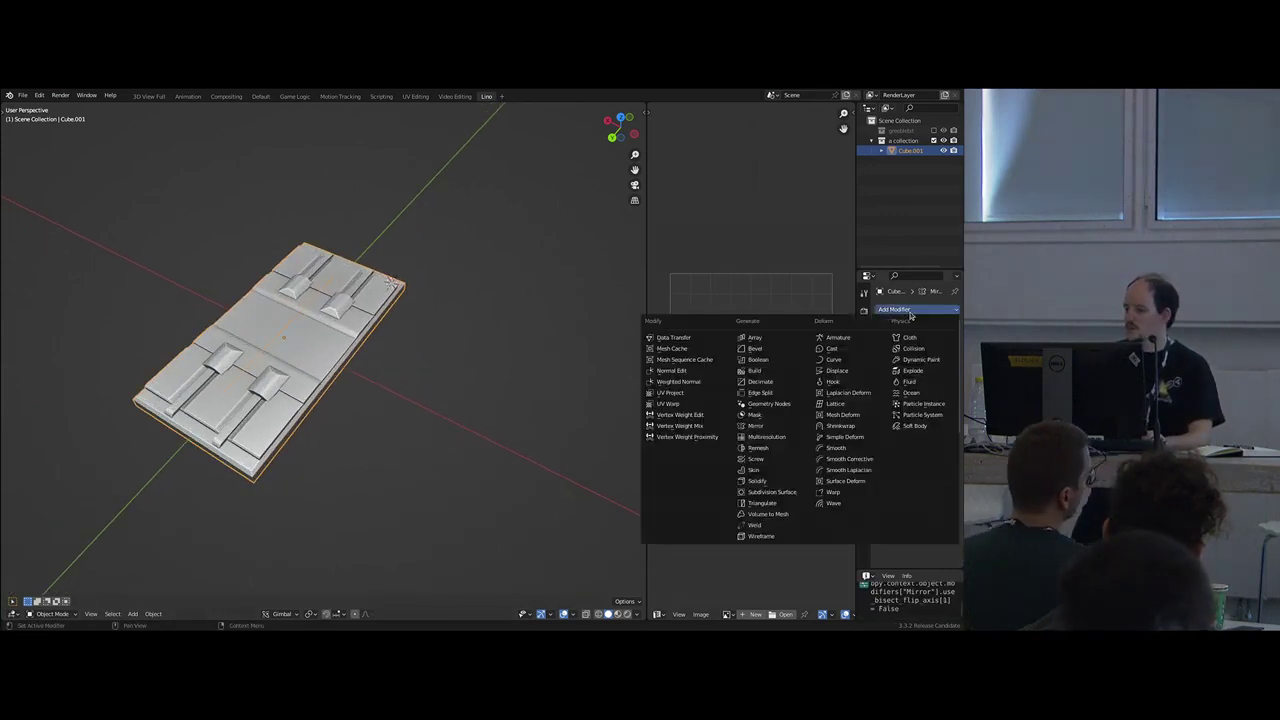
pyautogui.click(848, 334)
pyautogui.scroll(-3, 632, 351)
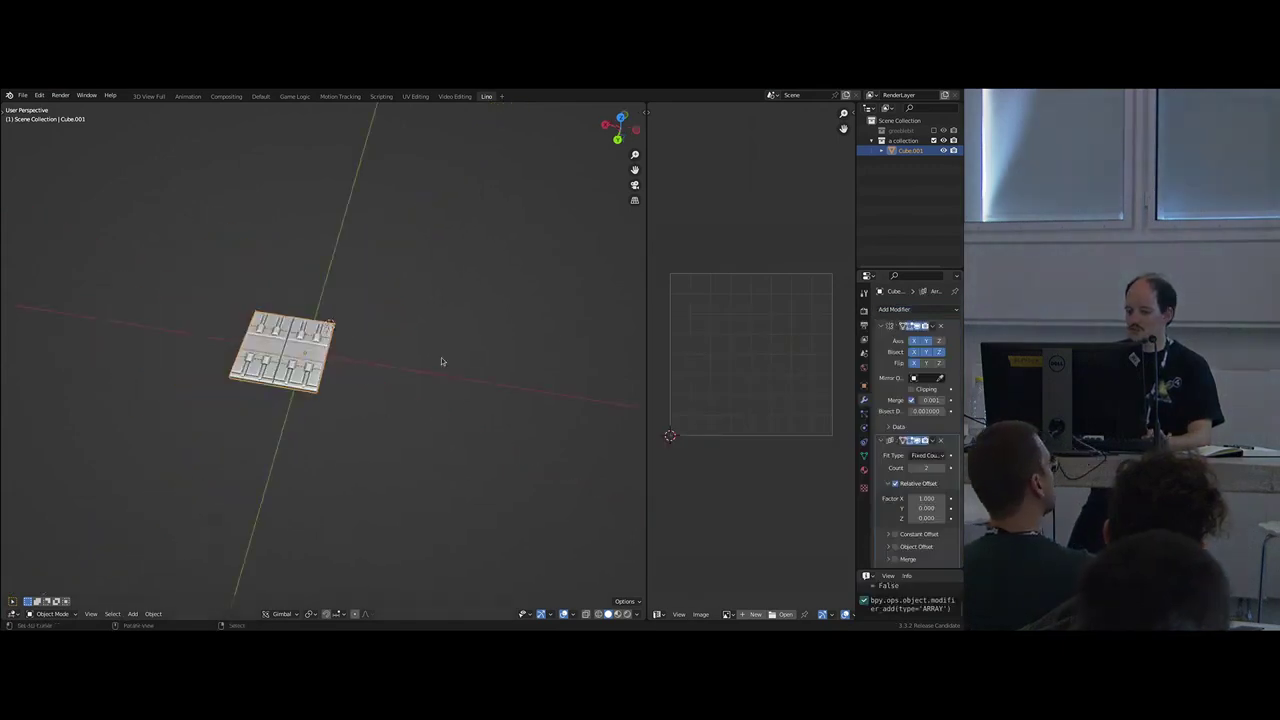
pyautogui.keyDown('shift'); pyautogui.moveTo(352, 377); pyautogui.dragTo(404, 360, button='middle'); pyautogui.keyUp('shift')
pyautogui.scroll(1, 404, 360)
pyautogui.hotkey('alt', 'a')
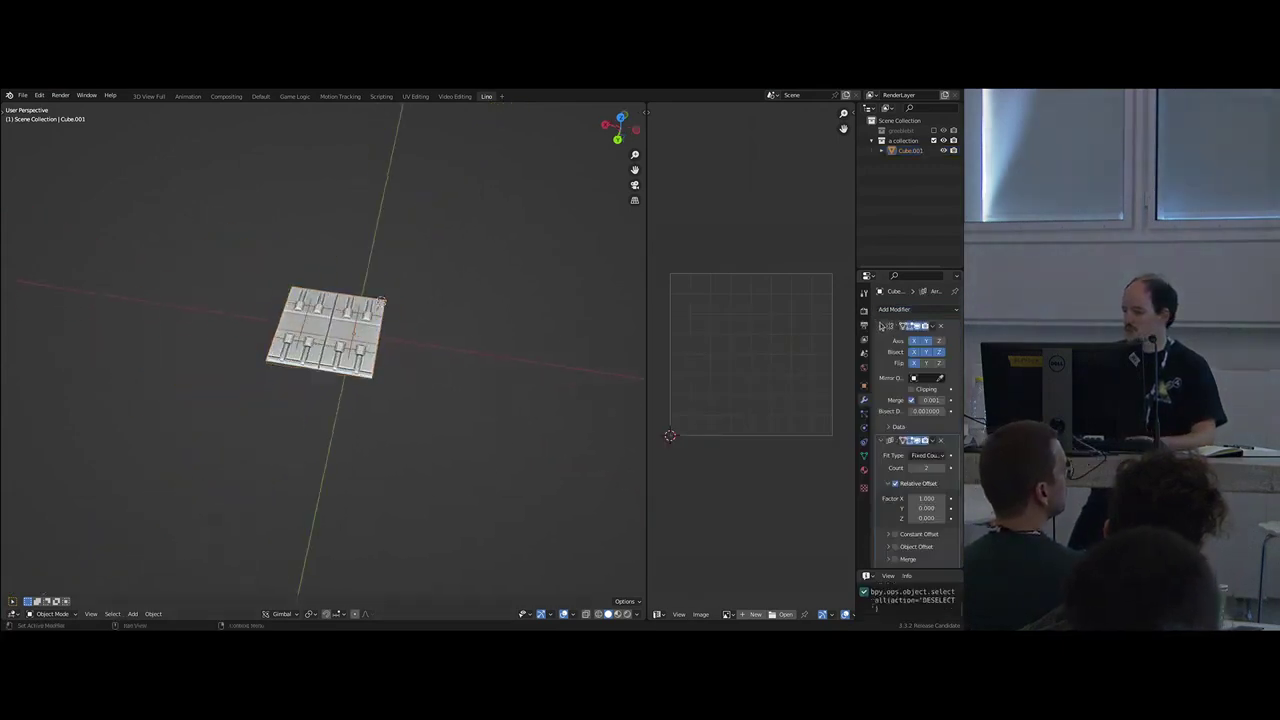
# - Collapse the Mirror modifier's settings and raise the Array count to 9
pyautogui.click(881, 326)
pyautogui.click(942, 367)
pyautogui.click(942, 367)
pyautogui.click(942, 367)
pyautogui.click(942, 367)
pyautogui.click(942, 367)
pyautogui.click(942, 367)
pyautogui.click(942, 367)
pyautogui.scroll(-5, 440, 386)
pyautogui.moveTo(436, 387); pyautogui.dragTo(398, 390, button='middle')
# - Duplicate the Array modifier and set the copy's relative offset to 0 on X and 1 on Y
pyautogui.click(893, 310)
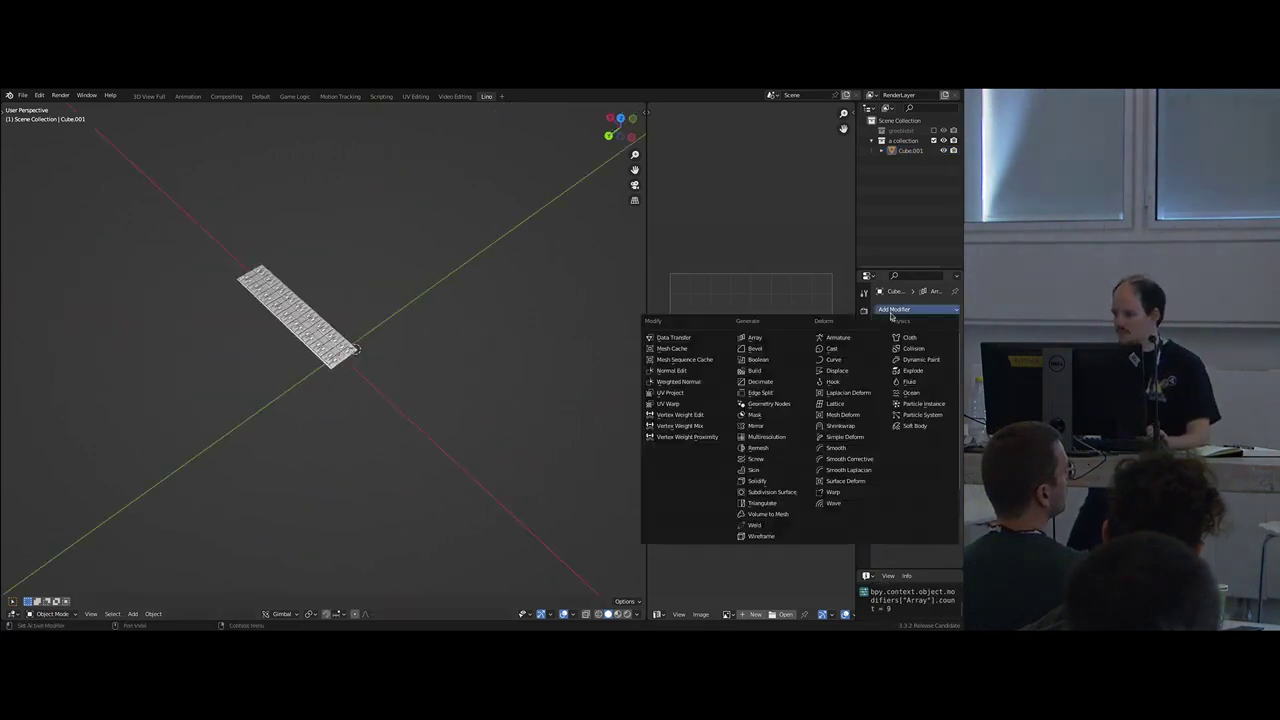
pyautogui.click(933, 341)
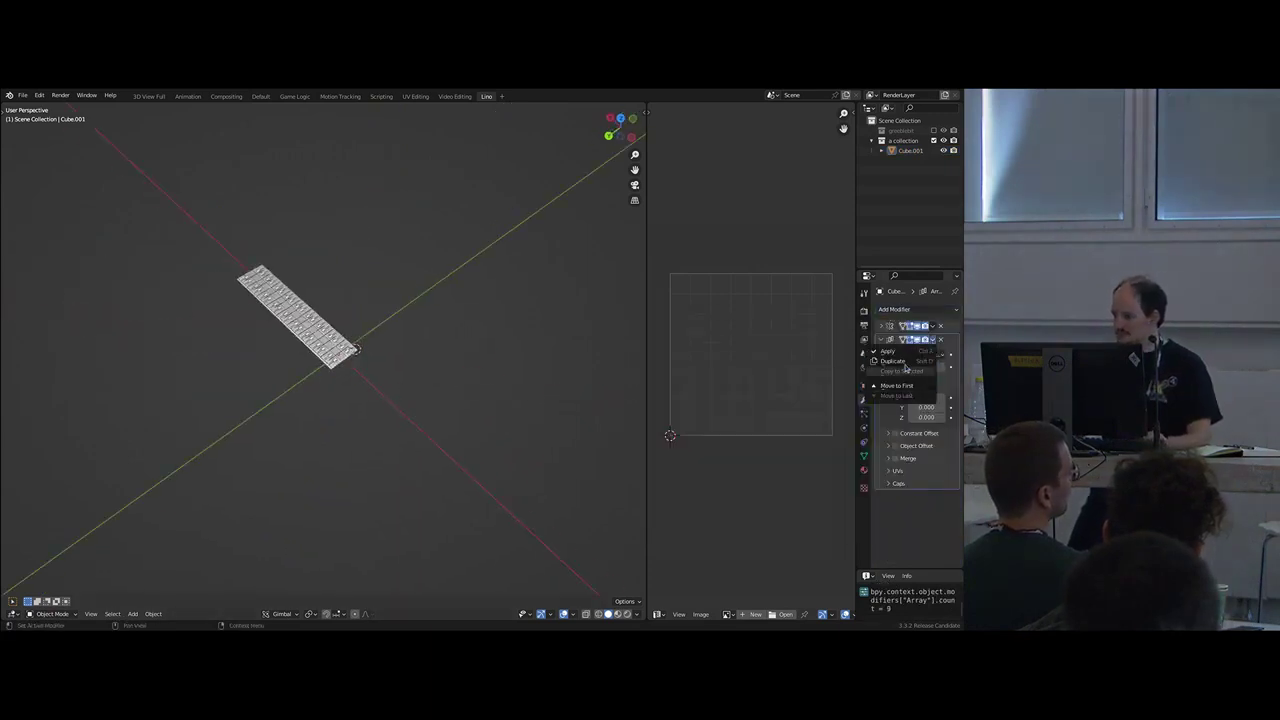
pyautogui.click(909, 362)
pyautogui.scroll(-2, 928, 524)
pyautogui.click(928, 515)
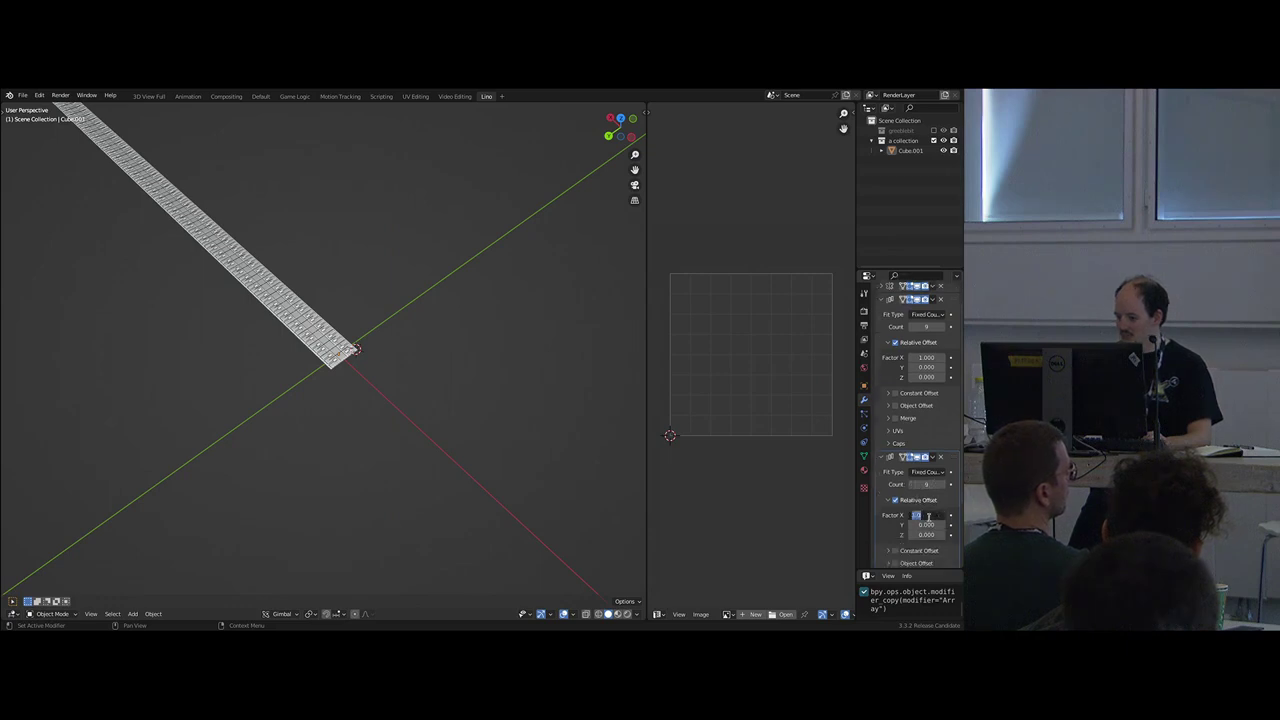
pyautogui.write('0')
pyautogui.press('Return')
pyautogui.click(923, 524)
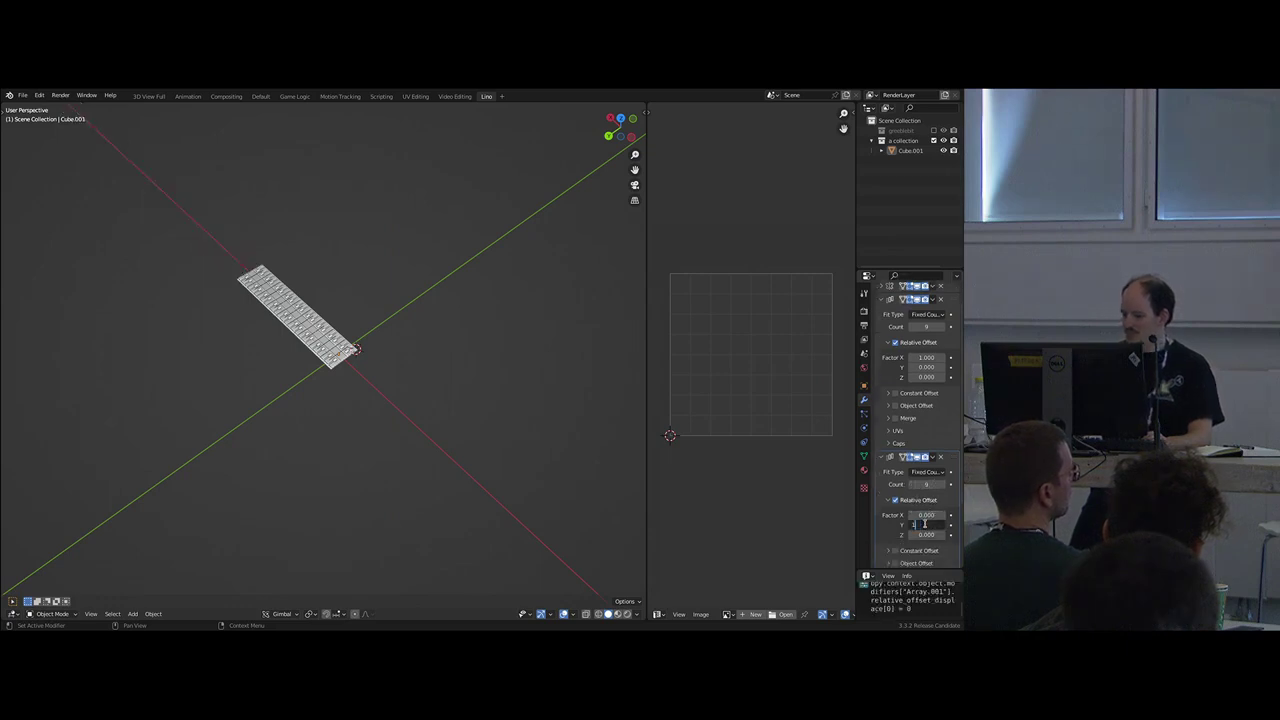
pyautogui.write('1')
pyautogui.press('Return')
# - Reduce the count of the second Array modifier to 2
pyautogui.scroll(-3, 396, 373)
pyautogui.moveTo(396, 373); pyautogui.dragTo(300, 362, button='middle')
pyautogui.scroll(5, 300, 362)
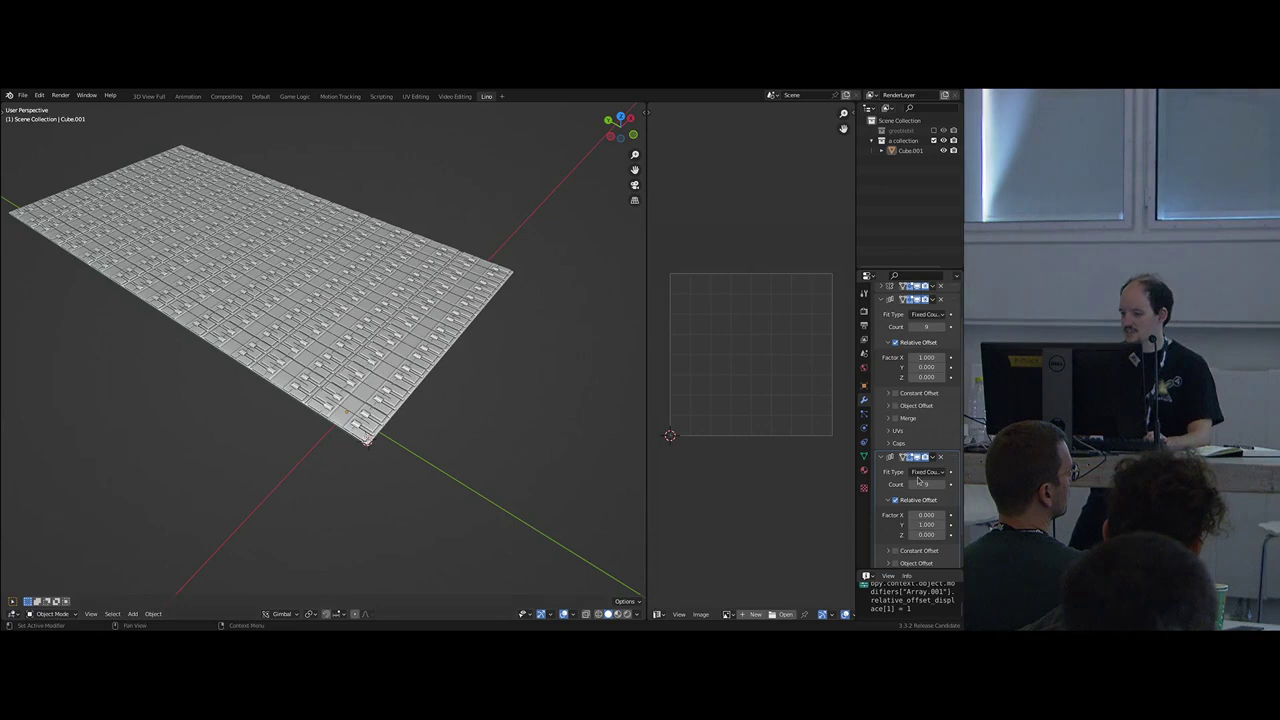
pyautogui.moveTo(926, 485); pyautogui.dragTo(916, 485)
# - Make a linked duplicate of the arrayed panel and move it 8 units along Y, beside the original
pyautogui.click(403, 383)
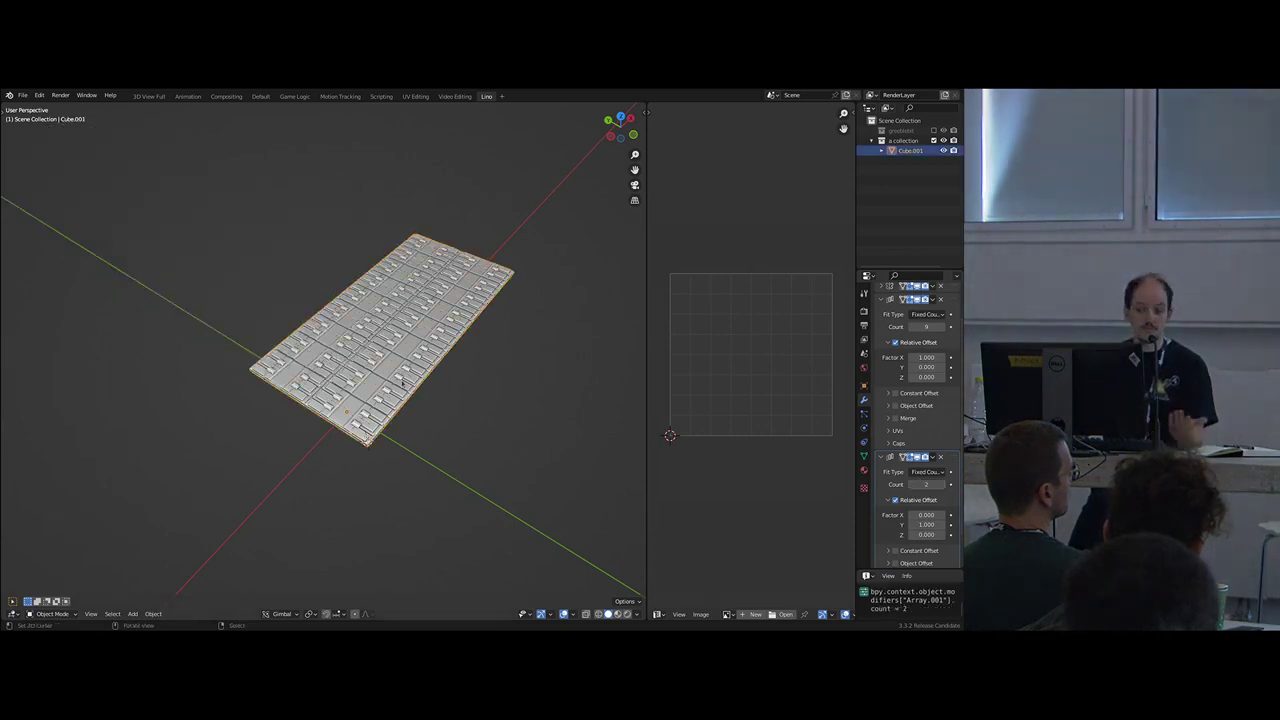
pyautogui.hotkey('shift', 'd')
pyautogui.press('y')
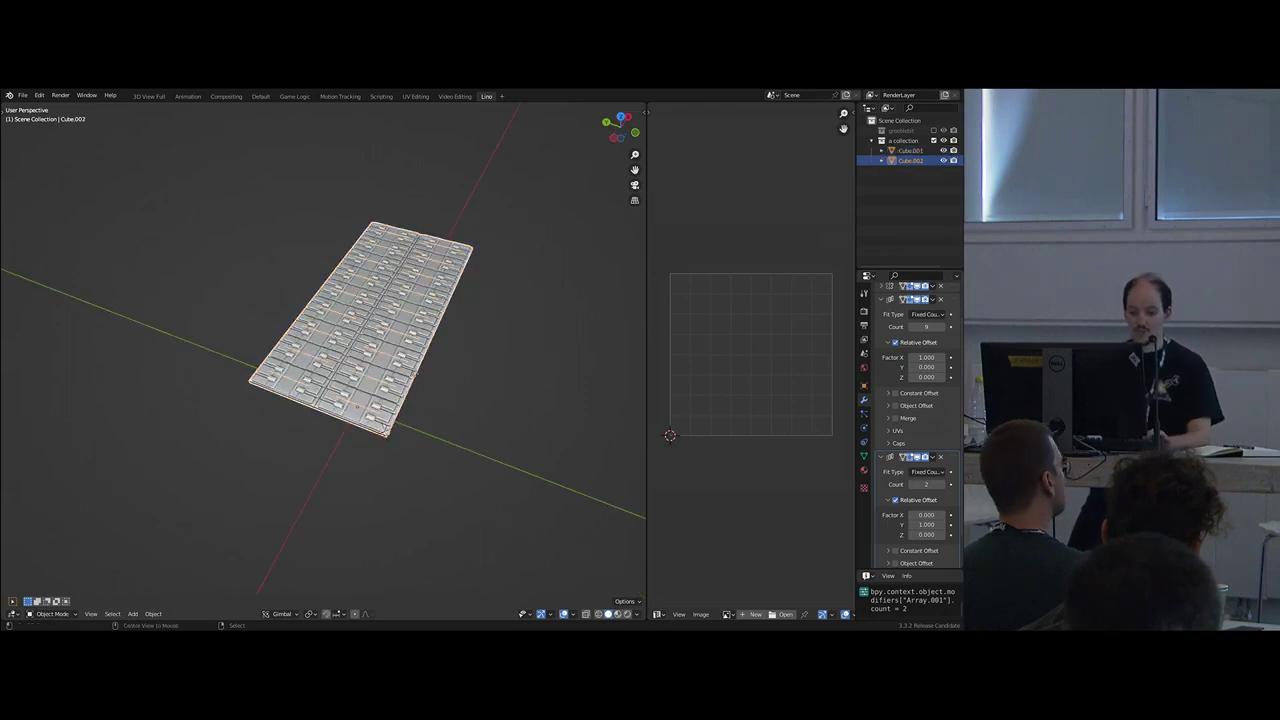
pyautogui.press('8')
pyautogui.press('Return')
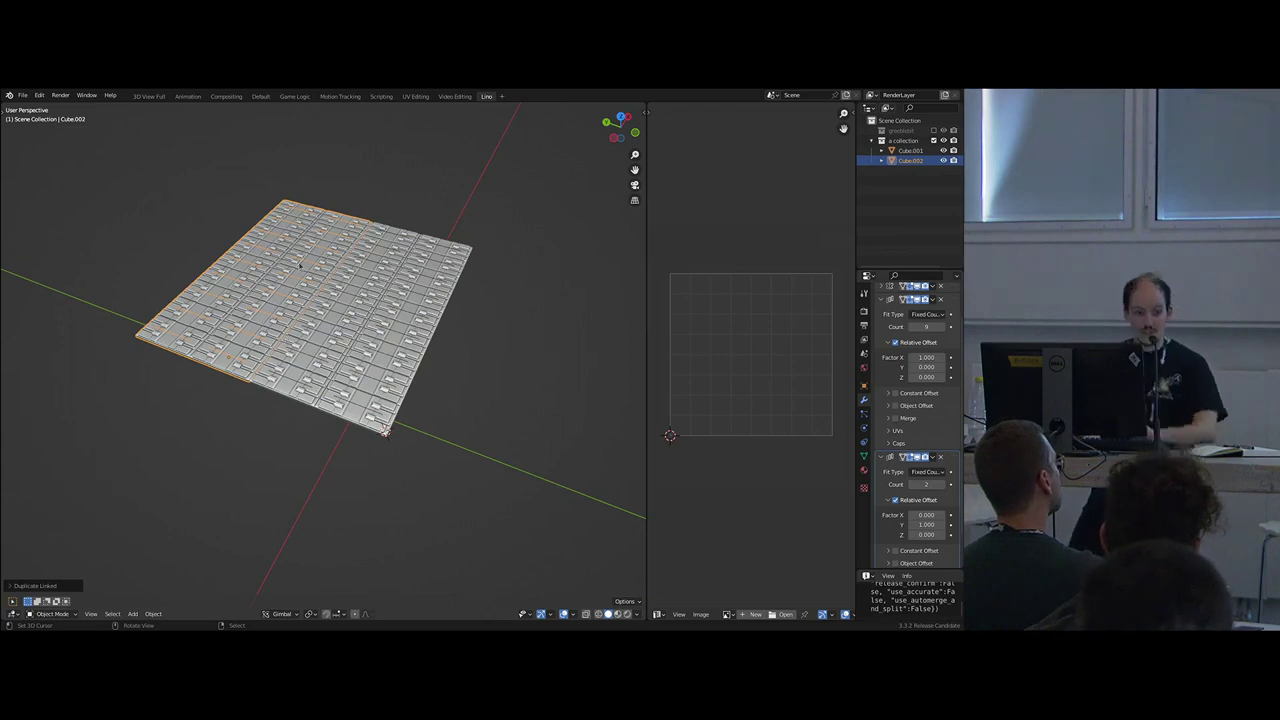
# - On the duplicate, set the second Array's count to 1 and turn on the Mirror's bisect flip on Y
pyautogui.click(877, 300)
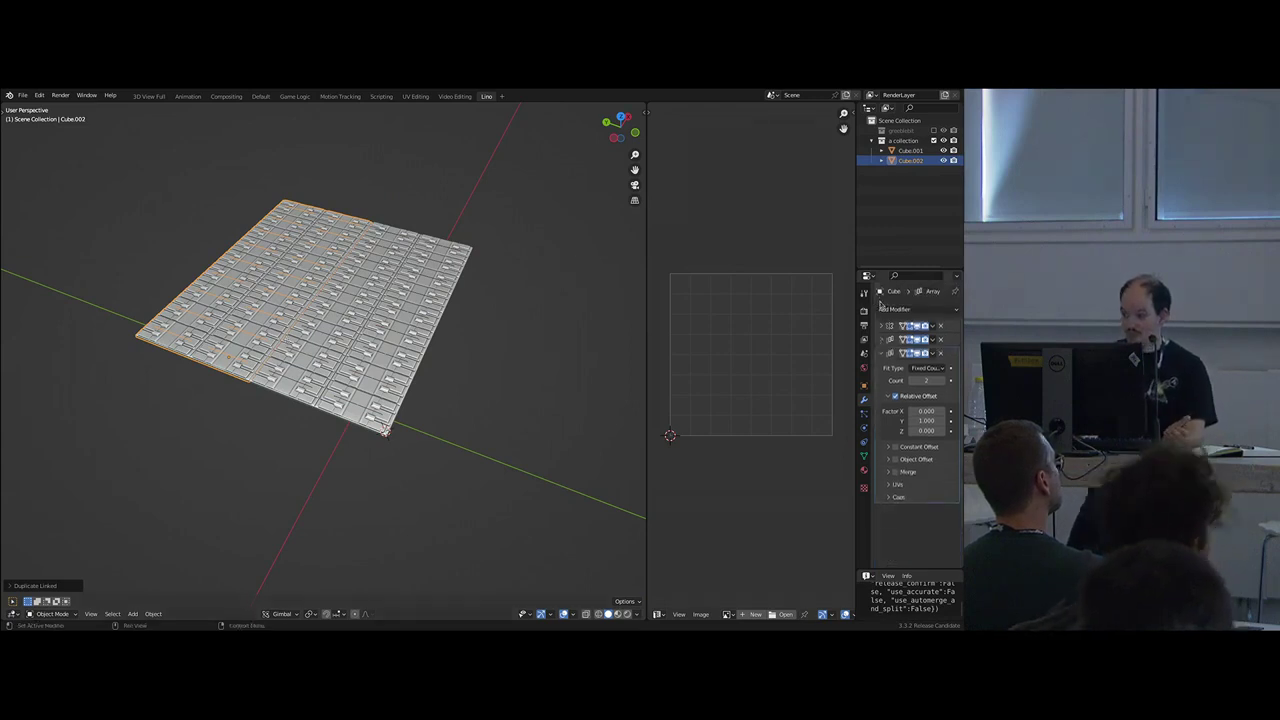
pyautogui.click(911, 381)
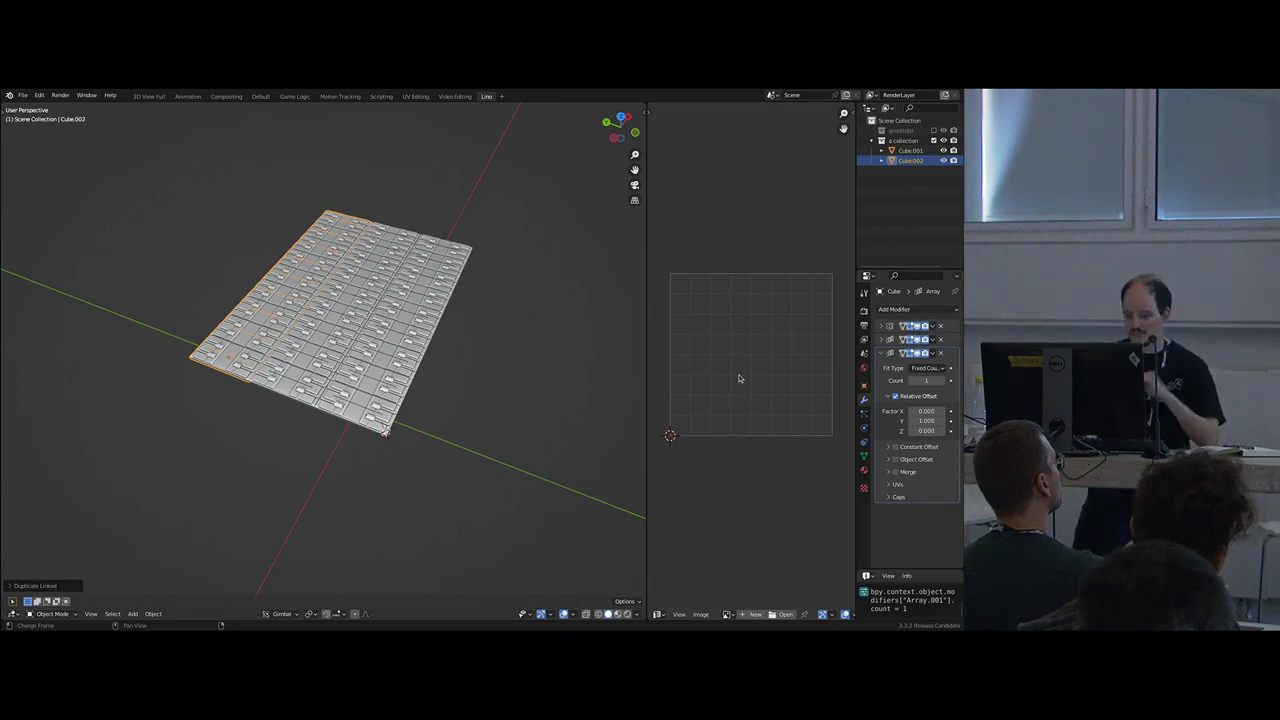
pyautogui.click(884, 326)
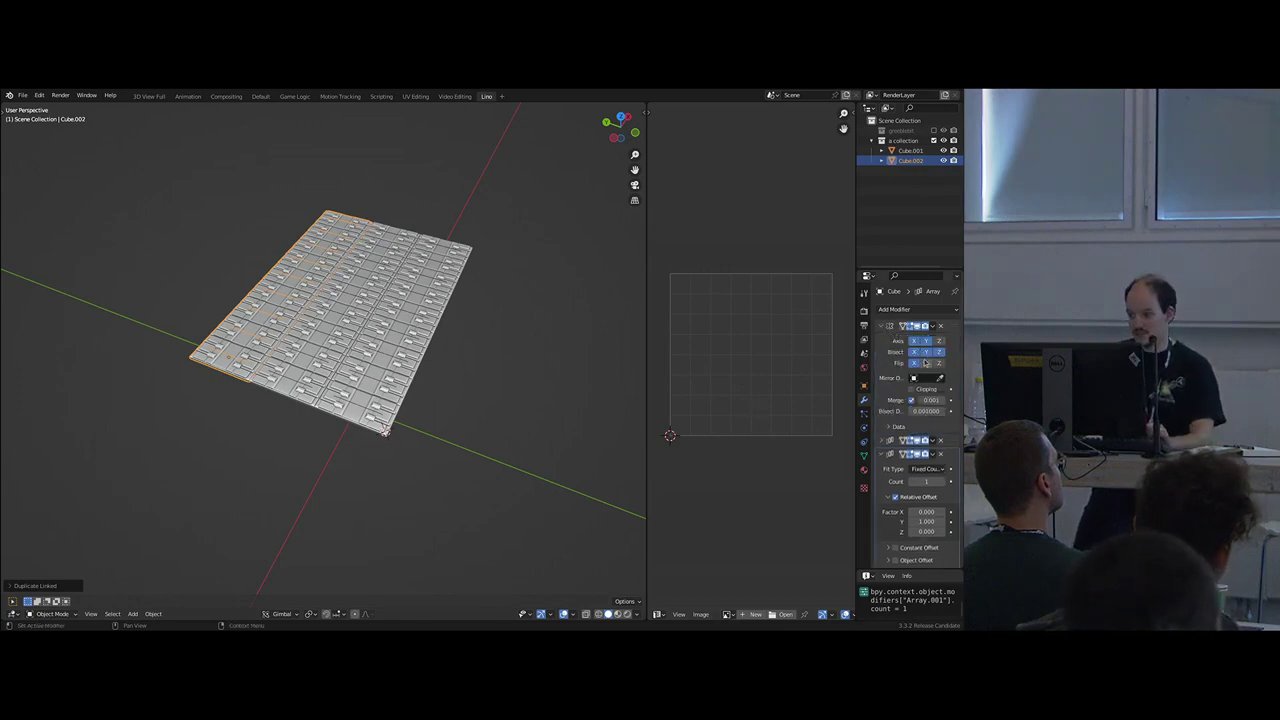
pyautogui.click(925, 363)
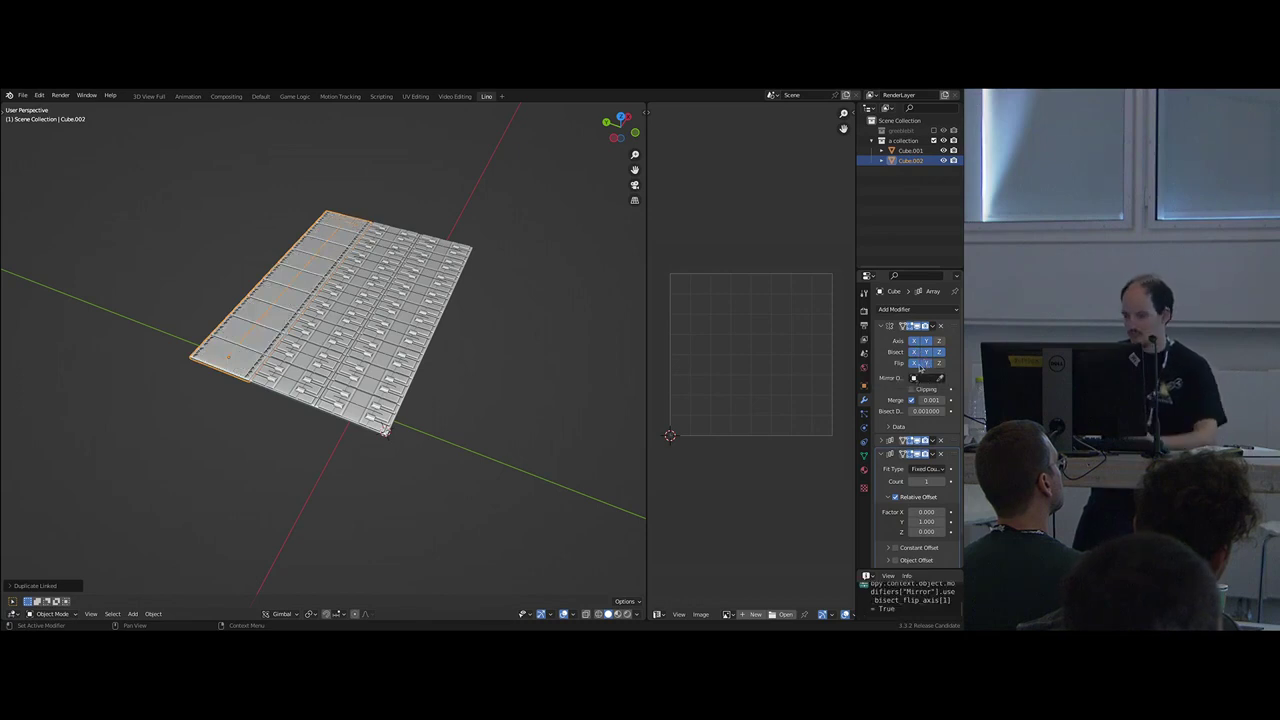
# - Compare the duplicate's Mirror bisect flip options and leave the flip on only for Y
pyautogui.click(914, 364)
pyautogui.hotkey('alt', 'a')
pyautogui.moveTo(466, 345); pyautogui.dragTo(428, 395, button='middle')
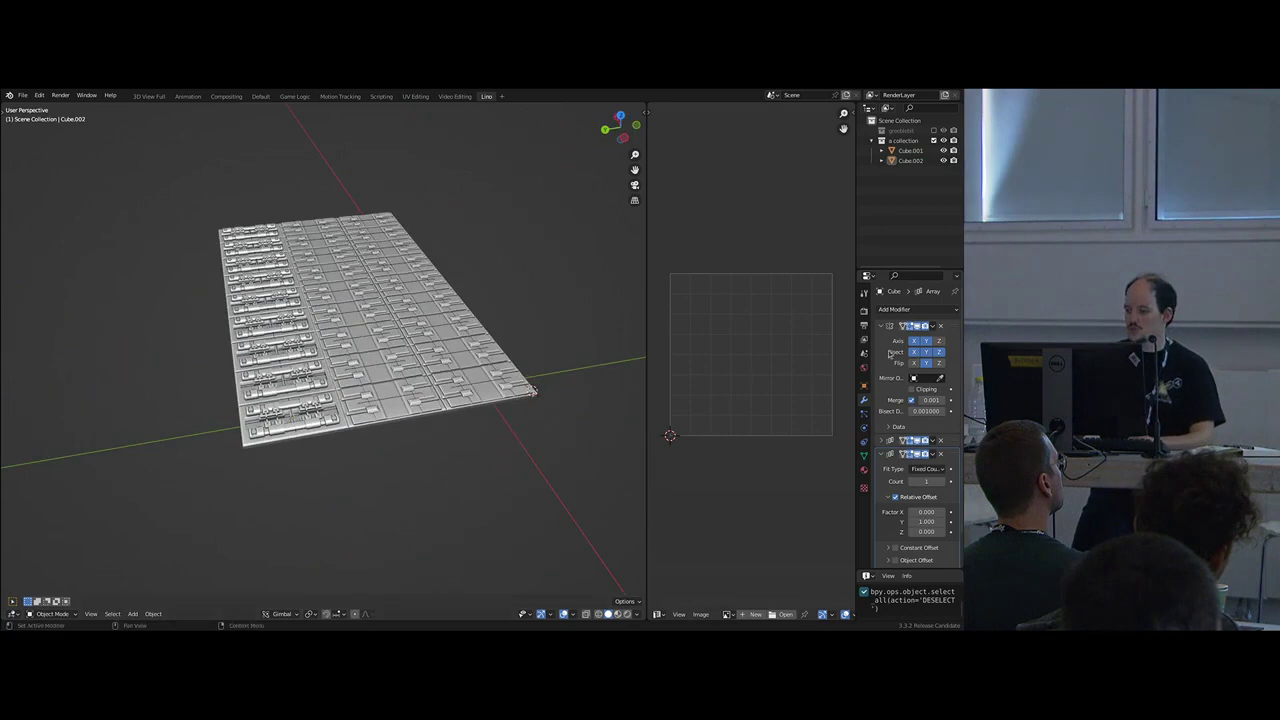
pyautogui.click(926, 364)
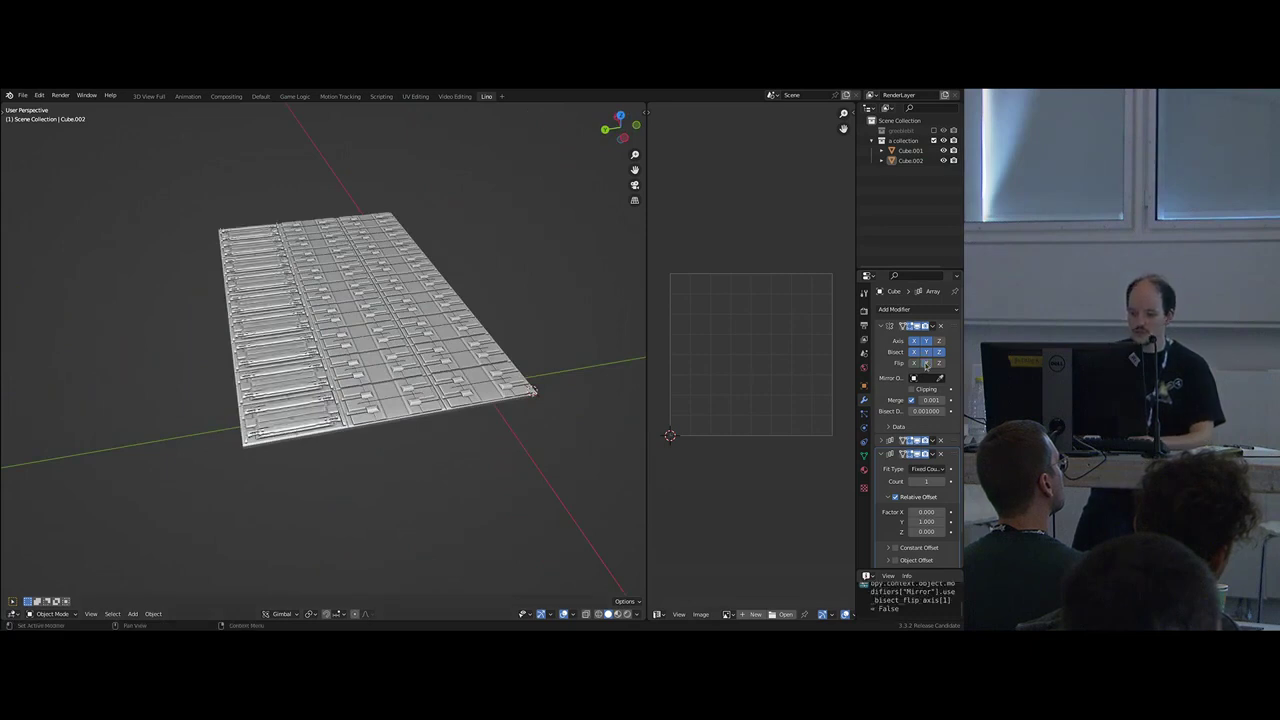
pyautogui.click(915, 364)
pyautogui.click(915, 364)
pyautogui.moveTo(344, 340); pyautogui.dragTo(371, 380, button='middle')
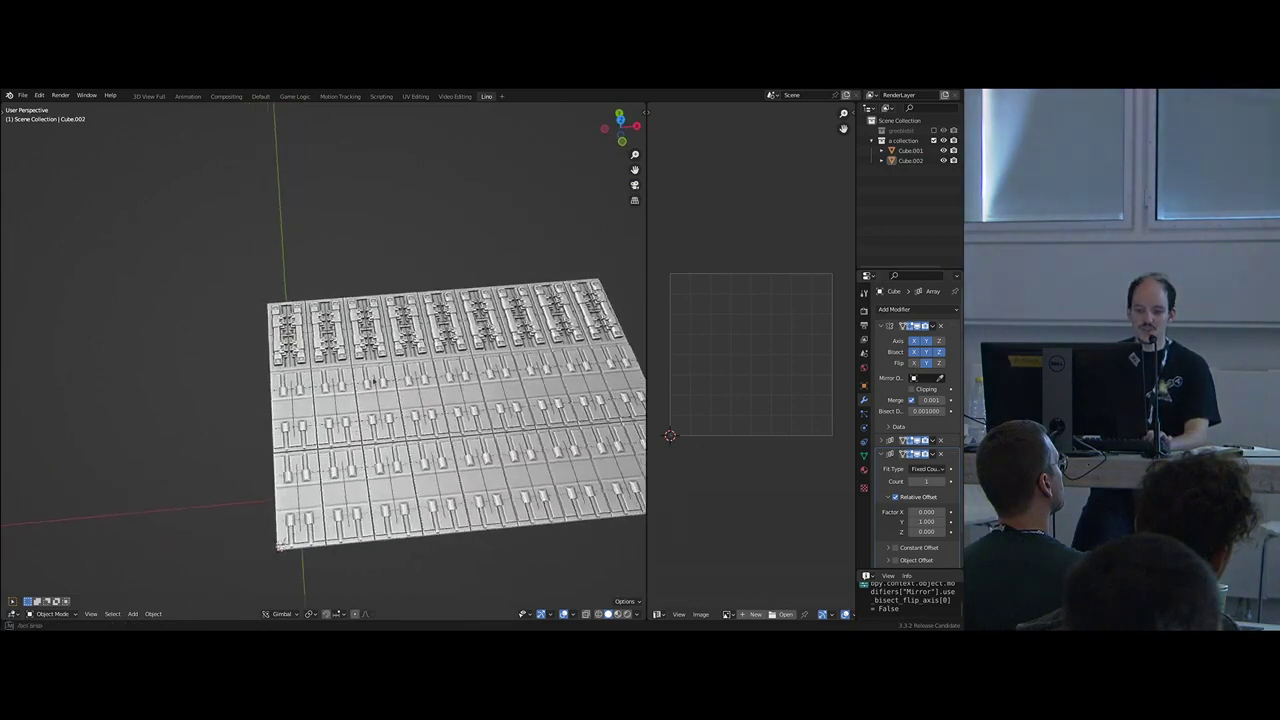
# - Rotate the duplicate strip 90° about Z and move it in top view against the large panel's upper edge
pyautogui.scroll(2, 371, 380)
pyautogui.moveTo(304, 330); pyautogui.dragTo(320, 328, button='middle')
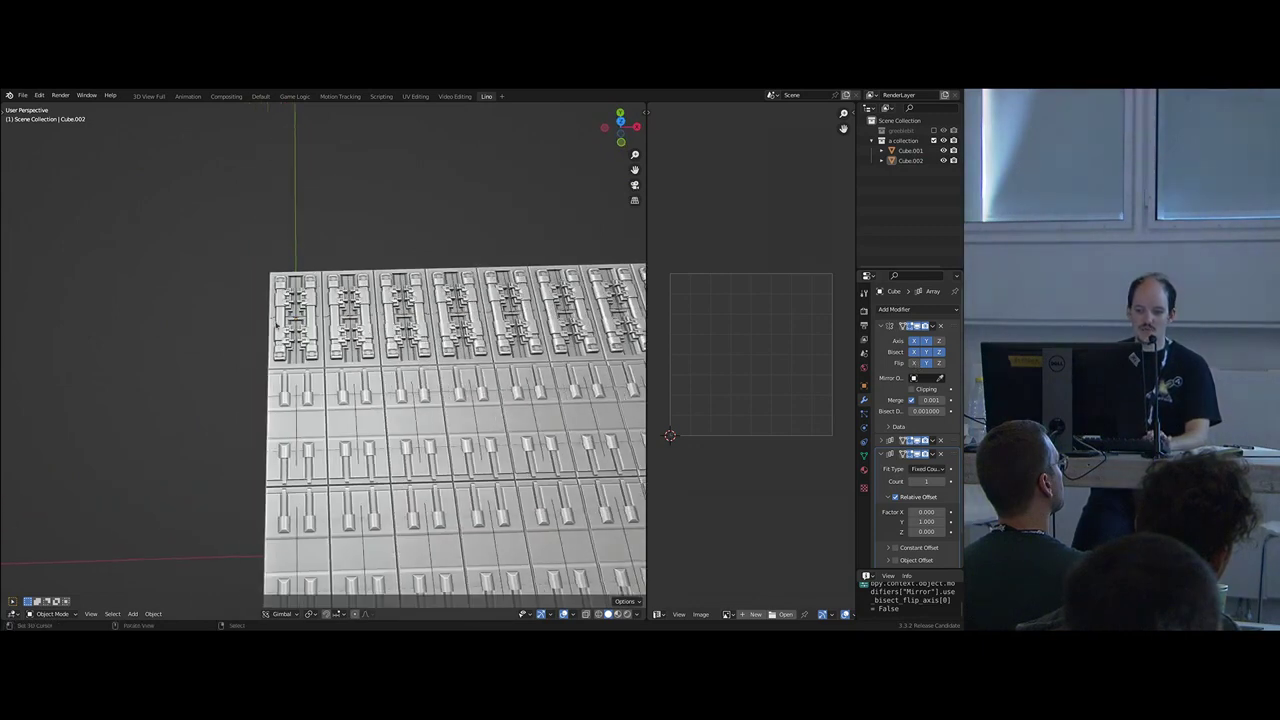
pyautogui.scroll(-5, 322, 322)
pyautogui.moveTo(378, 358); pyautogui.dragTo(290, 320, button='middle')
pyautogui.click(274, 314)
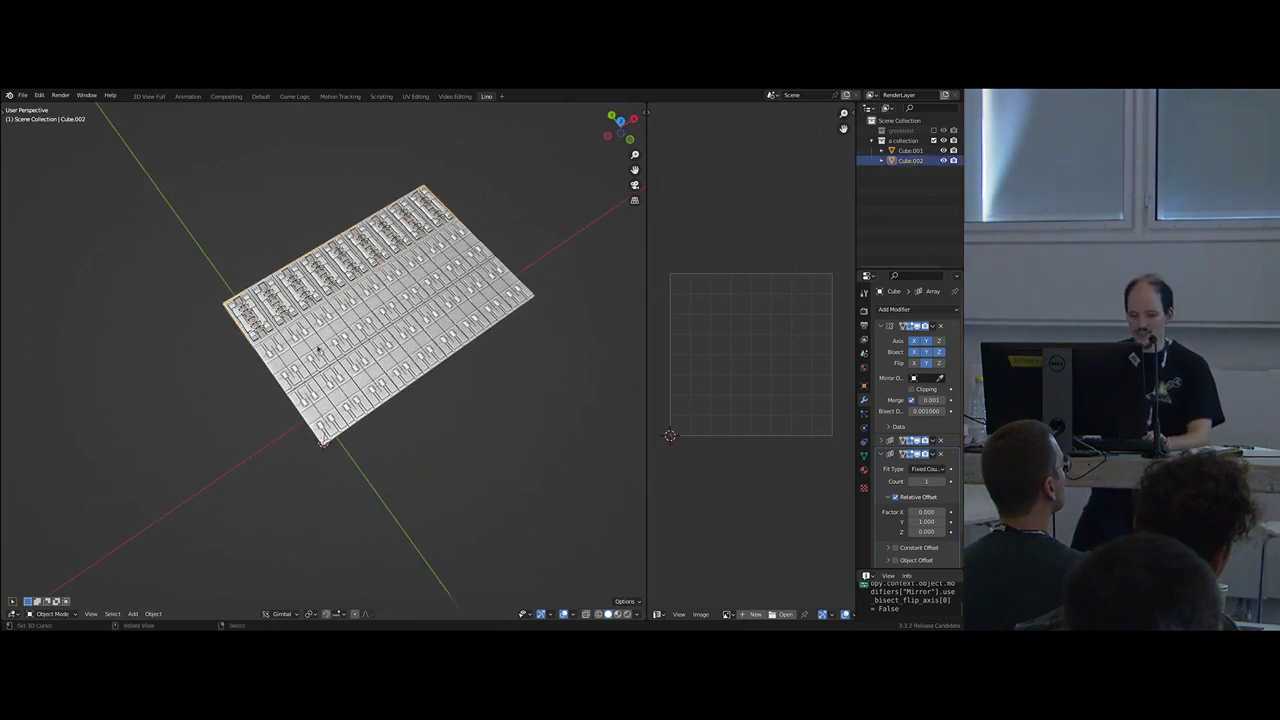
pyautogui.write('rz90')
pyautogui.press('Return')
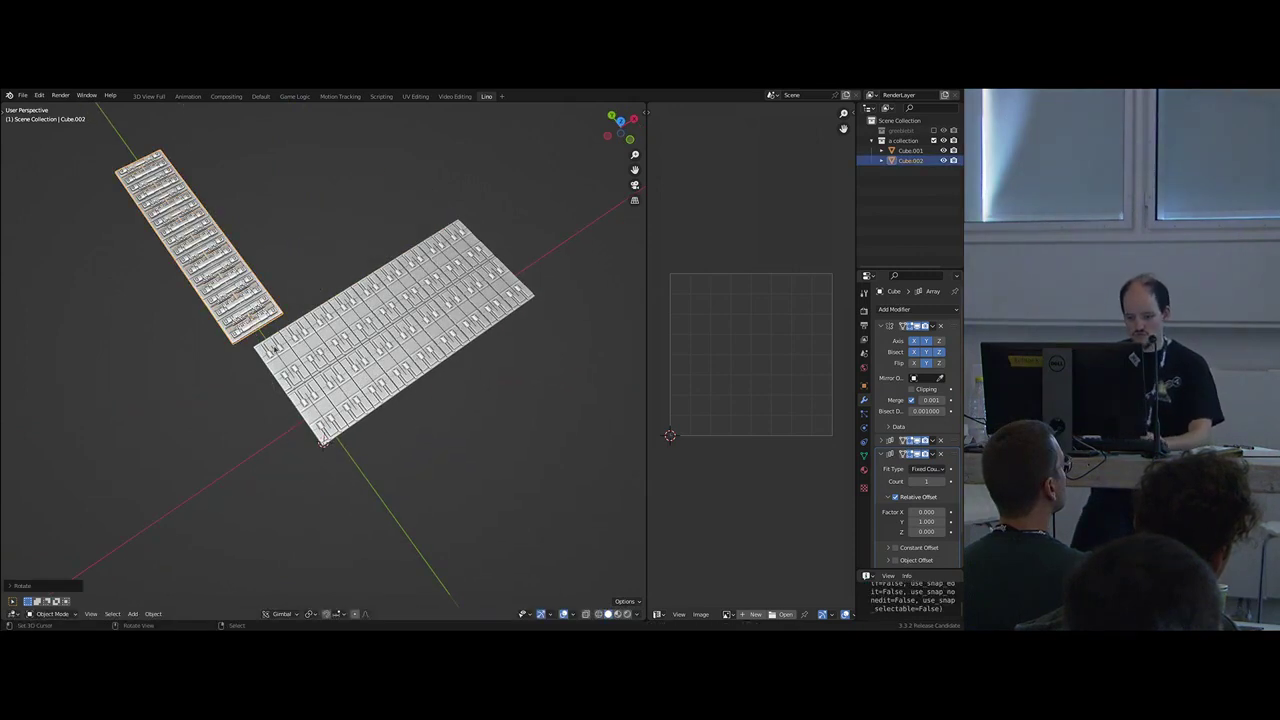
pyautogui.press('KP_7')
pyautogui.press('g')
pyautogui.keyDown('ctrl'); pyautogui.click(286, 367); pyautogui.keyUp('ctrl')
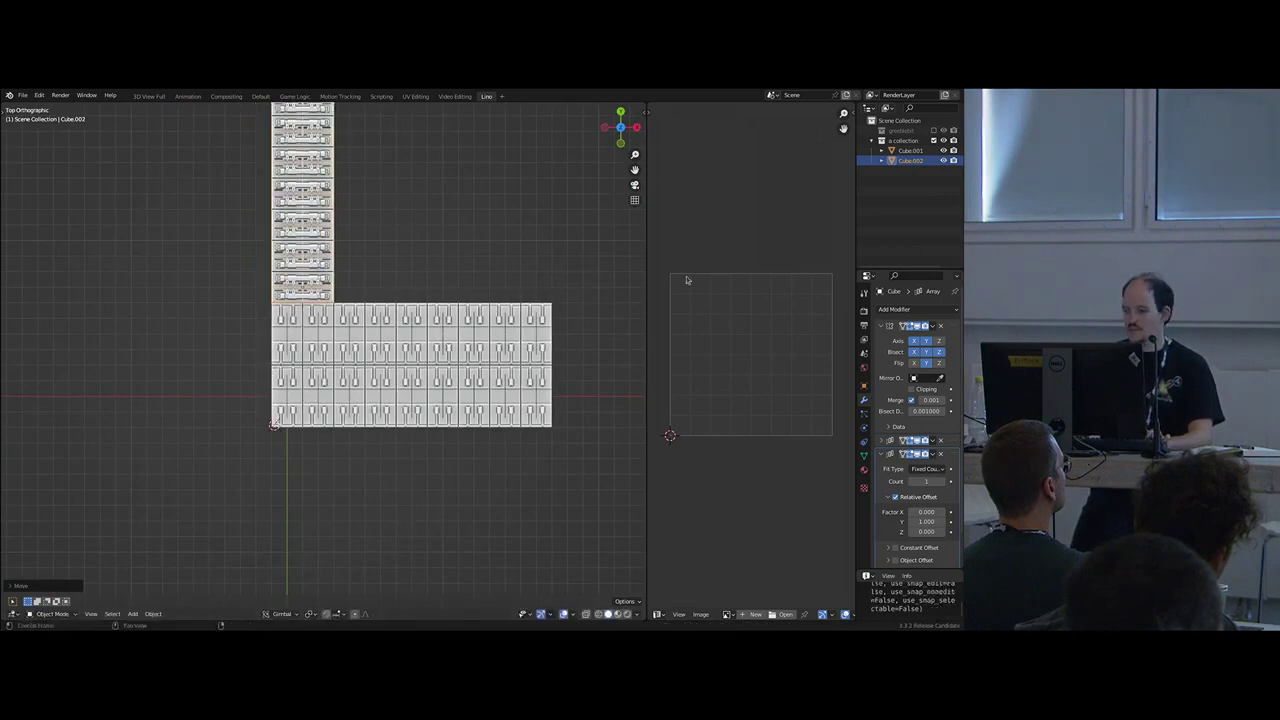
# - Set the strip's first Array count to 1 and its second Array count to 6
pyautogui.click(881, 455)
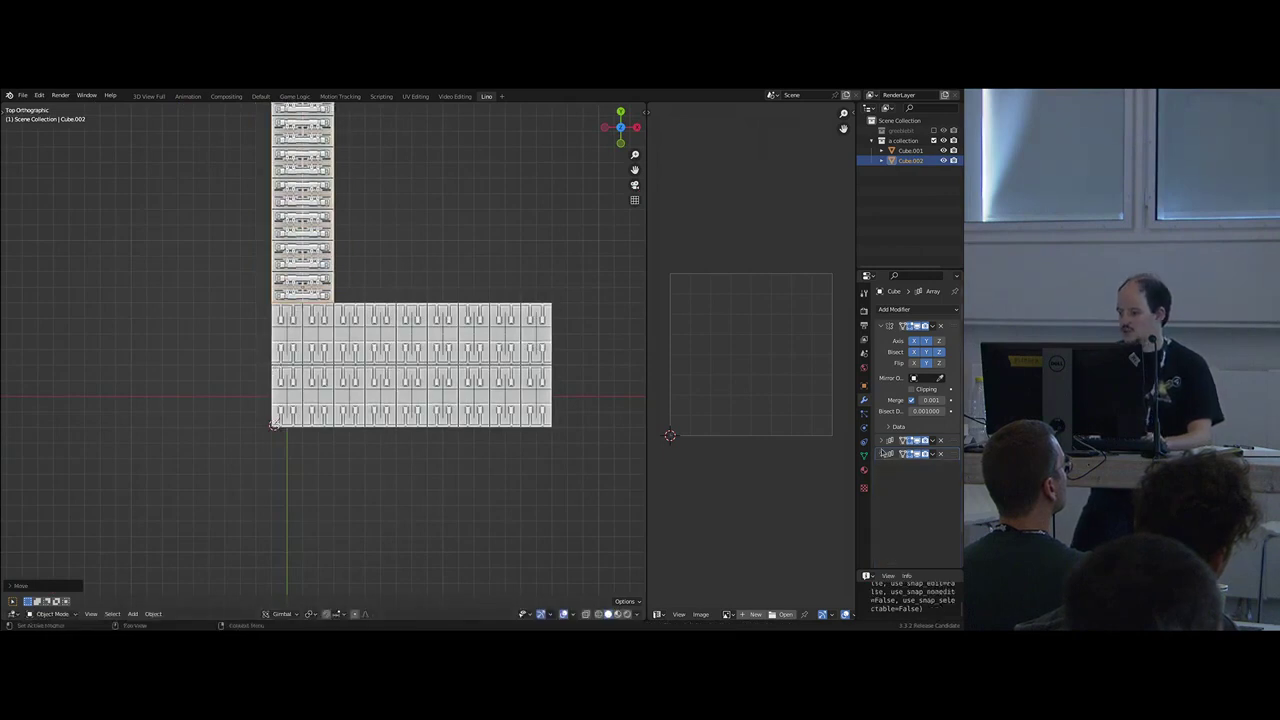
pyautogui.click(881, 441)
pyautogui.scroll(-2, 914, 462)
pyautogui.moveTo(928, 432); pyautogui.dragTo(900, 432)
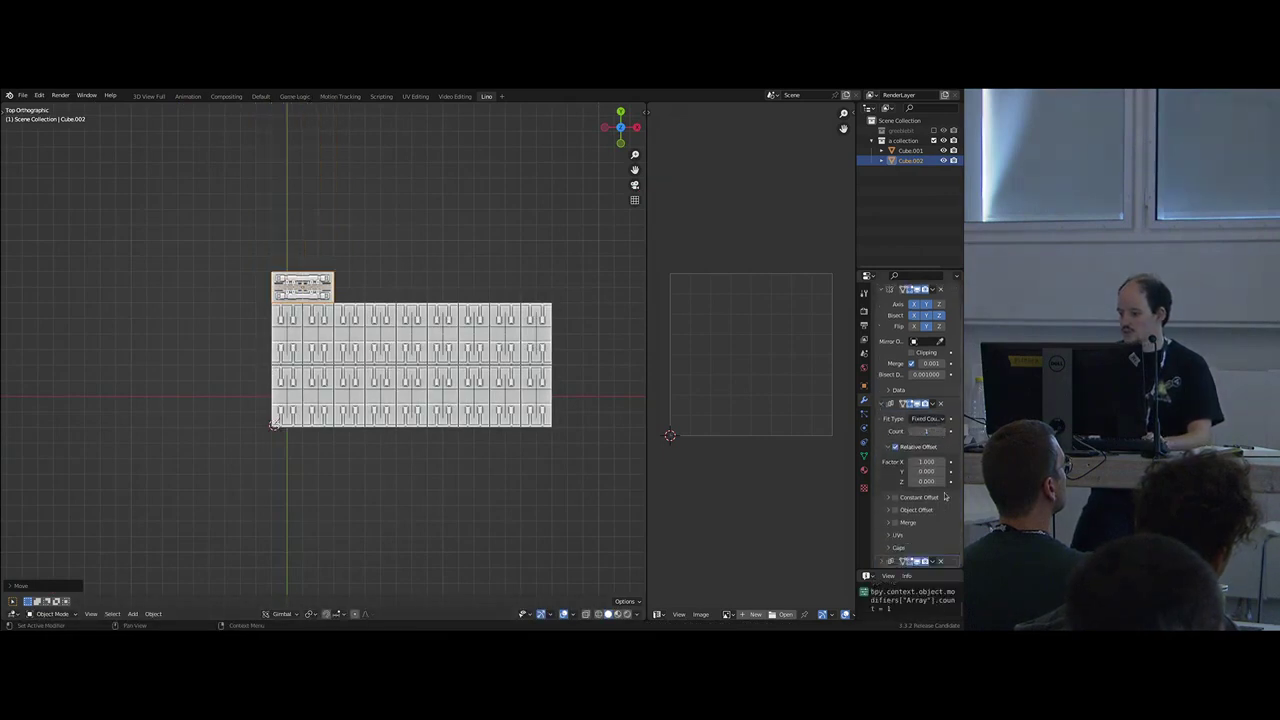
pyautogui.click(883, 560)
pyautogui.scroll(-8, 886, 558)
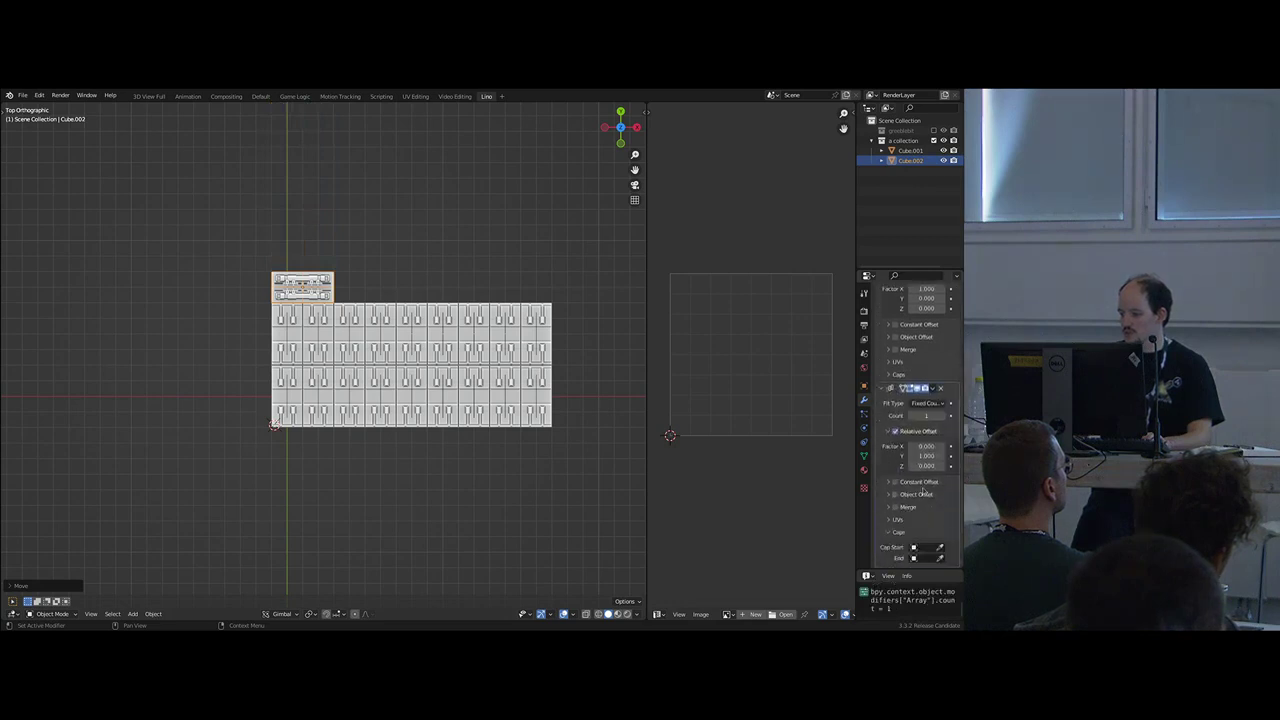
pyautogui.moveTo(926, 416); pyautogui.dragTo(942, 416)
pyautogui.press('g')
pyautogui.press('y')
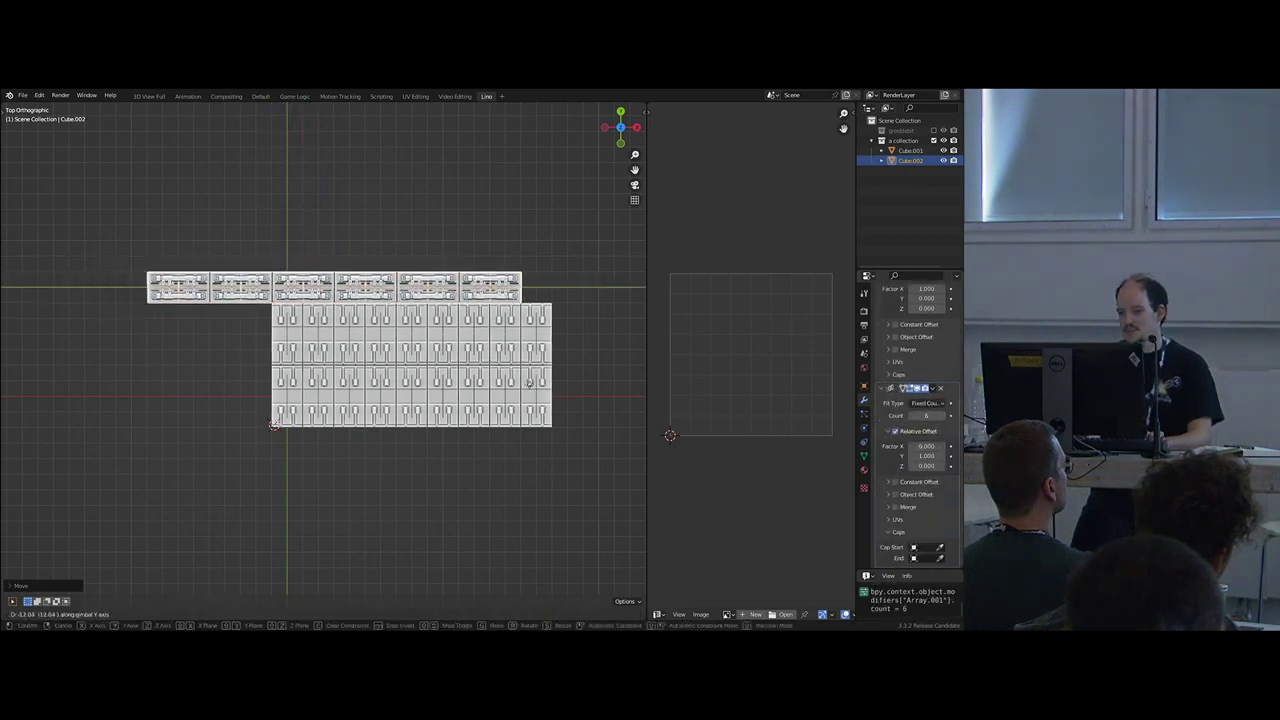
pyautogui.rightClick(567, 385)
# - Rotate the strip 180° so that it runs along the large panel
pyautogui.write('r180')
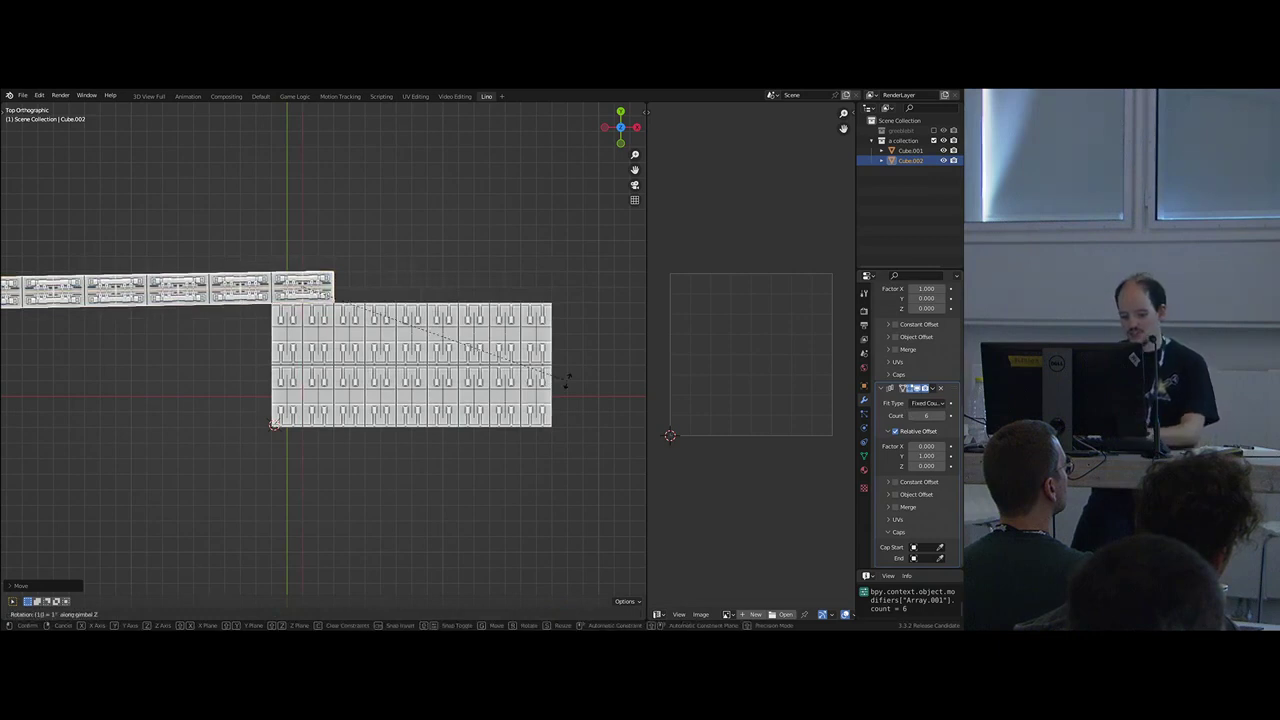
pyautogui.press('Return')
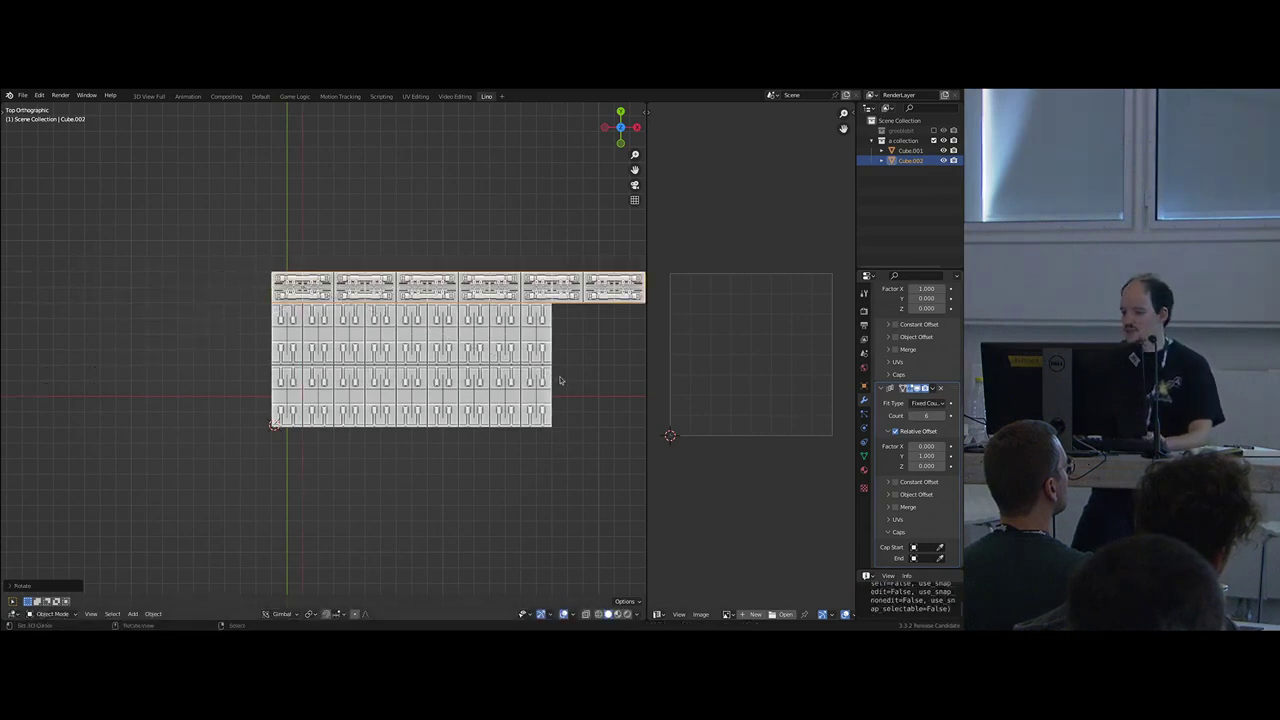
# - Set the large panel's first Array count to 10 and the strip's second Array count to 5
pyautogui.rightClick(547, 380)
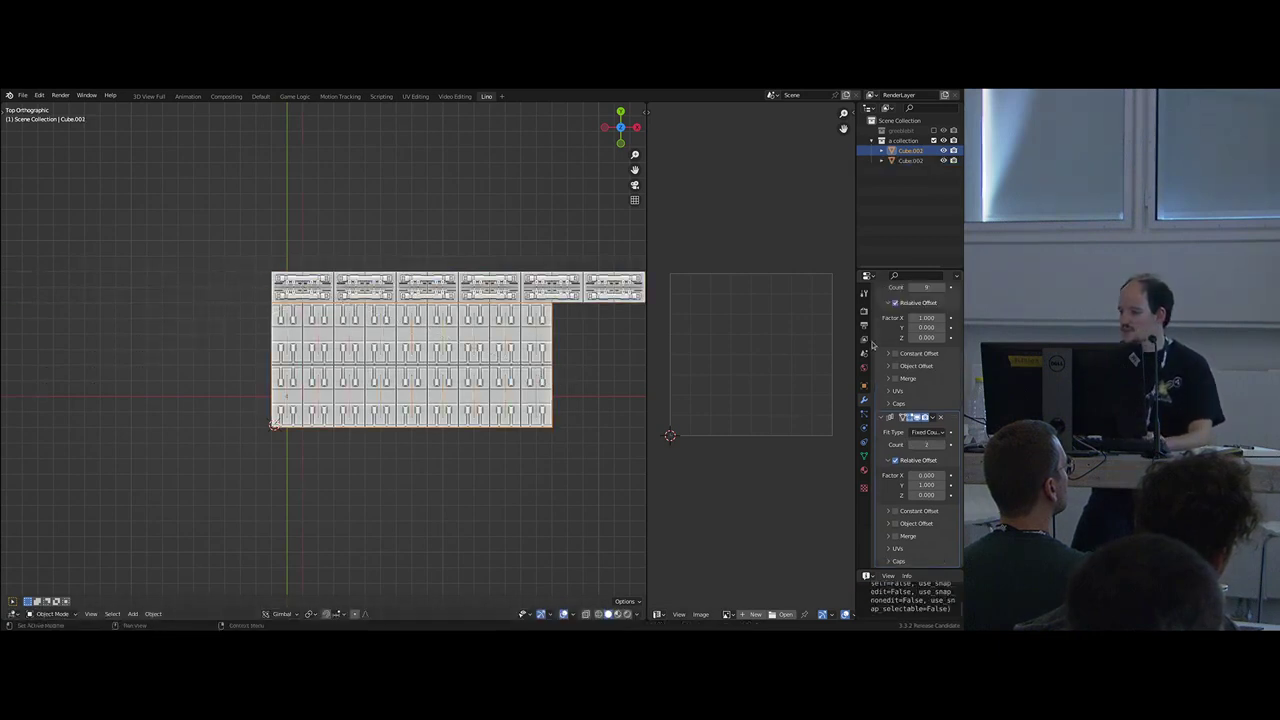
pyautogui.click(941, 289)
pyautogui.rightClick(604, 297)
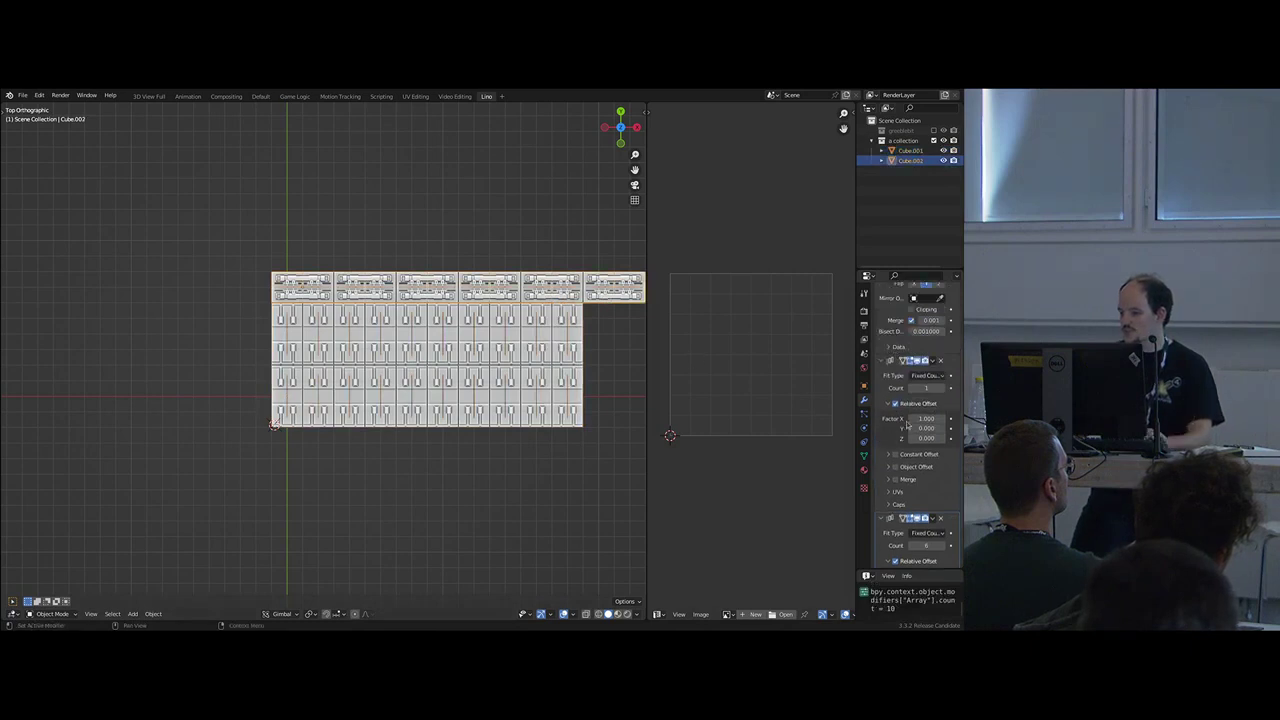
pyautogui.scroll(-3, 906, 424)
pyautogui.click(910, 467)
pyautogui.scroll(-4, 434, 346)
# - Raise the strip's first Array count to 2 and move the strip along Y to sit beside the large panel
pyautogui.hotkey('alt', 'a')
pyautogui.moveTo(434, 346)
pyautogui.mouseDown(button='middle')
pyautogui.moveTo(410, 356)
pyautogui.moveTo(450, 330)
pyautogui.mouseUp(button='middle')
pyautogui.scroll(6, 400, 364)
pyautogui.rightClick(264, 328)
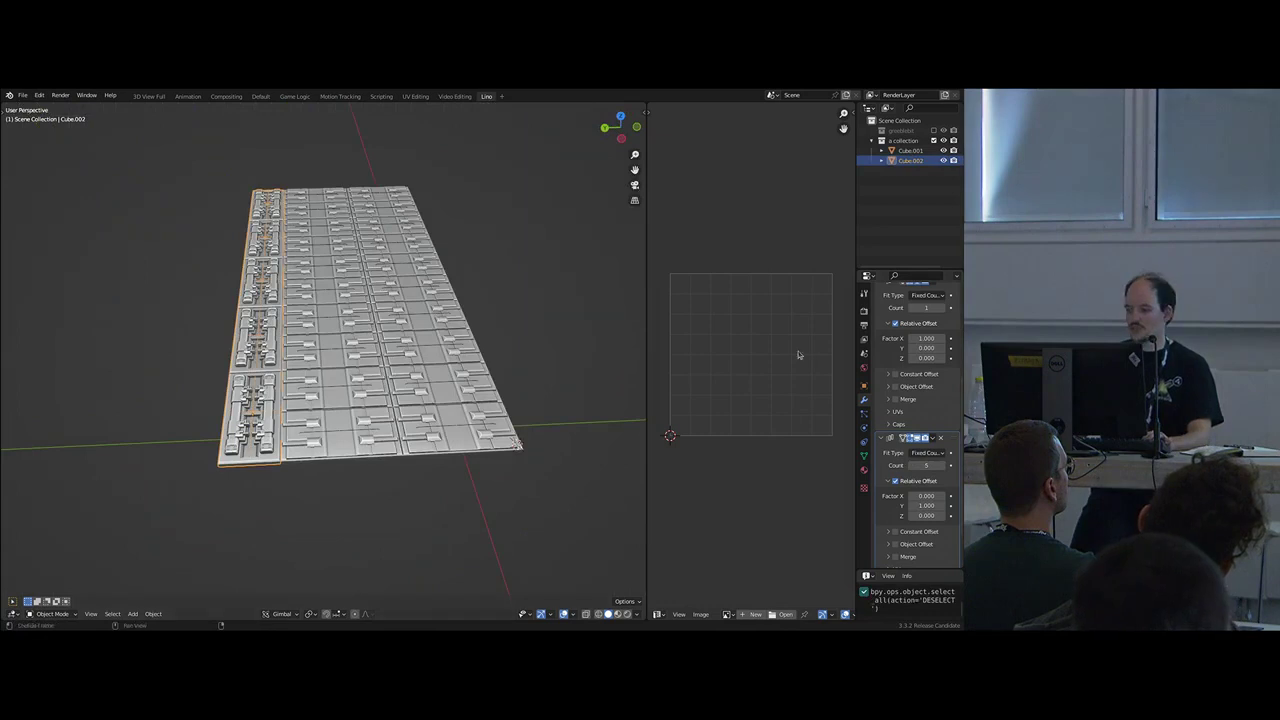
pyautogui.click(942, 308)
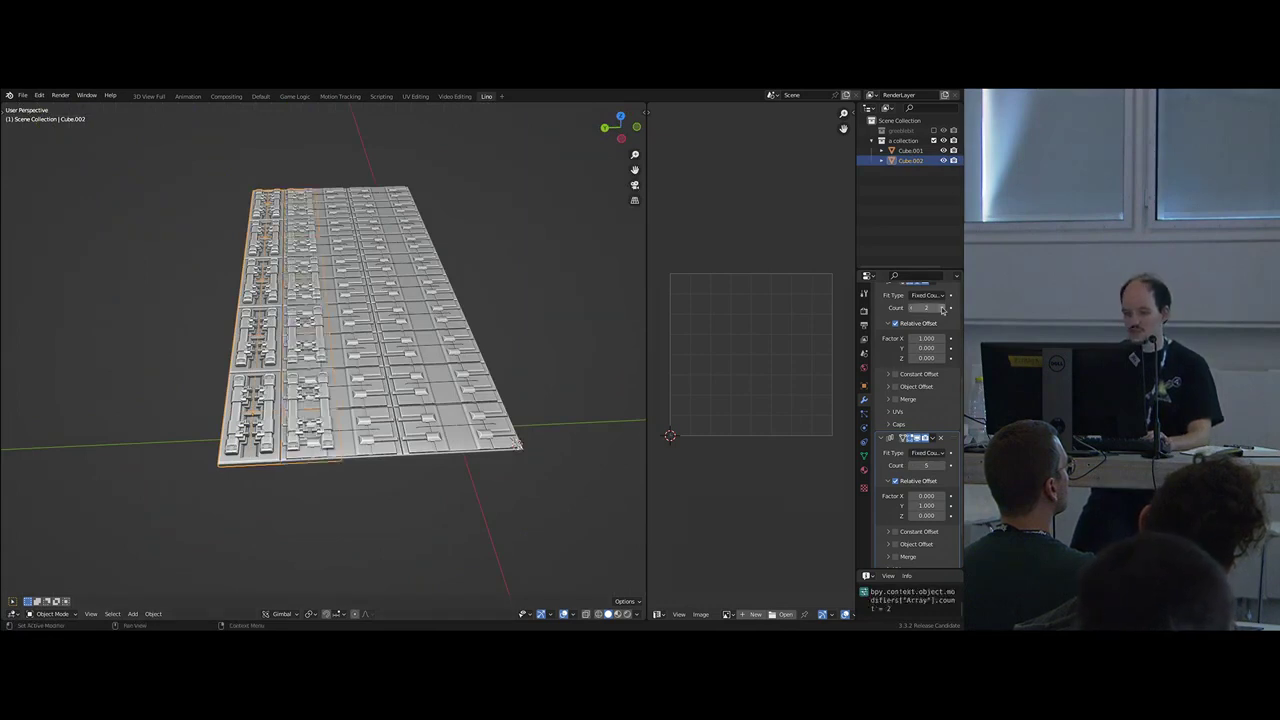
pyautogui.press('g')
pyautogui.press('y')
pyautogui.click(396, 388)
pyautogui.scroll(-5, 396, 388)
pyautogui.moveTo(398, 386); pyautogui.dragTo(381, 378, button='middle')
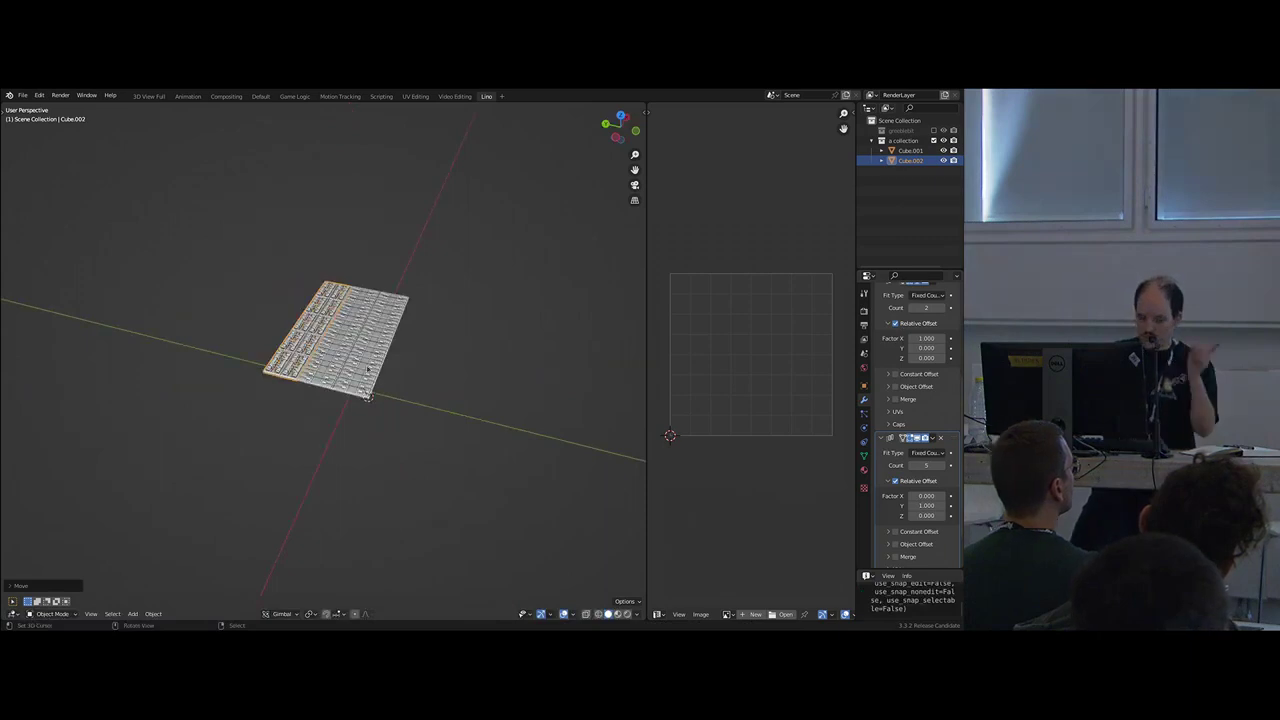
# - Select the large panel and the strip together
pyautogui.rightClick(367, 370)
pyautogui.keyDown('shift'); pyautogui.rightClick(308, 345); pyautogui.keyUp('shift')
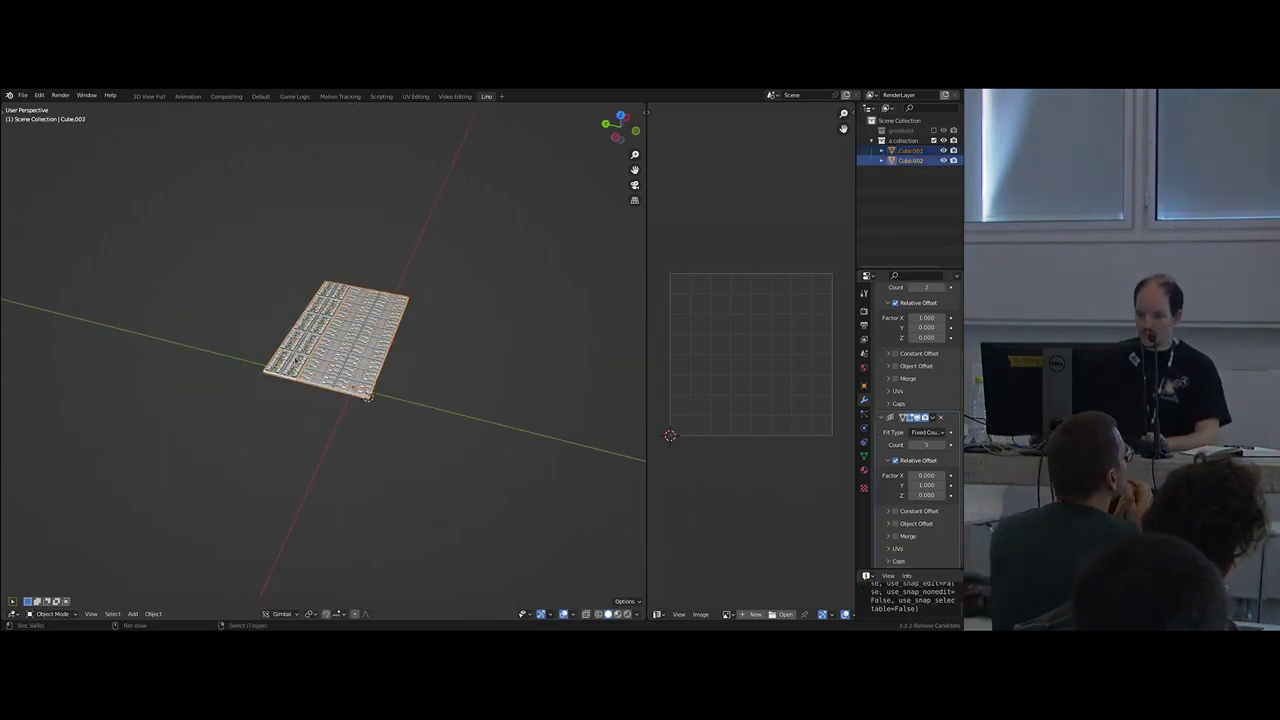
pyautogui.press('g')
pyautogui.press('x')
pyautogui.rightClick(443, 420)
# - Switch the transform orientation to Global and move both panels along Y, clear of the world origin
pyautogui.press(',')
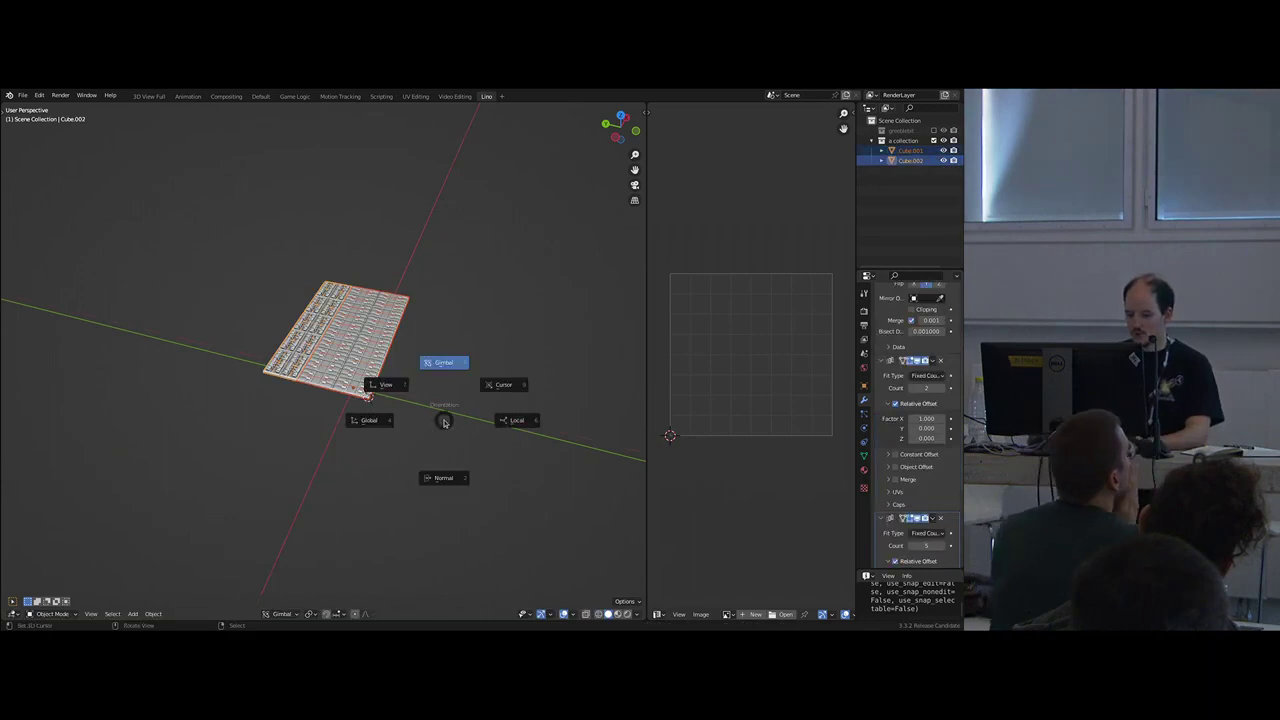
pyautogui.click(407, 424)
pyautogui.press('g')
pyautogui.press('y')
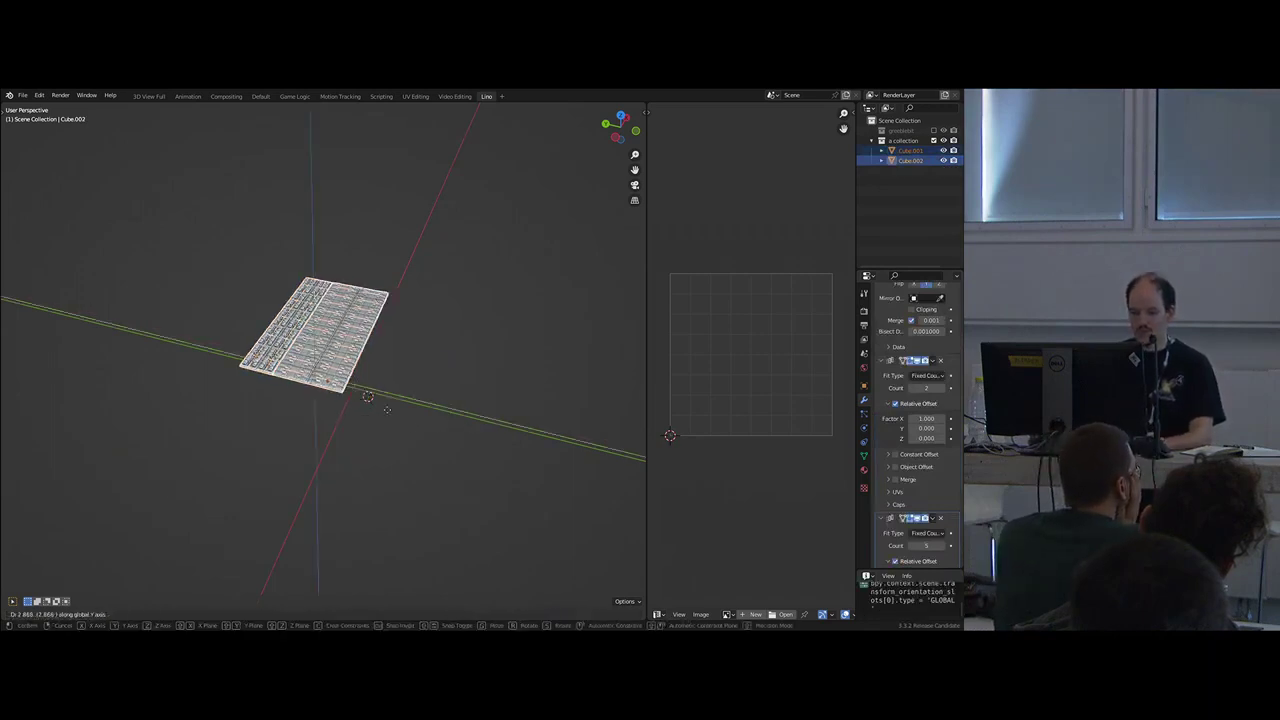
pyautogui.click(236, 380)
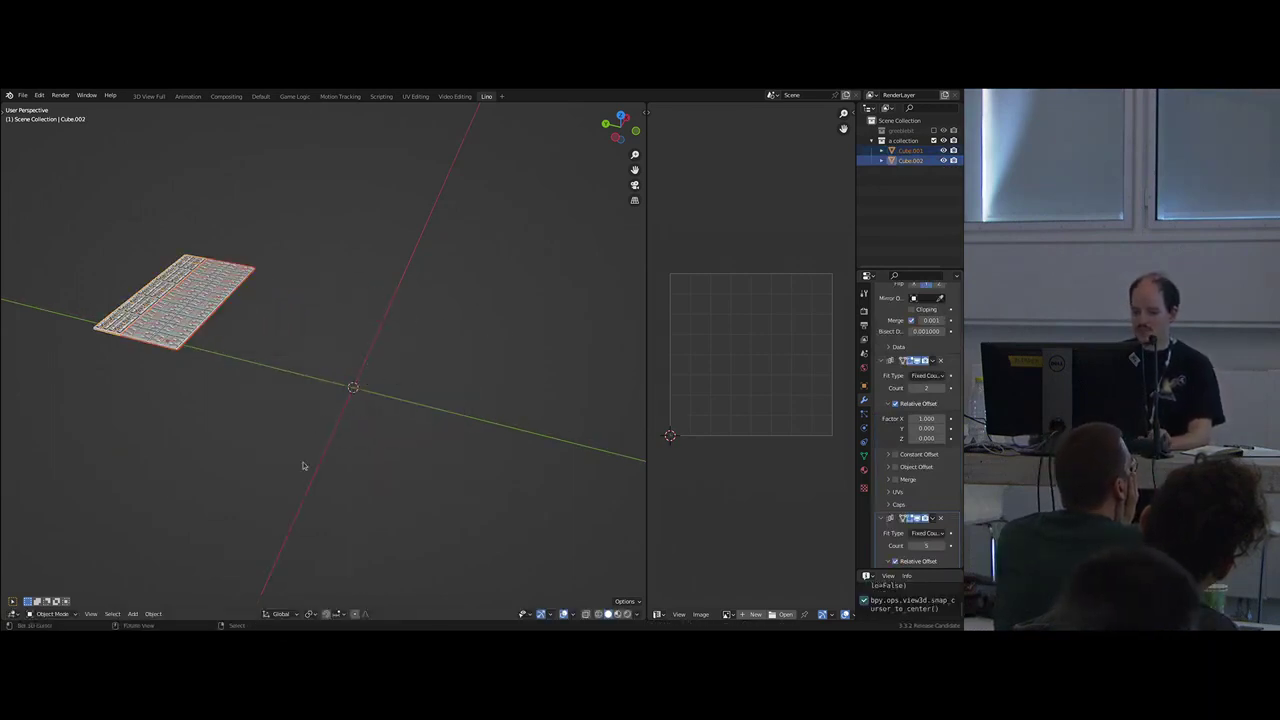
# - Add a cube mesh at the world origin
pyautogui.hotkey('shift', 'a')
pyautogui.moveTo(334, 398)
pyautogui.click(400, 413)
pyautogui.scroll(-6, 380, 377)
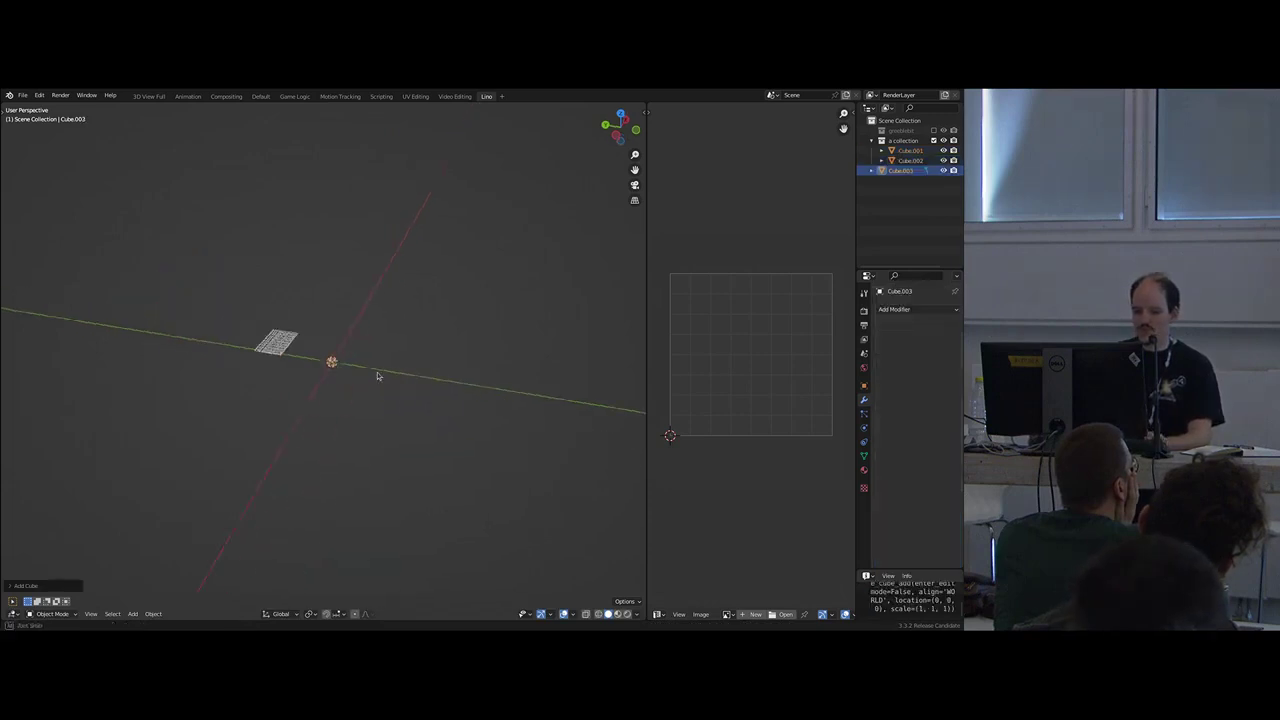
pyautogui.moveTo(380, 377); pyautogui.dragTo(403, 374, button='middle')
pyautogui.scroll(4, 403, 374)
# - Scale the cube's mesh in Edit Mode by 5 and again by 100
pyautogui.press('Tab')
pyautogui.scroll(3, 401, 383)
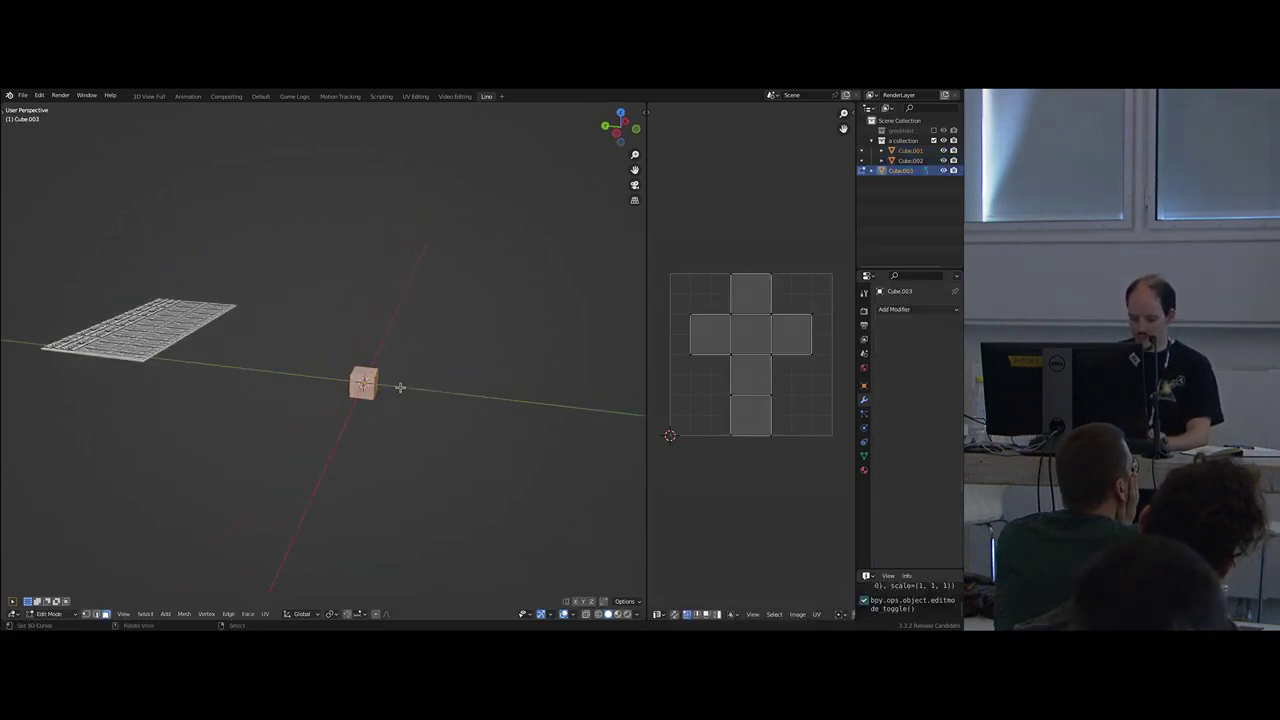
pyautogui.press('s')
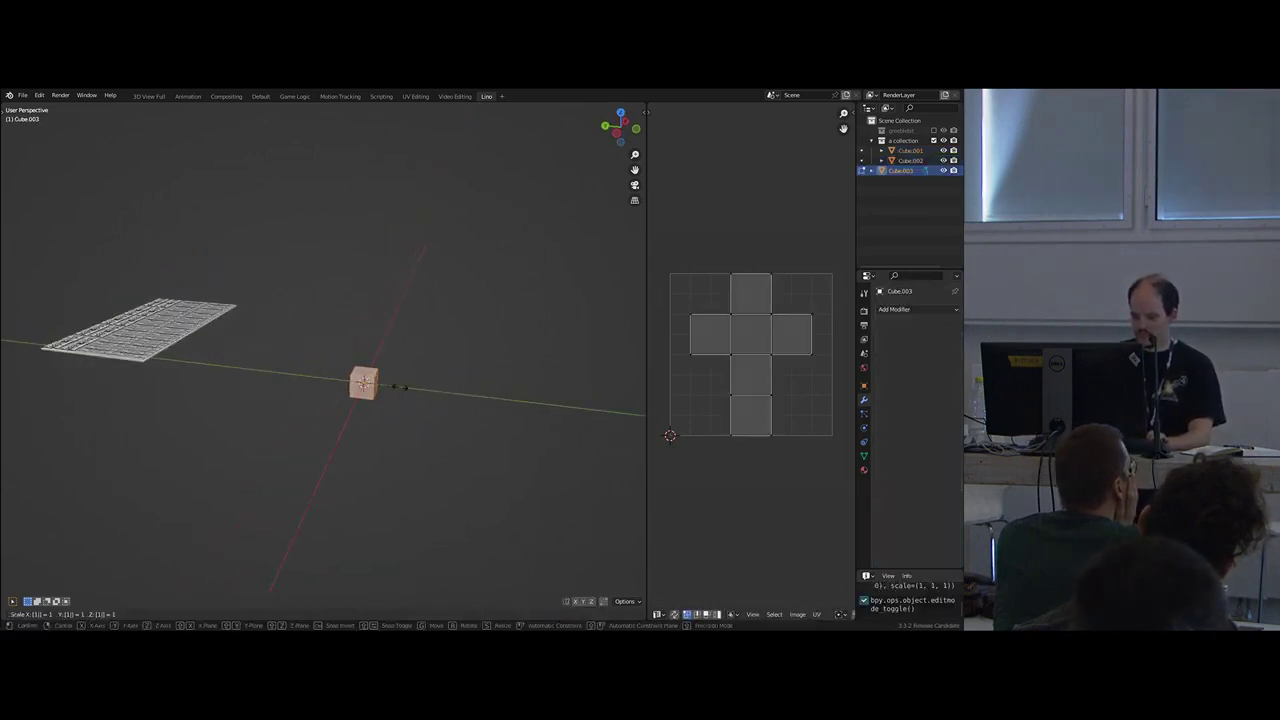
pyautogui.write('5')
pyautogui.press('Return')
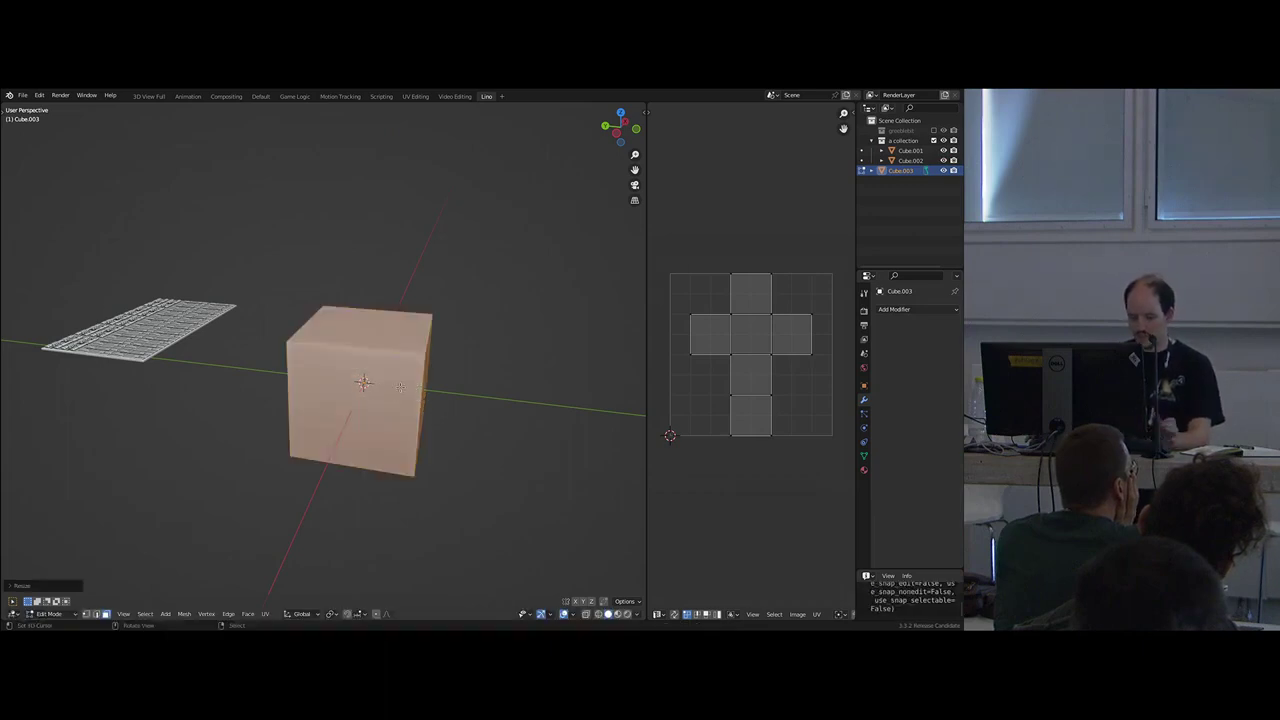
pyautogui.press('s')
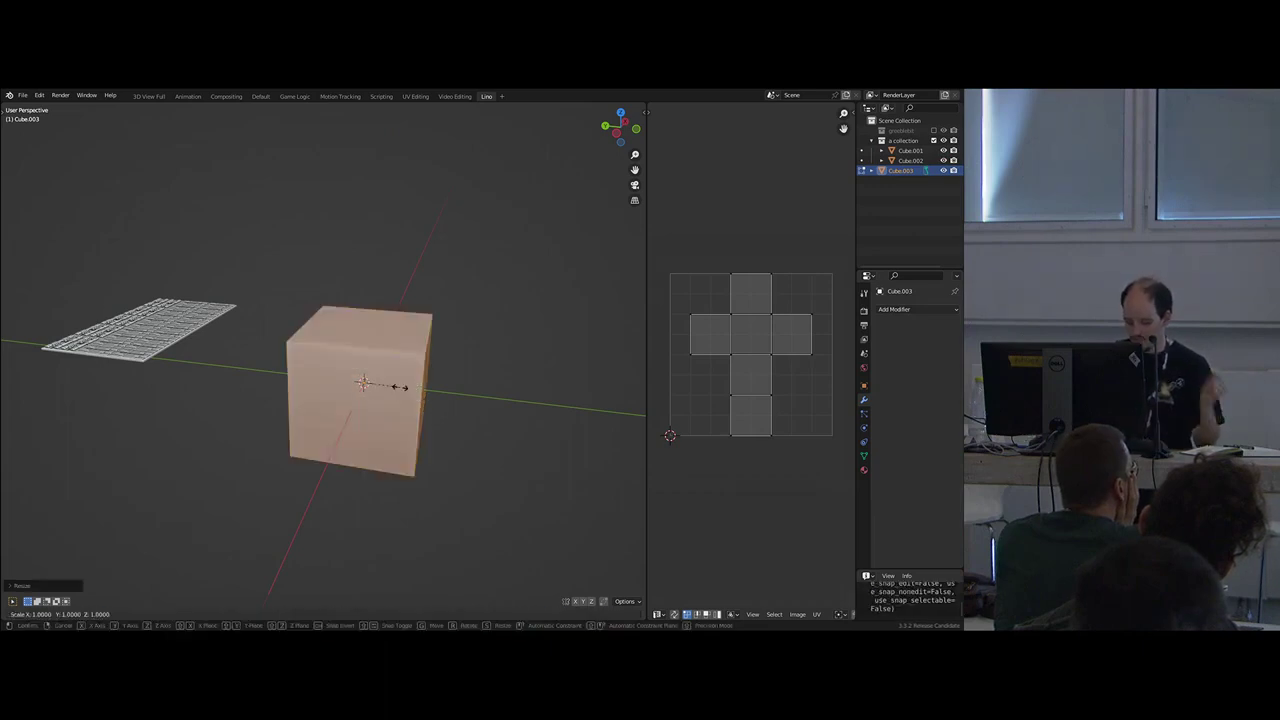
pyautogui.write('5')
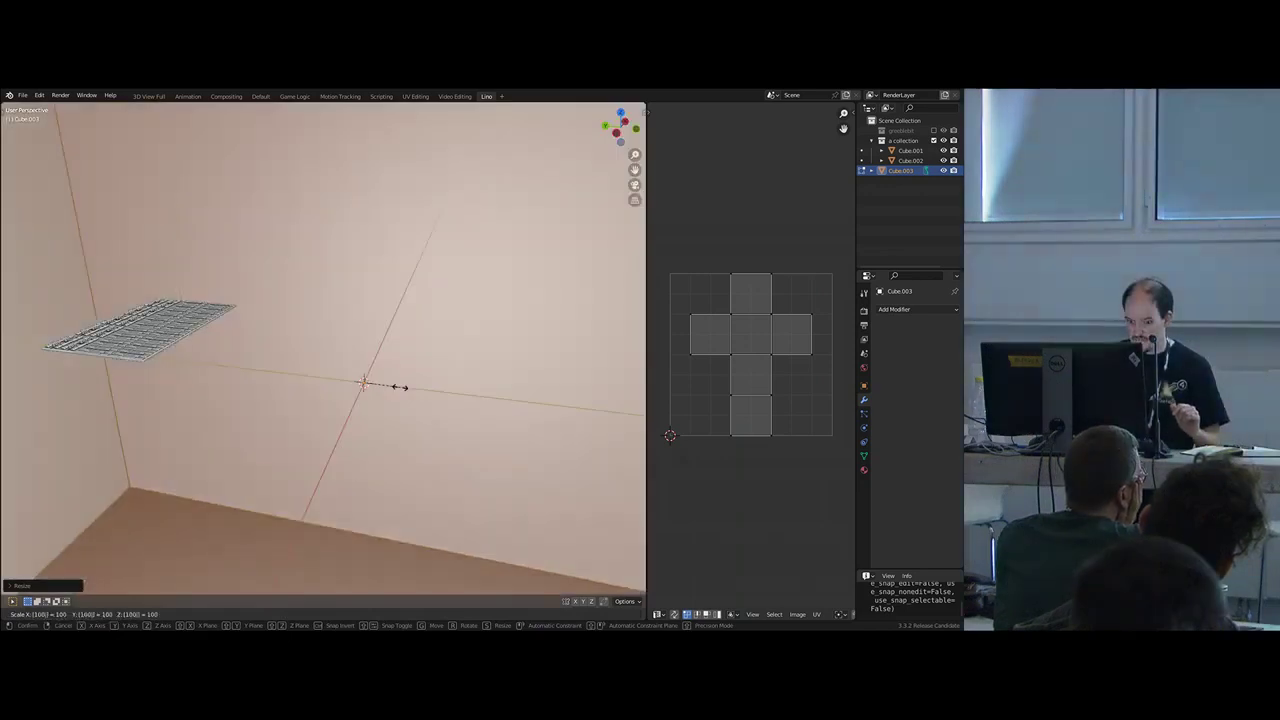
pyautogui.press('Return')
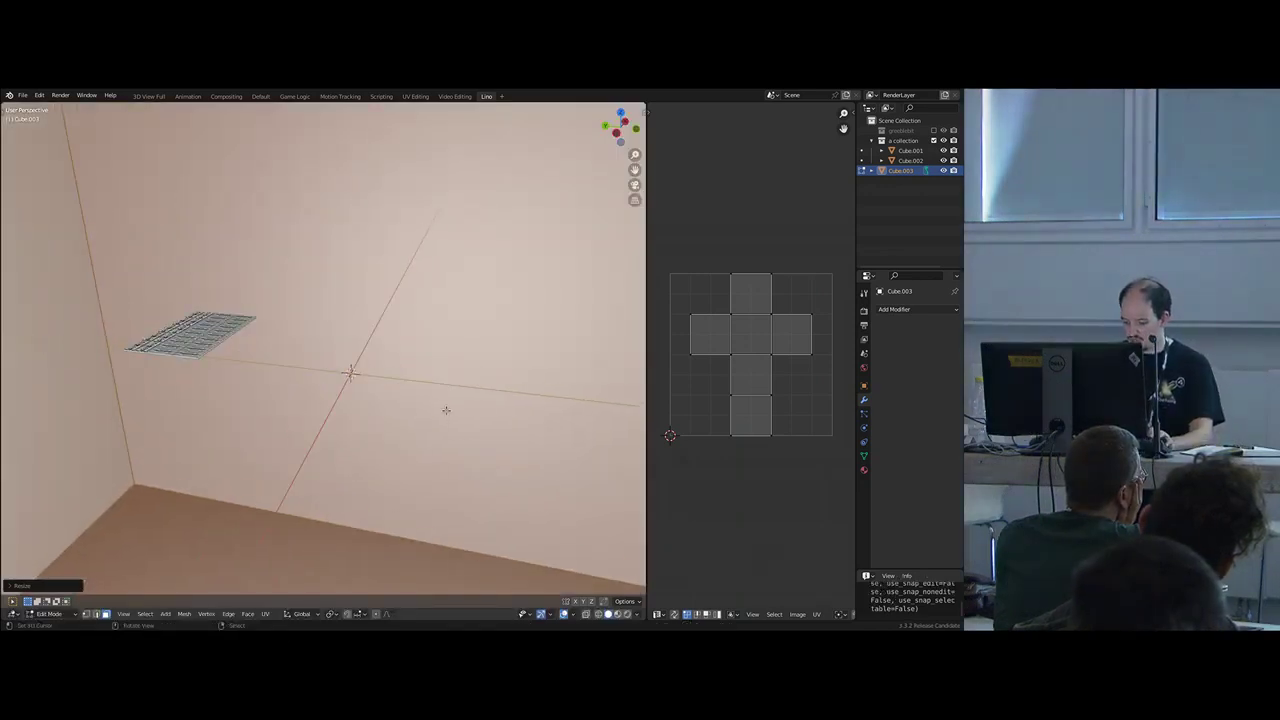
pyautogui.press('s')
pyautogui.press('Escape')
pyautogui.scroll(-8, 400, 380)
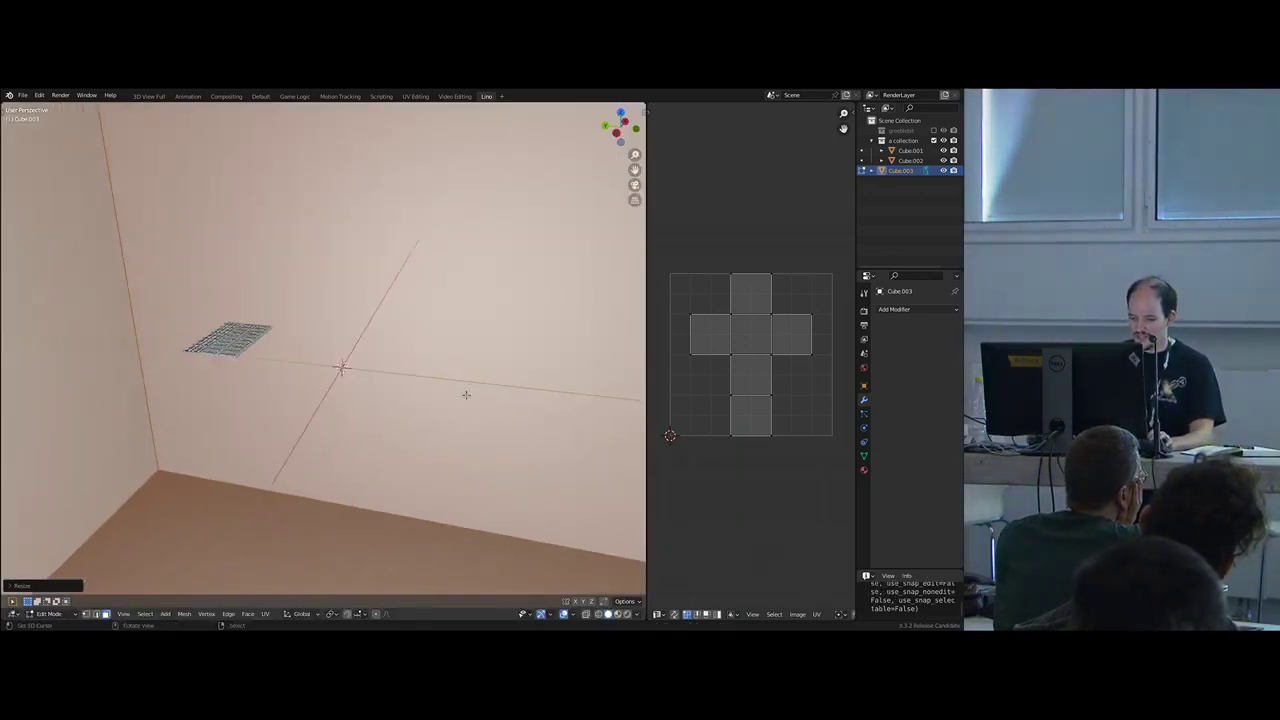
# - Set the cube's X, Y and Z dimensions to 50 in Object Mode and apply its scale
pyautogui.press('Tab')
pyautogui.press('n')
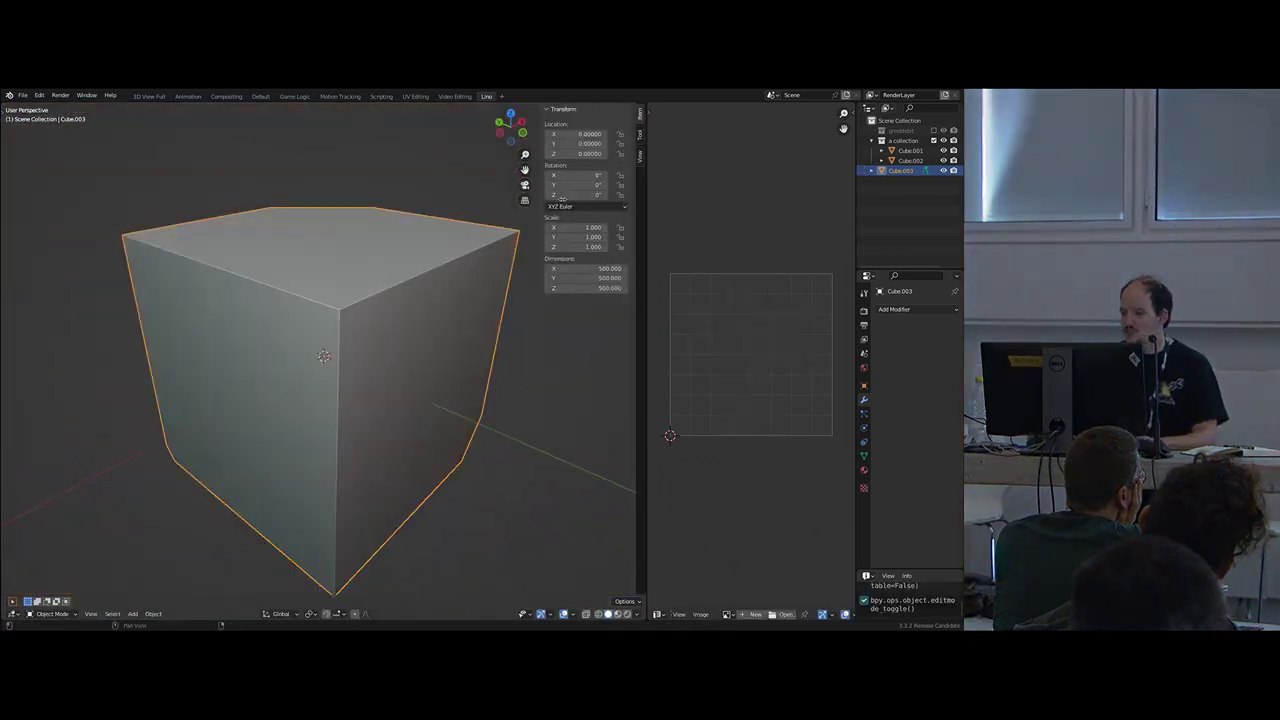
pyautogui.press('Return')
pyautogui.write('50')
pyautogui.press('Return')
pyautogui.scroll(6, 380, 370)
pyautogui.hotkey('ctrl', 'a')
pyautogui.click(375, 364)
pyautogui.scroll(1, 375, 352)
# - Bevel one upper edge of the cube in Edit Mode into a single wide sloped face
pyautogui.press('Tab')
pyautogui.press('3')
pyautogui.click(351, 306)
pyautogui.press('2')
pyautogui.click(364, 318)
pyautogui.hotkey('ctrl', 'b')
pyautogui.scroll(-3, 419, 401)
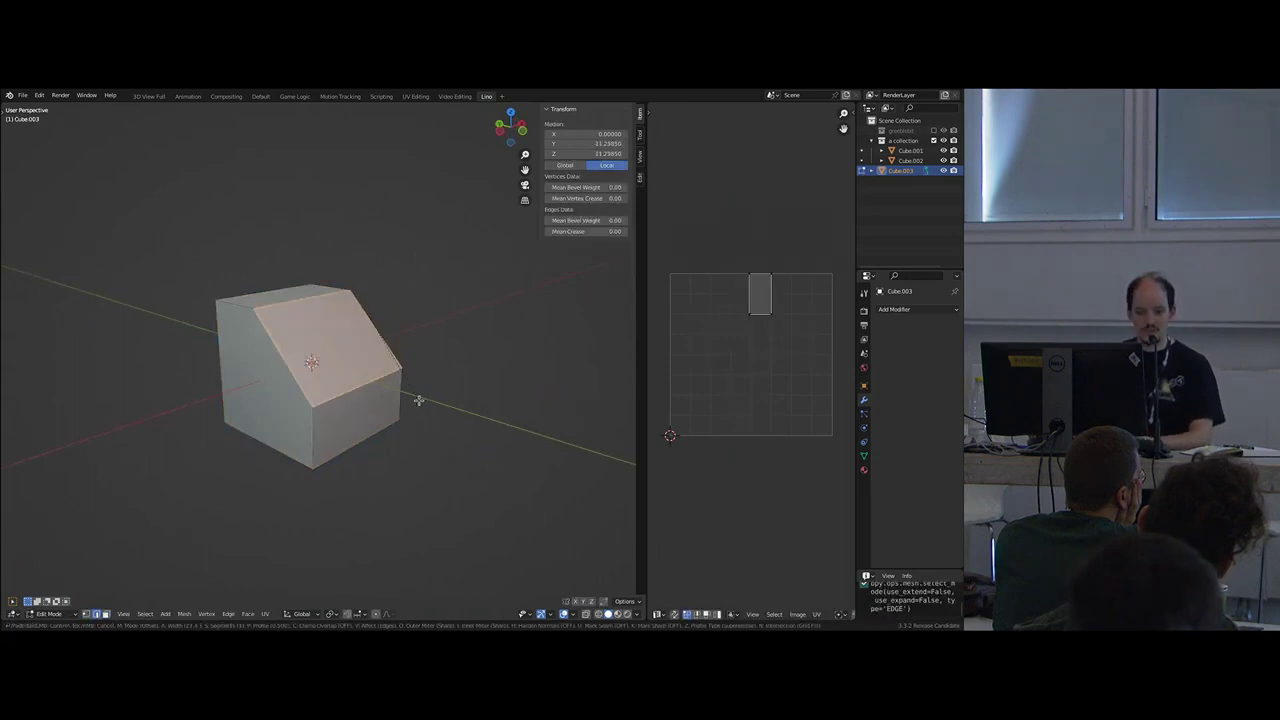
pyautogui.click(411, 400)
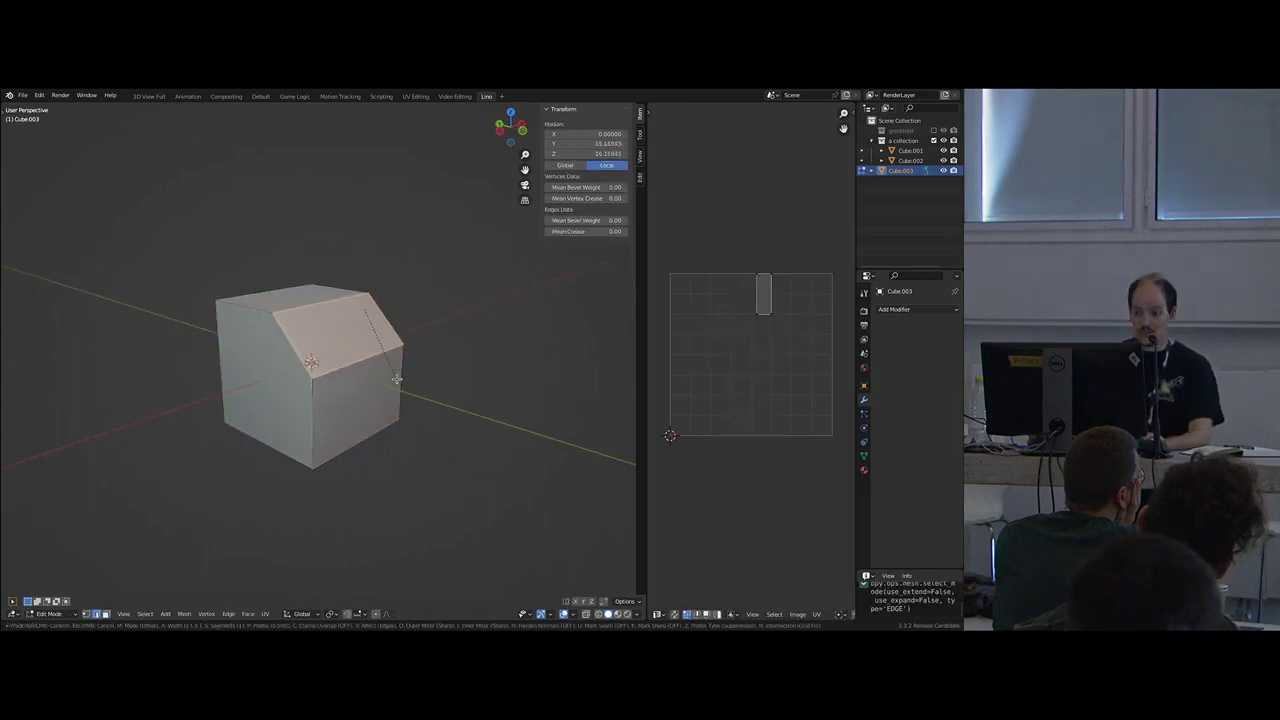
# - Duplicate the cube's top face in place and hide the copy
pyautogui.press('3')
pyautogui.click(299, 298)
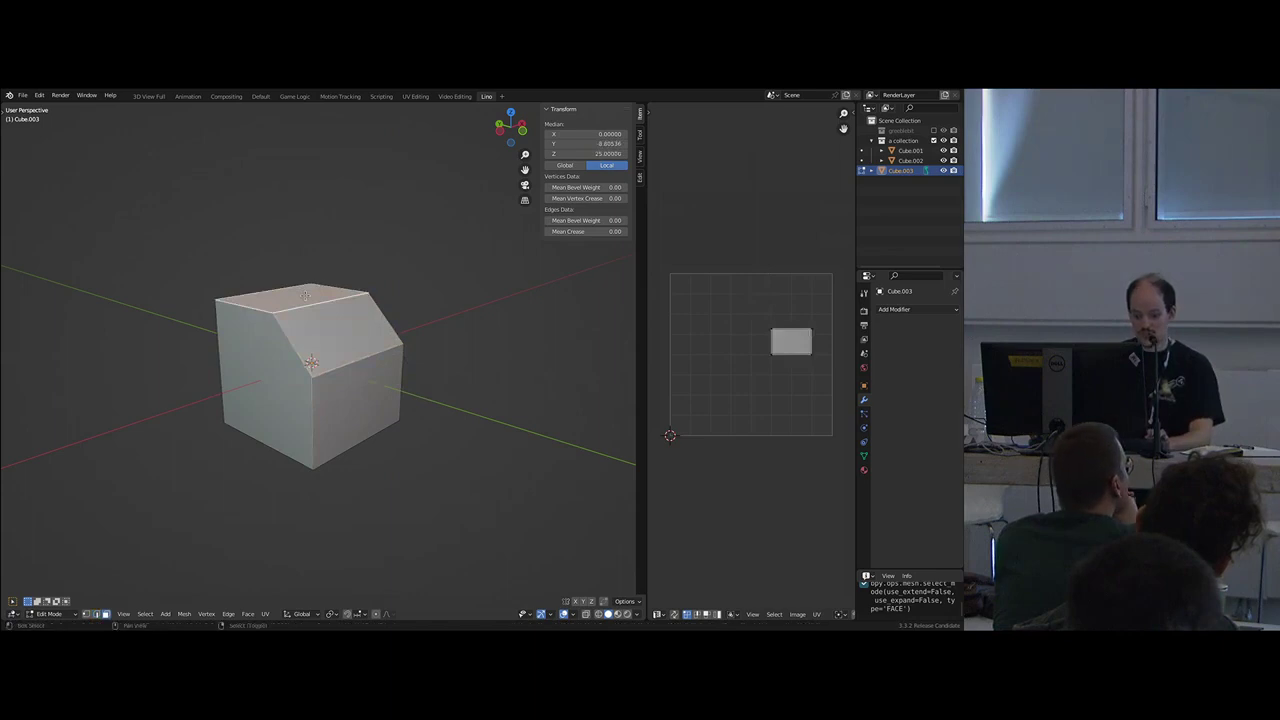
pyautogui.hotkey('shift', 'd')
pyautogui.rightClick(305, 296)
pyautogui.press('h')
# - Lower the cube's visible top and sloped faces along Z, and reveal the hidden copy of the top face
pyautogui.rightClick(321, 325)
pyautogui.keyDown('shift'); pyautogui.rightClick(290, 299); pyautogui.keyUp('shift')
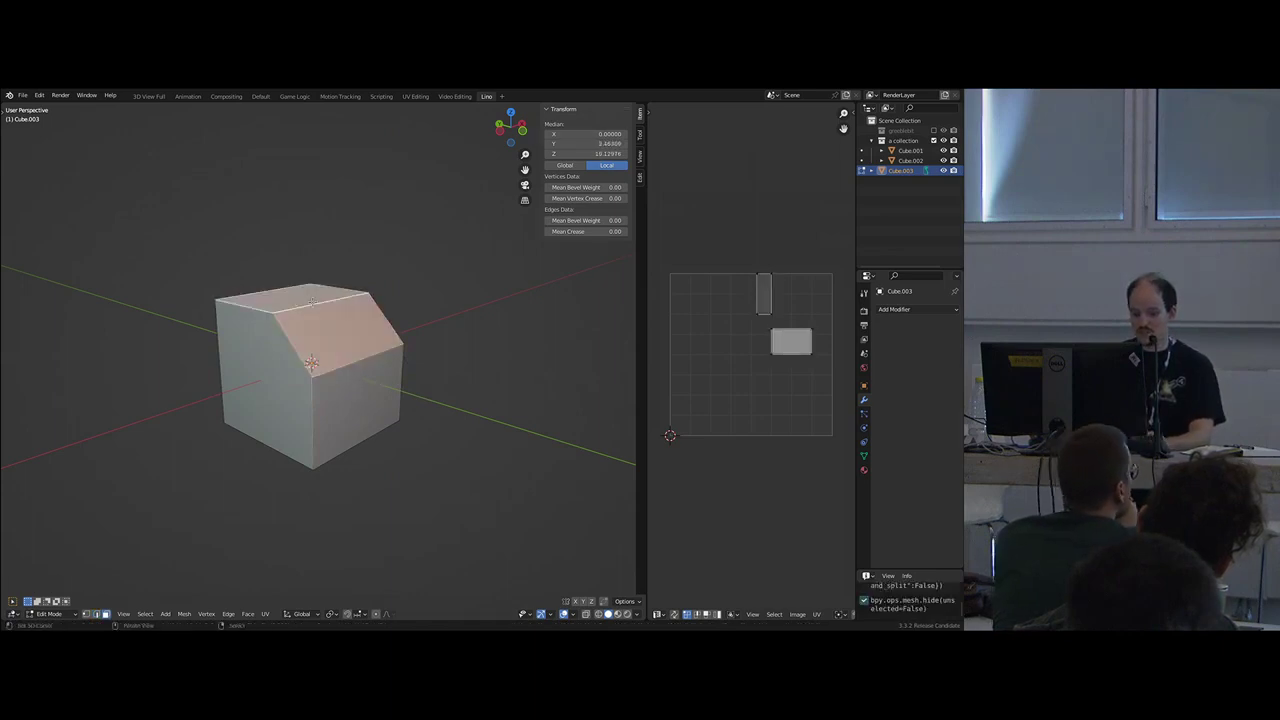
pyautogui.press('g')
pyautogui.press('z')
pyautogui.click(298, 350)
pyautogui.hotkey('alt', 'h')
# - Bridge the gap between the revealed top face and the lowered top face with new vertical walls
pyautogui.rightClick(312, 345)
pyautogui.moveTo(314, 344); pyautogui.dragTo(372, 383, button='middle')
pyautogui.keyDown('shift'); pyautogui.rightClick(311, 288); pyautogui.keyUp('shift')
pyautogui.hotkey('ctrl', 'e')
pyautogui.click(309, 311)
pyautogui.click(367, 320)
pyautogui.press('Tab')
pyautogui.scroll(-3, 365, 345)
# - Duplicate the block's front vertical wall face in place and scale the copy to 0.2 along X
pyautogui.press('Tab')
pyautogui.scroll(5, 375, 368)
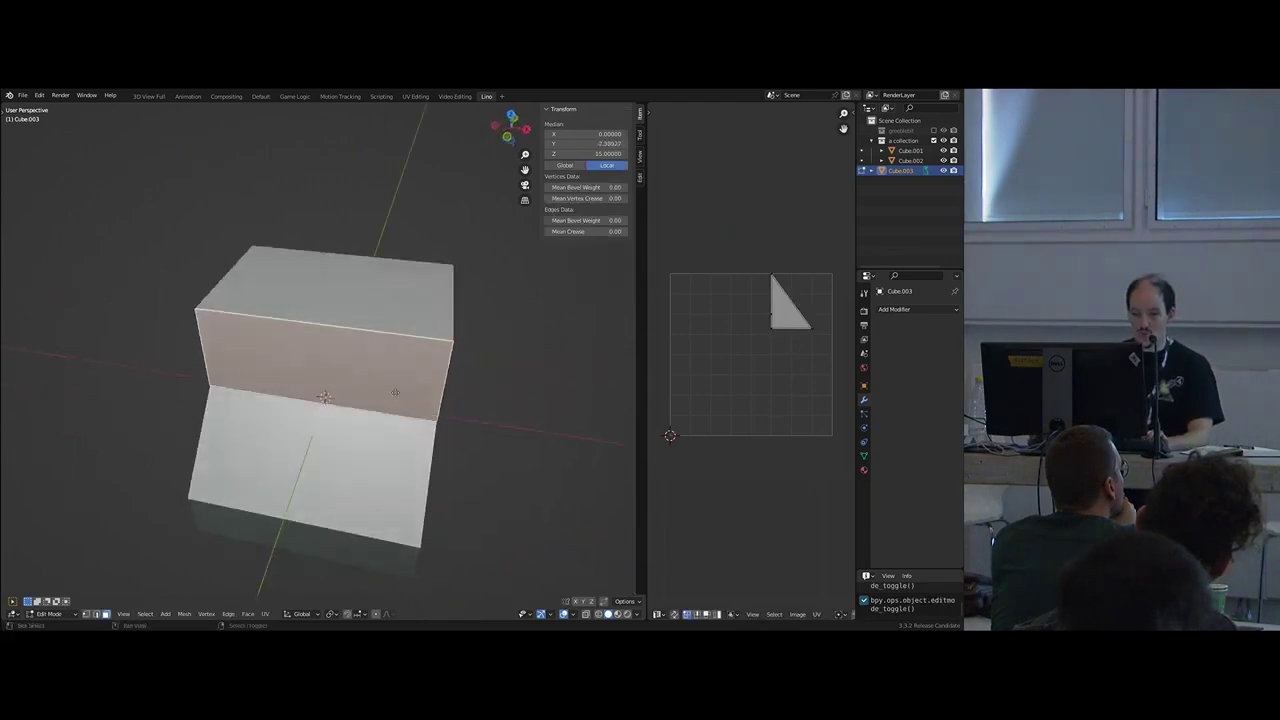
pyautogui.hotkey('shift', 'd')
pyautogui.rightClick(371, 402)
pyautogui.press('s')
pyautogui.press('x')
pyautogui.write('.389')
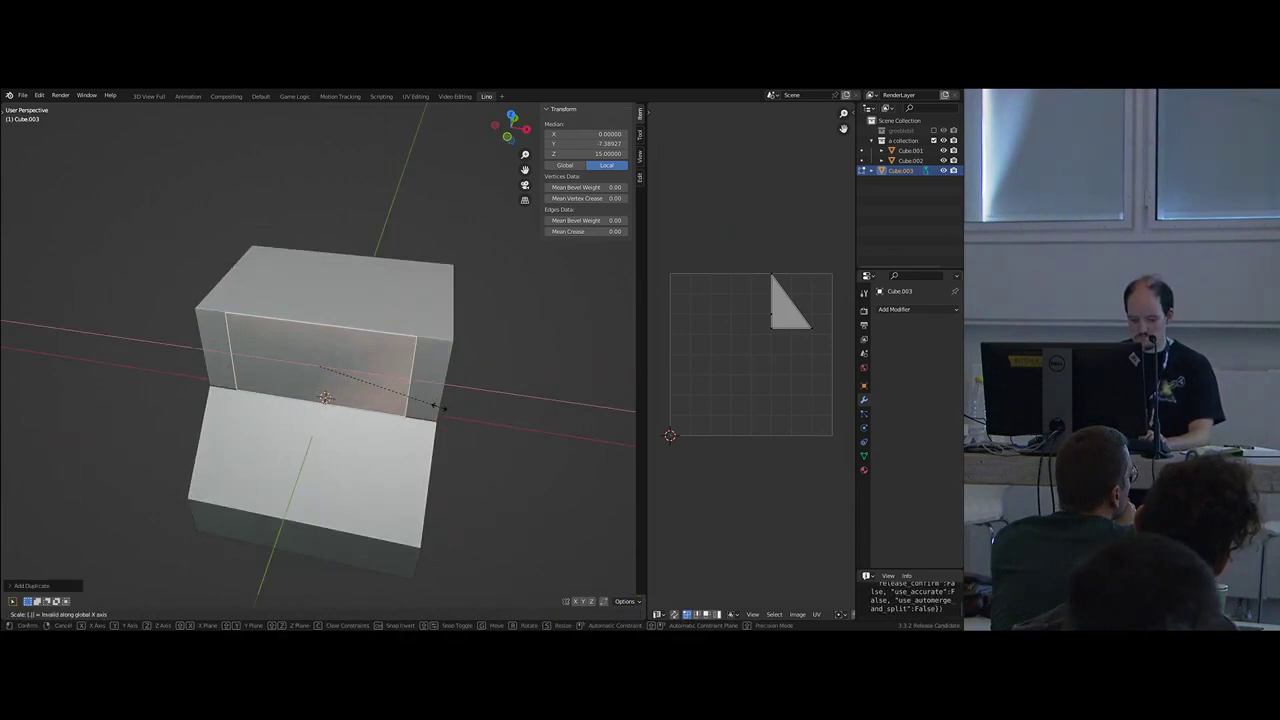
pyautogui.write('2')
pyautogui.press('Return')
pyautogui.moveTo(320, 372); pyautogui.dragTo(400, 395, button='middle')
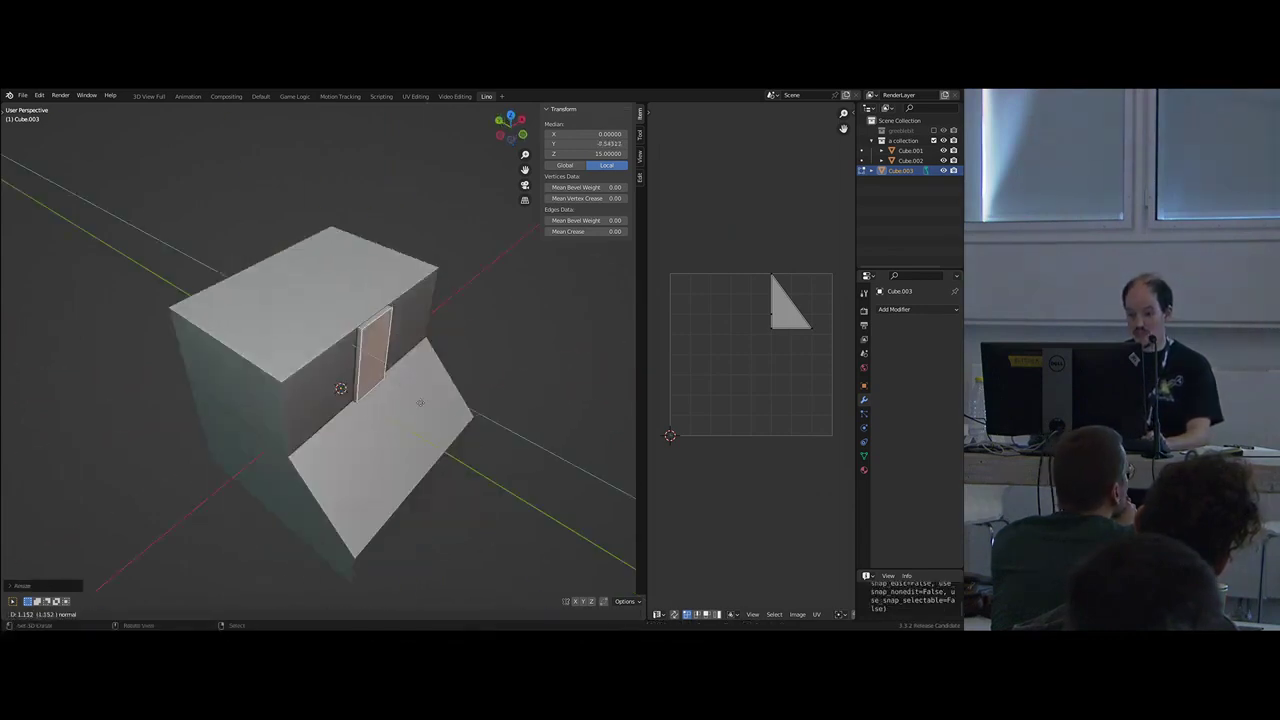
# - Extrude the narrow face outward and adjust its depth along Y so the pillar juts over the slope, and return to Object Mode
pyautogui.press('e')
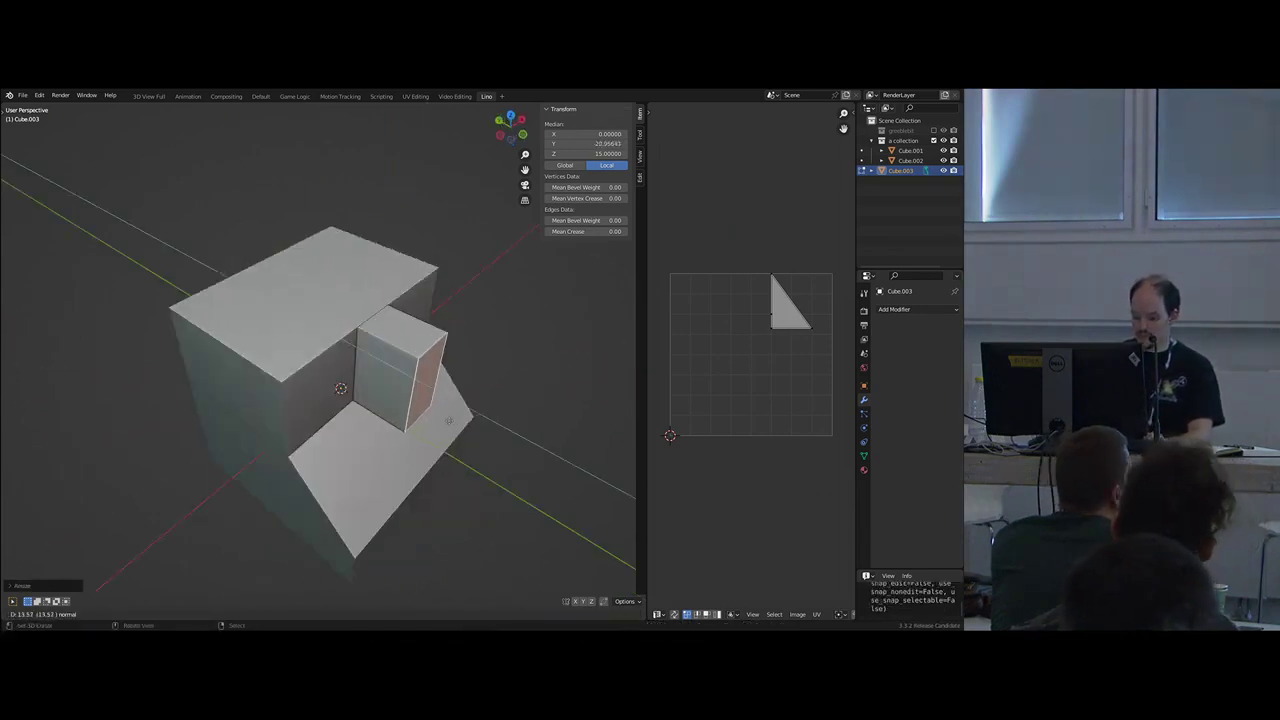
pyautogui.click(433, 423)
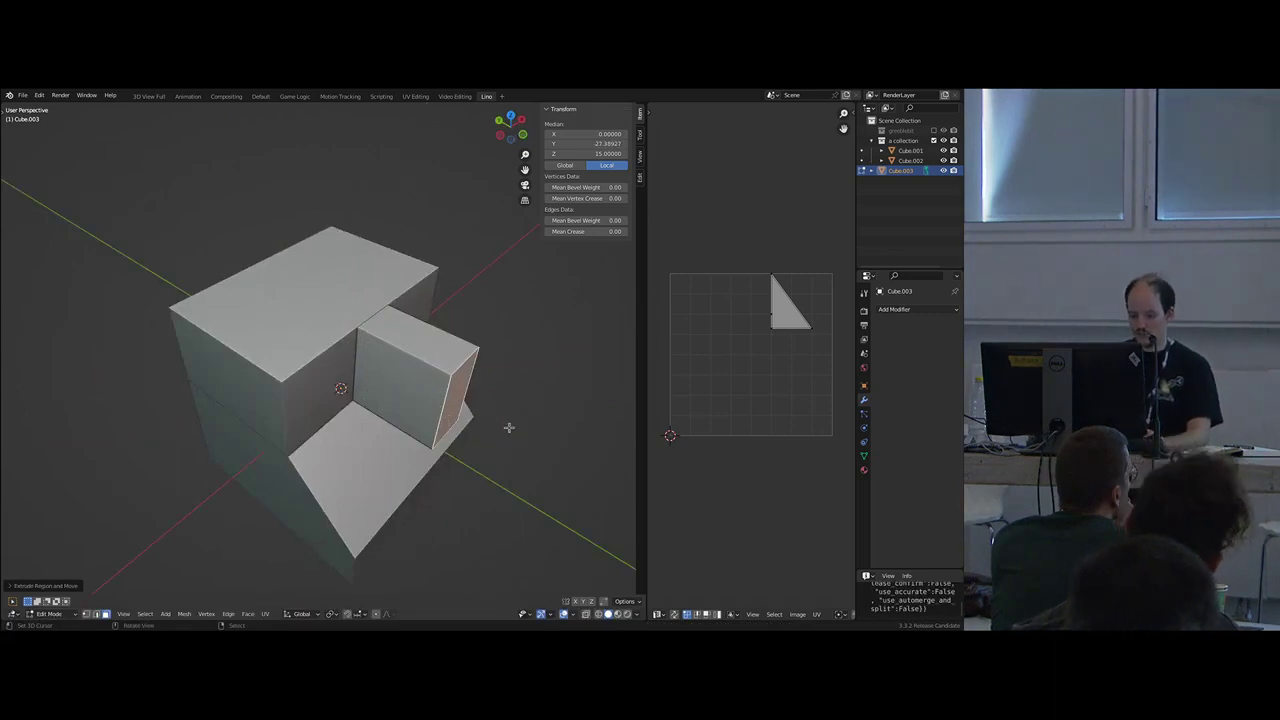
pyautogui.press('g')
pyautogui.press('y')
pyautogui.click(469, 418)
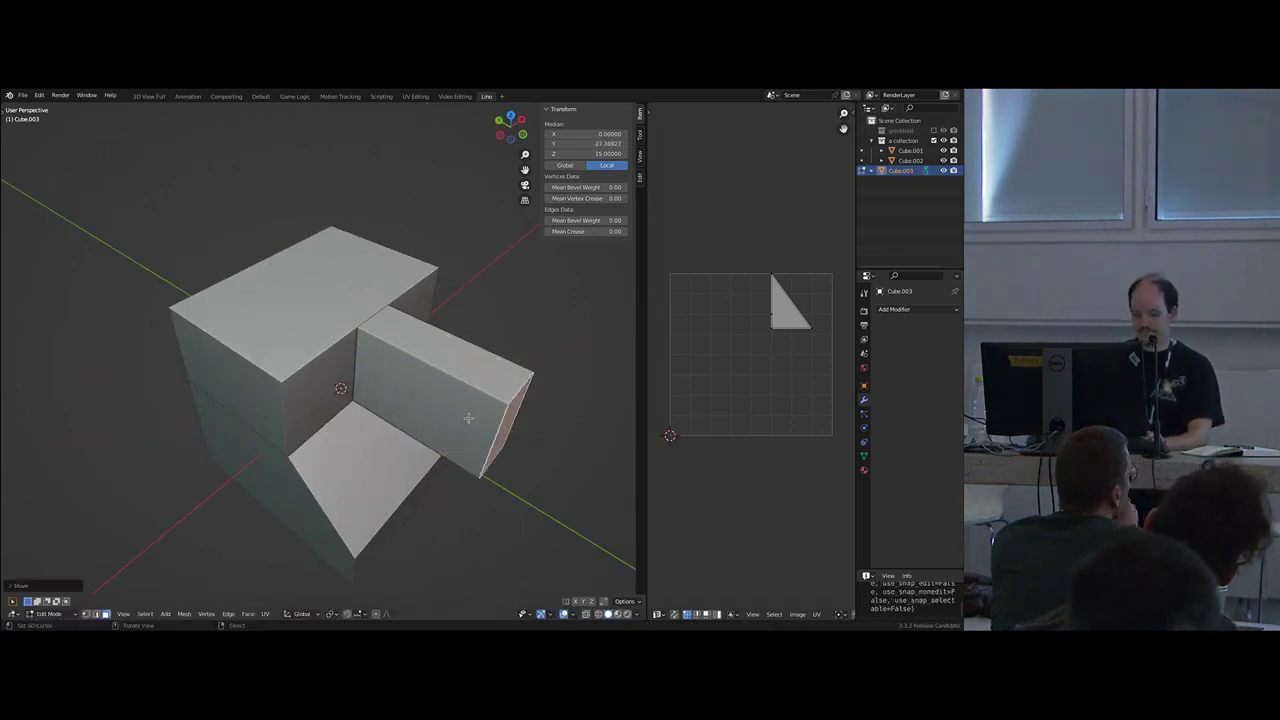
pyautogui.press('g')
pyautogui.press('y')
pyautogui.click(465, 450)
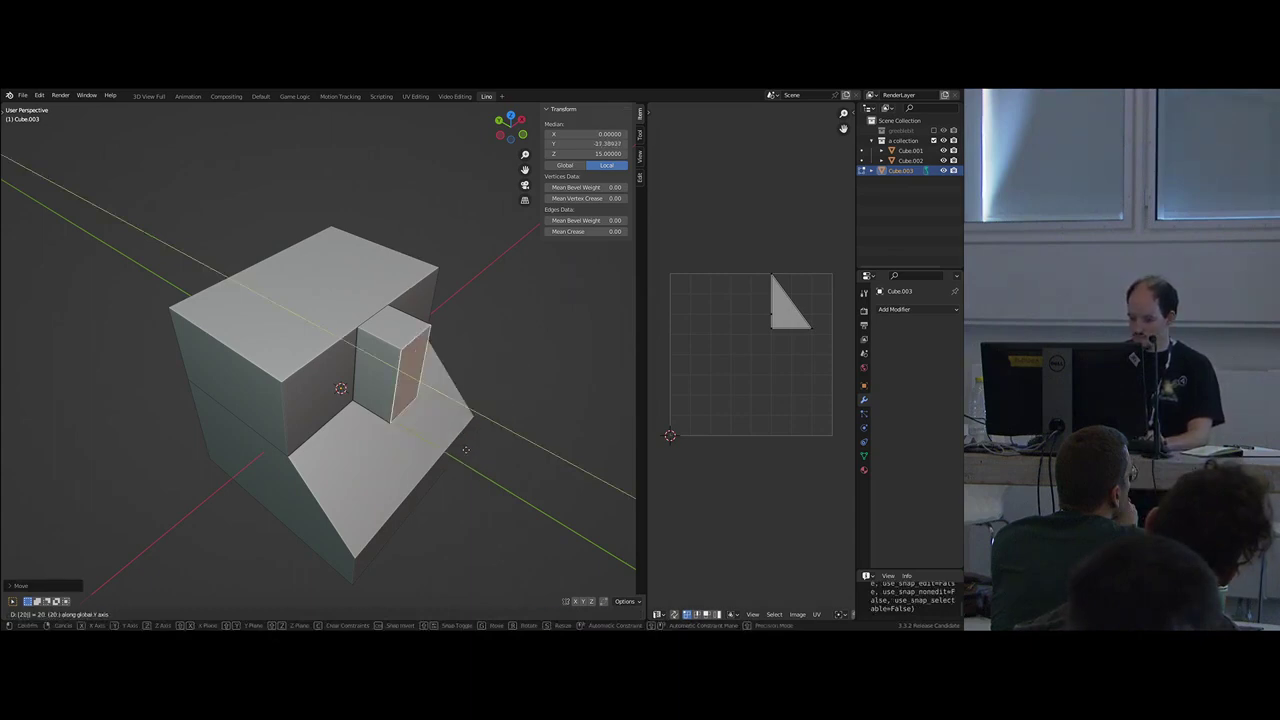
pyautogui.moveTo(443, 457); pyautogui.dragTo(407, 430, button='middle')
pyautogui.press('Tab')
pyautogui.hotkey('alt', 'a')
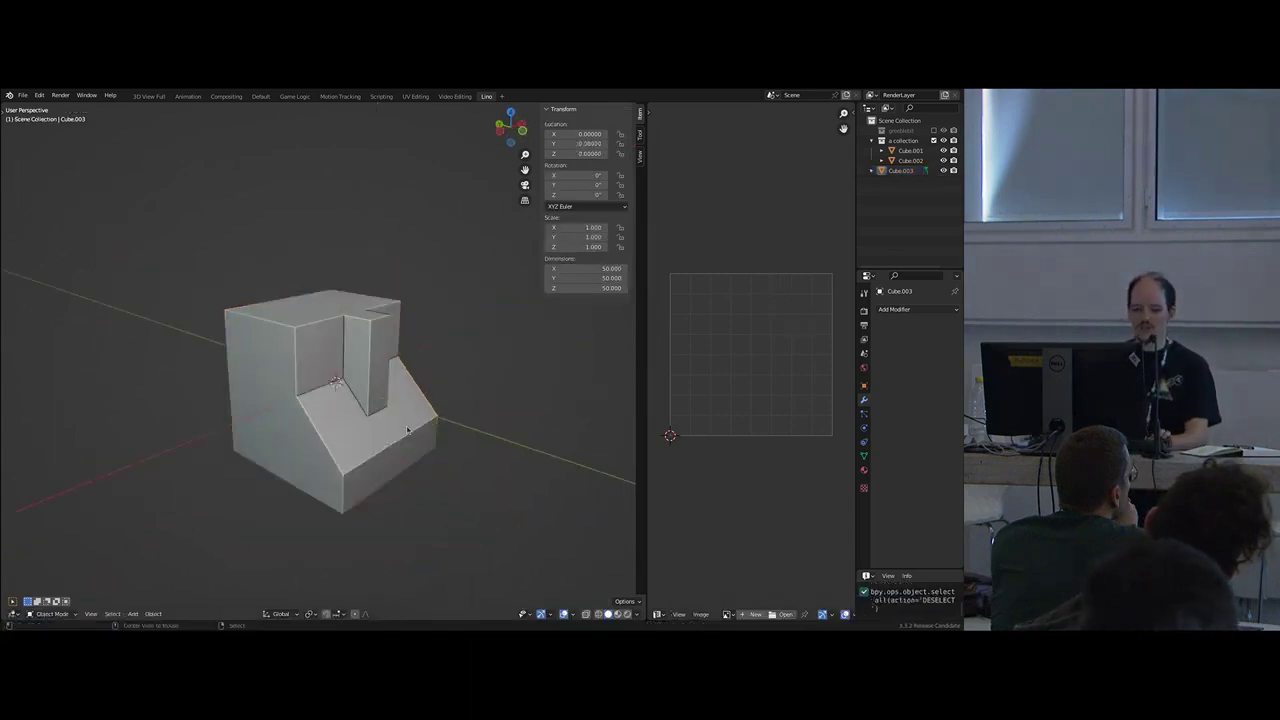
# - Place a linked duplicate of the block beside the original, and delete that copy
pyautogui.click(395, 440)
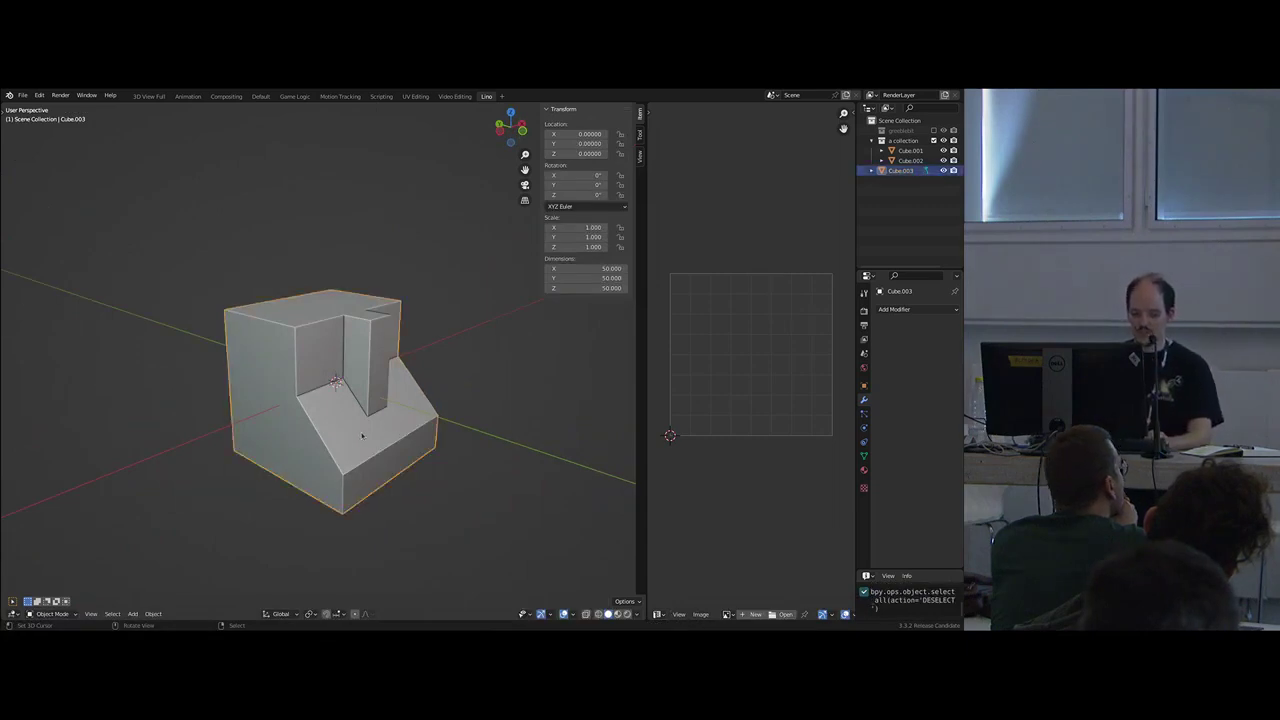
pyautogui.scroll(-4, 395, 440)
pyautogui.hotkey('shift', 'd')
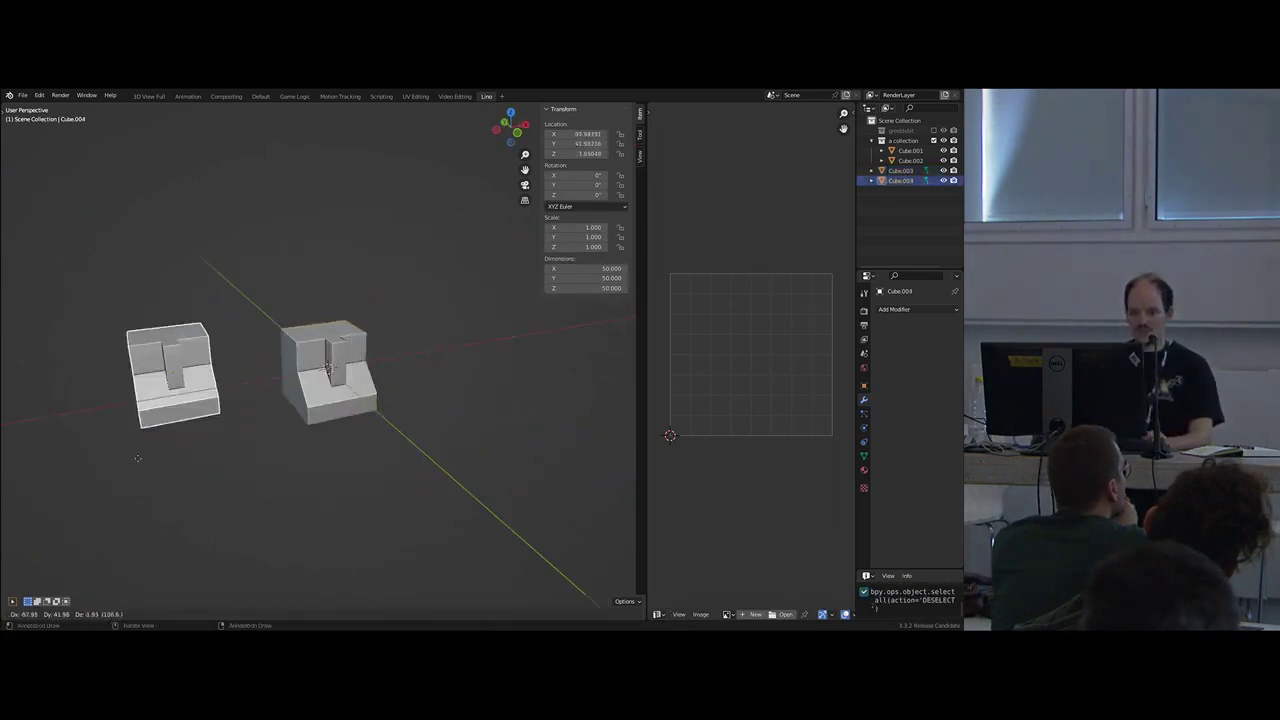
pyautogui.click(408, 410)
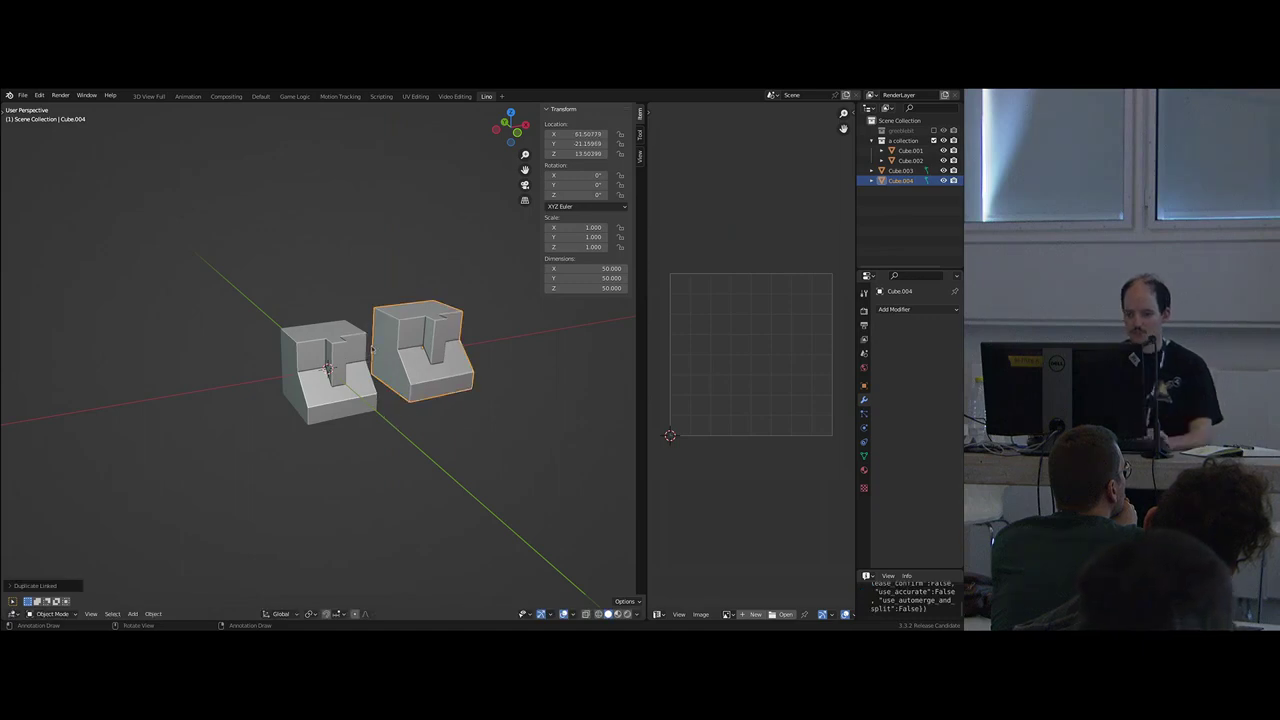
pyautogui.press('Delete')
# - Turn on X-ray display and move the block into a new collection named block_01
pyautogui.scroll(4, 362, 391)
pyautogui.moveTo(343, 425); pyautogui.dragTo(369, 413, button='middle')
pyautogui.hotkey('alt', 'z')
pyautogui.click(285, 410)
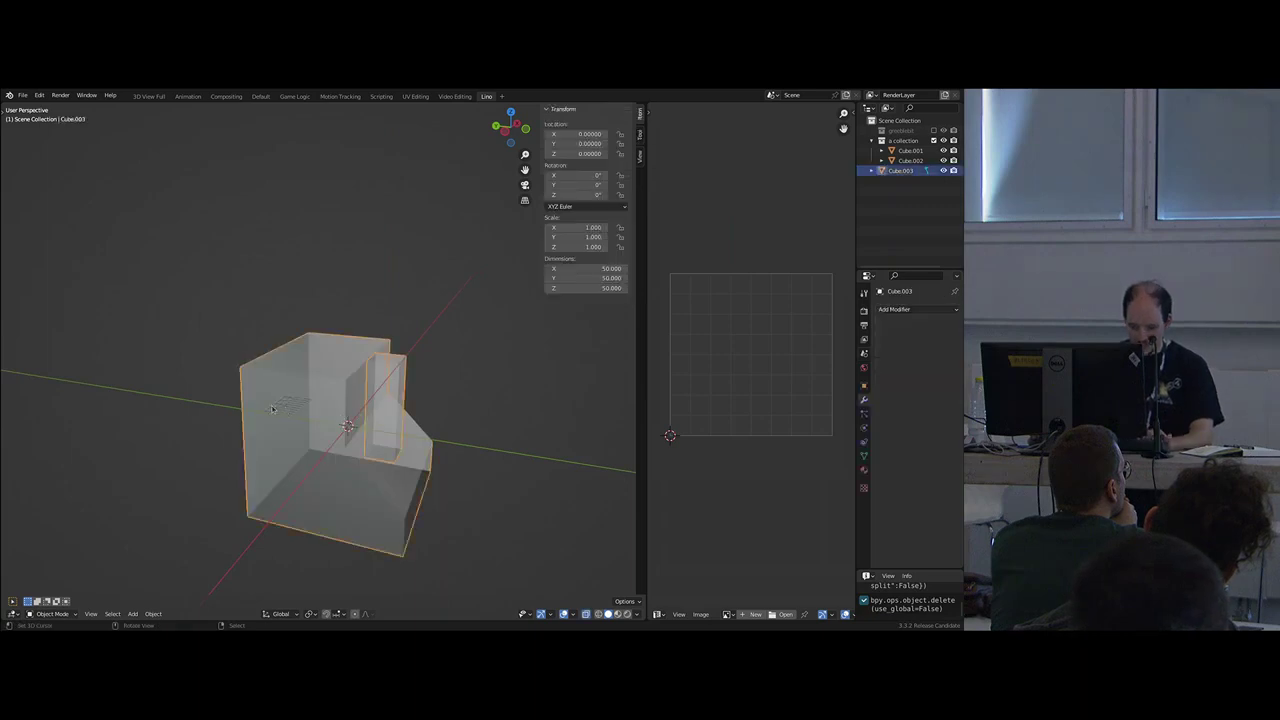
pyautogui.press('m')
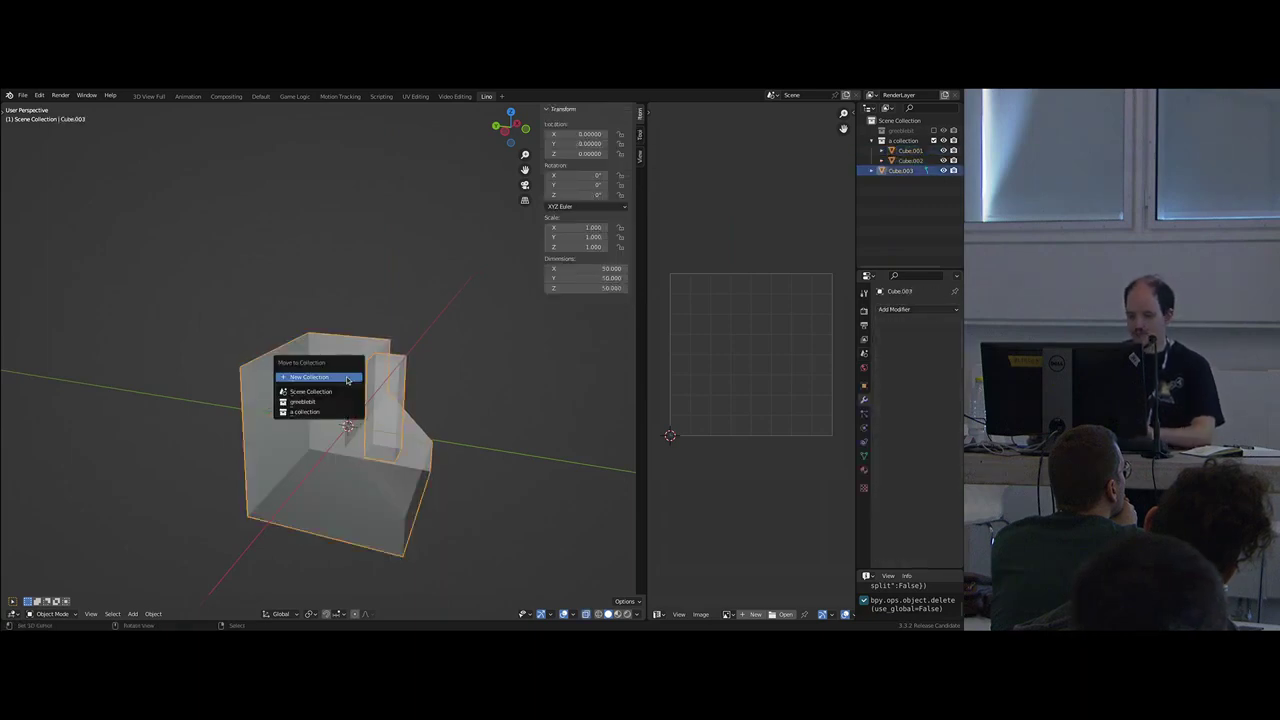
pyautogui.click(346, 378)
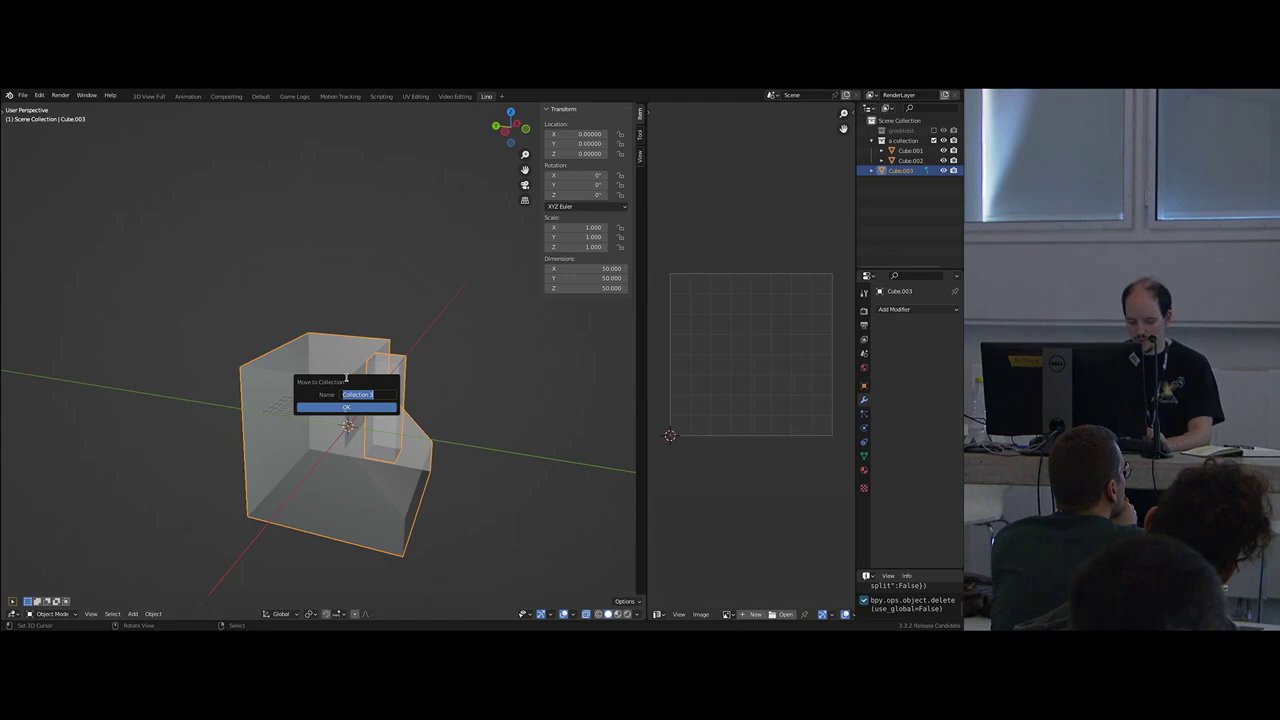
pyautogui.press('Return')
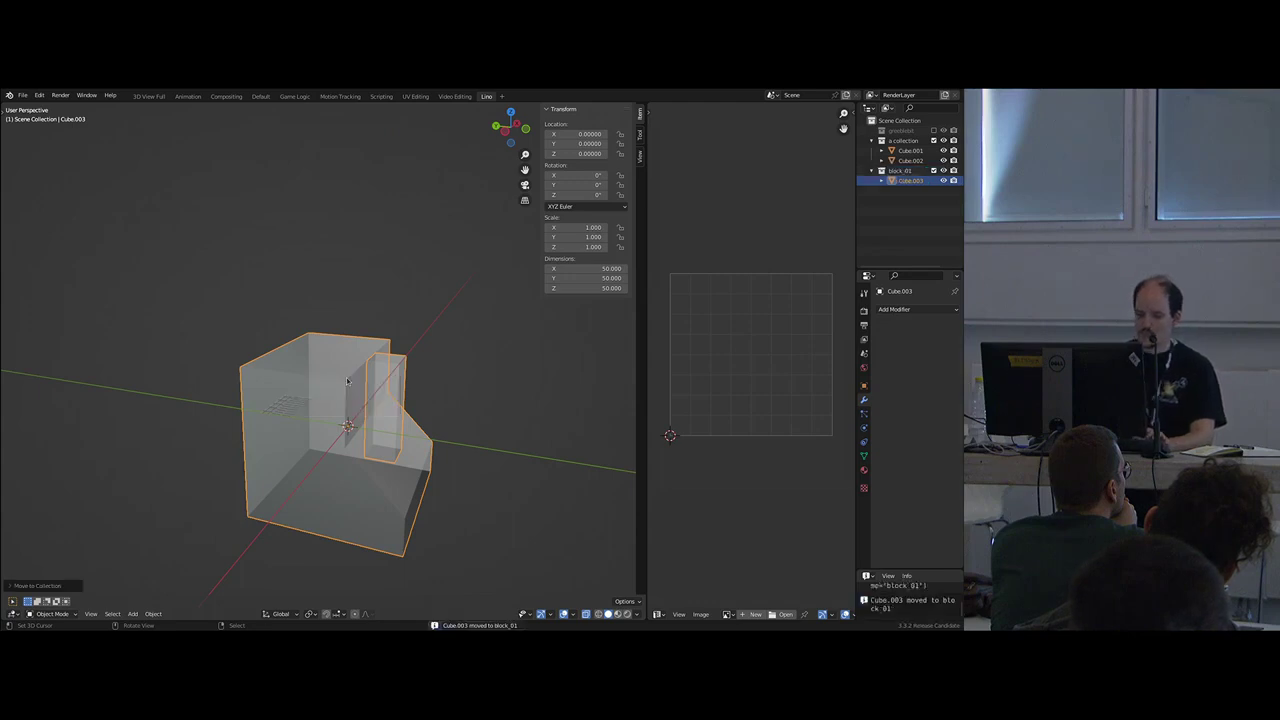
# - Move both greeble panels along Y until they sit in front of the block, and turn X-ray display off
pyautogui.rightClick(293, 412)
pyautogui.keyDown('shift'); pyautogui.rightClick(280, 411); pyautogui.keyUp('shift')
pyautogui.press('g')
pyautogui.press('y')
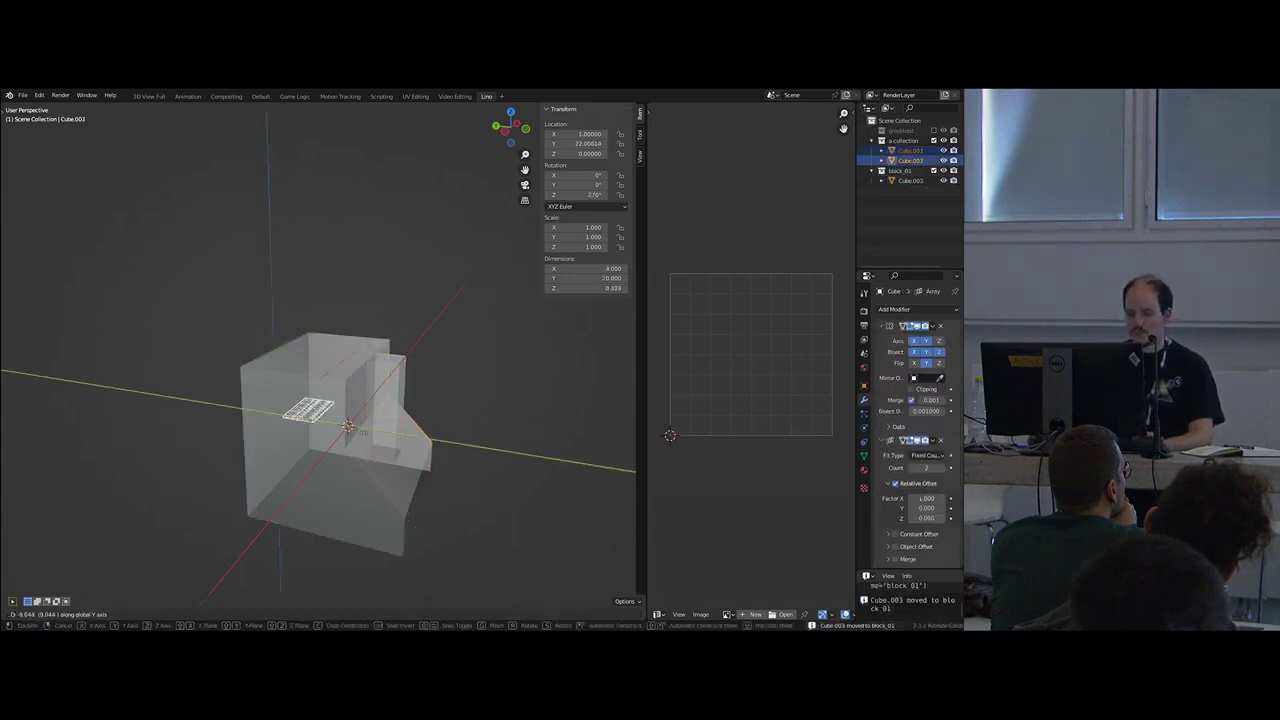
pyautogui.click(427, 449)
pyautogui.hotkey('alt', 'z')
# - Rotate both greeble panels 90° about the X axis so they stand upright
pyautogui.moveTo(427, 449); pyautogui.dragTo(442, 427, button='middle')
pyautogui.press('r')
pyautogui.press('x')
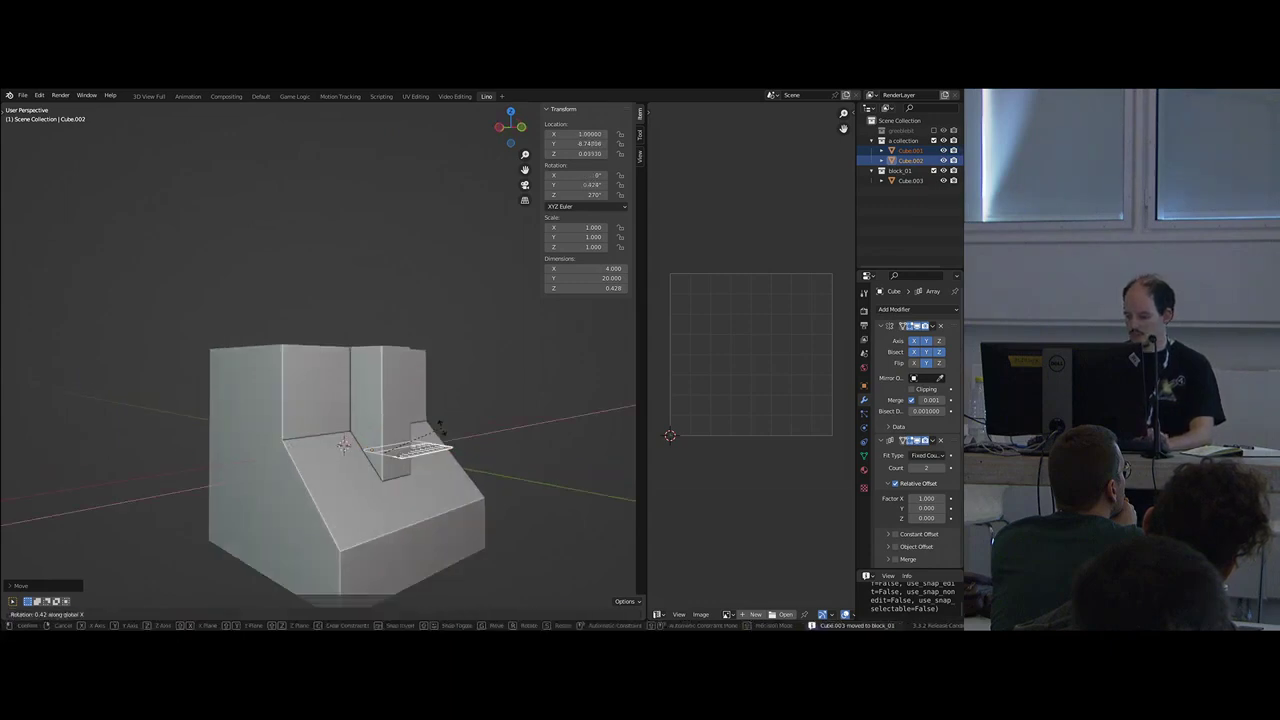
pyautogui.press('Return')
# - In front view, align both greeble panels with the outer upper corner of the block's recessed wall
pyautogui.press('KP_1')
pyautogui.scroll(3, 400, 443)
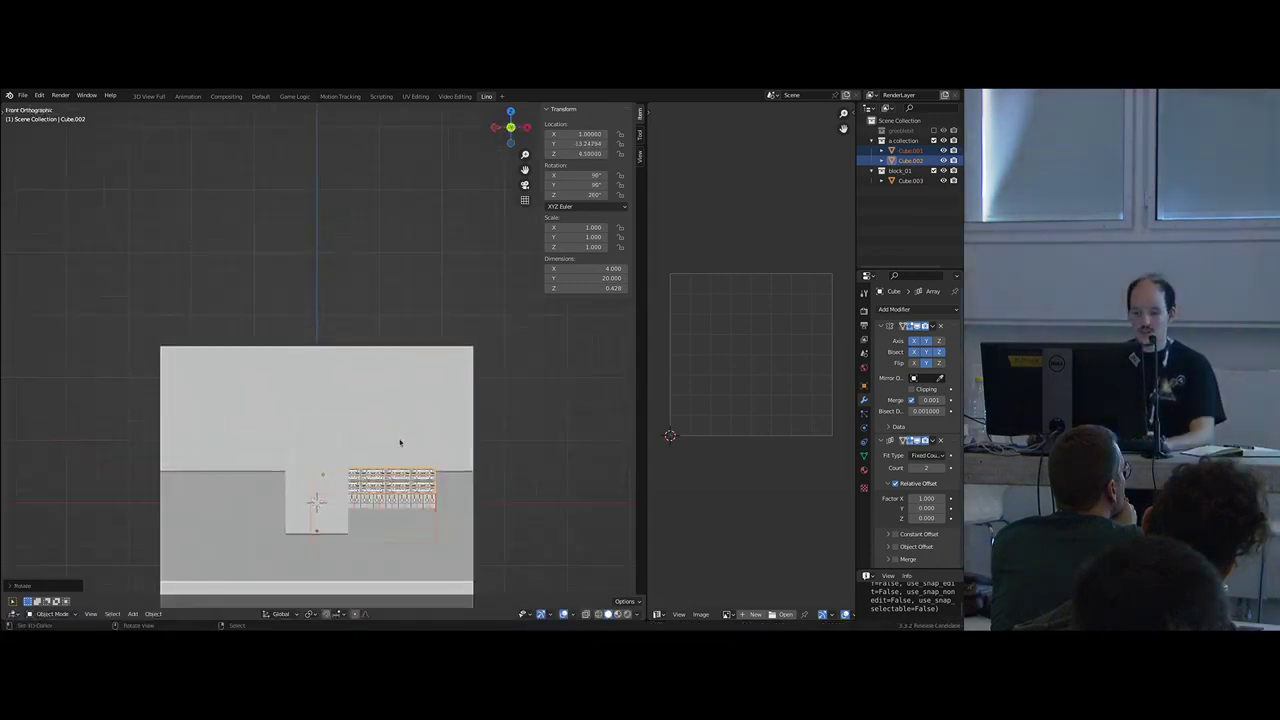
pyautogui.press('g')
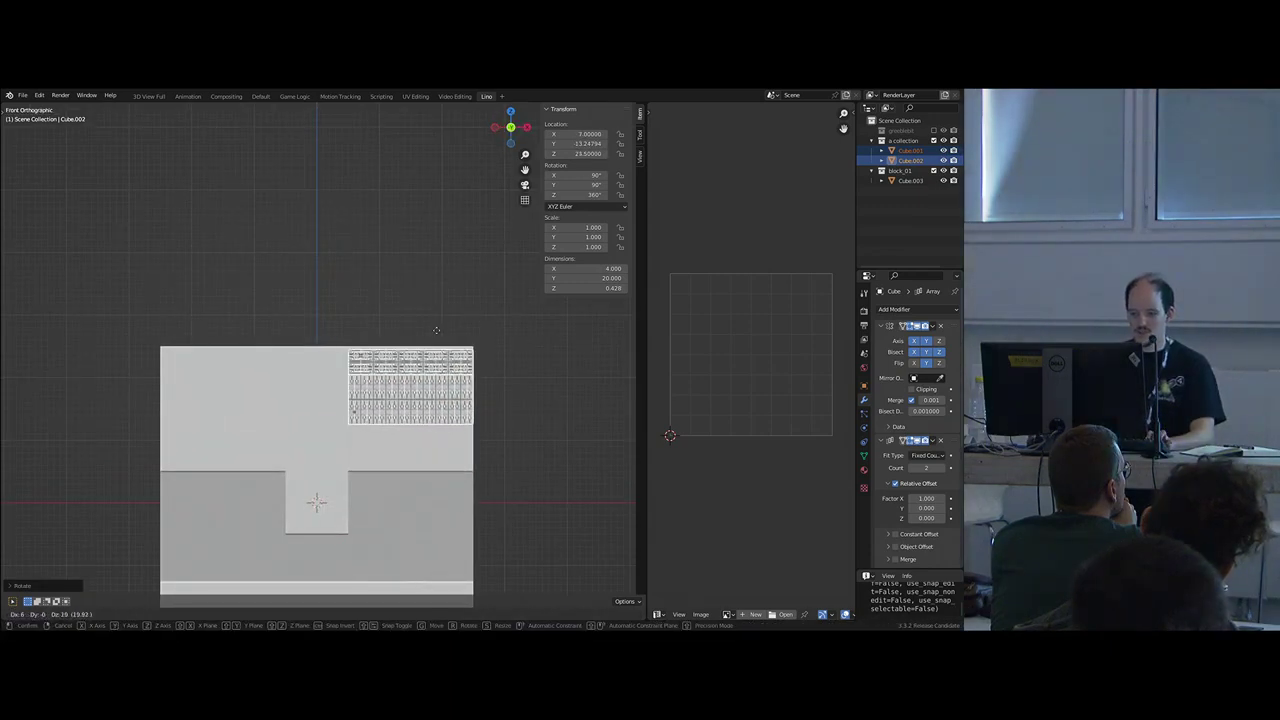
pyautogui.click(436, 334)
pyautogui.keyDown('shift'); pyautogui.moveTo(436, 334); pyautogui.dragTo(354, 308, button='middle'); pyautogui.keyUp('shift')
pyautogui.scroll(3, 420, 366)
pyautogui.press('g')
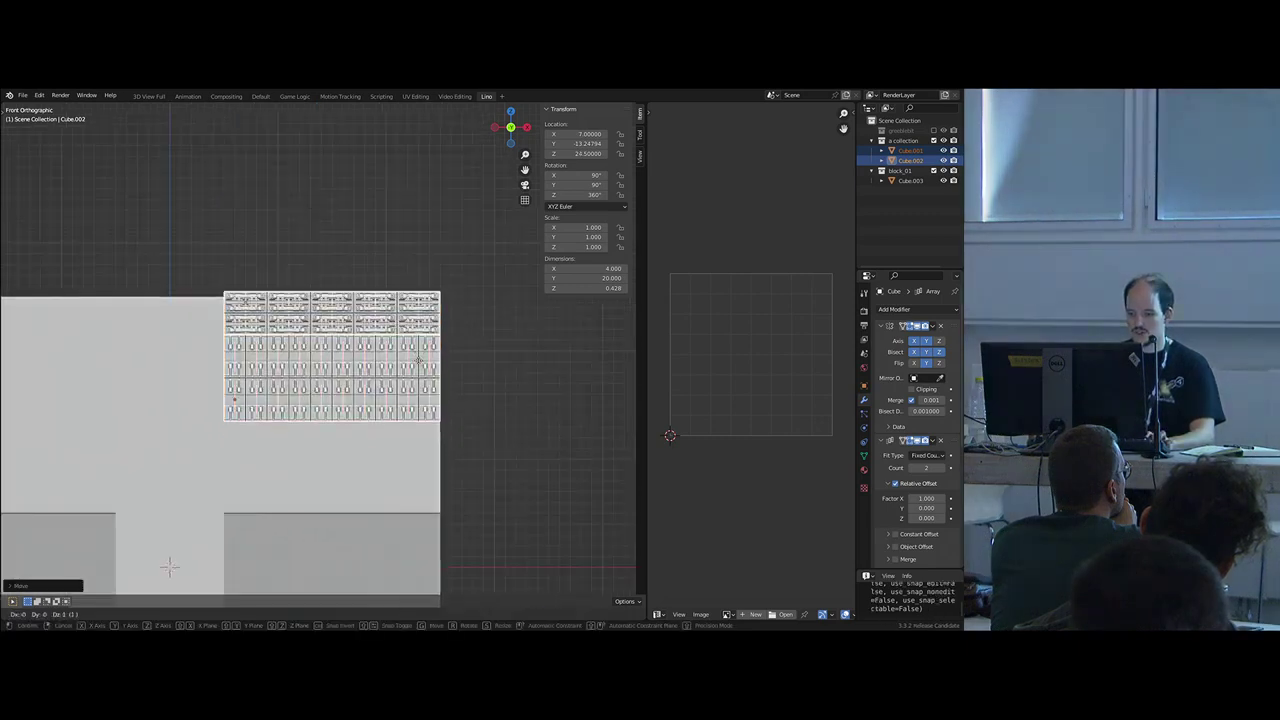
pyautogui.click(417, 360)
# - Move both greeble panels along Y back toward the block's recessed vertical wall
pyautogui.scroll(-3, 371, 380)
pyautogui.moveTo(370, 378)
pyautogui.mouseDown(button='middle')
pyautogui.moveTo(320, 386)
pyautogui.moveTo(436, 386)
pyautogui.moveTo(345, 380)
pyautogui.mouseUp(button='middle')
pyautogui.press('g')
pyautogui.press('y')
pyautogui.click(374, 398)
pyautogui.scroll(3, 436, 386)
pyautogui.press('g')
pyautogui.press('y')
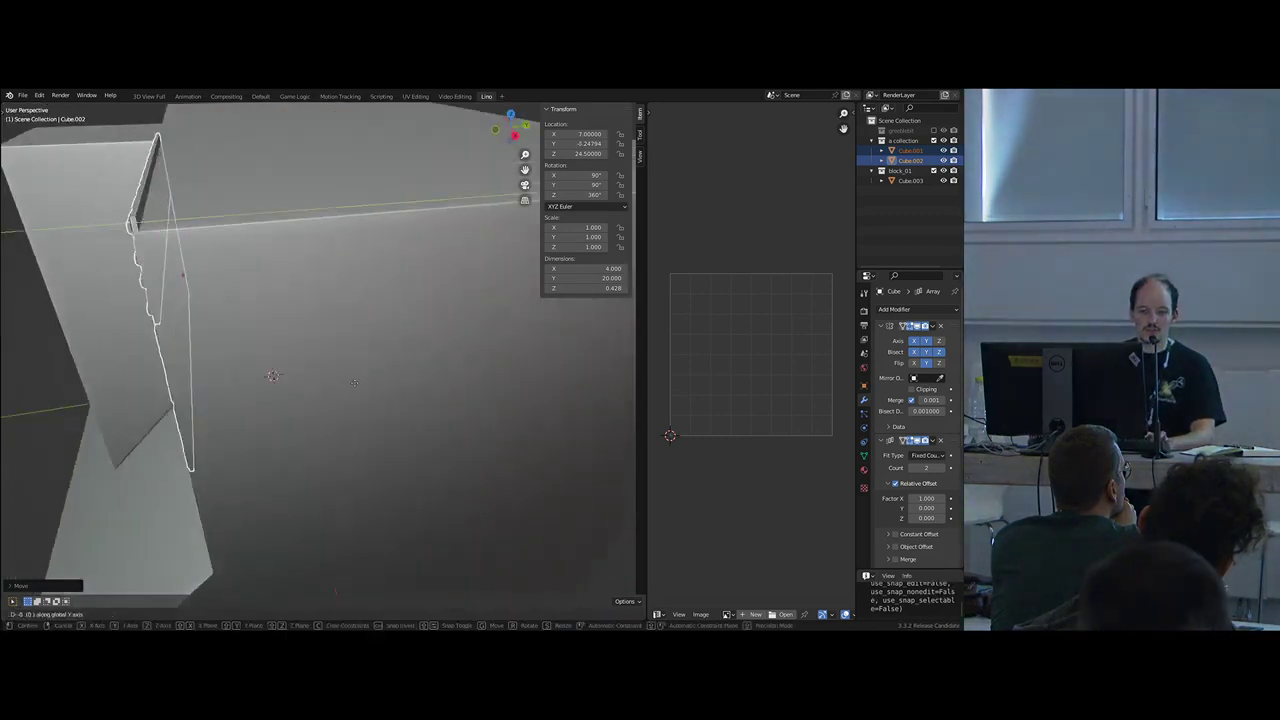
pyautogui.click(323, 370)
# - Reselect both greeble panels and fine-tune their Y and Z positions so they sit flush on the wall under its top edge
pyautogui.rightClick(322, 369)
pyautogui.press('Tab')
pyautogui.moveTo(266, 346); pyautogui.dragTo(291, 342, button='middle')
pyautogui.press('Tab')
pyautogui.rightClick(291, 340)
pyautogui.keyDown('shift'); pyautogui.rightClick(294, 270); pyautogui.keyUp('shift')
pyautogui.moveTo(294, 272); pyautogui.dragTo(272, 284, button='middle')
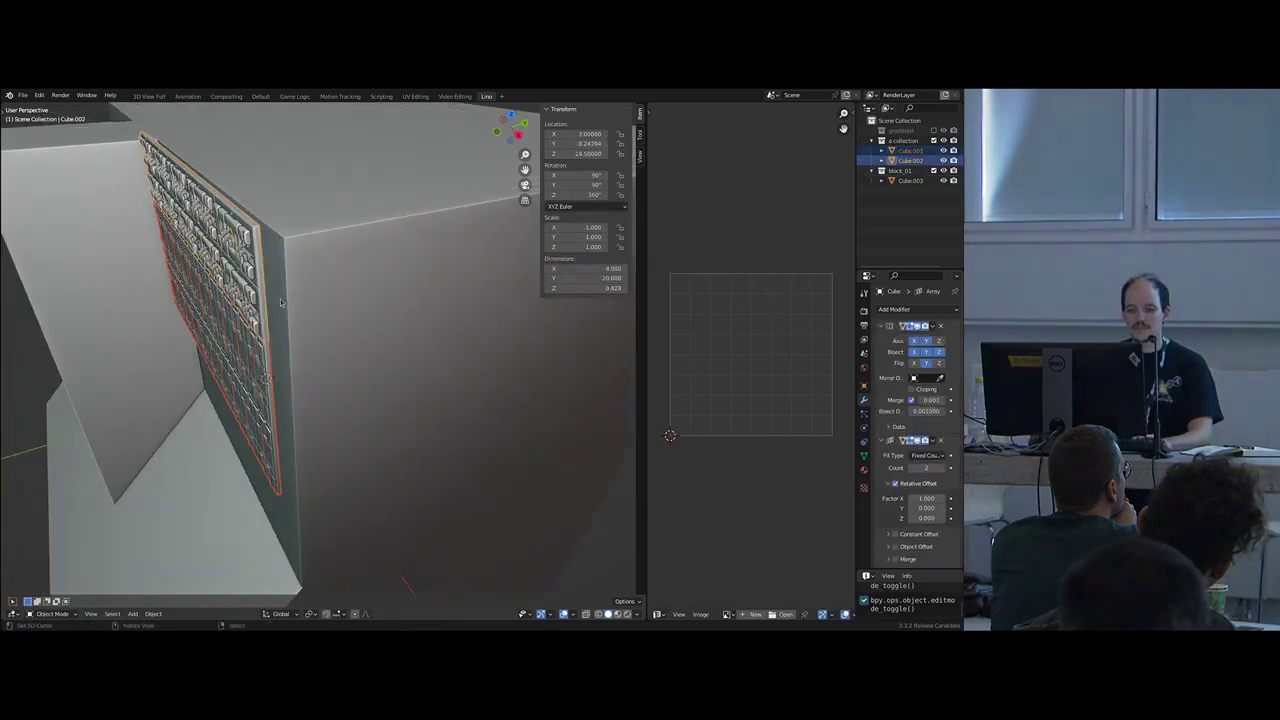
pyautogui.press('g')
pyautogui.press('y')
pyautogui.click(286, 292)
pyautogui.press('g')
pyautogui.press('z')
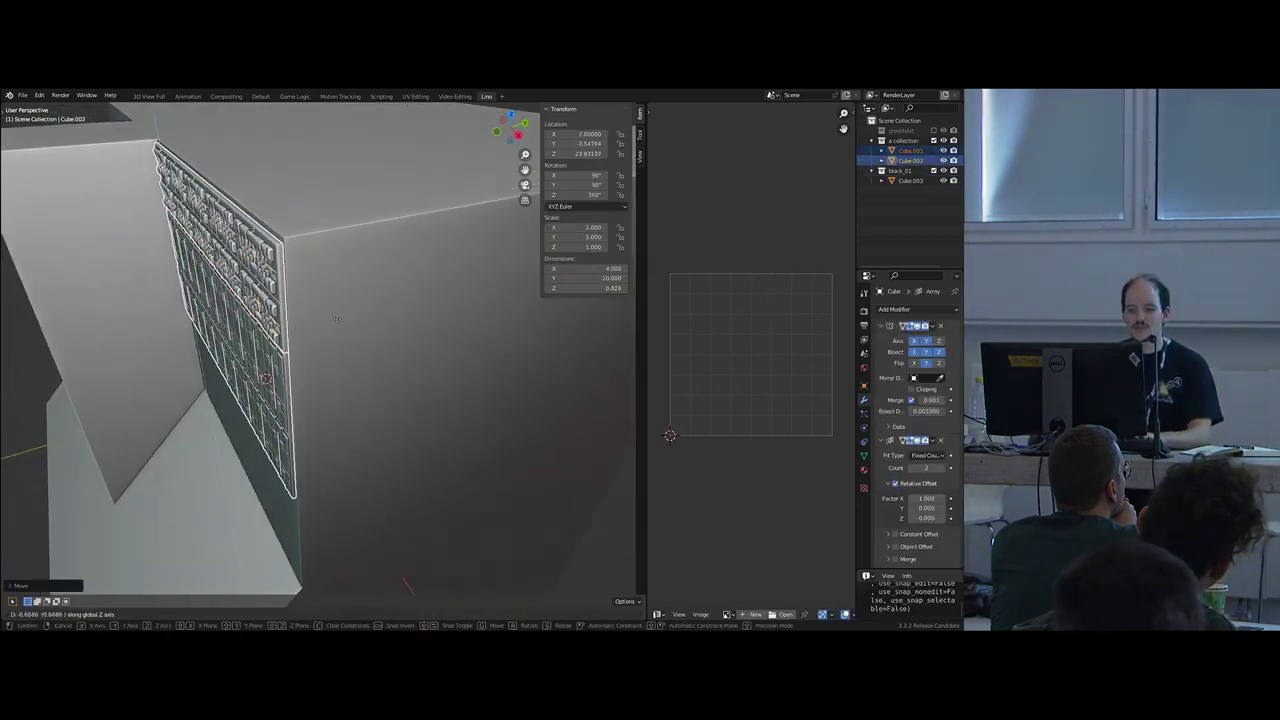
pyautogui.click(340, 286)
pyautogui.moveTo(340, 286); pyautogui.dragTo(360, 357, button='middle')
pyautogui.hotkey('alt', 'a')
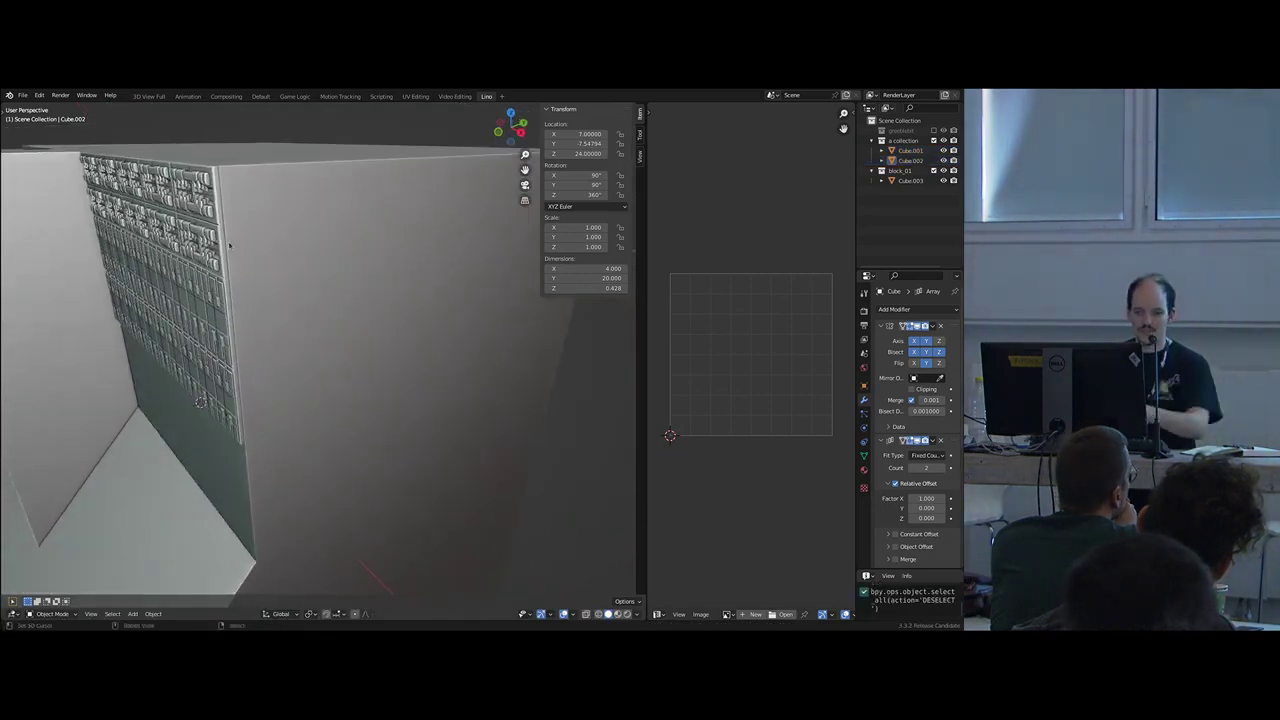
# - Create a linked duplicate of the lower greeble panel and place it directly beneath at Z 7
pyautogui.moveTo(232, 244); pyautogui.dragTo(250, 306, button='middle')
pyautogui.click(250, 306)
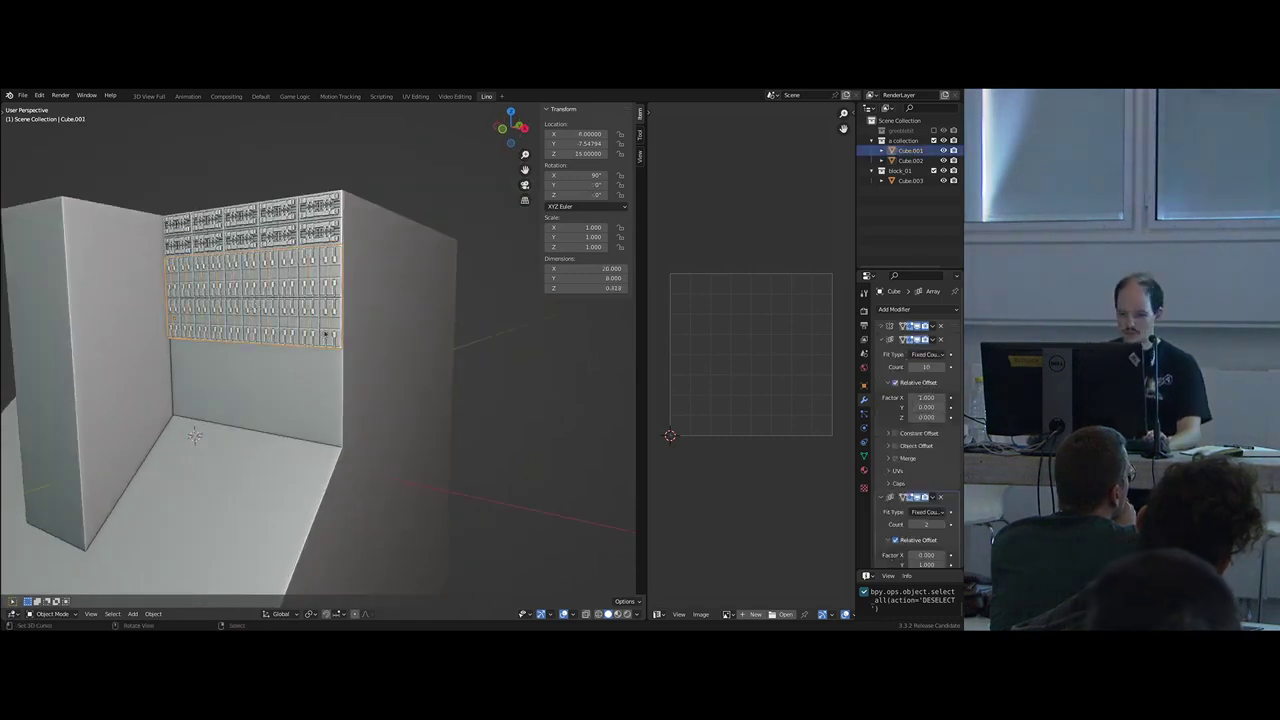
pyautogui.hotkey('alt', 'd')
pyautogui.press('z')
pyautogui.click(340, 386)
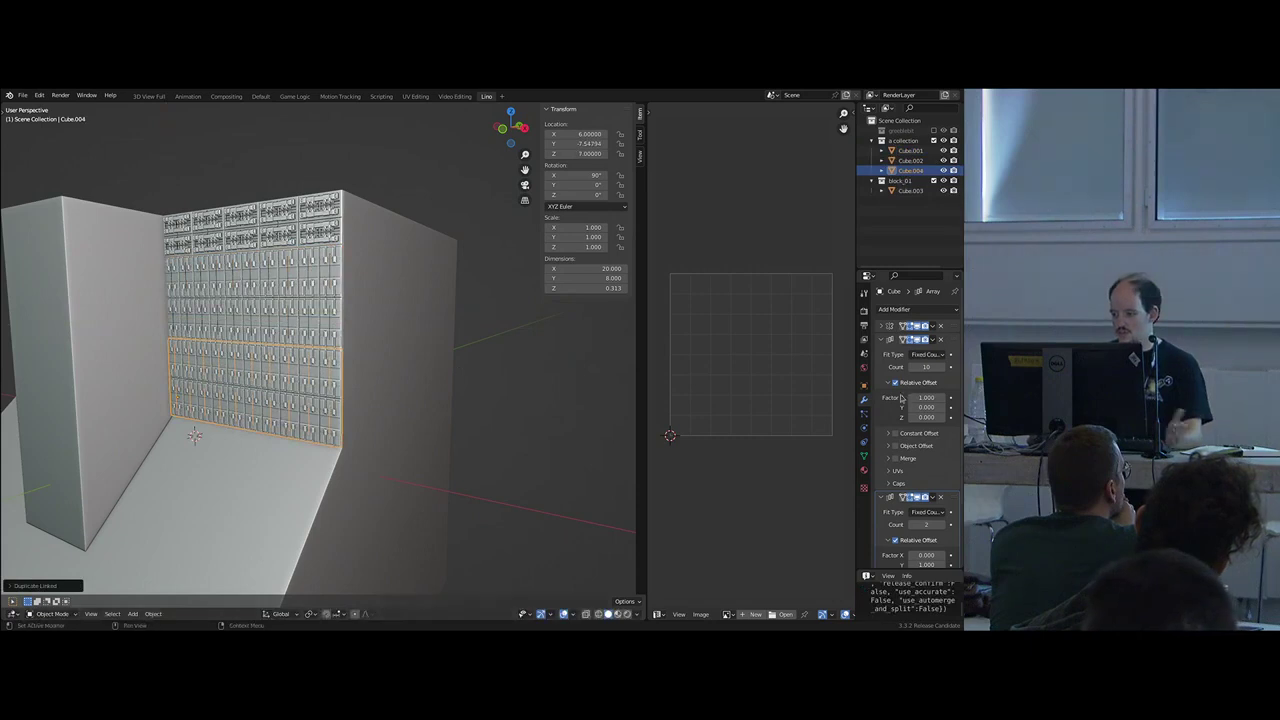
# - Toggle the Y bisect flip in the Mirror modifier of the duplicated lower panel to change its pattern
pyautogui.click(881, 327)
pyautogui.click(924, 364)
pyautogui.moveTo(463, 387); pyautogui.dragTo(353, 396, button='middle')
pyautogui.hotkey('alt', 'a')
# - Shift the middle and lower greeble panels 4 units along X to free a strip beside the pillar
pyautogui.click(275, 316)
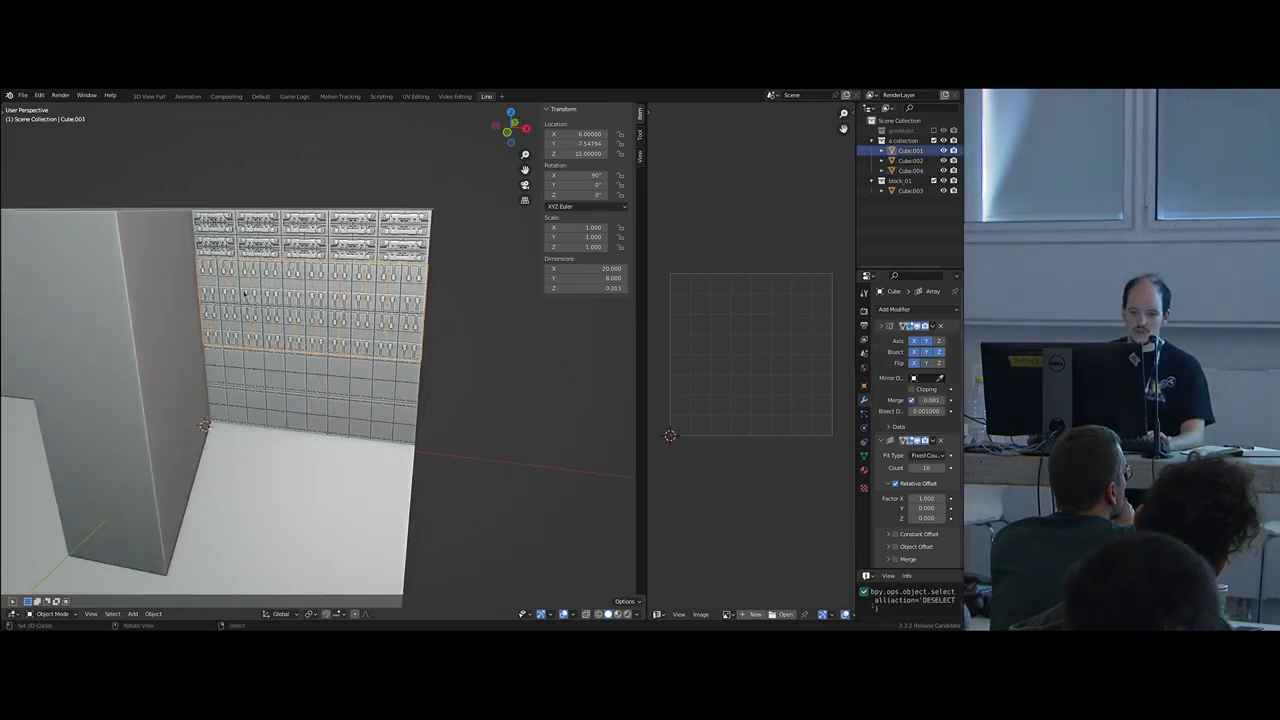
pyautogui.press('g')
pyautogui.press('x')
pyautogui.press('4')
pyautogui.click(295, 388)
# - Create a linked duplicate of the top greeble panel and move it 16 units down along Z
pyautogui.click(299, 248)
pyautogui.keyDown('shift'); pyautogui.moveTo(294, 292); pyautogui.dragTo(316, 295, button='middle'); pyautogui.keyUp('shift')
pyautogui.hotkey('alt', 'd')
pyautogui.rightClick(316, 295)
pyautogui.press('g')
pyautogui.press('z')
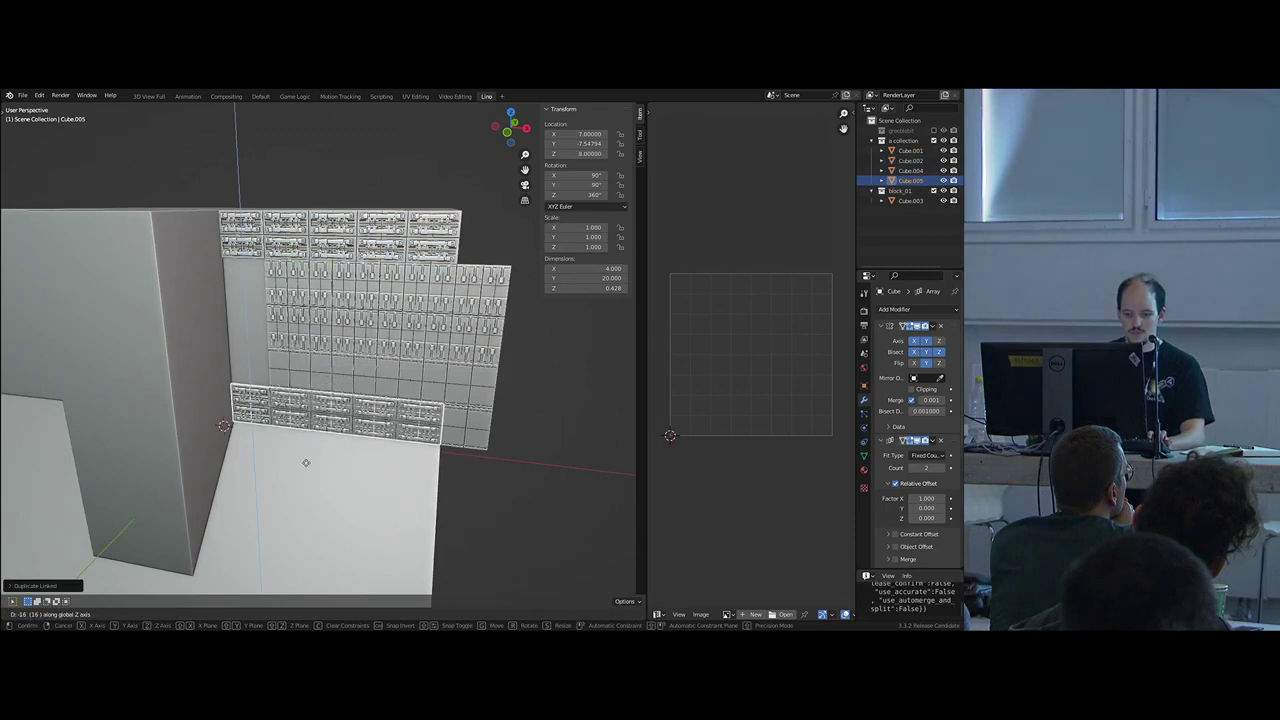
pyautogui.click(306, 461)
# - Disable the X and Y bisect flips in the Mirror modifier of the duplicated top panel
pyautogui.click(913, 363)
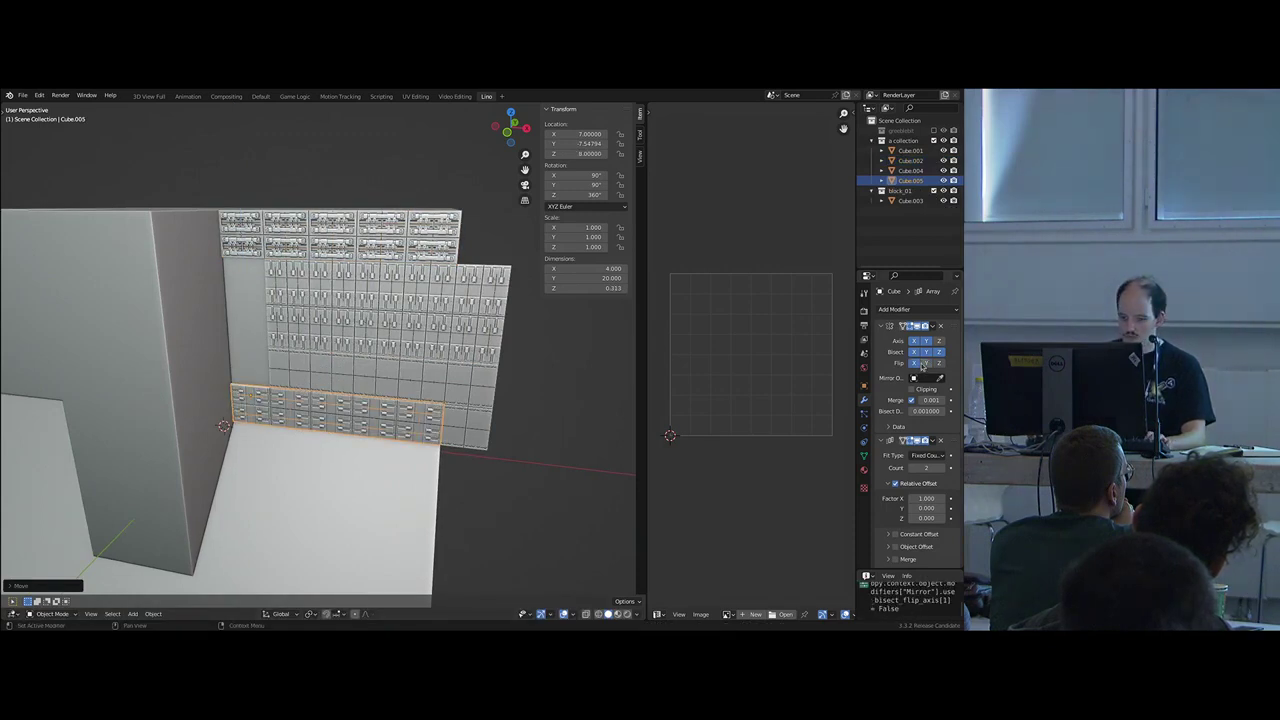
pyautogui.click(913, 363)
pyautogui.keyDown('shift'); pyautogui.moveTo(386, 455); pyautogui.dragTo(446, 431, button='middle'); pyautogui.keyUp('shift')
pyautogui.scroll(2, 446, 431)
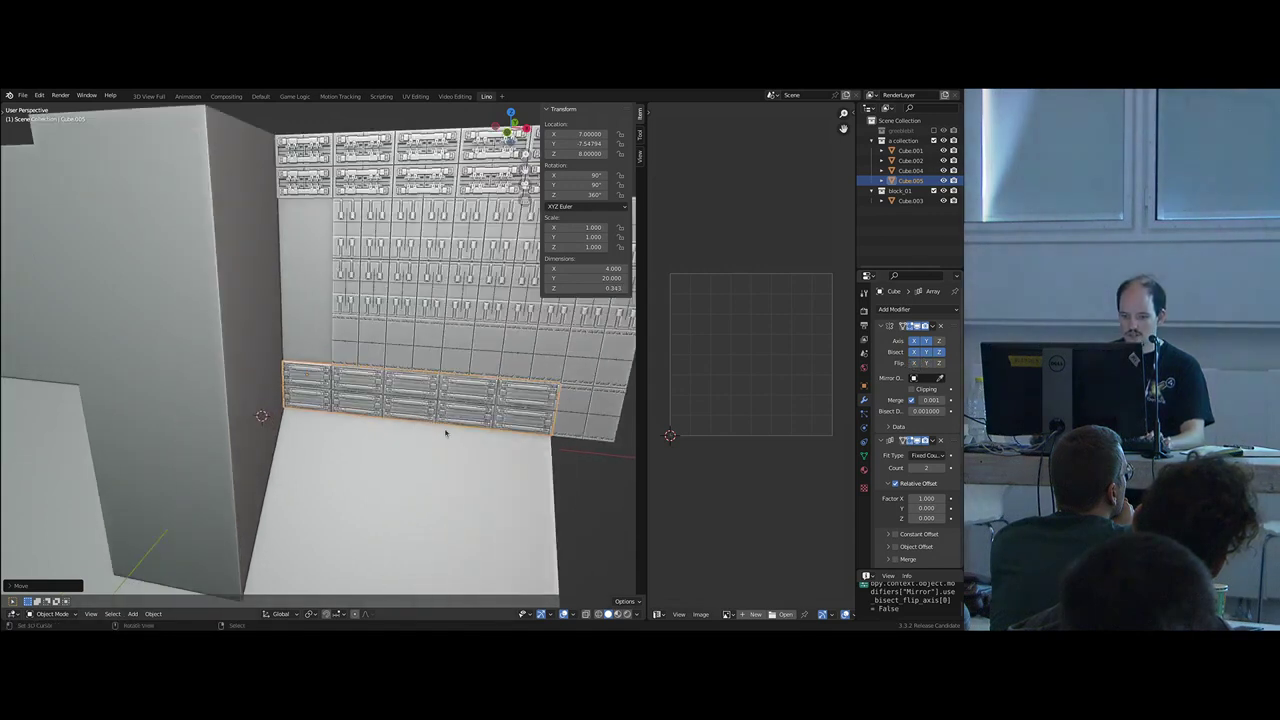
# - Rotate the duplicated panel 90° about Y and fit it as a vertical strip in the gap beside the pillar
pyautogui.write('rx')
pyautogui.write('90')
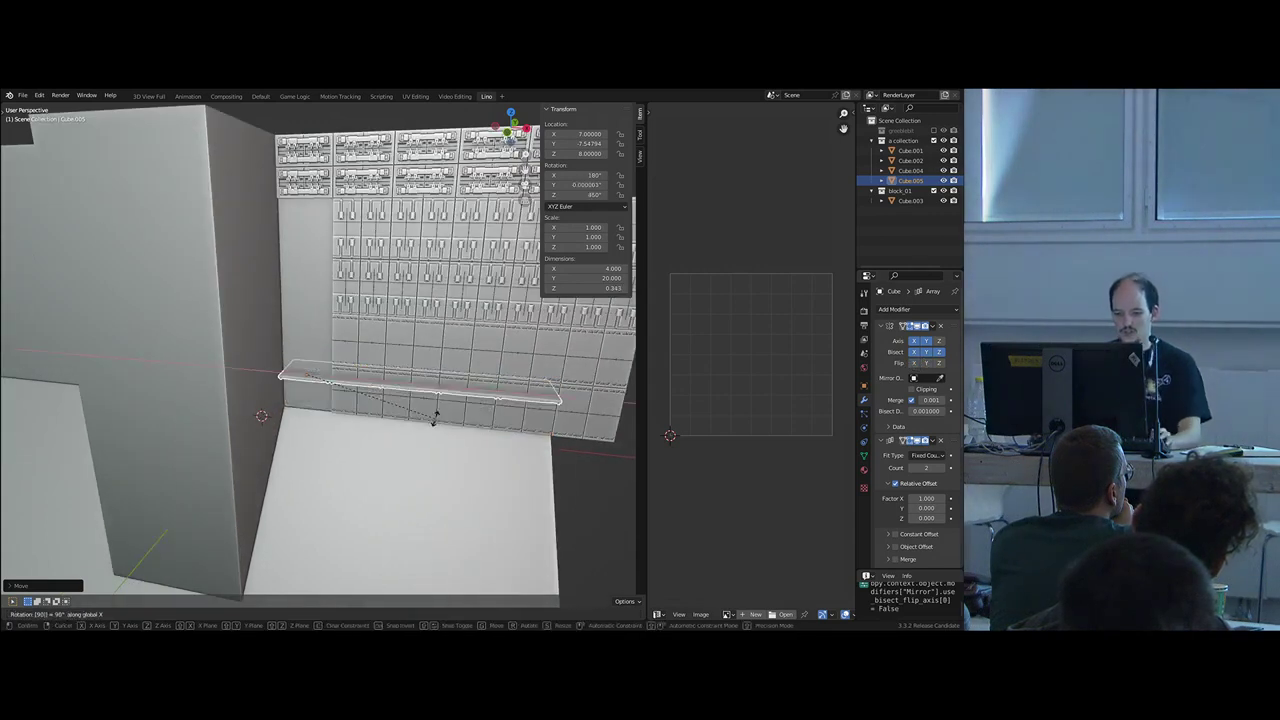
pyautogui.write('y')
pyautogui.click(408, 443)
pyautogui.press('g')
pyautogui.press('z')
pyautogui.click(380, 267)
pyautogui.press('g')
pyautogui.press('x')
pyautogui.click(389, 261)
pyautogui.keyDown('shift'); pyautogui.moveTo(387, 258); pyautogui.dragTo(348, 325, button='middle'); pyautogui.keyUp('shift')
# - Shorten the top greeble panel to four modules along the wall by reducing its second Array count to 4
pyautogui.click(343, 288)
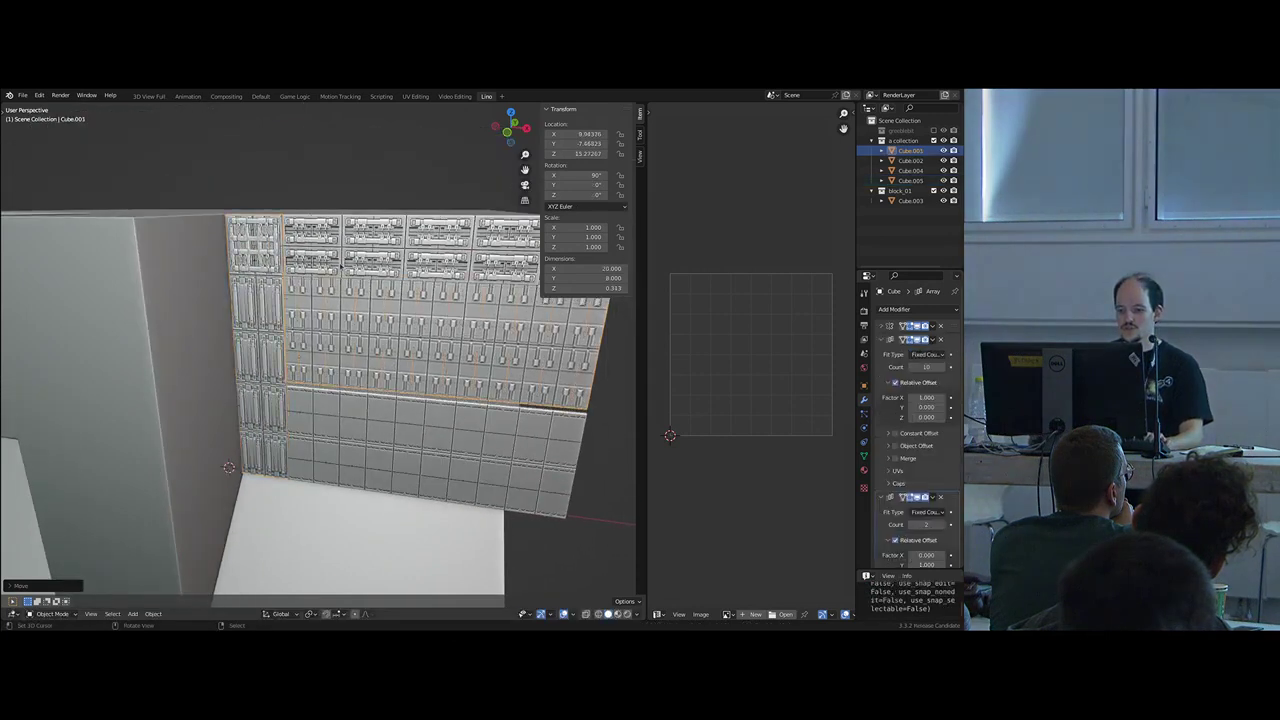
pyautogui.click(361, 275)
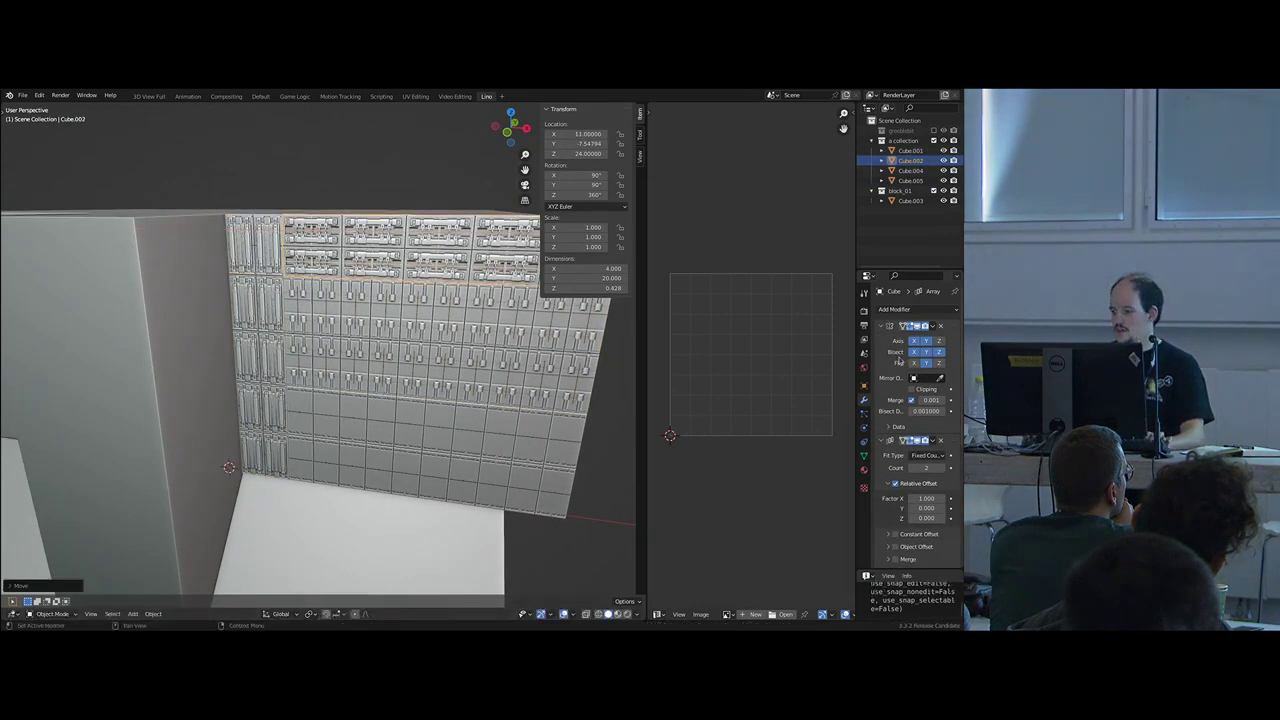
pyautogui.scroll(-5, 906, 472)
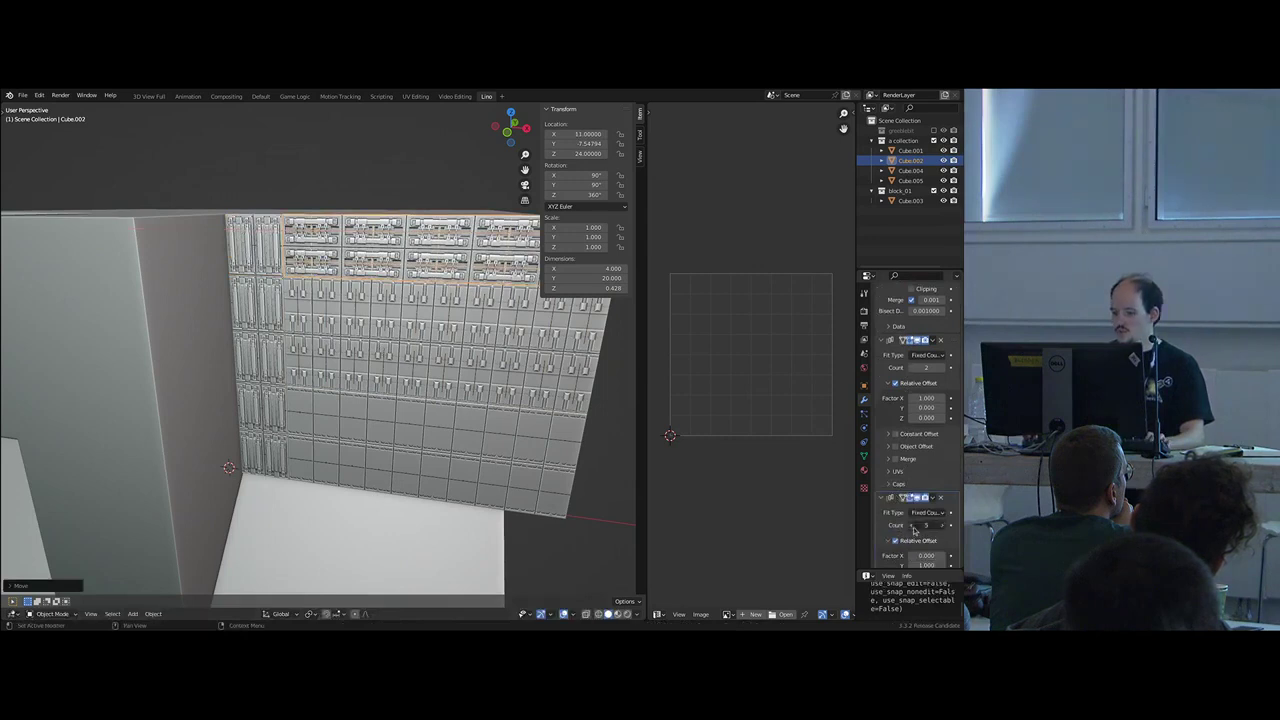
pyautogui.scroll(-3, 300, 298)
pyautogui.hotkey('alt', 'a')
# - Set the first Array count of the middle and lower wall panels to 8 so they end at the block's edge
pyautogui.click(335, 318)
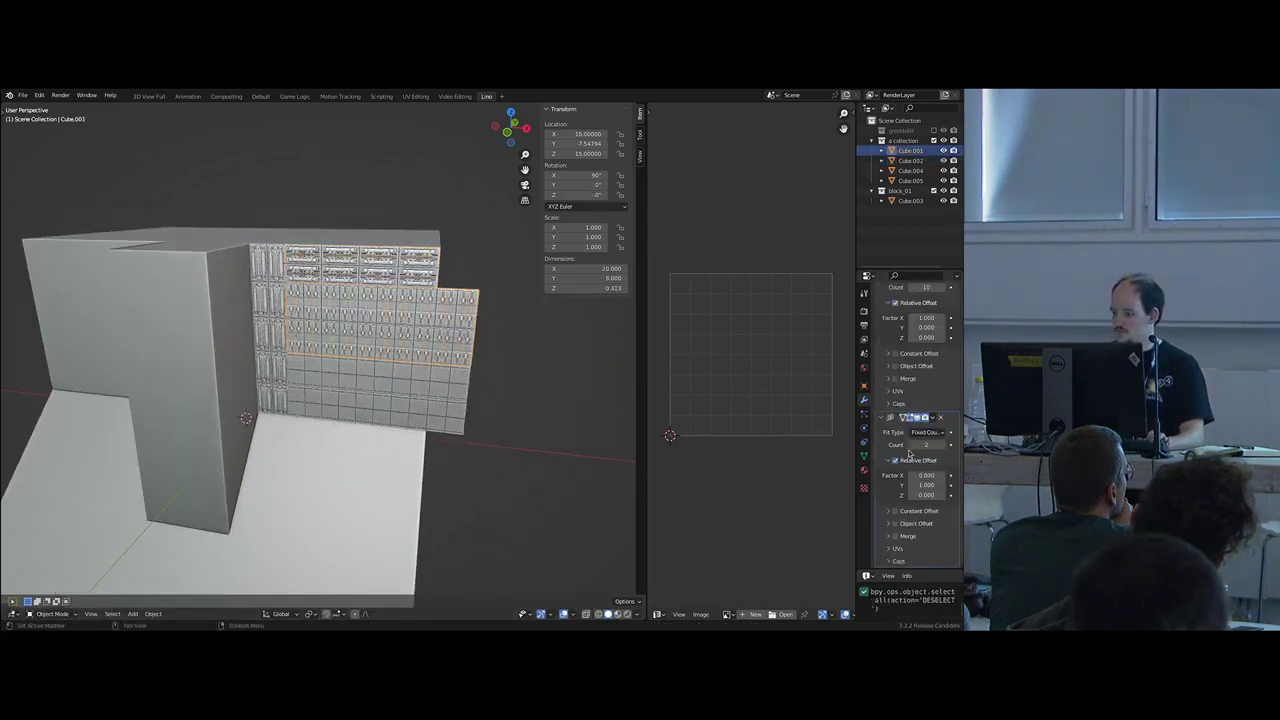
pyautogui.scroll(4, 901, 330)
pyautogui.moveTo(912, 370); pyautogui.dragTo(832, 379)
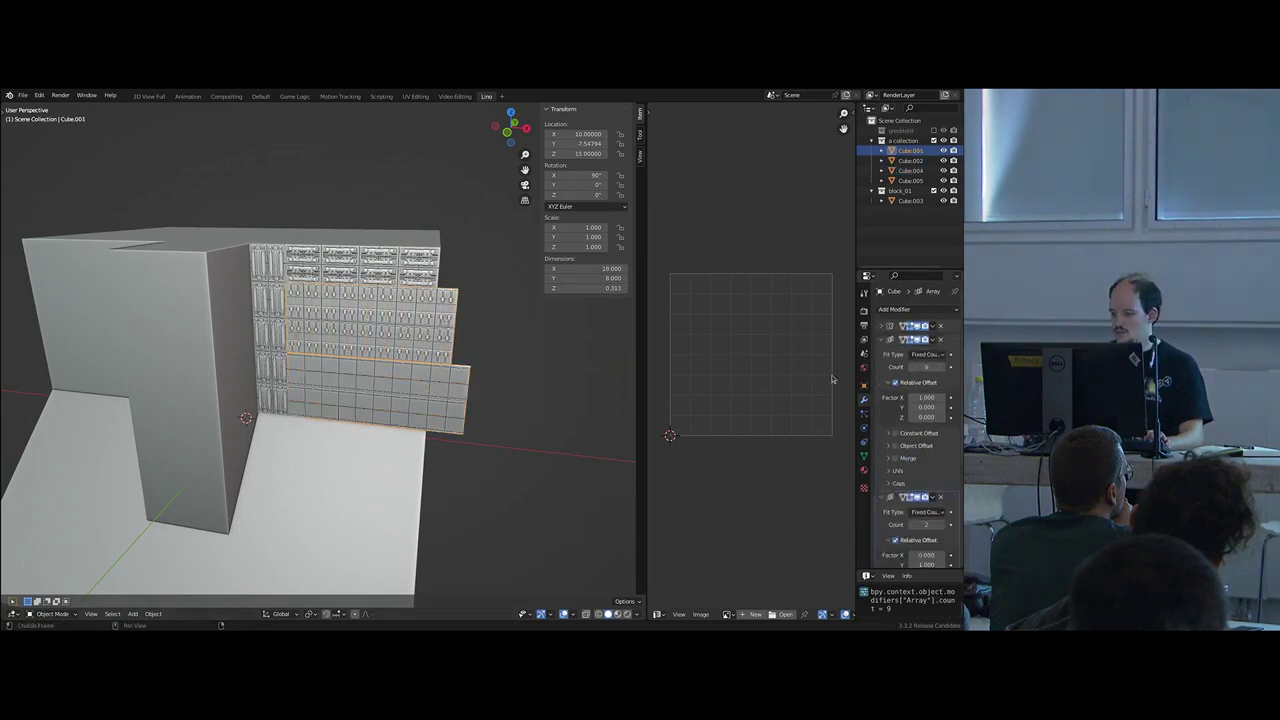
pyautogui.click(911, 368)
pyautogui.click(450, 403)
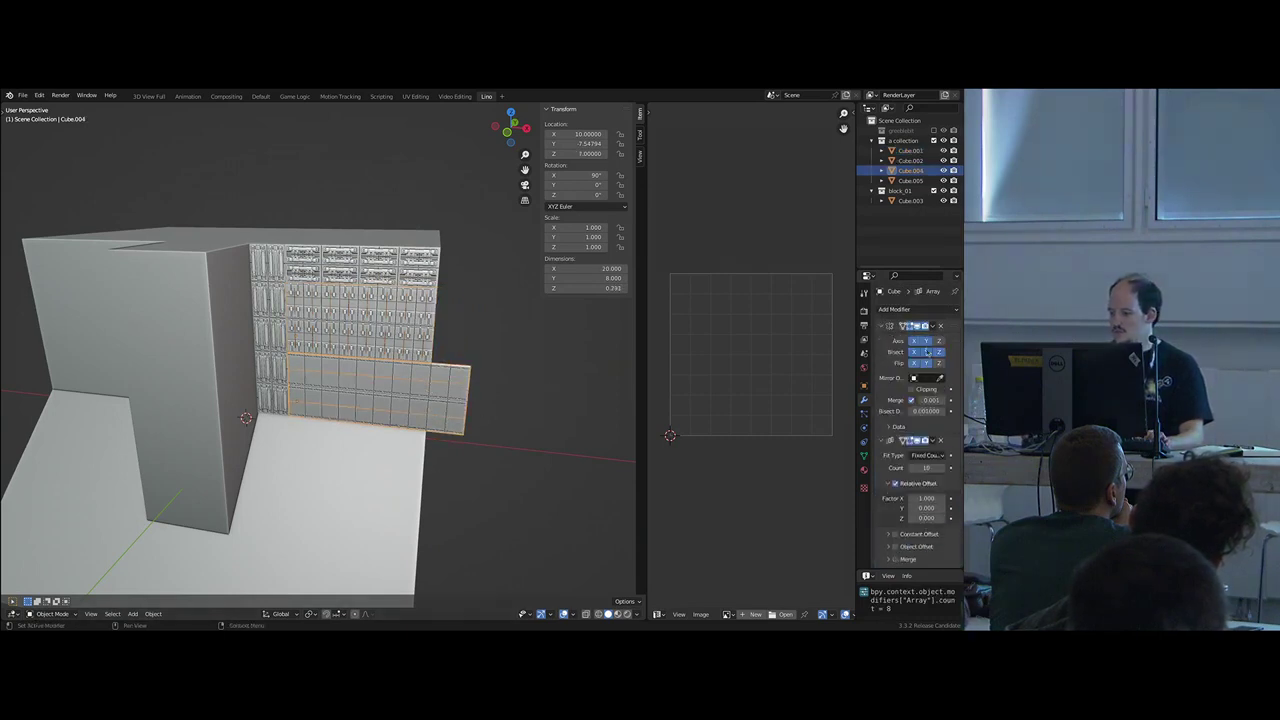
pyautogui.click(912, 472)
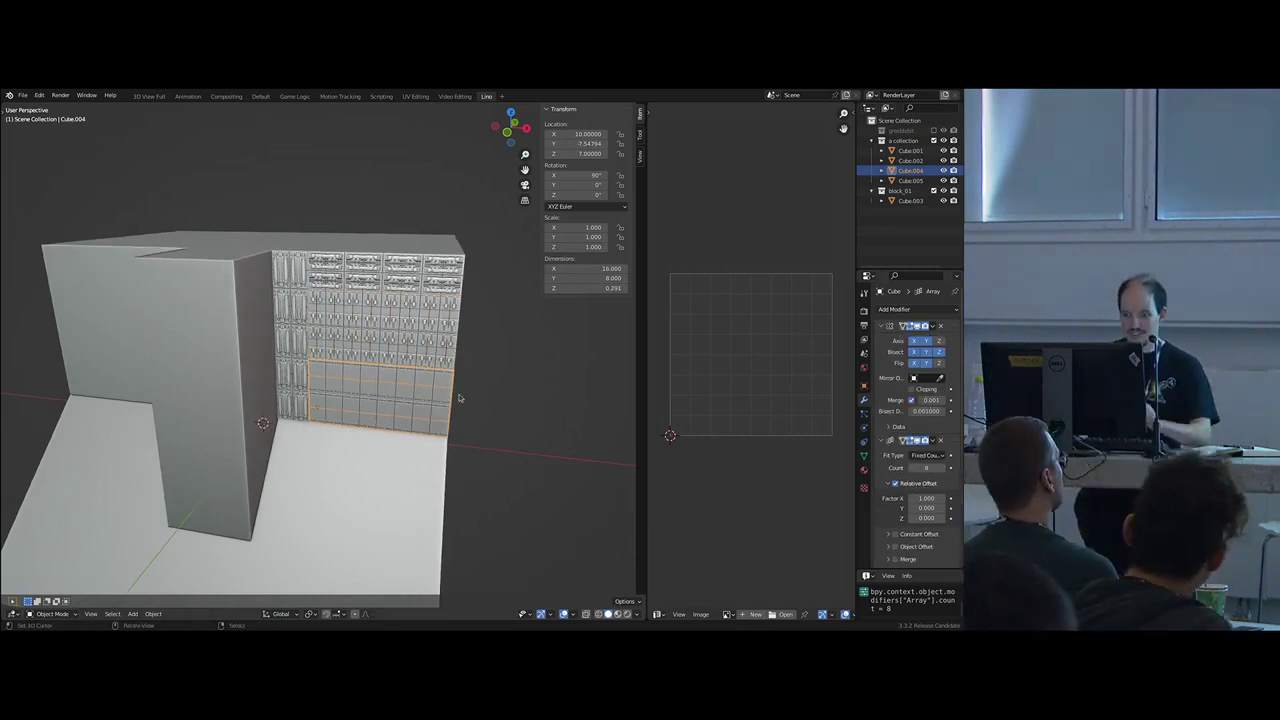
pyautogui.keyDown('shift'); pyautogui.moveTo(461, 415); pyautogui.dragTo(371, 370, button='middle'); pyautogui.keyUp('shift')
pyautogui.scroll(4, 371, 370)
pyautogui.hotkey('alt', 'a')
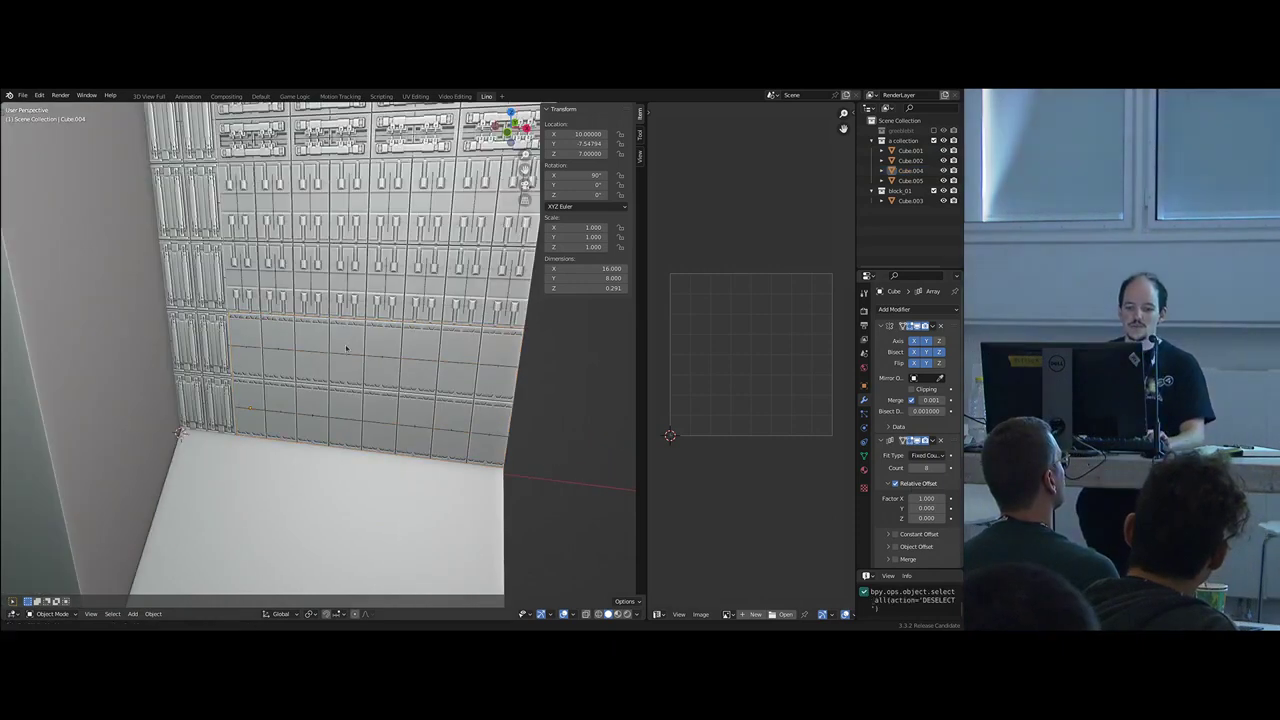
# - Duplicate all four wall greeble panels together and move the copies towards the block's sloped face in the right view
pyautogui.scroll(-3, 346, 347)
pyautogui.scroll(-4, 317, 359)
pyautogui.moveTo(317, 359); pyautogui.dragTo(321, 327, button='middle')
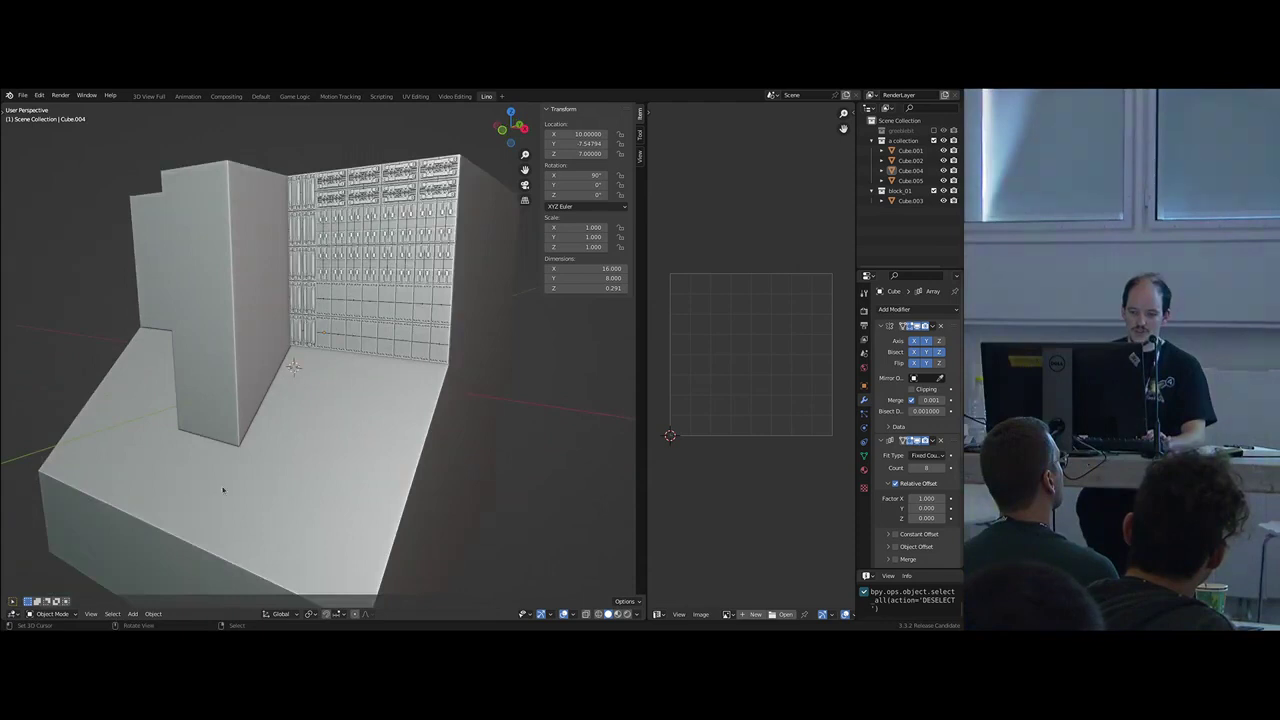
pyautogui.moveTo(325, 244); pyautogui.dragTo(321, 258, button='middle')
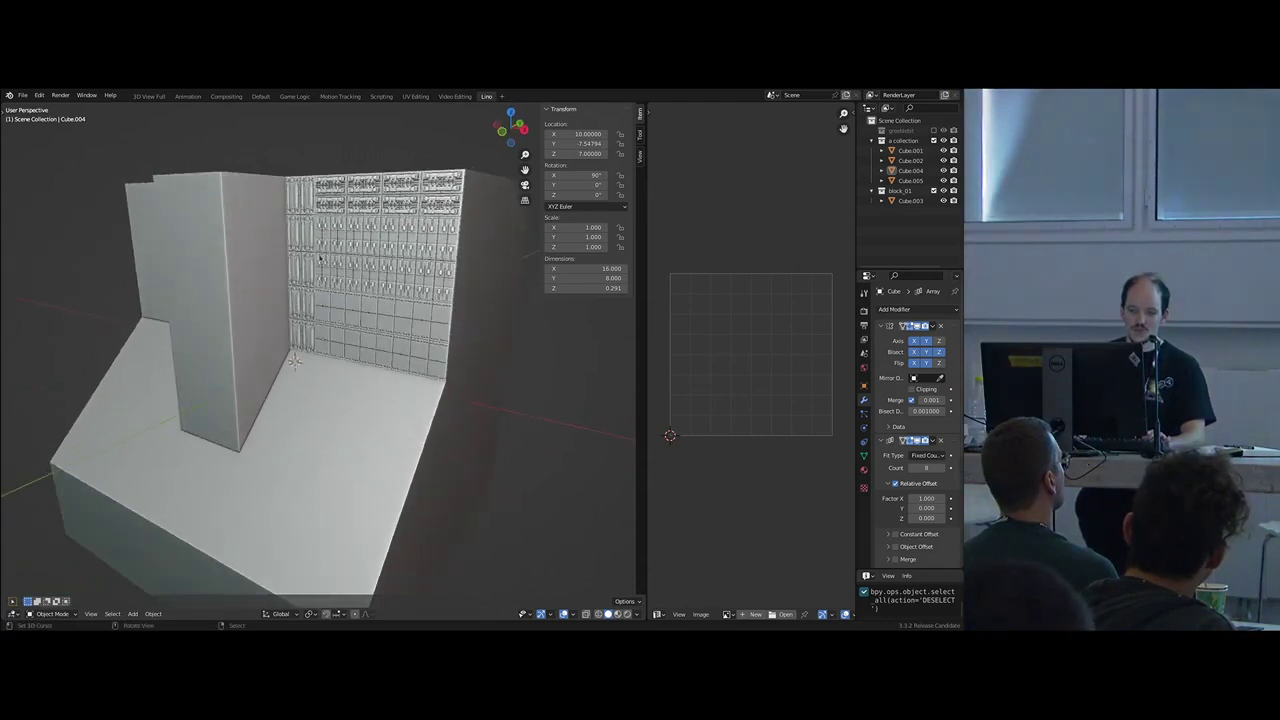
pyautogui.keyDown('shift'); pyautogui.rightClick(340, 339); pyautogui.keyUp('shift')
pyautogui.keyDown('shift'); pyautogui.rightClick(349, 263); pyautogui.keyUp('shift')
pyautogui.keyDown('shift'); pyautogui.rightClick(348, 206); pyautogui.keyUp('shift')
pyautogui.press('KP_3')
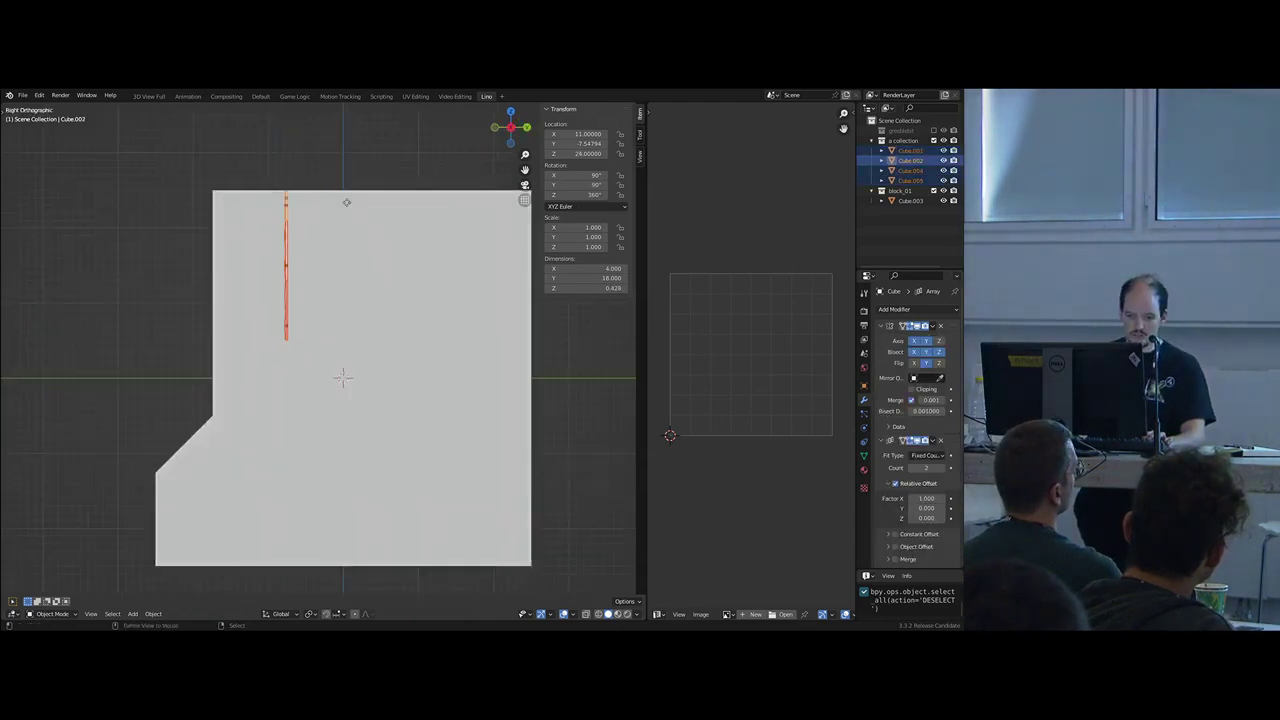
pyautogui.hotkey('shift', 'd')
pyautogui.press('g')
pyautogui.click(265, 303)
# - Rotate the copied panels by about 50° in the side view, move them over the slope and display the scene in wireframe
pyautogui.press('r')
pyautogui.click(310, 395)
pyautogui.press('g')
pyautogui.click(352, 364)
pyautogui.press('g')
pyautogui.click(348, 374)
pyautogui.press('z')
pyautogui.click(206, 386)
# - Rotate the copied panels another -5° to match the 45° slope, seat them on the sloped face and return to solid shading
pyautogui.moveTo(309, 385); pyautogui.dragTo(327, 361, button='middle')
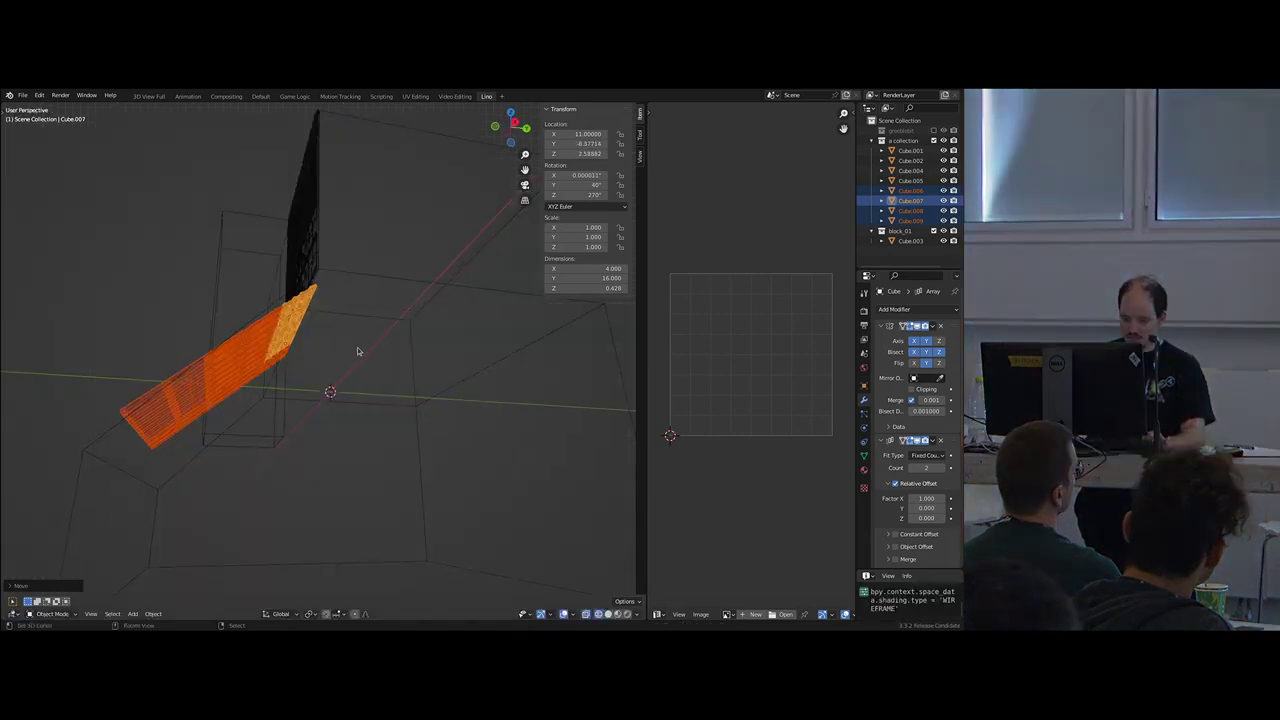
pyautogui.press('KP_1')
pyautogui.press('KP_3')
pyautogui.scroll(1, 358, 352)
pyautogui.press('r')
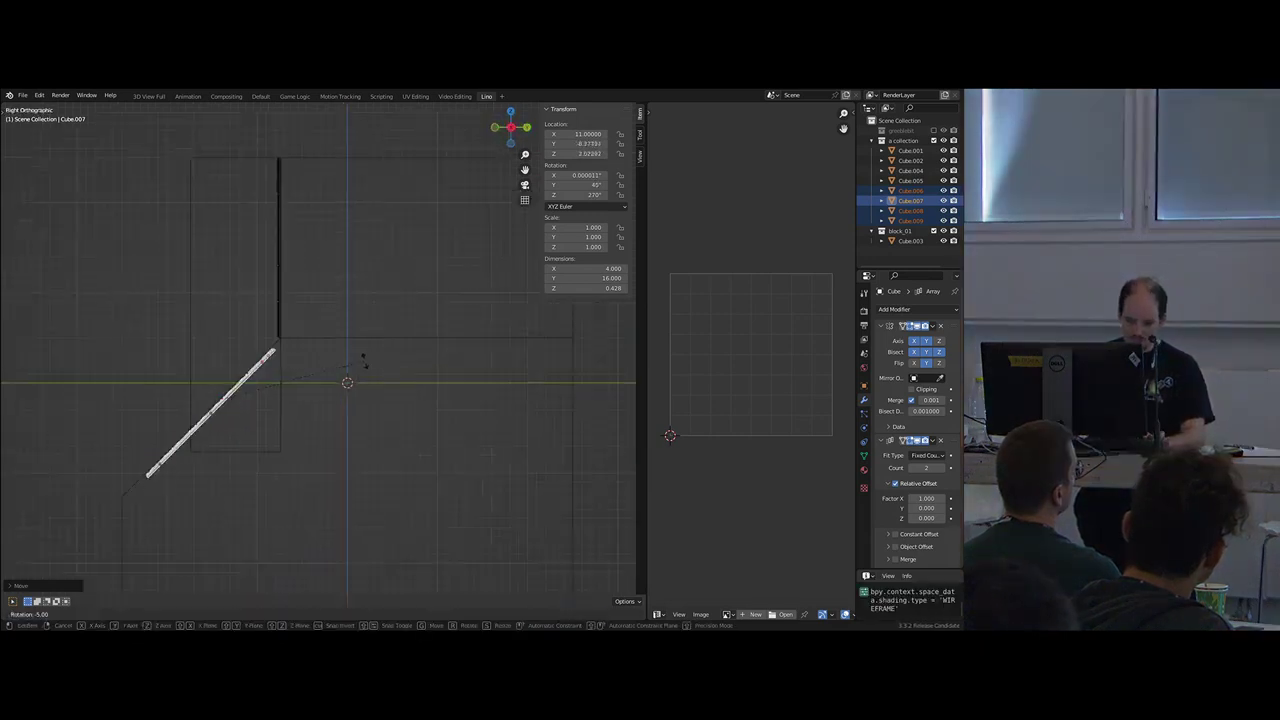
pyautogui.press('Return')
pyautogui.press('g')
pyautogui.click(425, 379)
pyautogui.moveTo(368, 390); pyautogui.dragTo(400, 411, button='middle')
pyautogui.press('z')
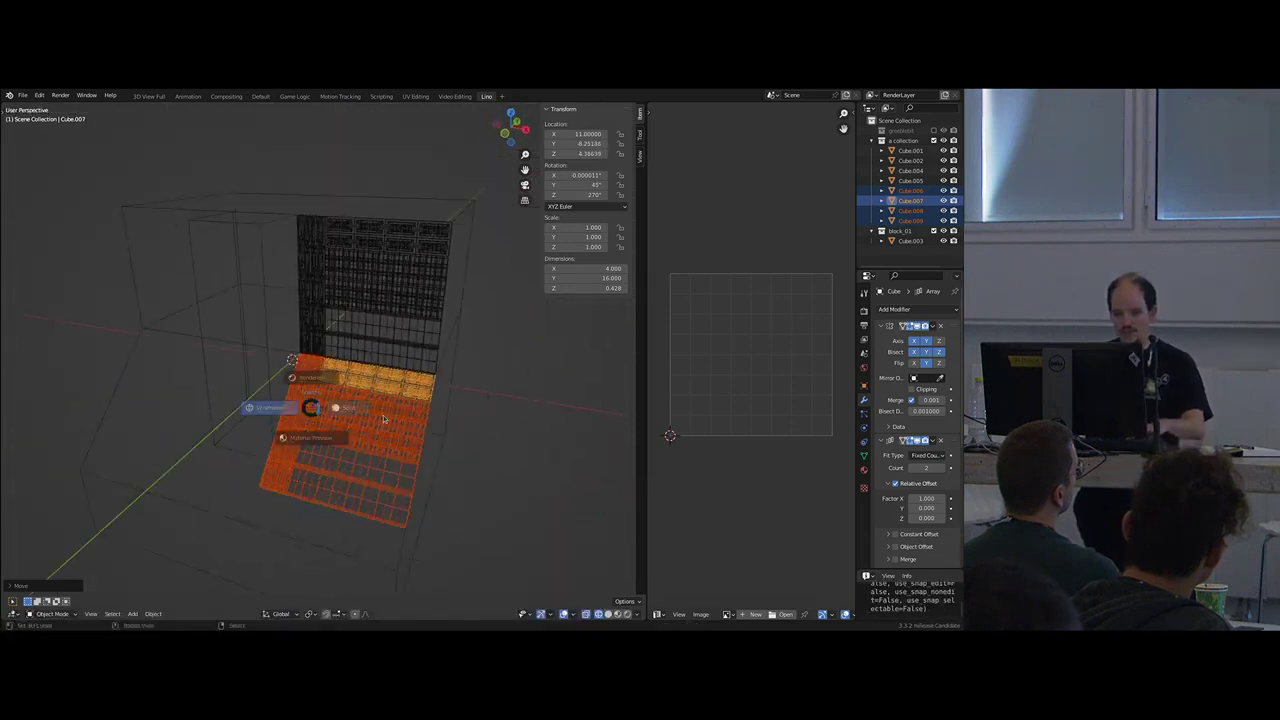
pyautogui.click(384, 419)
pyautogui.scroll(3, 376, 380)
pyautogui.hotkey('alt', 'a')
# - Extend the vertical strip copy on the slope beneath the pillar by setting its first Array count to 5
pyautogui.moveTo(338, 342); pyautogui.dragTo(386, 366, button='middle')
pyautogui.rightClick(303, 465)
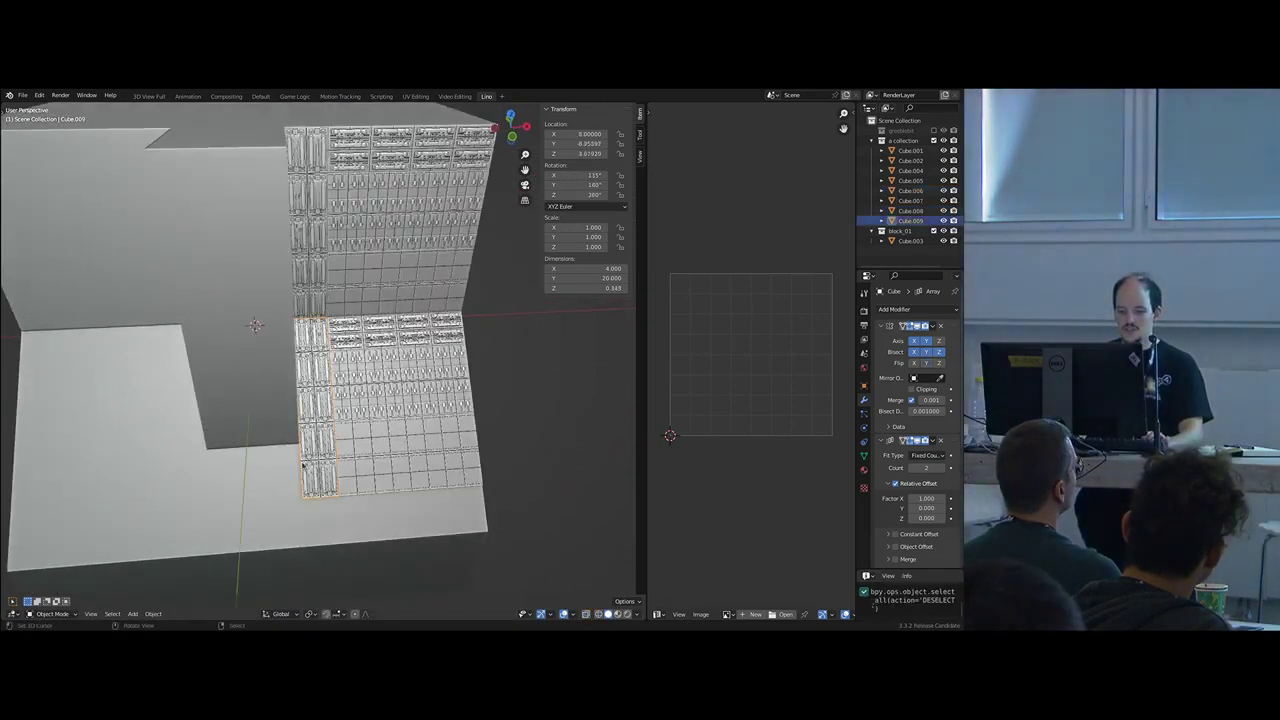
pyautogui.keyDown('shift'); pyautogui.moveTo(394, 470); pyautogui.dragTo(394, 414, button='middle'); pyautogui.keyUp('shift')
pyautogui.scroll(-5, 951, 482)
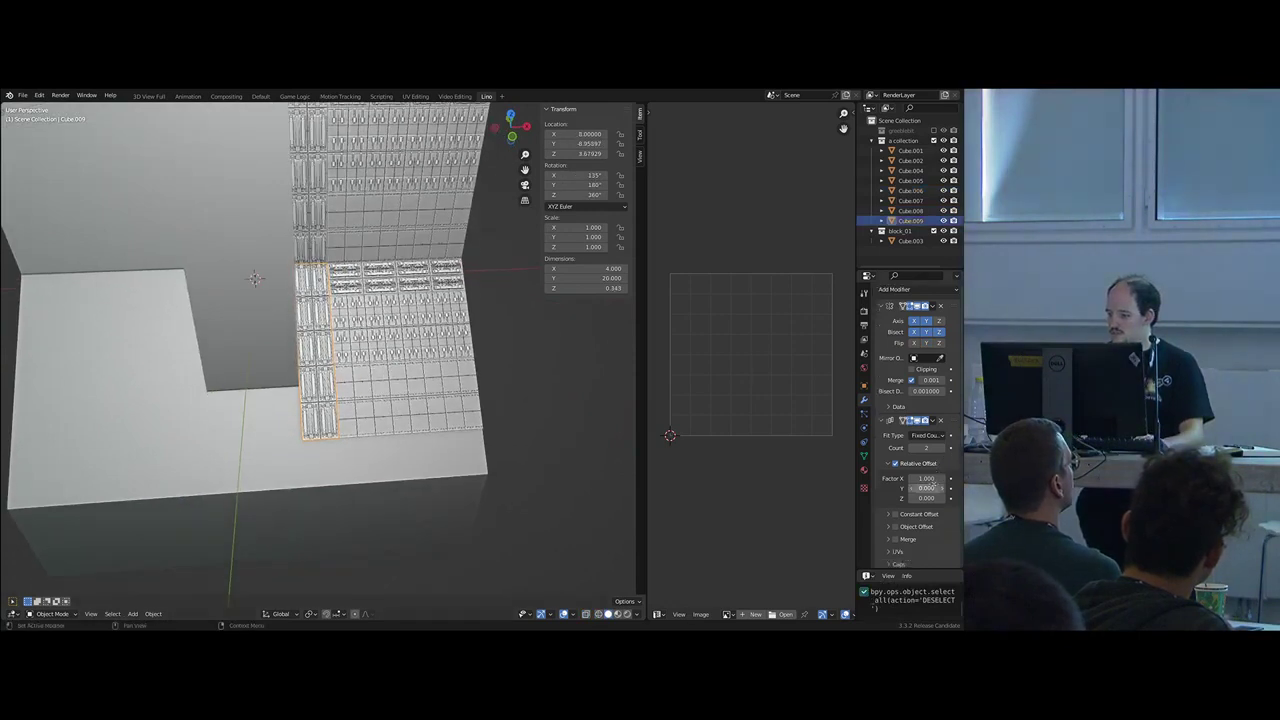
pyautogui.click(942, 368)
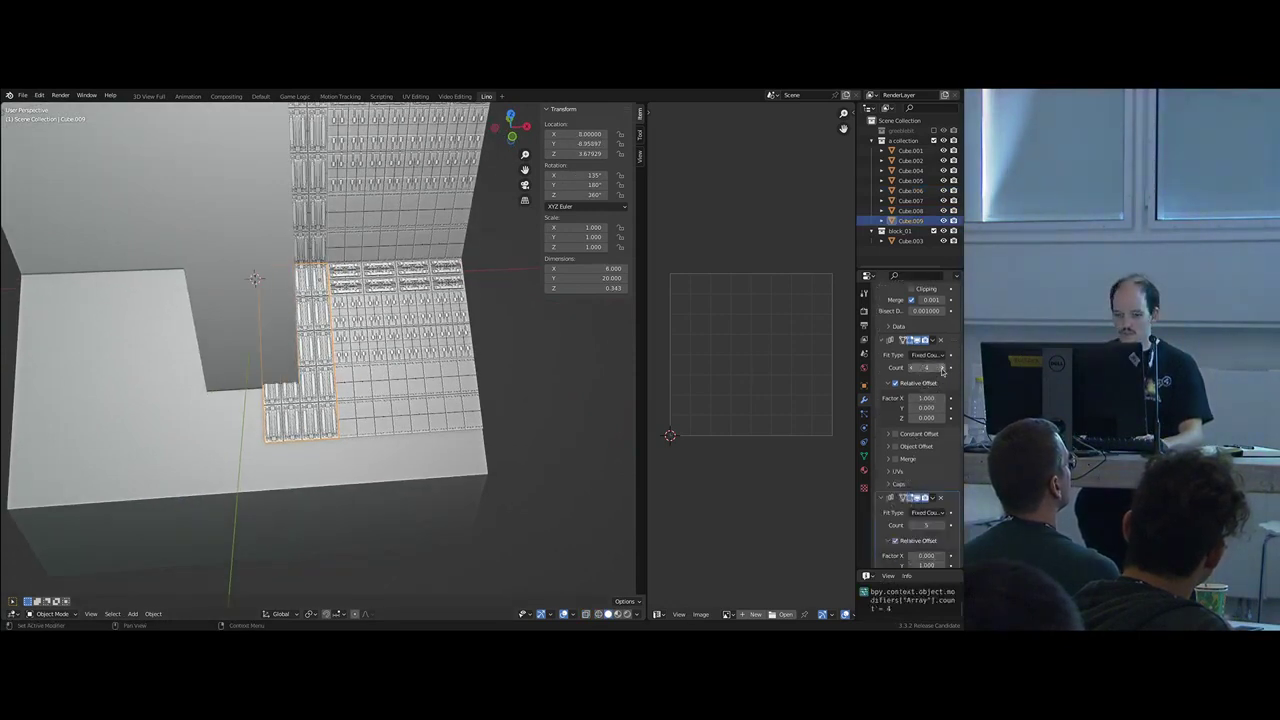
pyautogui.keyDown('shift'); pyautogui.moveTo(398, 388); pyautogui.dragTo(330, 269, button='middle'); pyautogui.keyUp('shift')
pyautogui.hotkey('alt', 'a')
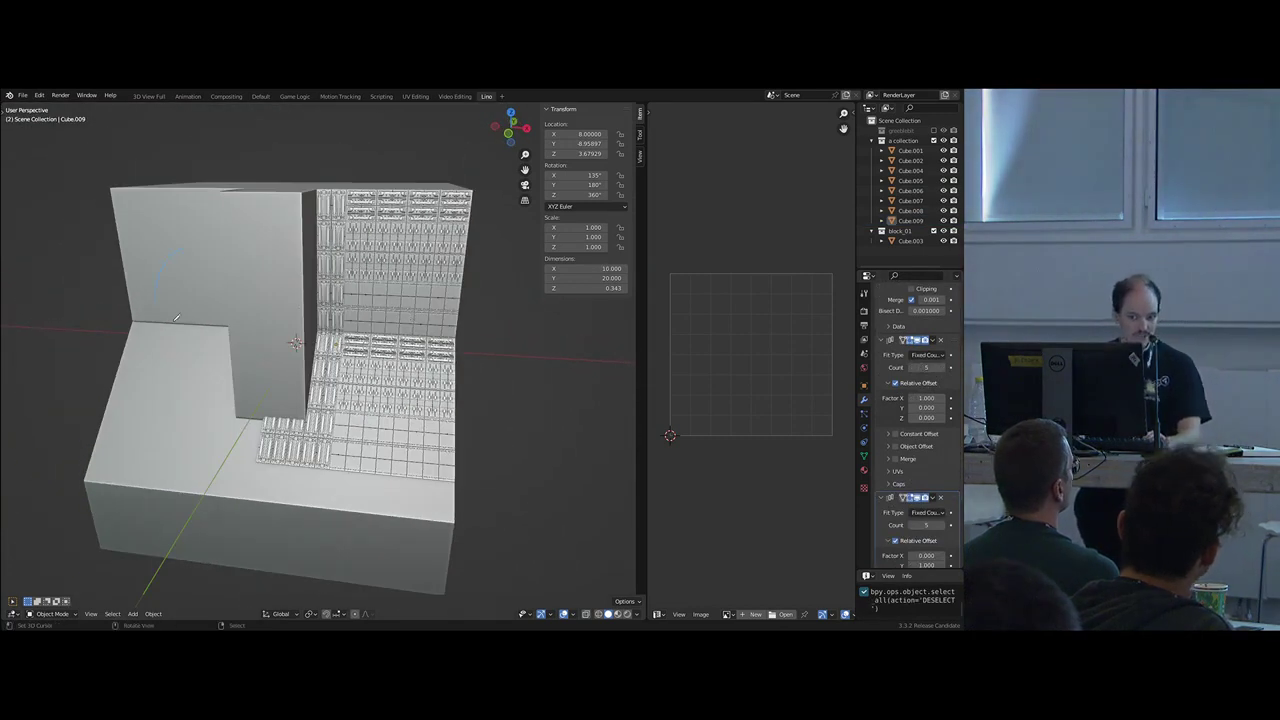
# - Try copying a wall greeble panel along X to the other side of the pillar, and delete the copy
pyautogui.scroll(3, 194, 286)
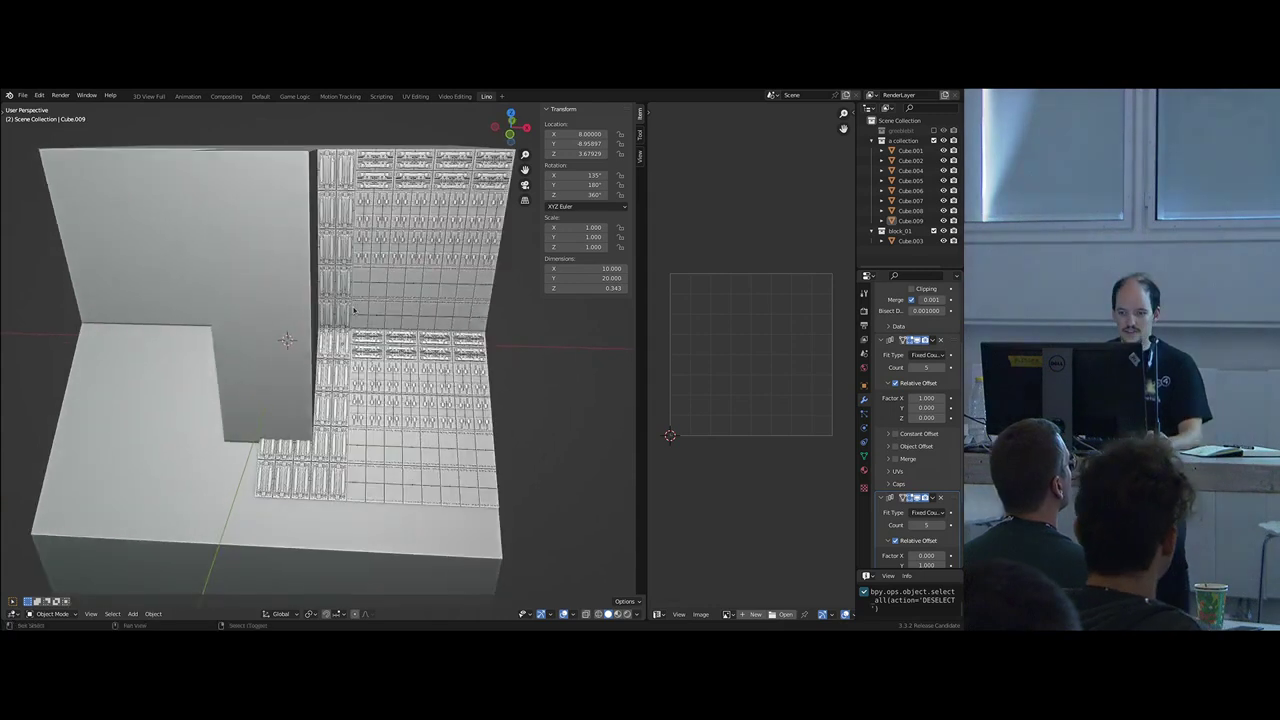
pyautogui.rightClick(438, 253)
pyautogui.hotkey('shift', 'd')
pyautogui.press('x')
pyautogui.click(181, 347)
pyautogui.press('x')
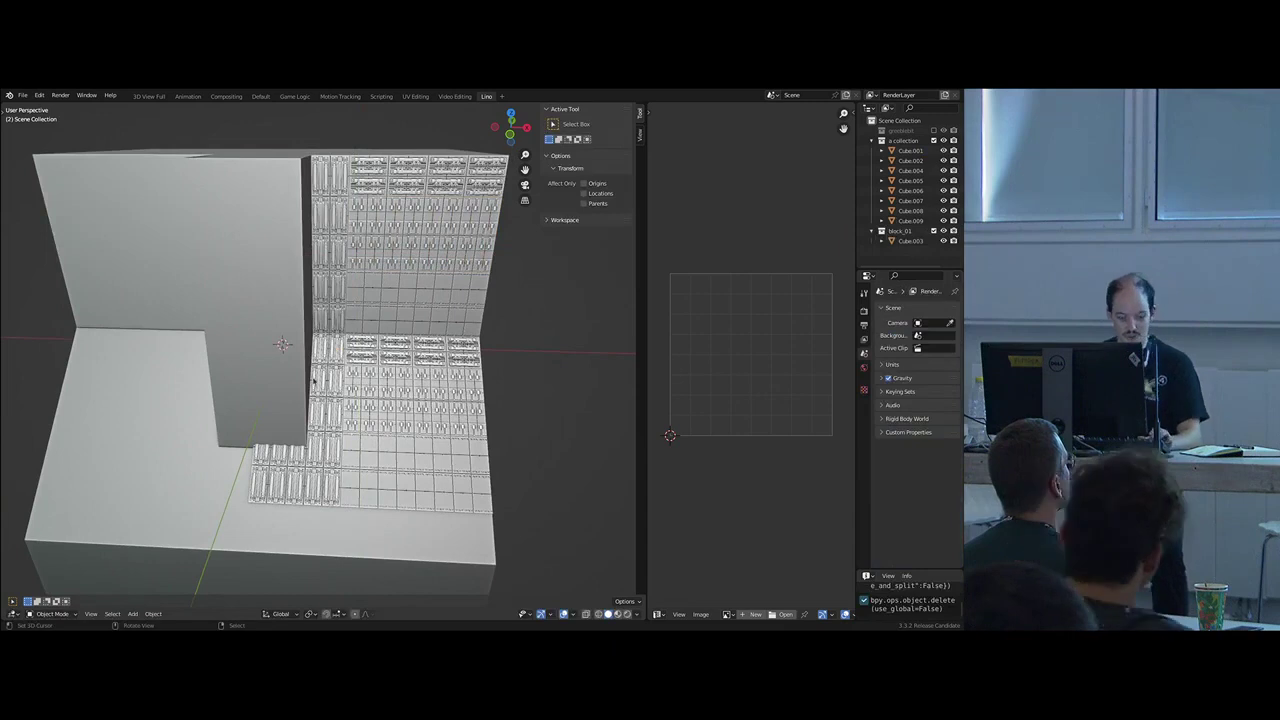
# - Add a Plain Axes empty at the world origin and switch the viewport to wireframe shading
pyautogui.hotkey('shift', 'a')
pyautogui.moveTo(295, 485)
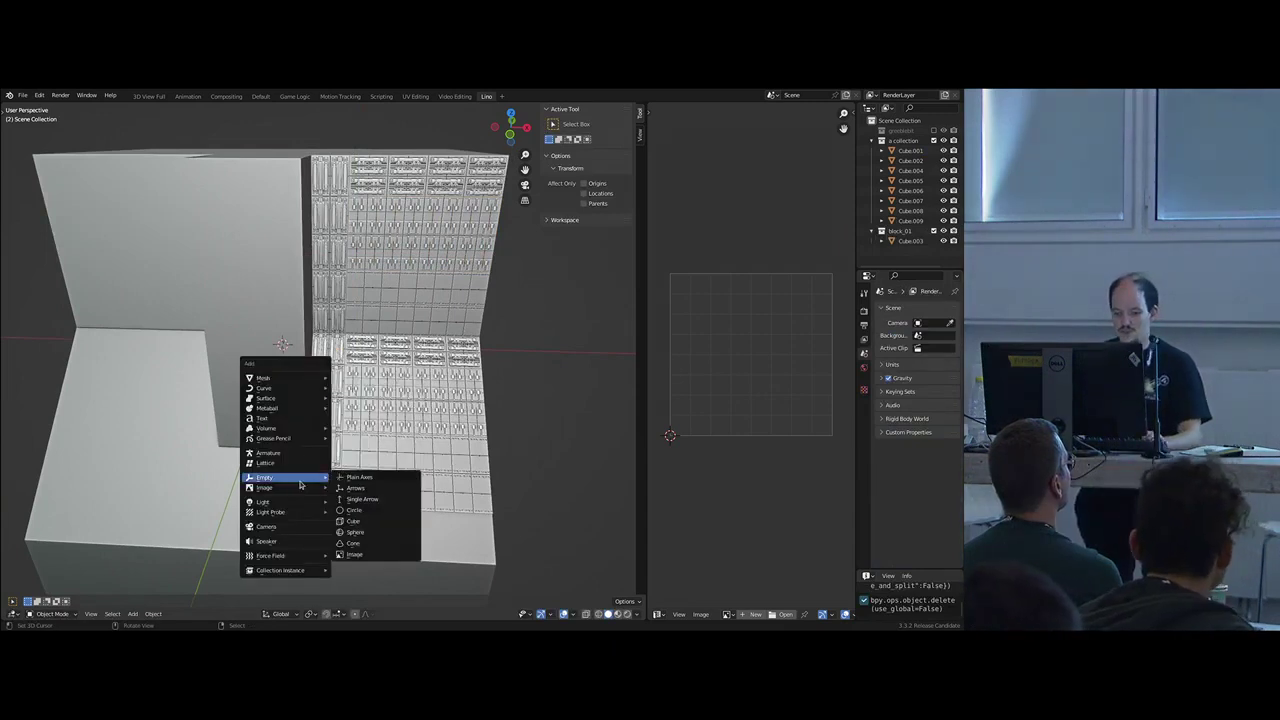
pyautogui.click(376, 481)
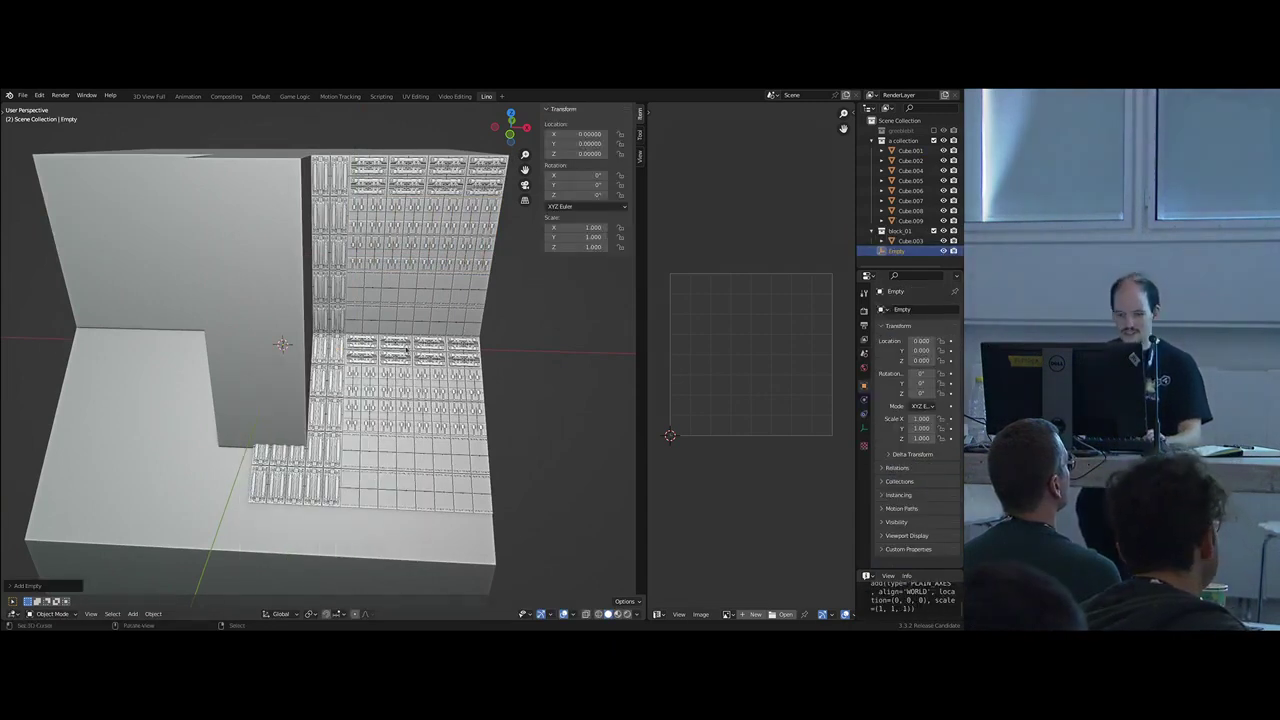
pyautogui.press('z')
pyautogui.click(149, 477)
pyautogui.moveTo(276, 417); pyautogui.dragTo(426, 377, button='middle')
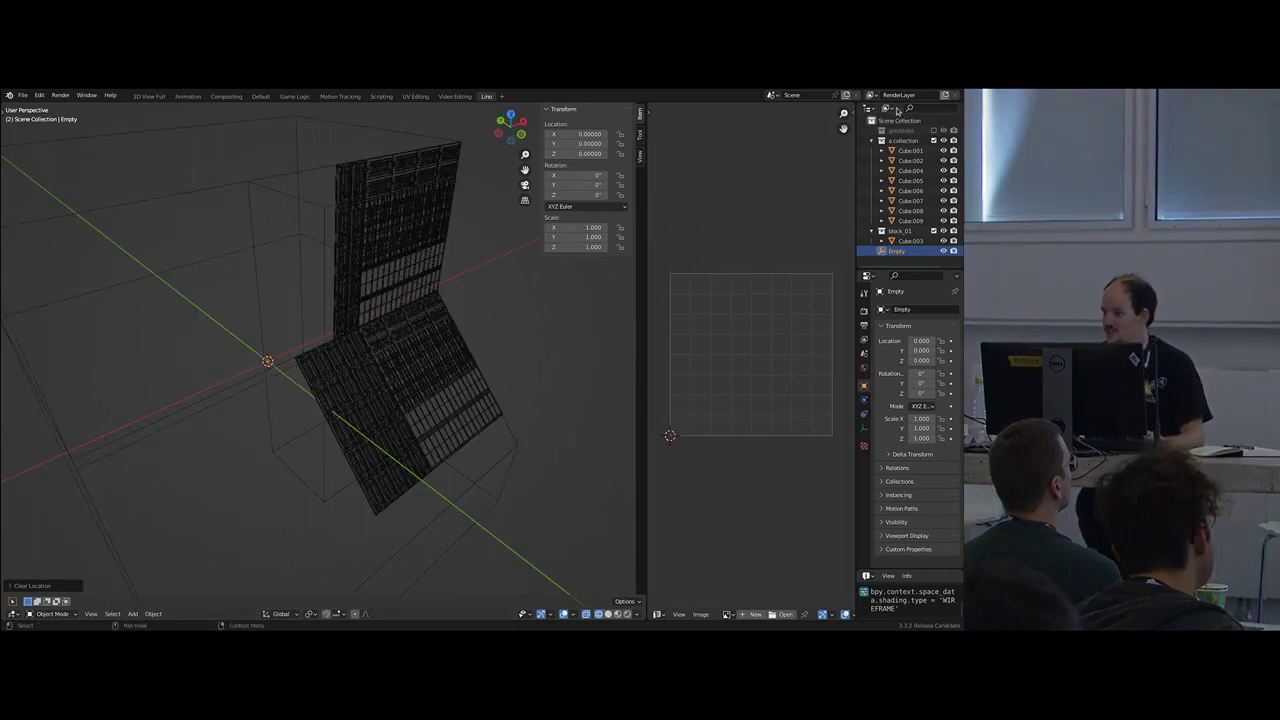
# - Show the selectability toggles in the outliner and rename the empty as e_mir_01
pyautogui.click(940, 108)
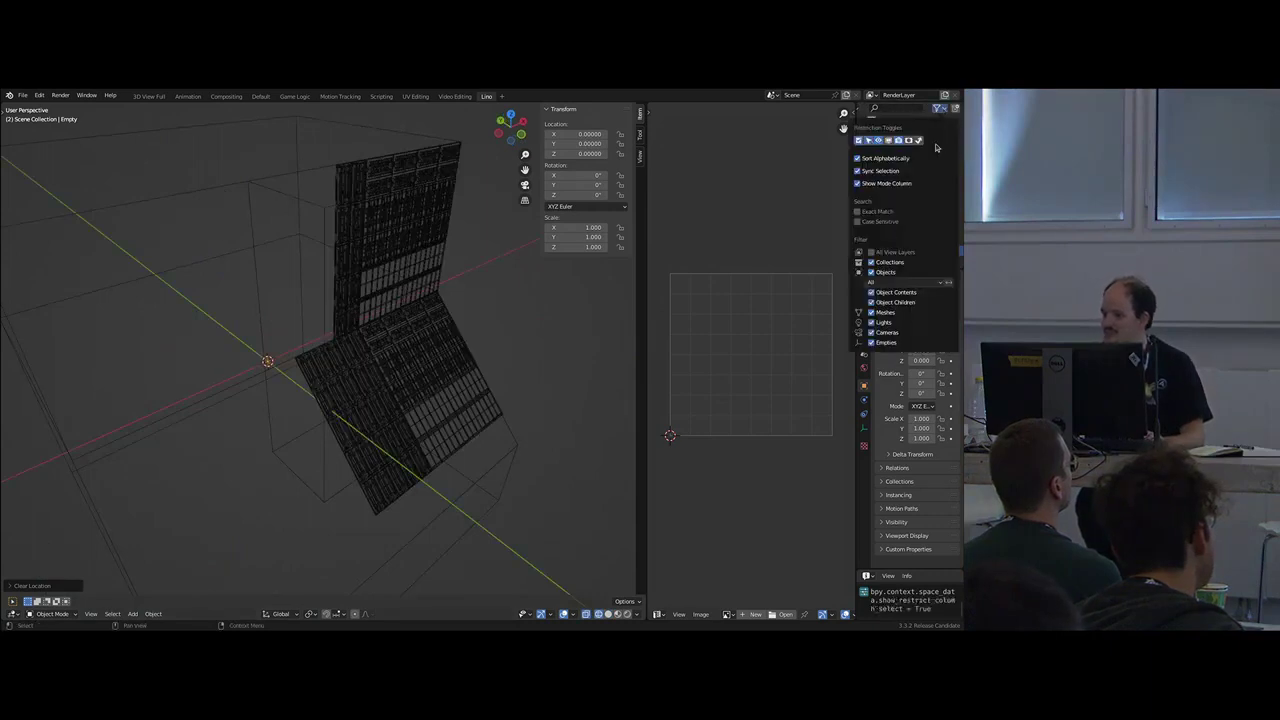
pyautogui.click(897, 252)
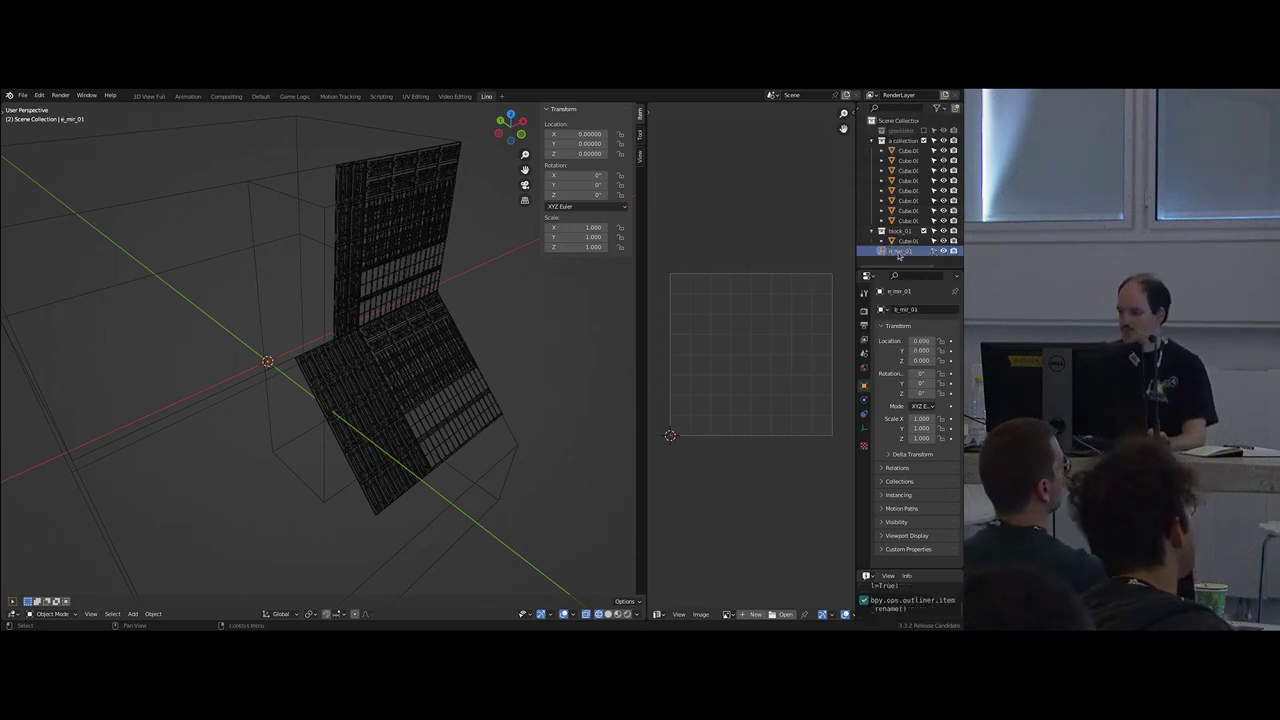
pyautogui.moveTo(514, 297); pyautogui.dragTo(360, 338, button='middle')
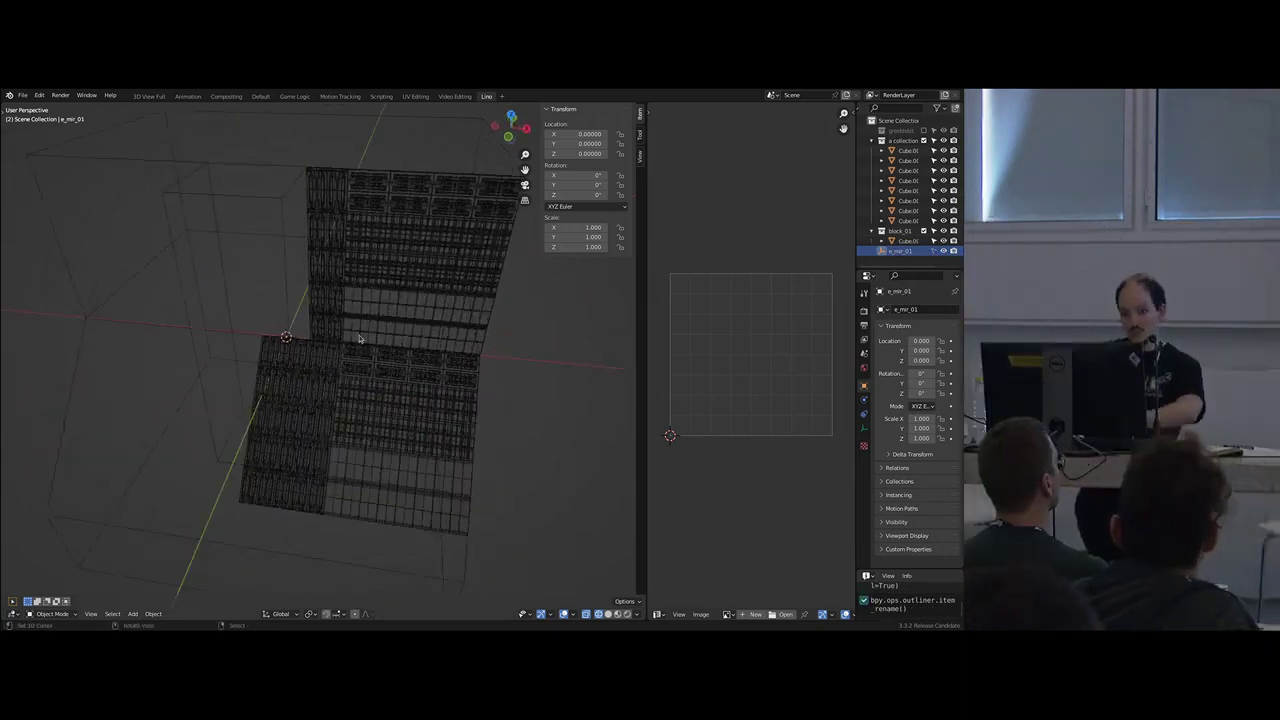
# - Return to solid shading, select the lower wall panel and collapse its Mirror and two Array modifiers
pyautogui.press('z')
pyautogui.rightClick(468, 332)
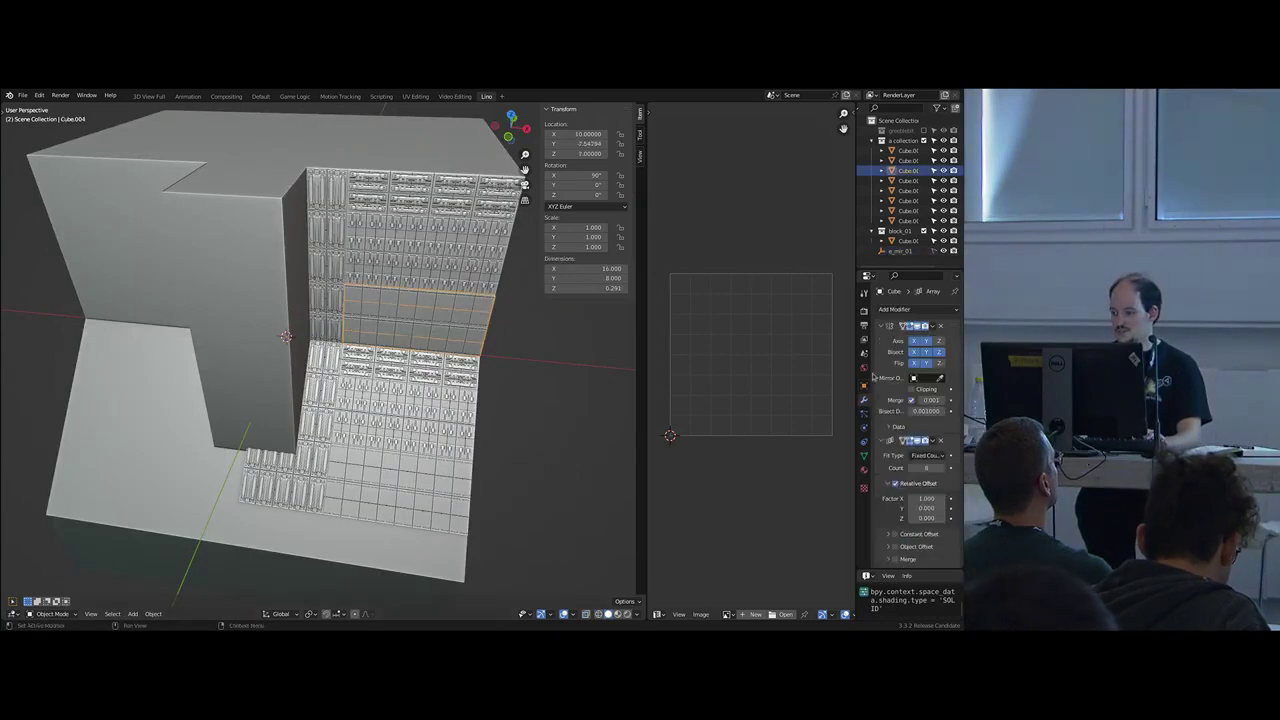
pyautogui.click(881, 327)
pyautogui.click(881, 340)
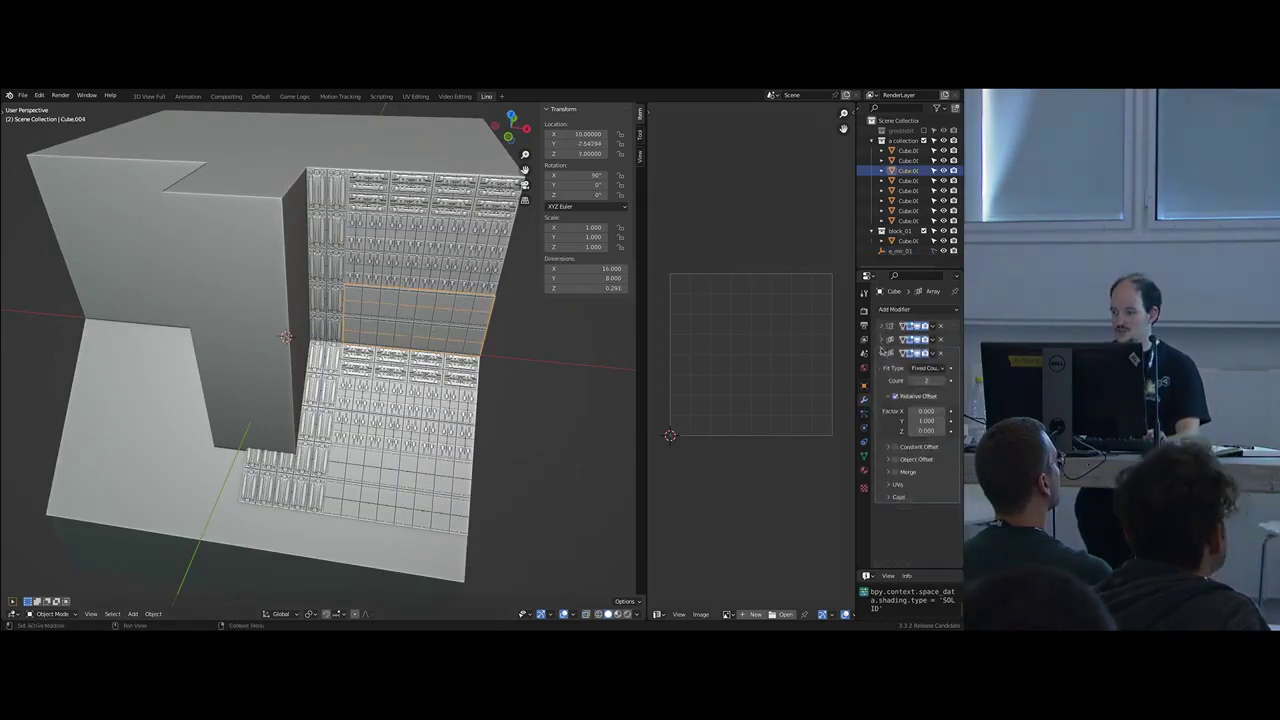
pyautogui.click(882, 353)
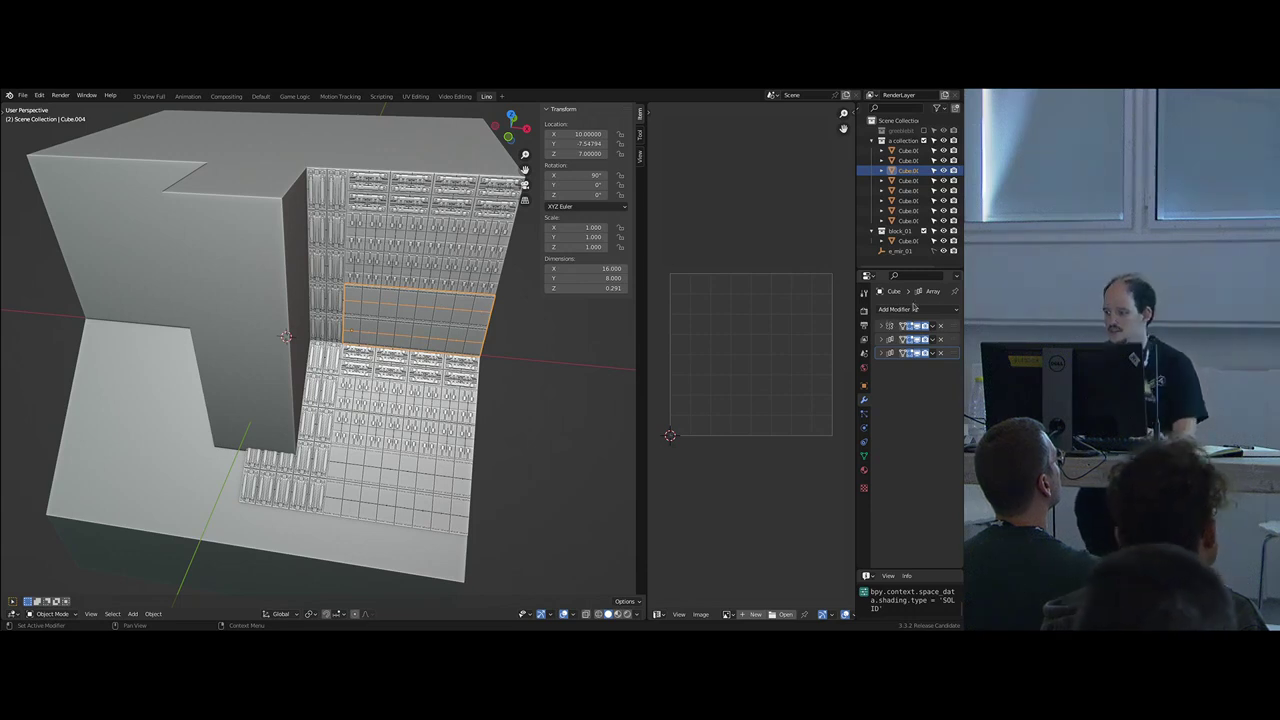
# - Add an X-axis Mirror modifier to the selected lower wall panel (Cube.004), using e_mir_01 as the mirror object
pyautogui.click(908, 309)
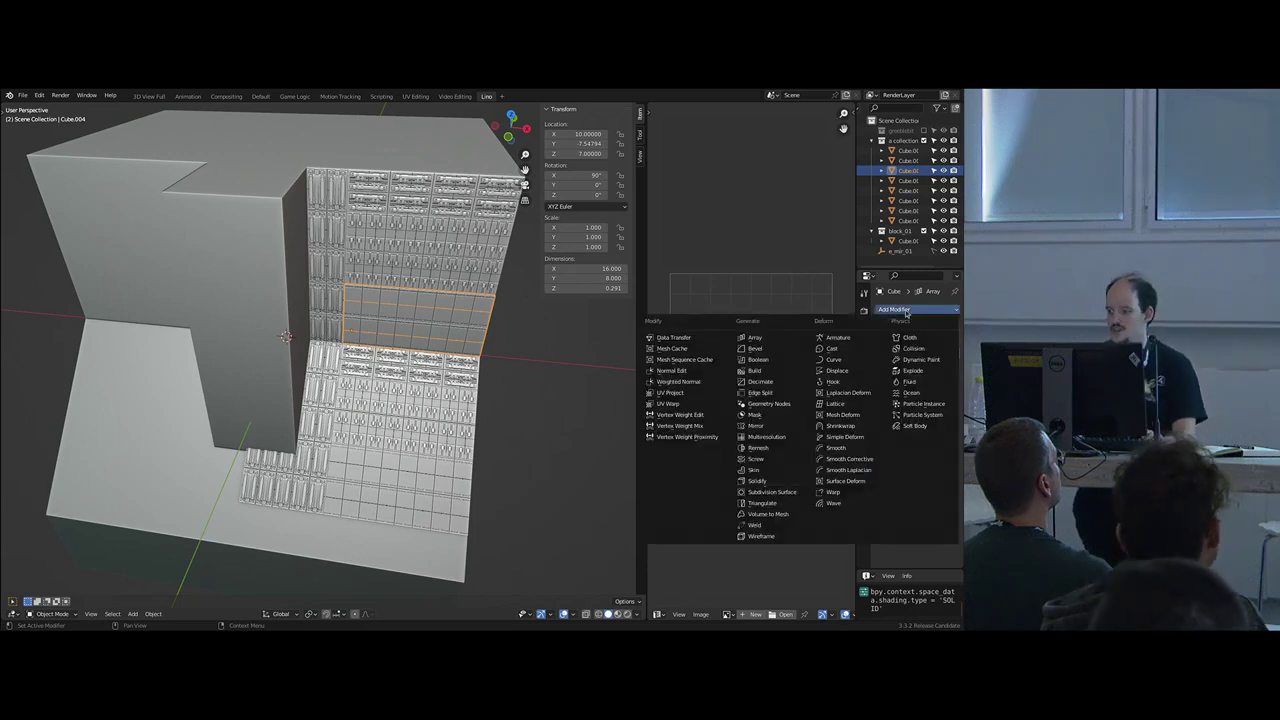
pyautogui.click(782, 425)
pyautogui.click(922, 419)
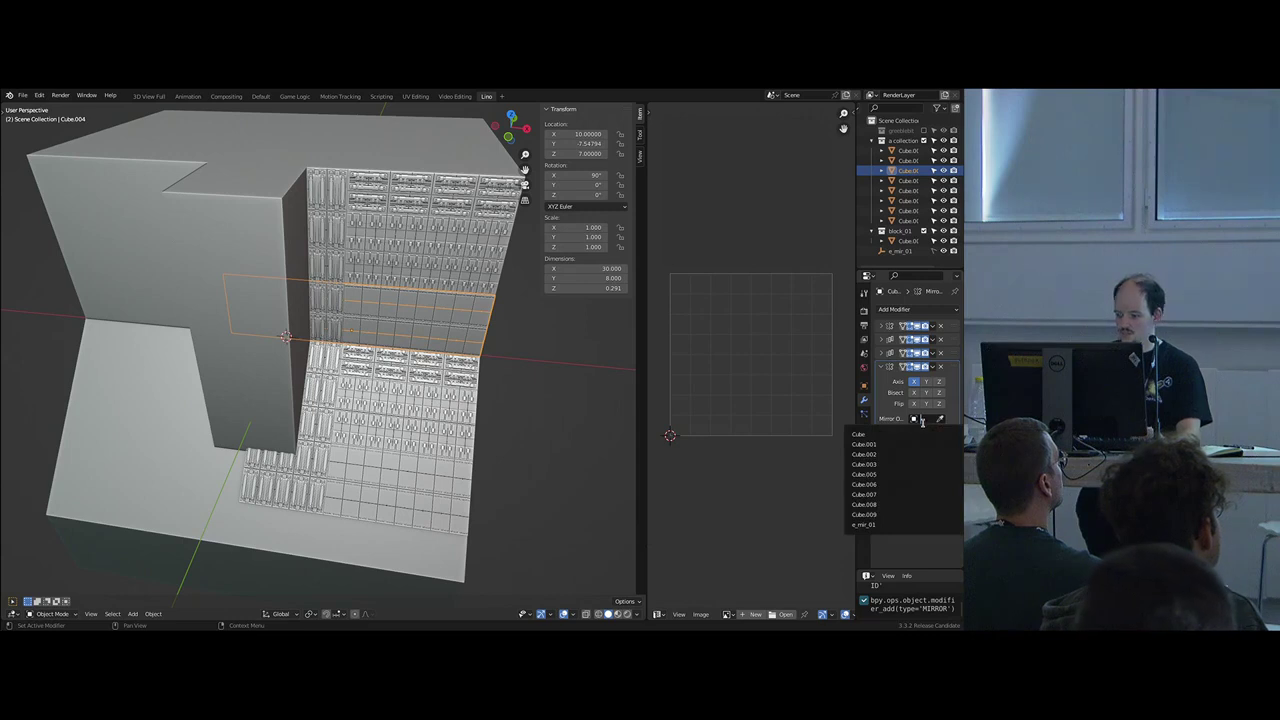
pyautogui.write('mi')
pyautogui.click(924, 432)
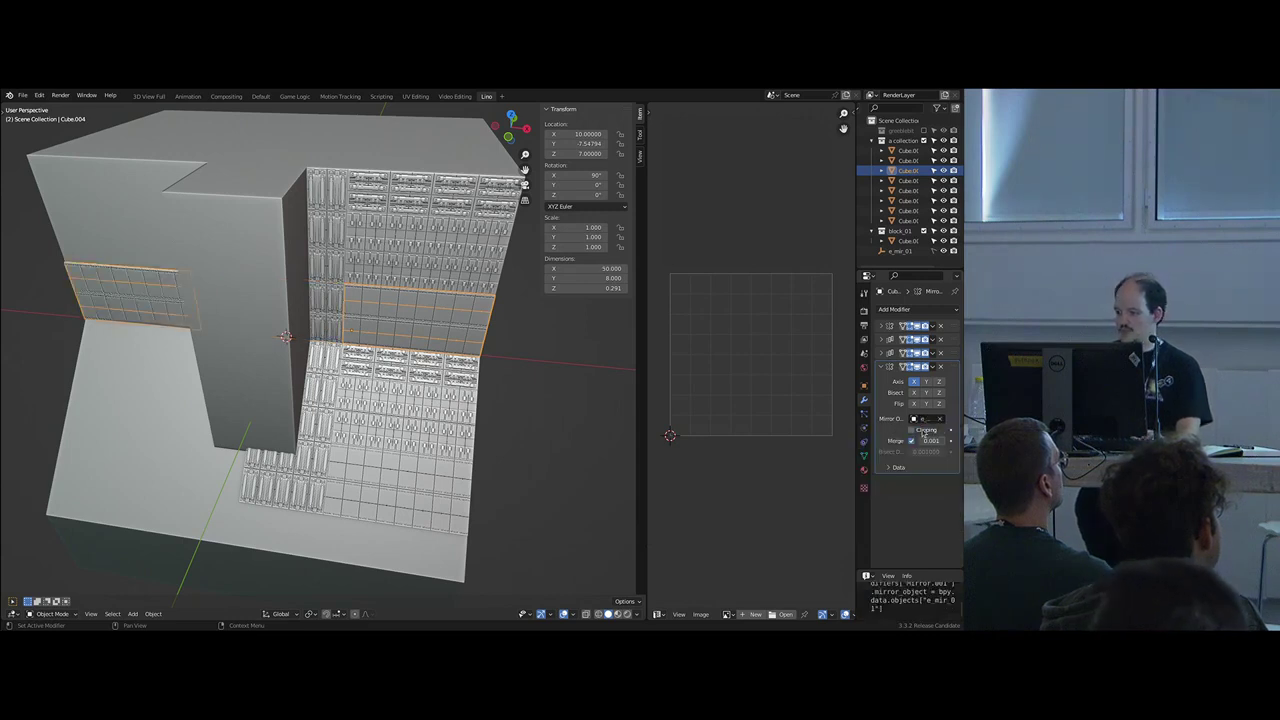
pyautogui.moveTo(508, 416); pyautogui.dragTo(504, 352, button='middle')
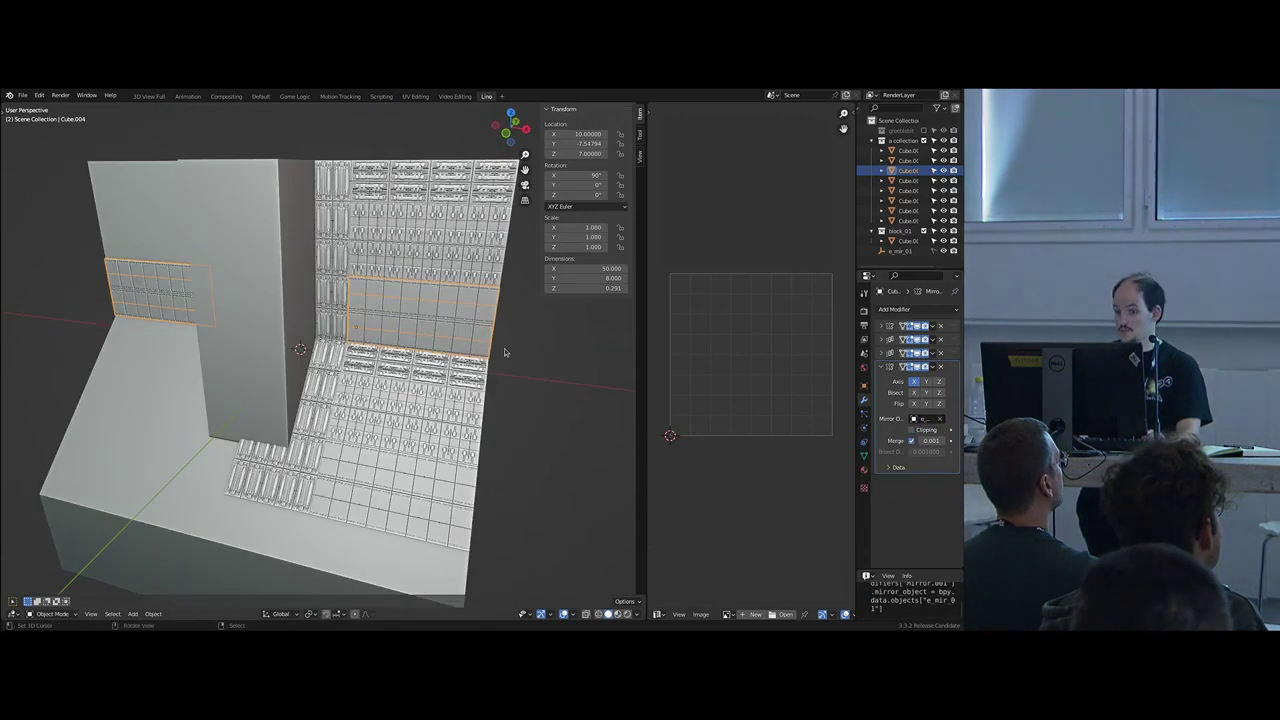
pyautogui.click(938, 368)
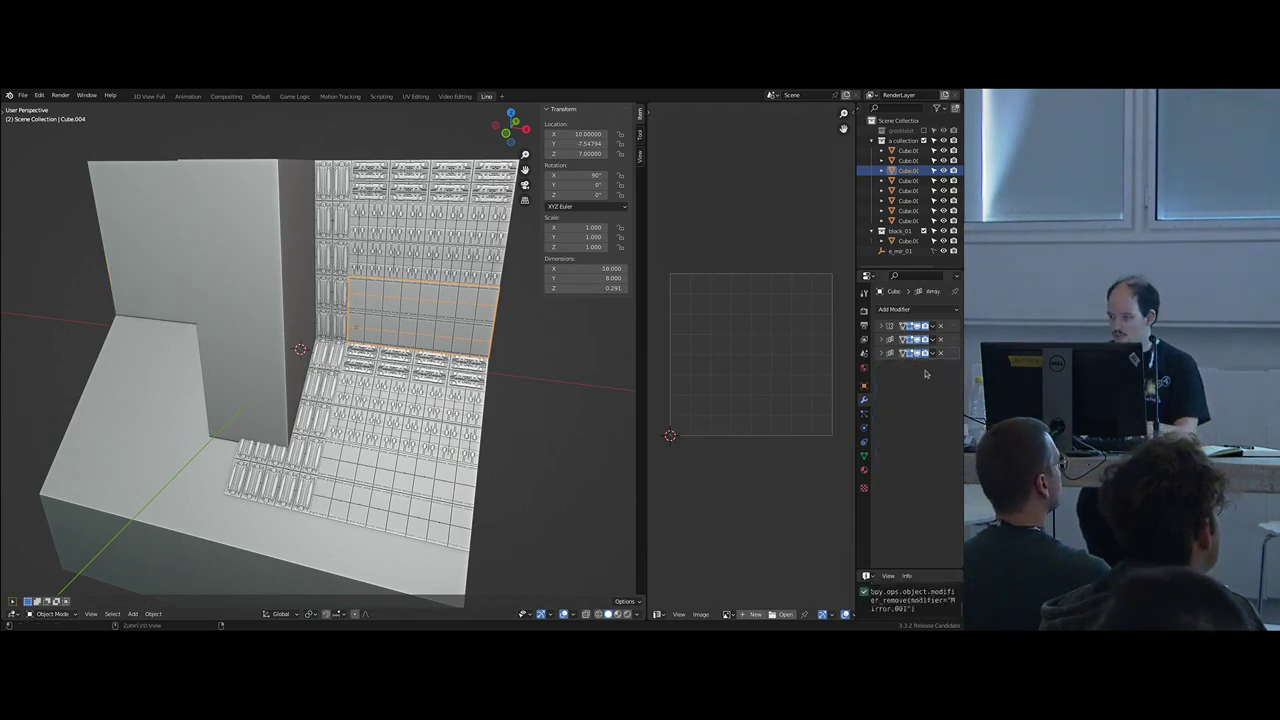
pyautogui.hotkey('ctrl', 'z')
pyautogui.click(934, 367)
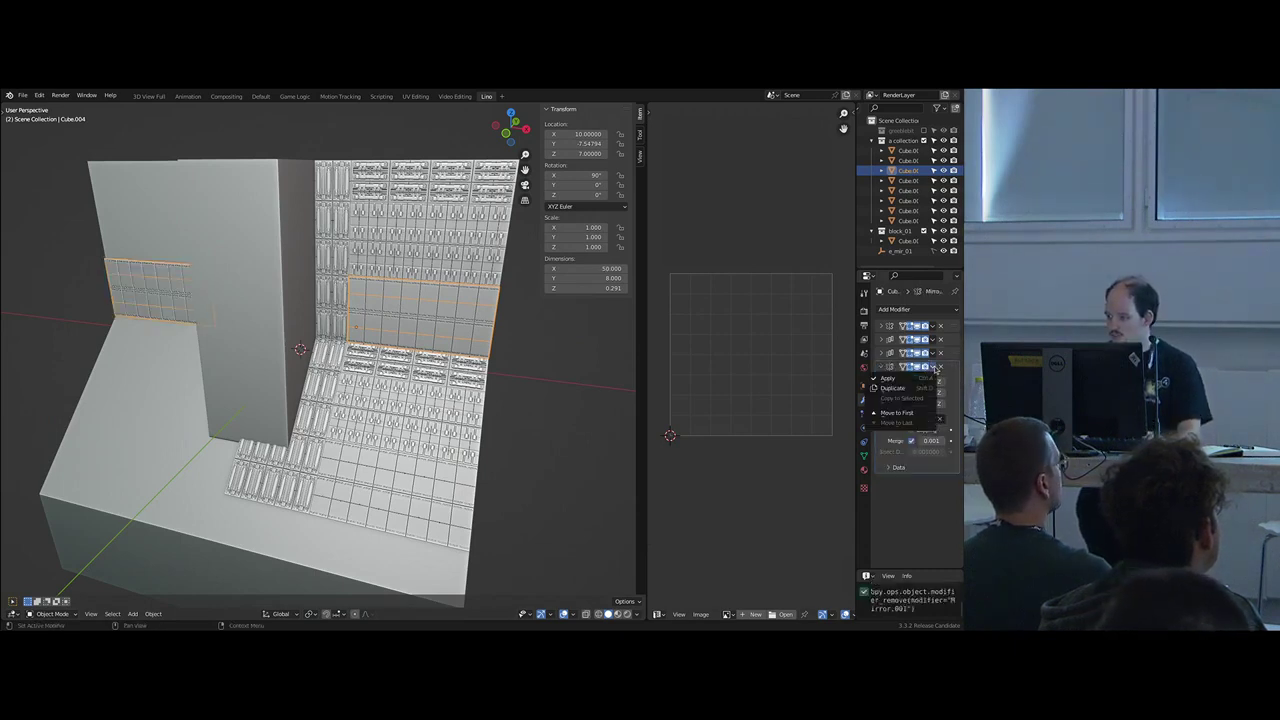
pyautogui.click(911, 416)
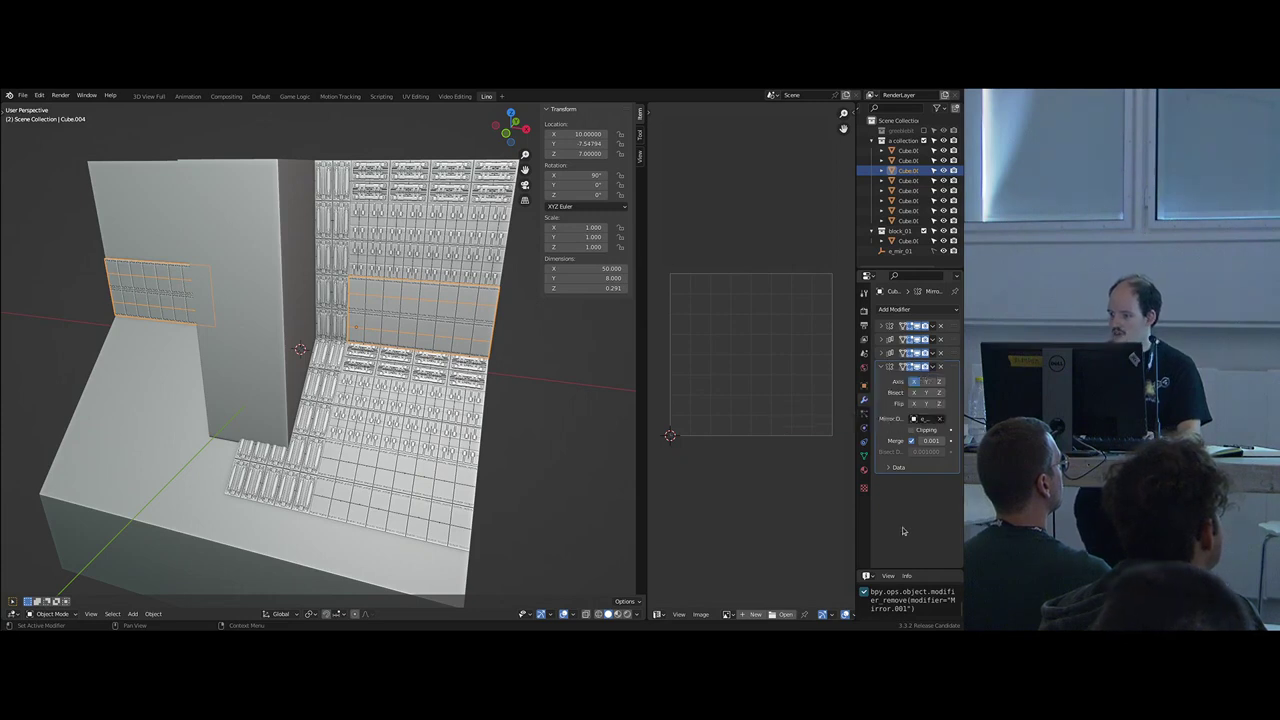
# - Add a Mirror modifier to the middle wall panel (Cube.001), collapsing its existing modifiers first
pyautogui.click(368, 242)
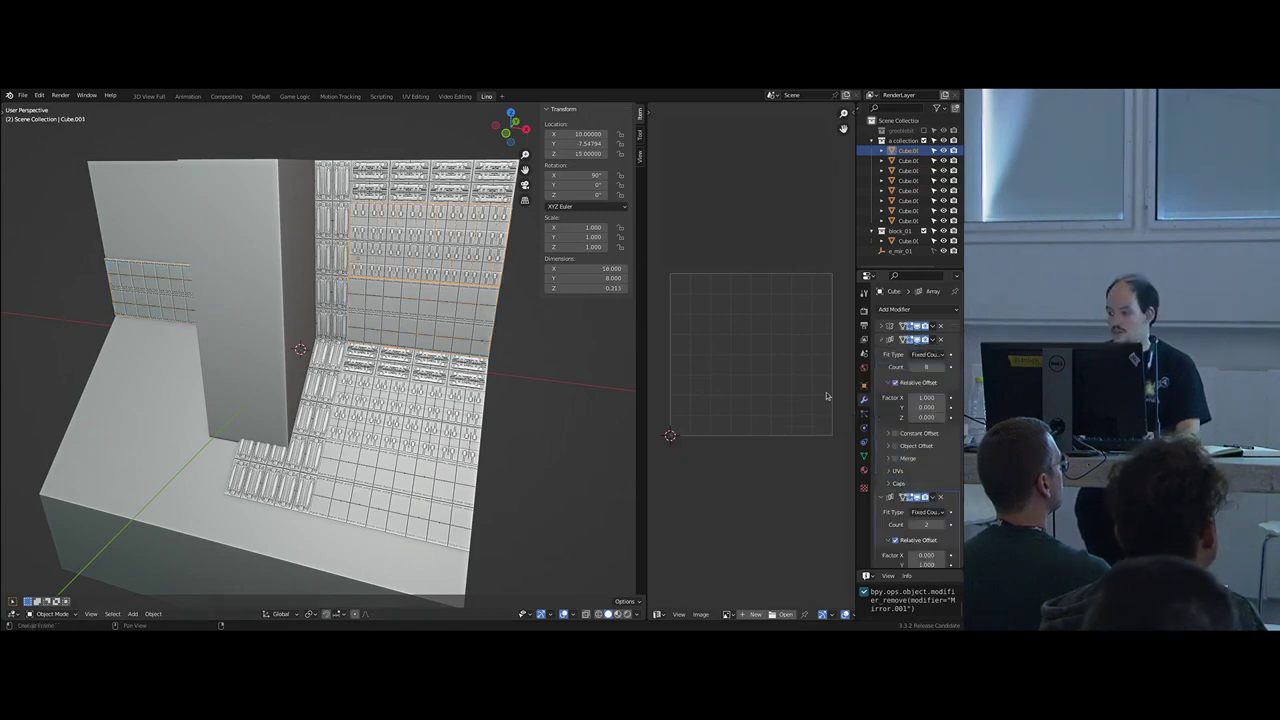
pyautogui.click(881, 340)
pyautogui.click(881, 353)
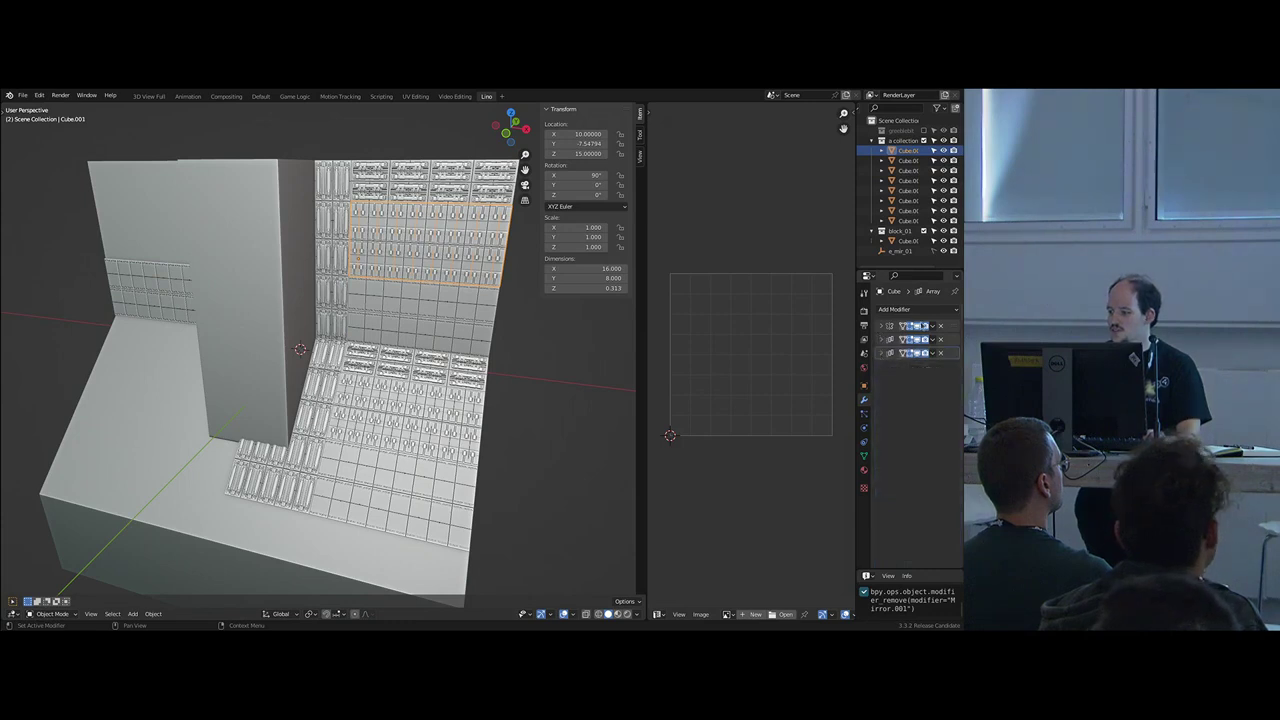
pyautogui.click(898, 309)
pyautogui.click(755, 427)
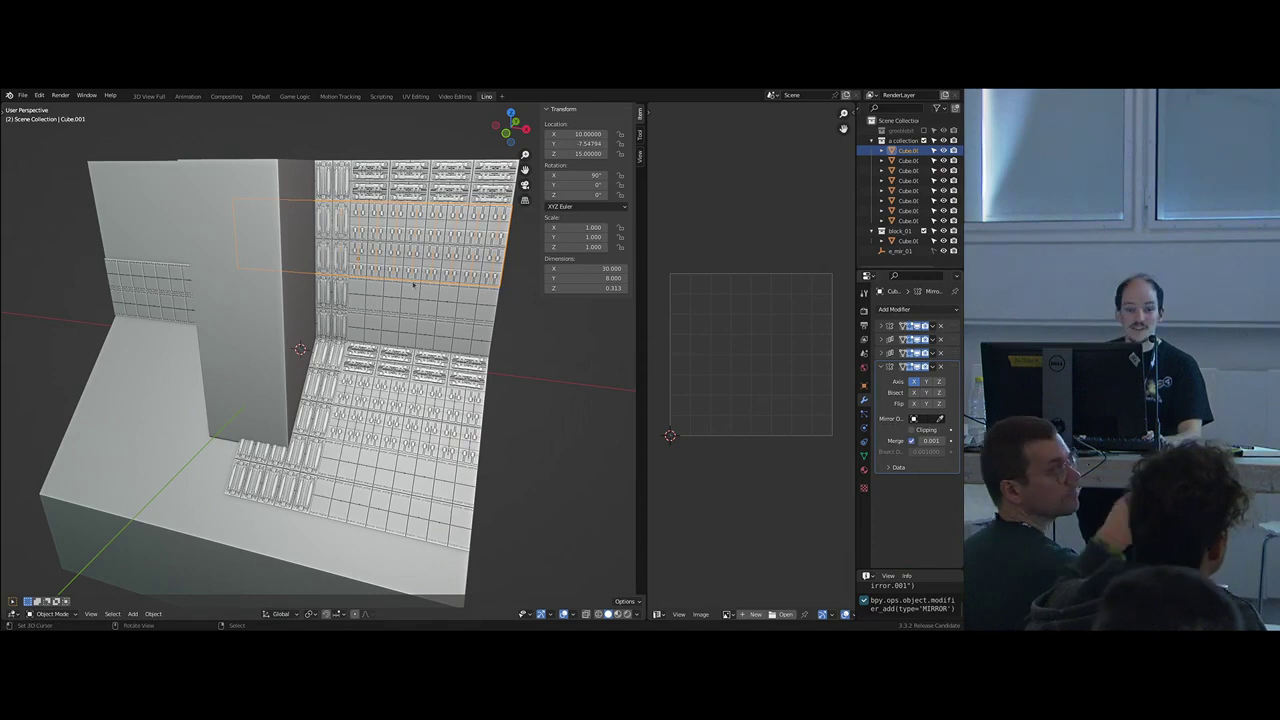
# - Try copying the modifiers of the lower wall panel (Cube.004) to the middle wall panel, and undo the copy
pyautogui.keyDown('shift'); pyautogui.click(401, 252); pyautogui.keyUp('shift')
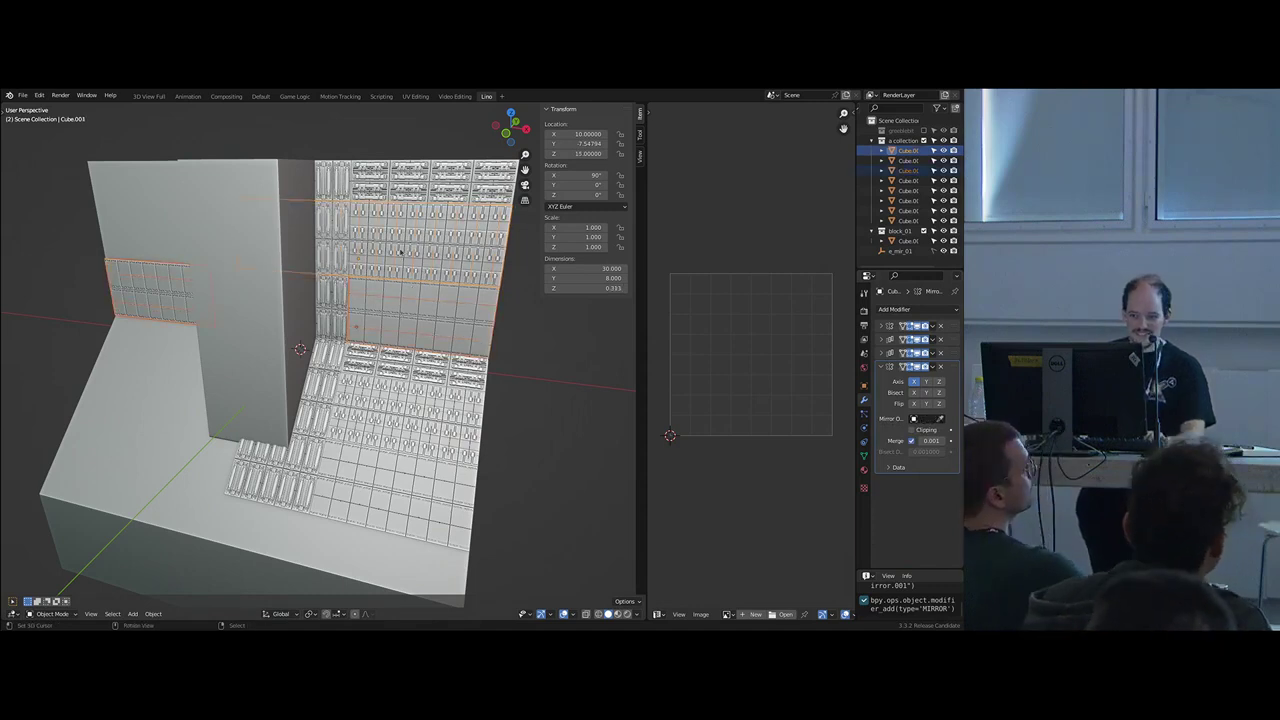
pyautogui.click(396, 330)
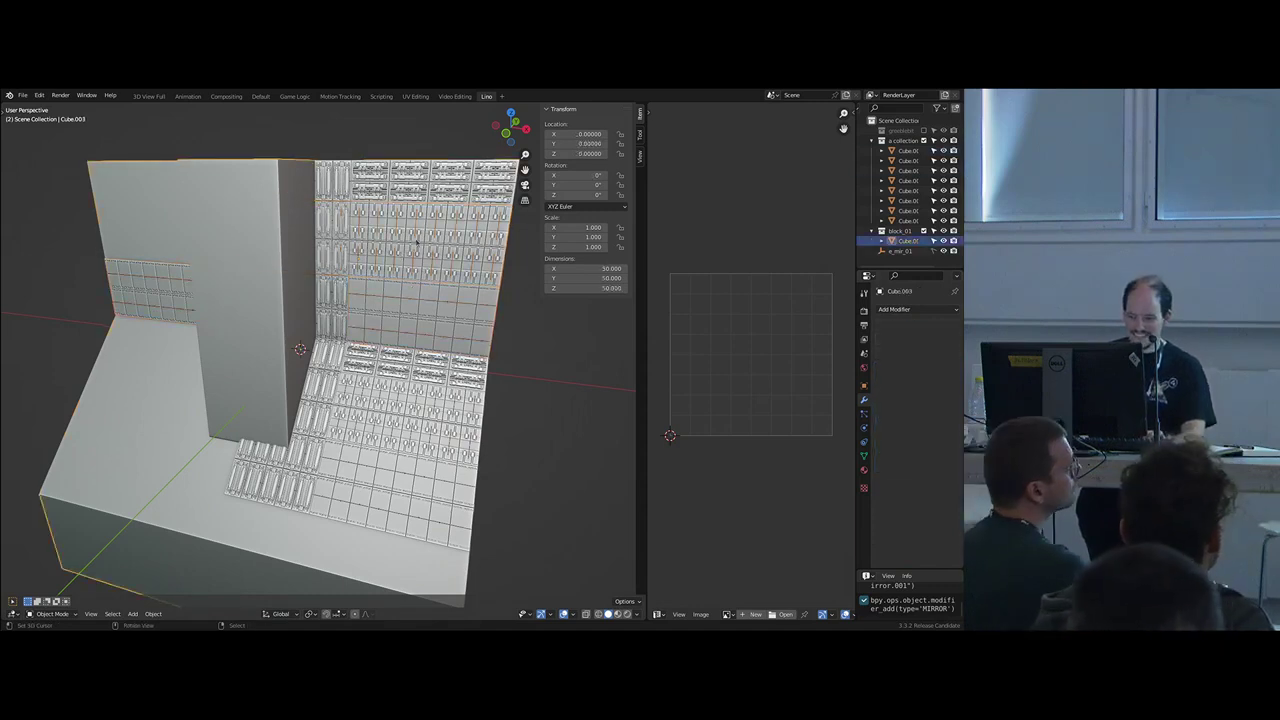
pyautogui.click(405, 311)
pyautogui.hotkey('ctrl', 'l')
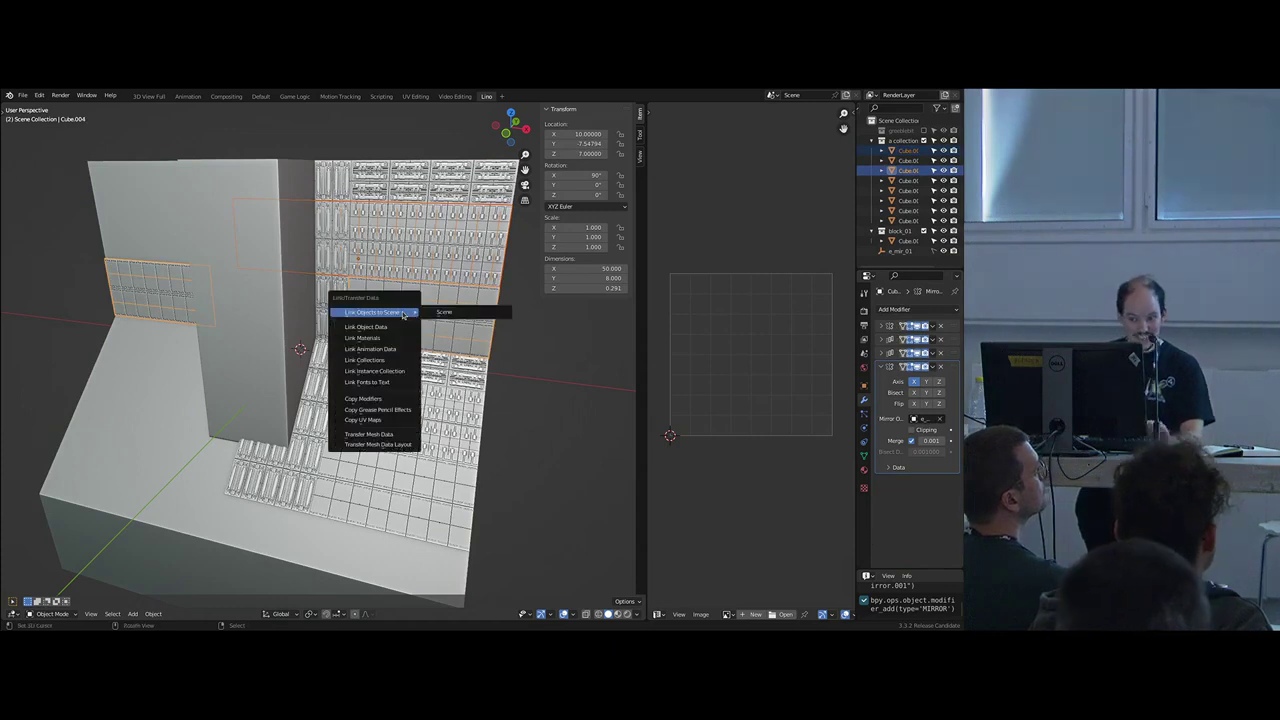
pyautogui.click(380, 399)
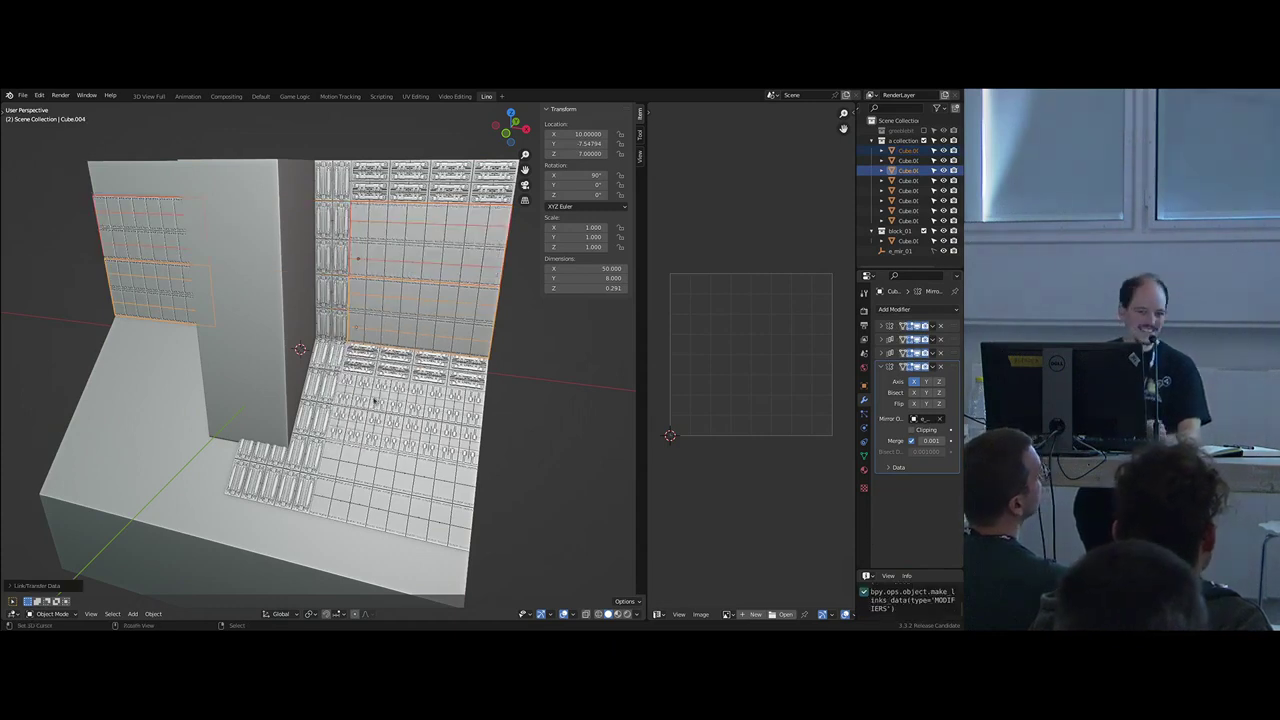
pyautogui.hotkey('ctrl', 'z')
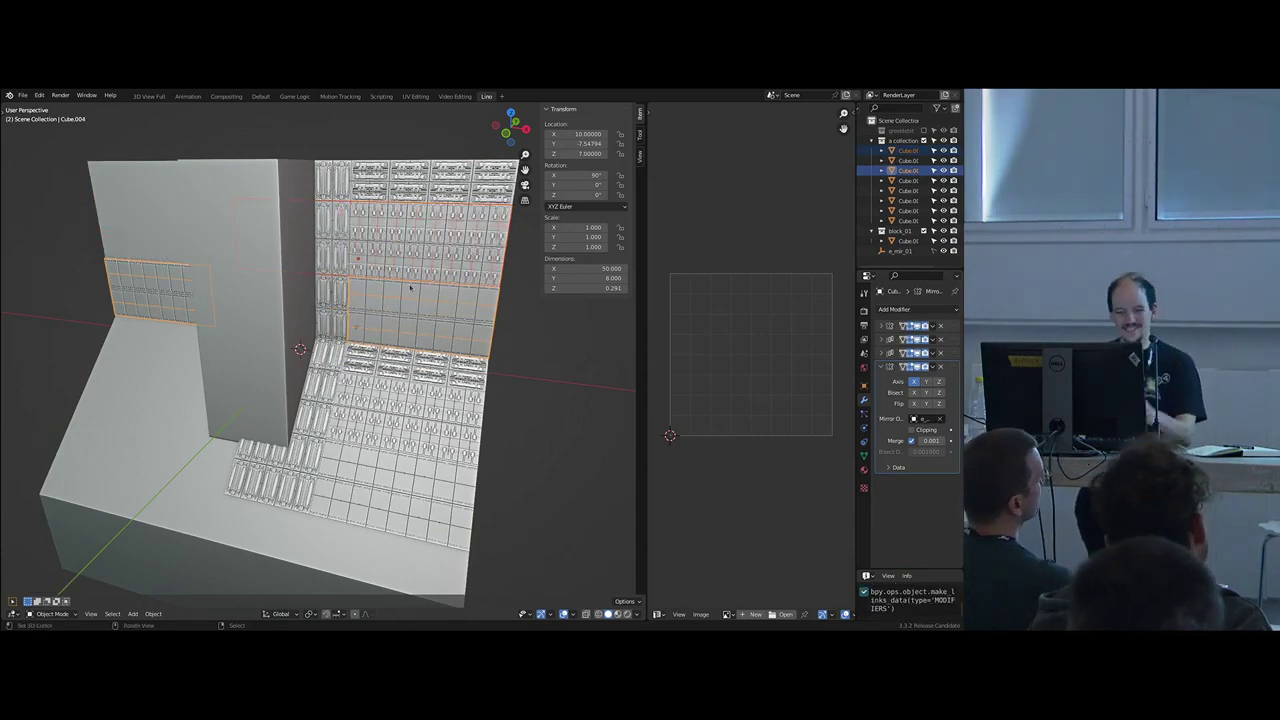
pyautogui.hotkey('ctrl', 'z')
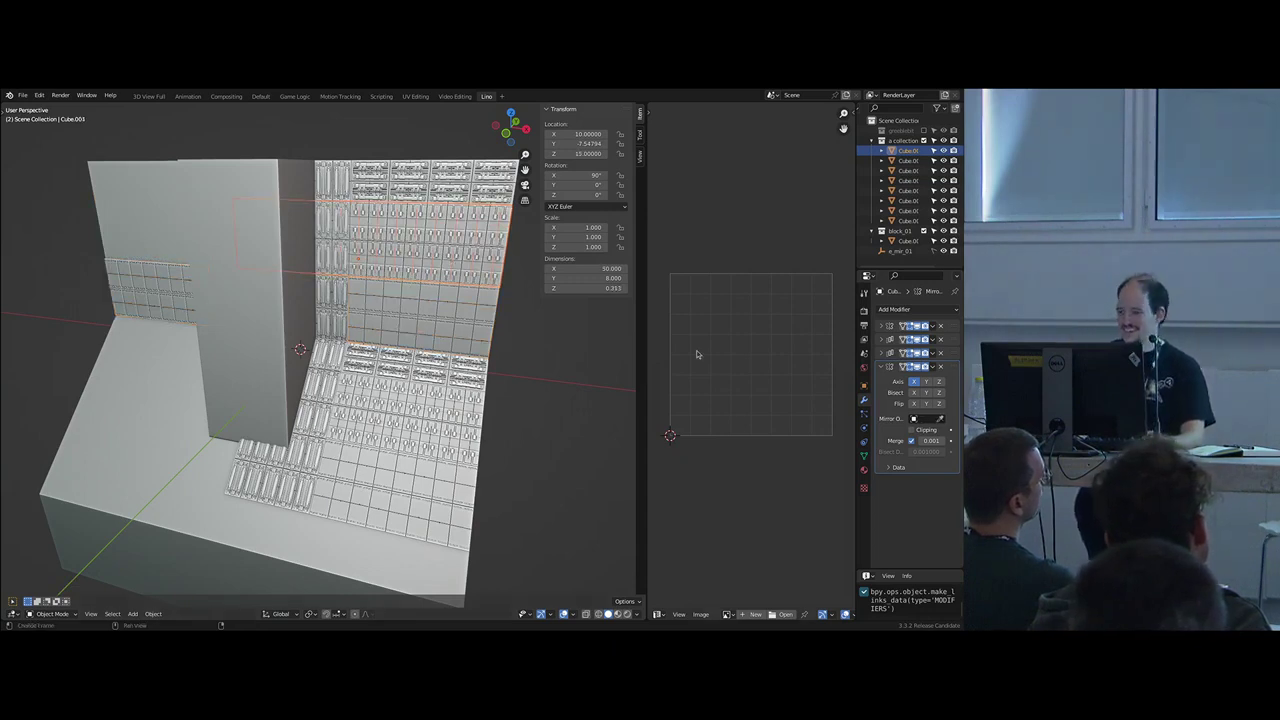
# - Set e_mir_01 as the mirror object in the middle wall panel's Mirror modifier
pyautogui.click(918, 422)
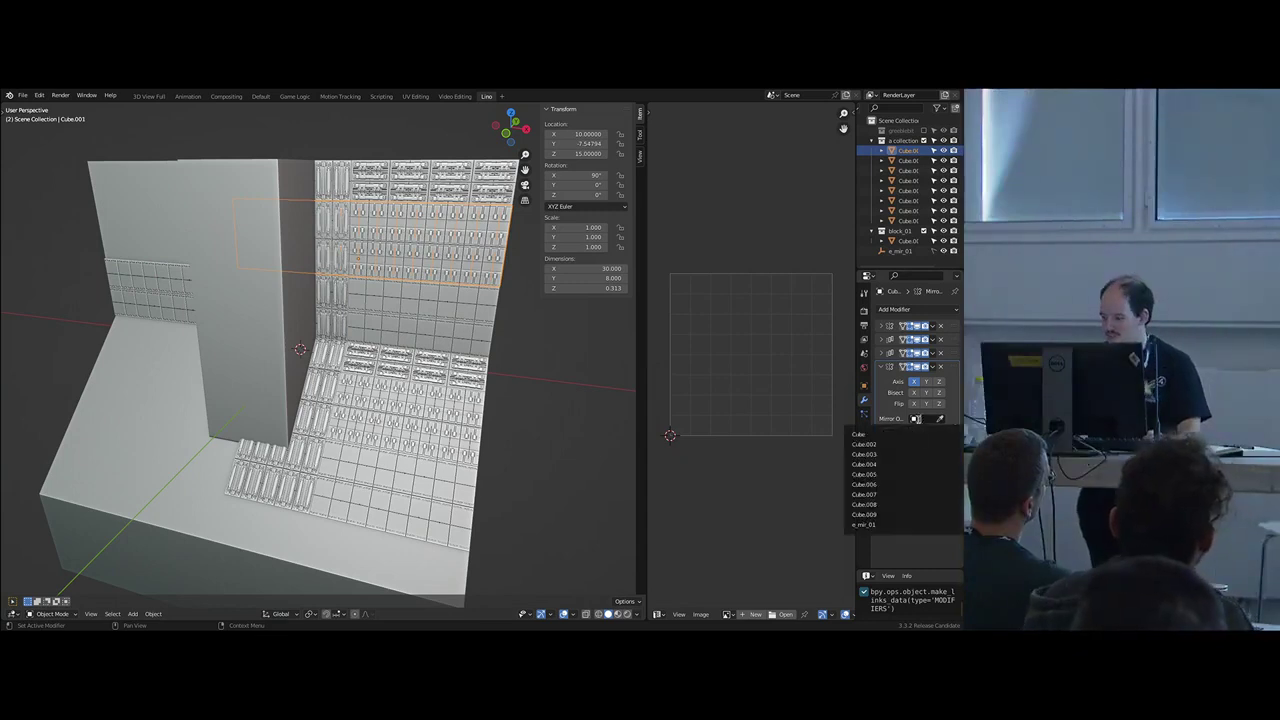
pyautogui.click(893, 525)
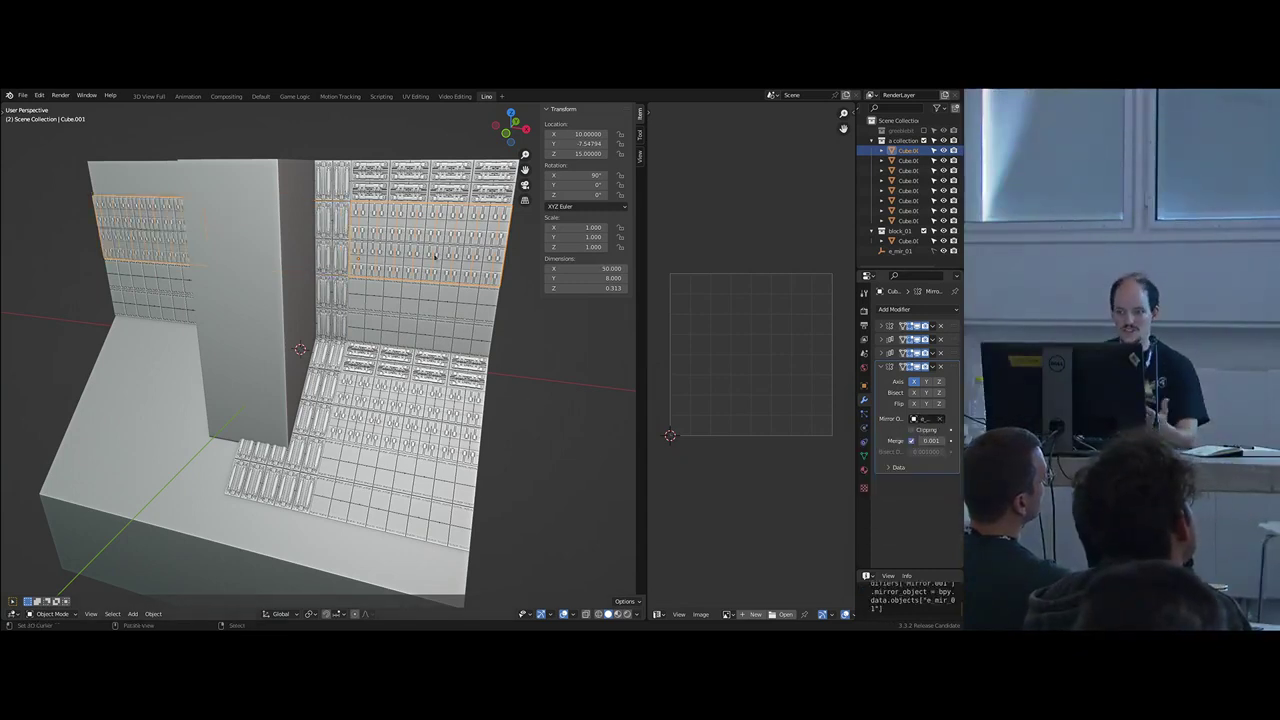
# - Add a Mirror modifier to the uppermost wall panel (Cube.002), using e_mir_01 as the mirror object
pyautogui.click(425, 187)
pyautogui.scroll(-5, 911, 518)
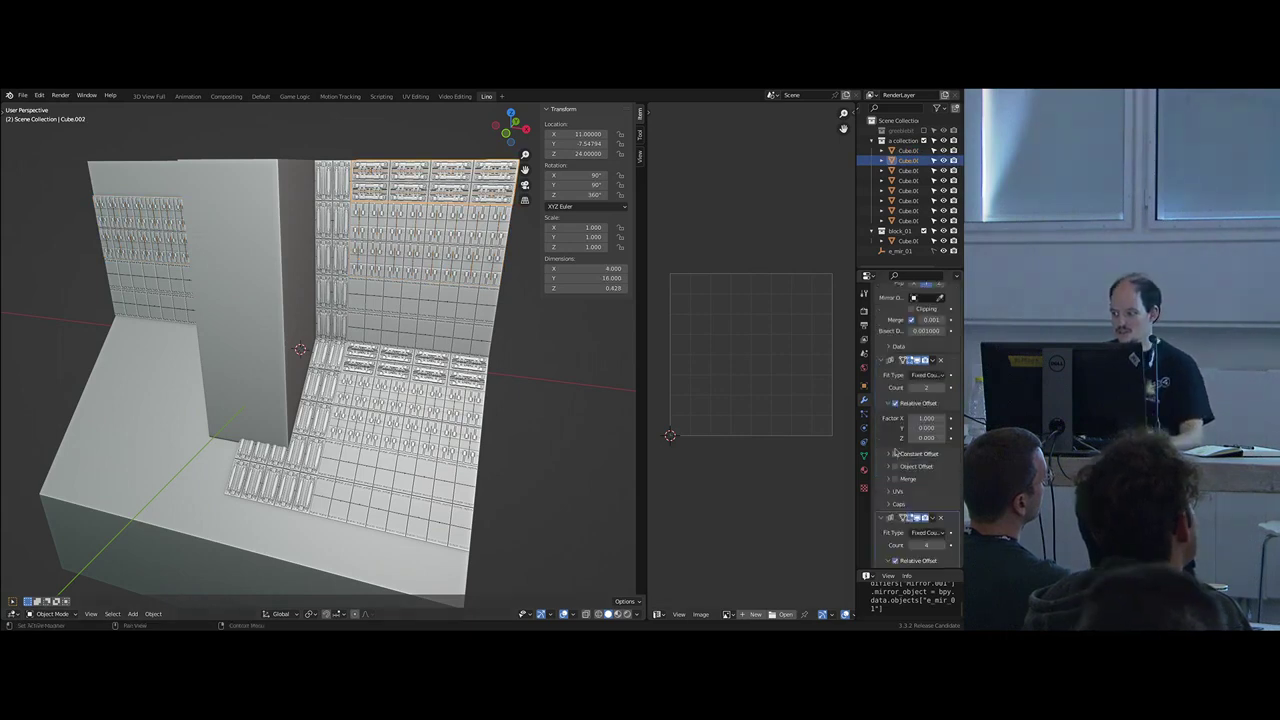
pyautogui.scroll(-2, 894, 479)
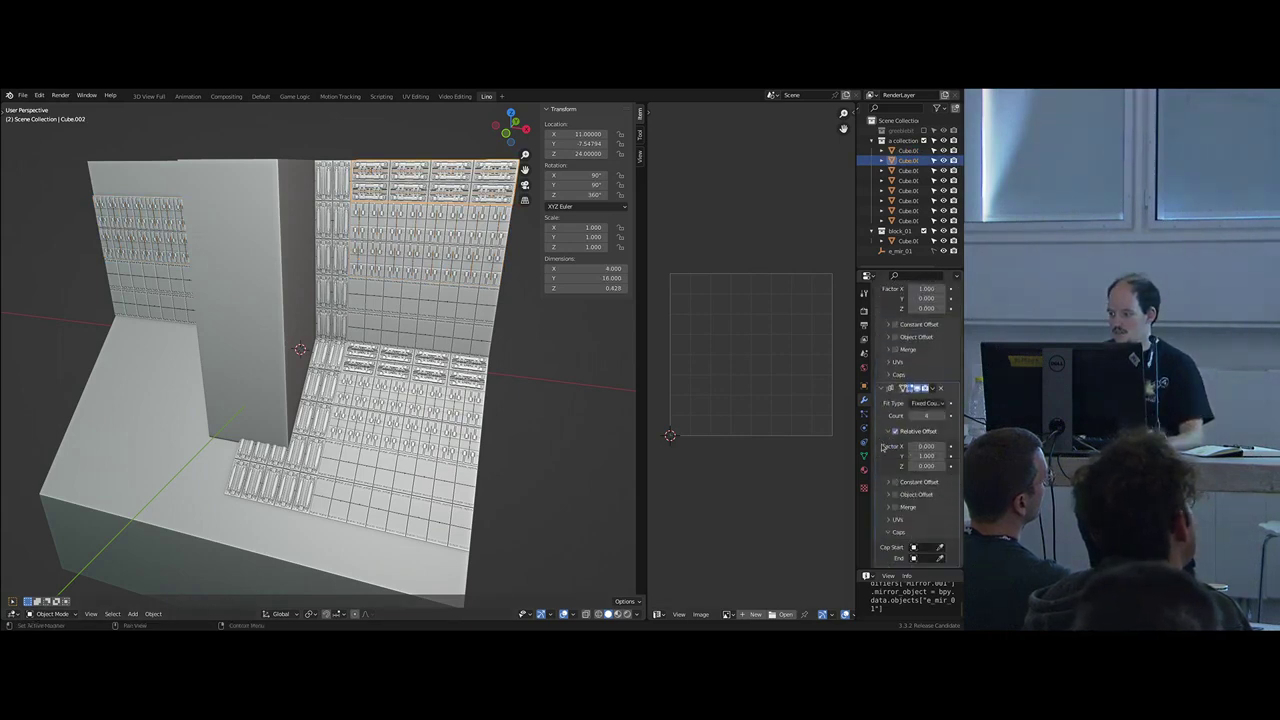
pyautogui.click(882, 389)
pyautogui.scroll(2, 882, 389)
pyautogui.click(882, 327)
pyautogui.click(882, 341)
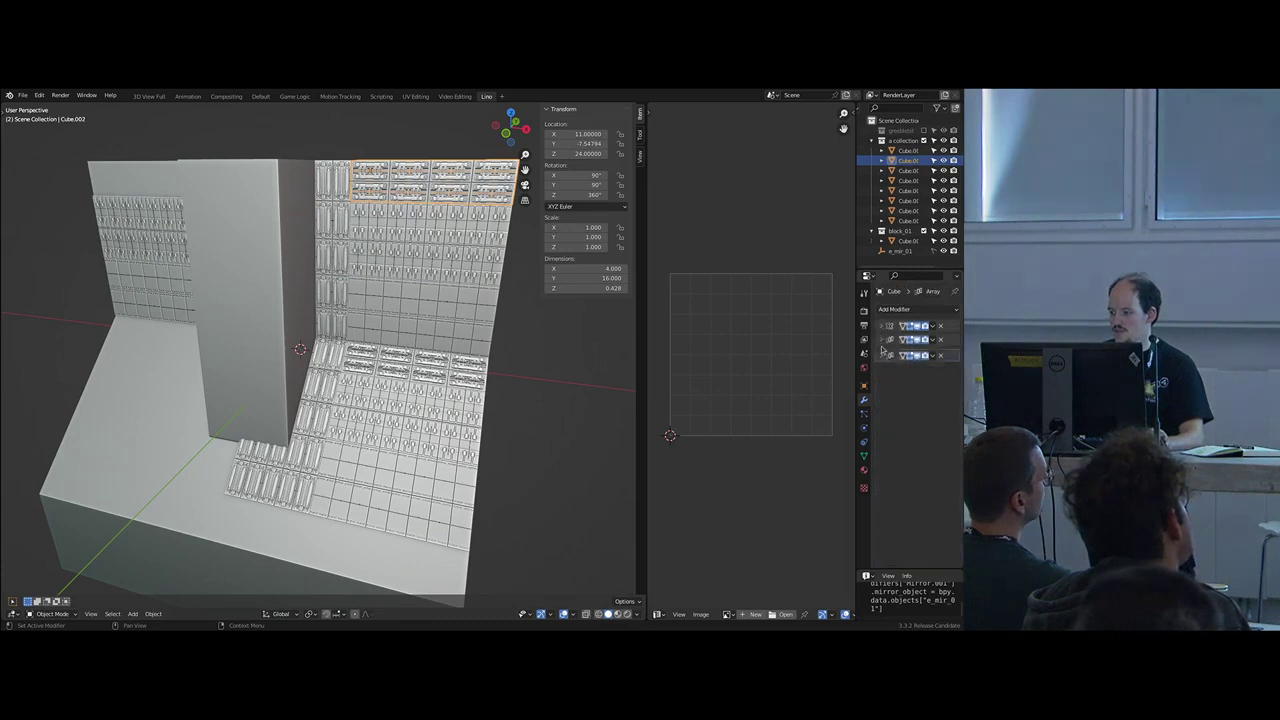
pyautogui.click(904, 313)
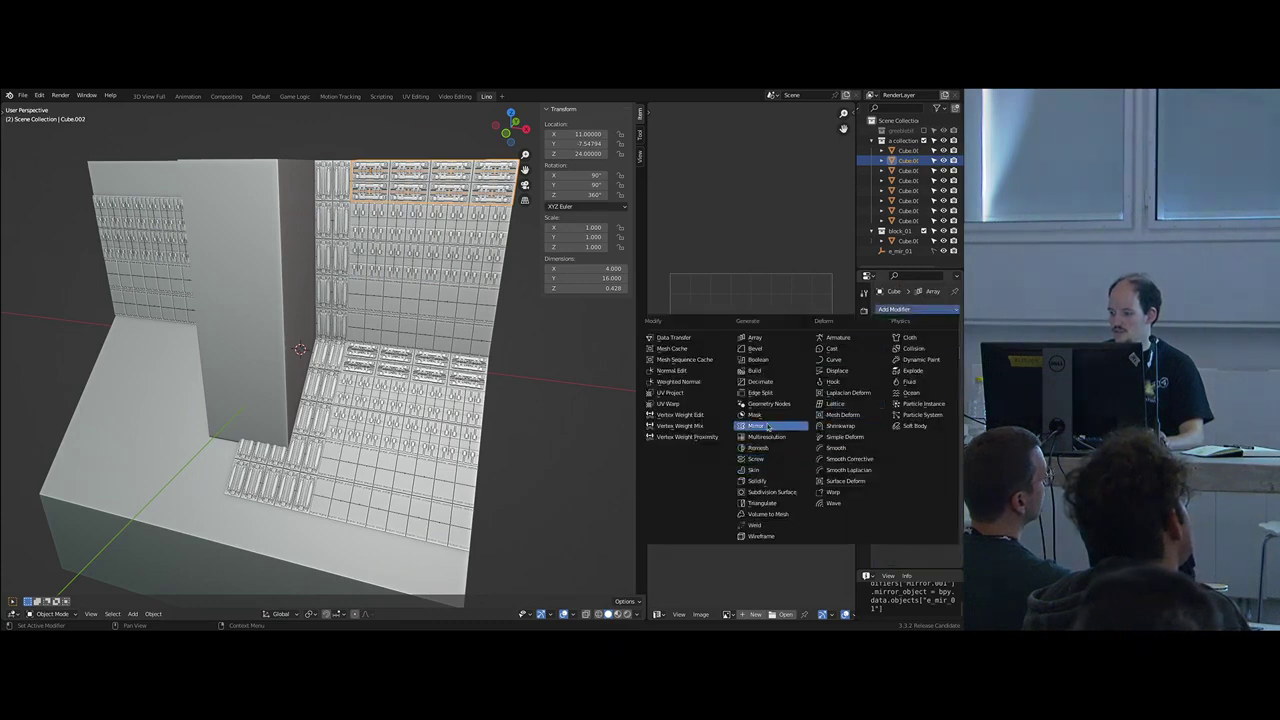
pyautogui.click(771, 424)
pyautogui.click(922, 418)
pyautogui.write('mi')
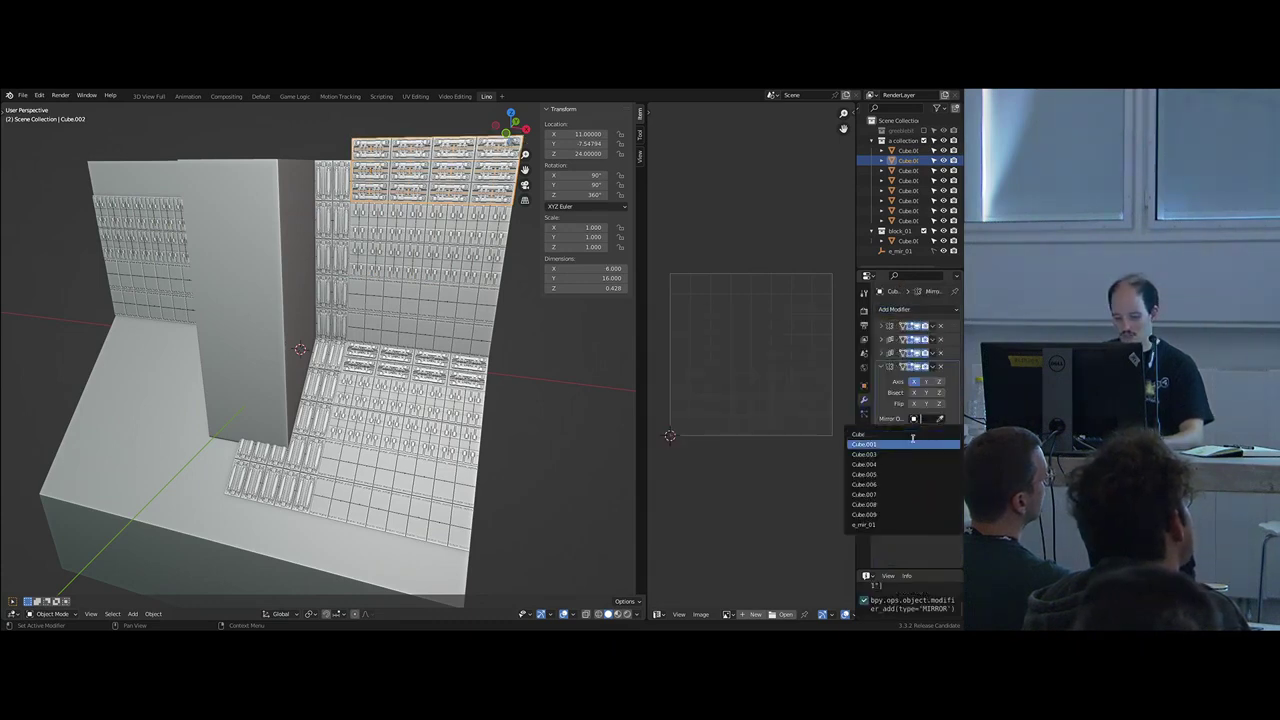
pyautogui.click(905, 438)
# - Copy the modifiers of the uppermost wall panel (Cube.002) to the top panel on the slope (Cube.007)
pyautogui.rightClick(335, 262)
pyautogui.keyDown('shift'); pyautogui.moveTo(391, 416); pyautogui.dragTo(421, 342, button='middle'); pyautogui.keyUp('shift')
pyautogui.click(421, 342)
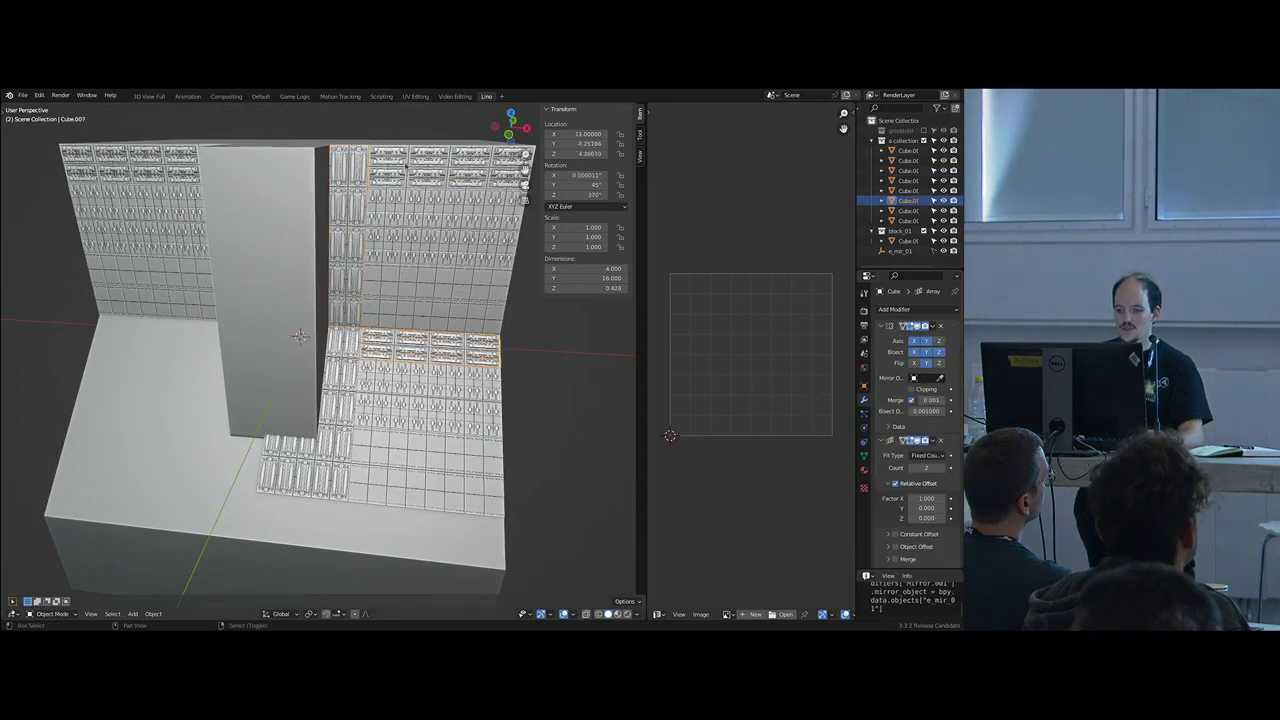
pyautogui.keyDown('shift'); pyautogui.click(130, 163); pyautogui.keyUp('shift')
pyautogui.hotkey('ctrl', 'l')
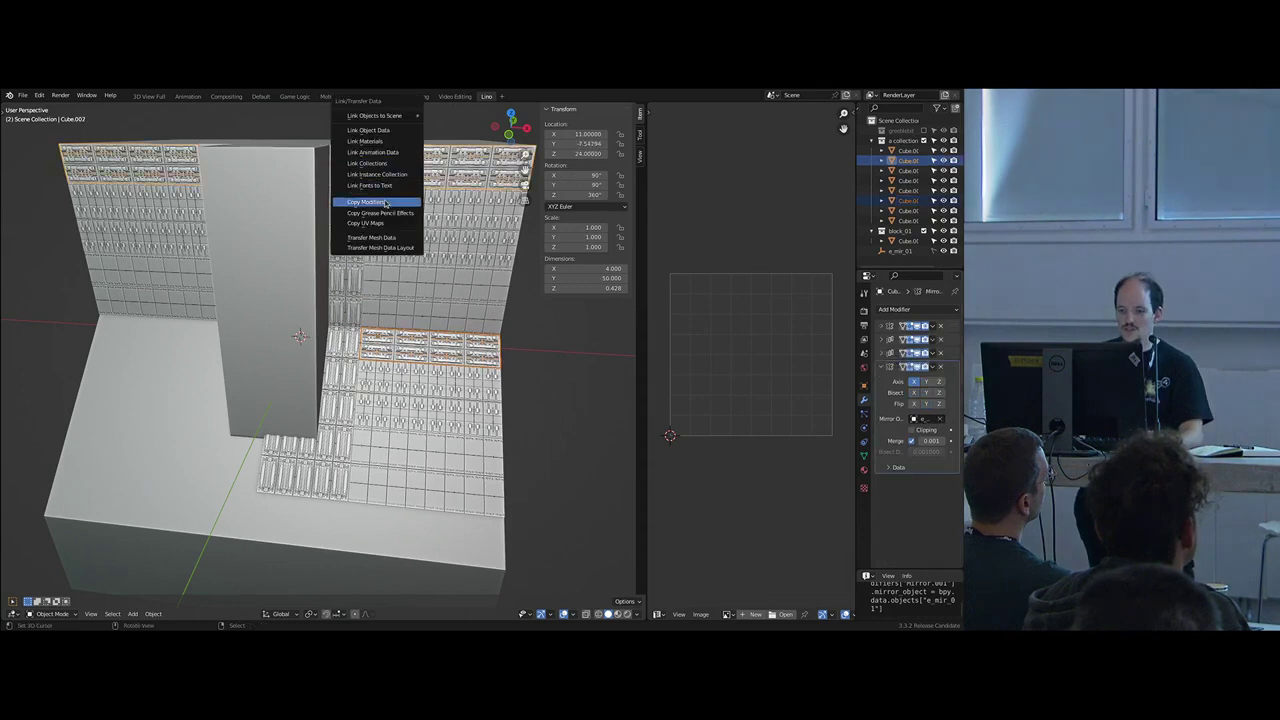
pyautogui.click(386, 203)
# - Copy the modifiers of the middle wall panel (Cube.001) to the matching middle panel on the slope
pyautogui.rightClick(401, 406)
pyautogui.keyDown('shift'); pyautogui.rightClick(410, 235); pyautogui.keyUp('shift')
pyautogui.hotkey('ctrl', 'l')
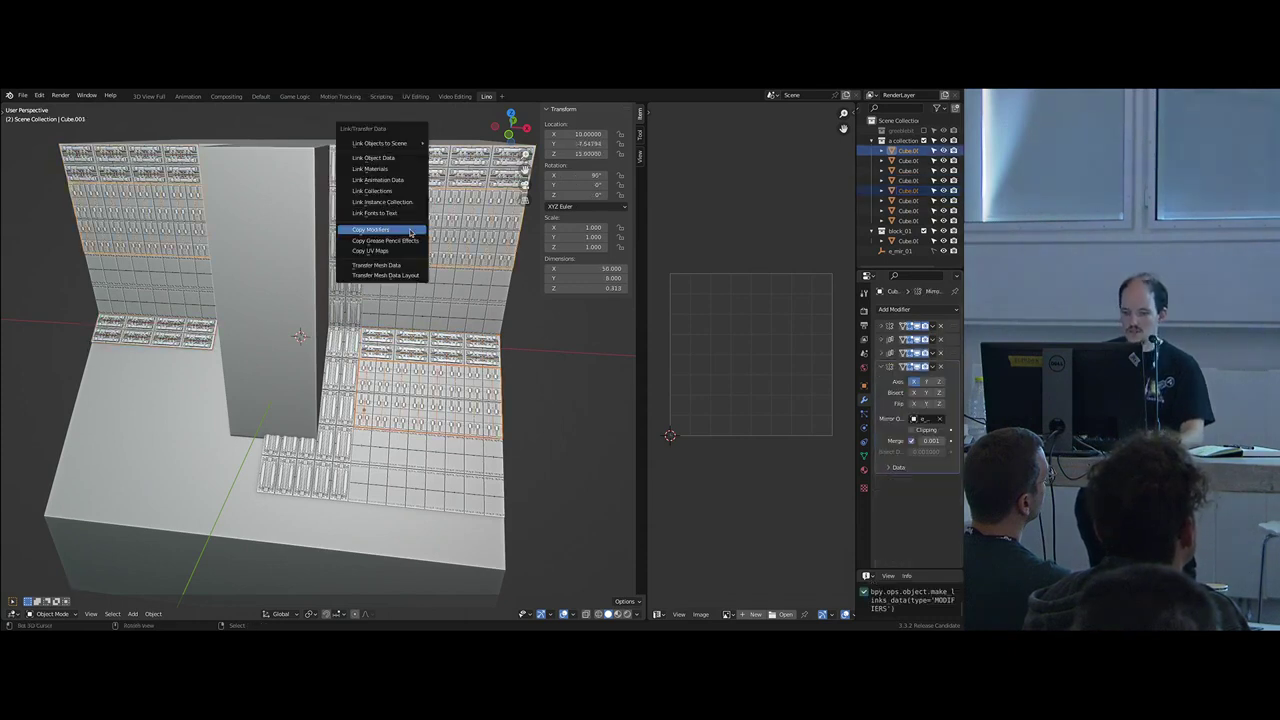
pyautogui.click(410, 232)
# - Copy the modifiers of the lower wall panel (Cube.004) to the lowest panel on the slope (Cube.008)
pyautogui.rightClick(405, 454)
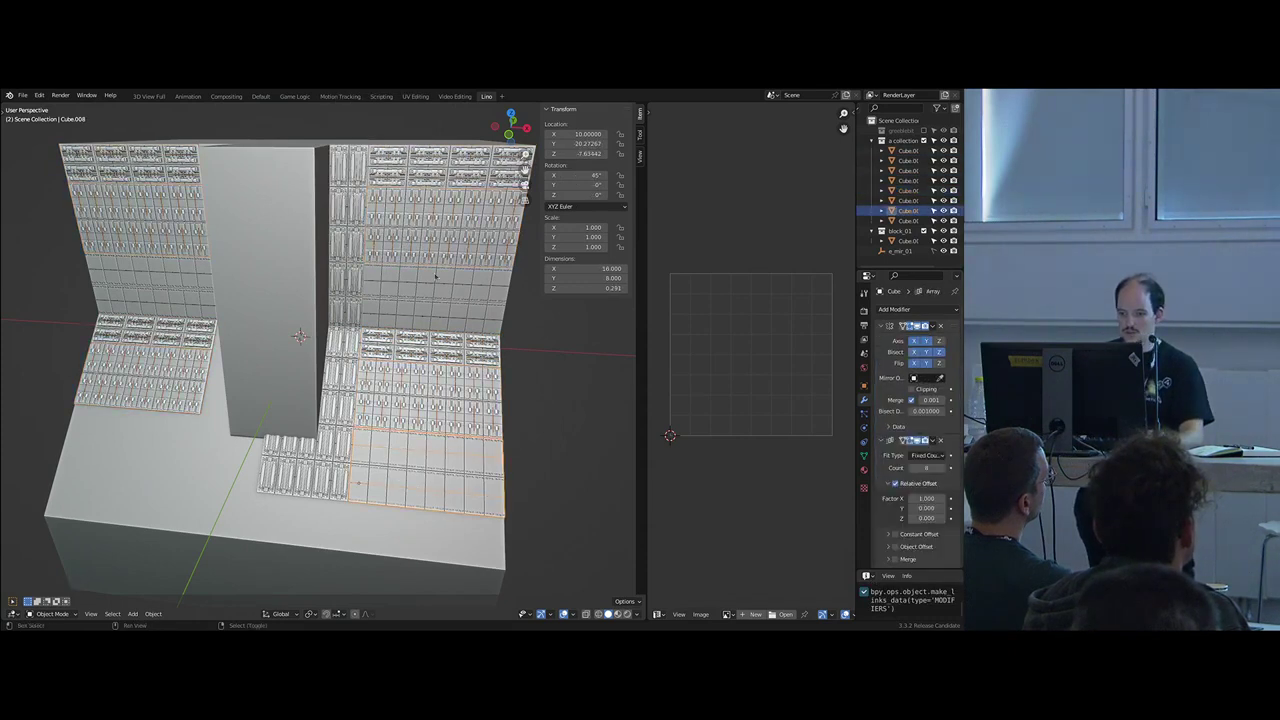
pyautogui.keyDown('shift'); pyautogui.rightClick(434, 277); pyautogui.keyUp('shift')
pyautogui.hotkey('ctrl', 'l')
pyautogui.click(435, 274)
# - Add an X-axis Mirror modifier to the tile strip beside the column on the slope (Cube.009), mirrored around e_mir_01
pyautogui.keyDown('shift'); pyautogui.moveTo(384, 425); pyautogui.dragTo(388, 410, button='middle'); pyautogui.keyUp('shift')
pyautogui.rightClick(347, 430)
pyautogui.click(881, 326)
pyautogui.click(881, 341)
pyautogui.click(881, 355)
pyautogui.click(883, 313)
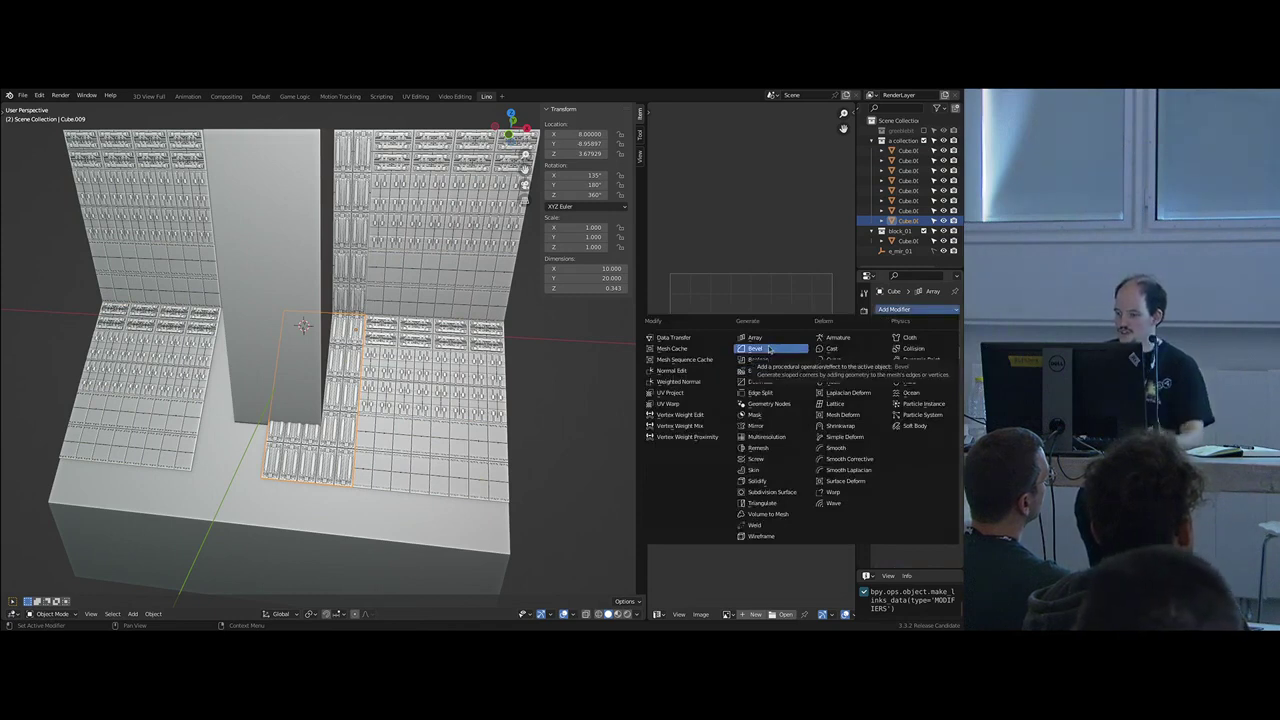
pyautogui.click(756, 425)
pyautogui.moveTo(373, 460); pyautogui.dragTo(415, 443, button='middle')
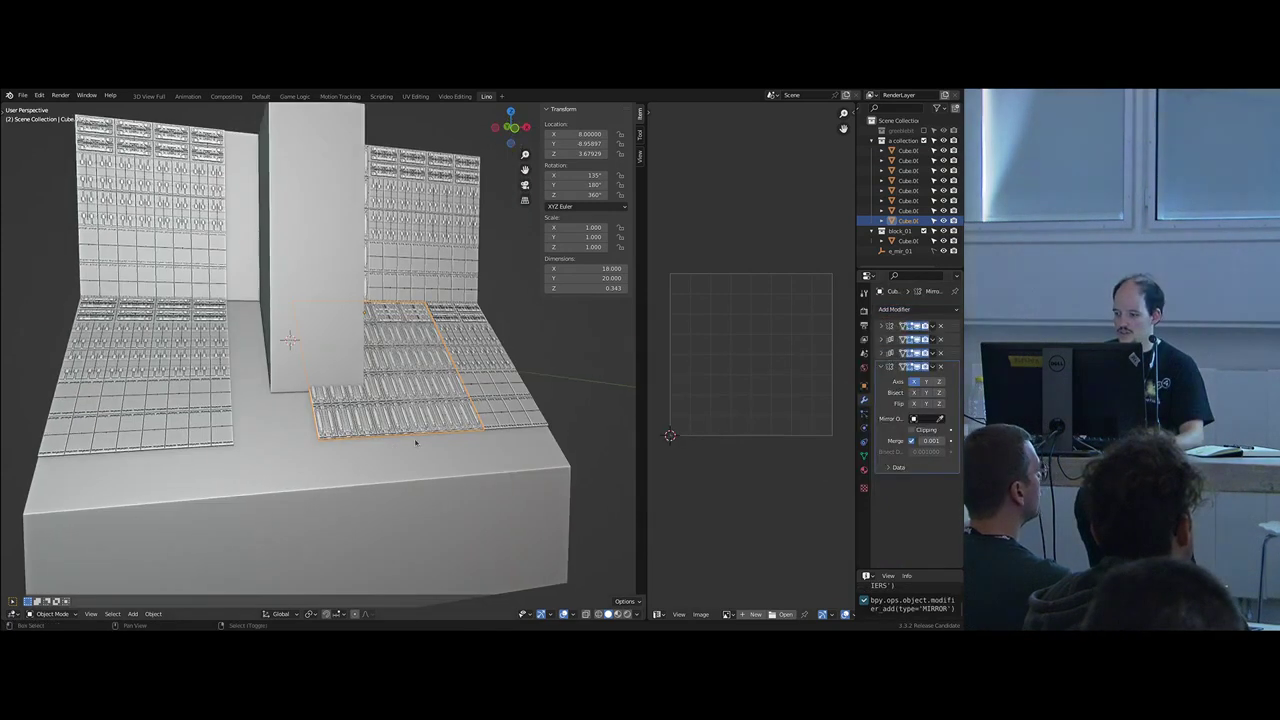
pyautogui.click(924, 418)
pyautogui.write('e')
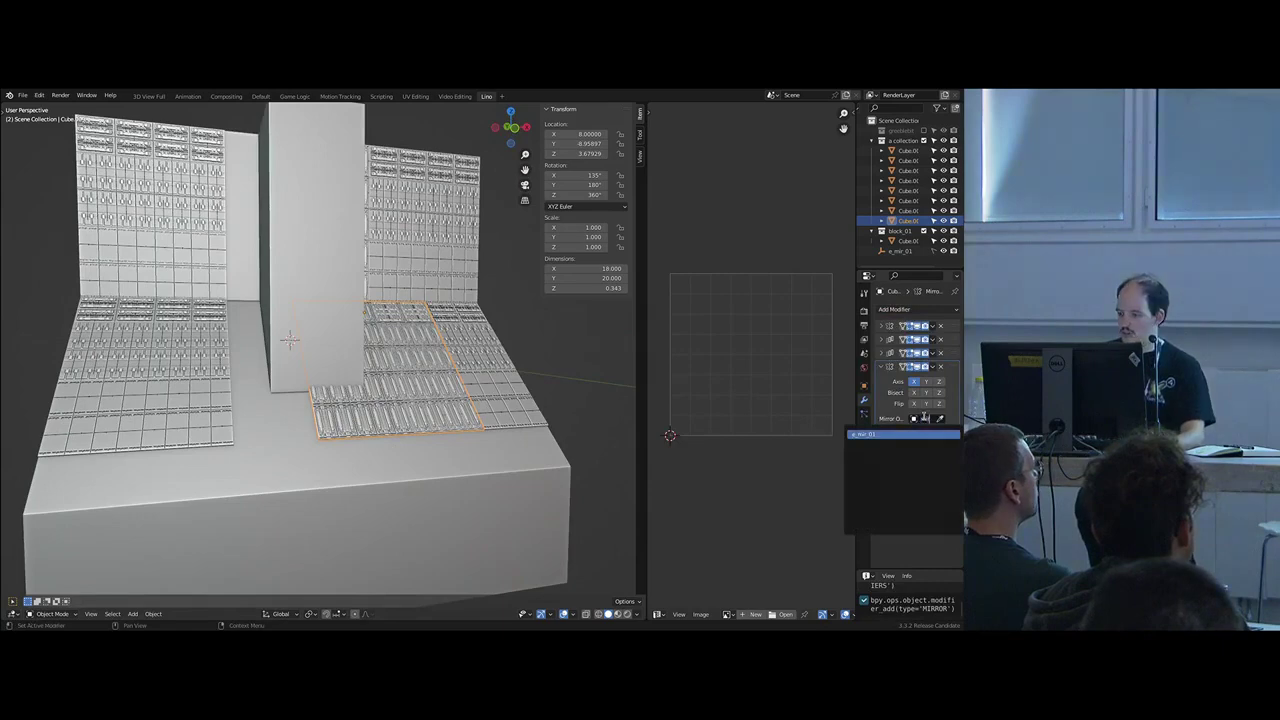
pyautogui.click(900, 434)
pyautogui.scroll(6, 300, 340)
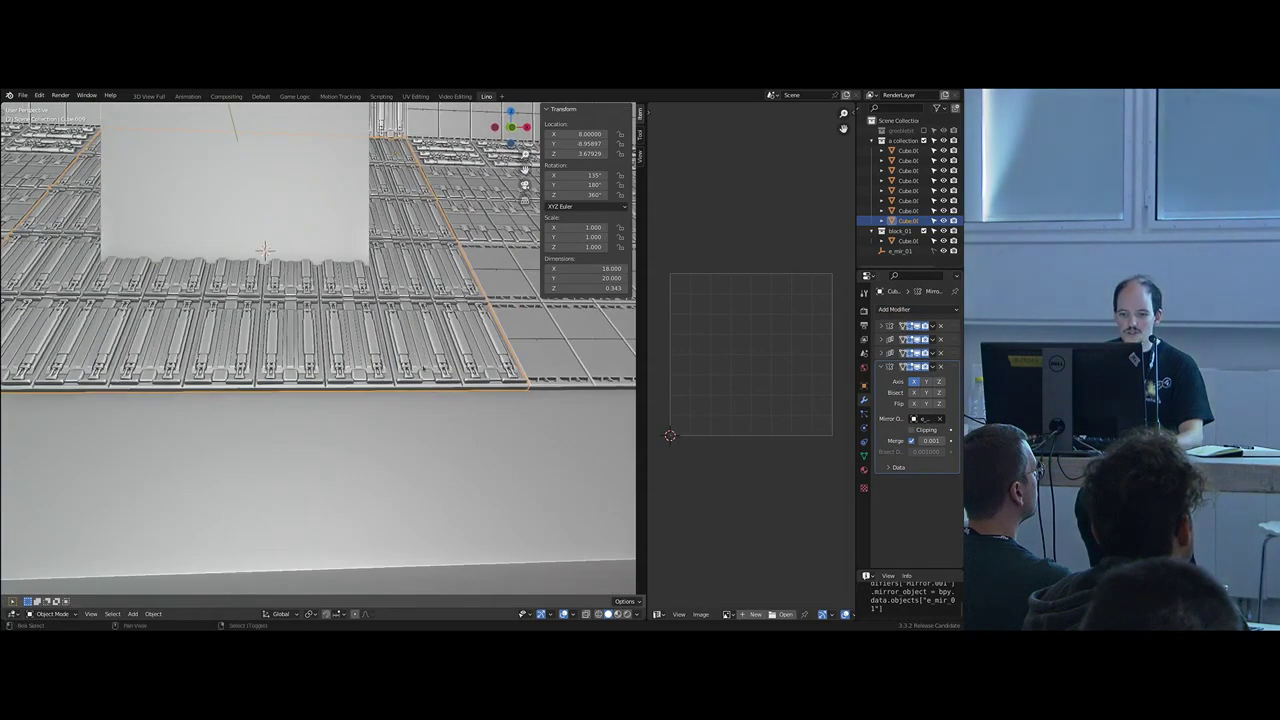
pyautogui.press('g')
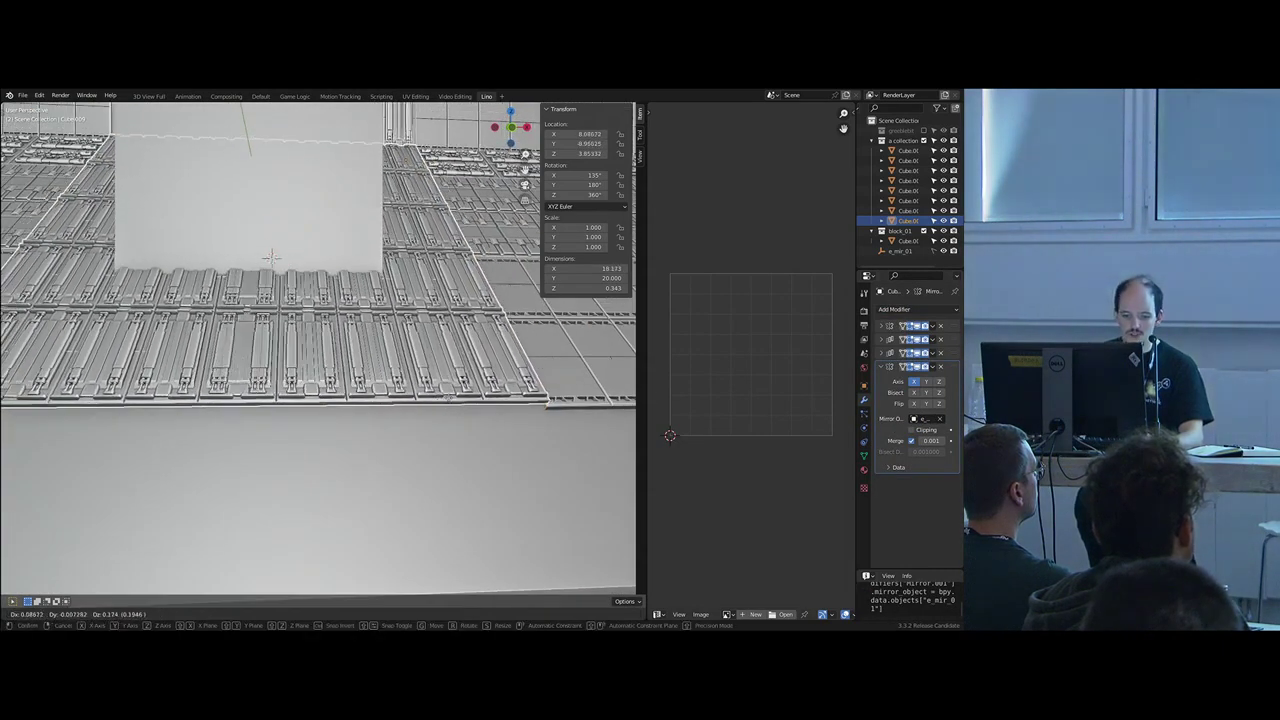
pyautogui.rightClick(448, 397)
# - Enable X-axis Bisect in the sloped strip's Mirror modifier, checking the centre overlap in Rendered shading and returning to Solid shading
pyautogui.moveTo(270, 404); pyautogui.dragTo(297, 403, button='middle')
pyautogui.press('z')
pyautogui.click(305, 317)
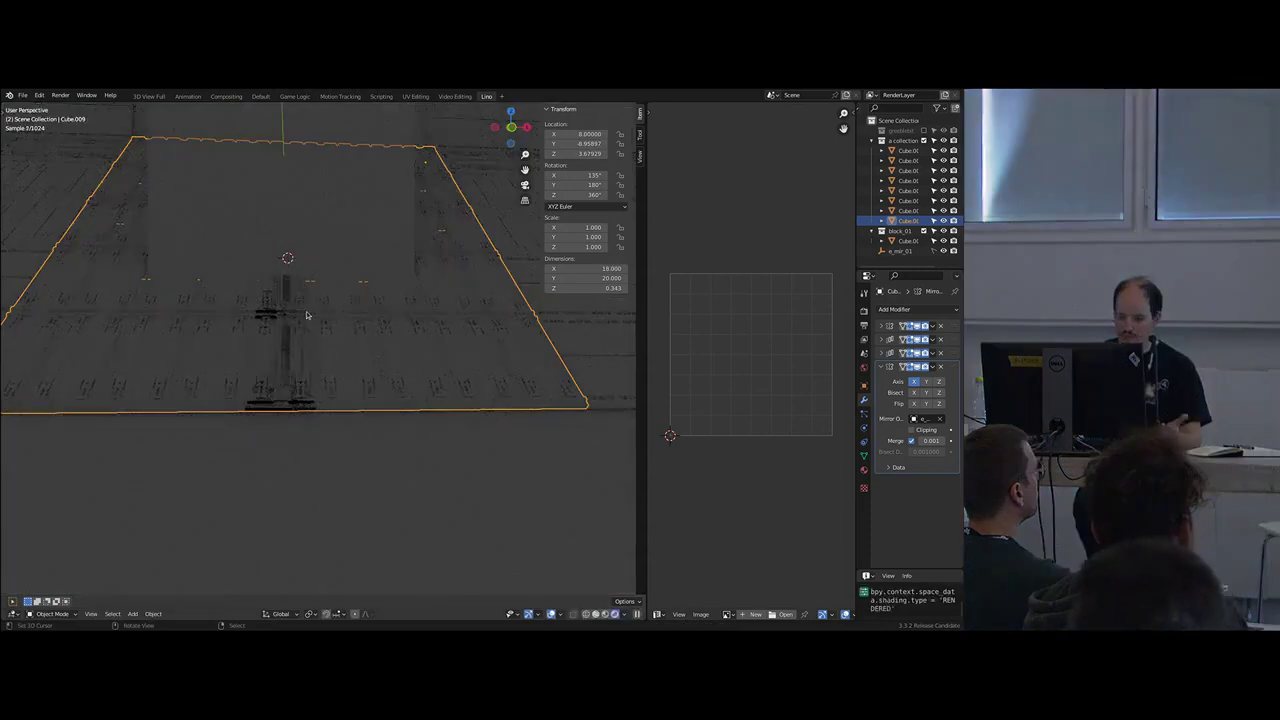
pyautogui.click(915, 393)
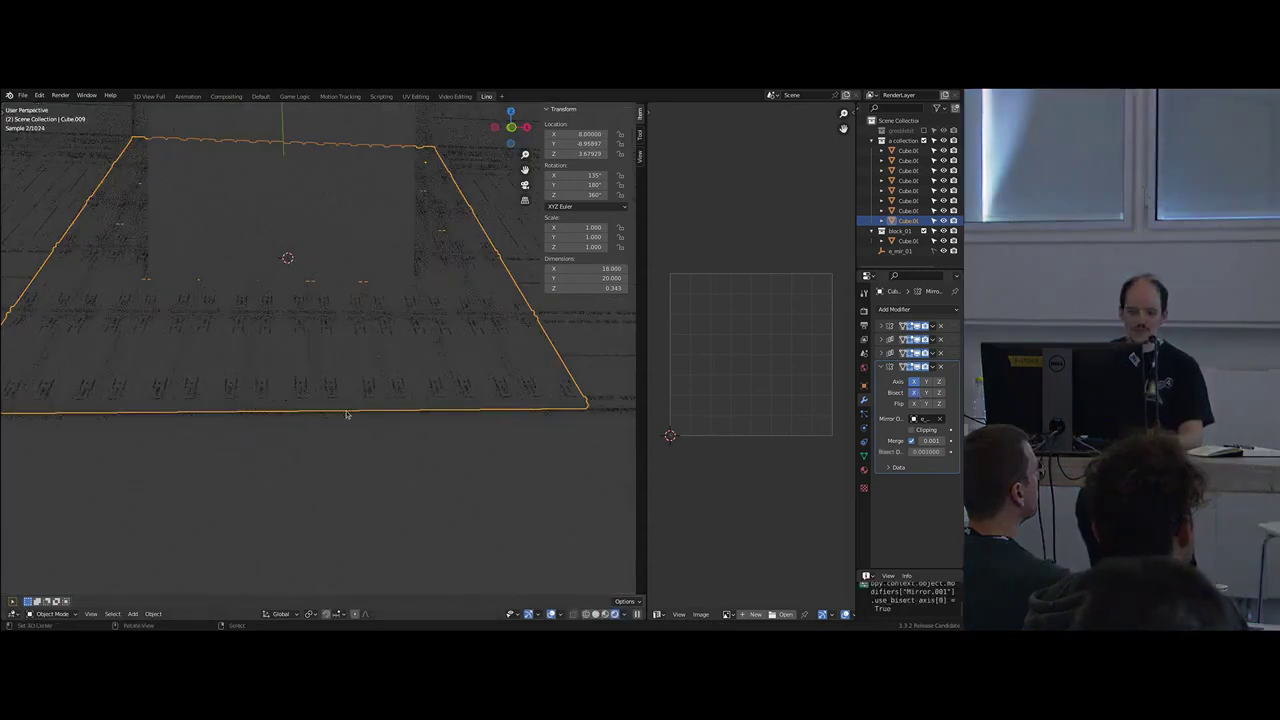
pyautogui.press('z')
pyautogui.click(330, 354)
# - Set the second Array's count to 6 on the sloped tile strip beside the column (Cube.009)
pyautogui.scroll(-6, 400, 354)
pyautogui.moveTo(418, 353); pyautogui.dragTo(359, 321, button='middle')
pyautogui.hotkey('alt', 'a')
pyautogui.scroll(3, 357, 363)
pyautogui.rightClick(333, 340)
pyautogui.rightClick(314, 332)
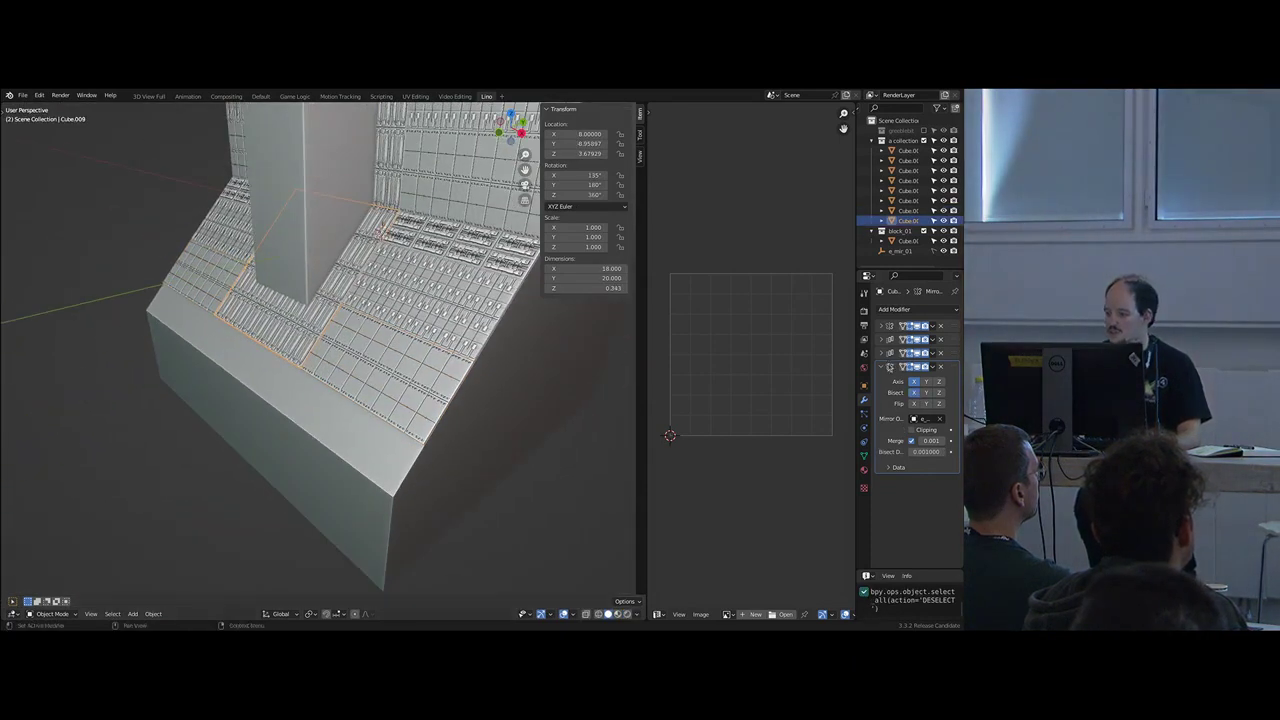
pyautogui.click(880, 327)
pyautogui.click(880, 327)
pyautogui.click(880, 340)
pyautogui.click(942, 367)
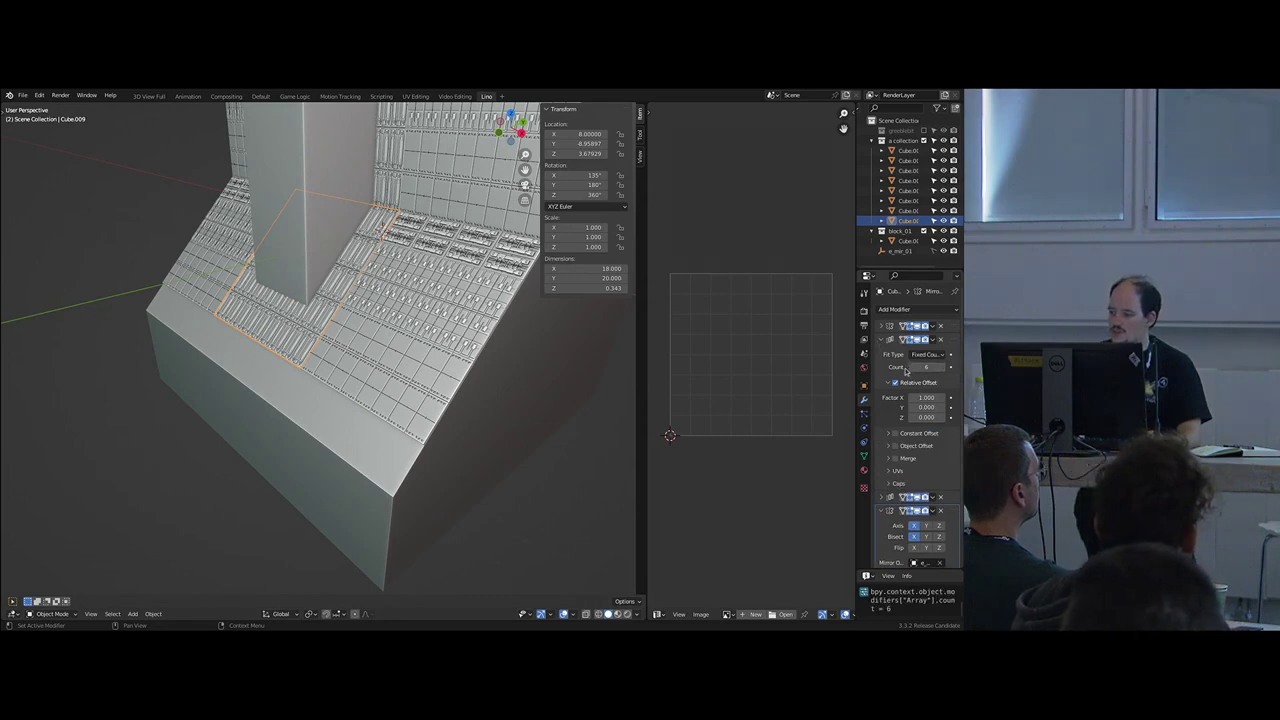
pyautogui.click(880, 340)
pyautogui.click(880, 353)
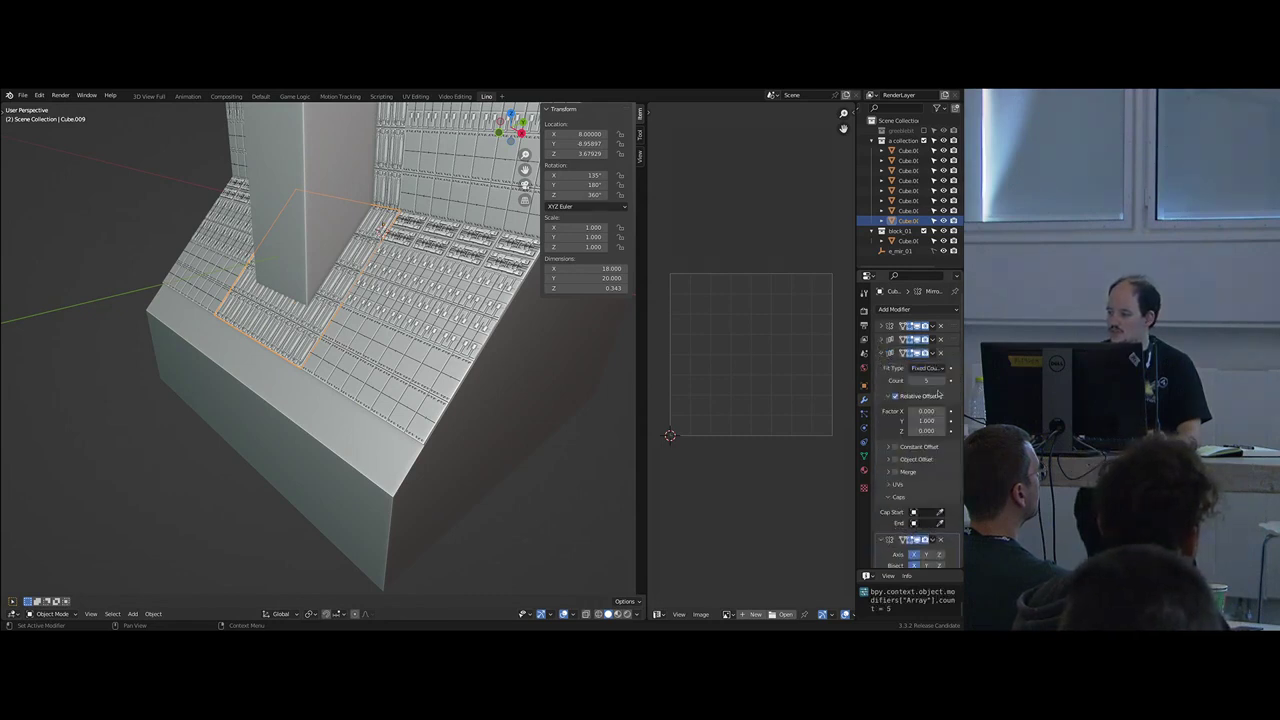
pyautogui.click(943, 384)
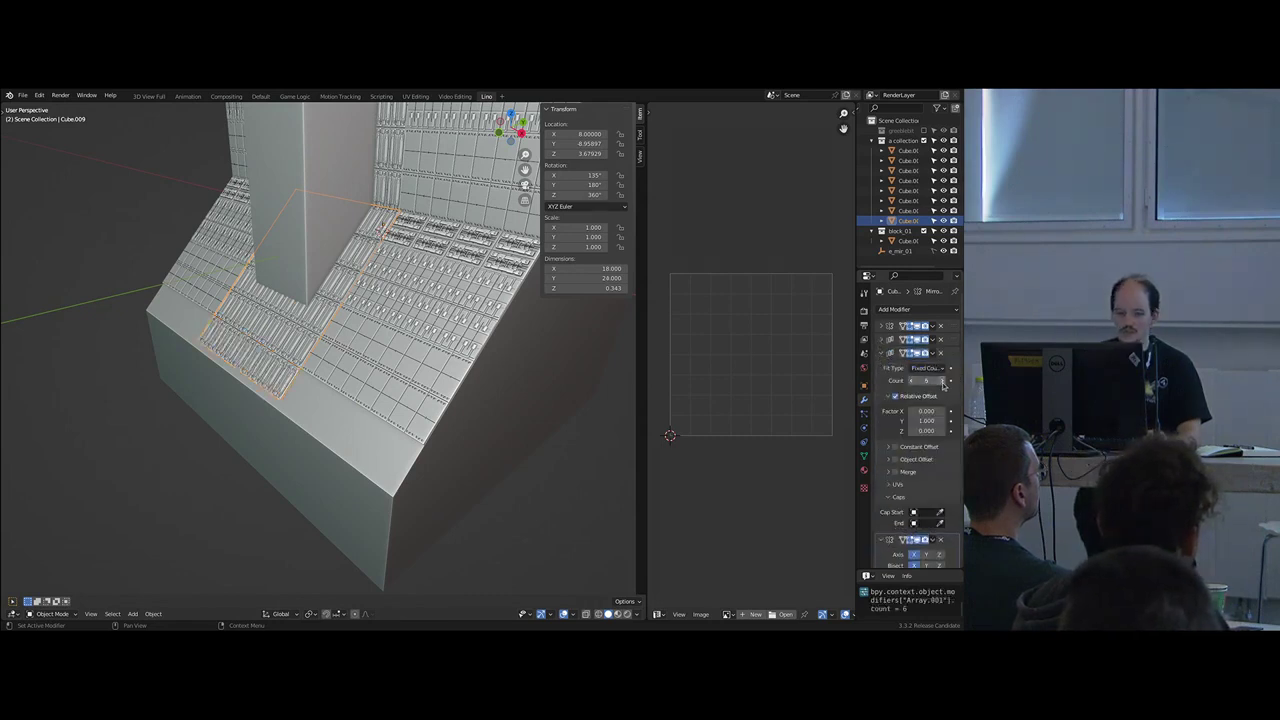
# - Slide the lowest slope panel (Cube.008) down the slope along its local Y axis and set its second Array's count to 3
pyautogui.click(385, 383)
pyautogui.press('g')
pyautogui.press('y')
pyautogui.press('y')
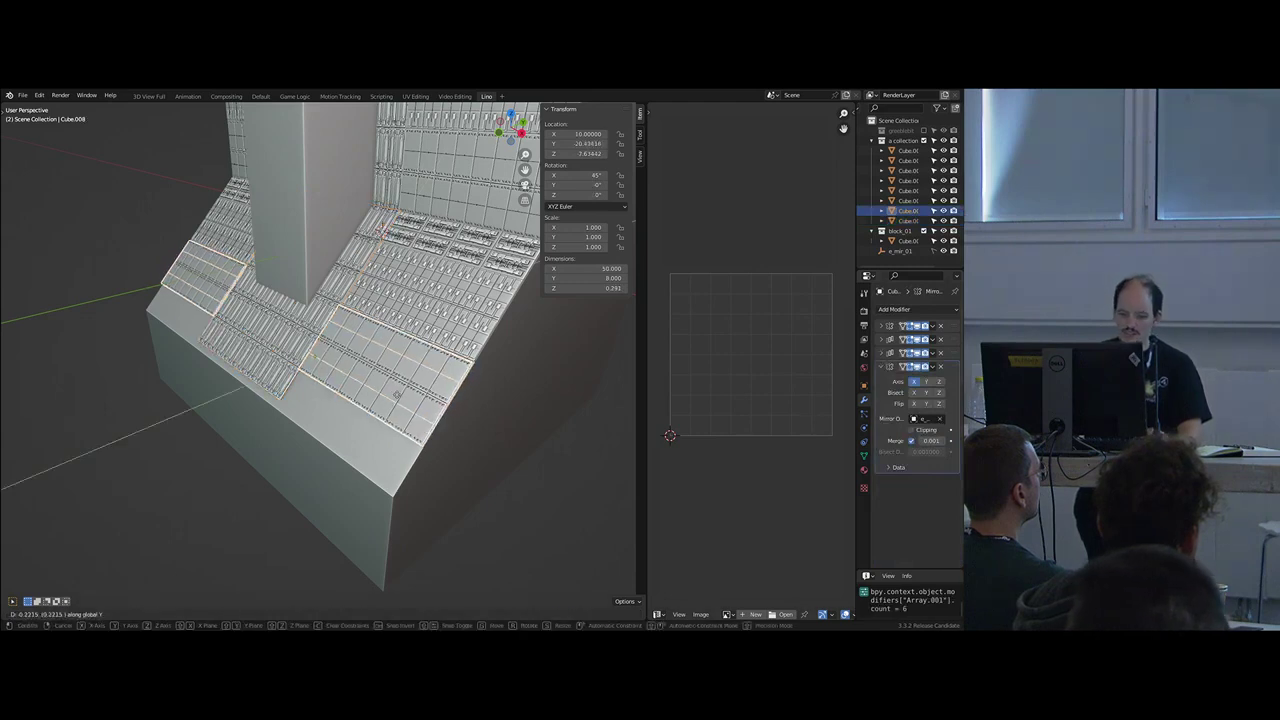
pyautogui.click(378, 426)
pyautogui.click(880, 353)
pyautogui.click(943, 381)
pyautogui.scroll(-5, 403, 401)
pyautogui.hotkey('alt', 'a')
# - Duplicate the vertical wall strip beside the column in place and rotate the copy 90° about Z
pyautogui.moveTo(403, 401)
pyautogui.mouseDown(button='middle')
pyautogui.moveTo(430, 402)
pyautogui.moveTo(387, 403)
pyautogui.moveTo(413, 437)
pyautogui.mouseUp(button='middle')
pyautogui.scroll(1, 388, 404)
pyautogui.scroll(4, 413, 437)
pyautogui.press('d')
pyautogui.moveTo(337, 270); pyautogui.dragTo(254, 292)
pyautogui.moveTo(256, 290); pyautogui.dragTo(350, 320, button='middle')
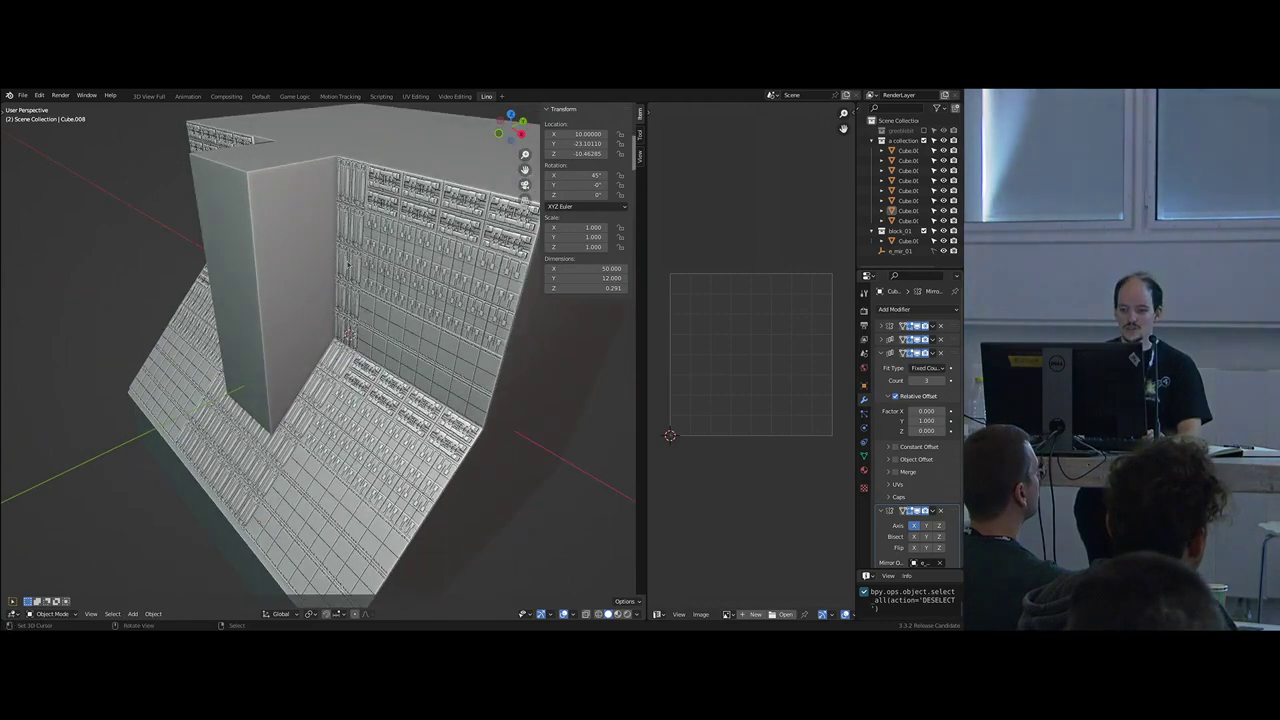
pyautogui.click(374, 335)
pyautogui.hotkey('shift', 'd')
pyautogui.rightClick(374, 335)
pyautogui.write('rz90')
pyautogui.press('Return')
# - Move the rotated strip -3 along X and -1 along Y onto the side face of the column
pyautogui.moveTo(397, 347); pyautogui.dragTo(410, 365, button='middle')
pyautogui.press('g')
pyautogui.press('x')
pyautogui.press('-')
pyautogui.press('3')
pyautogui.press('Return')
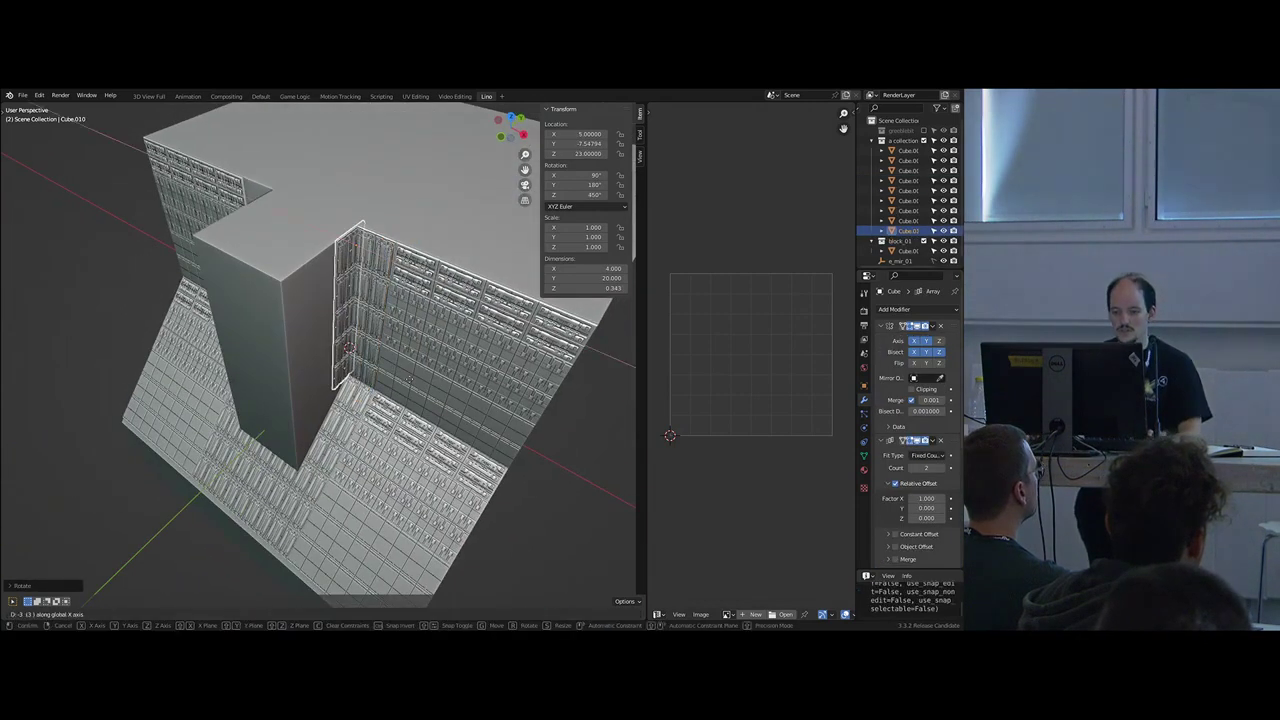
pyautogui.write('gy-1')
pyautogui.press('Return')
pyautogui.moveTo(400, 415)
pyautogui.mouseDown(button='middle')
pyautogui.moveTo(436, 372)
pyautogui.moveTo(390, 396)
pyautogui.mouseUp(button='middle')
pyautogui.scroll(4, 390, 396)
pyautogui.scroll(-6, 390, 396)
pyautogui.scroll(1, 390, 396)
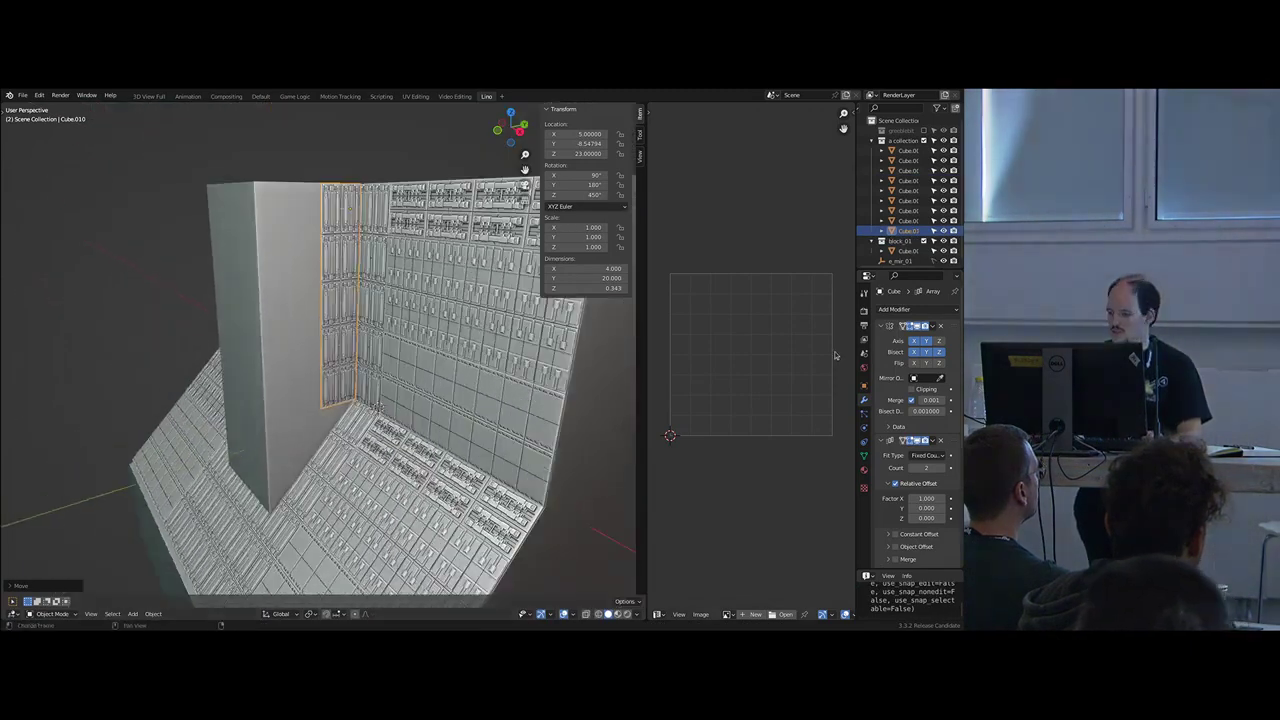
# - Set the Array counts of the column's side panel to 4 across and 6 down
pyautogui.scroll(-3, 943, 468)
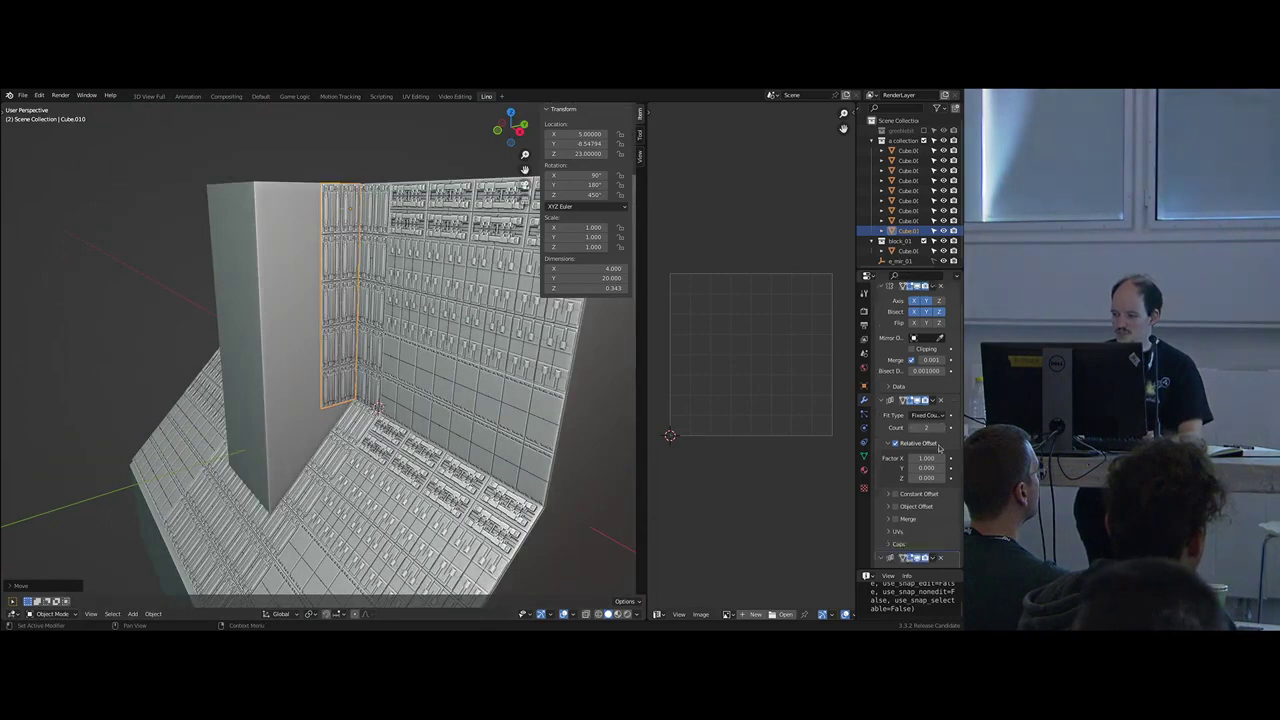
pyautogui.click(943, 548)
pyautogui.moveTo(530, 380); pyautogui.dragTo(488, 406, button='middle')
pyautogui.moveTo(942, 393); pyautogui.dragTo(980, 393)
pyautogui.click(911, 388)
# - Make a linked duplicate of the side panel, move it -8 along Y to the column's outer edge, and set its first Array's count to 1
pyautogui.hotkey('alt', 'd')
pyautogui.press('y')
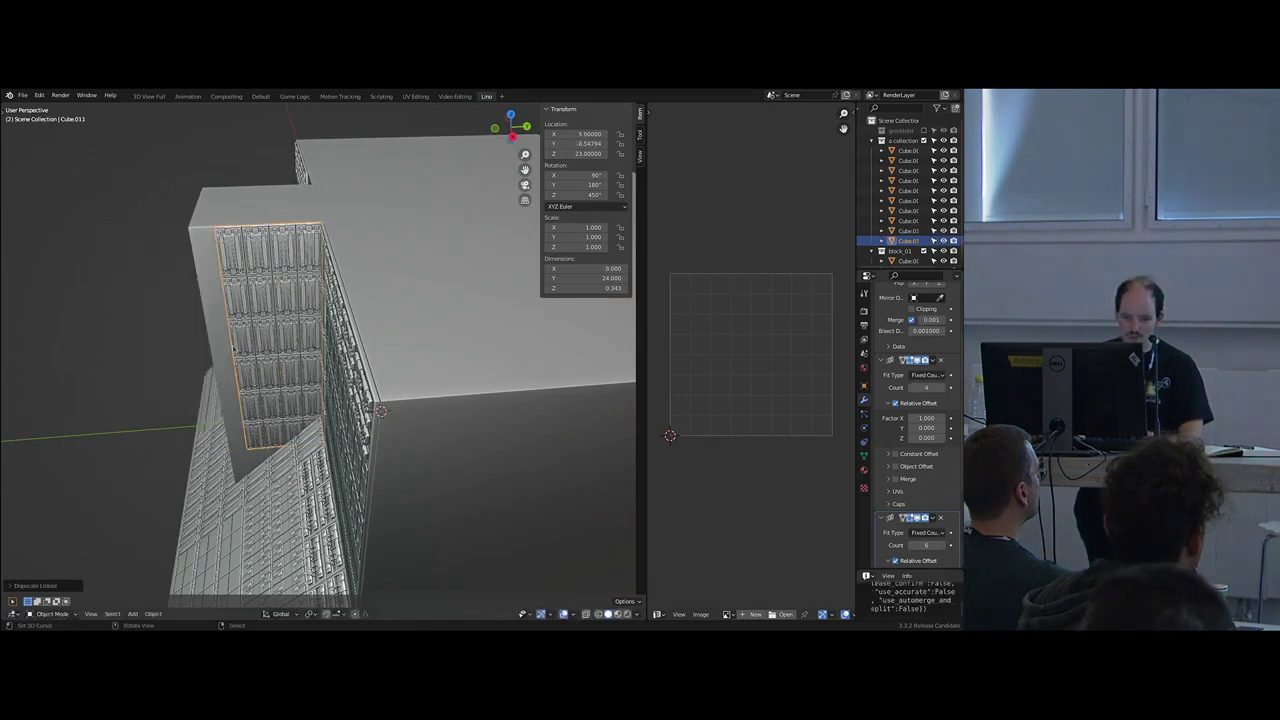
pyautogui.click(134, 375)
pyautogui.doubleClick(922, 388)
pyautogui.write('1')
pyautogui.press('Return')
# - Try X and Y bisect flips in the edge strip's first Mirror modifier, keeping X flipped and Y unflipped
pyautogui.moveTo(476, 396); pyautogui.dragTo(504, 394, button='middle')
pyautogui.scroll(4, 897, 375)
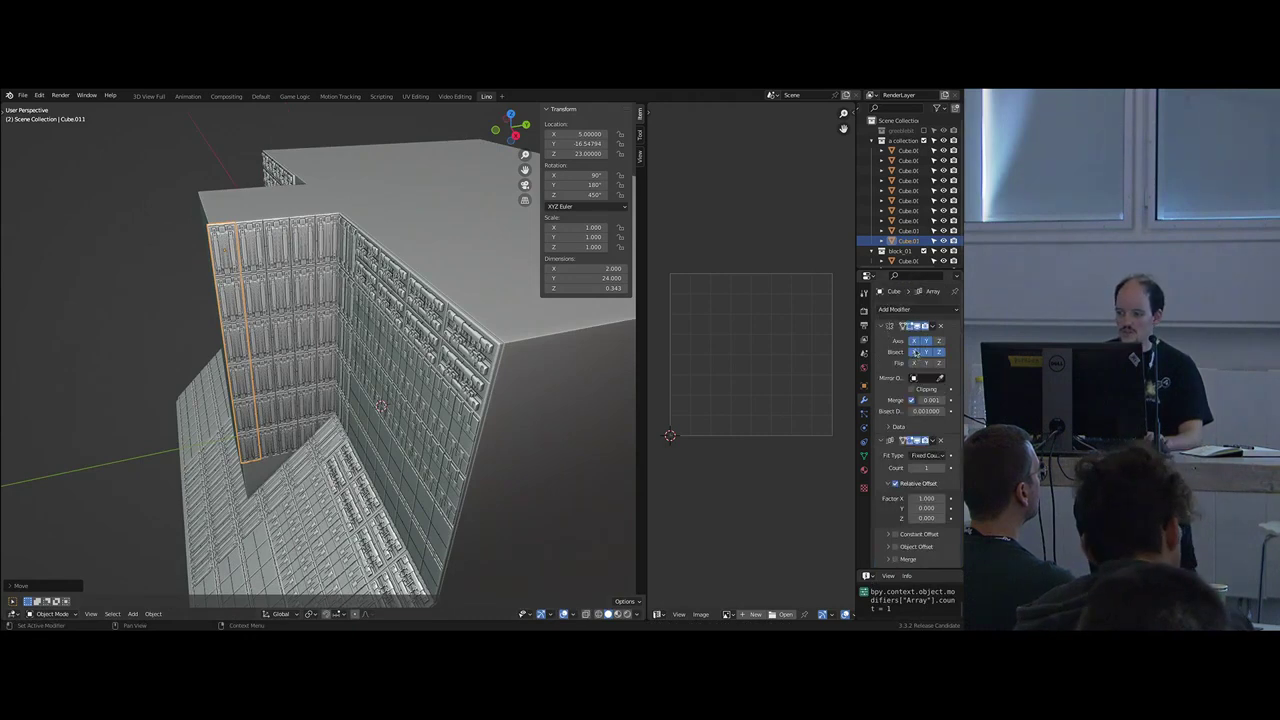
pyautogui.click(914, 363)
pyautogui.click(914, 364)
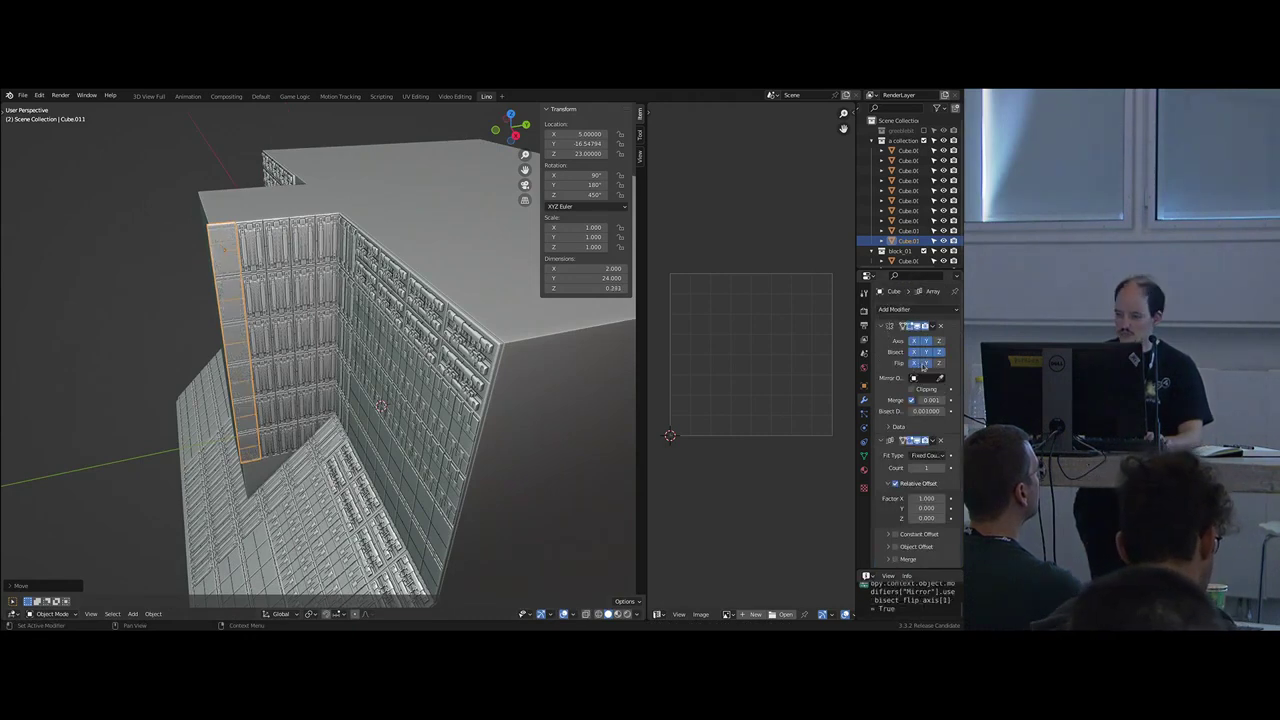
pyautogui.hotkey('alt', 'a')
pyautogui.moveTo(430, 360)
pyautogui.mouseDown(button='middle')
pyautogui.moveTo(389, 359)
pyautogui.moveTo(448, 350)
pyautogui.mouseUp(button='middle')
pyautogui.scroll(3, 375, 312)
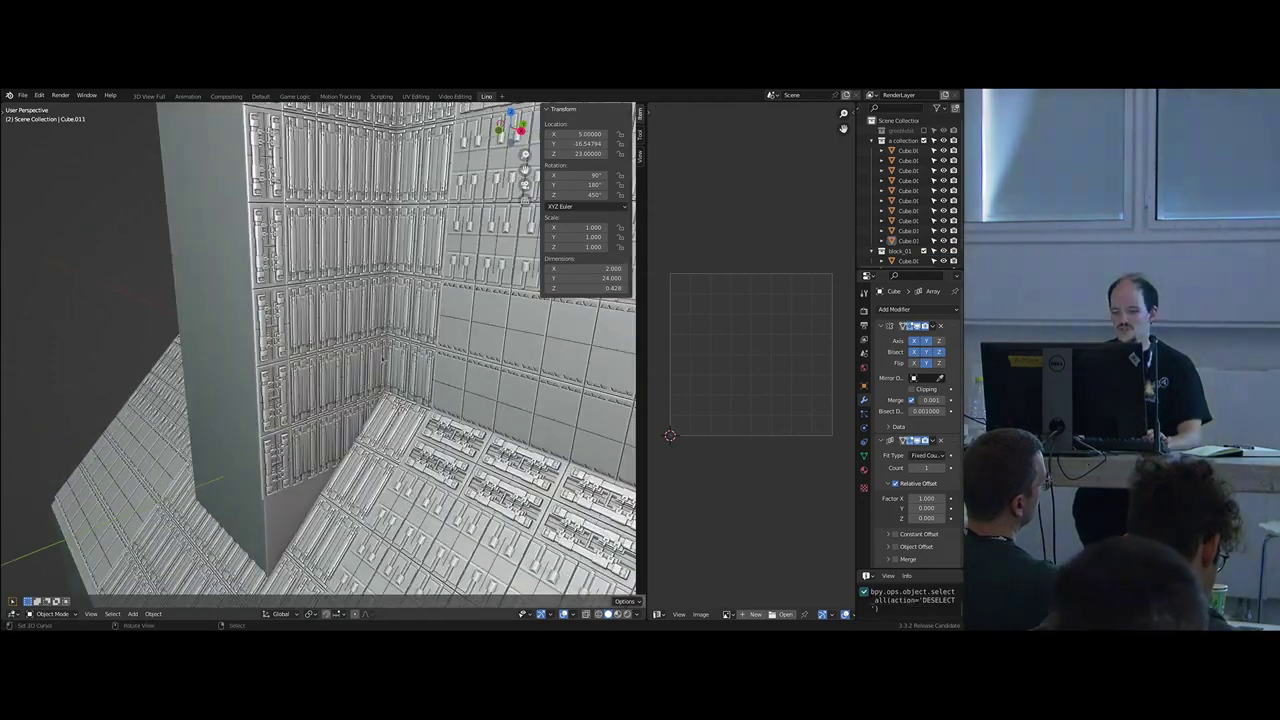
pyautogui.moveTo(375, 312); pyautogui.dragTo(330, 310, button='middle')
pyautogui.click(926, 364)
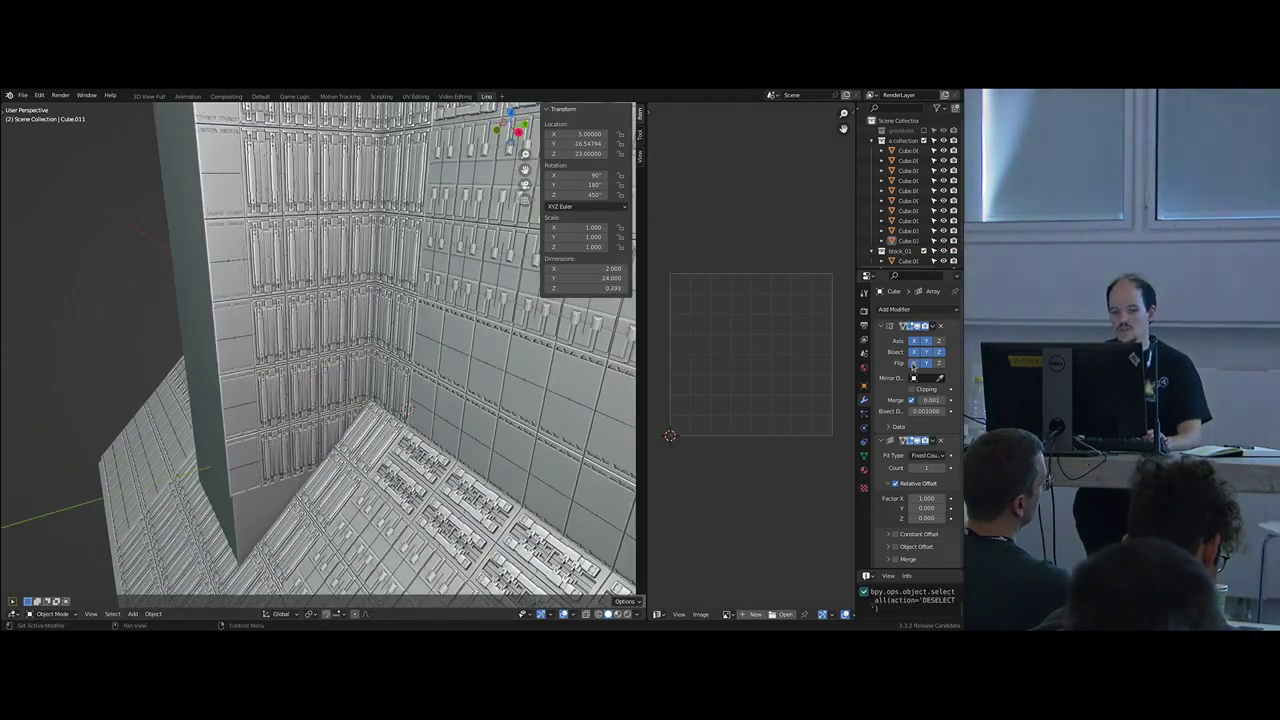
pyautogui.scroll(-4, 420, 365)
pyautogui.moveTo(420, 365); pyautogui.dragTo(410, 330, button='middle')
# - Set the vertical Array count to 8 on the column's edge strip and 7 on the side panel next to it
pyautogui.rightClick(275, 380)
pyautogui.scroll(-5, 930, 450)
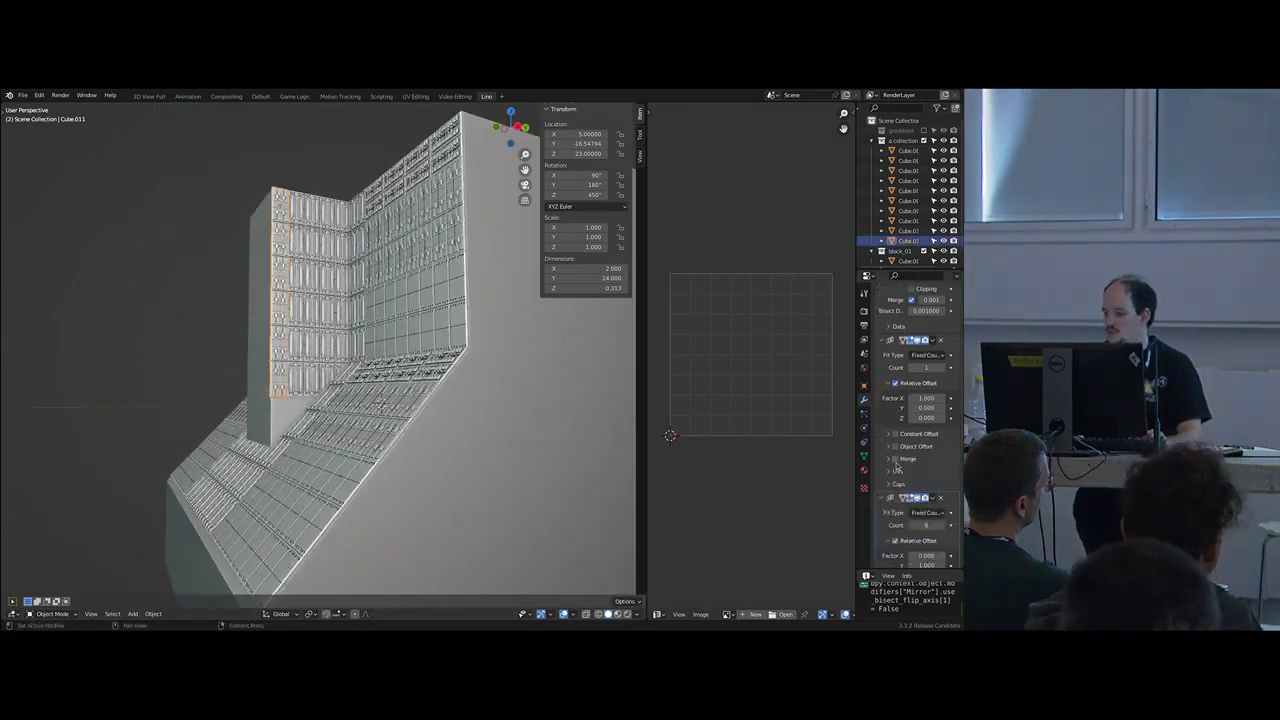
pyautogui.click(941, 466)
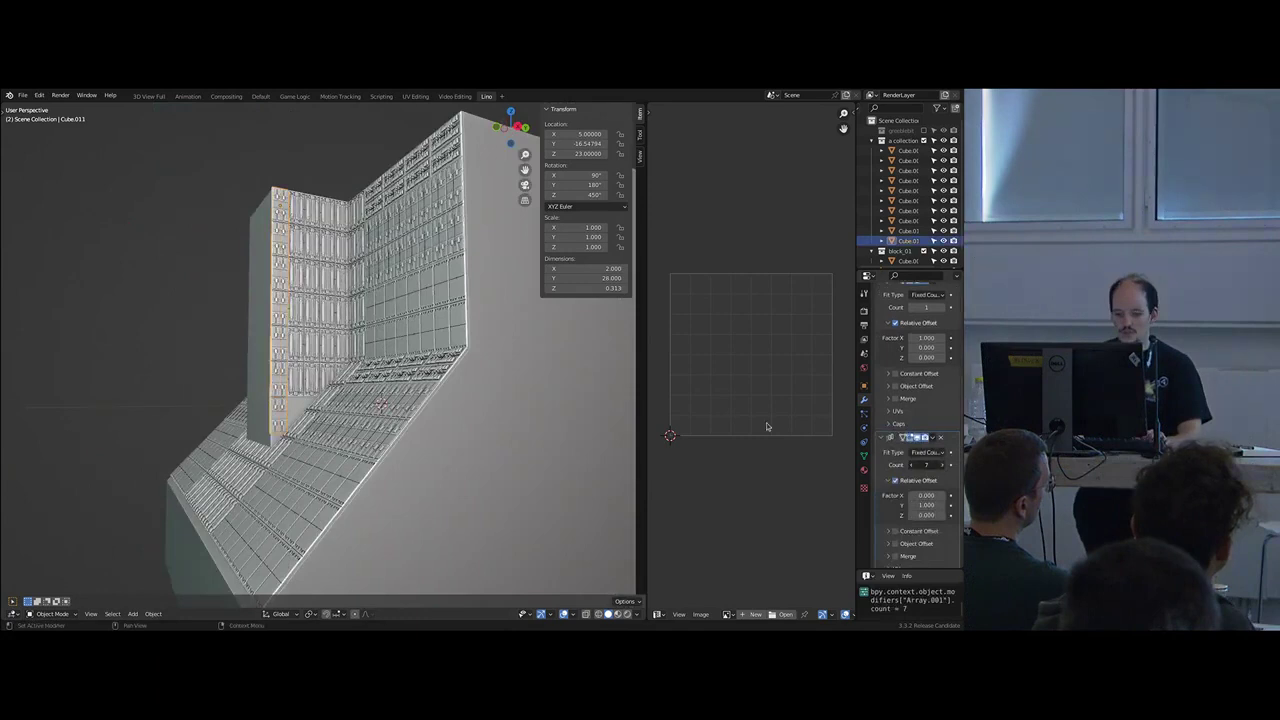
pyautogui.rightClick(322, 361)
pyautogui.moveTo(430, 393); pyautogui.dragTo(442, 443, button='middle')
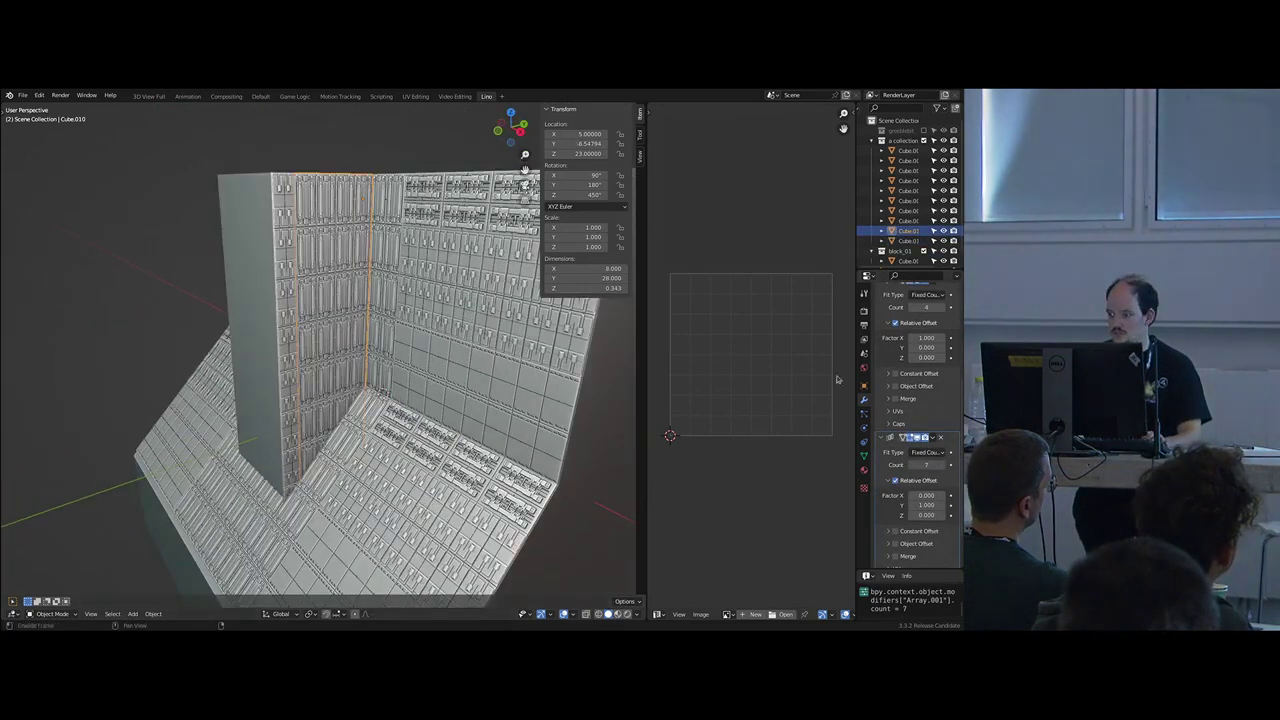
# - Add an X-axis Mirror modifier to the column's side panel (Cube.010), mirrored around e_mir_01
pyautogui.scroll(8, 884, 352)
pyautogui.click(881, 327)
pyautogui.click(881, 343)
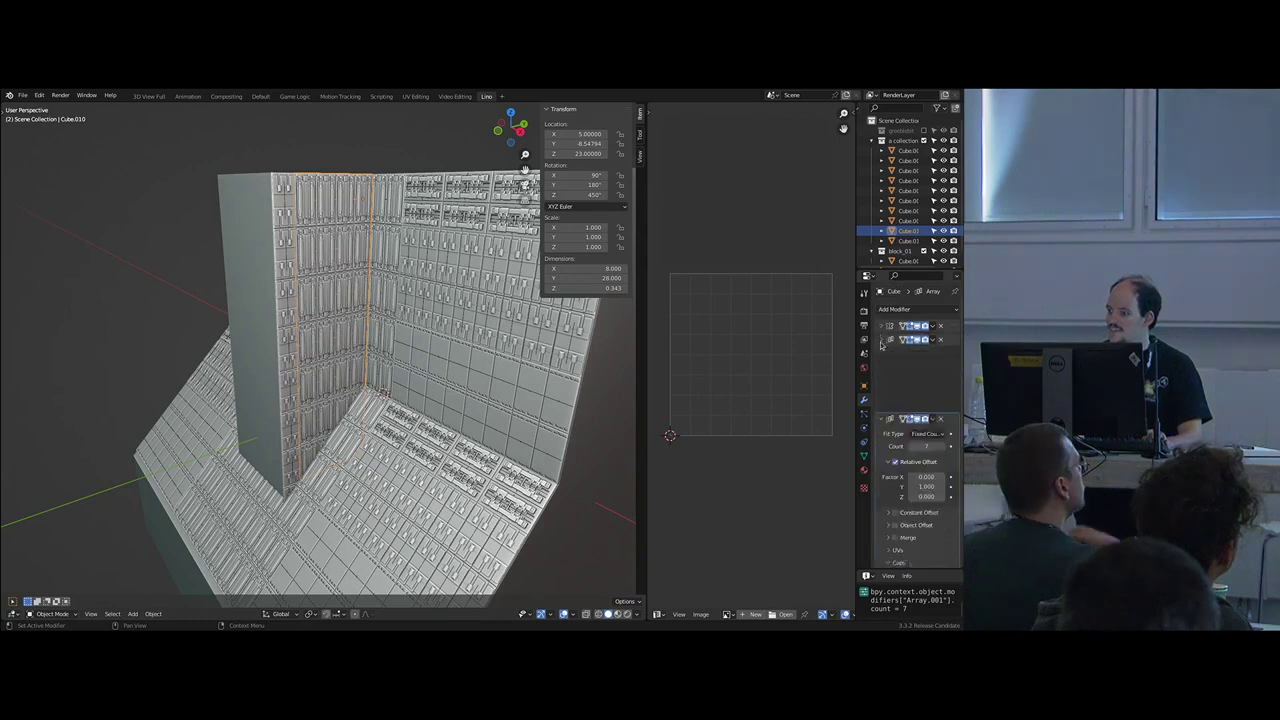
pyautogui.click(895, 309)
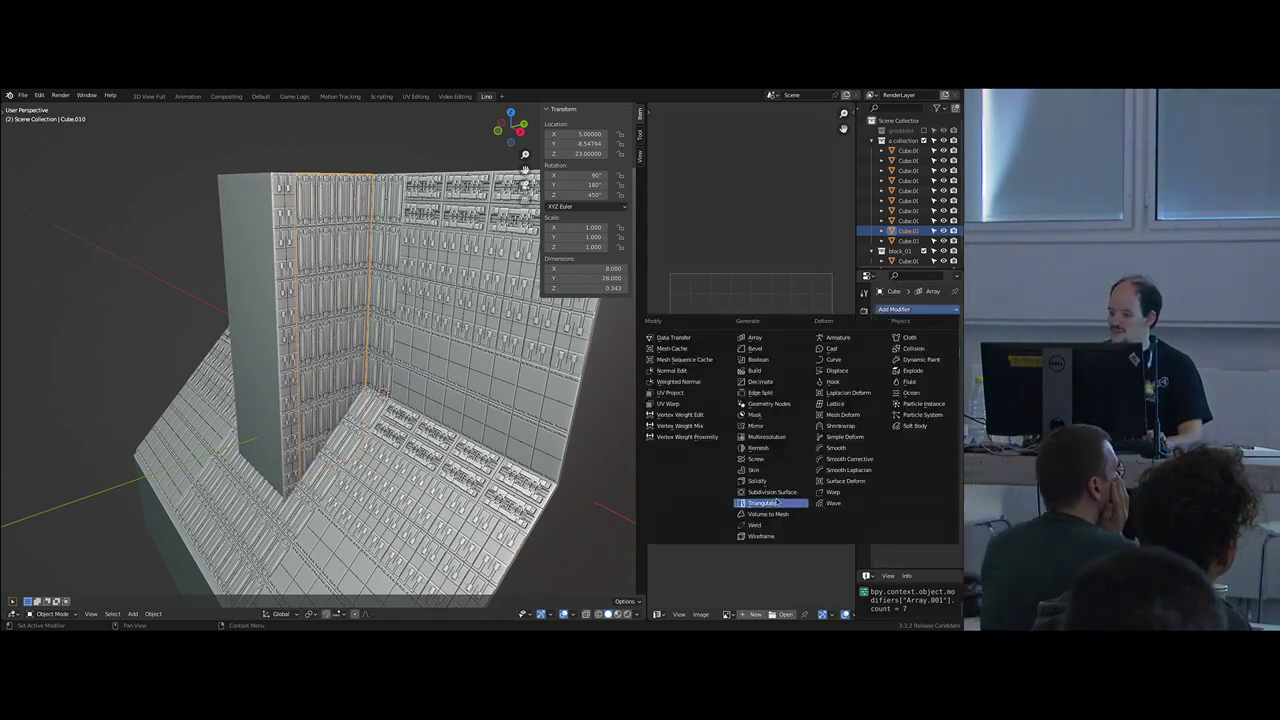
pyautogui.click(755, 425)
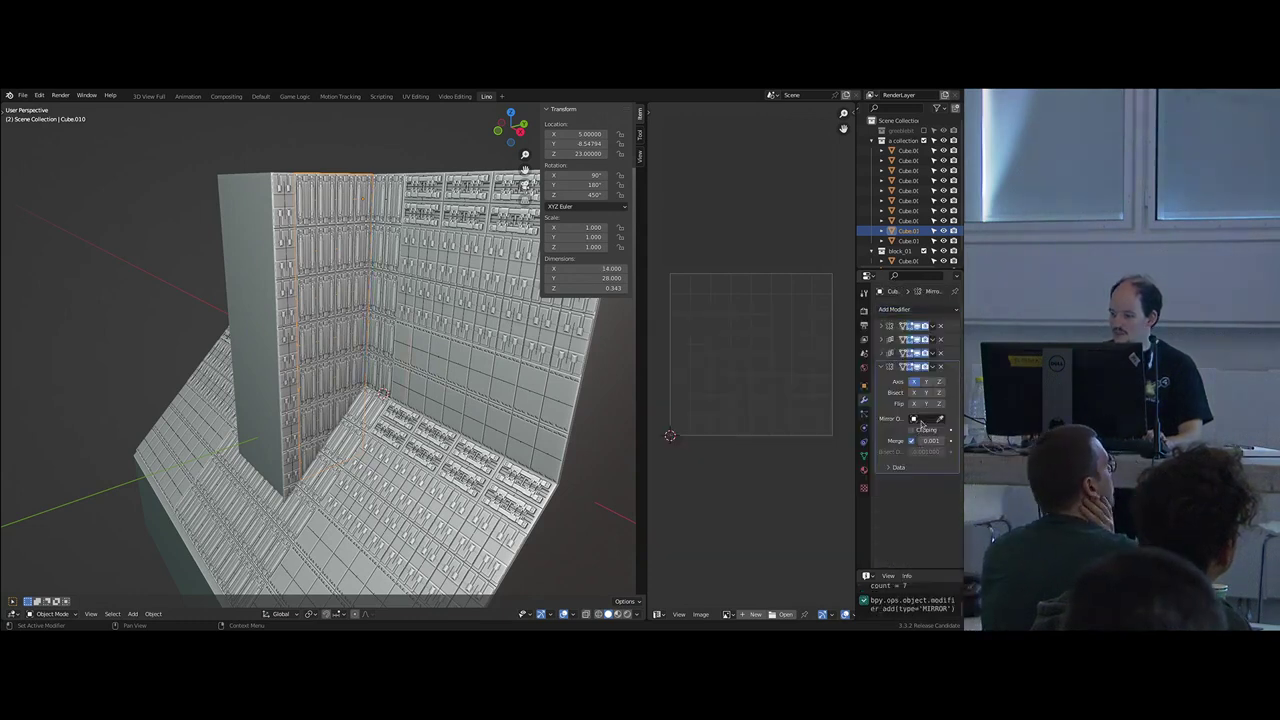
pyautogui.click(925, 419)
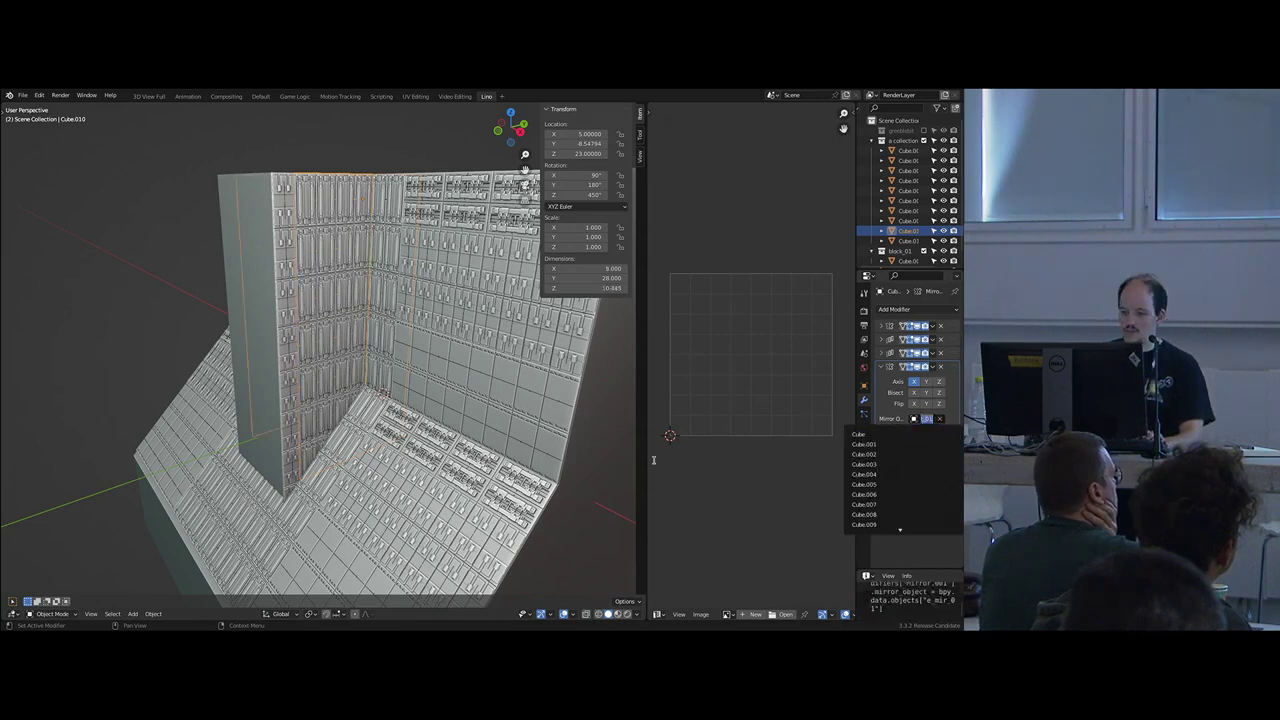
# - Add an X-axis Mirror modifier to the column's edge strip (Cube.011), mirrored around e_mir_01
pyautogui.click(291, 412)
pyautogui.scroll(-8, 919, 411)
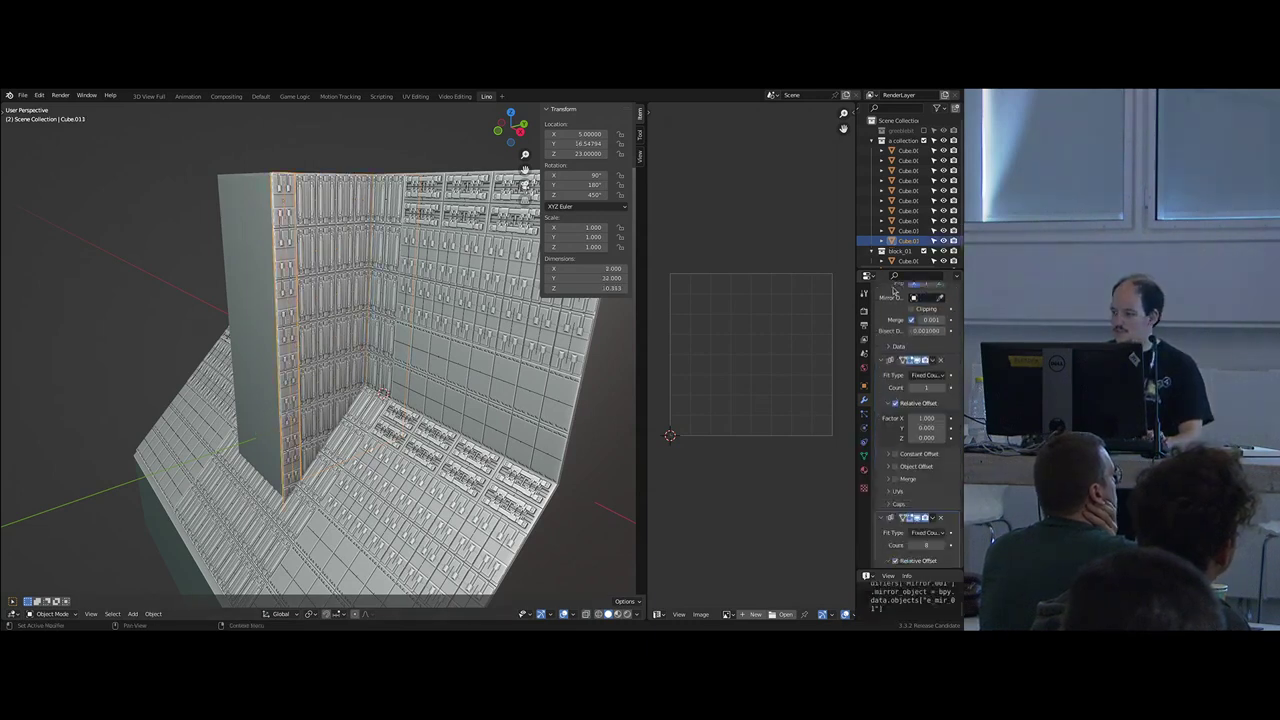
pyautogui.keyDown('ctrl'); pyautogui.click(884, 434); pyautogui.keyUp('ctrl')
pyautogui.click(886, 356)
pyautogui.click(893, 309)
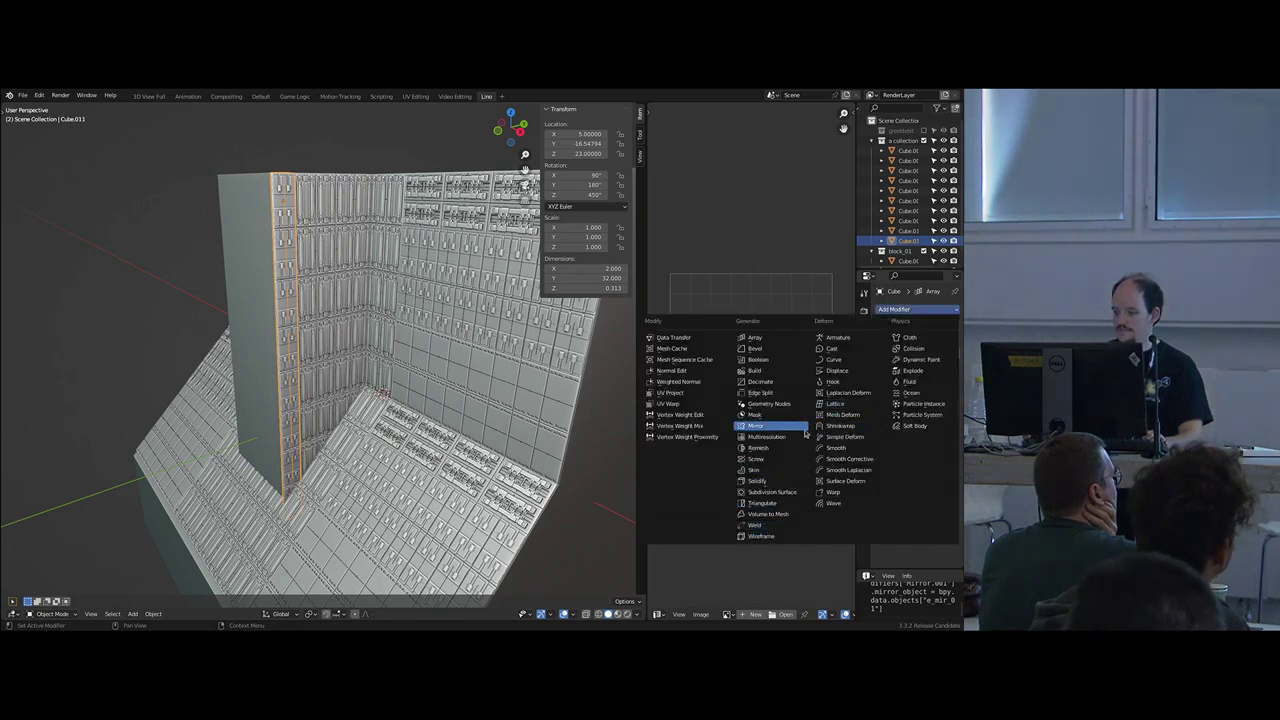
pyautogui.click(755, 425)
pyautogui.click(927, 418)
pyautogui.write('mi')
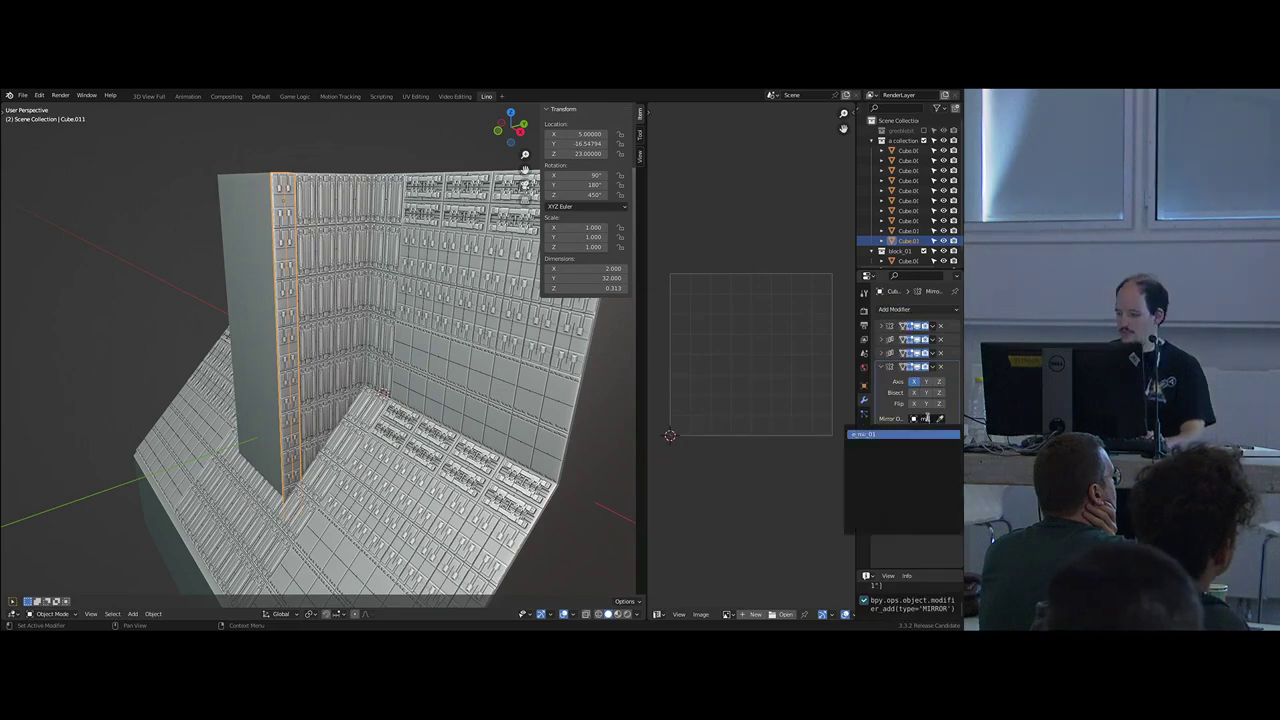
pyautogui.press('Return')
pyautogui.moveTo(330, 375)
pyautogui.mouseDown(button='middle')
pyautogui.moveTo(425, 390)
pyautogui.moveTo(410, 410)
pyautogui.moveTo(331, 397)
pyautogui.mouseUp(button='middle')
pyautogui.hotkey('alt', 'a')
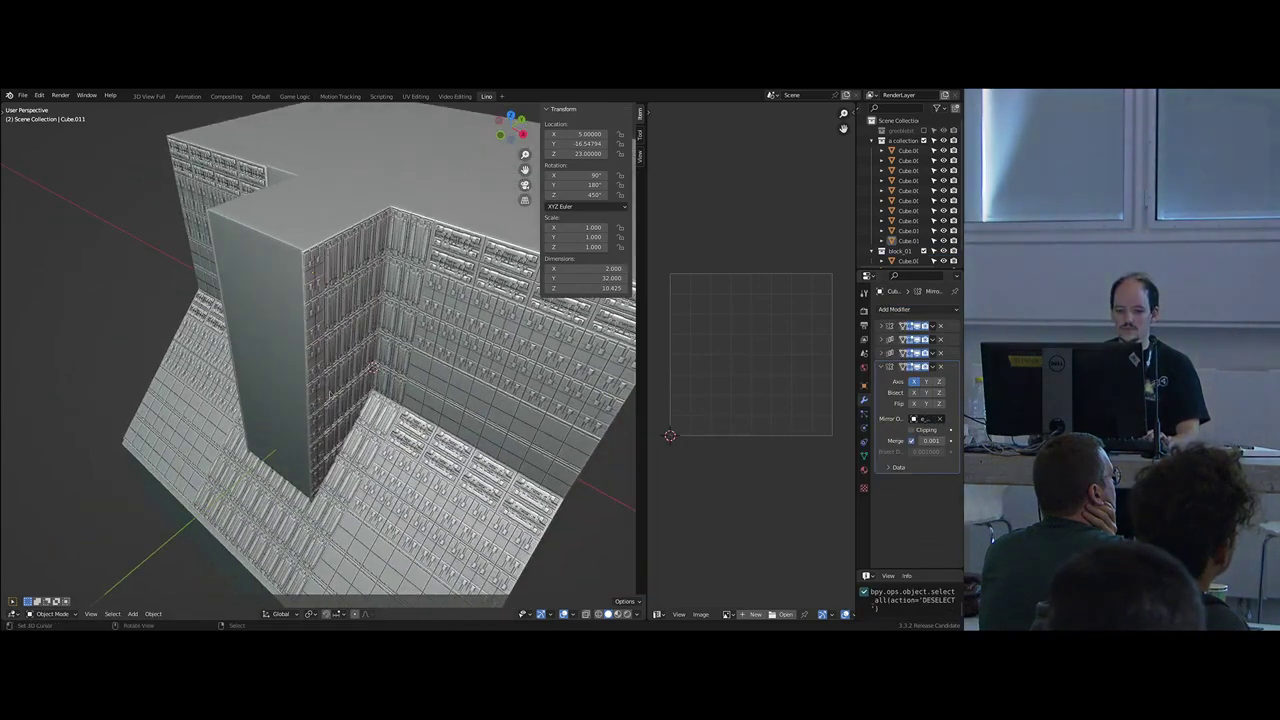
# - Make a linked duplicate of the column's edge strip and rotate it -90° about Z
pyautogui.click(330, 386)
pyautogui.hotkey('alt', 'd')
pyautogui.press('r')
pyautogui.press('z')
pyautogui.press('9')
pyautogui.press('0')
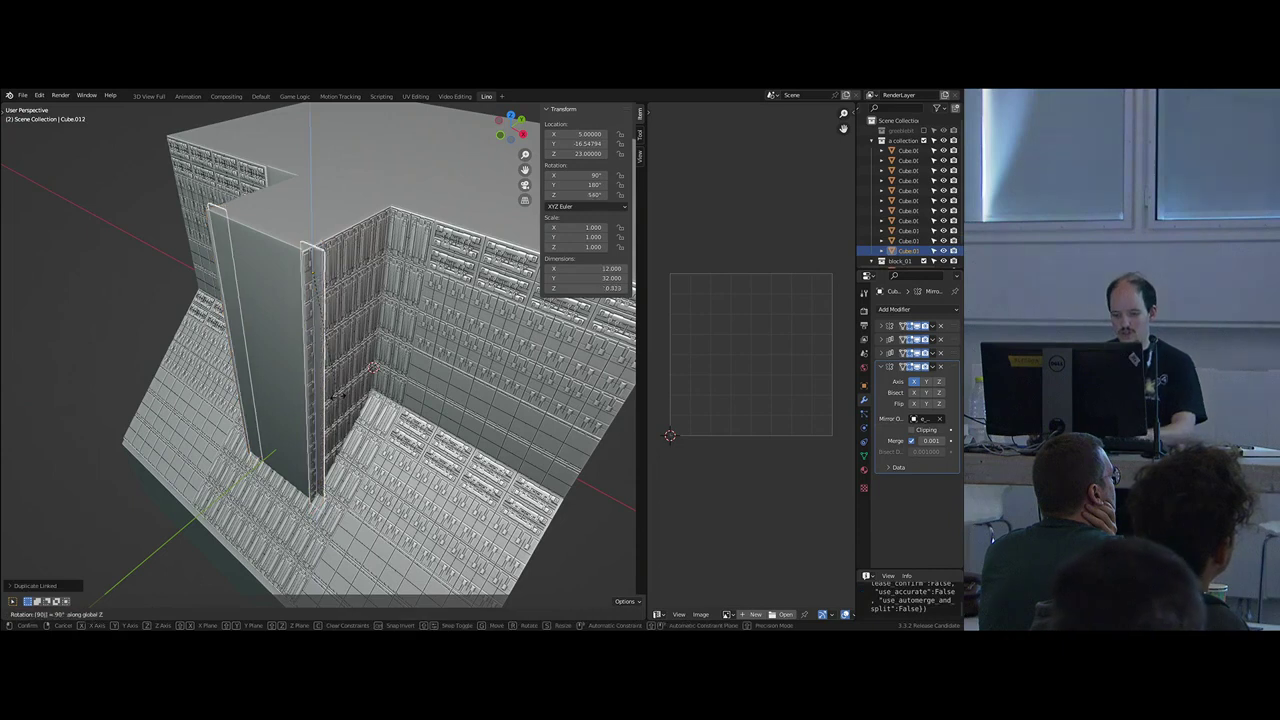
pyautogui.press('-')
pyautogui.press('Return')
# - Move the rotated edge strip -1 along Y and -1 along X onto the column's front corner
pyautogui.moveTo(340, 396); pyautogui.dragTo(328, 410, button='middle')
pyautogui.press('g')
pyautogui.press('Escape')
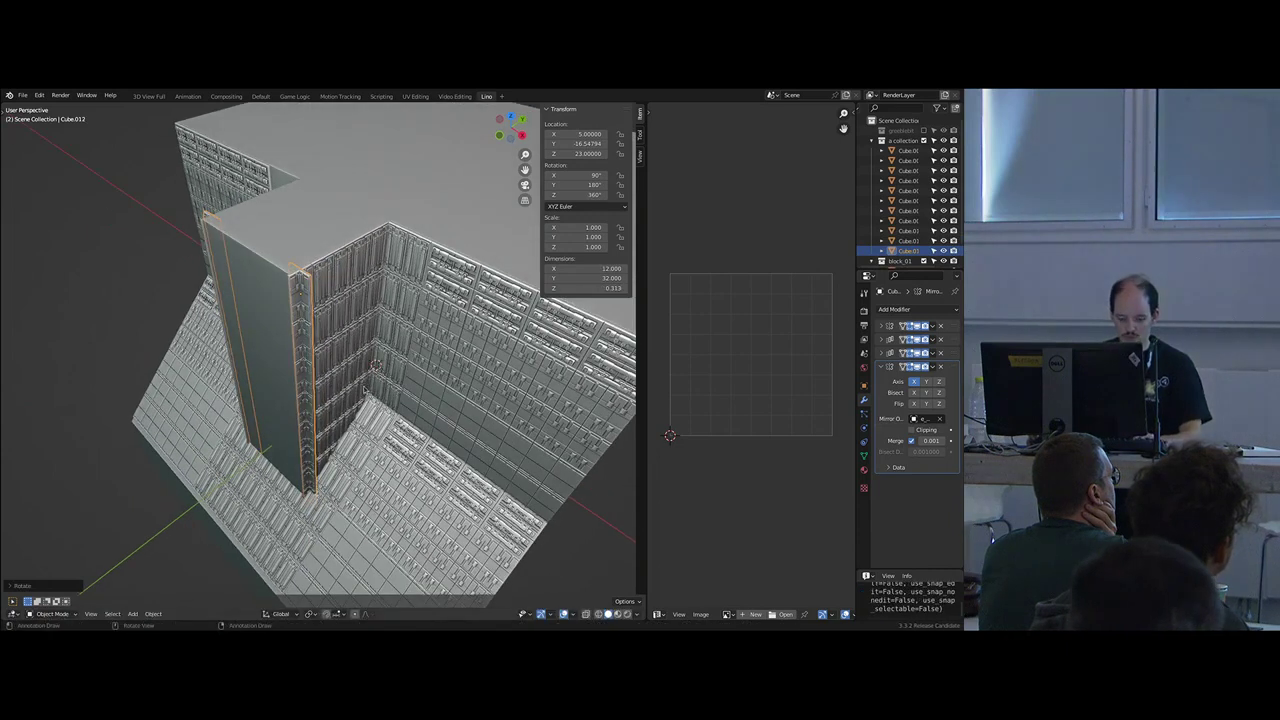
pyautogui.press('g')
pyautogui.hotkey('shift', 'z')
pyautogui.keyDown('ctrl'); pyautogui.click(336, 402); pyautogui.keyUp('ctrl')
pyautogui.press('g')
pyautogui.press('x')
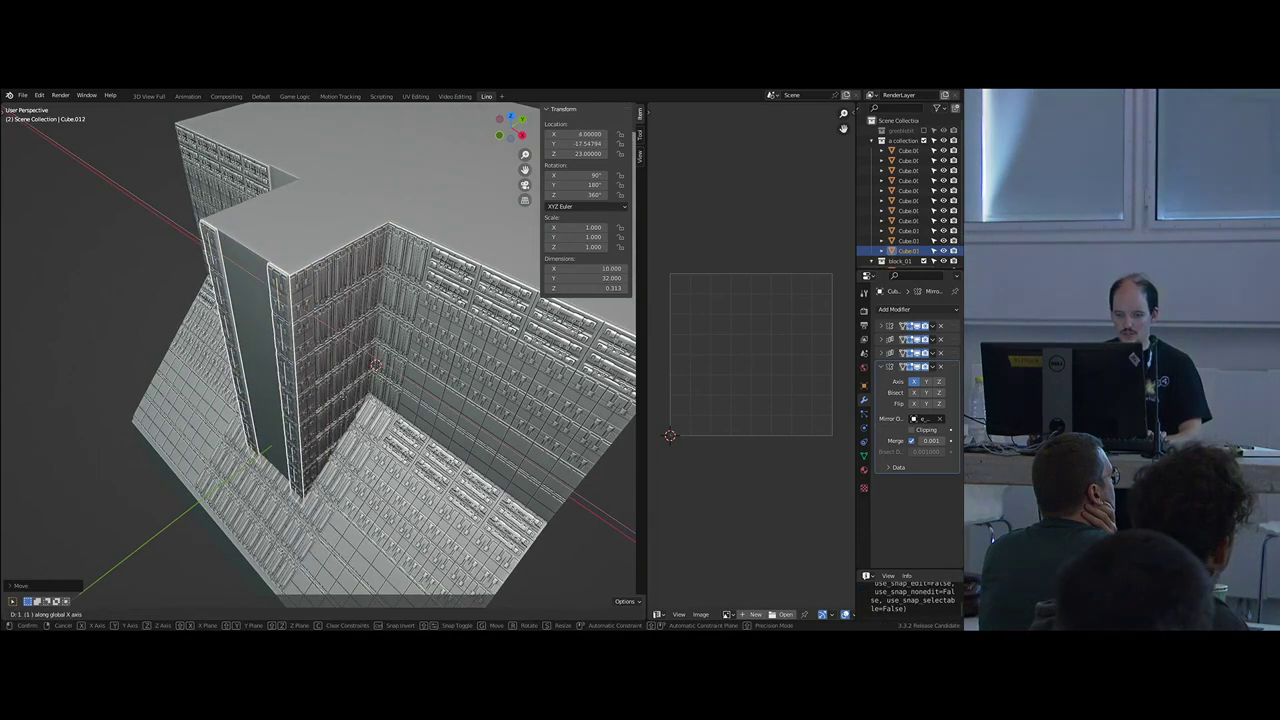
pyautogui.press('Return')
# - Make a linked duplicate of the column's side panel, rotate it -90° about Z, and move it -9 along Y to the front face
pyautogui.rightClick(336, 373)
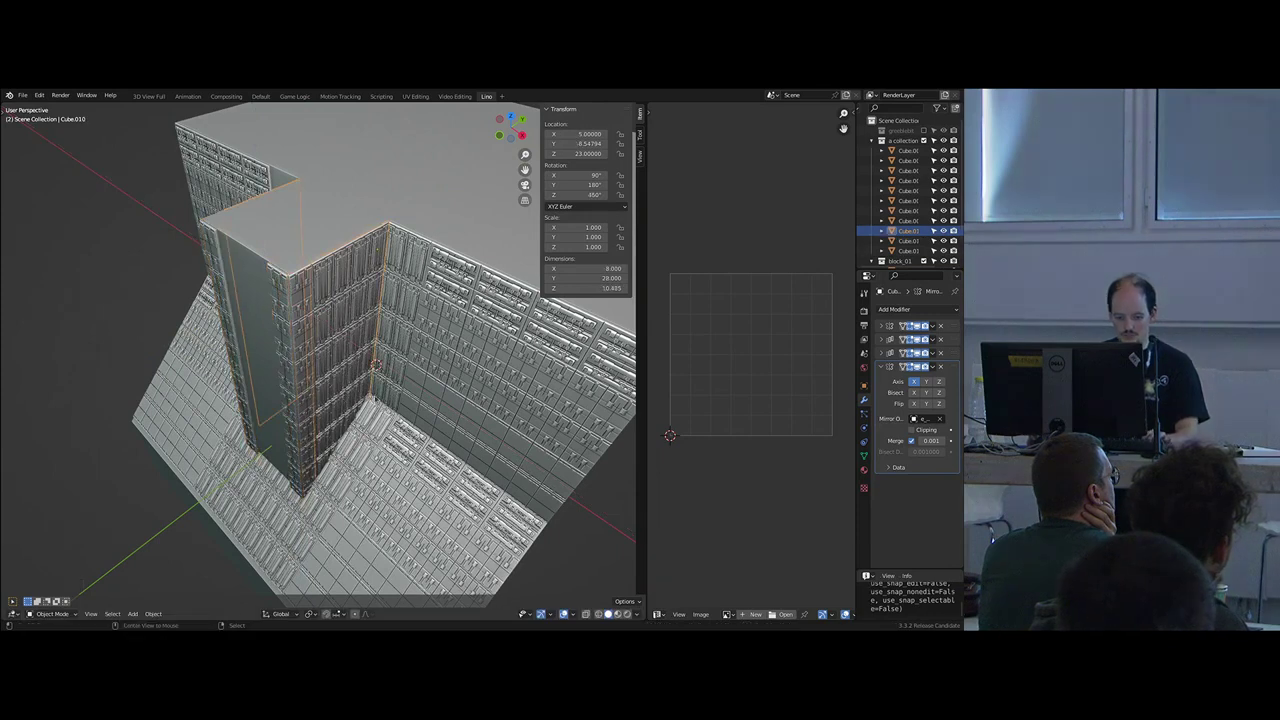
pyautogui.hotkey('alt', 'd')
pyautogui.press('r')
pyautogui.press('z')
pyautogui.press('9')
pyautogui.press('0')
pyautogui.press('-')
pyautogui.press('Return')
pyautogui.press('g')
pyautogui.press('y')
pyautogui.click(310, 437)
# - Enable X-axis Bisect in the front panel's last Mirror modifier and position the panel at X 2 between the corner strips
pyautogui.moveTo(310, 437); pyautogui.dragTo(443, 451, button='middle')
pyautogui.press('g')
pyautogui.press('x')
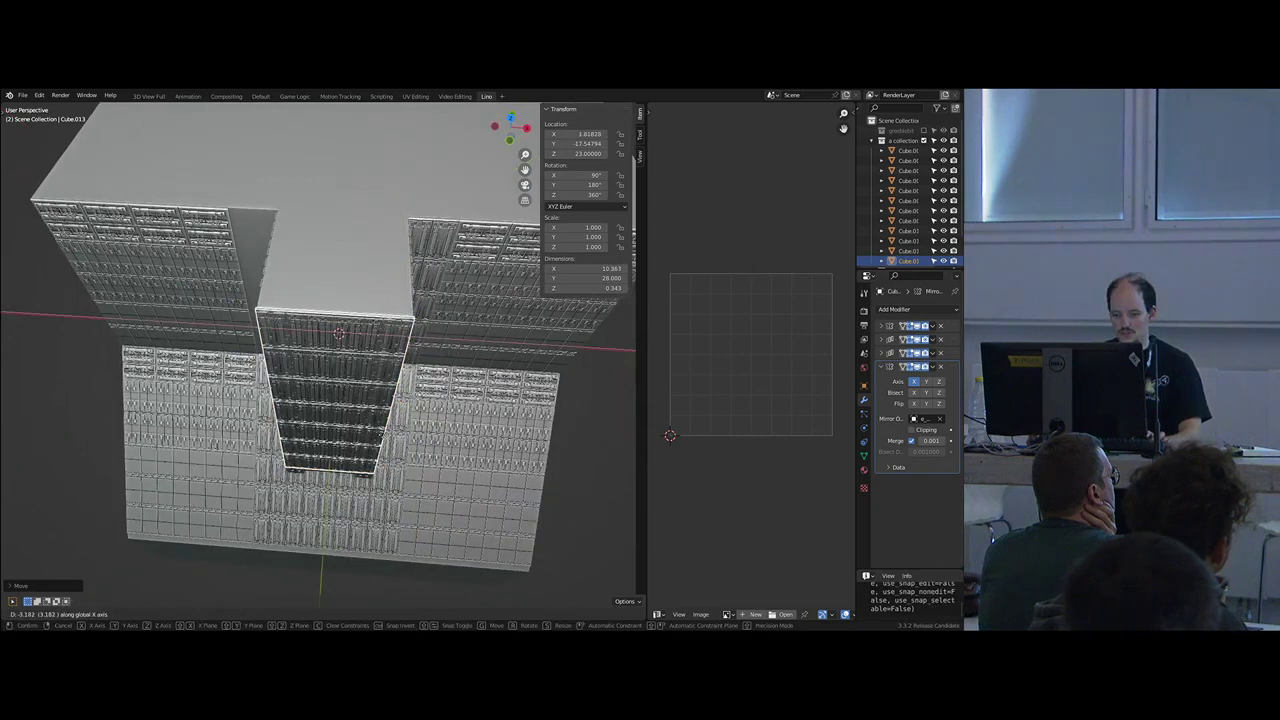
pyautogui.click(415, 450)
pyautogui.click(915, 393)
pyautogui.scroll(3, 430, 440)
pyautogui.press('g')
pyautogui.press('x')
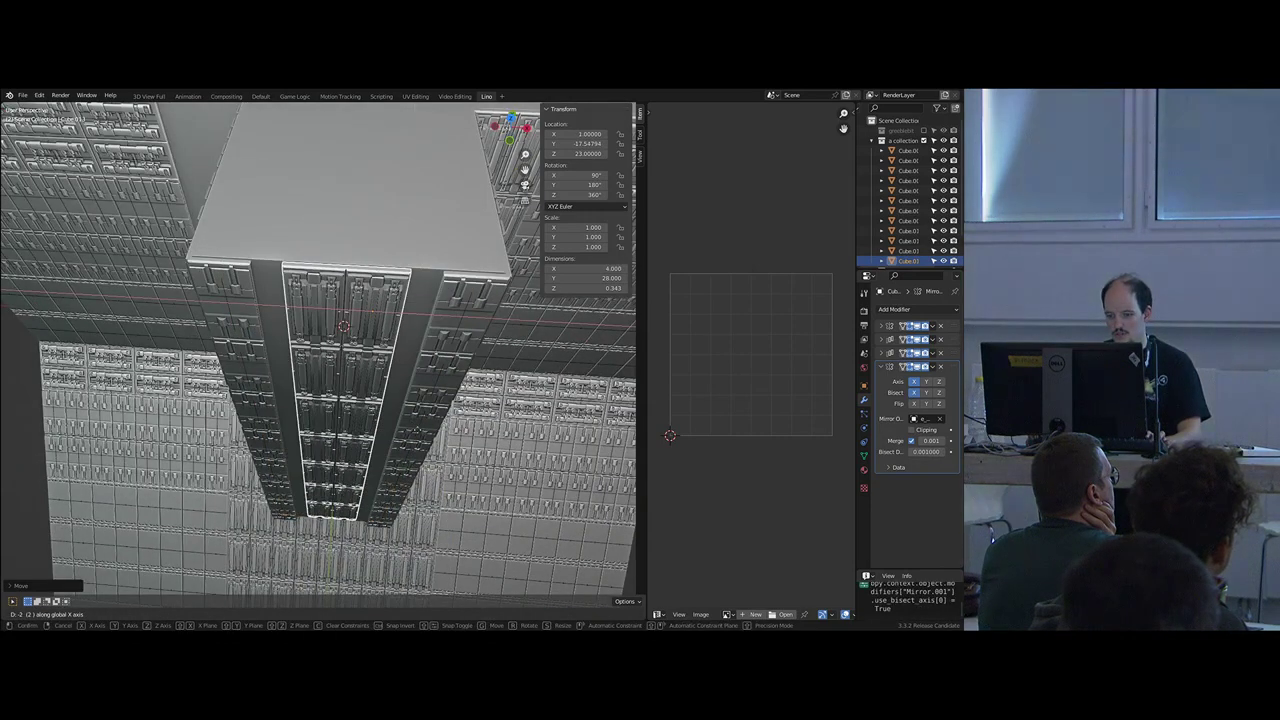
pyautogui.click(438, 431)
# - Increase the vertical Array count of the column's front panel (Cube.013) to extend it further down the column
pyautogui.scroll(-5, 438, 431)
pyautogui.moveTo(438, 431); pyautogui.dragTo(404, 408, button='middle')
pyautogui.scroll(1, 404, 408)
pyautogui.moveTo(520, 415); pyautogui.dragTo(636, 367, button='middle')
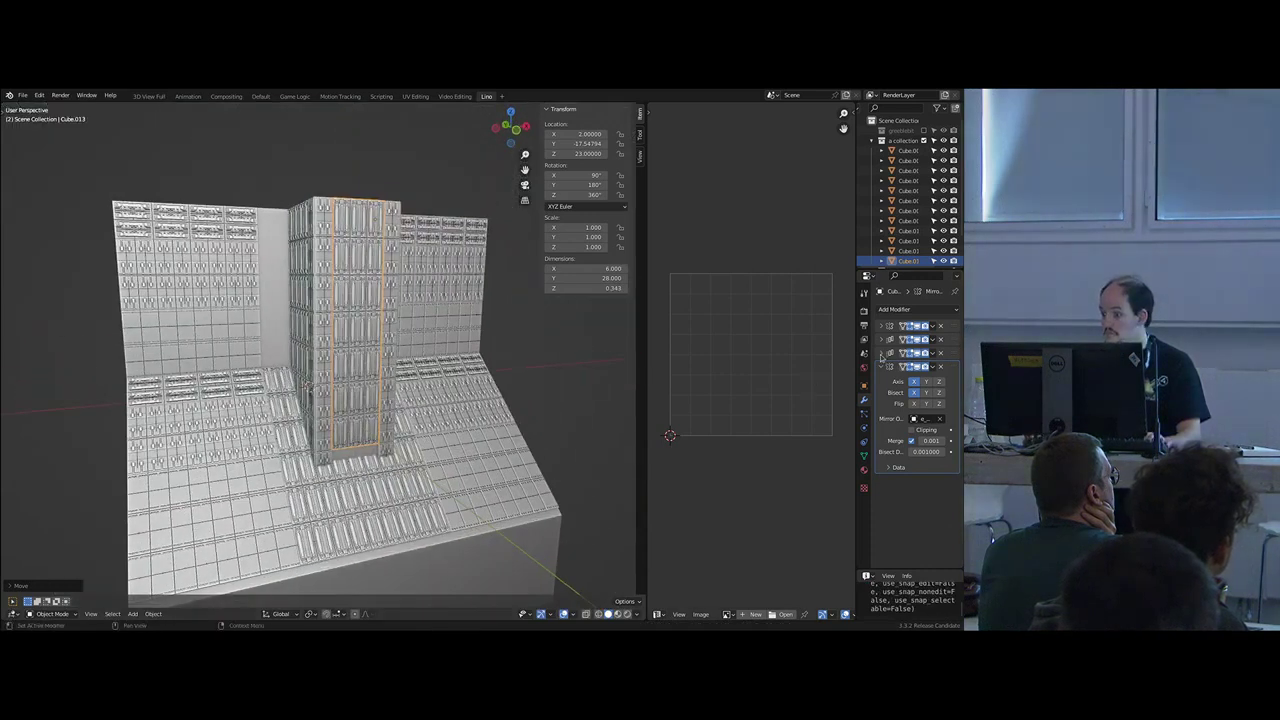
pyautogui.click(881, 354)
pyautogui.click(942, 381)
pyautogui.scroll(-2, 405, 320)
pyautogui.press('Tab')
pyautogui.moveTo(405, 320); pyautogui.dragTo(368, 339, button='middle')
pyautogui.press('Tab')
# - Add a Mirror modifier to the narrow wall panel (Cube.005) beside the central column
pyautogui.click(369, 337)
pyautogui.press('a')
pyautogui.press('a')
pyautogui.press('a')
pyautogui.press('a')
pyautogui.press('a')
pyautogui.press('a')
pyautogui.click(892, 310)
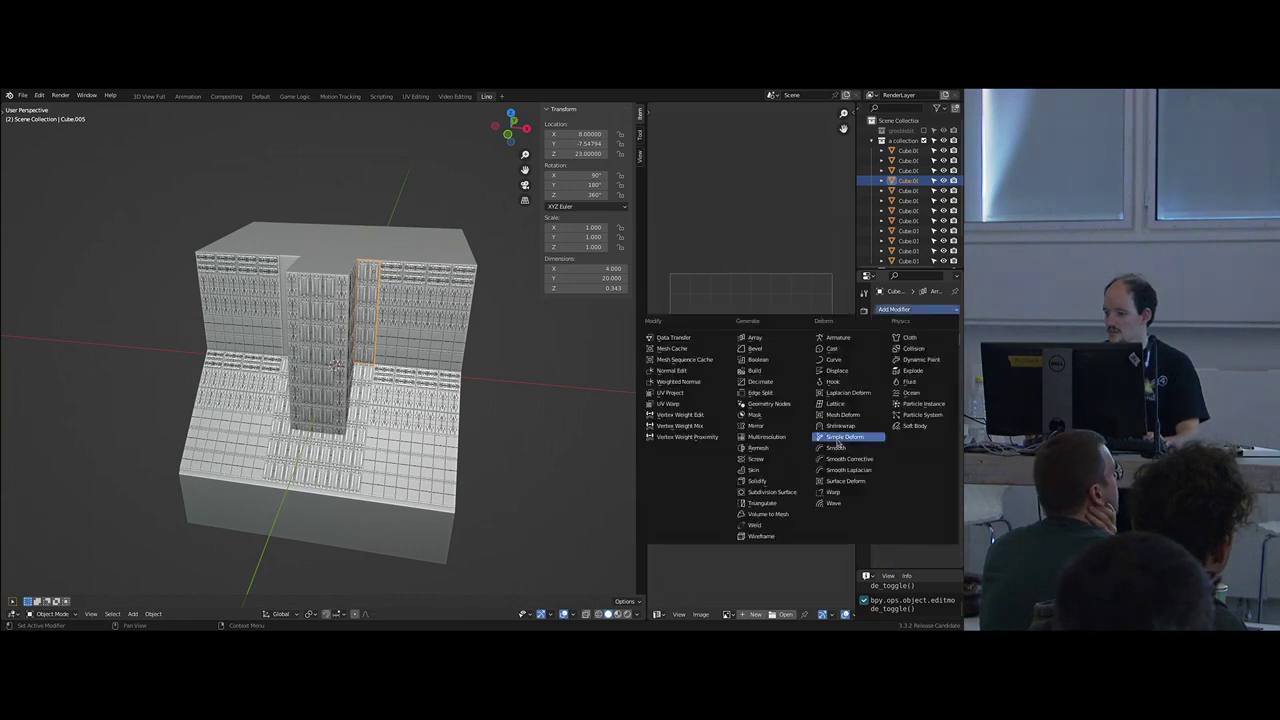
pyautogui.click(756, 425)
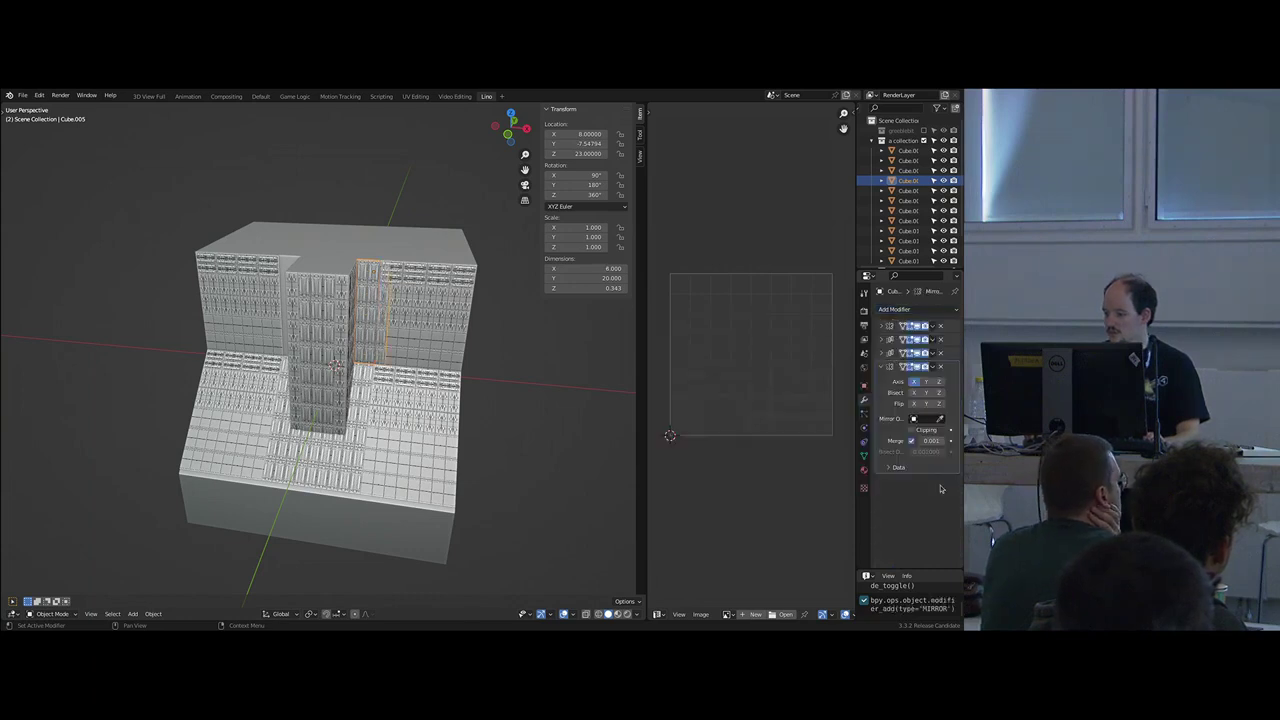
# - Set e_mir_01 as the mirror object of the wall panel's new Mirror modifier and deselect everything
pyautogui.click(922, 421)
pyautogui.write('em')
pyautogui.press('Return')
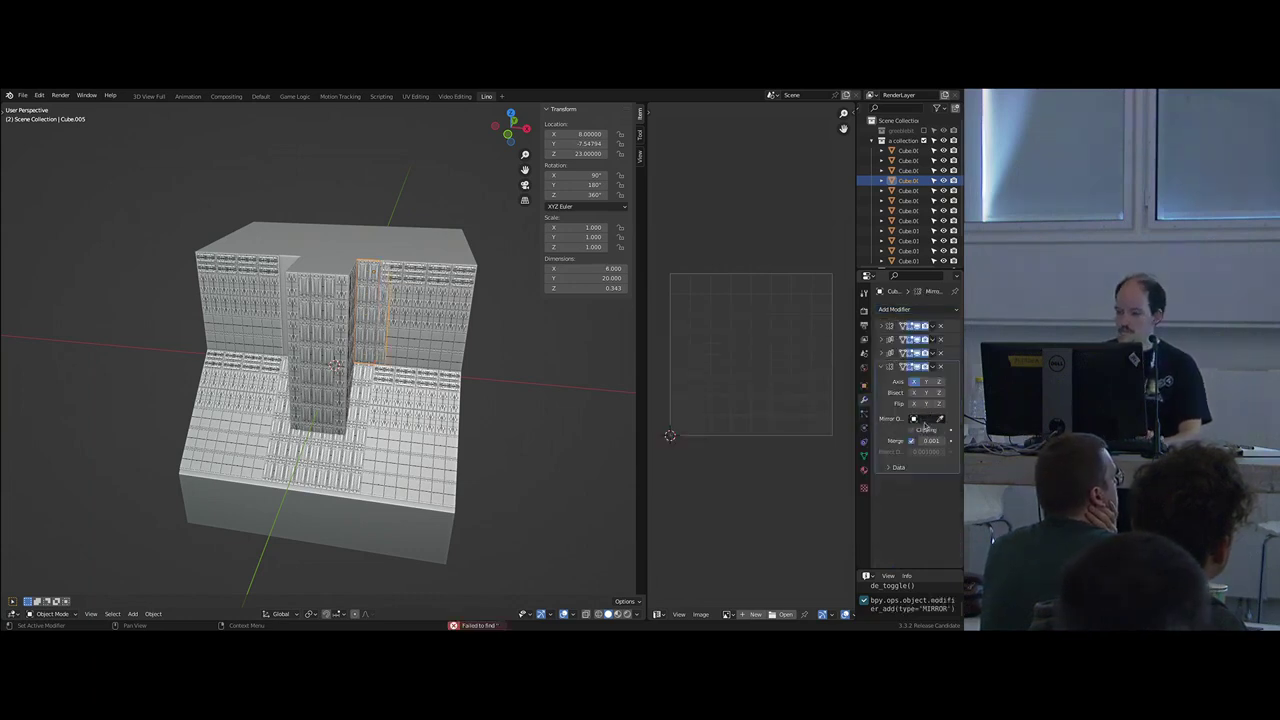
pyautogui.click(925, 426)
pyautogui.press('Return')
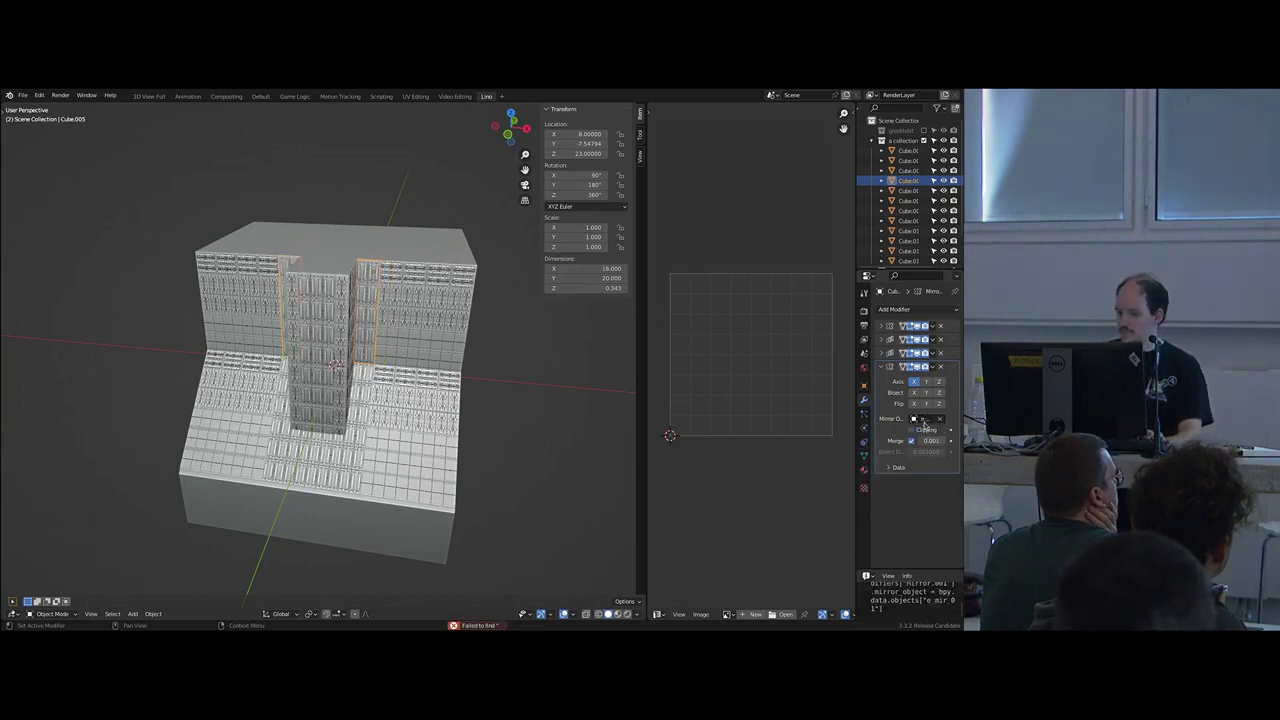
pyautogui.moveTo(363, 414); pyautogui.dragTo(435, 432, button='middle')
pyautogui.hotkey('alt', 'a')
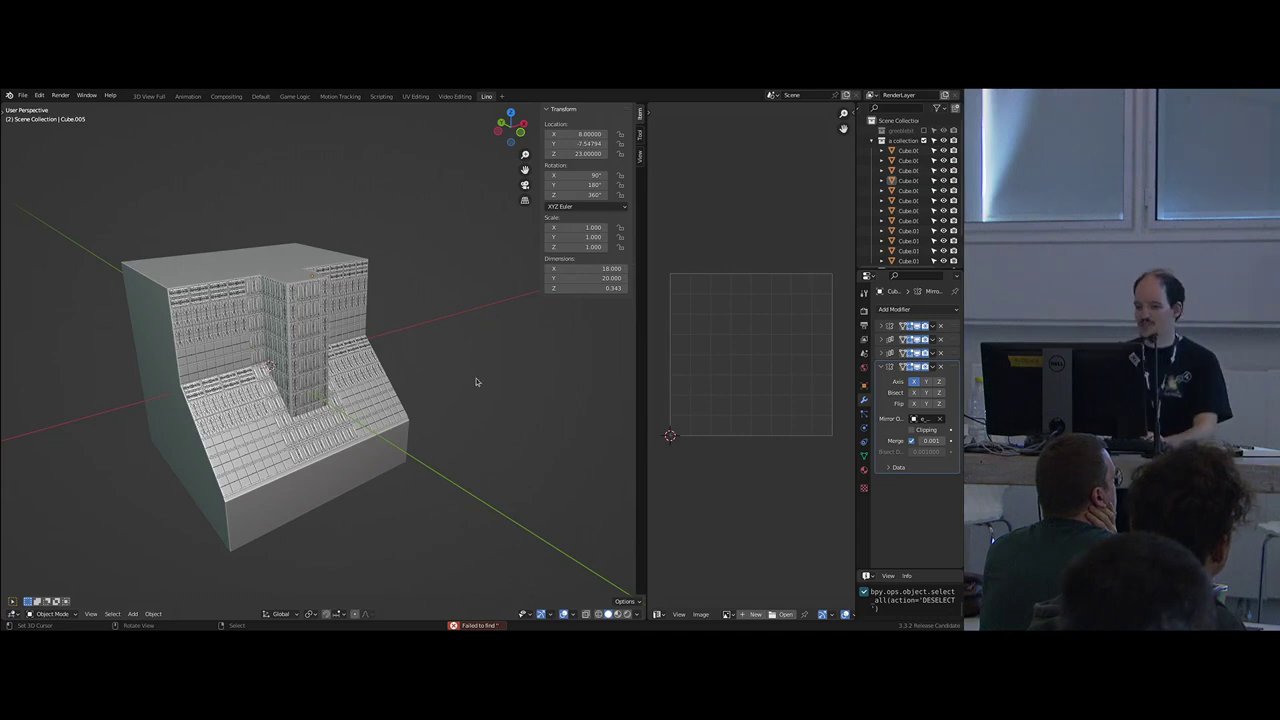
# - Move the base block mesh (Cube.003) into the existing "a collection" with the detail panels
pyautogui.moveTo(476, 381); pyautogui.dragTo(381, 408, button='middle')
pyautogui.click(872, 140)
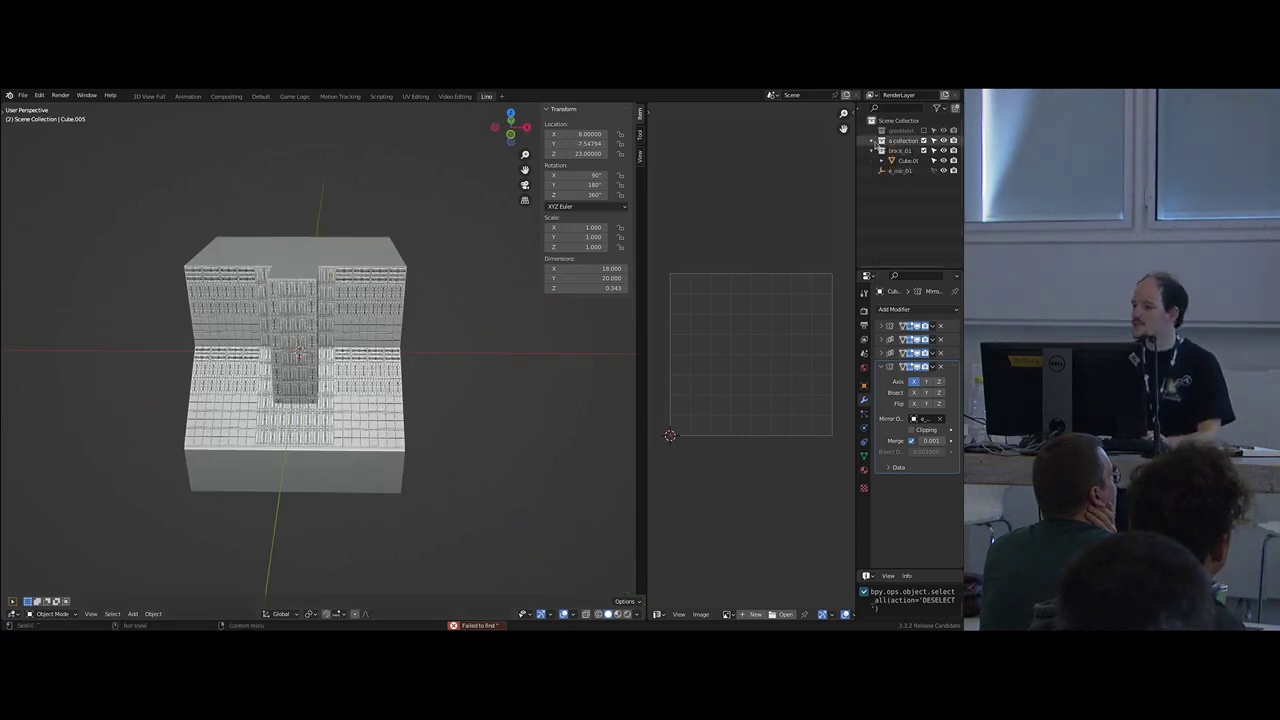
pyautogui.click(369, 251)
pyautogui.press('m')
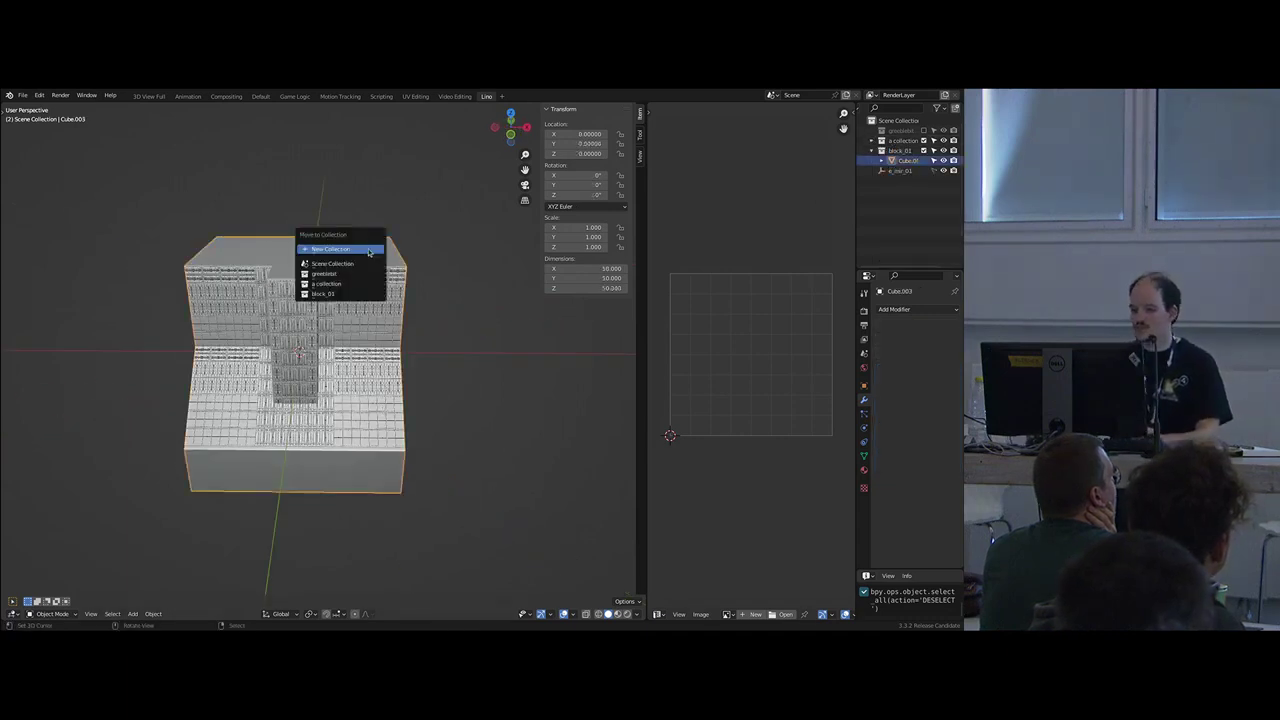
pyautogui.click(335, 277)
# - Rename "a collection" to "another block" and delete the emptied block_01 collection with its hierarchy
pyautogui.doubleClick(900, 141)
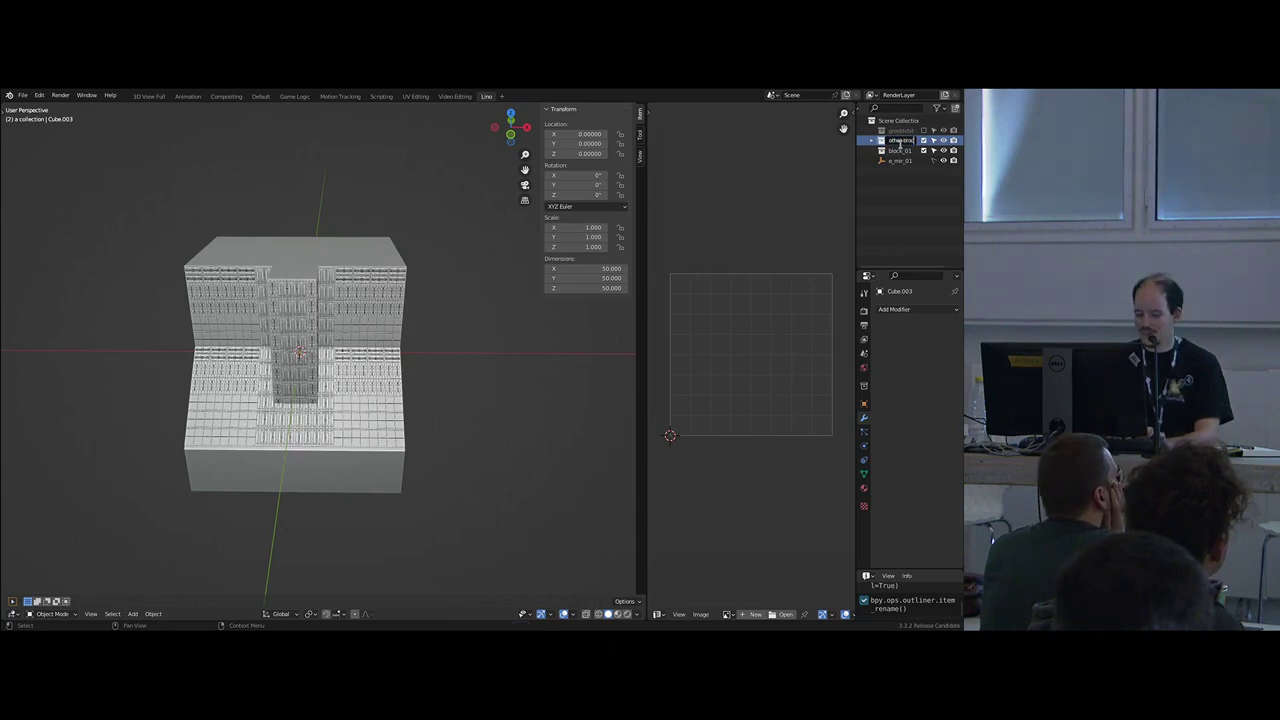
pyautogui.click(896, 150)
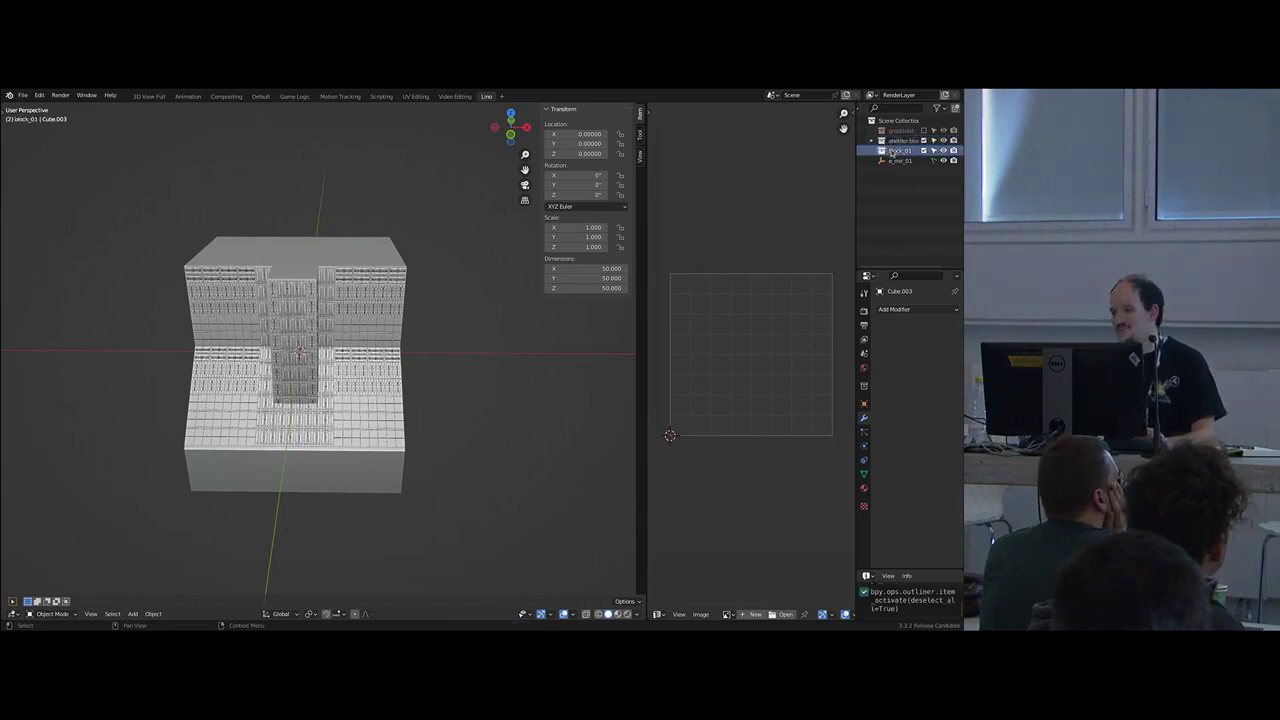
pyautogui.rightClick(892, 152)
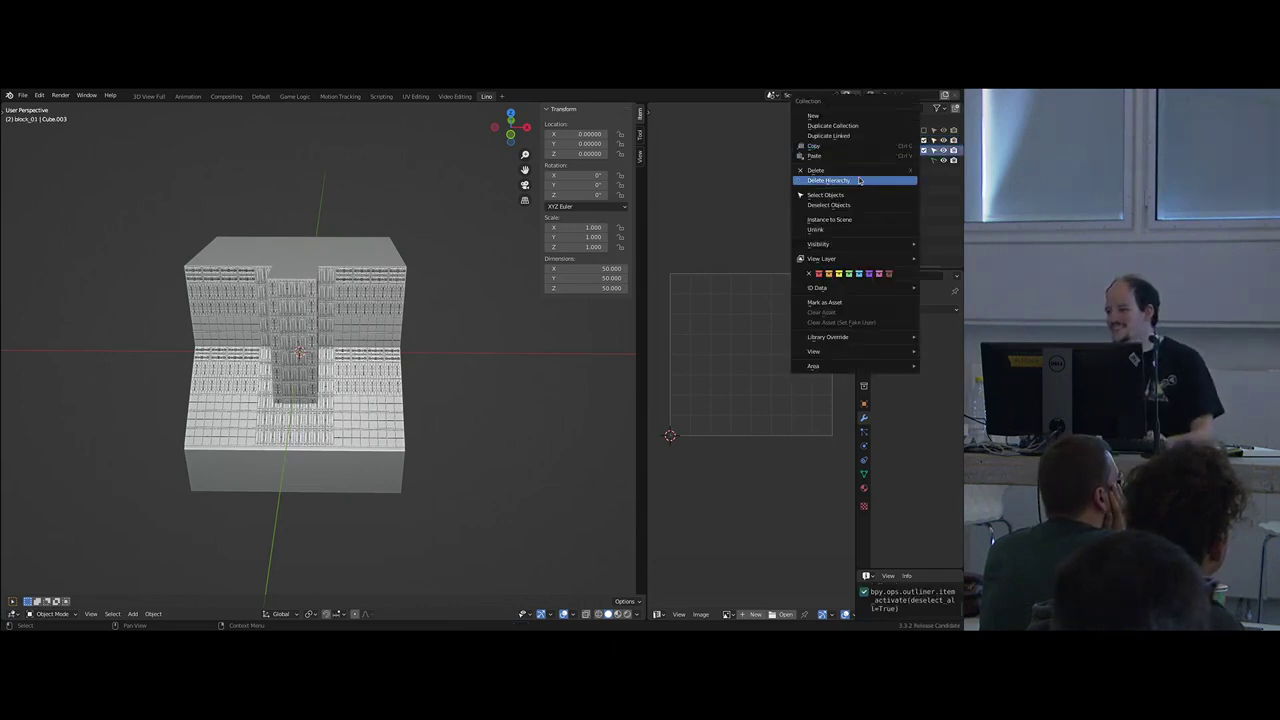
pyautogui.click(859, 180)
# - Exclude the "another block" collection from the view layer
pyautogui.moveTo(491, 286); pyautogui.dragTo(303, 304, button='middle')
pyautogui.scroll(4, 366, 316)
pyautogui.click(924, 140)
# - Add a collection instance of "another block" at the world origin
pyautogui.hotkey('shift', 'a')
pyautogui.moveTo(303, 305)
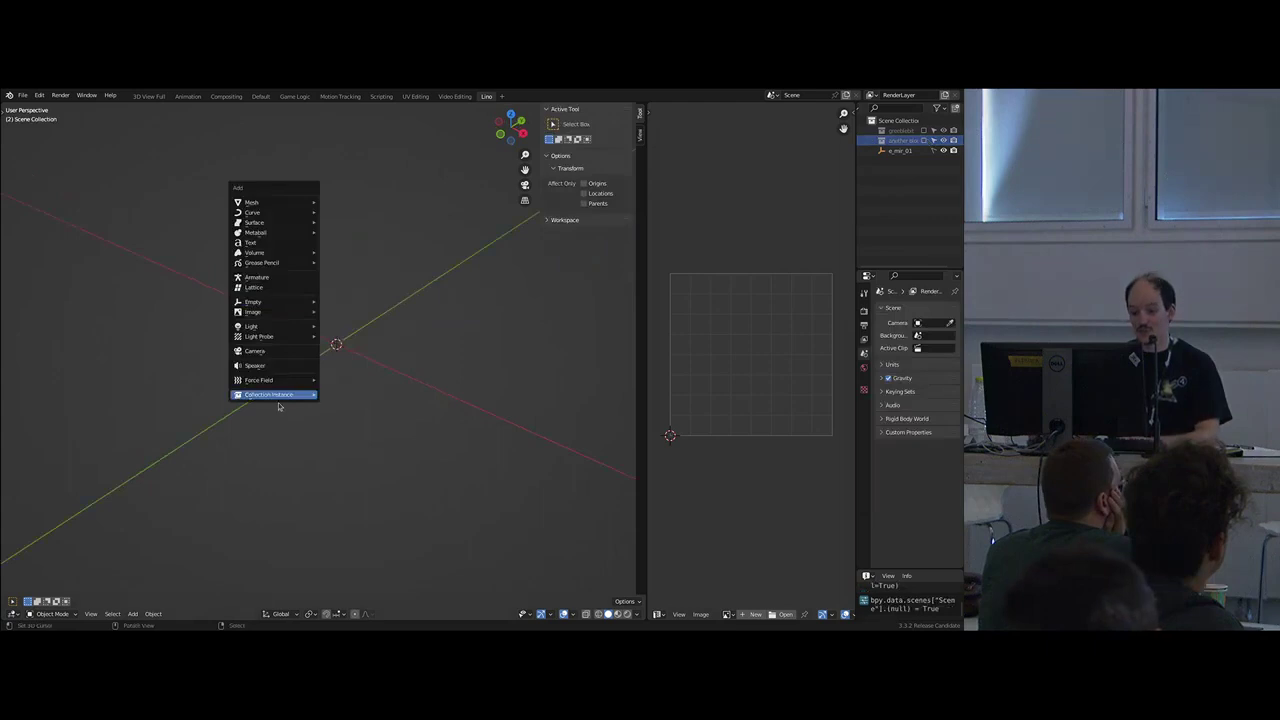
pyautogui.moveTo(300, 395)
pyautogui.click(352, 395)
pyautogui.moveTo(352, 395); pyautogui.dragTo(275, 374, button='middle')
pyautogui.scroll(-3, 300, 374)
pyautogui.press('g')
pyautogui.rightClick(353, 374)
pyautogui.press('KP_Decimal')
pyautogui.moveTo(362, 398); pyautogui.dragTo(369, 418, button='middle')
pyautogui.scroll(2, 369, 418)
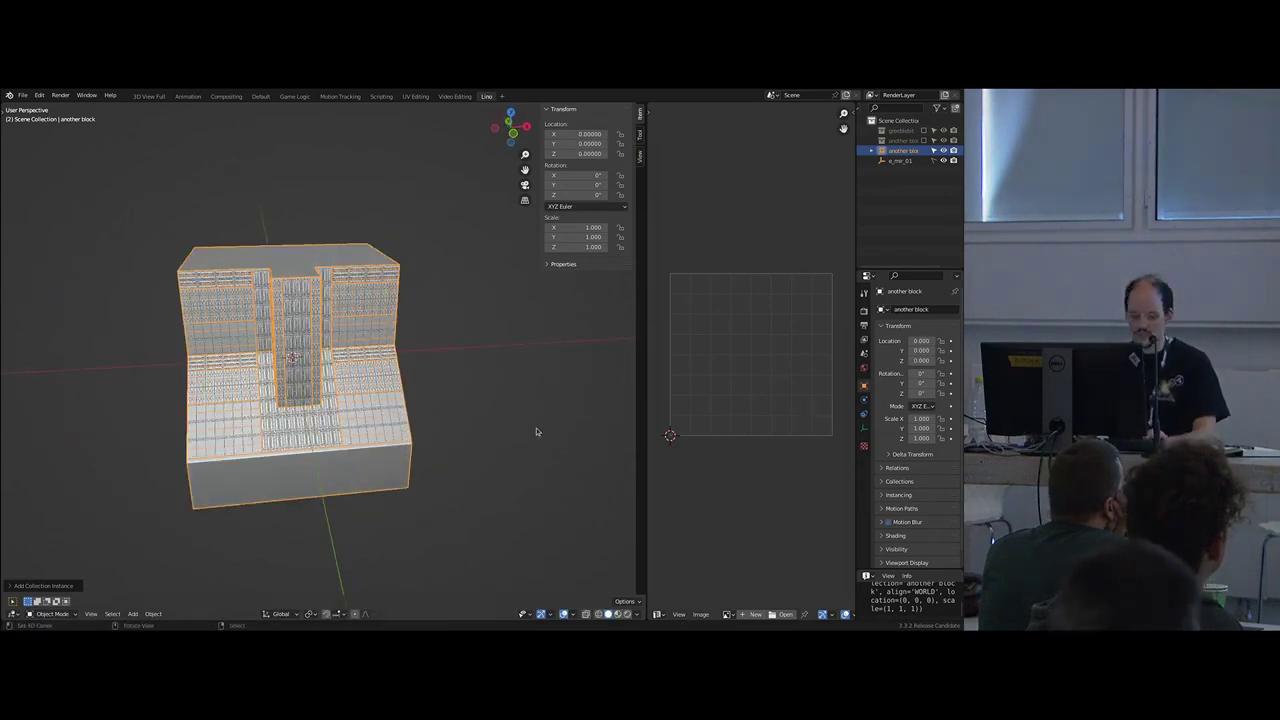
# - Make a linked duplicate of the block instance and place it at X 70
pyautogui.scroll(-1, 535, 431)
pyautogui.moveTo(535, 431); pyautogui.dragTo(500, 437, button='middle')
pyautogui.hotkey('shift', 'd')
pyautogui.press('x')
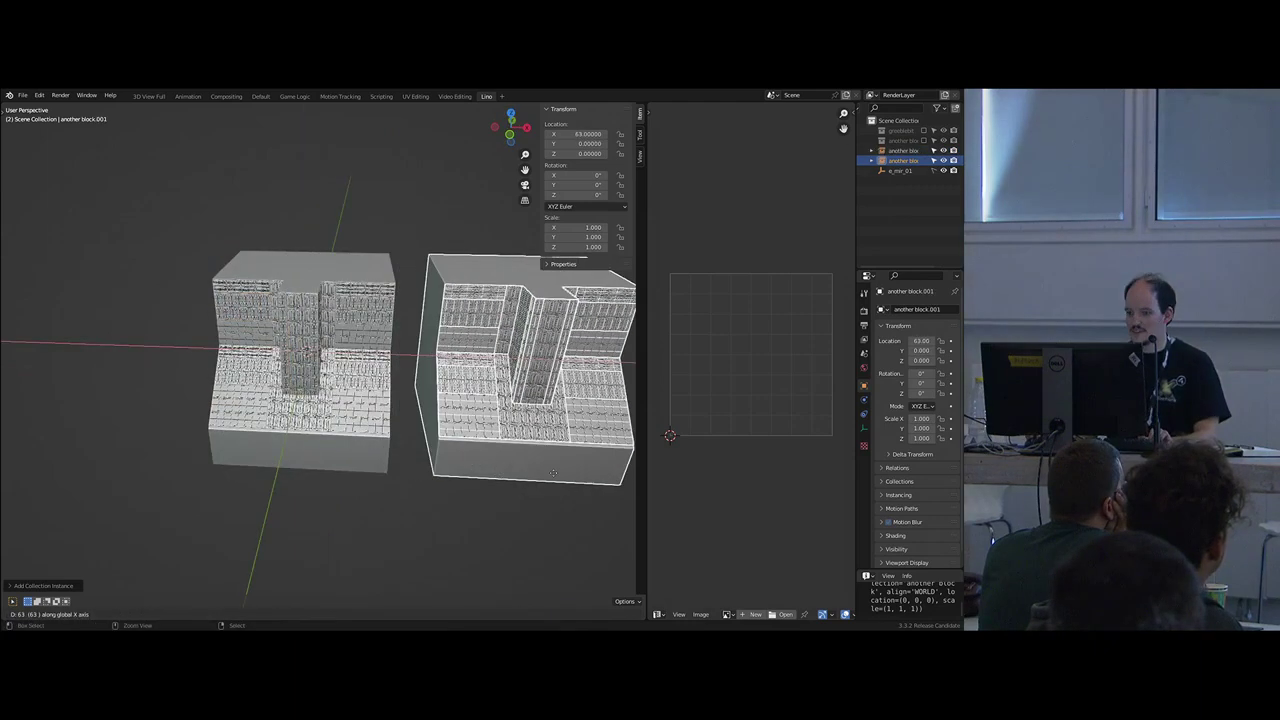
pyautogui.rightClick(554, 477)
pyautogui.press('KP_1')
pyautogui.scroll(-3, 431, 481)
pyautogui.press('g')
pyautogui.press('x')
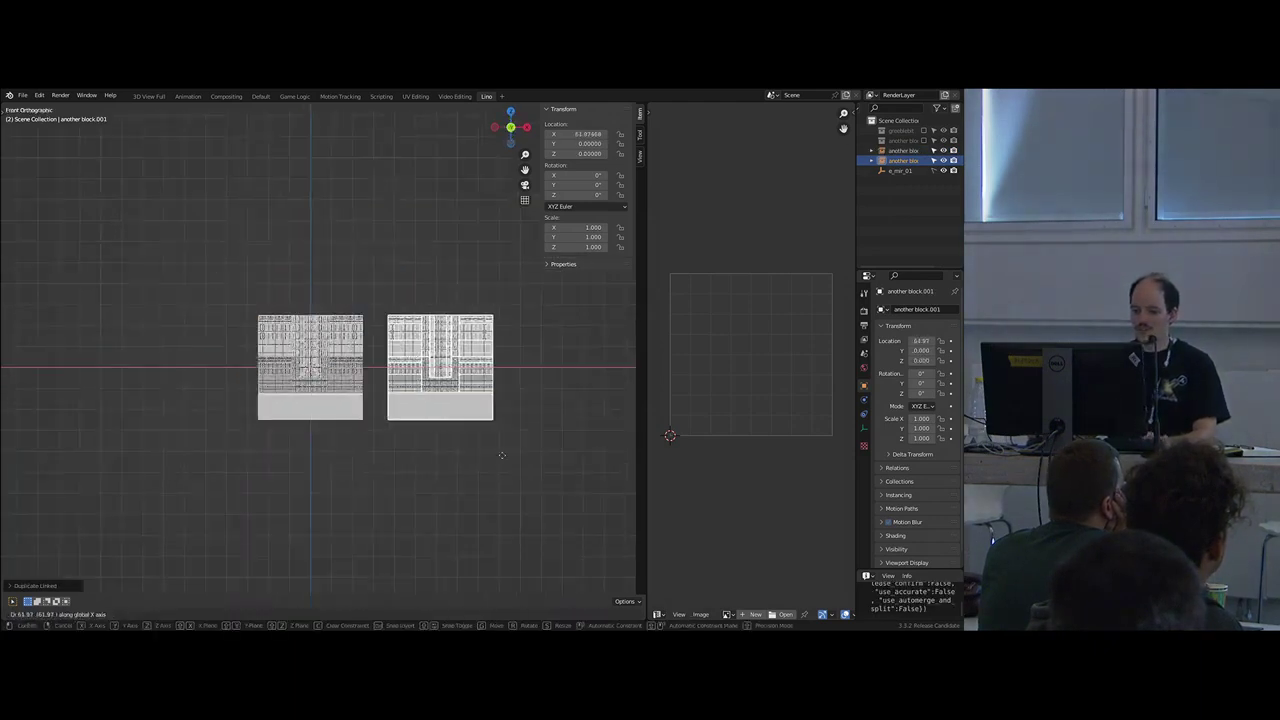
pyautogui.keyDown('ctrl'); pyautogui.click(483, 453); pyautogui.keyUp('ctrl')
pyautogui.keyDown('shift'); pyautogui.moveTo(447, 401); pyautogui.dragTo(391, 401, button='middle'); pyautogui.keyUp('shift')
pyautogui.keyDown('ctrl'); pyautogui.scroll(-2, 390, 401); pyautogui.keyUp('ctrl')
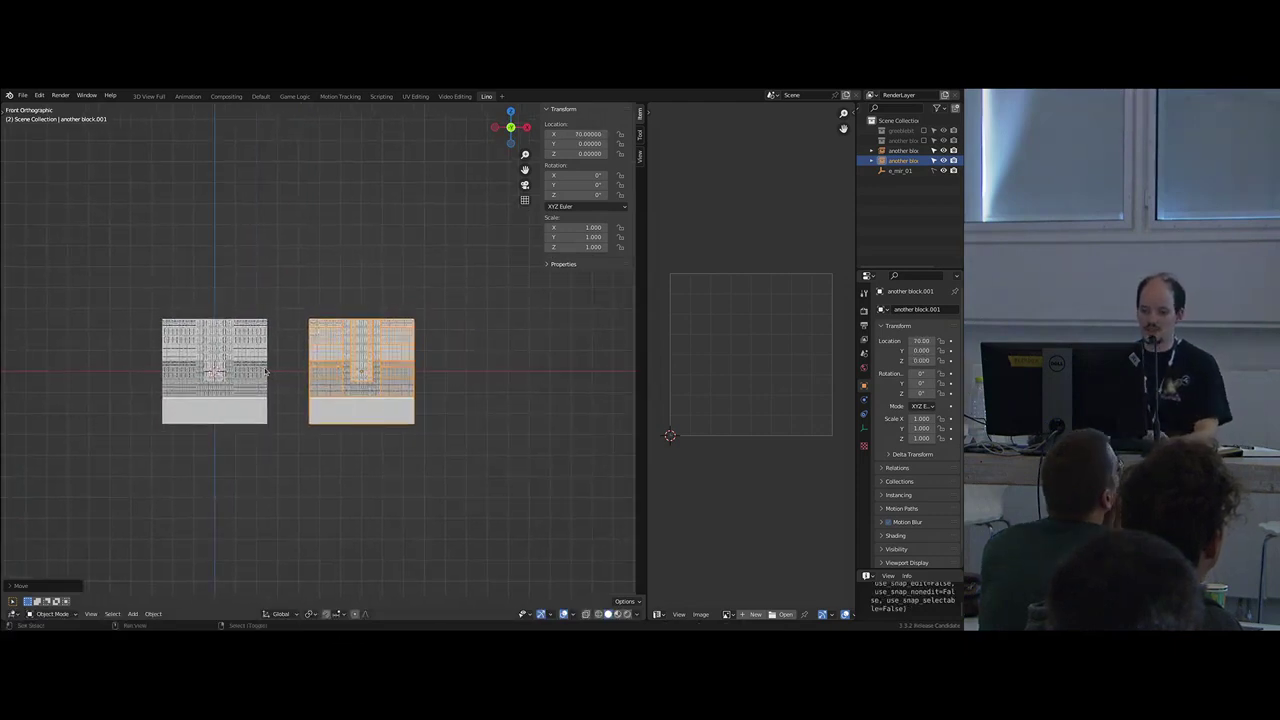
# - Duplicate both block instances, flip the copies with a Z scale of -1, and raise them to Z 60
pyautogui.keyDown('shift'); pyautogui.click(246, 367); pyautogui.keyUp('shift')
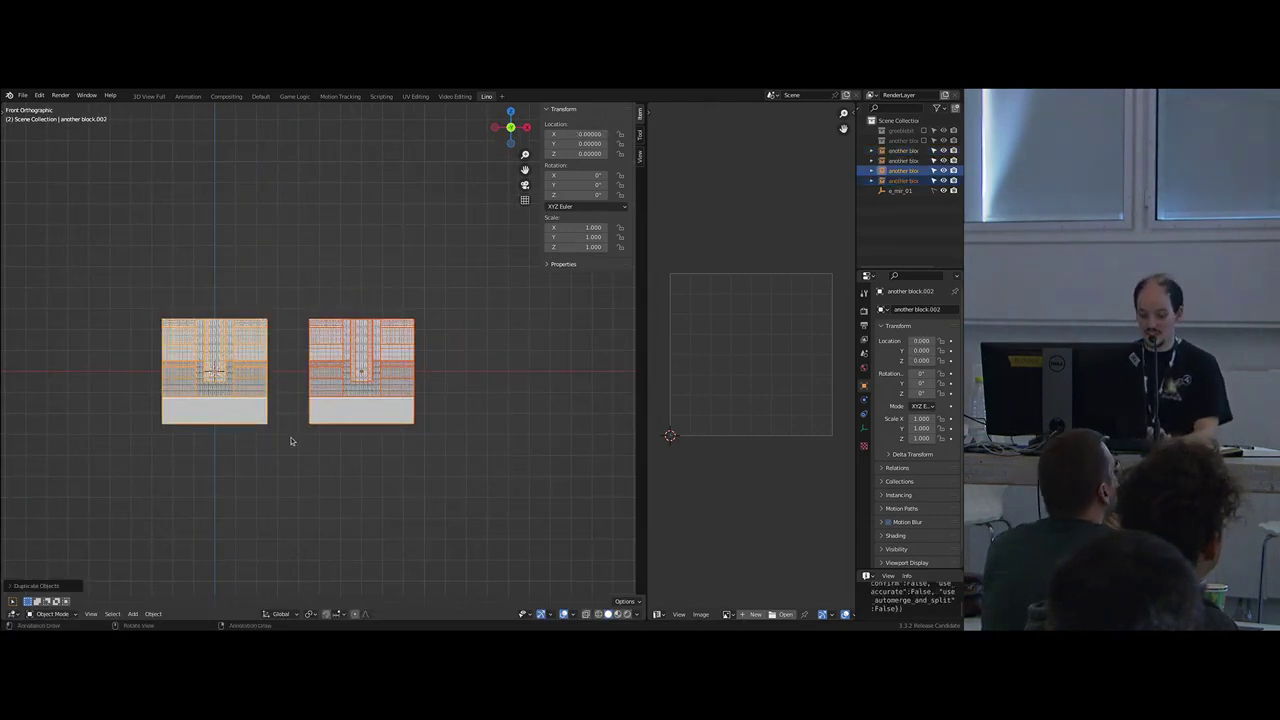
pyautogui.hotkey('shift', 'd')
pyautogui.press('z')
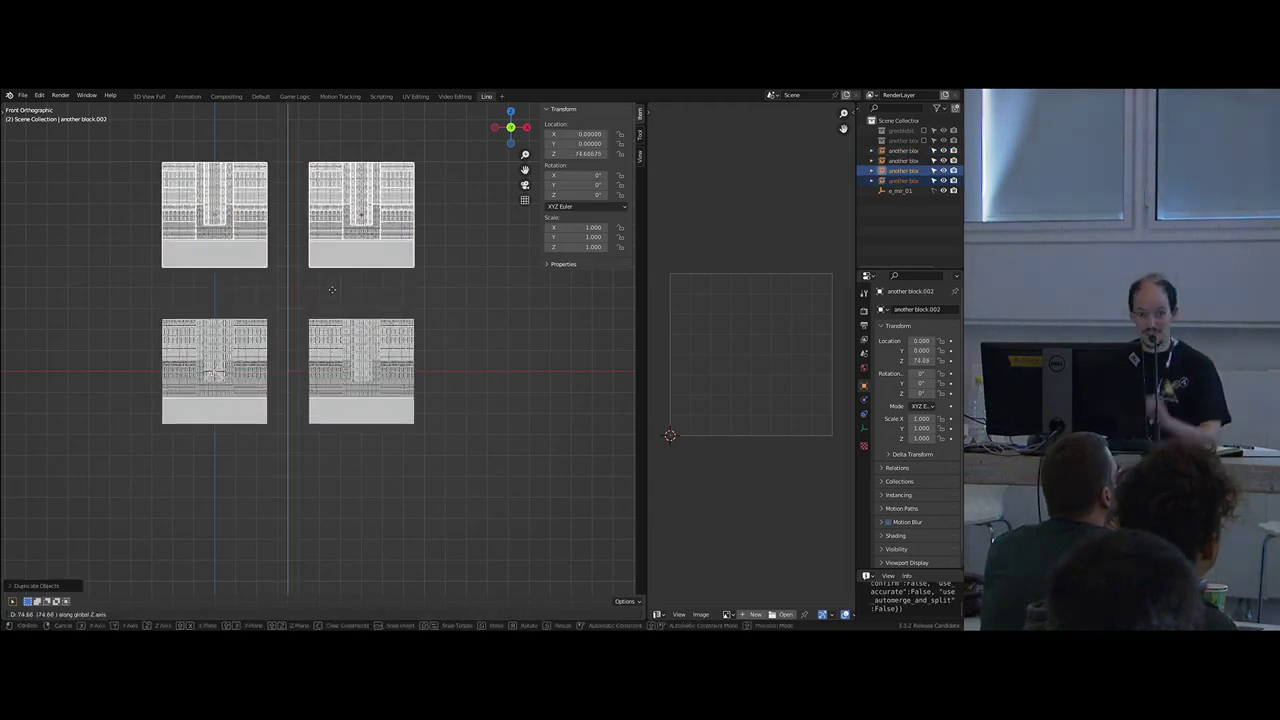
pyautogui.press('Escape')
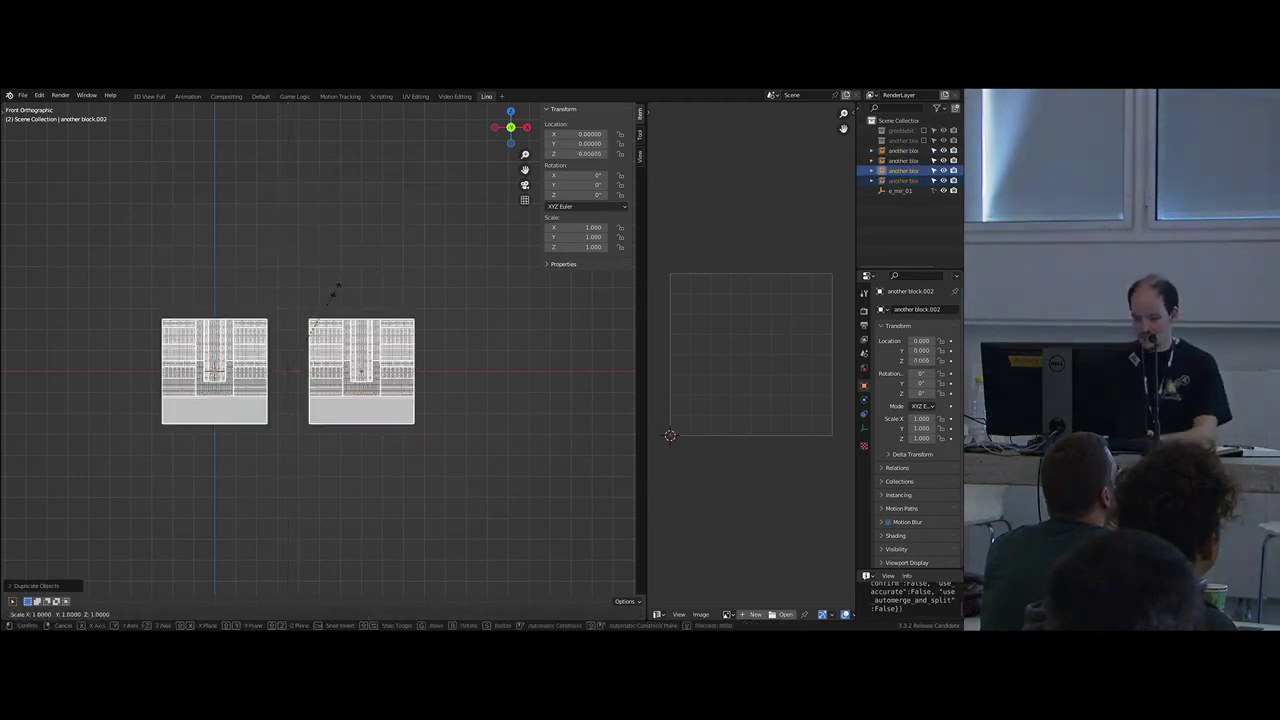
pyautogui.press('g')
pyautogui.press('z')
pyautogui.click(322, 300)
pyautogui.moveTo(322, 300); pyautogui.dragTo(351, 321, button='middle')
# - Duplicate the flipped block instance above the origin and rotate the copy 90° about X and 180° about Z
pyautogui.rightClick(300, 270)
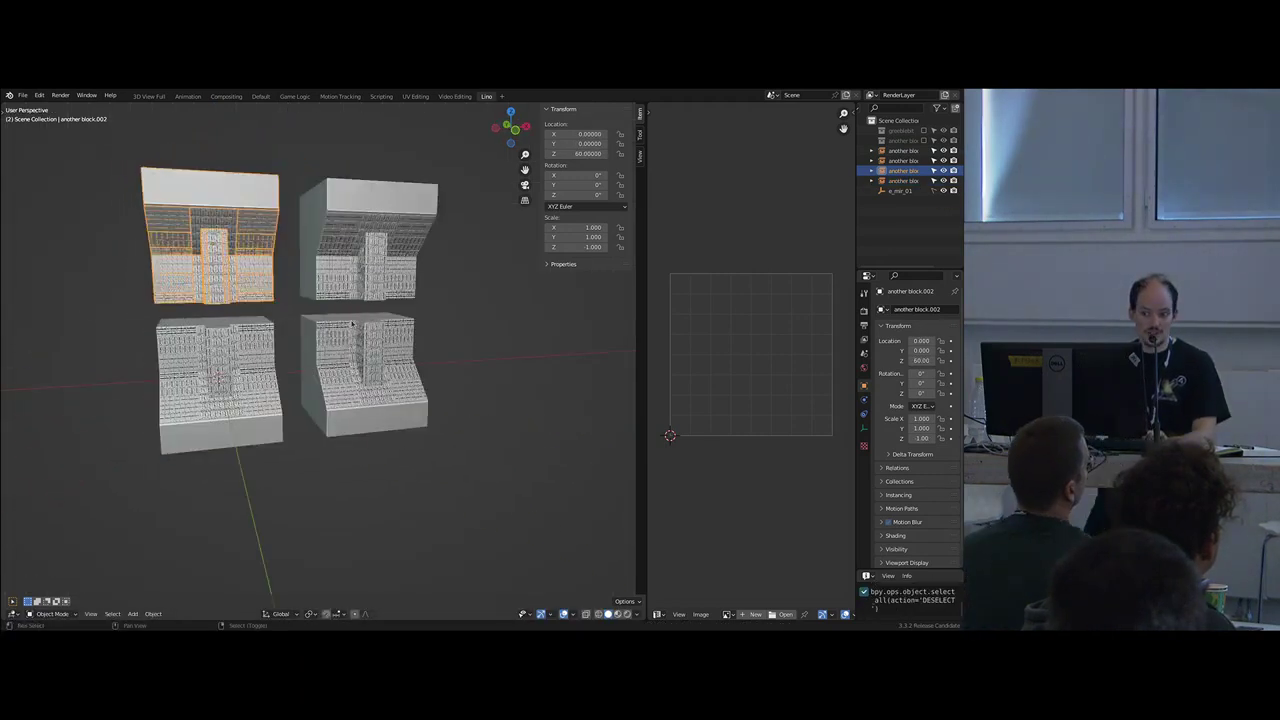
pyautogui.hotkey('shift', 'd')
pyautogui.press('Escape')
pyautogui.write('rx90')
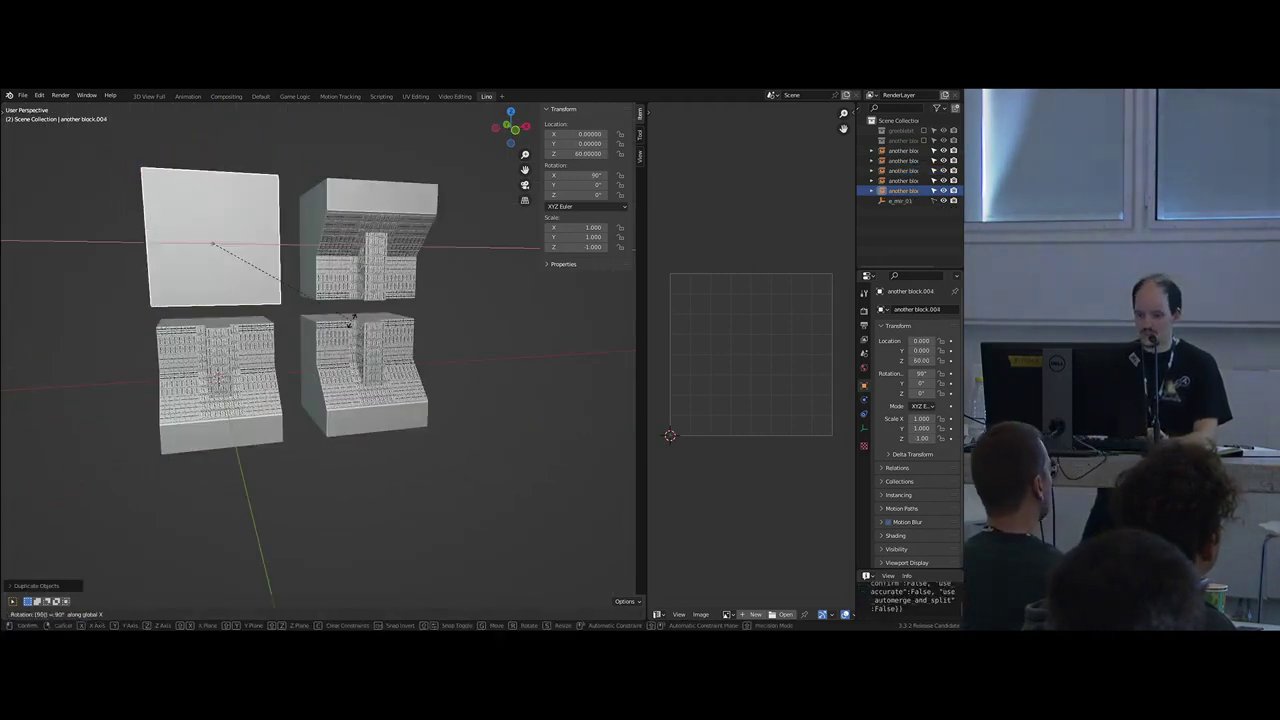
pyautogui.press('Return')
pyautogui.moveTo(351, 319); pyautogui.dragTo(269, 357, button='middle')
pyautogui.write('rz180')
pyautogui.press('Return')
# - Move the rotated copy 40 along X, between the two stacks of blocks
pyautogui.press('g')
pyautogui.press('Escape')
pyautogui.press('KP_1')
pyautogui.write('g')
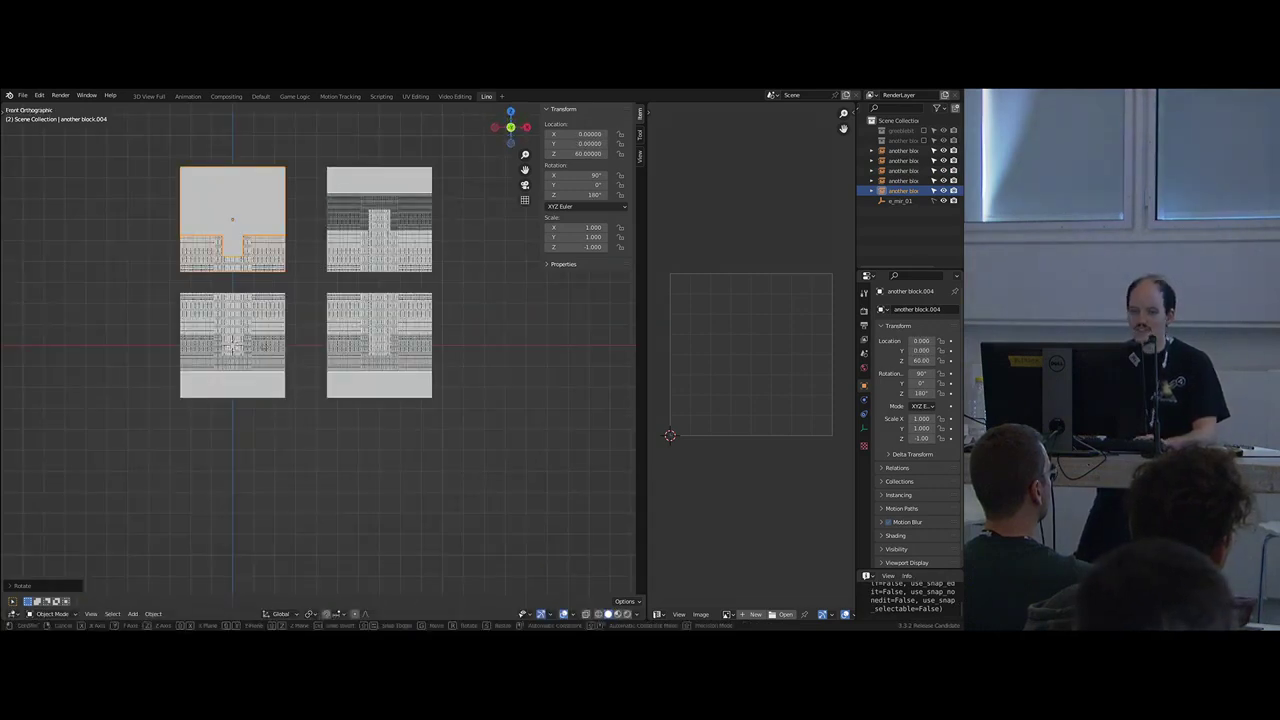
pyautogui.write('x40')
pyautogui.click(366, 285)
pyautogui.keyDown('shift'); pyautogui.moveTo(368, 283); pyautogui.dragTo(348, 313, button='middle'); pyautogui.keyUp('shift')
pyautogui.press('g')
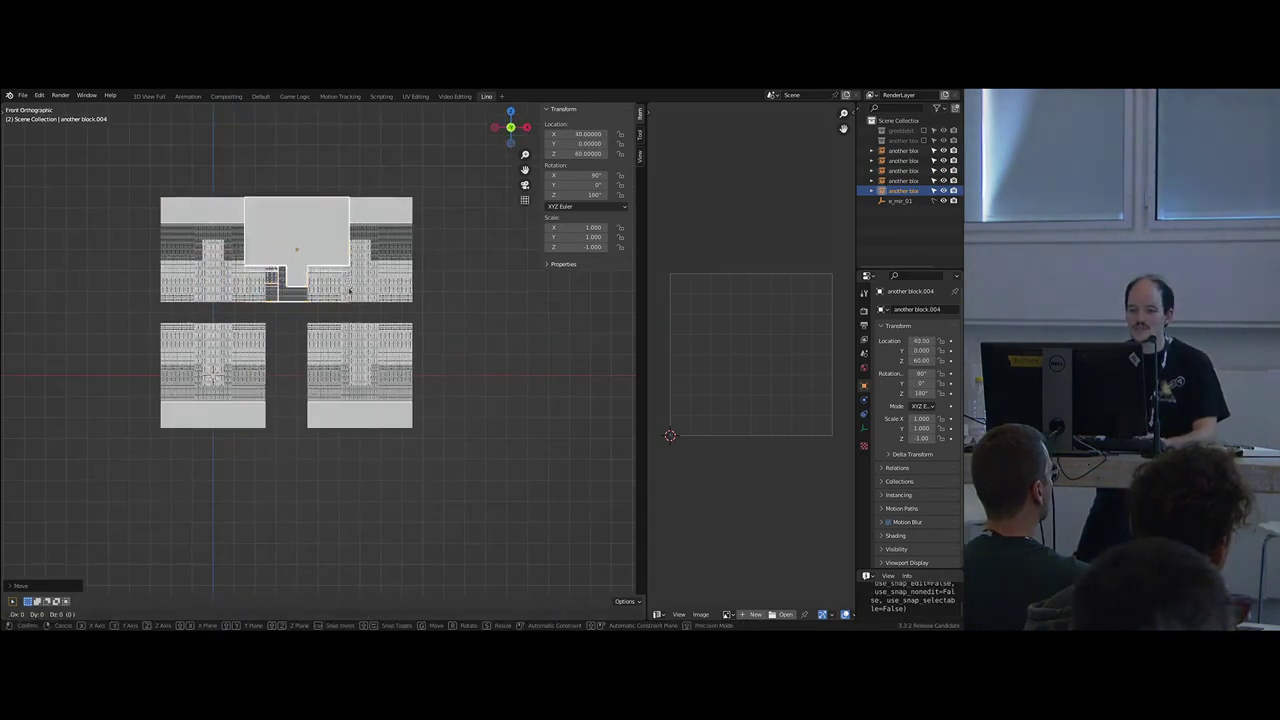
pyautogui.rightClick(352, 289)
# - Move the two block instances of the +X stack farther along X to widen the gap between the stacks
pyautogui.click(358, 287)
pyautogui.keyDown('shift'); pyautogui.click(365, 360); pyautogui.keyUp('shift')
pyautogui.press('g')
pyautogui.press('x')
pyautogui.click(392, 372)
# - Lower the rotated middle block along Z to Z 40
pyautogui.click(283, 246)
pyautogui.moveTo(285, 248); pyautogui.dragTo(300, 264, button='middle')
pyautogui.press('g')
pyautogui.rightClick(329, 292)
pyautogui.press('KP_1')
pyautogui.press('g')
pyautogui.press('z')
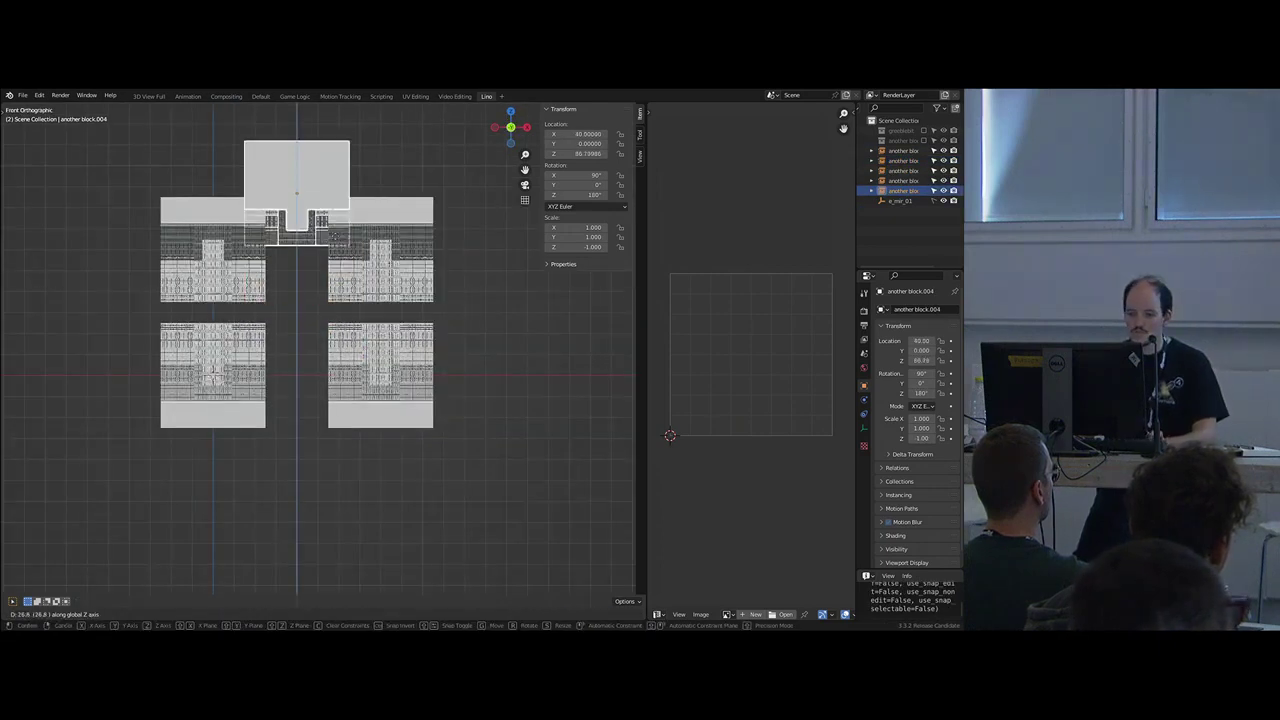
pyautogui.click(354, 334)
pyautogui.moveTo(354, 332); pyautogui.dragTo(317, 271, button='middle')
pyautogui.scroll(2, 419, 338)
pyautogui.hotkey('alt', 'a')
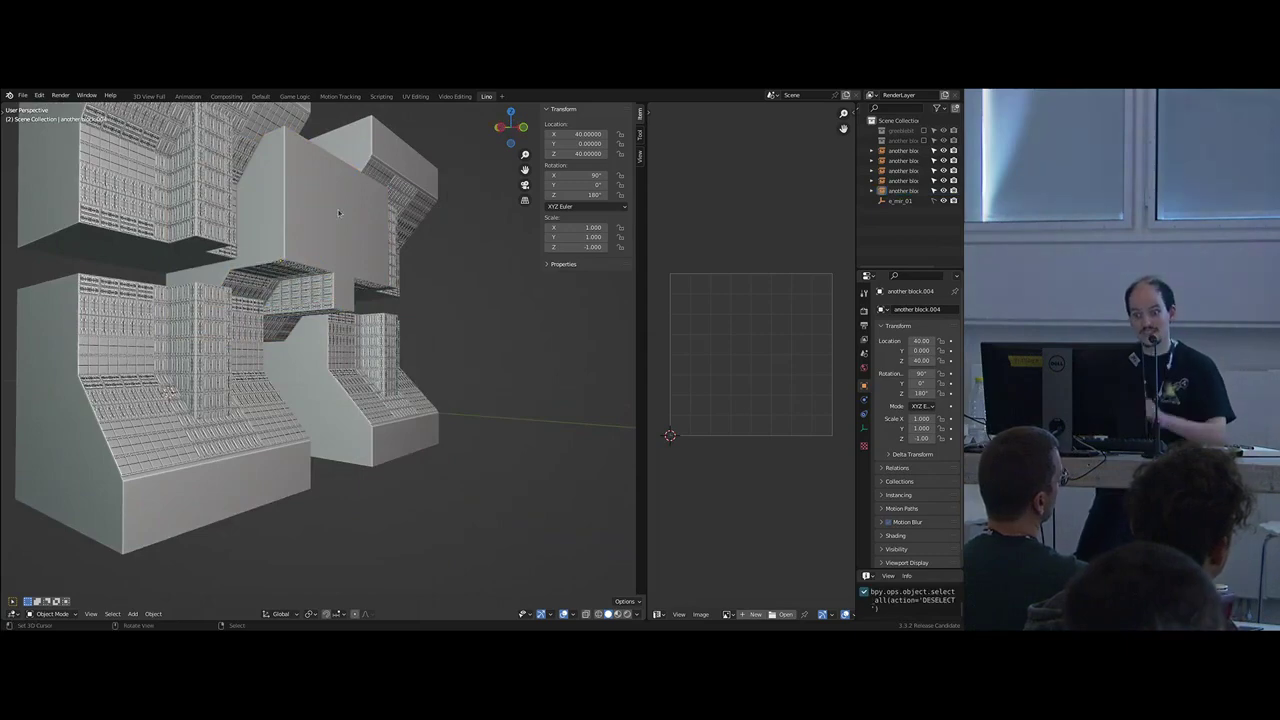
# - Push the rotated middle block back along Y to Y 25
pyautogui.scroll(-4, 339, 212)
pyautogui.moveTo(339, 212); pyautogui.dragTo(317, 331, button='middle')
pyautogui.scroll(4, 280, 247)
pyautogui.scroll(-3, 369, 297)
pyautogui.rightClick(333, 334)
pyautogui.press('g')
pyautogui.press('y')
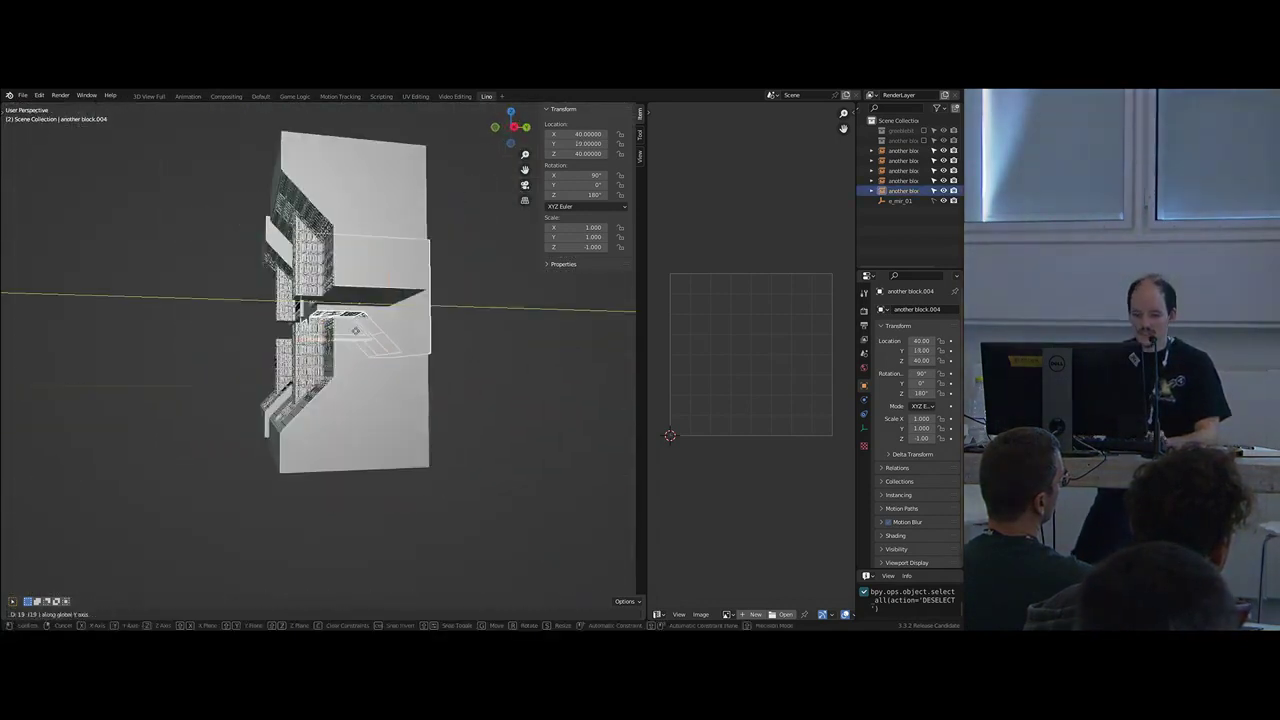
pyautogui.click(364, 331)
# - Raise the rotated middle block along Z to Z 50
pyautogui.press('KP_1')
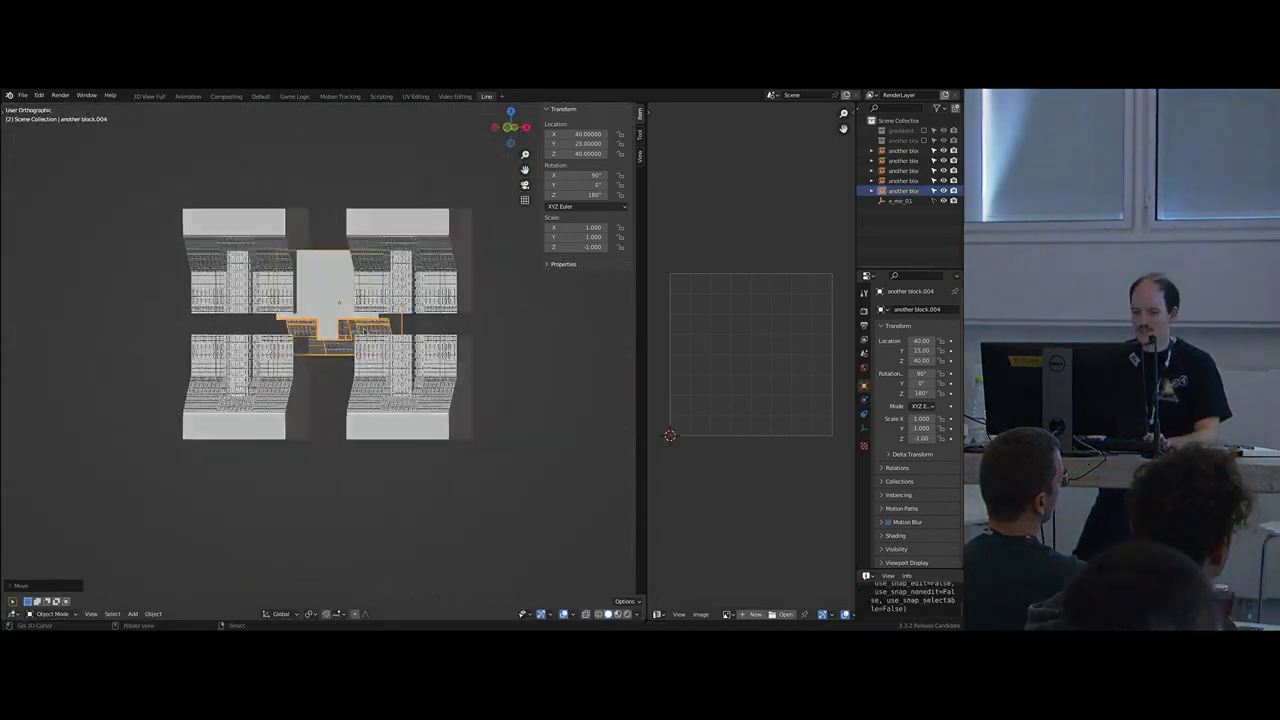
pyautogui.press('KP_3')
pyautogui.press('g')
pyautogui.press('z')
pyautogui.click(306, 337)
pyautogui.moveTo(306, 338); pyautogui.dragTo(414, 337, button='middle')
# - Make a linked duplicate of the middle block, scale it -1 along Z, and move it down to Z 0
pyautogui.press('KP_1')
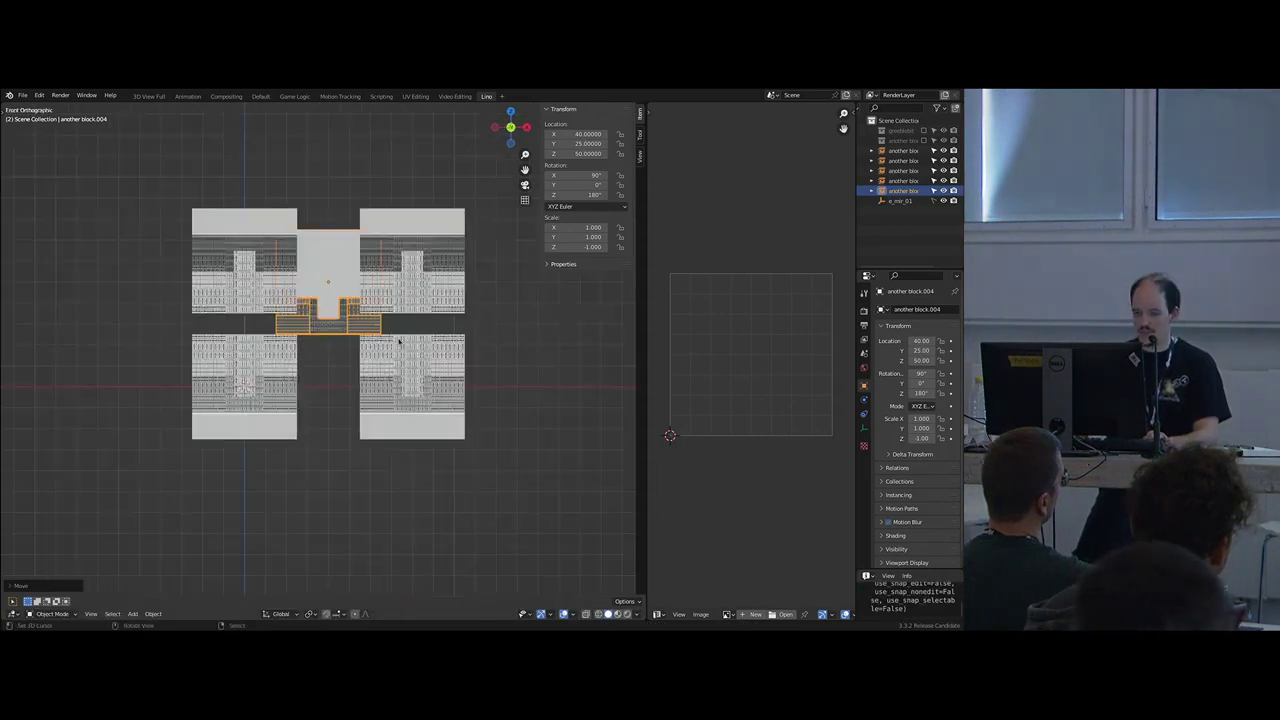
pyautogui.hotkey('alt', 'd')
pyautogui.rightClick(399, 345)
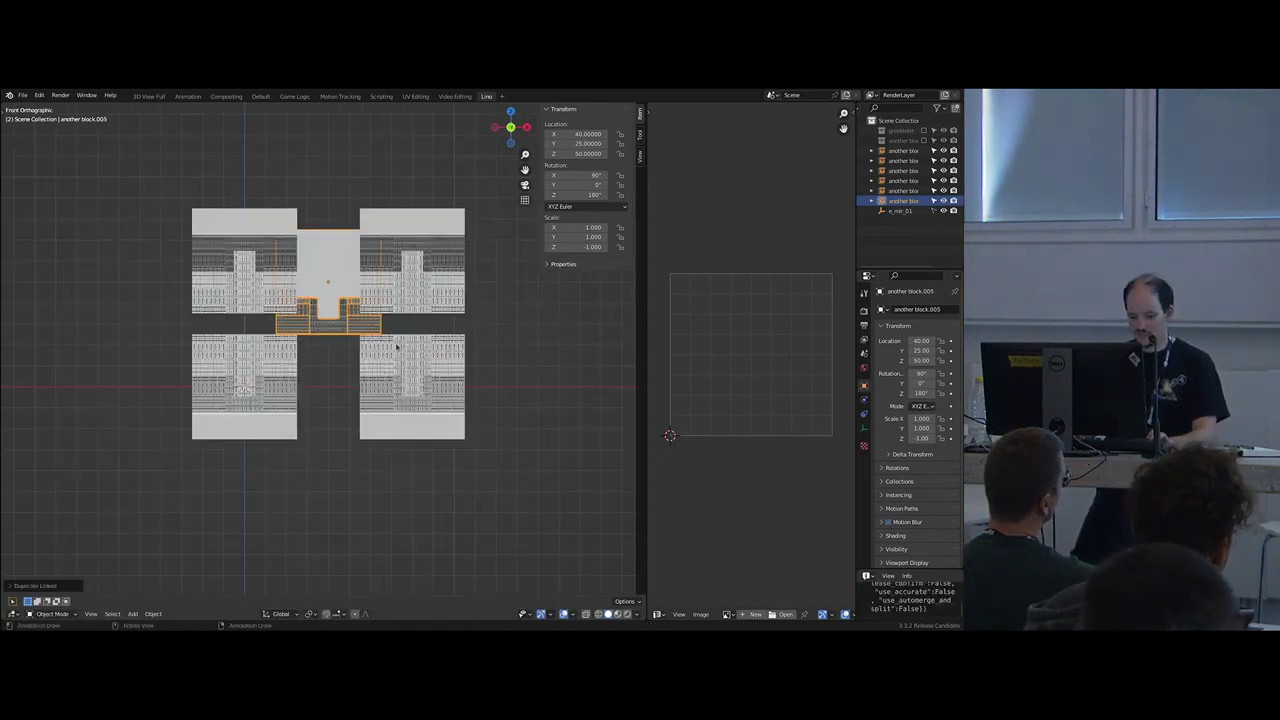
pyautogui.press('s')
pyautogui.press('z')
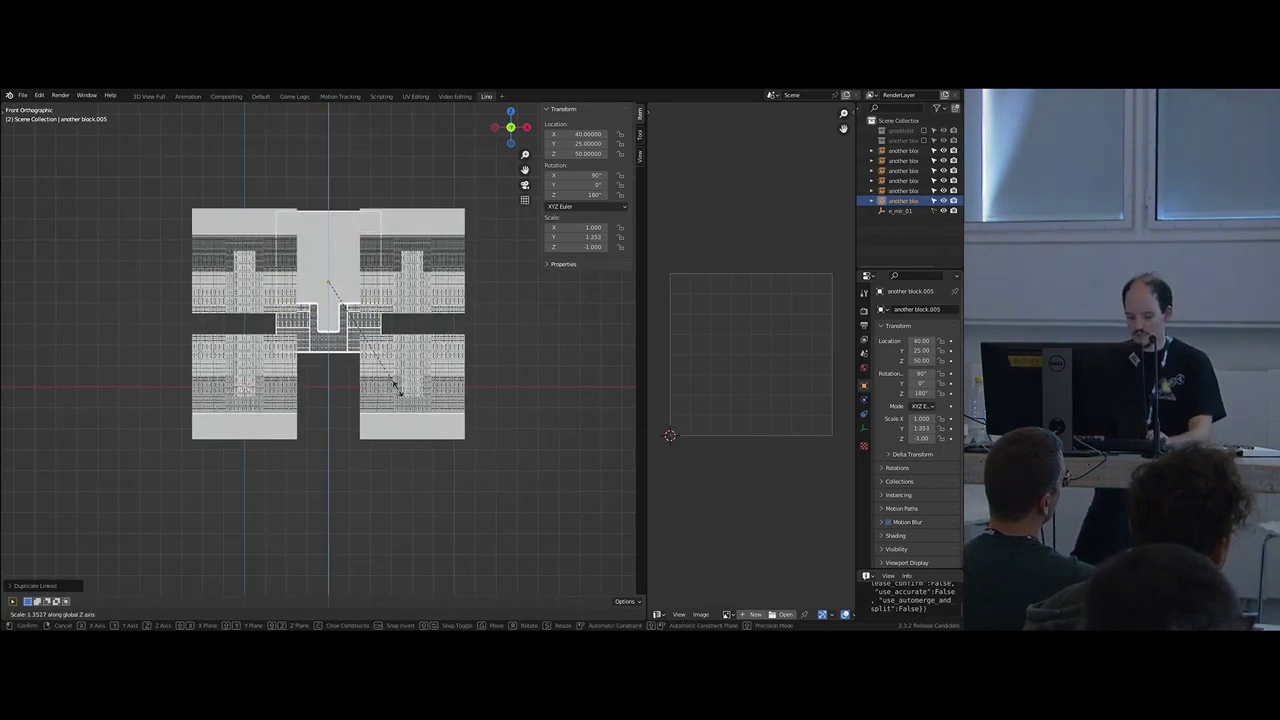
pyautogui.write('-1')
pyautogui.press('Return')
pyautogui.press('g')
pyautogui.press('z')
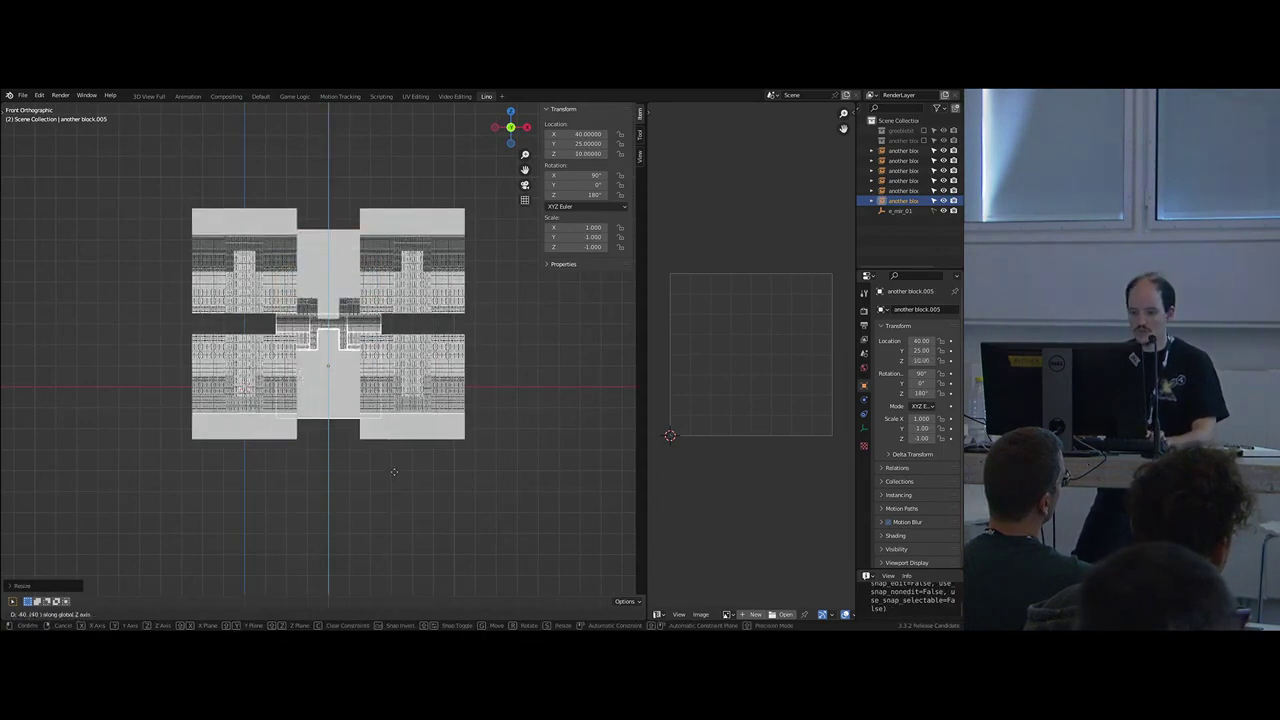
pyautogui.click(395, 490)
pyautogui.keyDown('shift'); pyautogui.click(350, 322); pyautogui.keyUp('shift')
pyautogui.press('g')
pyautogui.press('z')
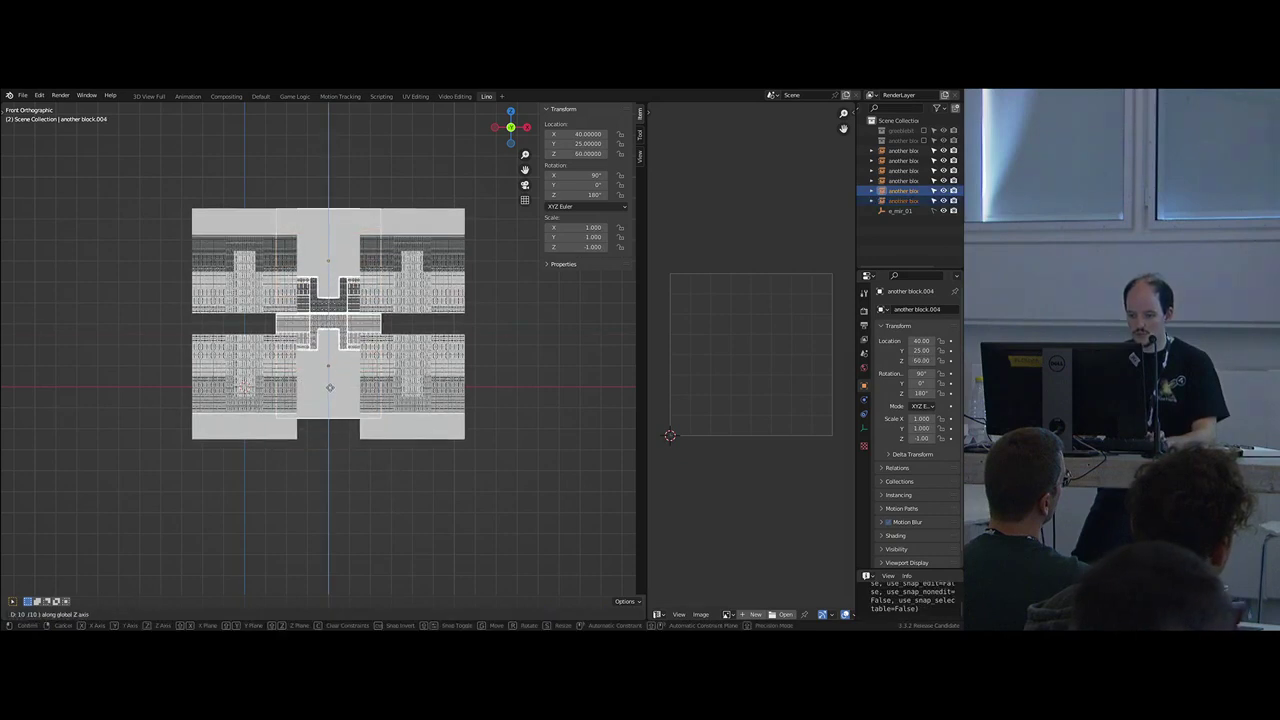
pyautogui.press('Escape')
# - Move all the block instances into a new collection named "another nother block"
pyautogui.moveTo(331, 401); pyautogui.dragTo(383, 389, button='middle')
pyautogui.hotkey('alt', 'a')
pyautogui.press('KP_1')
pyautogui.press('a')
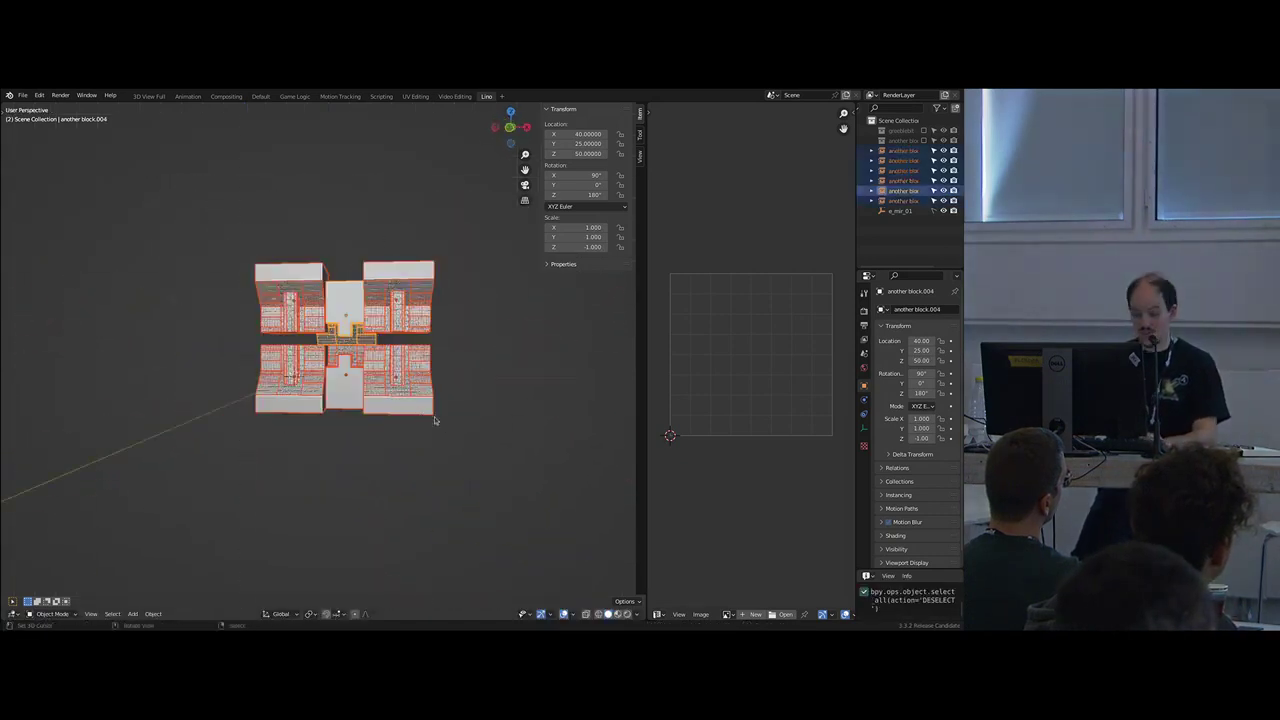
pyautogui.press('m')
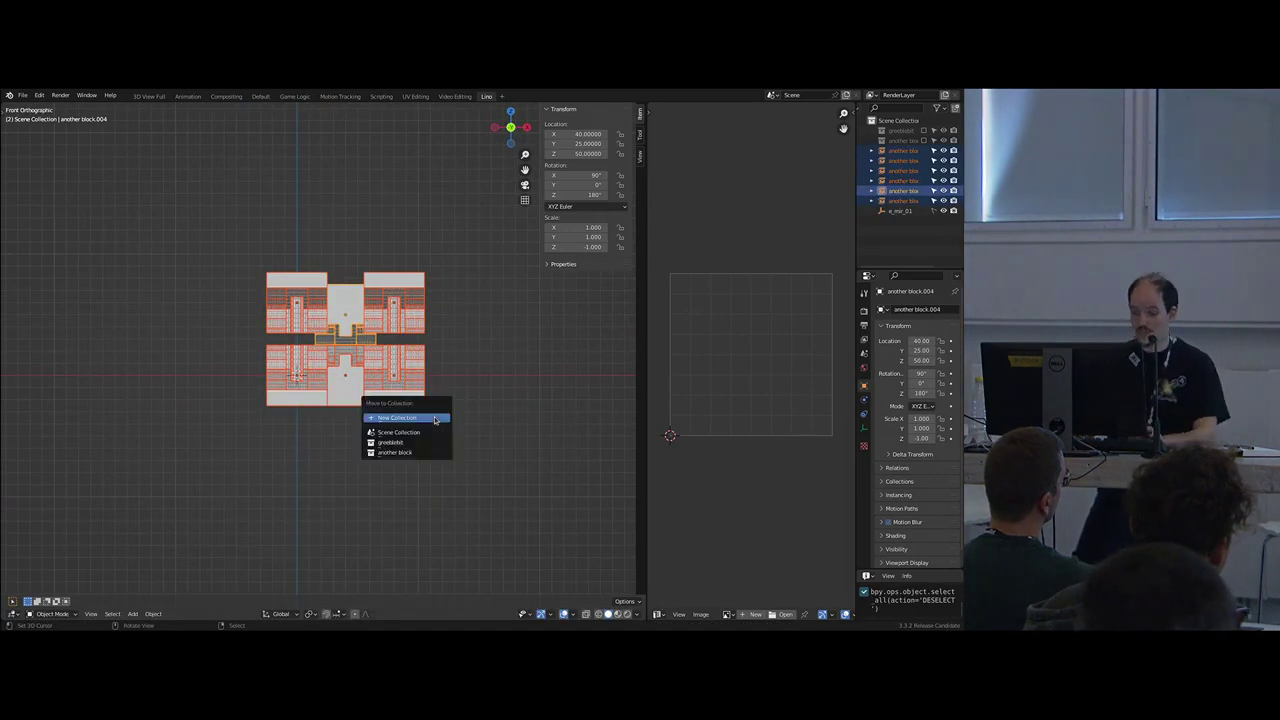
pyautogui.click(434, 416)
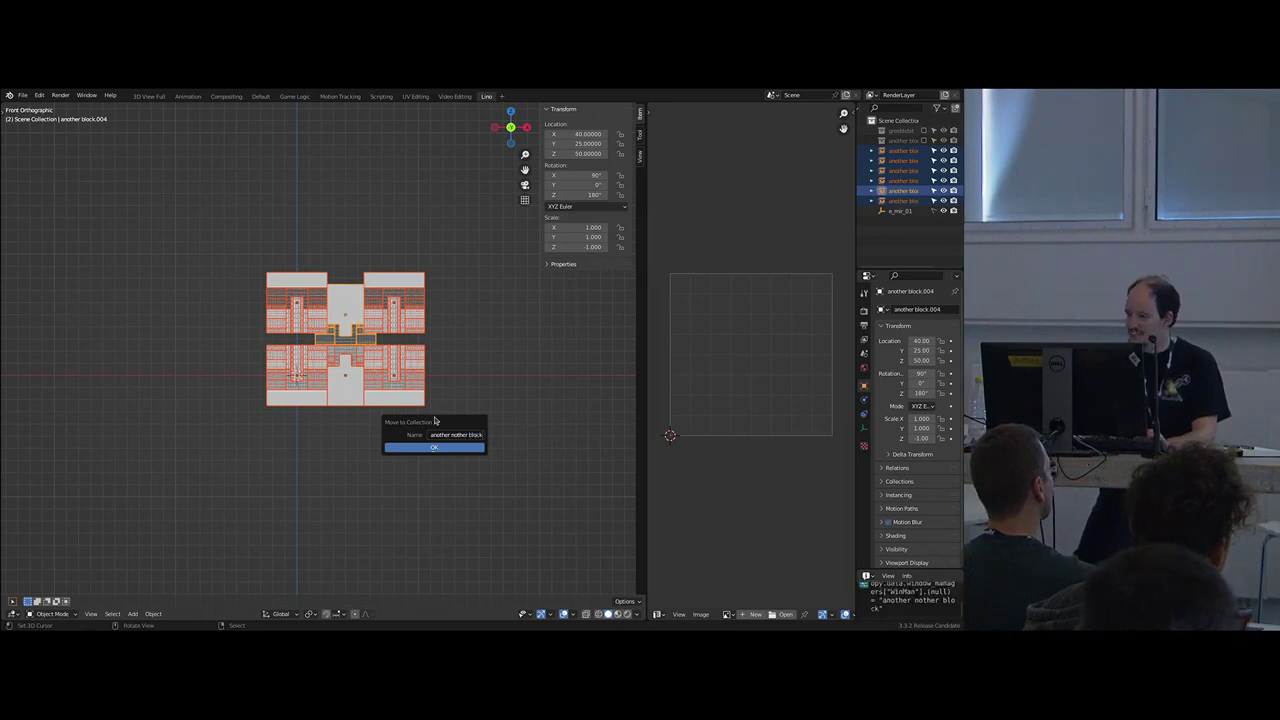
pyautogui.press('Return')
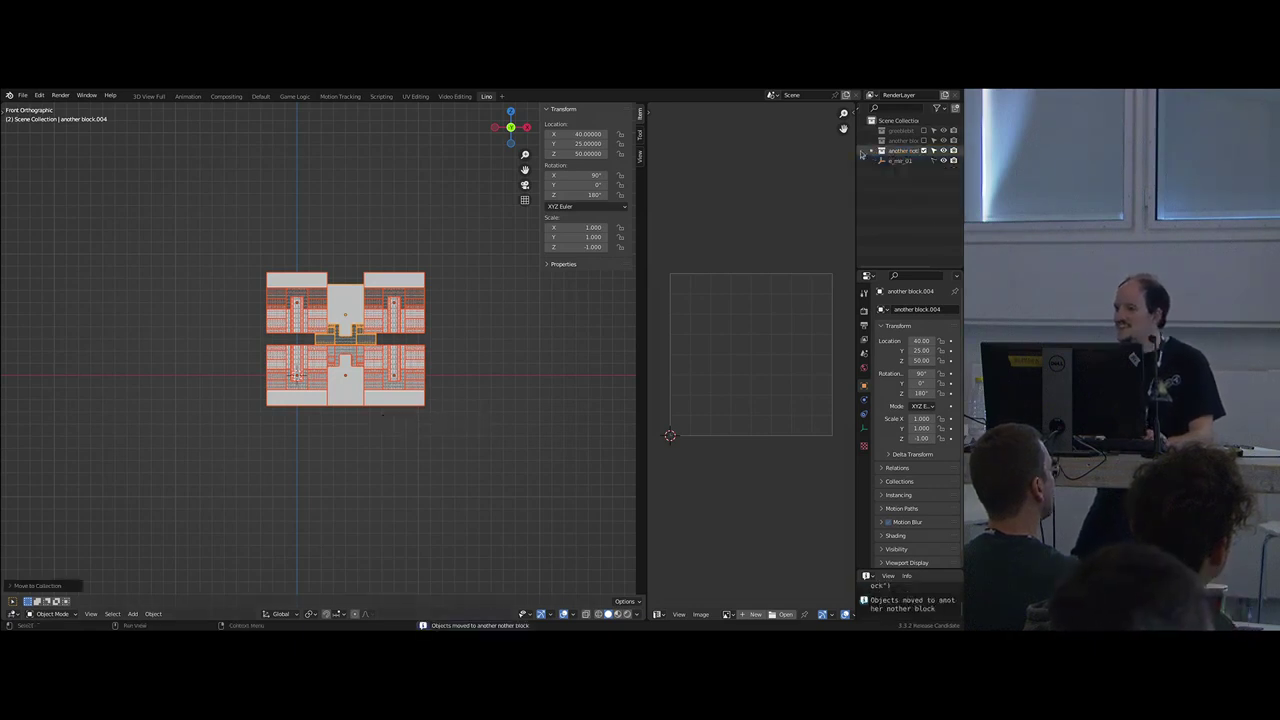
# - Exclude the "another nother block" collection from the view layer and add a collection instance of it at the origin
pyautogui.moveTo(858, 152); pyautogui.dragTo(808, 153)
pyautogui.click(923, 150)
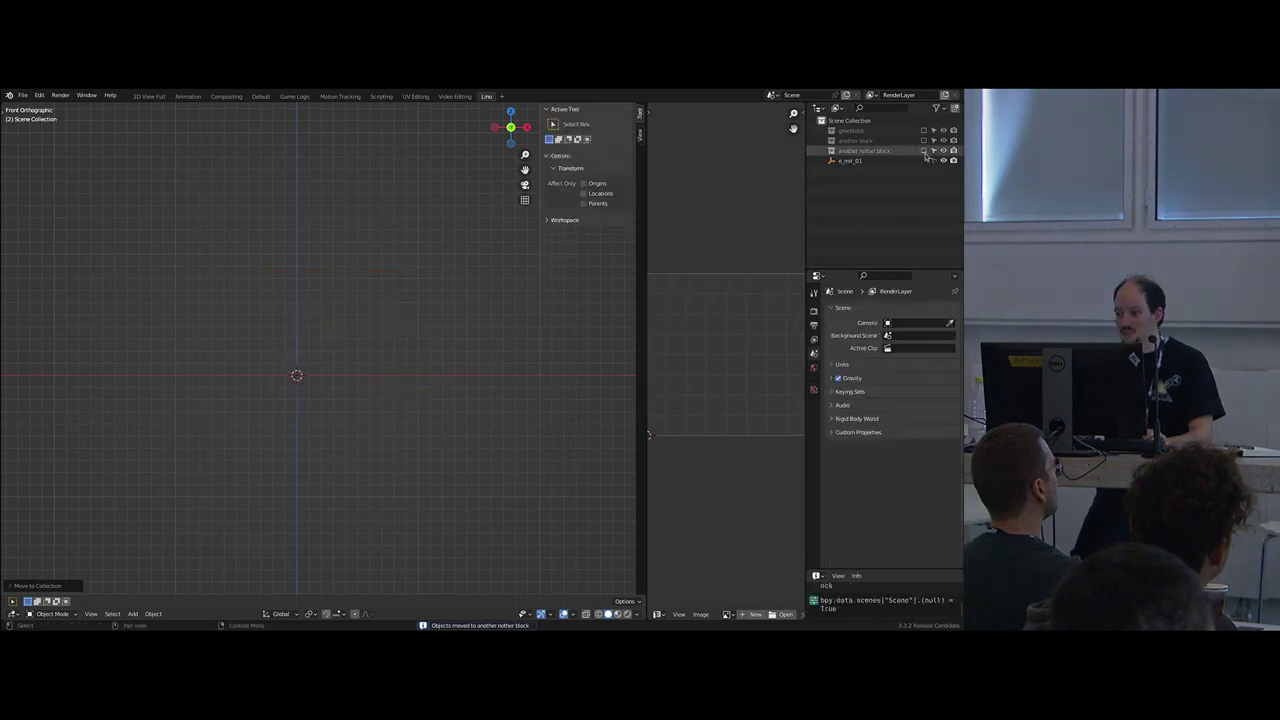
pyautogui.moveTo(360, 330); pyautogui.dragTo(391, 286, button='middle')
pyautogui.hotkey('shift', 'a')
pyautogui.press('Escape')
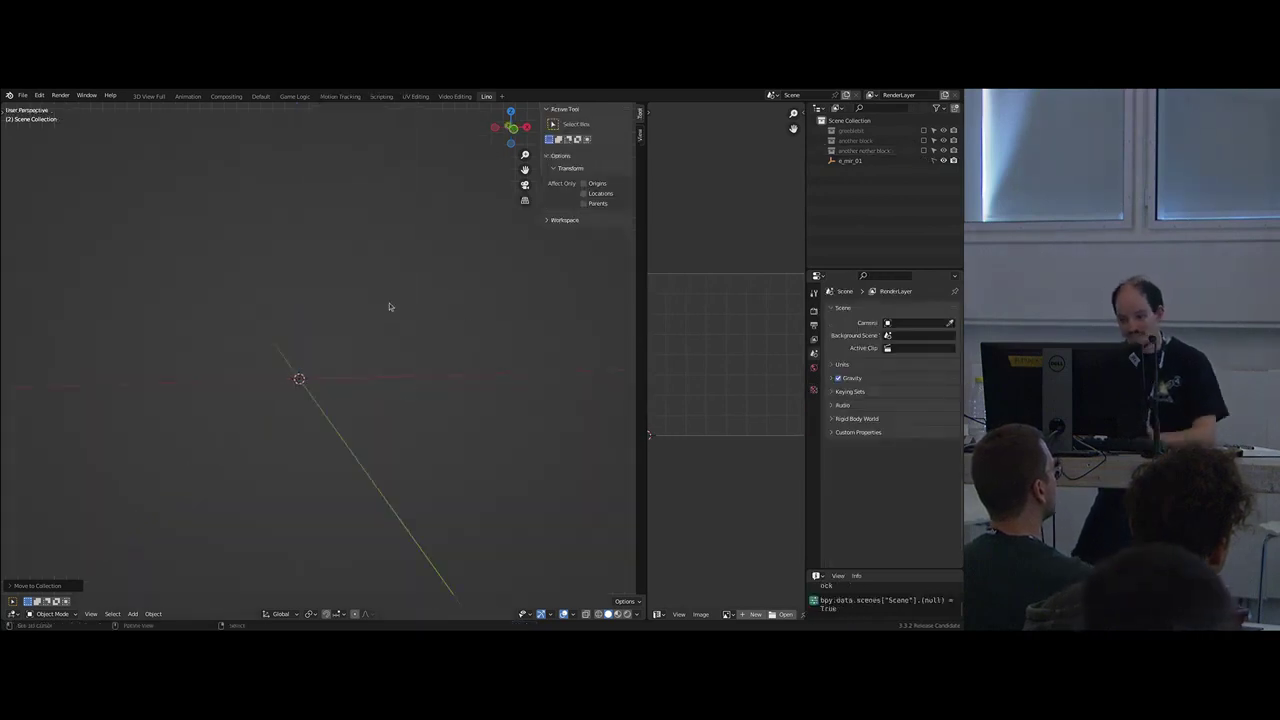
pyautogui.hotkey('shift', 'a')
pyautogui.moveTo(374, 306)
pyautogui.click(430, 318)
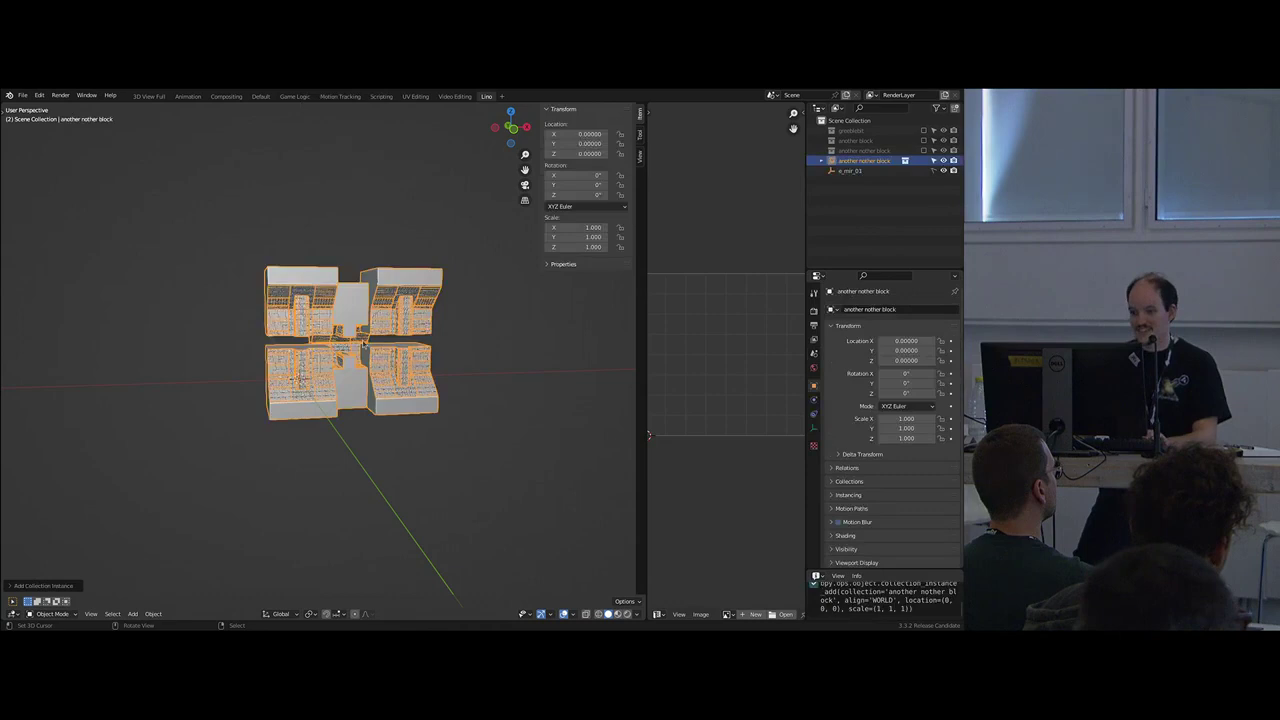
pyautogui.press('KP_1')
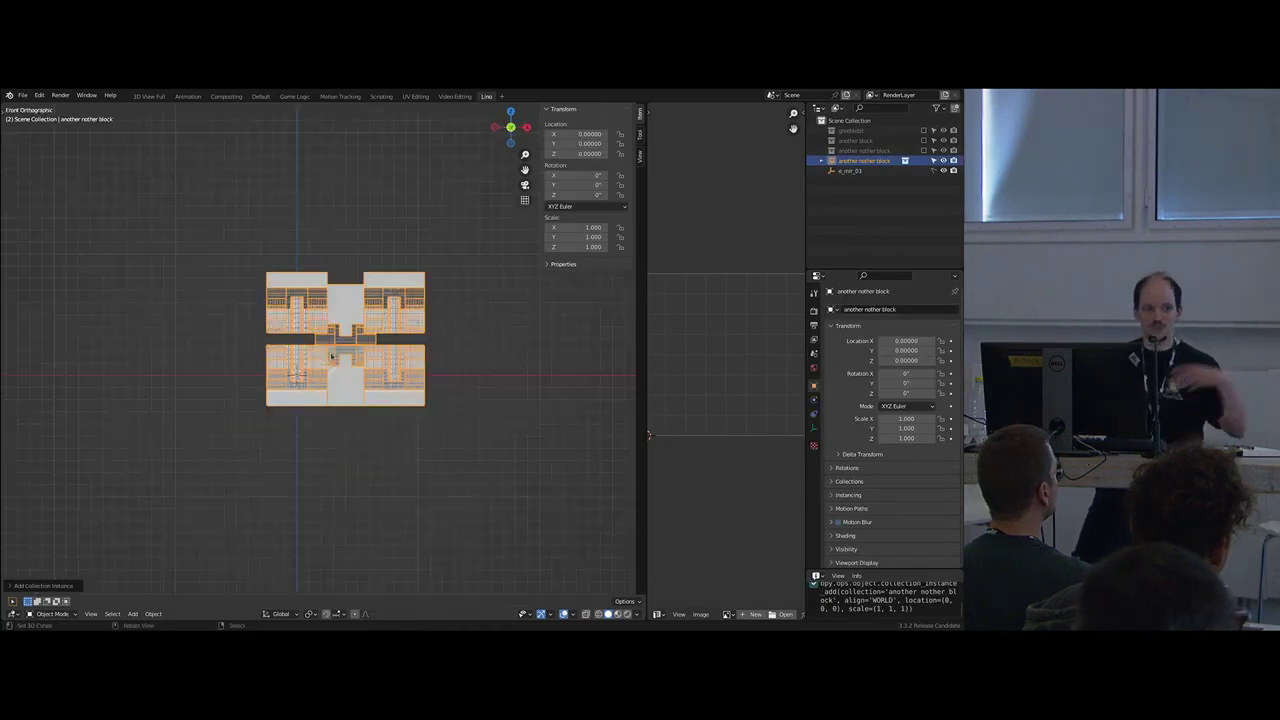
# - Make a linked duplicate of the instance, scale it -1 along Y, and move it along Y to face the original across a gap
pyautogui.moveTo(346, 347); pyautogui.dragTo(399, 430, button='middle')
pyautogui.hotkey('alt', 'd')
pyautogui.rightClick(402, 430)
pyautogui.write('sy-1')
pyautogui.press('Return')
pyautogui.press('g')
pyautogui.press('y')
pyautogui.keyDown('ctrl'); pyautogui.click(437, 440); pyautogui.keyUp('ctrl')
pyautogui.moveTo(437, 440); pyautogui.dragTo(411, 403, button='middle')
# - Select both facing instances and move them together in the top view, placing the original at X -40, Y 40
pyautogui.keyDown('shift'); pyautogui.click(366, 388); pyautogui.keyUp('shift')
pyautogui.press('KP_1')
pyautogui.press('KP_7')
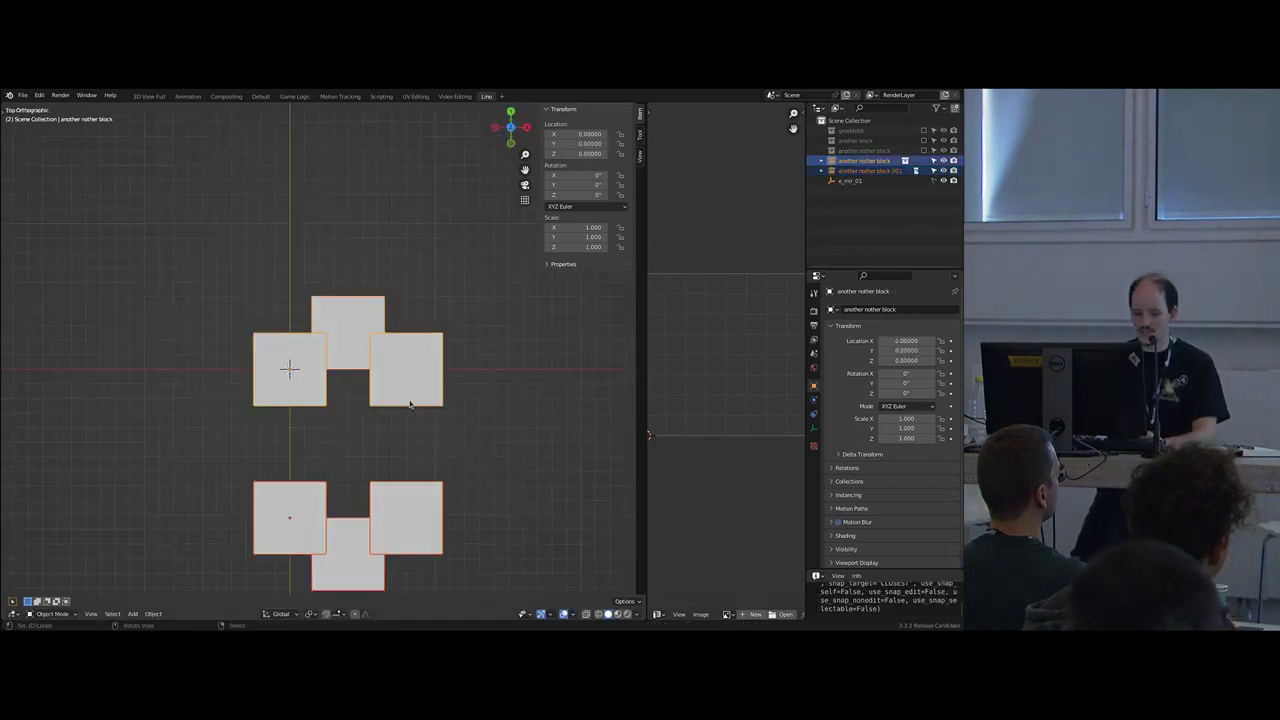
pyautogui.press('g')
pyautogui.click(368, 362)
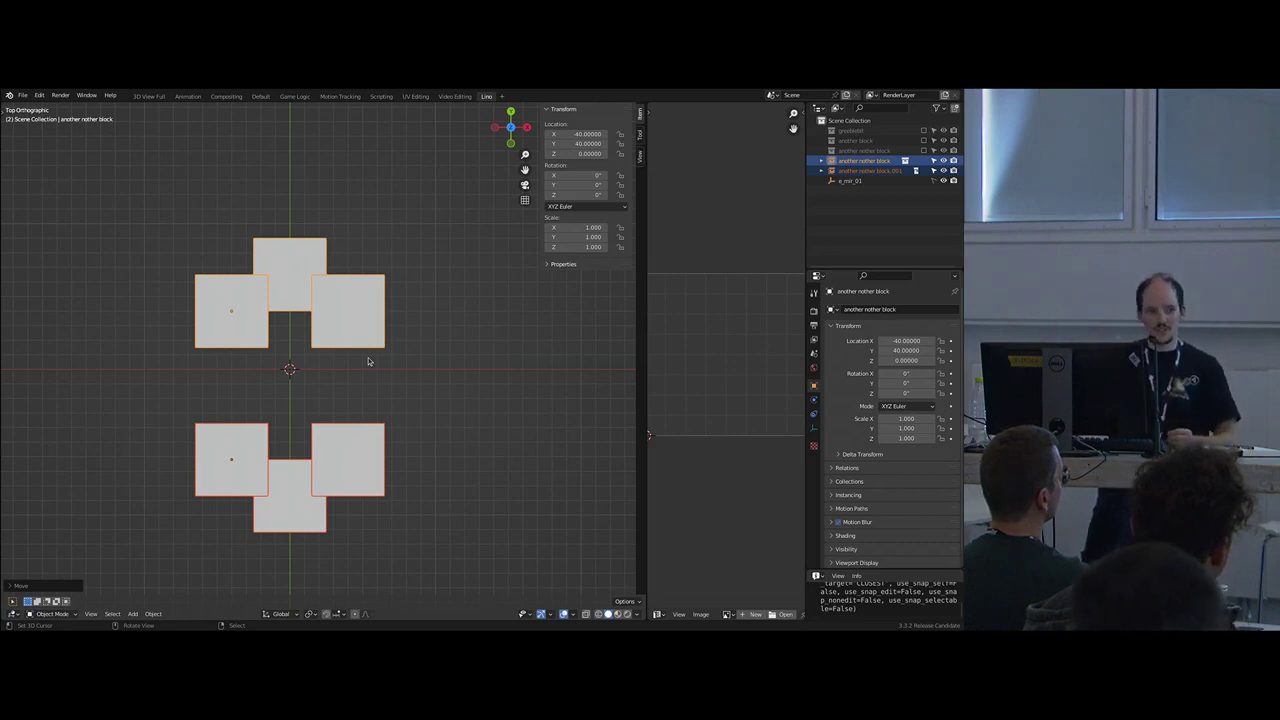
pyautogui.press('KP_1')
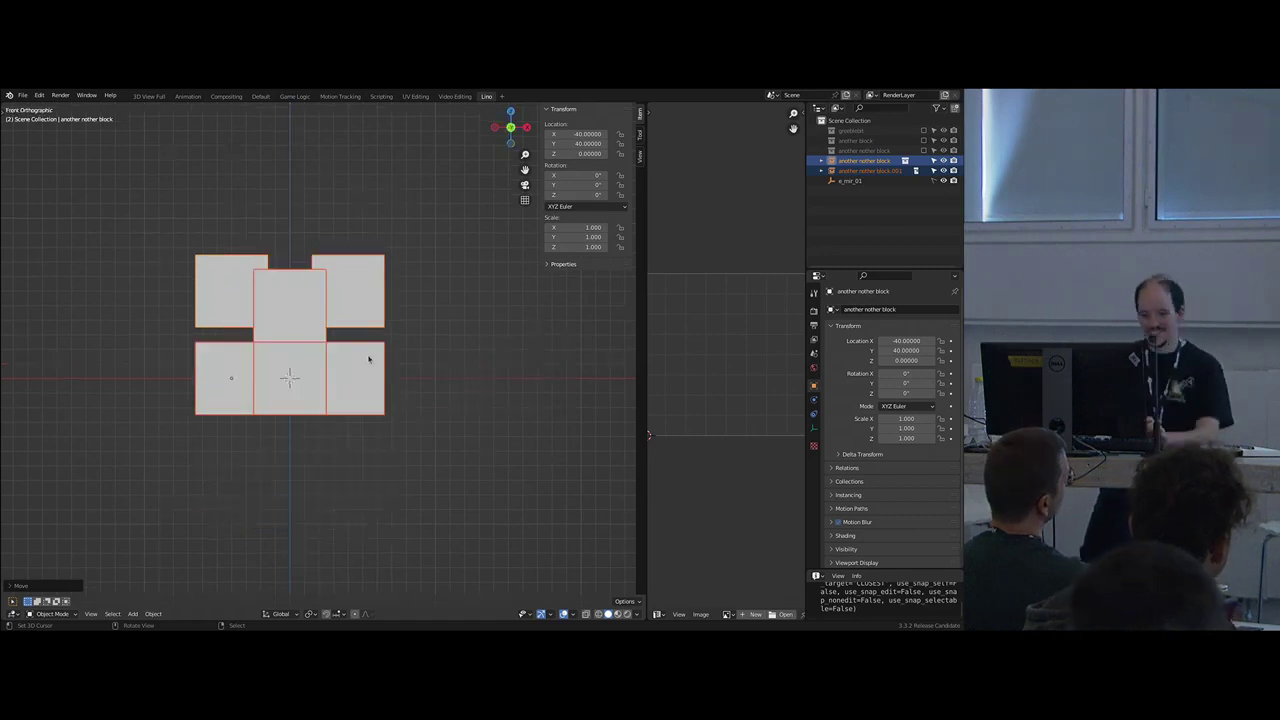
pyautogui.moveTo(352, 335); pyautogui.dragTo(437, 348, button='middle')
pyautogui.scroll(4, 437, 348)
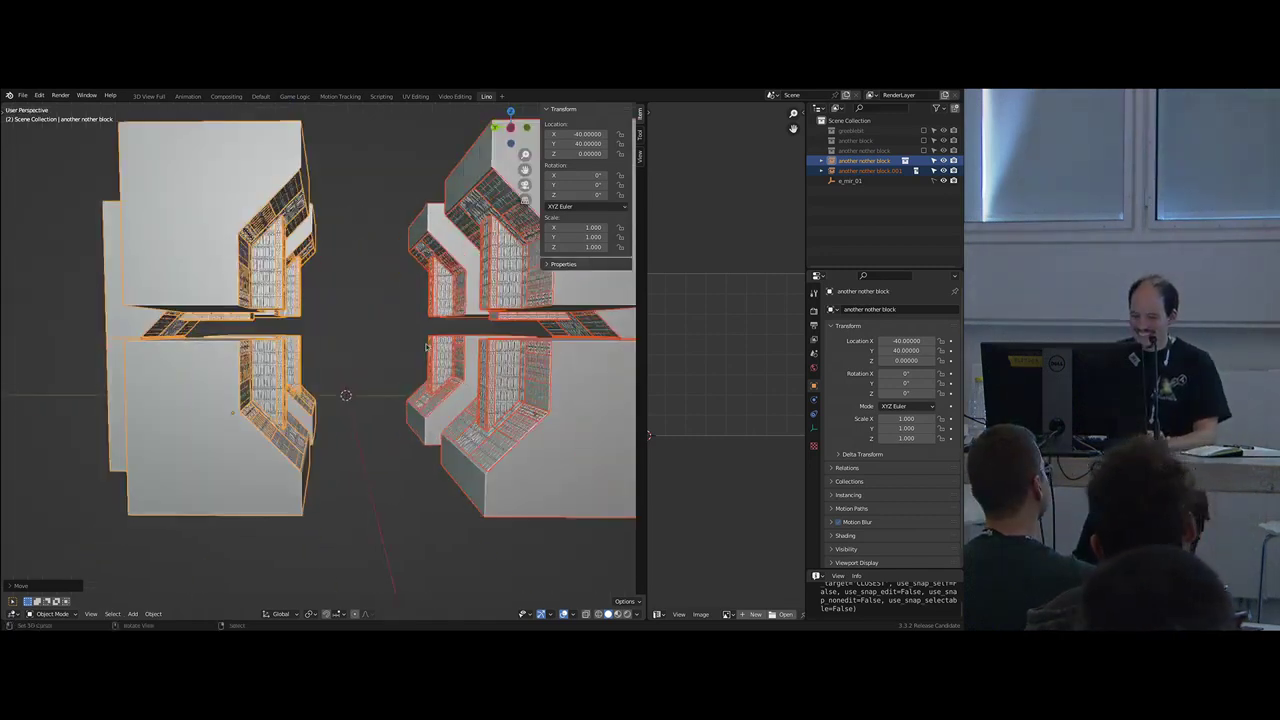
# - Duplicate both facing instances and move the copies along X, placing the unflipped copy at X 110
pyautogui.press('KP_7')
pyautogui.press('KP_7')
pyautogui.scroll(-3, 425, 350)
pyautogui.hotkey('shift', 'd')
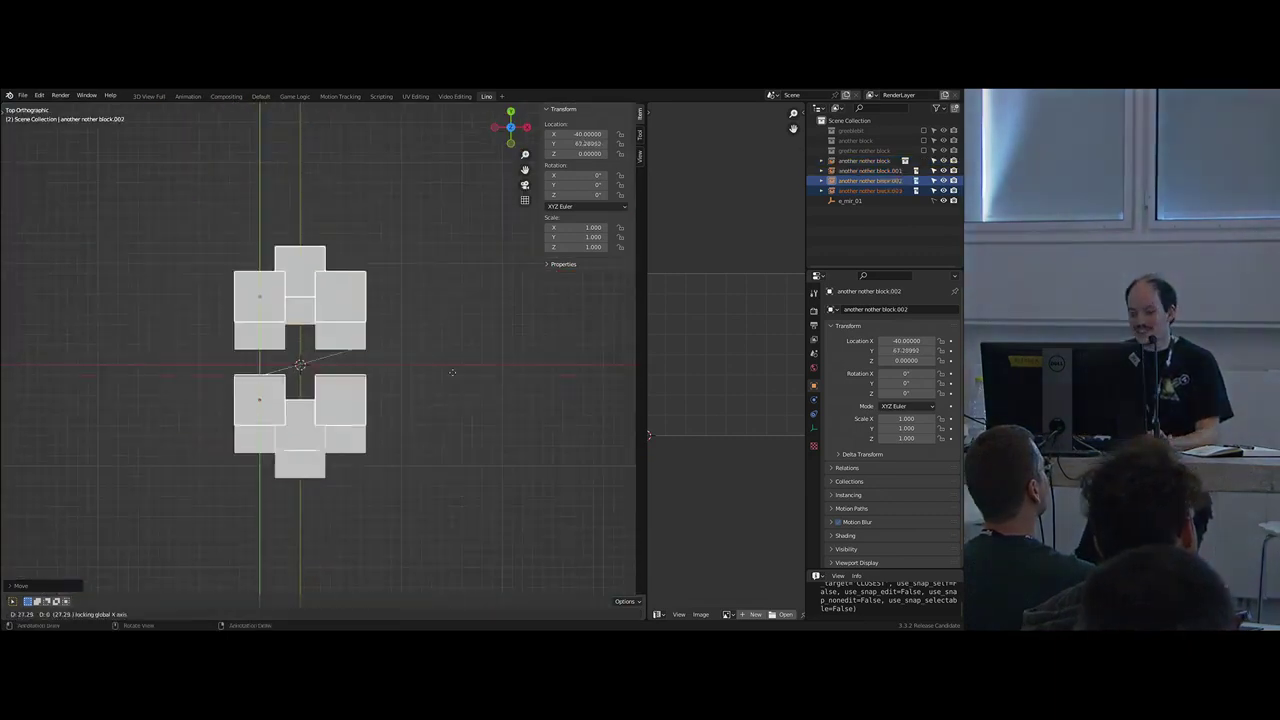
pyautogui.press('x')
pyautogui.click(477, 409)
pyautogui.moveTo(477, 409); pyautogui.dragTo(425, 360, button='middle')
pyautogui.scroll(5, 440, 365)
# - Select the two Y-flipped instances and move them along Y toward the opposite row to narrow the gap
pyautogui.hotkey('alt', 'a')
pyautogui.scroll(-5, 429, 360)
pyautogui.press('b')
pyautogui.moveTo(351, 257); pyautogui.dragTo(469, 407)
pyautogui.press('g')
pyautogui.press('y')
pyautogui.click(449, 399)
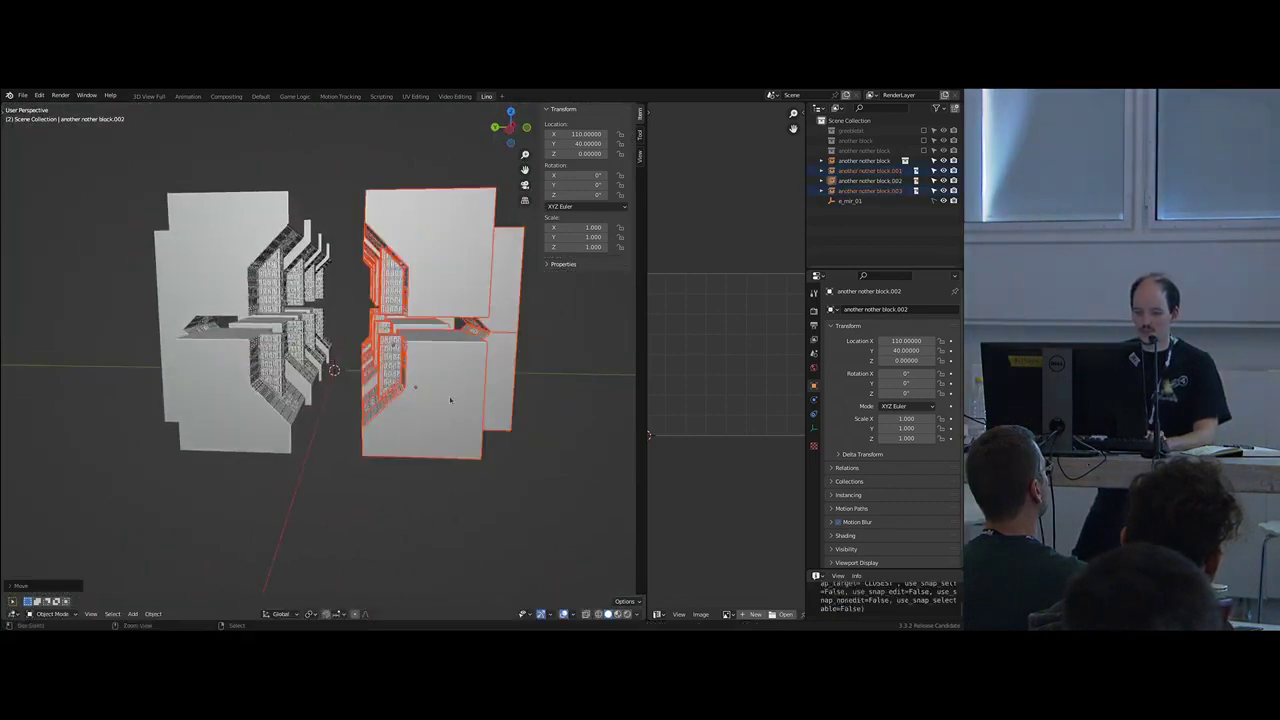
pyautogui.scroll(5, 359, 398)
pyautogui.hotkey('alt', 'a')
pyautogui.moveTo(359, 398); pyautogui.dragTo(483, 425, button='middle')
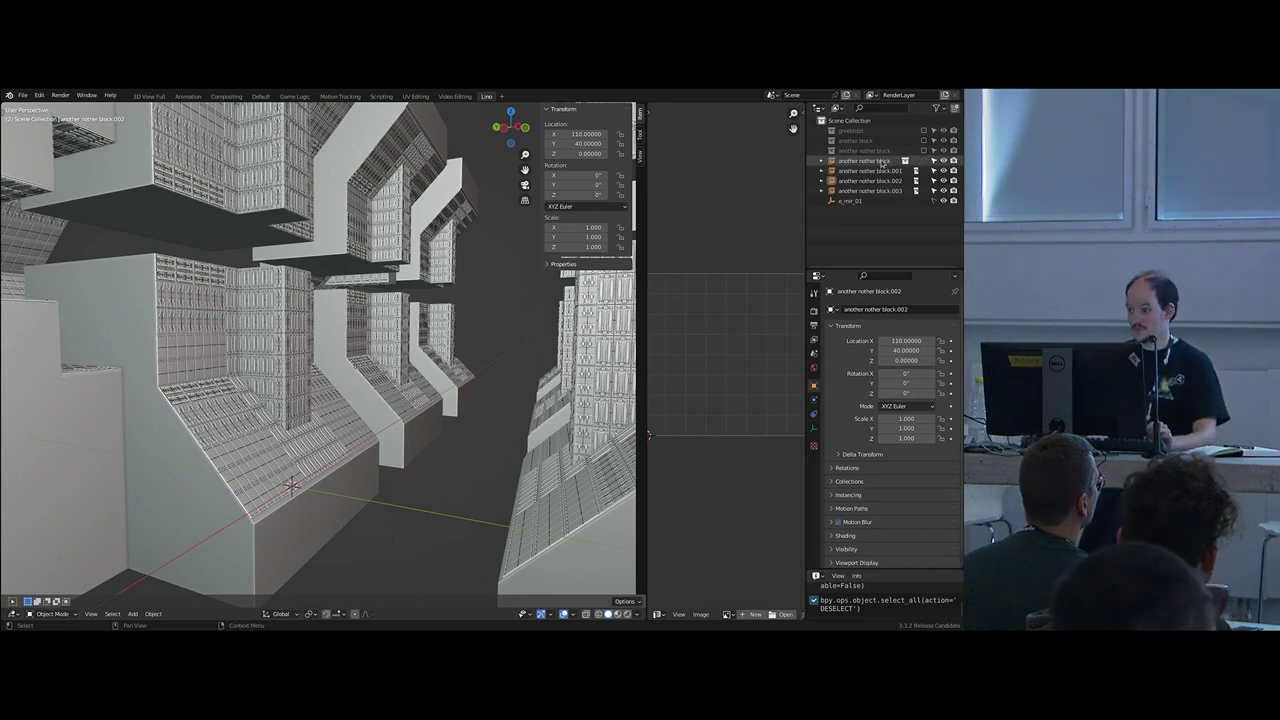
# - Select all four block instances and move them into a new collection named "scene"
pyautogui.scroll(-10, 383, 316)
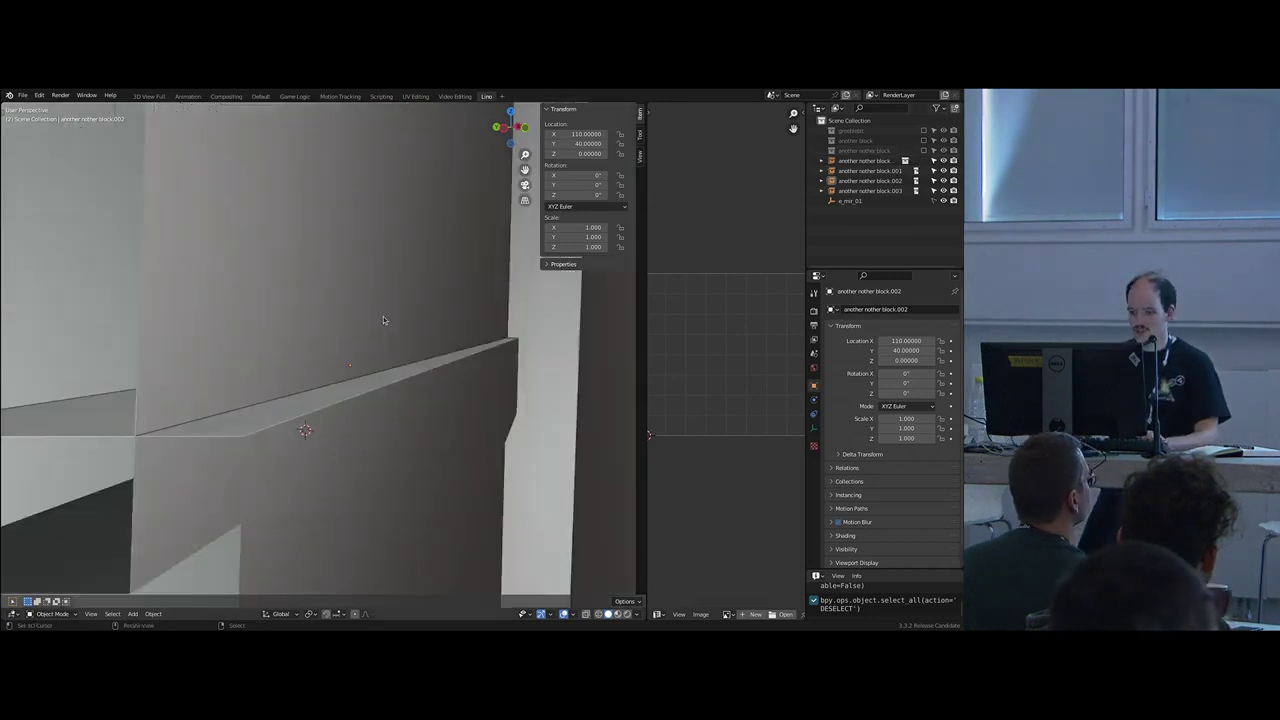
pyautogui.scroll(2, 383, 316)
pyautogui.moveTo(220, 244); pyautogui.dragTo(484, 527)
pyautogui.scroll(-5, 478, 490)
pyautogui.moveTo(472, 443); pyautogui.dragTo(433, 467, button='middle')
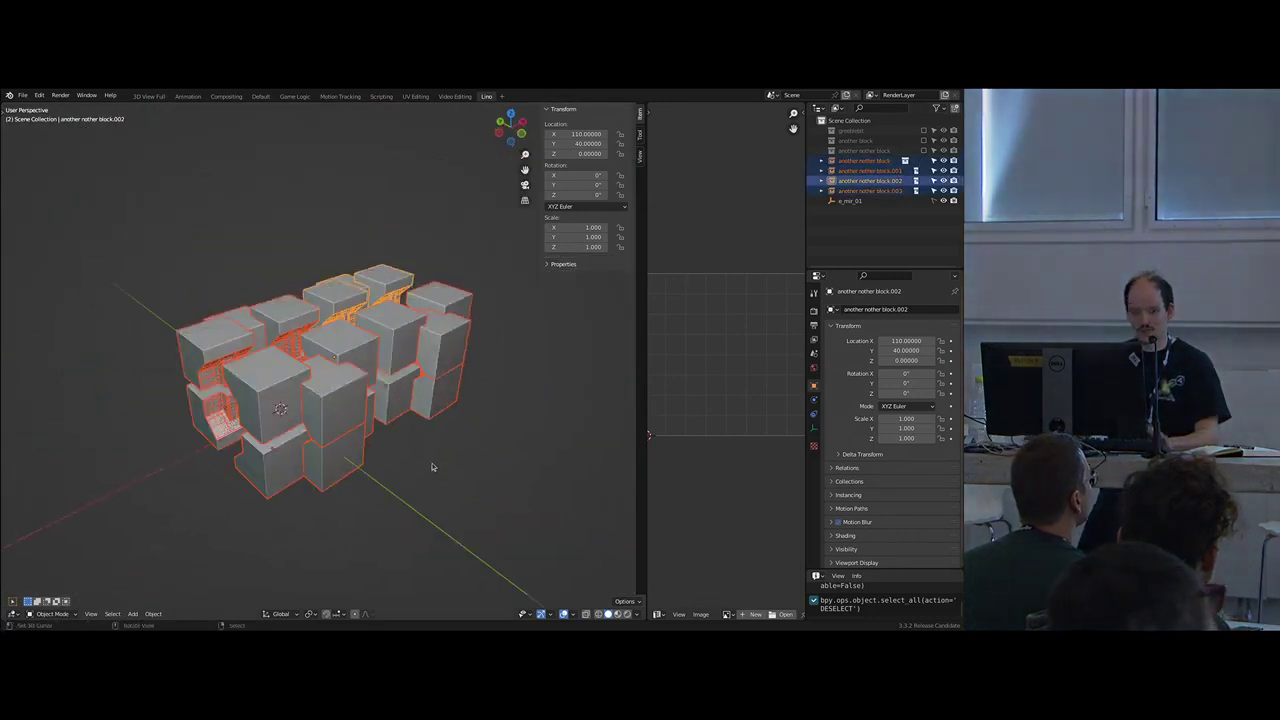
pyautogui.press('m')
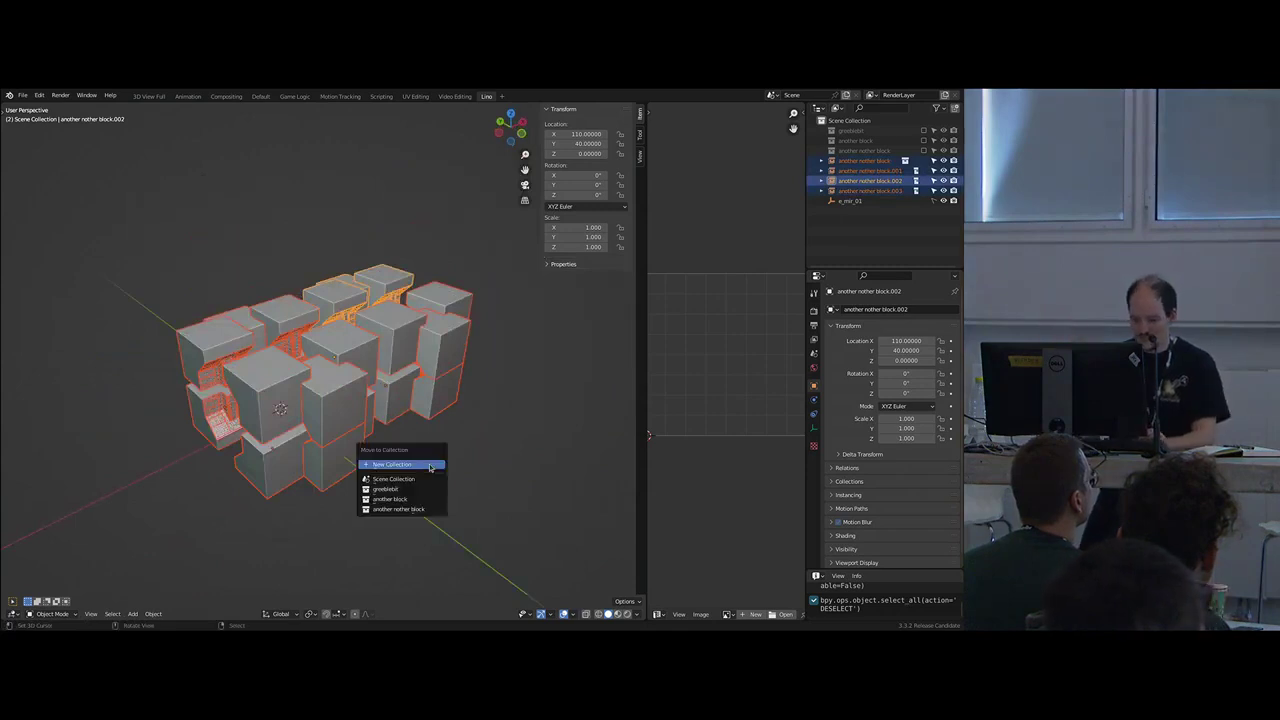
pyautogui.click(420, 465)
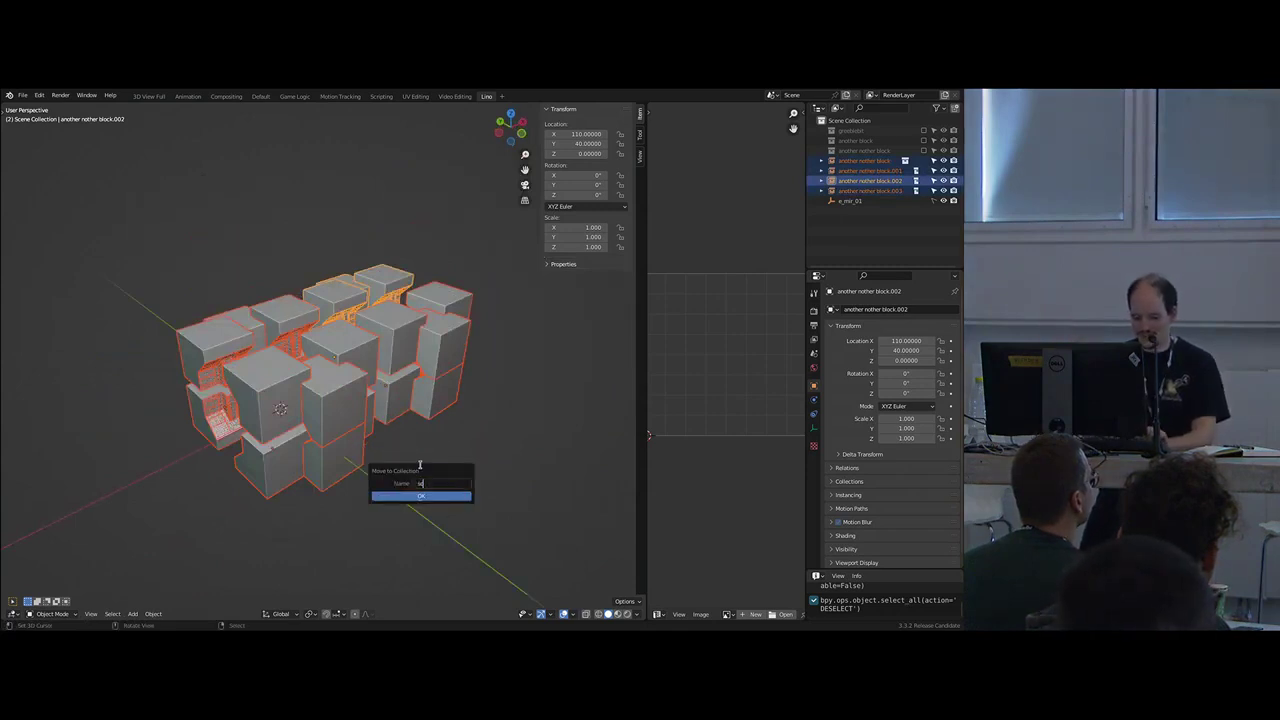
pyautogui.press('Return')
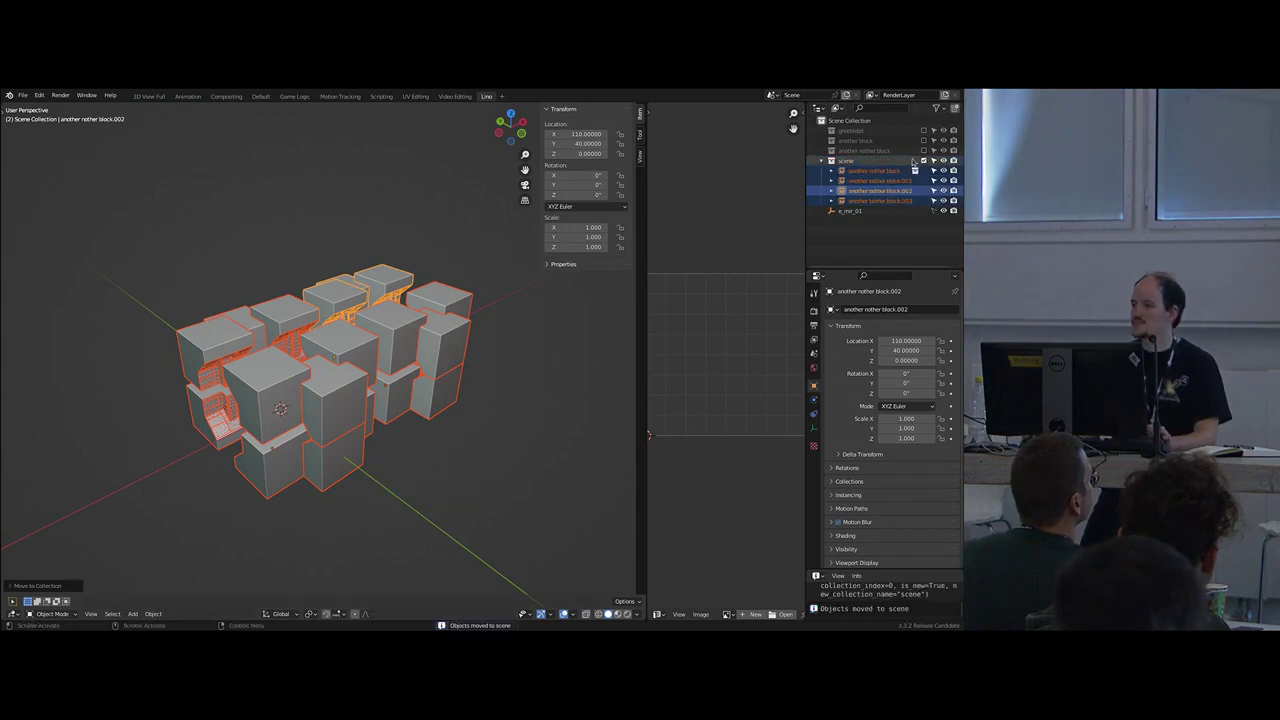
# - Exclude the "scene" collection from the view layer and place it first among the collections
pyautogui.click(923, 161)
pyautogui.moveTo(848, 161); pyautogui.dragTo(856, 128)
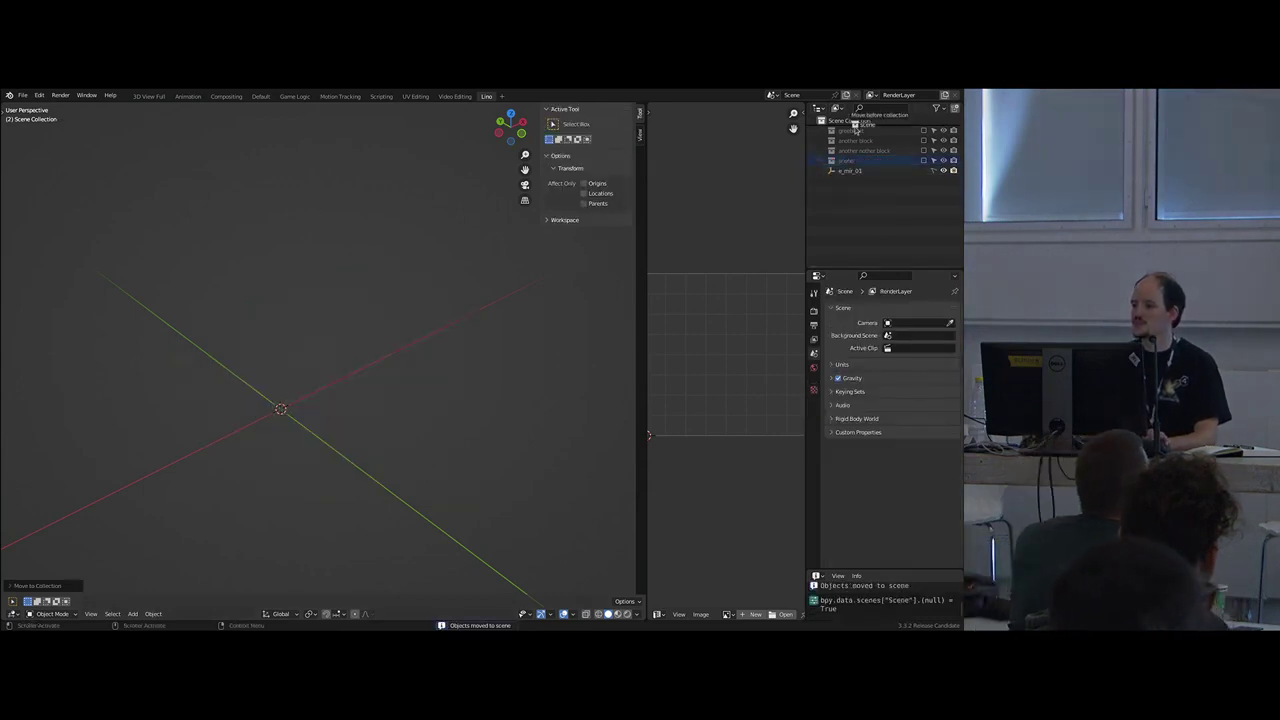
# - Enable the "greeblebit" collection again, select its panel object, and frame it in the view
pyautogui.click(923, 140)
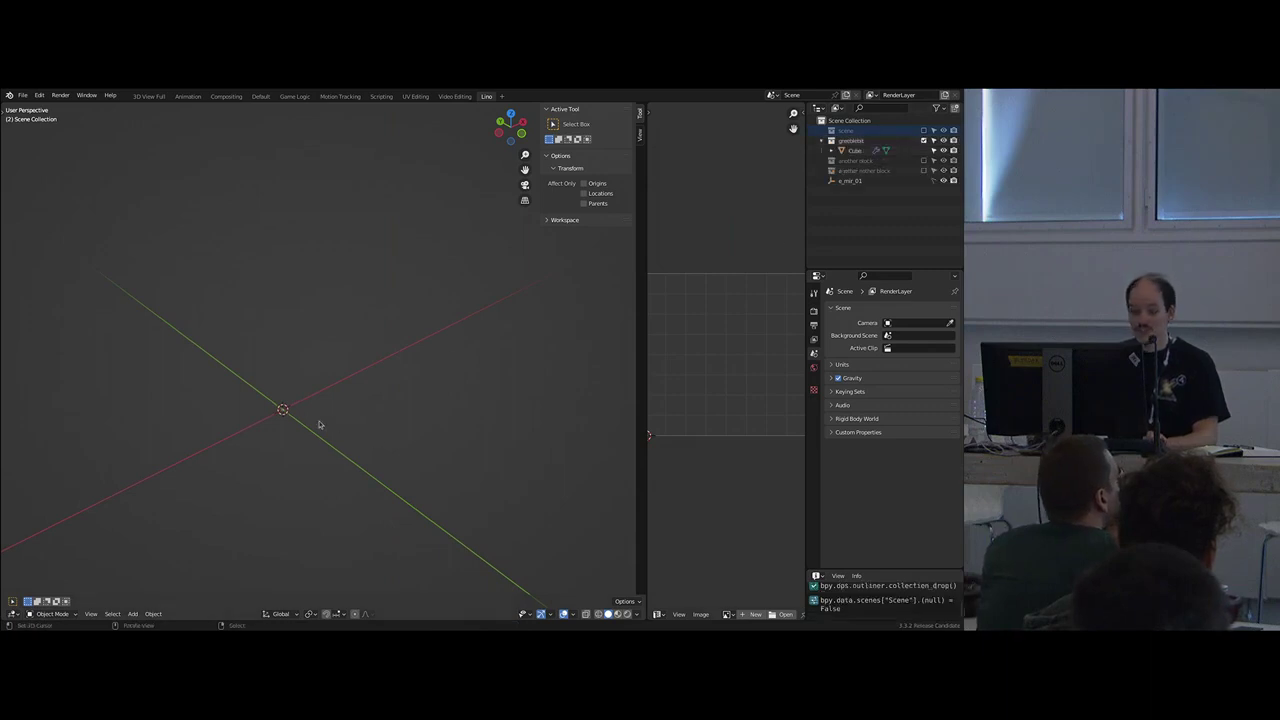
pyautogui.rightClick(281, 414)
pyautogui.press('KP_Decimal')
pyautogui.scroll(-3, 282, 413)
pyautogui.moveTo(405, 394); pyautogui.dragTo(377, 400, button='middle')
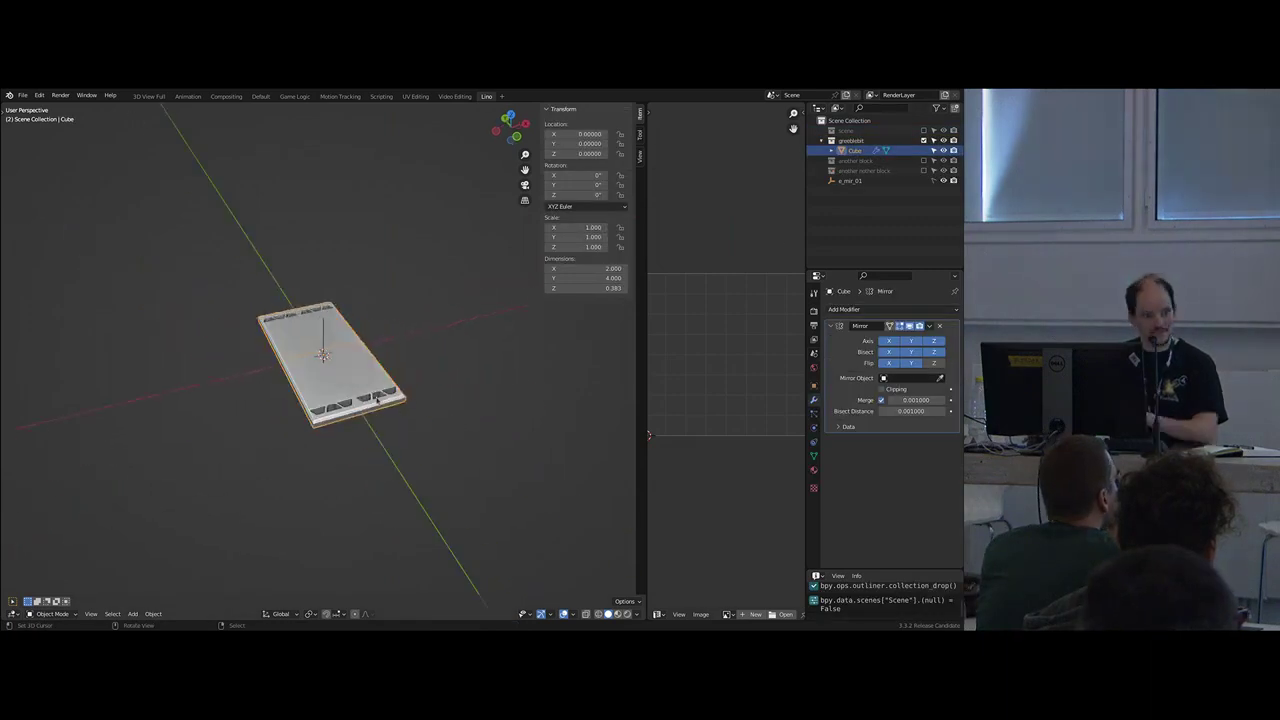
# - Make a linked duplicate of the panel in place and move it into a new collection named "cylinder"
pyautogui.scroll(-1, 420, 379)
pyautogui.hotkey('alt', 'd')
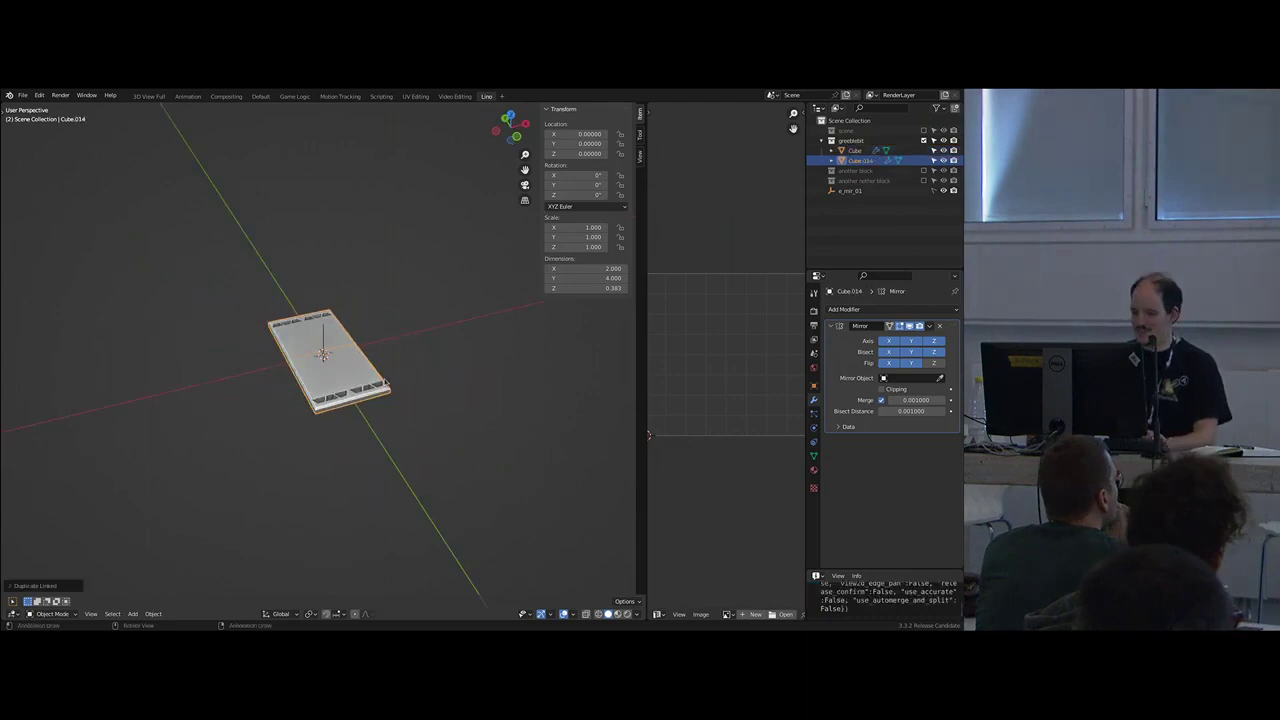
pyautogui.press('m')
pyautogui.click(389, 380)
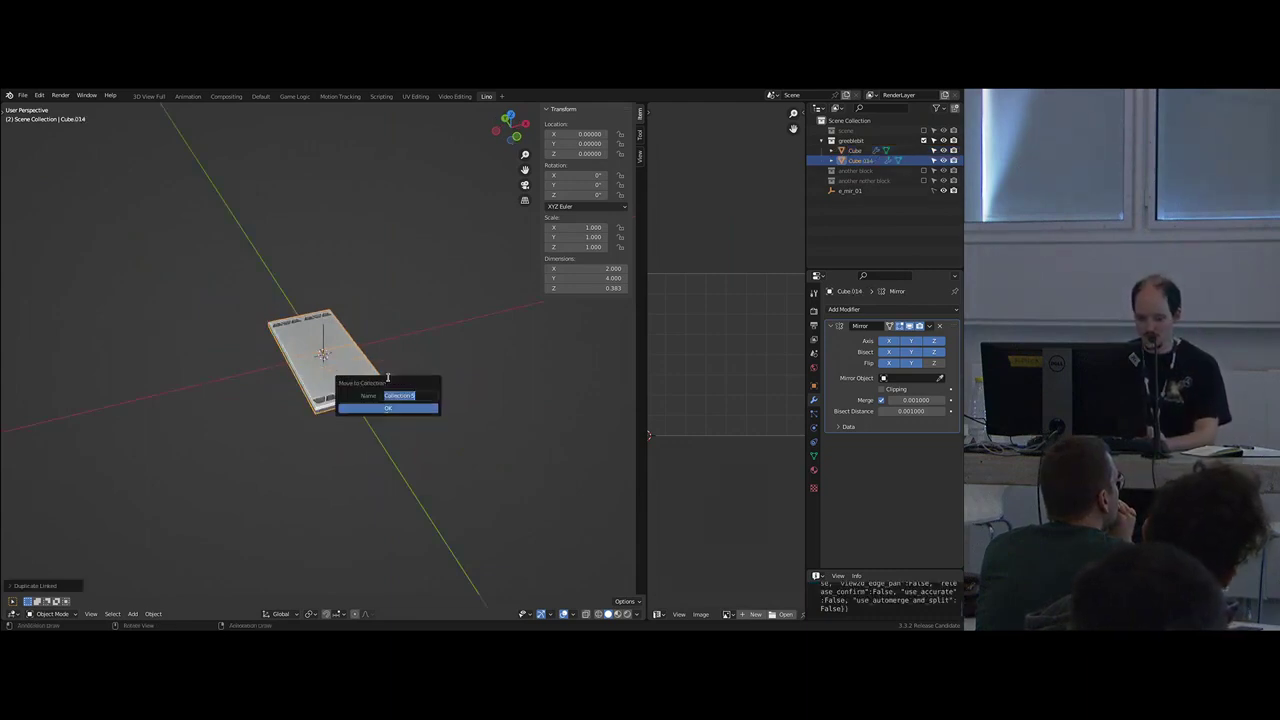
pyautogui.write('cylinder')
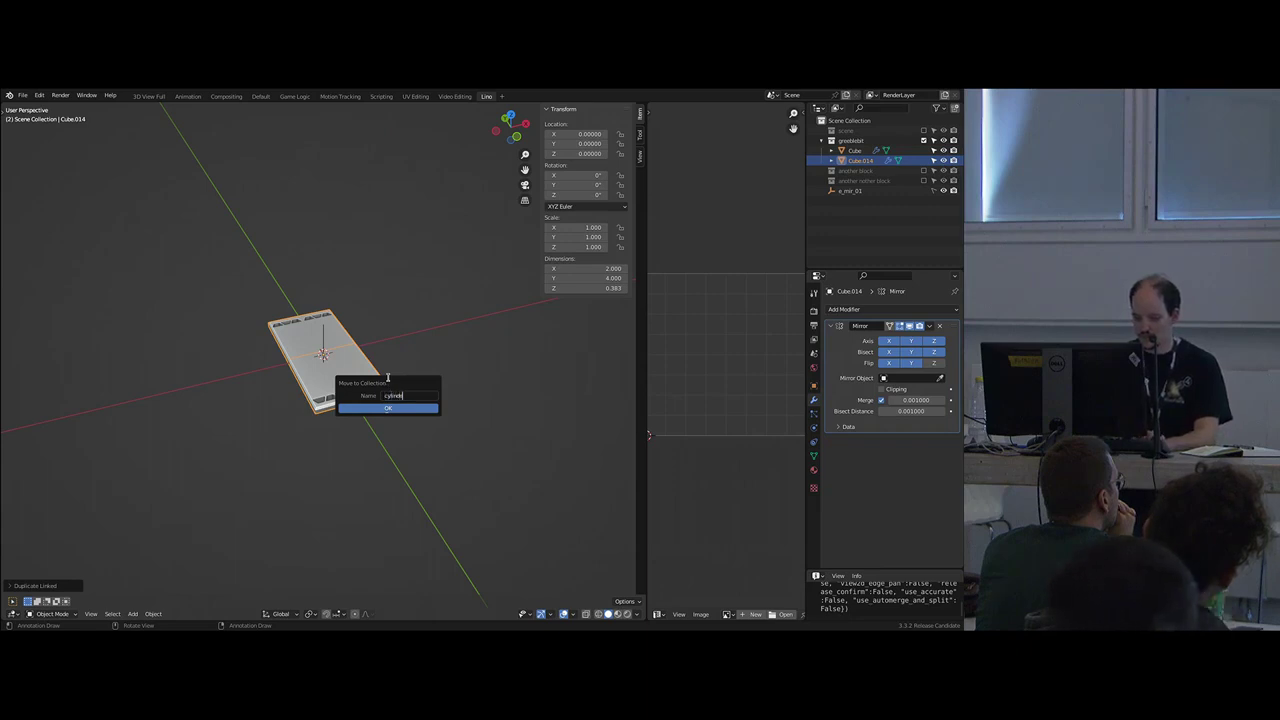
pyautogui.press('Return')
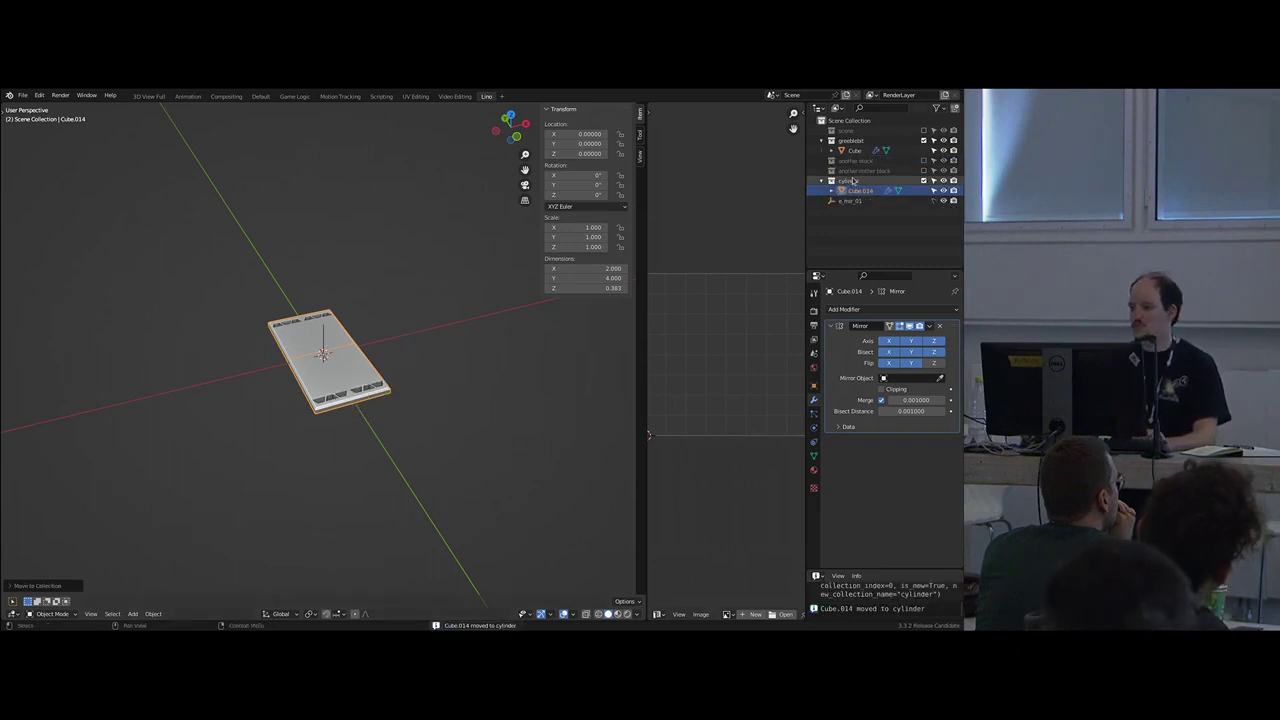
# - Rename the "cylinder" collection to "cylinder_01" and exclude the "greeblebit" collection
pyautogui.doubleClick(853, 180)
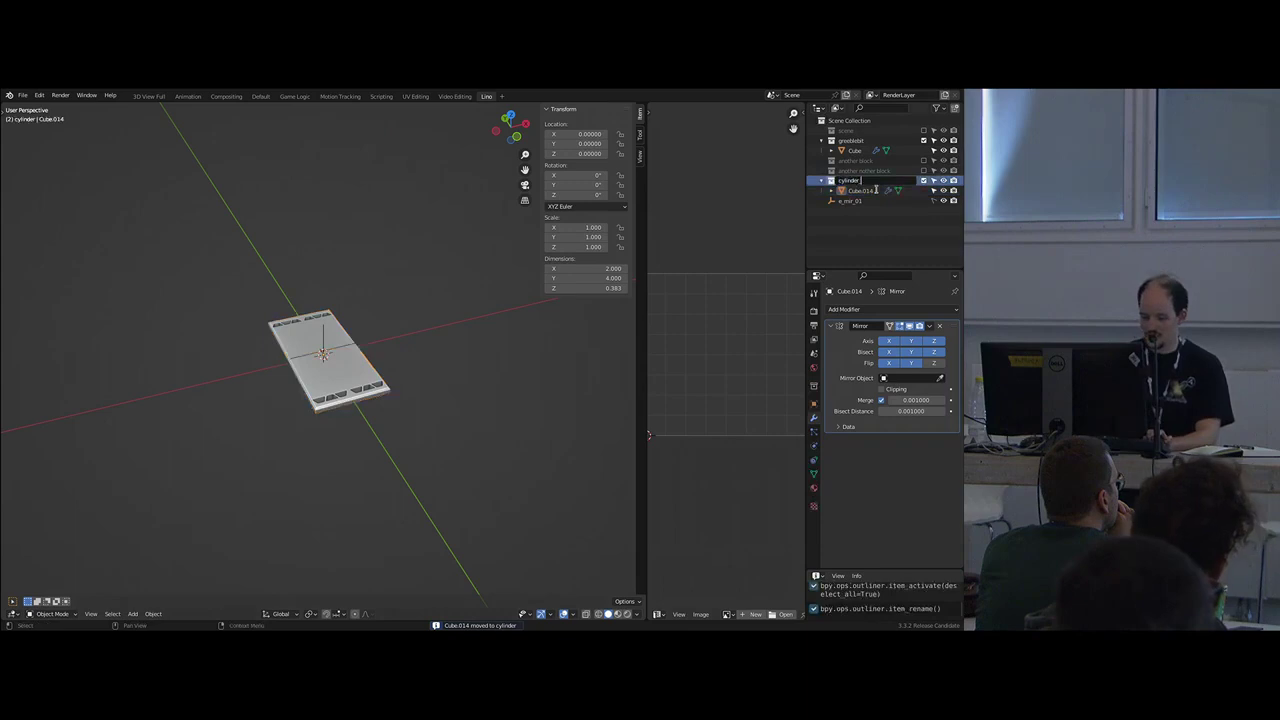
pyautogui.write('_01')
pyautogui.press('Return')
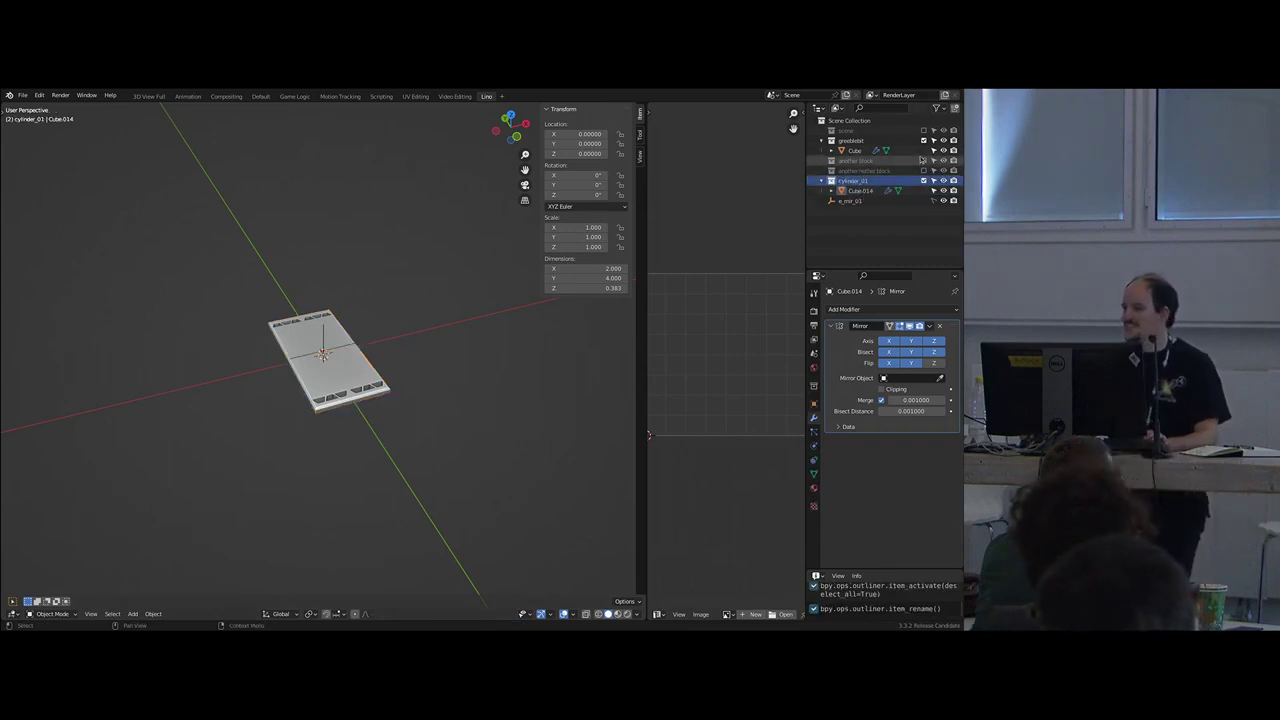
pyautogui.click(923, 140)
# - Add an Array modifier to the duplicated panel and set its count to 9
pyautogui.click(323, 355)
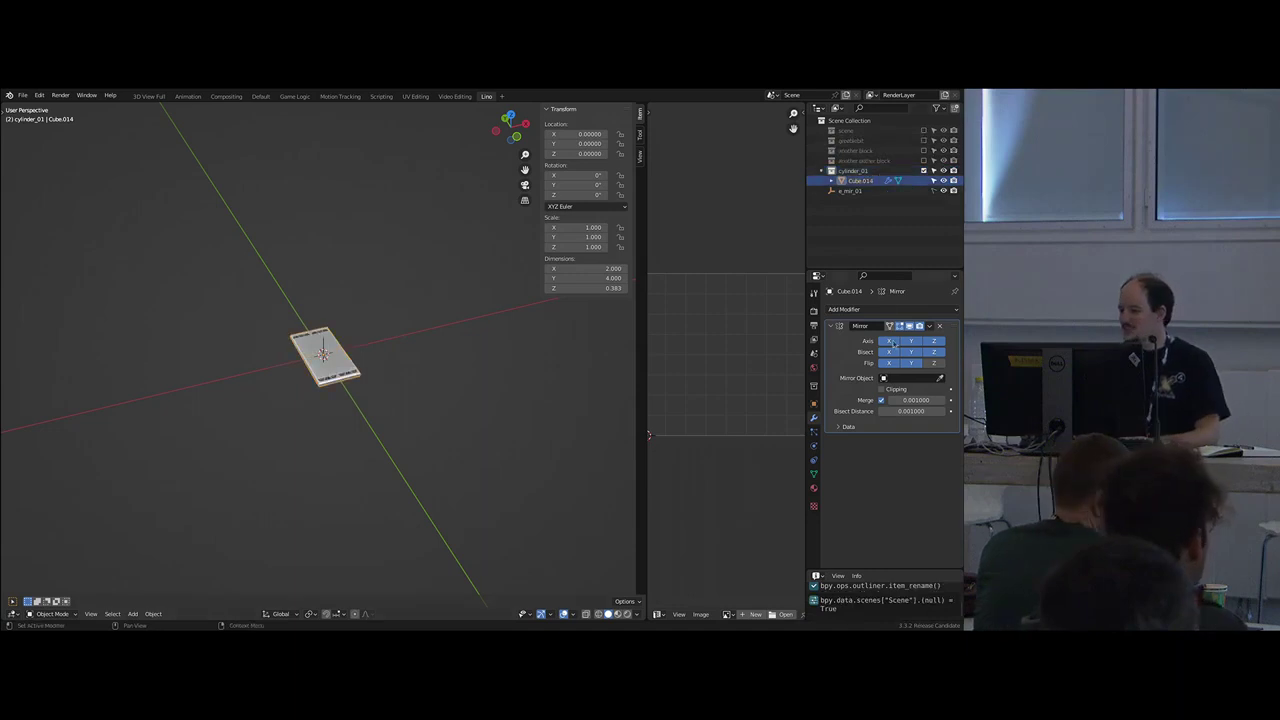
pyautogui.click(843, 309)
pyautogui.click(789, 341)
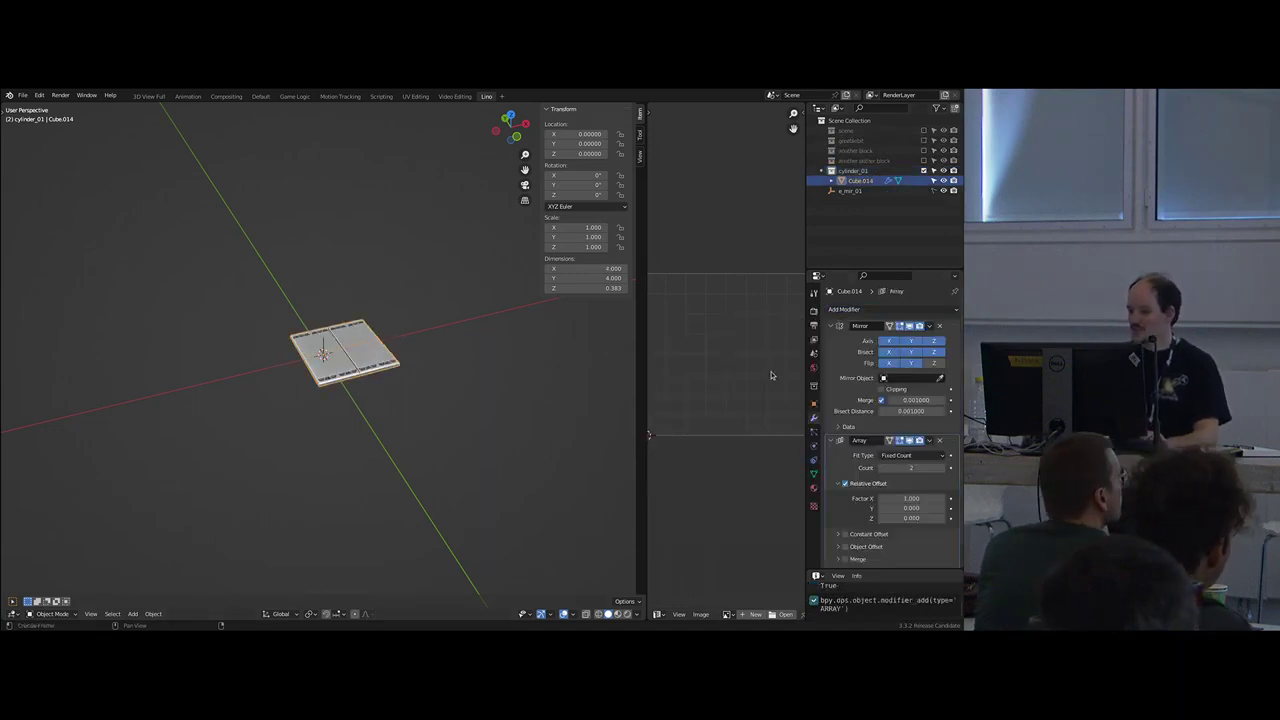
pyautogui.tripleClick(944, 469)
pyautogui.tripleClick(944, 469)
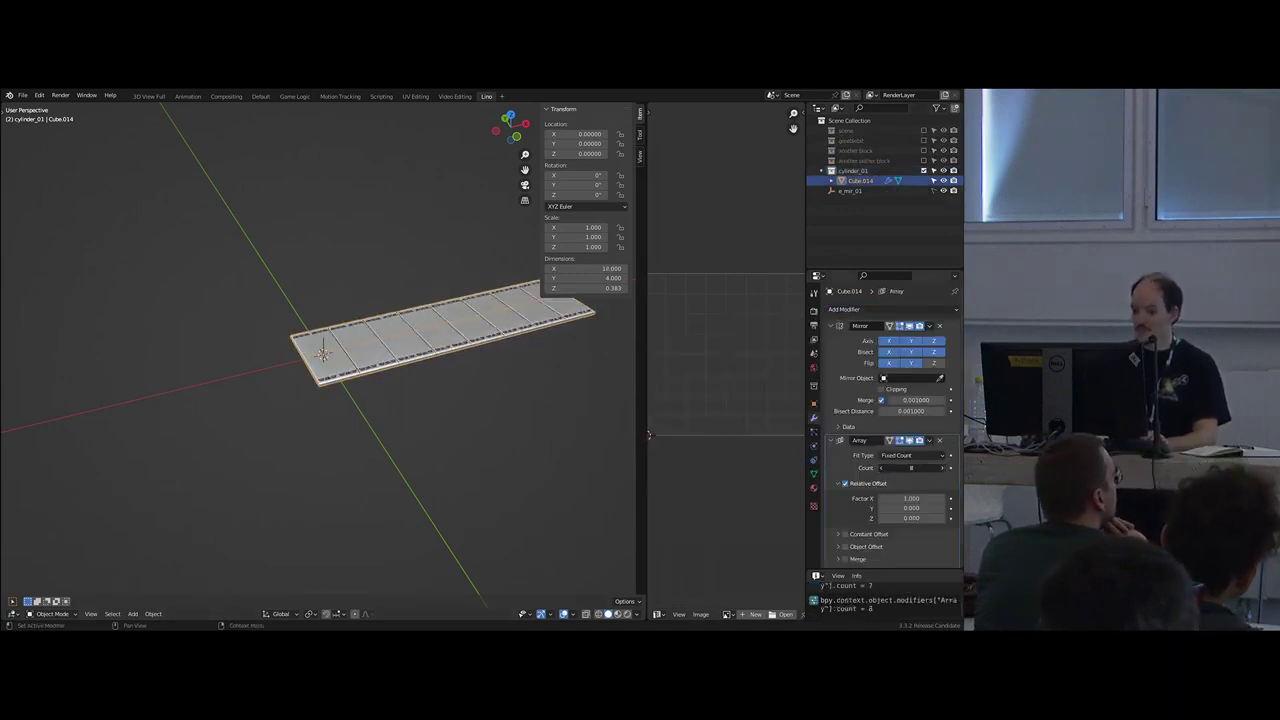
pyautogui.click(944, 469)
pyautogui.scroll(-6, 484, 400)
pyautogui.keyDown('shift'); pyautogui.moveTo(472, 397); pyautogui.dragTo(419, 425, button='middle'); pyautogui.keyUp('shift')
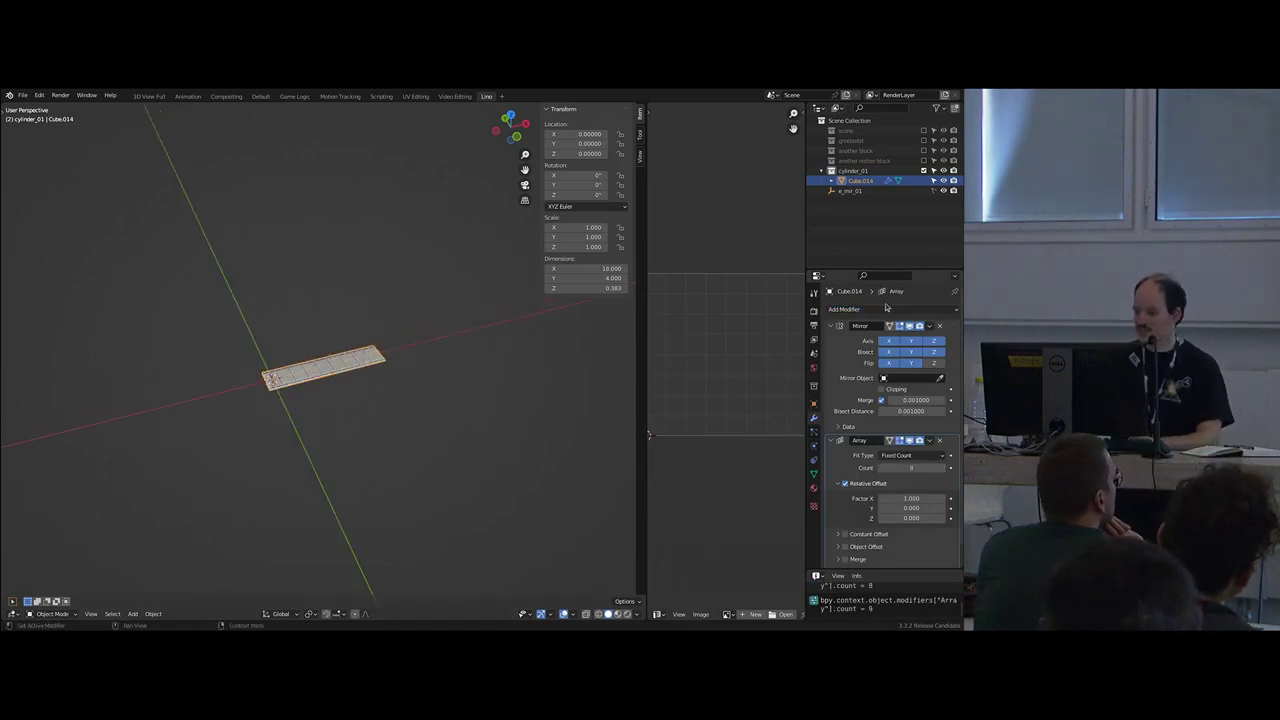
# - Collapse the Mirror and Array modifiers and add a Simple Deform modifier set to Bend
pyautogui.click(832, 326)
pyautogui.click(832, 340)
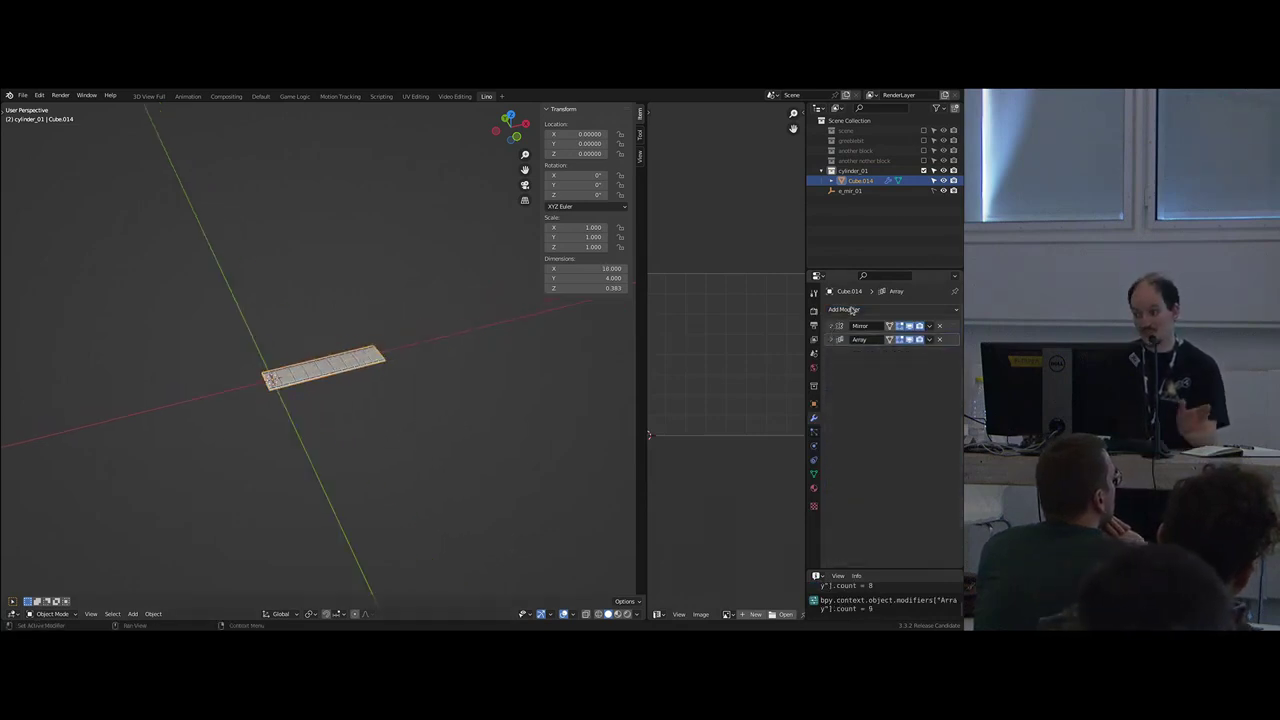
pyautogui.click(851, 310)
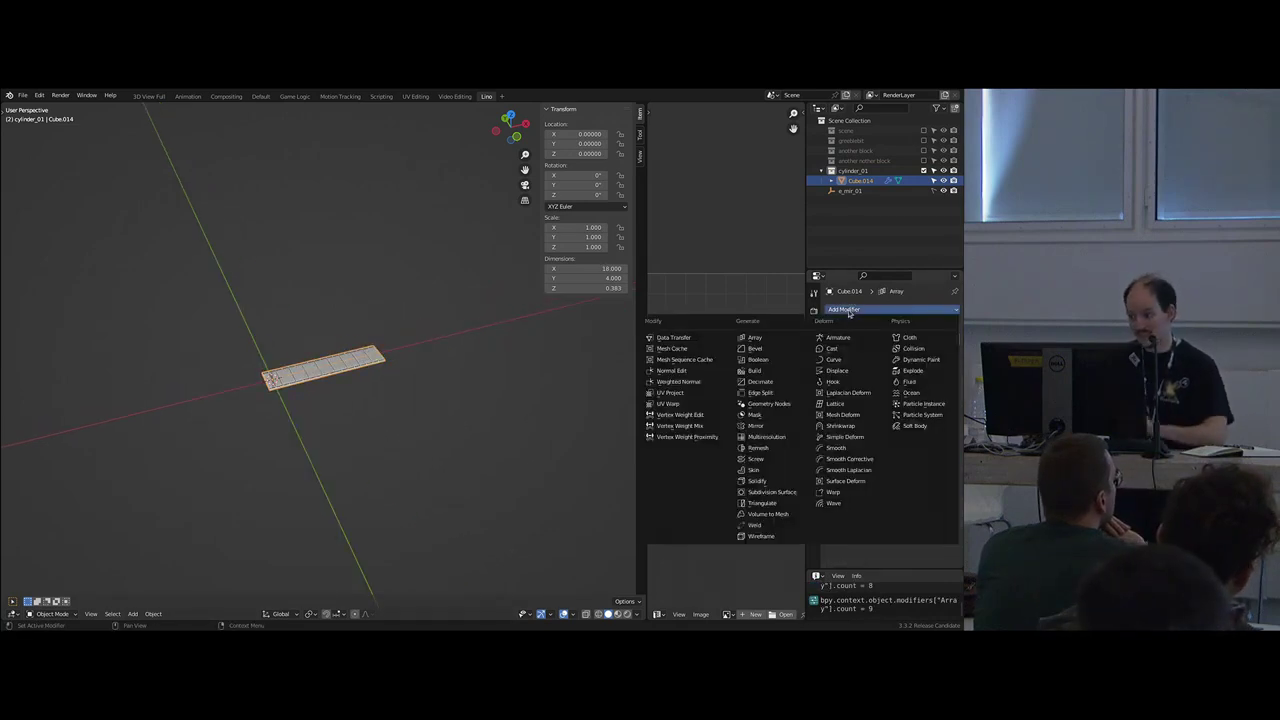
pyautogui.click(861, 437)
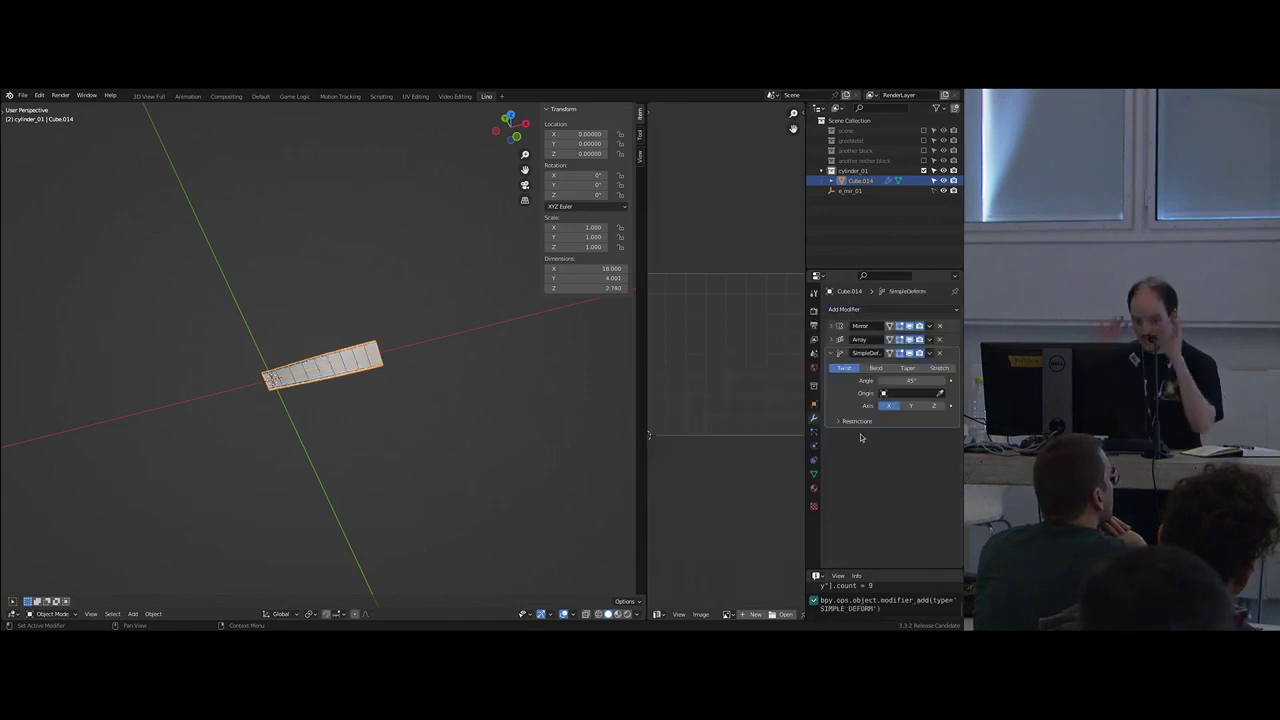
pyautogui.click(876, 368)
pyautogui.moveTo(277, 477); pyautogui.dragTo(300, 440, button='middle')
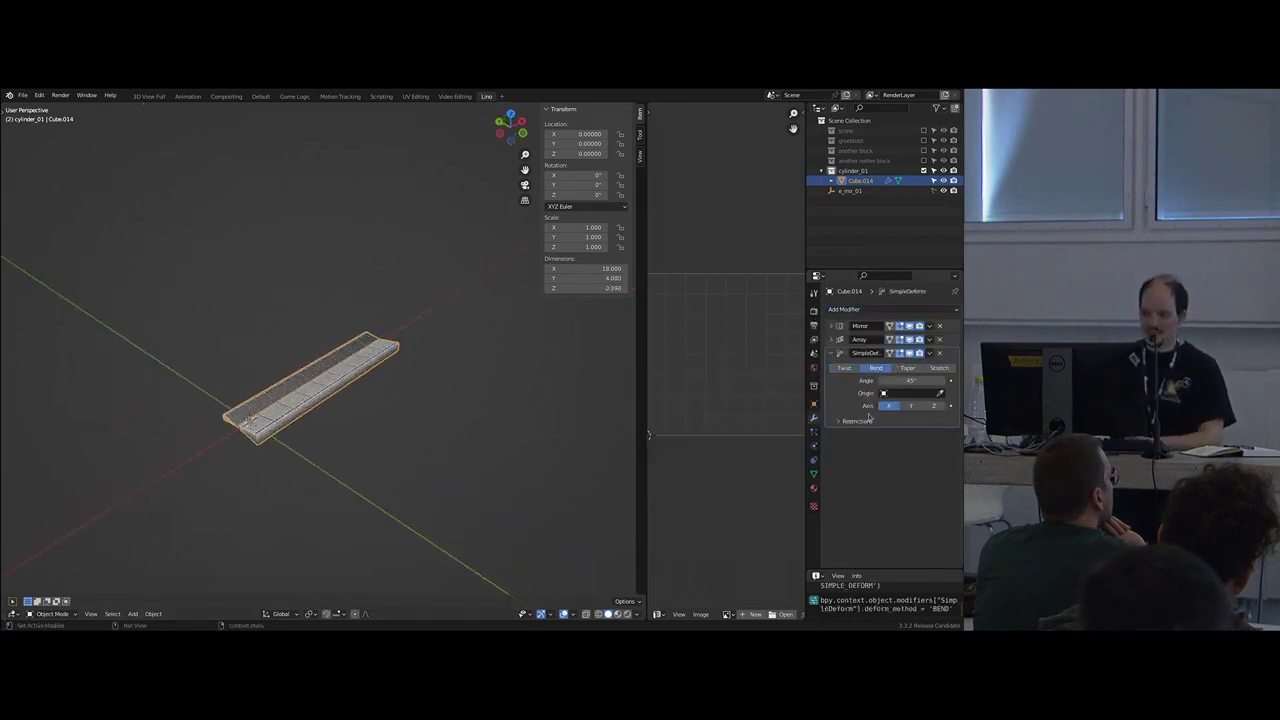
# - Set the Simple Deform bend angle to 90°
pyautogui.click(909, 381)
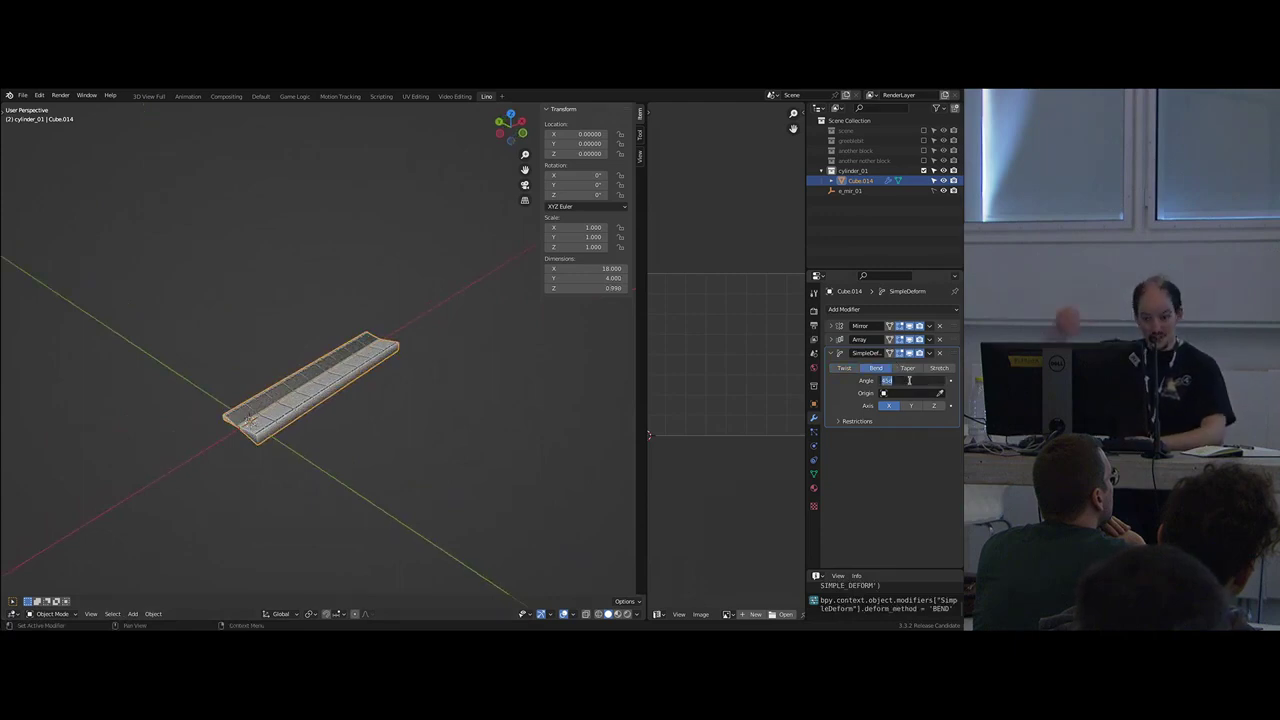
pyautogui.write('90')
pyautogui.press('Return')
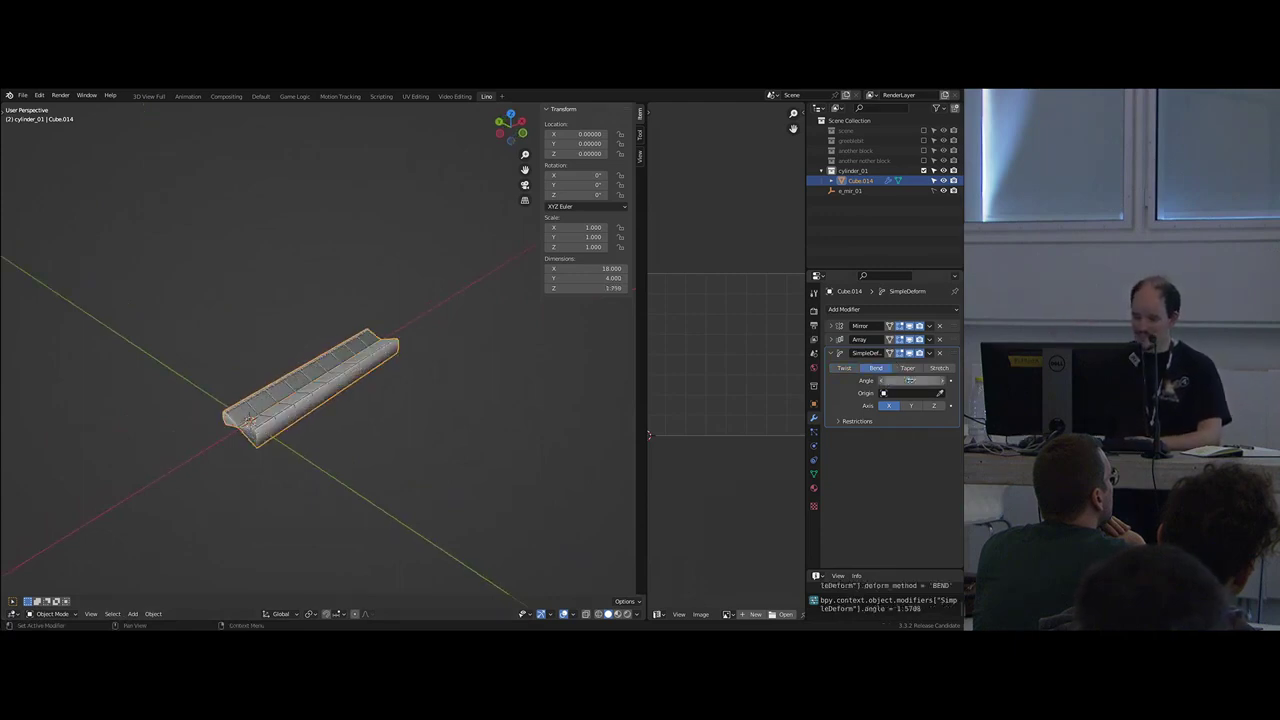
# - Set the Simple Deform bend axis to Z and its angle to 360° to close the panel strip into a ring
pyautogui.click(911, 405)
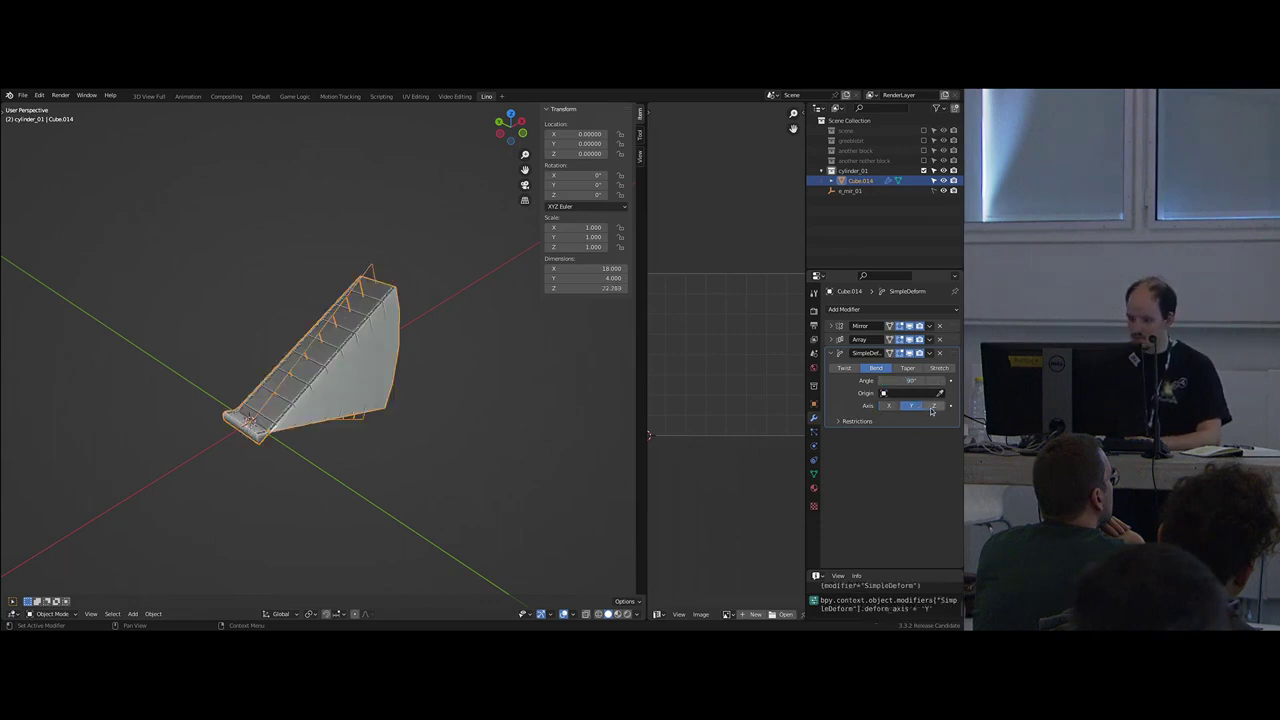
pyautogui.click(932, 405)
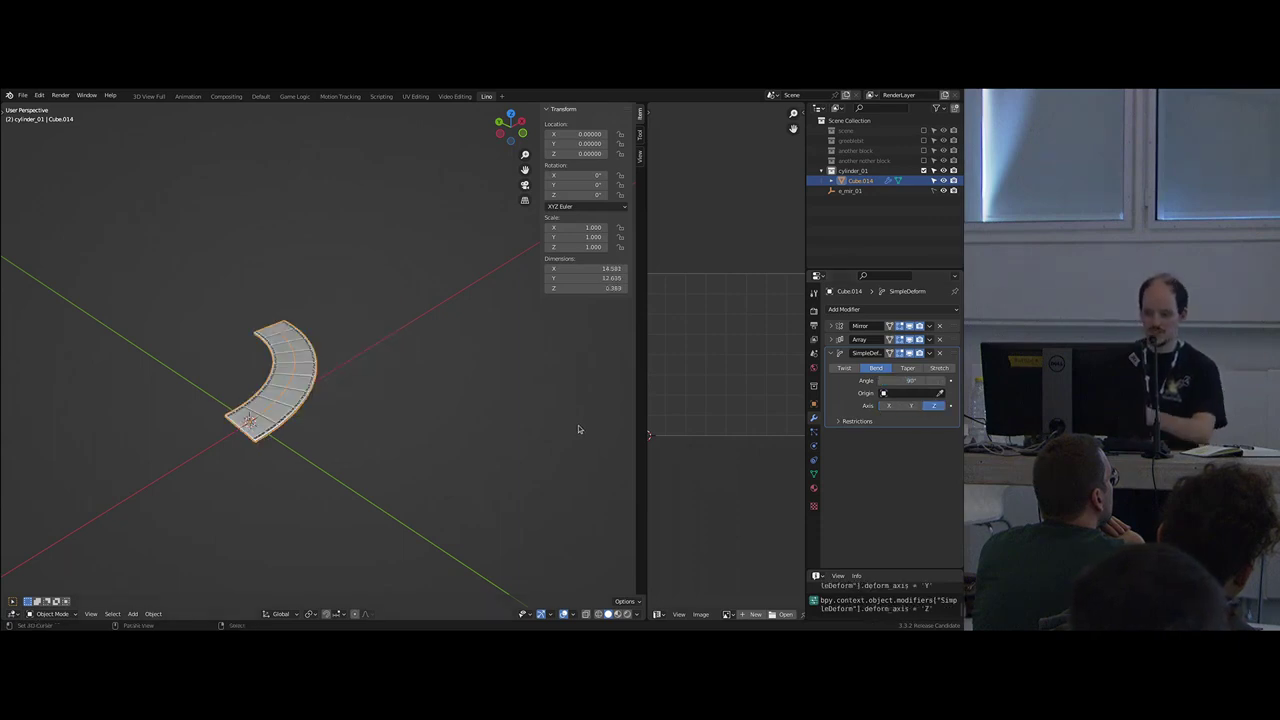
pyautogui.click(913, 381)
pyautogui.write('360')
pyautogui.press('Return')
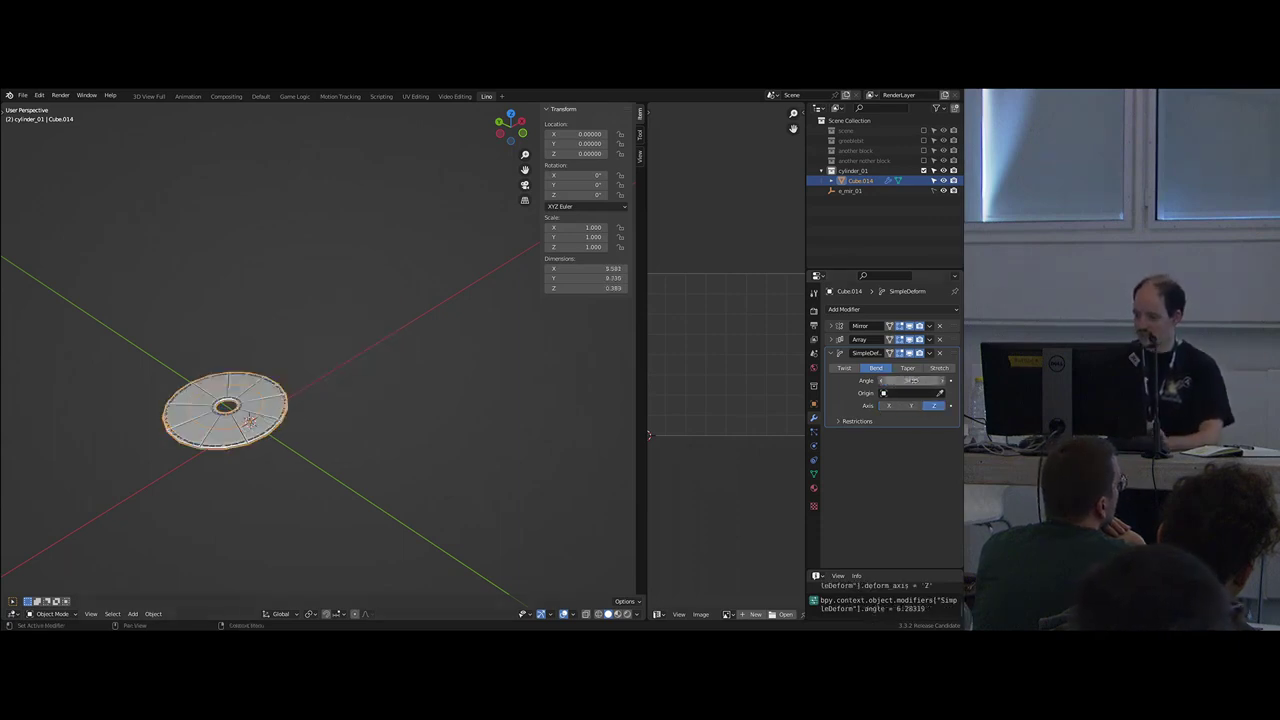
pyautogui.moveTo(450, 375); pyautogui.dragTo(451, 354, button='middle')
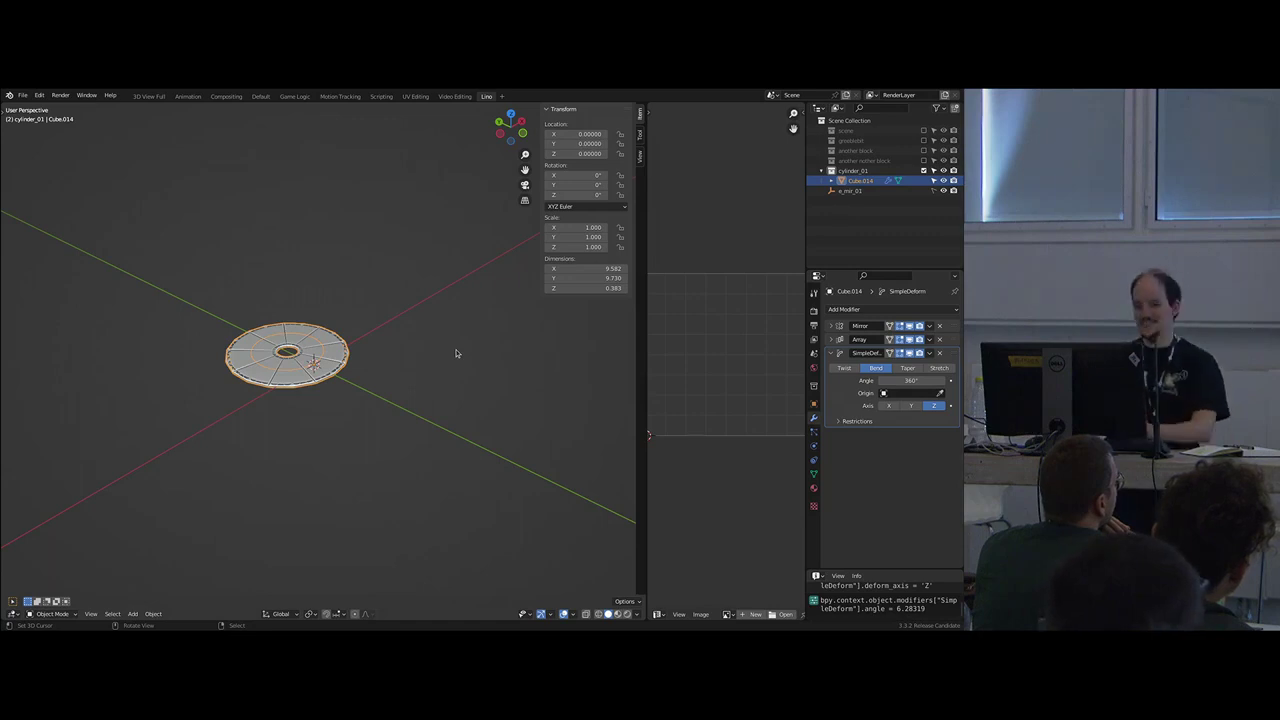
pyautogui.scroll(2, 398, 362)
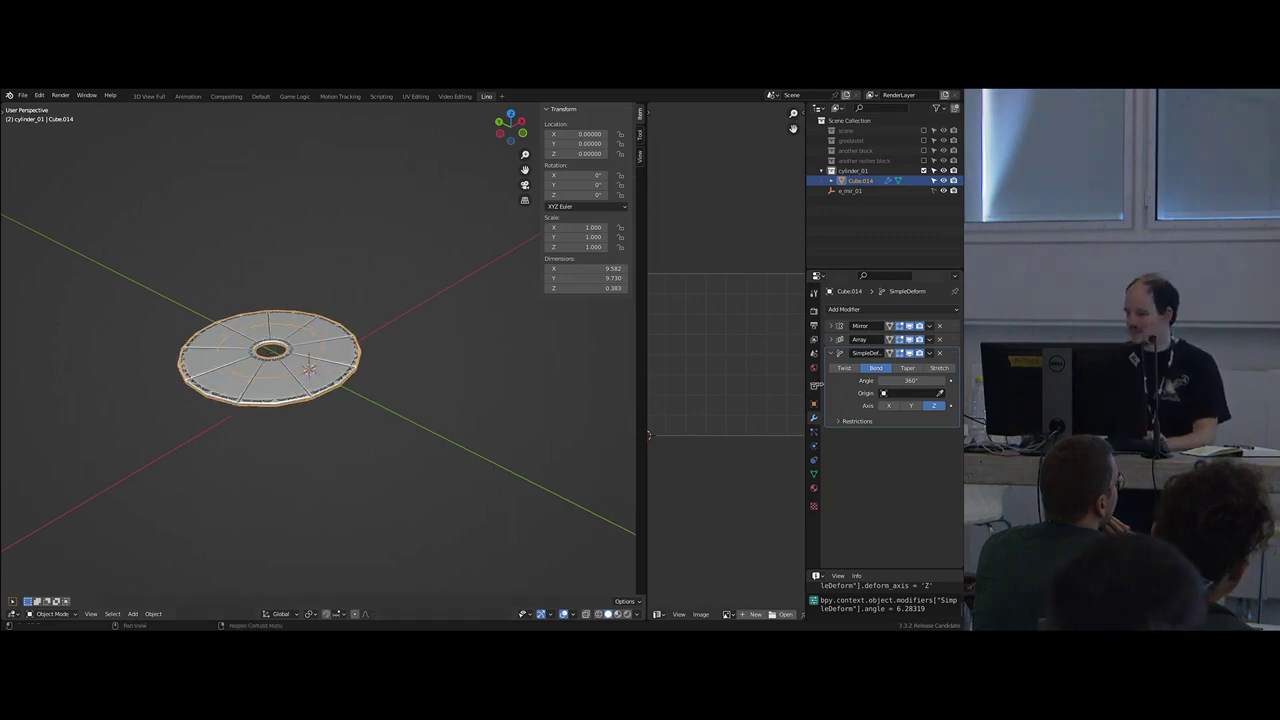
# - Raise the Array modifier's count to 17 to widen the ring
pyautogui.click(837, 340)
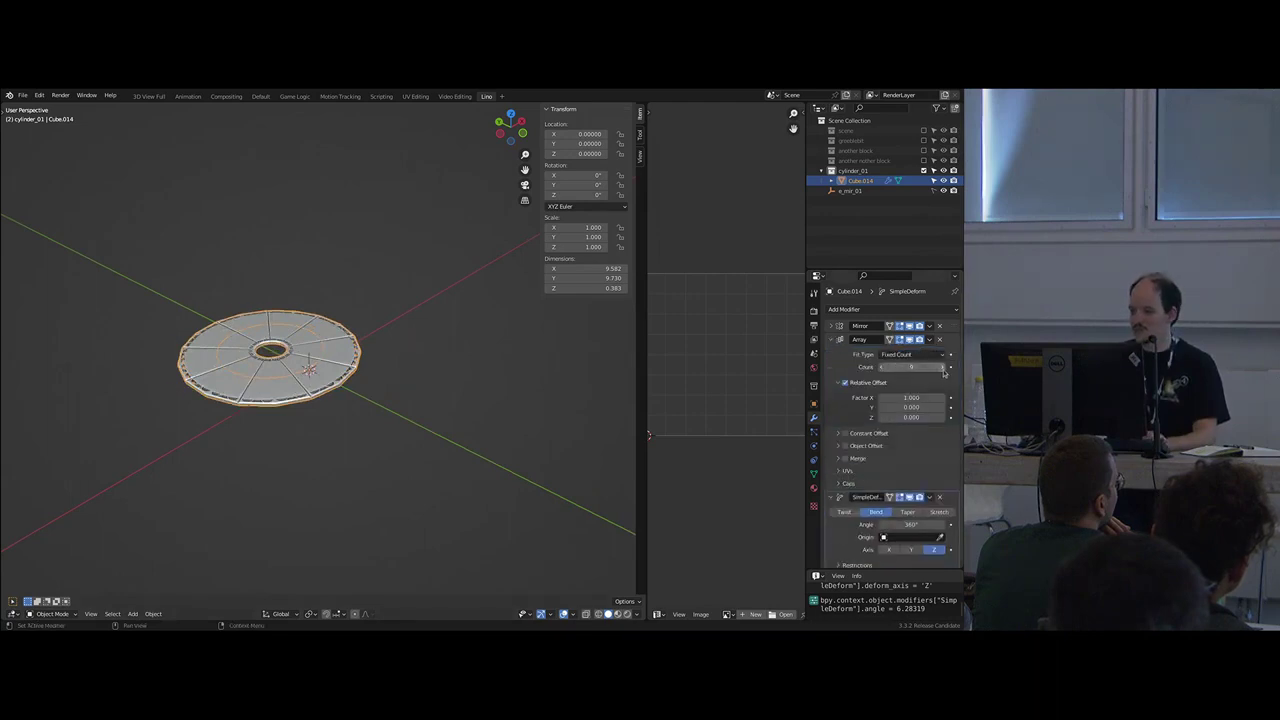
pyautogui.click(943, 370)
pyautogui.click(943, 370)
pyautogui.click(943, 370)
pyautogui.click(943, 370)
pyautogui.click(943, 370)
pyautogui.click(943, 370)
pyautogui.click(943, 370)
pyautogui.click(943, 370)
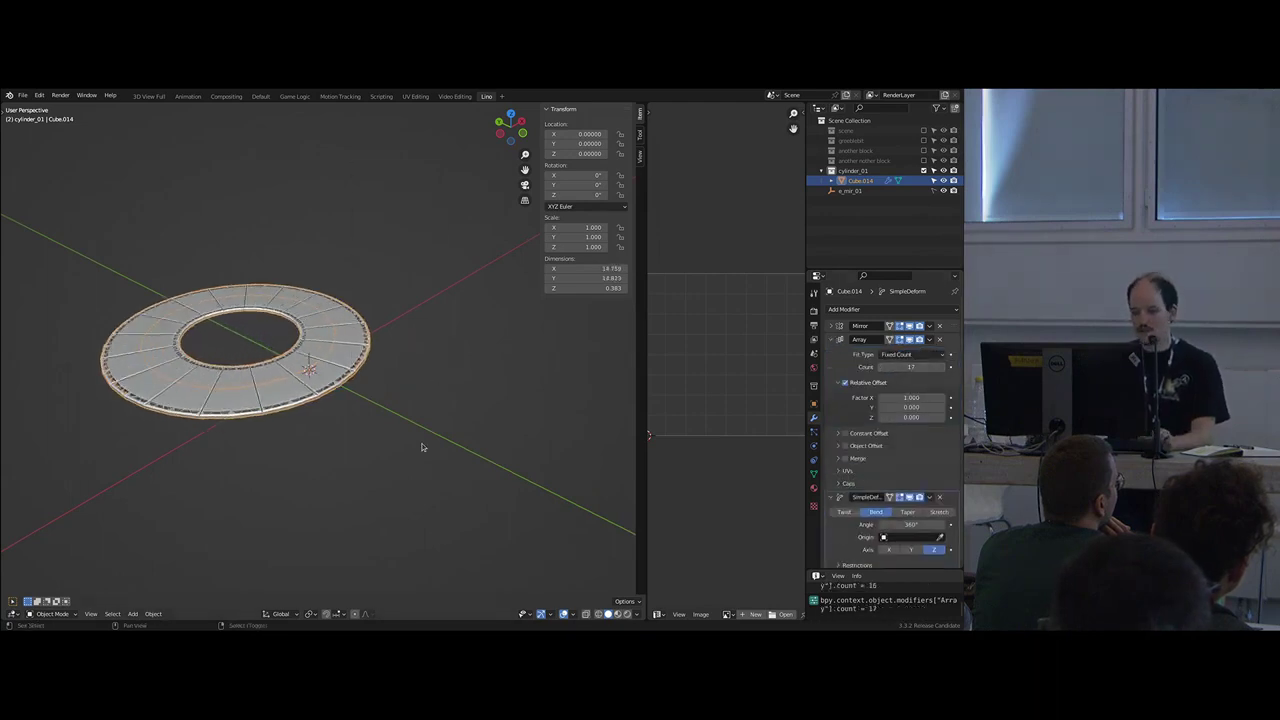
# - Add an empty at the panel's origin and name it "e_sd_01"
pyautogui.hotkey('shift', 'a')
pyautogui.moveTo(410, 362)
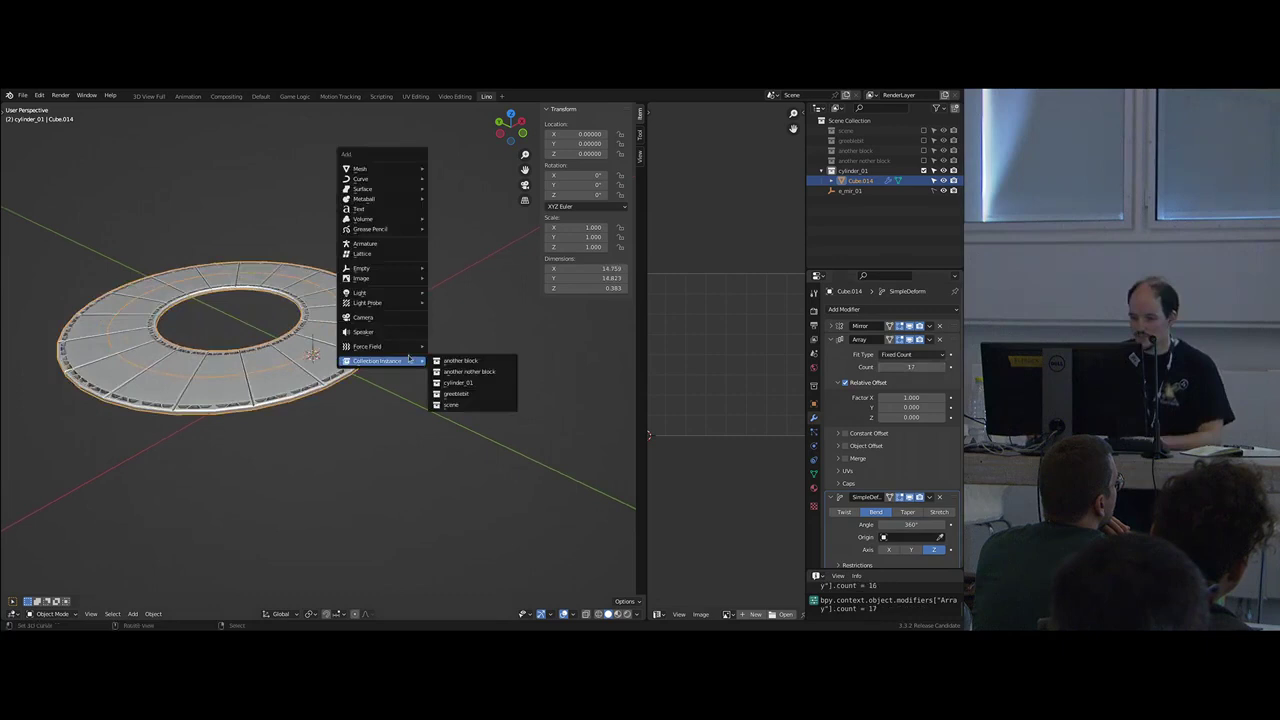
pyautogui.click(462, 268)
pyautogui.click(862, 311)
pyautogui.write('e__sd_01')
pyautogui.press('Return')
pyautogui.doubleClick(862, 310)
pyautogui.press('Return')
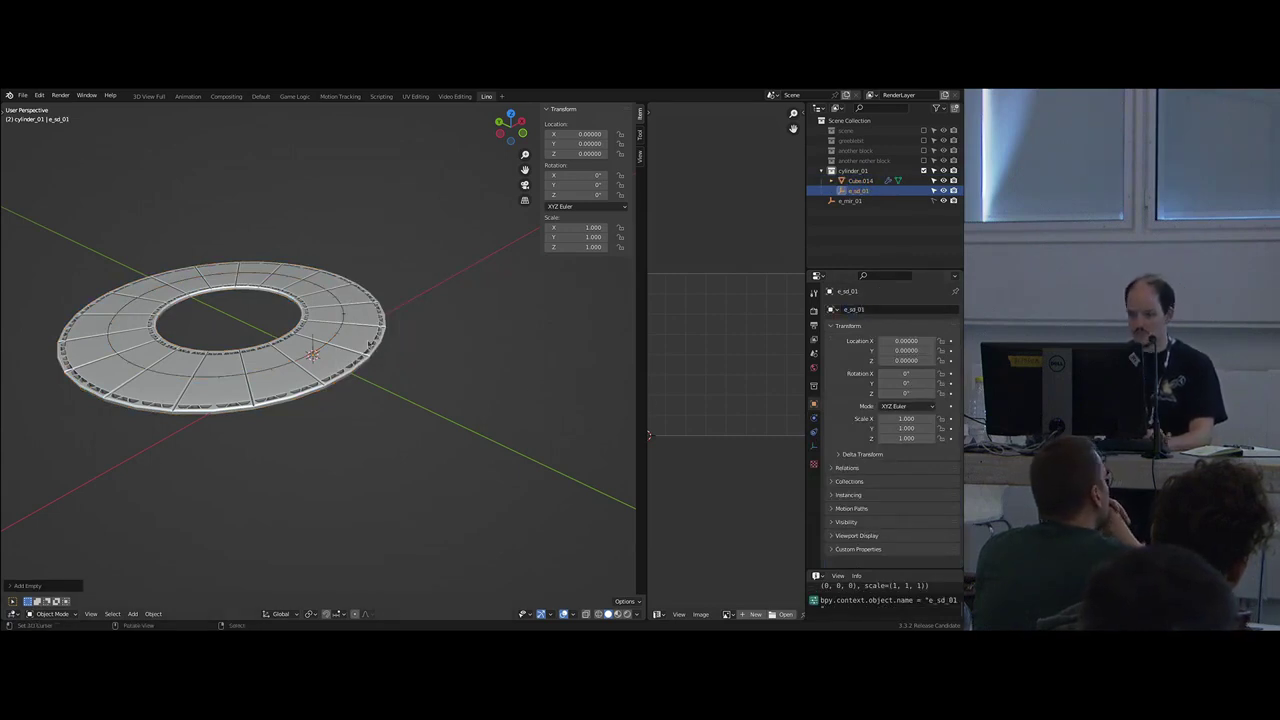
# - Parent the empty e_sd_01 to the panel object with Object (Keep Transform) and test-move the pair without keeping the move
pyautogui.keyDown('shift'); pyautogui.click(356, 345); pyautogui.keyUp('shift')
pyautogui.hotkey('ctrl', 'p')
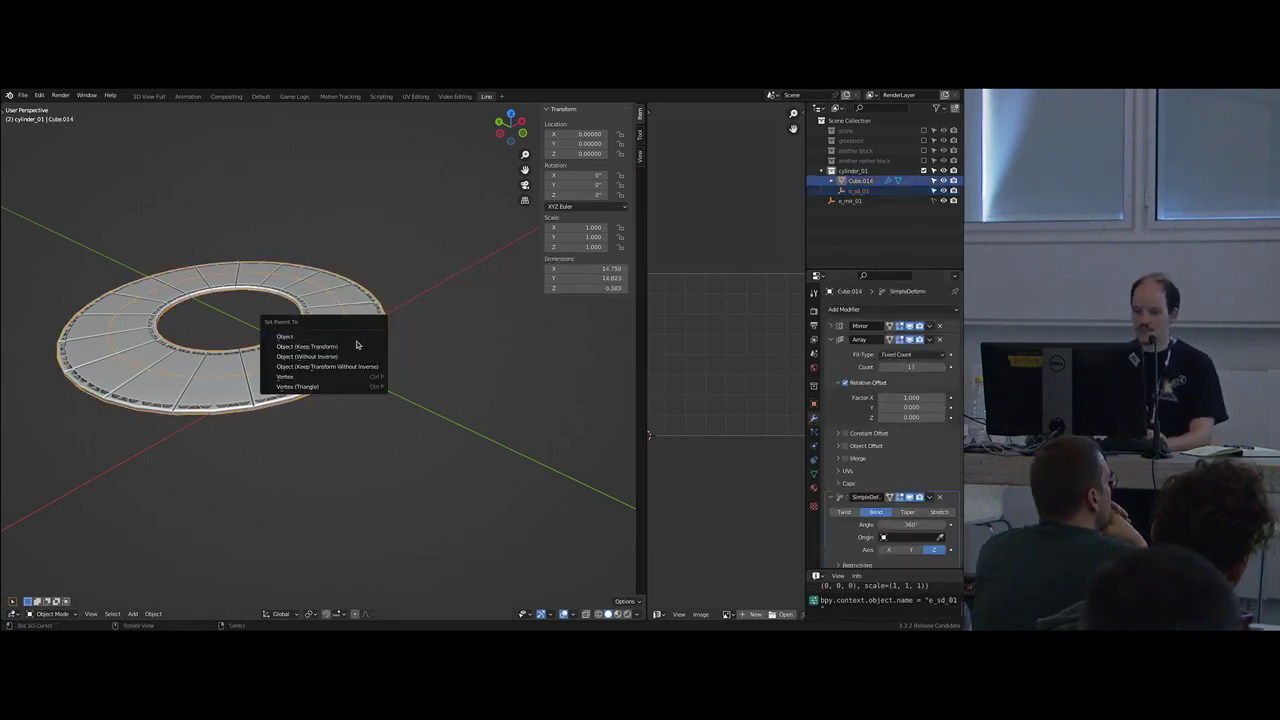
pyautogui.click(356, 346)
pyautogui.press('g')
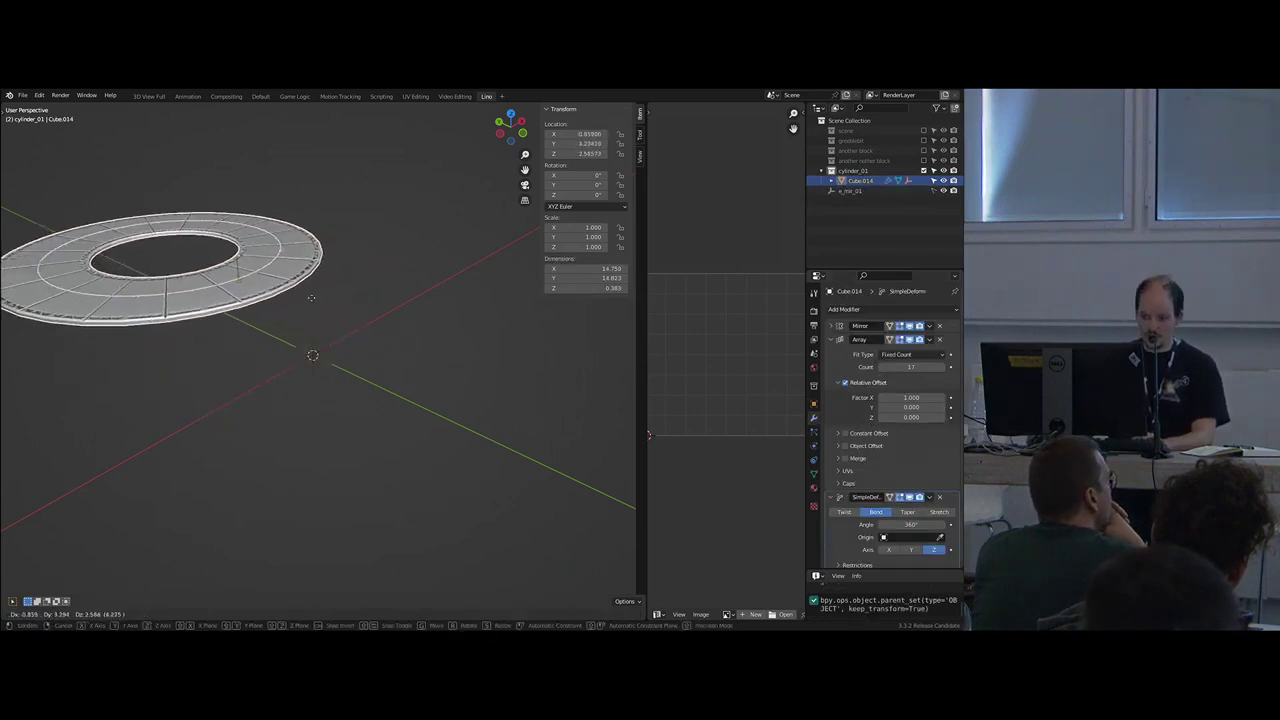
pyautogui.press('Escape')
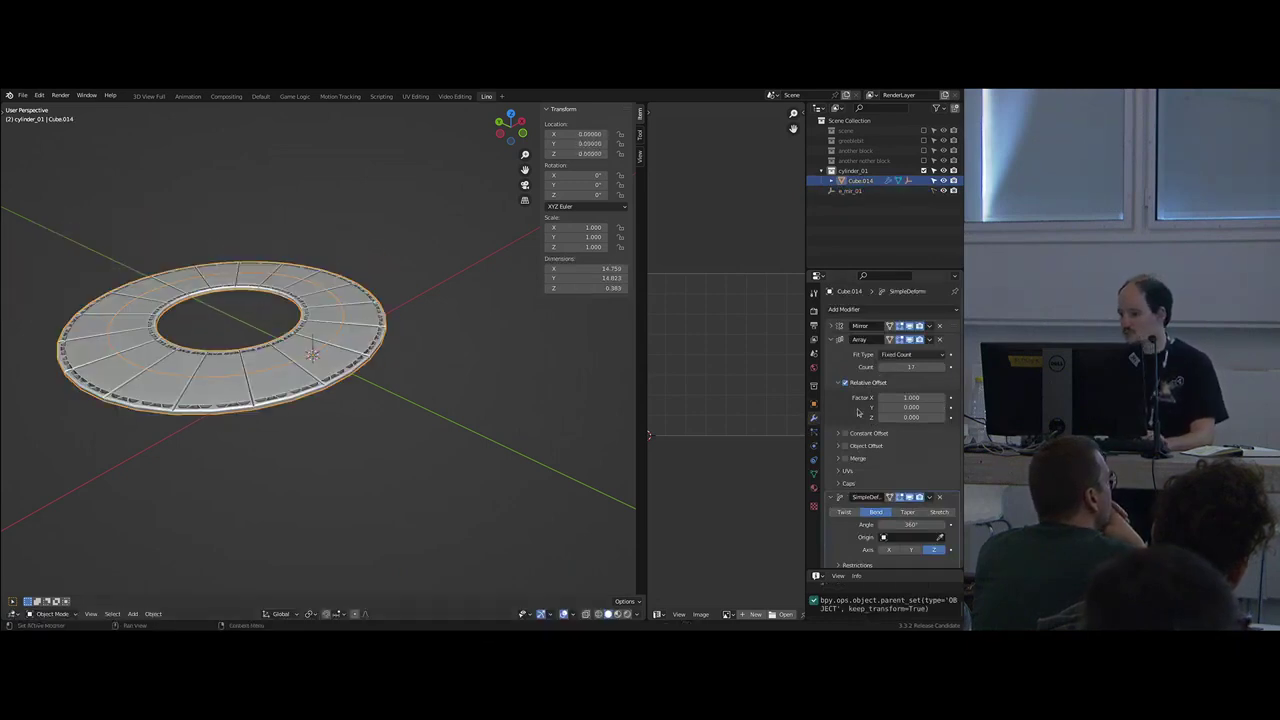
# - Set e_sd_01 as the origin object of the Simple Deform modifier
pyautogui.scroll(-1, 870, 515)
pyautogui.click(884, 533)
pyautogui.write('sd')
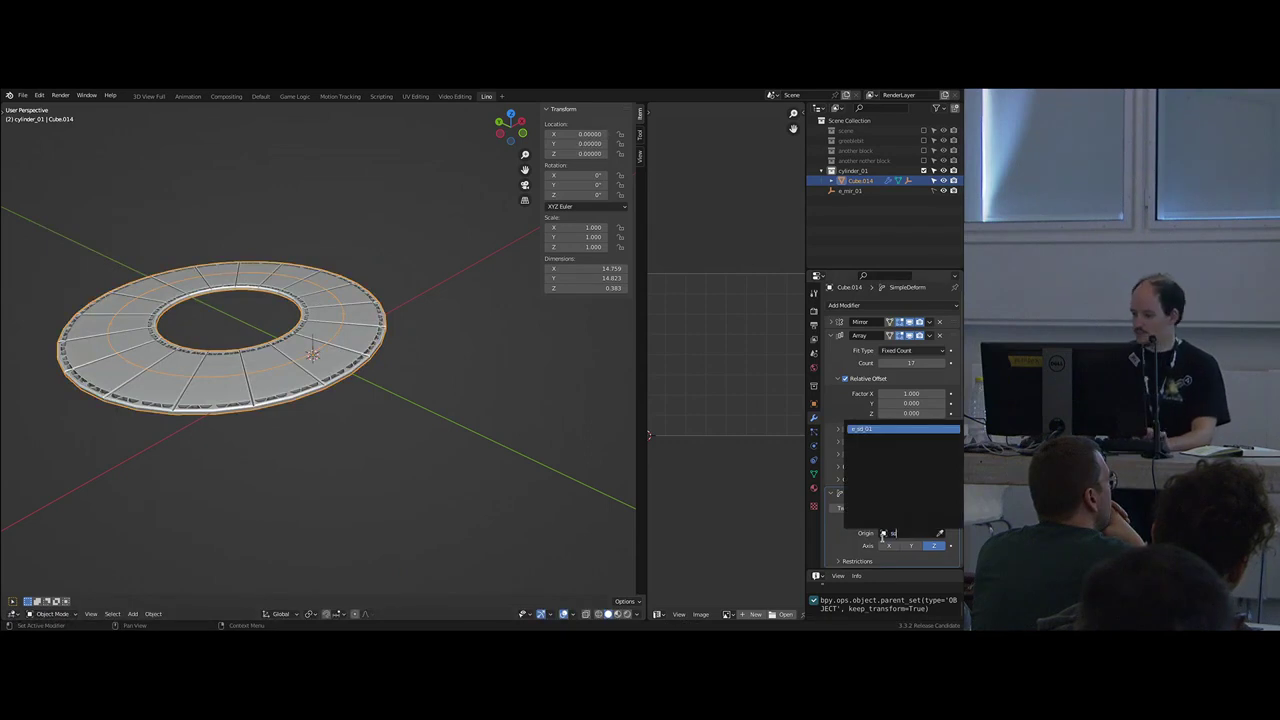
pyautogui.press('Return')
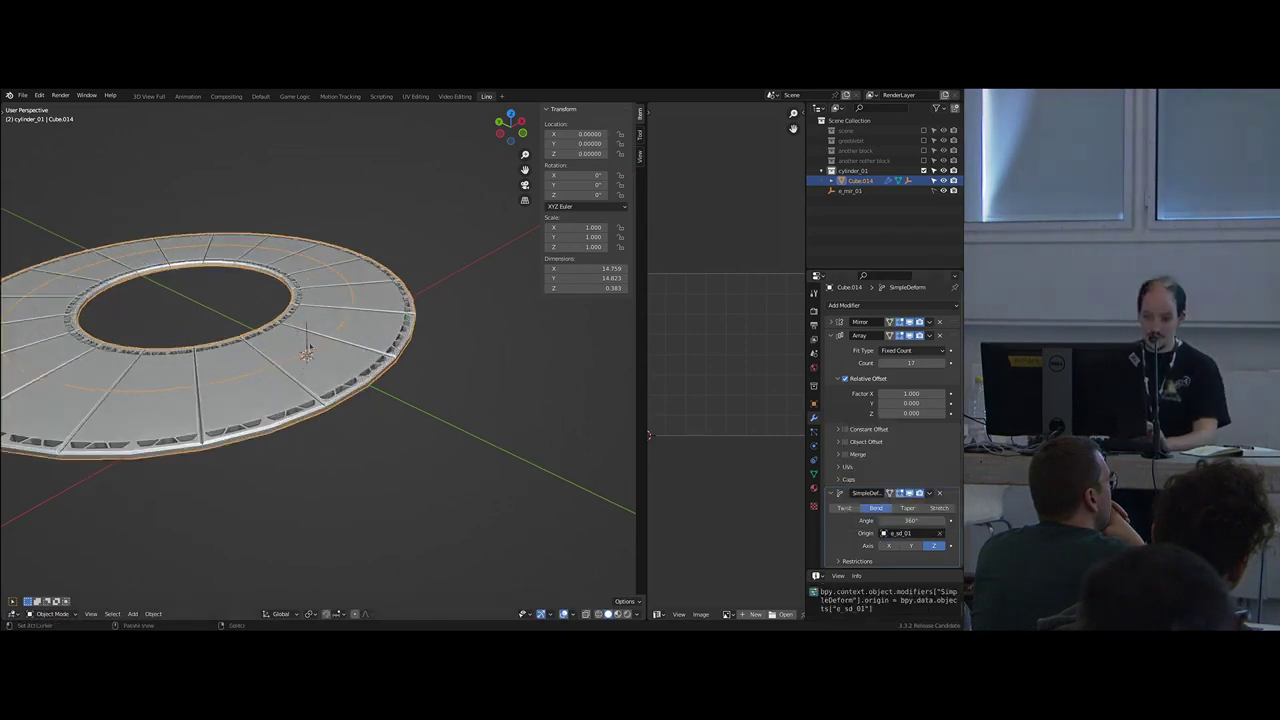
# - Select the empty e_sd_01 and rotate it -90° about the X axis to turn the flat ring into a cylinder
pyautogui.click(307, 352)
pyautogui.click(307, 352)
pyautogui.keyDown('alt'); pyautogui.click(309, 356); pyautogui.keyUp('alt')
pyautogui.click(262, 366)
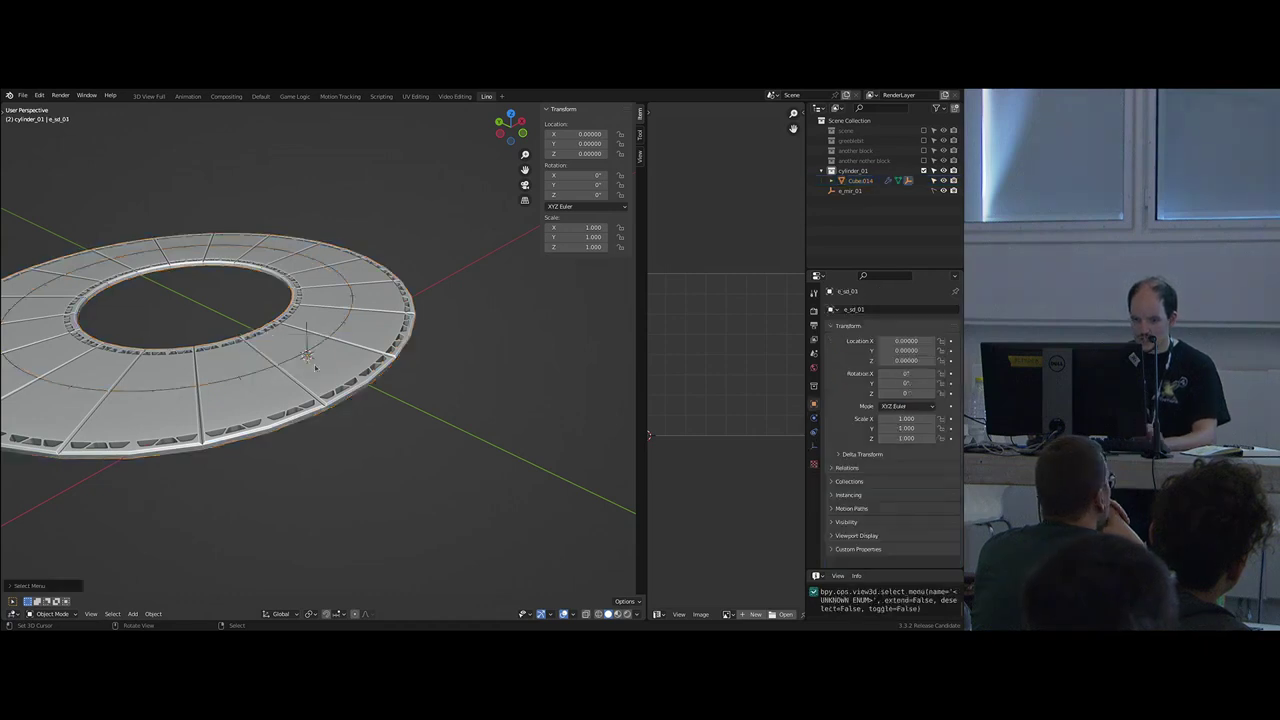
pyautogui.press('r')
pyautogui.press('x')
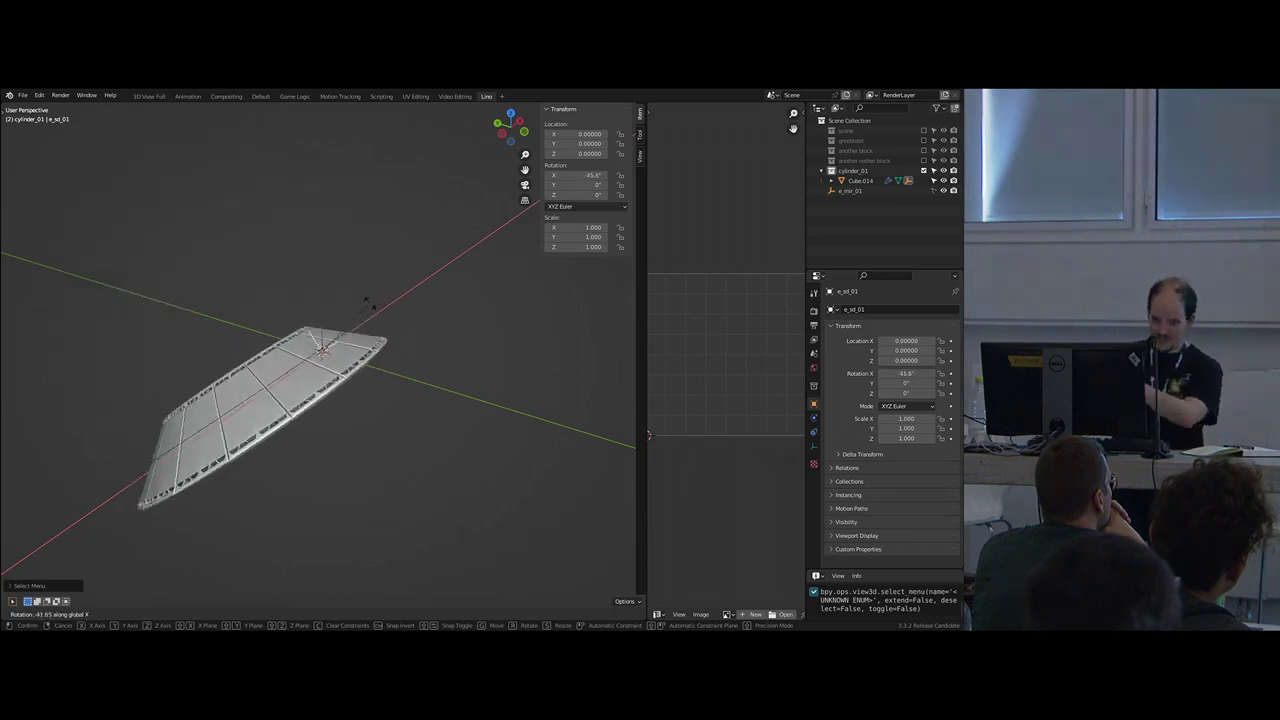
pyautogui.write('90')
pyautogui.press('Return')
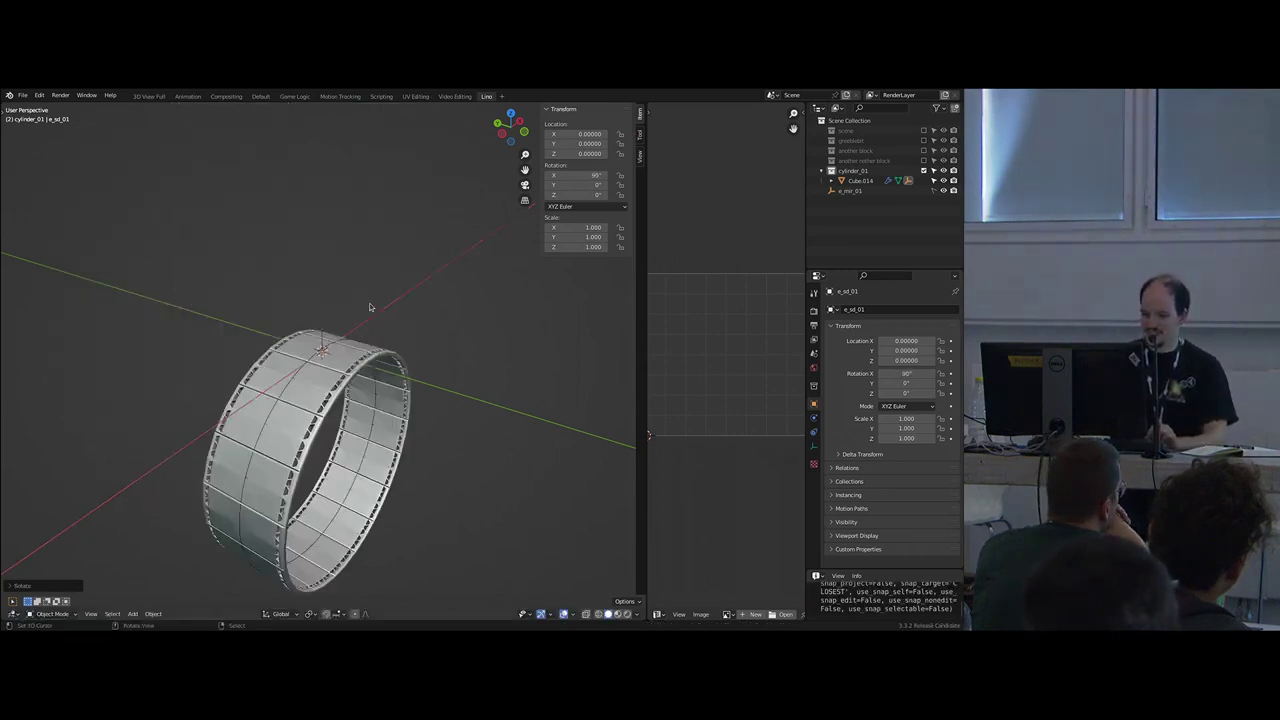
pyautogui.scroll(-4, 361, 330)
pyautogui.moveTo(363, 337); pyautogui.dragTo(389, 334, button='middle')
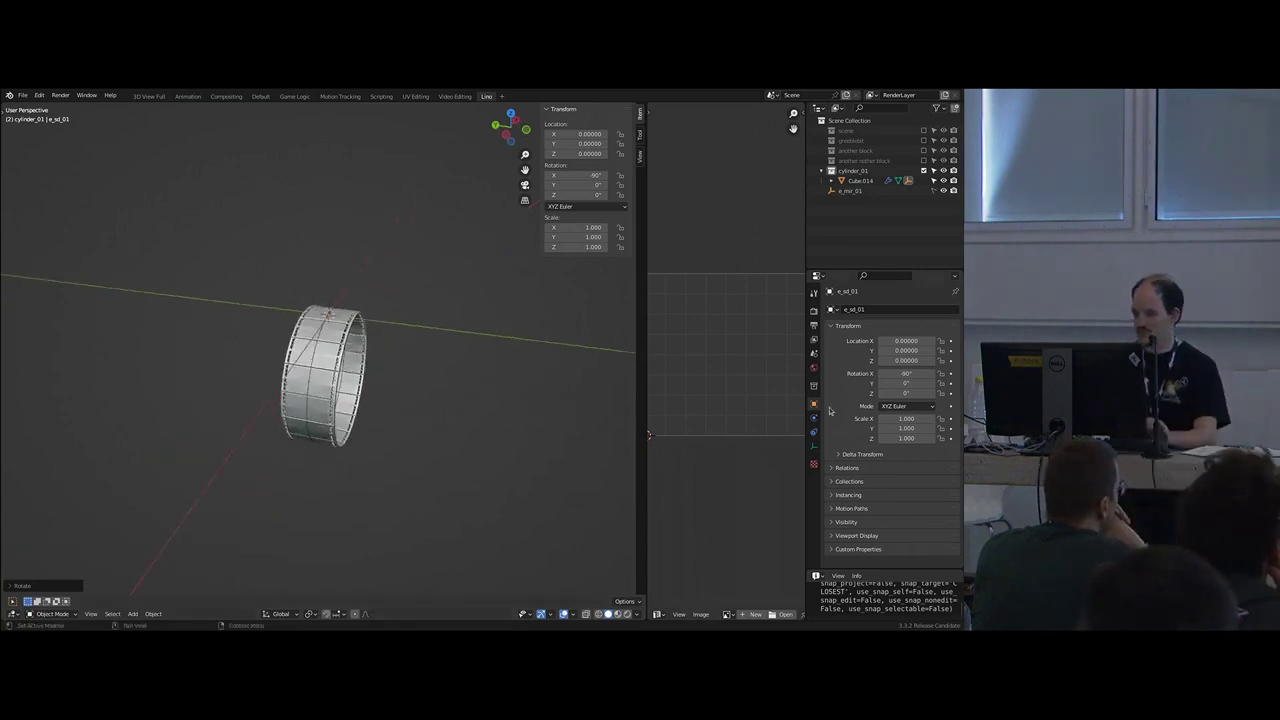
# - Select the cylinder mesh and reduce its Array count to 11
pyautogui.click(393, 397)
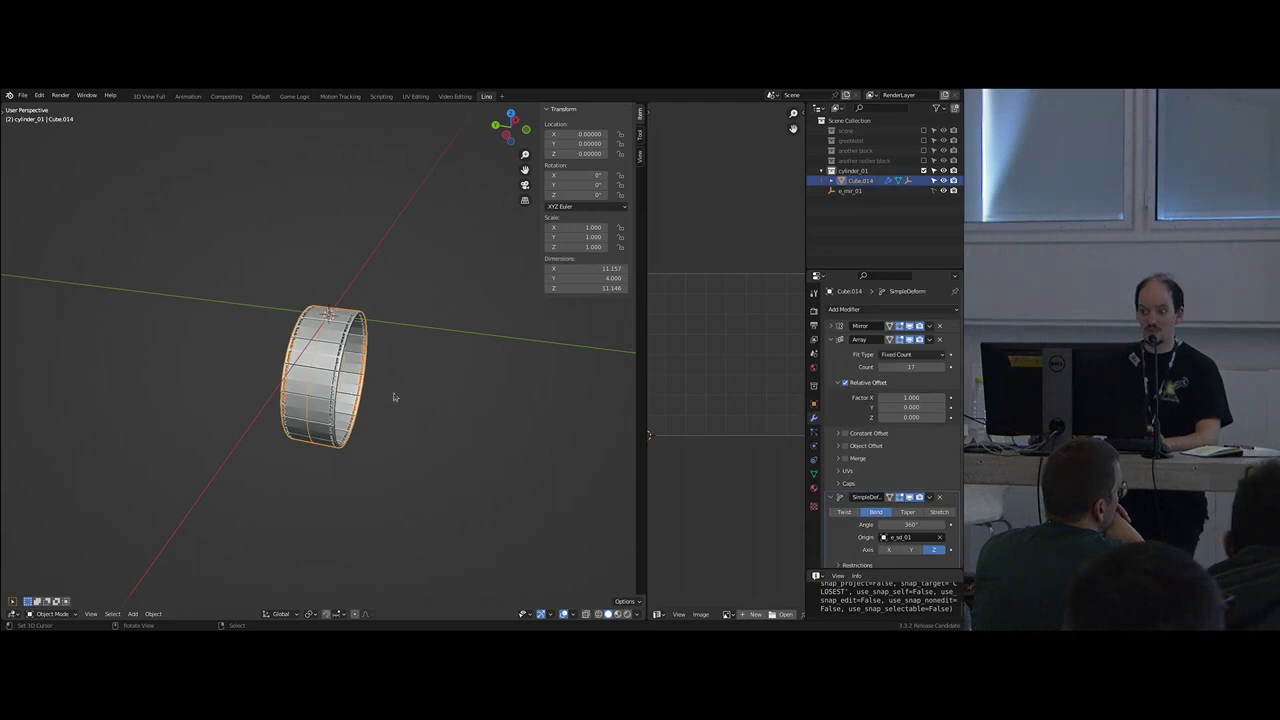
pyautogui.scroll(-1, 886, 451)
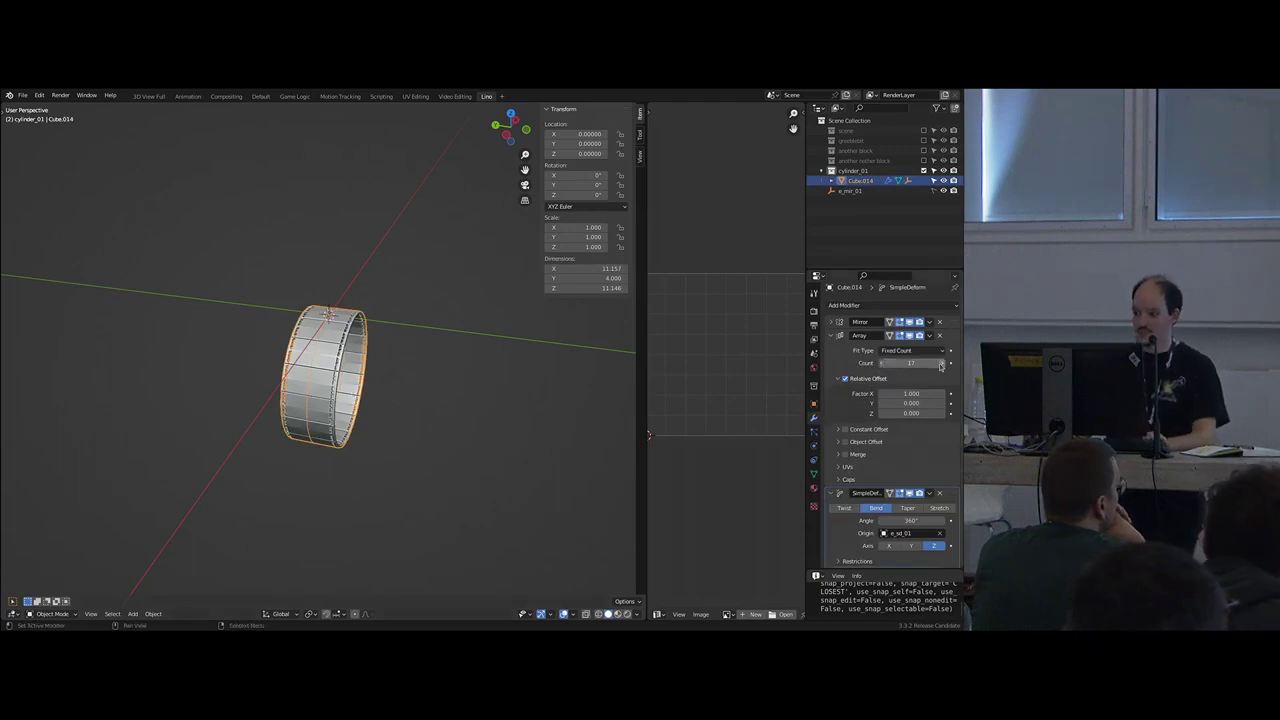
pyautogui.moveTo(940, 366); pyautogui.dragTo(882, 368)
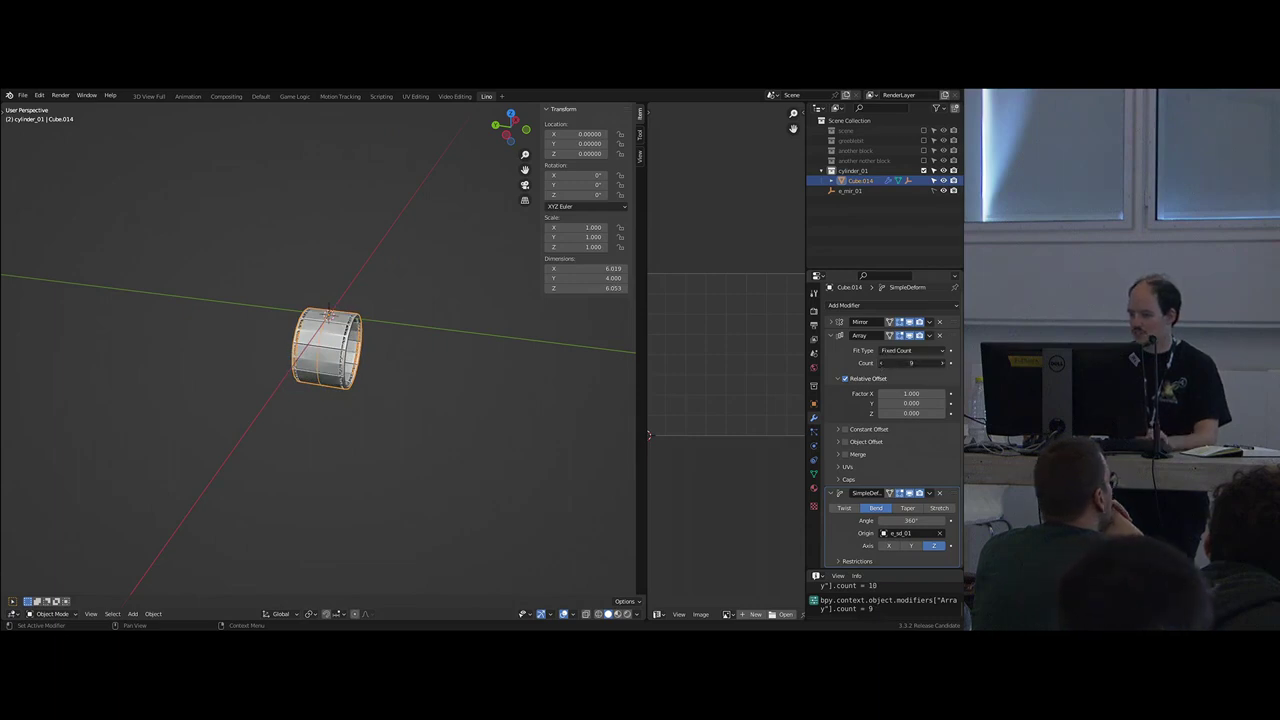
pyautogui.click(941, 364)
pyautogui.click(941, 364)
pyautogui.press('KP_Decimal')
pyautogui.moveTo(378, 404); pyautogui.dragTo(411, 381, button='middle')
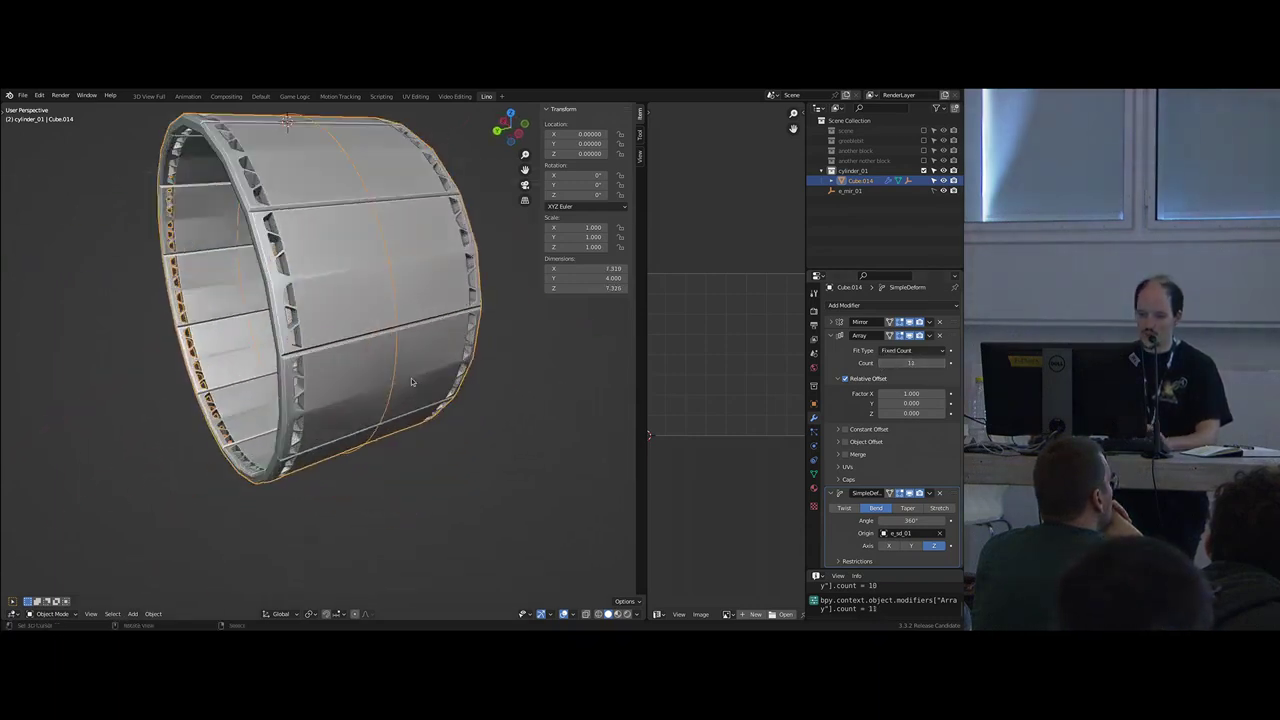
# - Try a Subdivision Surface modifier on the bent cylinder and remove it
pyautogui.click(857, 309)
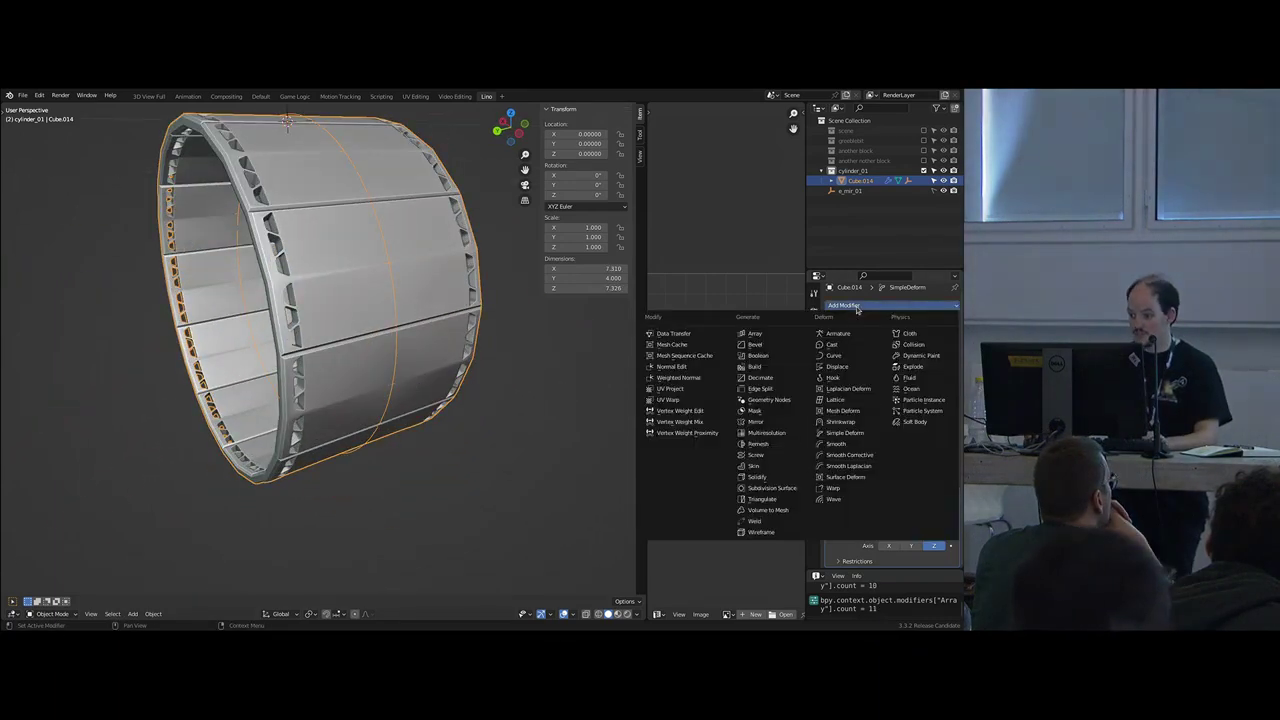
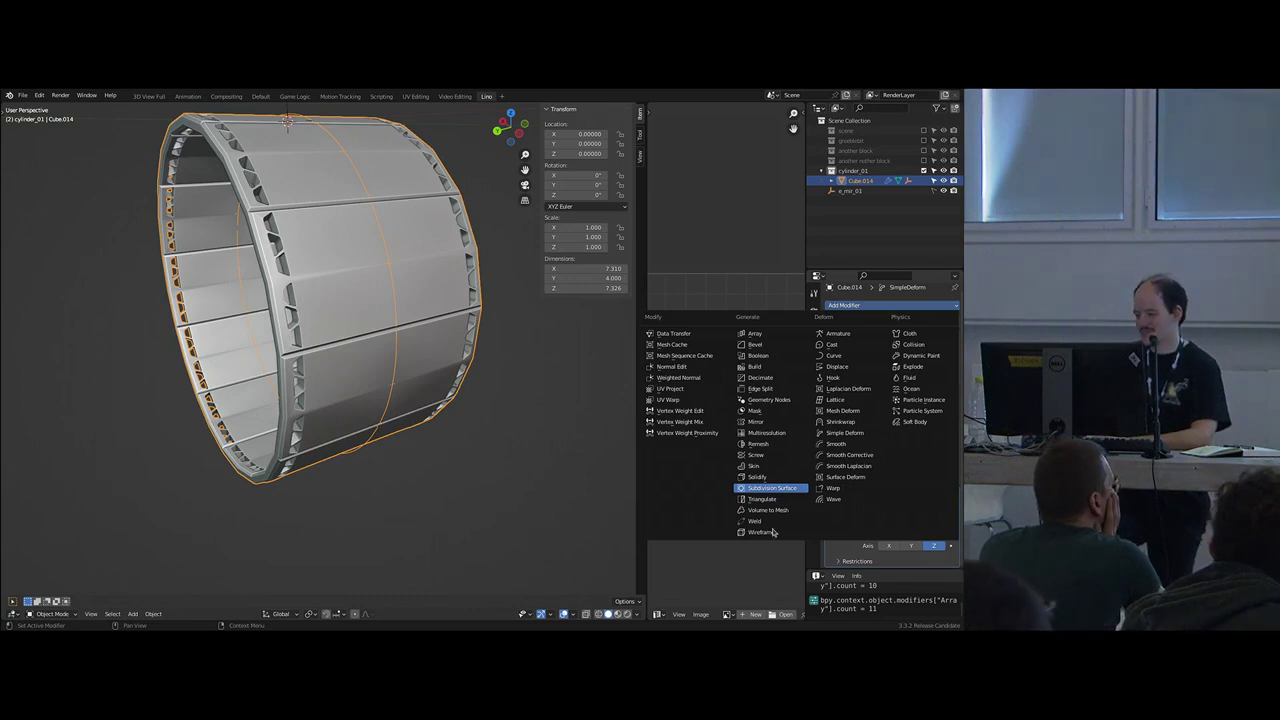
pyautogui.click(772, 487)
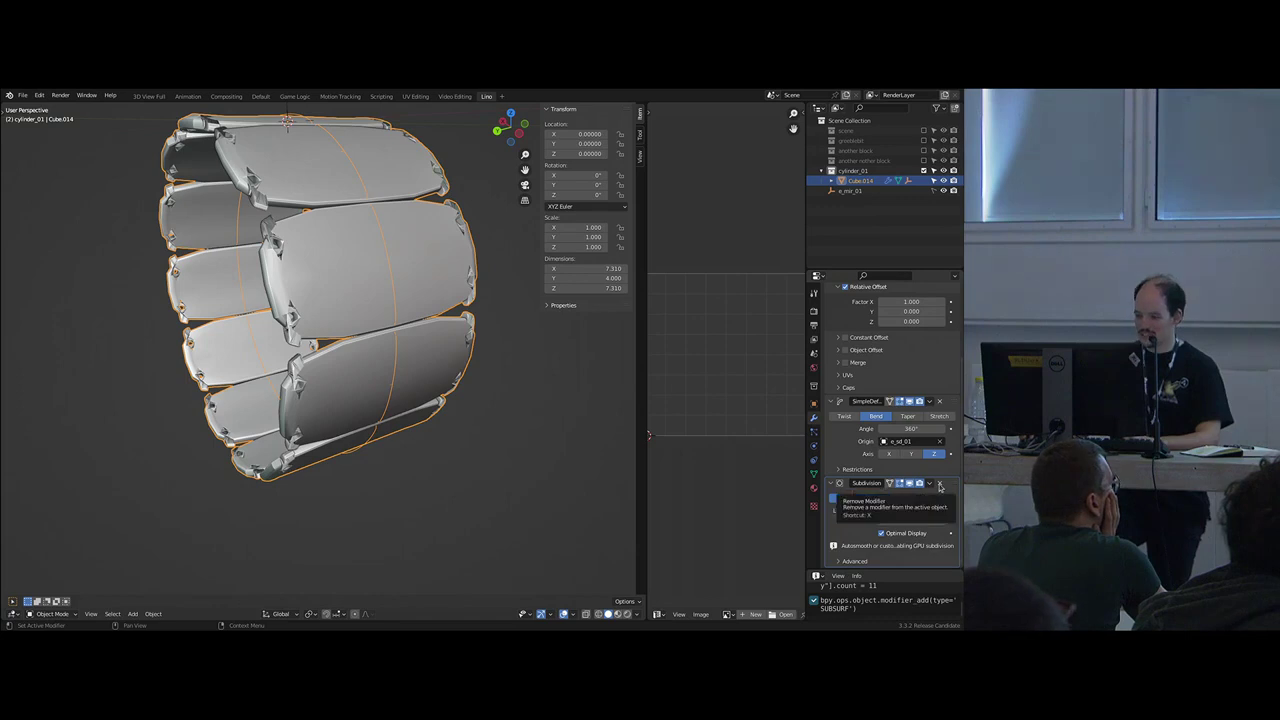
pyautogui.click(939, 484)
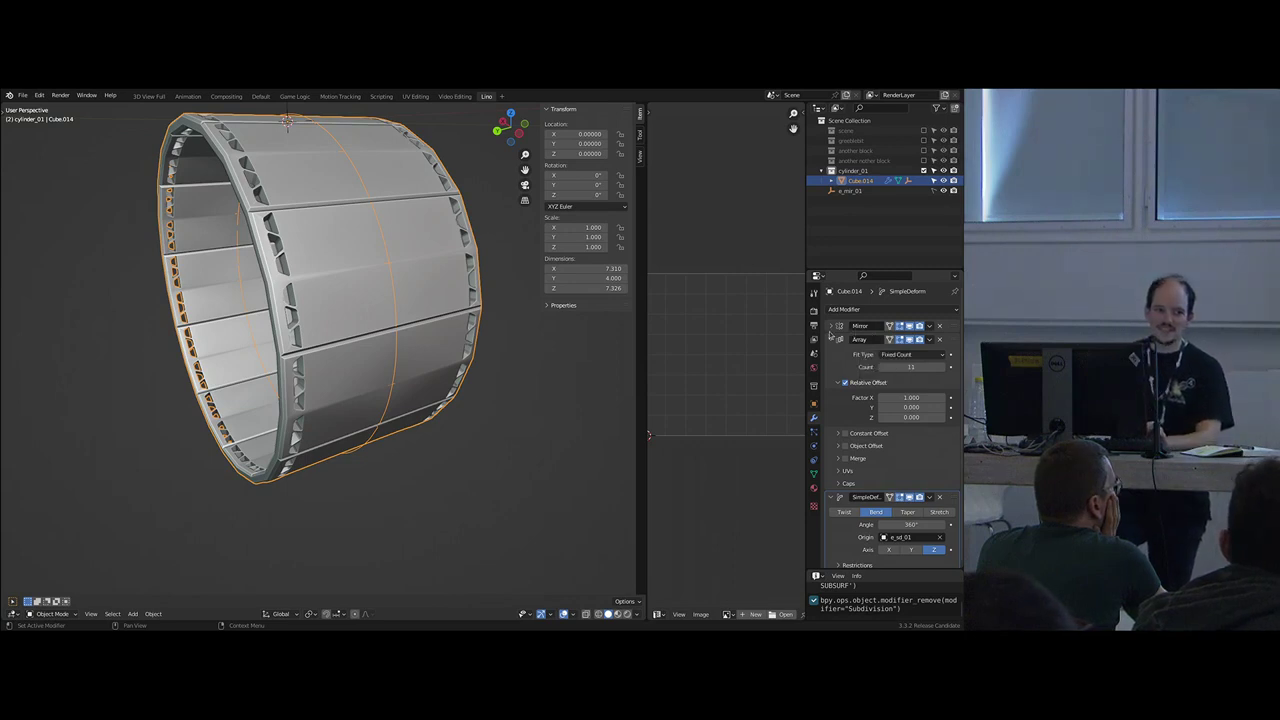
# - Duplicate the cylinder's Array modifier
pyautogui.moveTo(470, 340); pyautogui.dragTo(408, 362, button='middle')
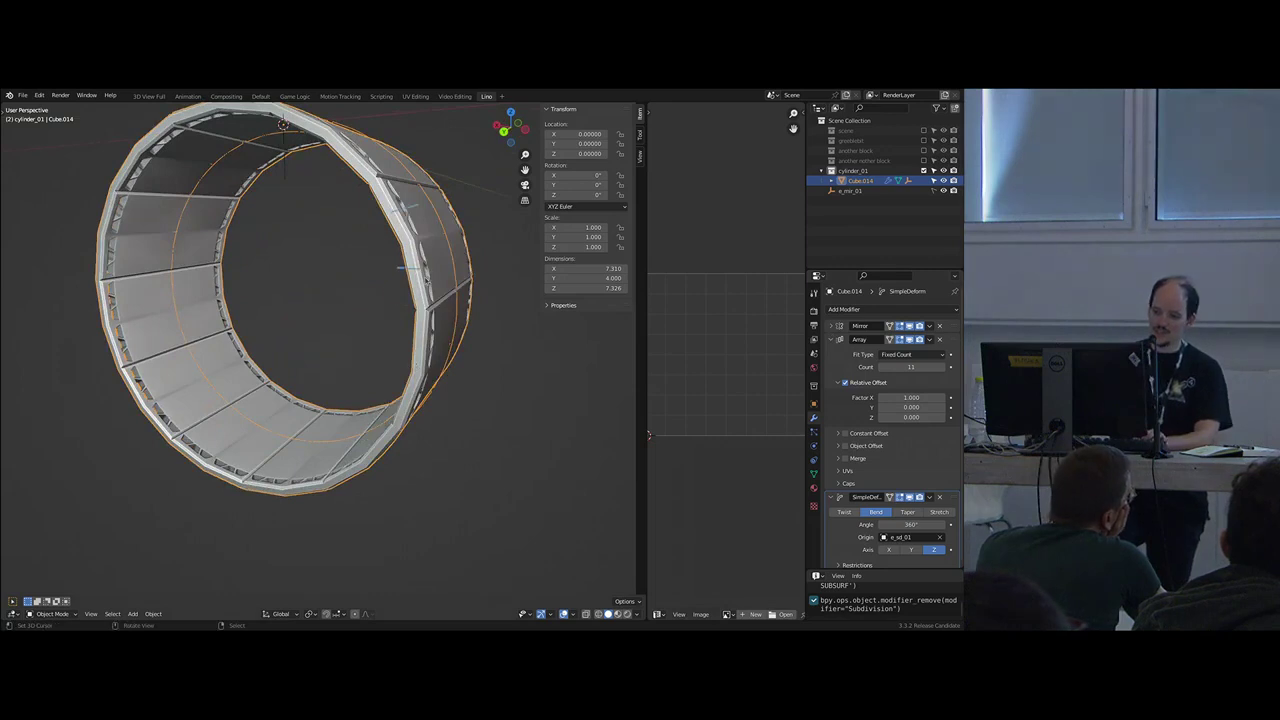
pyautogui.scroll(-4, 428, 281)
pyautogui.moveTo(428, 281); pyautogui.dragTo(364, 298, button='middle')
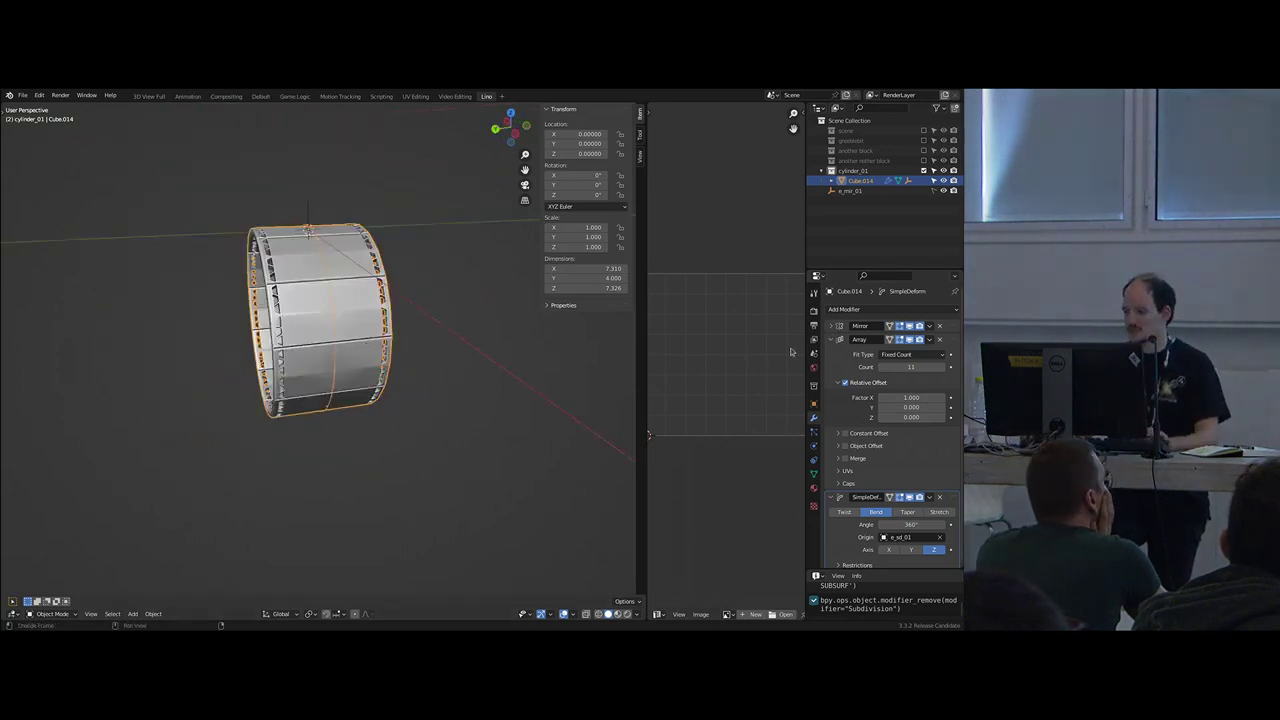
pyautogui.click(831, 340)
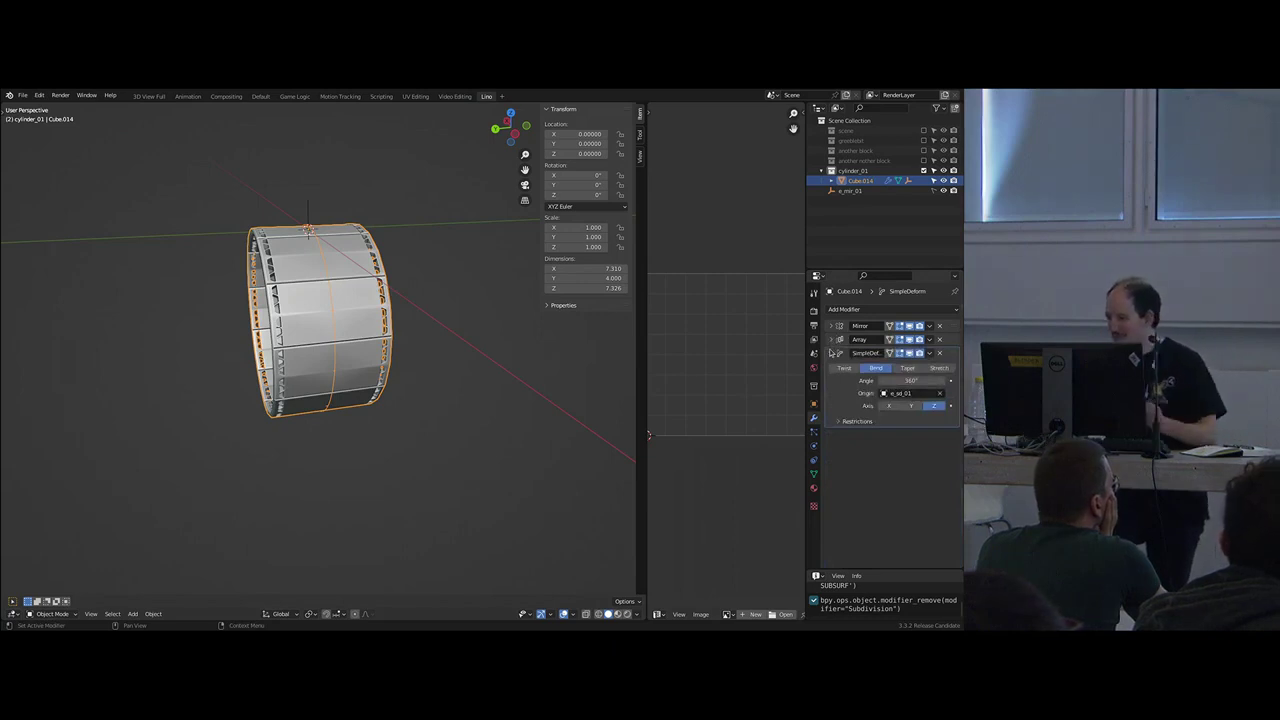
pyautogui.click(832, 341)
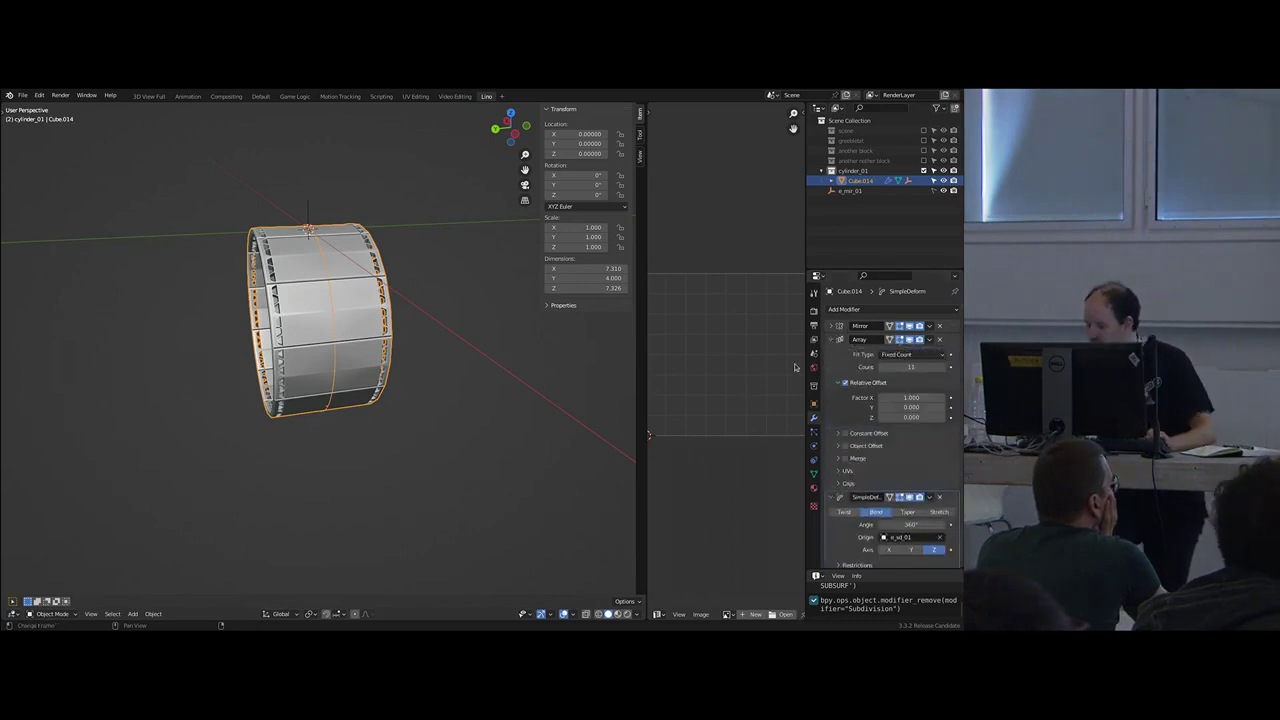
pyautogui.click(929, 340)
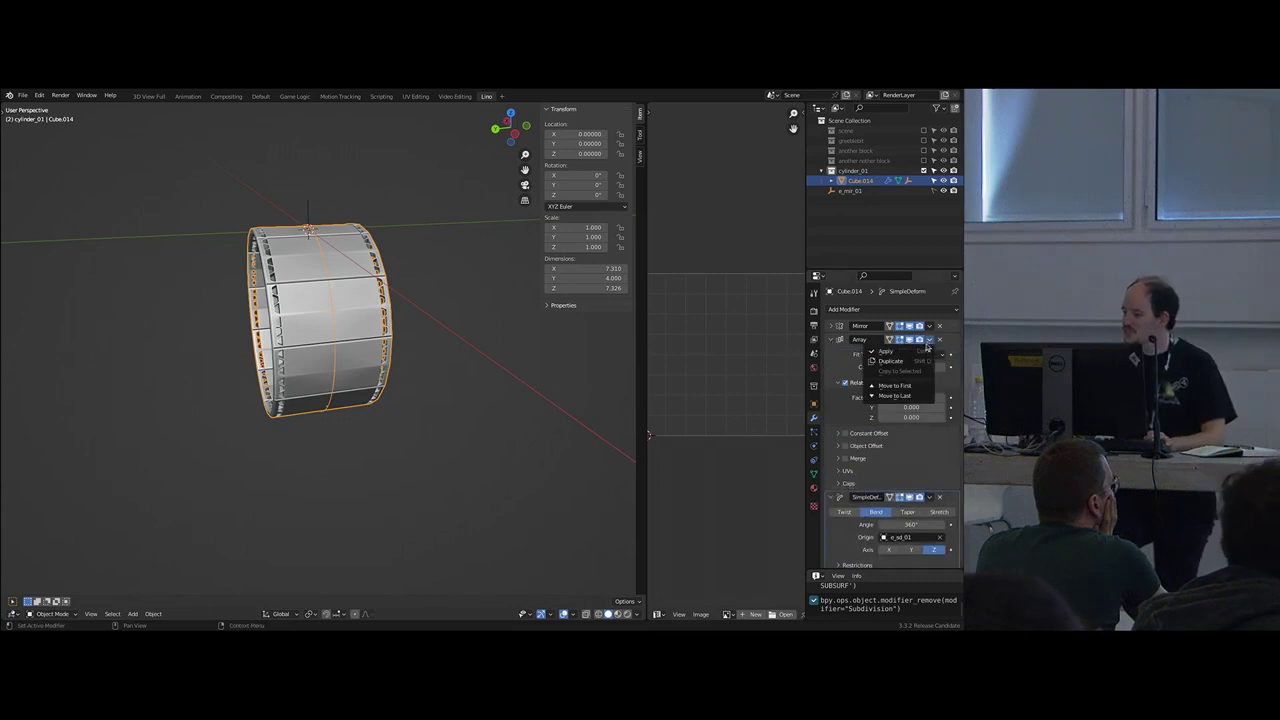
pyautogui.click(889, 361)
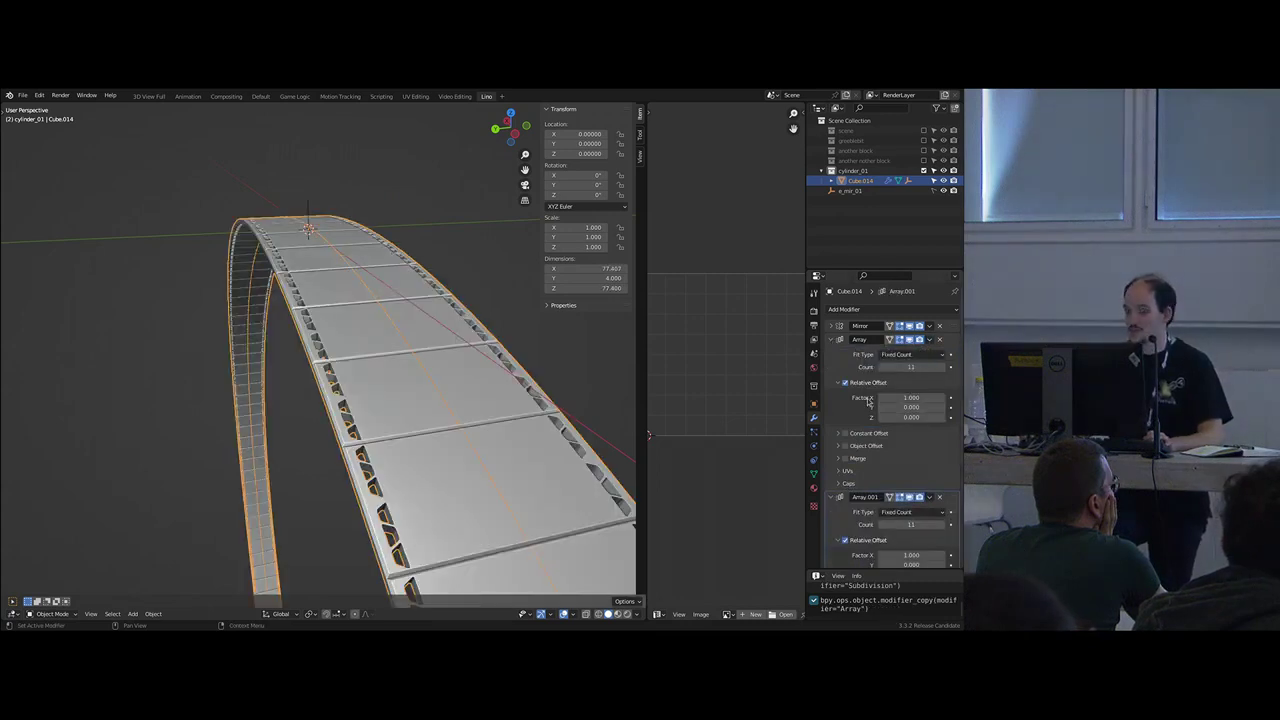
# - Set the duplicated Array's relative offset to X 0 and Y 1 to extend the cylinder lengthwise
pyautogui.scroll(-3, 864, 399)
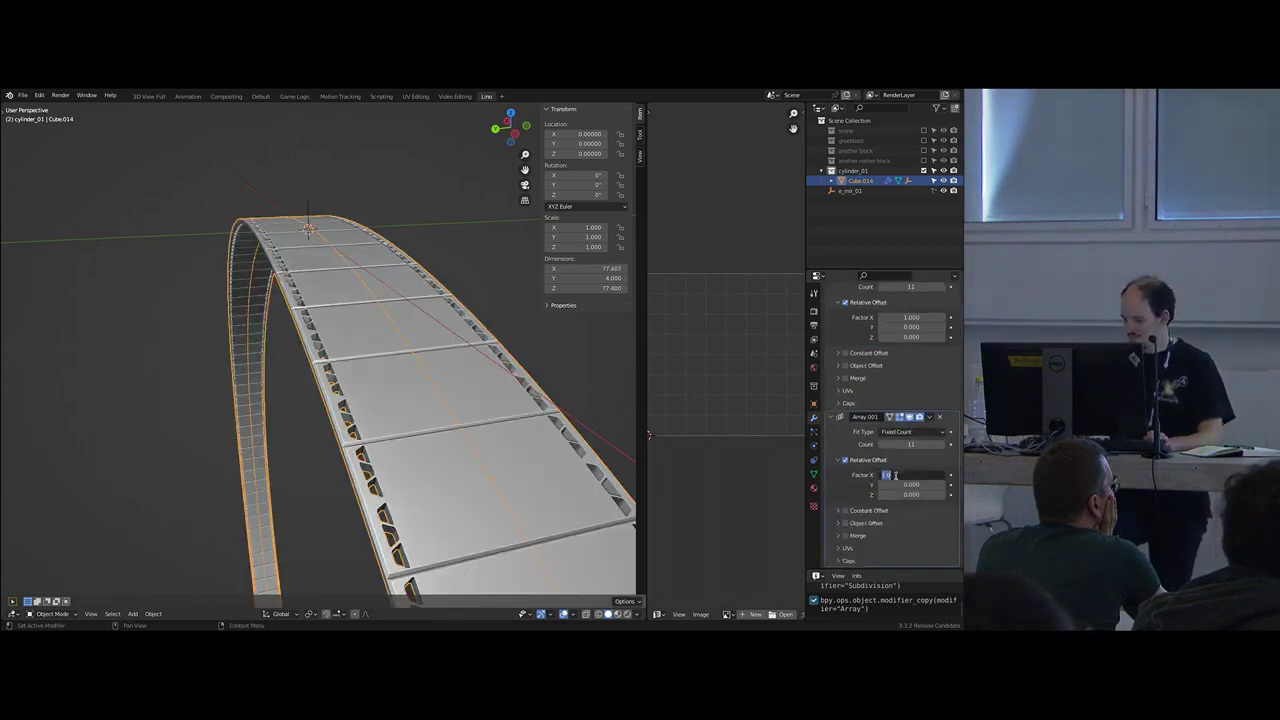
pyautogui.write('0')
pyautogui.press('Return')
pyautogui.press('Return')
pyautogui.scroll(-5, 440, 380)
pyautogui.moveTo(425, 375); pyautogui.dragTo(694, 360, button='middle')
pyautogui.scroll(4, 834, 347)
# - Collapse both Array modifiers, expand the Mirror modifier and turn off its X bisect flip
pyautogui.click(831, 340)
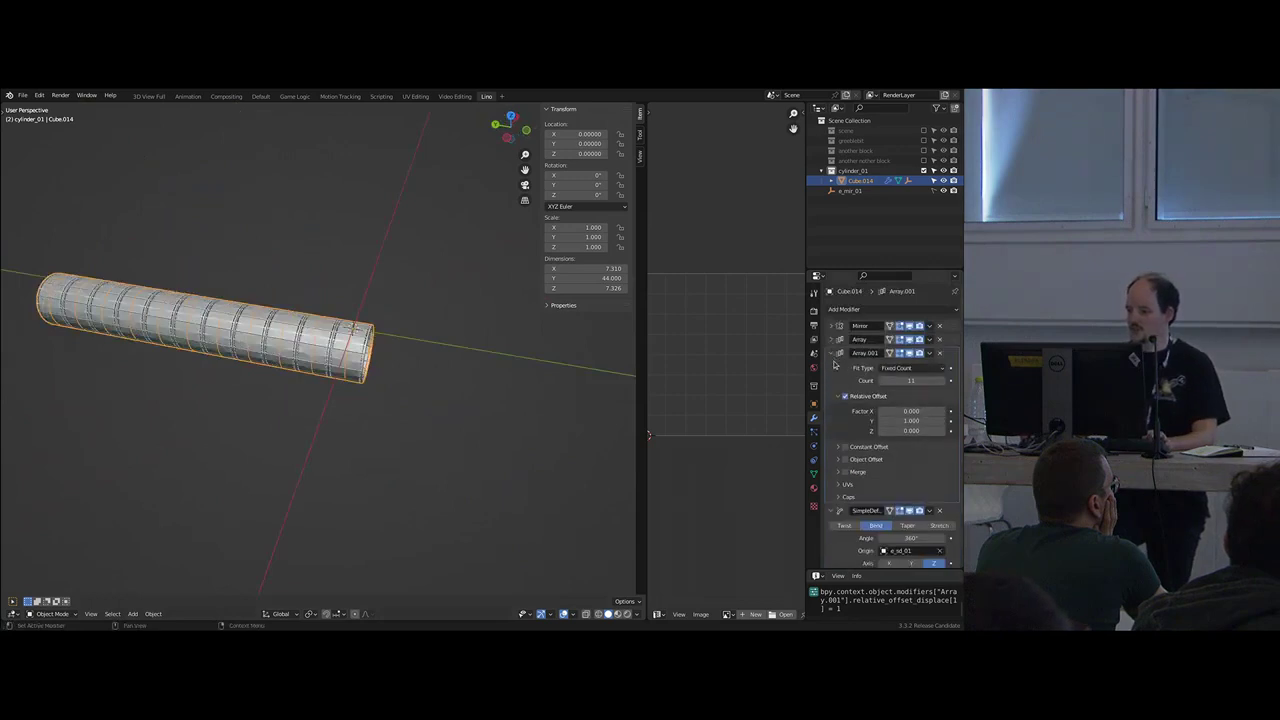
pyautogui.click(831, 354)
pyautogui.click(831, 326)
pyautogui.click(888, 363)
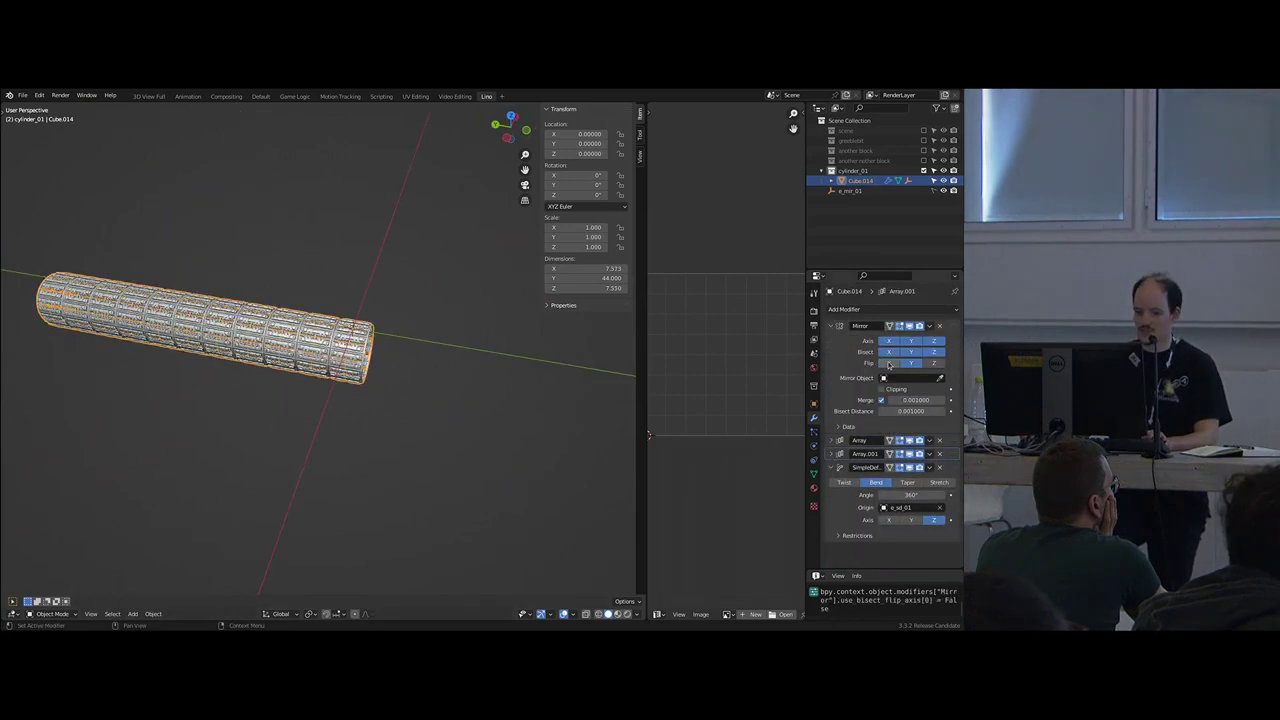
# - Deselect the cylinder and inspect its repeated greeble panels and seams up close
pyautogui.scroll(4, 399, 398)
pyautogui.hotkey('alt', 'a')
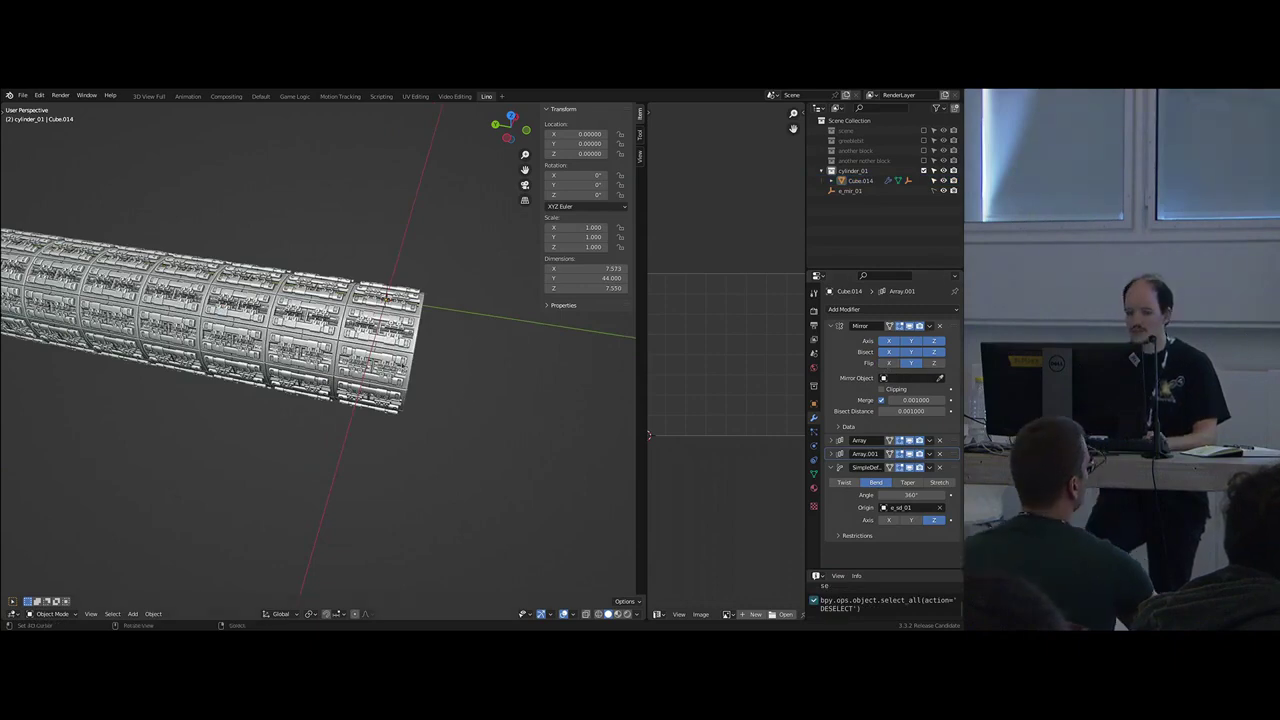
pyautogui.scroll(5, 436, 409)
pyautogui.moveTo(436, 409); pyautogui.dragTo(408, 442, button='middle')
pyautogui.scroll(5, 410, 464)
pyautogui.scroll(-5, 440, 450)
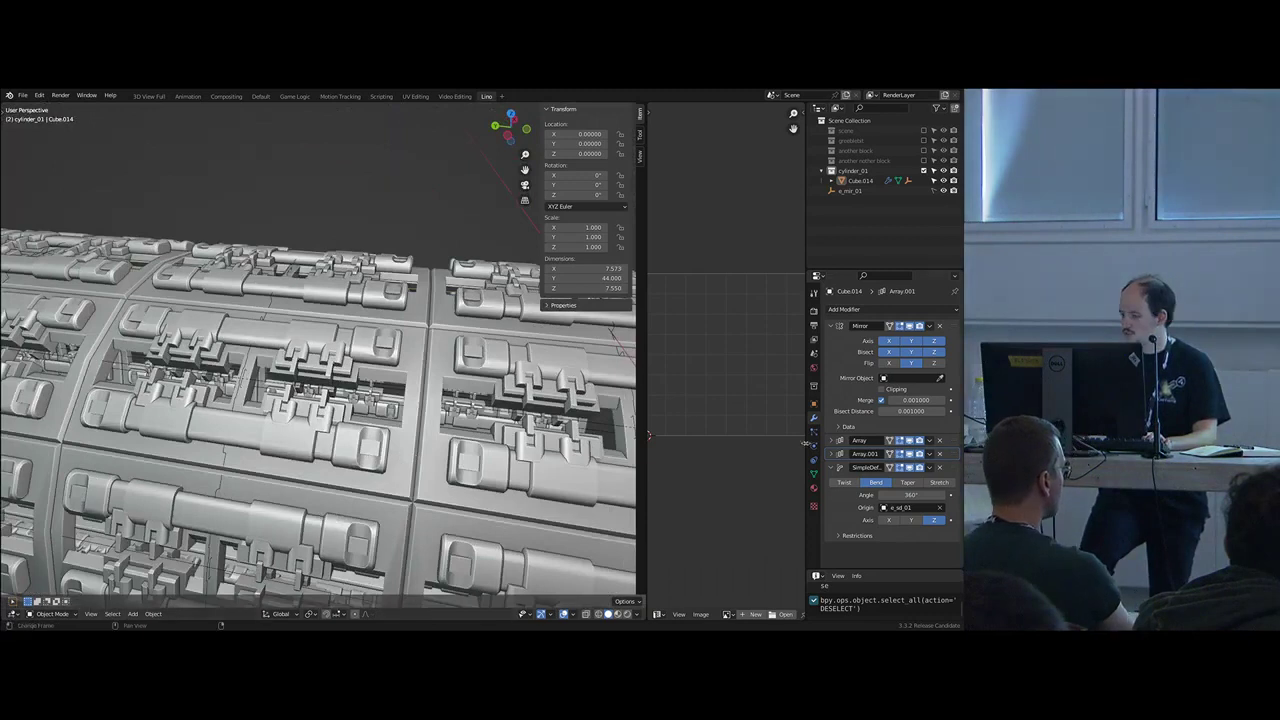
# - Reduce the first Array modifier's count to 5 to make the cylinder narrower
pyautogui.click(833, 441)
pyautogui.scroll(-4, 836, 444)
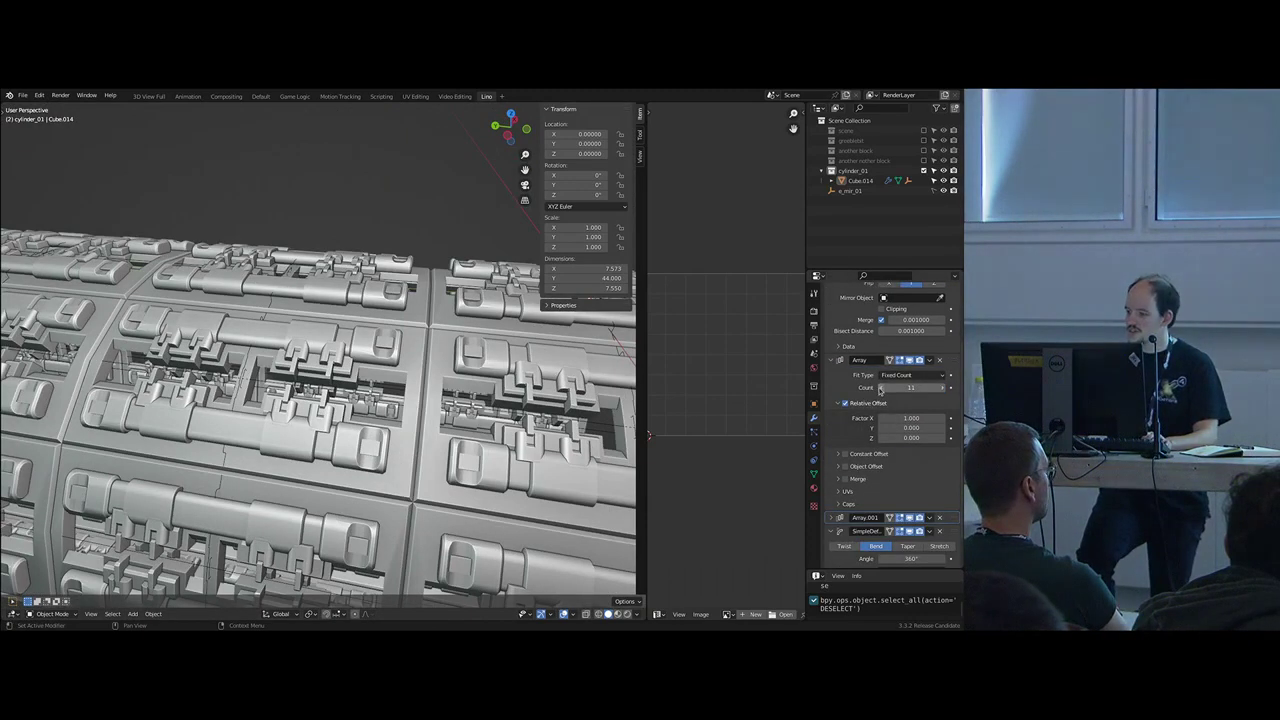
pyautogui.click(883, 388)
pyautogui.click(883, 388)
pyautogui.click(883, 388)
pyautogui.click(883, 388)
pyautogui.scroll(-4, 394, 447)
pyautogui.moveTo(394, 447); pyautogui.dragTo(352, 430, button='middle')
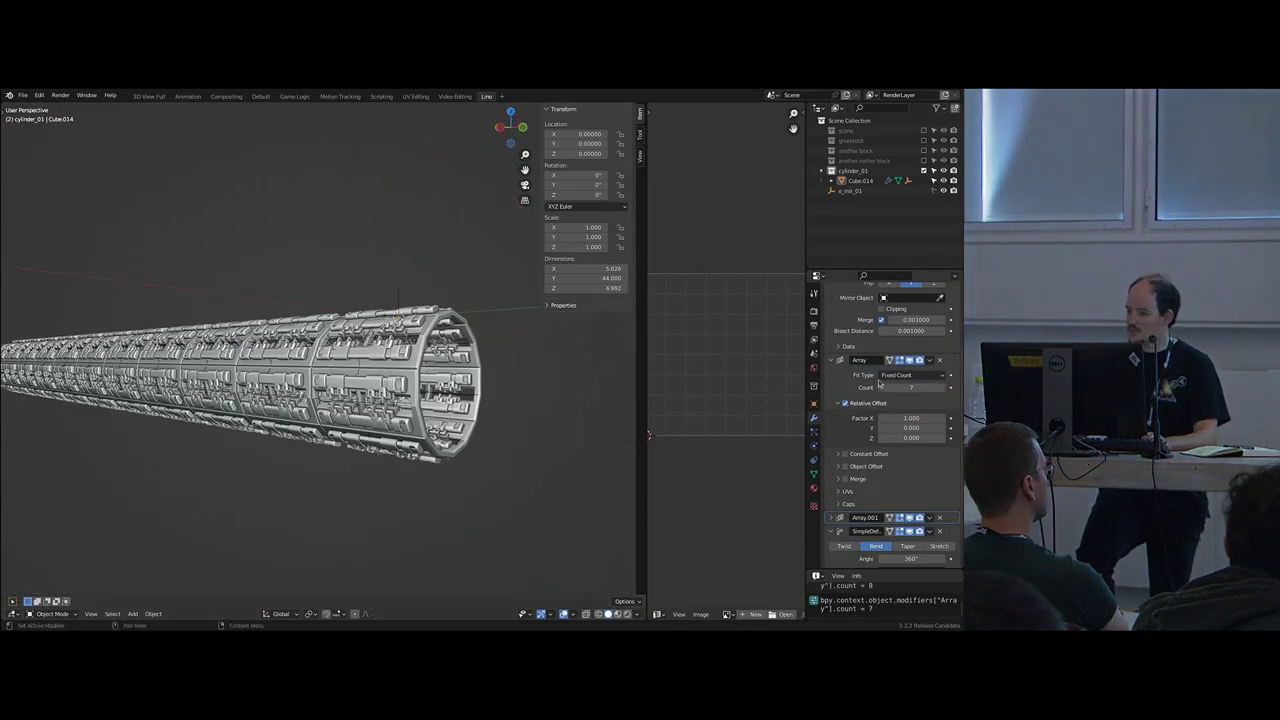
pyautogui.click(883, 388)
pyautogui.click(883, 388)
pyautogui.scroll(-2, 435, 350)
pyautogui.moveTo(435, 350); pyautogui.dragTo(390, 372, button='middle')
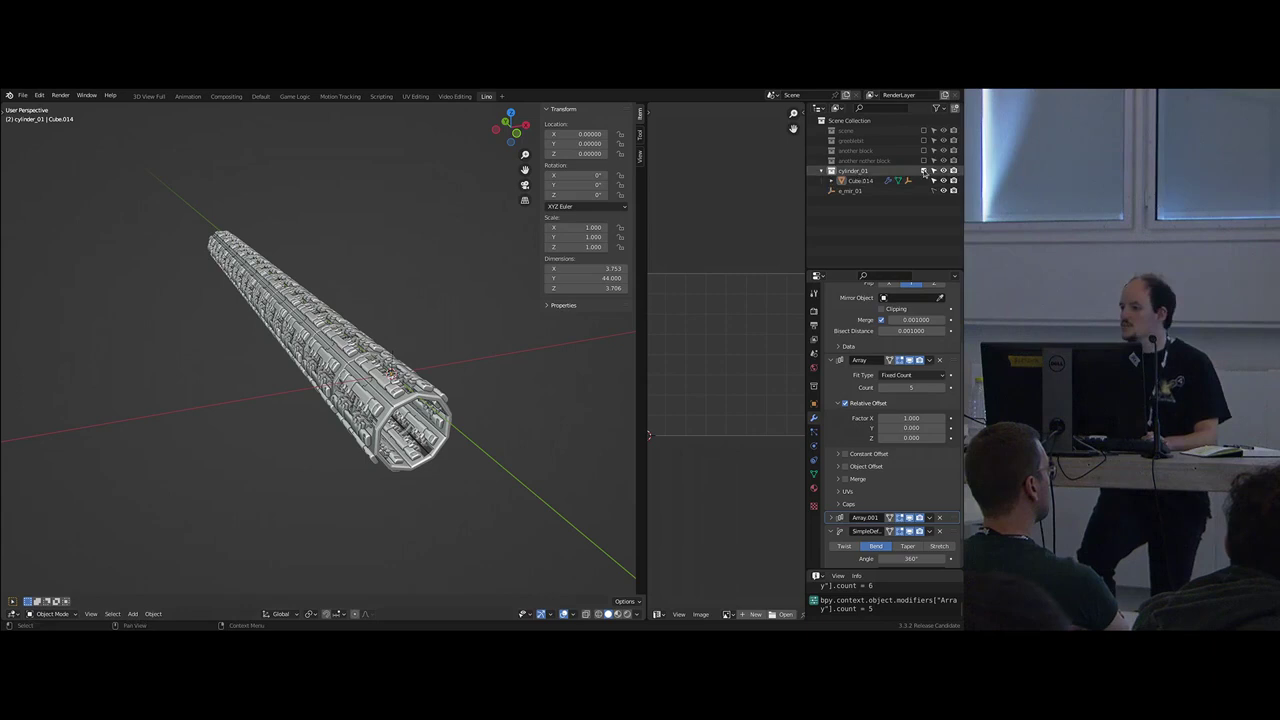
# - Exclude the cylinder_01 collection and enable only the another nother block collection, leaving the scene collection excluded
pyautogui.click(923, 171)
pyautogui.click(923, 131)
pyautogui.moveTo(400, 366); pyautogui.dragTo(347, 289, button='middle')
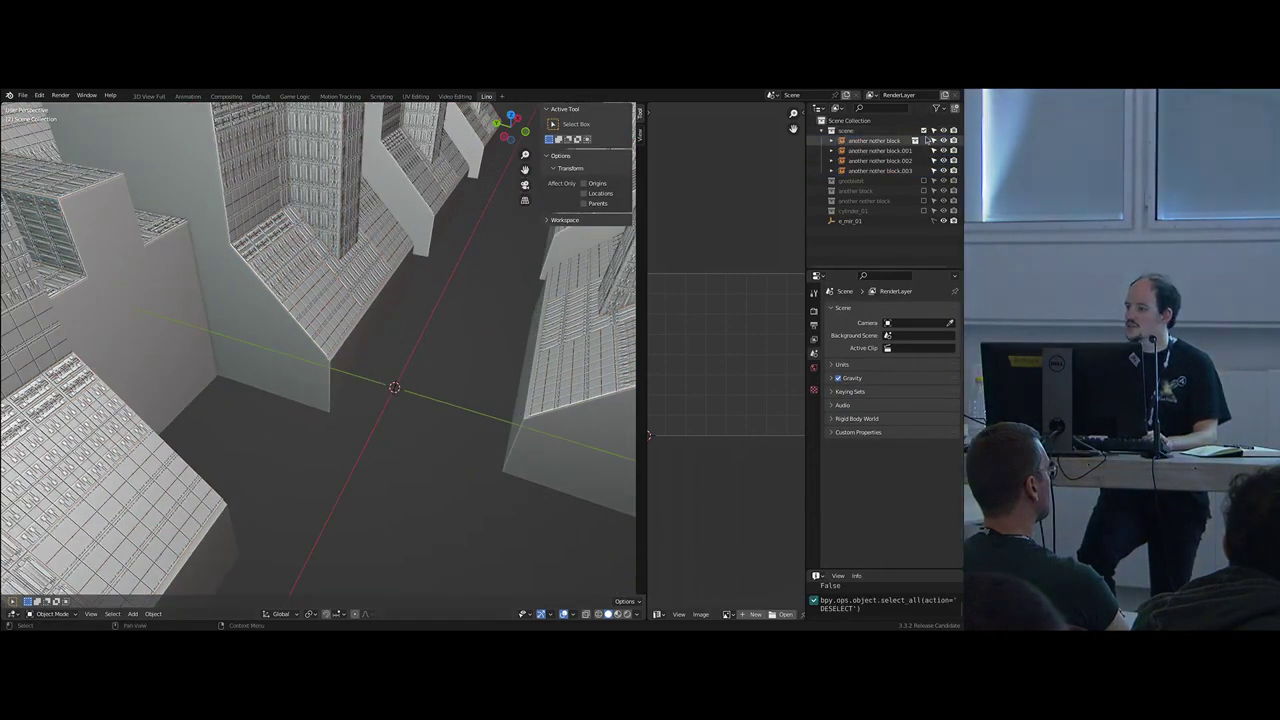
pyautogui.click(924, 131)
pyautogui.click(924, 161)
pyautogui.scroll(-4, 470, 378)
# - Add a collection instance of cylinder_01 with nothing else selected
pyautogui.moveTo(470, 378); pyautogui.dragTo(436, 343, button='middle')
pyautogui.hotkey('alt', 'a')
pyautogui.hotkey('shift', 'a')
pyautogui.moveTo(436, 343)
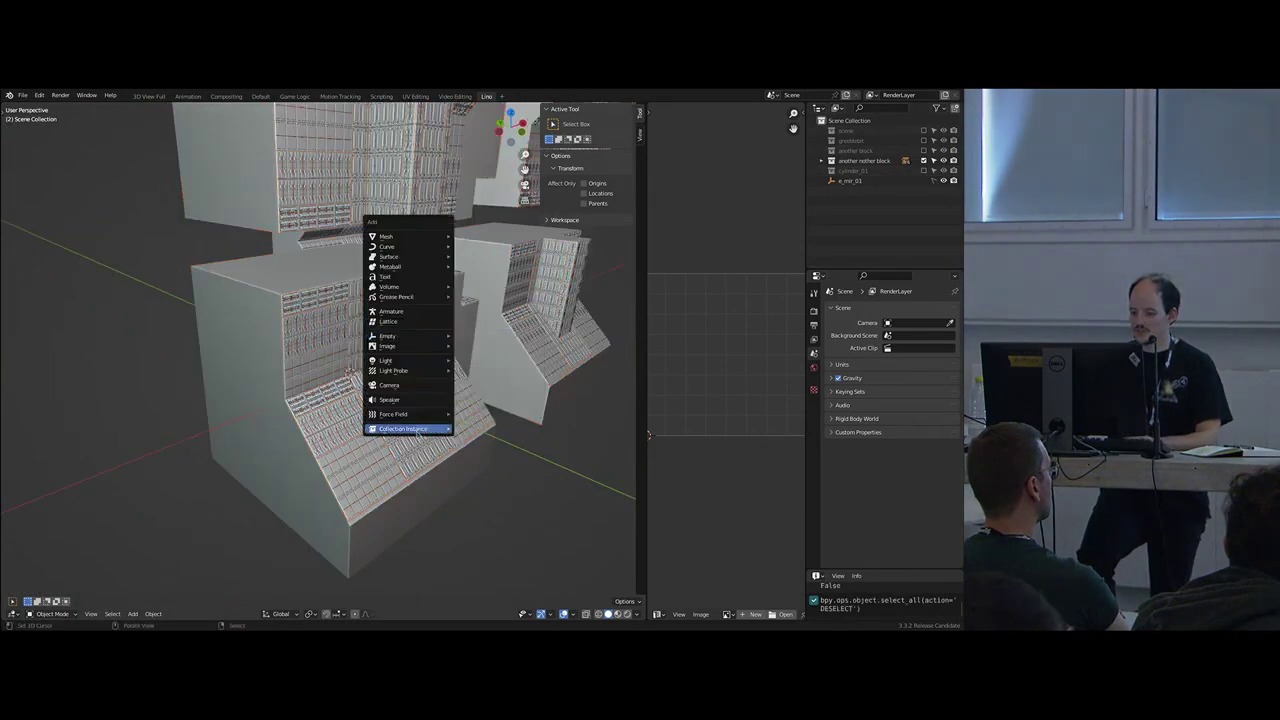
pyautogui.moveTo(440, 428)
pyautogui.click(484, 450)
# - Move the cylinder instance to about Y -44 and Z 30, and rotate it 90° about X to stand upright
pyautogui.moveTo(387, 387); pyautogui.dragTo(455, 400, button='middle')
pyautogui.press('g')
pyautogui.press('y')
pyautogui.click(557, 428)
pyautogui.moveTo(557, 428); pyautogui.dragTo(437, 411, button='middle')
pyautogui.press('g')
pyautogui.press('z')
pyautogui.click(416, 268)
pyautogui.write('rx')
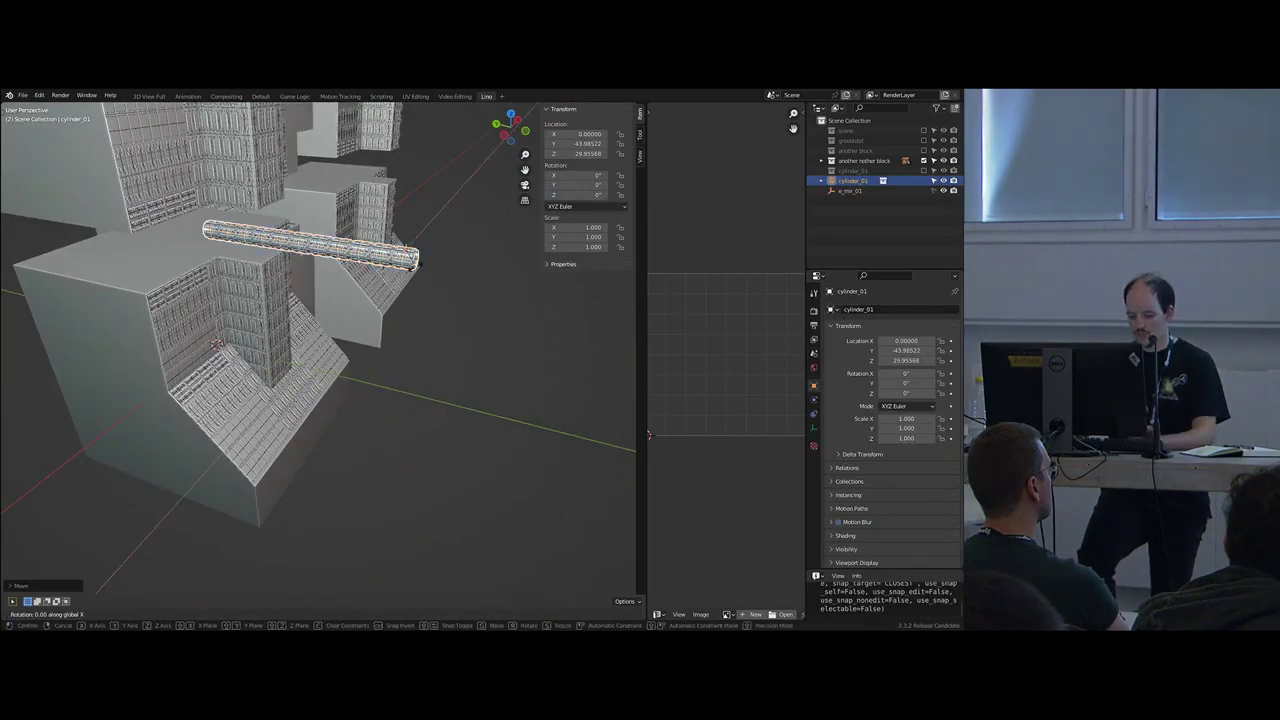
pyautogui.write('90')
pyautogui.press('Return')
# - Place the upright cylinder beside the block's central column at about X 11.1, Y -12.1 and Z 1.7
pyautogui.moveTo(503, 274); pyautogui.dragTo(513, 271, button='middle')
pyautogui.press('g')
pyautogui.click(436, 379)
pyautogui.moveTo(436, 379); pyautogui.dragTo(342, 332, button='middle')
pyautogui.press('g')
pyautogui.click(431, 349)
pyautogui.moveTo(431, 349); pyautogui.dragTo(393, 348, button='middle')
pyautogui.press('g')
pyautogui.click(484, 372)
pyautogui.press('g')
pyautogui.click(440, 361)
pyautogui.scroll(2, 440, 374)
pyautogui.moveTo(480, 400); pyautogui.dragTo(439, 446, button='middle')
pyautogui.press('g')
pyautogui.press('x')
pyautogui.click(440, 410)
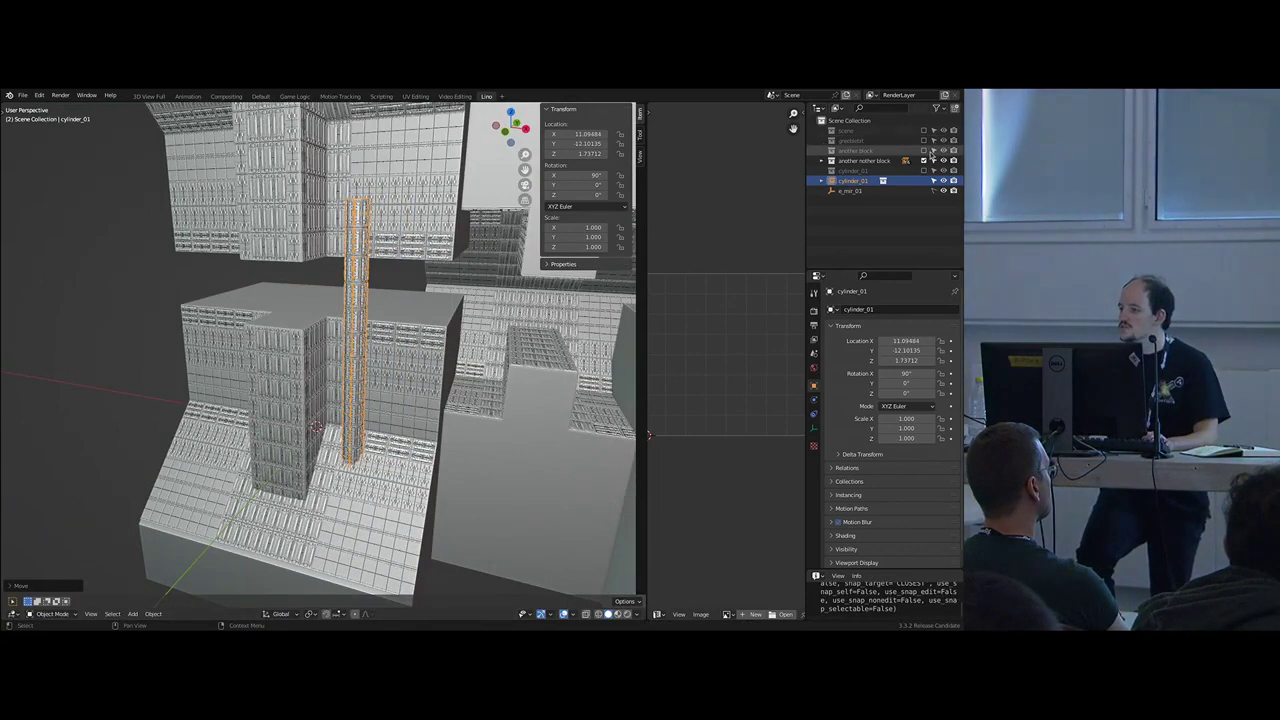
# - Enable the cylinder_01 collection and reorder it above the another block collection
pyautogui.click(925, 141)
pyautogui.click(925, 141)
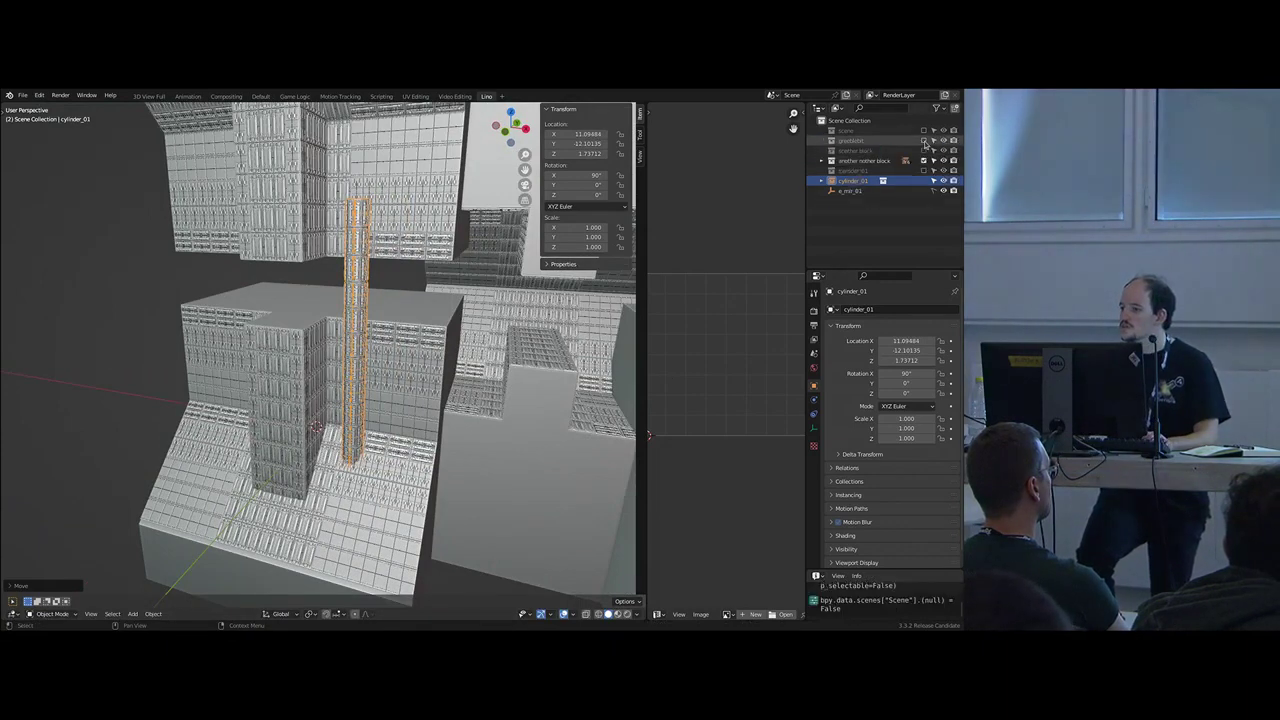
pyautogui.click(923, 170)
pyautogui.moveTo(881, 172); pyautogui.dragTo(876, 150)
# - Raise the Array.001 count of the source cylinder Cube.014 to 16 to lengthen all its instances
pyautogui.click(875, 161)
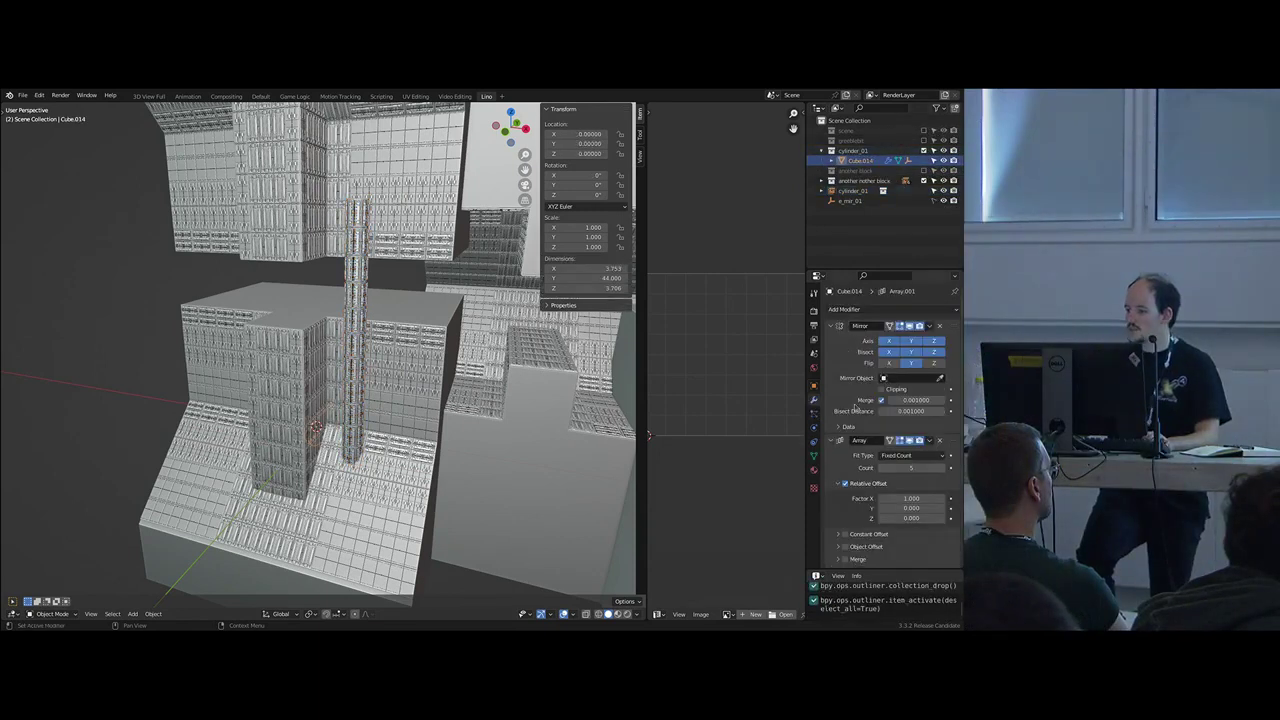
pyautogui.scroll(-6, 872, 455)
pyautogui.scroll(6, 930, 495)
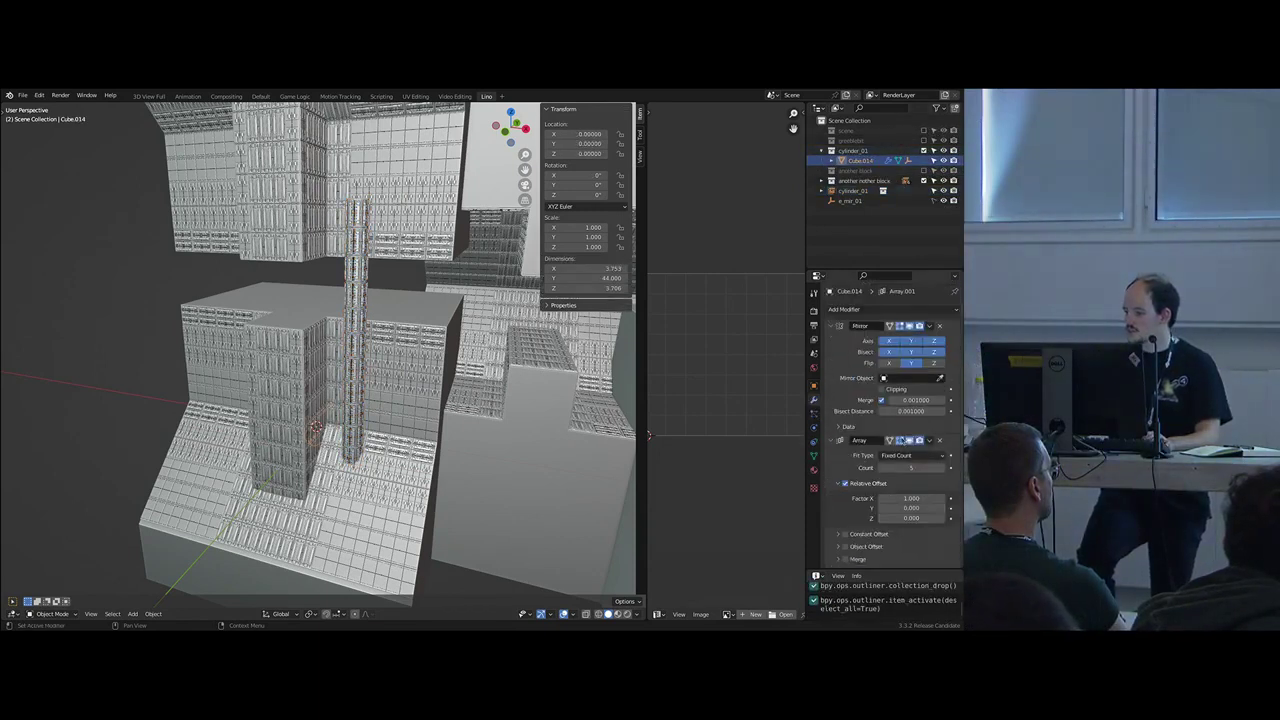
pyautogui.scroll(-5, 858, 455)
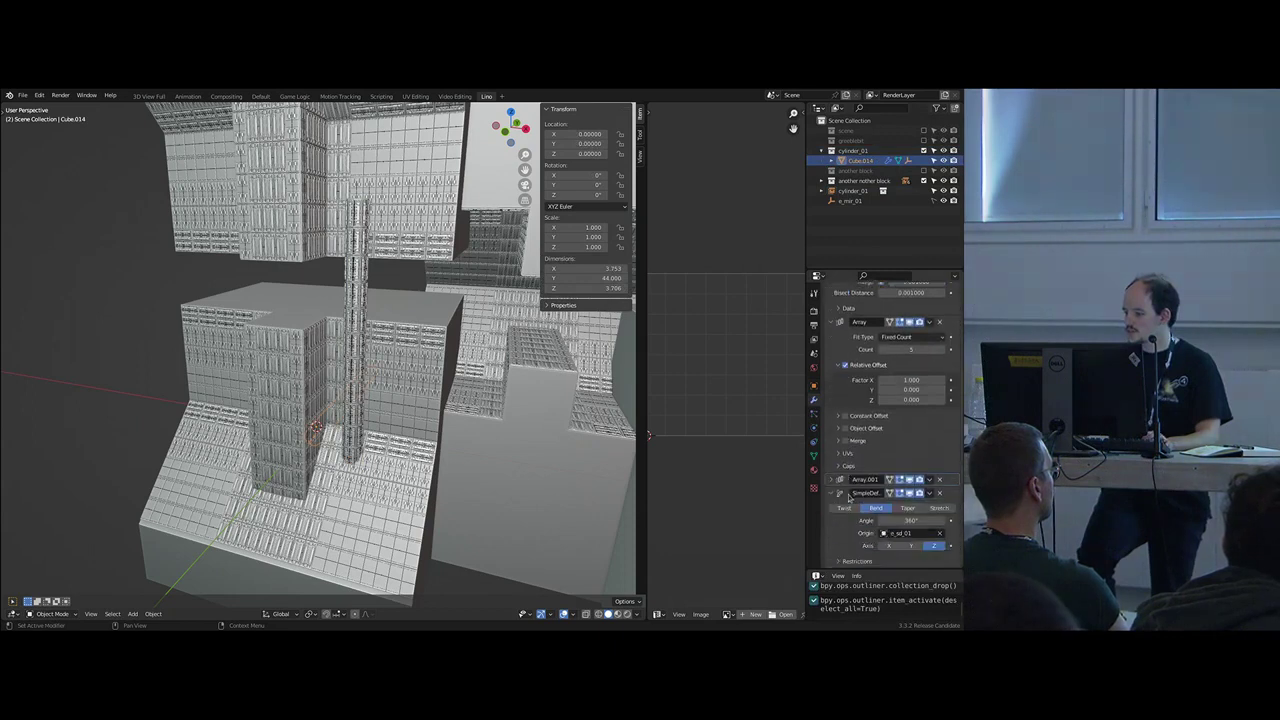
pyautogui.click(832, 480)
pyautogui.scroll(-2, 880, 465)
pyautogui.moveTo(918, 448); pyautogui.dragTo(942, 448)
pyautogui.scroll(-2, 345, 425)
pyautogui.moveTo(345, 425); pyautogui.dragTo(435, 430, button='middle')
pyautogui.click(942, 447)
# - Duplicate the upright cylinder instance about 6 units along X, and place a linked copy across the column at about X -12.9
pyautogui.rightClick(347, 405)
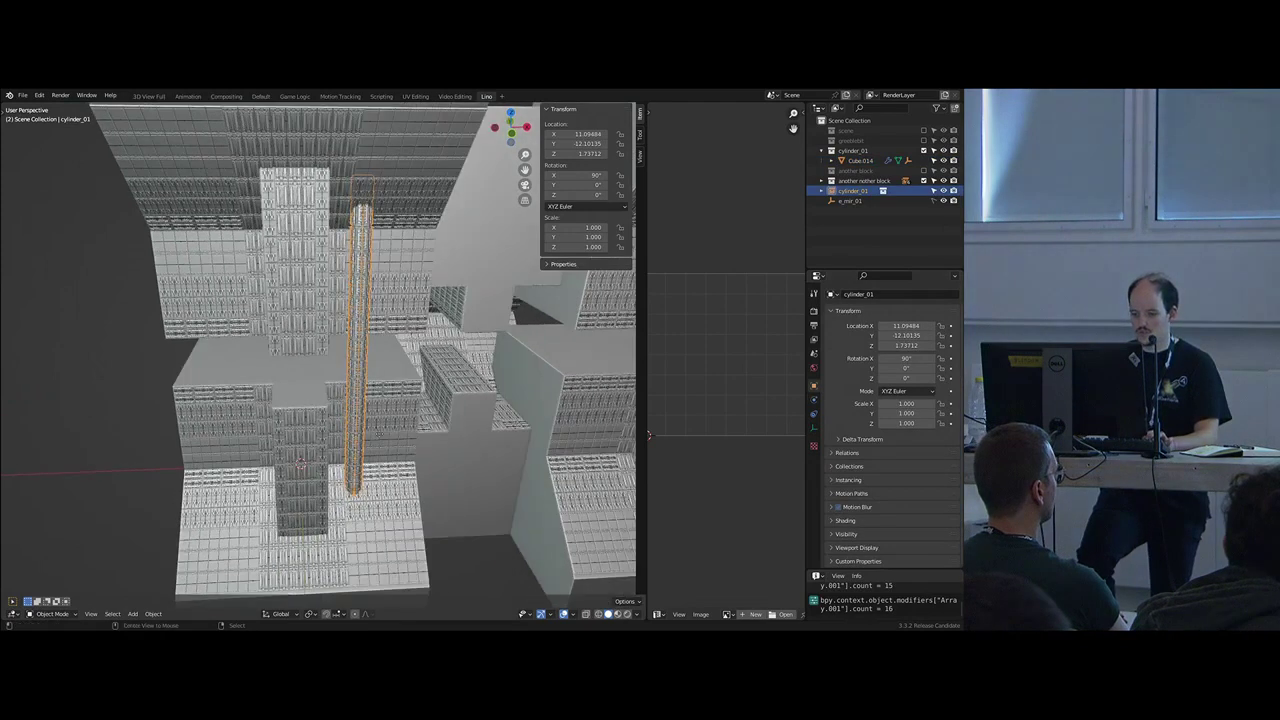
pyautogui.hotkey('shift', 'd')
pyautogui.press('x')
pyautogui.press('7')
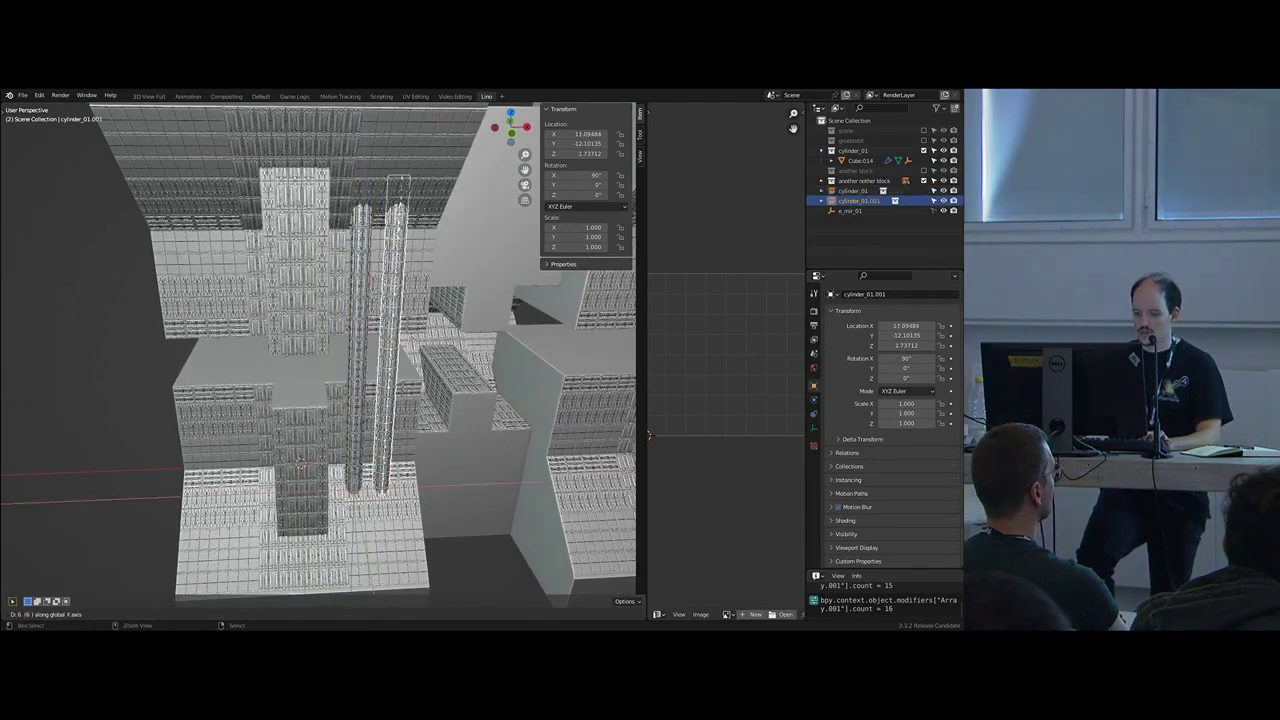
pyautogui.click(468, 429)
pyautogui.hotkey('alt', 'd')
pyautogui.press('x')
pyautogui.click(240, 490)
pyautogui.keyDown('shift'); pyautogui.moveTo(240, 490); pyautogui.dragTo(240, 518, button='middle'); pyautogui.keyUp('shift')
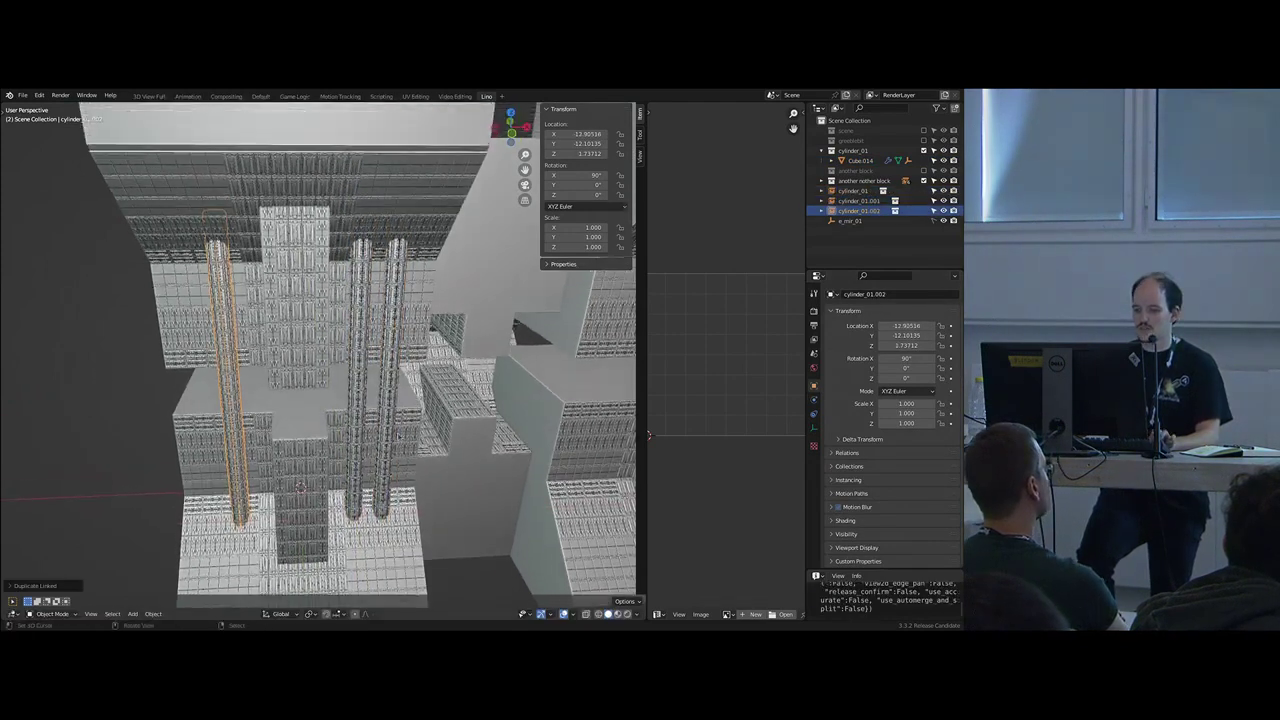
# - Make a linked duplicate of the inner upright cylinder in place and rotate it 90° about X
pyautogui.hotkey('alt', 'a')
pyautogui.rightClick(354, 452)
pyautogui.moveTo(354, 452); pyautogui.dragTo(382, 430, button='middle')
pyautogui.keyDown('shift'); pyautogui.moveTo(382, 430); pyautogui.dragTo(396, 330, button='middle'); pyautogui.keyUp('shift')
pyautogui.hotkey('alt', 'd')
pyautogui.rightClick(396, 320)
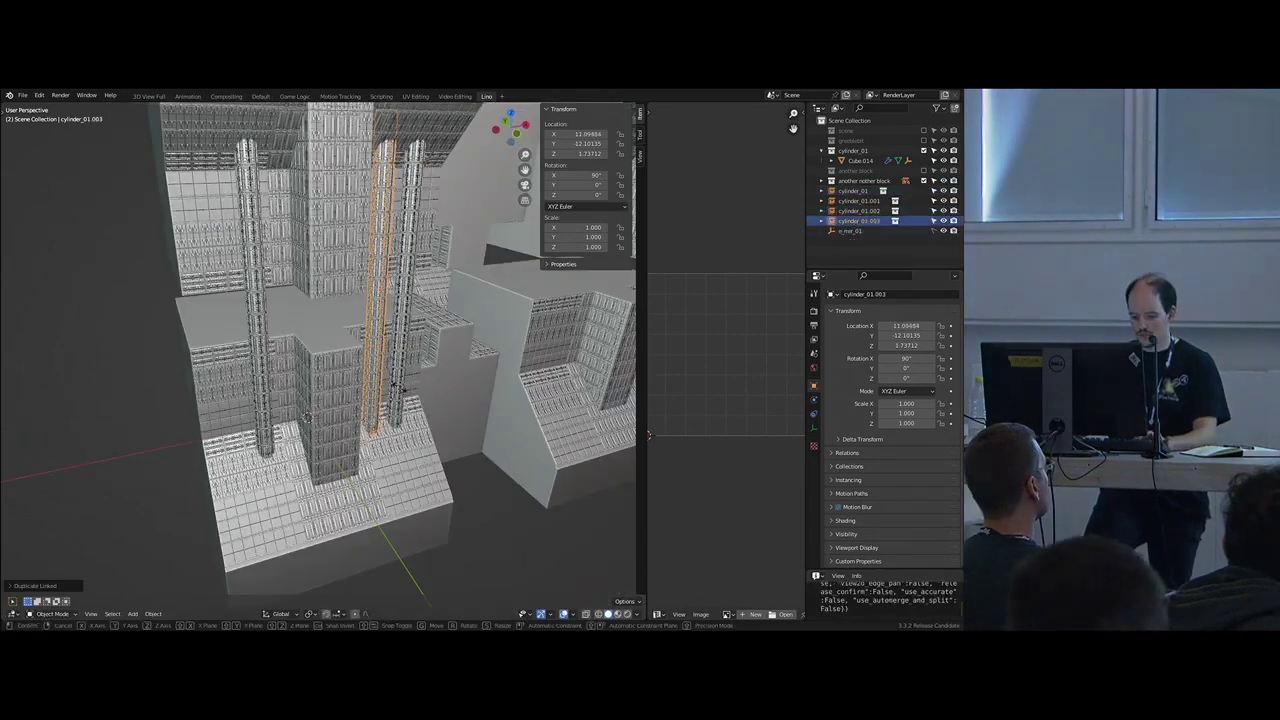
pyautogui.press('r')
pyautogui.press('x')
pyautogui.press('9')
pyautogui.press('0')
pyautogui.press('Return')
# - Move the duplicated cylinder up to the gap between the blocks and rotate it 90° about Z
pyautogui.moveTo(321, 454); pyautogui.dragTo(405, 424, button='middle')
pyautogui.press('g')
pyautogui.click(285, 308)
pyautogui.moveTo(285, 308)
pyautogui.mouseDown(button='middle')
pyautogui.moveTo(228, 322)
pyautogui.moveTo(310, 312)
pyautogui.mouseUp(button='middle')
pyautogui.press('g')
pyautogui.press('r')
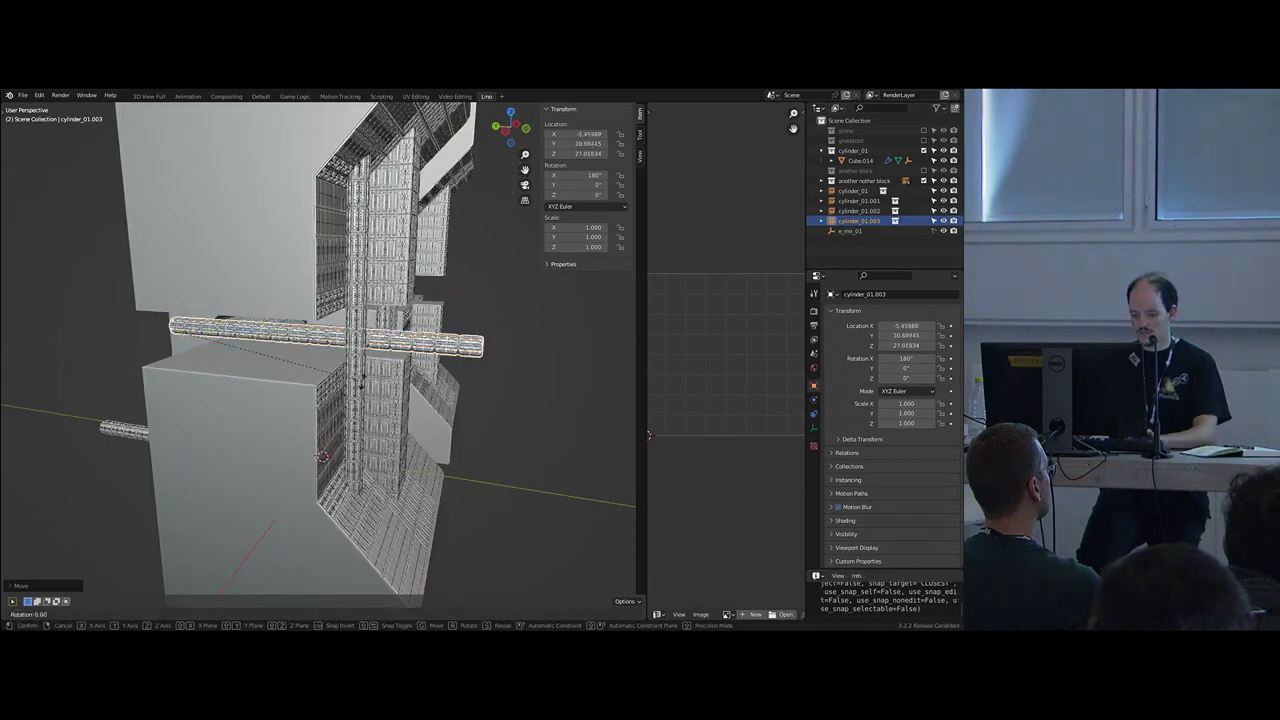
pyautogui.press('0')
pyautogui.press('Return')
# - Position the horizontal cylinder across the gap between the upper and lower blocks, behind the upright cylinders
pyautogui.moveTo(322, 456); pyautogui.dragTo(280, 430, button='middle')
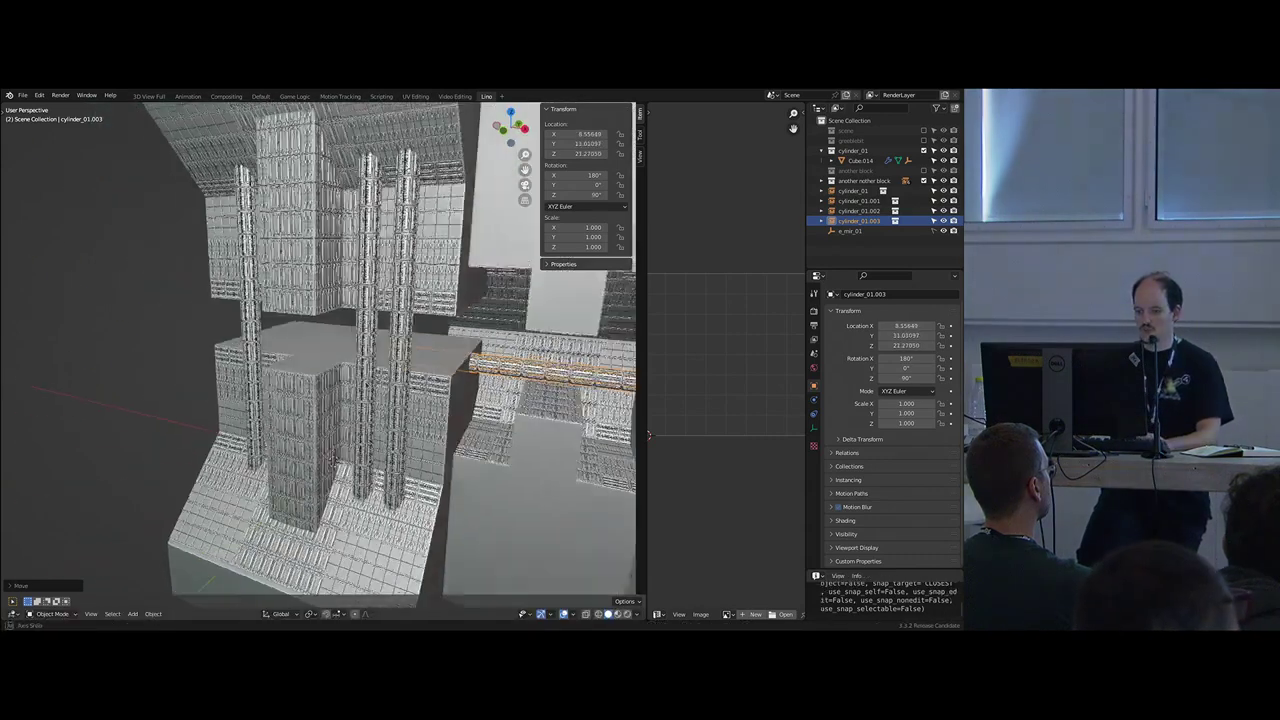
pyautogui.press('g')
pyautogui.click(318, 385)
pyautogui.moveTo(318, 385); pyautogui.dragTo(460, 375, button='middle')
pyautogui.press('g')
pyautogui.click(314, 374)
# - Add two linked duplicates of the horizontal cylinder, placing the last one at about Y 11.9 and Z 30.4
pyautogui.hotkey('alt', 'd')
pyautogui.press('y')
pyautogui.click(334, 363)
pyautogui.hotkey('alt', 'd')
pyautogui.hotkey('shift', 'x')
pyautogui.click(356, 350)
pyautogui.press('g')
pyautogui.press('y')
pyautogui.click(394, 361)
pyautogui.press('g')
pyautogui.press('z')
pyautogui.click(394, 340)
pyautogui.scroll(-5, 372, 352)
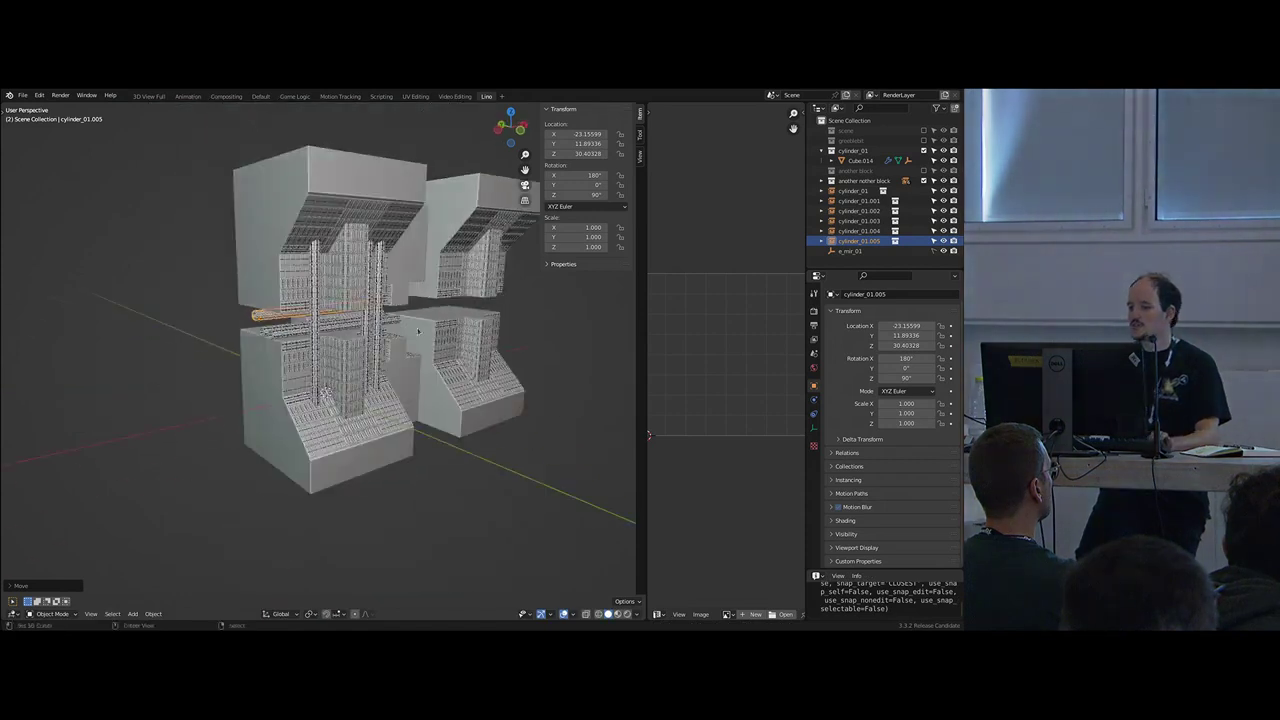
# - Exclude the another nother block collection, select all visible cylinders and move them into that collection
pyautogui.hotkey('alt', 'a')
pyautogui.click(924, 180)
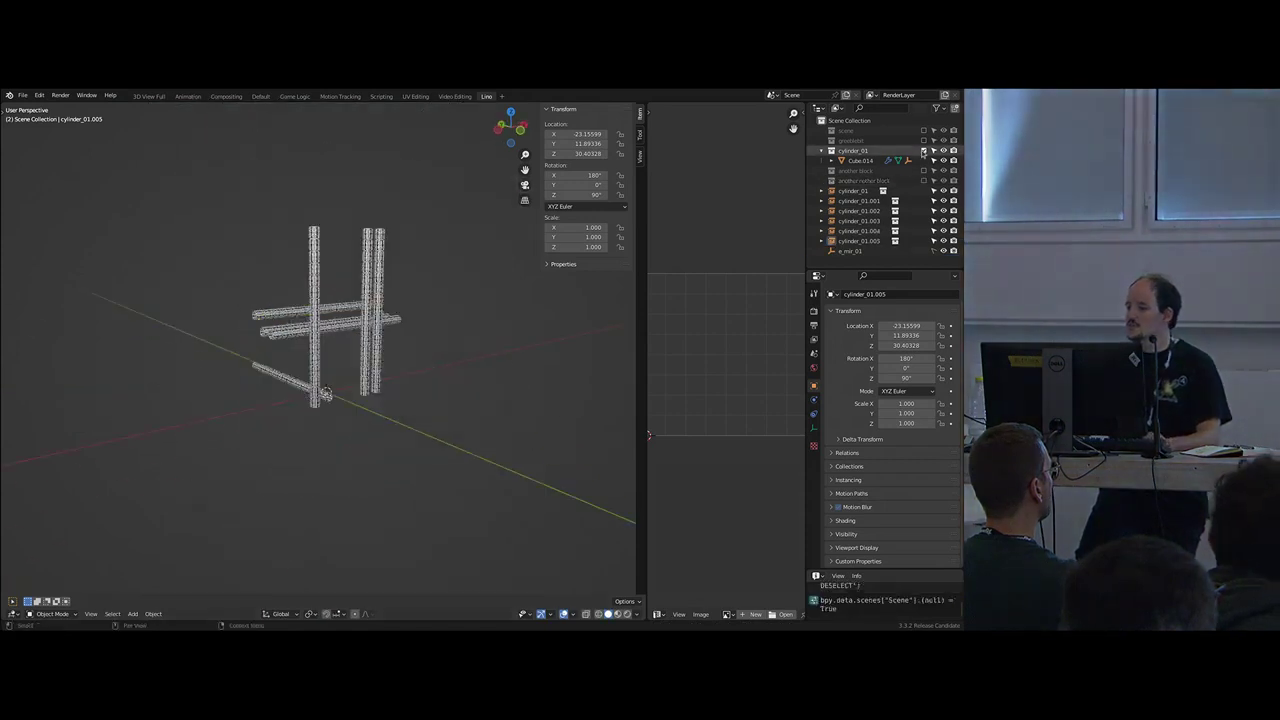
pyautogui.press('a')
pyautogui.press('m')
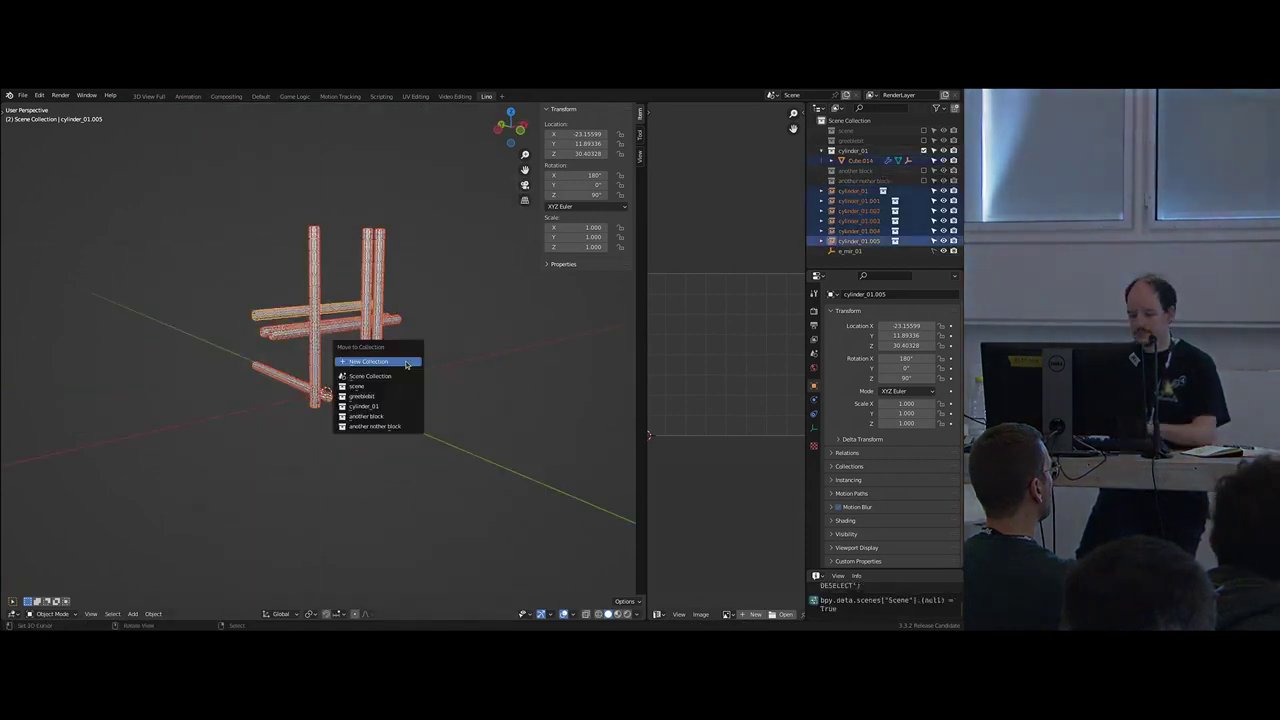
pyautogui.click(408, 427)
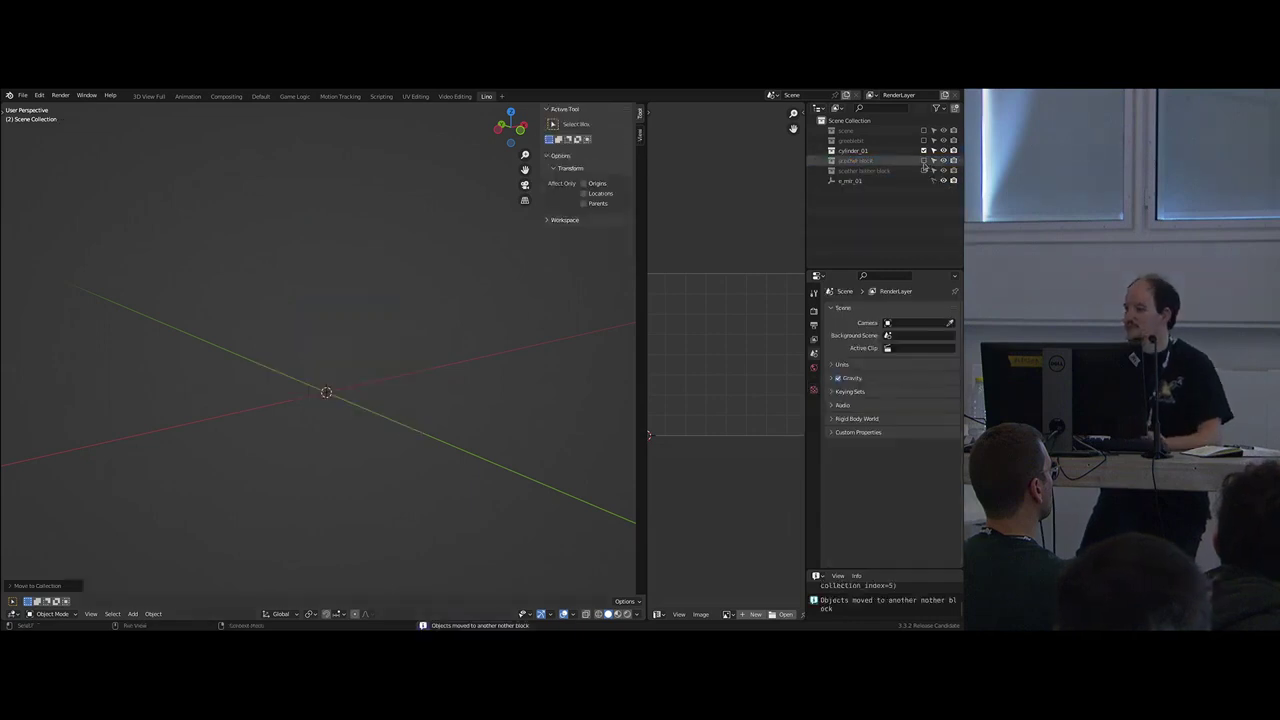
# - Enable the scene and another nother block collections and view the cylinders among the instanced blocks
pyautogui.click(924, 132)
pyautogui.moveTo(354, 335); pyautogui.dragTo(560, 277, button='middle')
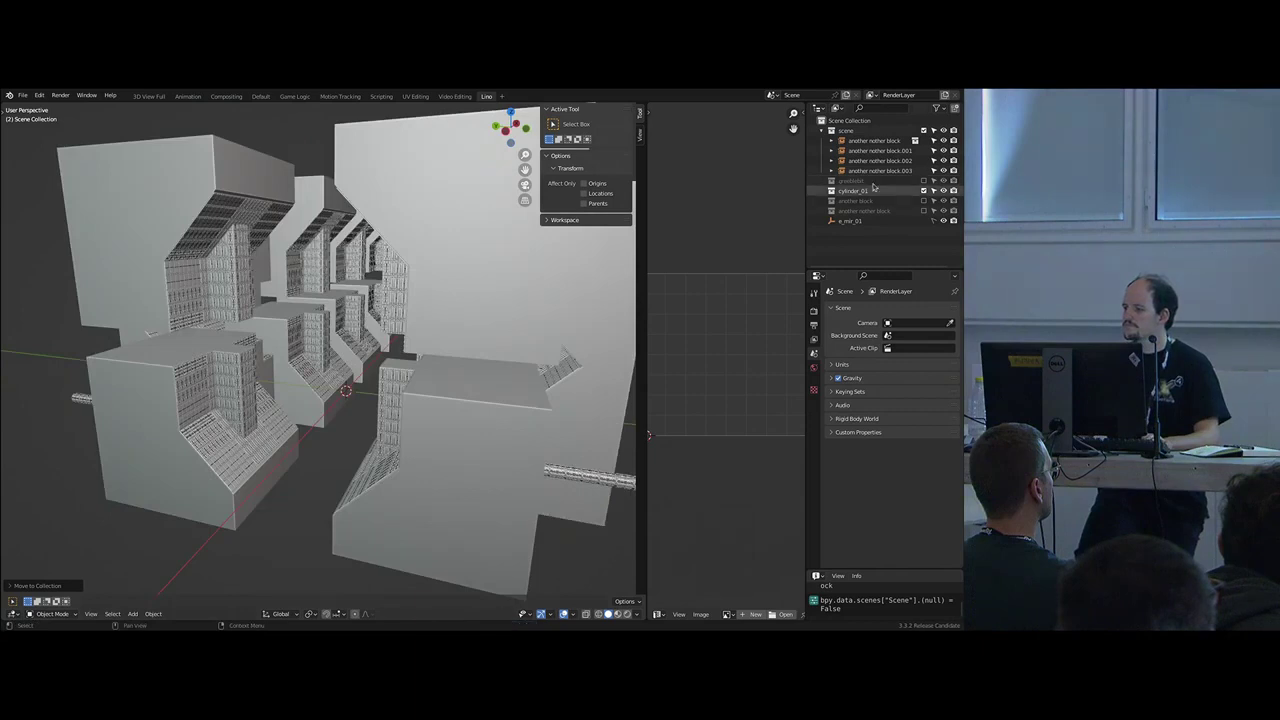
pyautogui.click(923, 211)
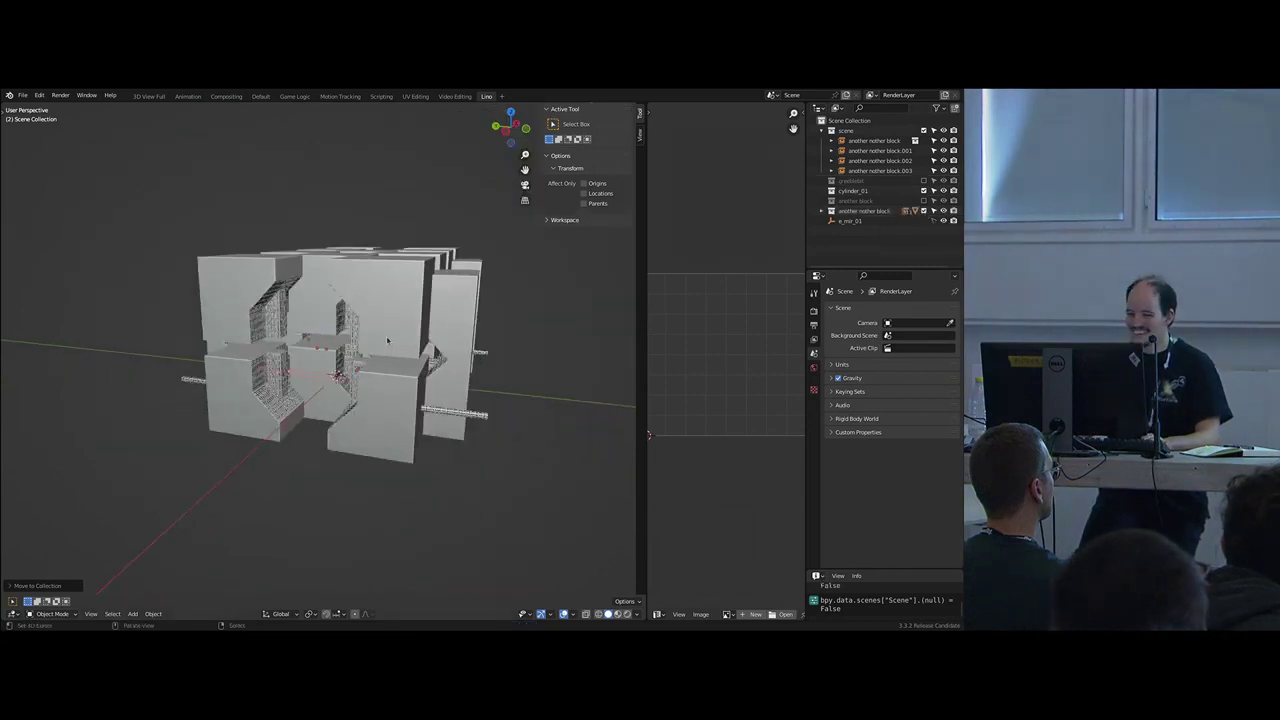
pyautogui.moveTo(367, 358); pyautogui.dragTo(385, 354, button='middle')
pyautogui.scroll(5, 385, 354)
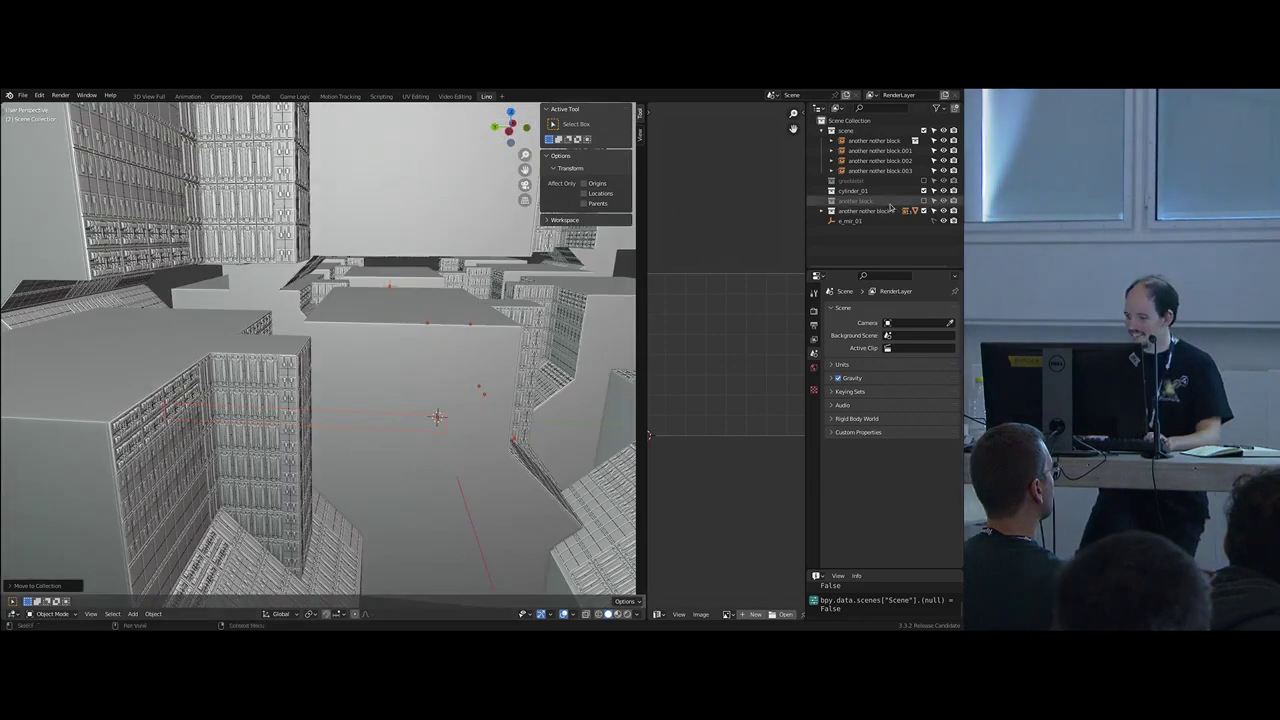
pyautogui.scroll(4, 339, 421)
pyautogui.moveTo(339, 421); pyautogui.dragTo(386, 363, button='middle')
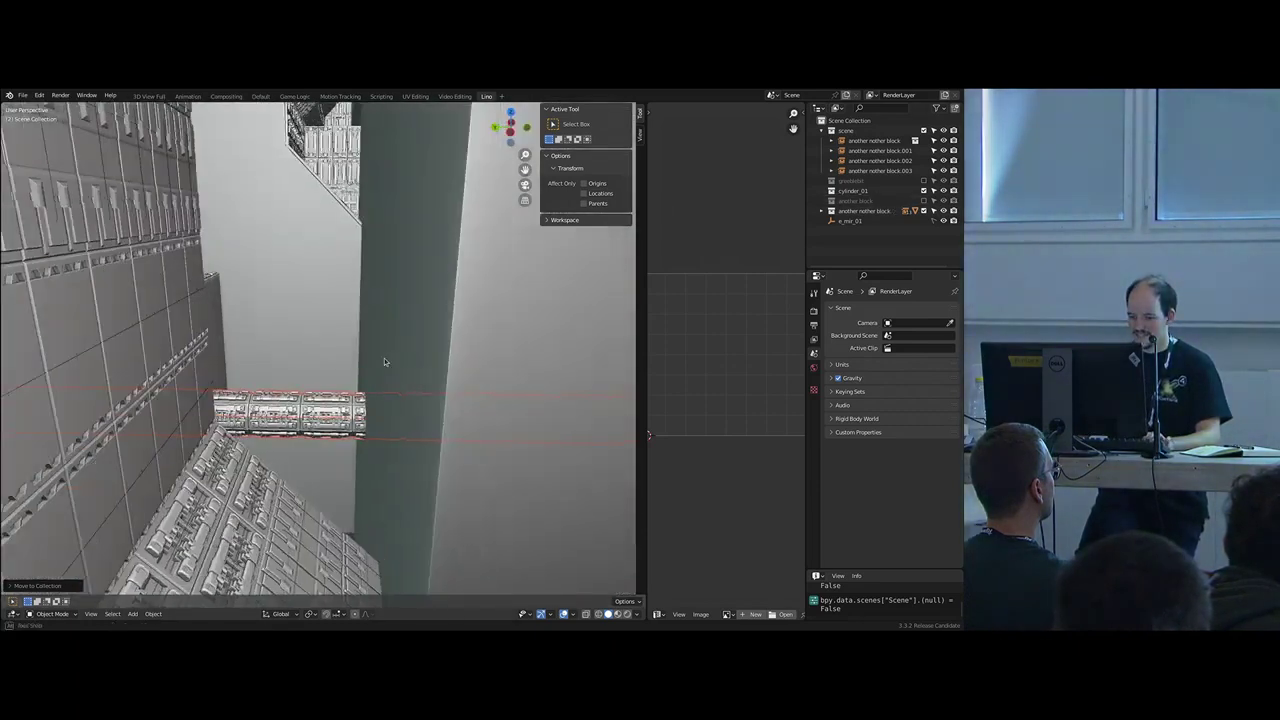
# - Select the stray source cylinder Cube.014, exclude the scene collection and move the mesh back into the cylinder_01 collection
pyautogui.scroll(2, 386, 363)
pyautogui.rightClick(337, 427)
pyautogui.press('KP_Decimal')
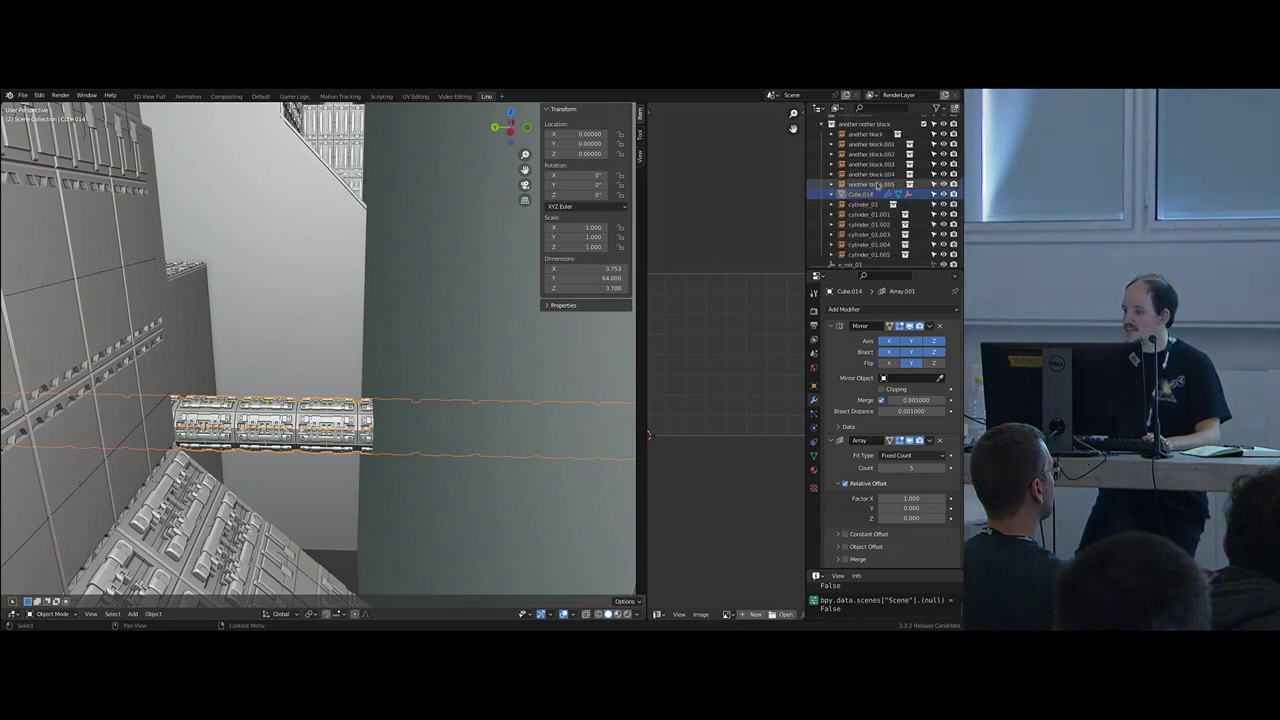
pyautogui.scroll(1, 877, 186)
pyautogui.scroll(-6, 480, 279)
pyautogui.moveTo(480, 279); pyautogui.dragTo(415, 292, button='middle')
pyautogui.scroll(4, 880, 126)
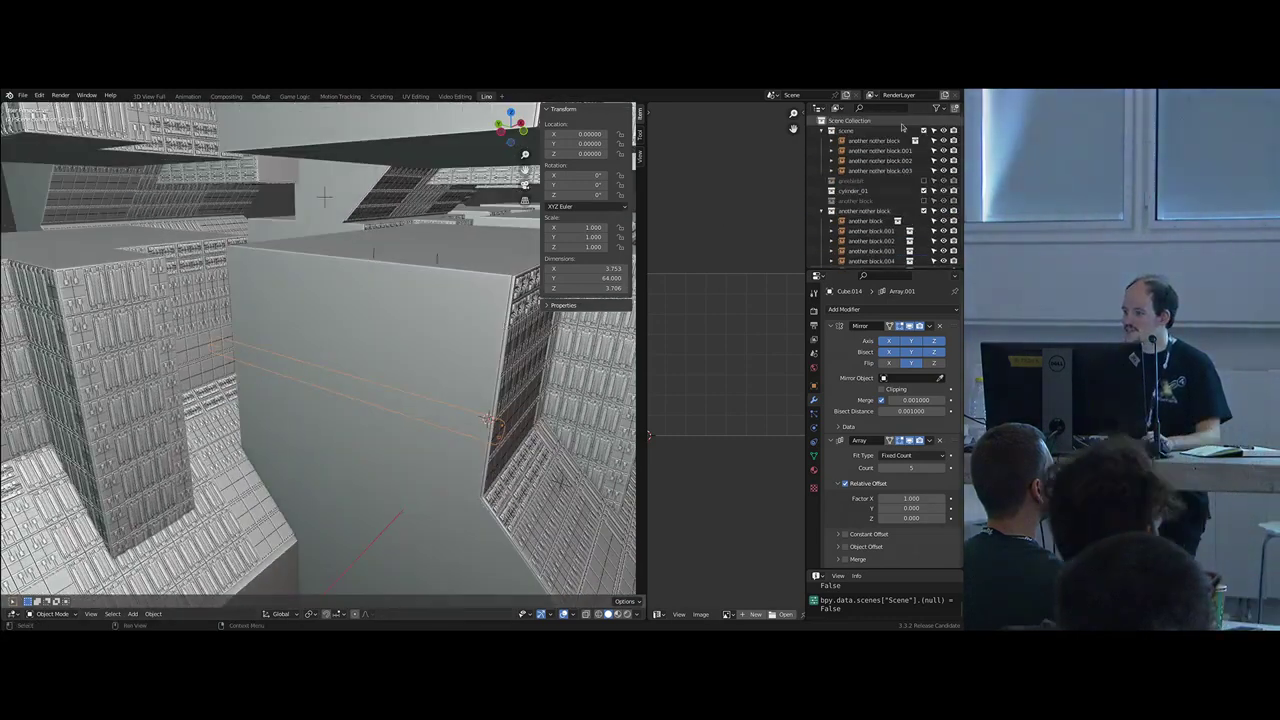
pyautogui.click(924, 131)
pyautogui.scroll(-6, 240, 348)
pyautogui.moveTo(240, 348); pyautogui.dragTo(425, 346, button='middle')
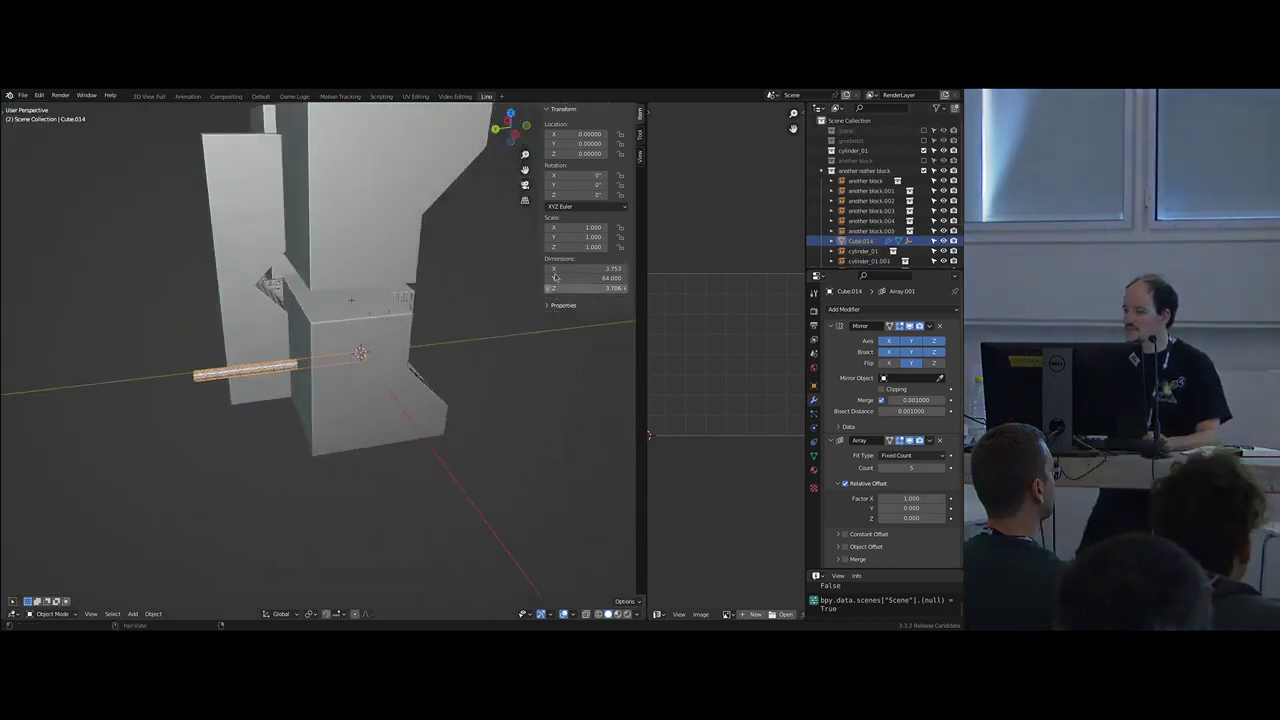
pyautogui.press('m')
pyautogui.click(196, 341)
pyautogui.moveTo(220, 345); pyautogui.dragTo(150, 370, button='middle')
pyautogui.hotkey('alt', 'a')
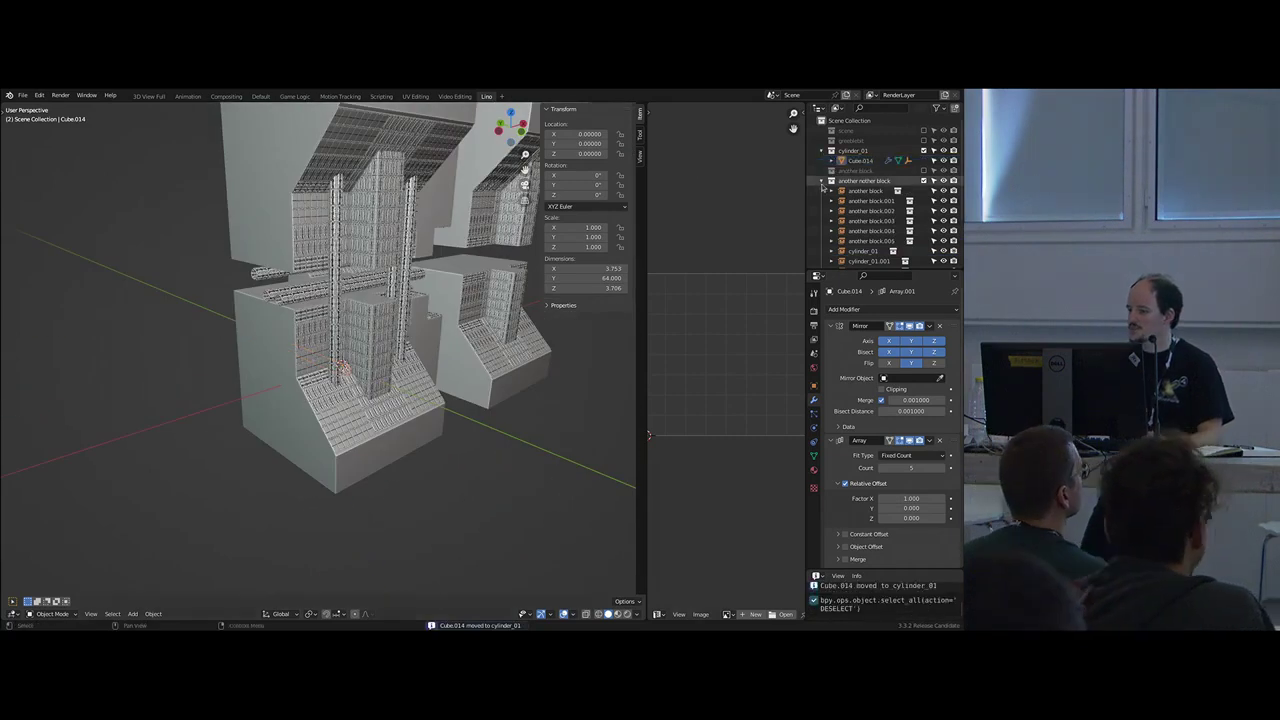
# - Collapse the another nother block collection and duplicate the selected horizontal cylinders about 61.6 along X toward the neighbouring blocks
pyautogui.click(822, 181)
pyautogui.moveTo(420, 300); pyautogui.dragTo(385, 292, button='middle')
pyautogui.rightClick(308, 310)
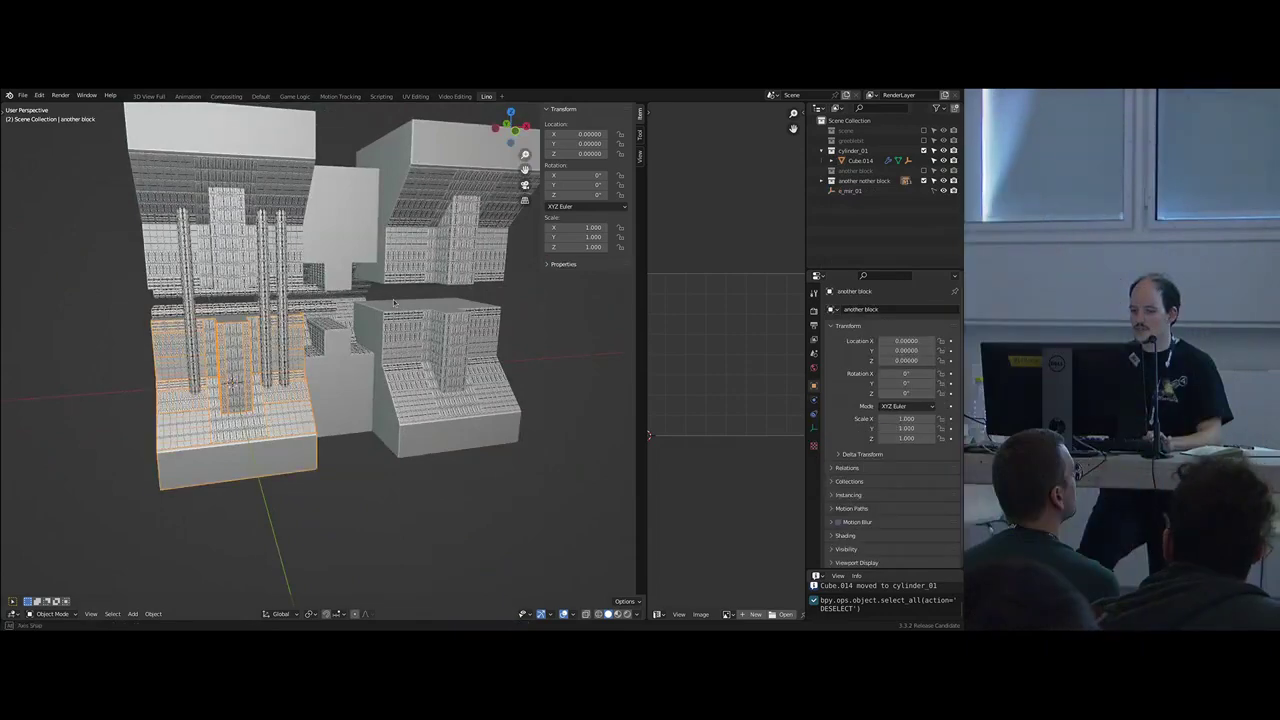
pyautogui.rightClick(312, 307)
pyautogui.scroll(4, 347, 299)
pyautogui.keyDown('shift'); pyautogui.rightClick(342, 233); pyautogui.keyUp('shift')
pyautogui.moveTo(342, 233); pyautogui.dragTo(298, 293, button='middle')
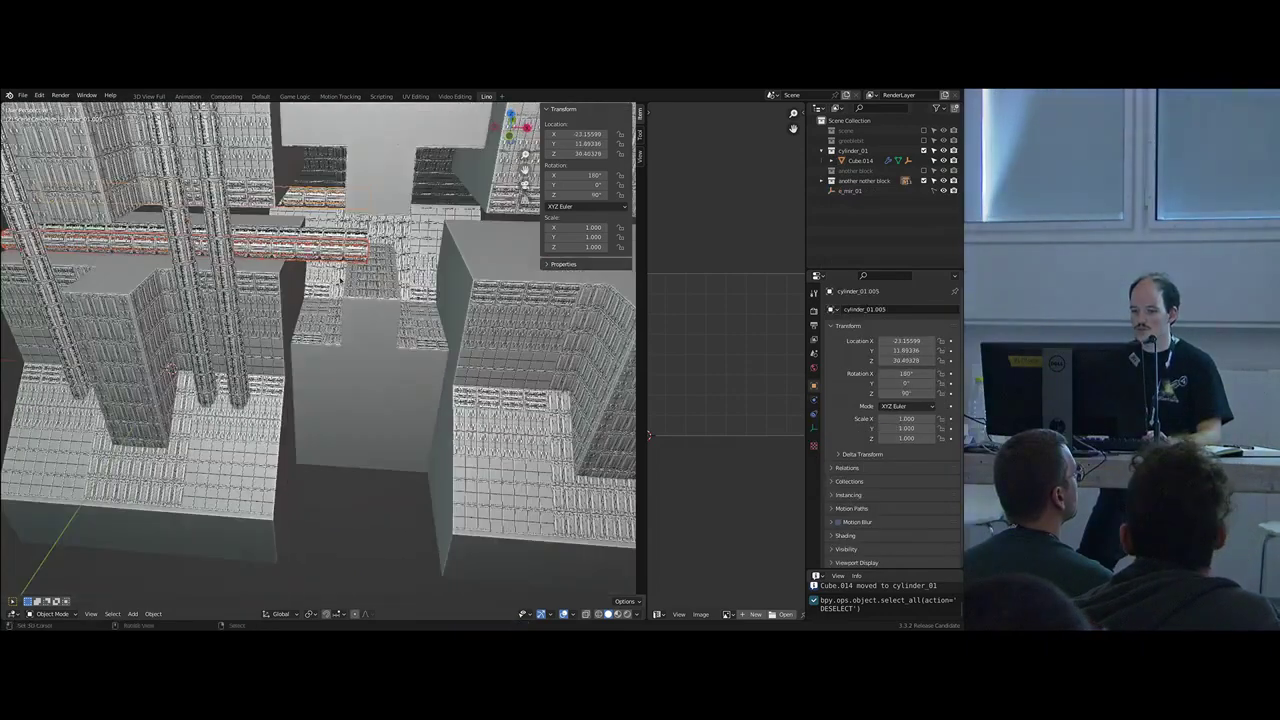
pyautogui.scroll(-3, 298, 293)
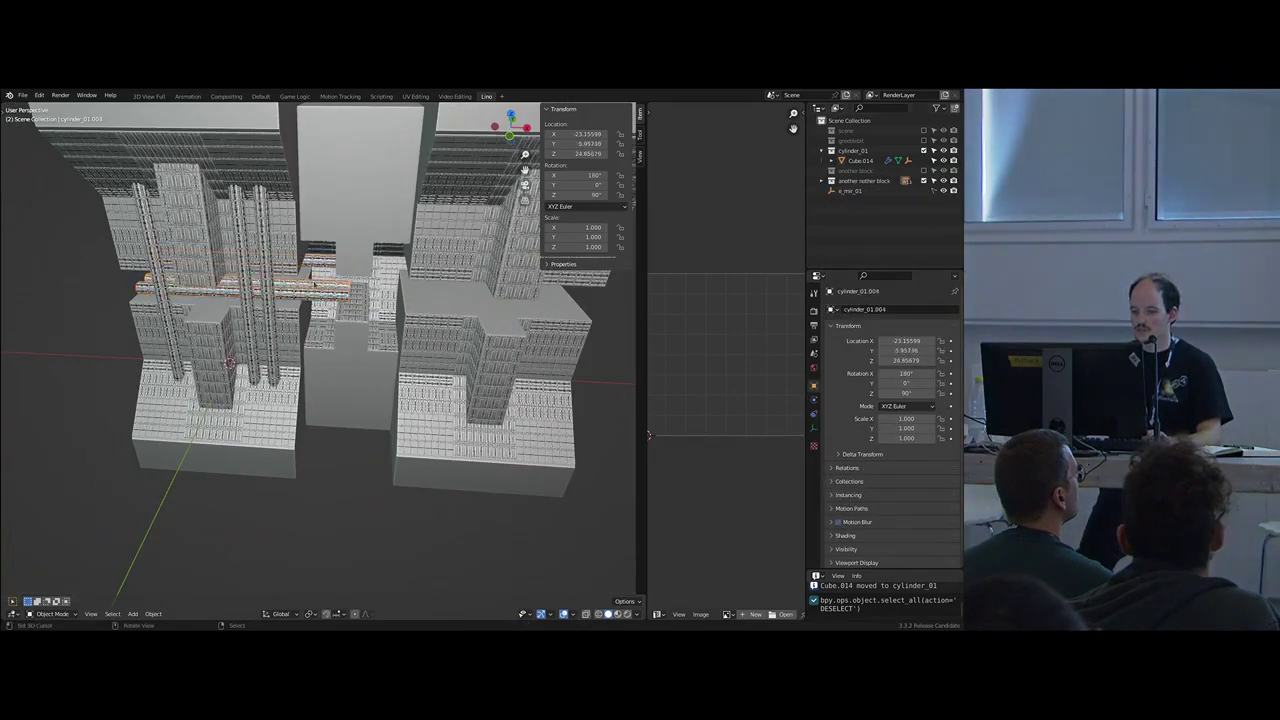
pyautogui.hotkey('shift', 'd')
pyautogui.press('x')
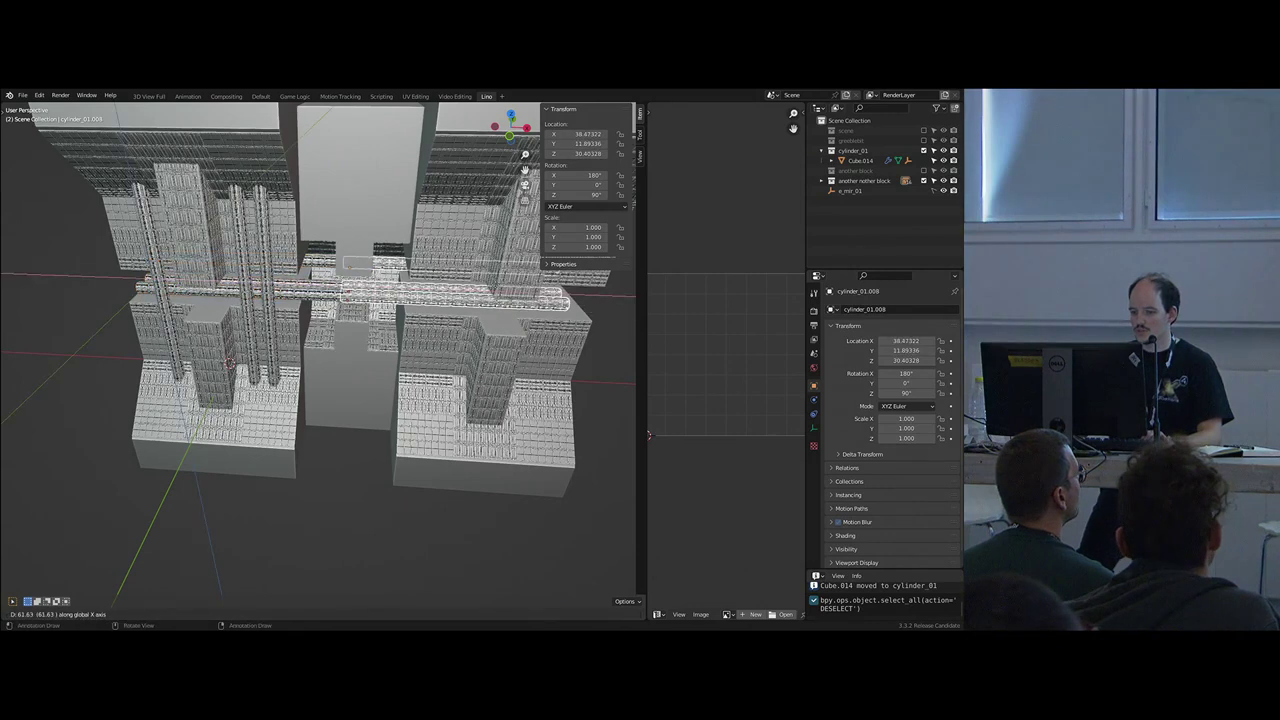
pyautogui.click(522, 300)
# - Add two linked duplicates of a vertical cylinder along X beside the far block, the last at about X 81.4
pyautogui.hotkey('alt', 'a')
pyautogui.hotkey('alt', 'd')
pyautogui.press('x')
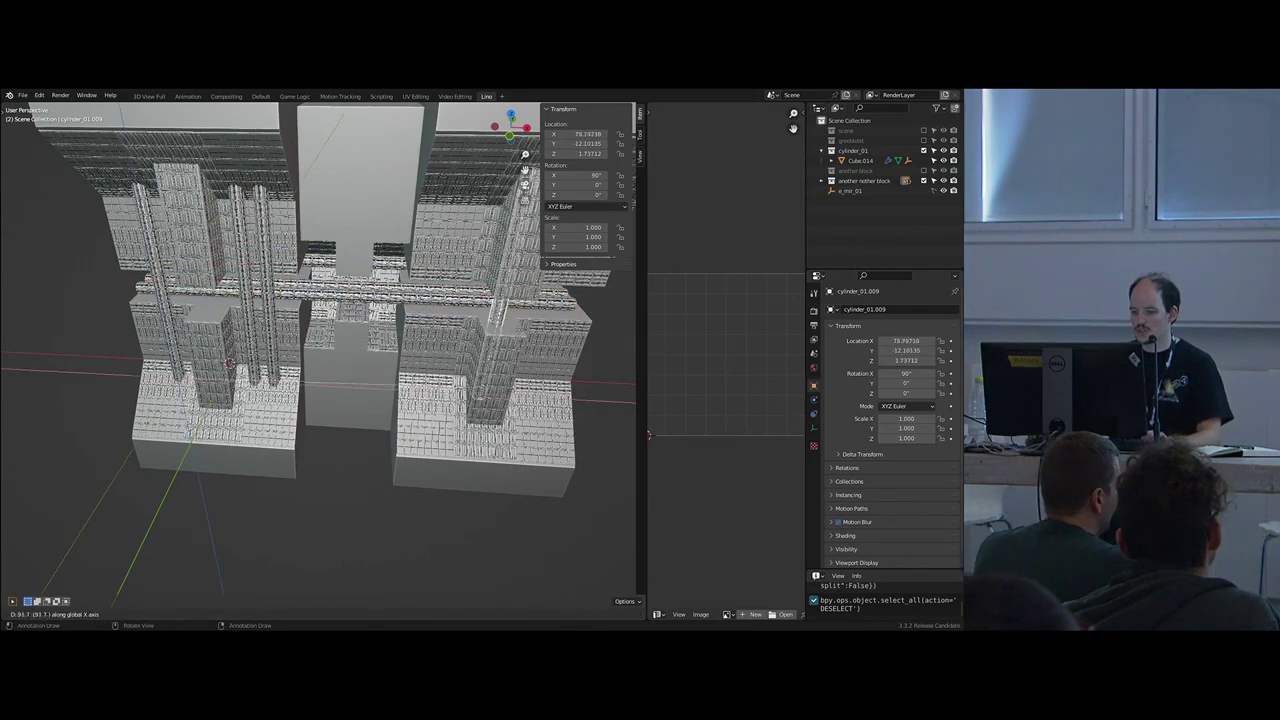
pyautogui.click(494, 310)
pyautogui.hotkey('alt', 'd')
pyautogui.press('x')
pyautogui.click(507, 311)
pyautogui.hotkey('alt', 'a')
# - Exclude the another nother block collection and leave only the cylinder_01 collection enabled
pyautogui.scroll(-4, 420, 350)
pyautogui.moveTo(285, 395); pyautogui.dragTo(349, 369, button='middle')
pyautogui.scroll(4, 308, 397)
pyautogui.scroll(-5, 338, 378)
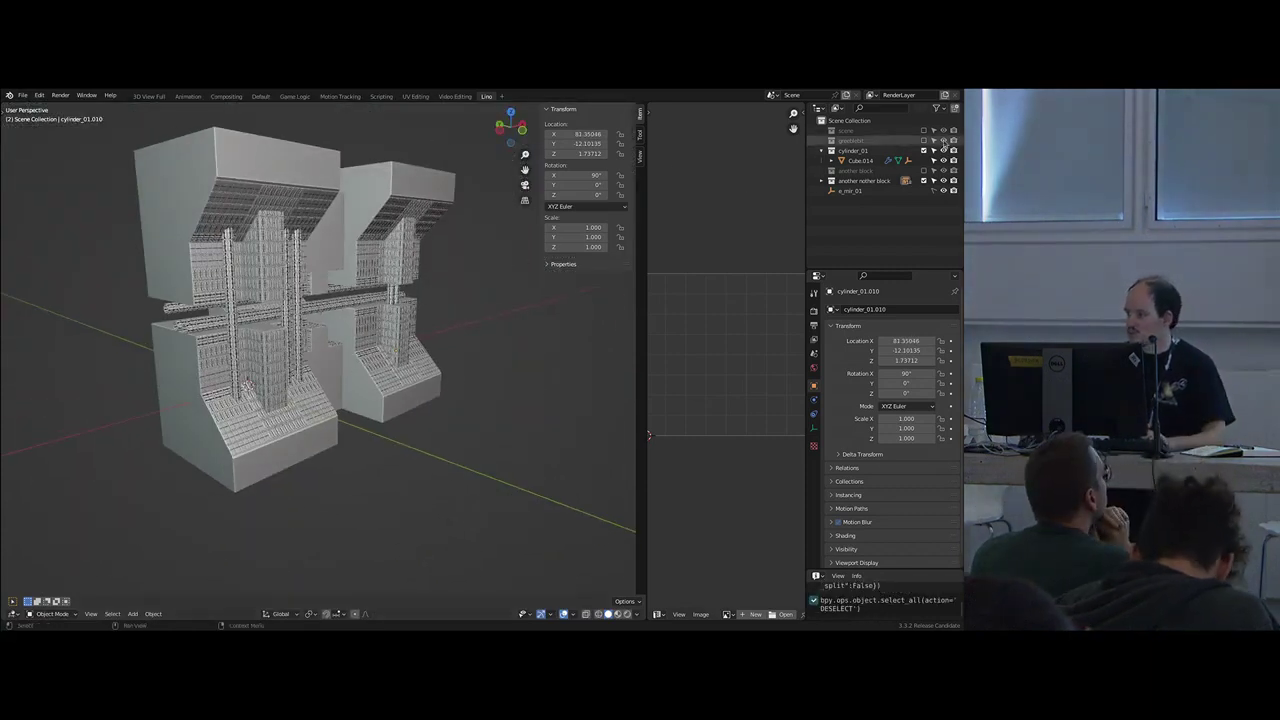
pyautogui.click(924, 151)
pyautogui.scroll(3, 550, 275)
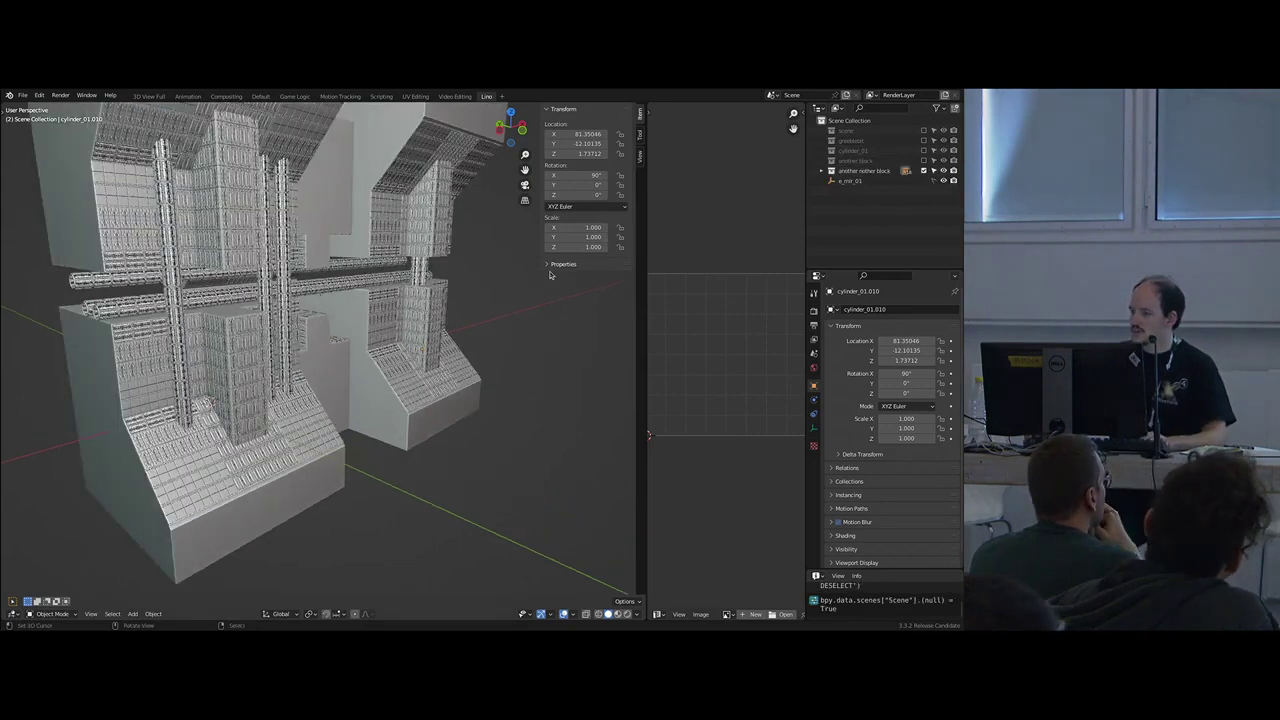
pyautogui.click(924, 170)
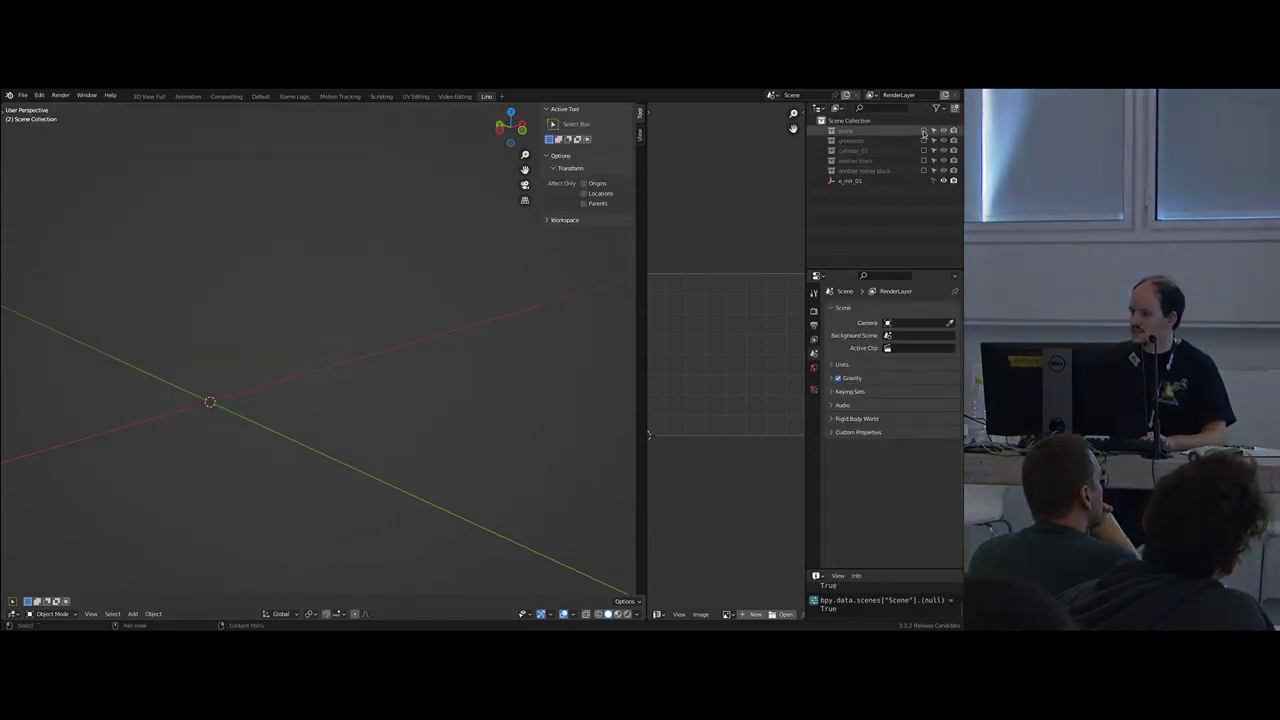
pyautogui.click(924, 150)
pyautogui.click(924, 150)
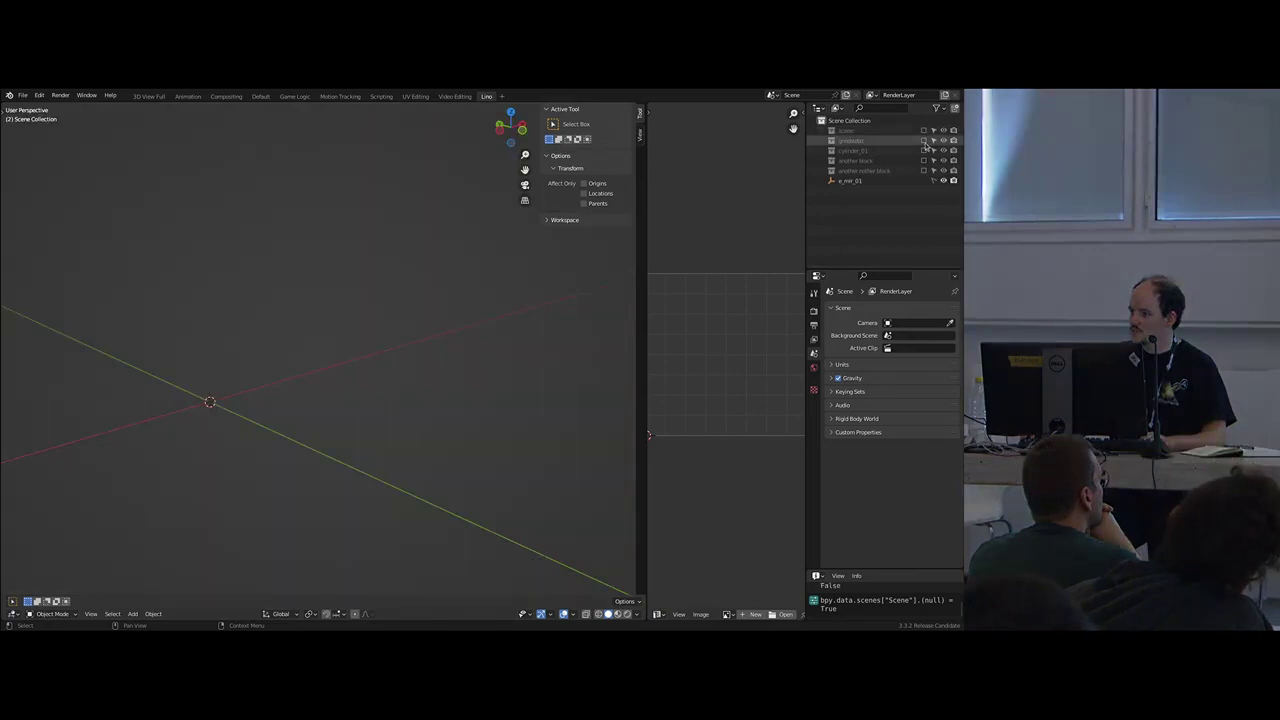
pyautogui.click(924, 151)
# - Duplicate the cylinder_01 collection with its cylinder mesh and exclude the original collection
pyautogui.moveTo(257, 354); pyautogui.dragTo(317, 329, button='middle')
pyautogui.scroll(3, 317, 329)
pyautogui.rightClick(264, 393)
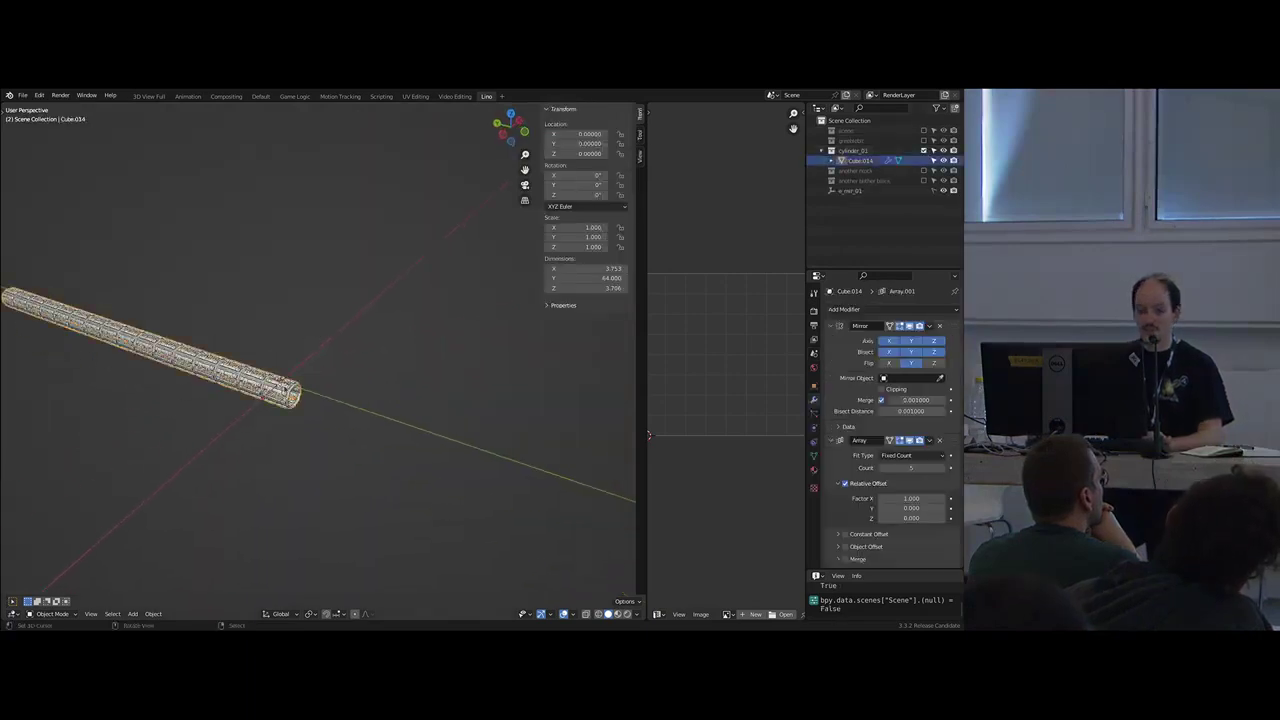
pyautogui.click(819, 150)
pyautogui.rightClick(819, 150)
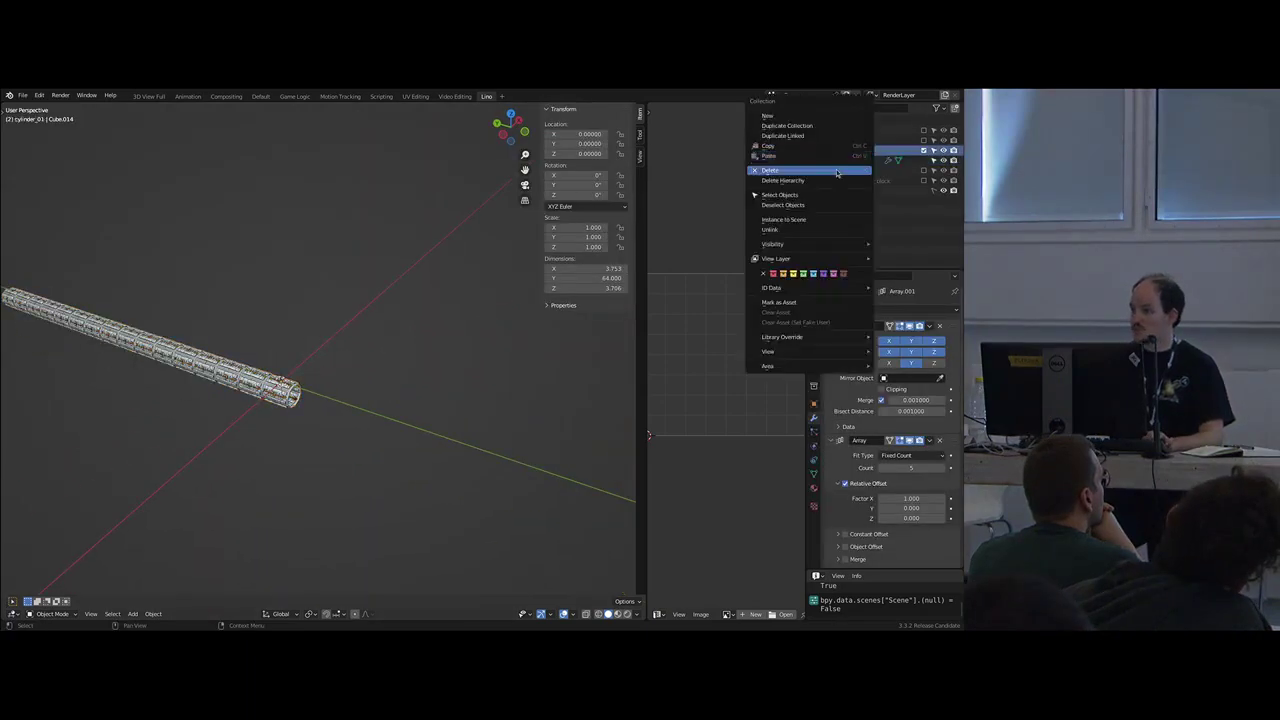
pyautogui.click(795, 125)
pyautogui.click(922, 151)
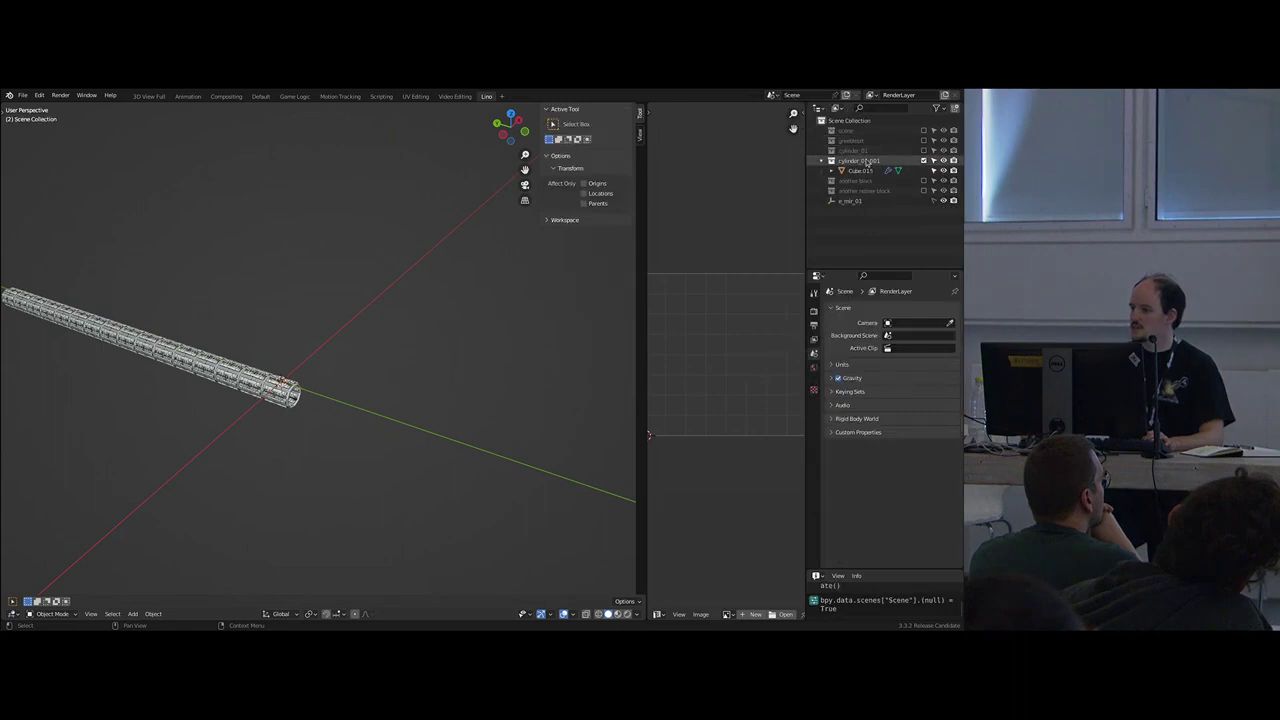
# - Rename the duplicated collection sphere_01
pyautogui.doubleClick(858, 160)
pyautogui.write('sphere_01')
pyautogui.press('Return')
# - Select the cylinder mesh in sphere_01 and collapse its Mirror, Array and Array.001 modifiers
pyautogui.rightClick(285, 389)
pyautogui.moveTo(285, 389); pyautogui.dragTo(423, 397, button='middle')
pyautogui.click(831, 326)
pyautogui.scroll(2, 423, 397)
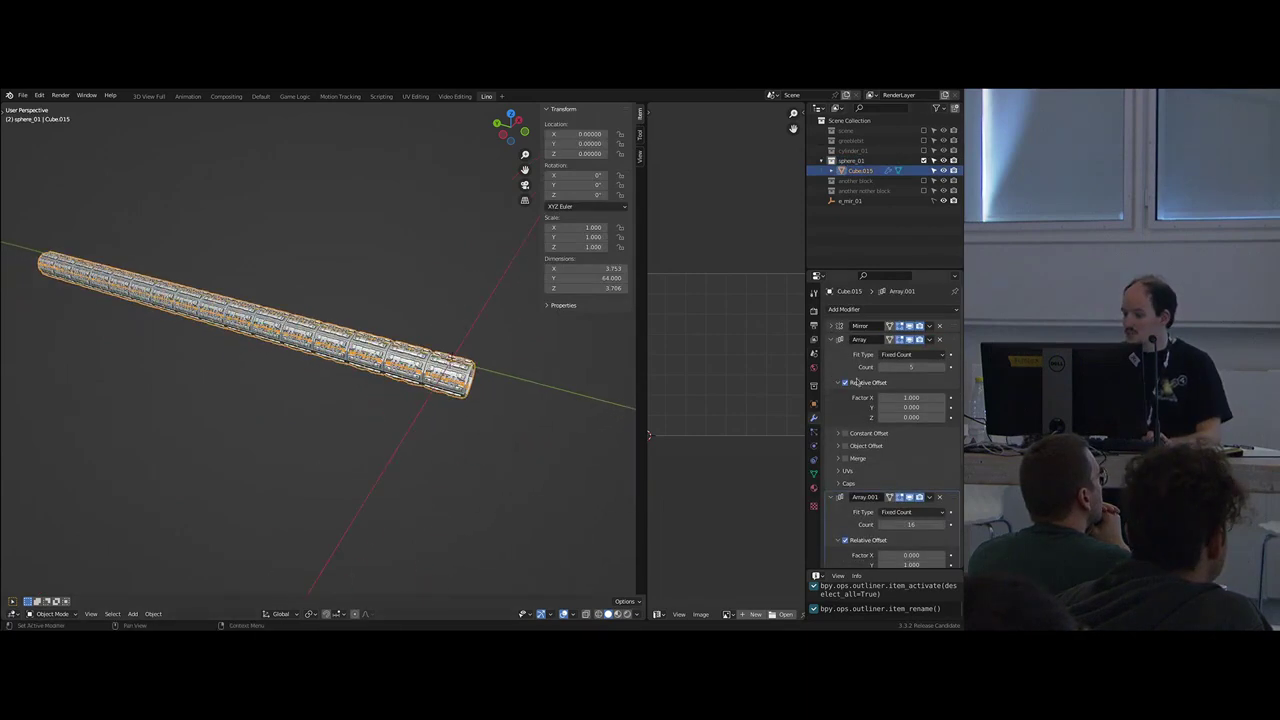
pyautogui.click(831, 339)
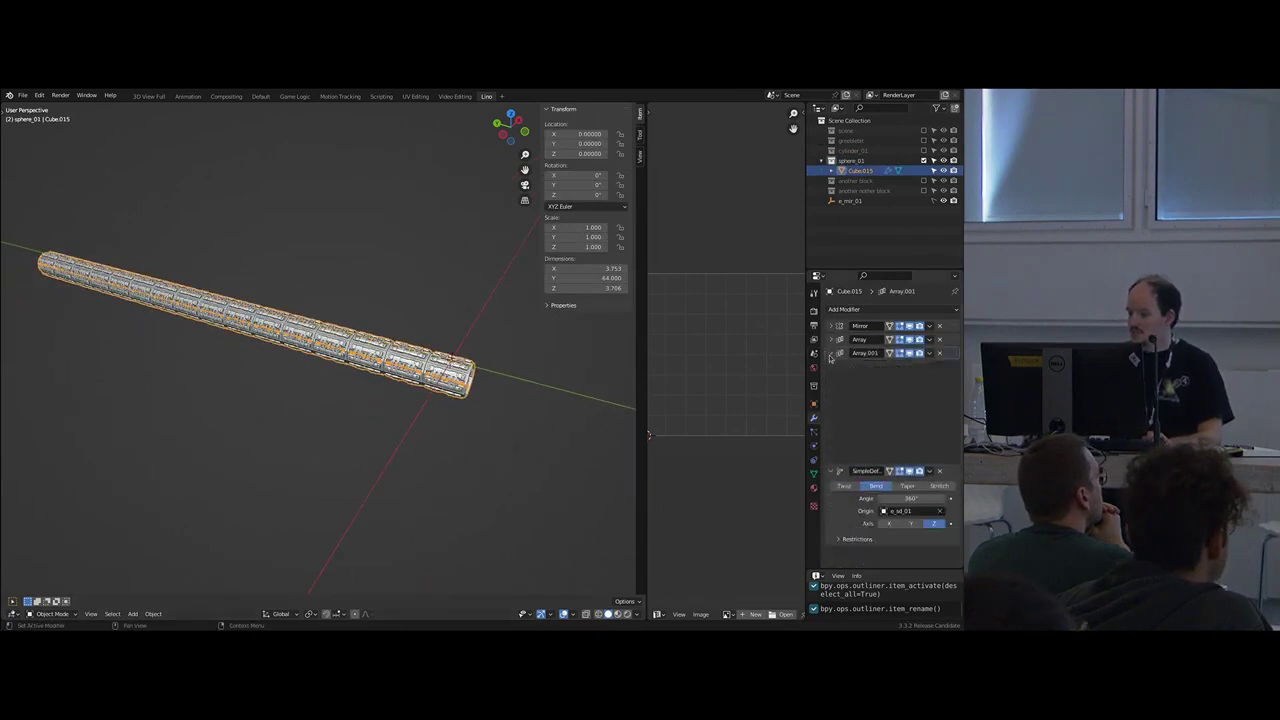
pyautogui.click(831, 353)
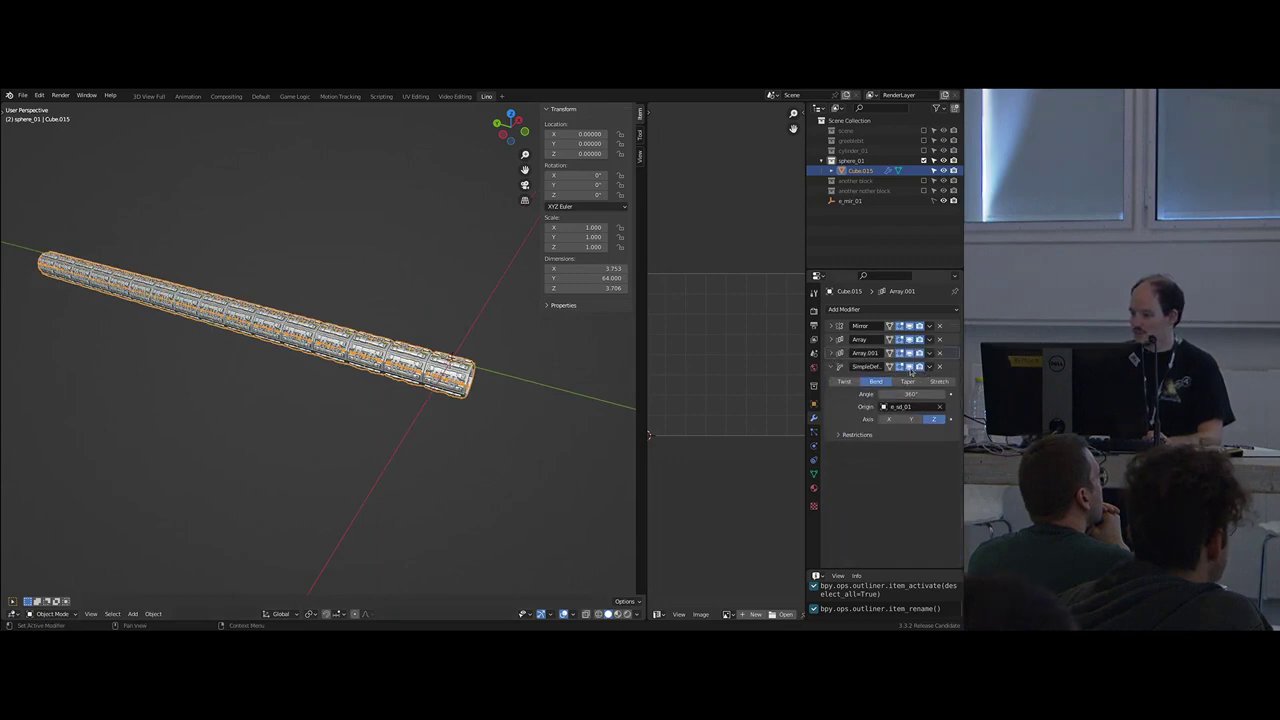
# - Temporarily turn off the Simple Deform modifier's viewport display to examine the flat array, and turn it back on
pyautogui.click(910, 368)
pyautogui.moveTo(402, 412); pyautogui.dragTo(468, 418, button='middle')
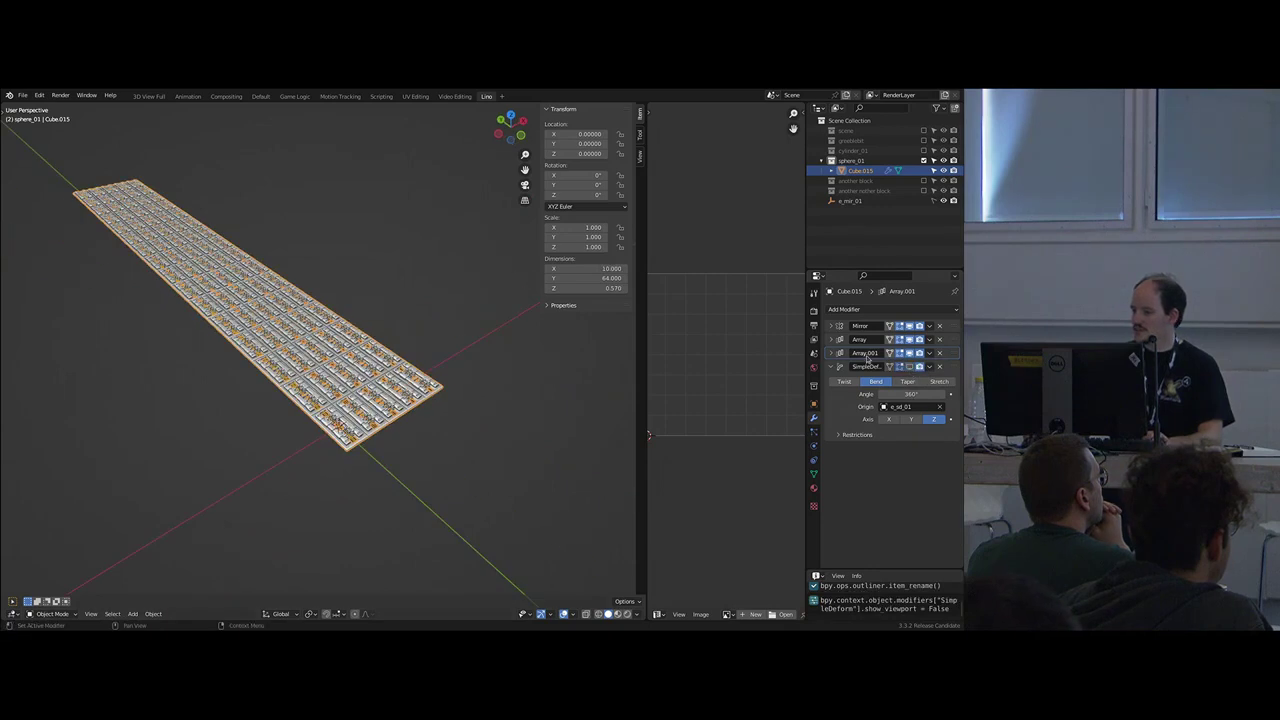
pyautogui.click(909, 367)
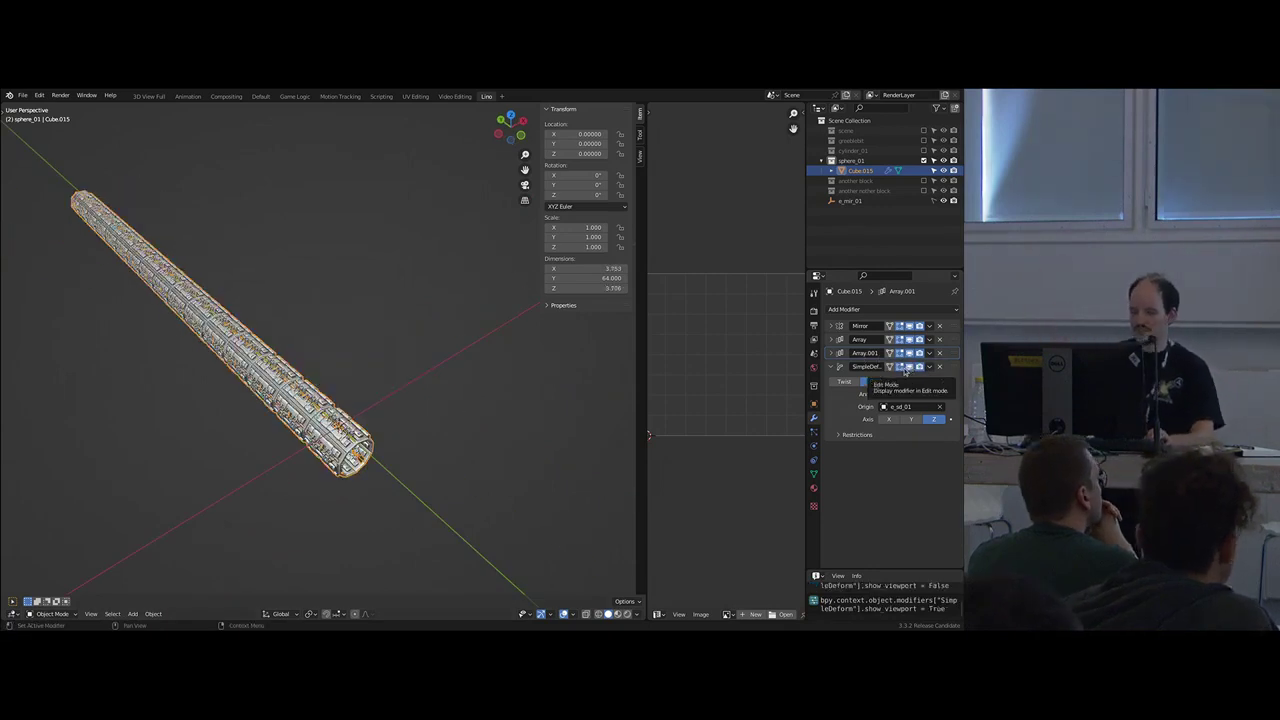
# - Expand the first Array modifier and raise its count to 11 to widen the cylinder
pyautogui.click(831, 340)
pyautogui.click(943, 368)
pyautogui.click(943, 368)
pyautogui.click(943, 368)
pyautogui.click(943, 368)
pyautogui.click(943, 368)
pyautogui.click(943, 368)
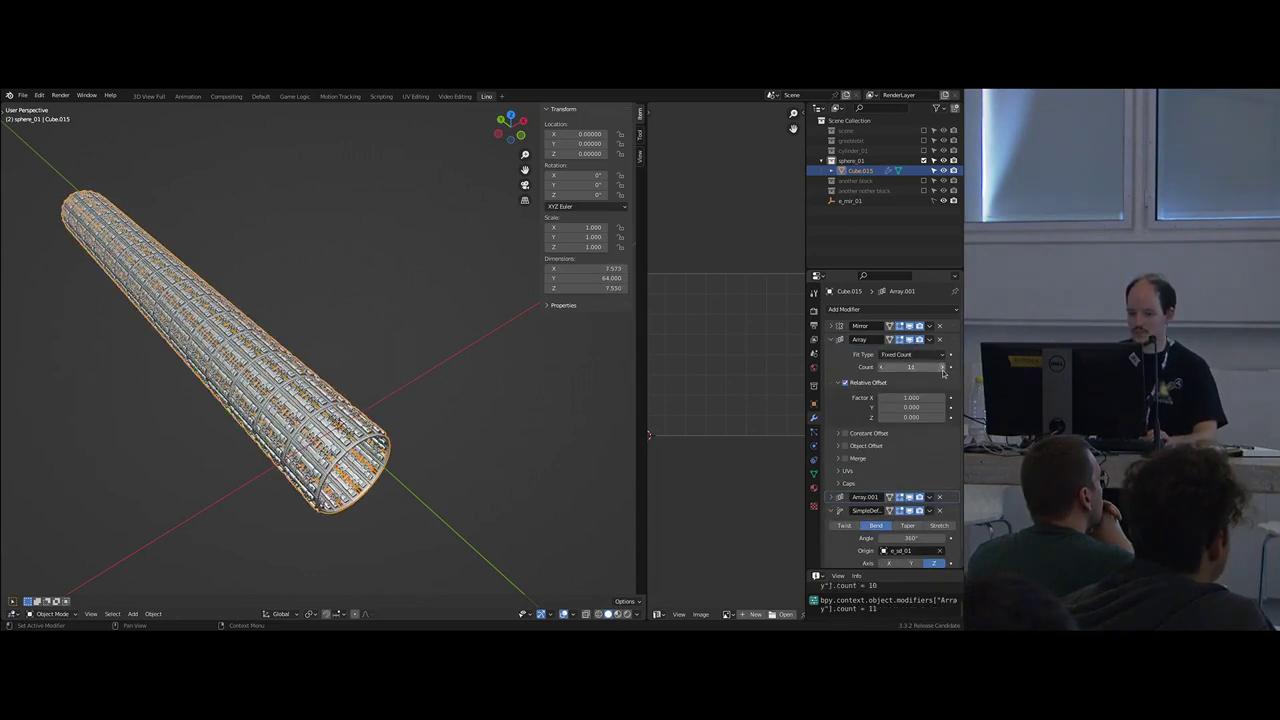
# - Expand the Array.001 modifier and set its count to 5 to shorten the cylinder
pyautogui.scroll(-1, 890, 456)
pyautogui.click(837, 480)
pyautogui.scroll(-2, 907, 476)
pyautogui.write('5')
pyautogui.press('Return')
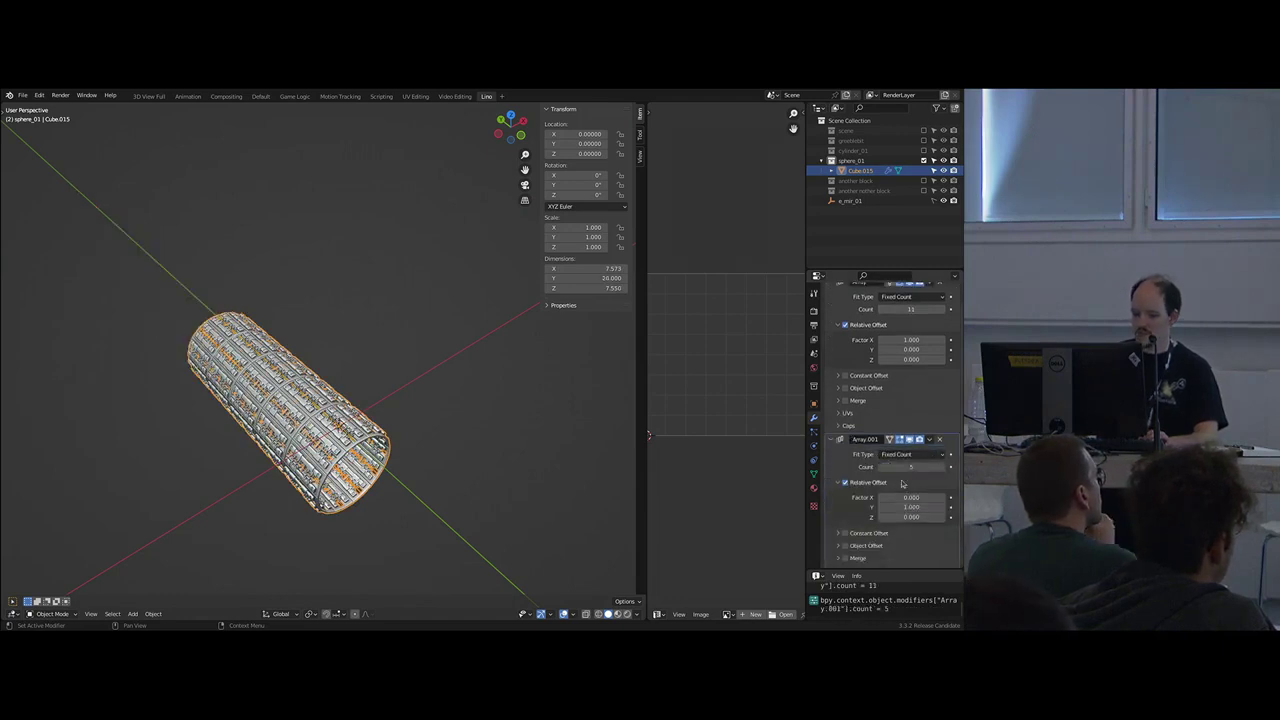
# - Set the first Array modifier's count to 20
pyautogui.scroll(2, 885, 340)
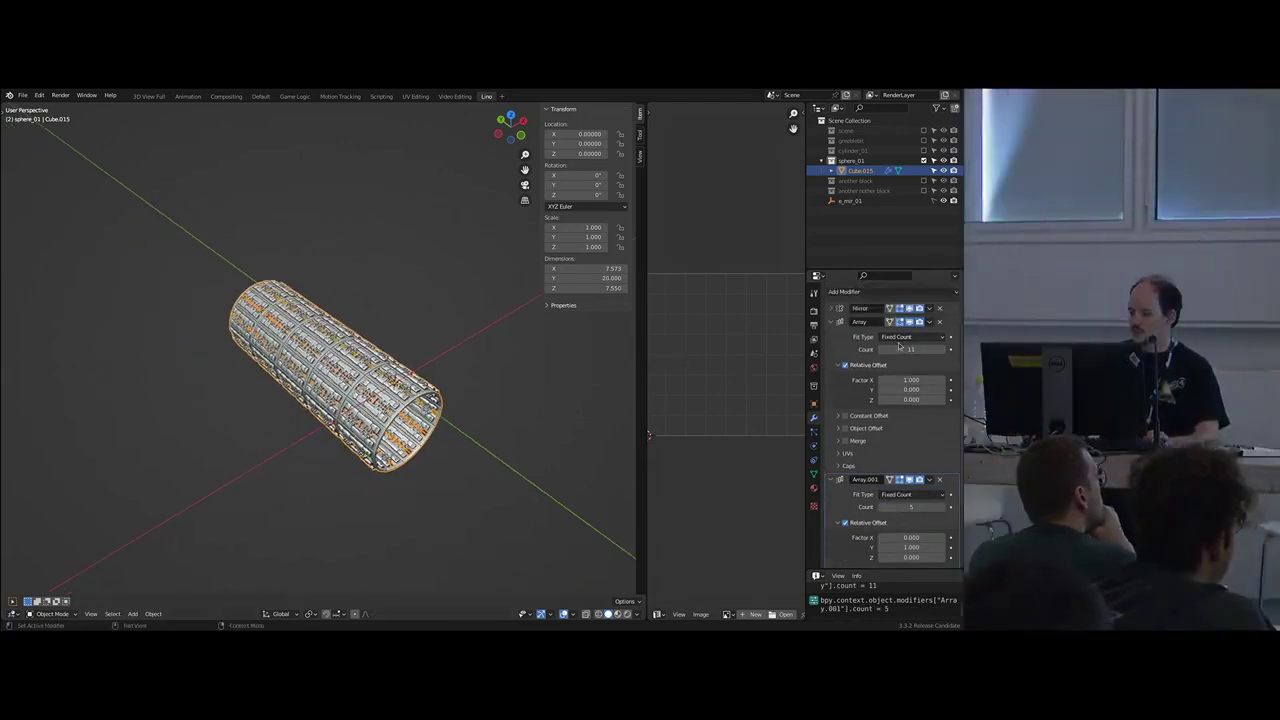
pyautogui.click(903, 349)
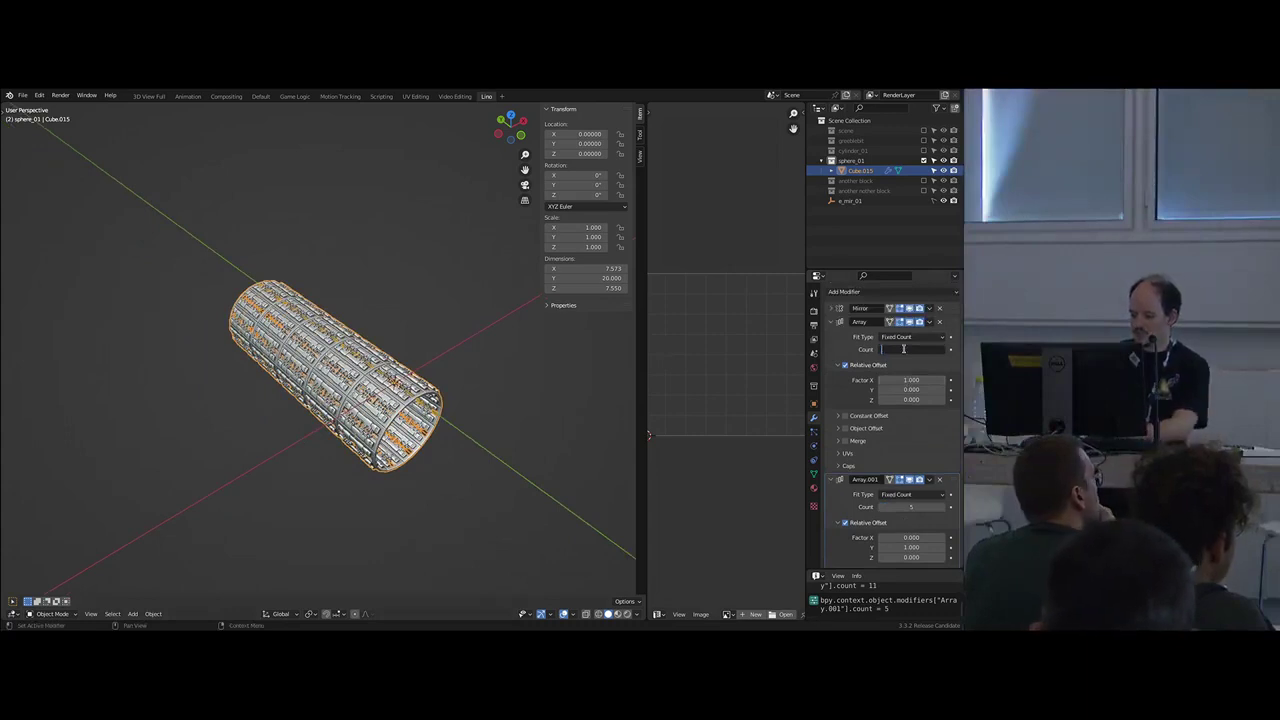
pyautogui.write('20')
pyautogui.press('Return')
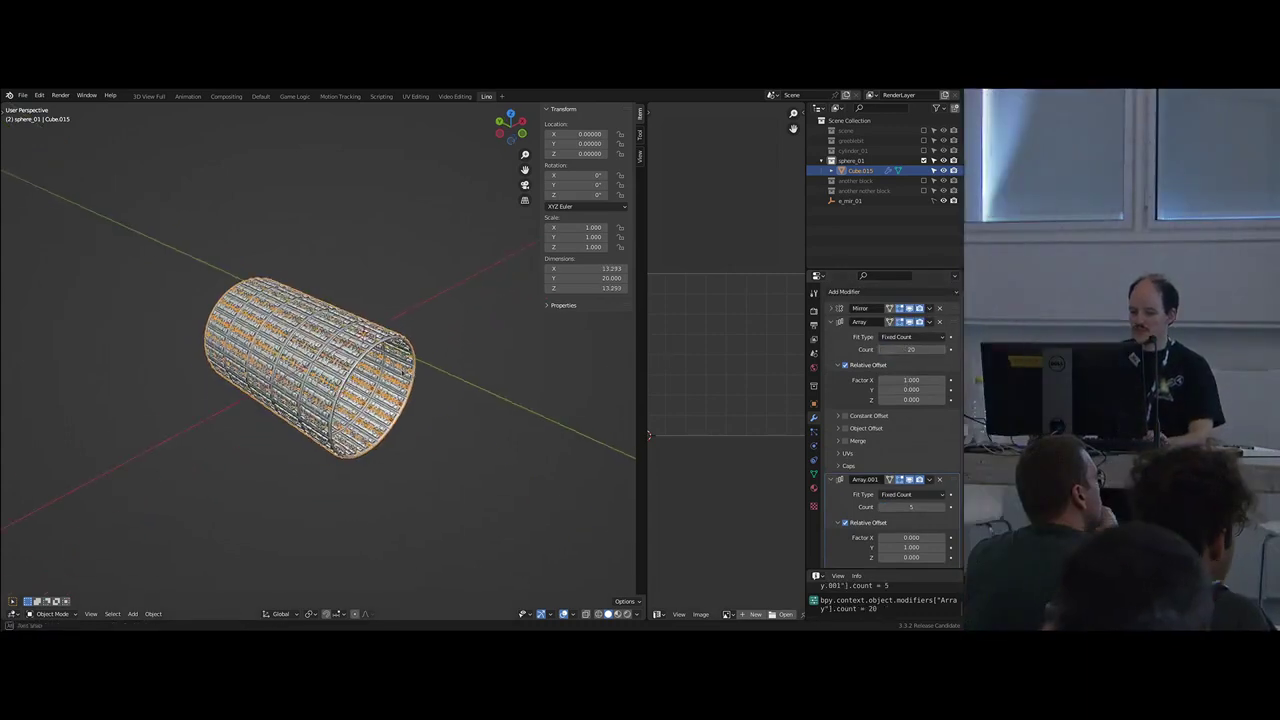
pyautogui.moveTo(404, 372); pyautogui.dragTo(391, 375, button='middle')
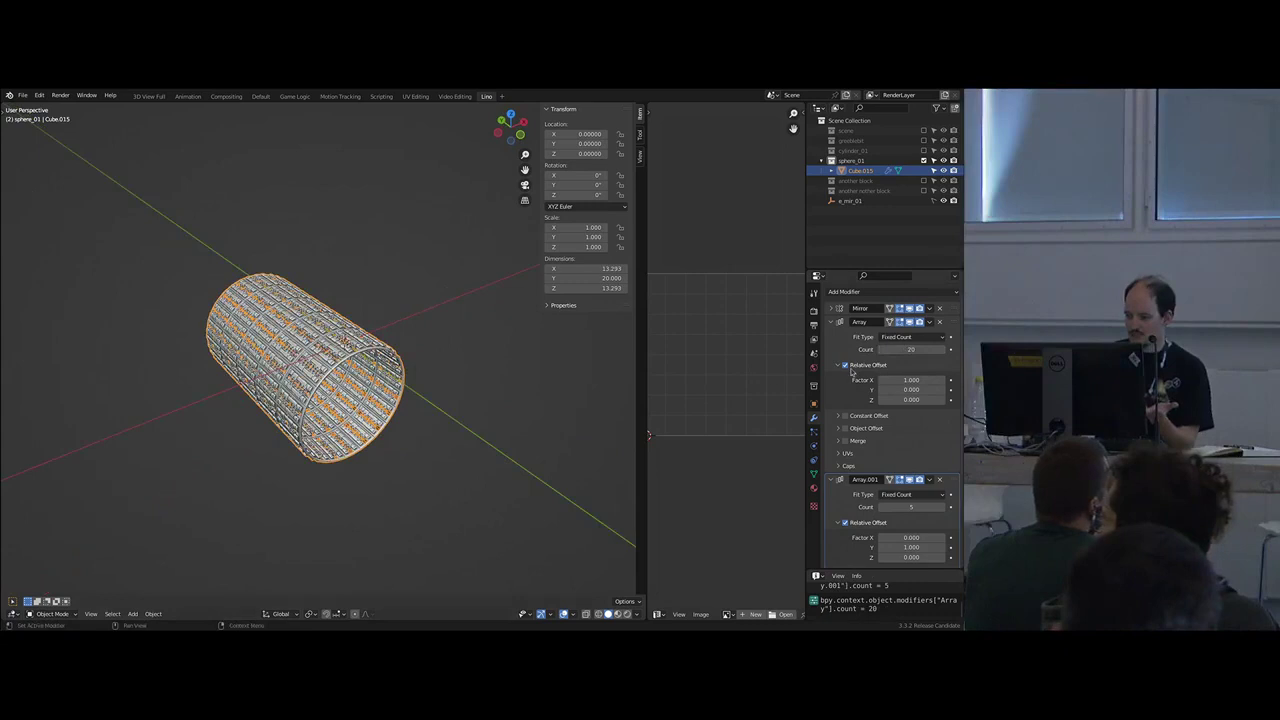
# - Turn off the Simple Deform modifier's viewport display and collapse both Array modifiers
pyautogui.scroll(-6, 900, 440)
pyautogui.click(910, 494)
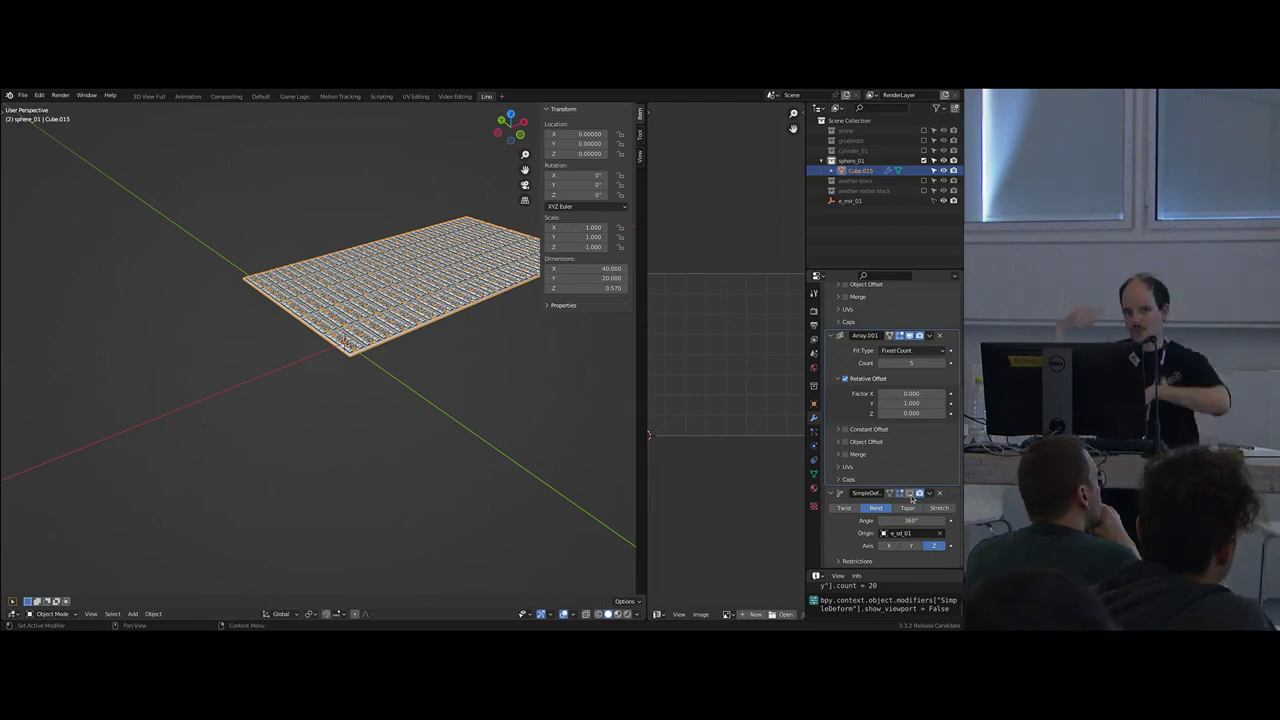
pyautogui.scroll(5, 857, 398)
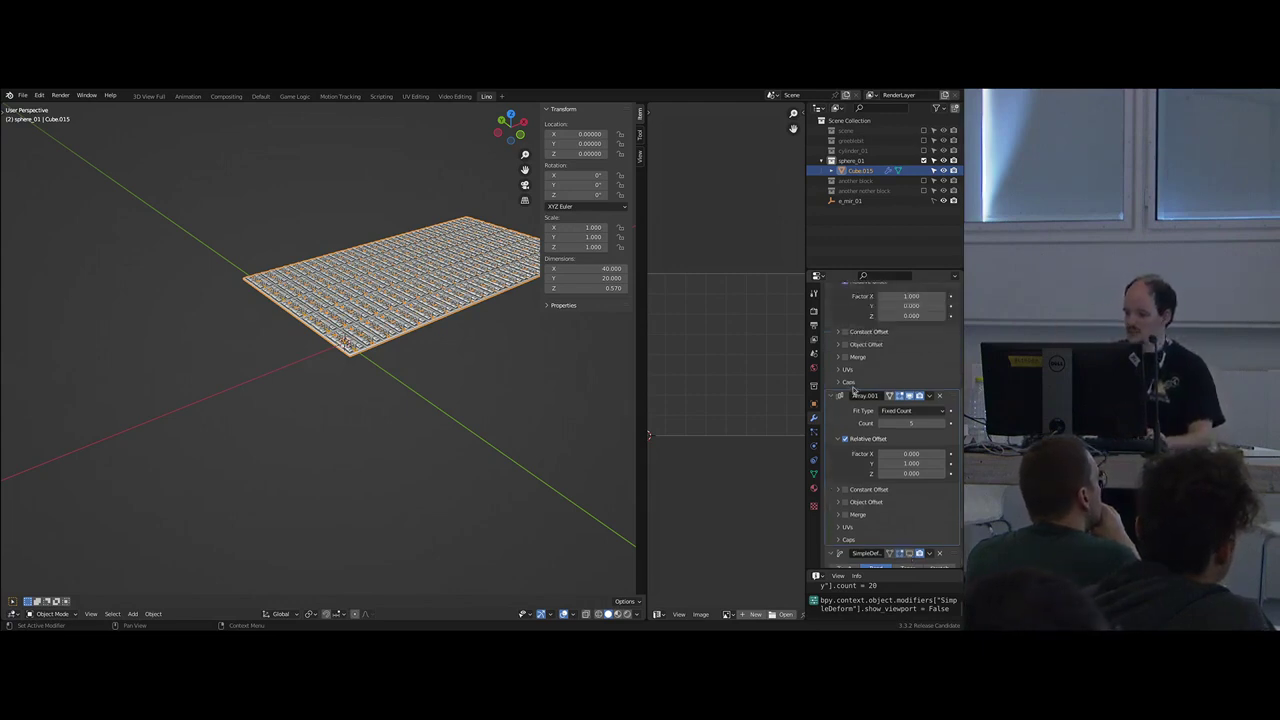
pyautogui.click(834, 340)
pyautogui.click(834, 353)
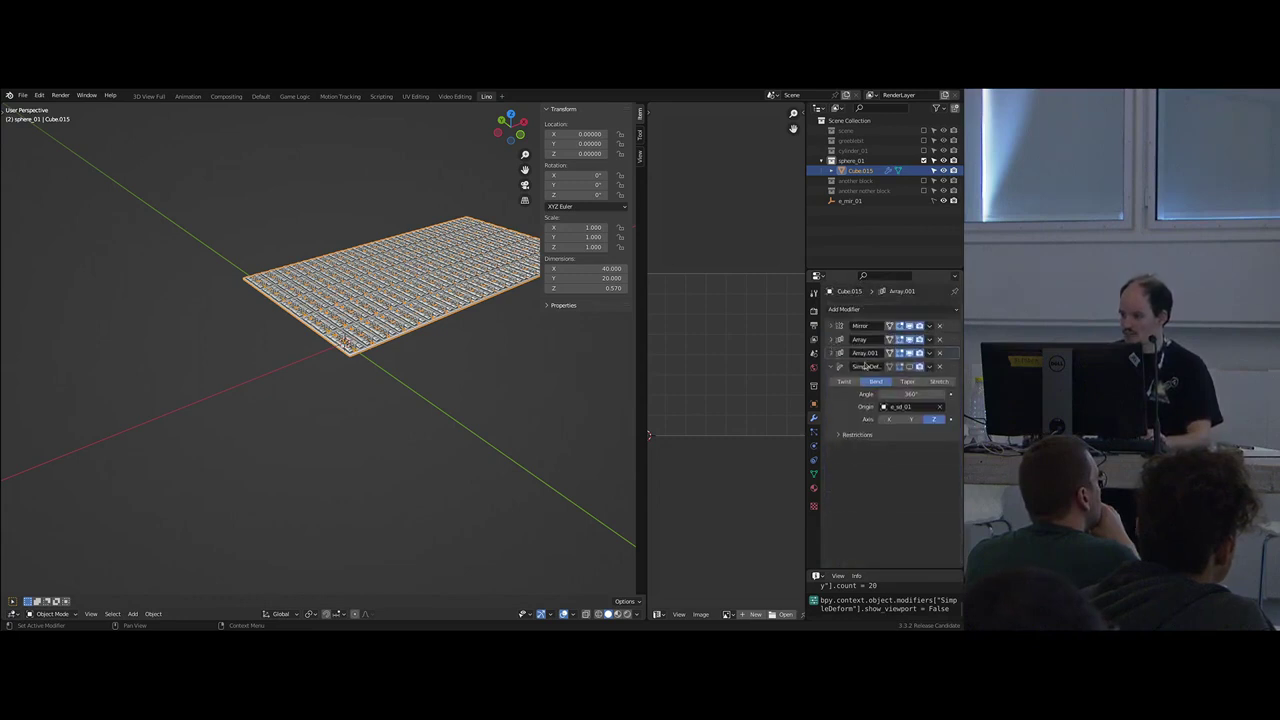
# - Duplicate the Simple Deform modifier and move the copy above the original in the stack
pyautogui.click(929, 367)
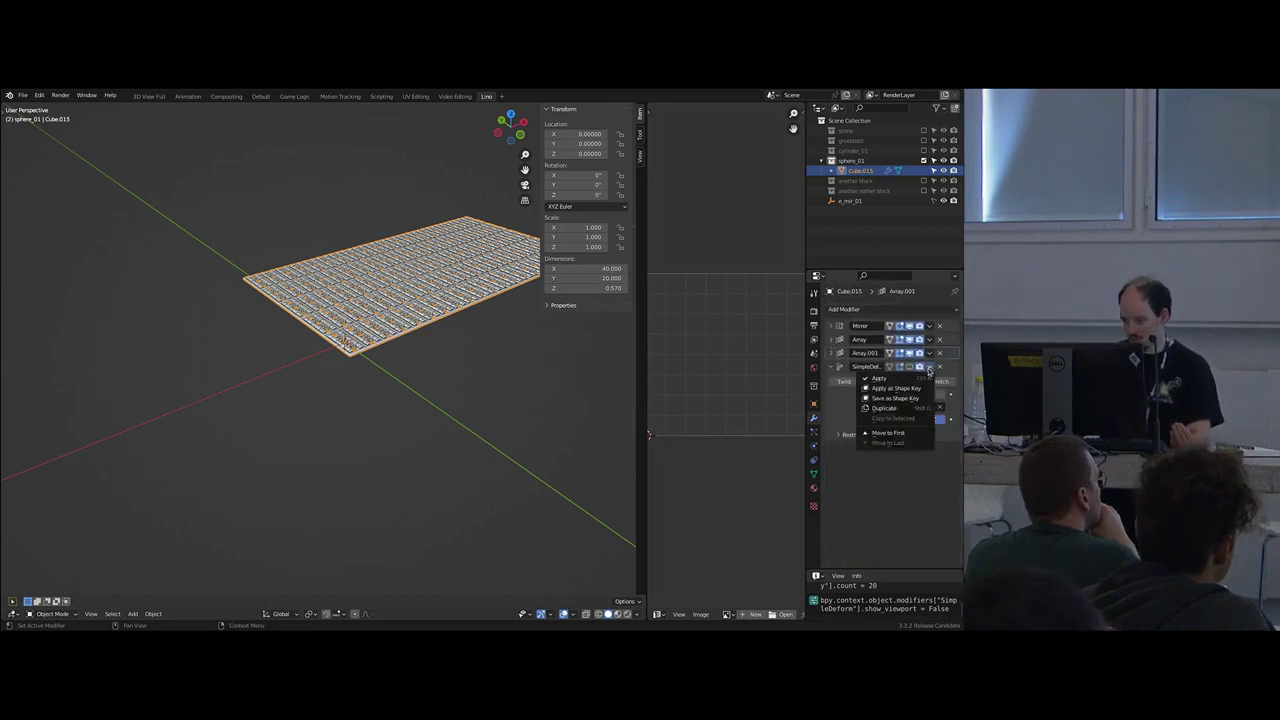
pyautogui.click(899, 410)
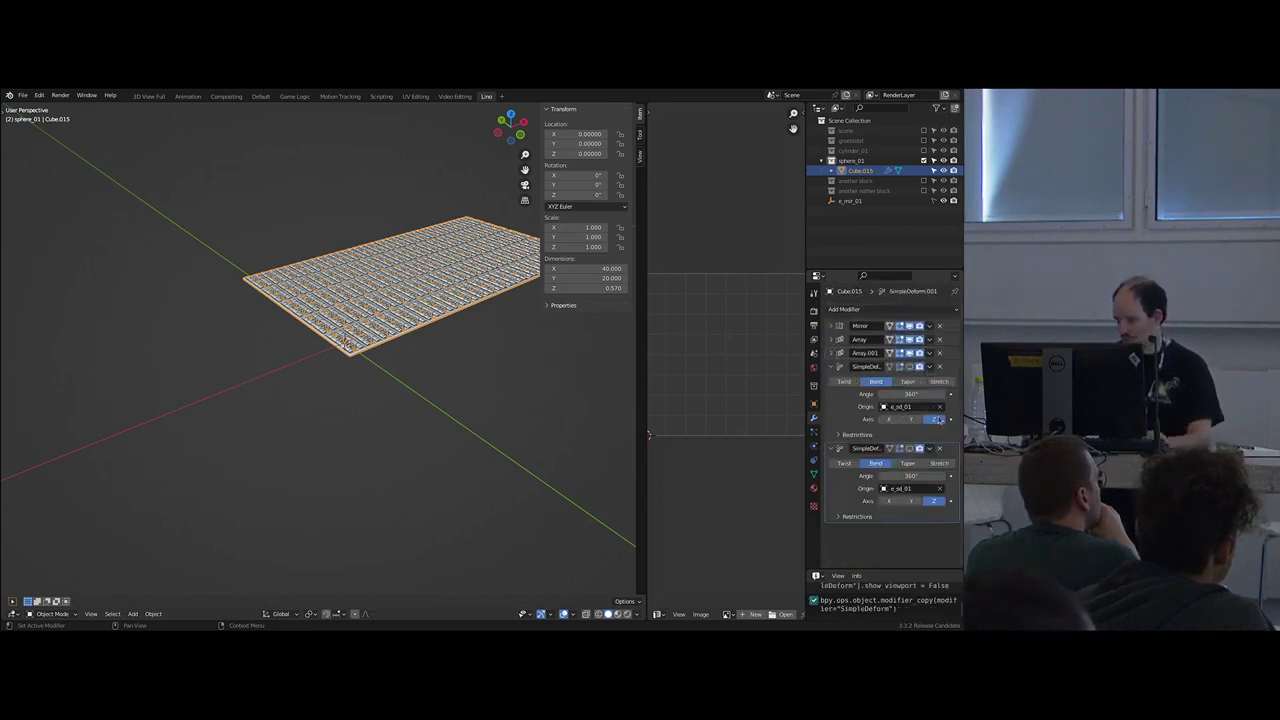
pyautogui.moveTo(951, 448); pyautogui.dragTo(928, 405)
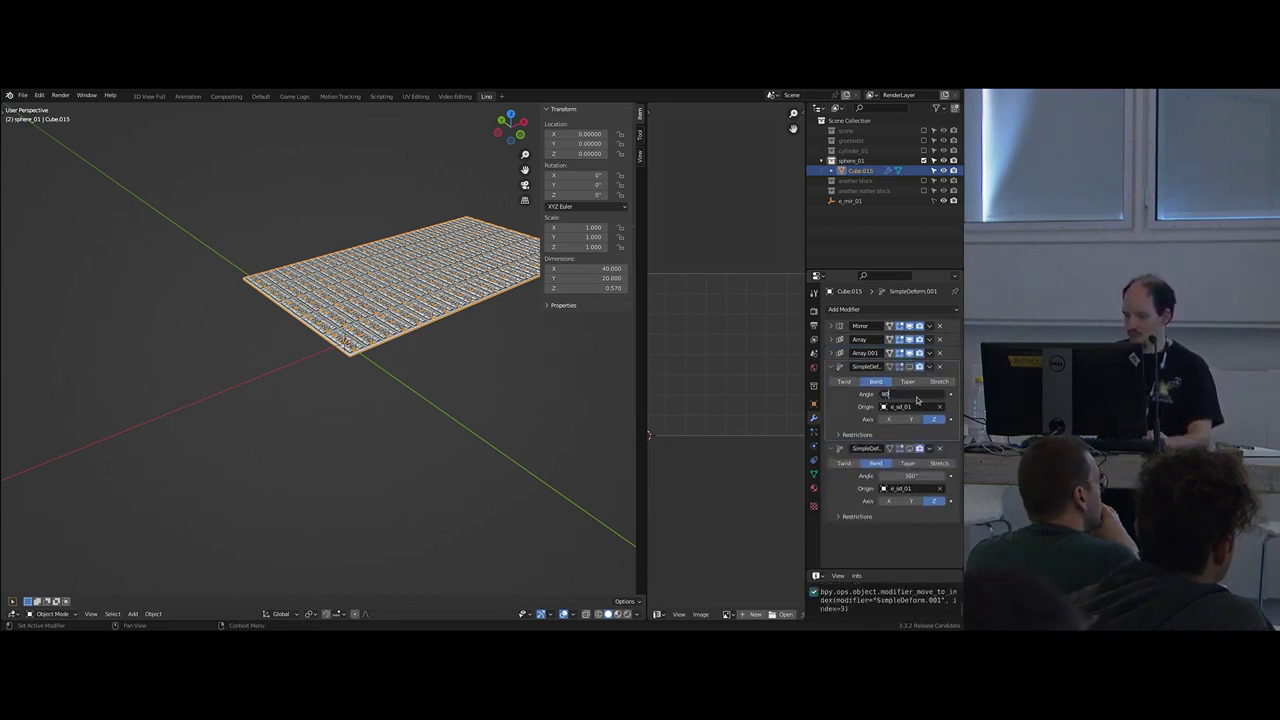
# - Set the upper Simple Deform's bend angle to 90° and enable its viewport display
pyautogui.press('Return')
pyautogui.click(908, 367)
pyautogui.moveTo(541, 381); pyautogui.dragTo(460, 378, button='middle')
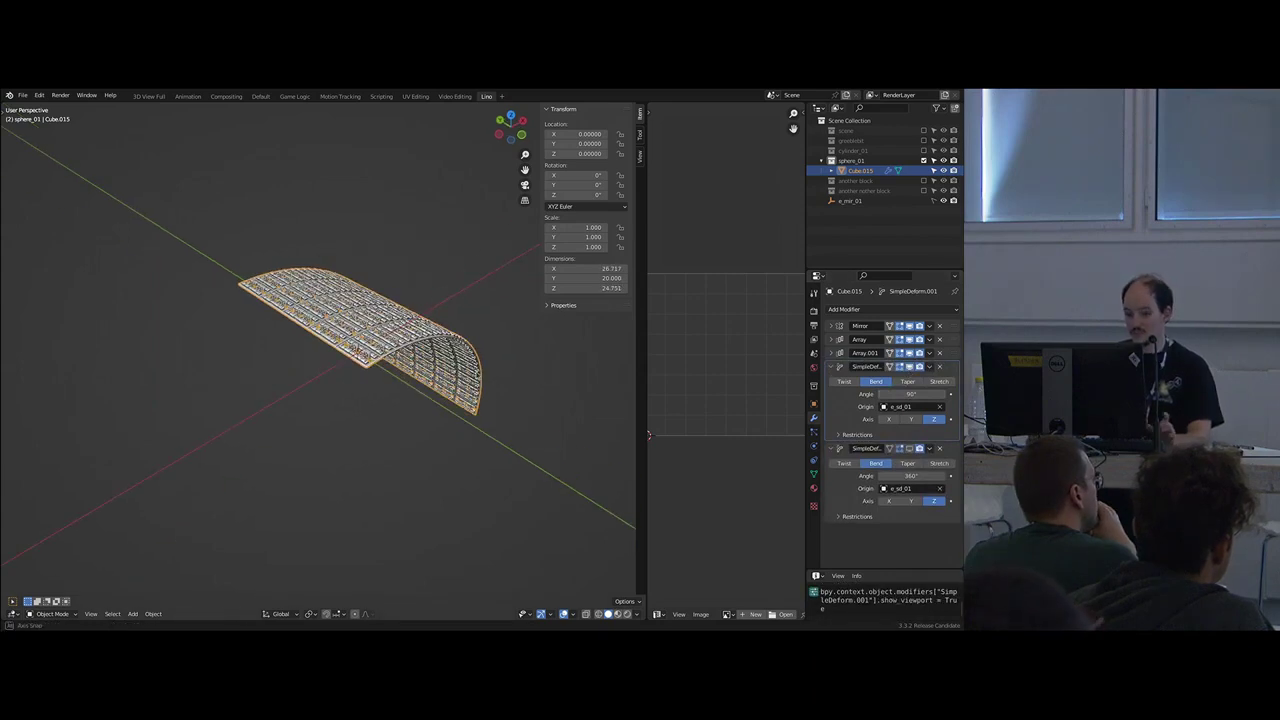
# - Switch the 90° bend to the X axis and enable the 360° Simple Deform in the viewport
pyautogui.click(891, 420)
pyautogui.moveTo(440, 365); pyautogui.dragTo(429, 349, button='middle')
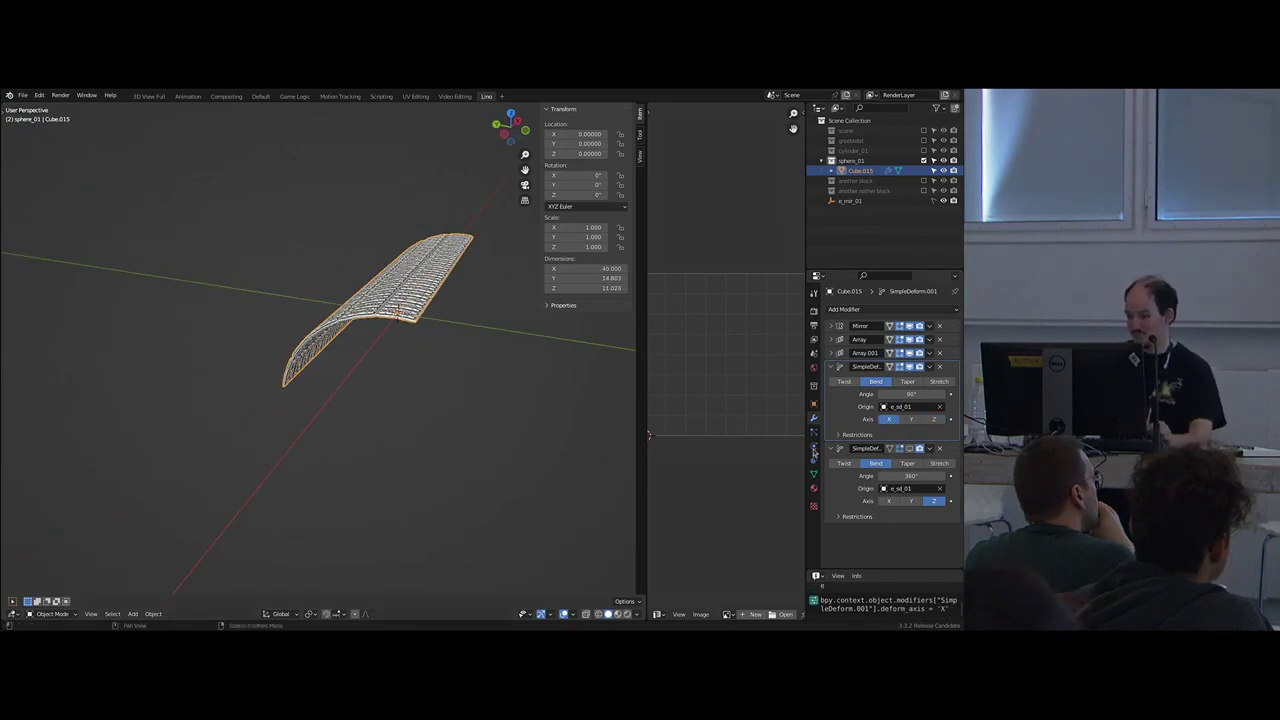
pyautogui.click(918, 448)
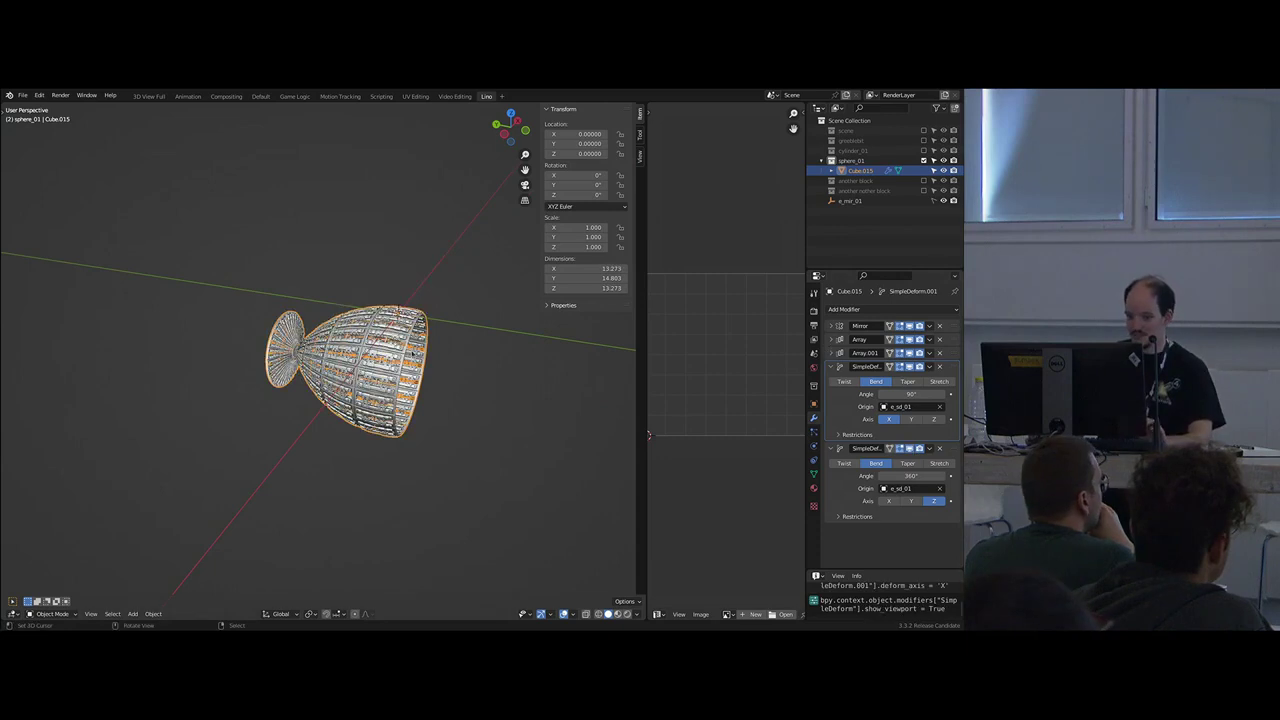
pyautogui.moveTo(413, 353); pyautogui.dragTo(481, 334, button='middle')
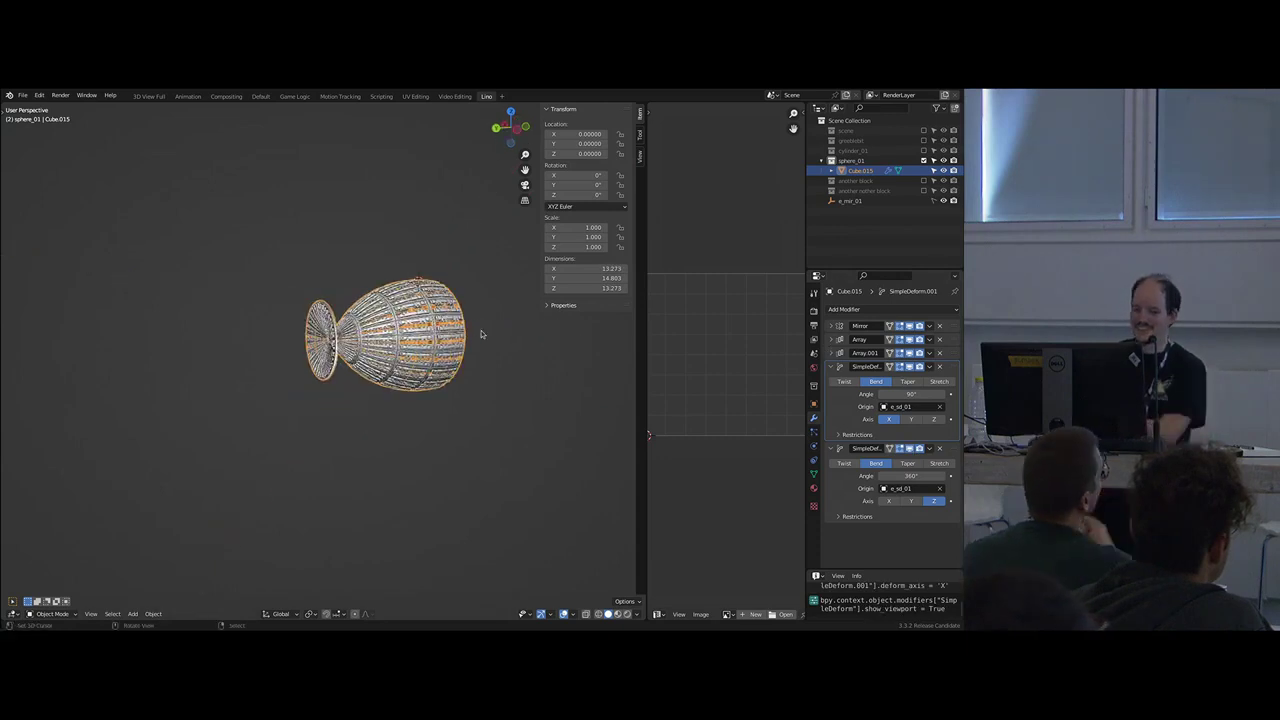
# - Expand the Array.001 modifier and set its count to 3 to shape the doubly bent mesh into a dome
pyautogui.click(831, 353)
pyautogui.moveTo(906, 382); pyautogui.dragTo(960, 382)
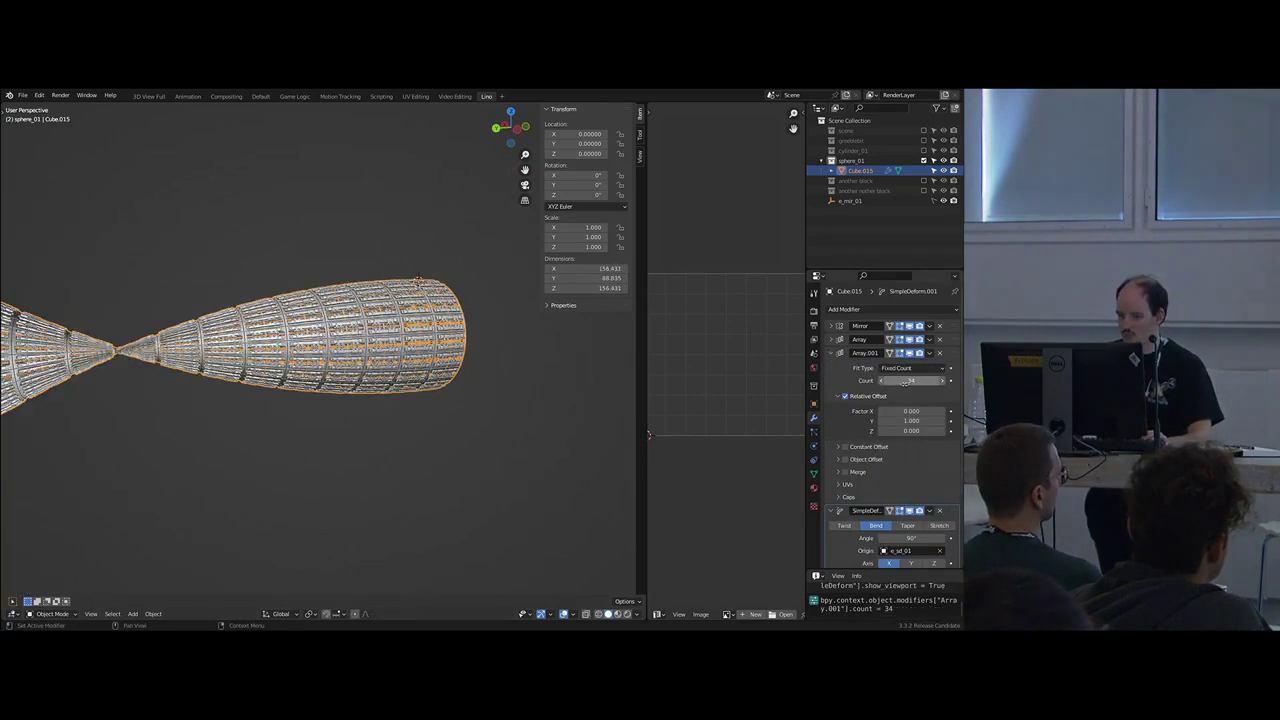
pyautogui.press('Return')
pyautogui.moveTo(470, 396); pyautogui.dragTo(450, 420, button='middle')
pyautogui.scroll(4, 432, 420)
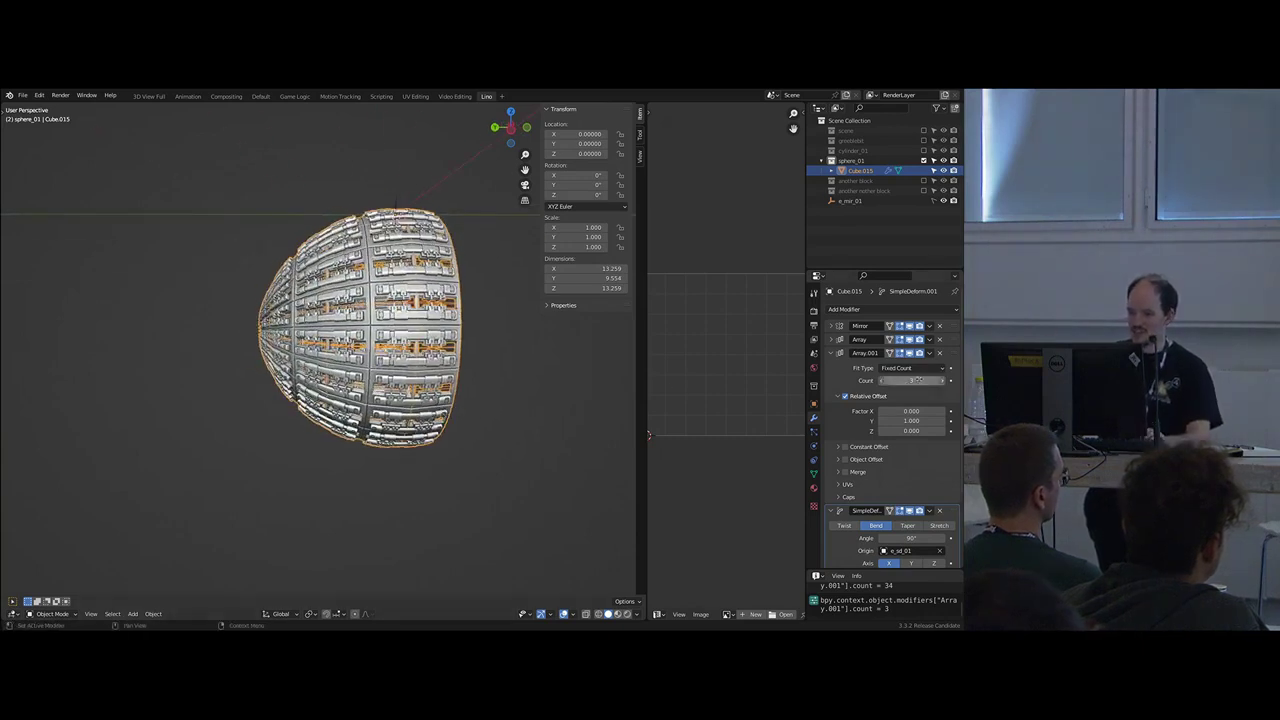
# - Try a count of 5 in the Array.001 modifier and return the count to 3
pyautogui.click(941, 381)
pyautogui.click(941, 381)
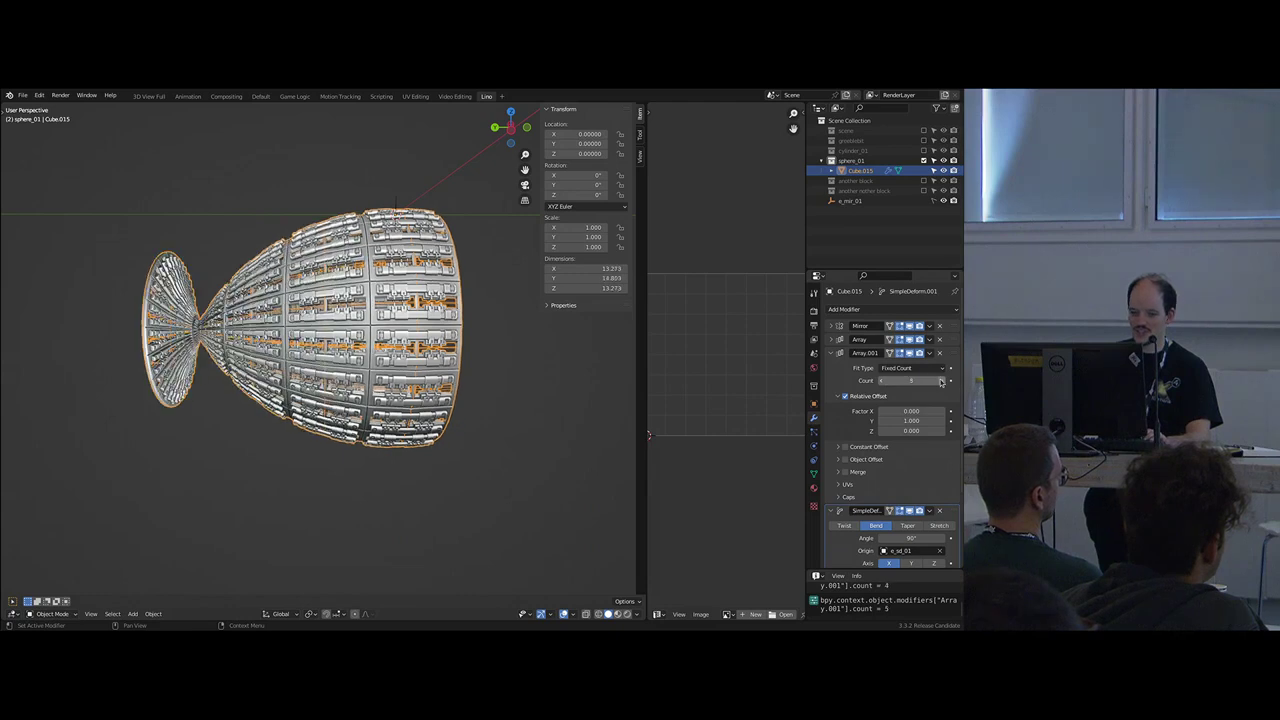
pyautogui.click(880, 381)
pyautogui.click(880, 381)
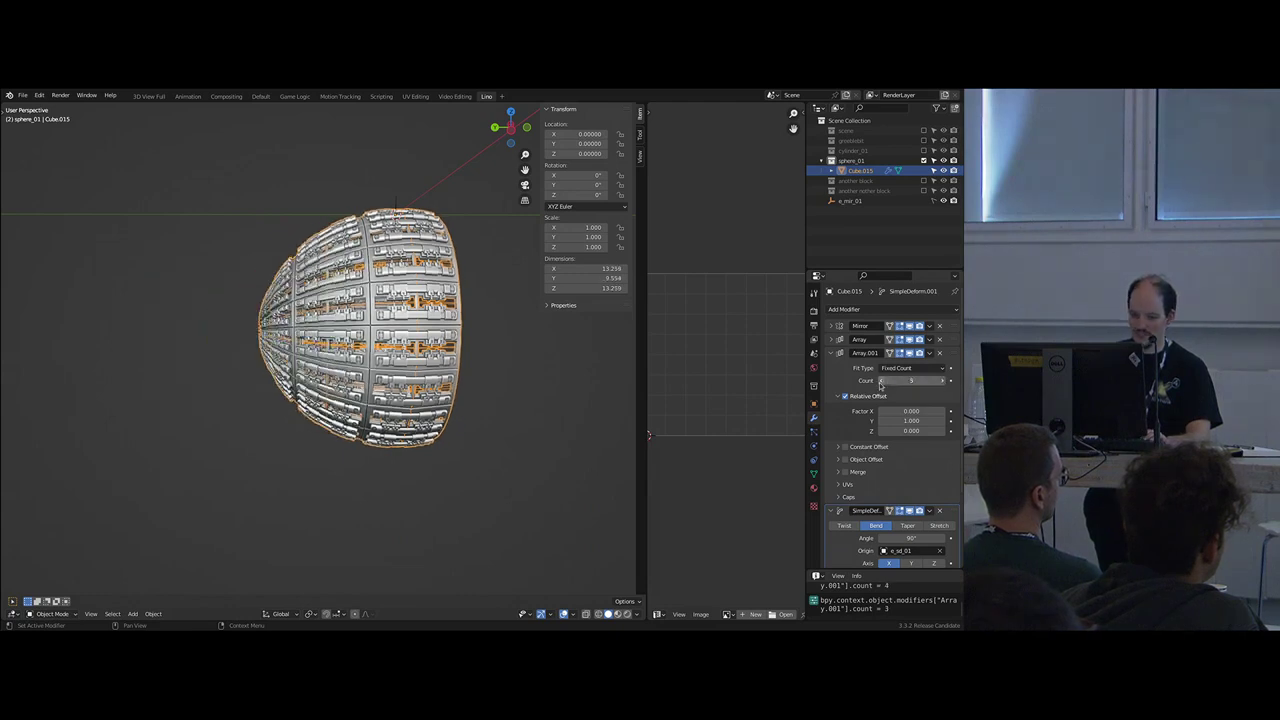
# - Add a second Mirror modifier after the bends with e_mir_01 as its mirror object
pyautogui.moveTo(432, 364); pyautogui.dragTo(426, 373, button='middle')
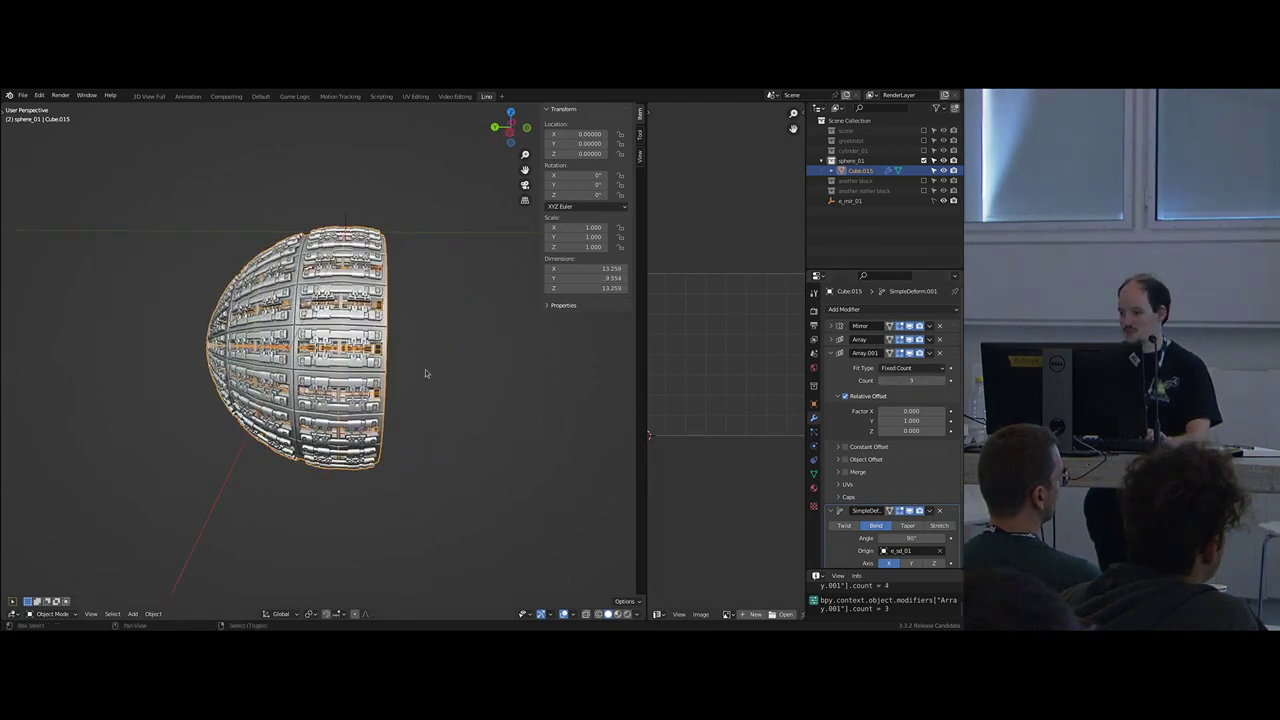
pyautogui.click(831, 353)
pyautogui.click(869, 311)
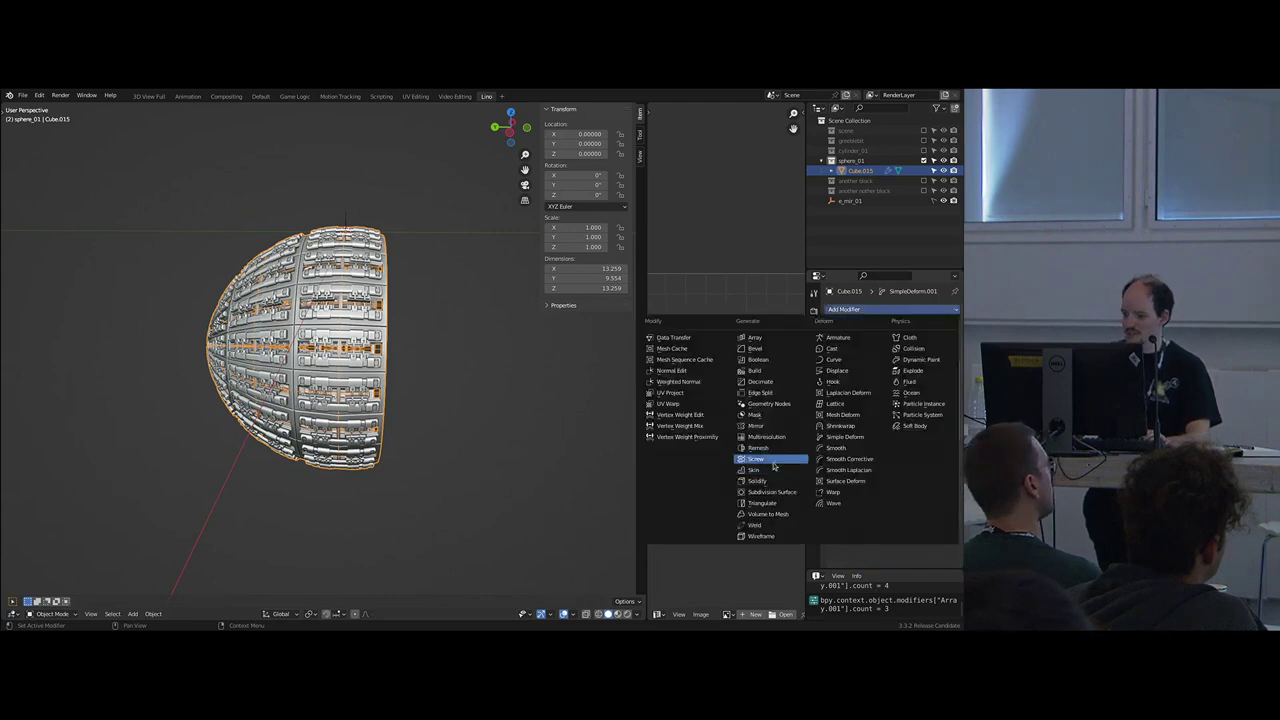
pyautogui.click(777, 428)
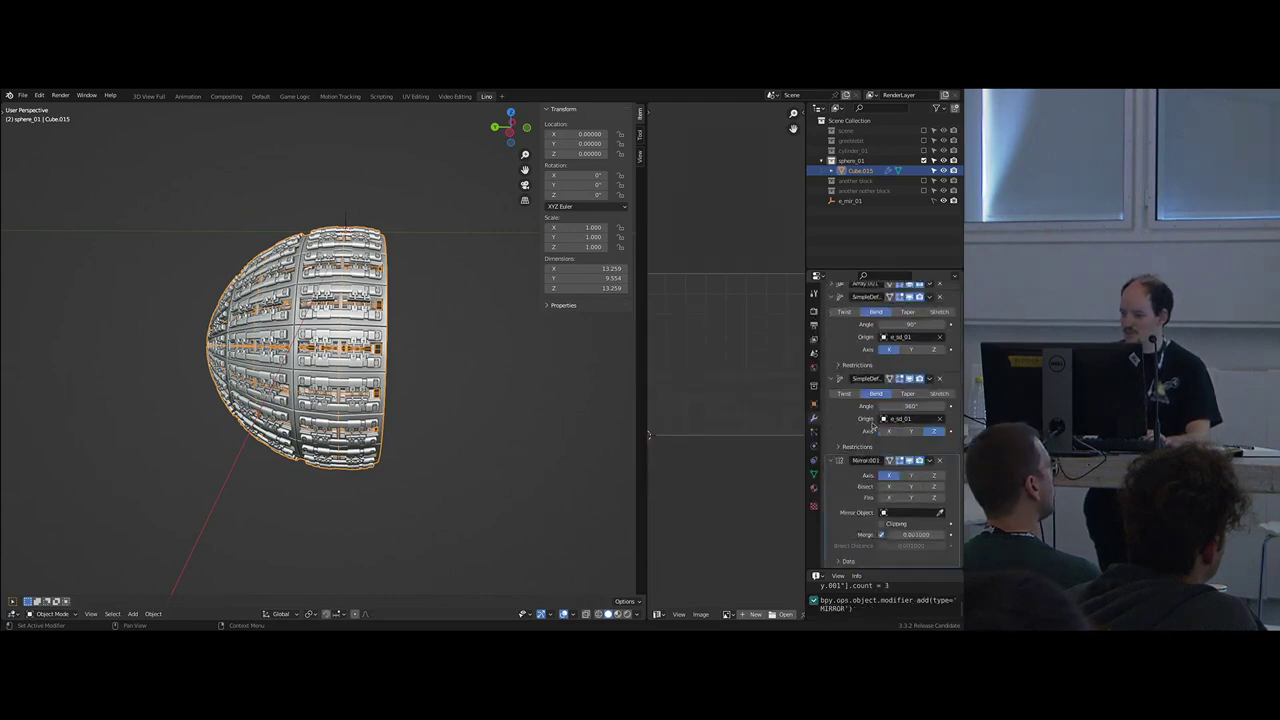
pyautogui.click(900, 513)
pyautogui.write('mir')
pyautogui.press('Return')
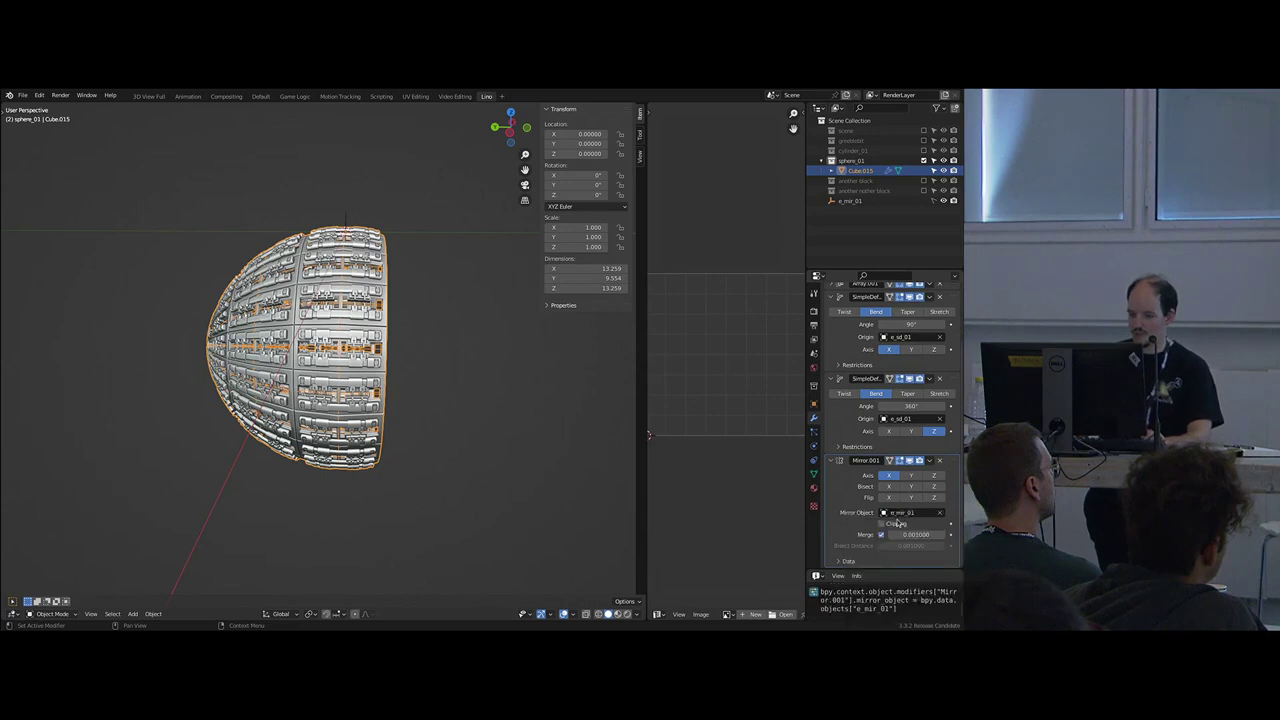
# - Switch the new Mirror modifier's axis from X to Y and enable Bisect on X and Y to close the sphere
pyautogui.click(890, 487)
pyautogui.click(912, 477)
pyautogui.scroll(-5, 432, 462)
pyautogui.moveTo(428, 464)
pyautogui.mouseDown(button='middle')
pyautogui.moveTo(517, 407)
pyautogui.moveTo(478, 400)
pyautogui.moveTo(445, 445)
pyautogui.mouseUp(button='middle')
pyautogui.scroll(5, 479, 402)
pyautogui.scroll(-4, 452, 443)
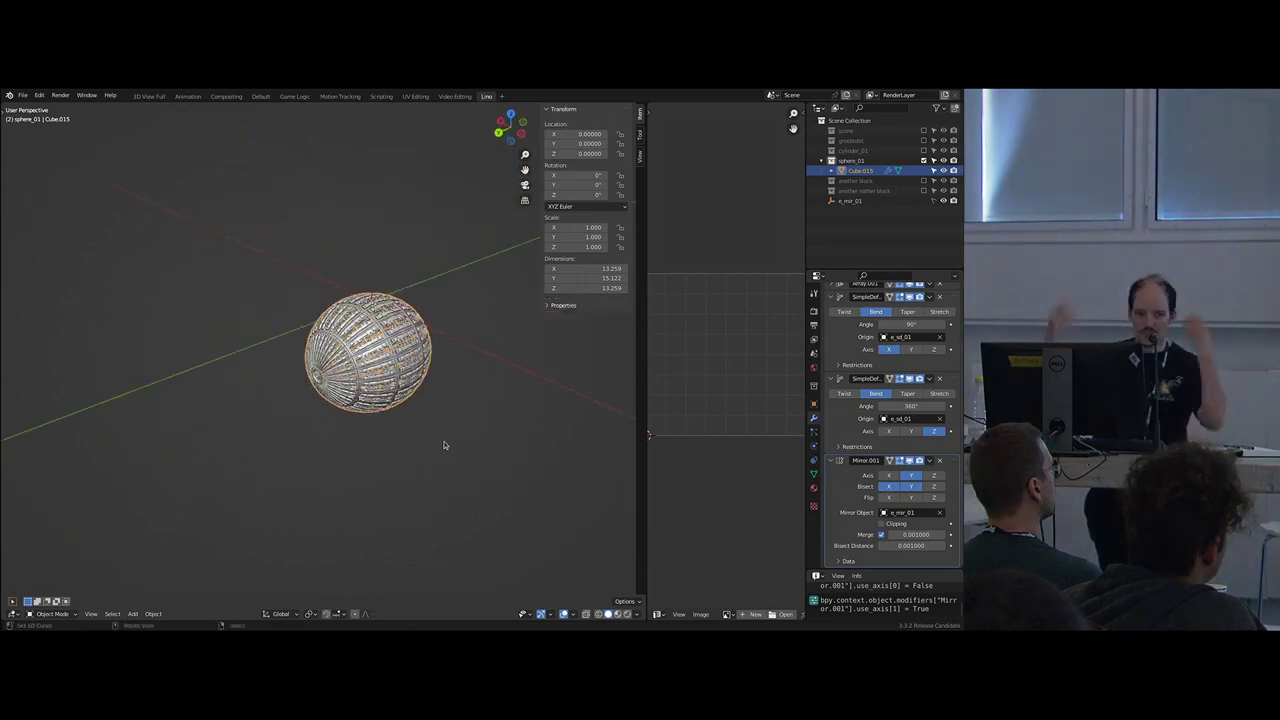
pyautogui.scroll(2, 905, 366)
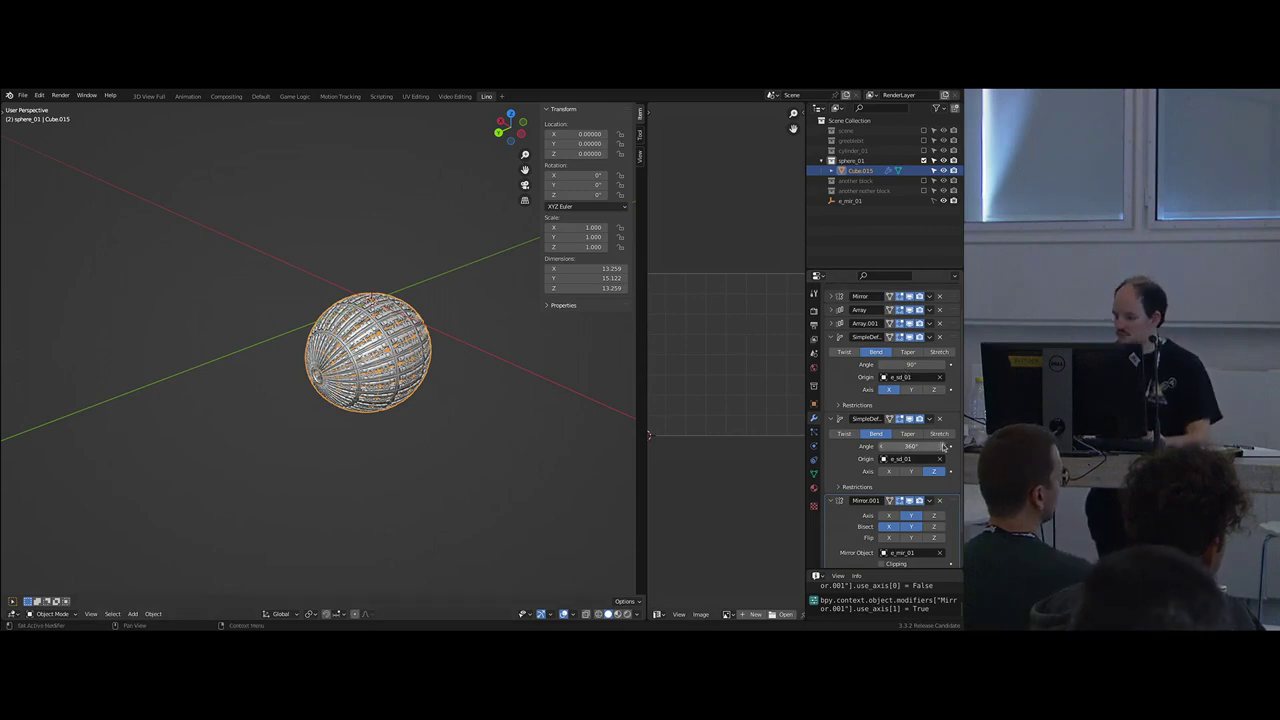
# - Set the Array.001 count to 5 to stretch the sphere into a wrapped-candy shape
pyautogui.scroll(2, 870, 390)
pyautogui.click(830, 354)
pyautogui.click(942, 381)
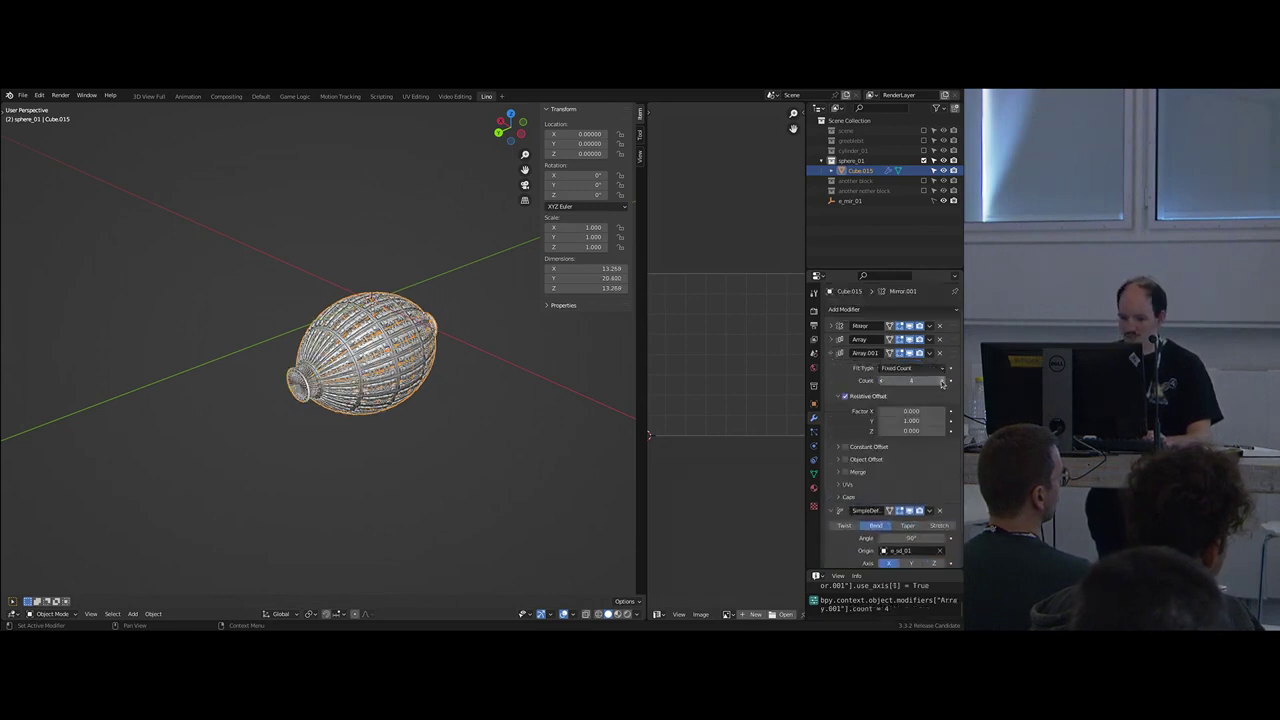
pyautogui.click(942, 381)
pyautogui.moveTo(495, 428); pyautogui.dragTo(431, 359, button='middle')
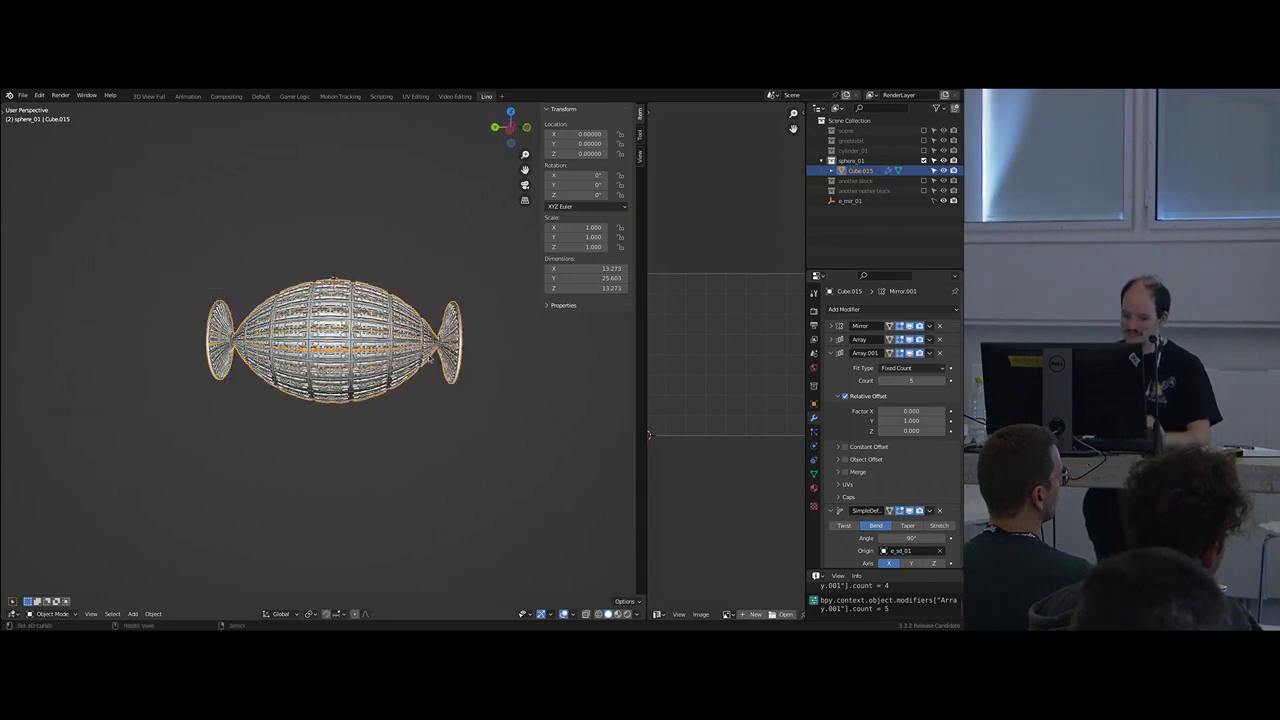
# - Rename the sphere_01 collection as space_candy_01 and exclude it from the view layer
pyautogui.doubleClick(851, 161)
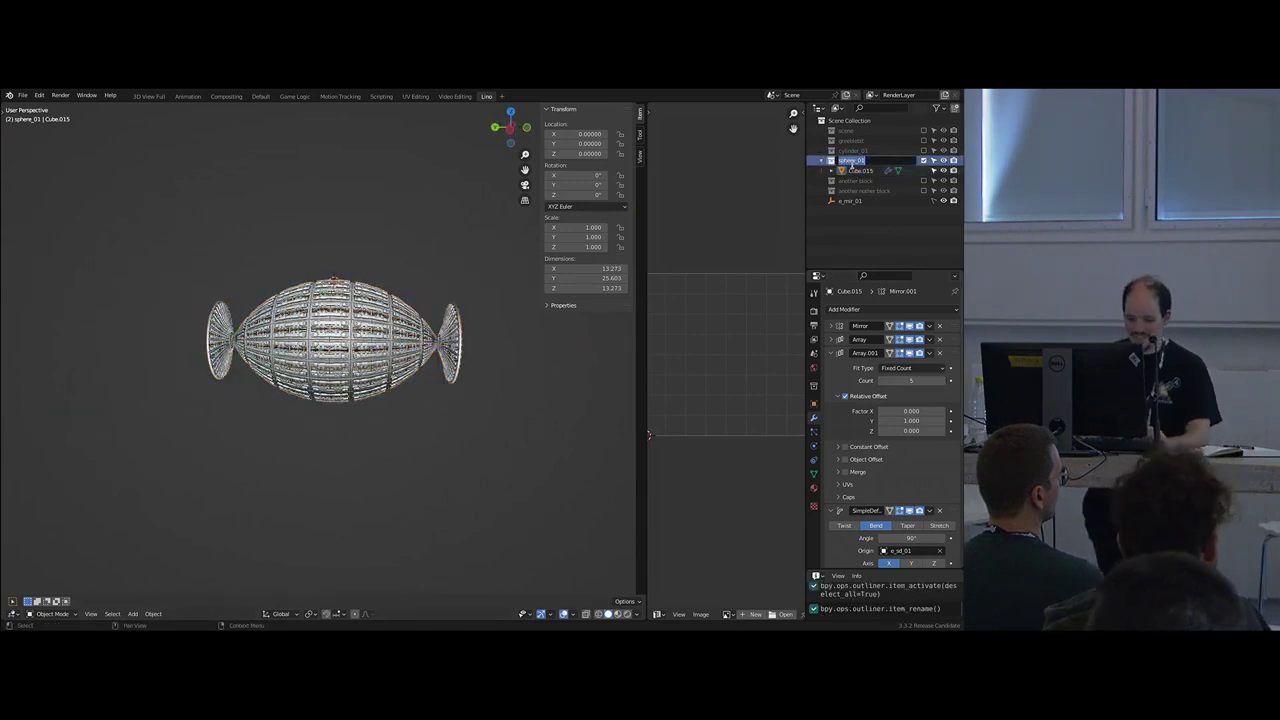
pyautogui.write('candy')
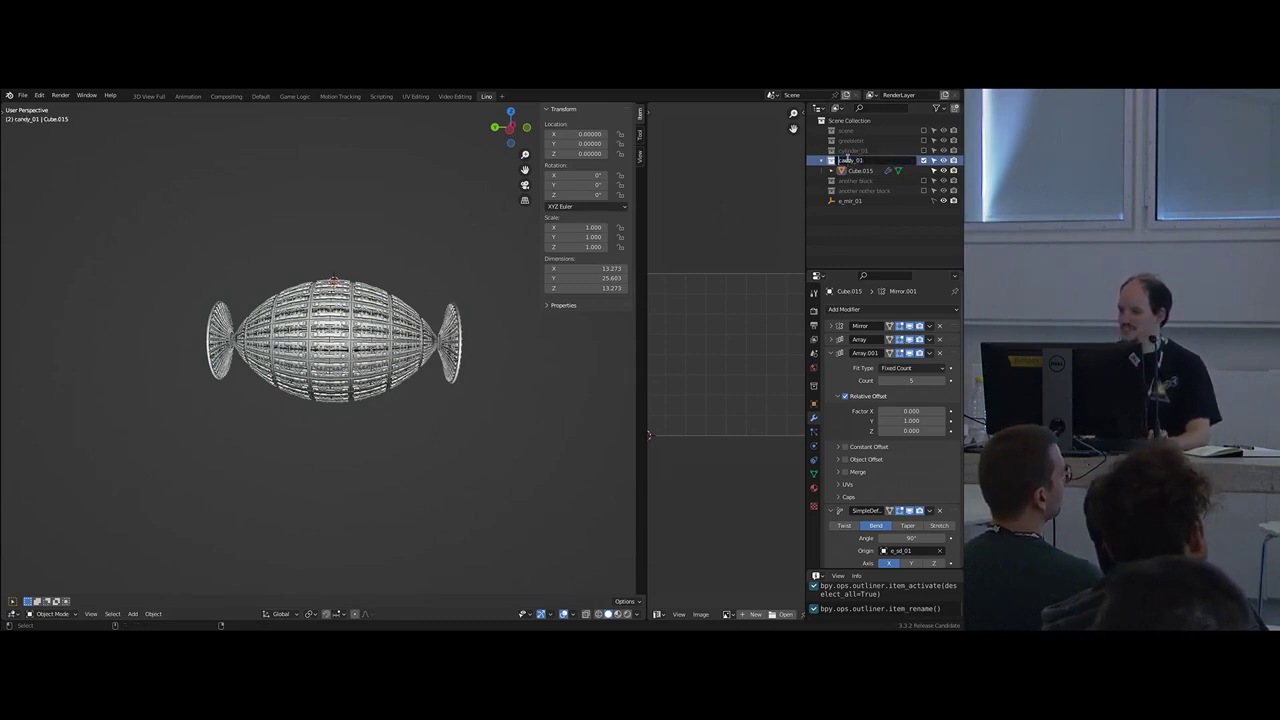
pyautogui.press('Return')
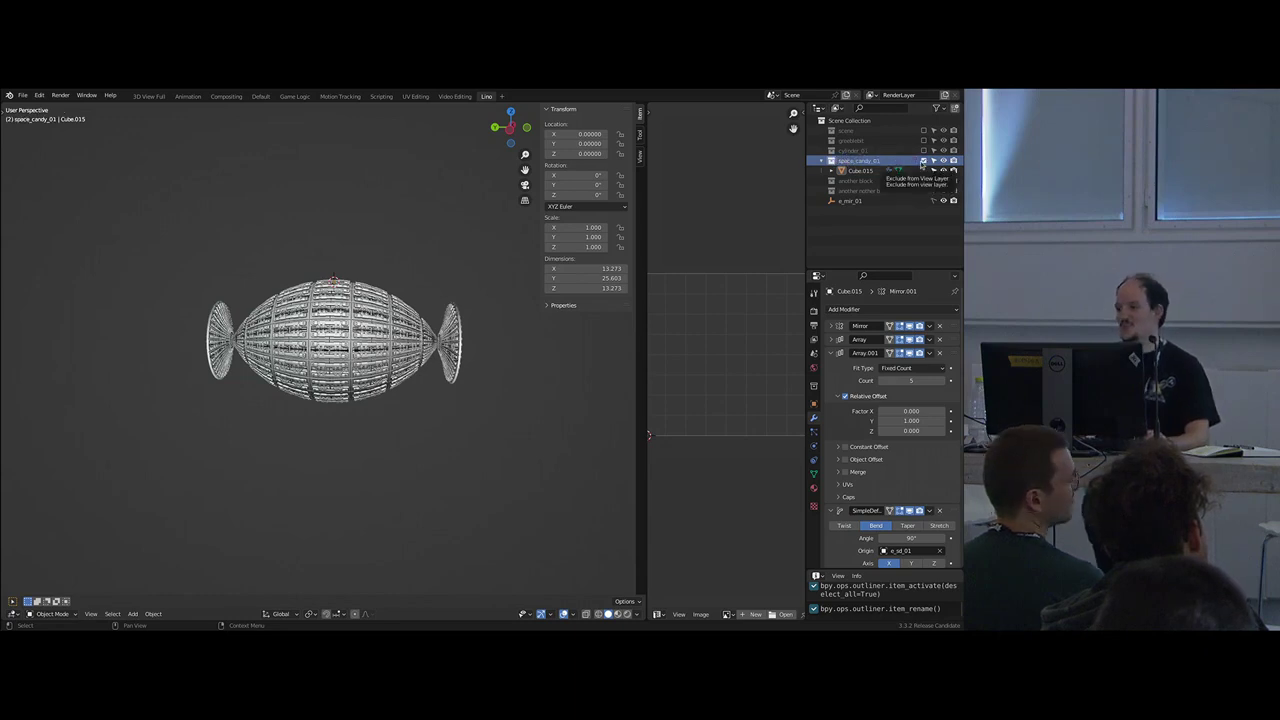
pyautogui.click(923, 160)
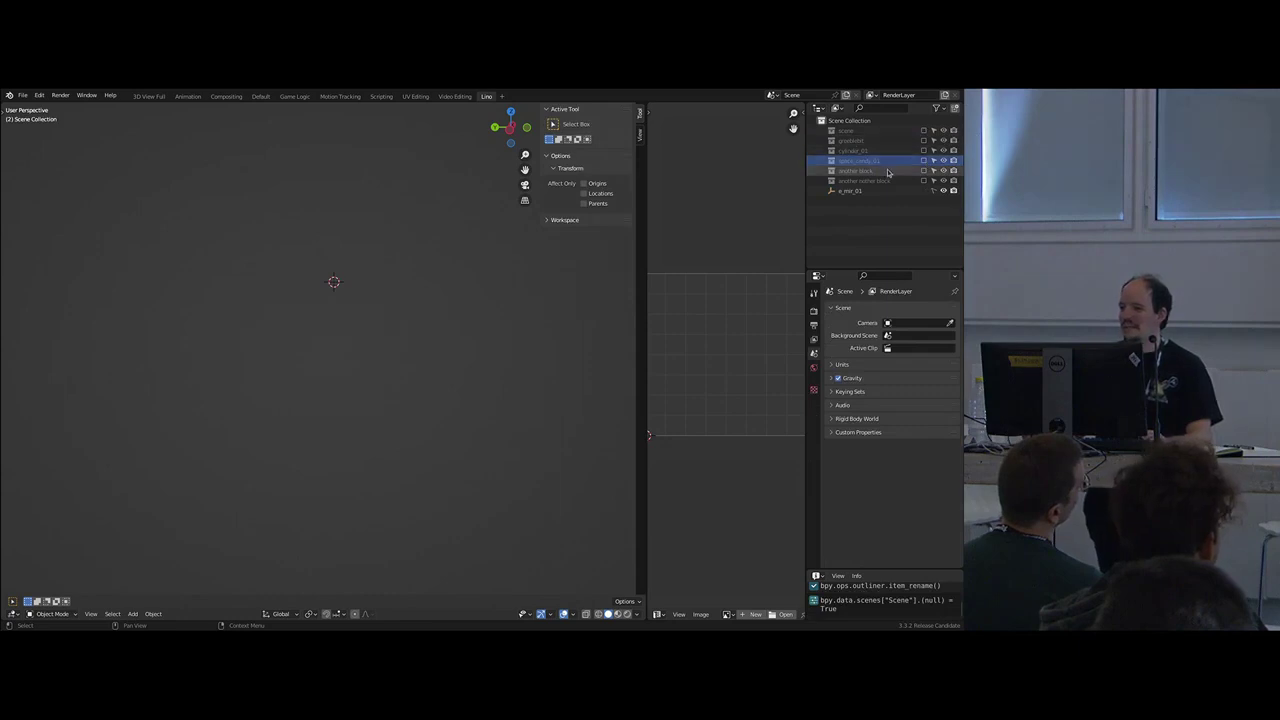
# - Enable the scene collection in the view layer to review the instanced blocks
pyautogui.click(850, 130)
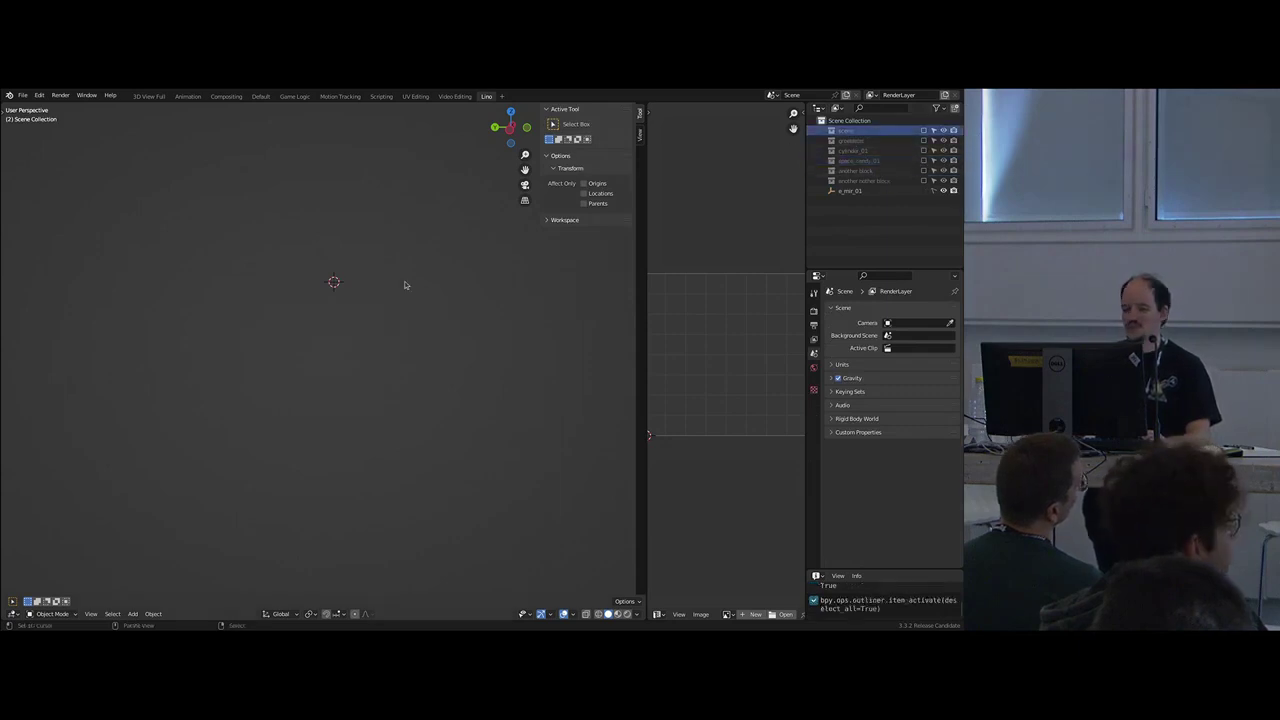
pyautogui.click(923, 130)
pyautogui.moveTo(385, 292); pyautogui.dragTo(362, 368, button='middle')
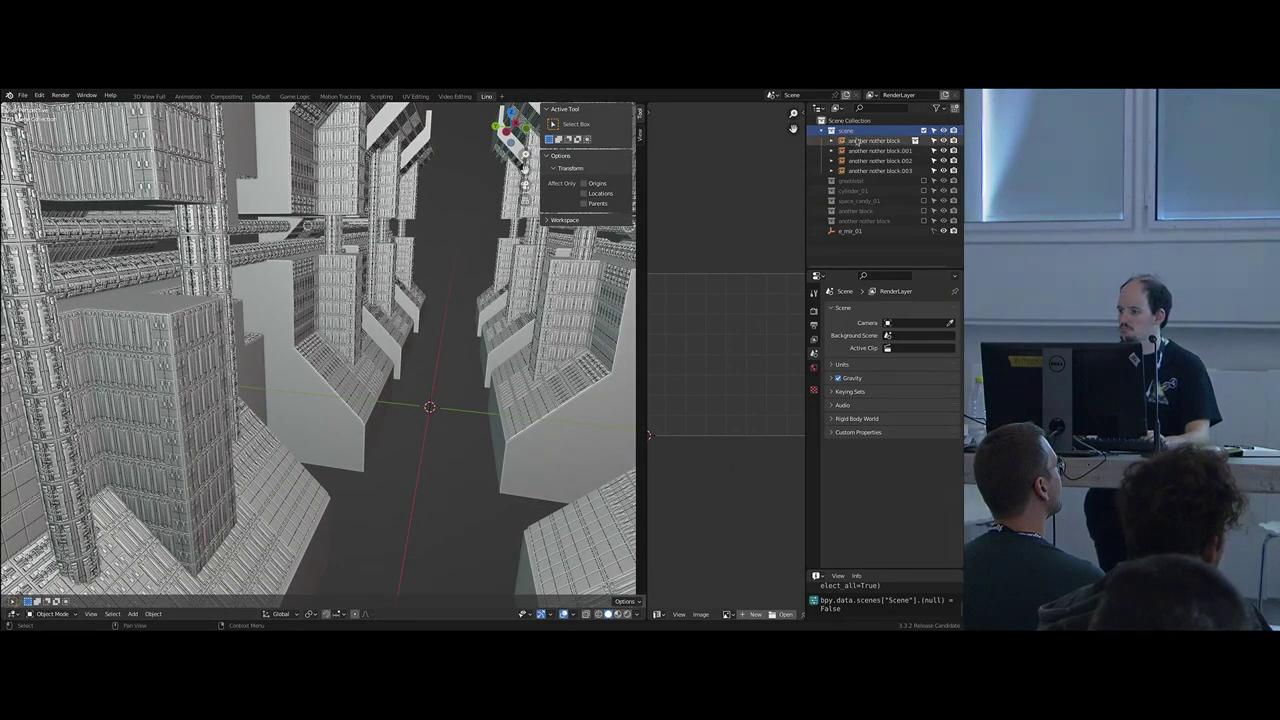
# - Show the another nother block collection instead of the scene collection and make it the active collection
pyautogui.click(923, 220)
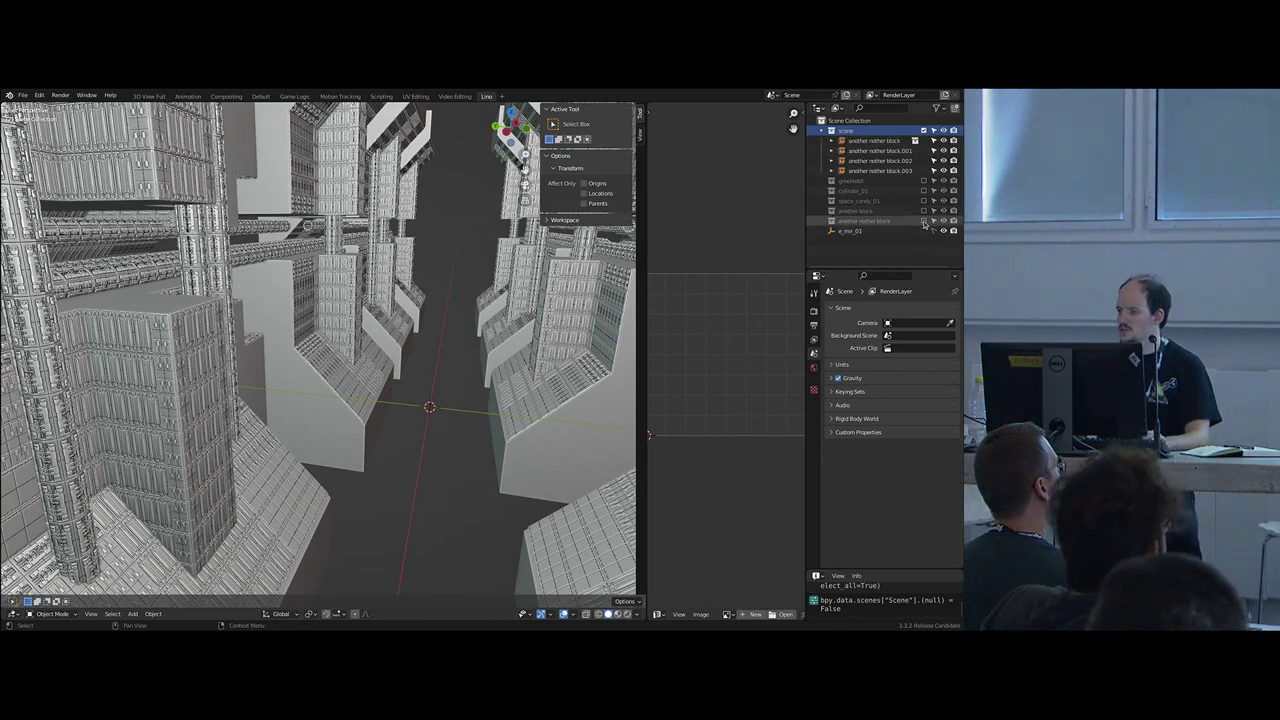
pyautogui.click(923, 131)
pyautogui.scroll(-3, 543, 248)
pyautogui.moveTo(543, 248); pyautogui.dragTo(402, 343, button='middle')
pyautogui.hotkey('shift', 'a')
pyautogui.click(862, 180)
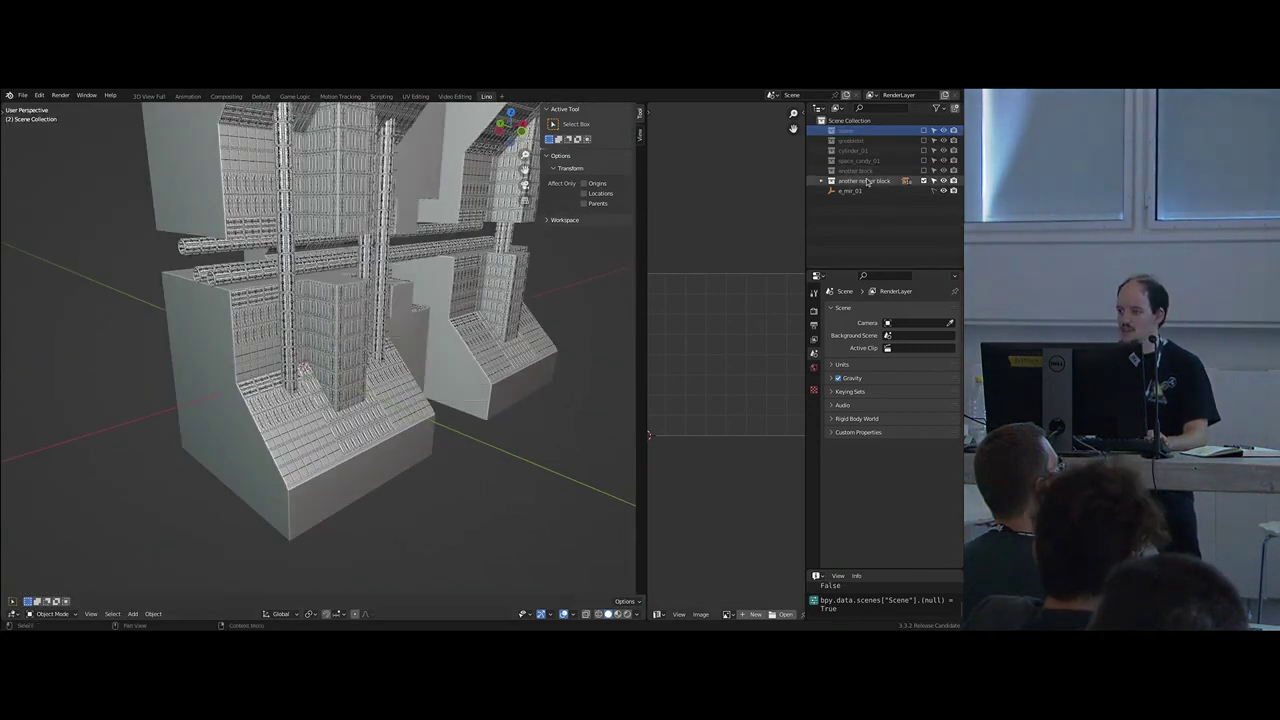
# - Add a collection instance of space_candy_01 and move it in front of the block
pyautogui.hotkey('shift', 'a')
pyautogui.moveTo(374, 317)
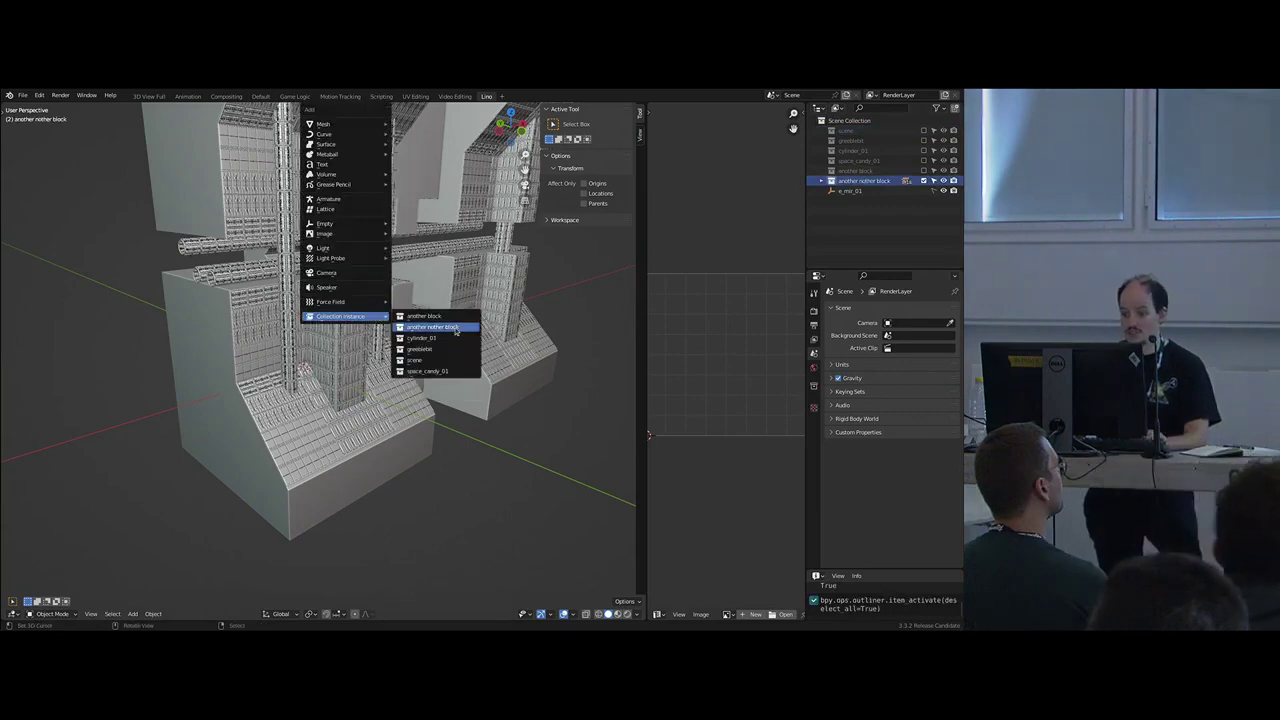
pyautogui.click(453, 371)
pyautogui.moveTo(453, 368); pyautogui.dragTo(503, 346, button='middle')
pyautogui.press('g')
pyautogui.click(503, 278)
pyautogui.moveTo(503, 278); pyautogui.dragTo(400, 374, button='middle')
pyautogui.press('g')
pyautogui.click(436, 350)
# - Rotate the candy instance 90° about Z and shift it along the Y and X axes towards the gap between the towers
pyautogui.scroll(3, 455, 362)
pyautogui.write('rz90')
pyautogui.click(457, 378)
pyautogui.press('g')
pyautogui.press('y')
pyautogui.click(400, 350)
pyautogui.press('g')
pyautogui.press('y')
pyautogui.click(506, 388)
pyautogui.press('g')
pyautogui.press('x')
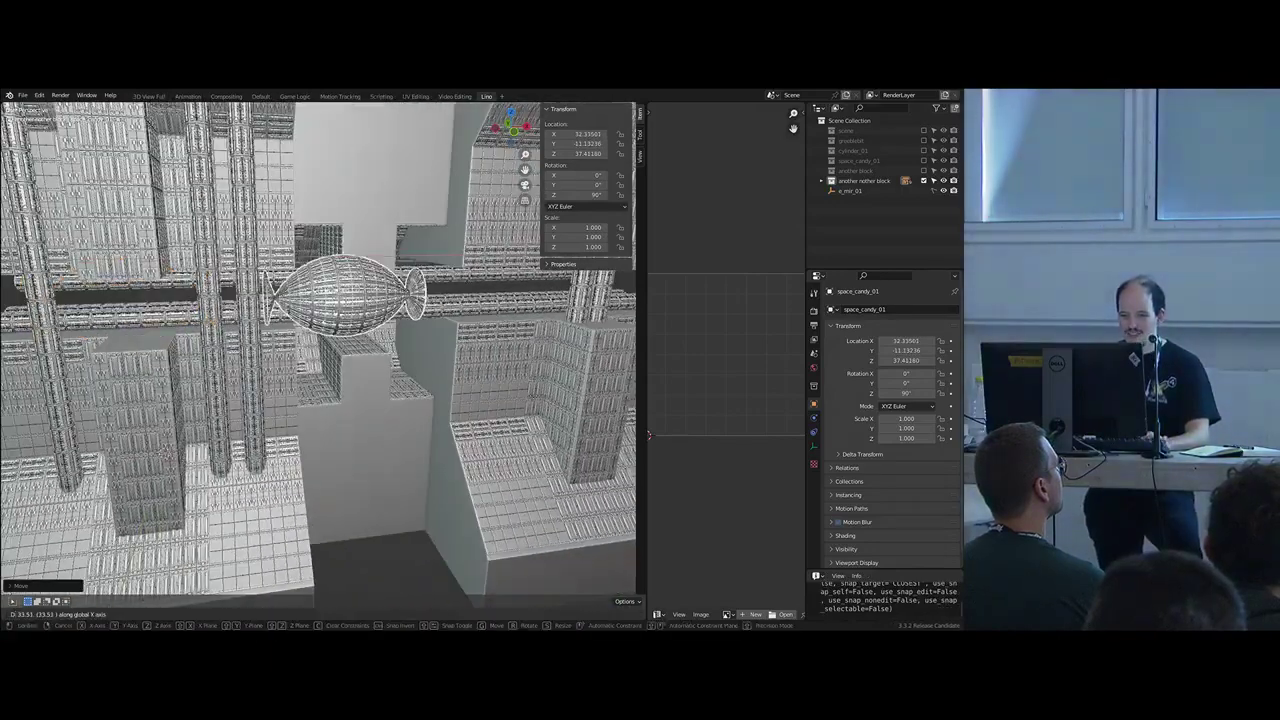
pyautogui.click(512, 374)
# - Stand the candy upright with a 90° rotation about X and move it along Z and X into the gap
pyautogui.moveTo(512, 374); pyautogui.dragTo(489, 374, button='middle')
pyautogui.press('r')
pyautogui.press('x')
pyautogui.press('9')
pyautogui.press('0')
pyautogui.press('Return')
pyautogui.press('g')
pyautogui.press('z')
pyautogui.click(422, 404)
pyautogui.moveTo(422, 404); pyautogui.dragTo(352, 366, button='middle')
pyautogui.press('g')
pyautogui.press('x')
pyautogui.click(335, 442)
# - Duplicate the upright candy along Z so the copy sits directly below it
pyautogui.hotkey('shift', 'd')
pyautogui.press('z')
pyautogui.click(392, 485)
# - Make linked duplicates of both stacked candies and move them up along Z to form a continuous column of four
pyautogui.keyDown('shift'); pyautogui.click(334, 350); pyautogui.keyUp('shift')
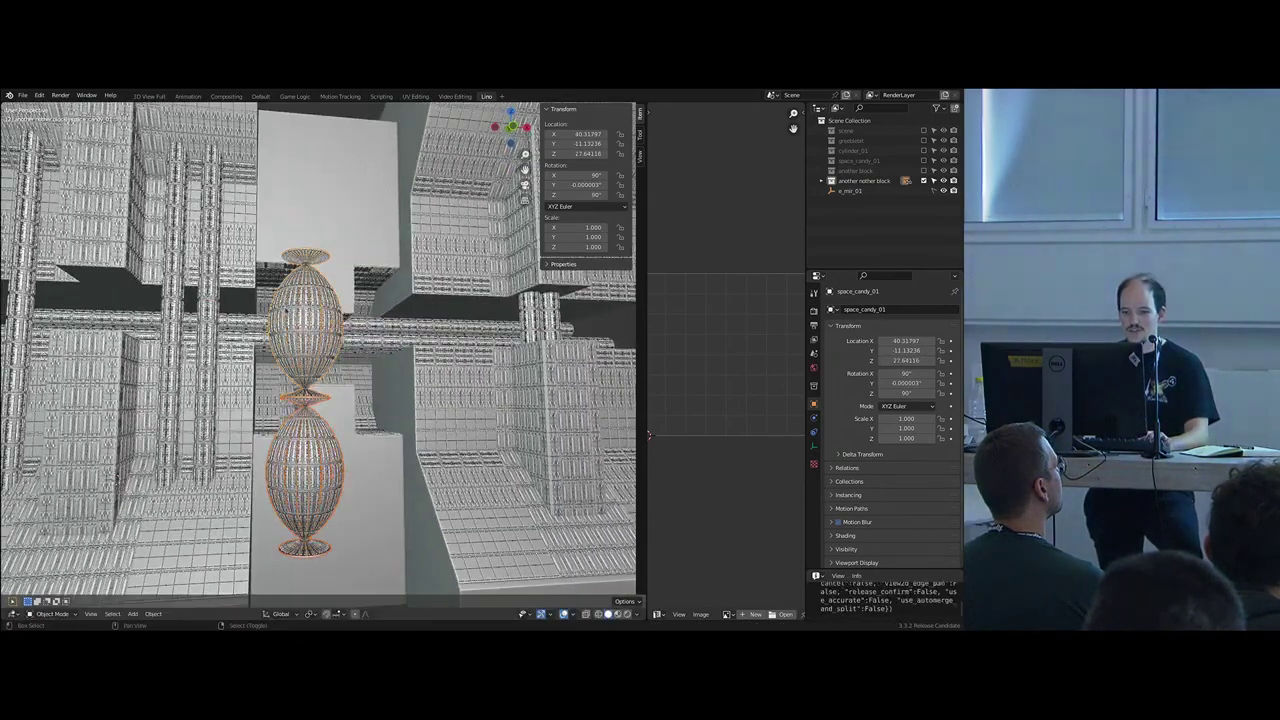
pyautogui.scroll(-2, 350, 377)
pyautogui.hotkey('shift', 'd')
pyautogui.press('Return')
pyautogui.press('g')
pyautogui.press('z')
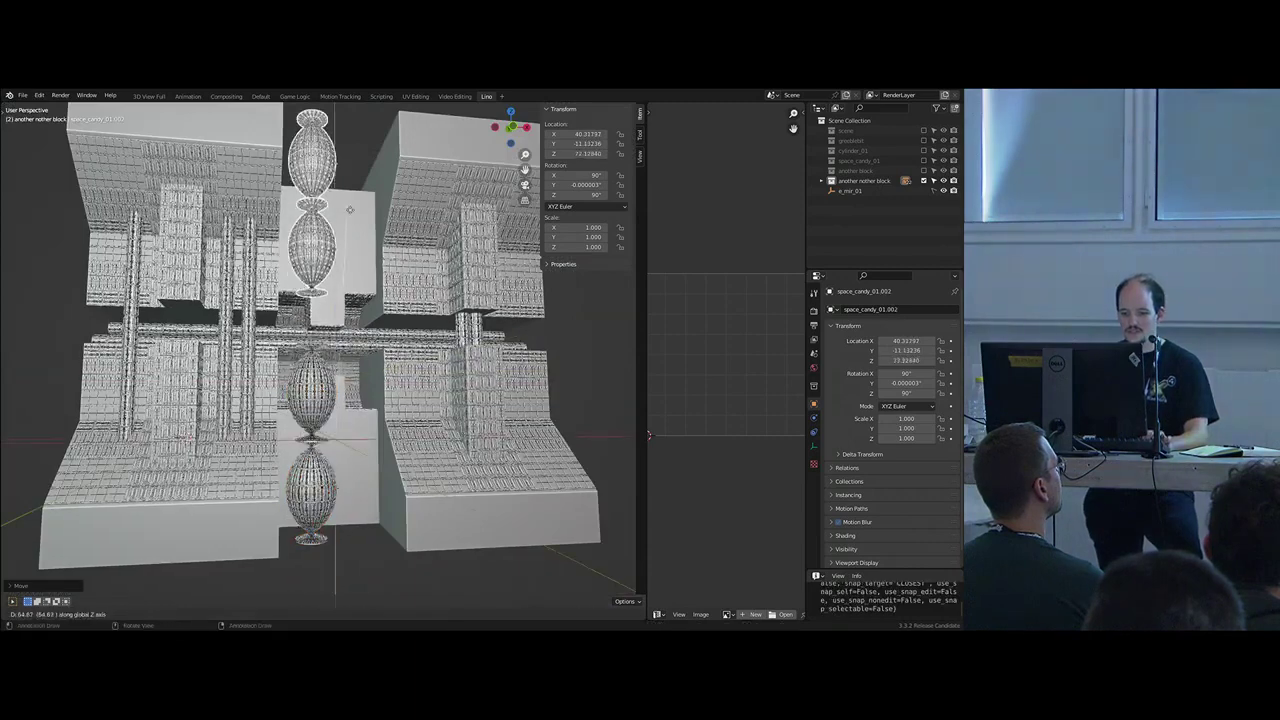
pyautogui.press('z')
pyautogui.click(362, 490)
pyautogui.moveTo(362, 490); pyautogui.dragTo(392, 500, button='middle')
pyautogui.scroll(3, 392, 500)
pyautogui.press('g')
pyautogui.press('z')
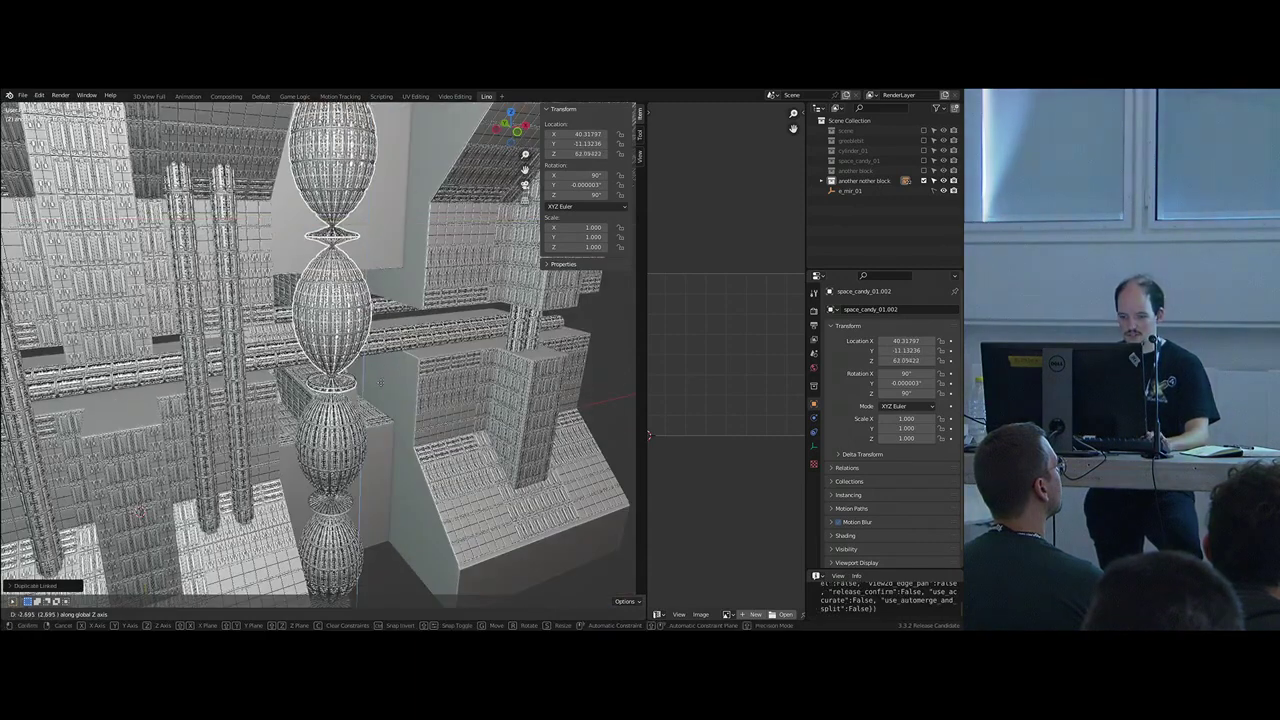
pyautogui.click(385, 500)
# - Duplicate a candy from the column and rotate the copy 90° about X and 90° about Z to lay it horizontally
pyautogui.keyDown('shift'); pyautogui.click(350, 455); pyautogui.keyUp('shift')
pyautogui.scroll(-5, 370, 450)
pyautogui.moveTo(382, 440); pyautogui.dragTo(340, 391, button='middle')
pyautogui.hotkey('shift', 'd')
pyautogui.rightClick(367, 416)
pyautogui.press('r')
pyautogui.press('x')
pyautogui.press('9')
pyautogui.press('0')
pyautogui.click(367, 415)
pyautogui.press('r')
pyautogui.press('z')
pyautogui.press('9')
pyautogui.press('0')
pyautogui.click(363, 404)
# - Move the horizontal candy along Z and Y to the block's lower front edge
pyautogui.press('g')
pyautogui.press('z')
pyautogui.click(337, 451)
pyautogui.press('g')
pyautogui.press('y')
pyautogui.moveTo(337, 451); pyautogui.dragTo(360, 406, button='middle')
pyautogui.click(358, 462)
pyautogui.press('g')
pyautogui.press('z')
pyautogui.click(362, 455)
pyautogui.press('g')
pyautogui.press('y')
pyautogui.click(397, 446)
# - Refine the horizontal candy's Y position and slide it along X to one end of the block's front
pyautogui.moveTo(397, 446)
pyautogui.mouseDown(button='middle')
pyautogui.moveTo(417, 469)
pyautogui.moveTo(360, 457)
pyautogui.moveTo(380, 474)
pyautogui.moveTo(361, 474)
pyautogui.moveTo(362, 437)
pyautogui.moveTo(389, 438)
pyautogui.mouseUp(button='middle')
pyautogui.press('g')
pyautogui.press('y')
pyautogui.click(440, 471)
pyautogui.press('g')
pyautogui.press('x')
pyautogui.click(338, 476)
# - Duplicate the horizontal candy along X into an end-to-end row of four on the block's lower front edge
pyautogui.scroll(3, 369, 437)
pyautogui.hotkey('alt', 'a')
pyautogui.rightClick(338, 431)
pyautogui.keyDown('shift'); pyautogui.rightClick(411, 434); pyautogui.keyUp('shift')
pyautogui.rightClick(268, 426)
pyautogui.keyDown('shift'); pyautogui.rightClick(422, 433); pyautogui.keyUp('shift')
pyautogui.press('g')
pyautogui.press('x')
pyautogui.click(407, 433)
# - Duplicate another candy along X to extend the lower row to five across the block's full width
pyautogui.rightClick(376, 423)
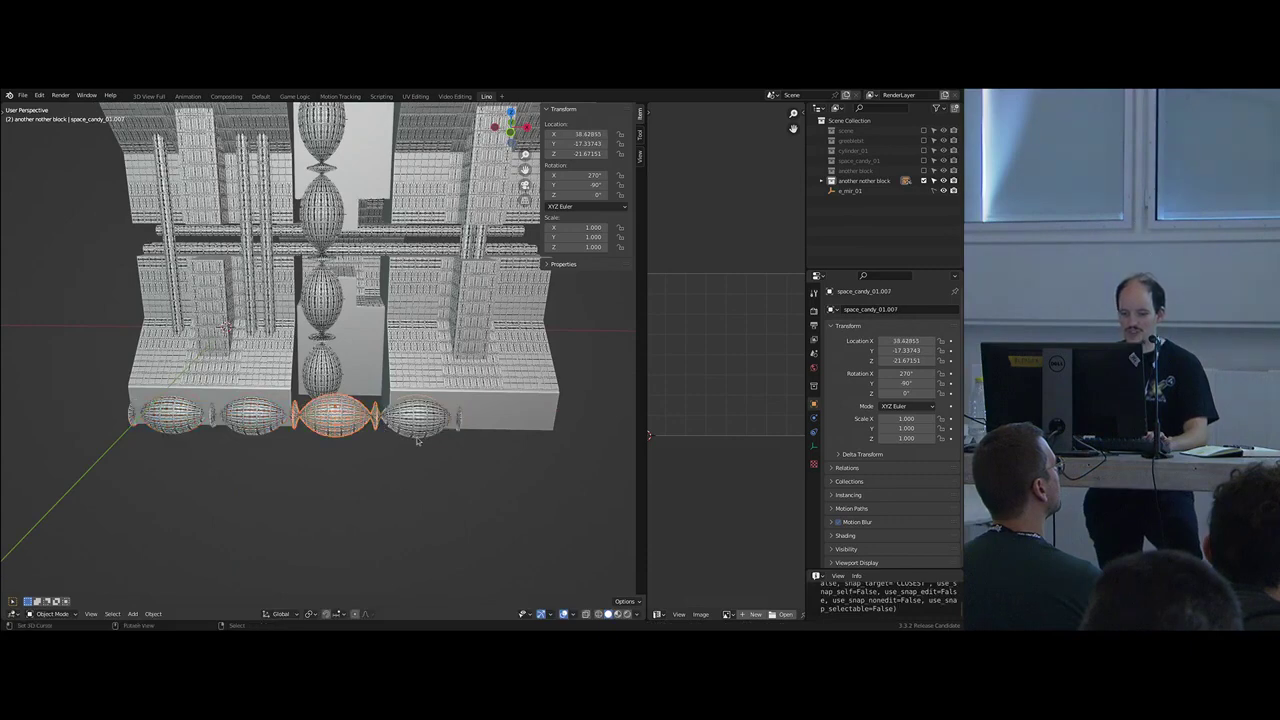
pyautogui.hotkey('shift', 'd')
pyautogui.press('x')
pyautogui.click(263, 487)
pyautogui.moveTo(263, 487); pyautogui.dragTo(515, 438, button='middle')
pyautogui.hotkey('alt', 'a')
pyautogui.scroll(2, 500, 440)
pyautogui.scroll(-2, 400, 465)
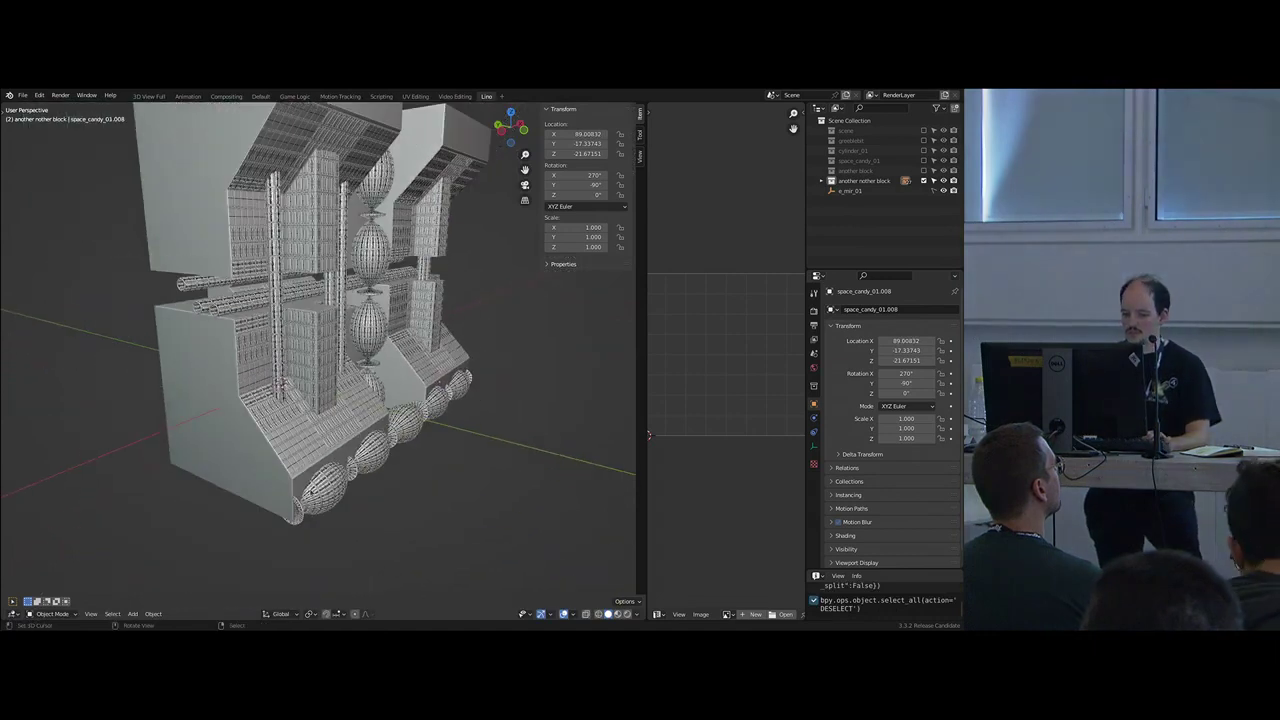
# - Select all five candies in the lower row and raise them along Z to about -13.85
pyautogui.rightClick(314, 490)
pyautogui.keyDown('shift'); pyautogui.rightClick(372, 452); pyautogui.keyUp('shift')
pyautogui.keyDown('shift'); pyautogui.rightClick(406, 422); pyautogui.keyUp('shift')
pyautogui.keyDown('shift'); pyautogui.rightClick(437, 400); pyautogui.keyUp('shift')
pyautogui.keyDown('shift'); pyautogui.rightClick(461, 381); pyautogui.keyUp('shift')
pyautogui.press('g')
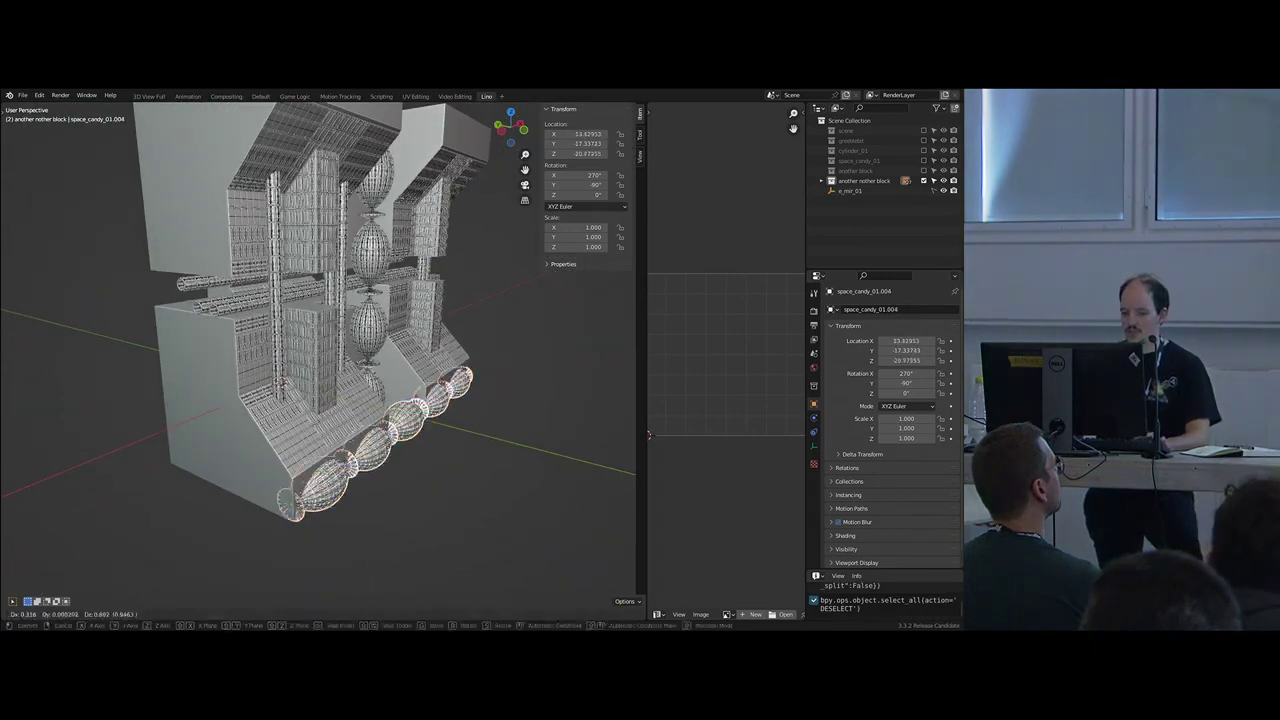
pyautogui.press('z')
pyautogui.click(403, 440)
pyautogui.moveTo(403, 440); pyautogui.dragTo(440, 428, button='middle')
pyautogui.moveTo(506, 394); pyautogui.dragTo(503, 374, button='middle')
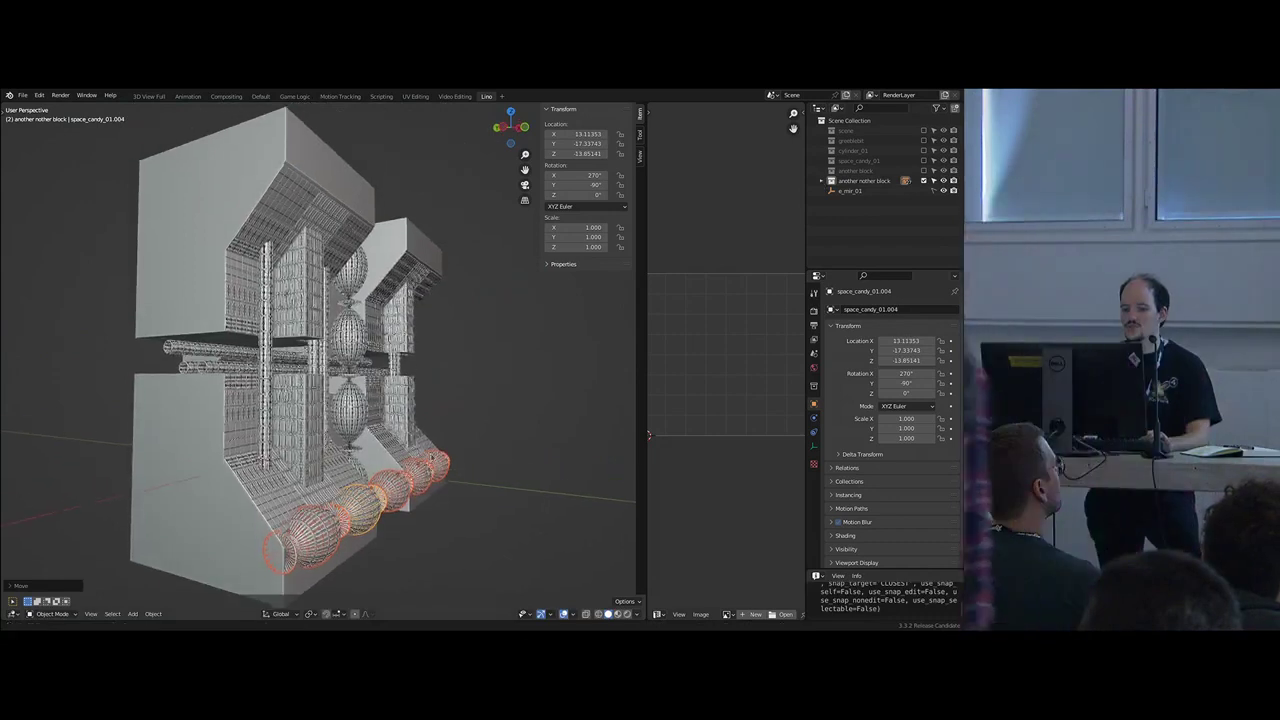
pyautogui.moveTo(408, 512); pyautogui.dragTo(426, 514, button='middle')
# - Make a linked duplicate of the five-candy row and move it up along Z to about 48.2, before the upper block
pyautogui.hotkey('alt', 'd')
pyautogui.press('z')
pyautogui.click(420, 312)
pyautogui.press('g')
pyautogui.press('y')
pyautogui.rightClick(397, 370)
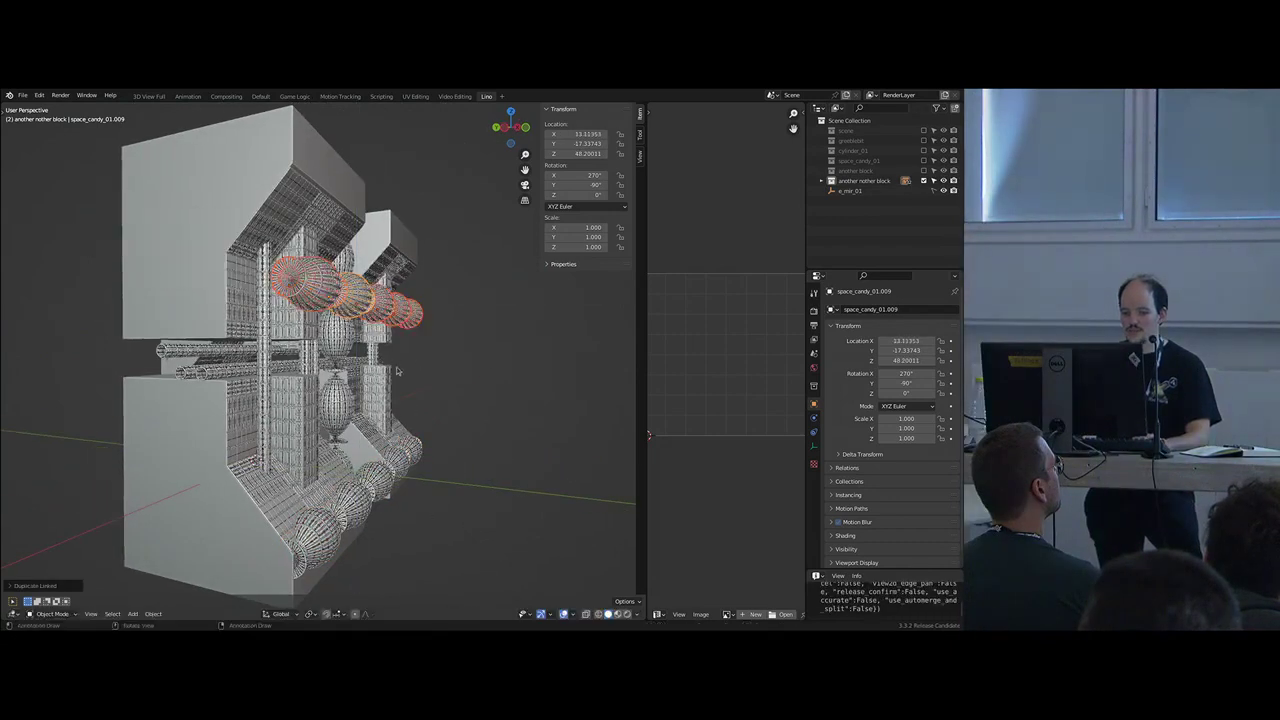
# - Try several placements of the upper five-candy row along Y and Z in front of the upper block
pyautogui.press('g')
pyautogui.press('y')
pyautogui.rightClick(385, 386)
pyautogui.moveTo(385, 386); pyautogui.dragTo(452, 392, button='middle')
pyautogui.press('g')
pyautogui.press('y')
pyautogui.click(381, 400)
pyautogui.press('g')
pyautogui.press('z')
pyautogui.click(370, 368)
pyautogui.press('g')
pyautogui.press('y')
pyautogui.rightClick(402, 340)
pyautogui.press('g')
pyautogui.press('y')
pyautogui.click(480, 400)
pyautogui.press('g')
pyautogui.press('z')
pyautogui.click(466, 345)
# - Delete the whole upper row of five candies from the block
pyautogui.moveTo(466, 345); pyautogui.dragTo(739, 165, button='middle')
pyautogui.press('g')
pyautogui.press('y')
pyautogui.click(502, 402)
pyautogui.scroll(-2, 402, 367)
pyautogui.press('Delete')
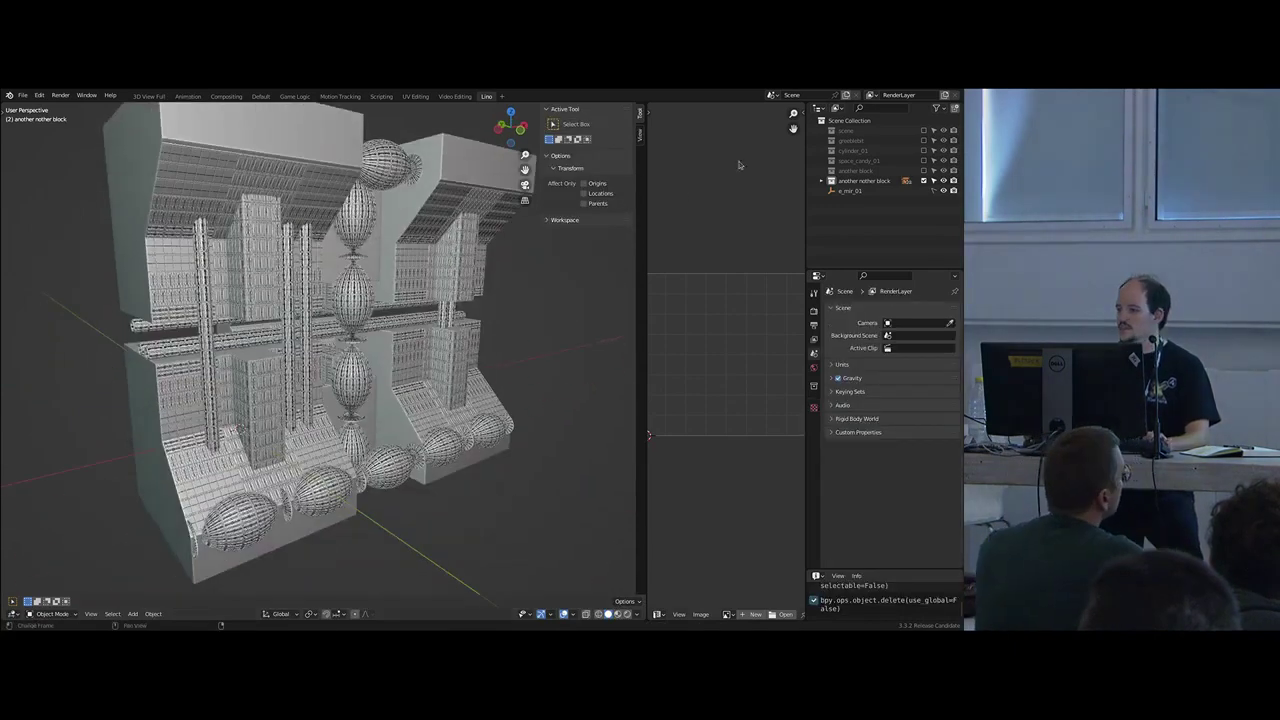
# - Exclude the another nother block collection and enable the scene collection to show the instanced blocks
pyautogui.click(923, 181)
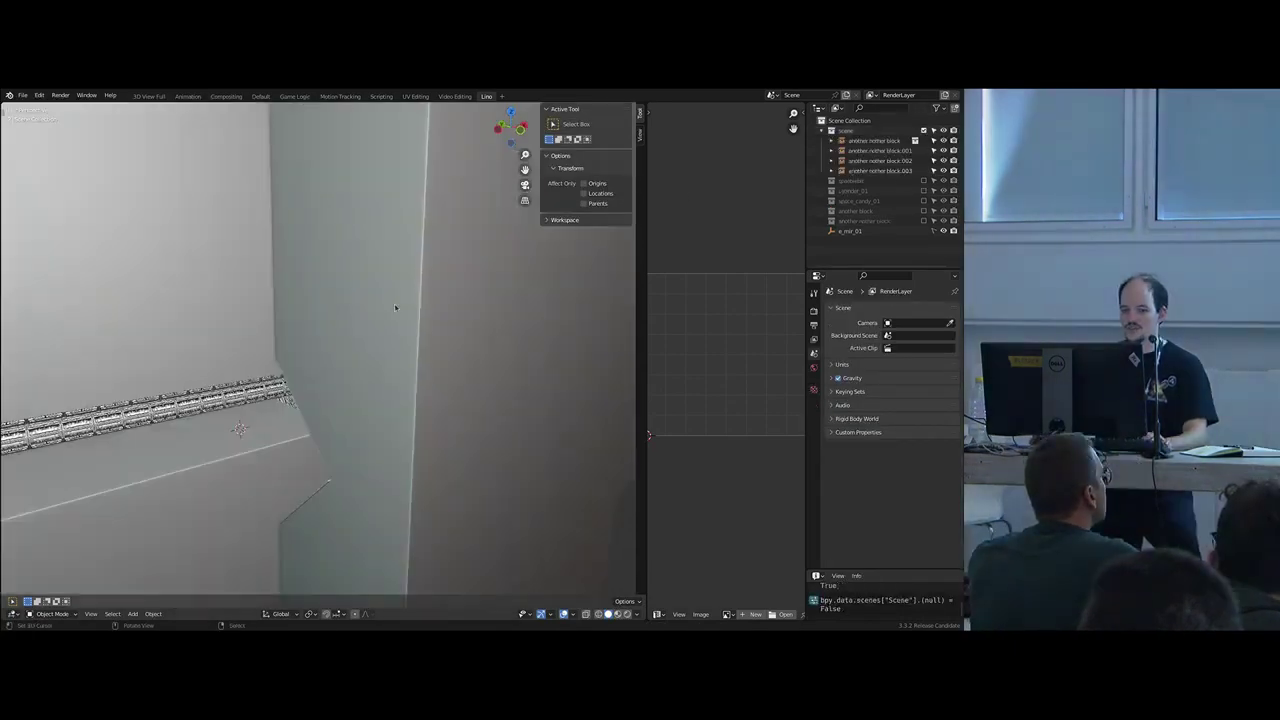
pyautogui.moveTo(394, 304); pyautogui.dragTo(426, 349, button='middle')
pyautogui.scroll(5, 440, 304)
pyautogui.scroll(-5, 426, 349)
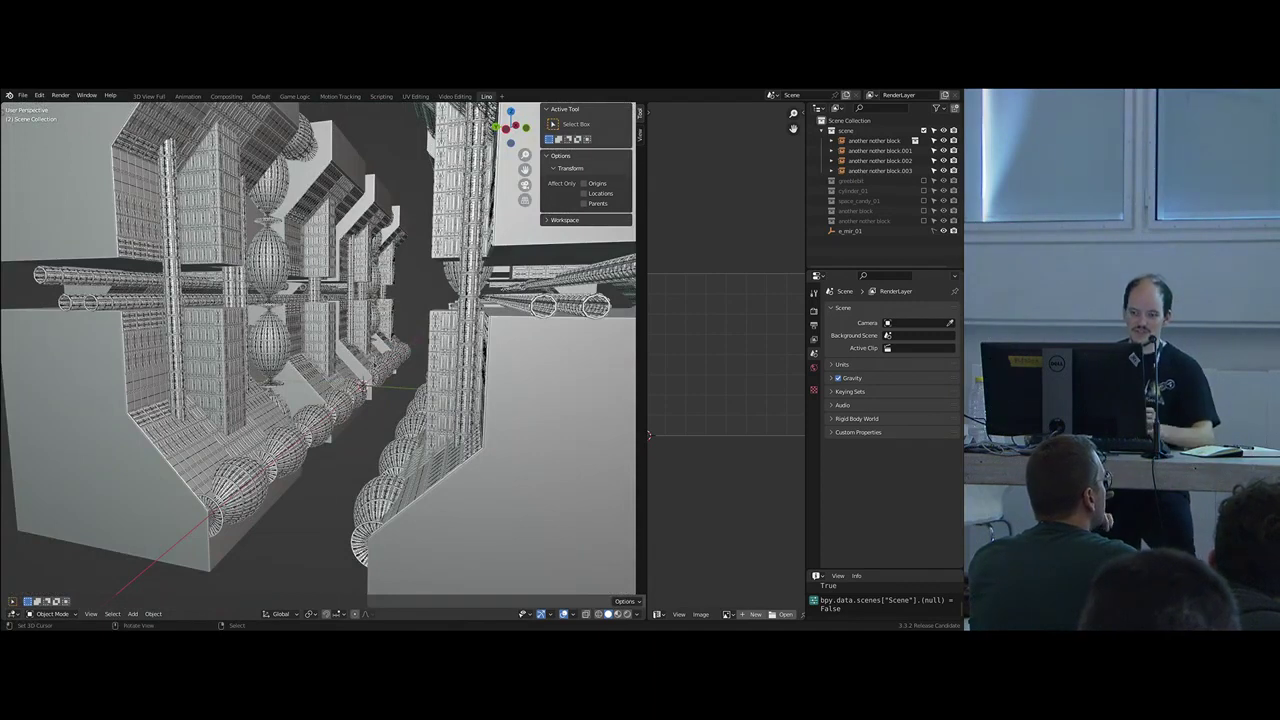
# - Examine the corridor between the two rows of instanced blocks from inside, above and along its length
pyautogui.moveTo(410, 318); pyautogui.dragTo(320, 320, button='middle')
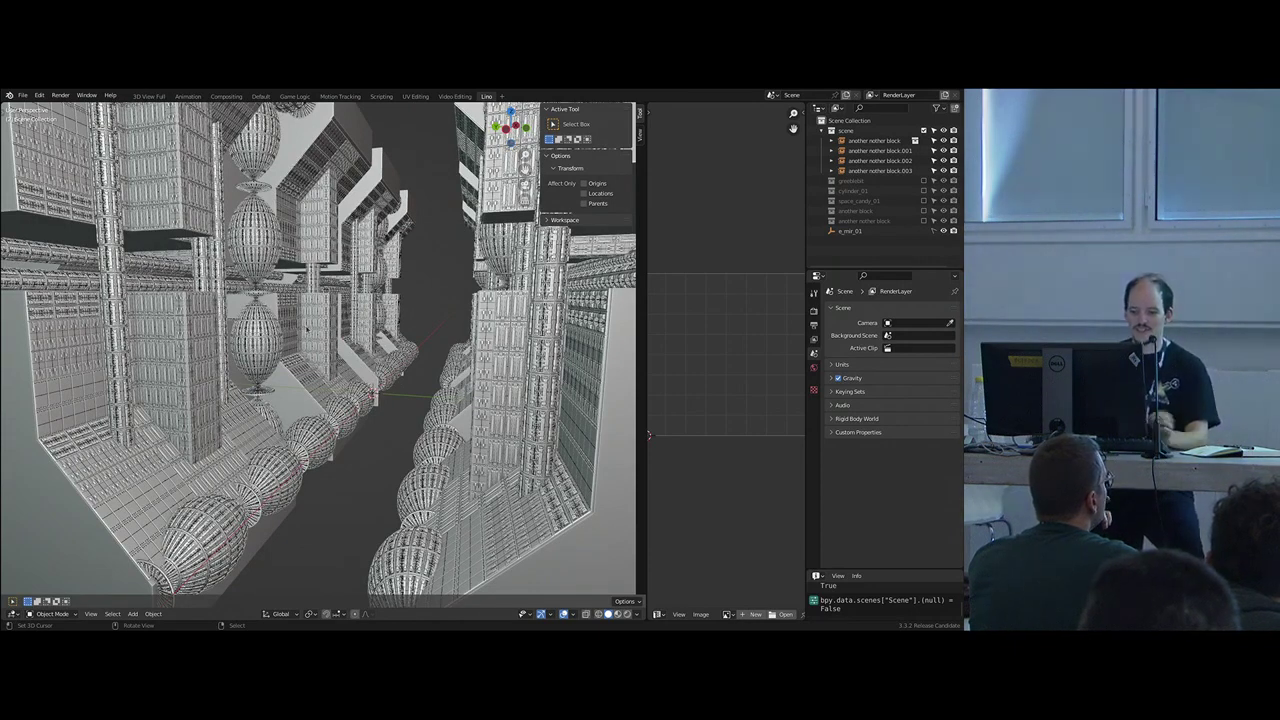
pyautogui.moveTo(315, 333); pyautogui.dragTo(340, 399, button='middle')
pyautogui.rightClick(325, 350)
pyautogui.scroll(-5, 345, 370)
pyautogui.scroll(3, 340, 400)
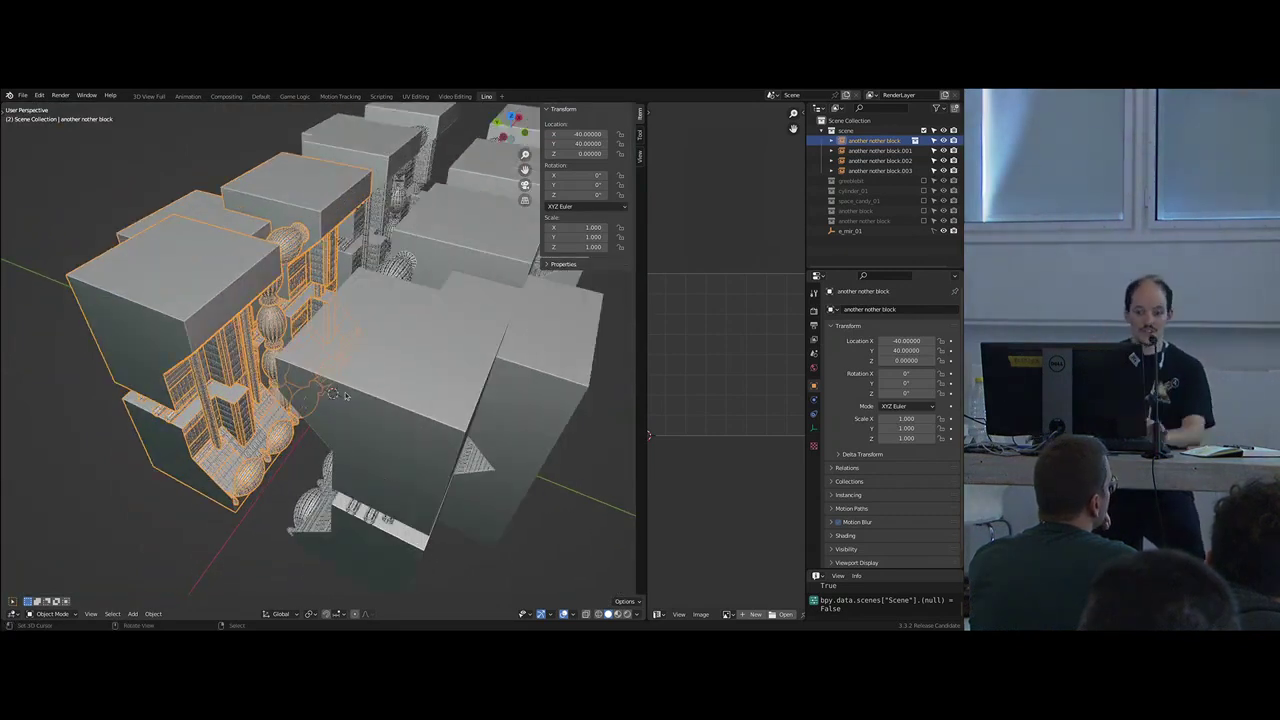
pyautogui.scroll(-2, 346, 396)
pyautogui.moveTo(348, 397); pyautogui.dragTo(405, 427, button='middle')
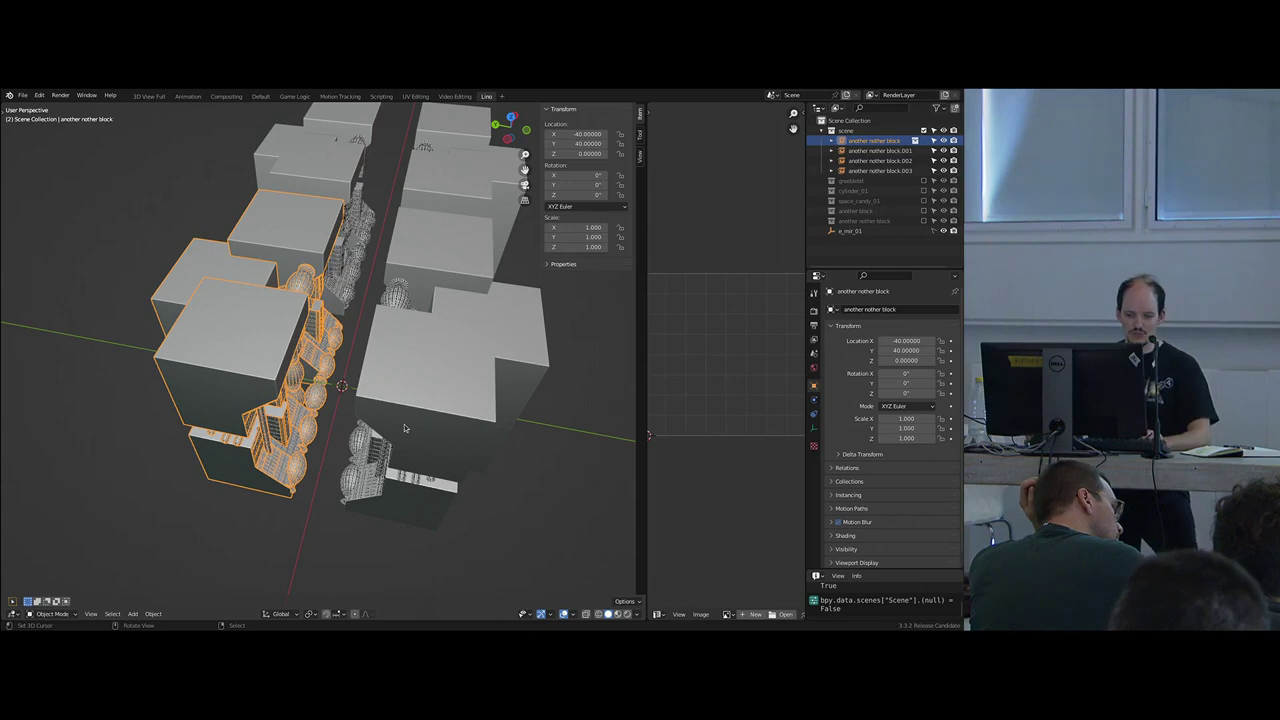
pyautogui.moveTo(254, 444); pyautogui.dragTo(277, 422, button='middle')
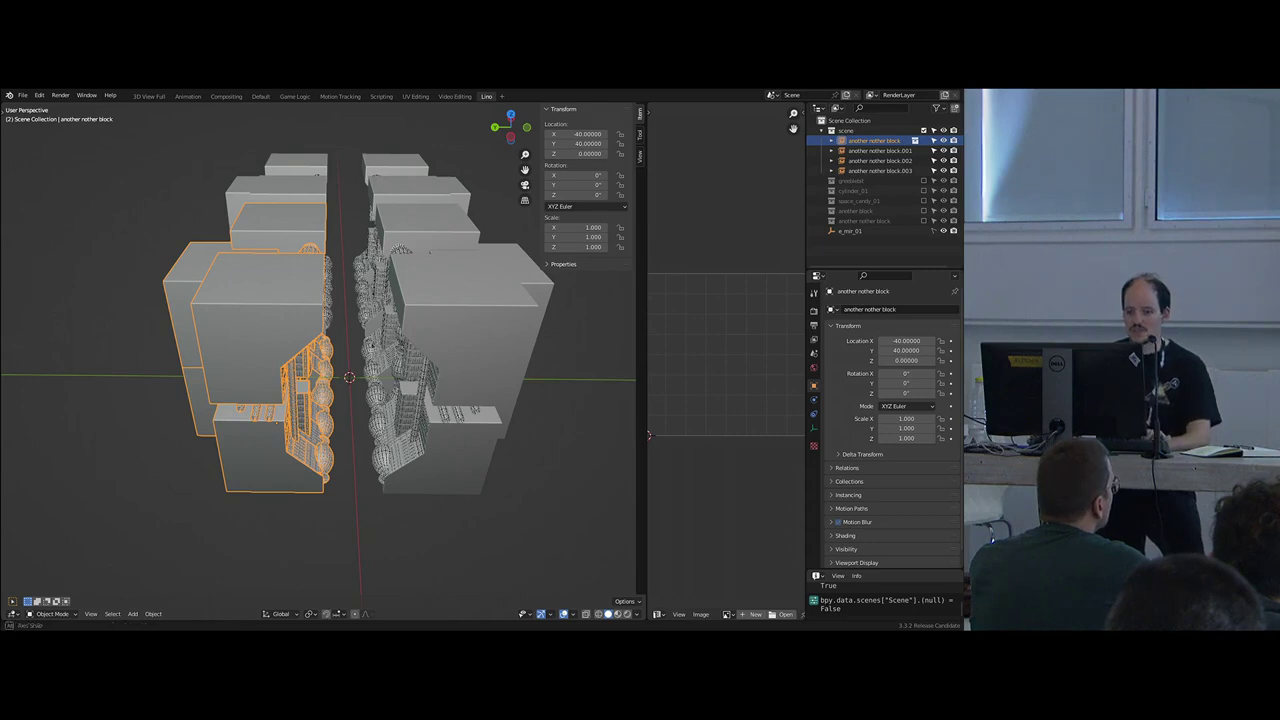
pyautogui.scroll(5, 378, 416)
pyautogui.hotkey('alt', 'a')
pyautogui.moveTo(378, 416); pyautogui.dragTo(365, 381, button='middle')
pyautogui.moveTo(336, 329); pyautogui.dragTo(372, 343, button='middle')
pyautogui.scroll(3, 372, 343)
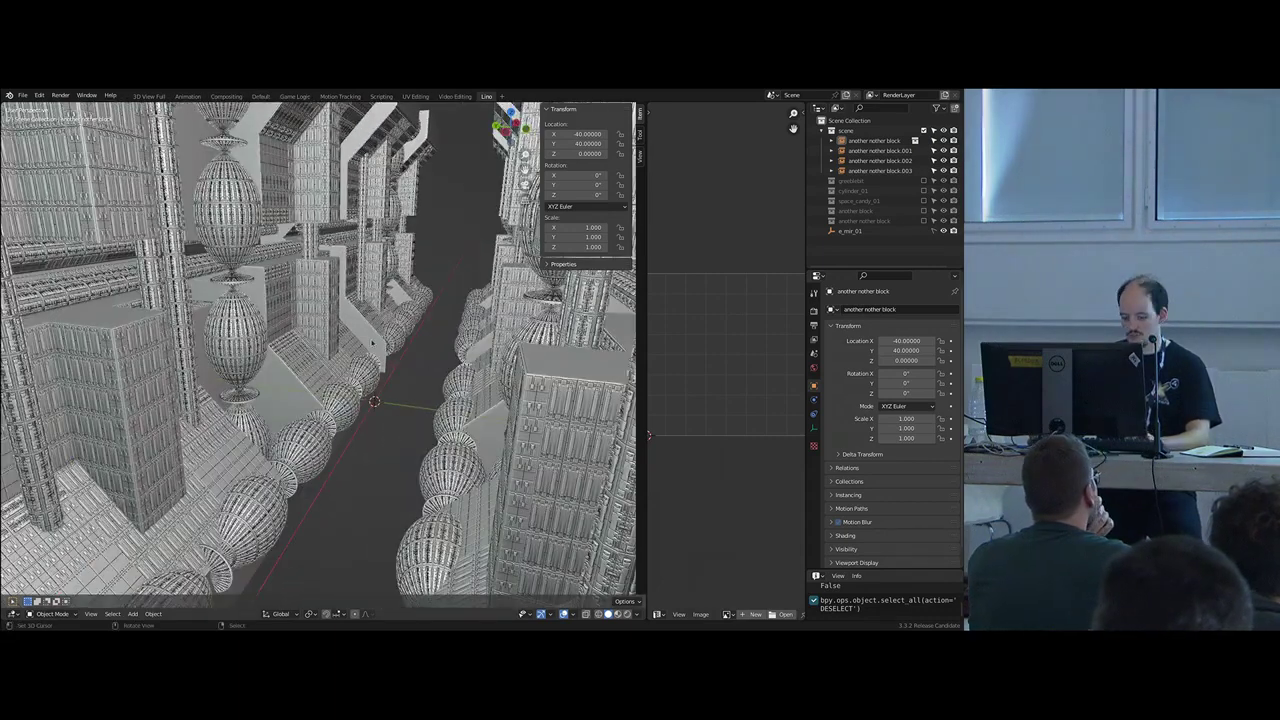
# - Add a camera at the world origin between the block rows, make it the active camera and look through it
pyautogui.press('n')
pyautogui.press('z')
pyautogui.hotkey('shift', 'a')
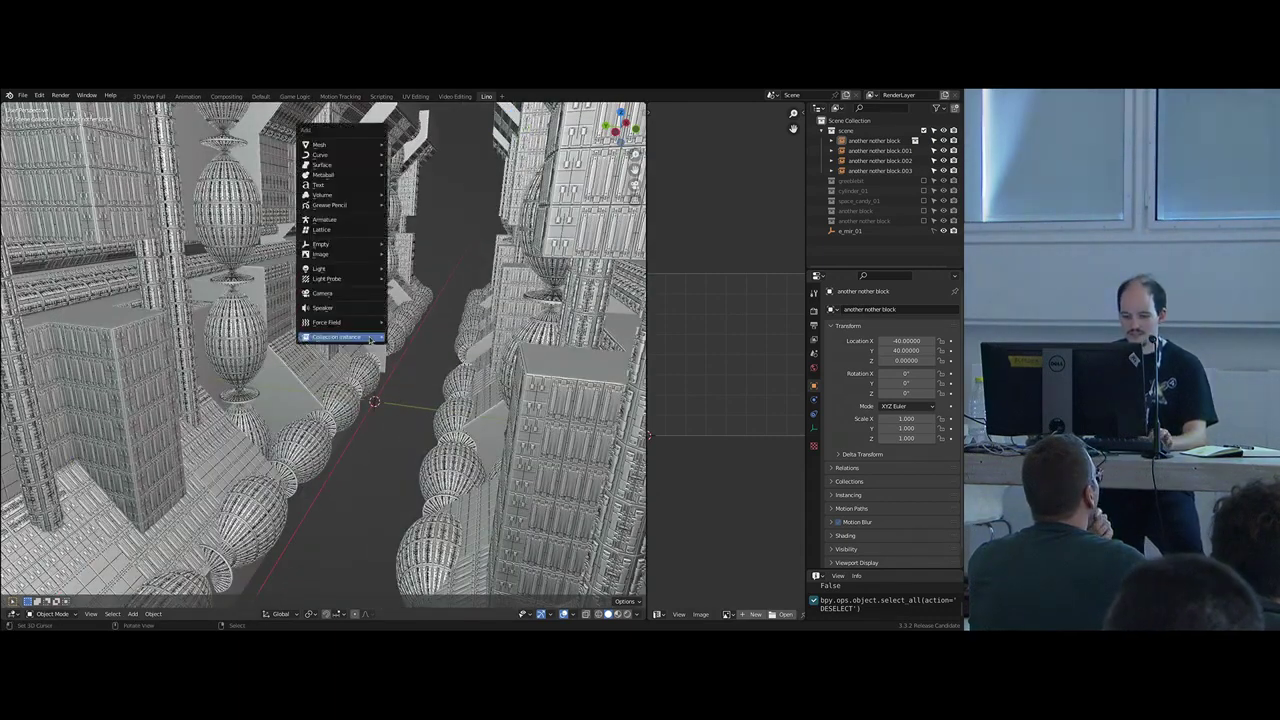
pyautogui.moveTo(370, 340)
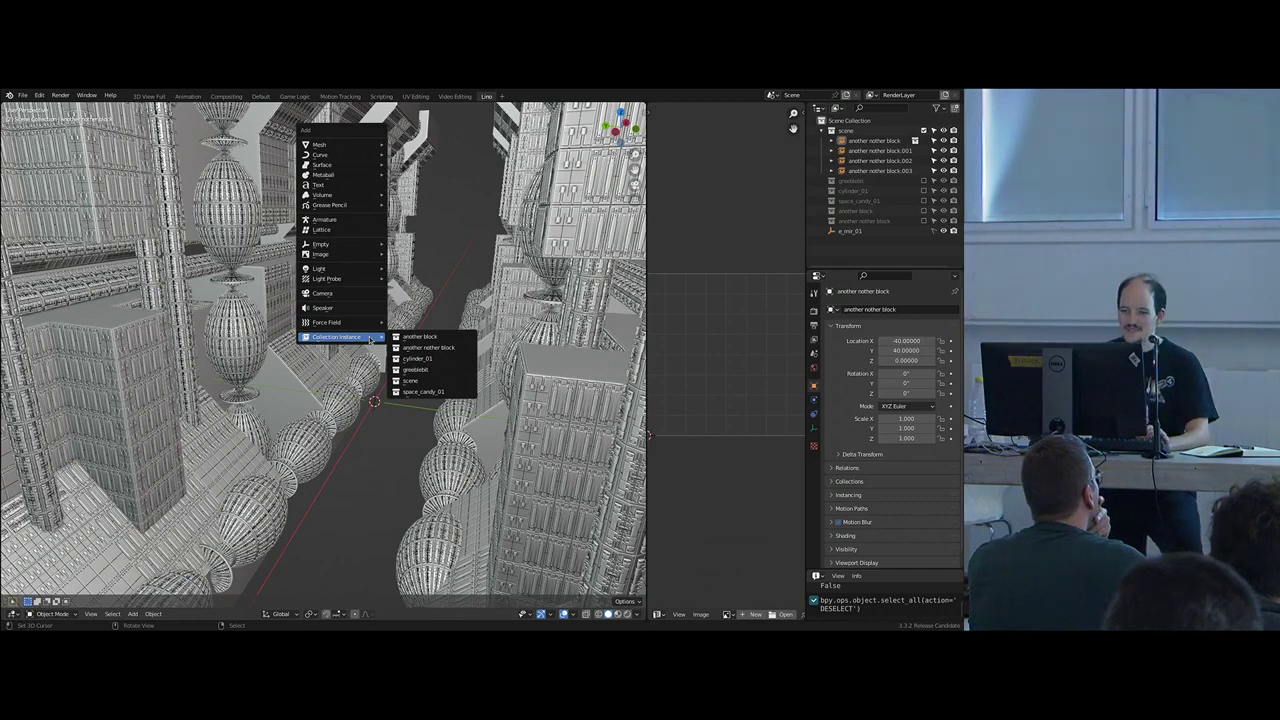
pyautogui.click(330, 293)
pyautogui.press('ctrl+KP_0')
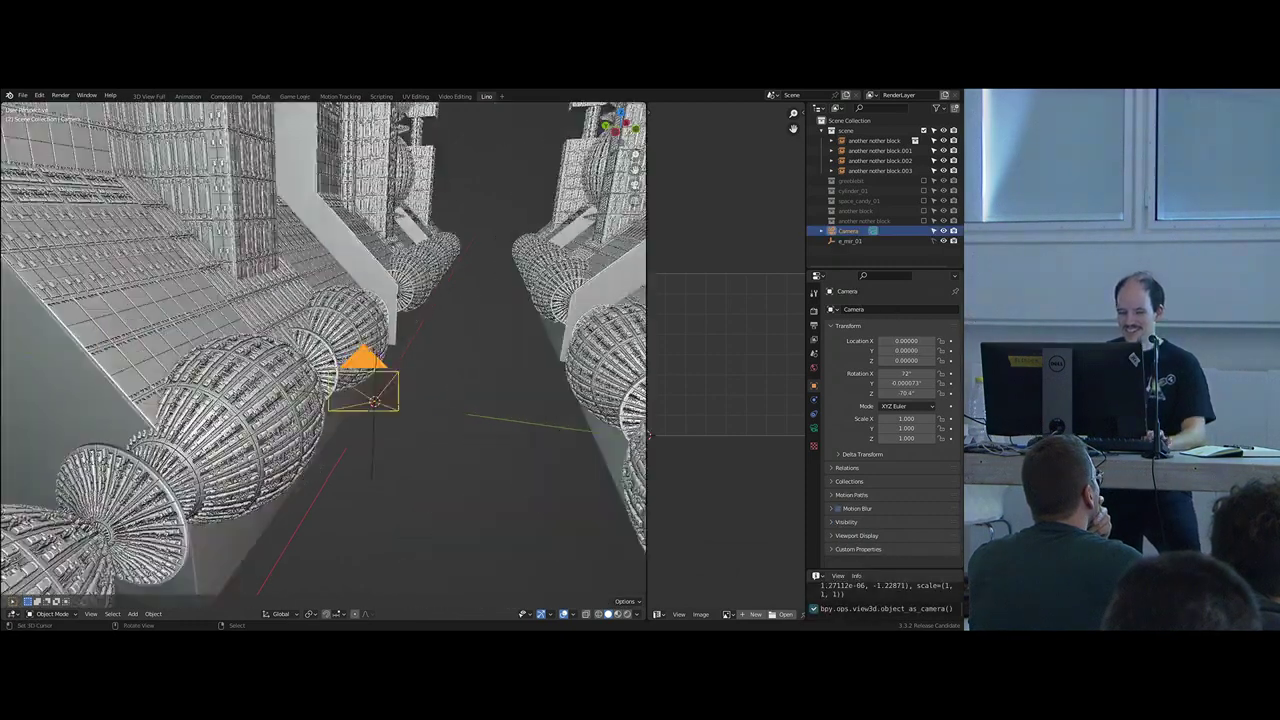
pyautogui.click(400, 322)
pyautogui.click(485, 443)
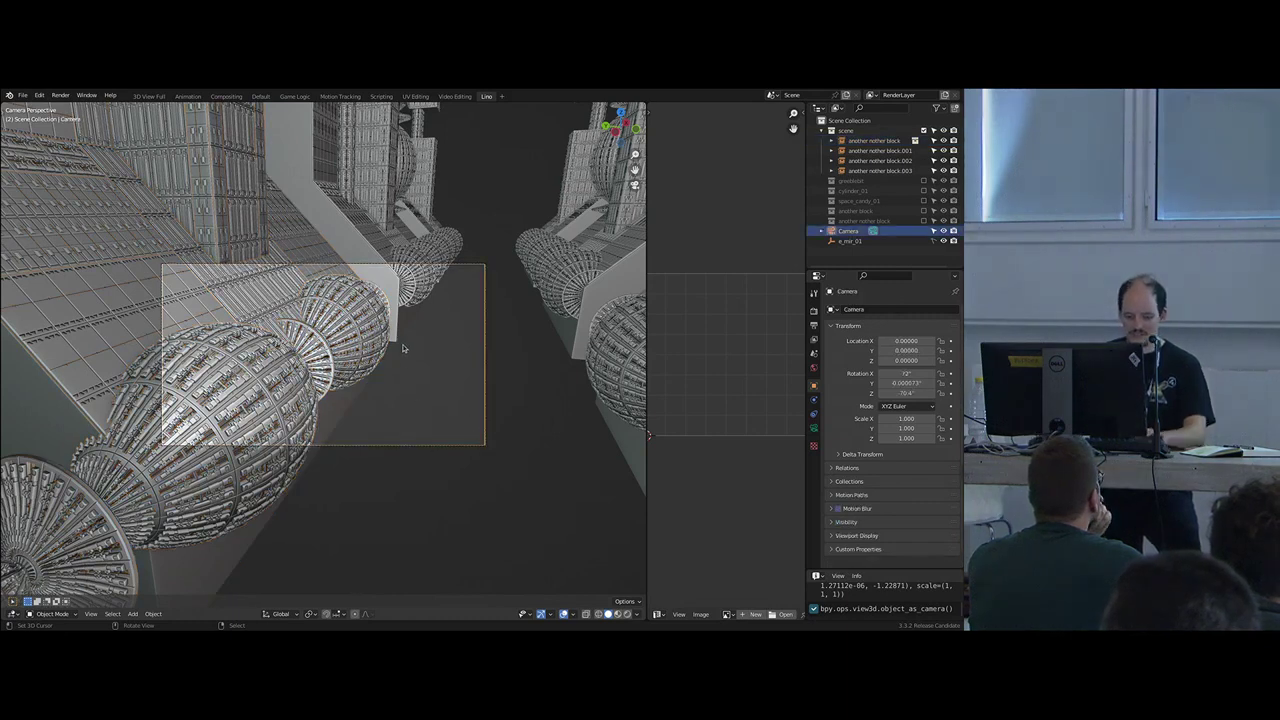
# - Search for the view navigation commands and assign a shortcut based on F to Fly Navigation
pyautogui.press('F3')
pyautogui.write('view na')
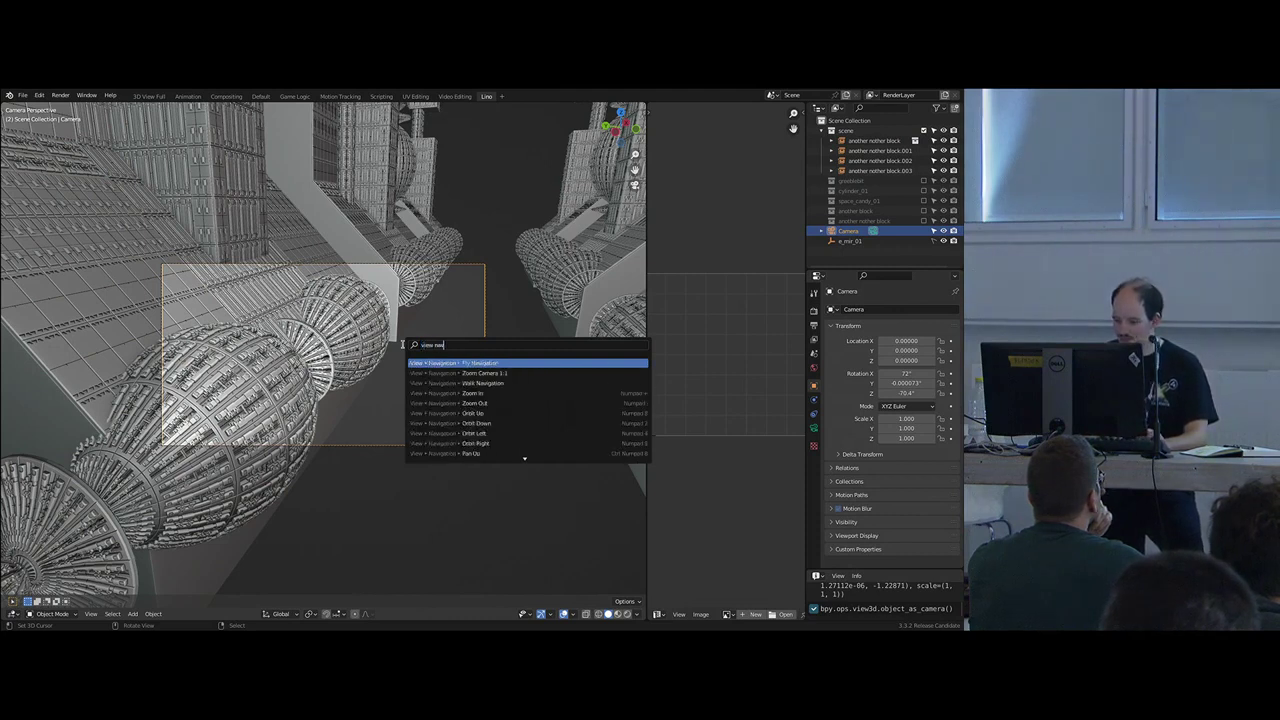
pyautogui.rightClick(490, 363)
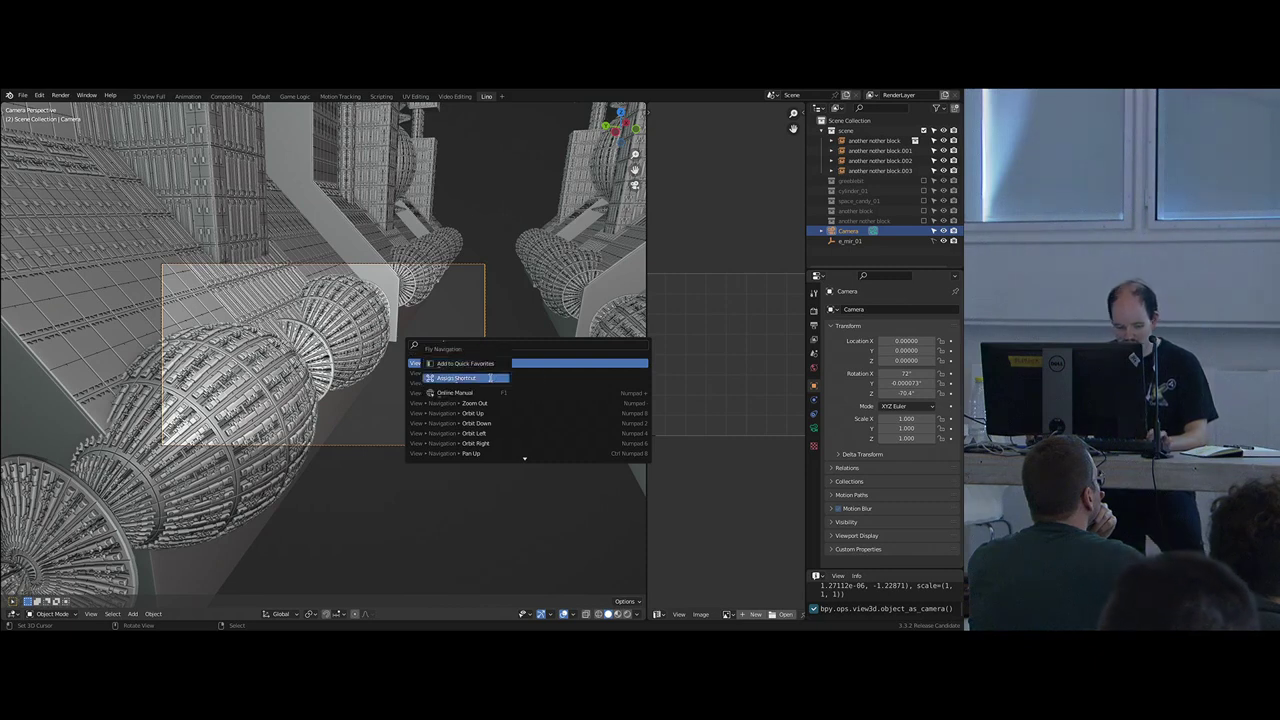
pyautogui.click(490, 378)
pyautogui.press('f')
pyautogui.press('Escape')
pyautogui.hotkey('shift', 'd')
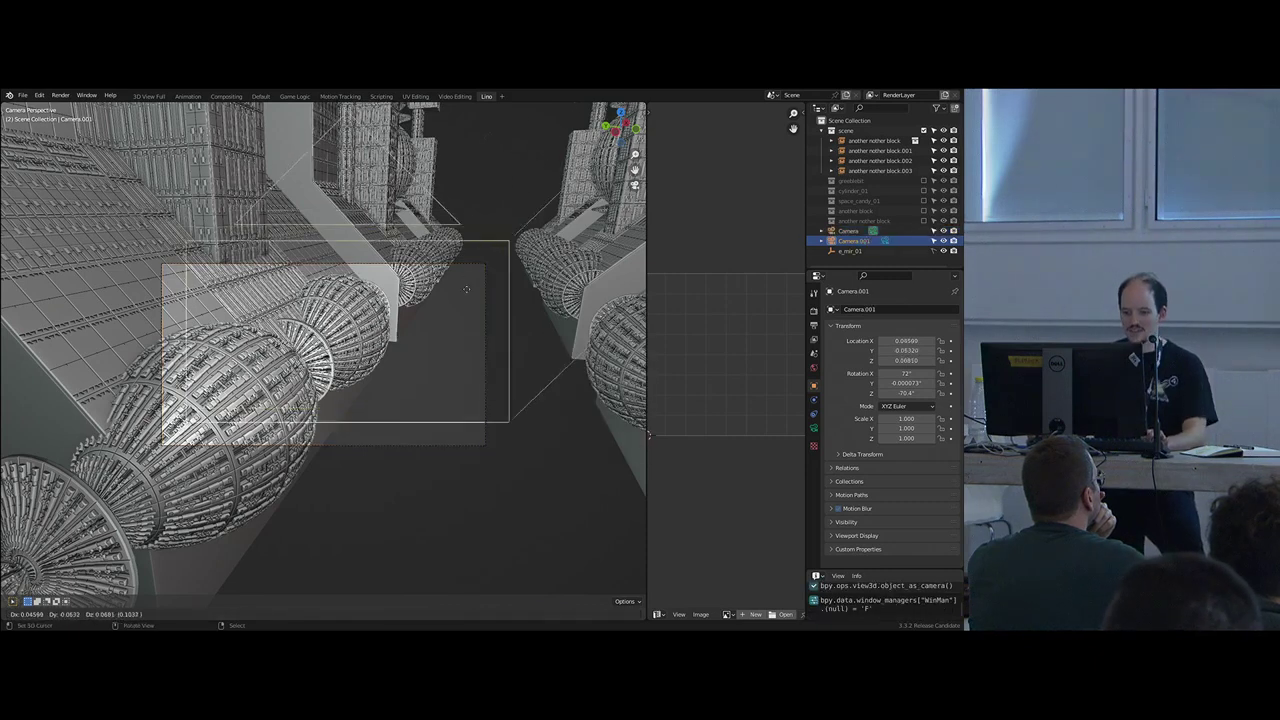
pyautogui.press('Escape')
pyautogui.hotkey('ctrl', 'z')
# - Fly the camera to the corridor entrance at about X -115.86, Y -24.43, Z 8.14, facing down the corridor
pyautogui.press('f')
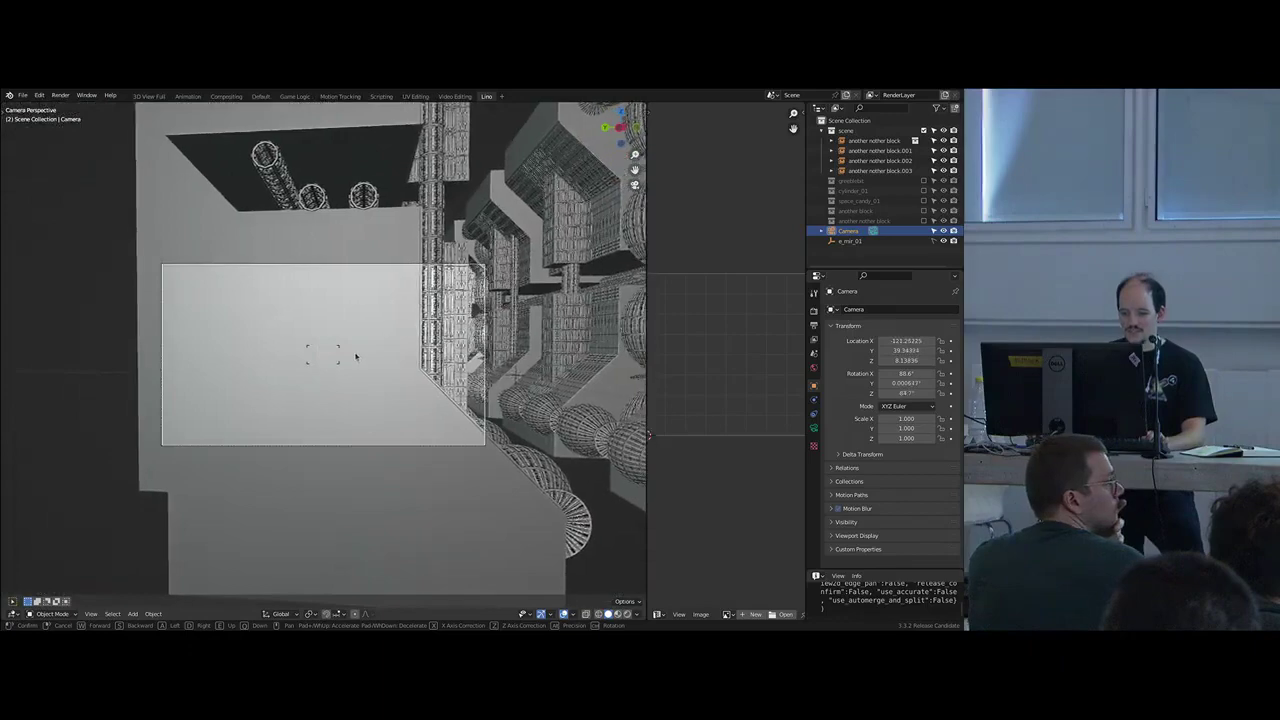
pyautogui.click(313, 355)
pyautogui.press('a')
pyautogui.hotkey('alt', 'a')
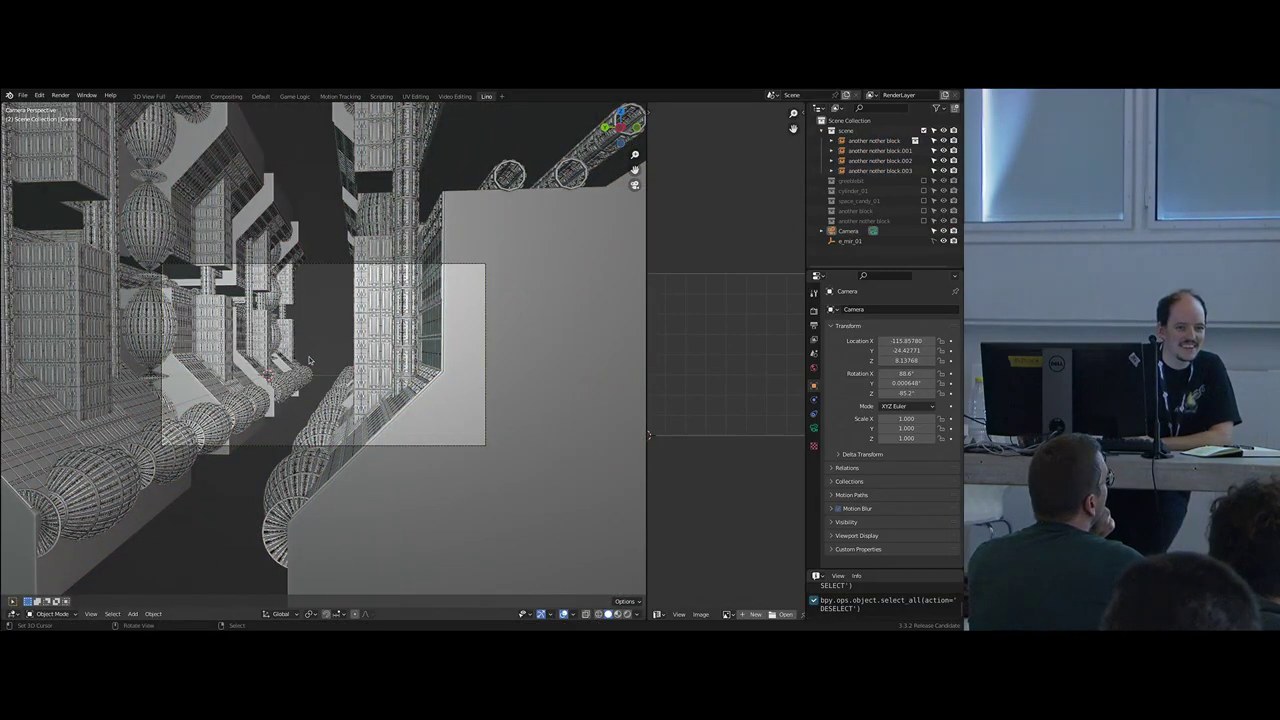
# - Search for Walk Navigation and assign it a shortcut based on F
pyautogui.press('F3')
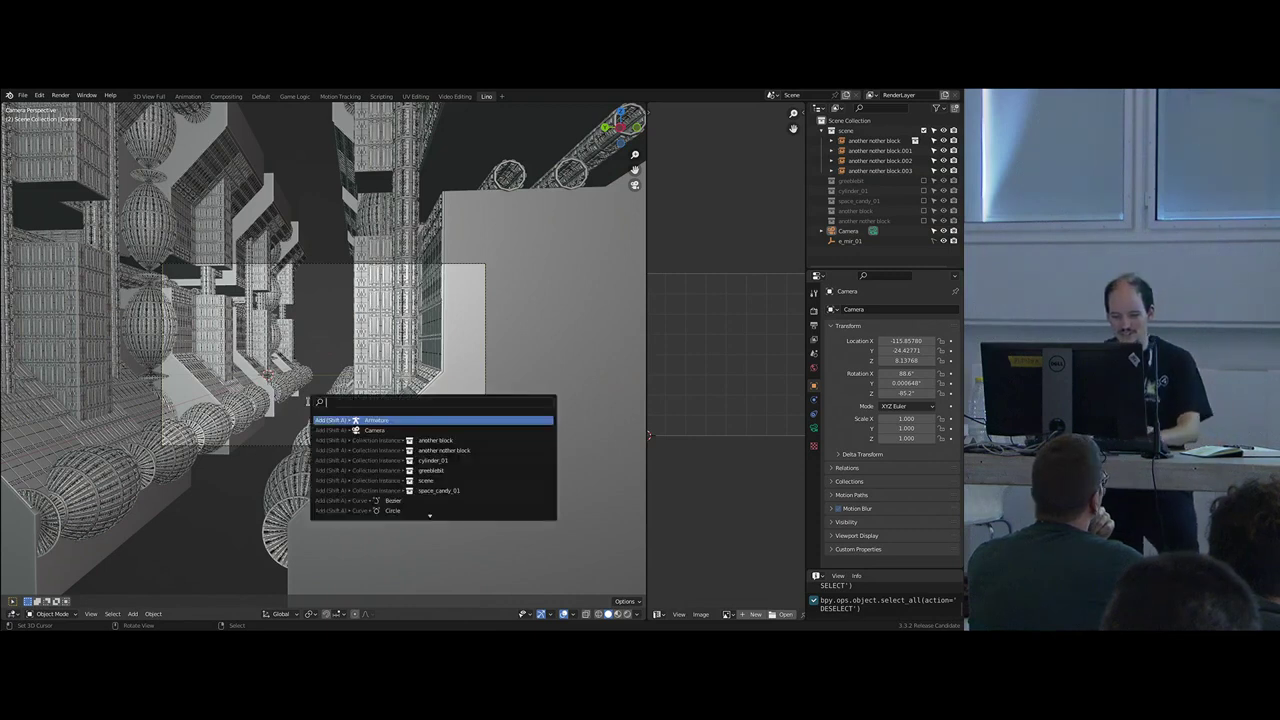
pyautogui.write('fl')
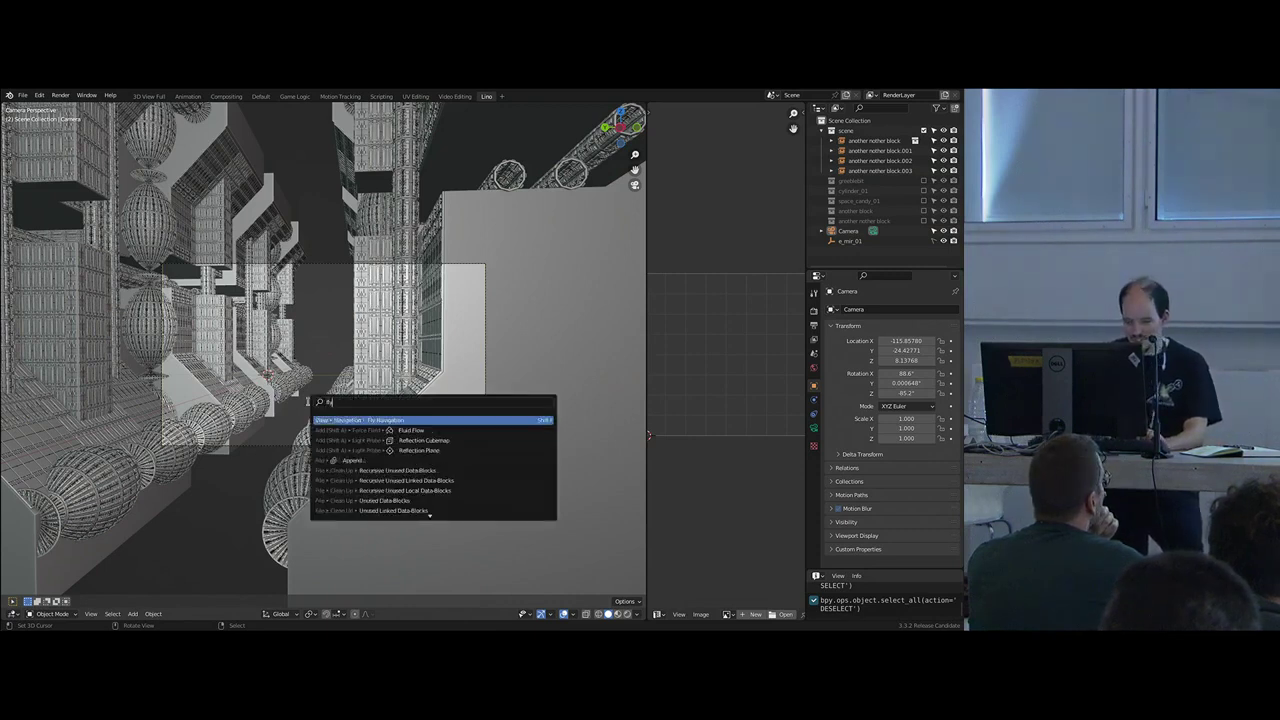
pyautogui.rightClick(376, 421)
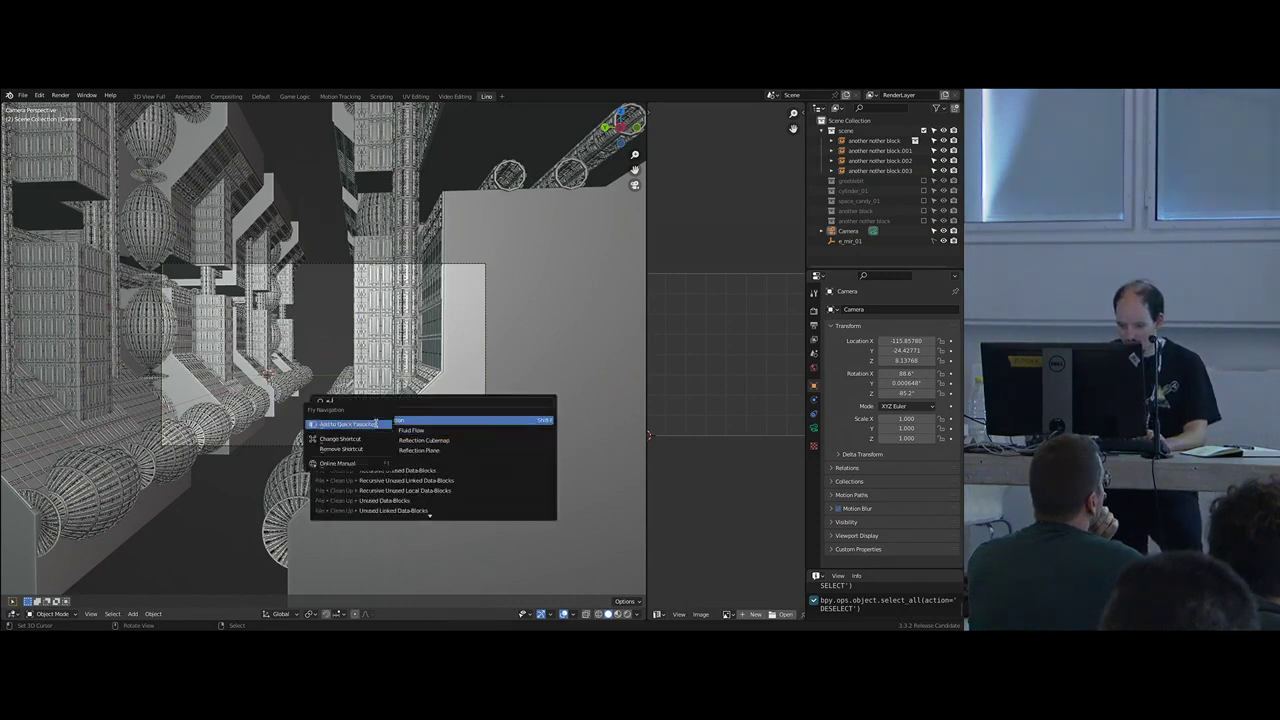
pyautogui.press('BackSpace')
pyautogui.press('BackSpace')
pyautogui.write('walk')
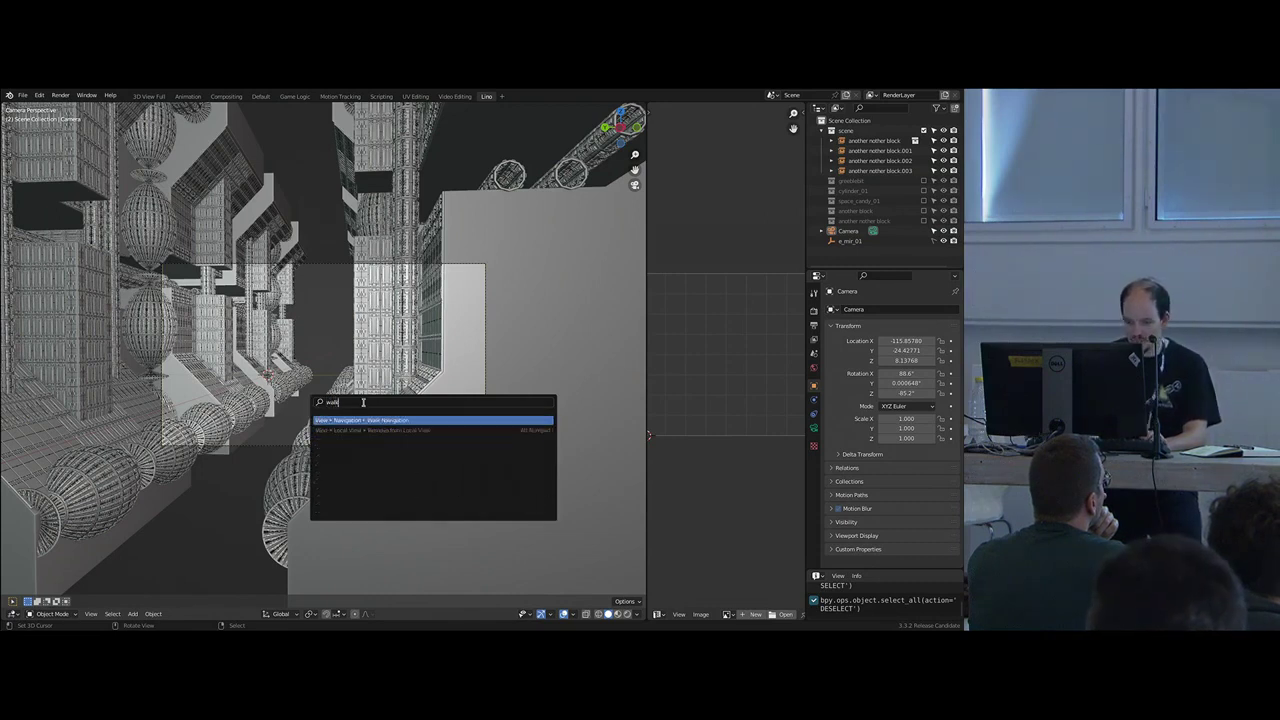
pyautogui.rightClick(383, 420)
pyautogui.click(375, 436)
pyautogui.press('f')
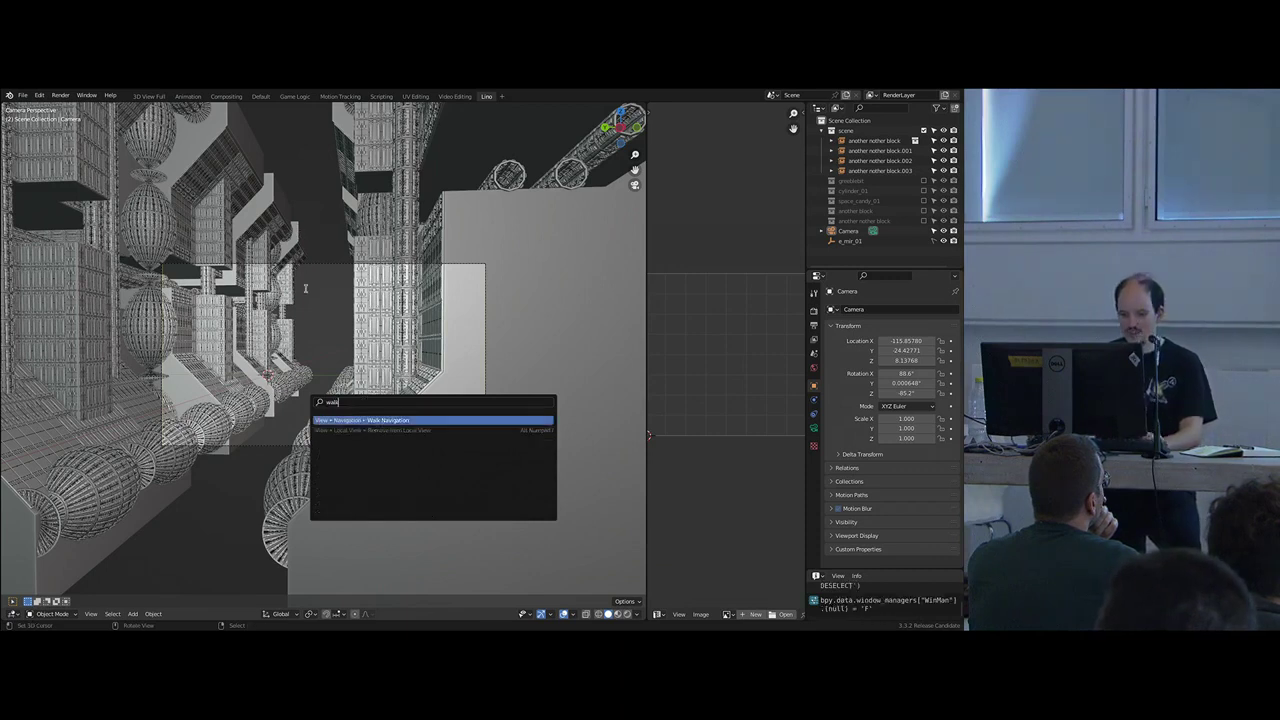
pyautogui.press('Escape')
# - Walk the camera to about X -109.29, Y -36.14, Z 41.21, framing the candy stack and greebled blocks at an angle
pyautogui.press('f')
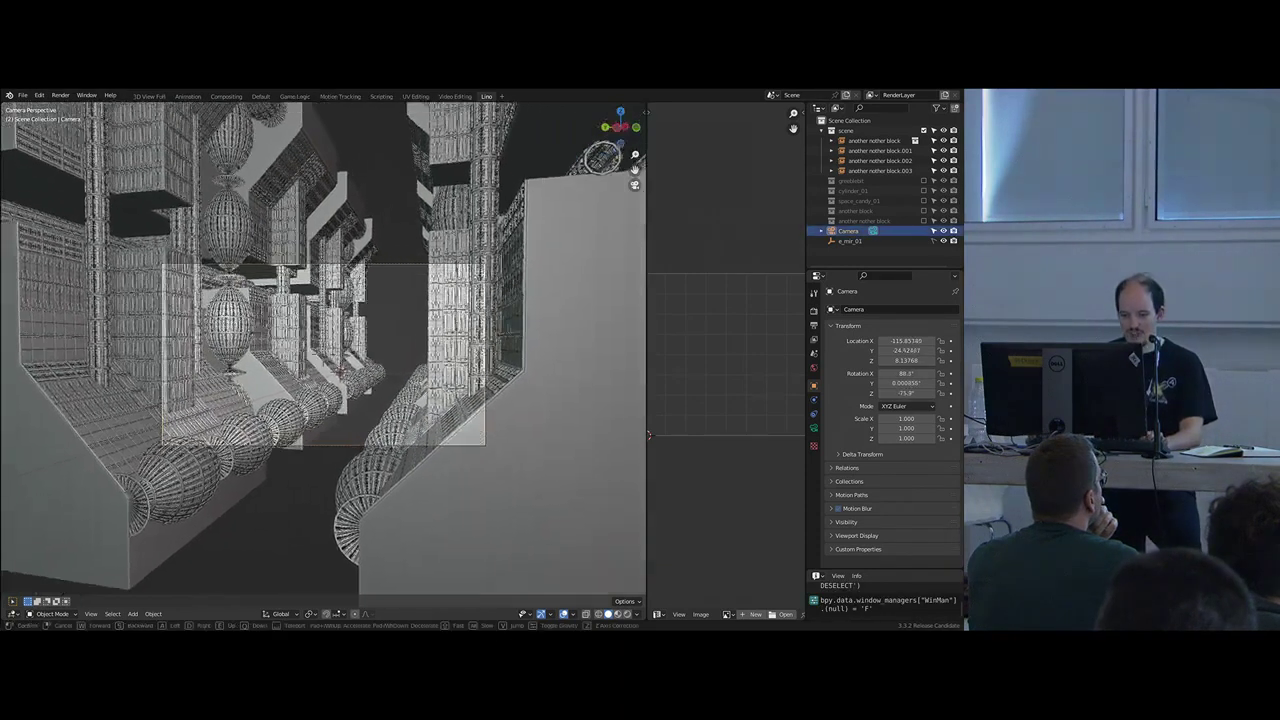
pyautogui.press('e')
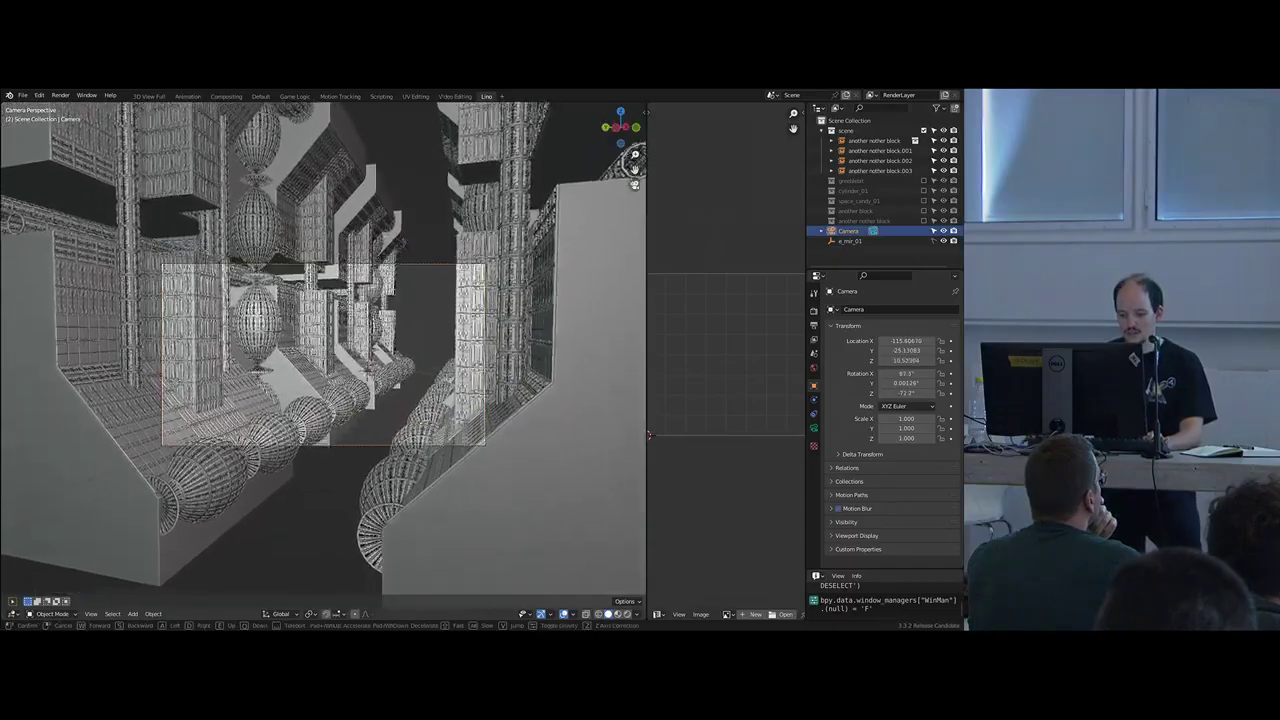
pyautogui.press('d')
pyautogui.press('e')
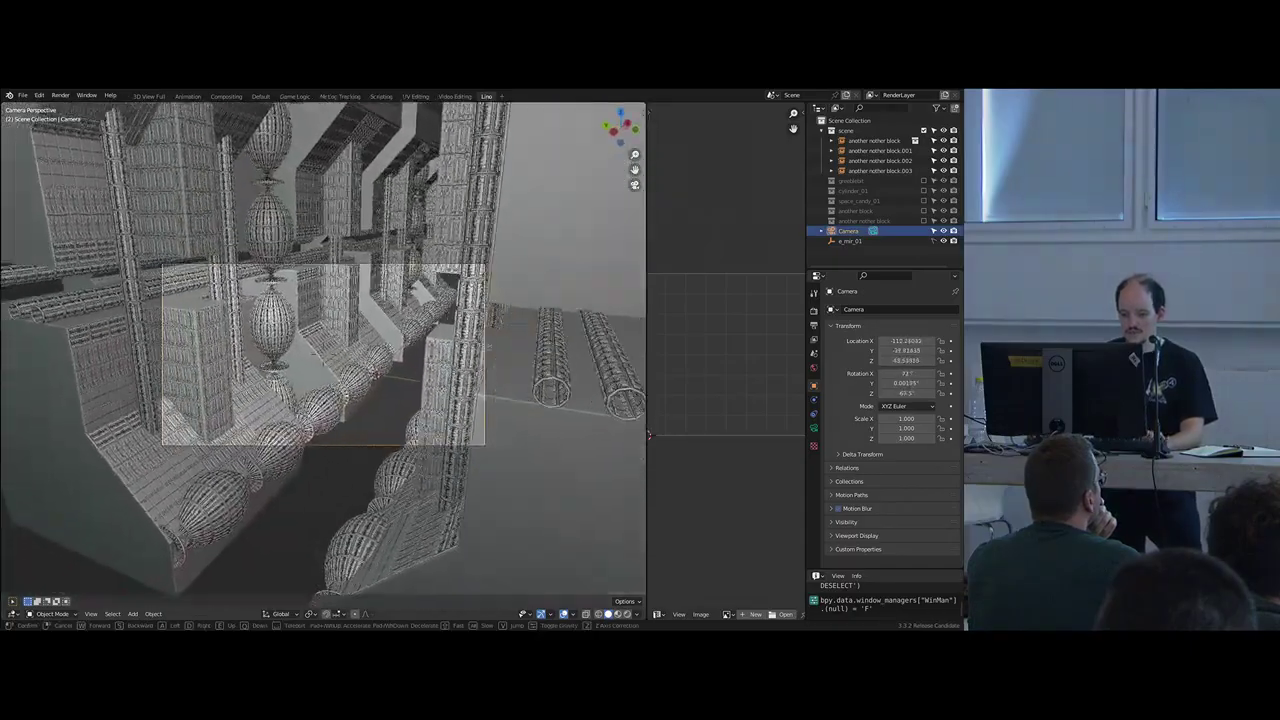
pyautogui.press('q')
pyautogui.click(385, 382)
# - Switch the viewport to rendered shading, enable world nodes and set the background colour to a Sky Texture
pyautogui.press('z')
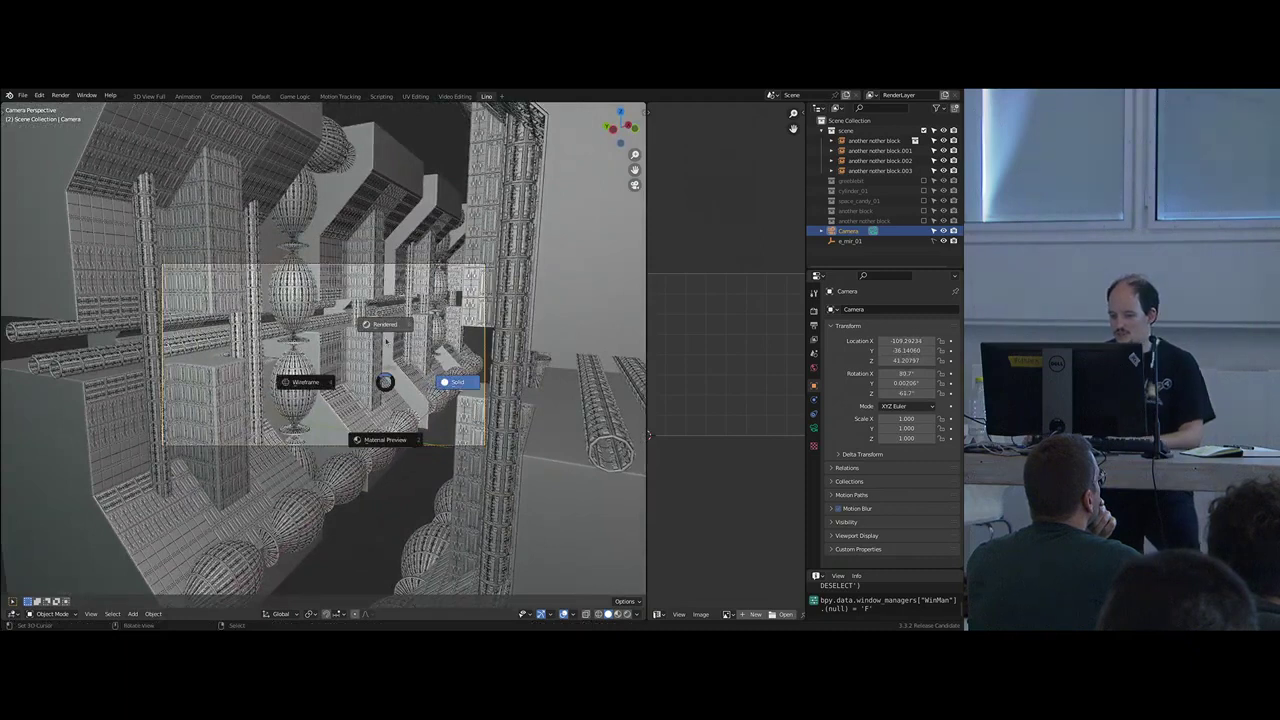
pyautogui.click(386, 341)
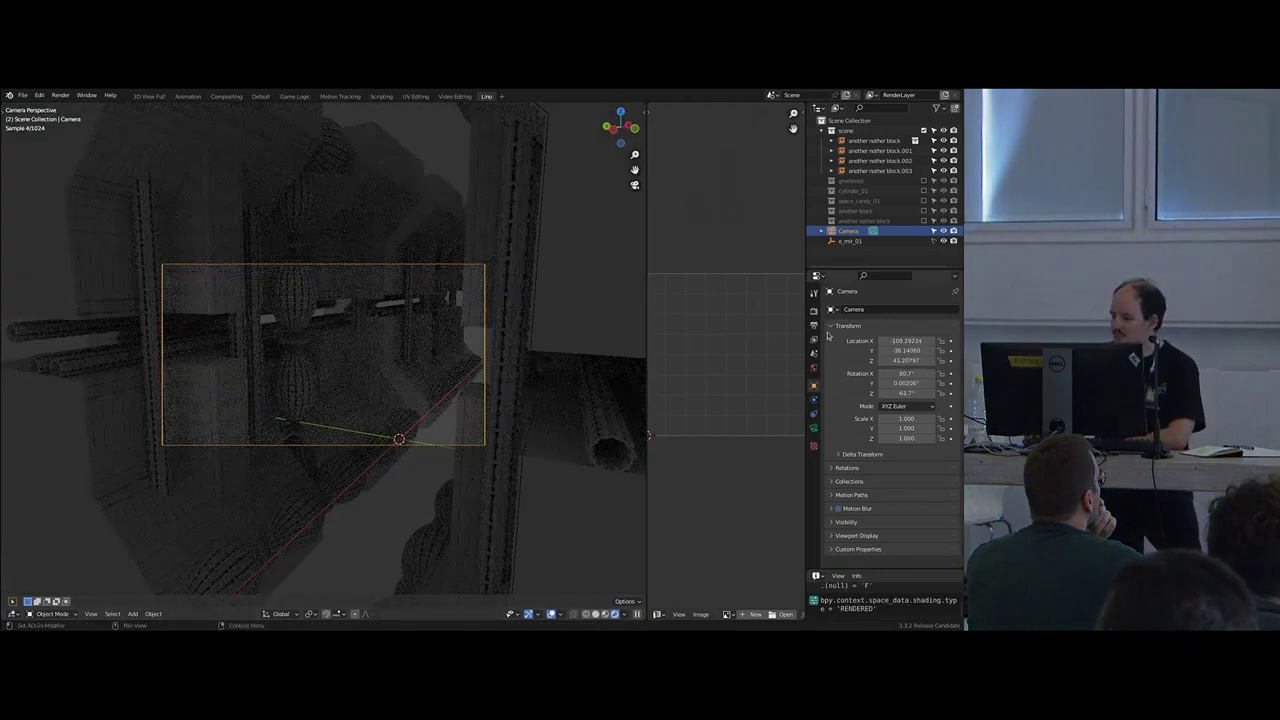
pyautogui.click(814, 368)
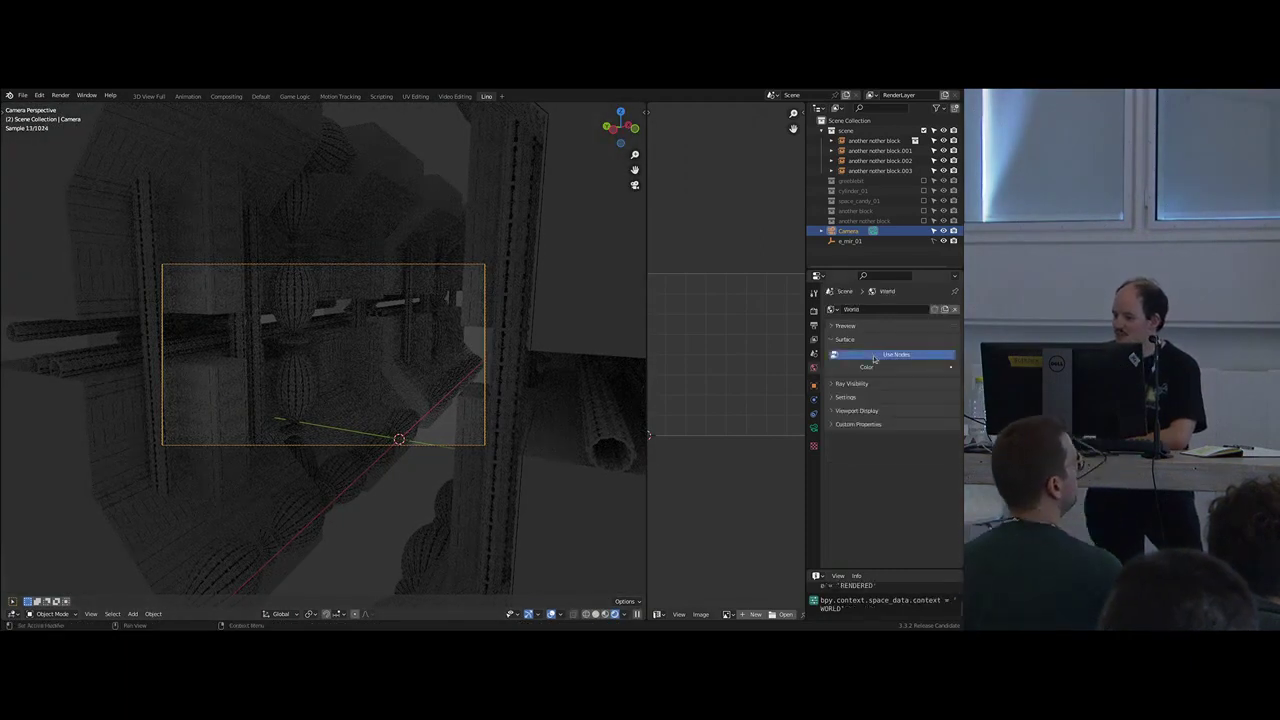
pyautogui.click(882, 372)
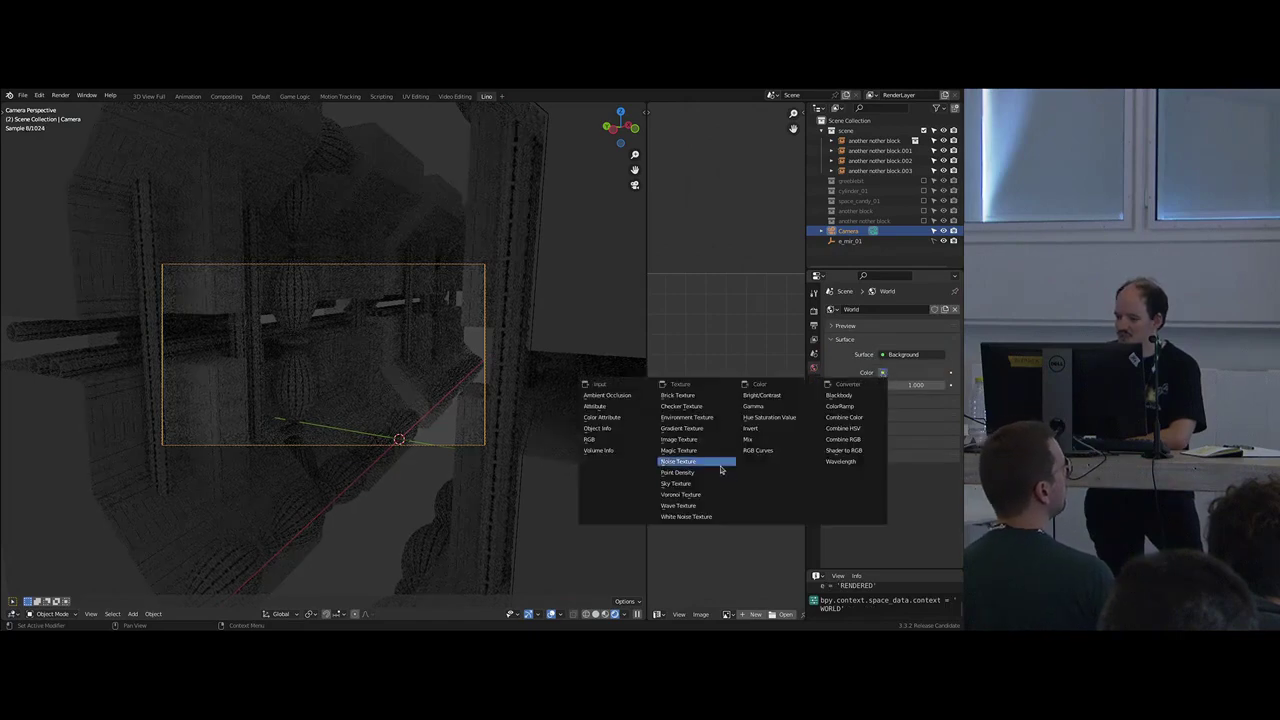
pyautogui.click(676, 484)
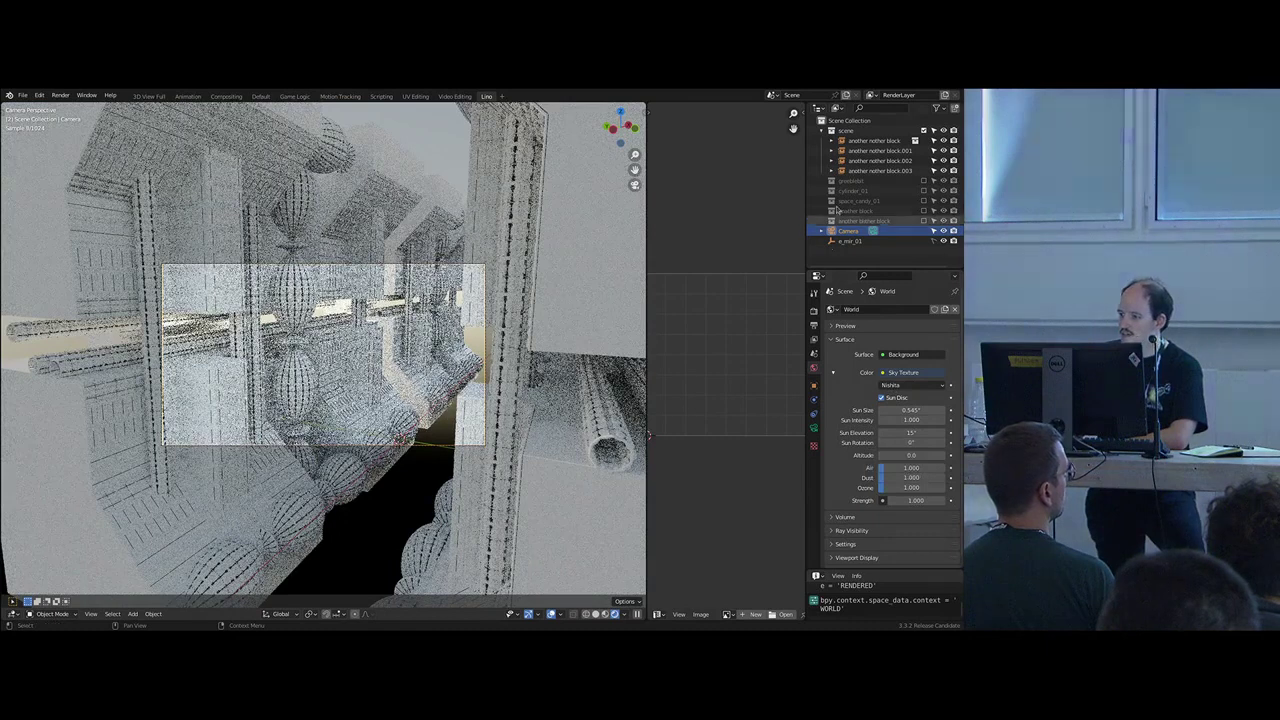
# - Collapse the scene collection, enable the greeble source collection and bring up the material settings of its Cube
pyautogui.click(923, 131)
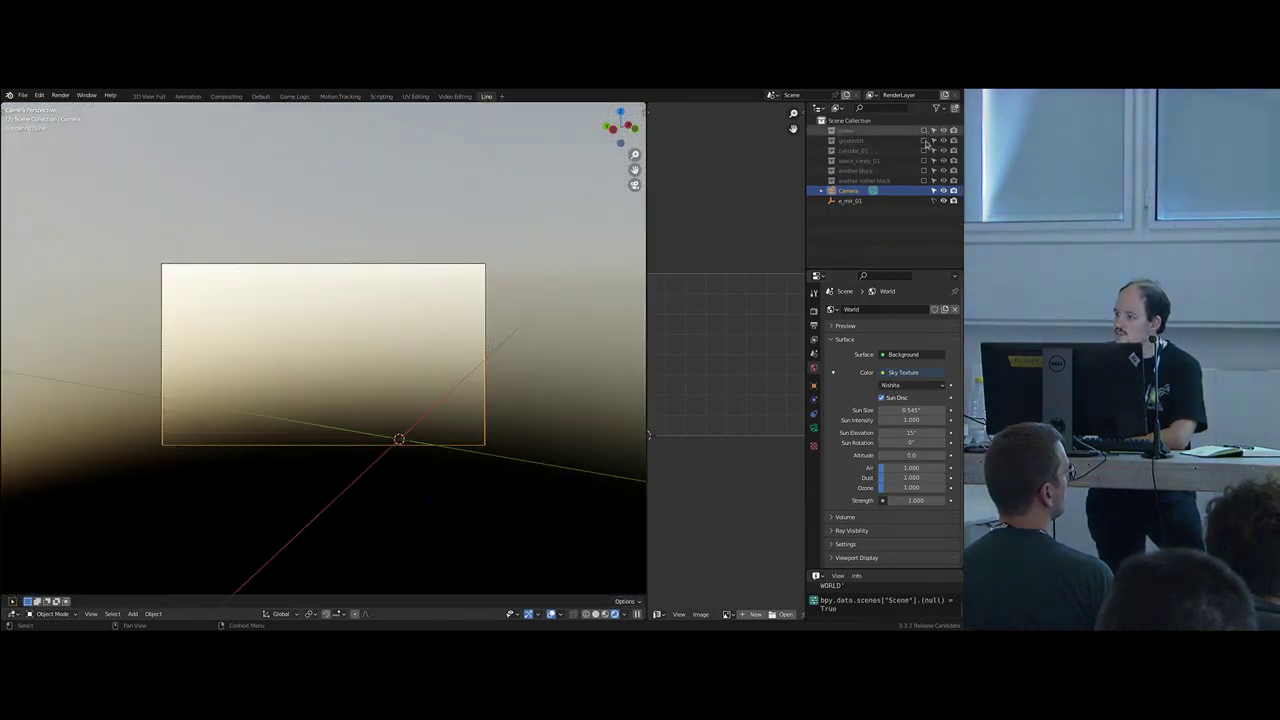
pyautogui.click(923, 131)
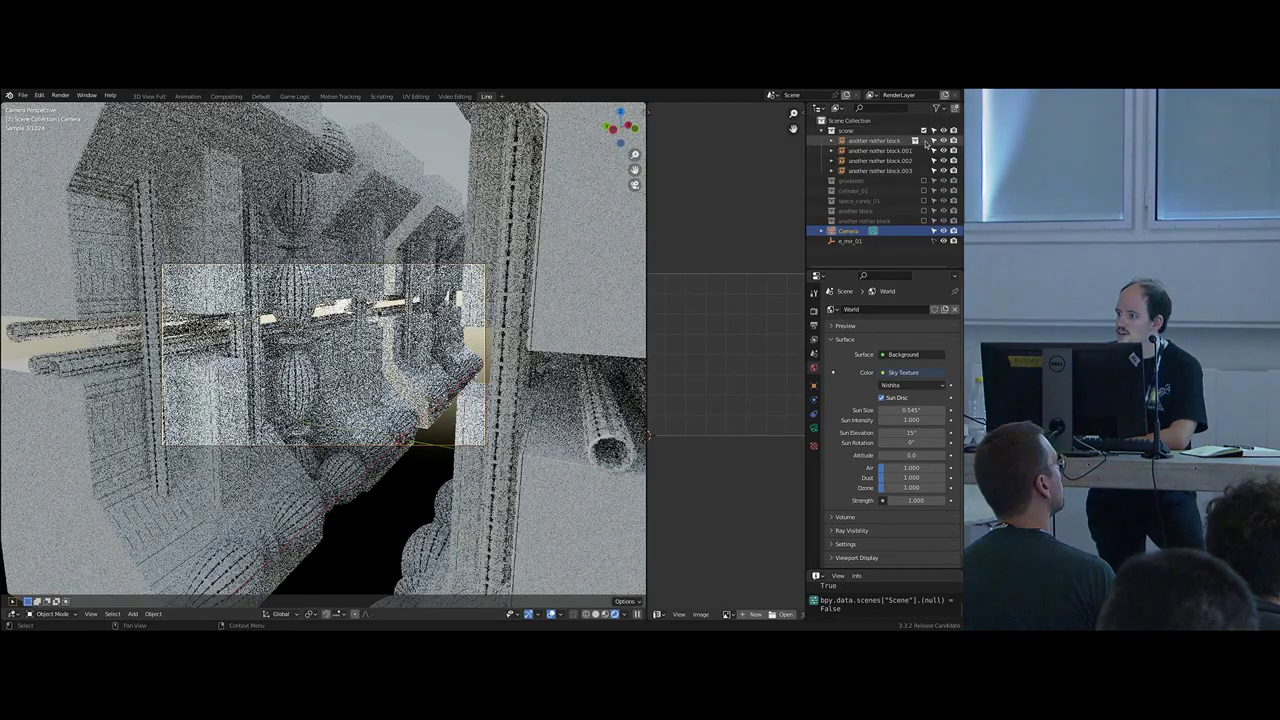
pyautogui.click(821, 131)
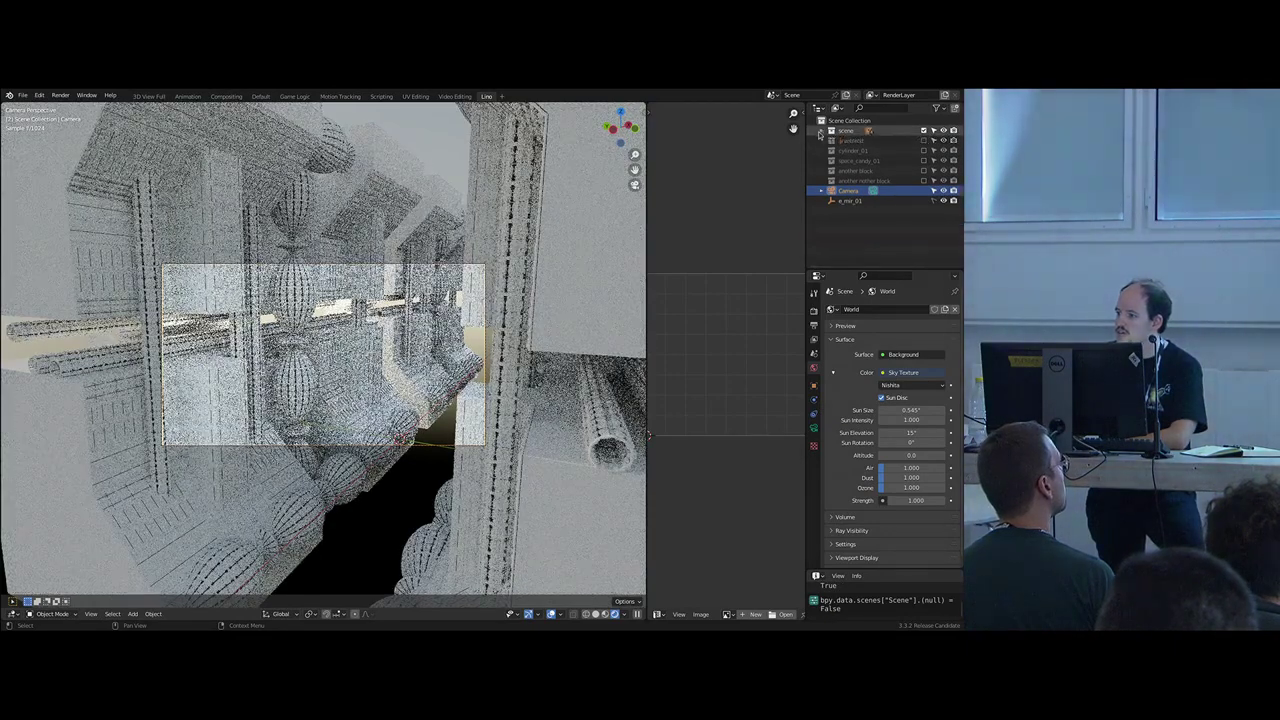
pyautogui.click(923, 141)
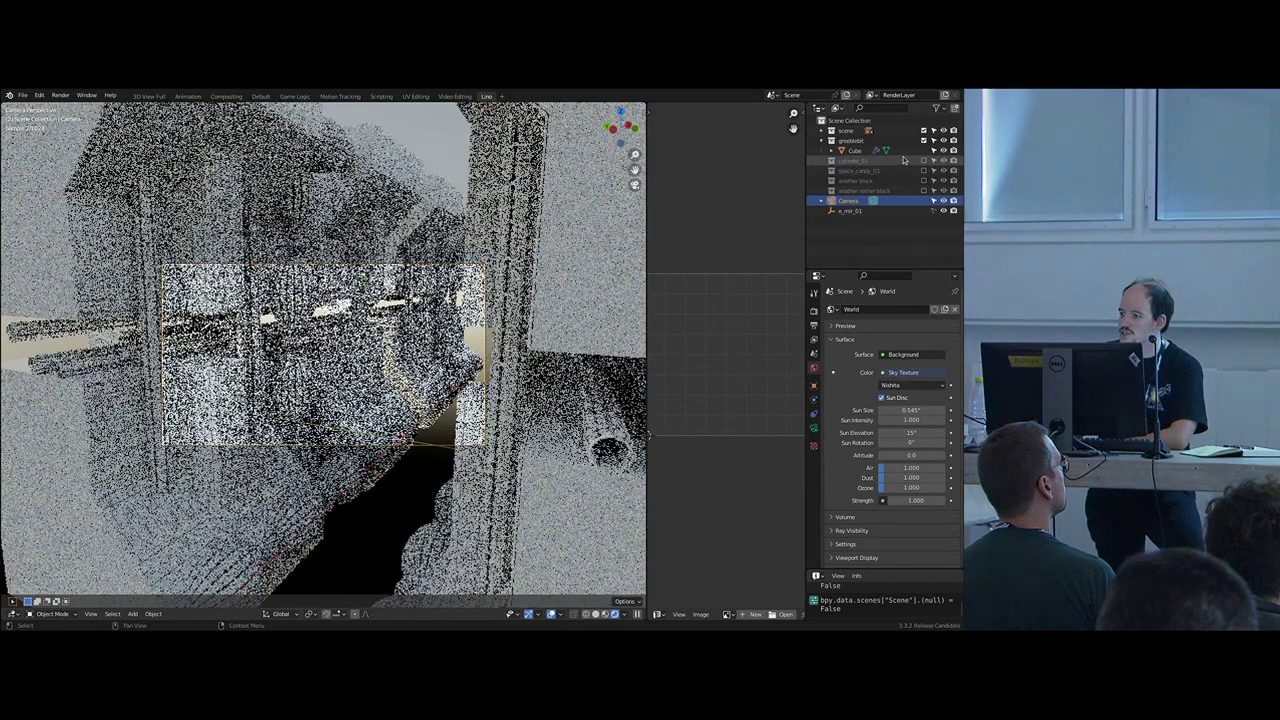
pyautogui.click(855, 150)
pyautogui.click(814, 470)
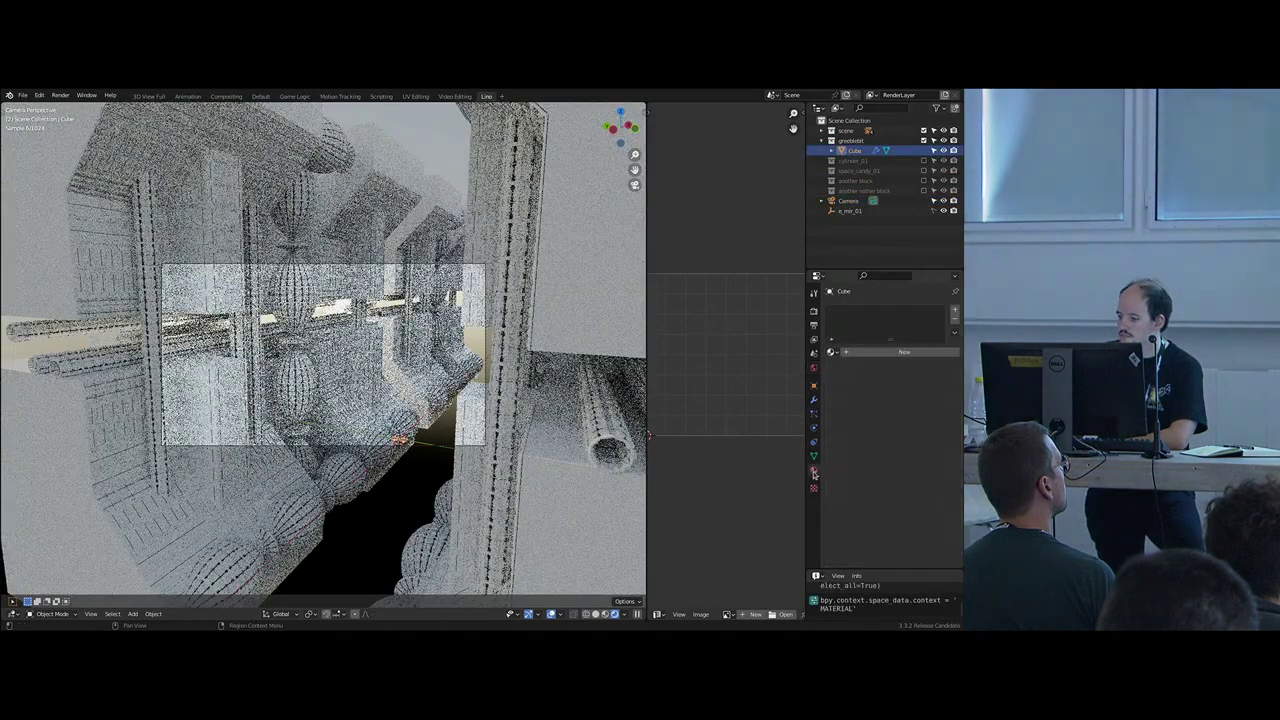
# - Set the Cycles render device to GPU Compute
pyautogui.click(814, 310)
pyautogui.click(899, 336)
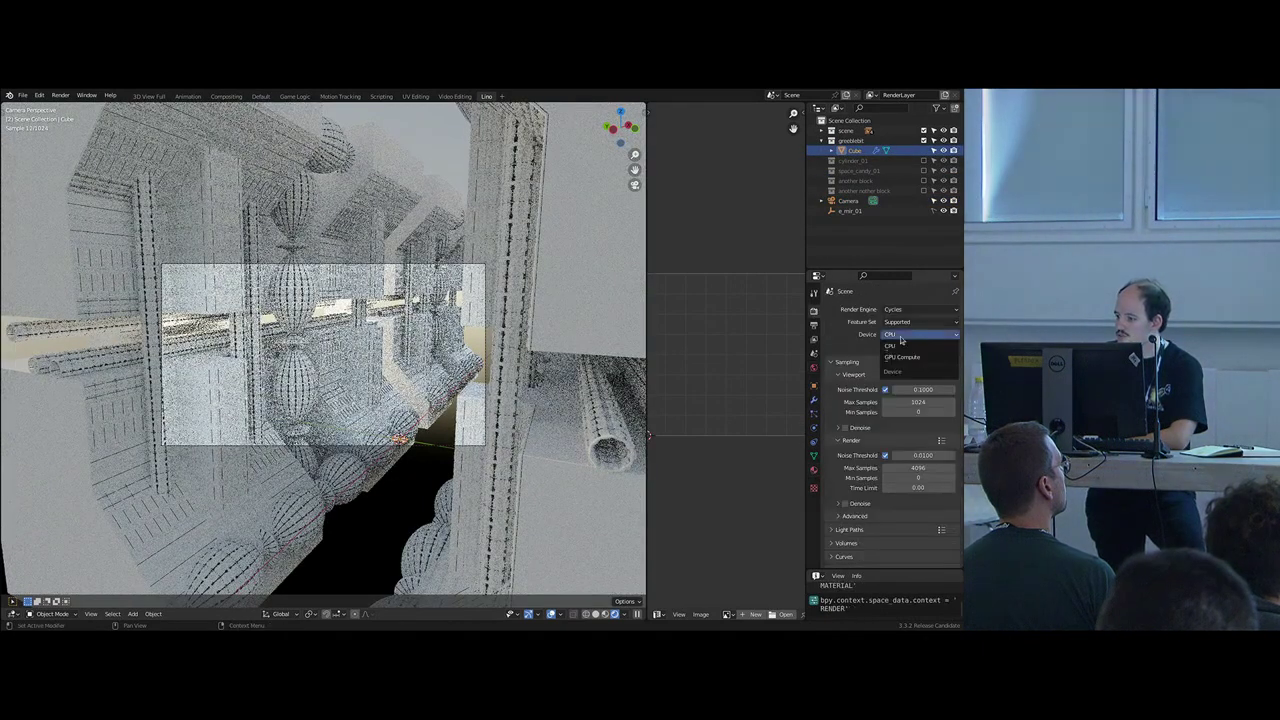
pyautogui.click(902, 357)
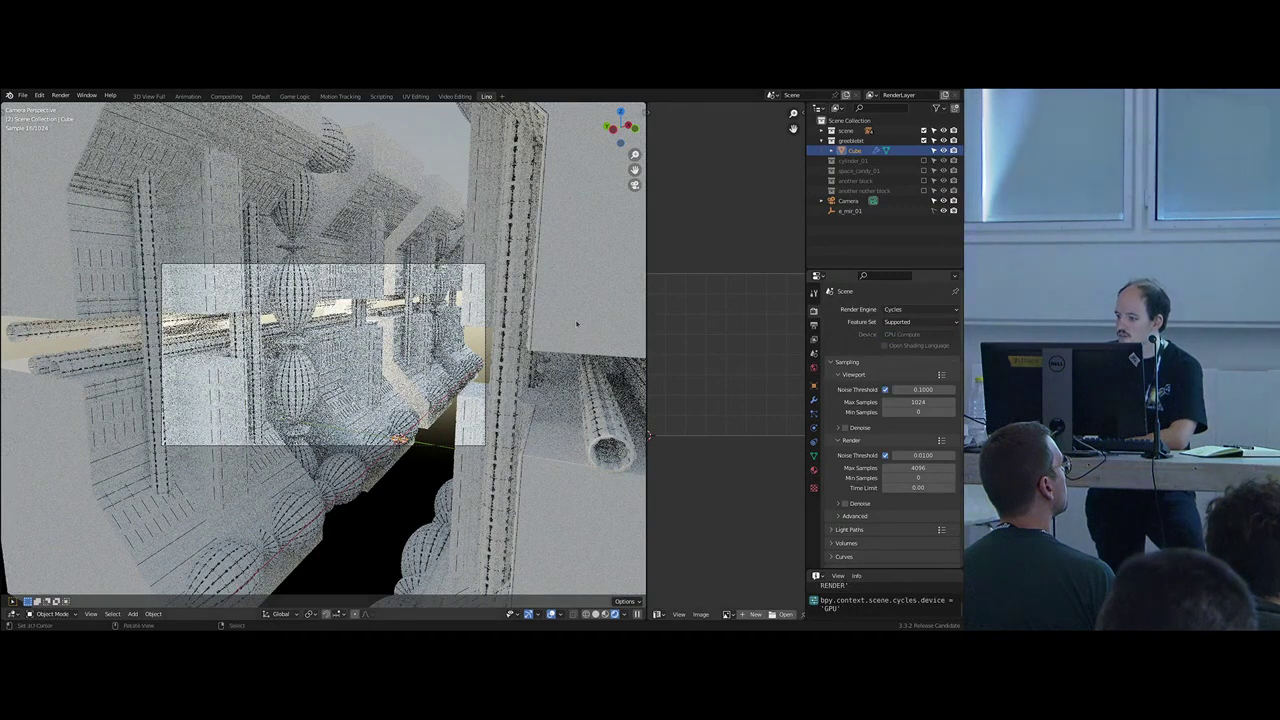
# - Set the Cycles render devices to OptiX in the system preferences and save the preferences
pyautogui.click(39, 95)
pyautogui.click(64, 238)
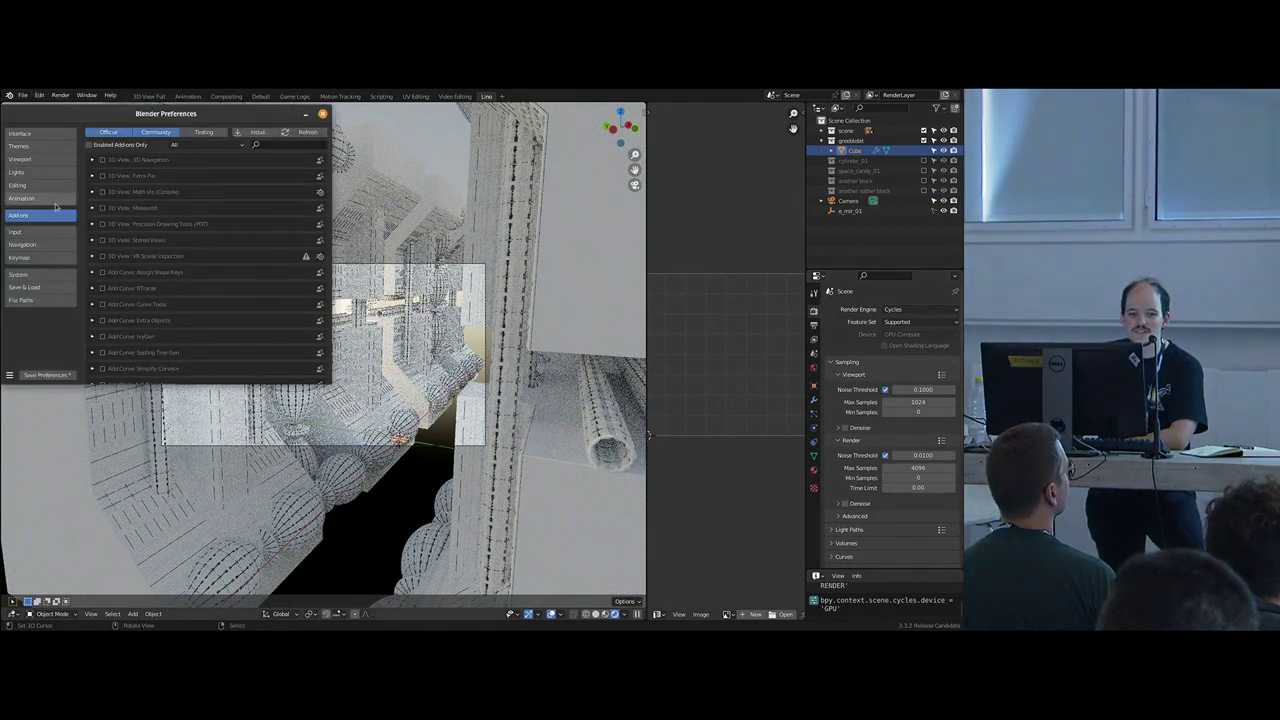
pyautogui.click(41, 276)
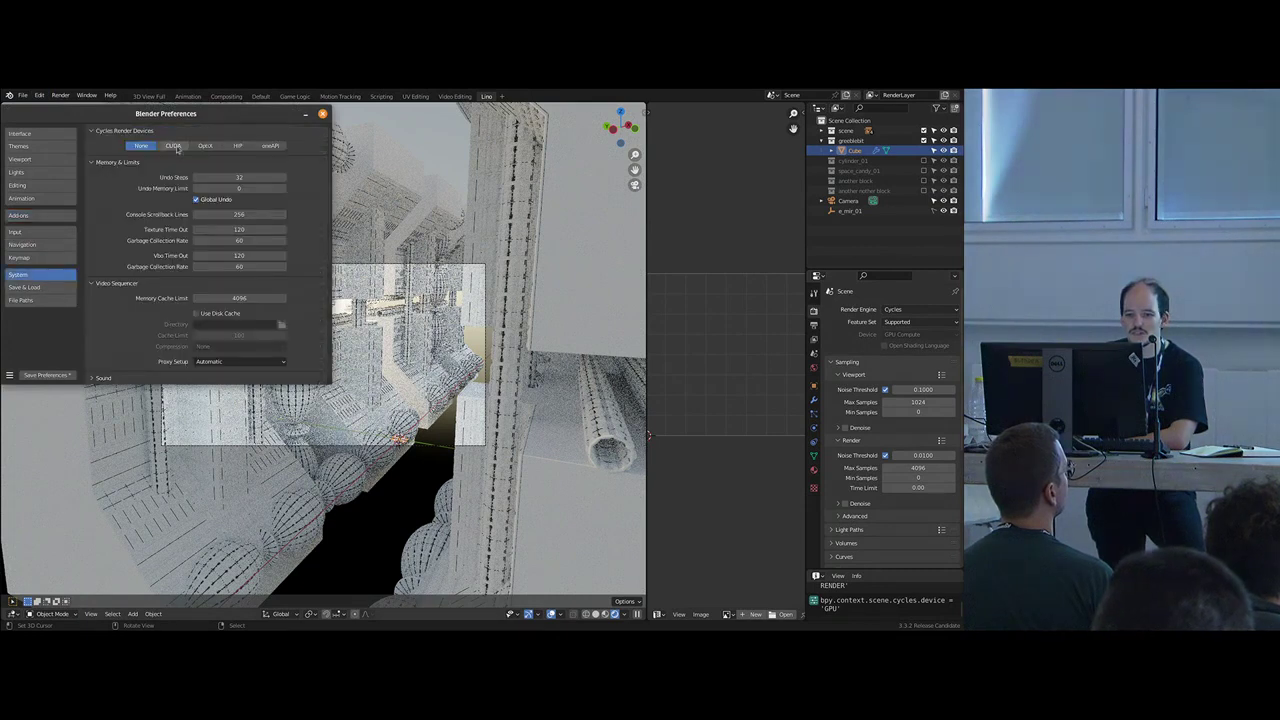
pyautogui.click(205, 146)
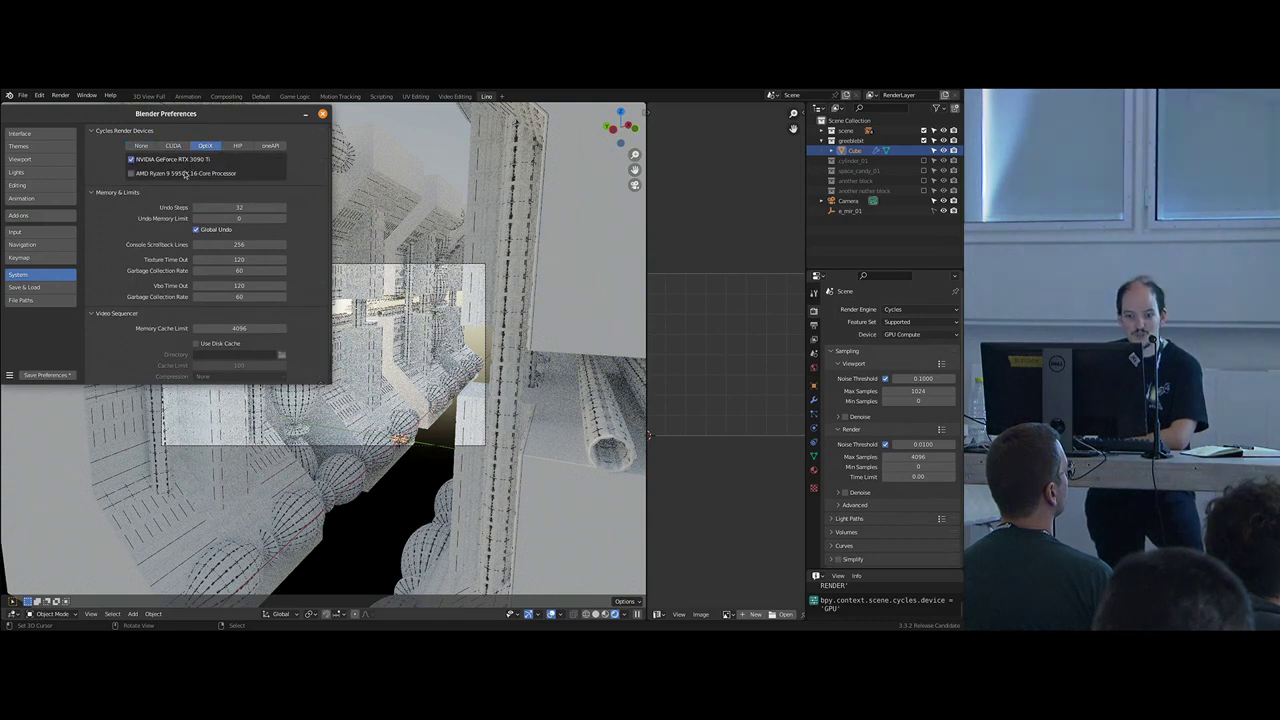
pyautogui.click(46, 375)
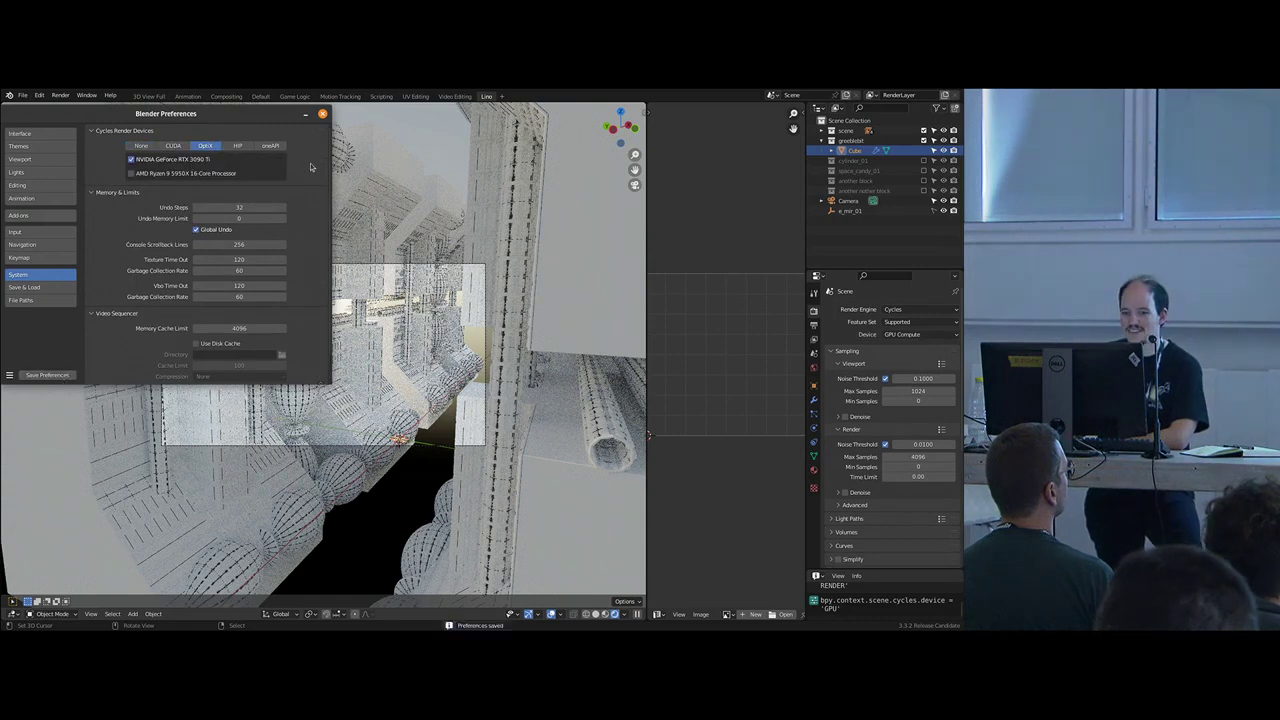
pyautogui.click(322, 114)
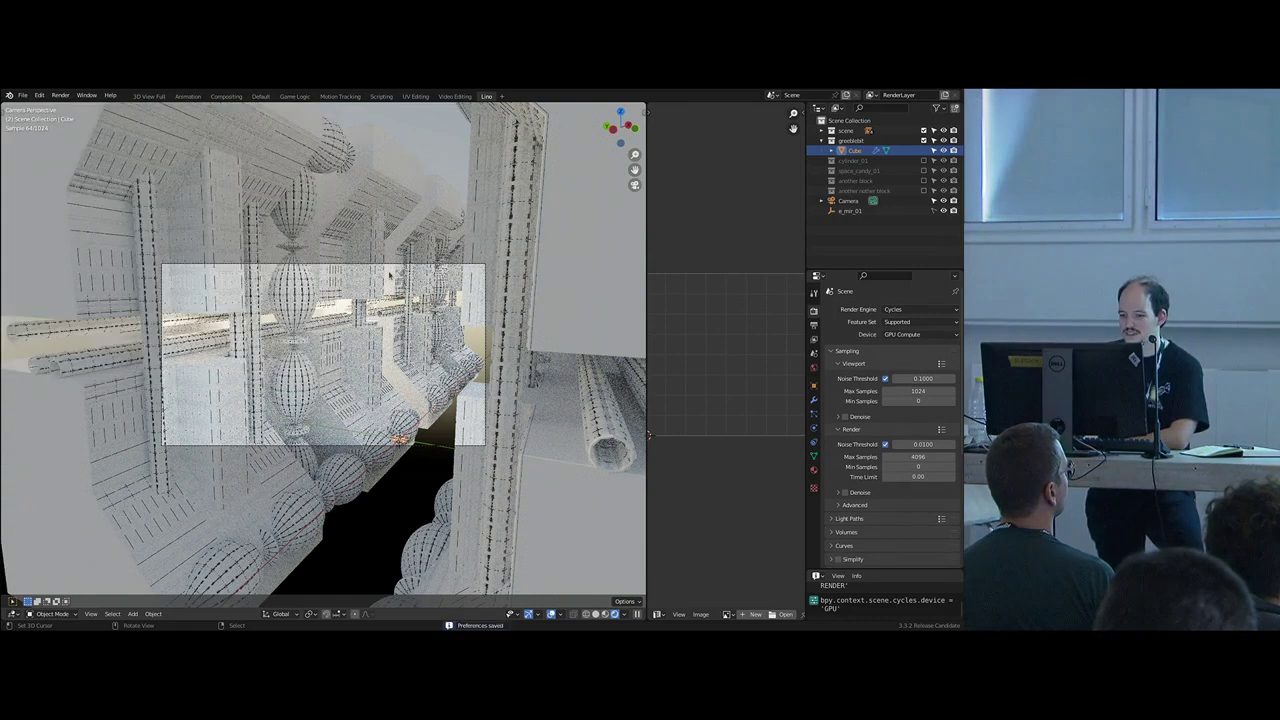
# - Hide the viewport overlays and assign the existing material named Material to the greeble Cube
pyautogui.scroll(1, 390, 275)
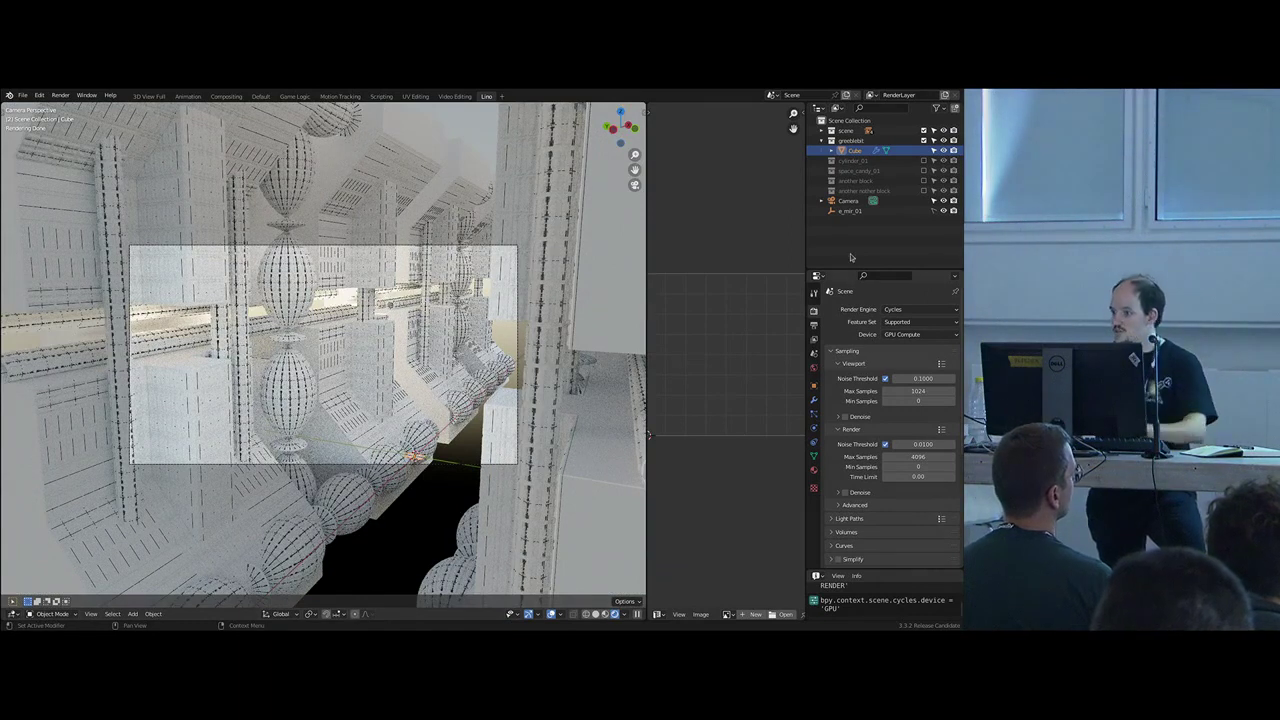
pyautogui.click(813, 469)
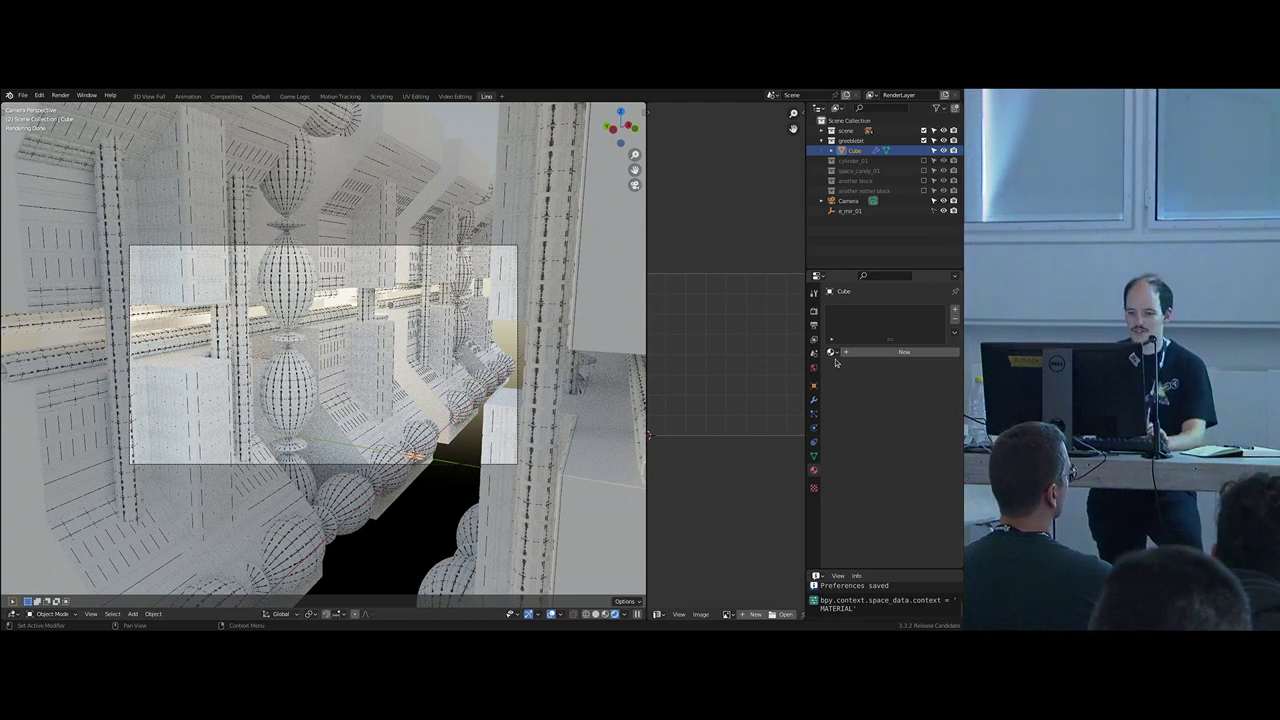
pyautogui.click(550, 614)
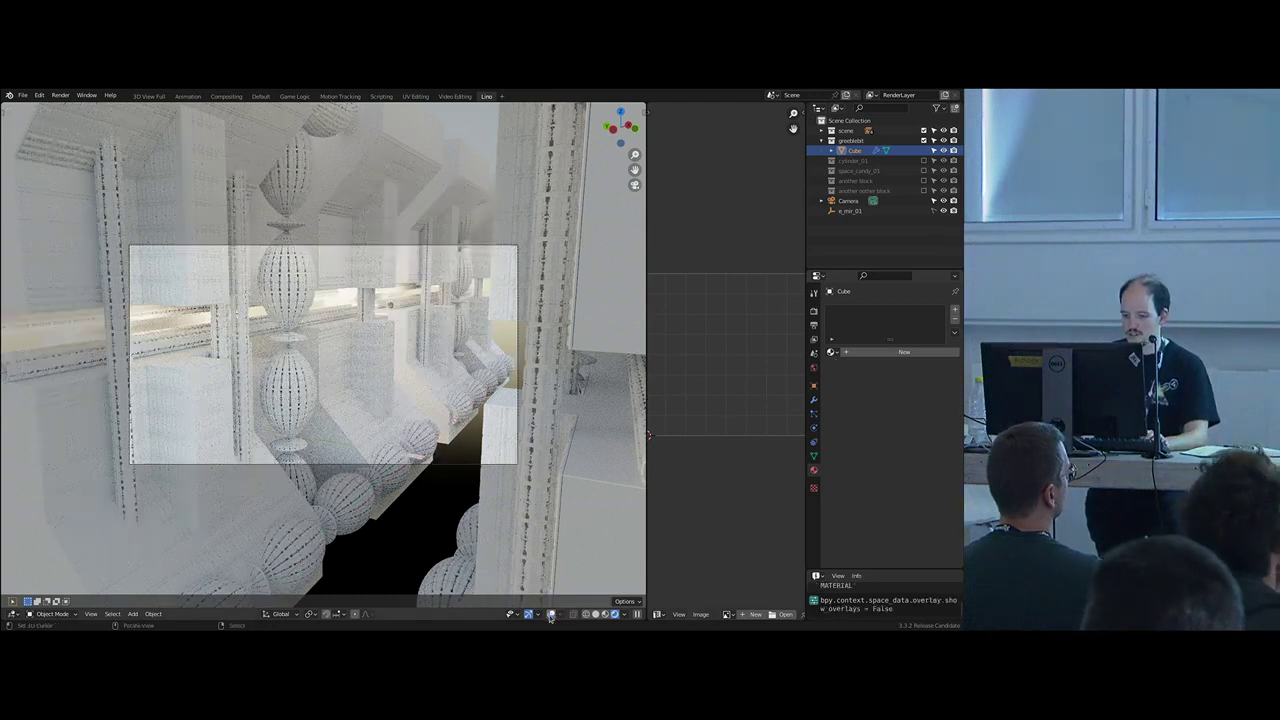
pyautogui.click(831, 352)
pyautogui.press('Return')
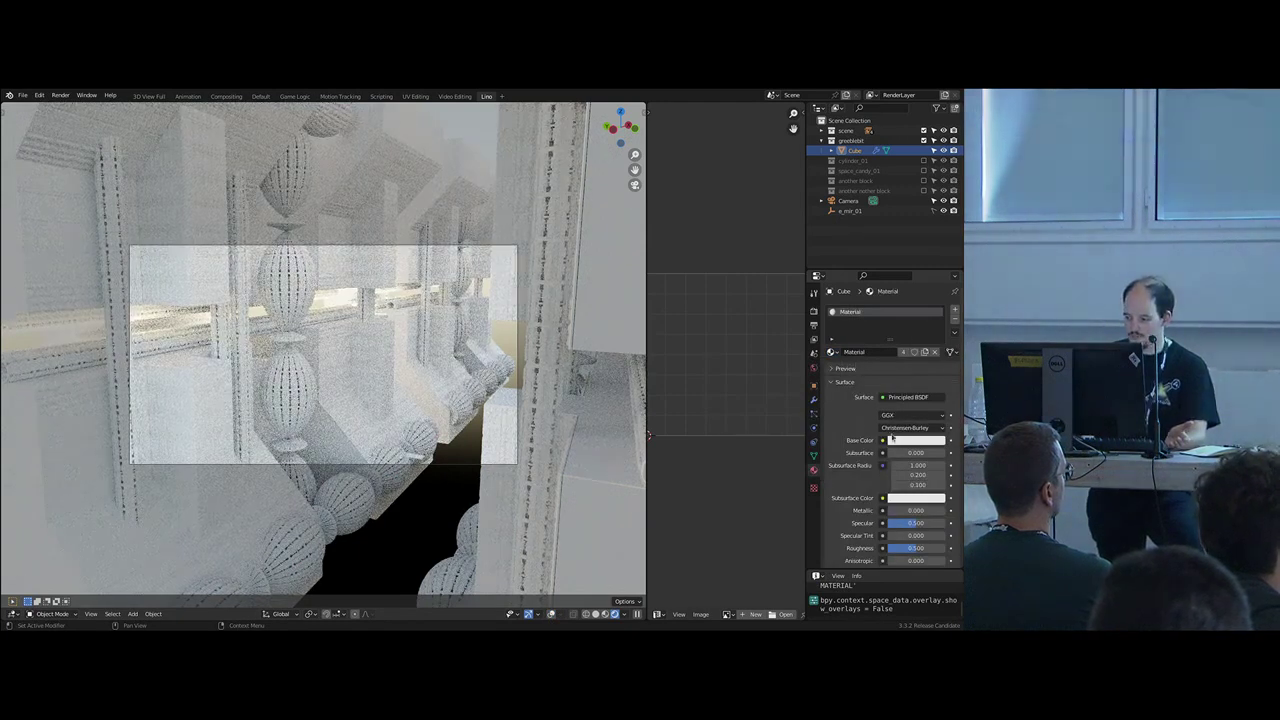
# - Set the material's base colour value to 0.15, metallic to 1.0 and roughness to about 0.42
pyautogui.scroll(-3, 892, 438)
pyautogui.click(904, 381)
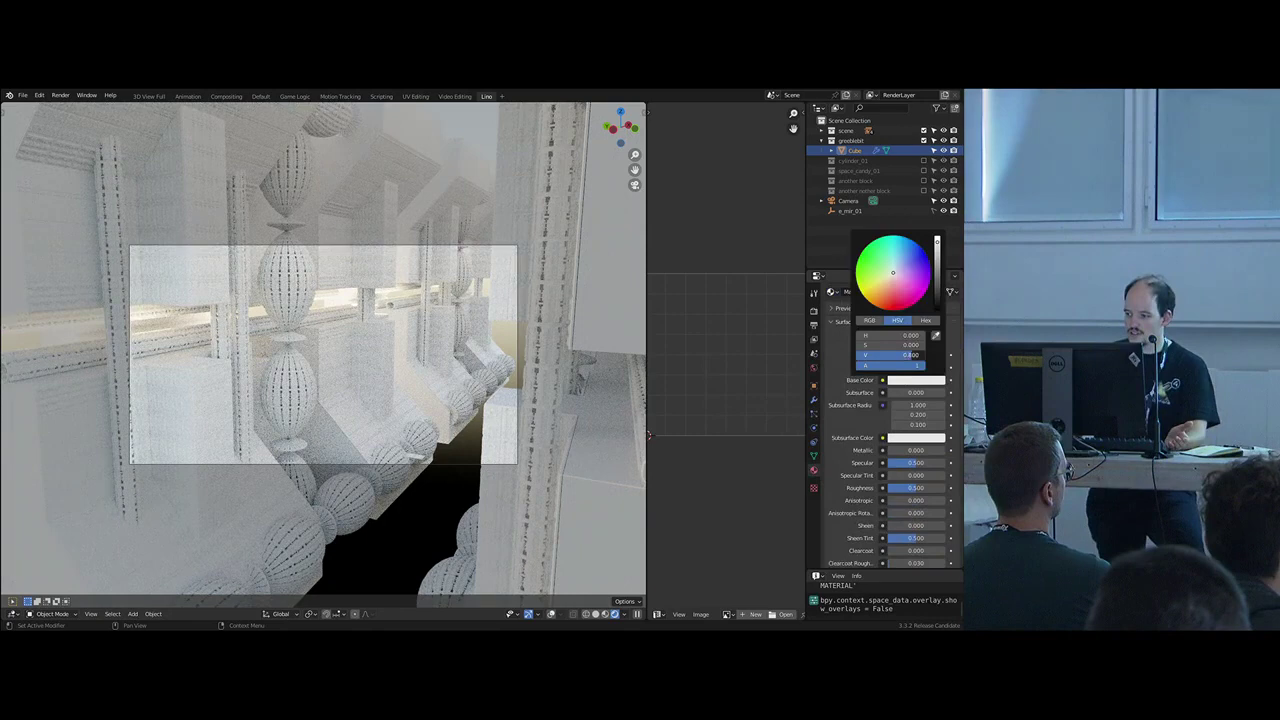
pyautogui.click(911, 357)
pyautogui.write('.15')
pyautogui.press('Return')
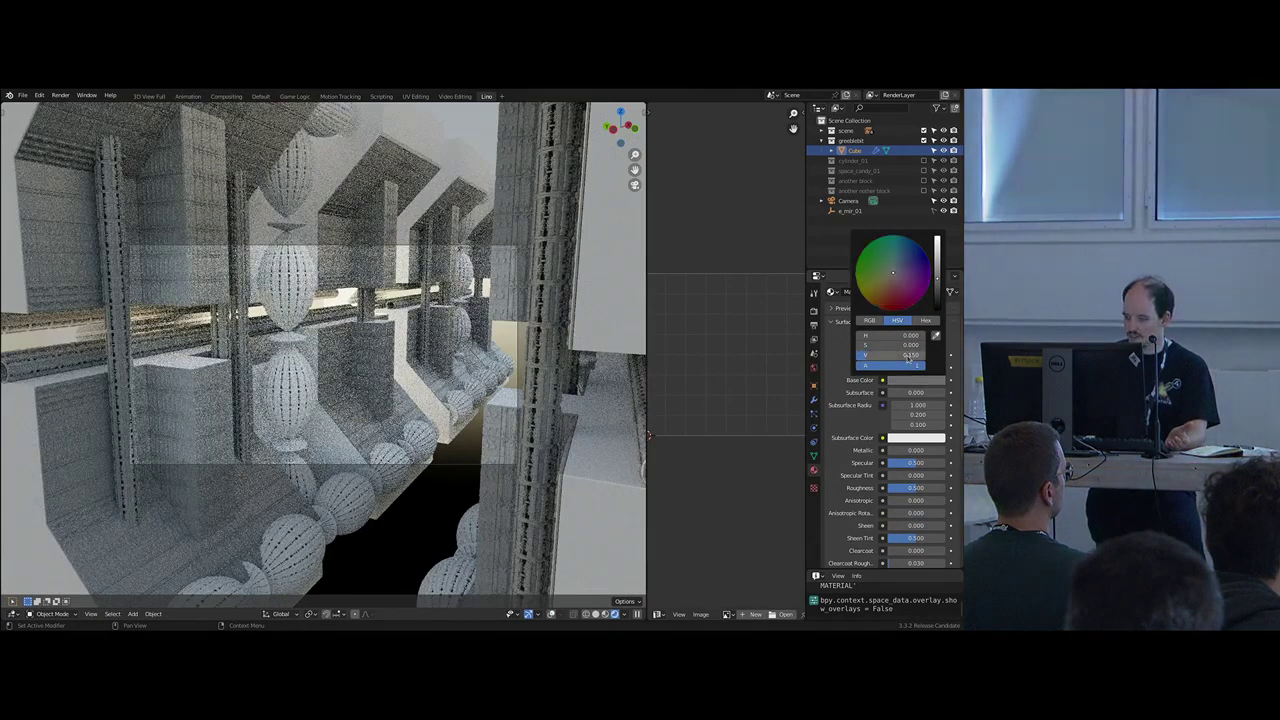
pyautogui.moveTo(894, 451); pyautogui.dragTo(946, 450)
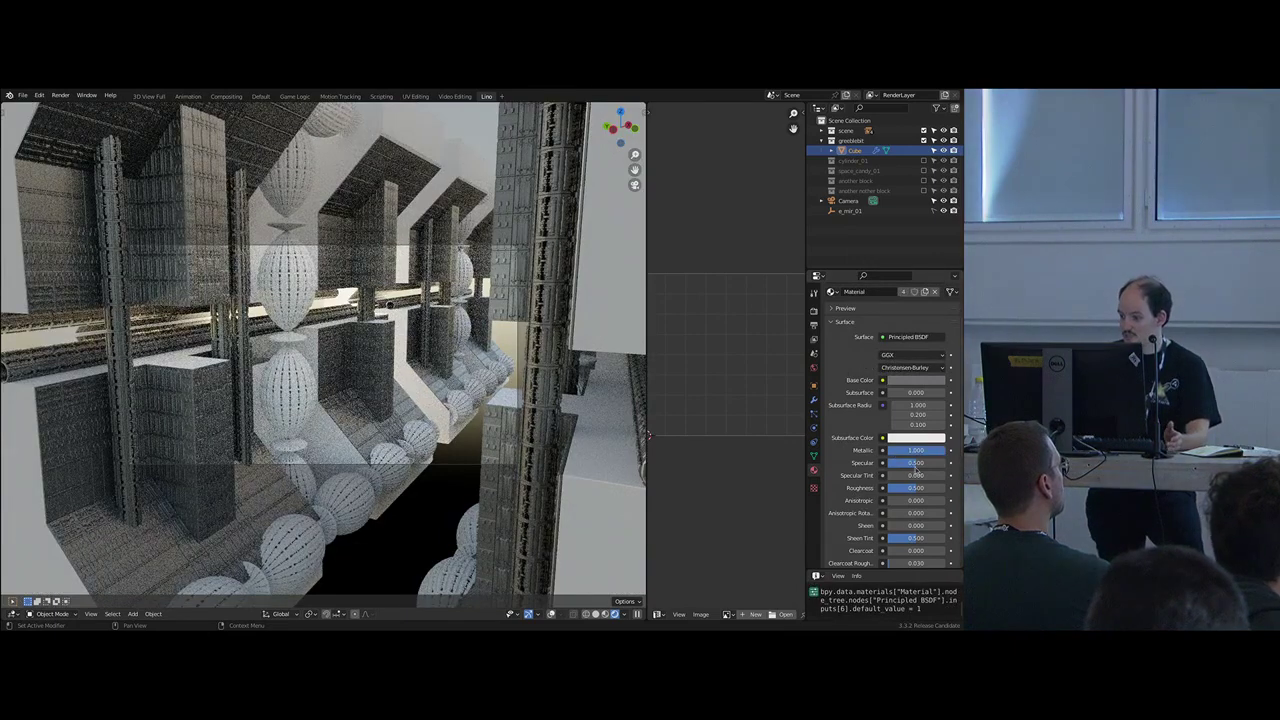
pyautogui.moveTo(914, 489)
pyautogui.mouseDown()
pyautogui.moveTo(932, 489)
pyautogui.moveTo(912, 488)
pyautogui.mouseUp()
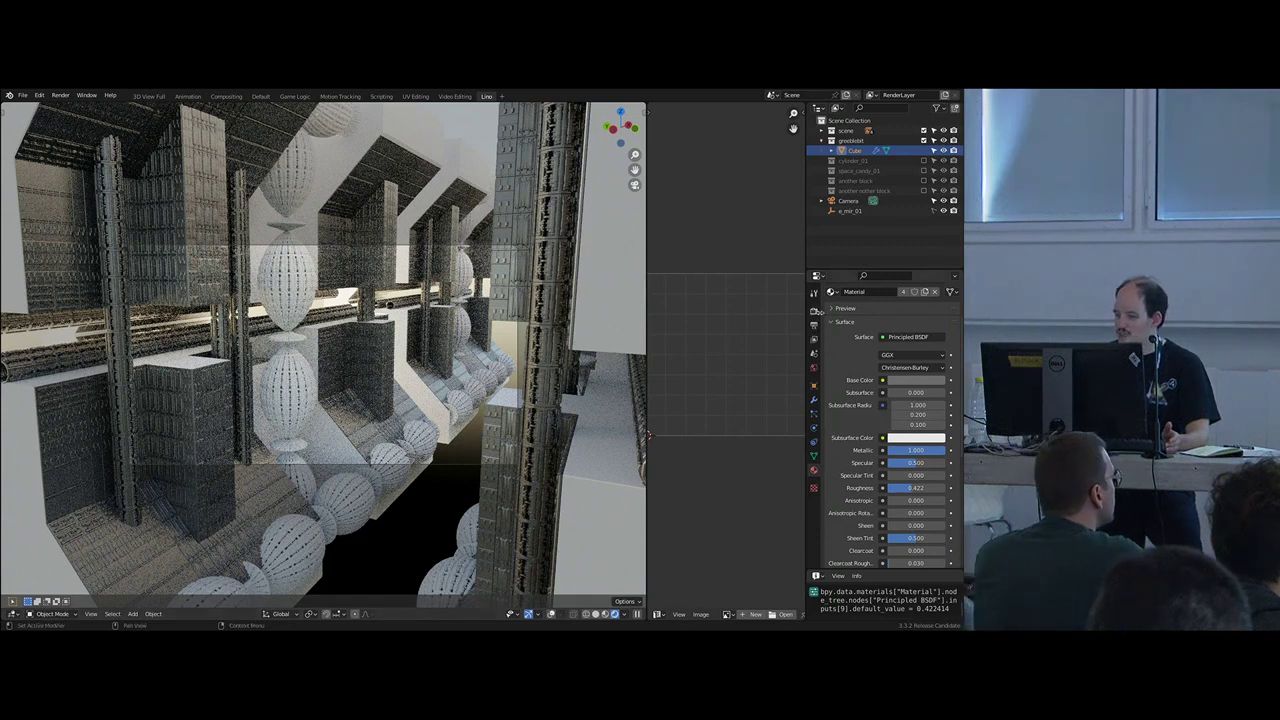
# - Enable denoising for the viewport render and expand its settings
pyautogui.click(814, 311)
pyautogui.click(813, 327)
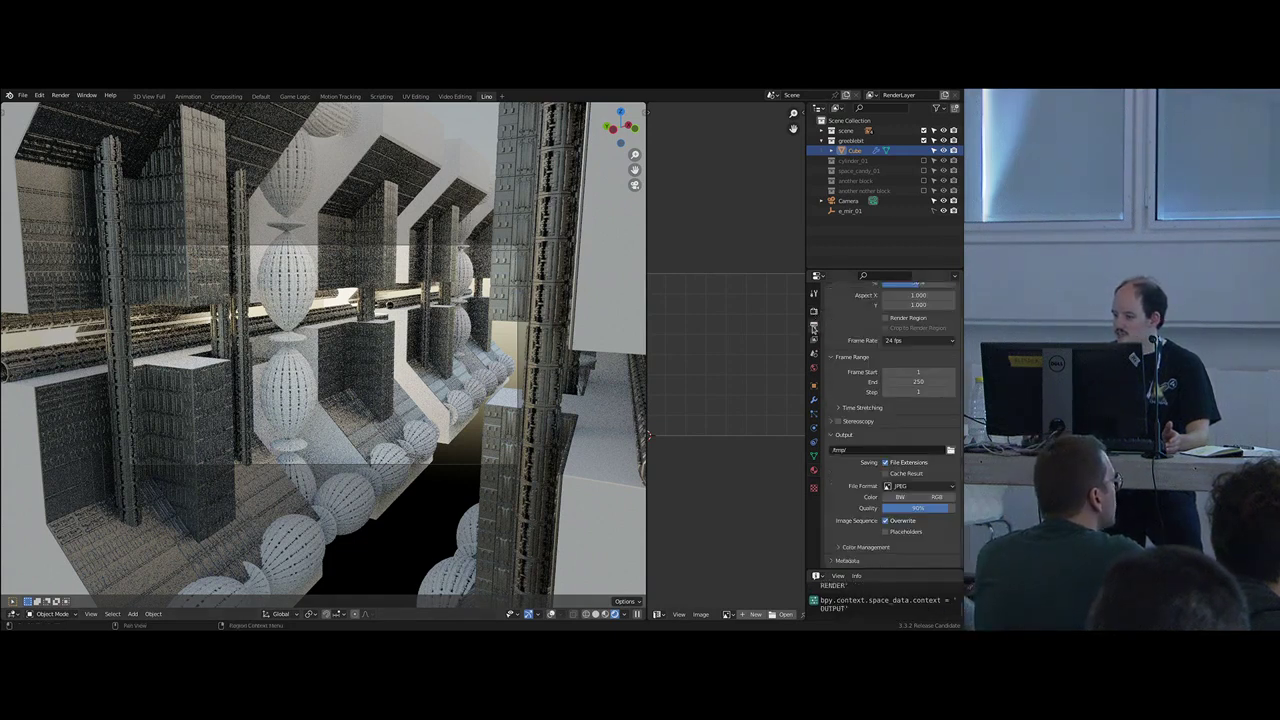
pyautogui.click(814, 311)
pyautogui.scroll(-10, 851, 466)
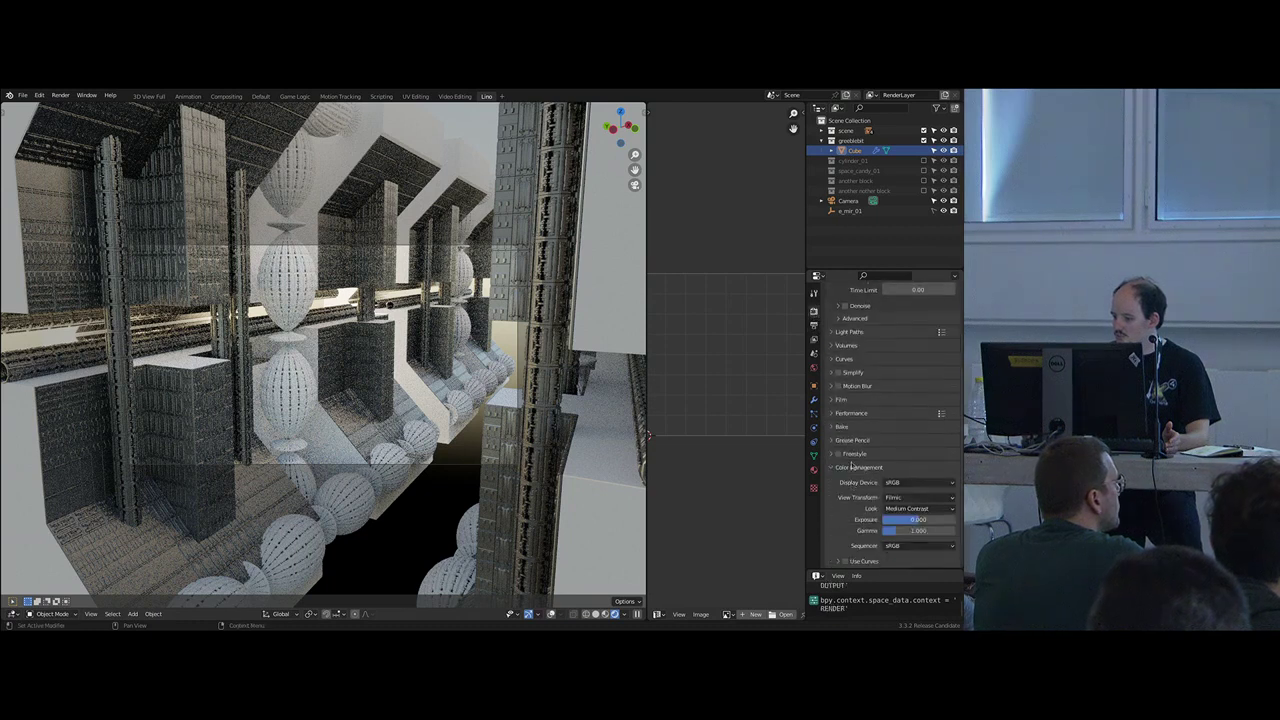
pyautogui.scroll(4, 857, 368)
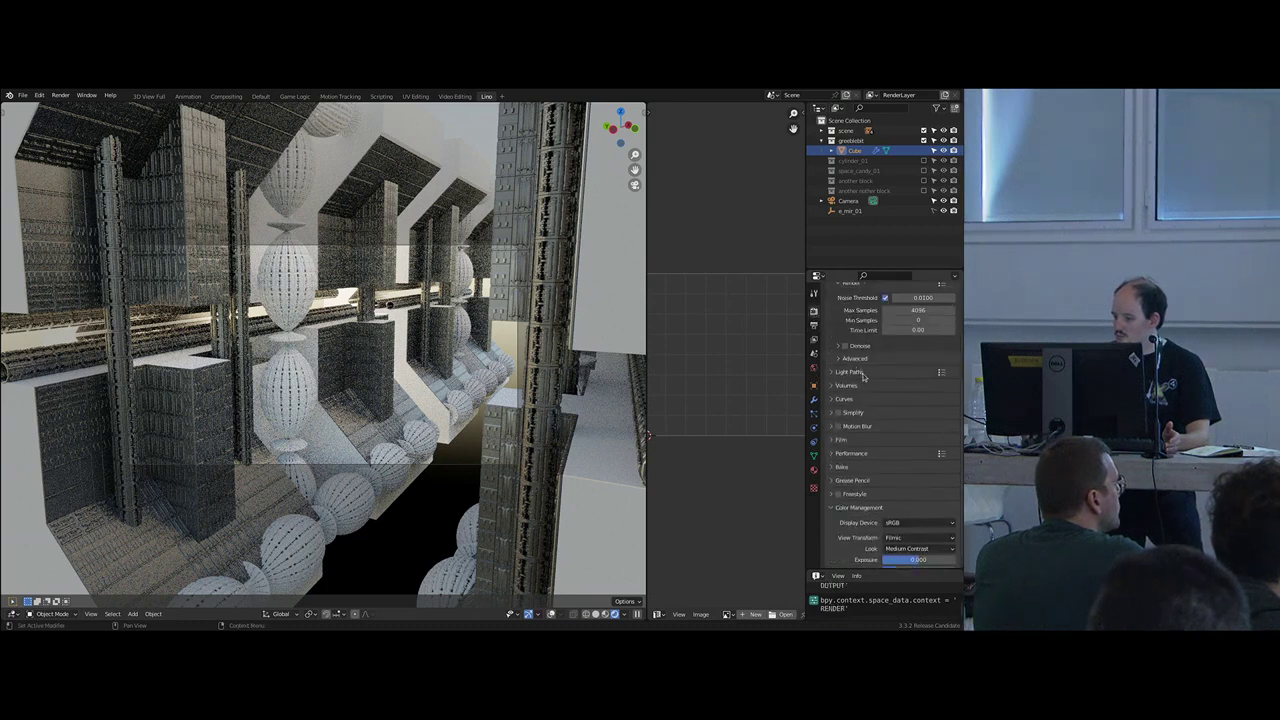
pyautogui.click(845, 311)
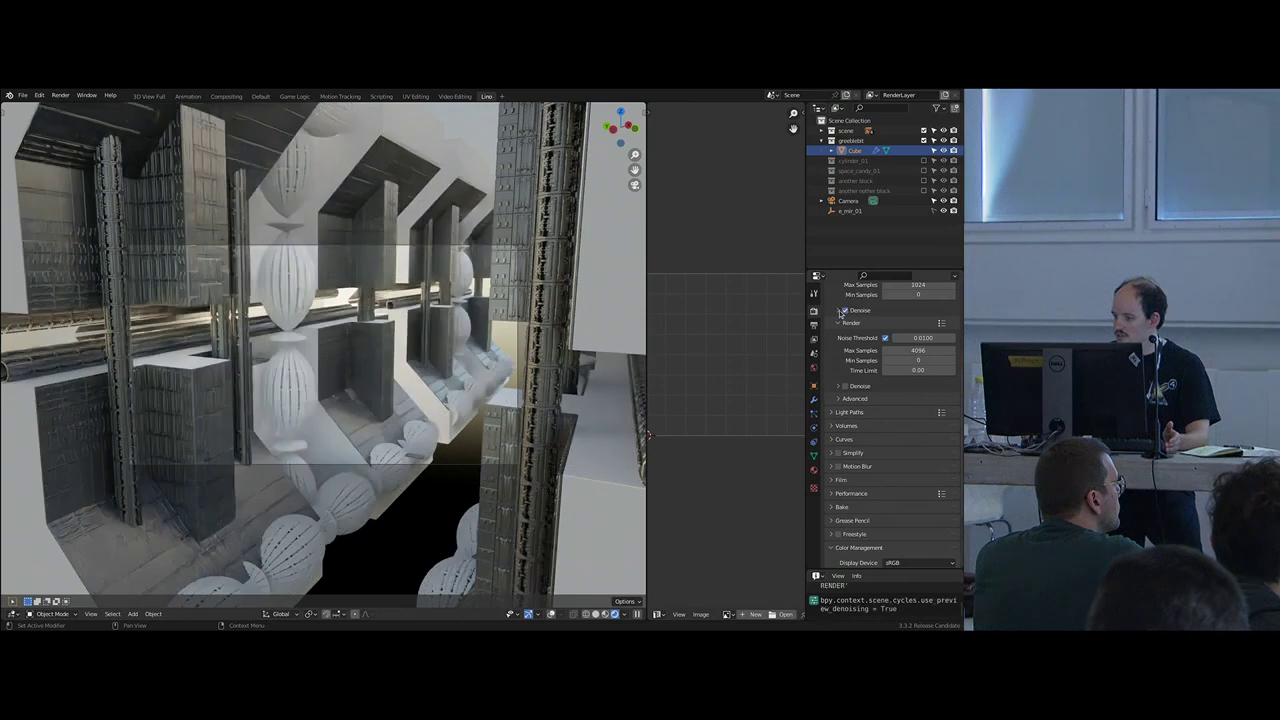
pyautogui.click(860, 310)
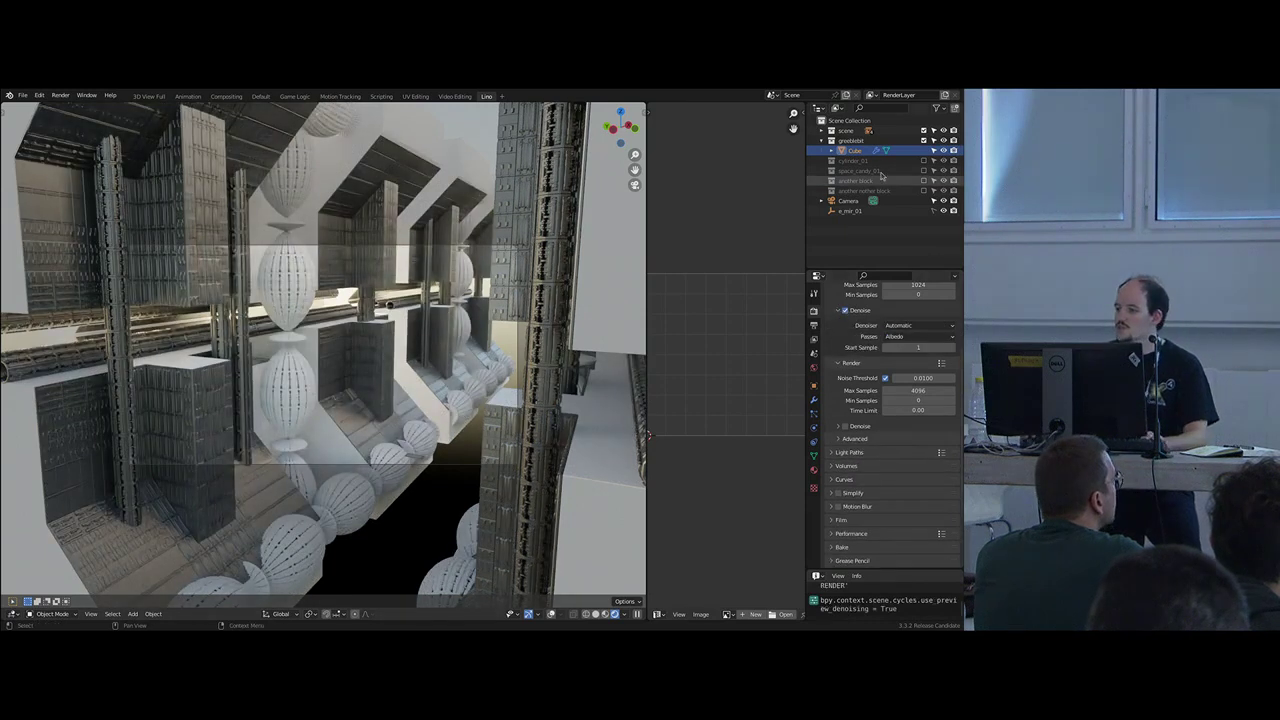
# - Enable the space_candy_01 collection and frame its candy mesh in solid shading with overlays shown
pyautogui.click(923, 170)
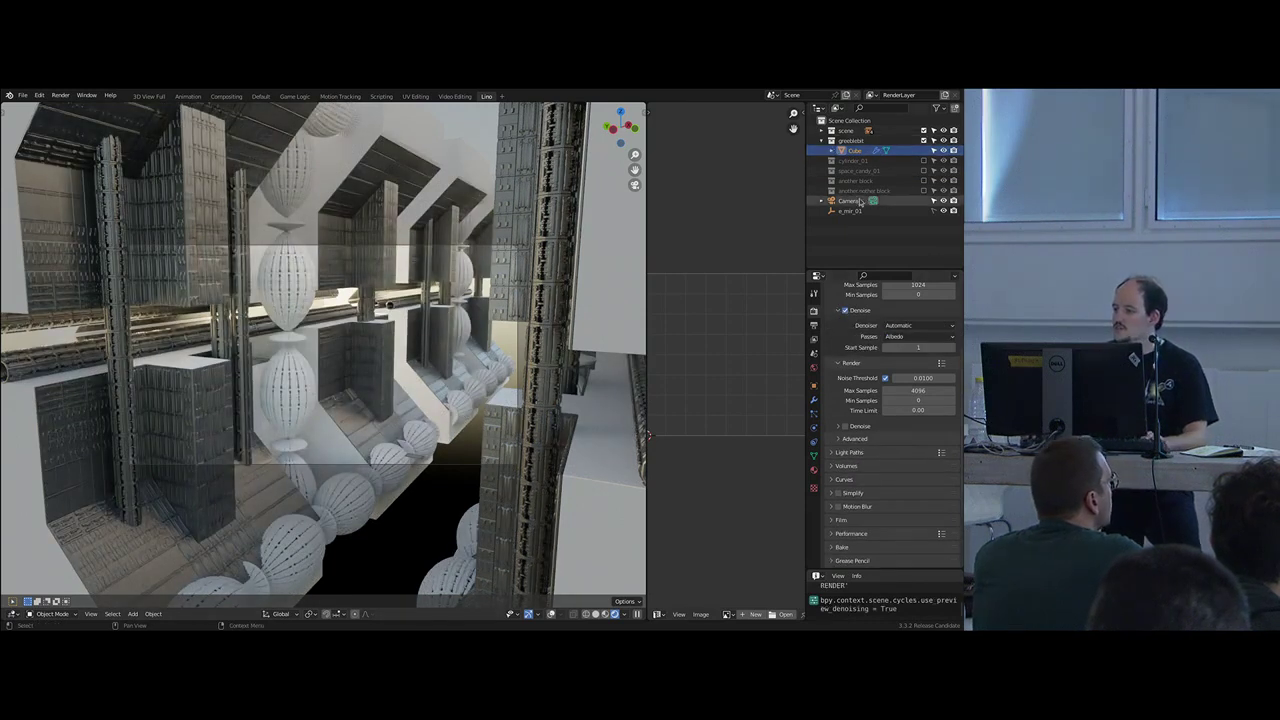
pyautogui.click(903, 180)
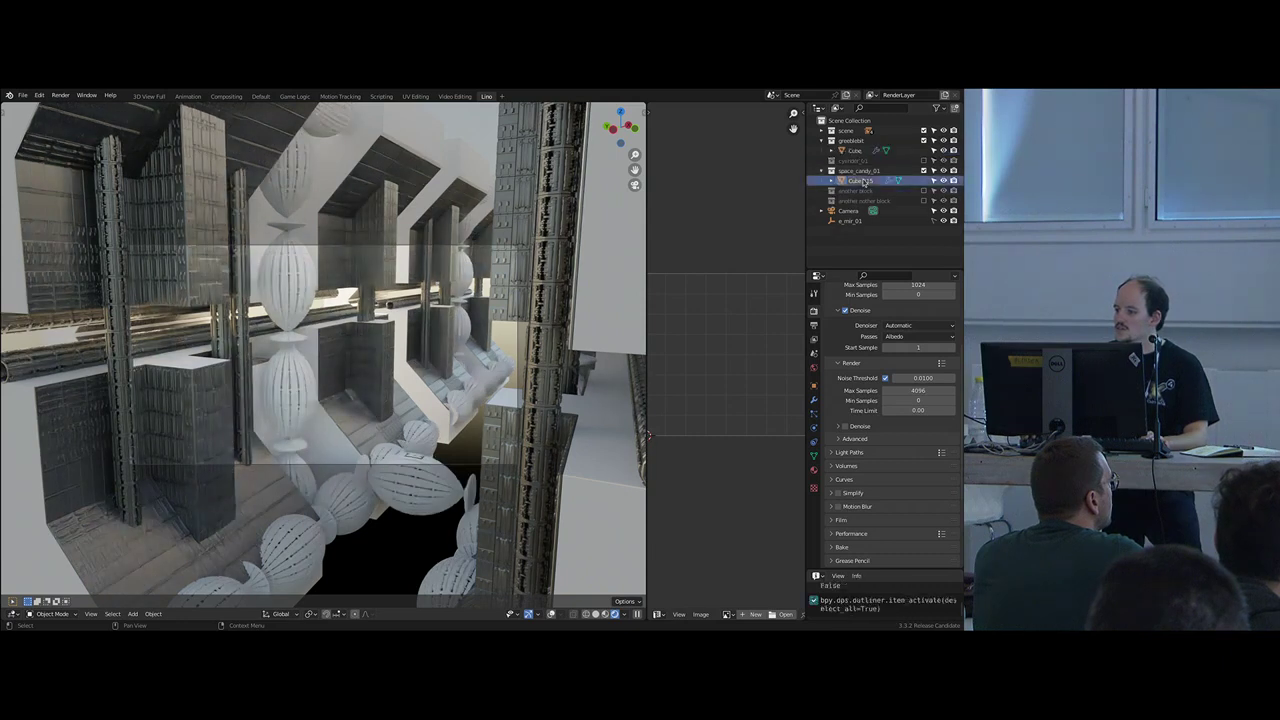
pyautogui.press('KP_Decimal')
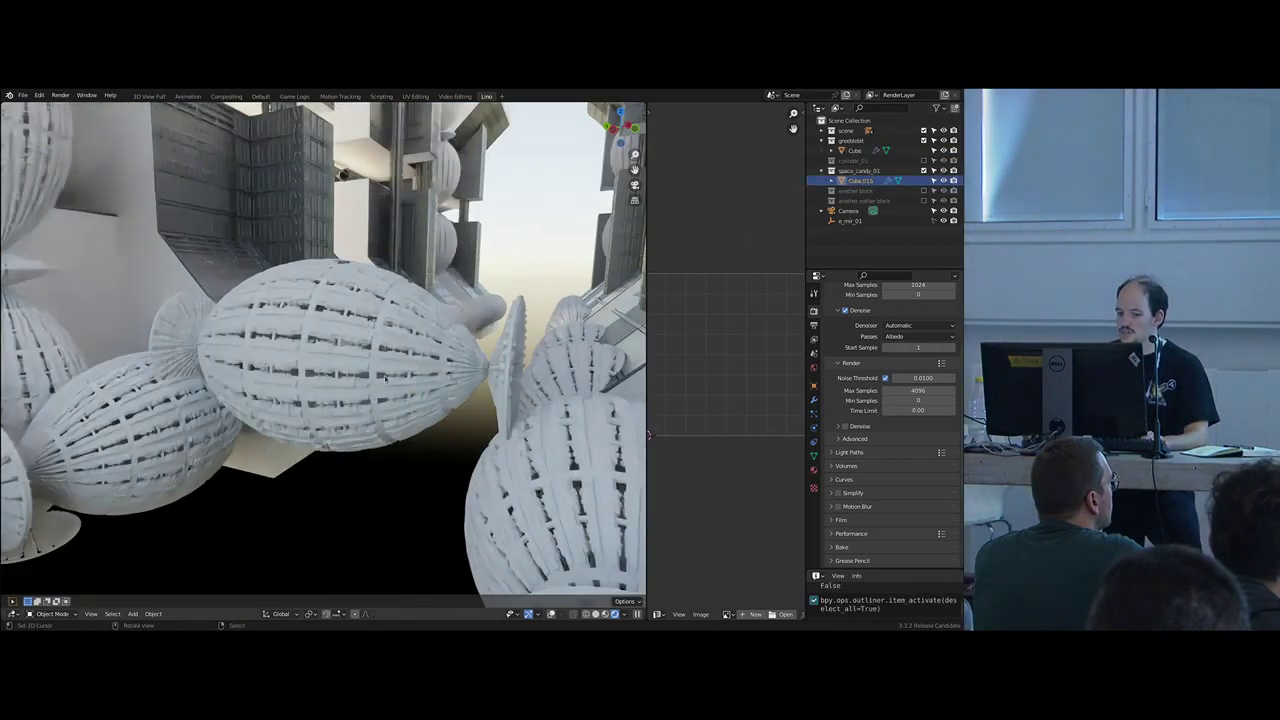
pyautogui.press('z')
pyautogui.click(372, 352)
pyautogui.moveTo(372, 352); pyautogui.dragTo(428, 358, button='middle')
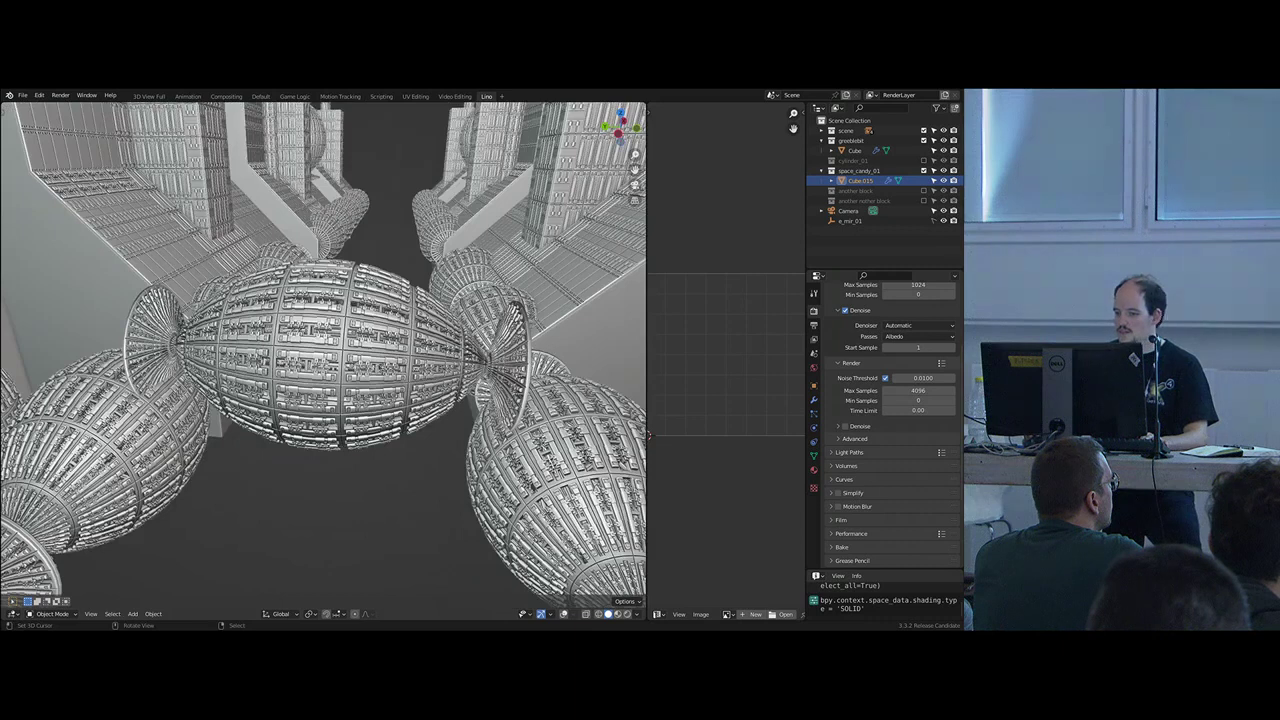
pyautogui.click(565, 614)
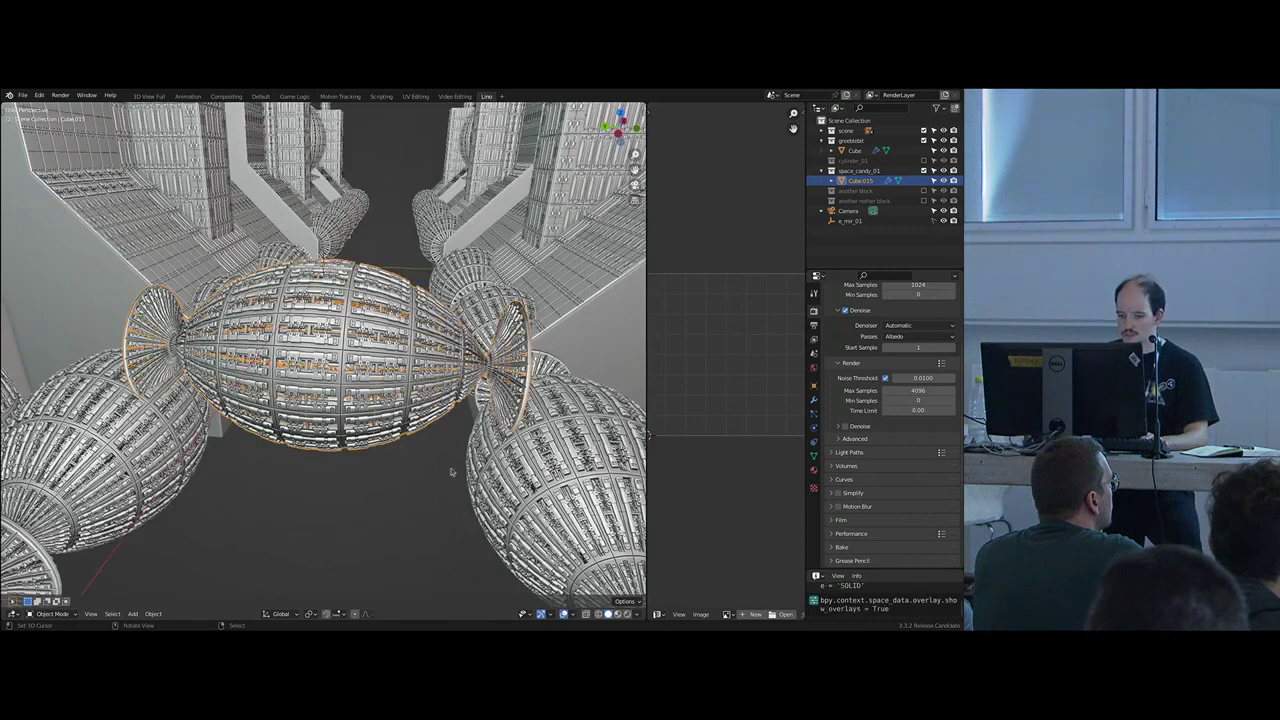
# - Assign the existing material named Material to the space candy mesh
pyautogui.click(815, 470)
pyautogui.click(832, 352)
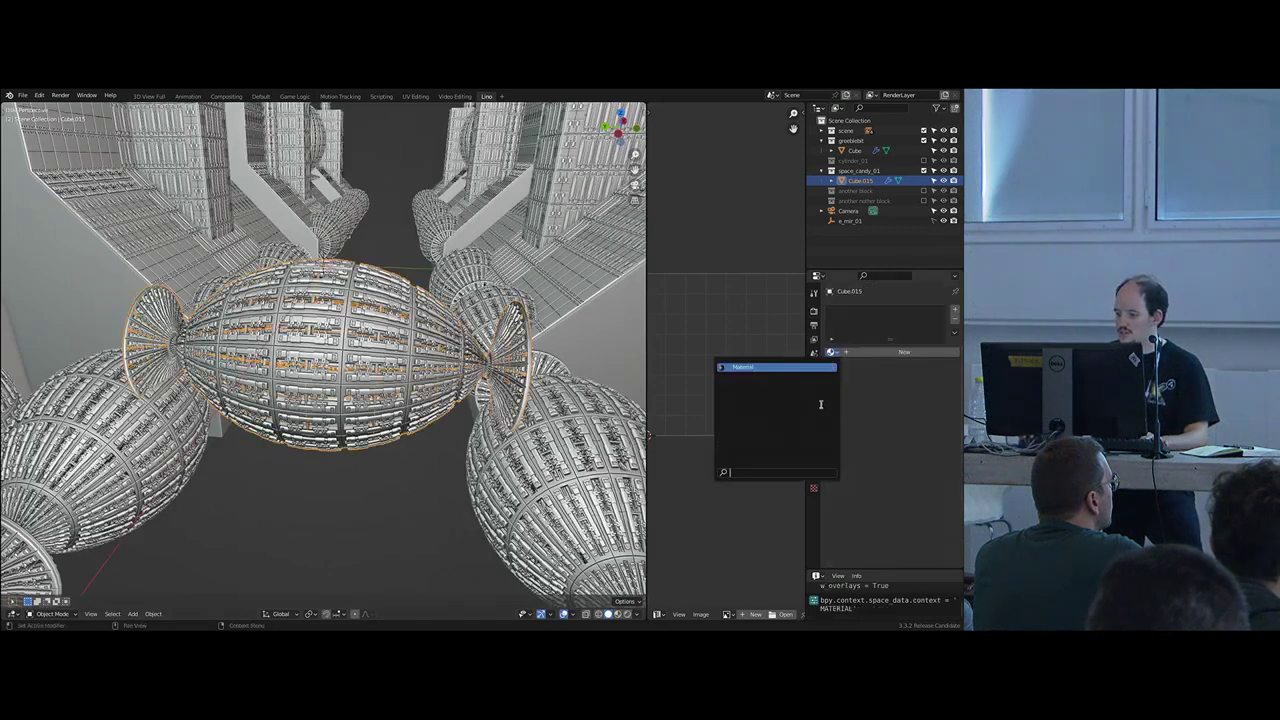
pyautogui.click(757, 367)
# - Rename the candy object's mesh data to spacecandy
pyautogui.click(814, 455)
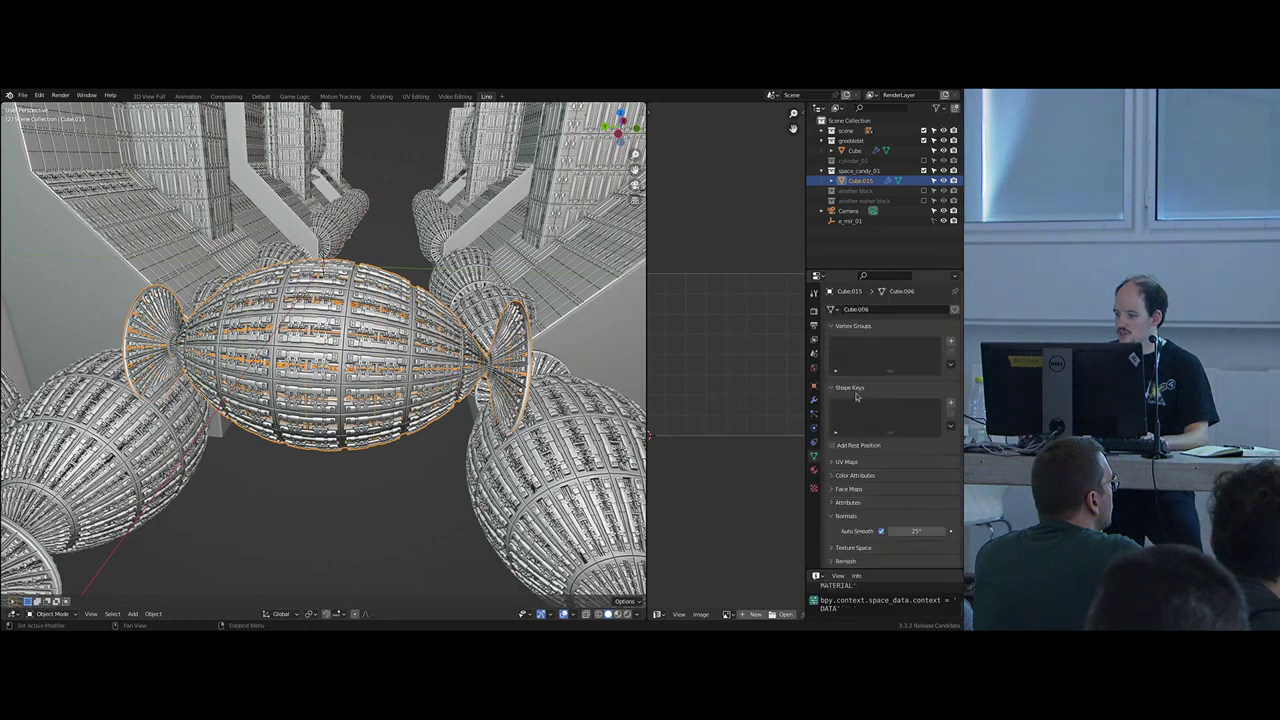
pyautogui.click(831, 309)
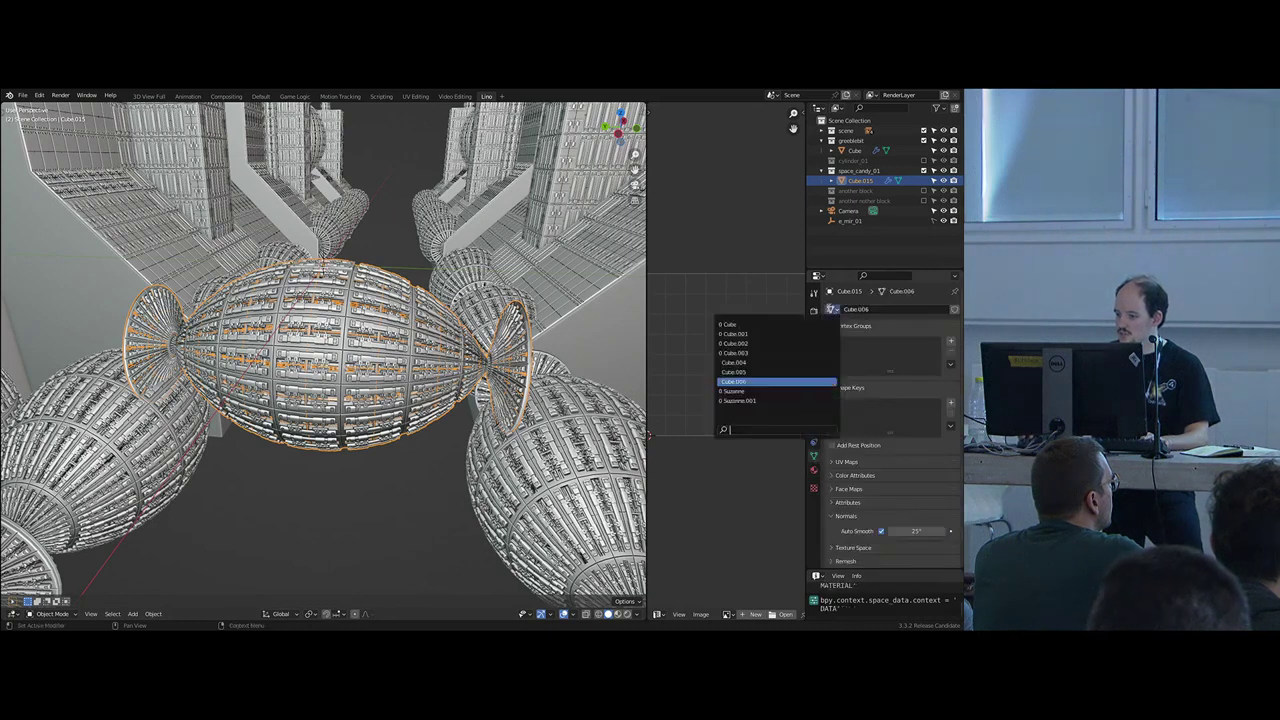
pyautogui.click(686, 237)
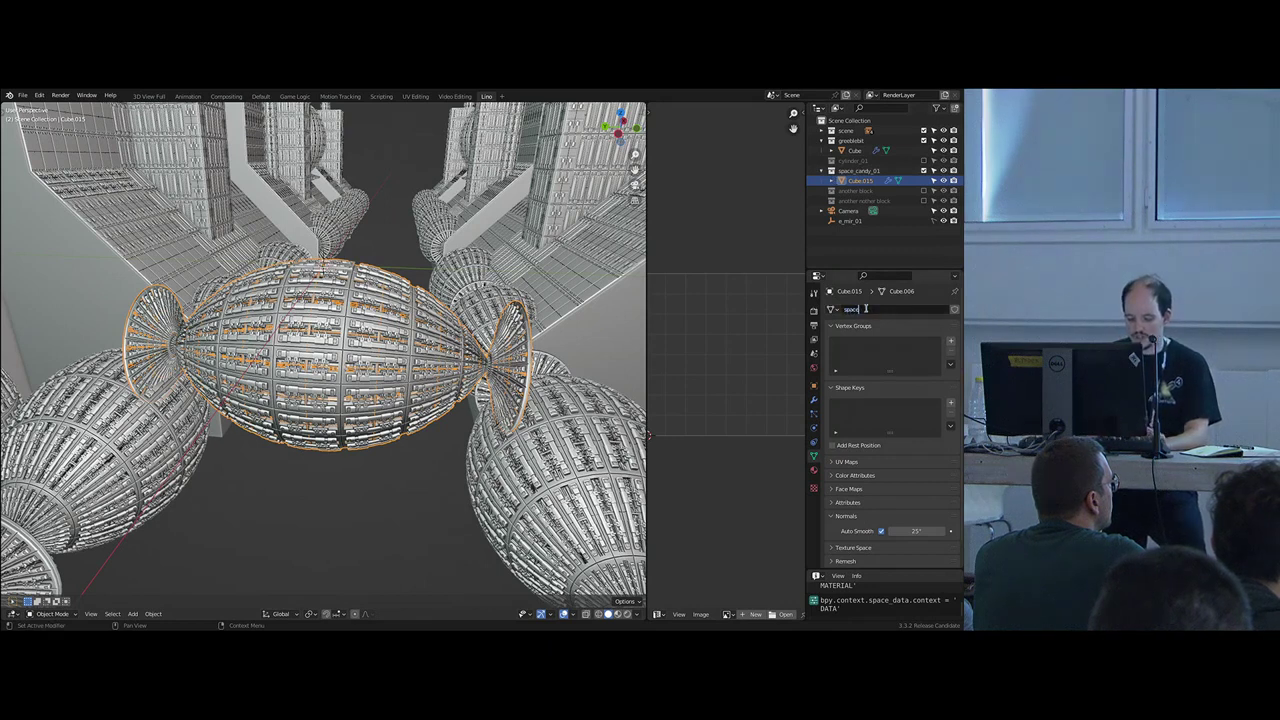
pyautogui.press('Return')
# - Rename the greeble cube's mesh data to block and link that mesh to the space candy object
pyautogui.click(857, 151)
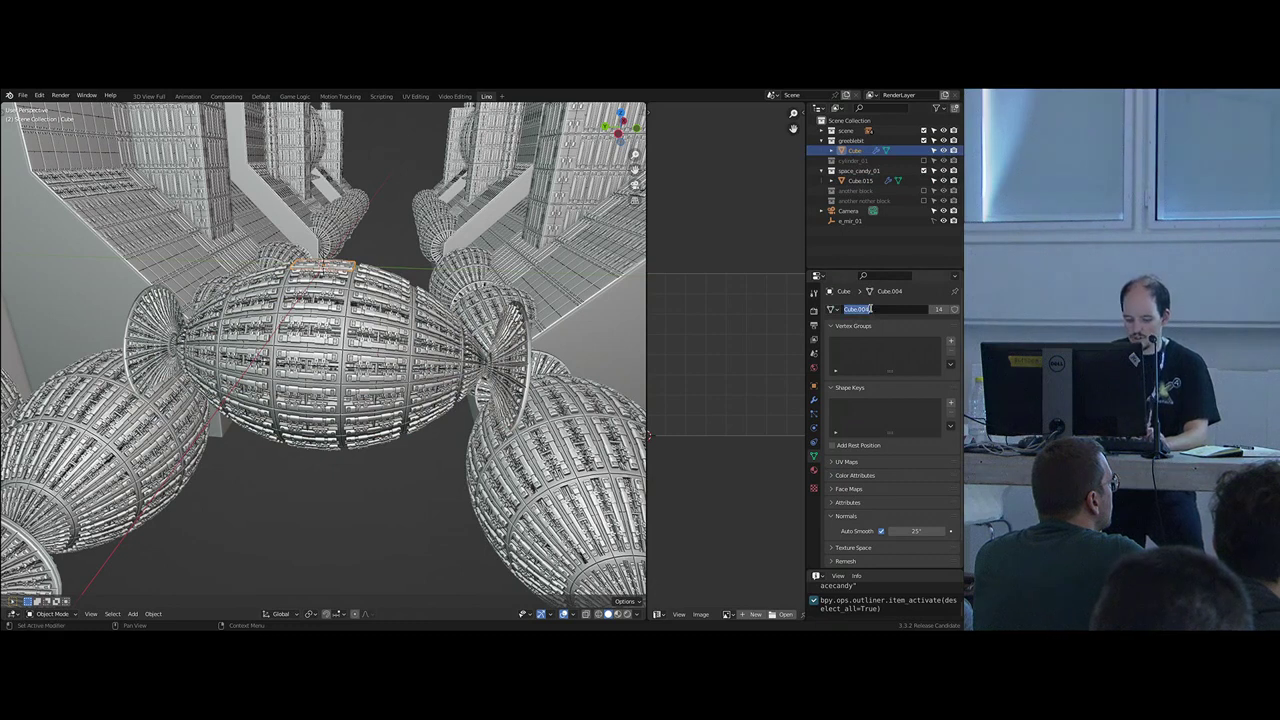
pyautogui.press('Return')
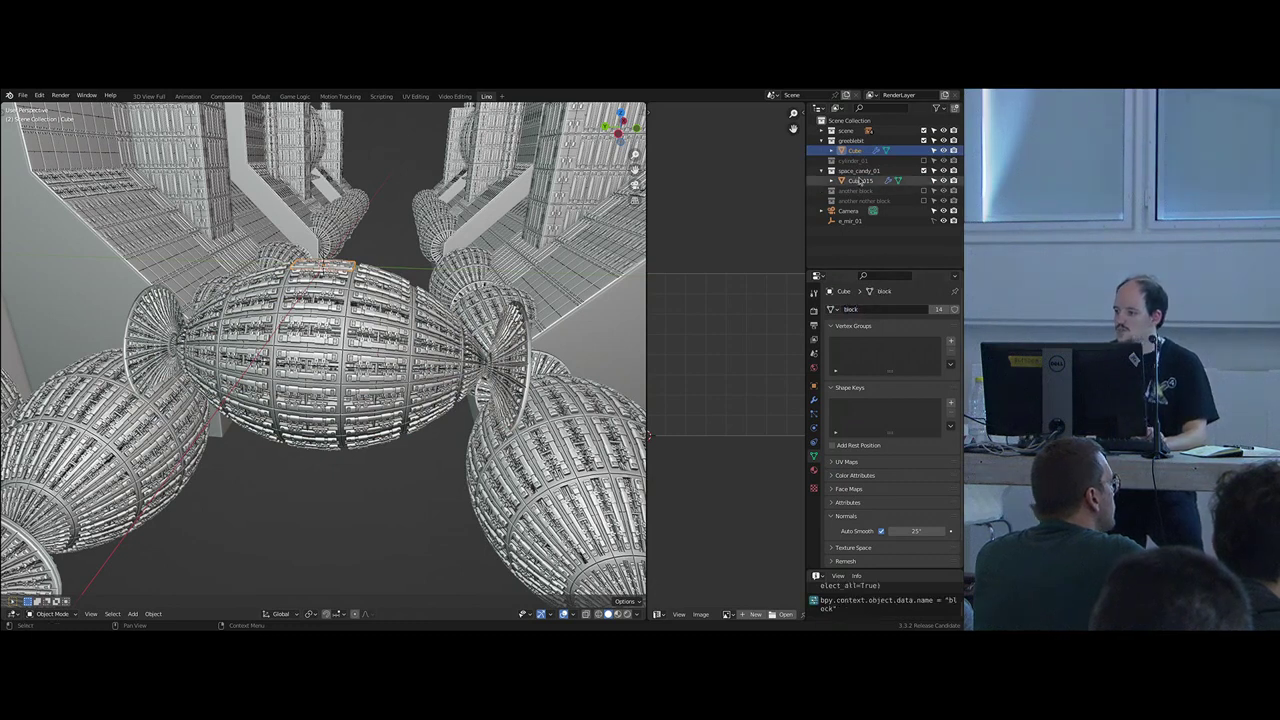
pyautogui.click(860, 180)
pyautogui.click(832, 309)
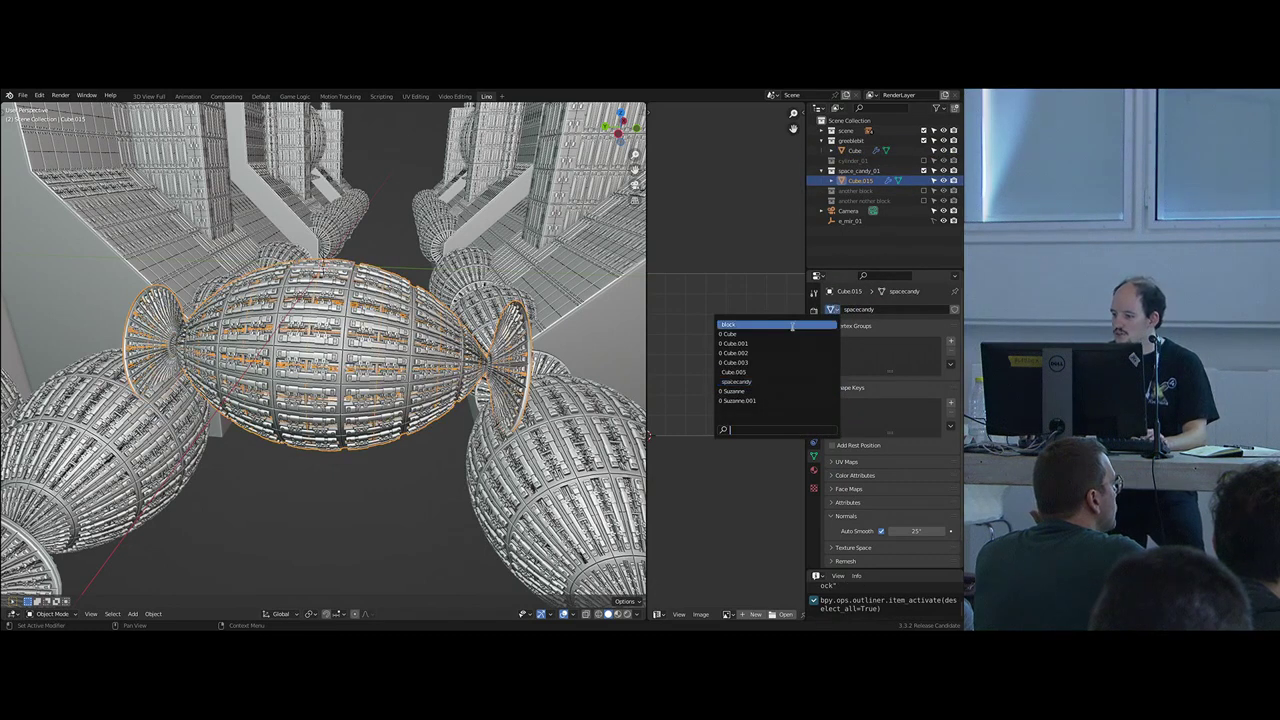
pyautogui.press('Return')
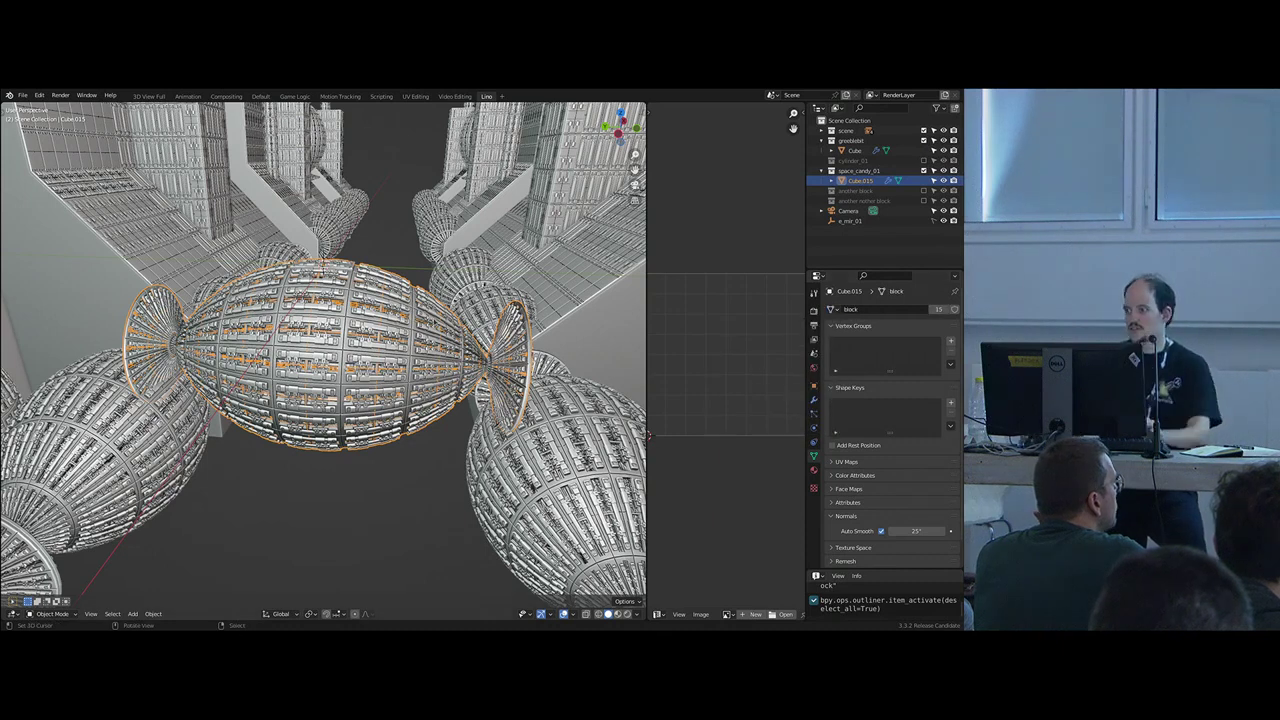
# - Collapse the greeble and space_candy_01 collections and exclude both from the view layer
pyautogui.click(822, 141)
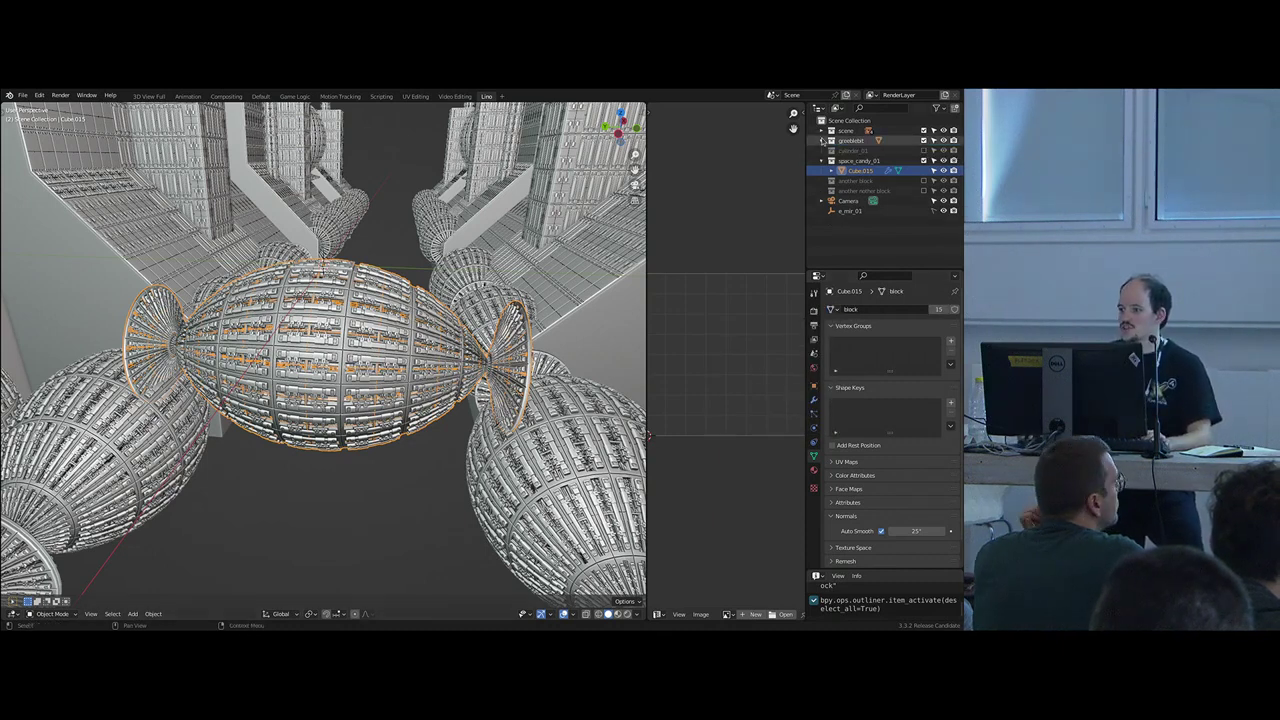
pyautogui.click(822, 161)
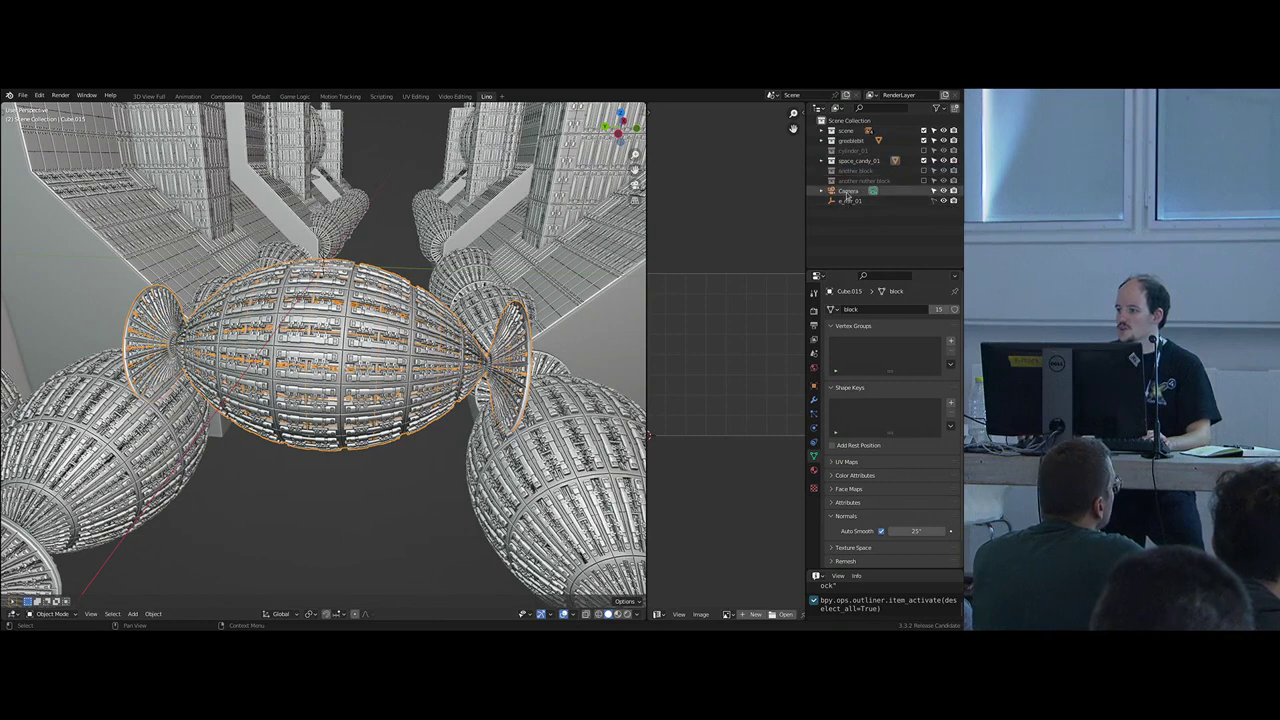
pyautogui.click(923, 160)
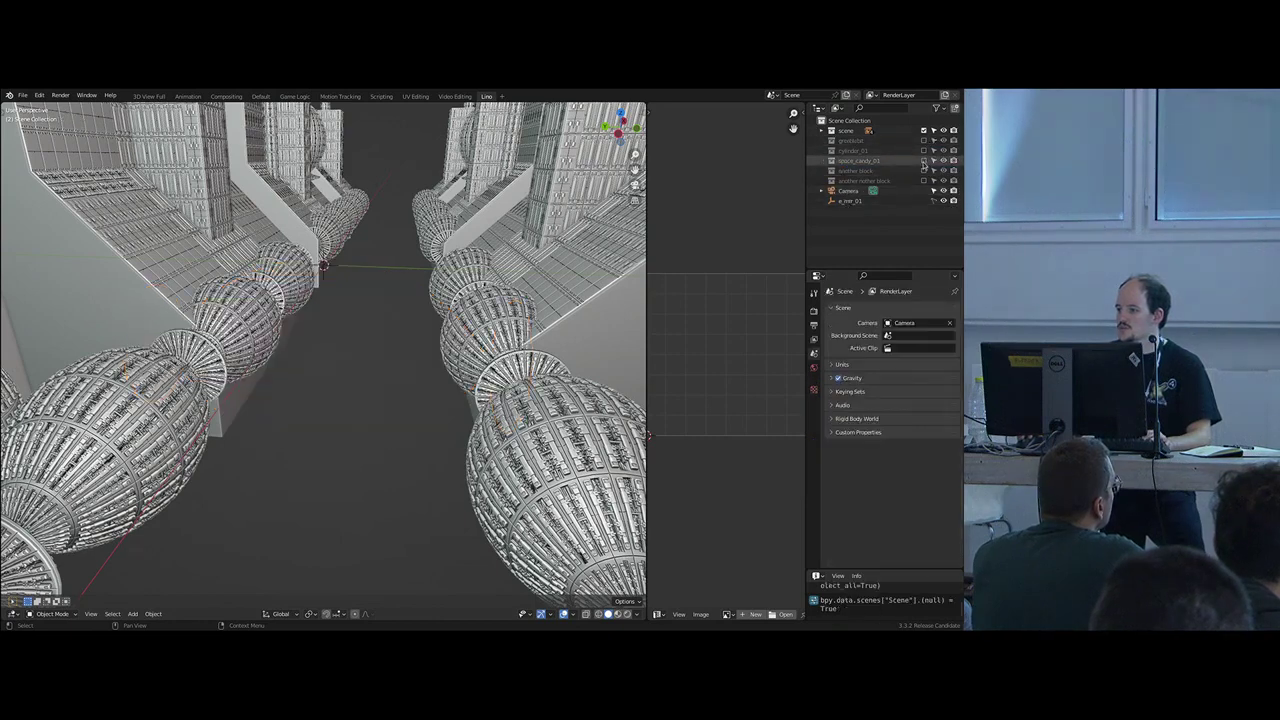
pyautogui.click(923, 140)
# - Make the scene collection active and show the corridor through the camera in rendered shading
pyautogui.click(884, 131)
pyautogui.press('KP_0')
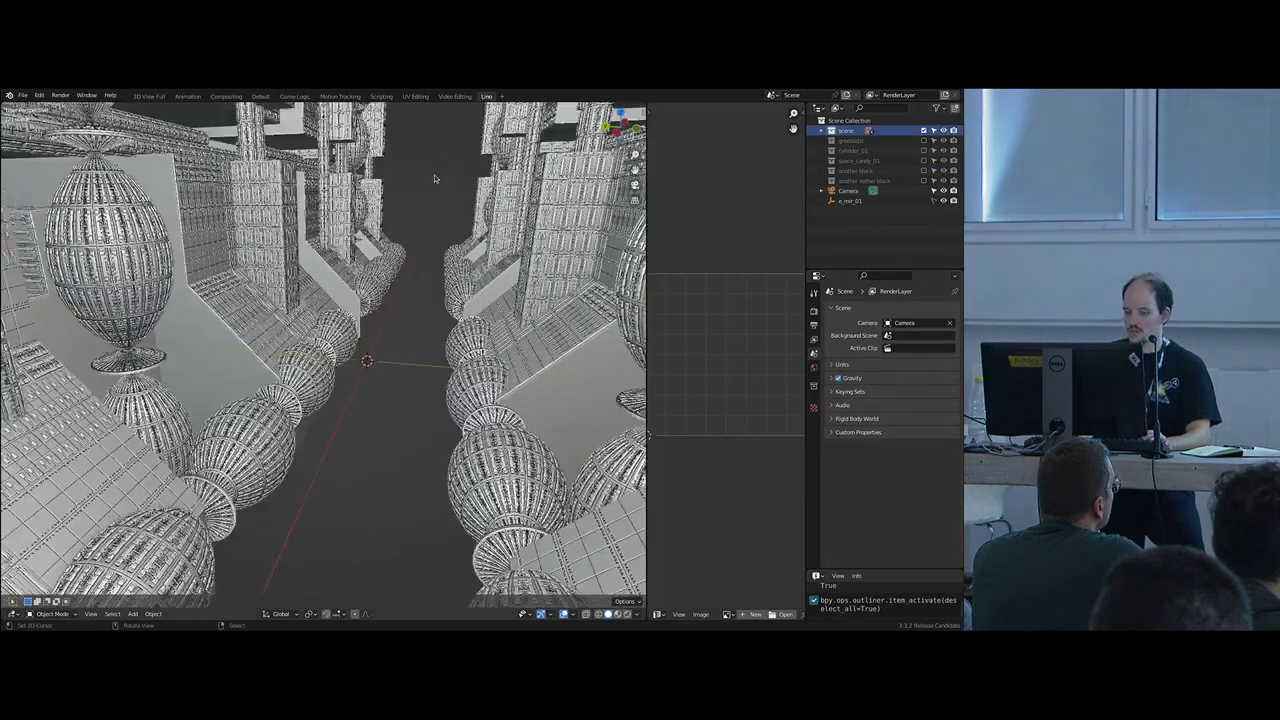
pyautogui.press('z')
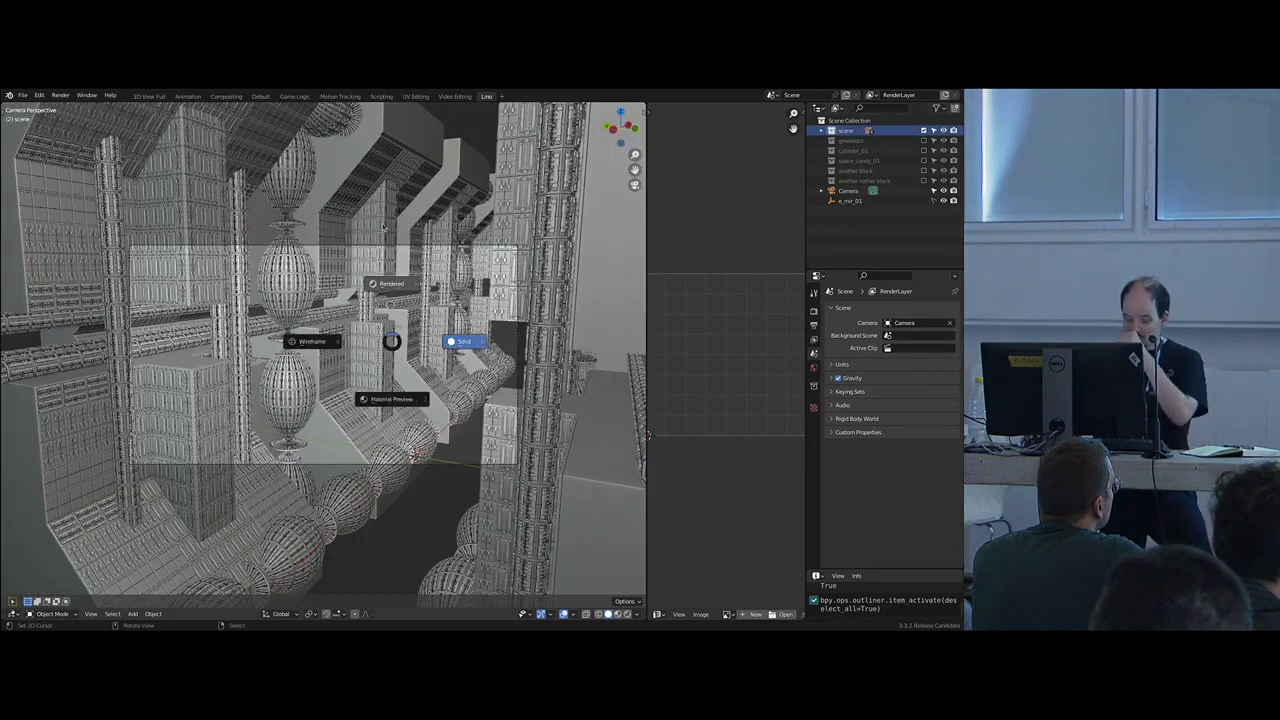
pyautogui.click(382, 227)
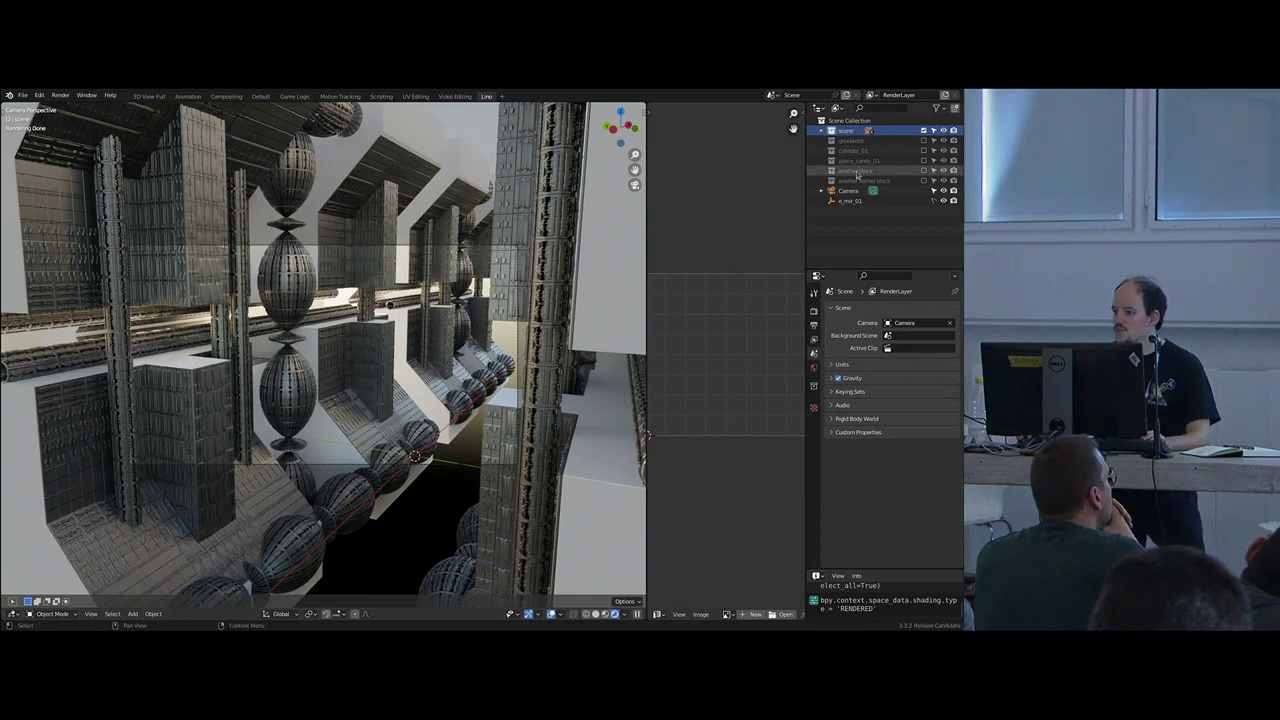
# - Enable the another block collection and select its large plain block in the camera view
pyautogui.click(923, 170)
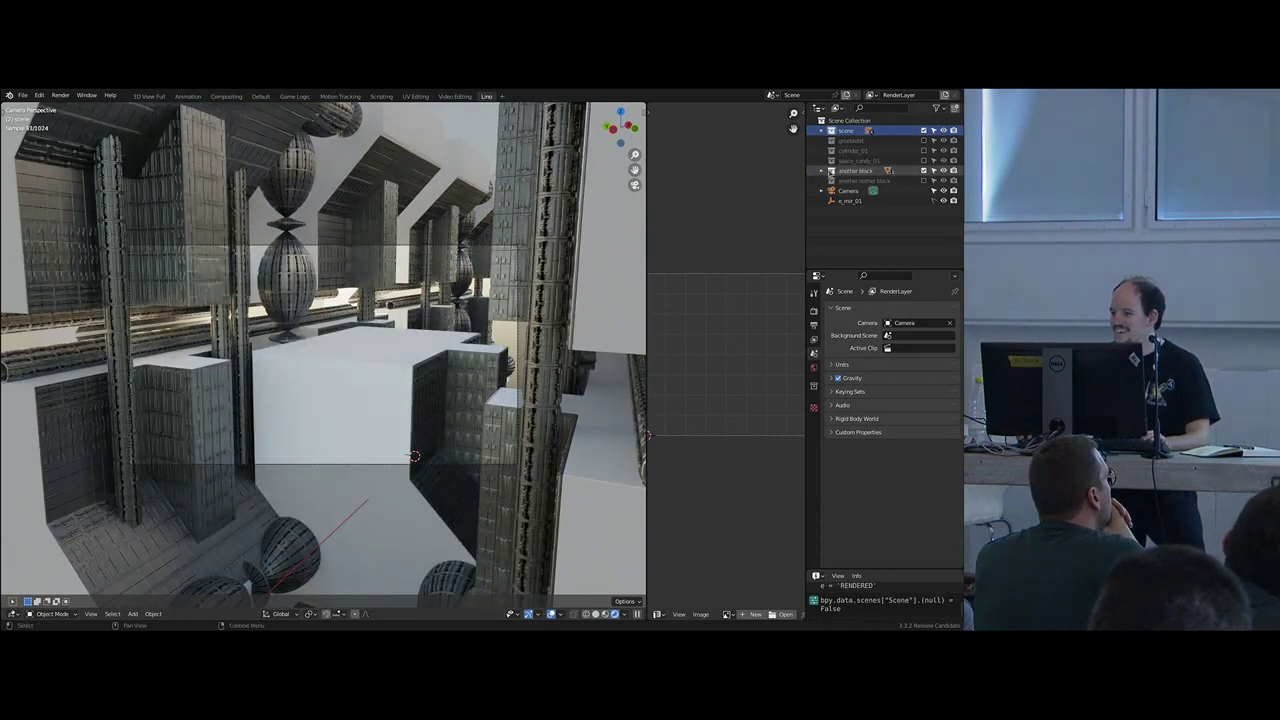
pyautogui.click(822, 170)
pyautogui.scroll(-1, 858, 198)
pyautogui.scroll(-1, 861, 198)
pyautogui.rightClick(309, 408)
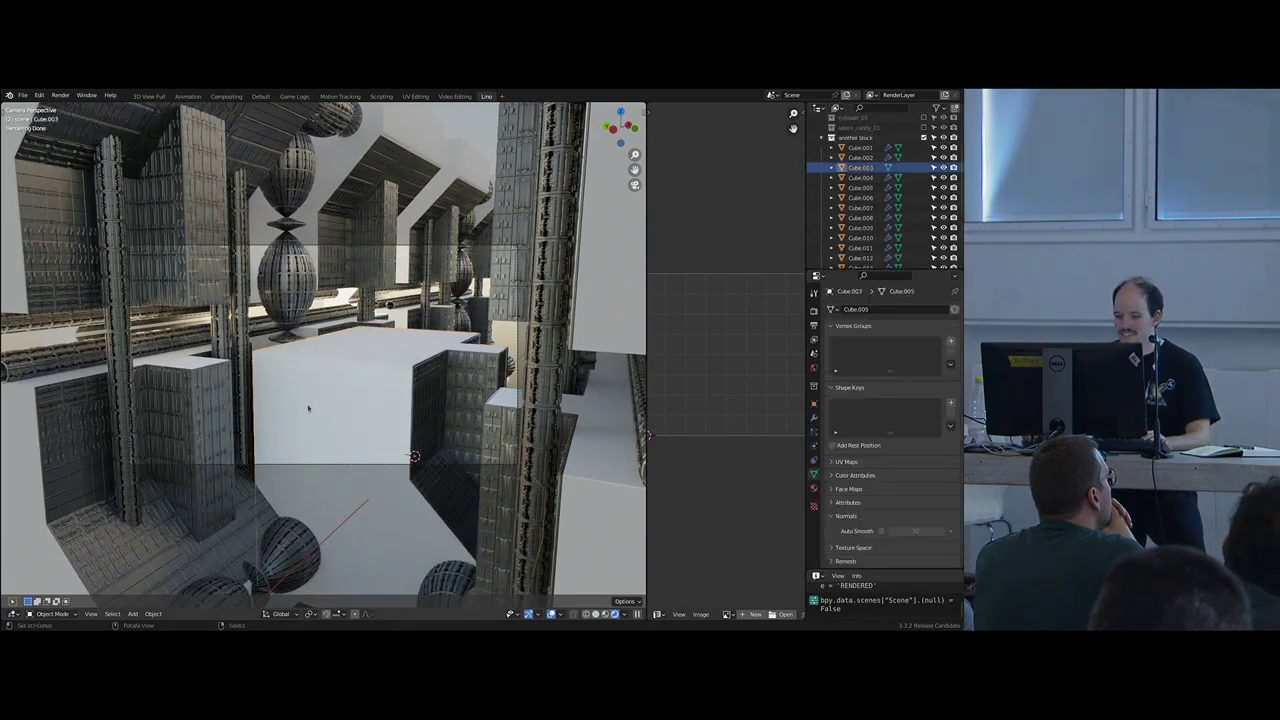
# - Assign the existing material named Material to the large block and exclude the another block collection again
pyautogui.click(816, 485)
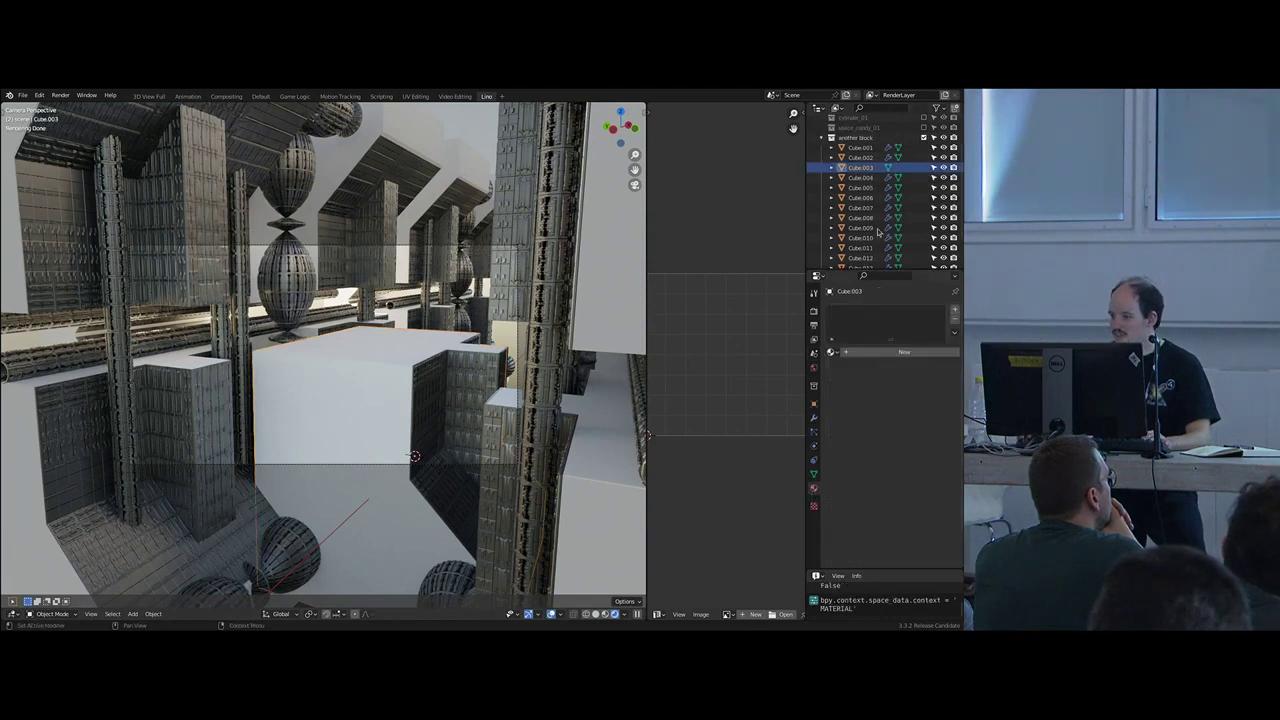
pyautogui.scroll(3, 878, 231)
pyautogui.click(822, 170)
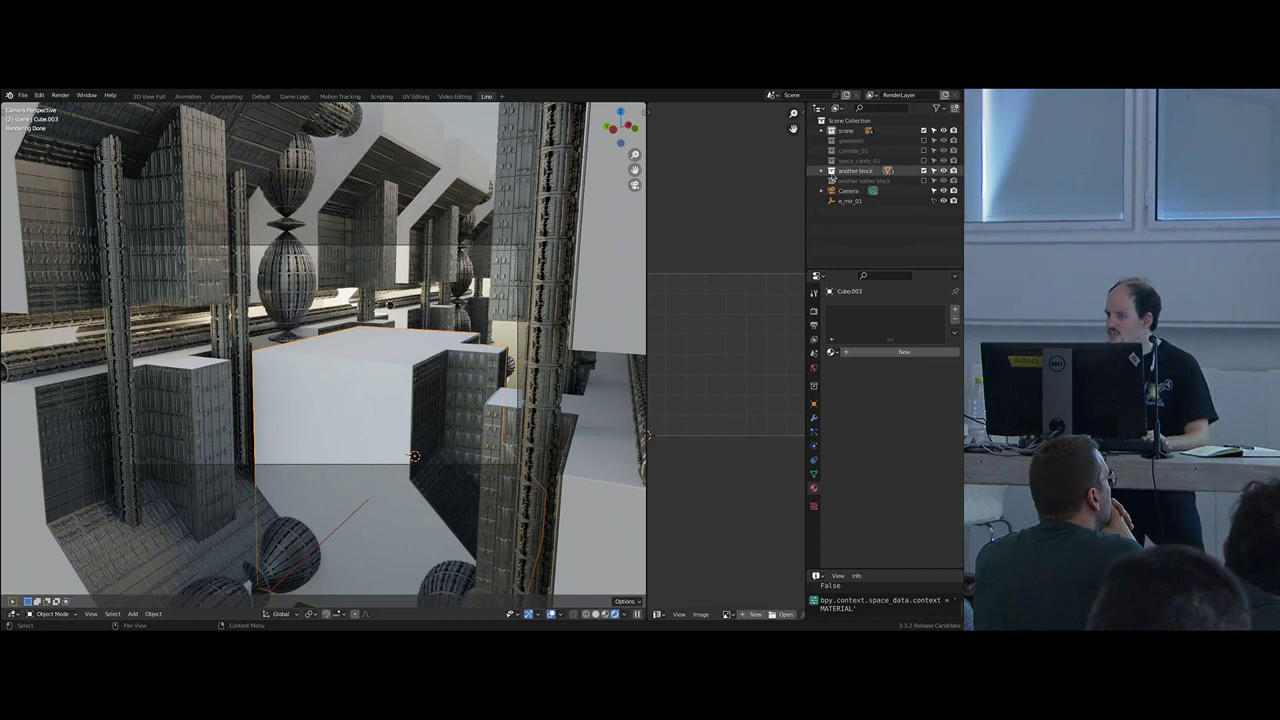
pyautogui.press('h')
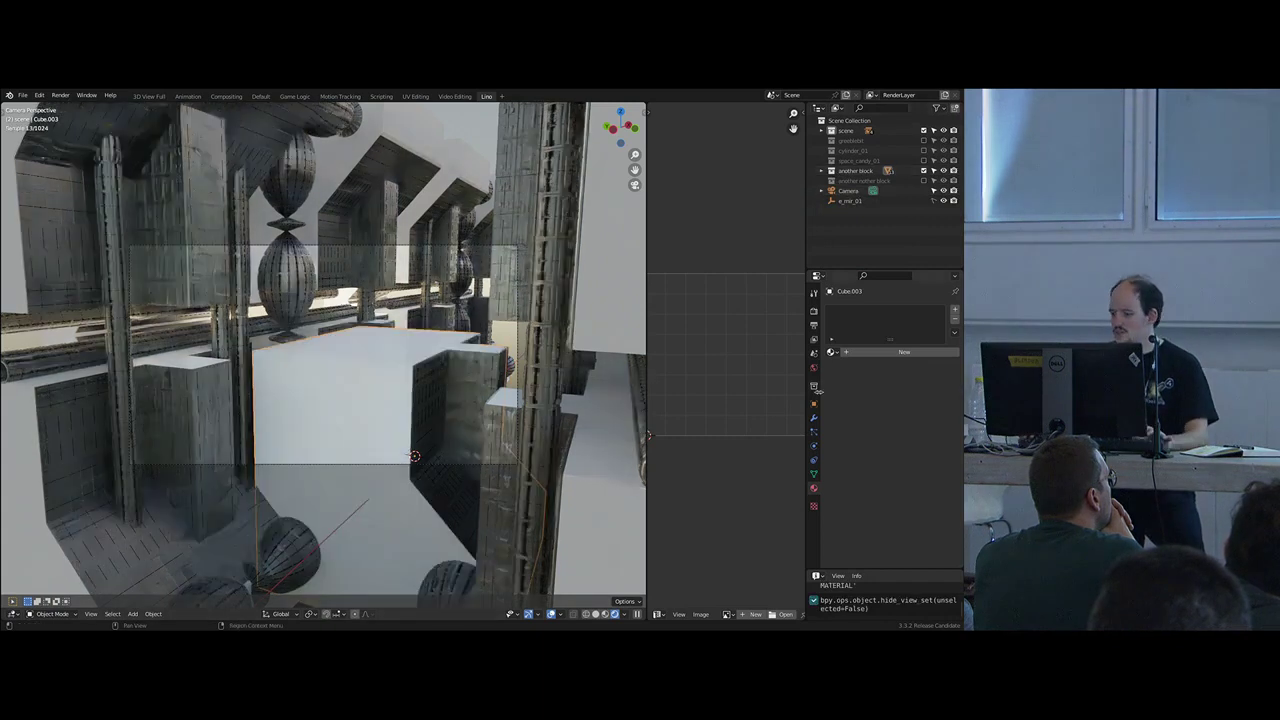
pyautogui.click(833, 352)
pyautogui.click(775, 367)
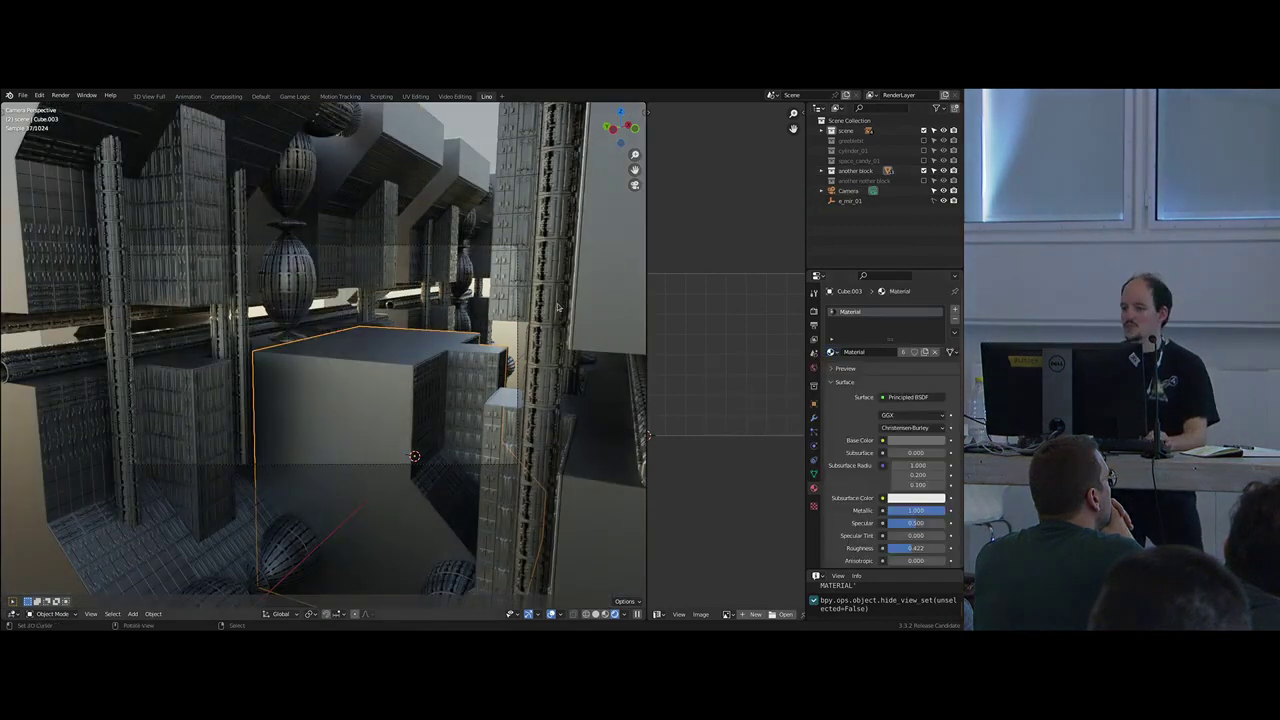
pyautogui.click(923, 170)
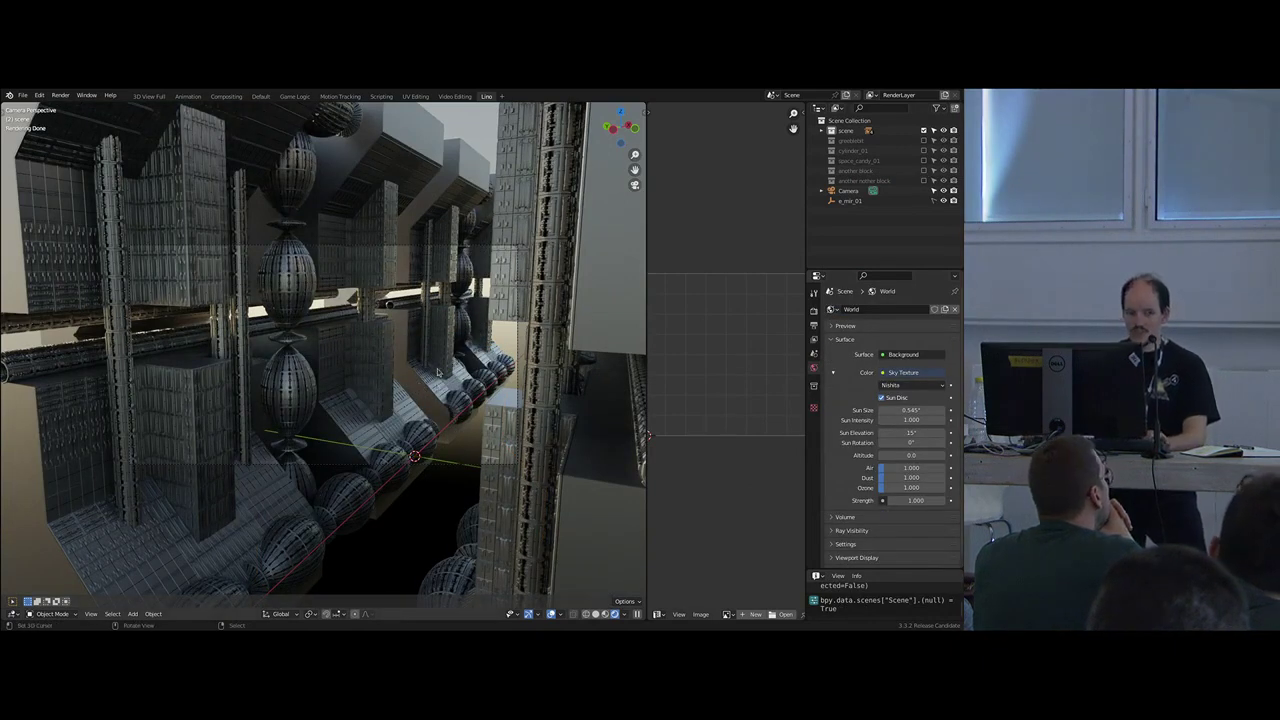
# - Add a cube, scale it up to enclose the corridor and the camera, and apply its scale
pyautogui.hotkey('shift', 'a')
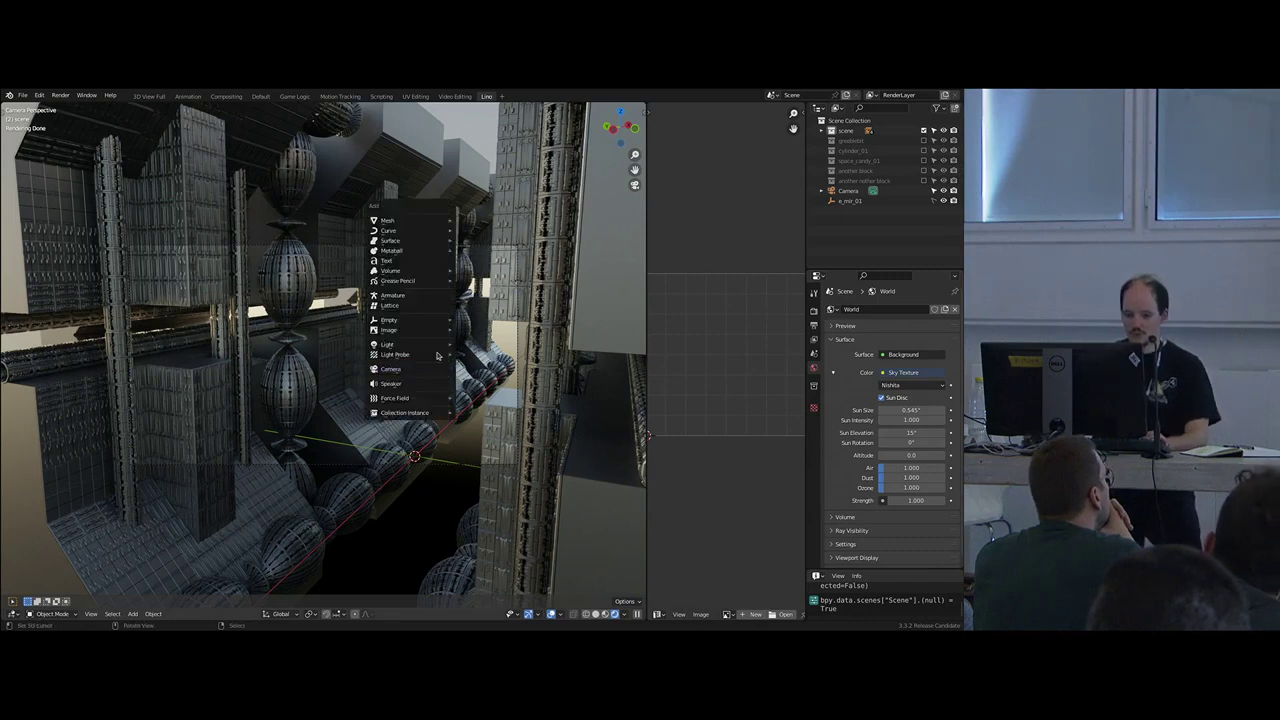
pyautogui.moveTo(421, 223)
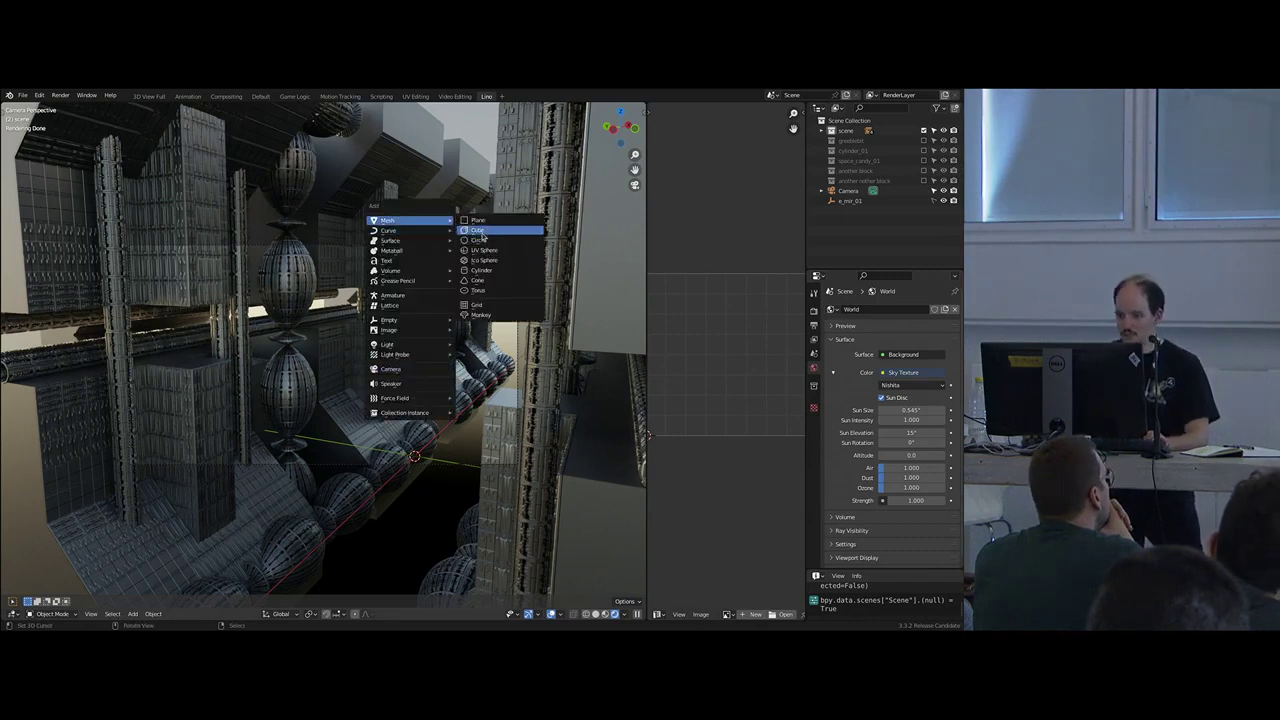
pyautogui.click(478, 230)
pyautogui.press('s')
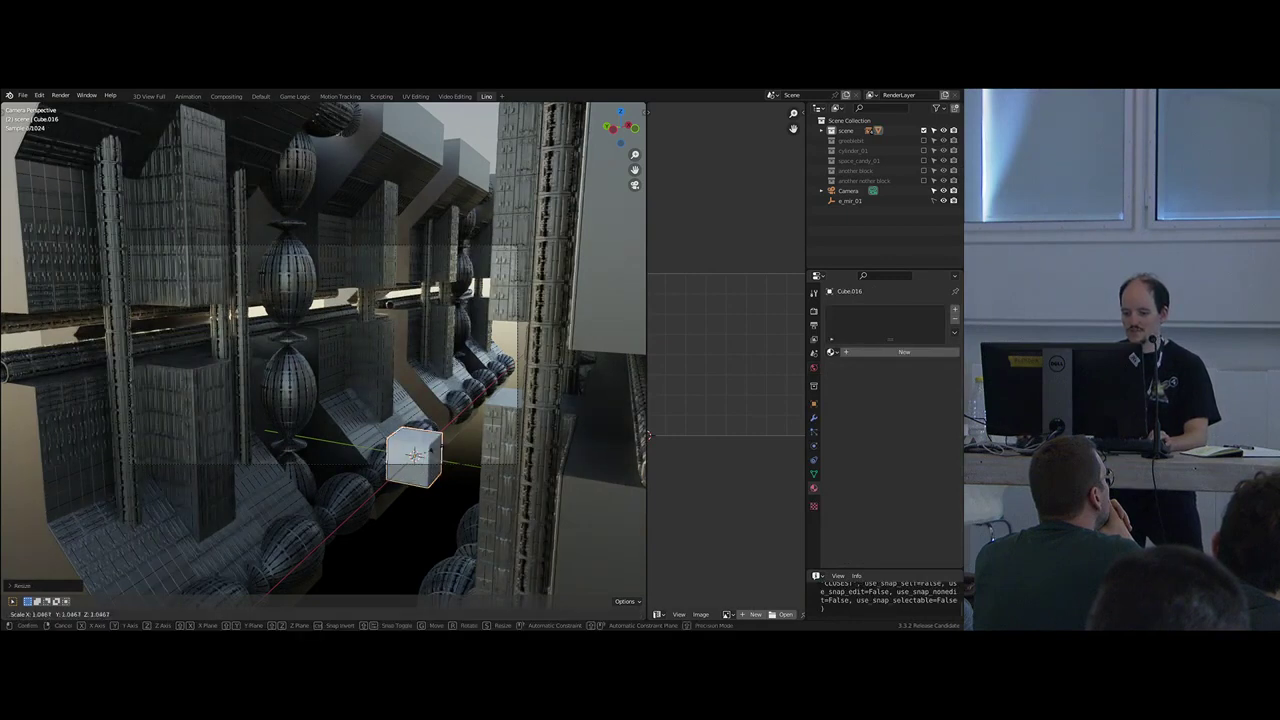
pyautogui.click(2, 480)
pyautogui.press('s')
pyautogui.click(451, 505)
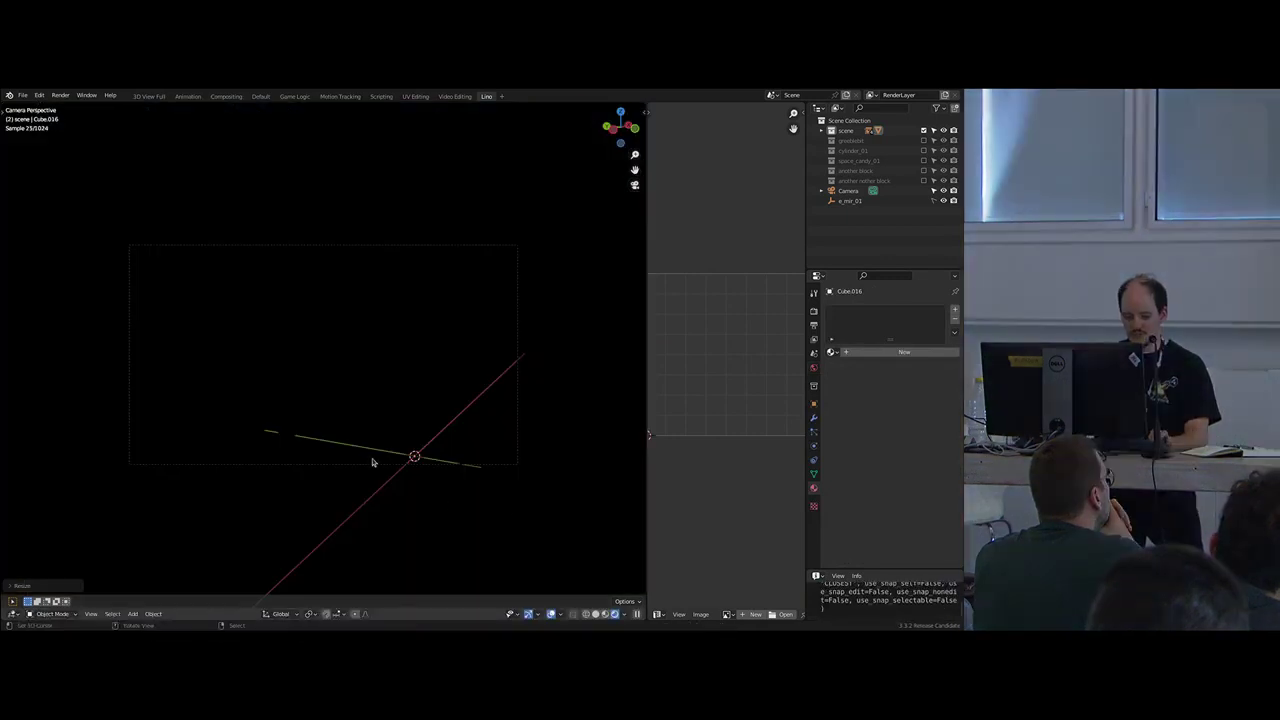
pyautogui.hotkey('ctrl', 'a')
pyautogui.click(372, 459)
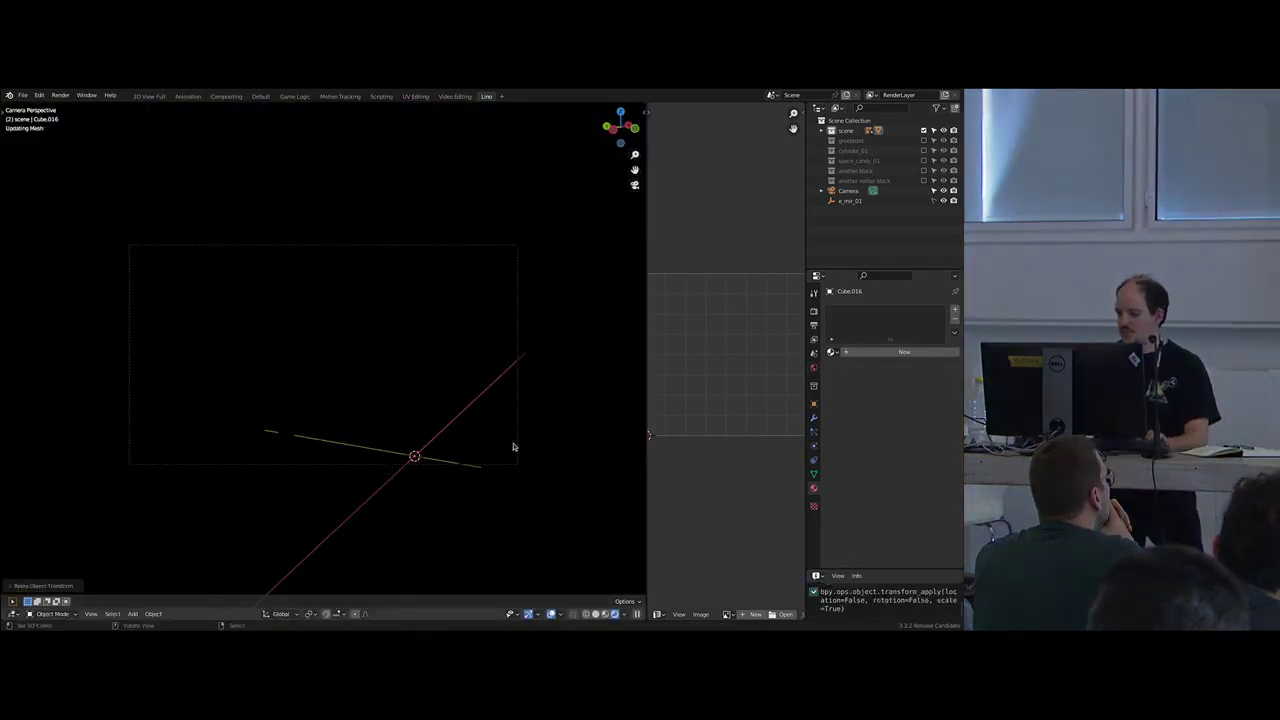
# - Create a material named fog on the enclosing cube, with no surface shader and Principled Volume as its volume
pyautogui.click(860, 355)
pyautogui.write('fog')
pyautogui.press('Return')
pyautogui.click(907, 397)
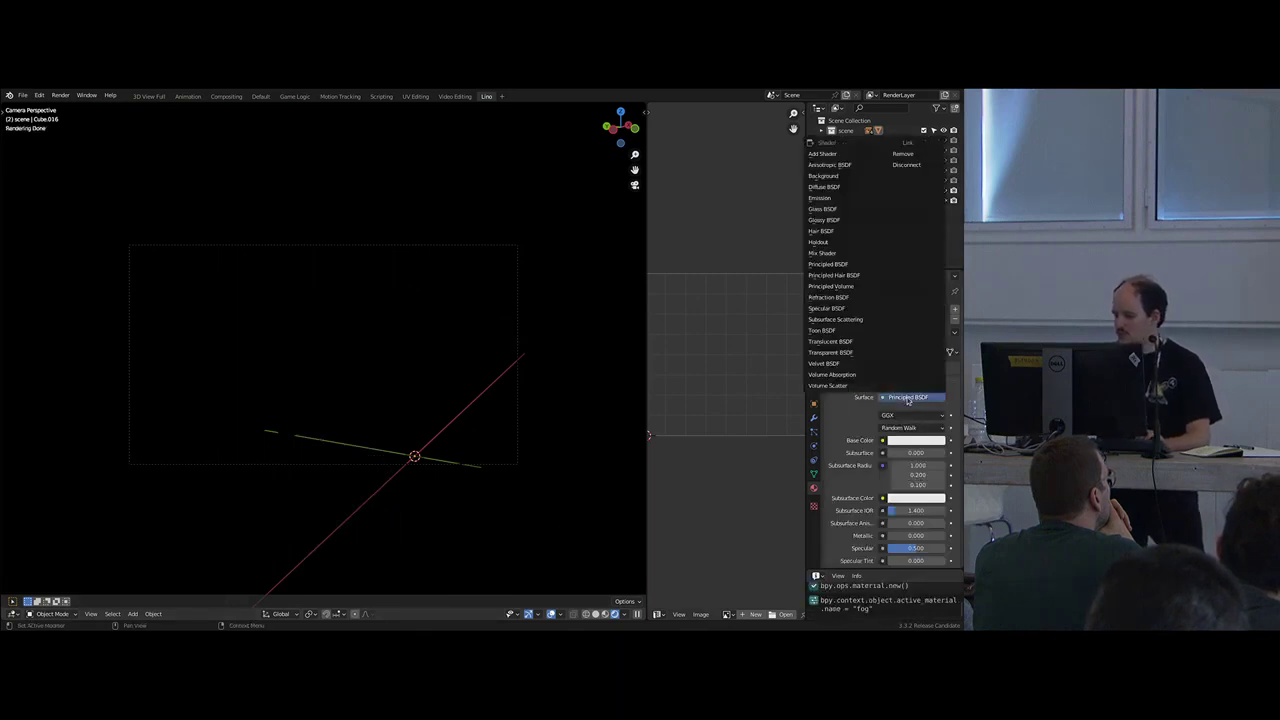
pyautogui.click(910, 155)
pyautogui.click(840, 382)
pyautogui.click(845, 395)
pyautogui.click(900, 411)
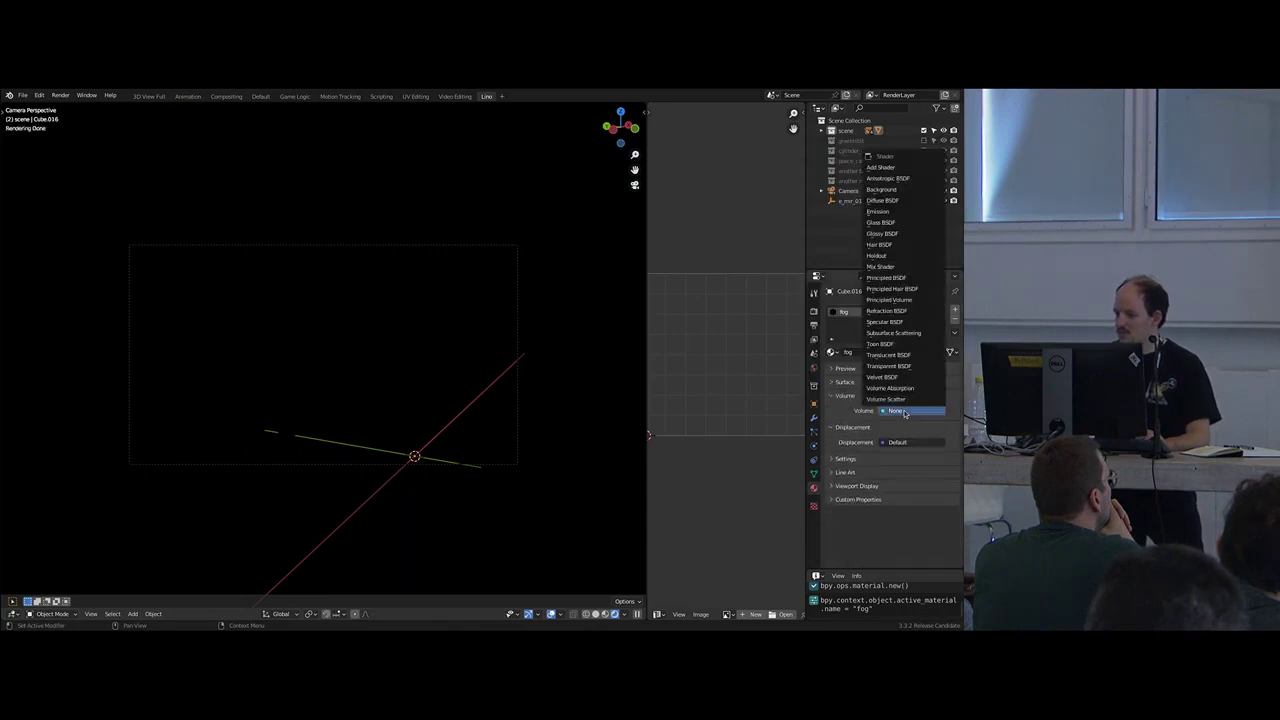
pyautogui.click(908, 300)
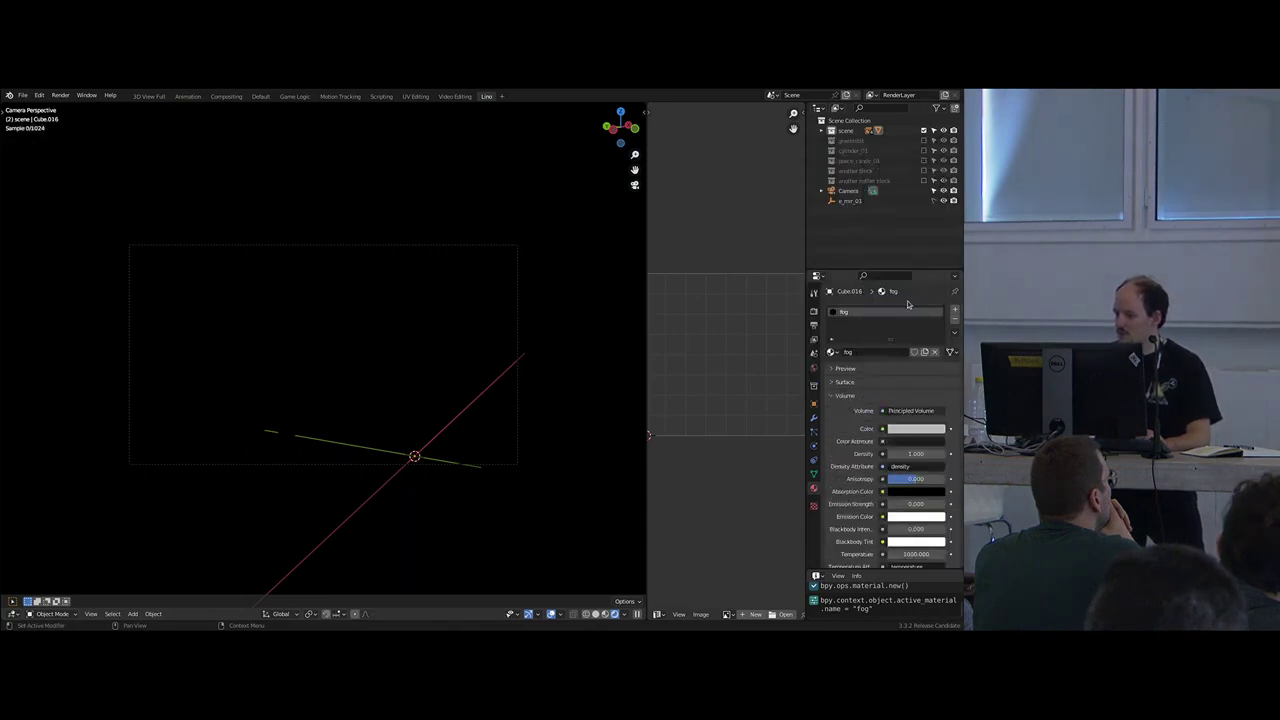
# - Set the fog material's volume density to 0.001 and hide the viewport overlays
pyautogui.scroll(-2, 848, 424)
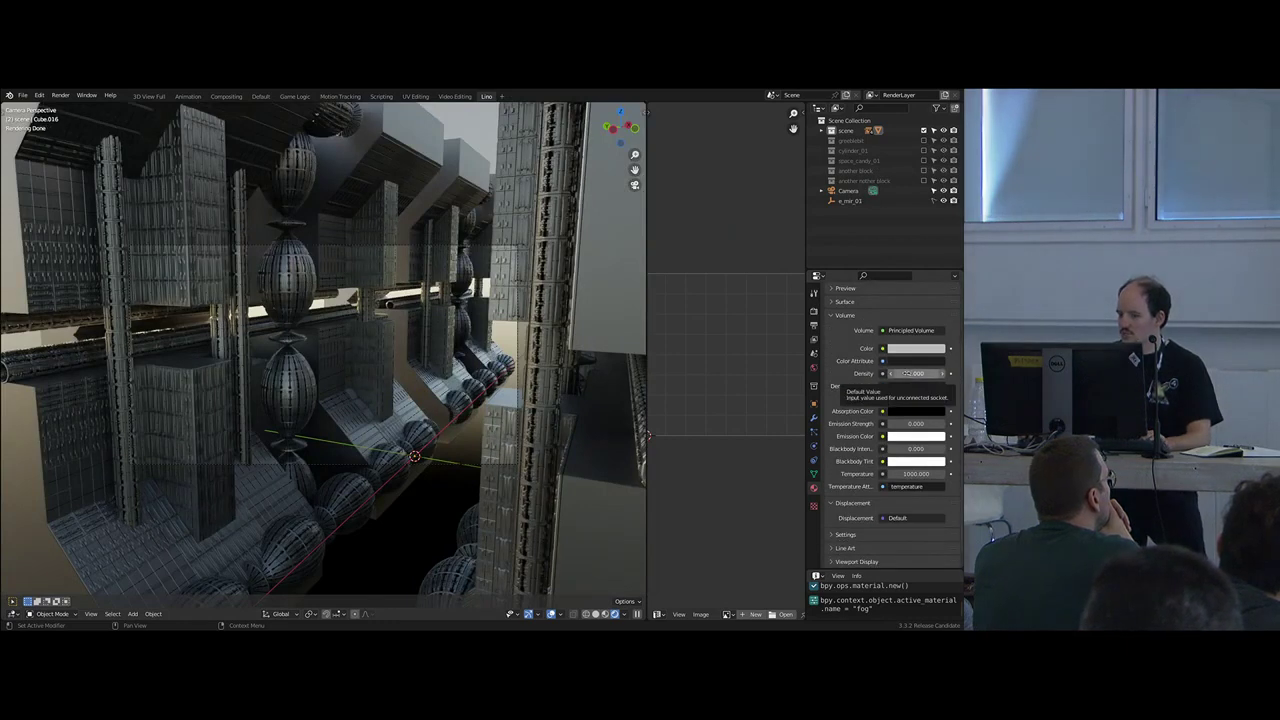
pyautogui.moveTo(508, 400); pyautogui.dragTo(414, 419, button='middle')
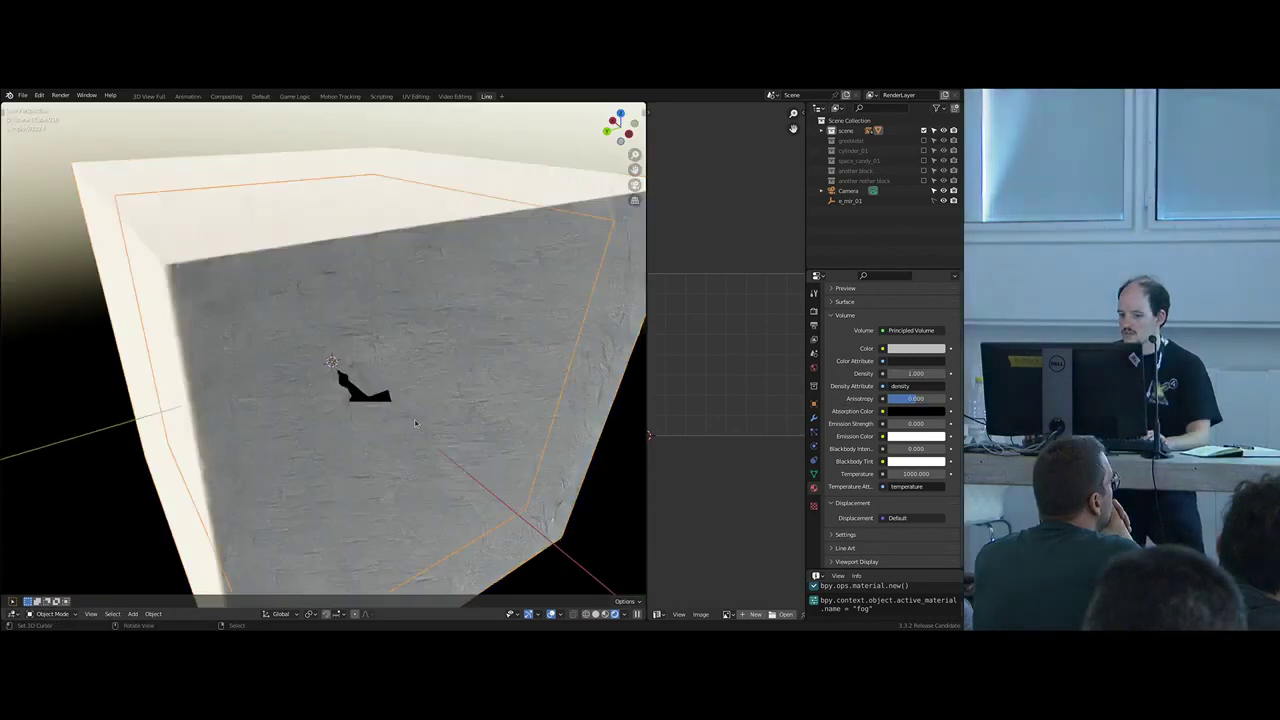
pyautogui.press('KP_0')
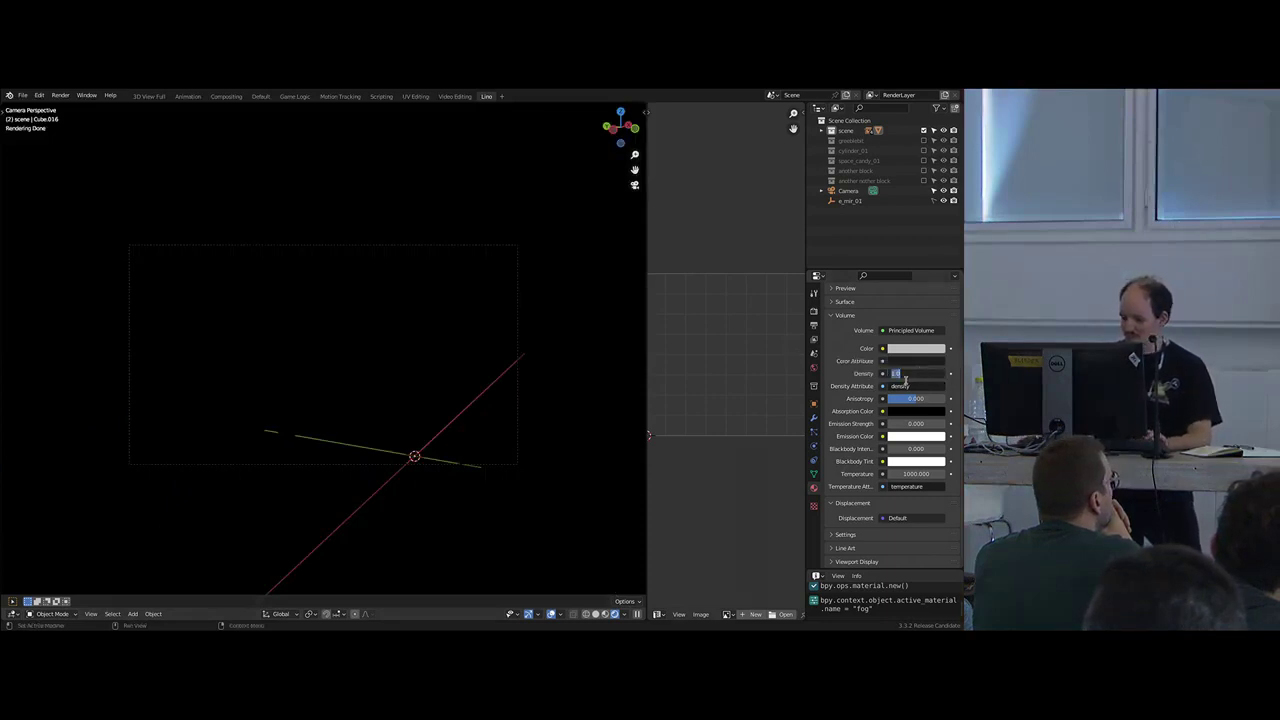
pyautogui.press('Return')
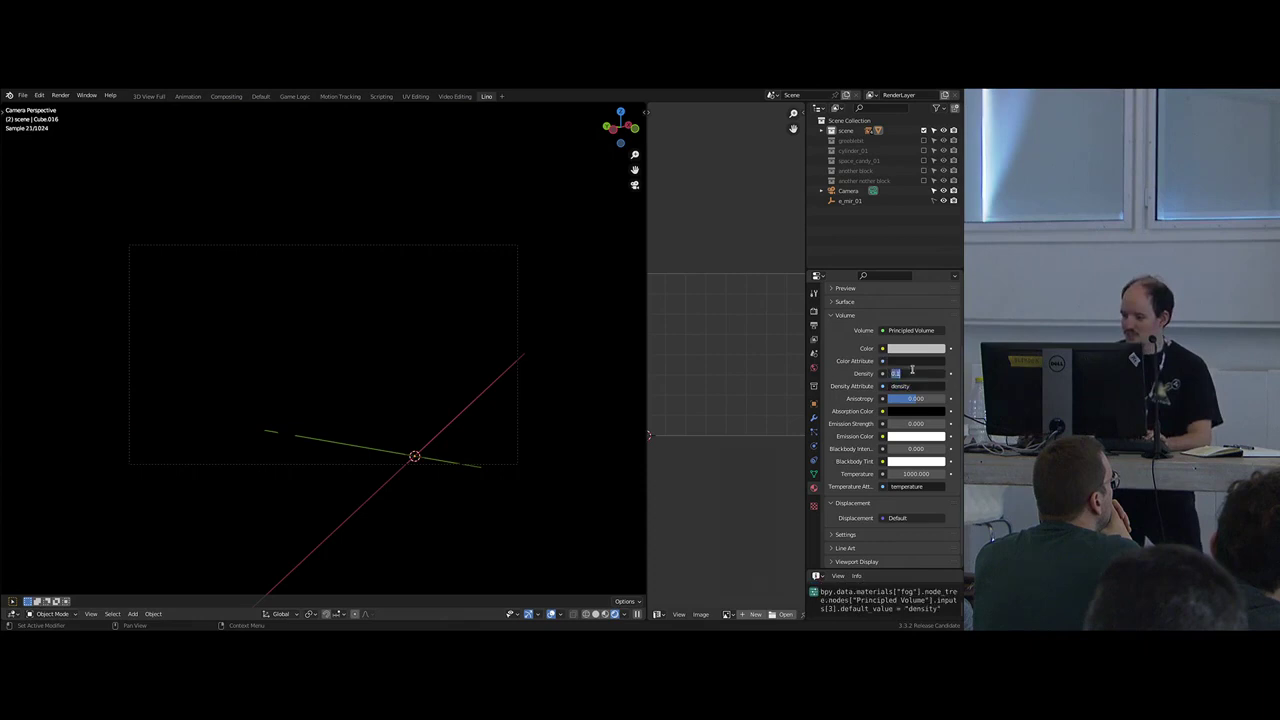
pyautogui.press('Return')
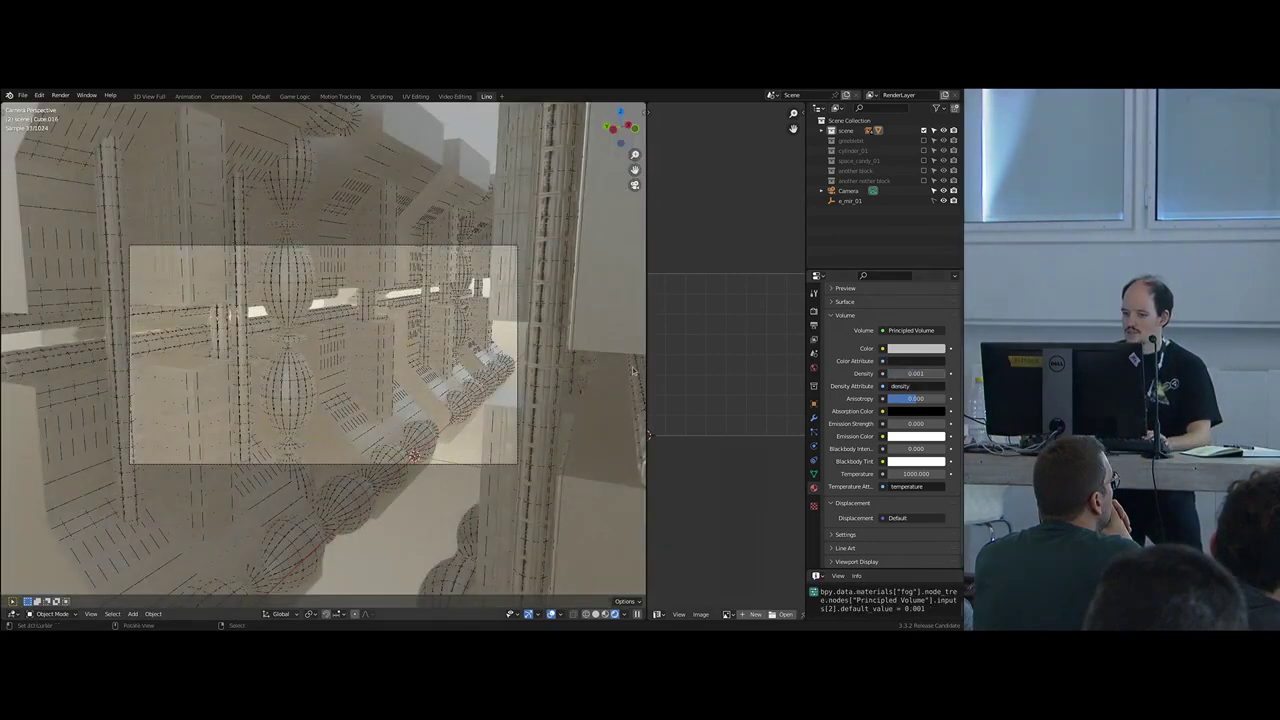
pyautogui.click(551, 613)
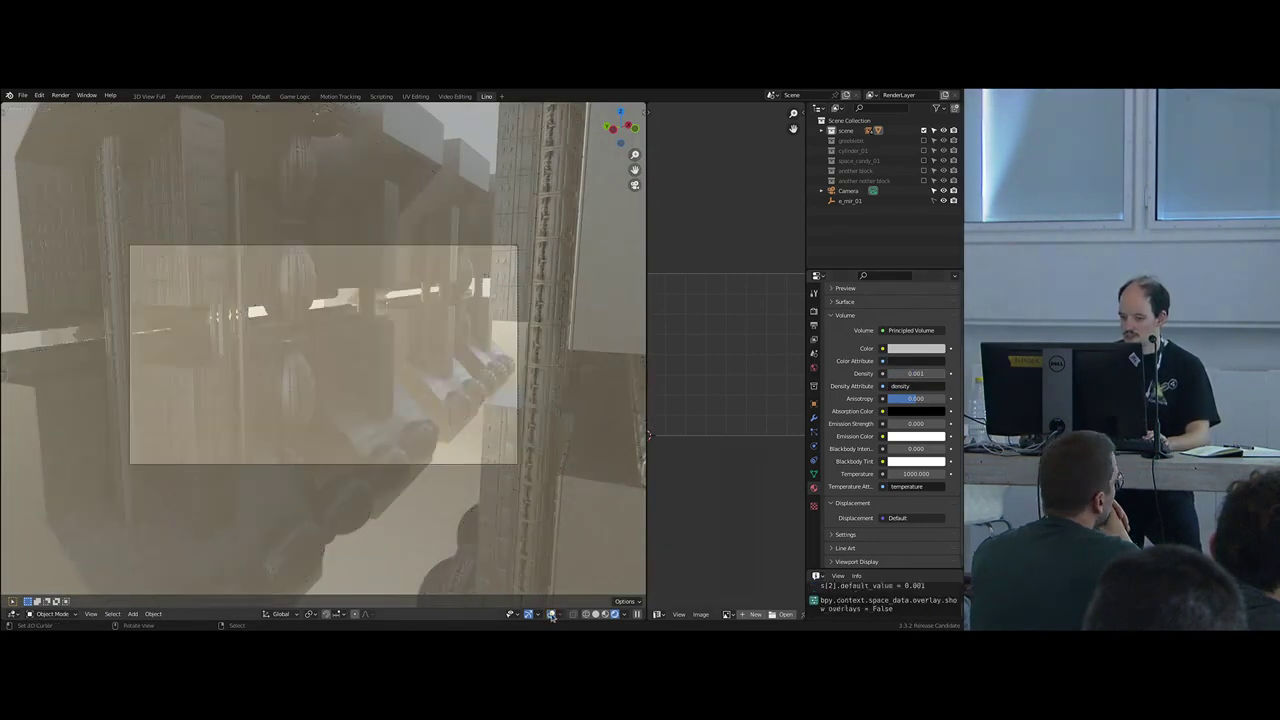
# - Set the world sky texture's sun elevation to 1.8° and sun rotation to 103°
pyautogui.click(814, 368)
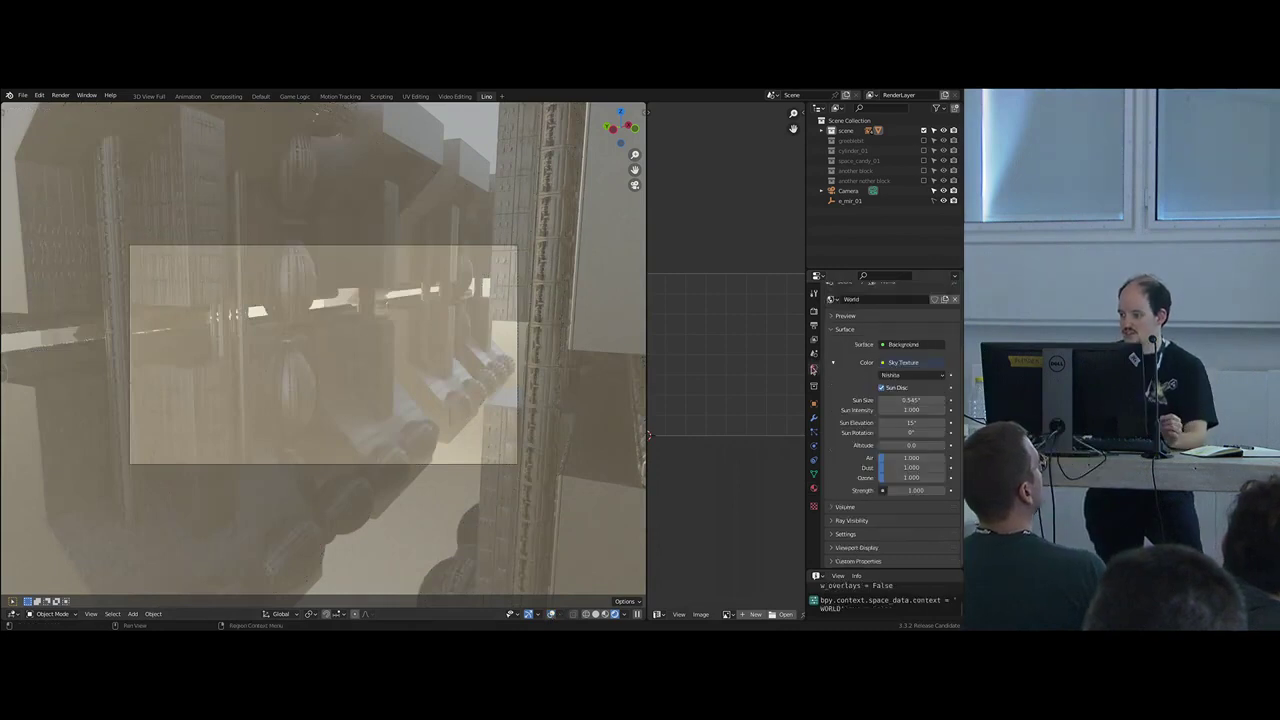
pyautogui.moveTo(910, 433); pyautogui.dragTo(883, 424)
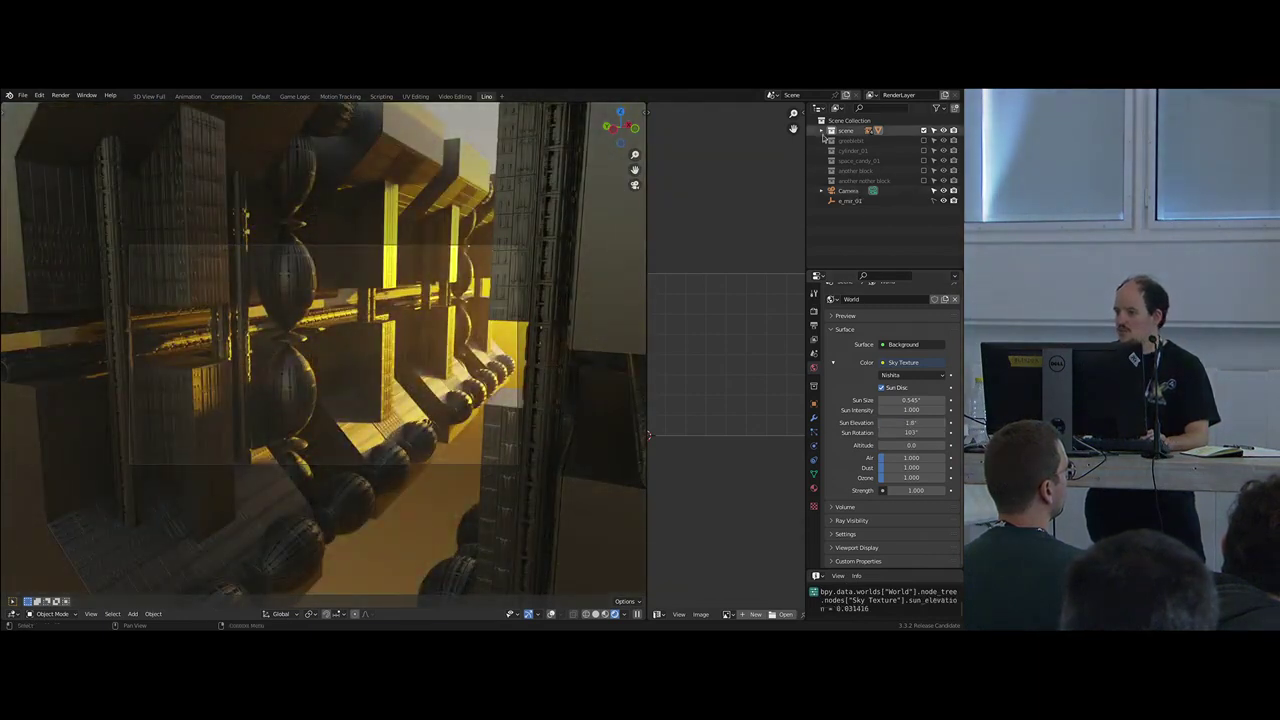
# - Rename the fog cube in the scene collection to volume
pyautogui.doubleClick(860, 180)
pyautogui.write('volume')
pyautogui.press('Return')
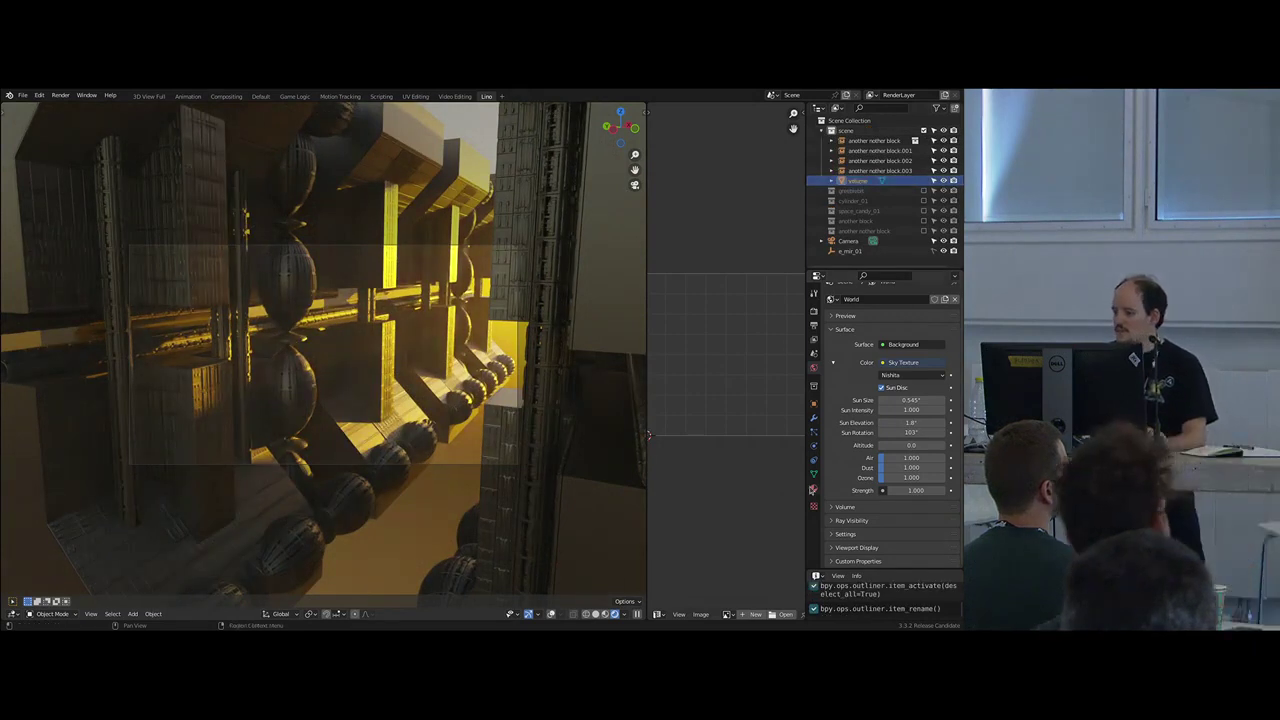
# - Set the density of the fog material's Principled Volume to 0.003
pyautogui.click(813, 487)
pyautogui.click(910, 441)
pyautogui.write('0.003')
pyautogui.press('Return')
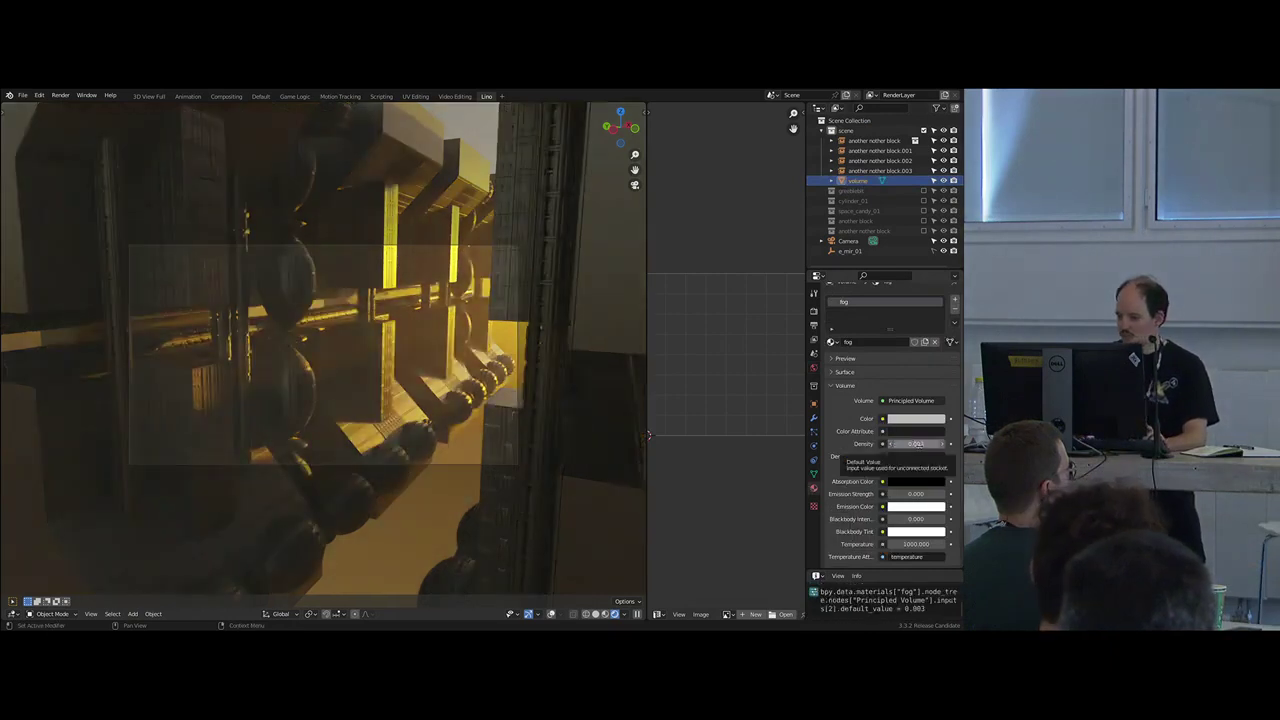
# - Set the fog material's Principled Volume anisotropy to about 0.759 and its density to 0.01
pyautogui.scroll(-2, 845, 440)
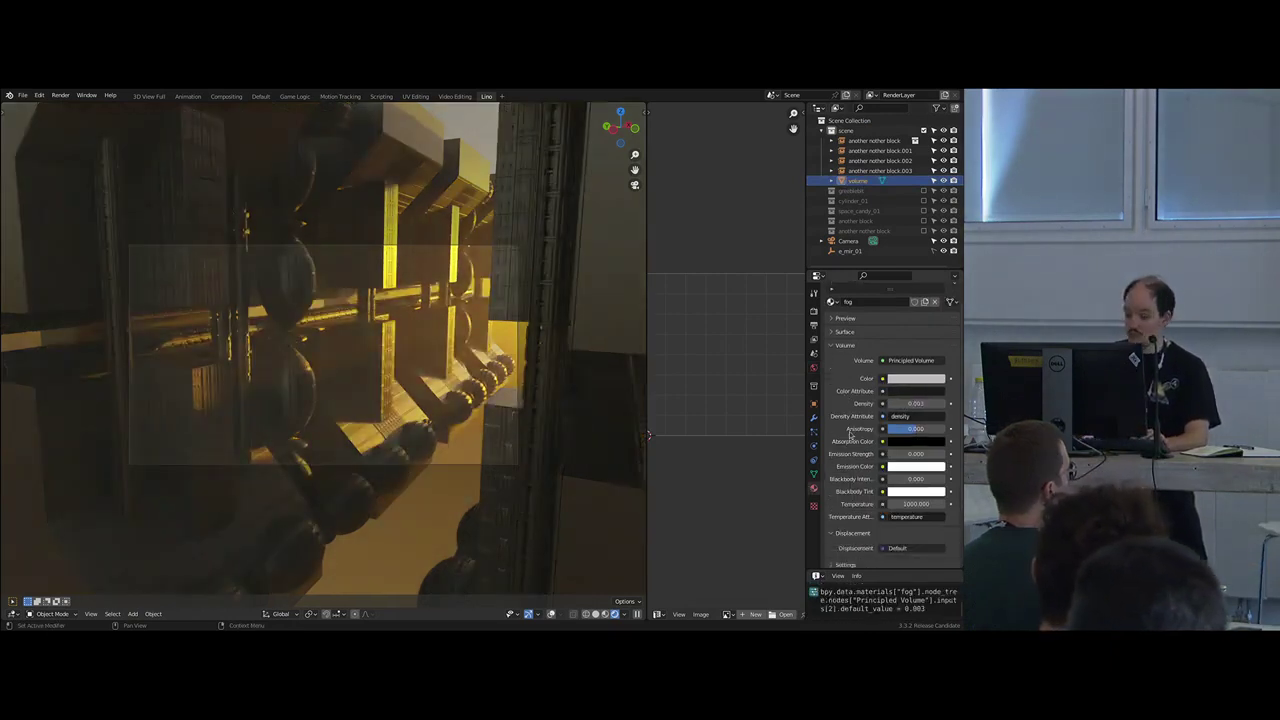
pyautogui.moveTo(916, 434)
pyautogui.mouseDown()
pyautogui.moveTo(968, 431)
pyautogui.moveTo(940, 430)
pyautogui.mouseUp()
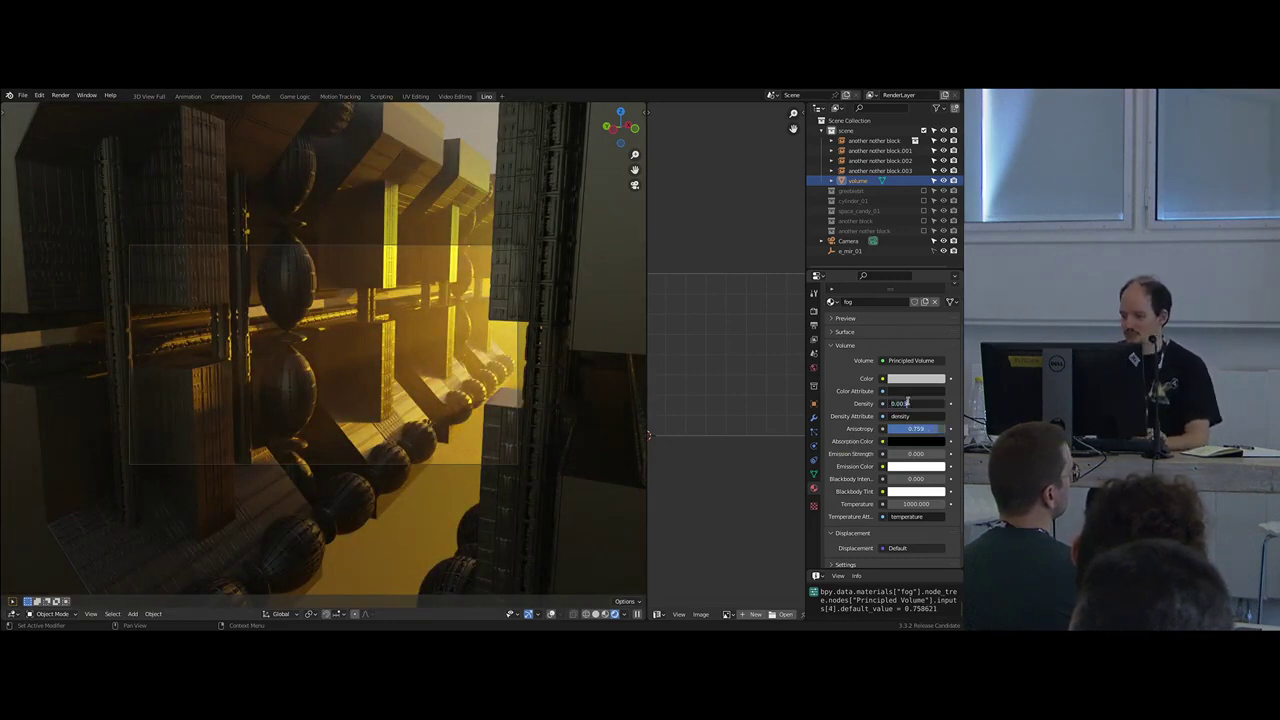
pyautogui.click(905, 403)
pyautogui.write('0.01')
pyautogui.press('Return')
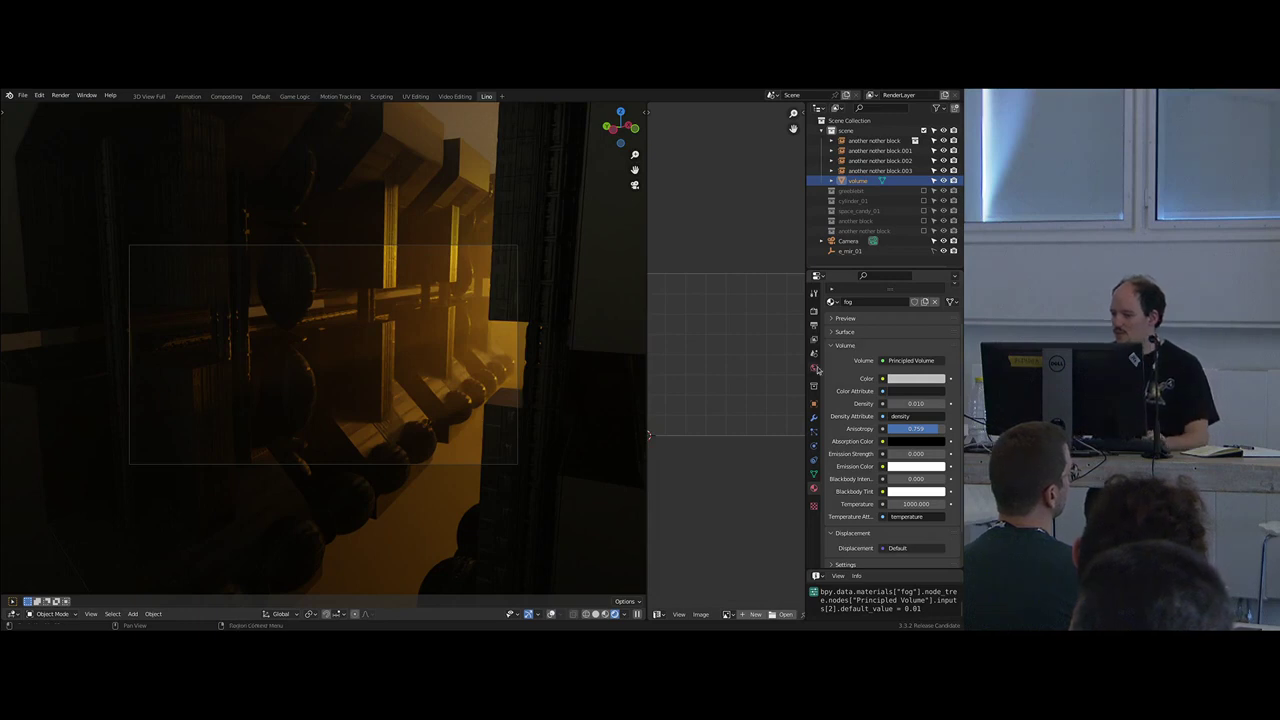
# - Raise the world sky texture's sun elevation to 16.4°
pyautogui.click(815, 368)
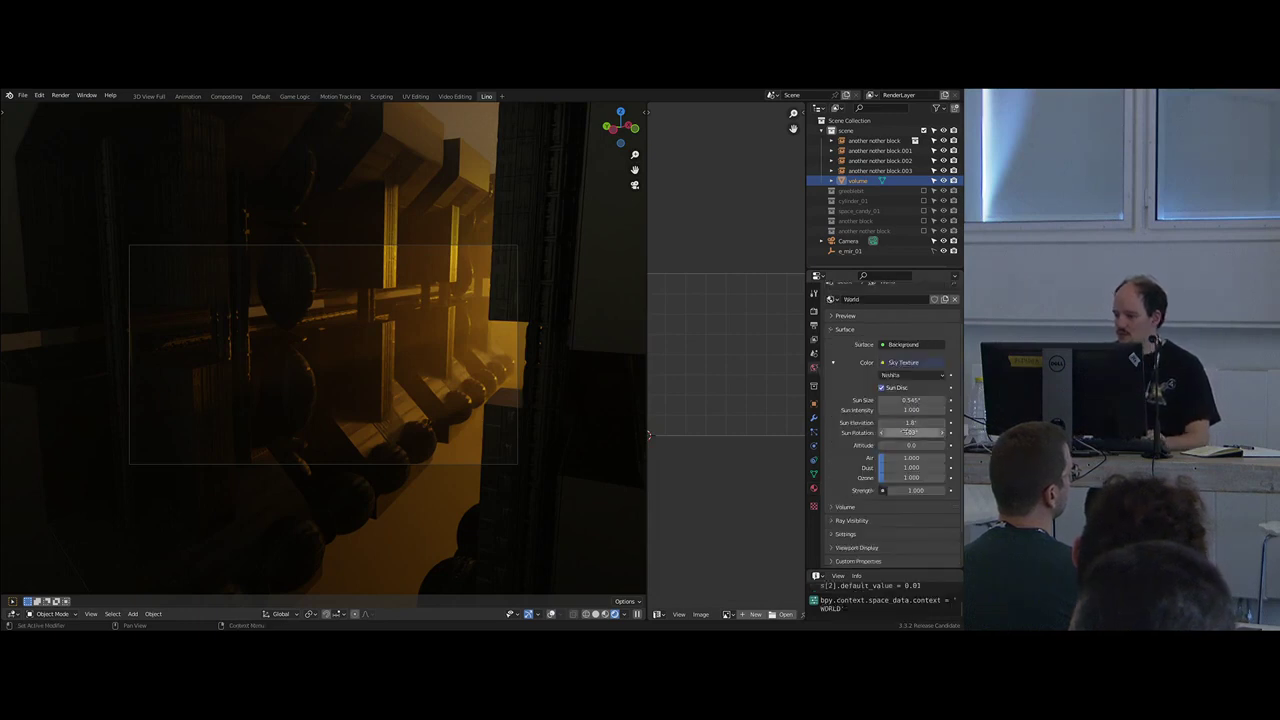
pyautogui.moveTo(903, 423); pyautogui.dragTo(945, 422)
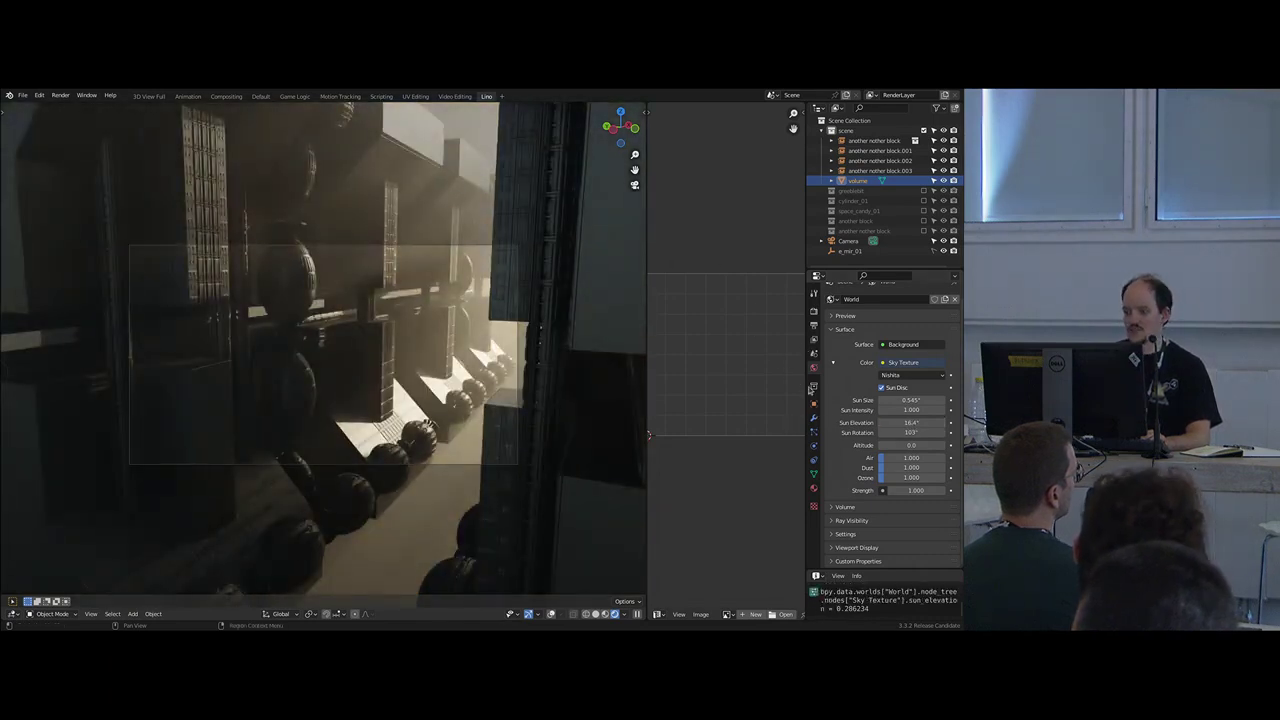
# - Set the fog material's absorption color to a full-brightness red with a saturation of 0.99
pyautogui.click(815, 488)
pyautogui.scroll(-1, 862, 460)
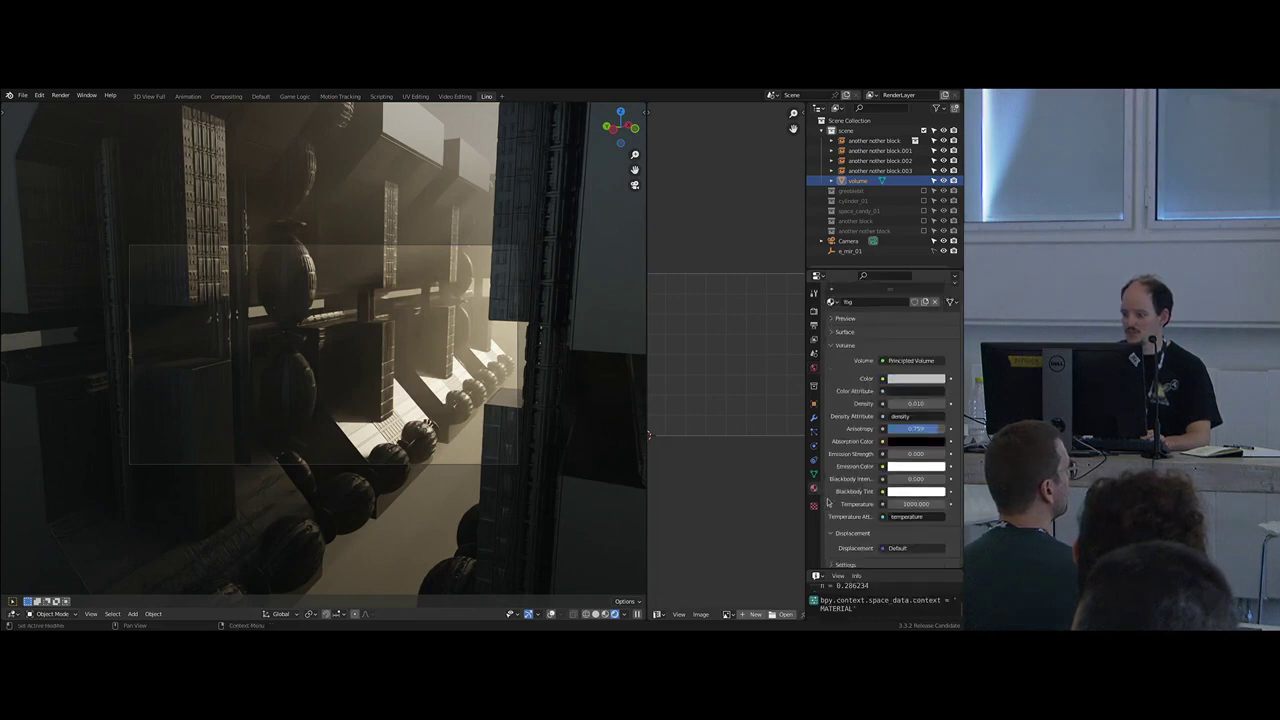
pyautogui.click(899, 446)
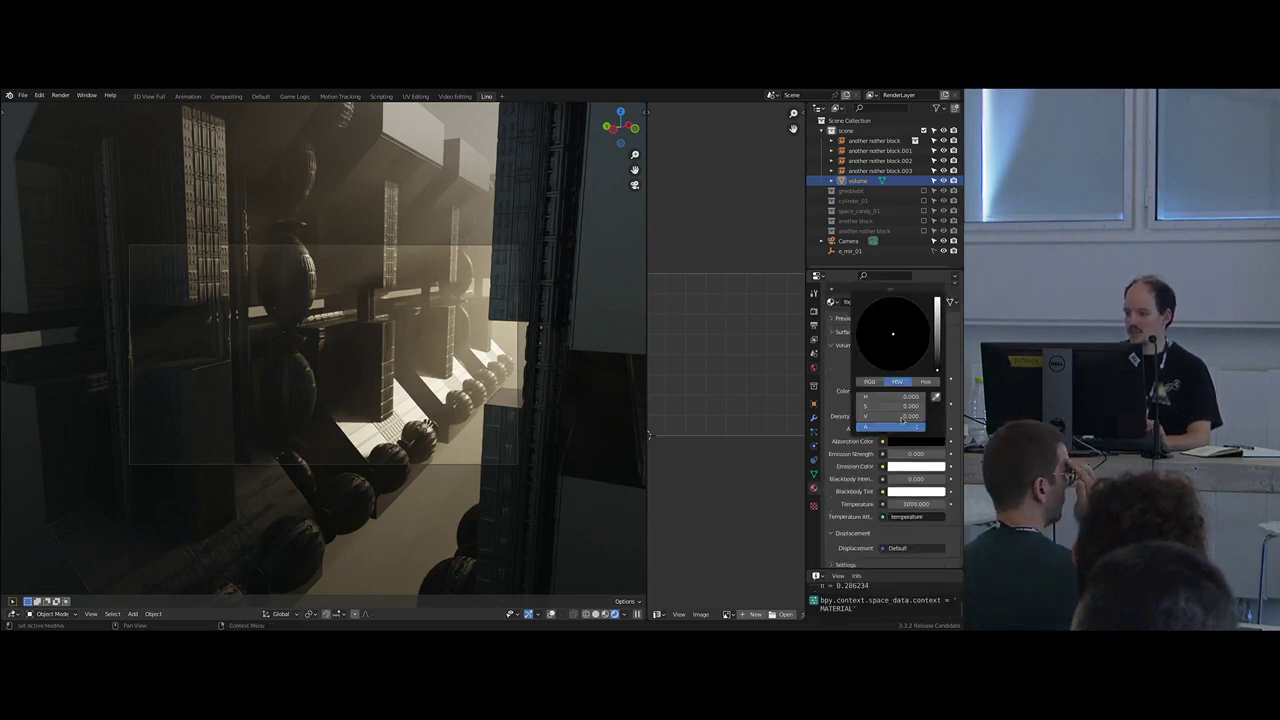
pyautogui.moveTo(937, 336); pyautogui.dragTo(937, 297)
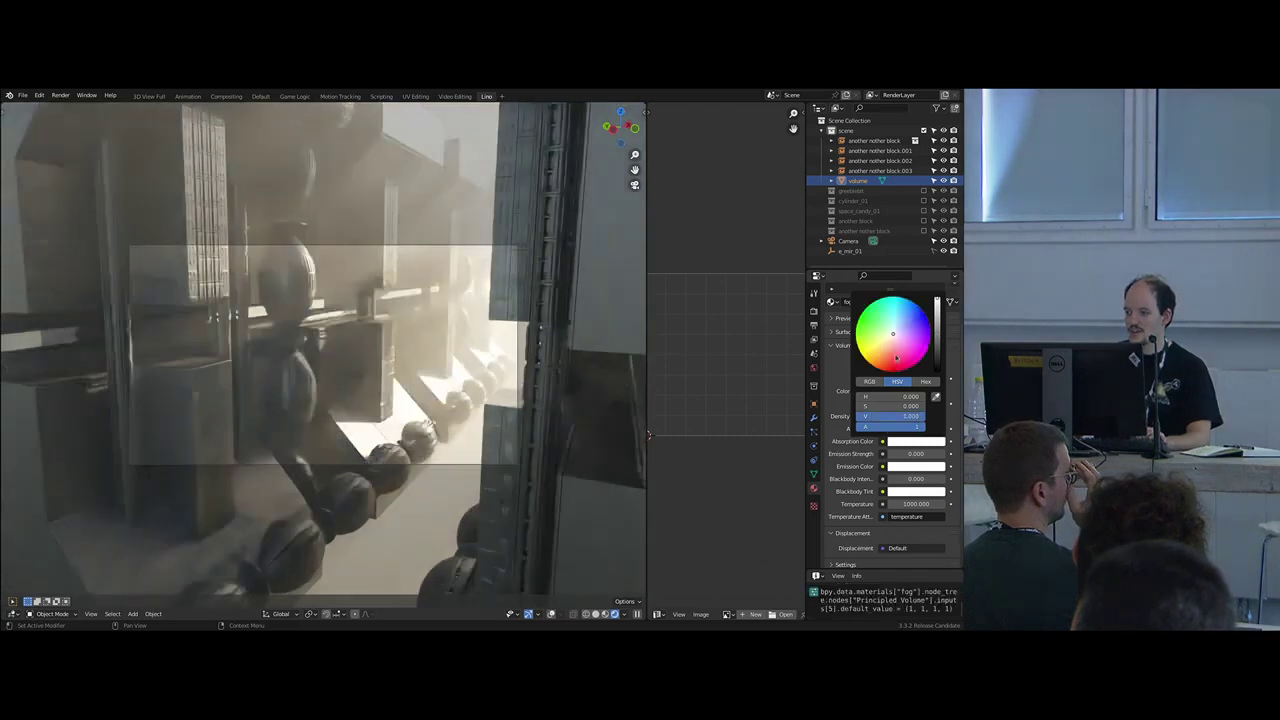
pyautogui.click(895, 373)
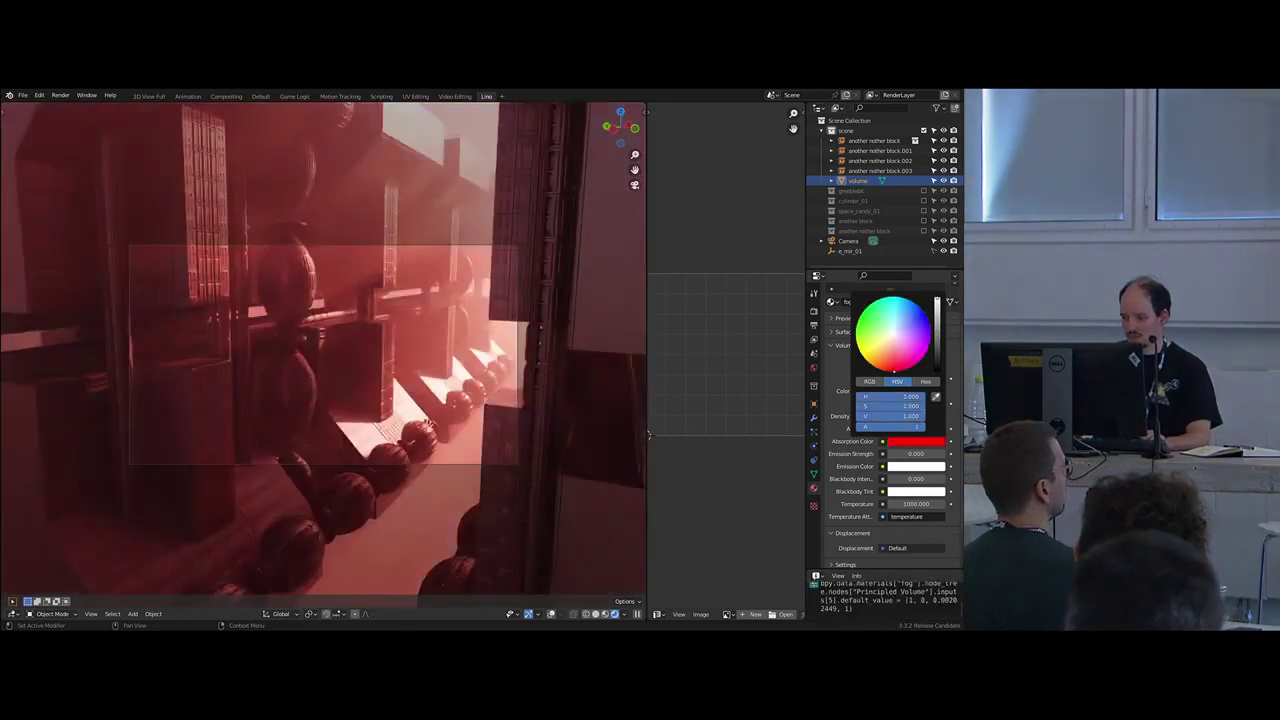
pyautogui.click(906, 405)
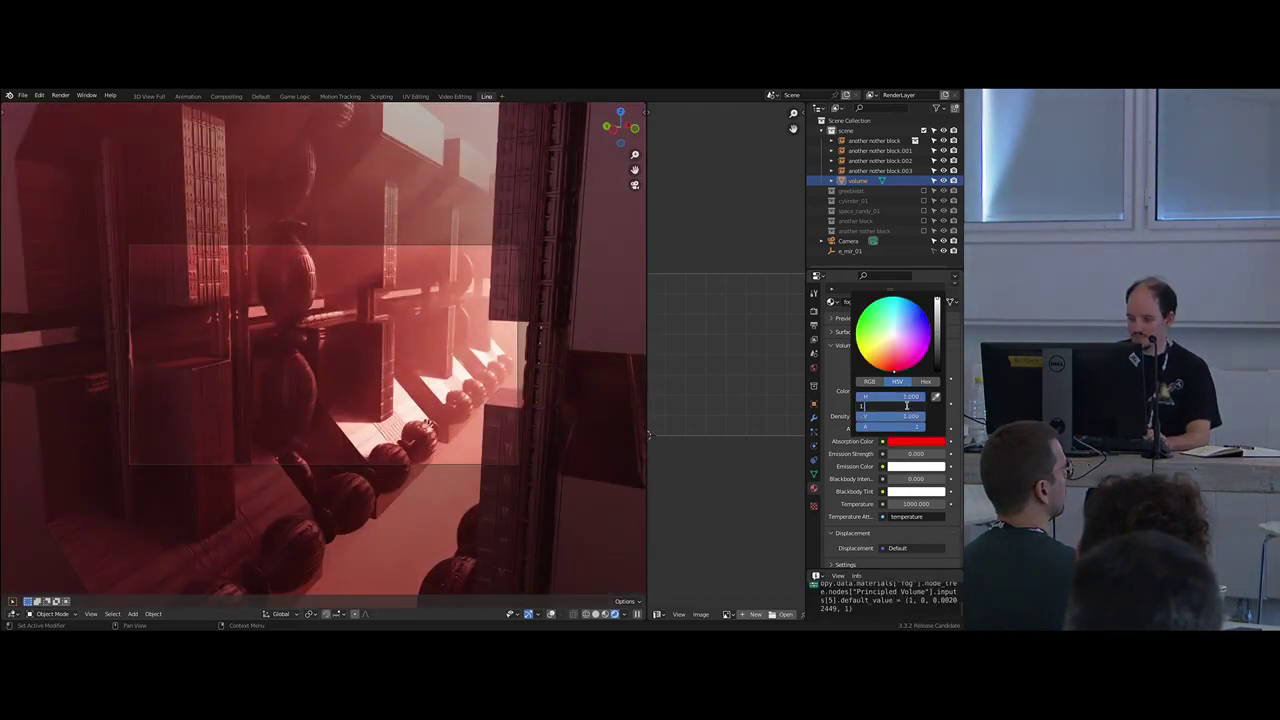
pyautogui.write('.99')
pyautogui.press('Return')
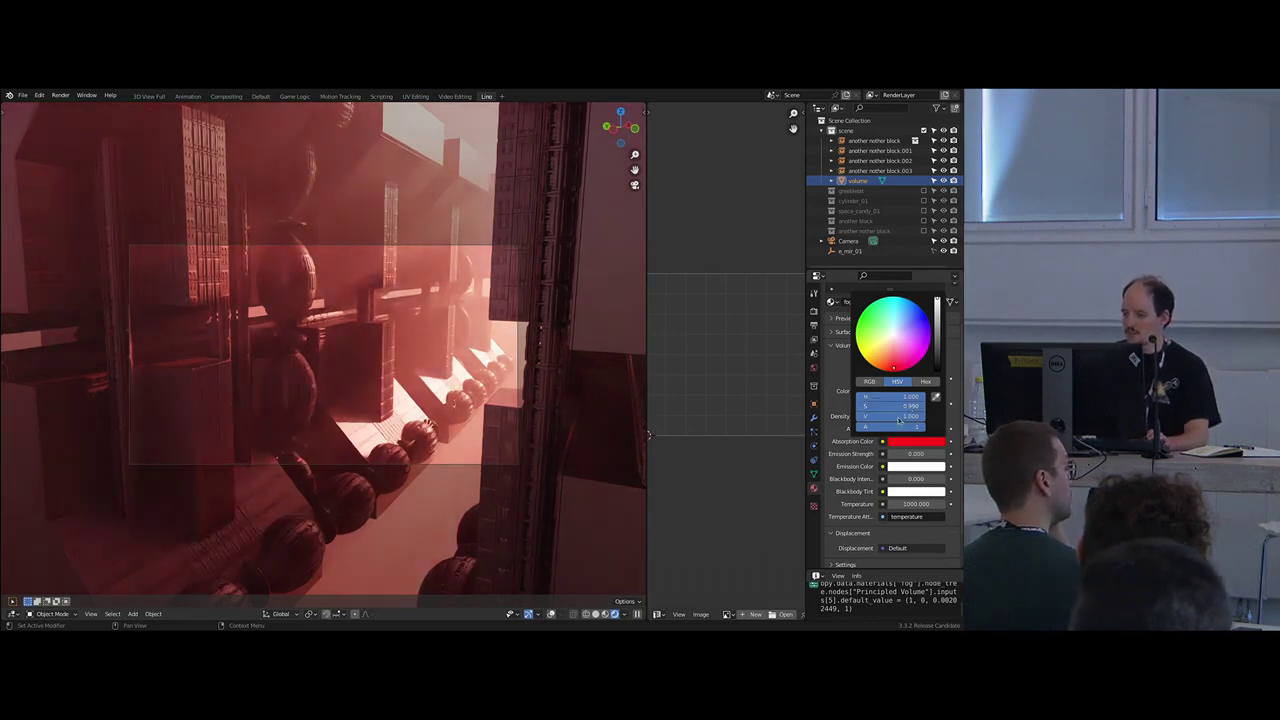
pyautogui.moveTo(900, 397)
pyautogui.mouseDown()
pyautogui.moveTo(835, 397)
pyautogui.moveTo(905, 397)
pyautogui.mouseUp()
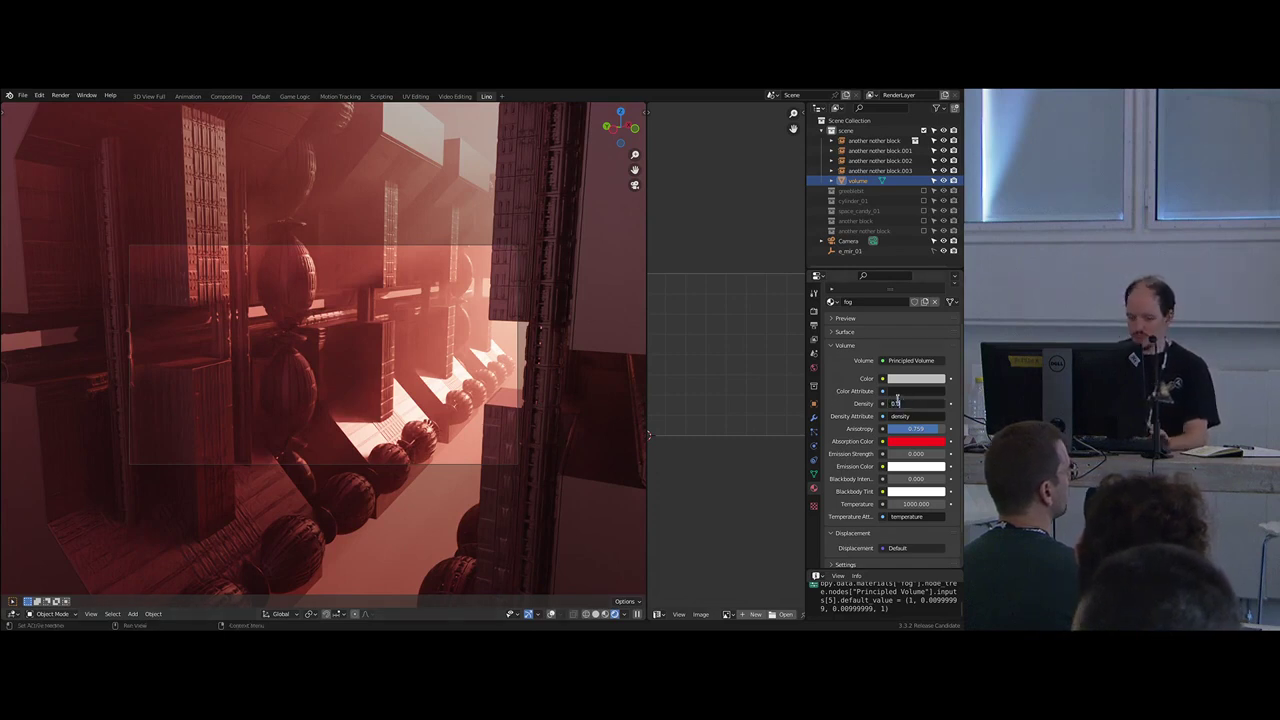
# - Set the density of the fog material's Principled Volume to 0.03
pyautogui.press('Return')
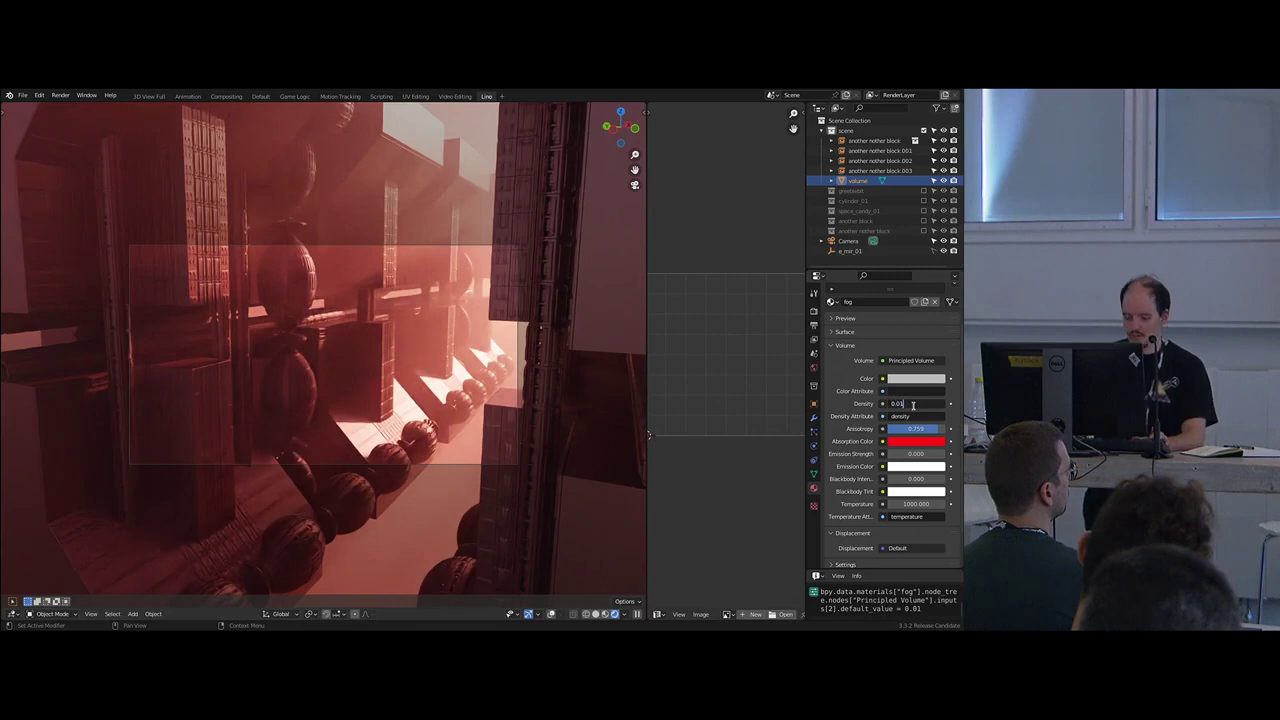
pyautogui.press('BackSpace')
pyautogui.write('3')
pyautogui.press('Return')
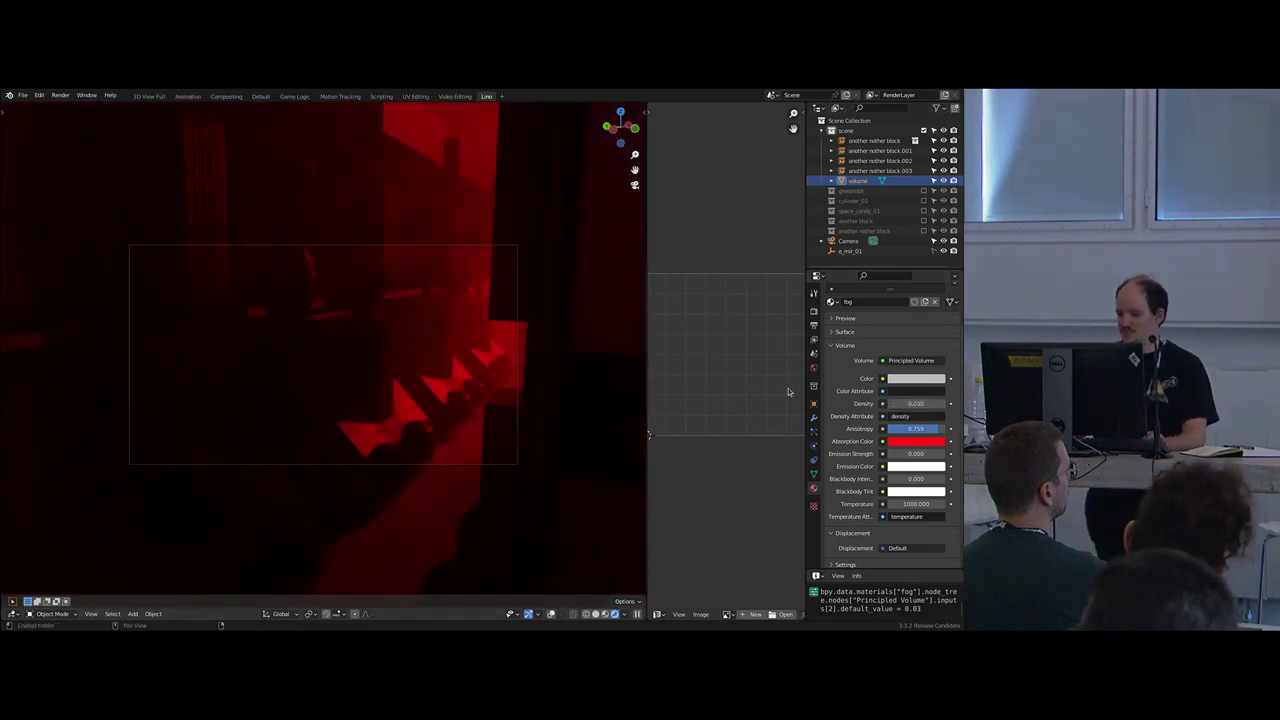
# - Set the render color management look to Medium High Contrast
pyautogui.click(814, 310)
pyautogui.scroll(-5, 900, 480)
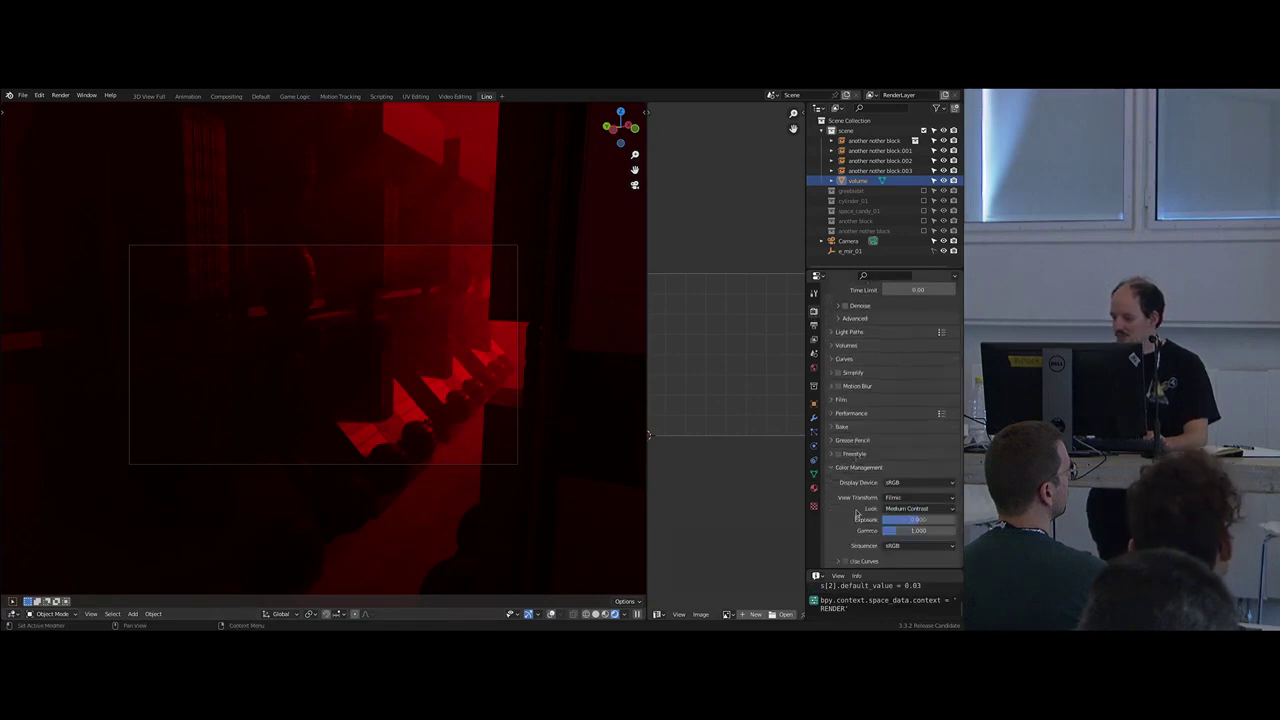
pyautogui.click(914, 509)
pyautogui.click(905, 548)
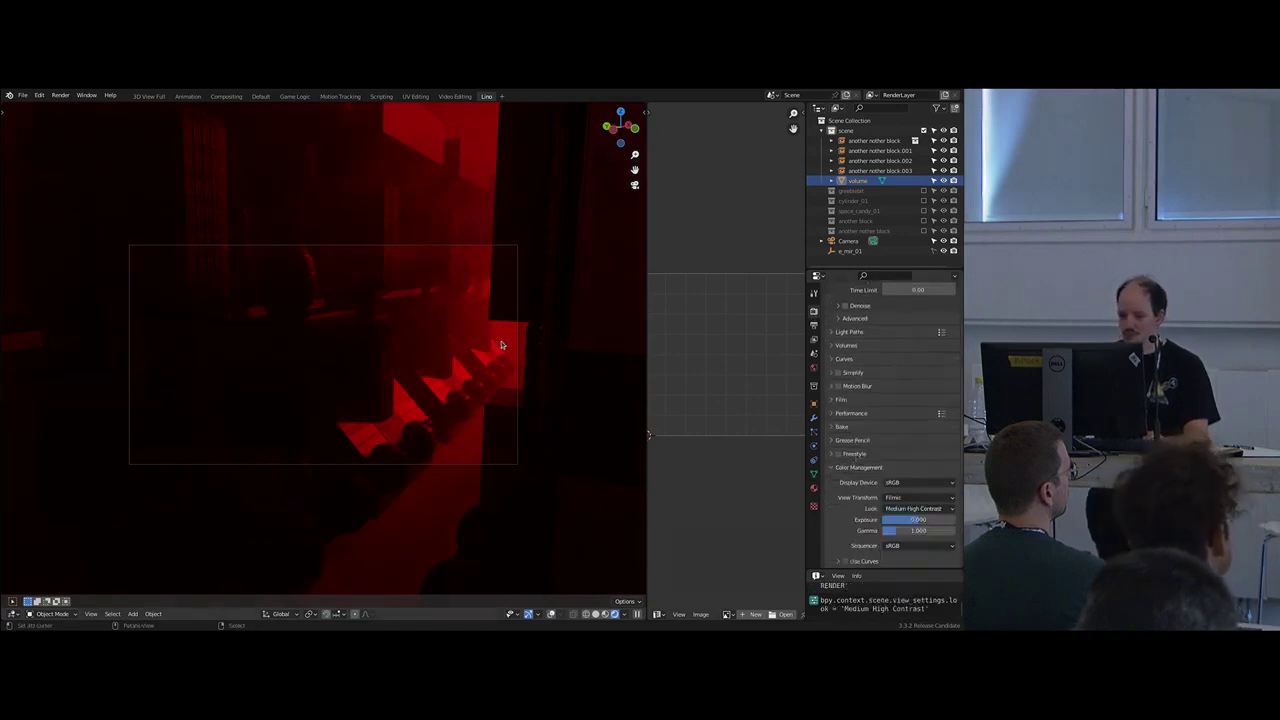
# - Select the camera and fly it deeper into the corridor, framing the foggy gap with a large greebled sphere in the foreground
pyautogui.click(878, 160)
pyautogui.click(848, 242)
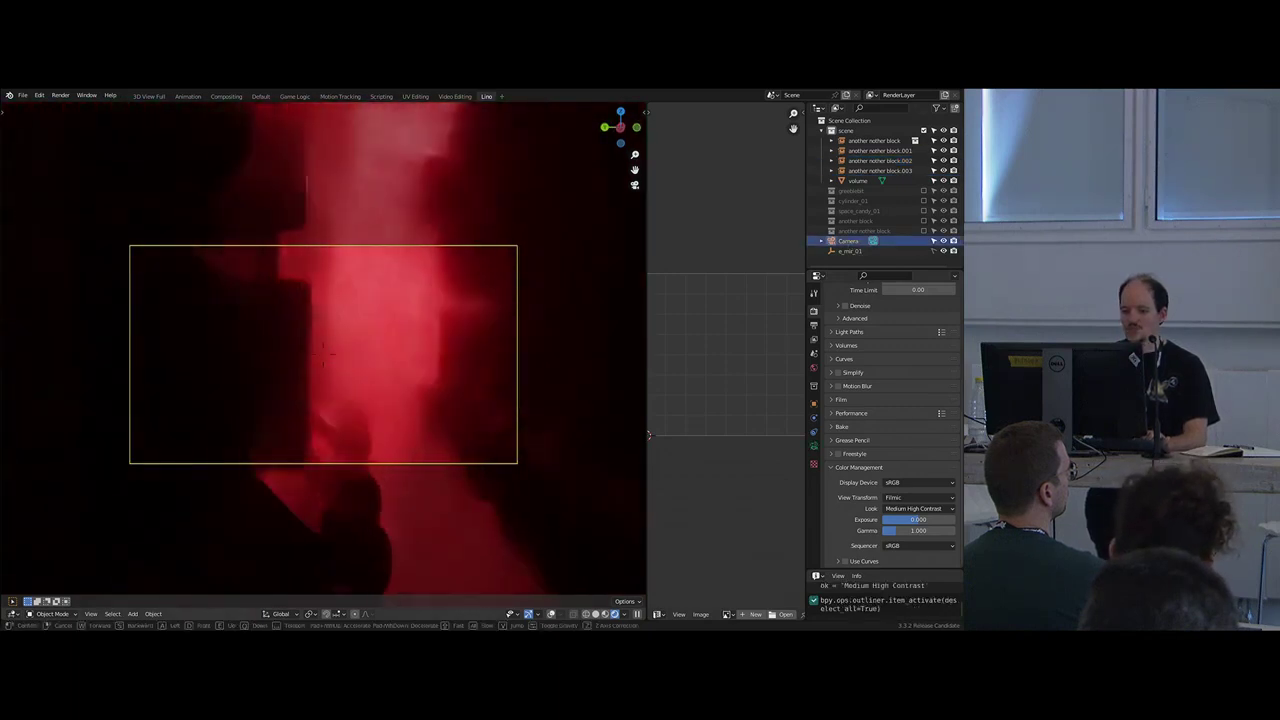
pyautogui.press('w')
pyautogui.press('d')
pyautogui.press('a')
pyautogui.press('d')
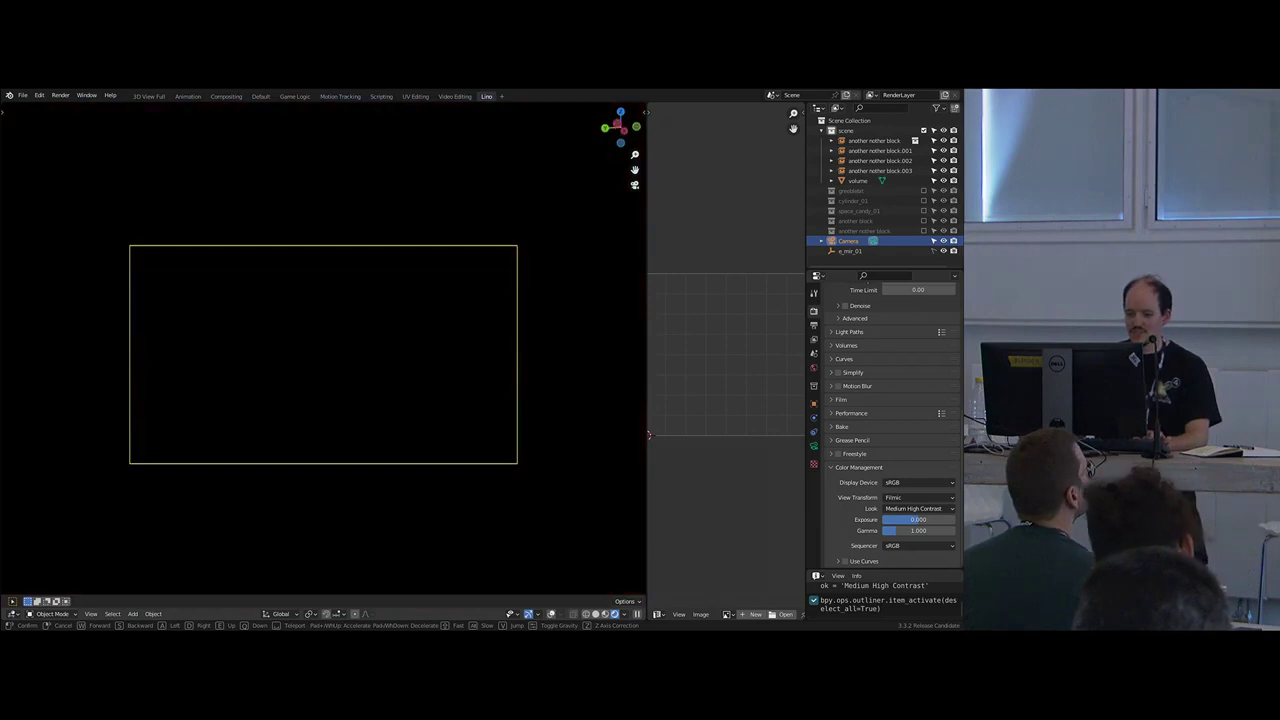
pyautogui.press('w')
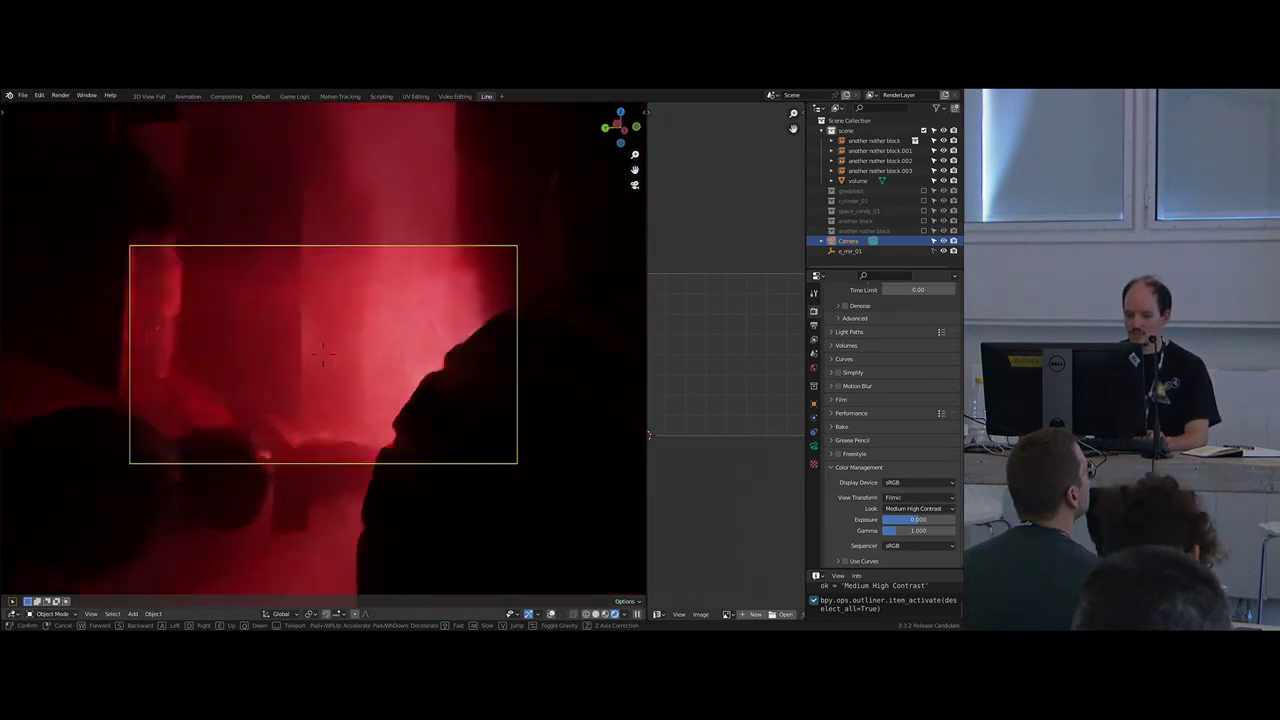
pyautogui.click(450, 469)
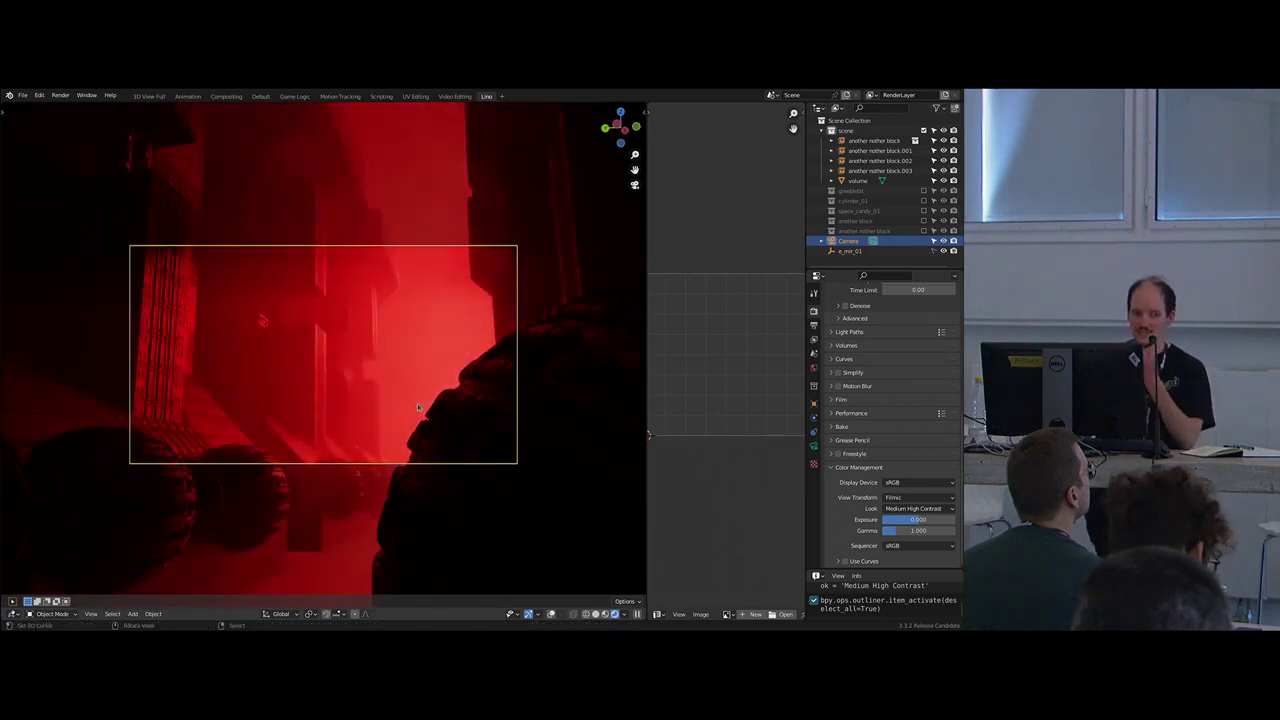
# - Switch the viewport to solid shading, exclude the scene collection and enable the another block collection
pyautogui.click(923, 131)
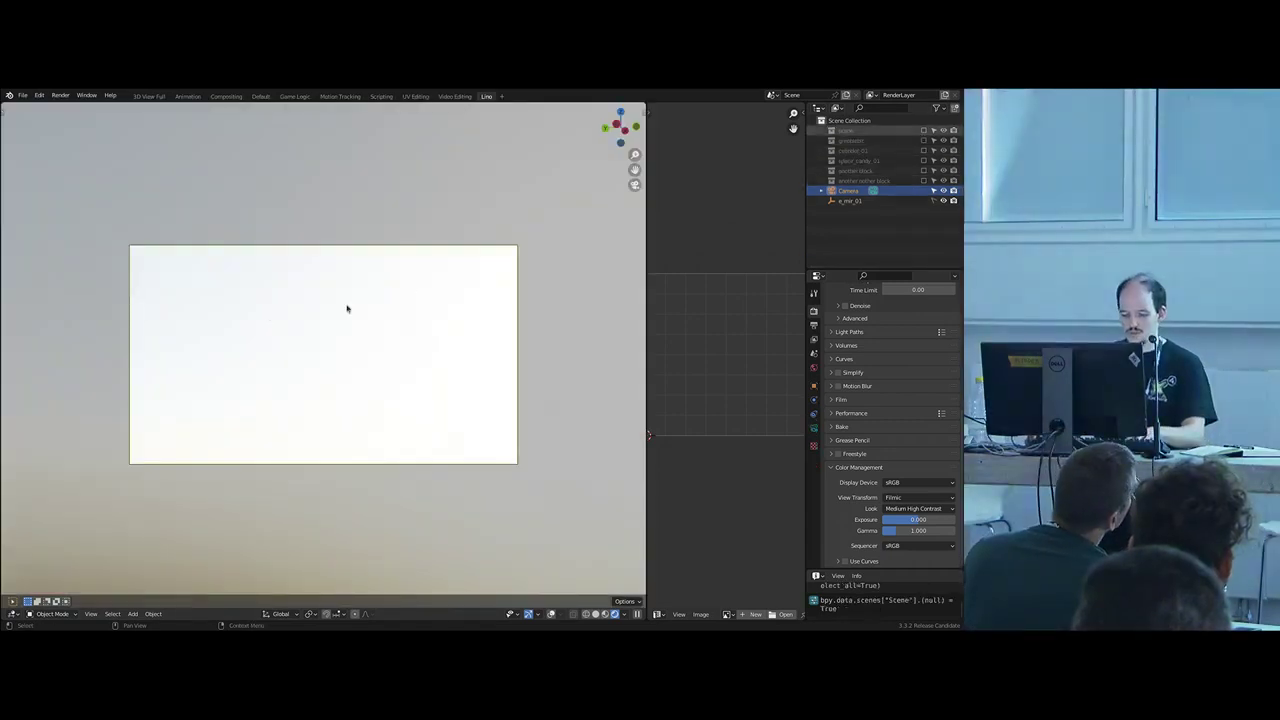
pyautogui.press('z')
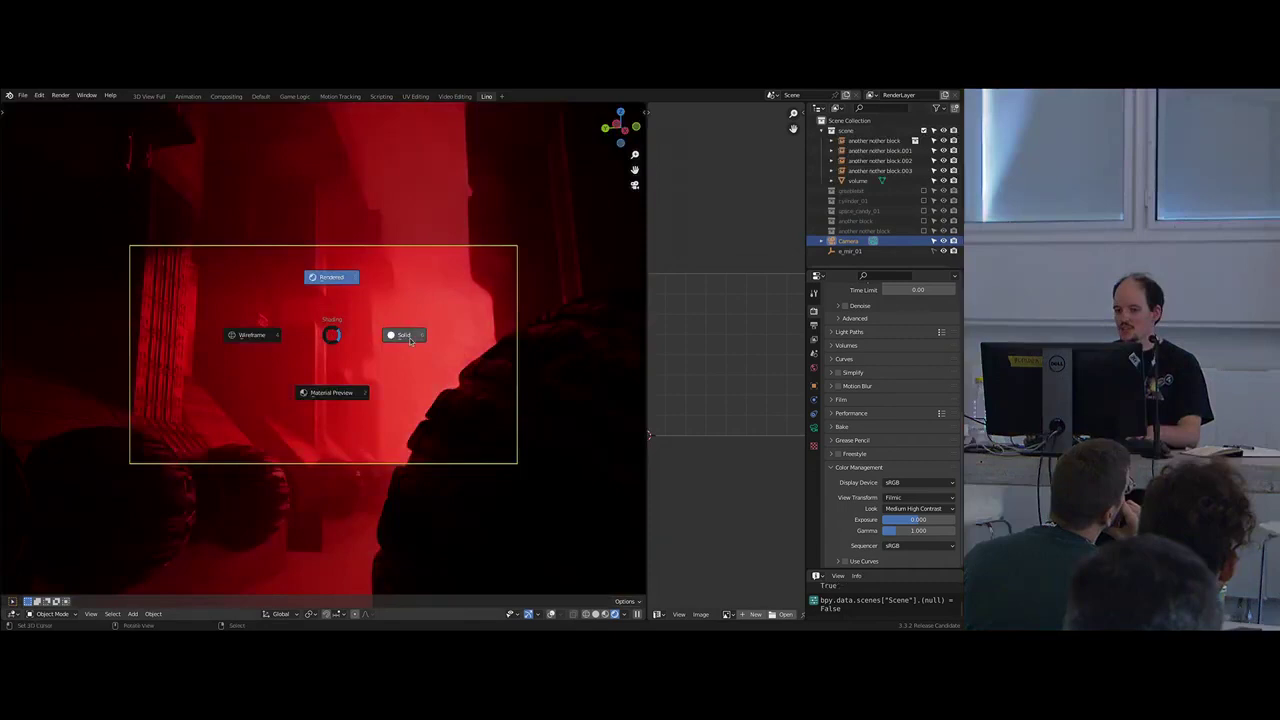
pyautogui.click(411, 337)
pyautogui.click(923, 131)
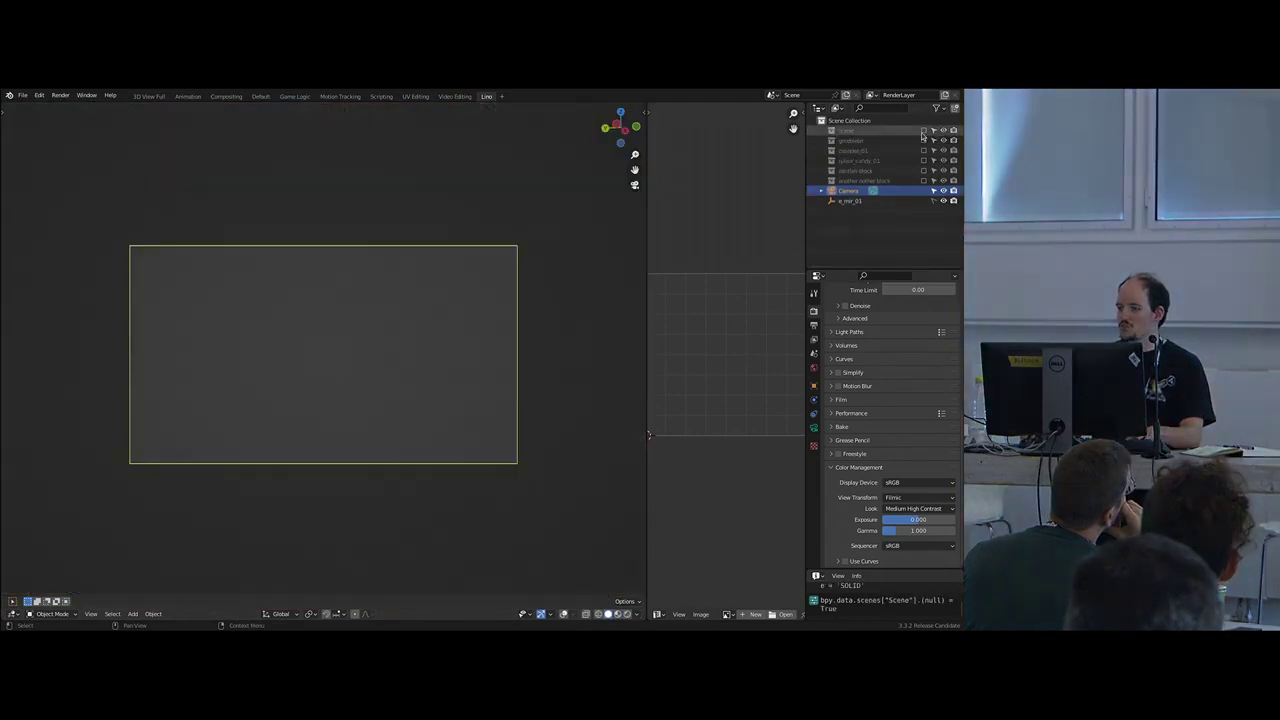
pyautogui.click(886, 162)
pyautogui.click(905, 171)
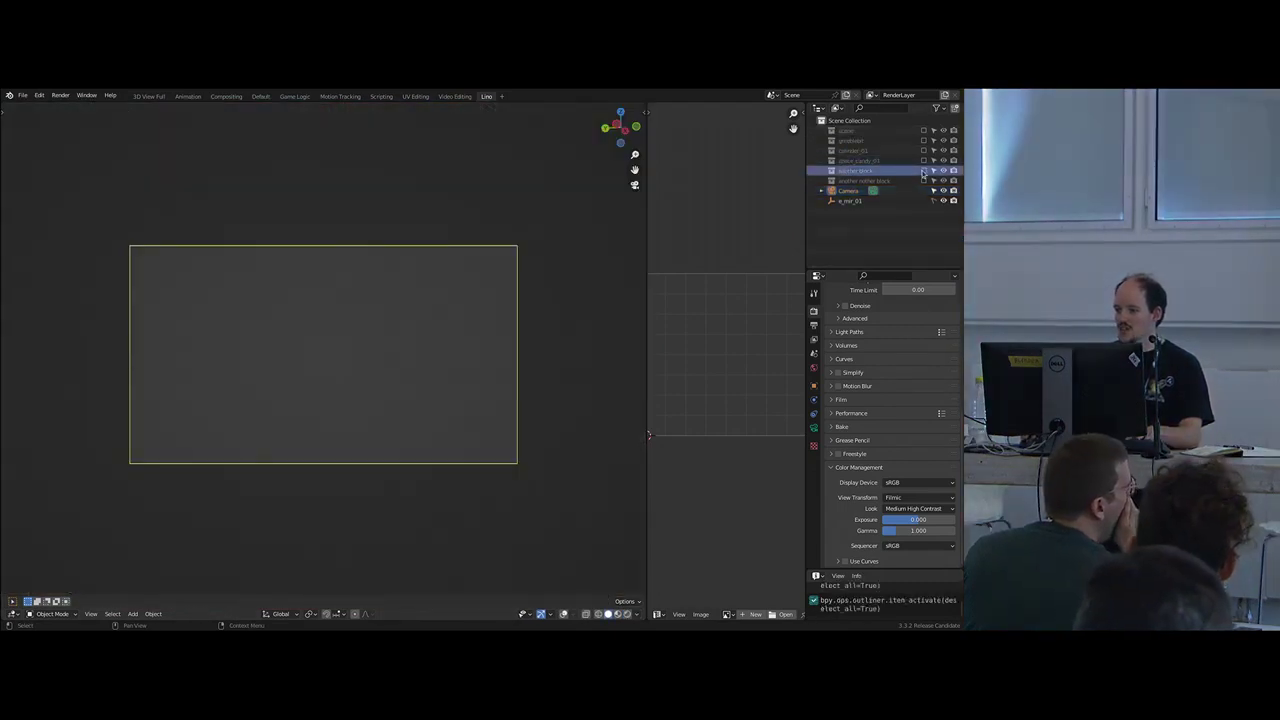
pyautogui.click(923, 171)
# - Add a cube mesh at the greebled block and turn the viewport overlays back on
pyautogui.moveTo(594, 266); pyautogui.dragTo(380, 340, button='middle')
pyautogui.scroll(-5, 490, 280)
pyautogui.scroll(-5, 428, 345)
pyautogui.hotkey('shift', 'a')
pyautogui.moveTo(300, 354)
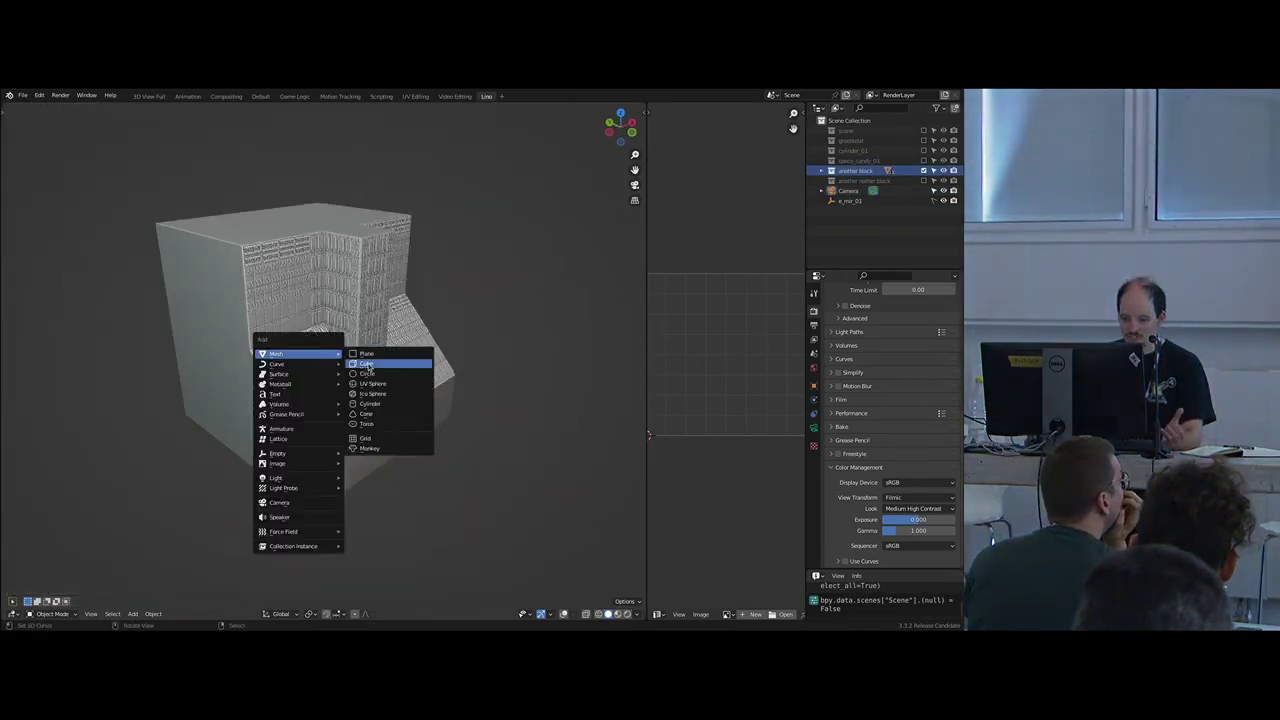
pyautogui.click(368, 364)
pyautogui.click(565, 615)
# - Scale the cube into a long thin beam along Y and position it sticking out near the block's upper edge
pyautogui.moveTo(420, 405); pyautogui.dragTo(480, 428, button='middle')
pyautogui.press('g')
pyautogui.press('y')
pyautogui.click(470, 395)
pyautogui.press('s')
pyautogui.press('y')
pyautogui.click(2, 436)
pyautogui.moveTo(2, 436); pyautogui.dragTo(412, 342, button='middle')
pyautogui.press('g')
pyautogui.press('x')
pyautogui.click(477, 336)
pyautogui.press('s')
pyautogui.hotkey('shift', 'y')
pyautogui.click(399, 357)
pyautogui.press('g')
pyautogui.click(430, 249)
# - Duplicate the thin beam and place the copy just below the first one
pyautogui.hotkey('shift', 'd')
pyautogui.click(428, 270)
pyautogui.moveTo(428, 270); pyautogui.dragTo(480, 293, button='middle')
pyautogui.press('g')
pyautogui.click(468, 277)
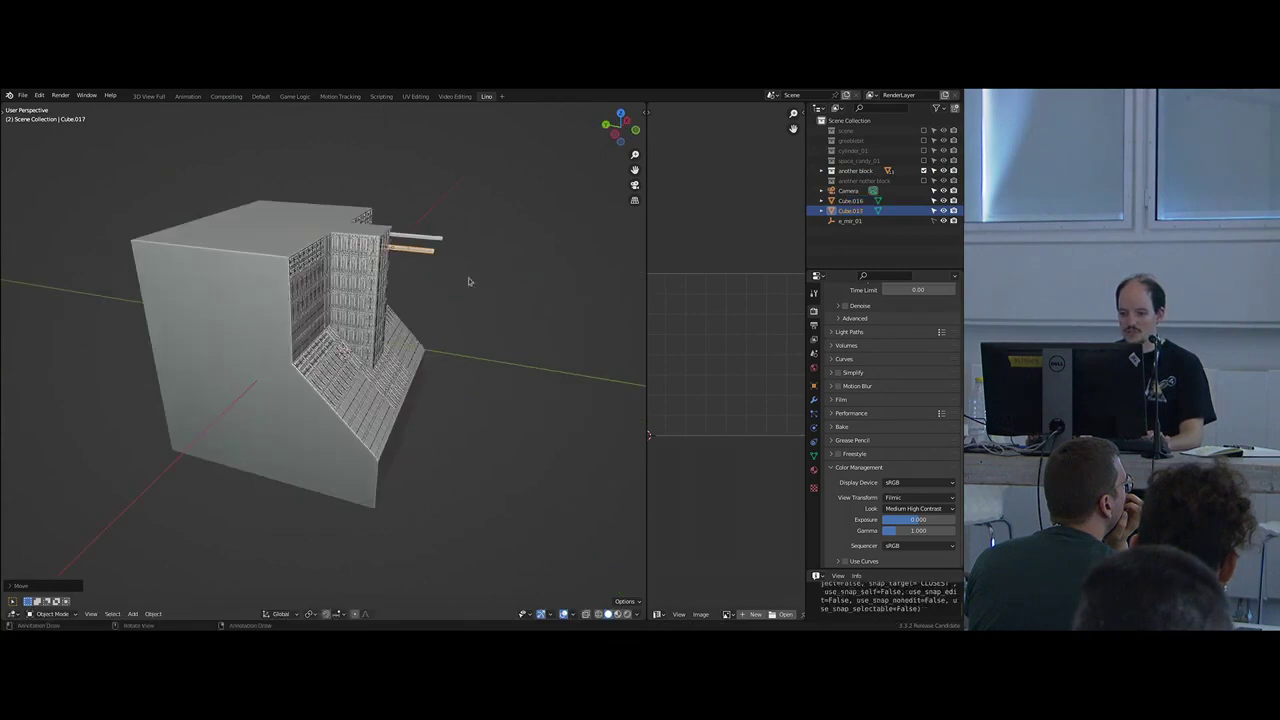
# - Duplicate the beam twice more and place the copies sticking out of the block's lower sloped face
pyautogui.hotkey('shift', 'd')
pyautogui.click(480, 364)
pyautogui.moveTo(480, 364); pyautogui.dragTo(443, 430, button='middle')
pyautogui.press('g')
pyautogui.click(392, 382)
pyautogui.hotkey('shift', 'd')
pyautogui.click(440, 428)
pyautogui.press('g')
pyautogui.click(412, 436)
# - Duplicate a beam, lengthen it along Y and place it sticking out across the block's upper half
pyautogui.hotkey('shift', 'd')
pyautogui.click(444, 436)
pyautogui.press('g')
pyautogui.press('y')
pyautogui.click(590, 538)
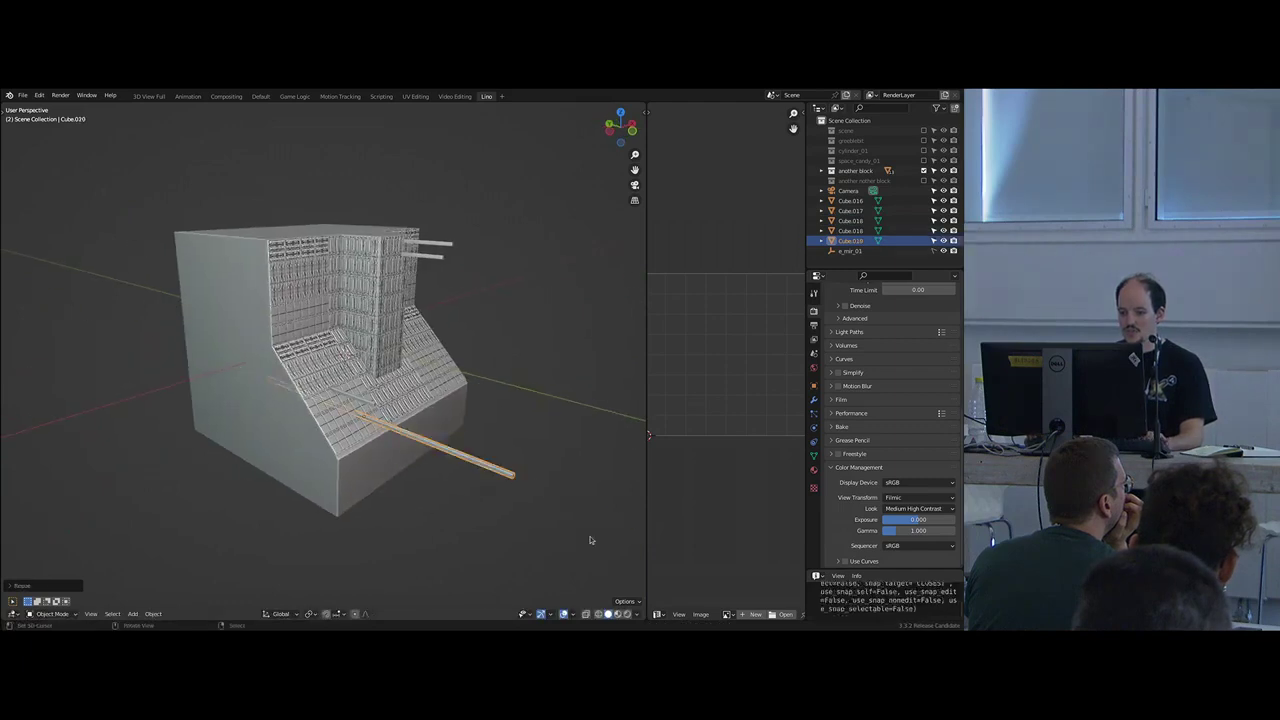
pyautogui.moveTo(590, 538); pyautogui.dragTo(588, 500, button='middle')
pyautogui.press('g')
pyautogui.click(496, 356)
pyautogui.moveTo(496, 356); pyautogui.dragTo(522, 367, button='middle')
pyautogui.press('g')
pyautogui.click(479, 346)
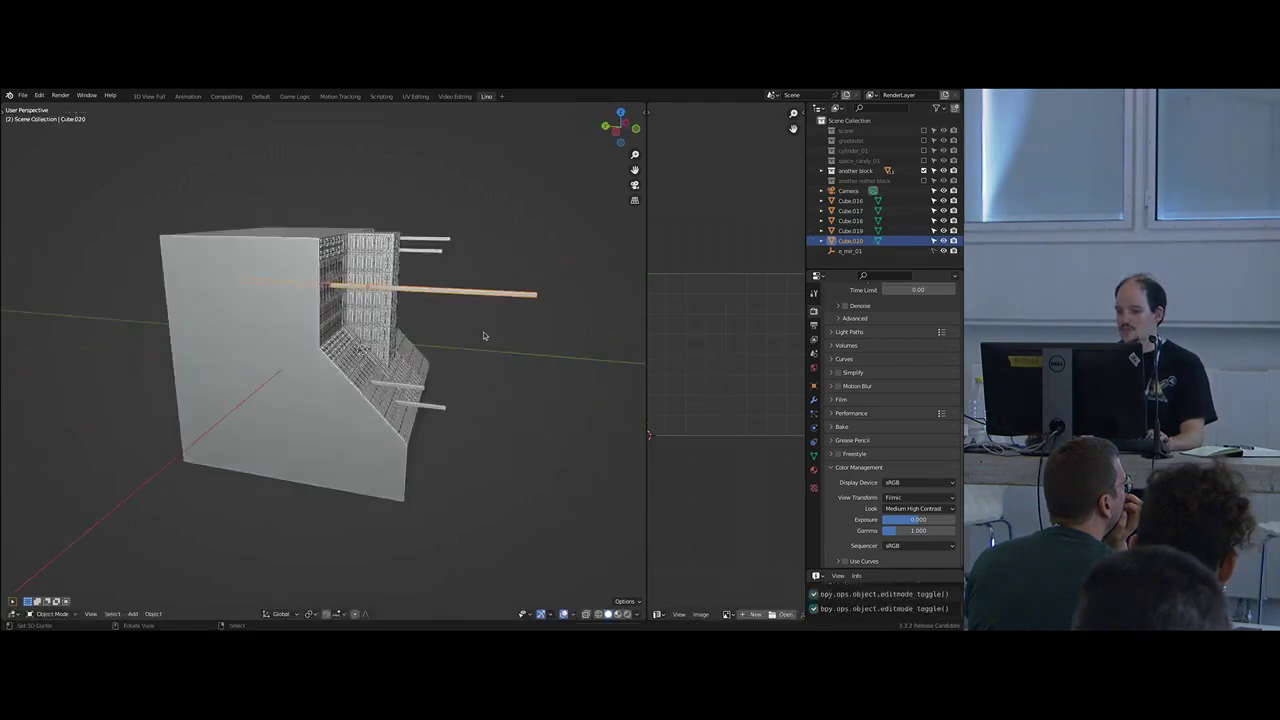
# - Select all five beam cubes in the scene collection and move them into the another block collection
pyautogui.hotkey('alt', 'a')
pyautogui.click(852, 201)
pyautogui.keyDown('shift'); pyautogui.click(856, 250); pyautogui.keyUp('shift')
pyautogui.click(854, 241)
pyautogui.keyDown('shift'); pyautogui.click(852, 203); pyautogui.keyUp('shift')
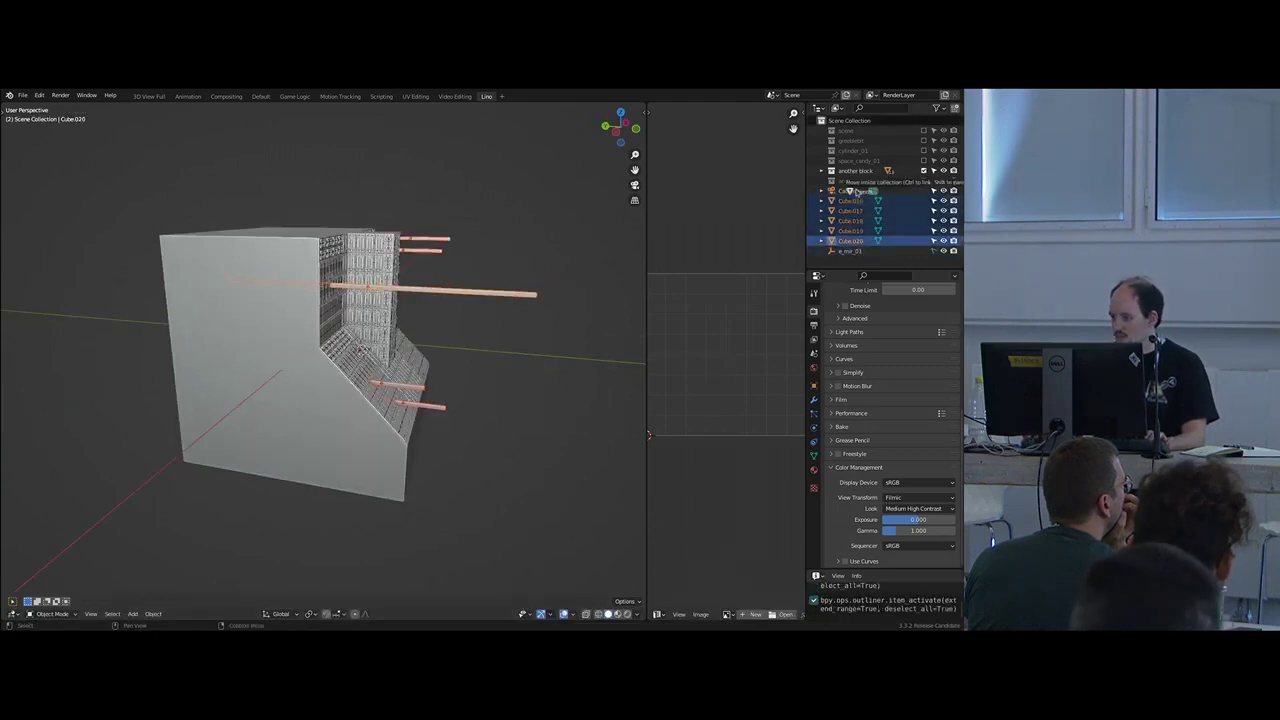
pyautogui.moveTo(852, 203); pyautogui.dragTo(860, 175)
# - Exclude the another block collection, re-enable the scene collection and show the camera view in rendered shading
pyautogui.click(924, 171)
pyautogui.click(924, 131)
pyautogui.press('KP_0')
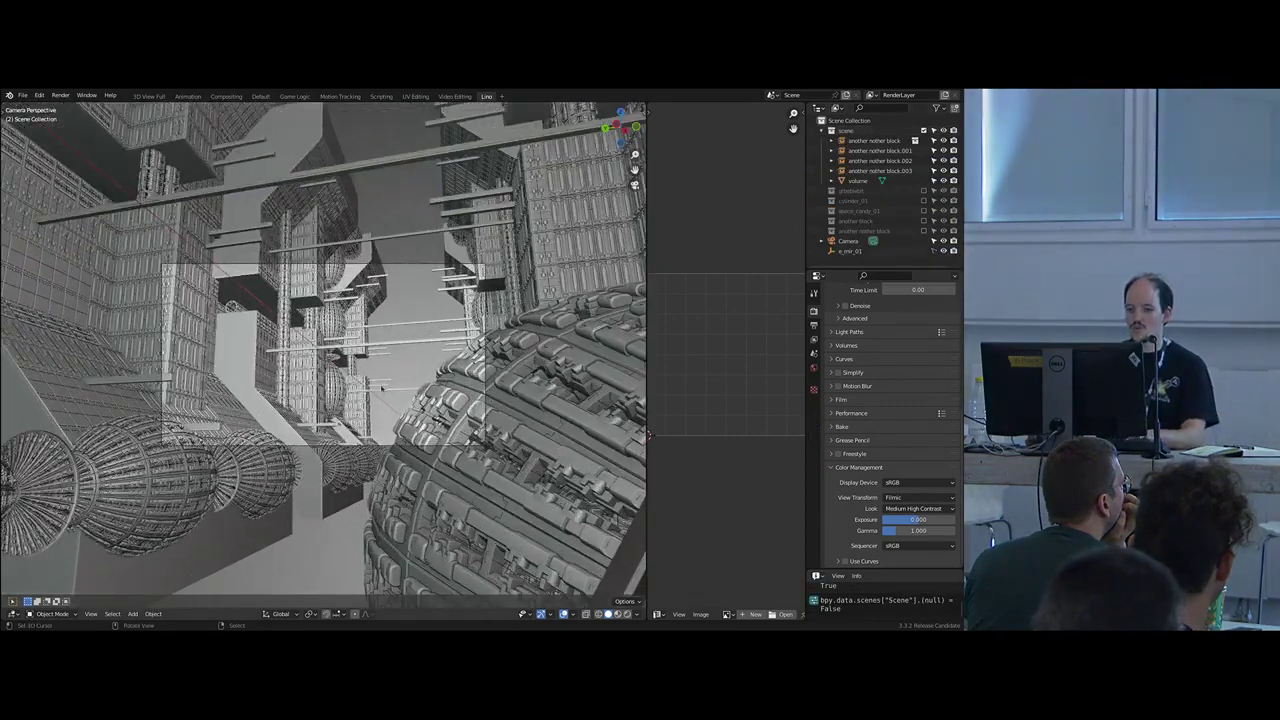
pyautogui.press('z')
pyautogui.click(351, 213)
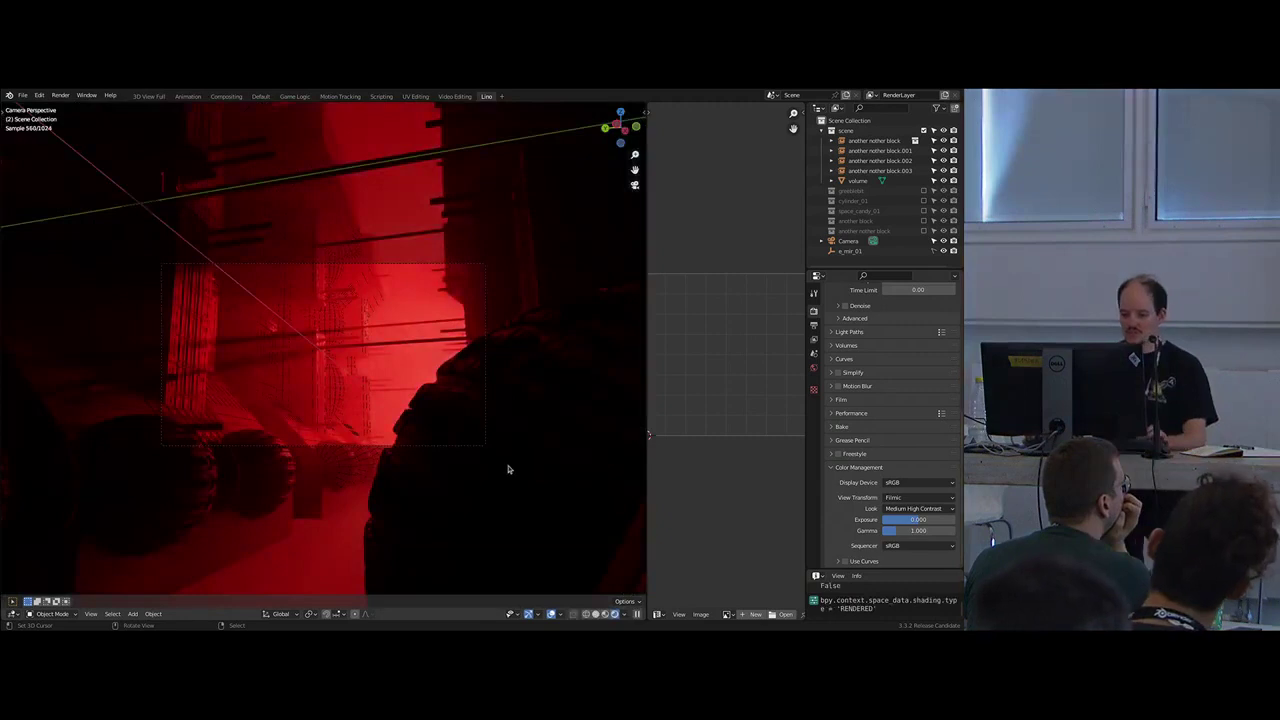
# - Maximize the rendered viewport and examine the camera frame with the new beams up close
pyautogui.hotkey('ctrl', 'alt', 'space')
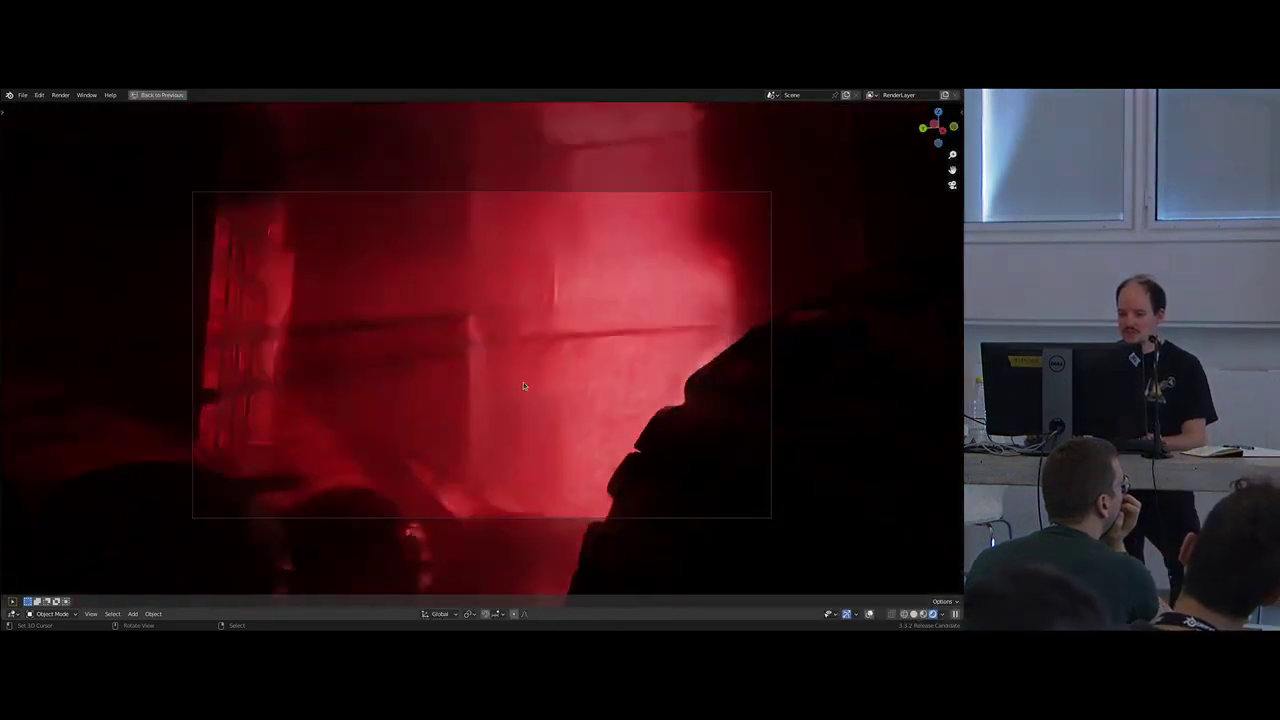
pyautogui.keyDown('shift'); pyautogui.moveTo(692, 391); pyautogui.dragTo(648, 362, button='middle'); pyautogui.keyUp('shift')
pyautogui.scroll(2, 621, 368)
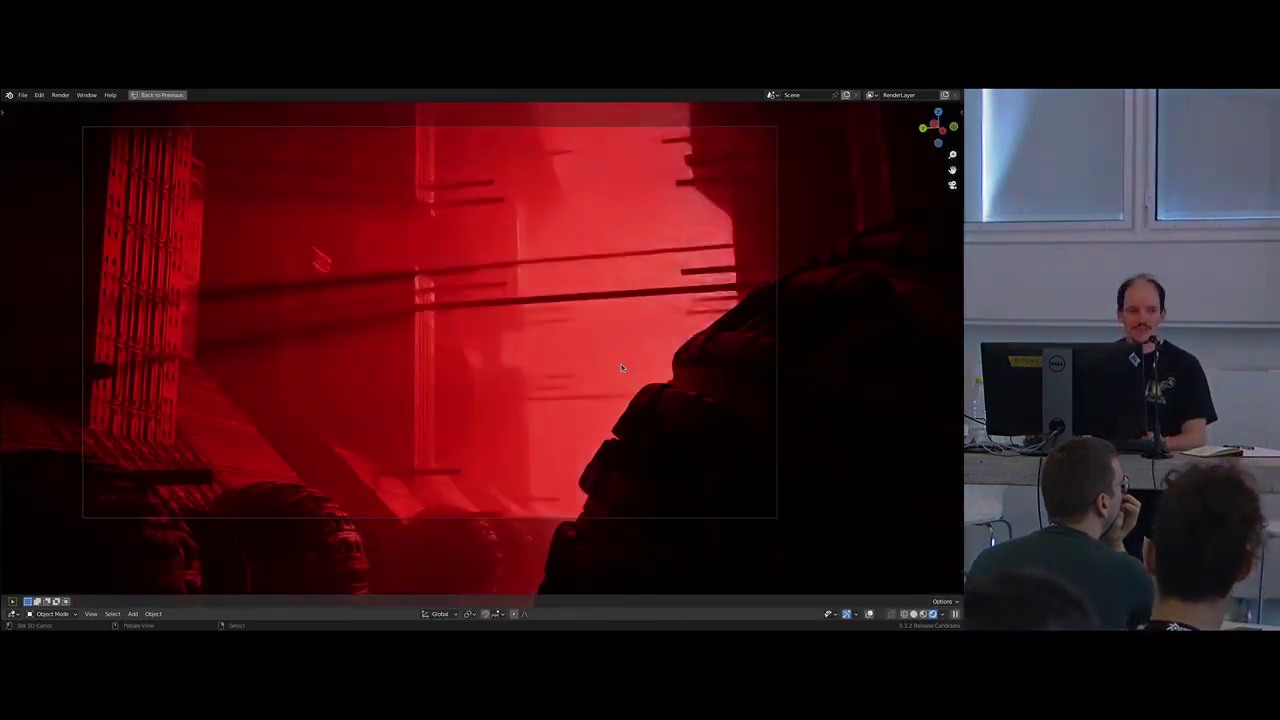